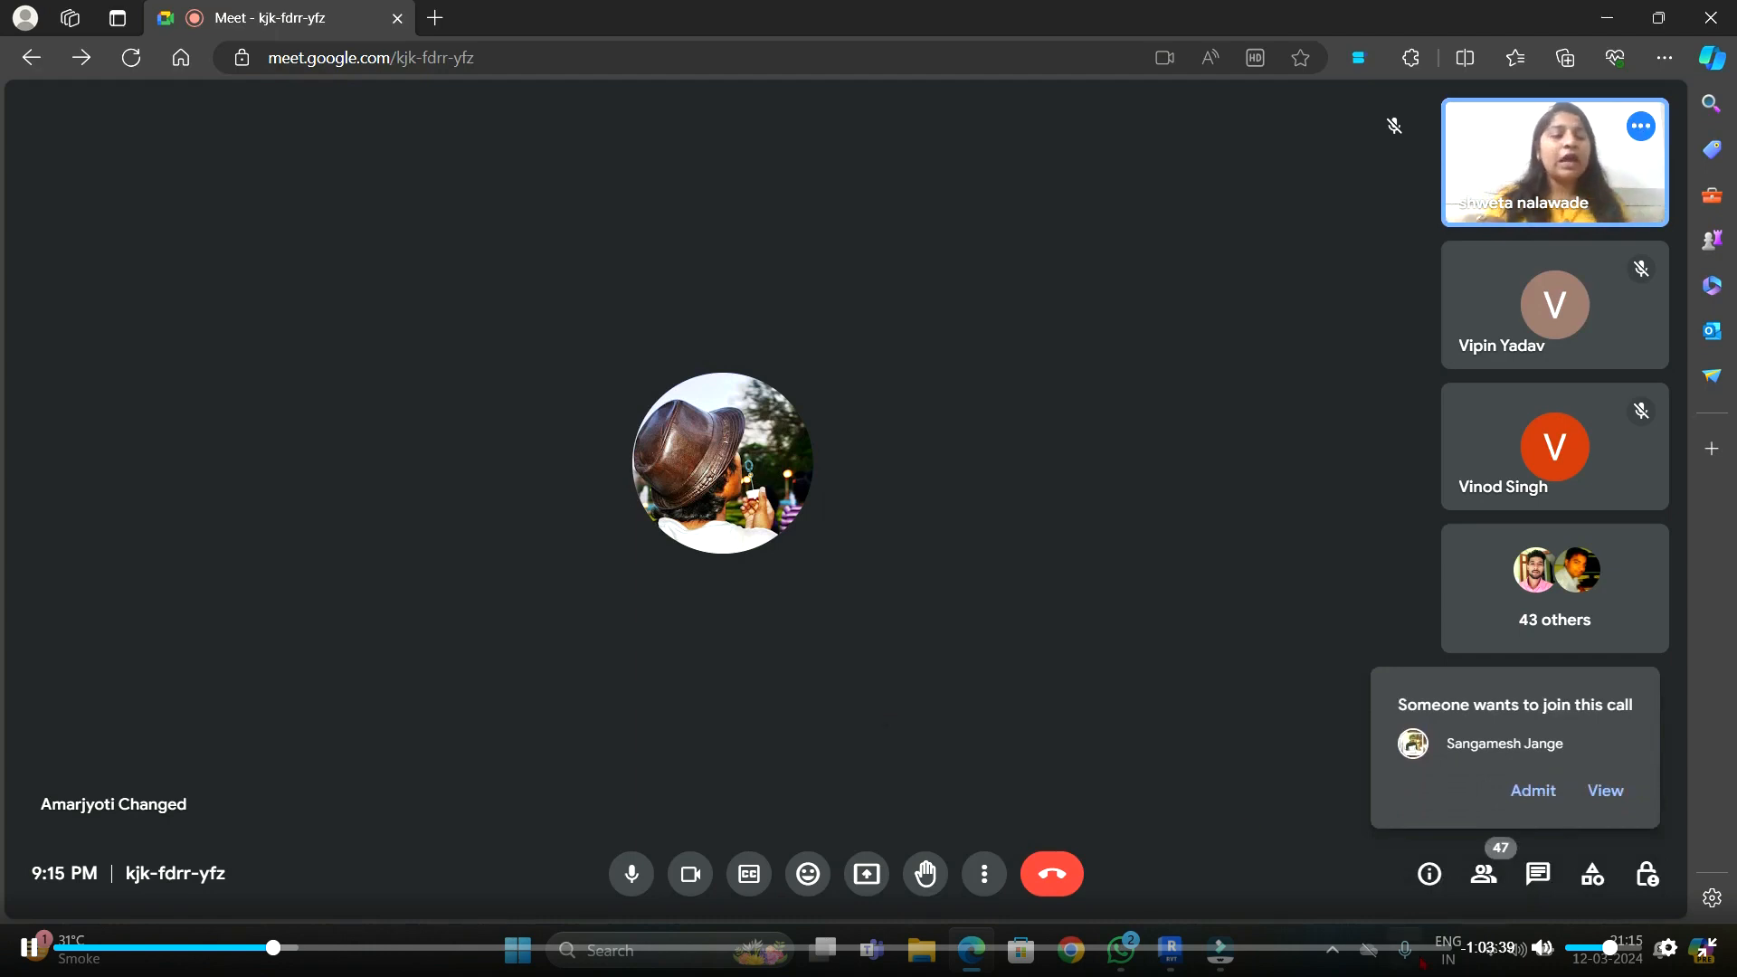
- Admit the waiting participant to the video call
{"action": "left_click", "coordinate": [1519, 808]}
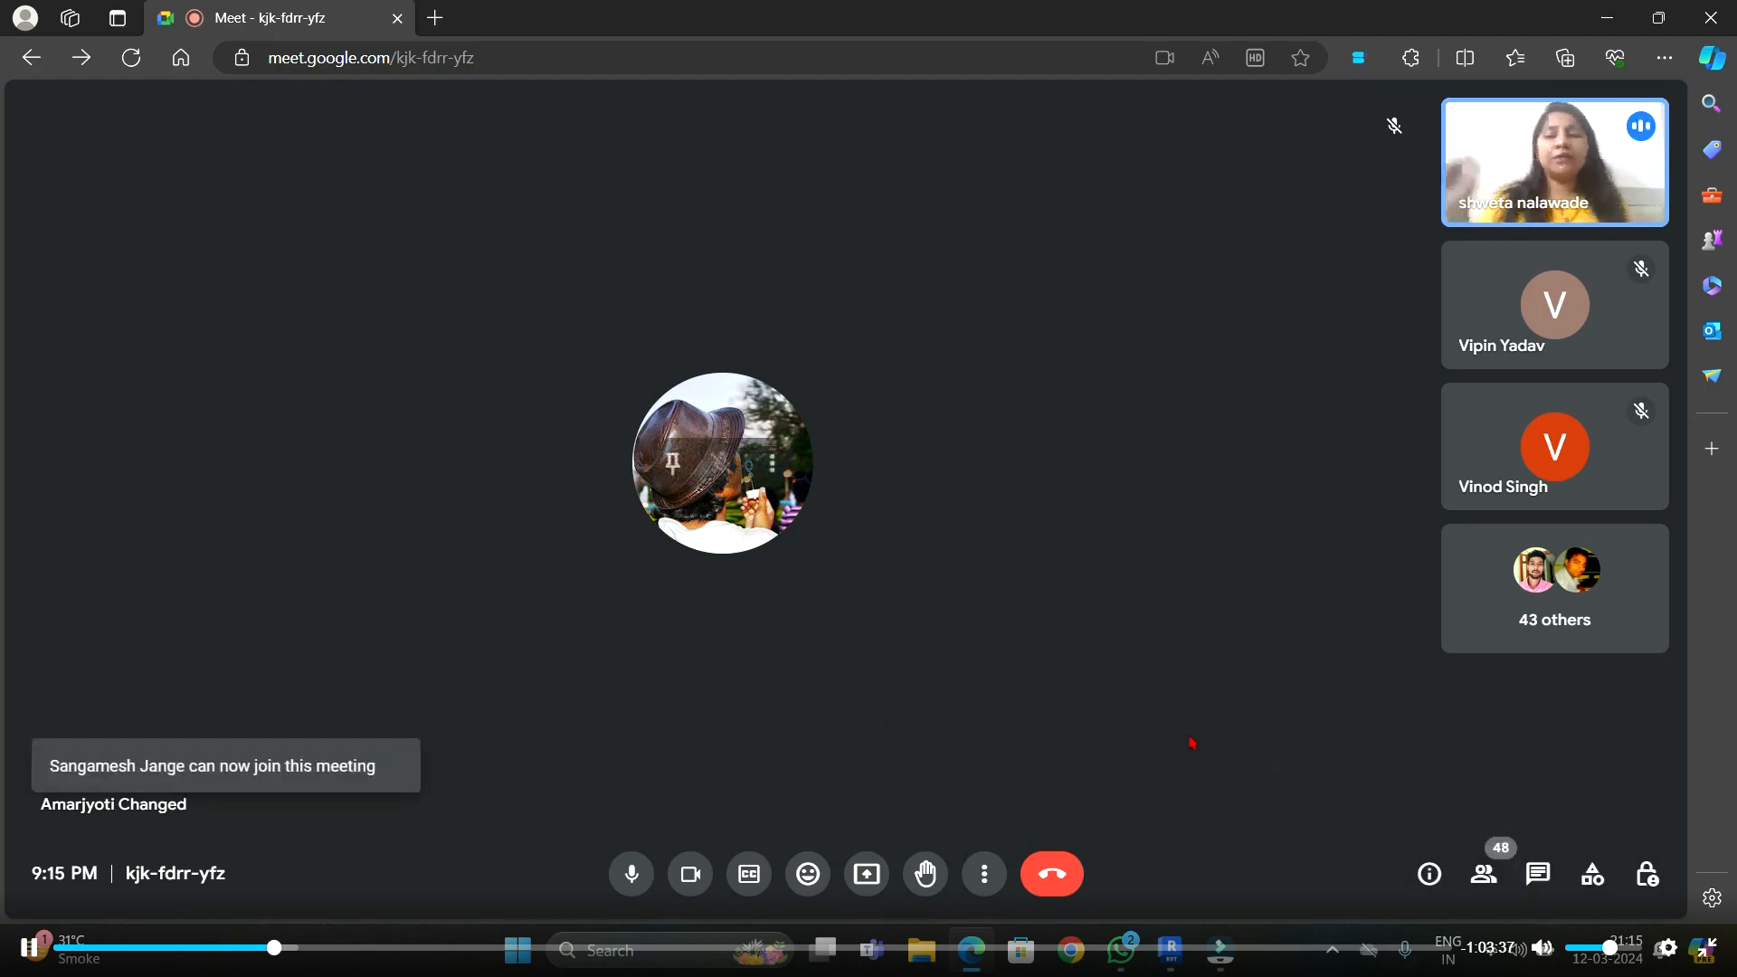
{"action": "left_click", "coordinate": [1533, 790]}
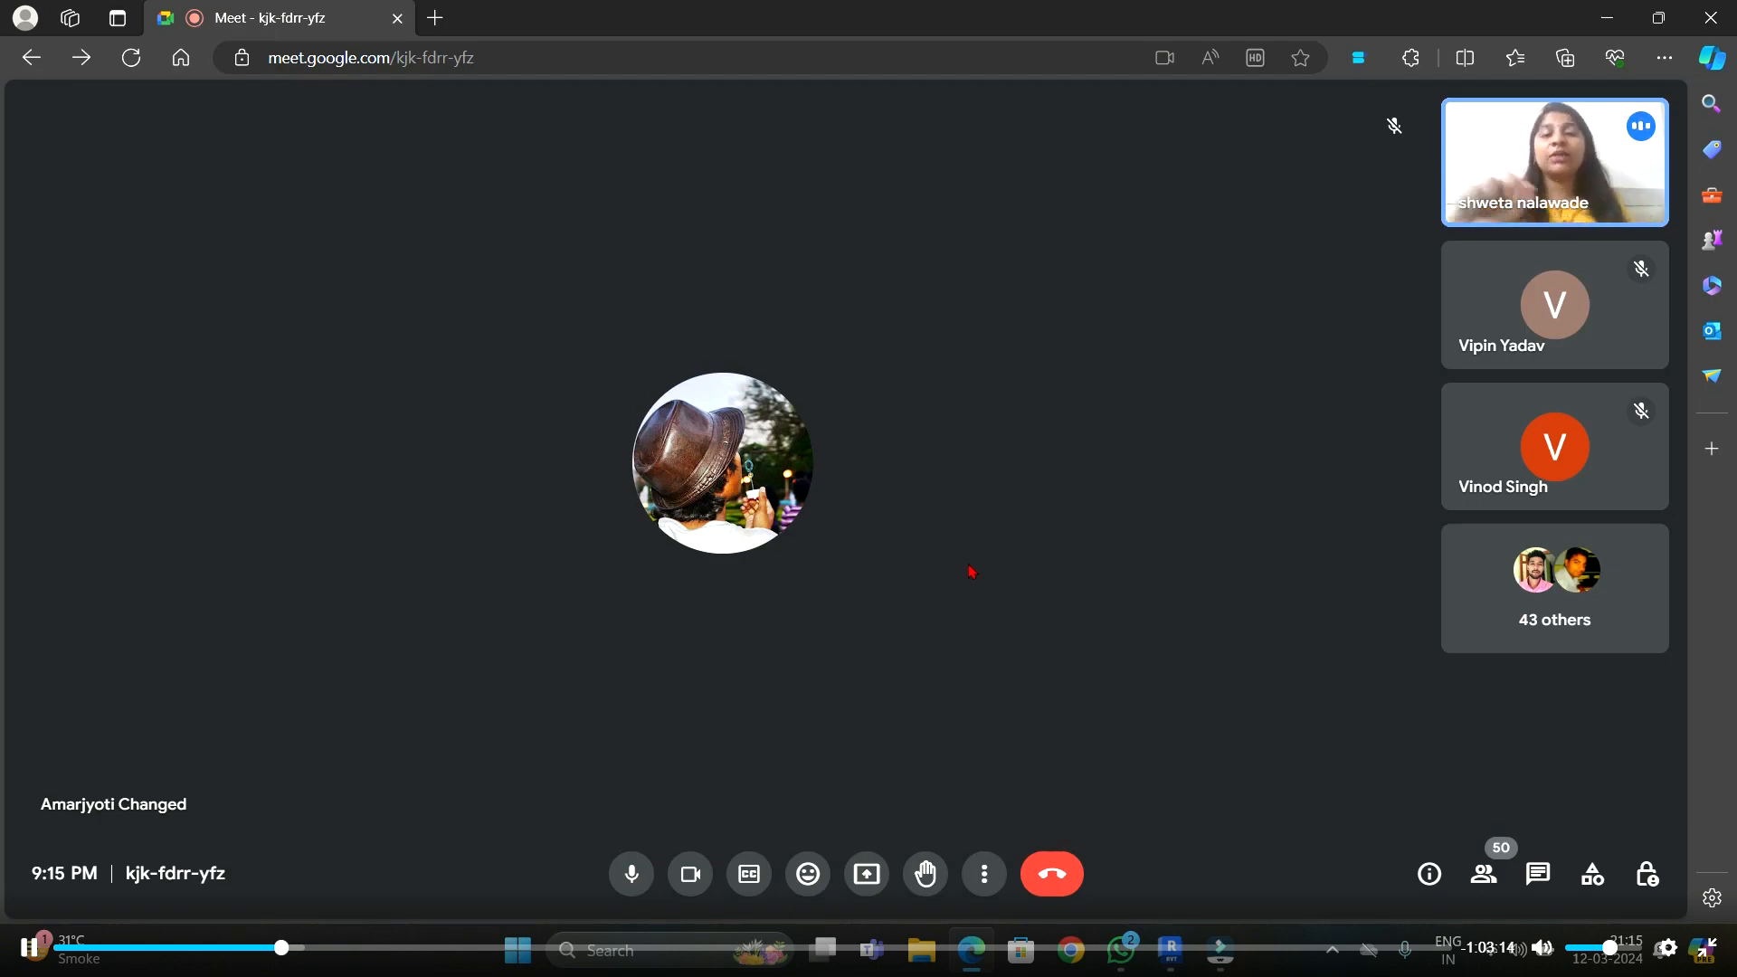
- Present the entire screen in the call, hiding the sharing notice and ignoring the infinity mirror warning
{"action": "left_click", "coordinate": [867, 874]}
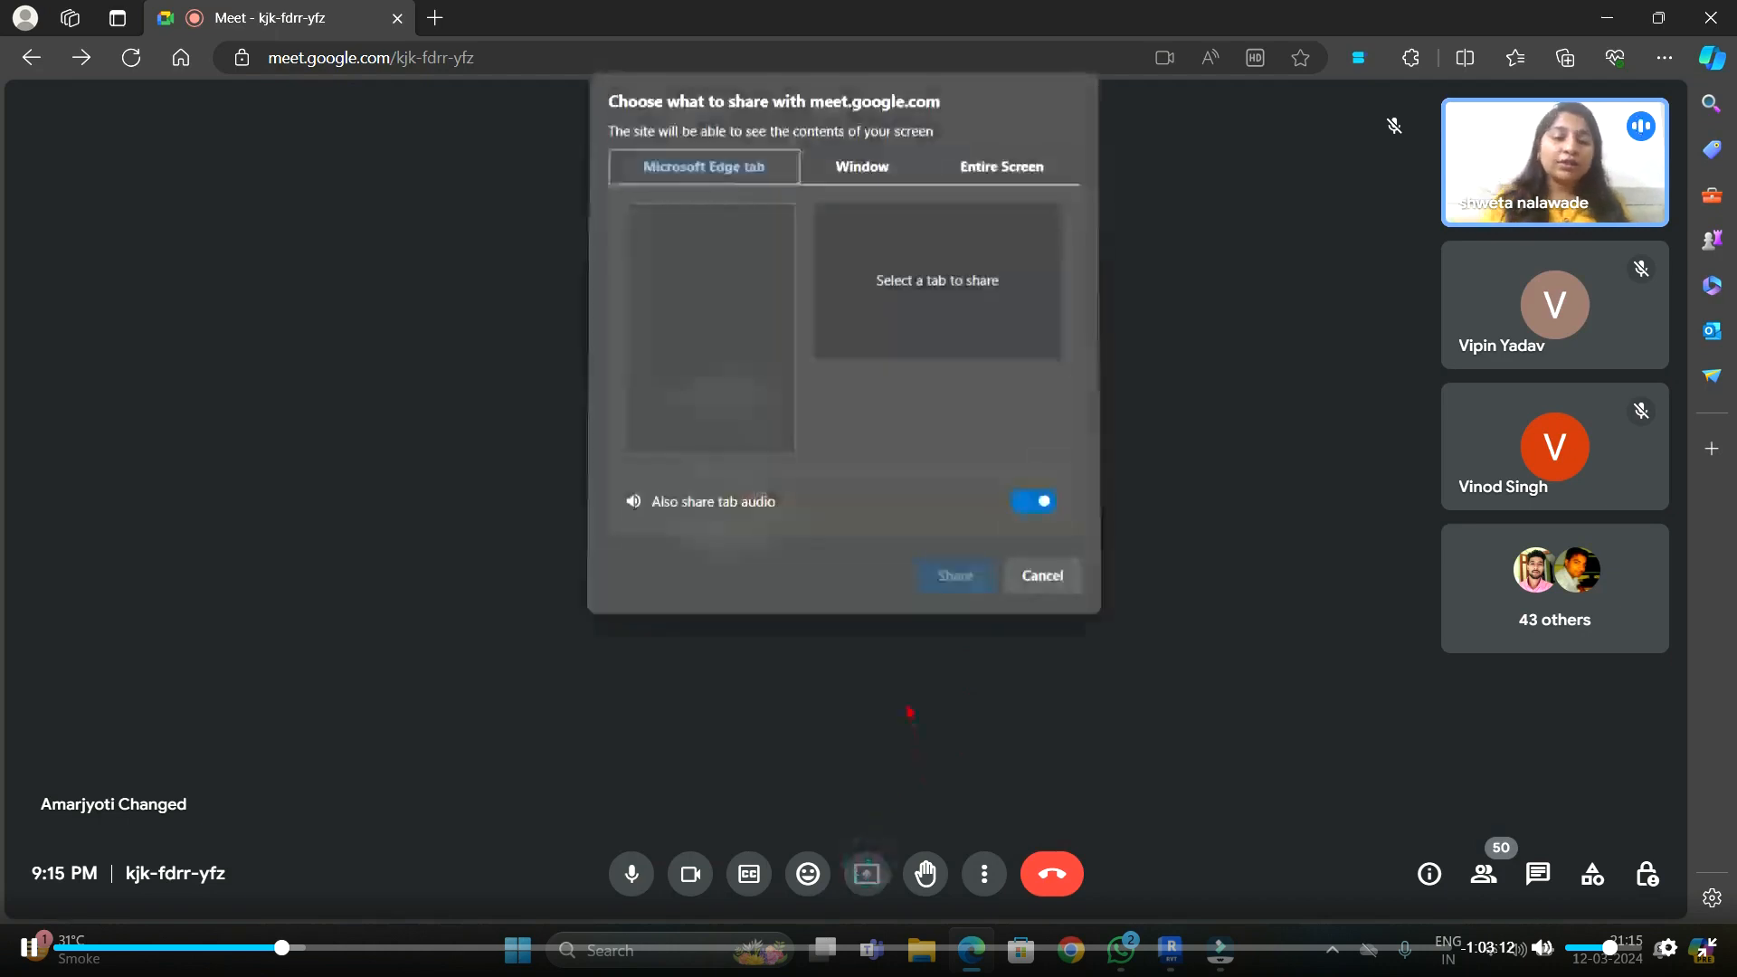
{"action": "left_click", "coordinate": [1029, 176]}
{"action": "left_click", "coordinate": [706, 344]}
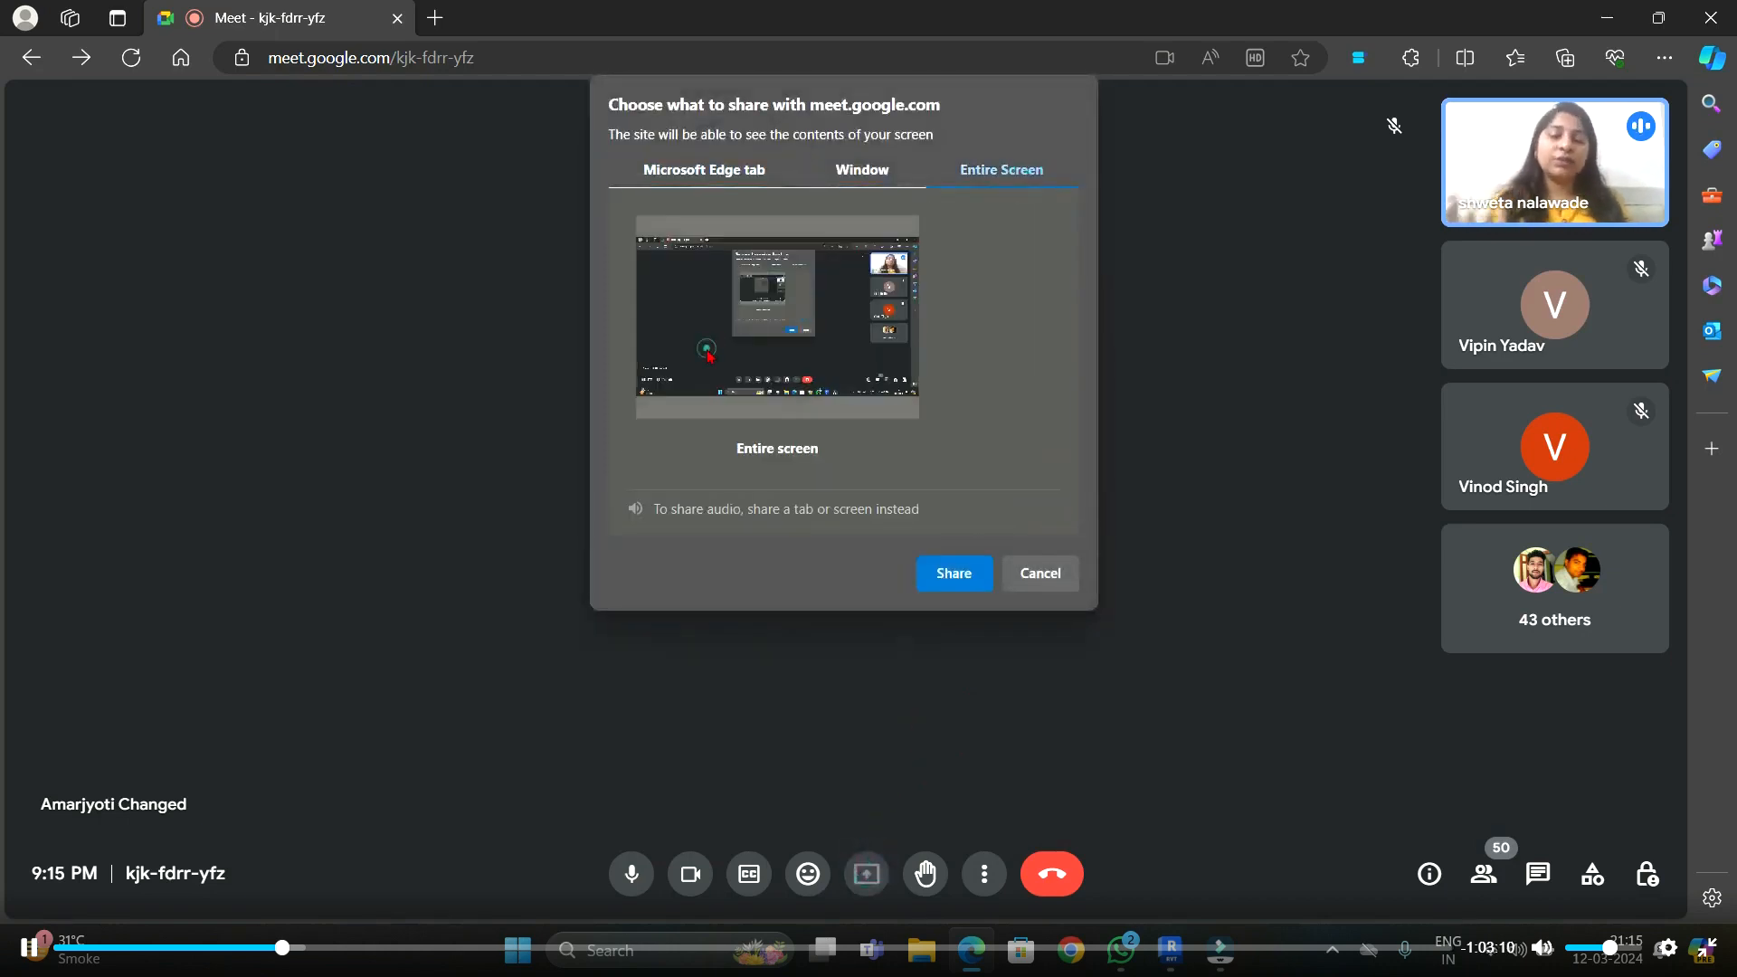
{"action": "left_click", "coordinate": [941, 573]}
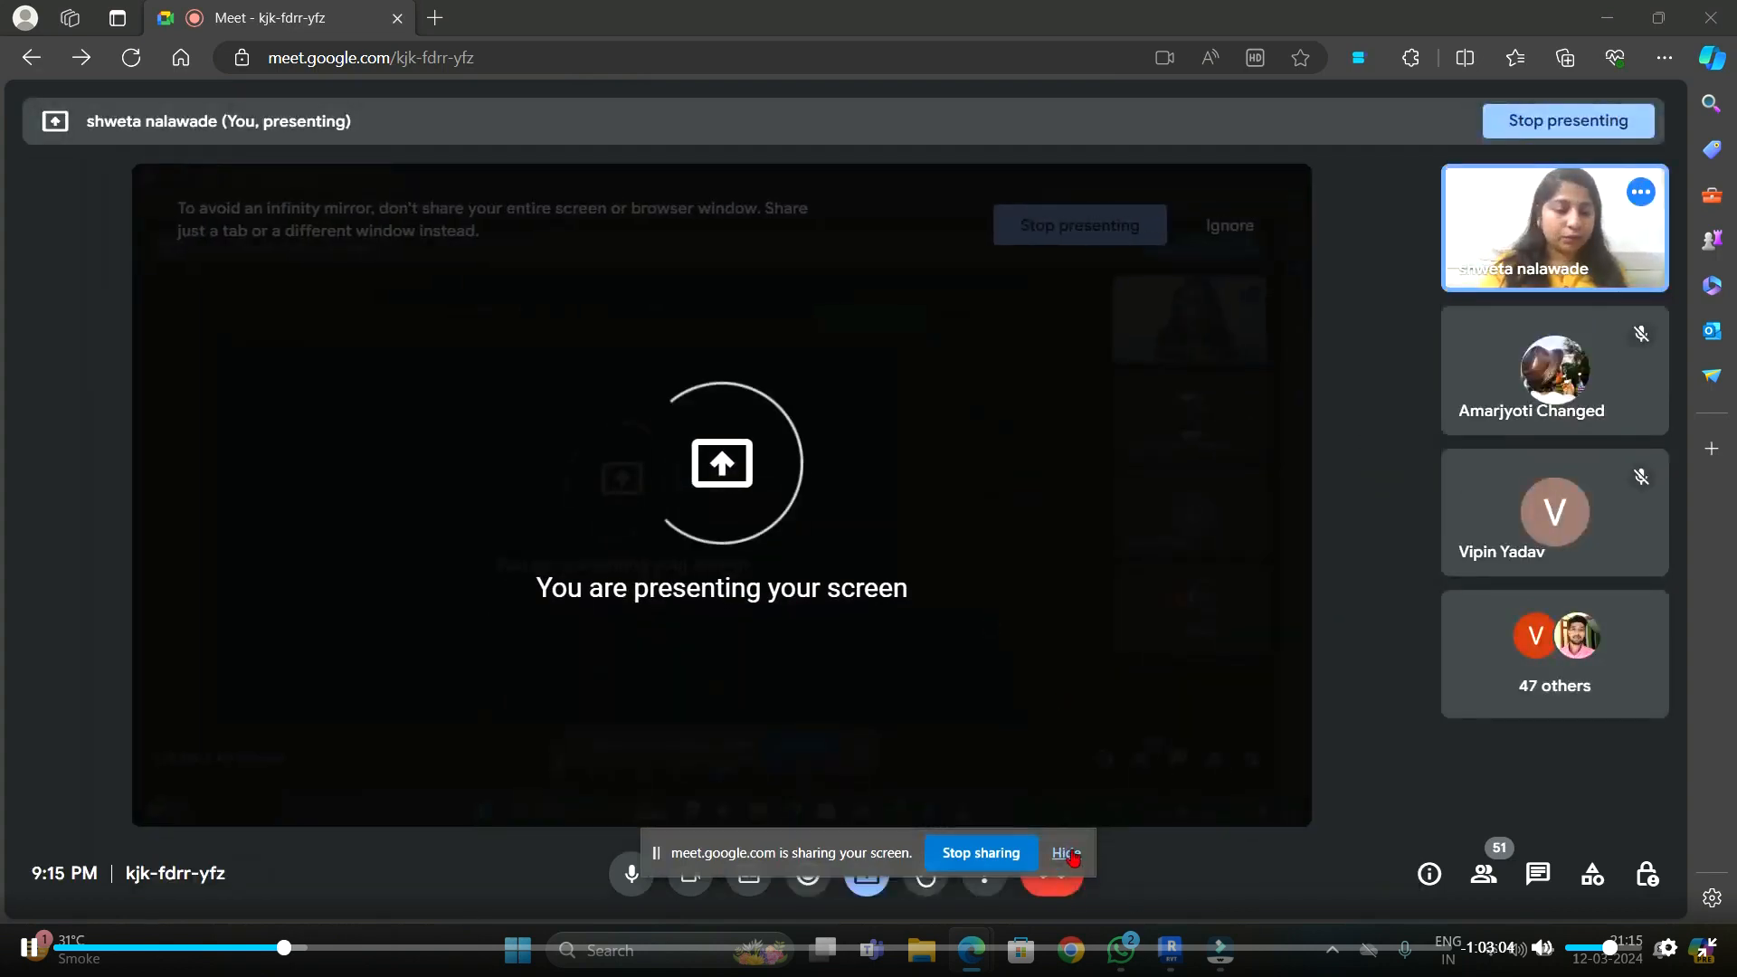
{"action": "left_click", "coordinate": [1065, 854]}
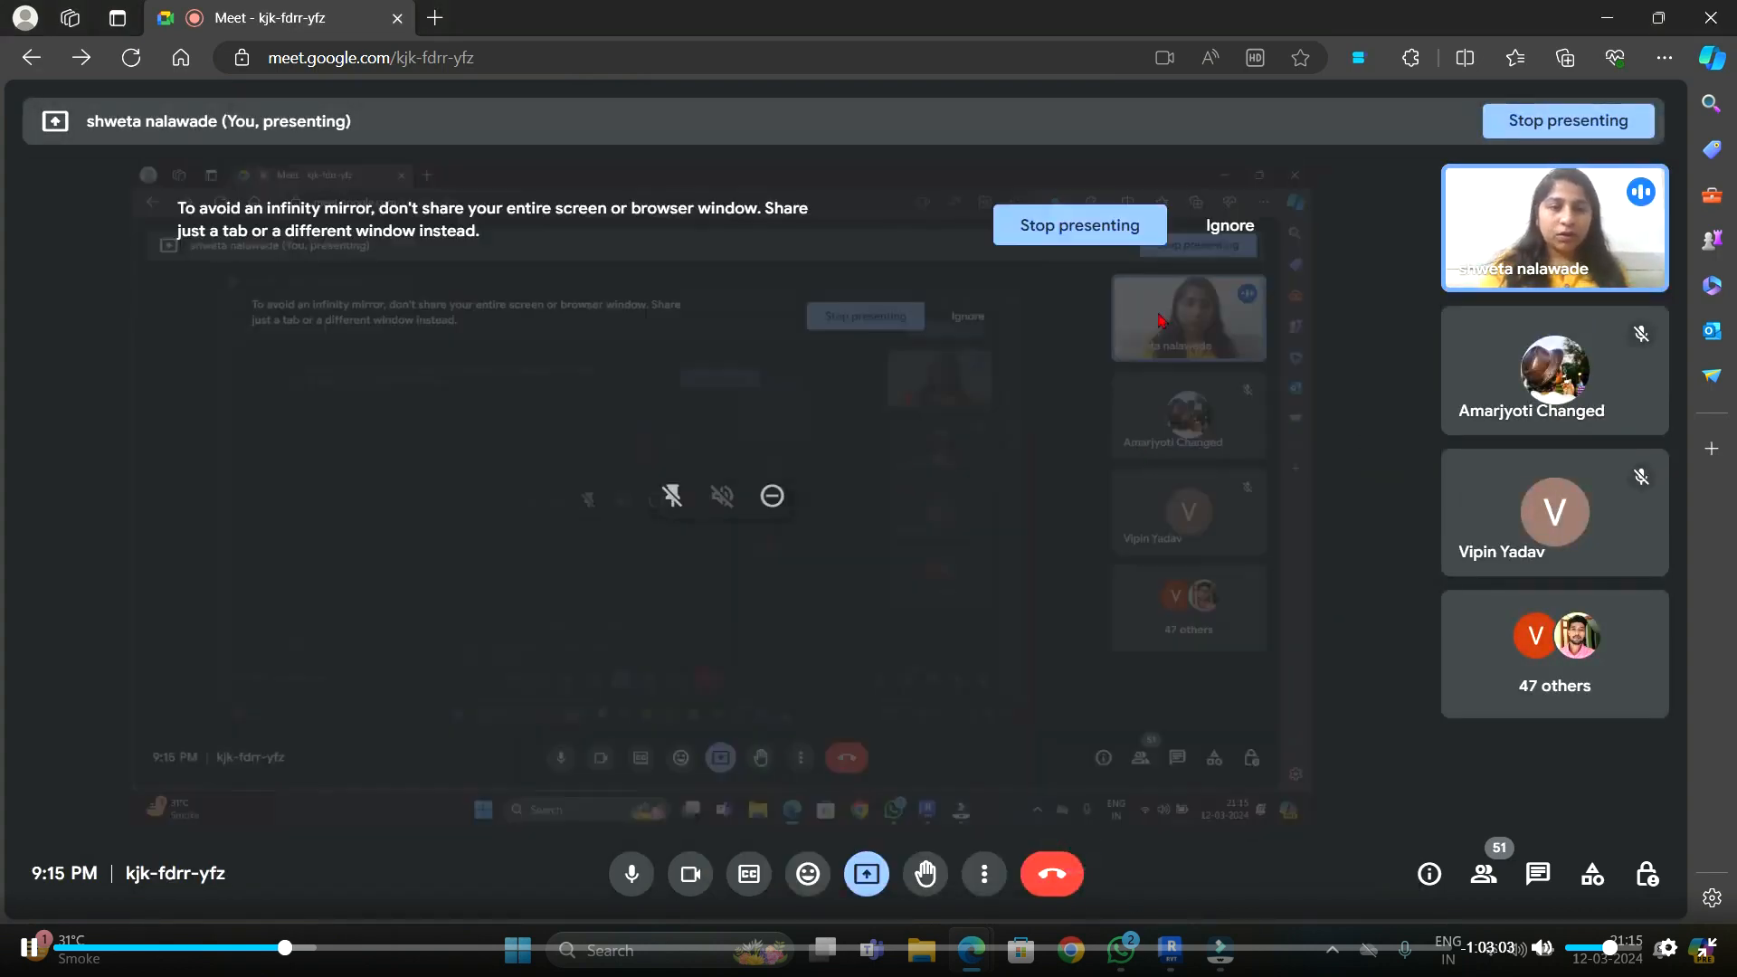
{"action": "left_click", "coordinate": [1229, 230]}
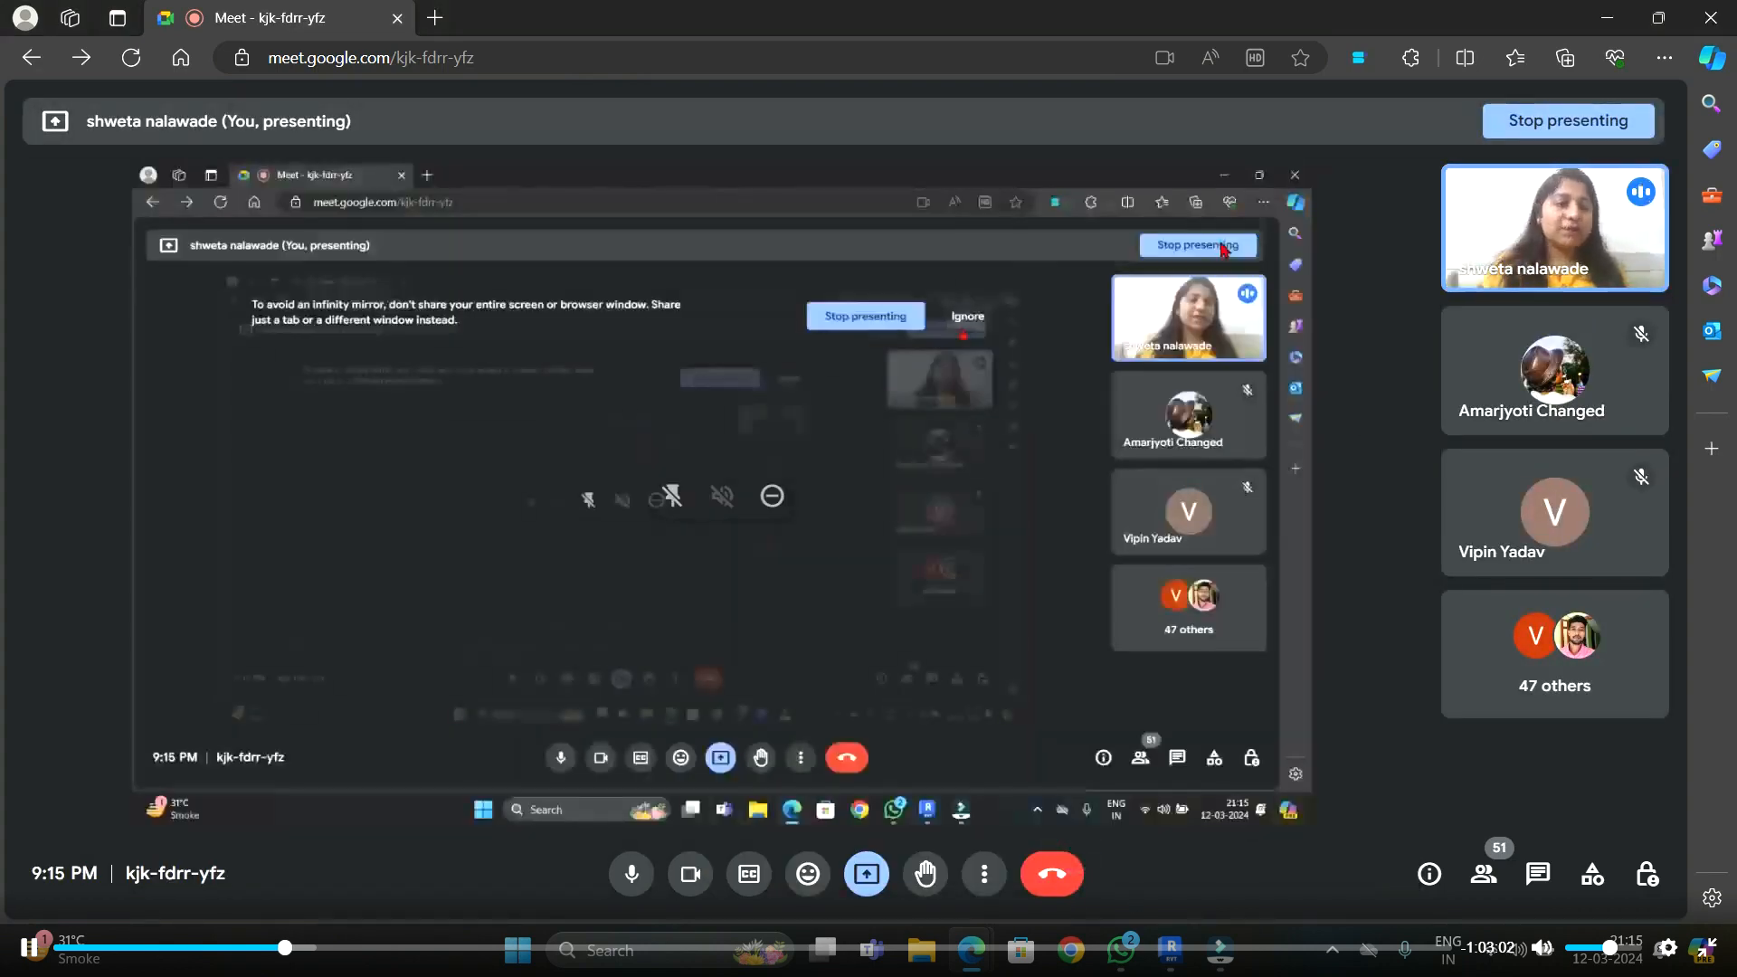
- Switch to Revit, view the levels in the South elevation, and return to the Level 1 floor plan
{"action": "left_click", "coordinate": [1609, 18]}
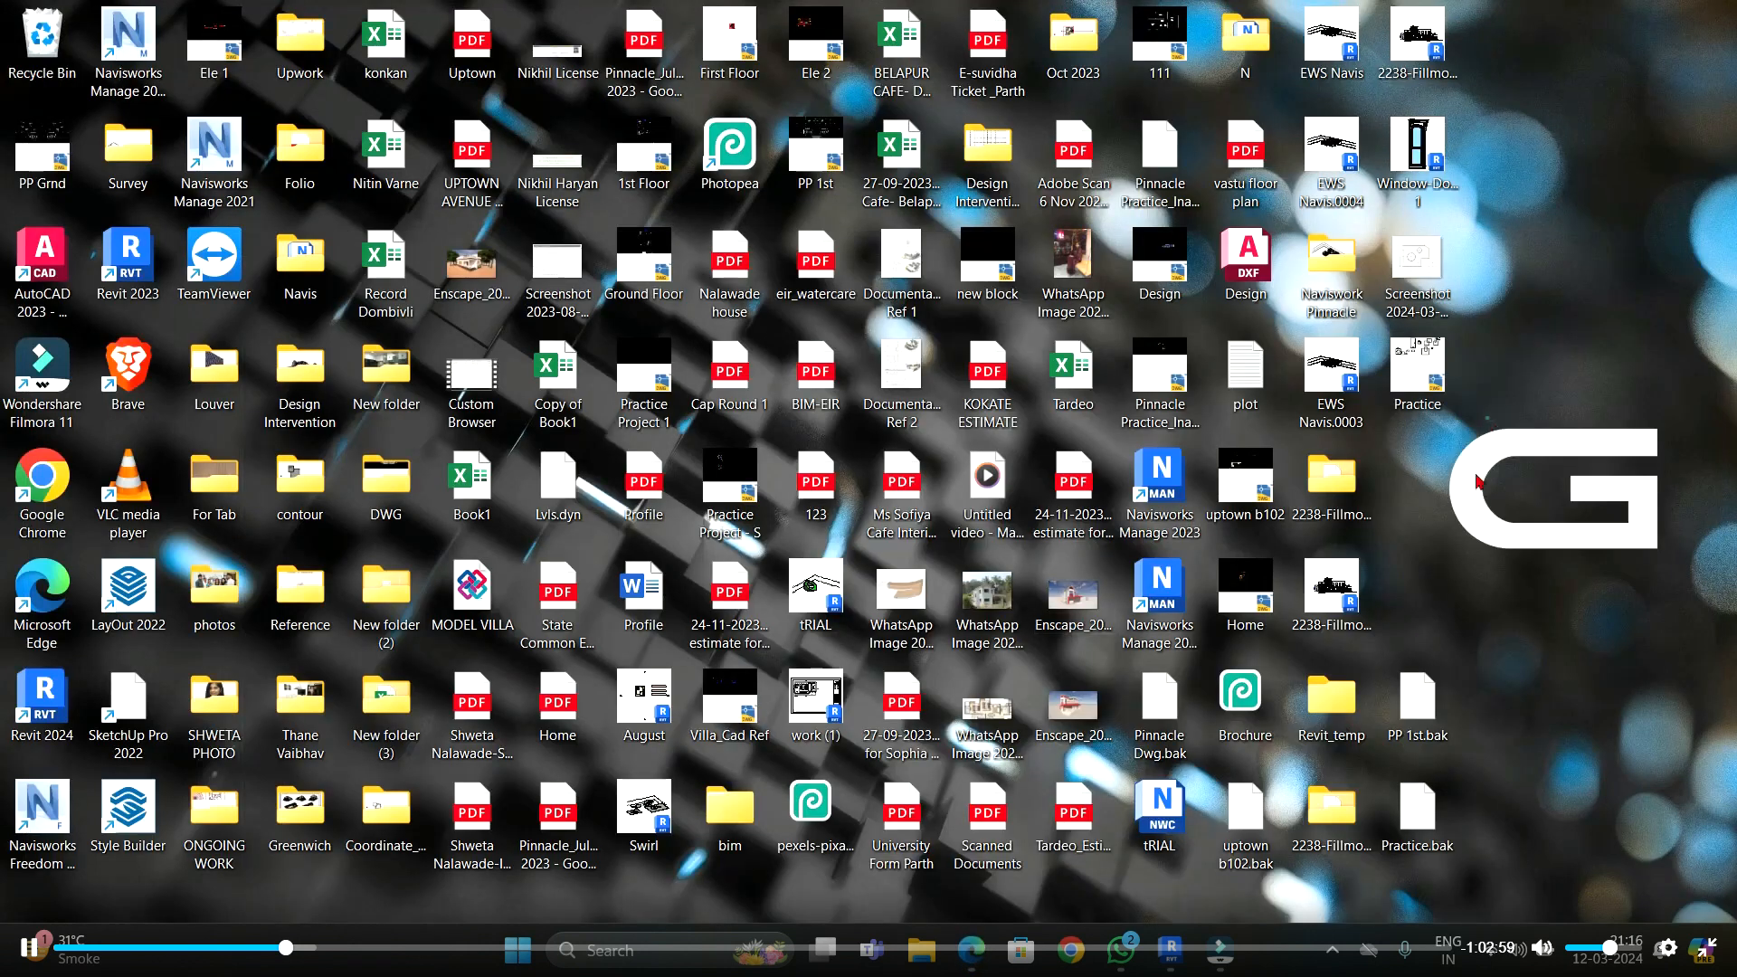
{"action": "left_click", "coordinate": [1170, 949]}
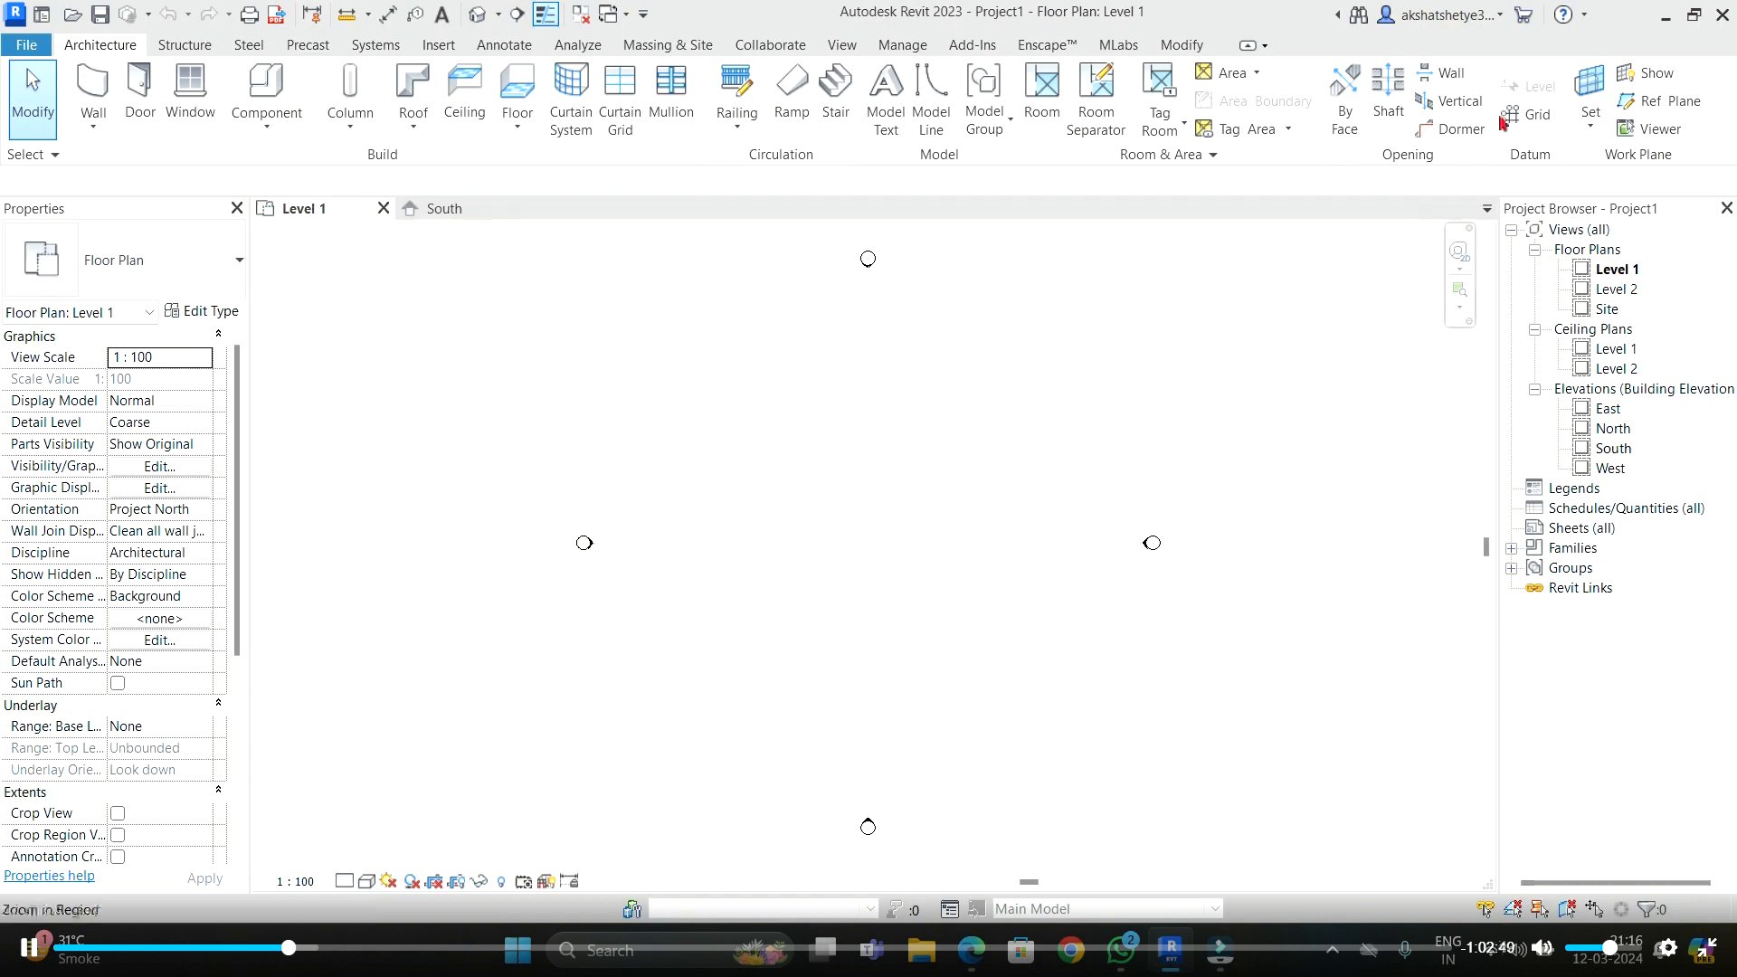
{"action": "double_click", "coordinate": [1604, 450]}
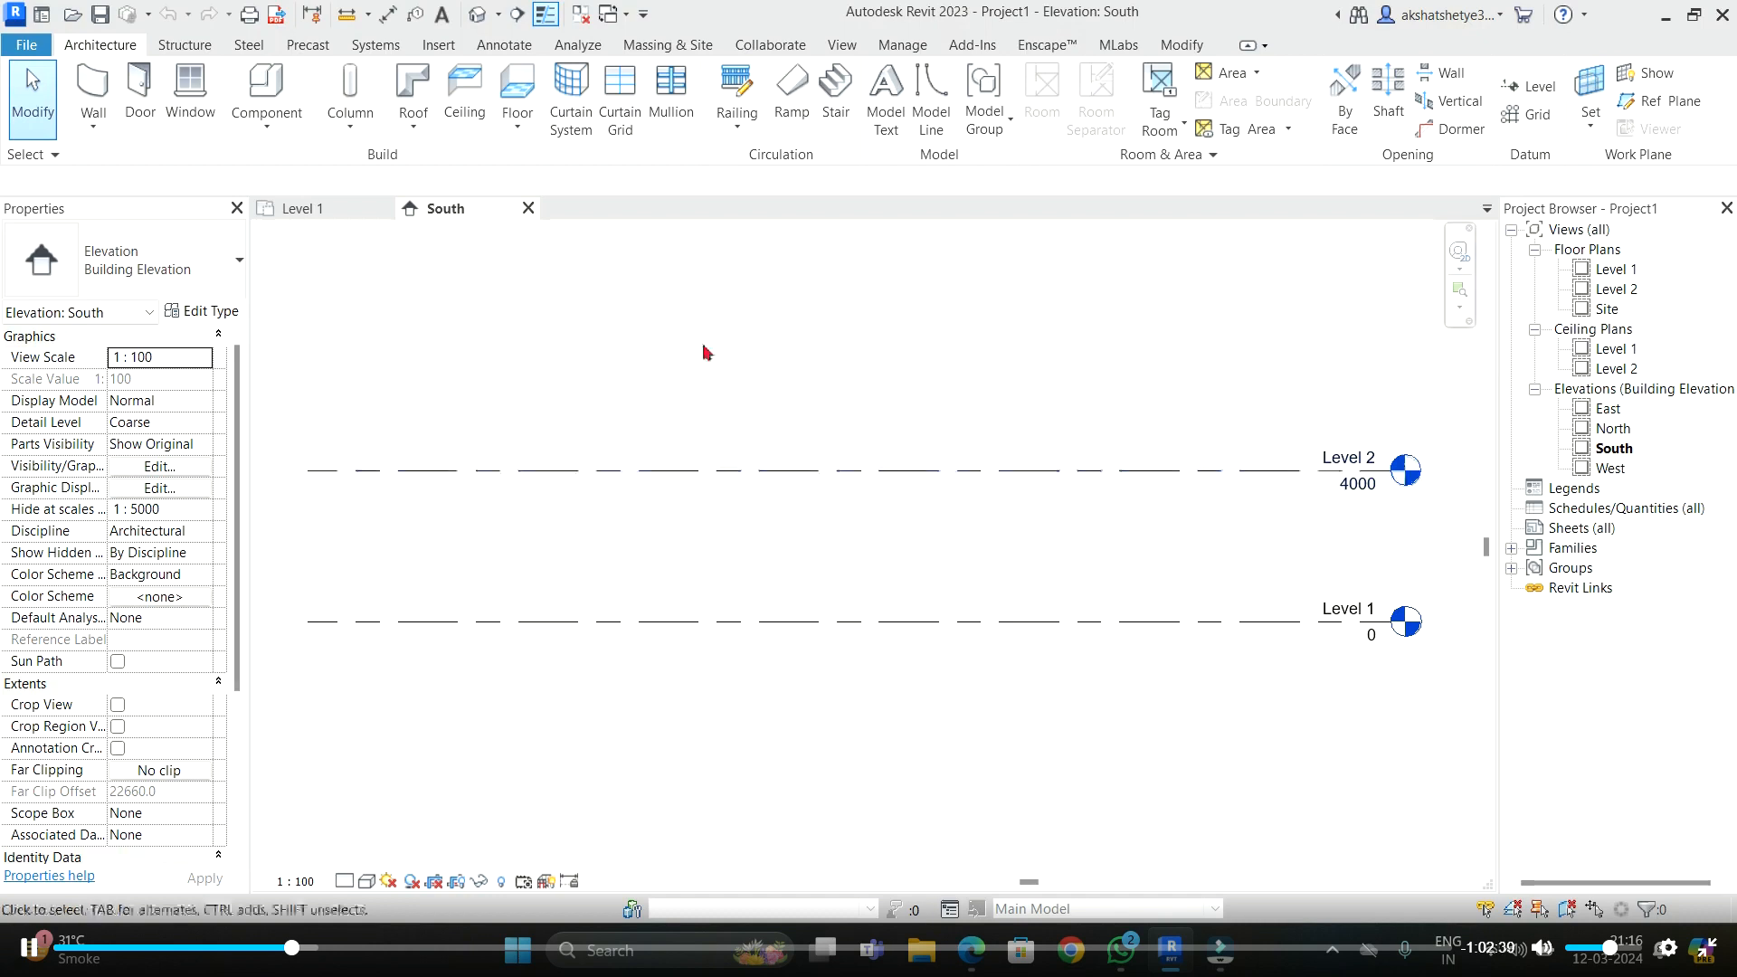
{"action": "left_click", "coordinate": [332, 207]}
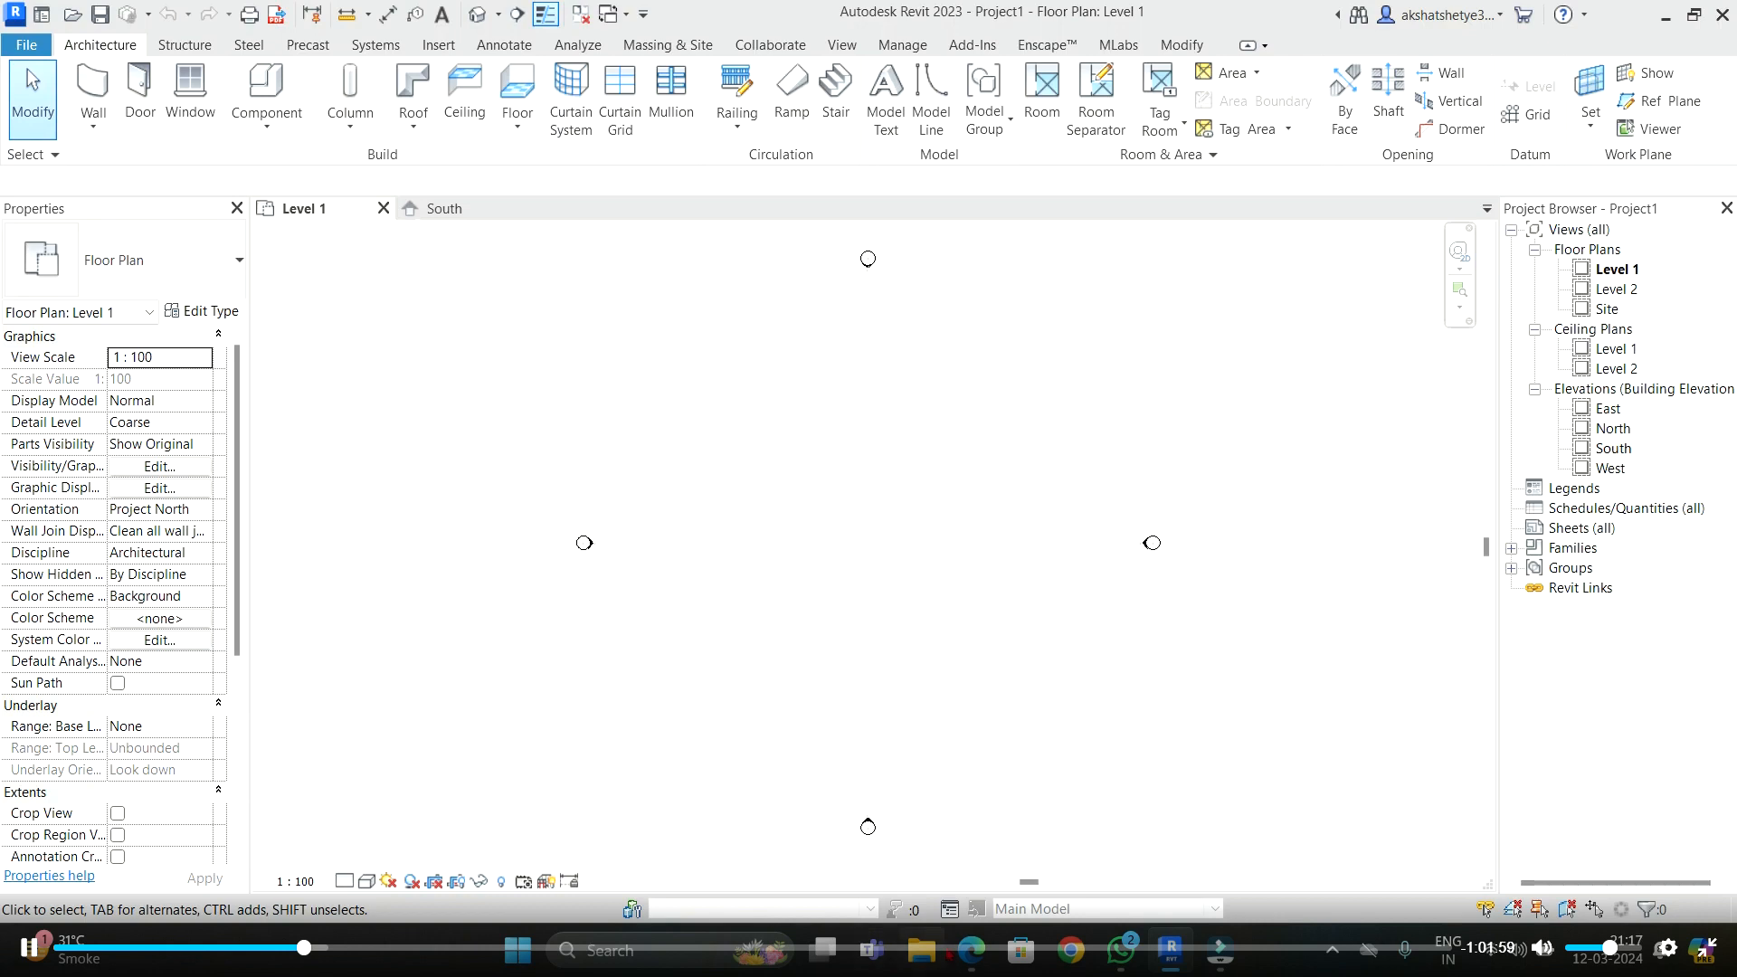
- Switch to Google Meet, admit the waiting participant, and return to the Revit project
{"action": "mouse_move", "coordinate": [970, 950]}
{"action": "left_click", "coordinate": [842, 823]}
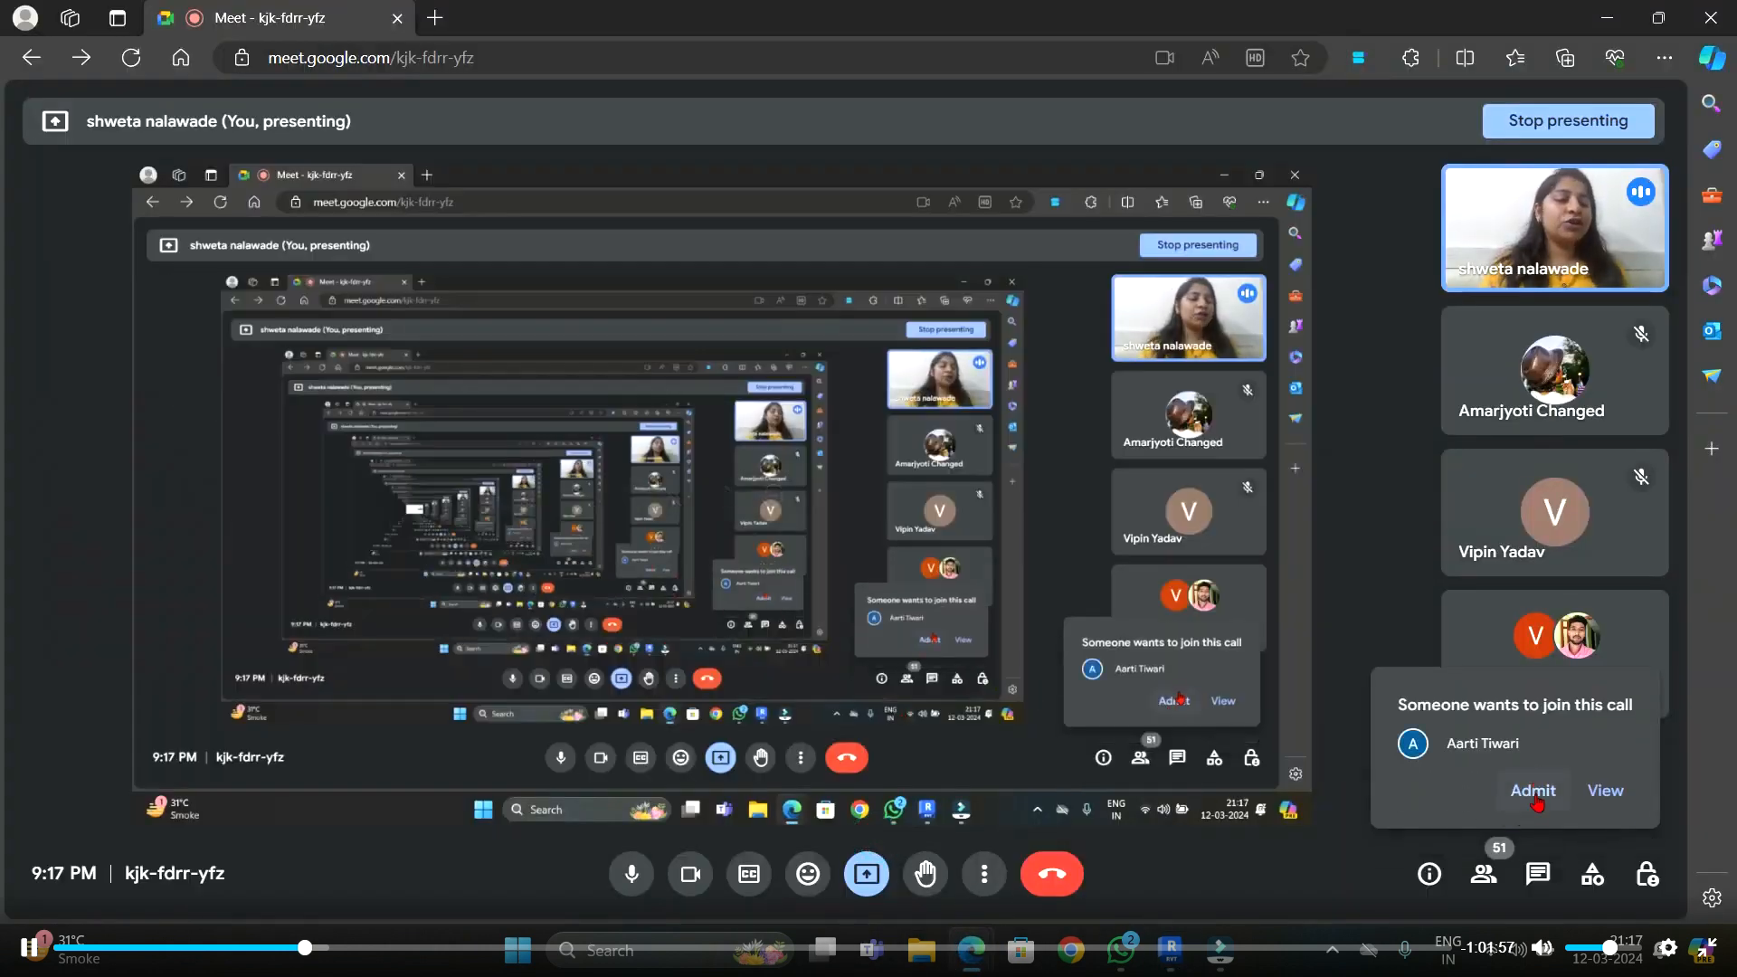
{"action": "left_click", "coordinate": [1626, 13]}
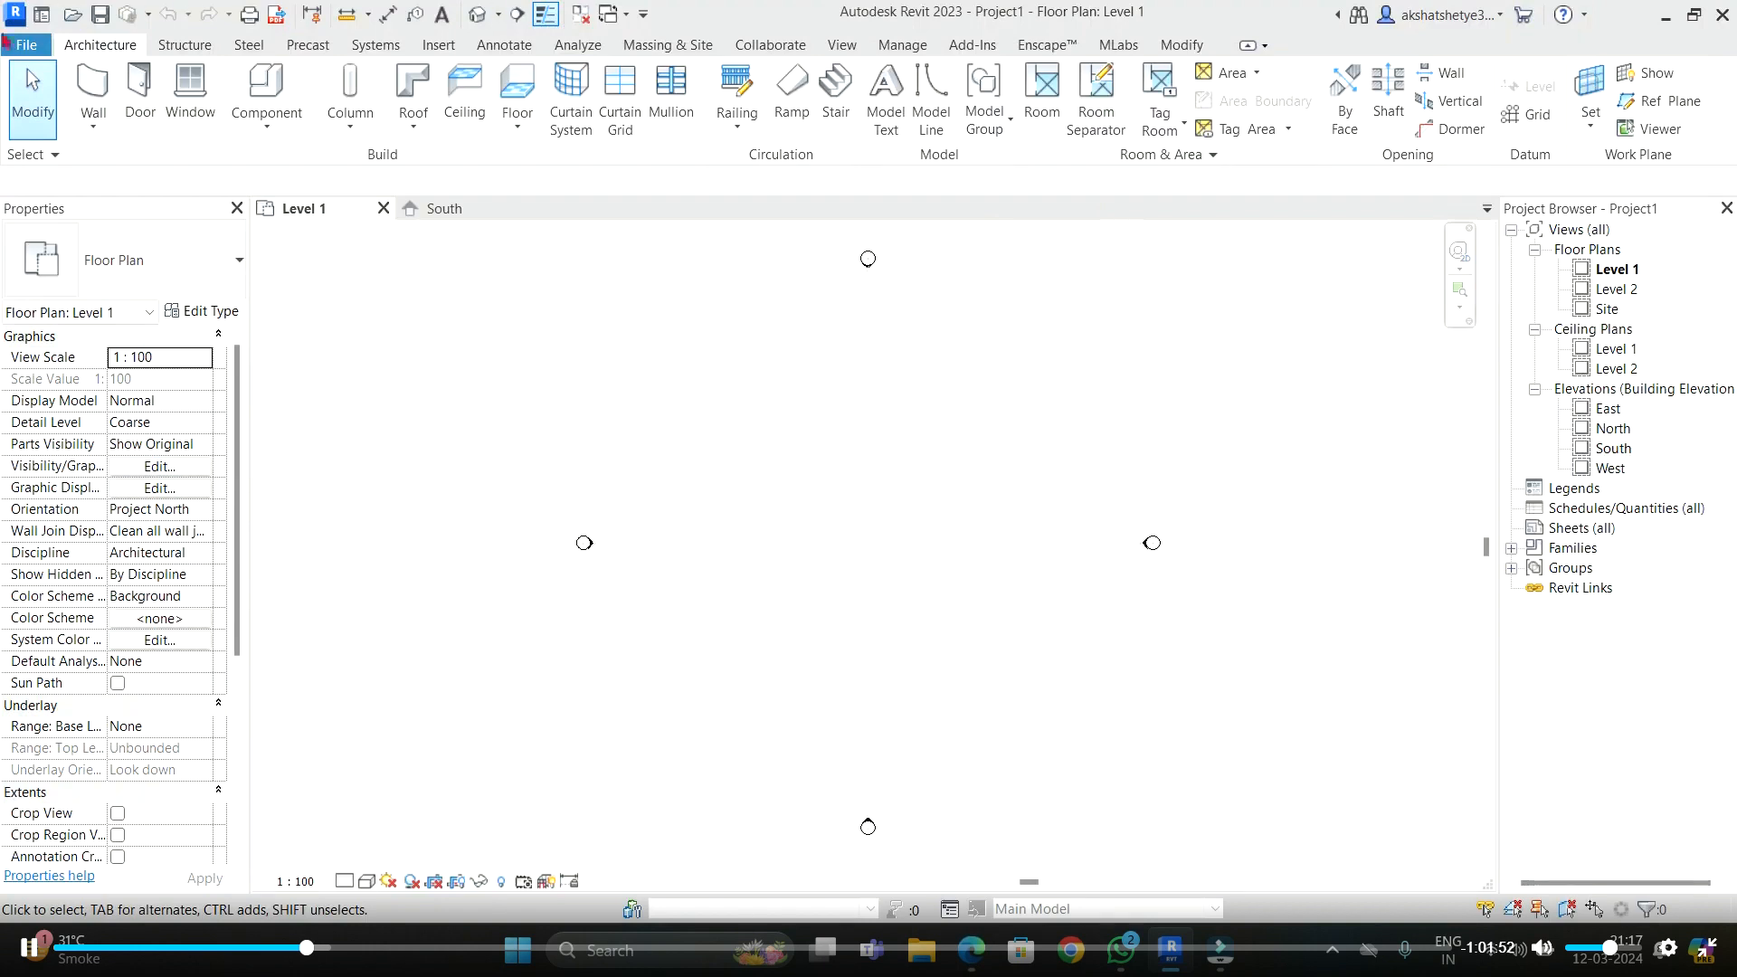
- Start the architectural Grid tool in the Level 1 floor plan
{"action": "left_click", "coordinate": [127, 47]}
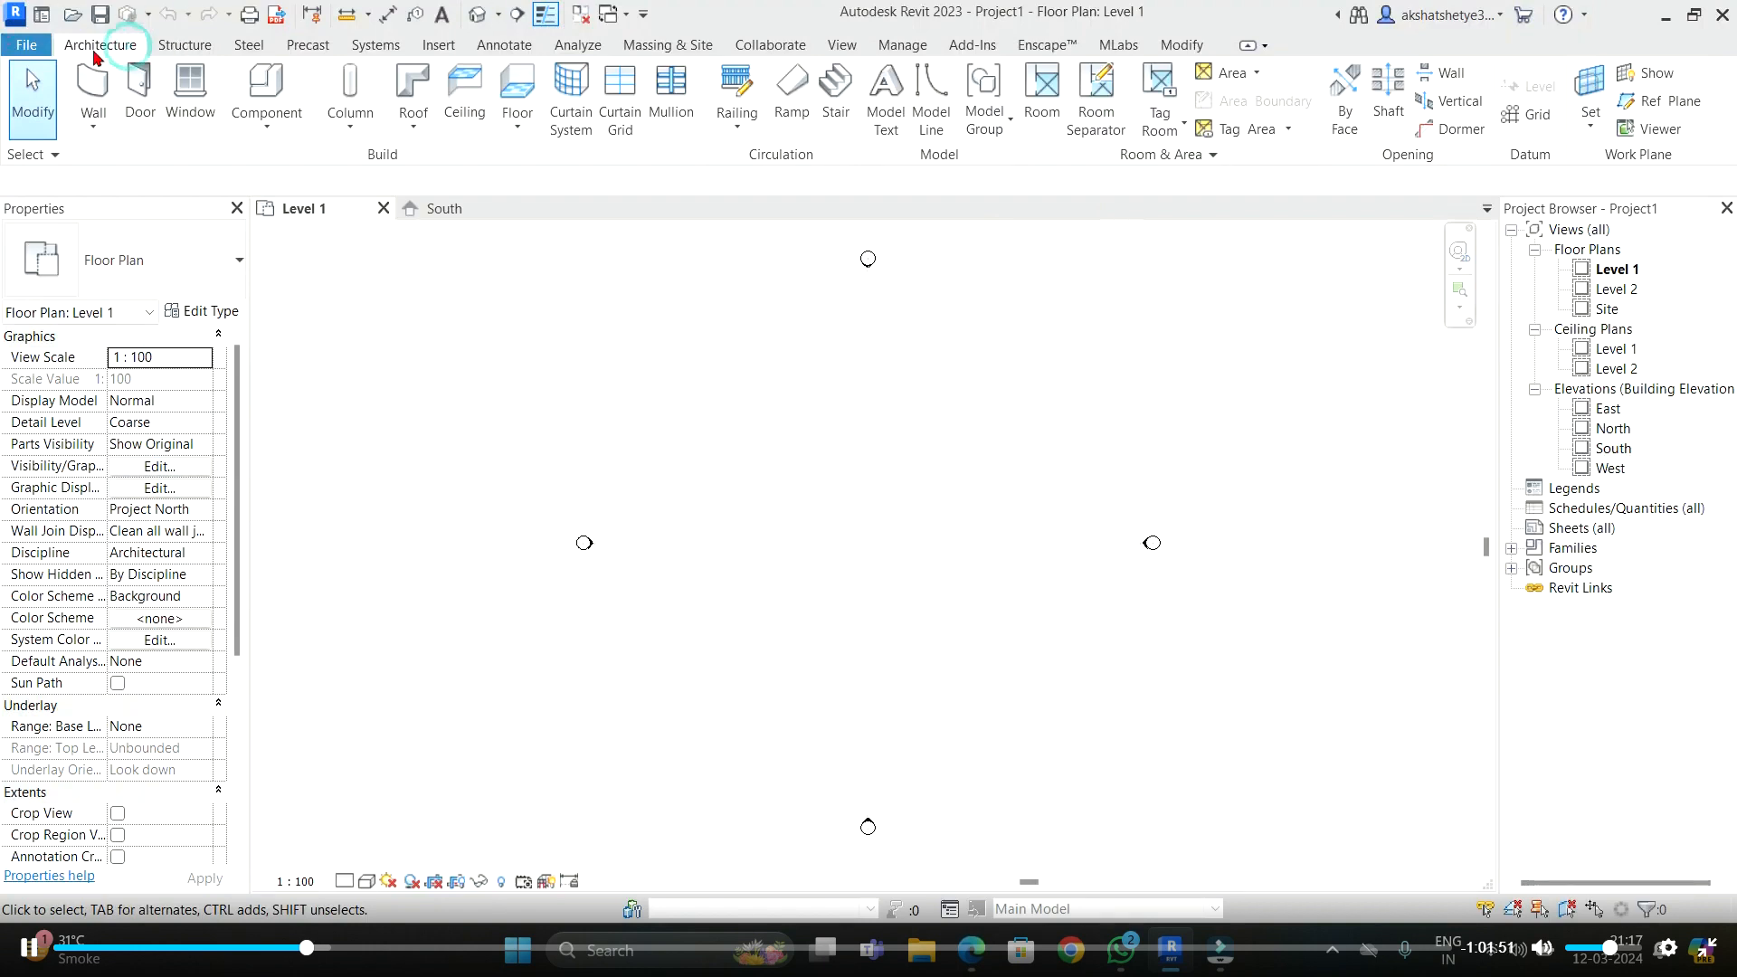
{"action": "left_click", "coordinate": [1538, 116]}
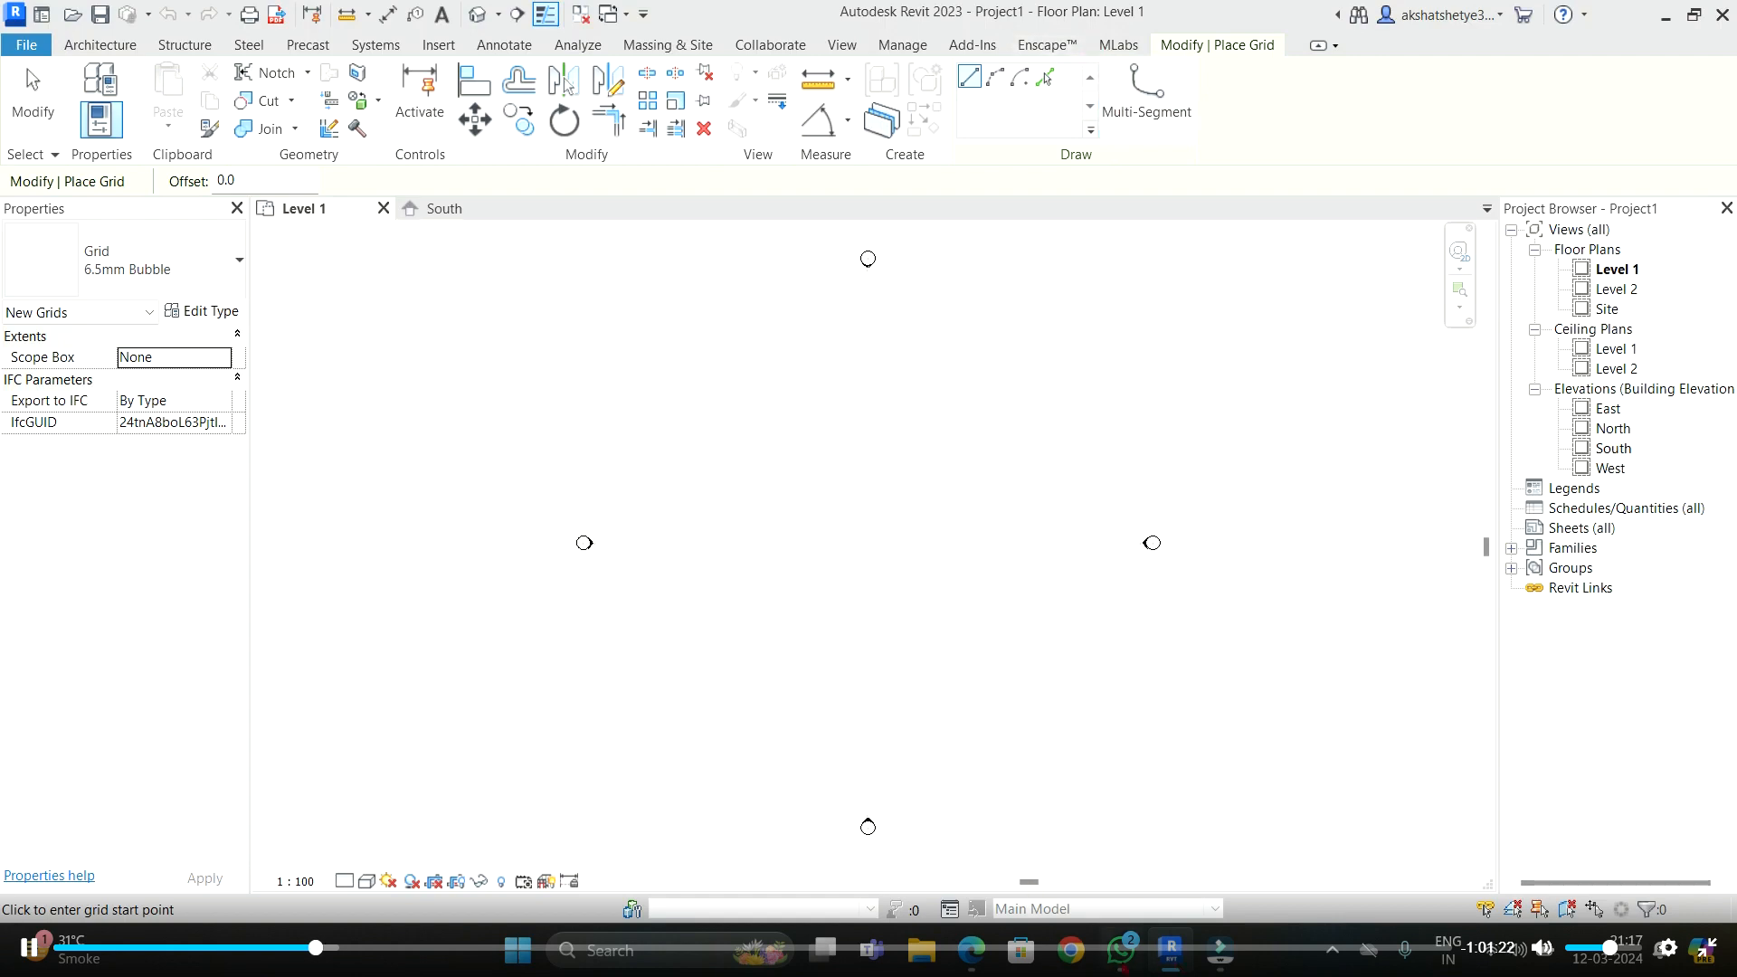
- Switch to Google Meet to admit another participant, and go back to Revit
{"action": "mouse_move", "coordinate": [976, 952]}
{"action": "left_click", "coordinate": [915, 858]}
{"action": "left_click", "coordinate": [1533, 791]}
{"action": "key", "text": "alt+Tab"}
- Draw the first vertical grid line in the Level 1 plan, between the west and east elevation markers
{"action": "left_click", "coordinate": [967, 80]}
{"action": "left_click", "coordinate": [670, 337]}
{"action": "left_click", "coordinate": [669, 749]}
{"action": "scroll", "coordinate": [694, 702], "scroll_direction": "up", "scroll_amount": 4}
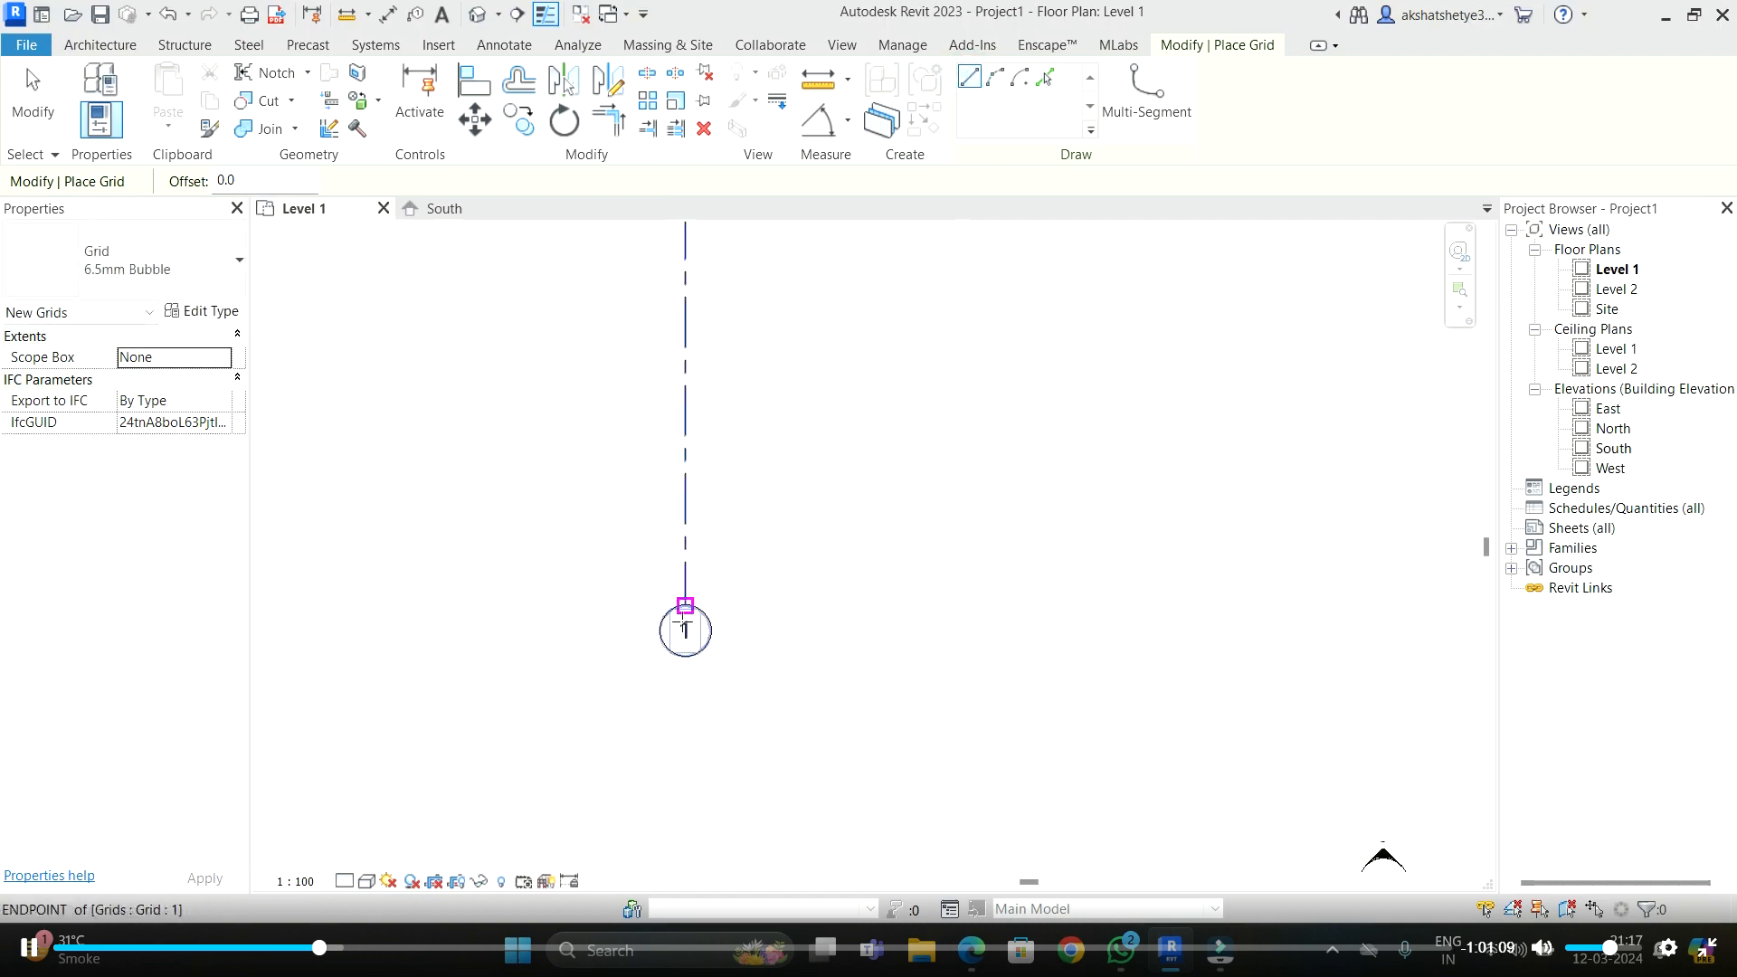
- Switch to Google Meet, let the next waiting participant into the call, and return to Revit
{"action": "mouse_move", "coordinate": [971, 950]}
{"action": "left_click", "coordinate": [837, 818]}
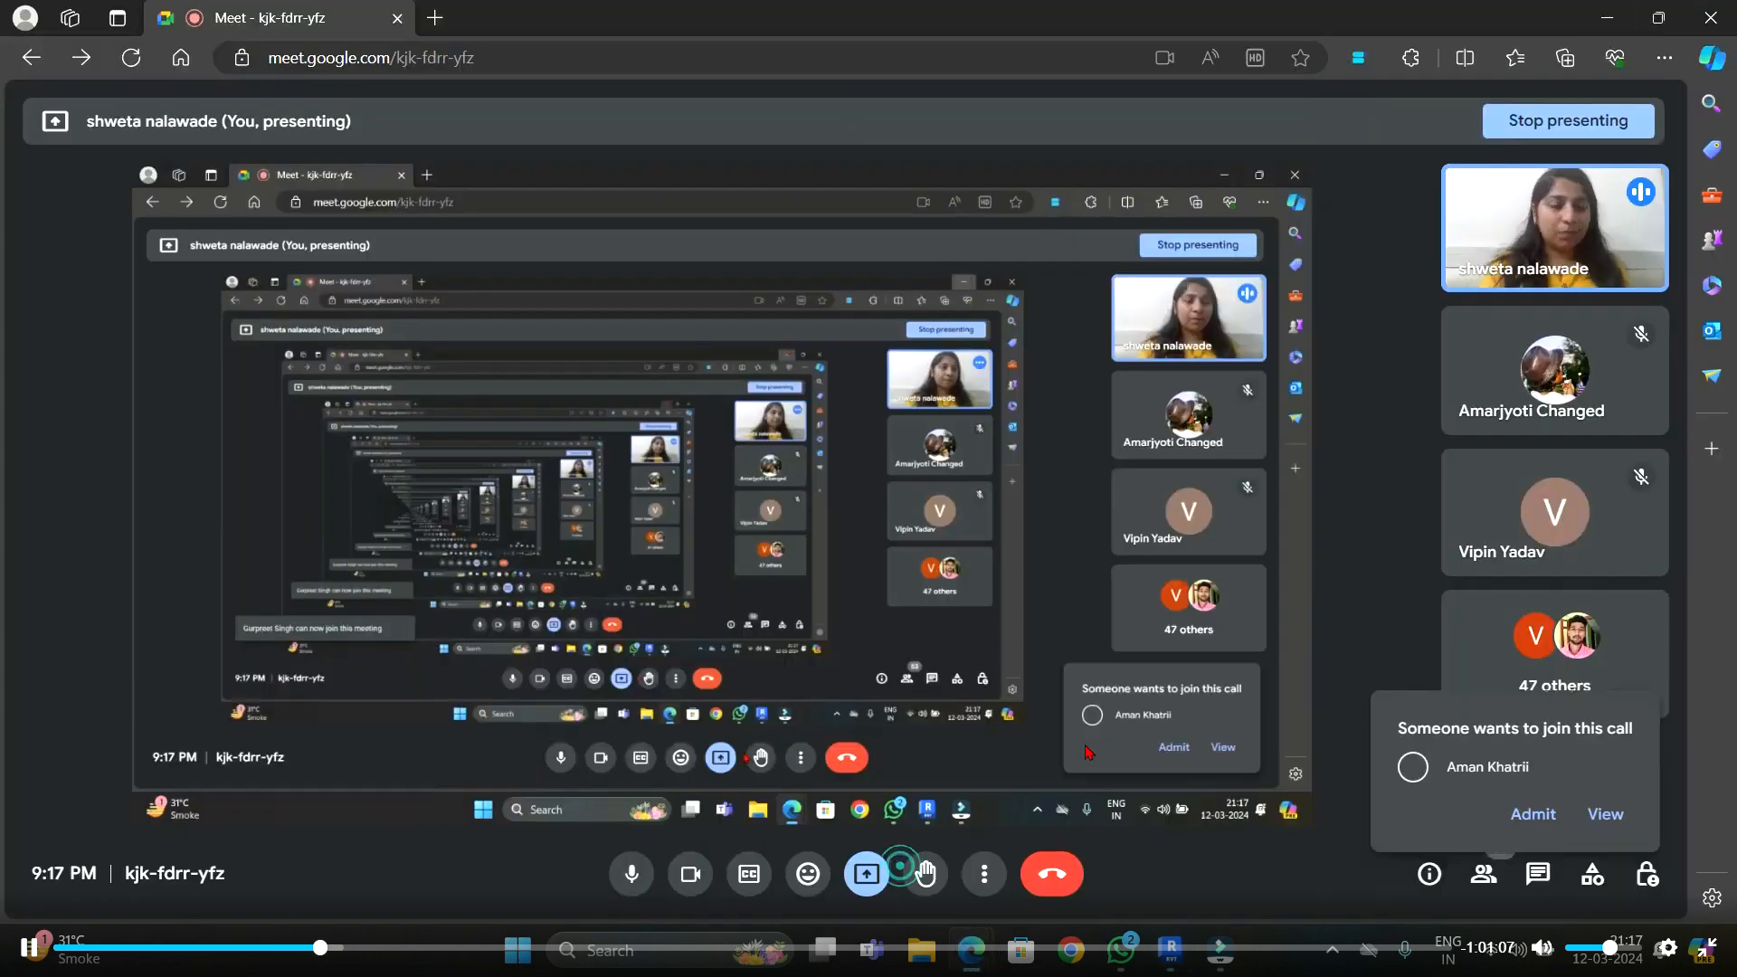
{"action": "left_click", "coordinate": [1531, 801]}
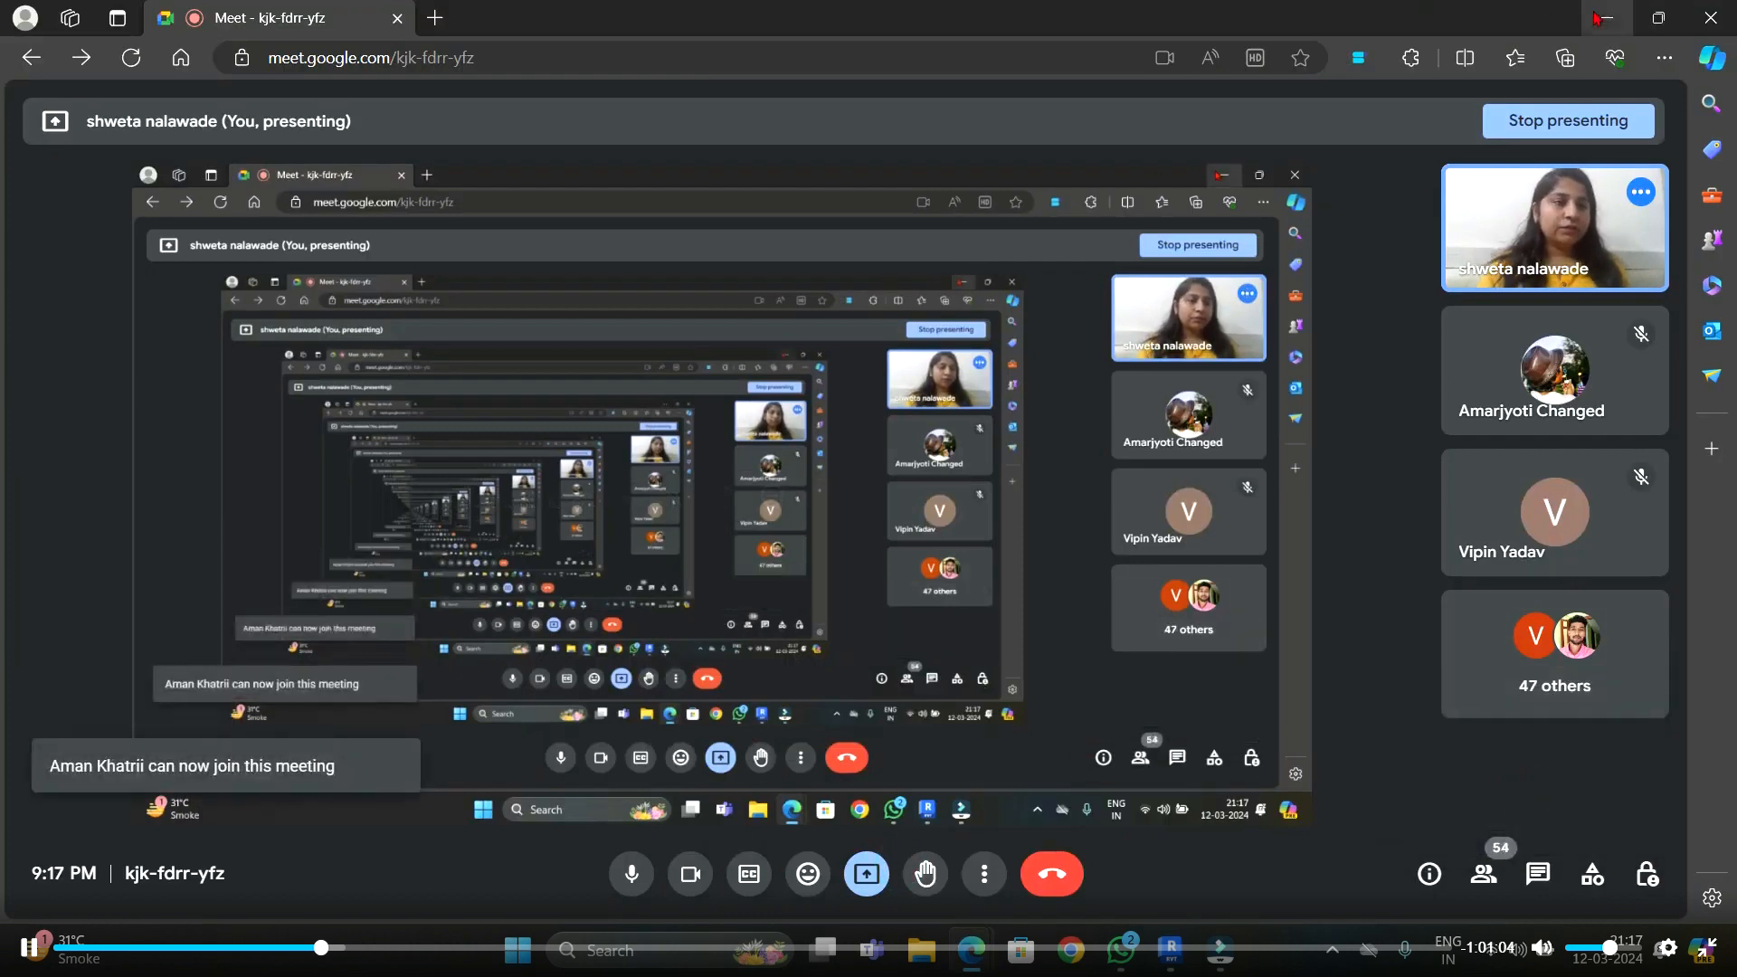
{"action": "key", "text": "alt+Tab"}
- Draw a second vertical grid line about 5000 mm to the right of grid 1, with its ends aligned
{"action": "scroll", "coordinate": [720, 485], "scroll_direction": "down", "scroll_amount": 3}
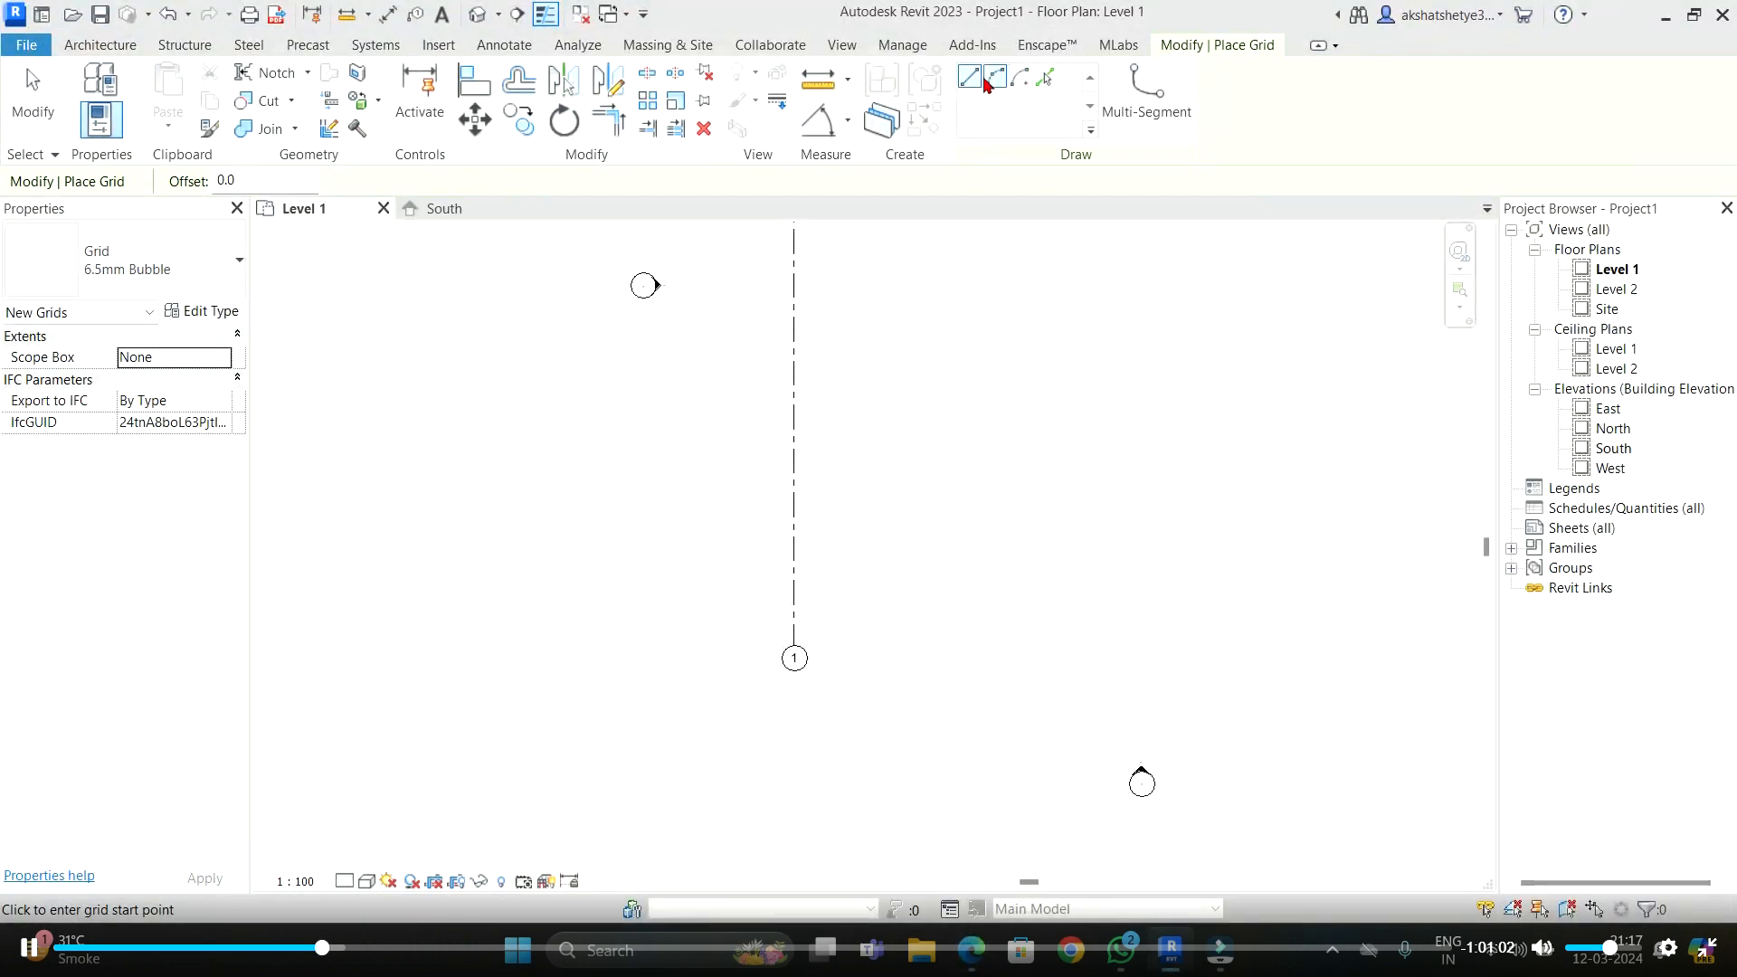
{"action": "scroll", "coordinate": [812, 342], "scroll_direction": "down", "scroll_amount": 2}
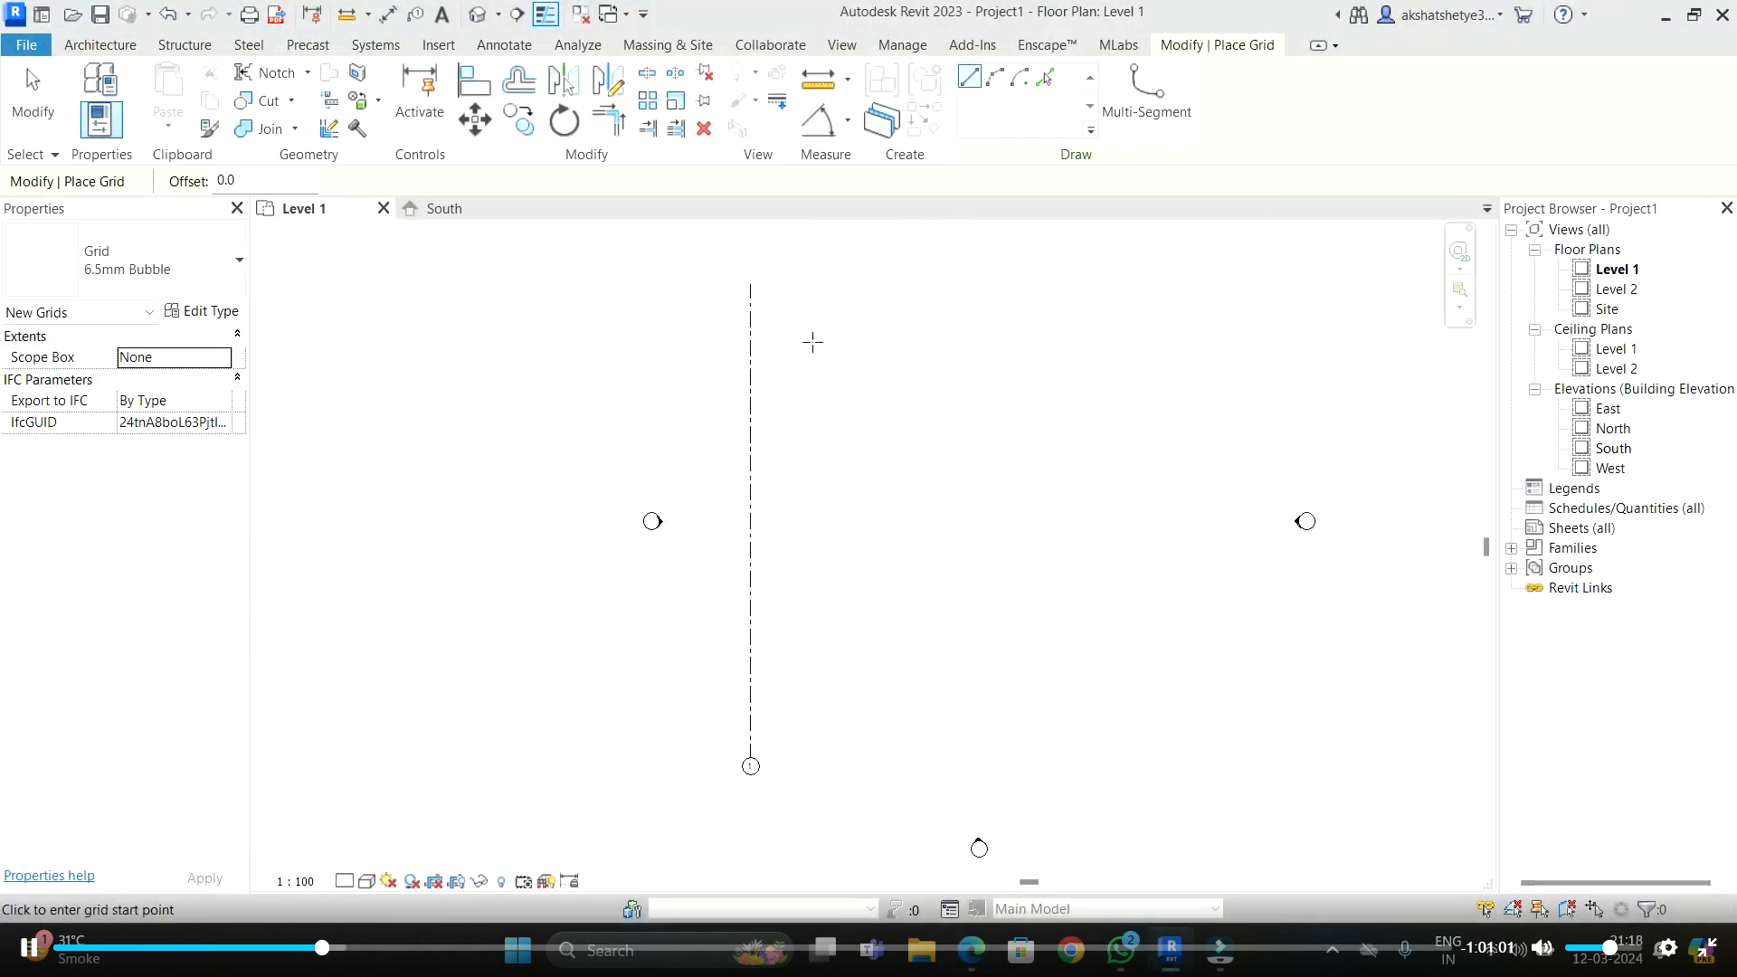
{"action": "left_click", "coordinate": [817, 285]}
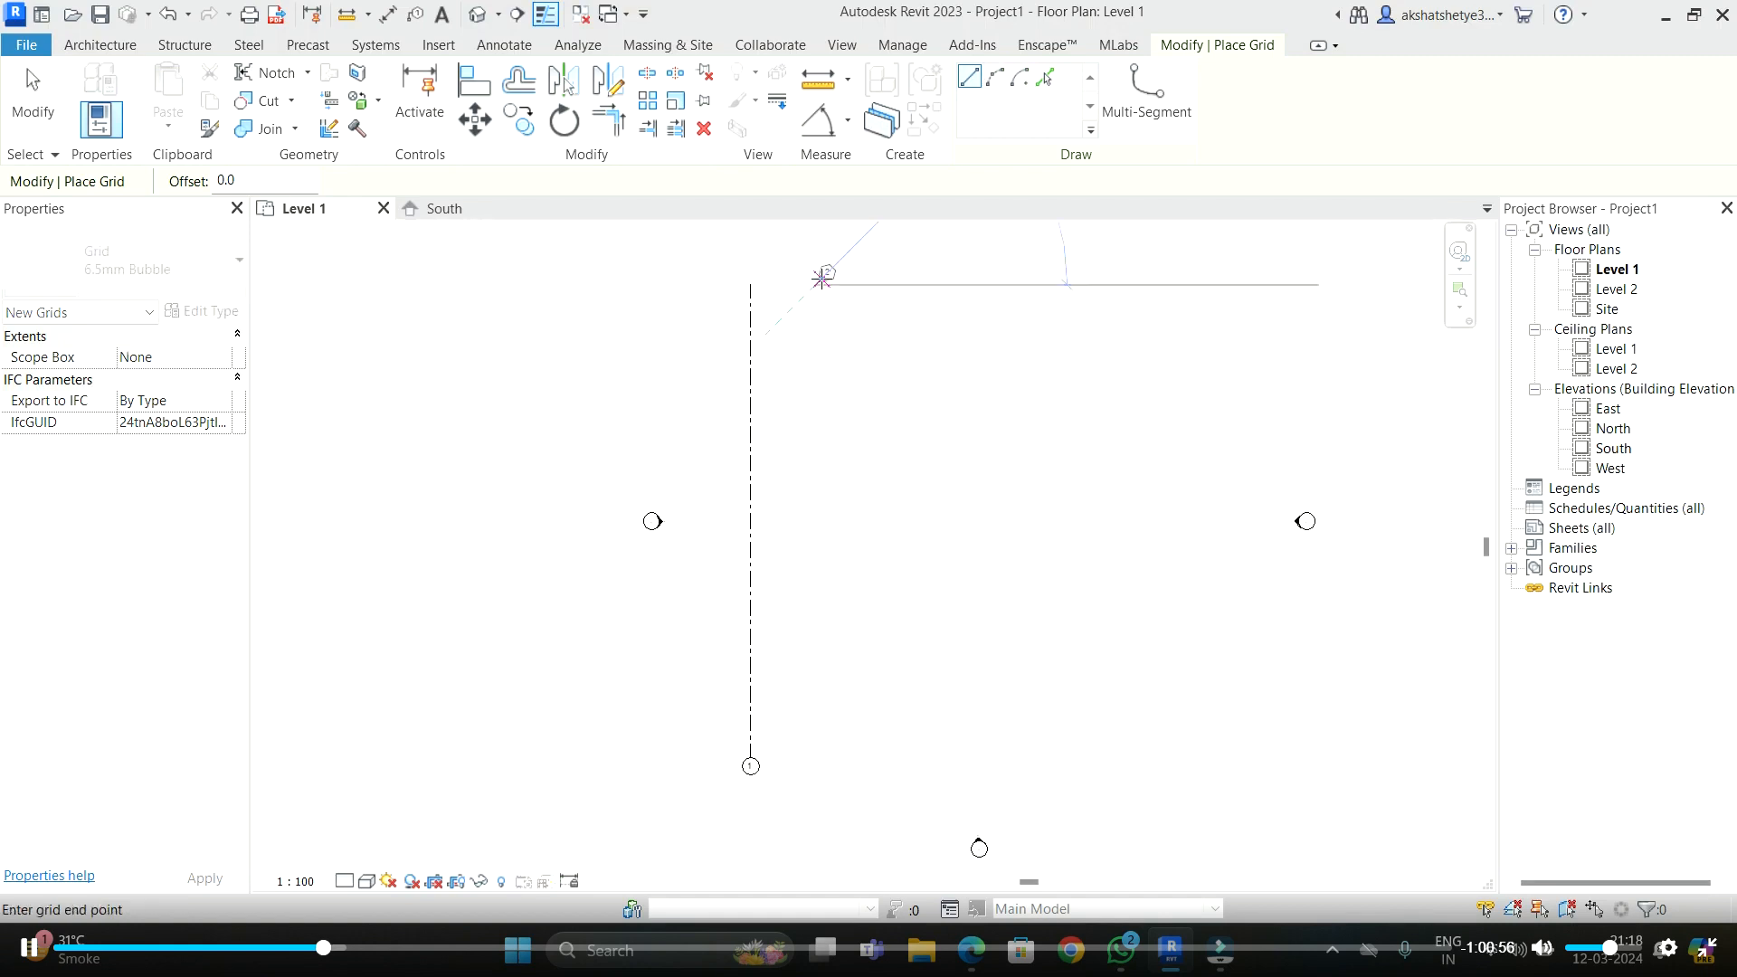
{"action": "left_click", "coordinate": [808, 758]}
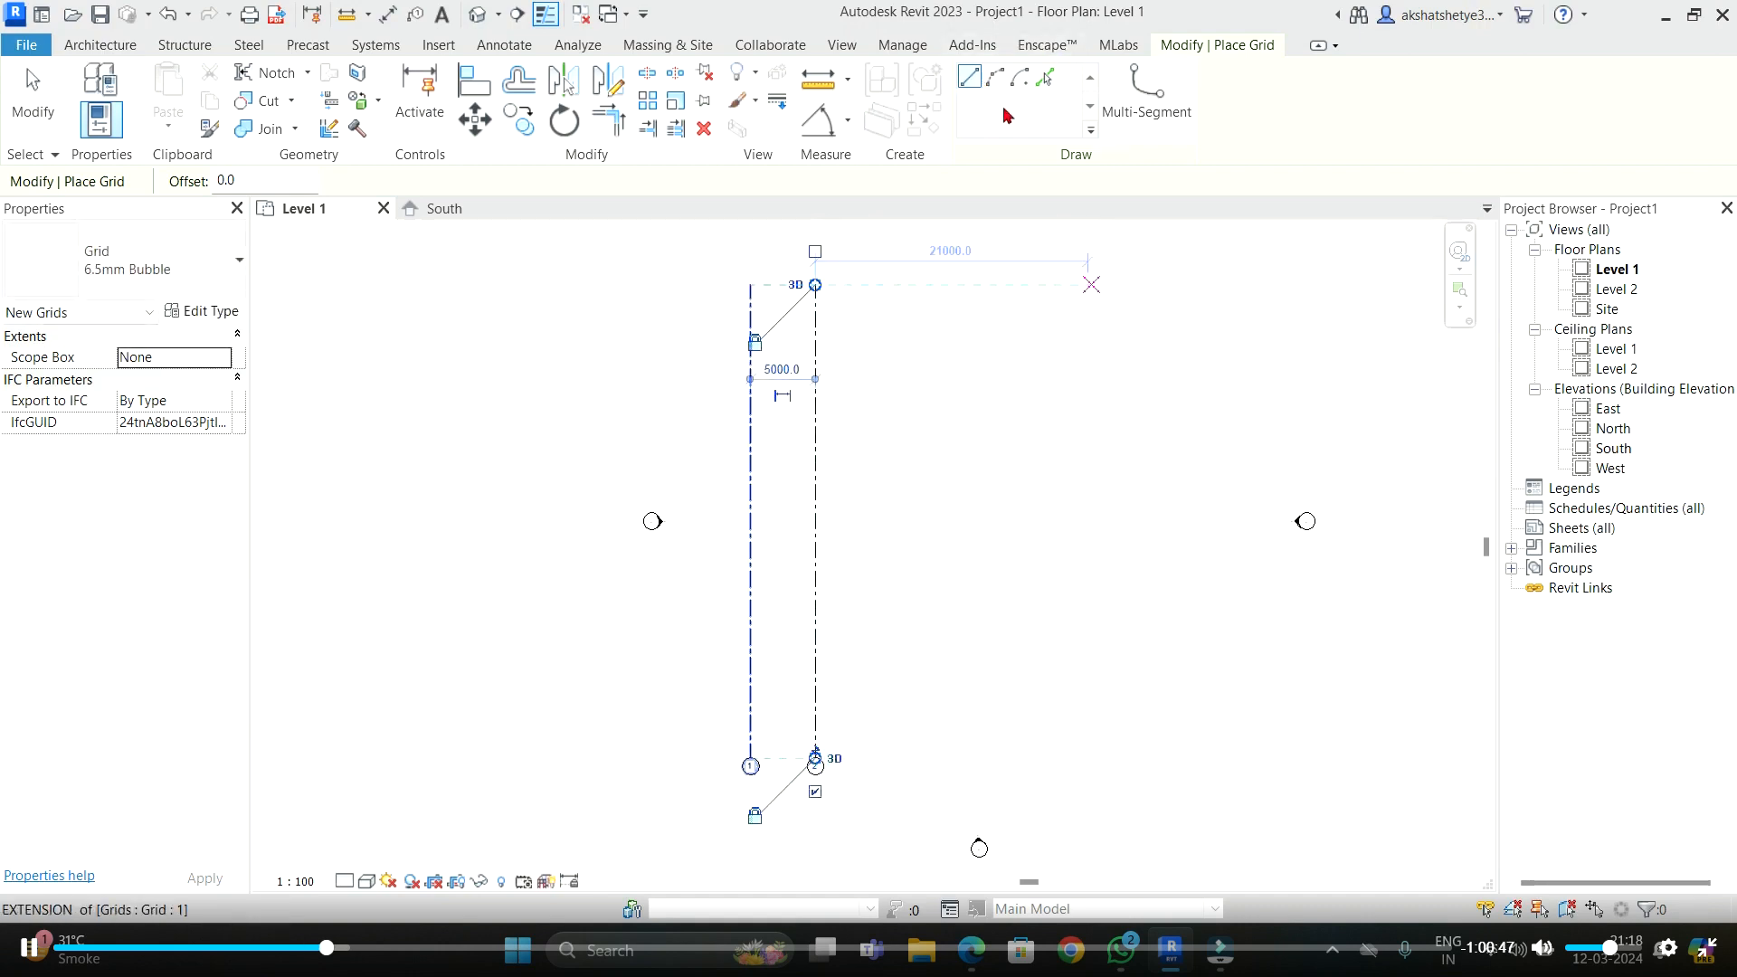
- Add five more vertical grids to the right of grid 2 with Pick Lines at an offset of 5000
{"action": "left_click", "coordinate": [1045, 77]}
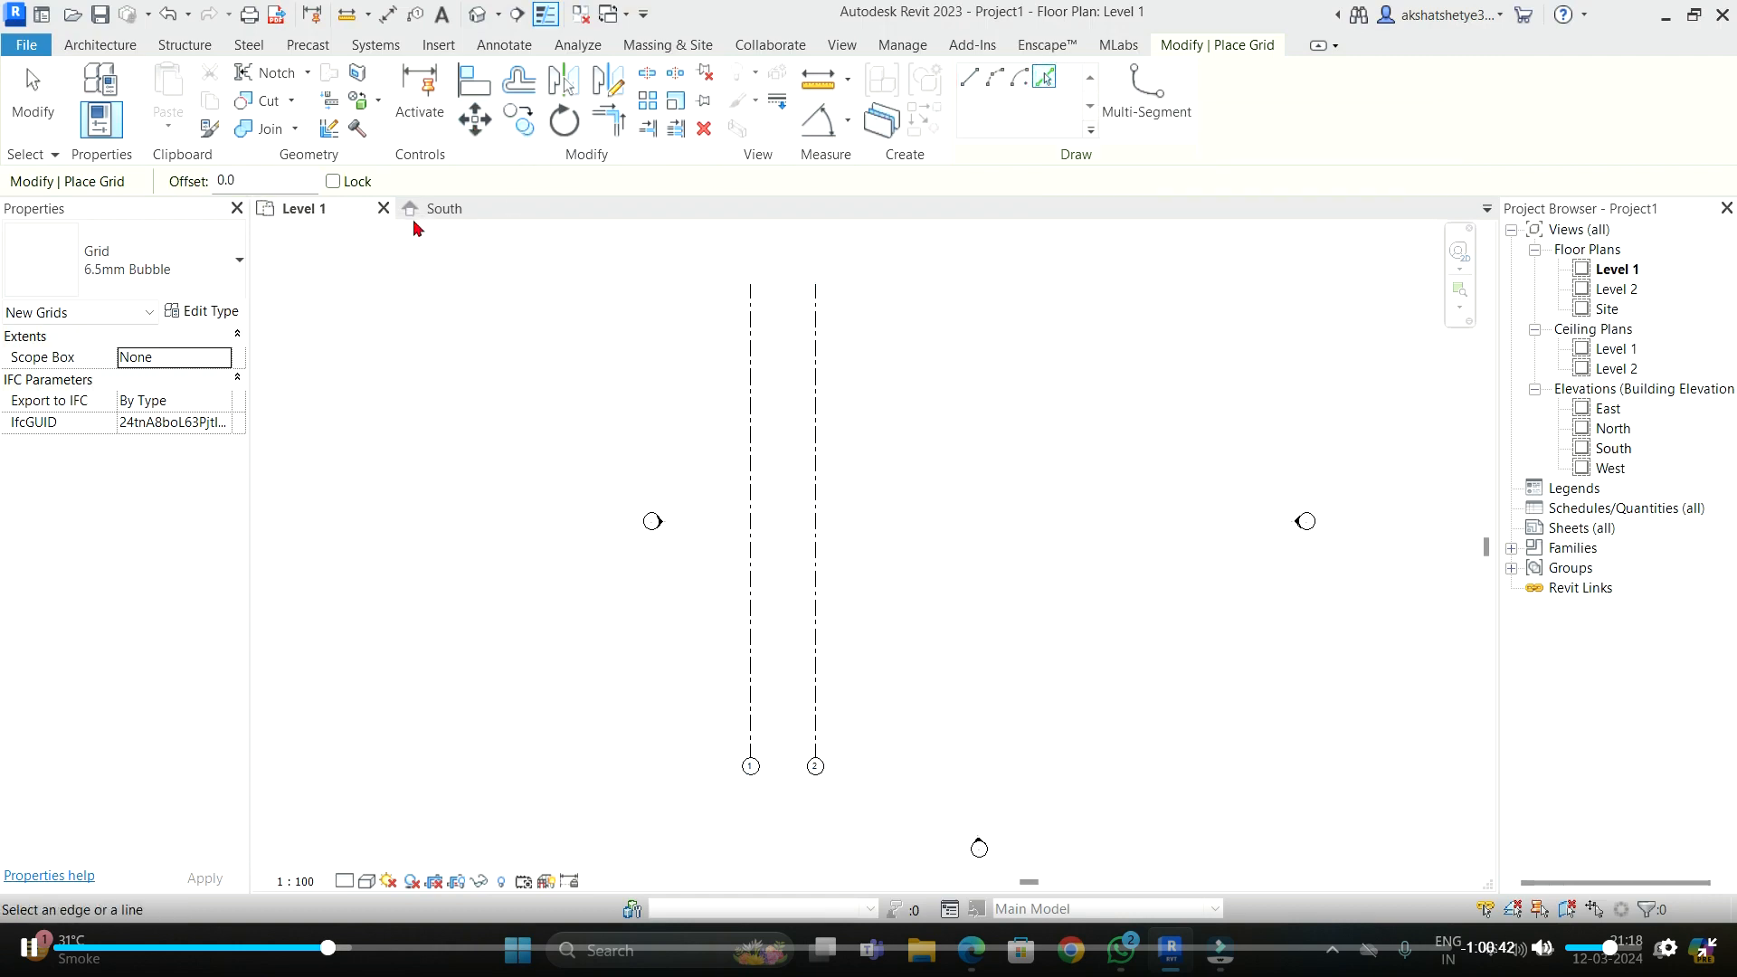
{"action": "left_click", "coordinate": [262, 179]}
{"action": "type", "text": "5000"}
{"action": "left_click", "coordinate": [823, 481]}
{"action": "left_click", "coordinate": [887, 471]}
{"action": "left_click", "coordinate": [950, 459]}
{"action": "left_click", "coordinate": [1015, 442]}
{"action": "left_click", "coordinate": [1077, 433]}
{"action": "key", "text": "Escape"}
{"action": "key", "text": "Escape"}
{"action": "scroll", "coordinate": [848, 792], "scroll_direction": "up", "scroll_amount": 4}
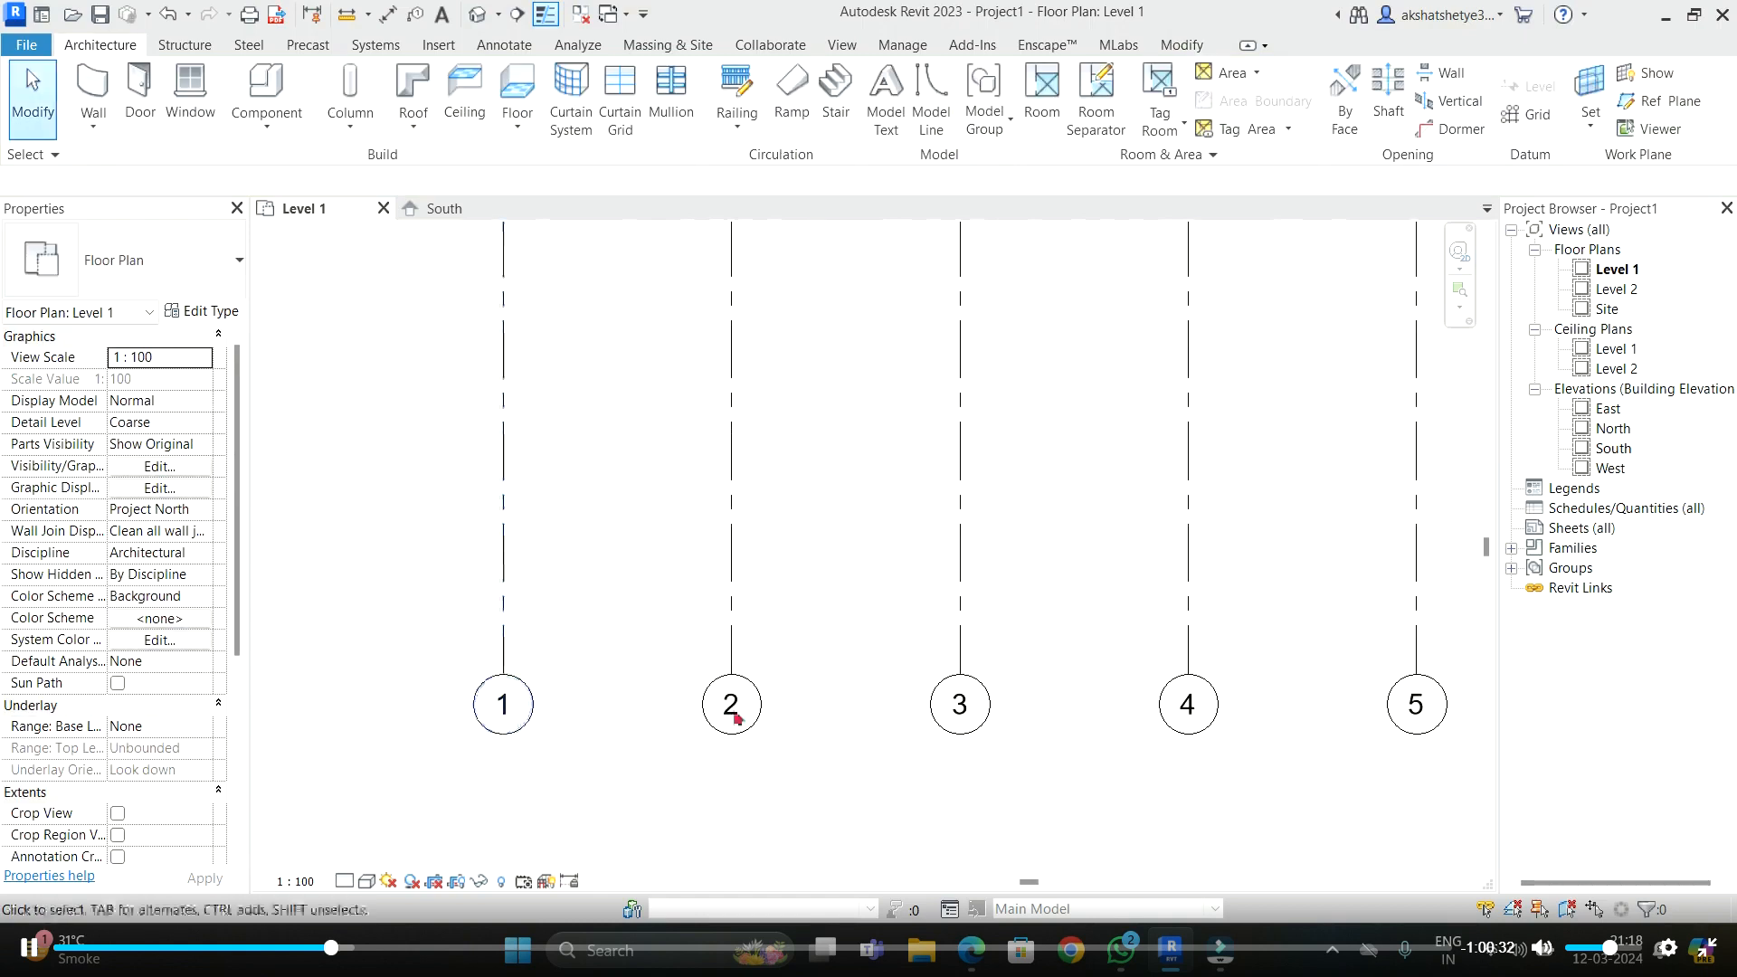
{"action": "scroll", "coordinate": [601, 620], "scroll_direction": "down", "scroll_amount": 2}
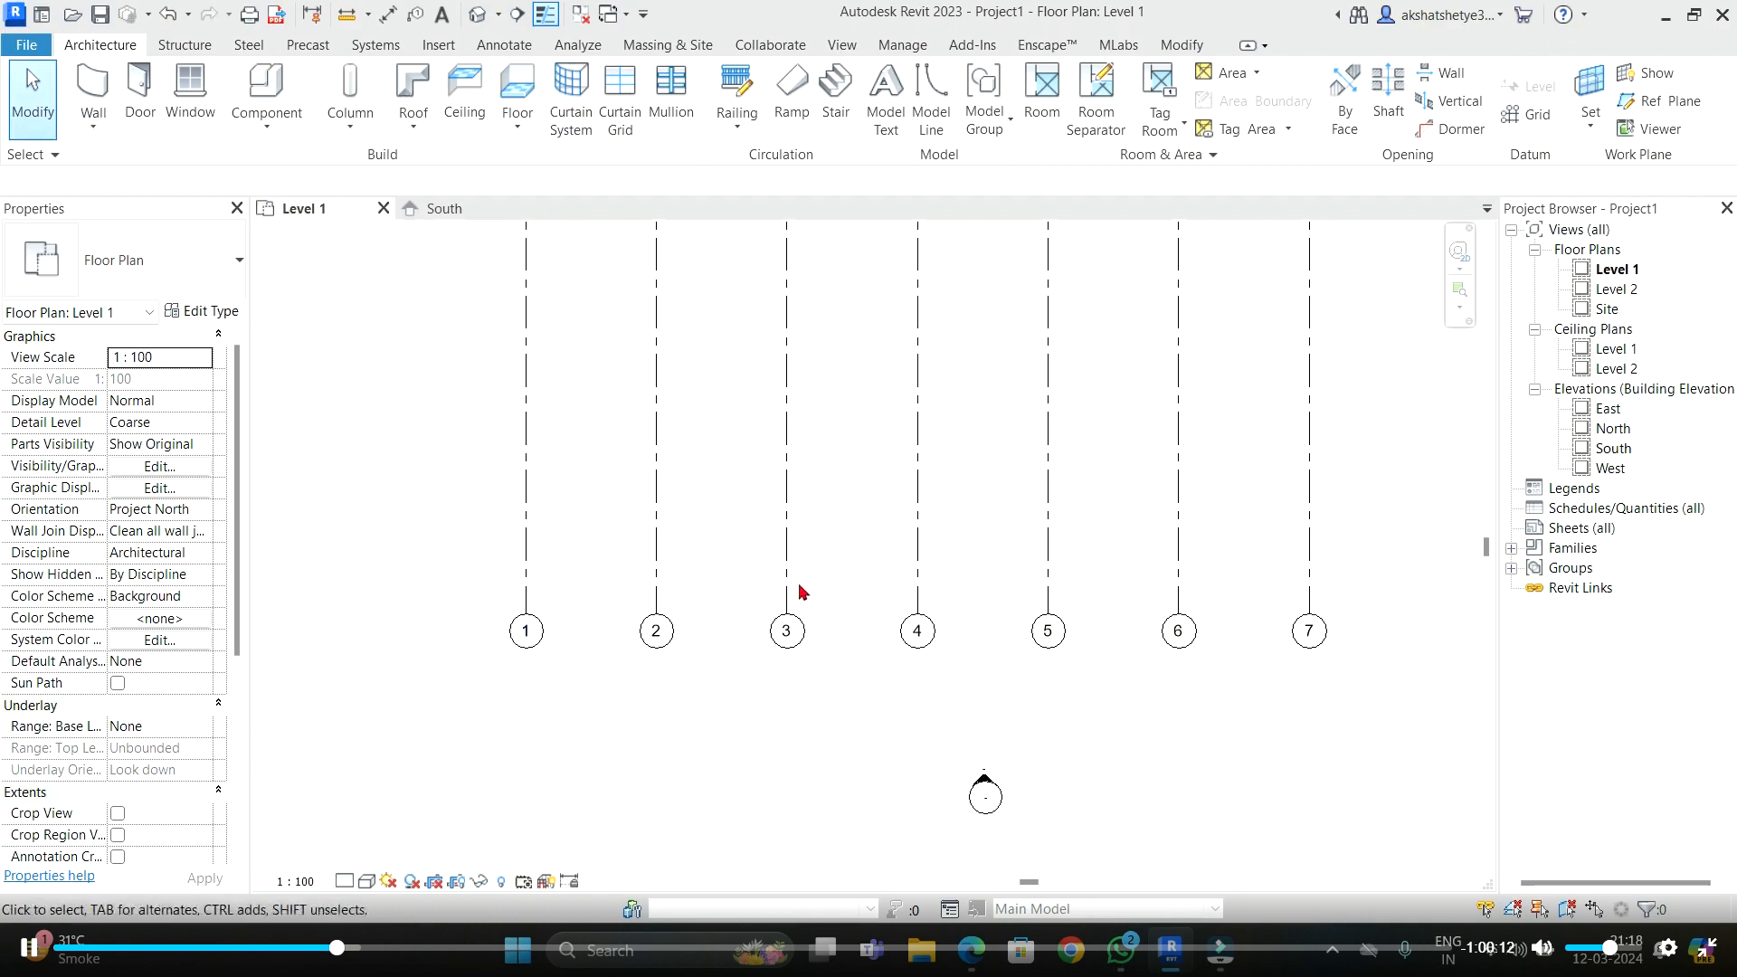
- Draw a horizontal grid line across all seven vertical grids, just above their bubbles
{"action": "left_click", "coordinate": [1531, 114]}
{"action": "left_click", "coordinate": [438, 541]}
{"action": "left_click", "coordinate": [1390, 541]}
{"action": "scroll", "coordinate": [1166, 549], "scroll_direction": "down", "scroll_amount": 3}
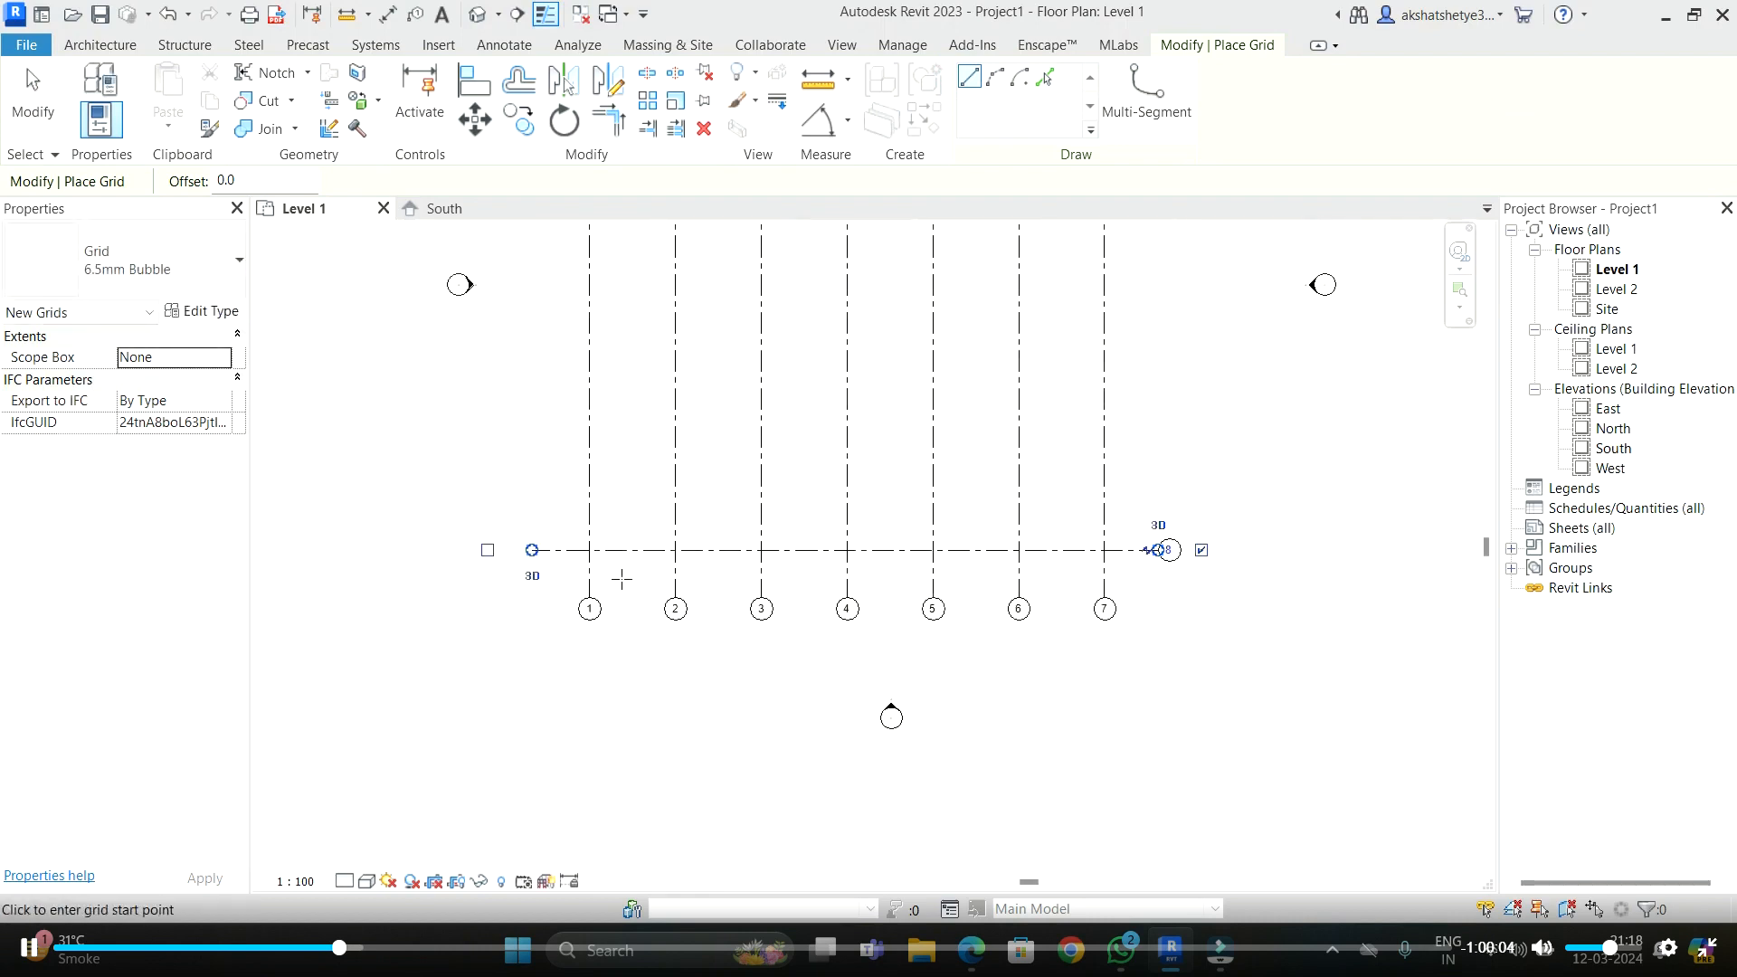
{"action": "key", "text": "Escape"}
{"action": "key", "text": "Escape"}
- Rename the horizontal grid as A
{"action": "scroll", "coordinate": [1131, 579], "scroll_direction": "up", "scroll_amount": 3}
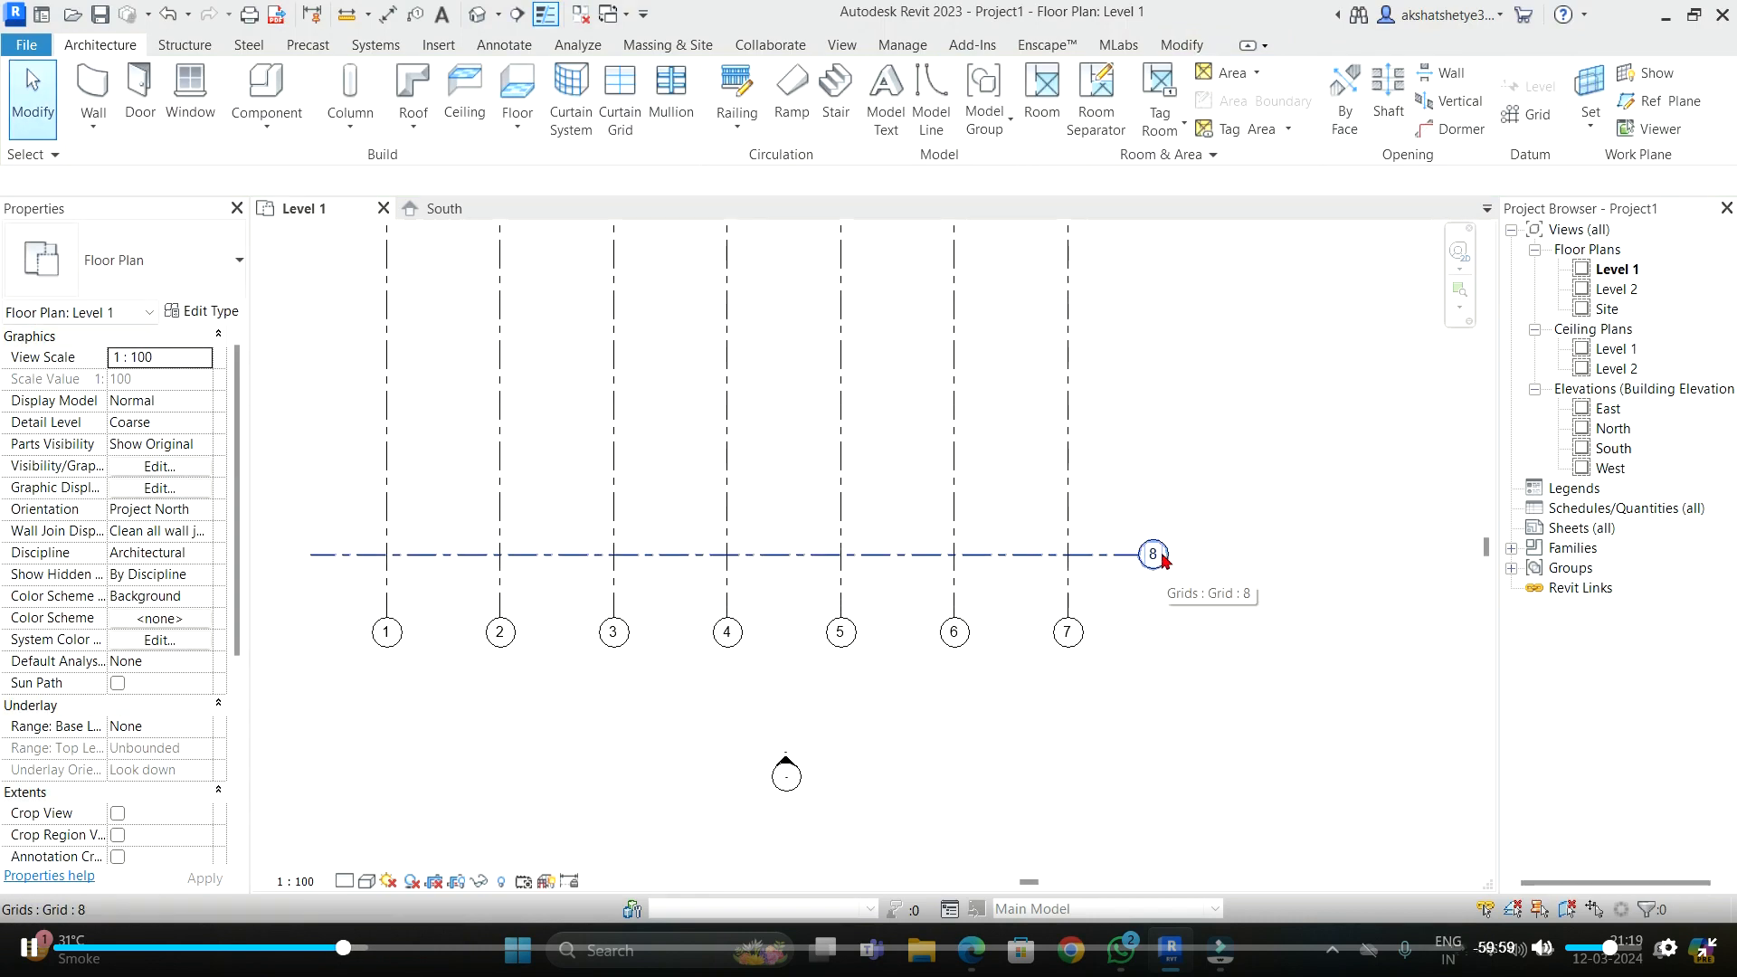
{"action": "left_click", "coordinate": [1163, 559]}
{"action": "left_click", "coordinate": [1158, 556]}
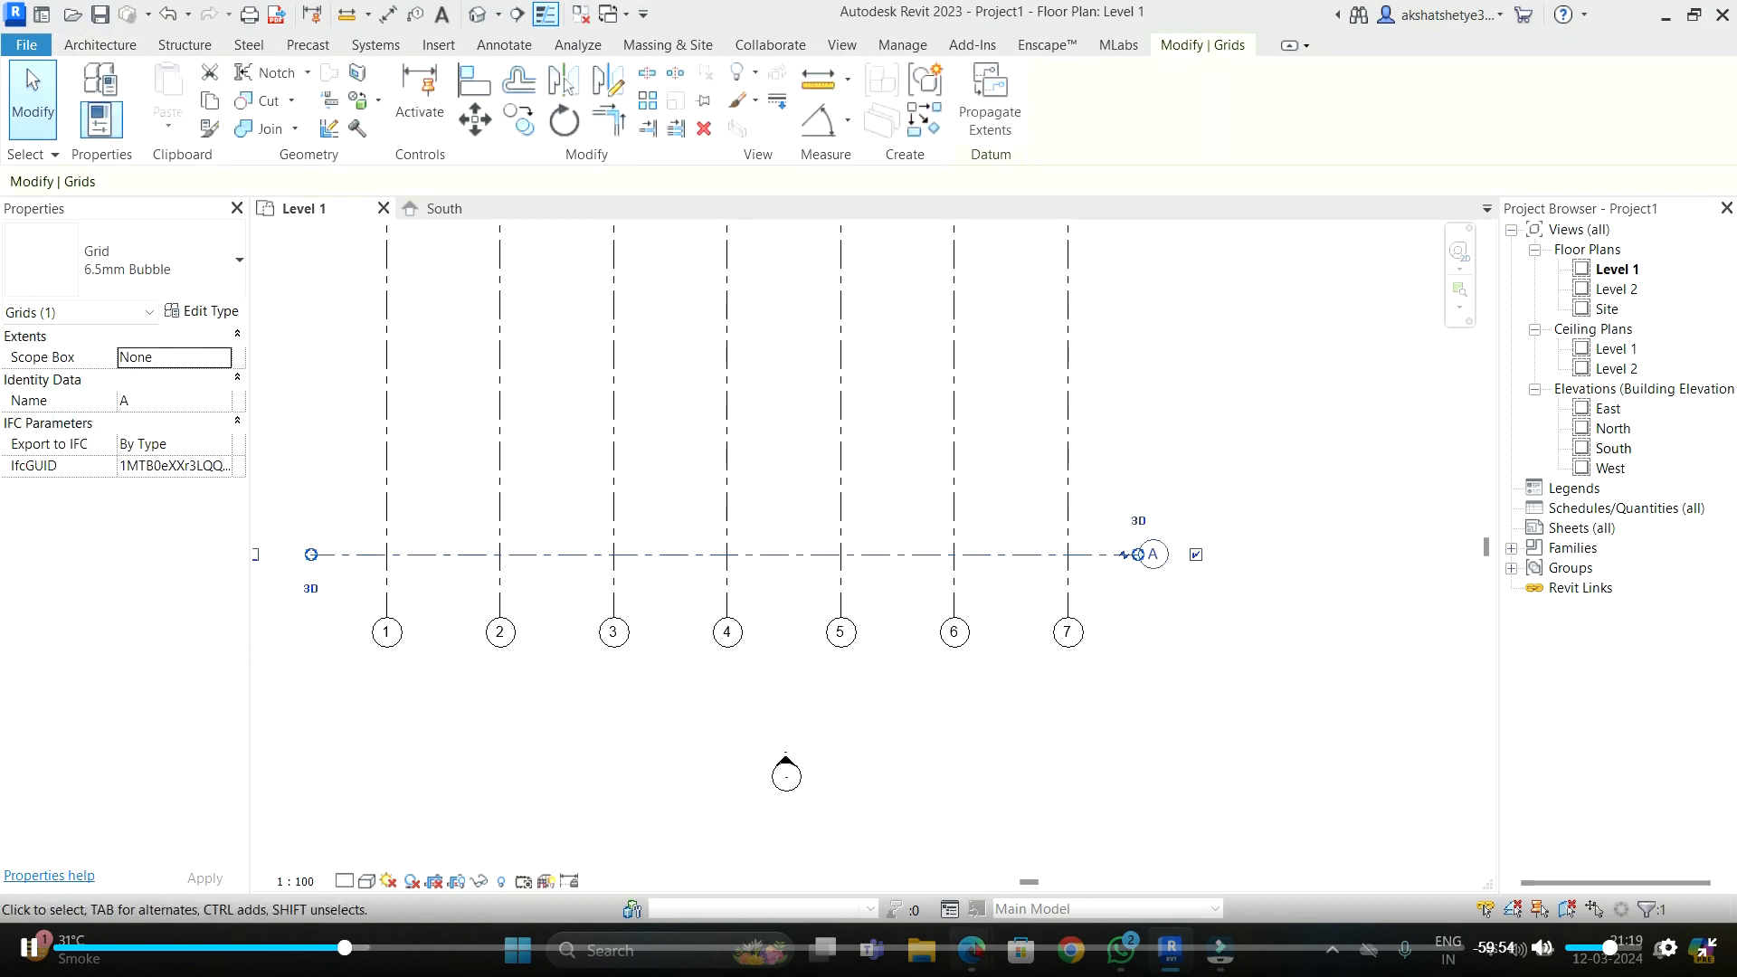
- Switch to Google Meet to check the call, and return to Revit
{"action": "mouse_move", "coordinate": [972, 950]}
{"action": "left_click", "coordinate": [899, 845]}
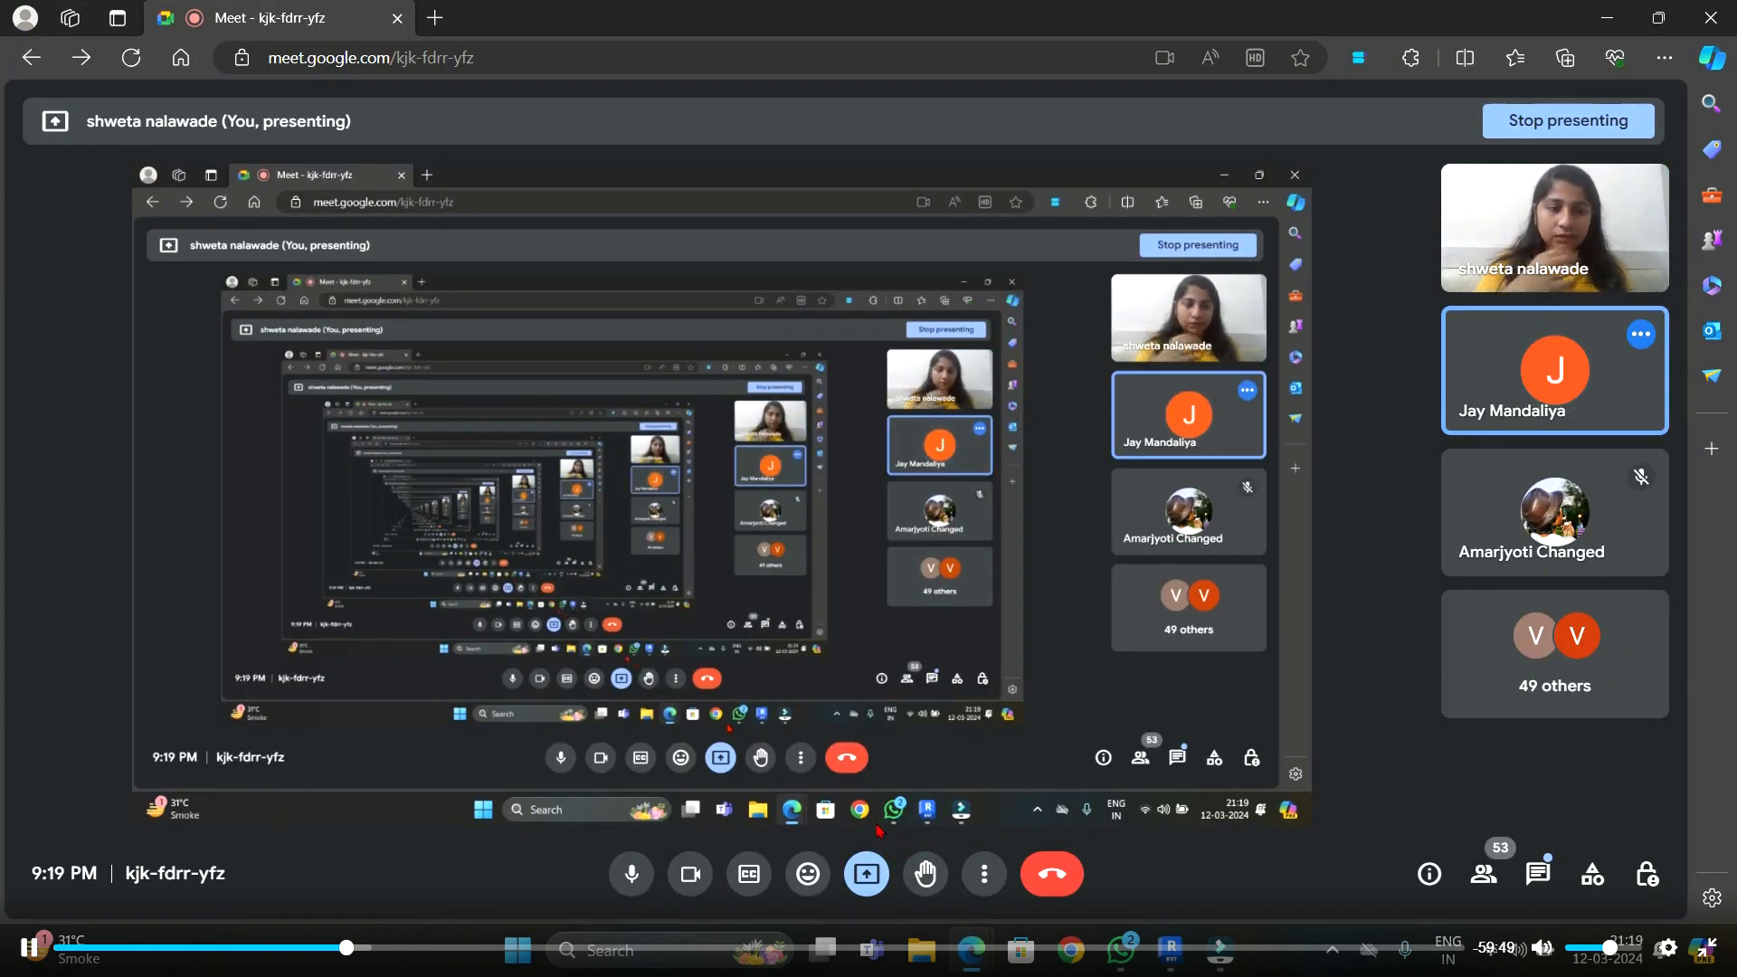
{"action": "left_click", "coordinate": [1623, 30]}
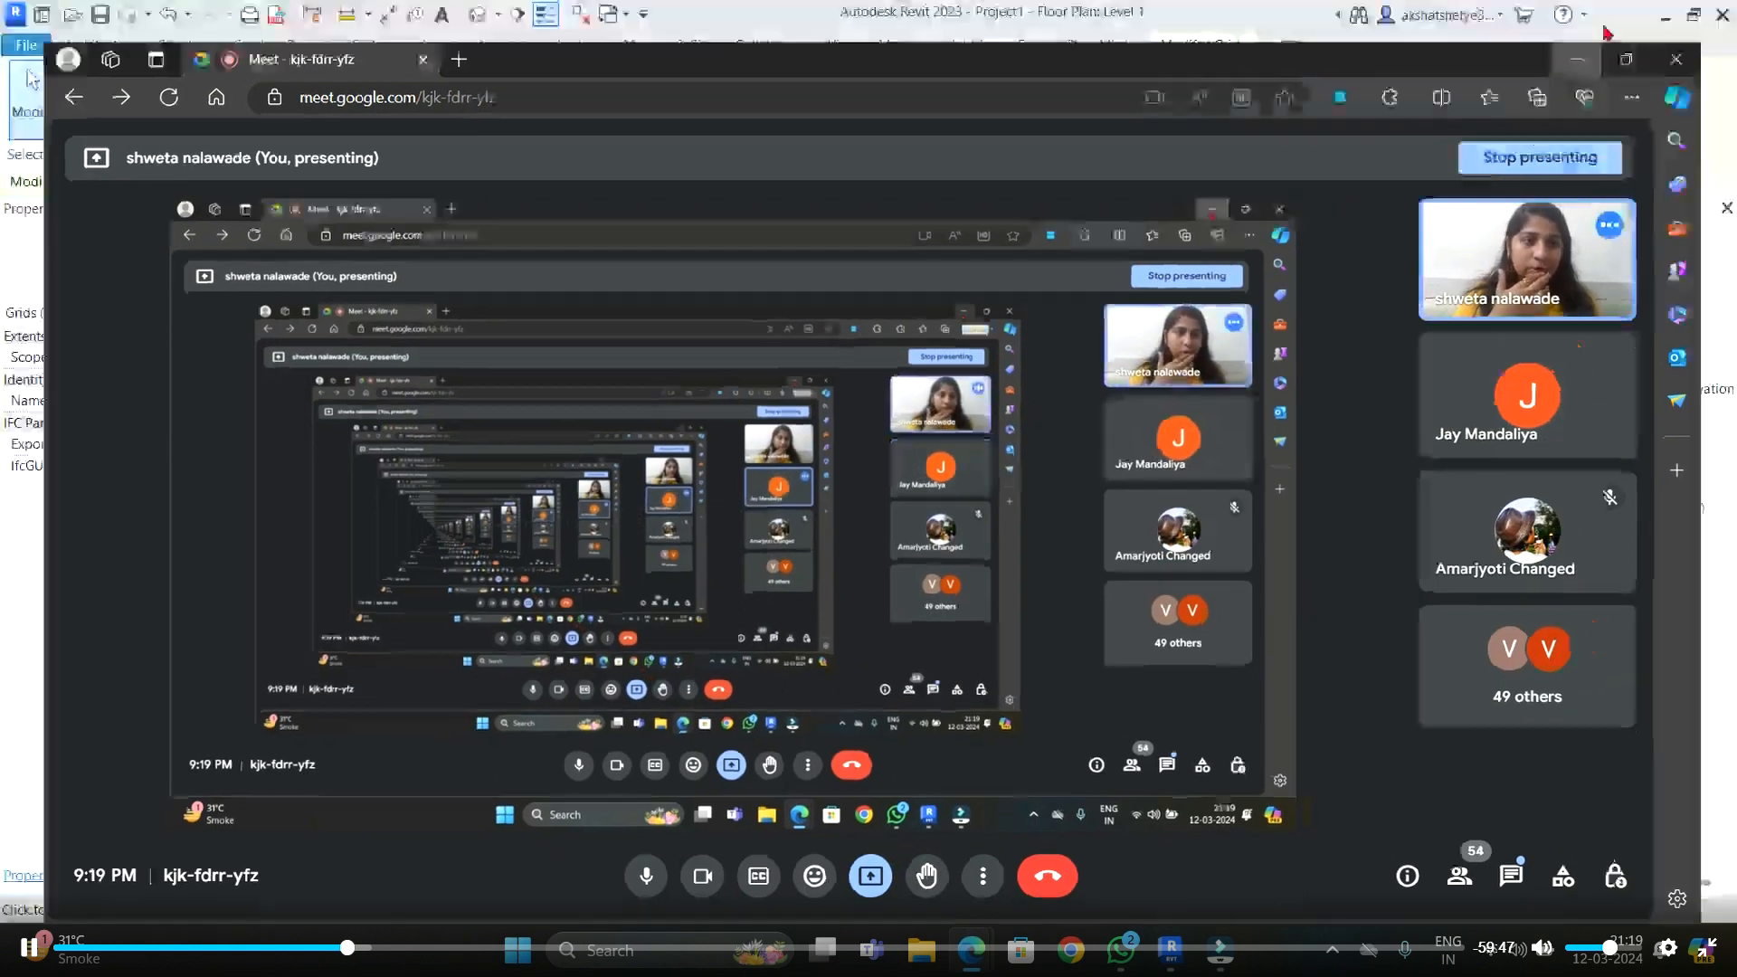
- Deselect the horizontal grid and undo all grid work in the Level 1 plan, including the renaming
{"action": "left_click", "coordinate": [1125, 440]}
{"action": "left_click", "coordinate": [1115, 554]}
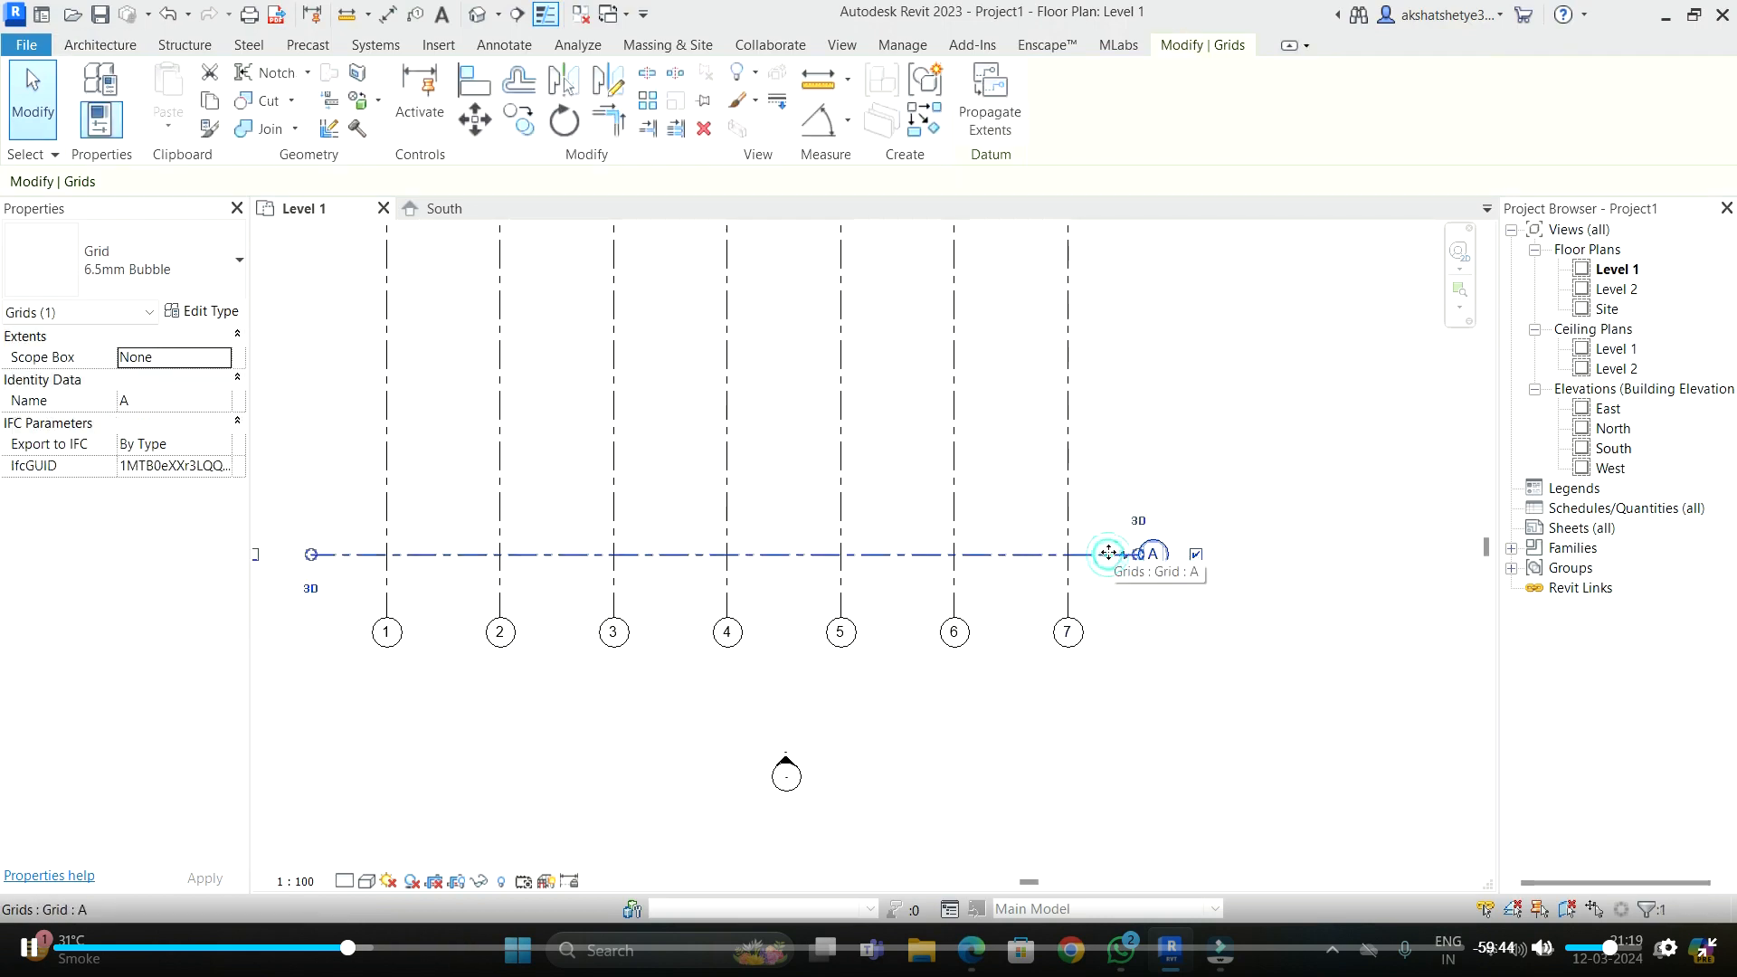
{"action": "key", "text": "Escape"}
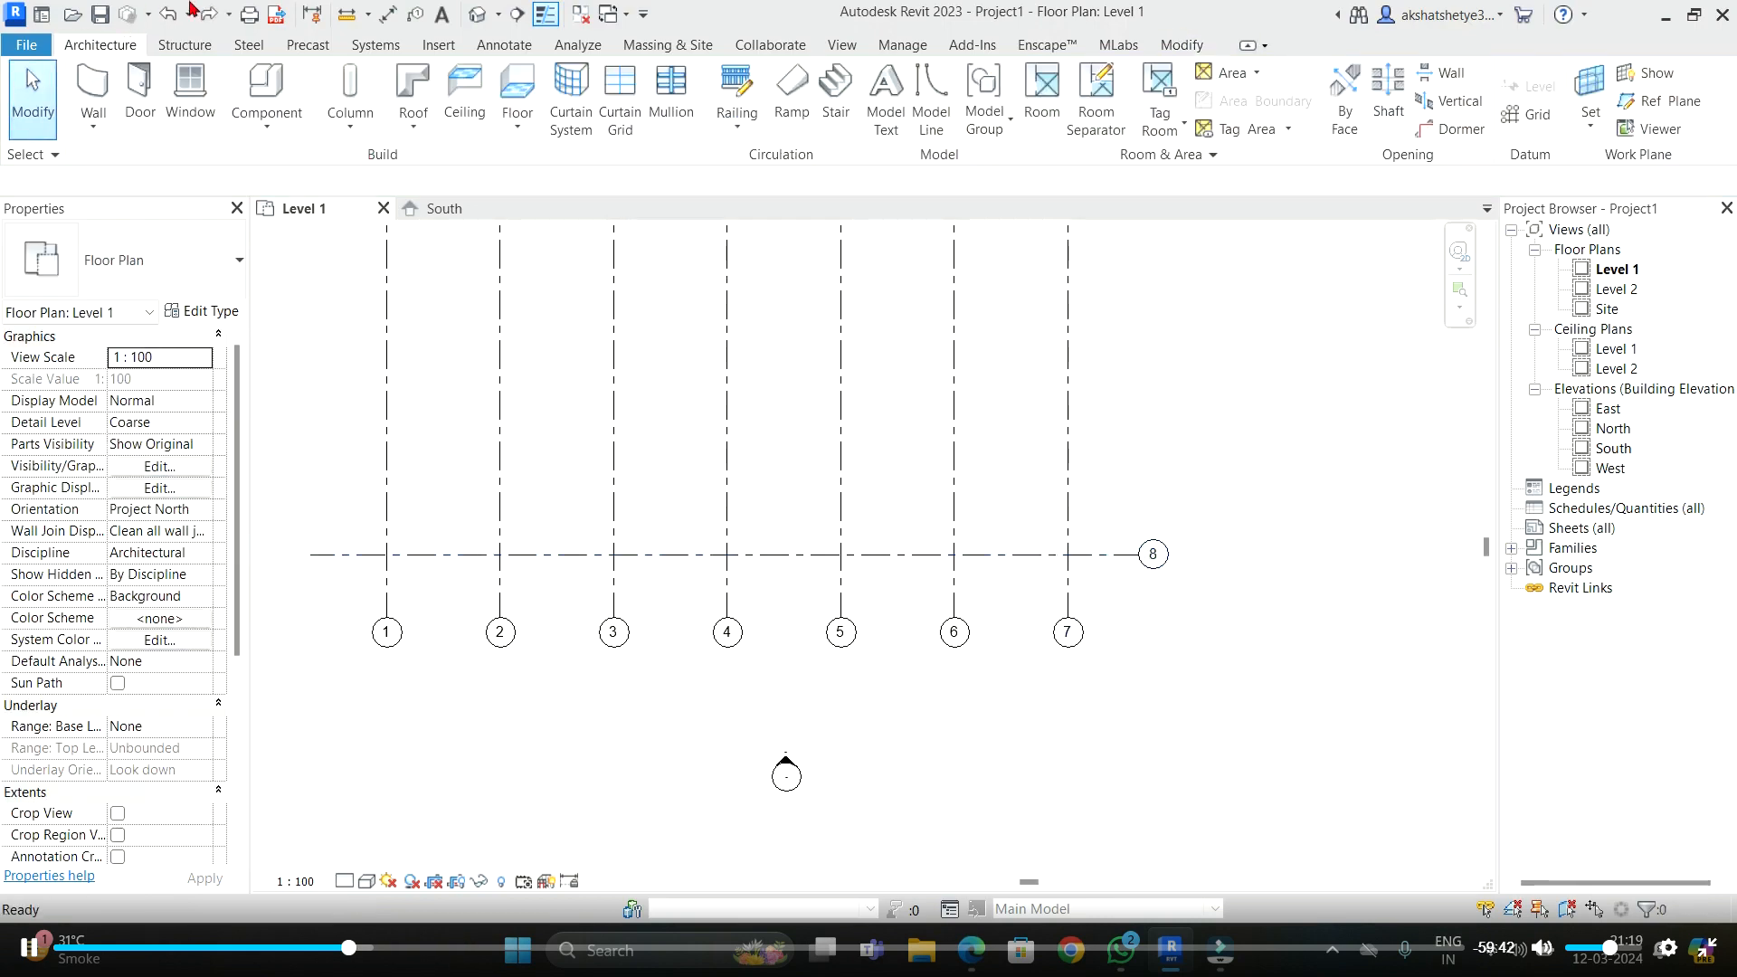
{"action": "left_click", "coordinate": [189, 14]}
{"action": "left_click", "coordinate": [200, 256]}
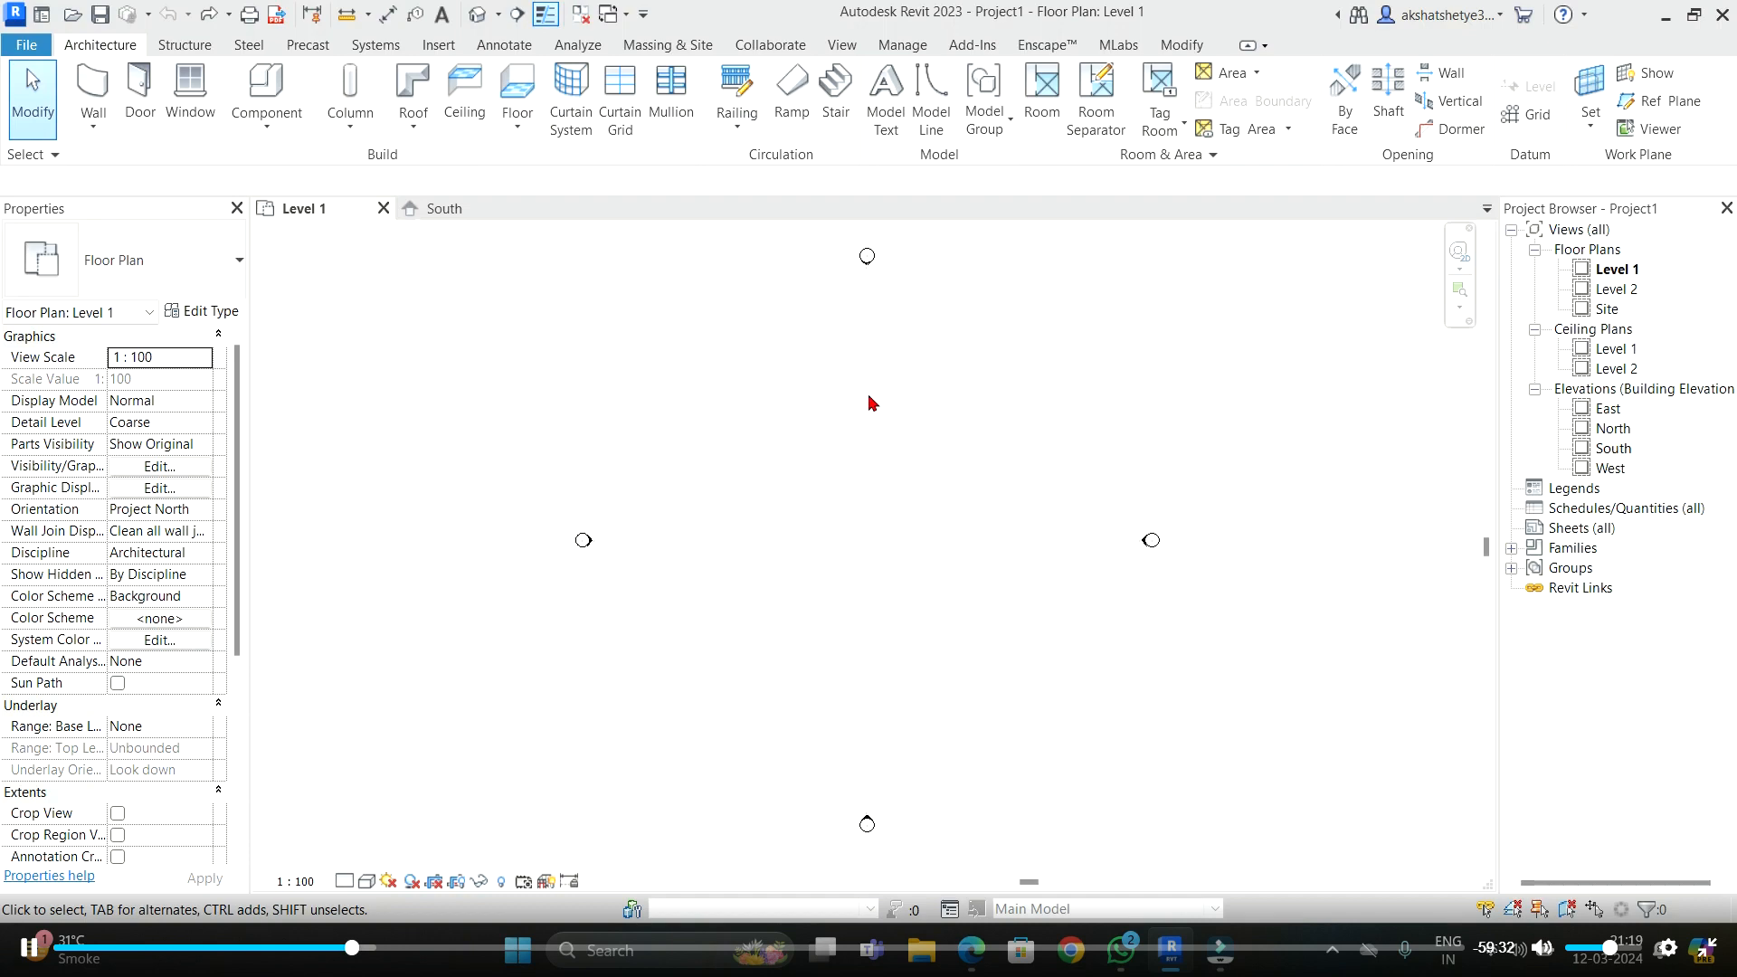
- Switch to the Google Meet window to check the call, and return to the Revit floor plan
{"action": "mouse_move", "coordinate": [971, 948]}
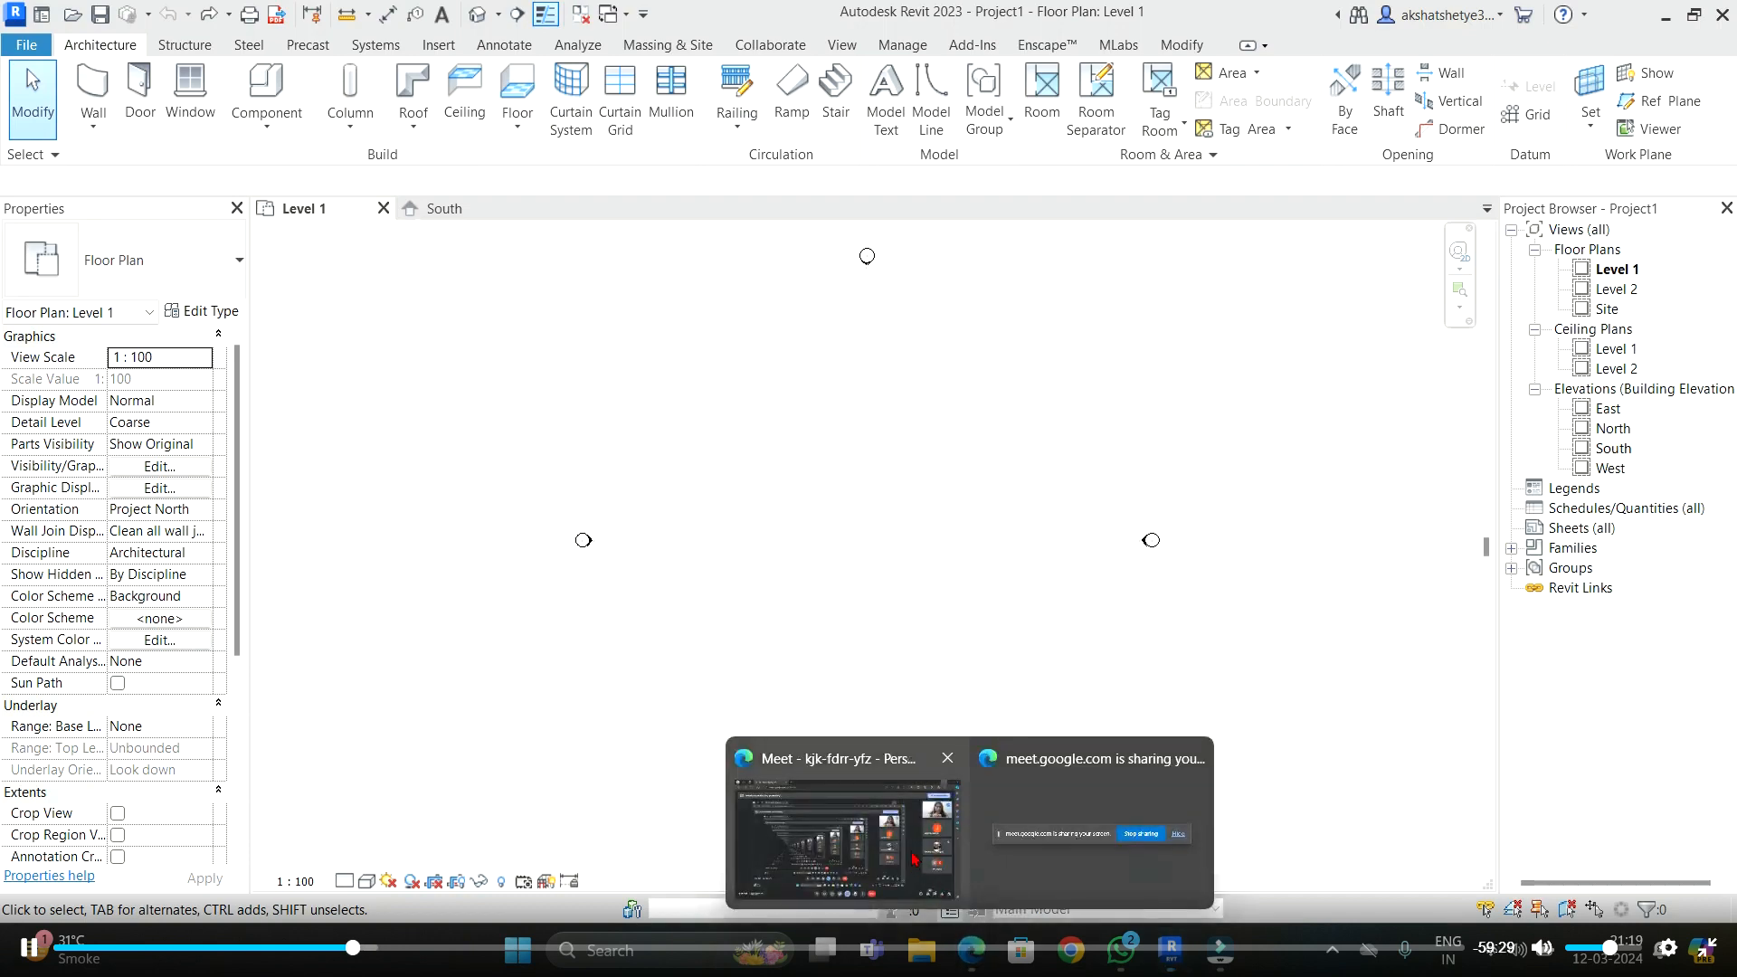
{"action": "left_click", "coordinate": [902, 837]}
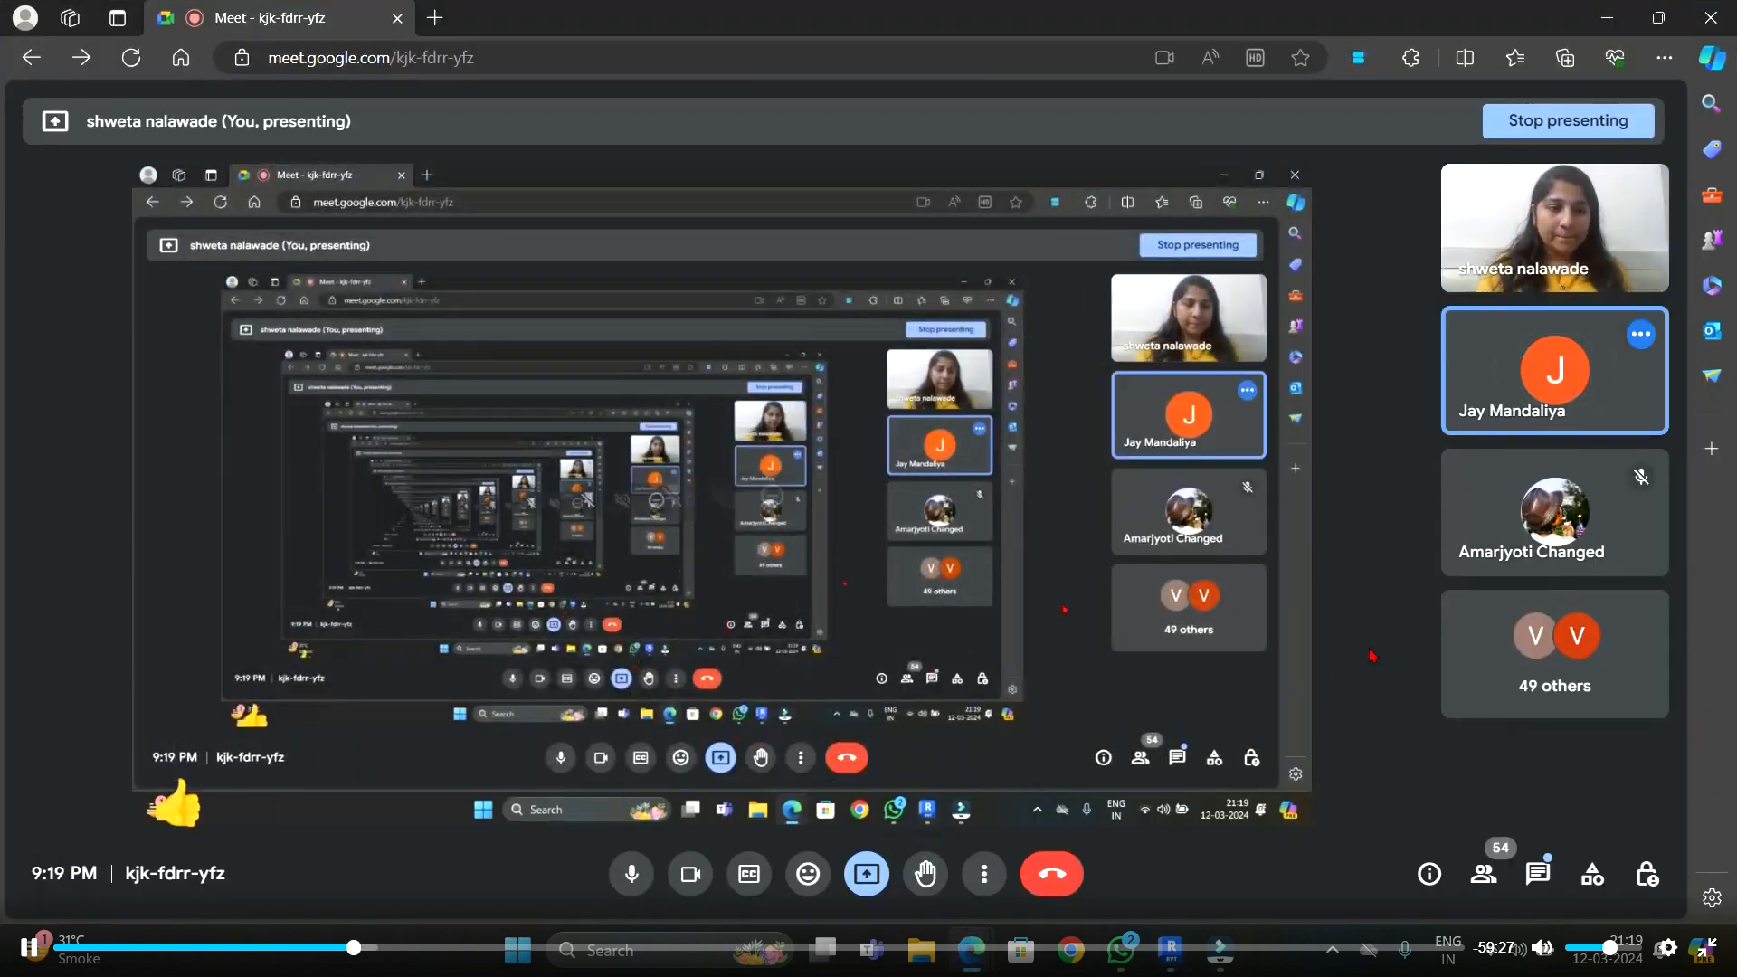
{"action": "left_click", "coordinate": [1607, 18]}
{"action": "left_click", "coordinate": [1015, 413]}
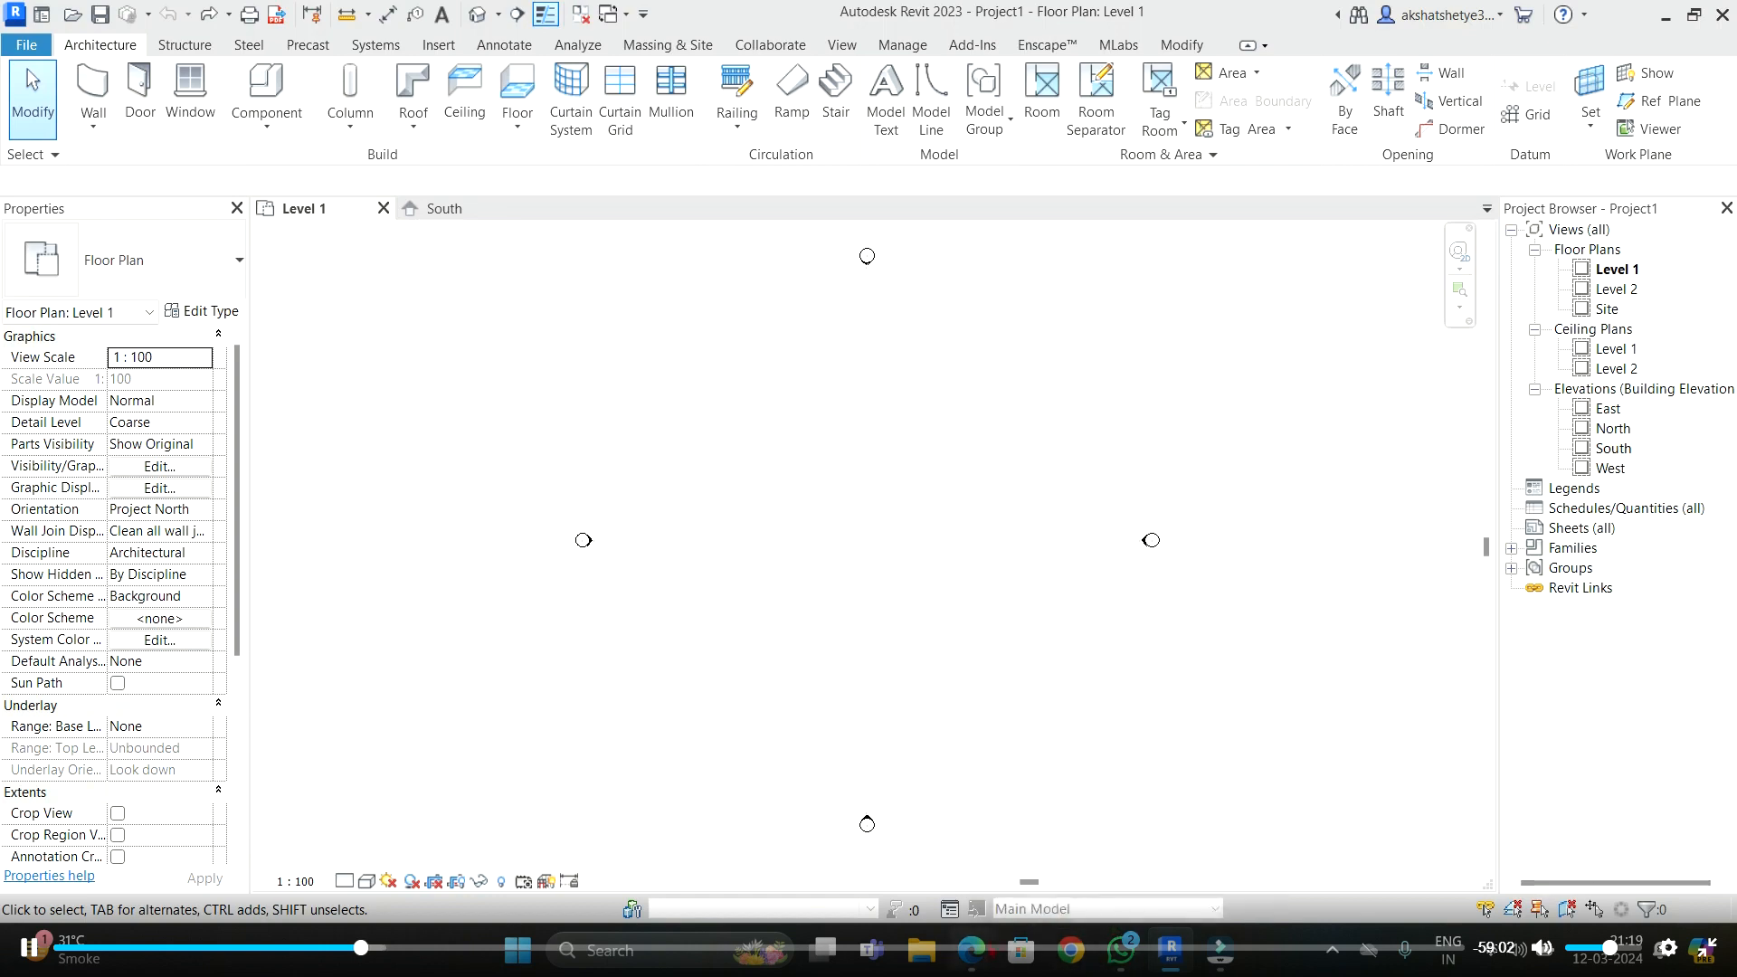
- Admit the waiting participant to the Google Meet call, and return to Revit
{"action": "mouse_move", "coordinate": [971, 948]}
{"action": "left_click", "coordinate": [966, 887]}
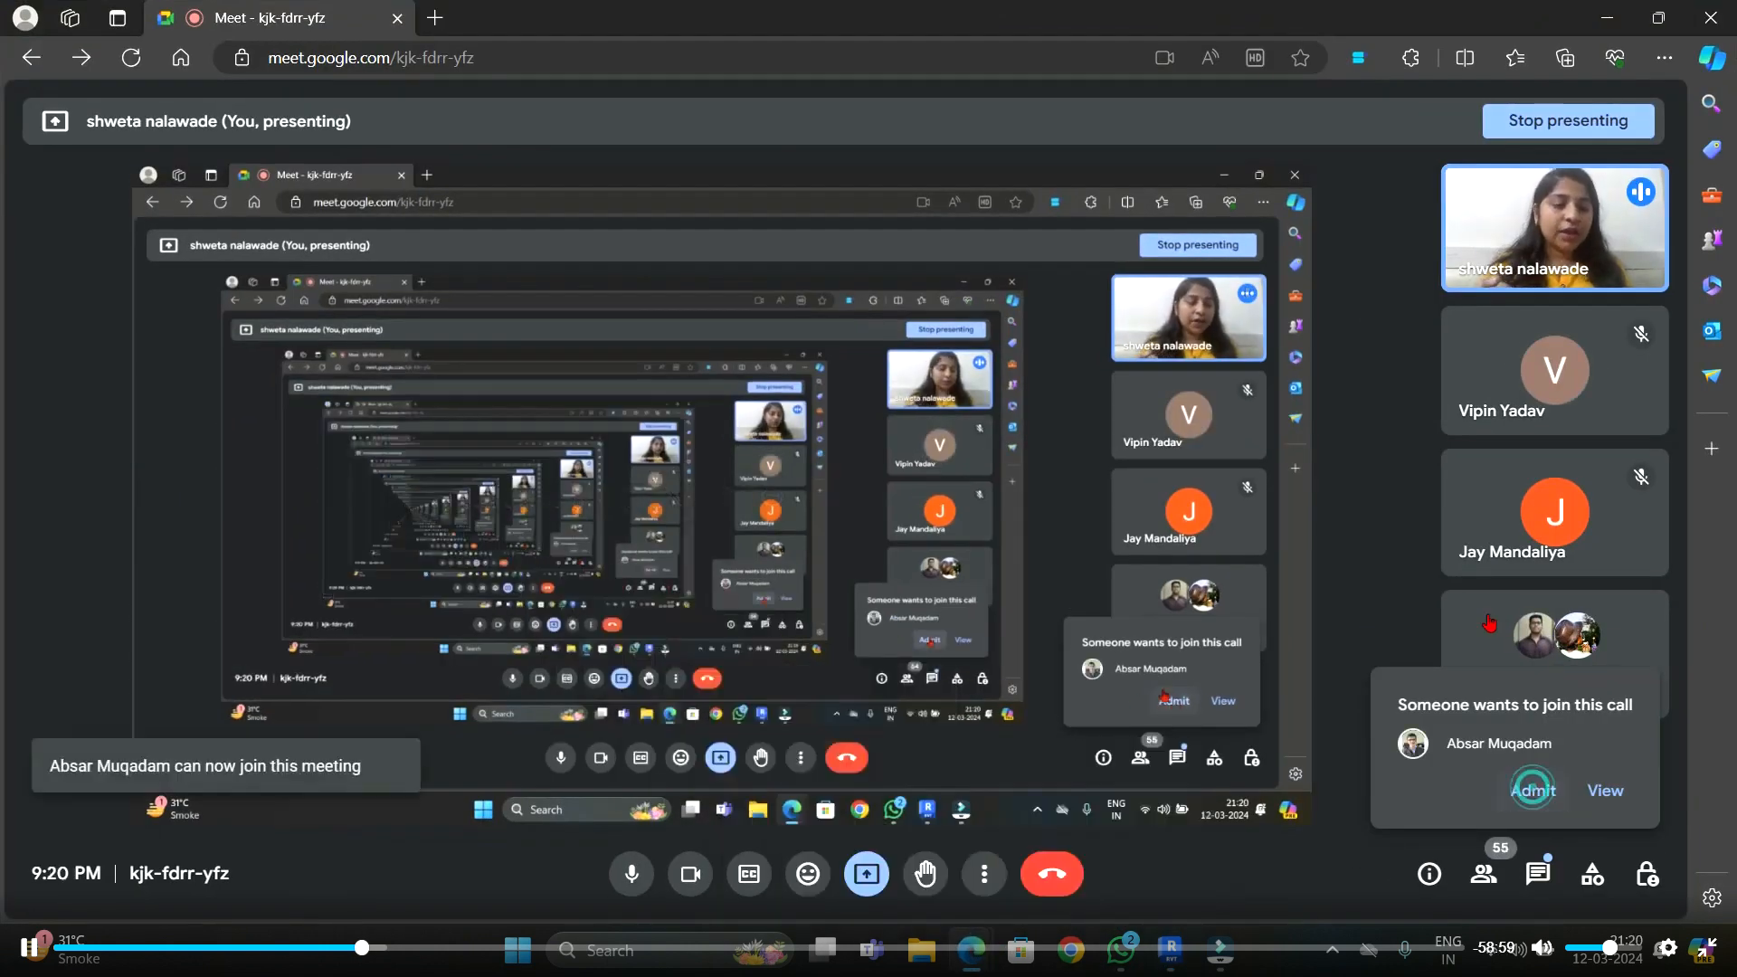
{"action": "left_click", "coordinate": [1612, 13]}
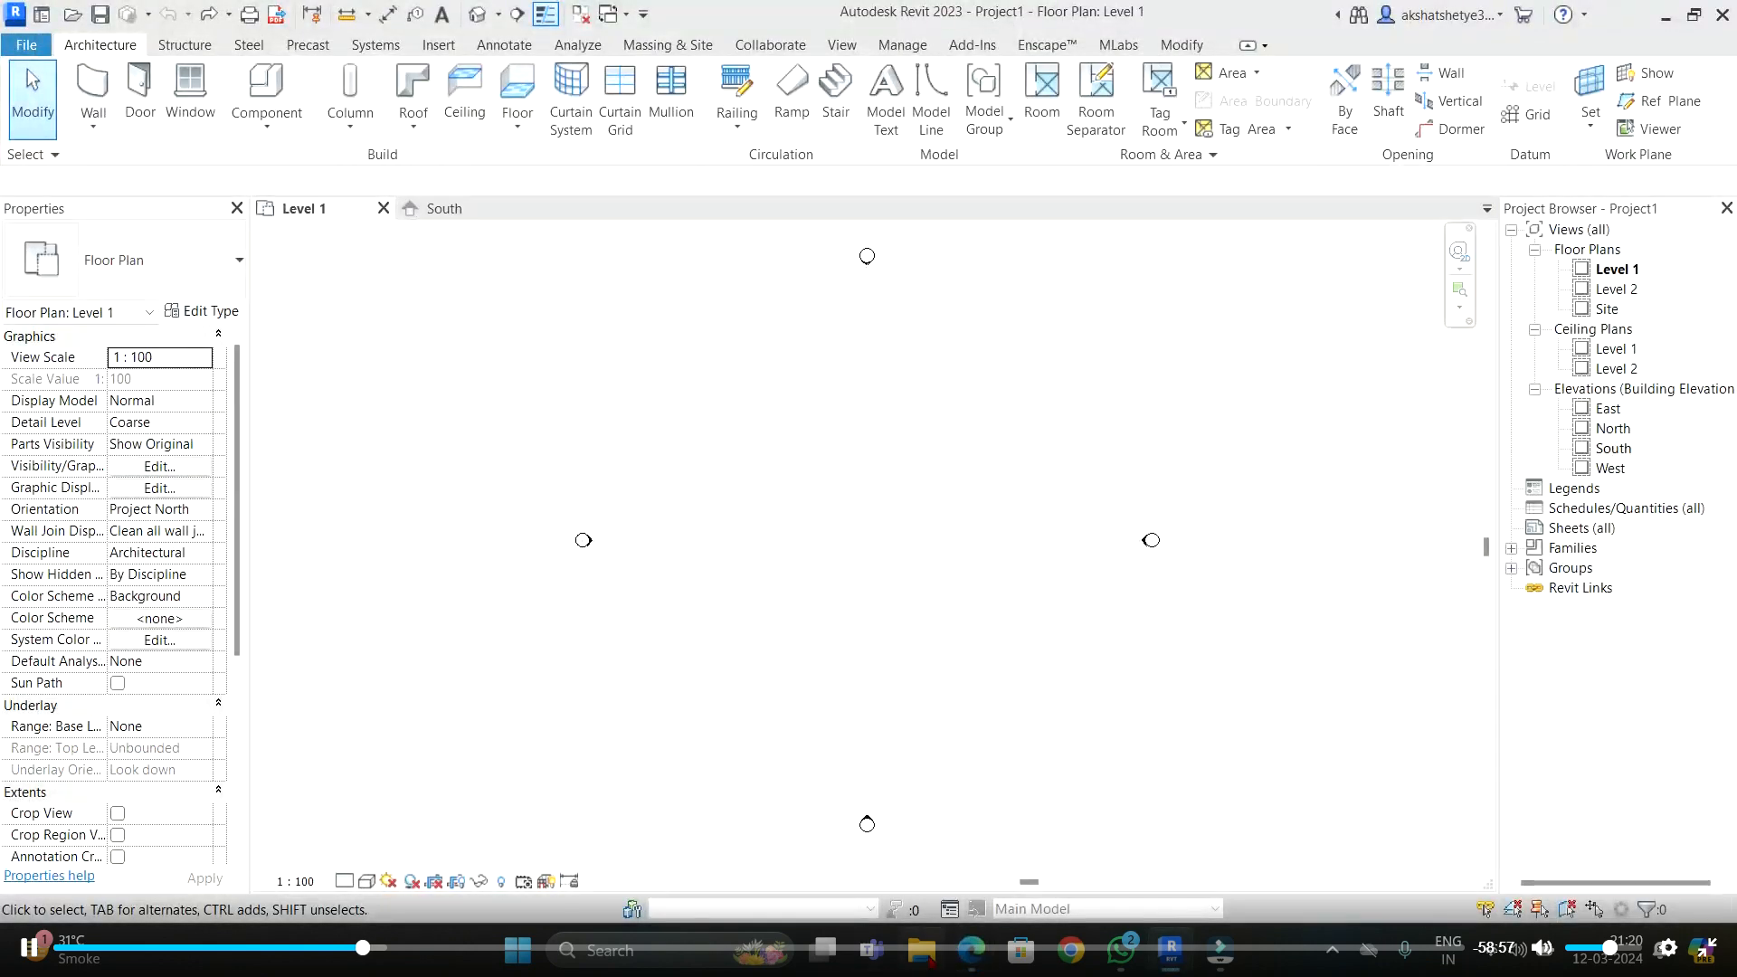
- Open the in-call messages in Google Meet to read the participants' replies, and return to Revit
{"action": "mouse_move", "coordinate": [971, 948]}
{"action": "left_click", "coordinate": [971, 864]}
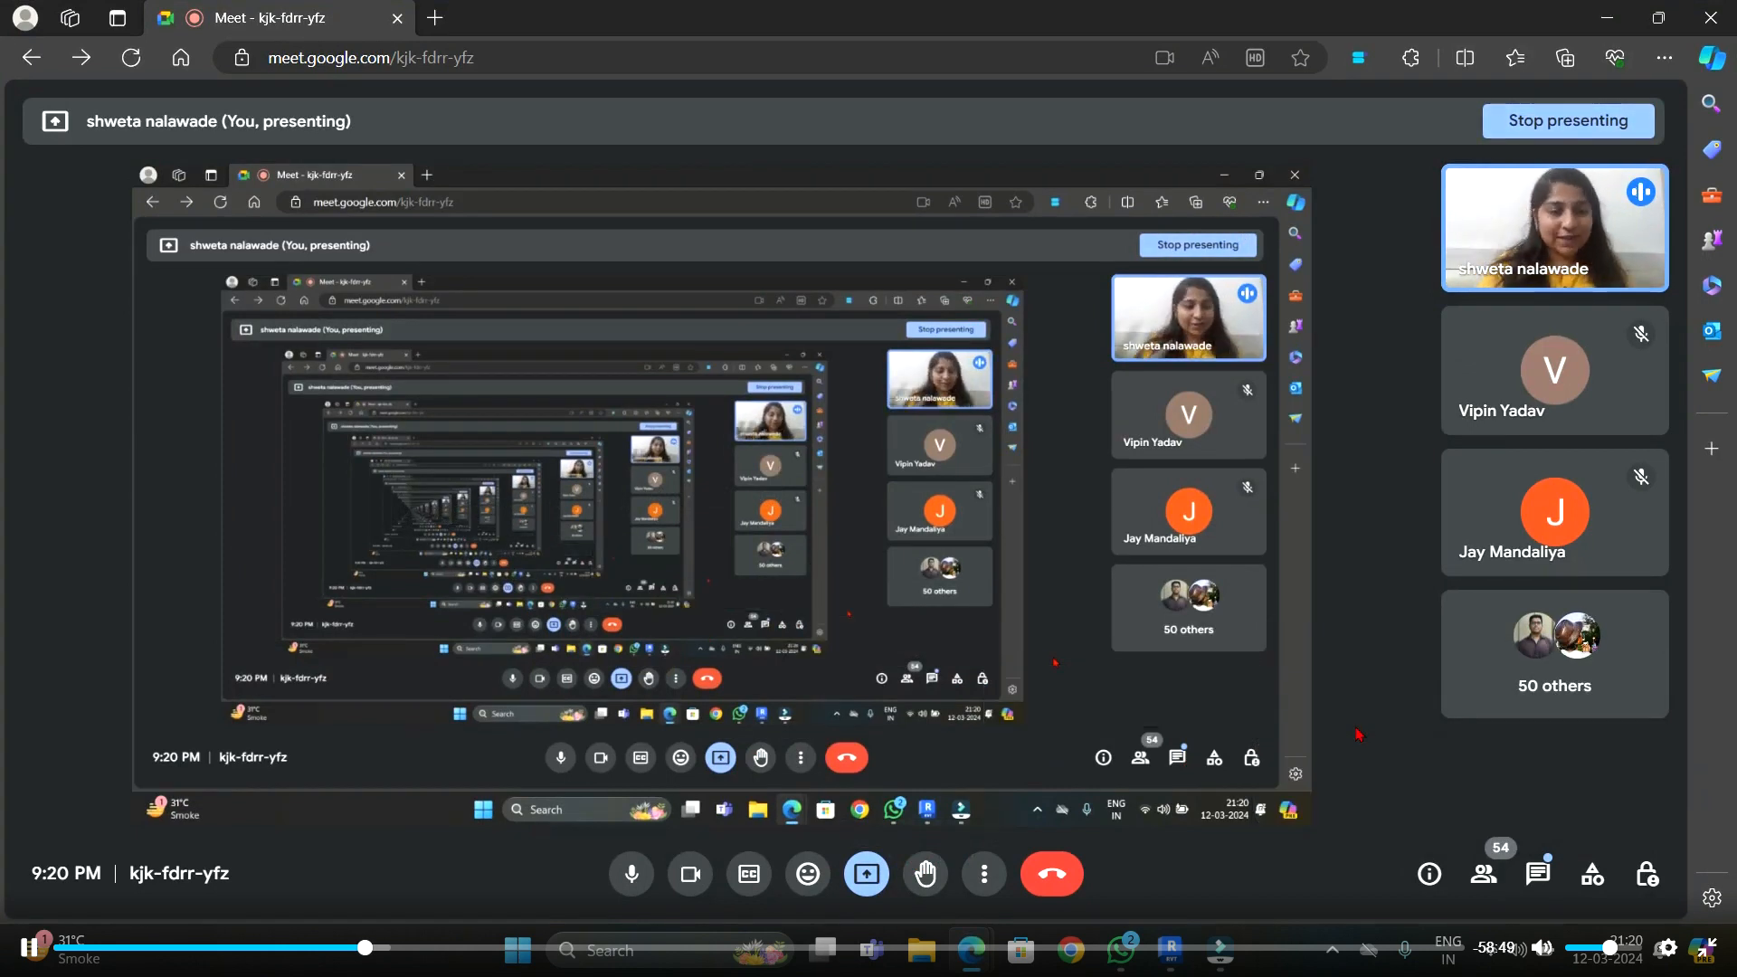
{"action": "left_click", "coordinate": [1539, 874]}
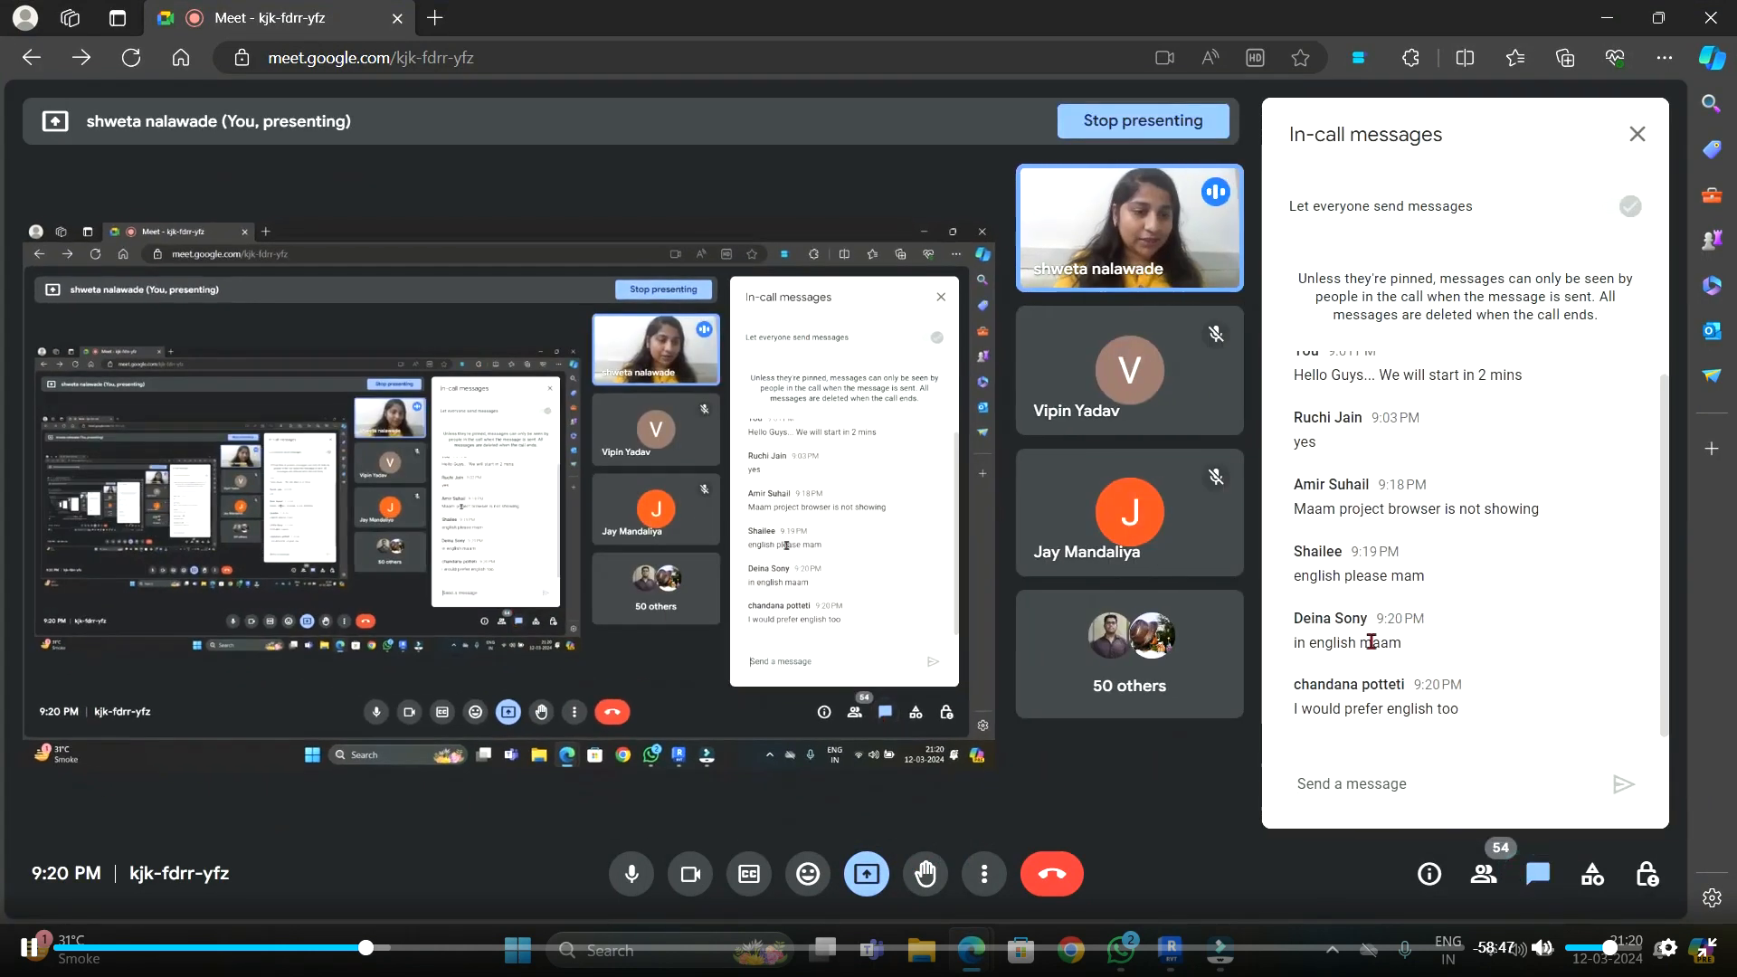
{"action": "left_click", "coordinate": [1609, 20]}
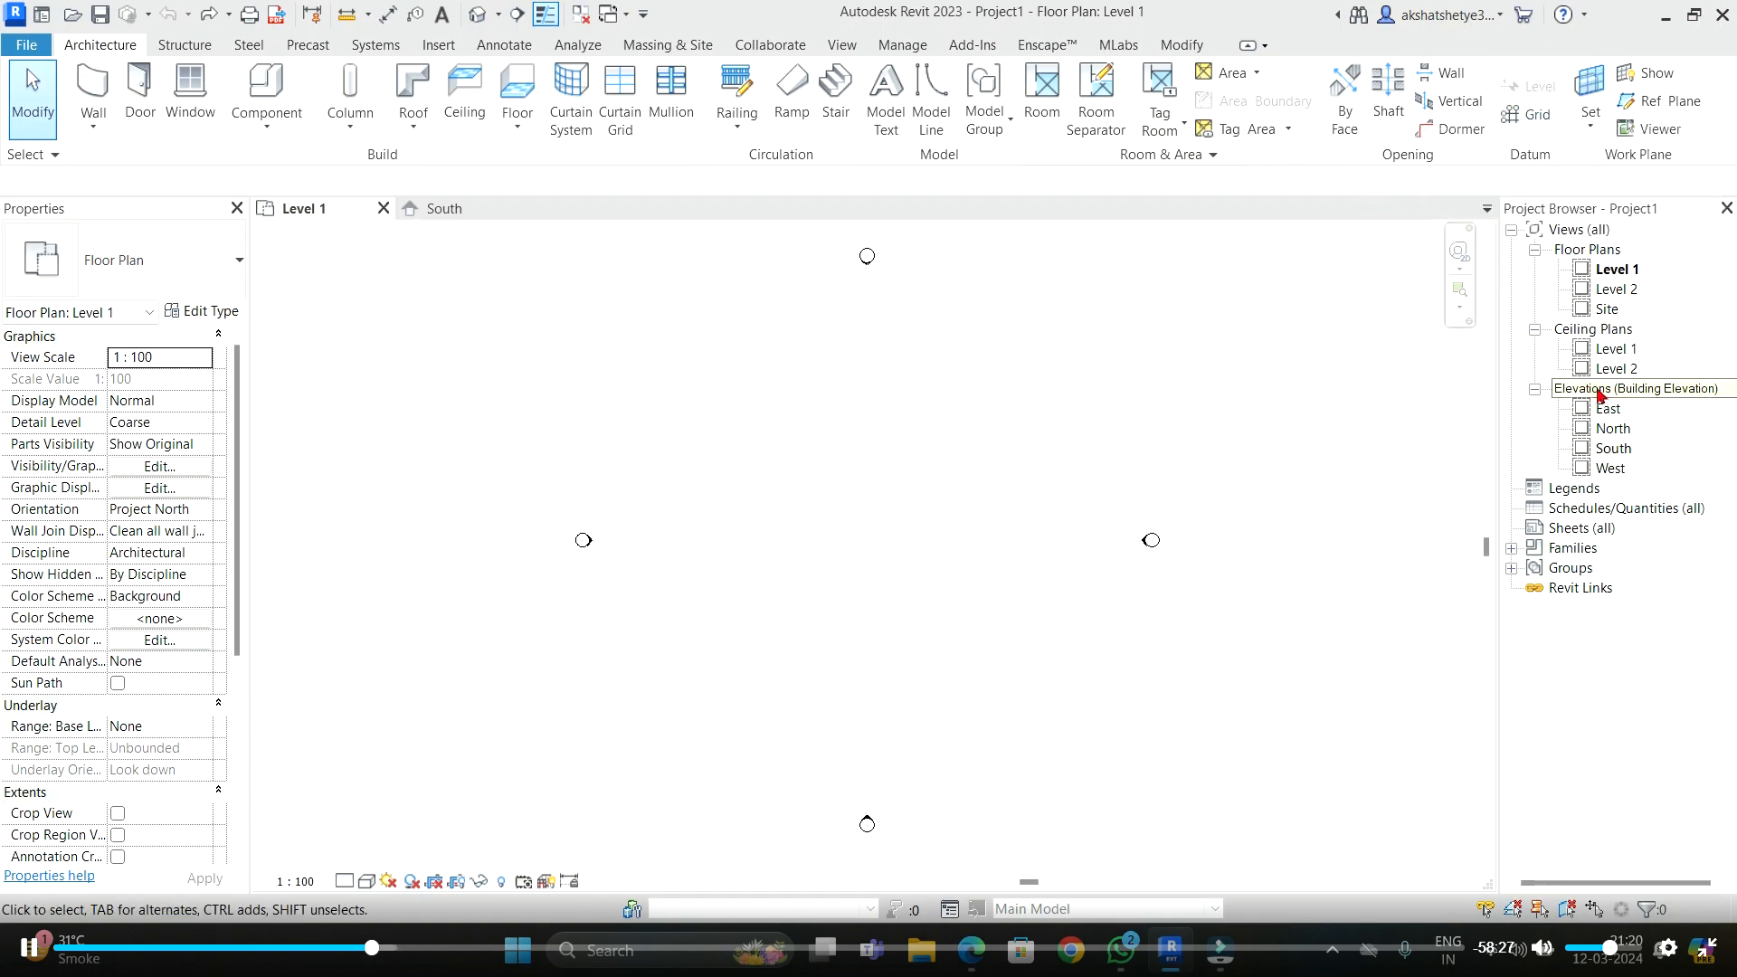
- Draw a vertical grid line with the Line option in the Level 1 plan, inside the west elevation marker
{"action": "left_click", "coordinate": [434, 210]}
{"action": "left_click", "coordinate": [344, 214]}
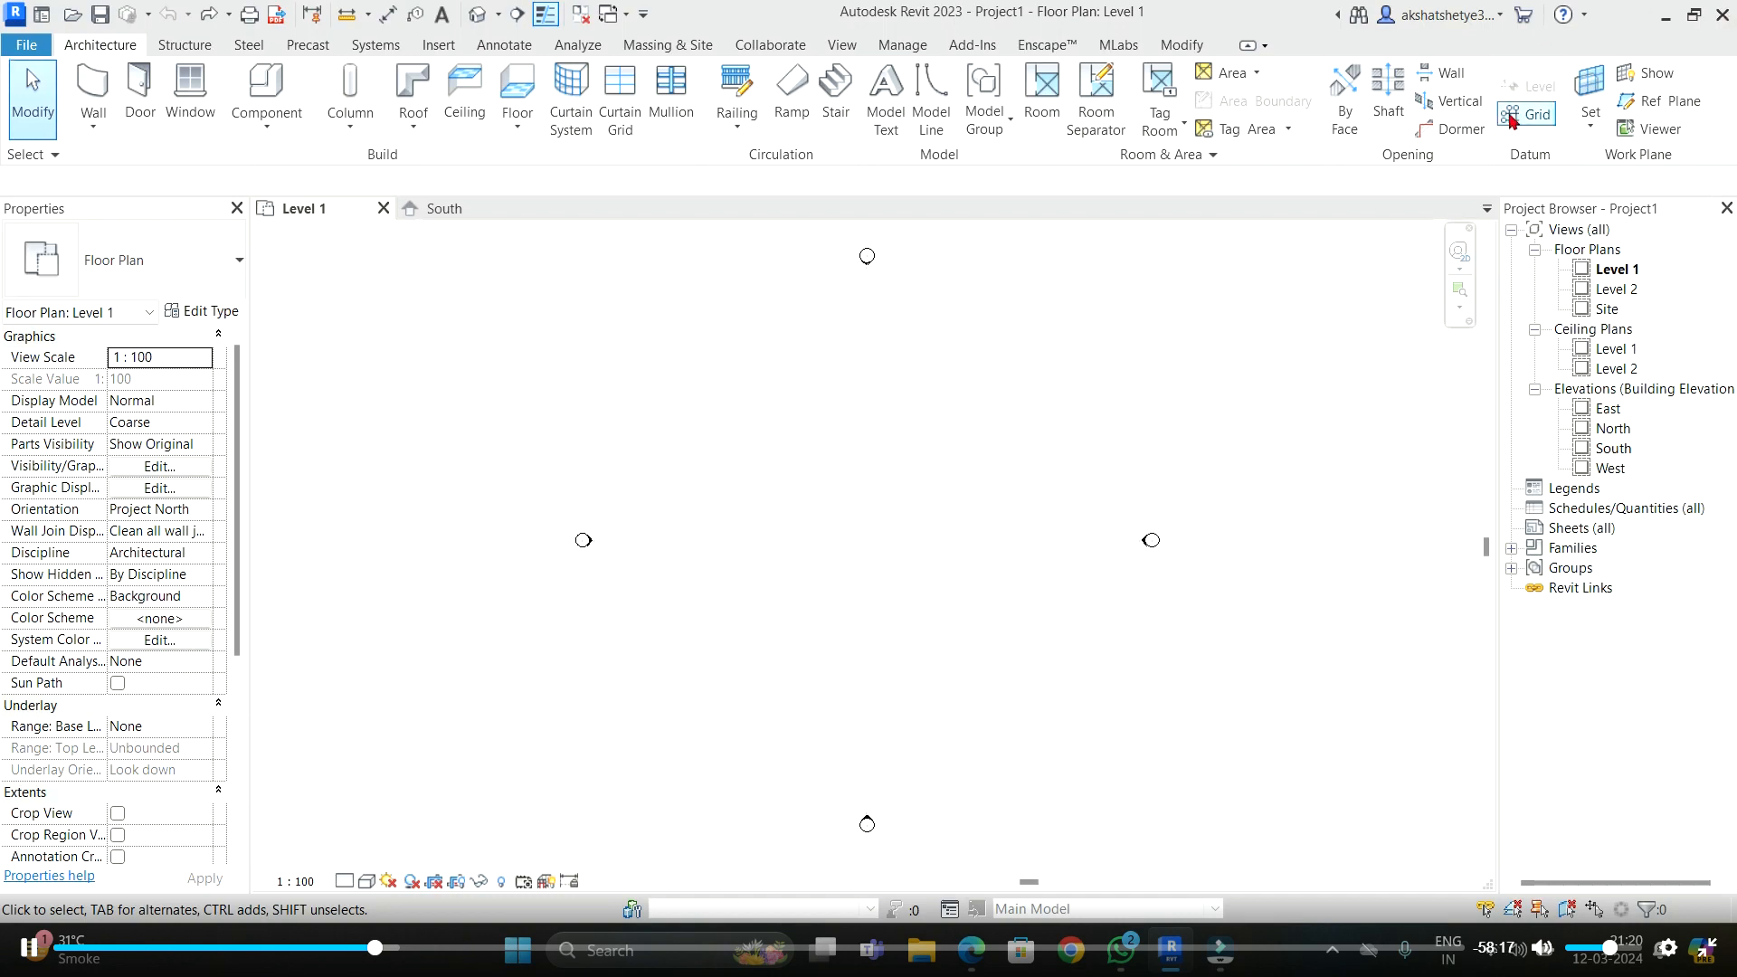
{"action": "left_click", "coordinate": [1536, 115]}
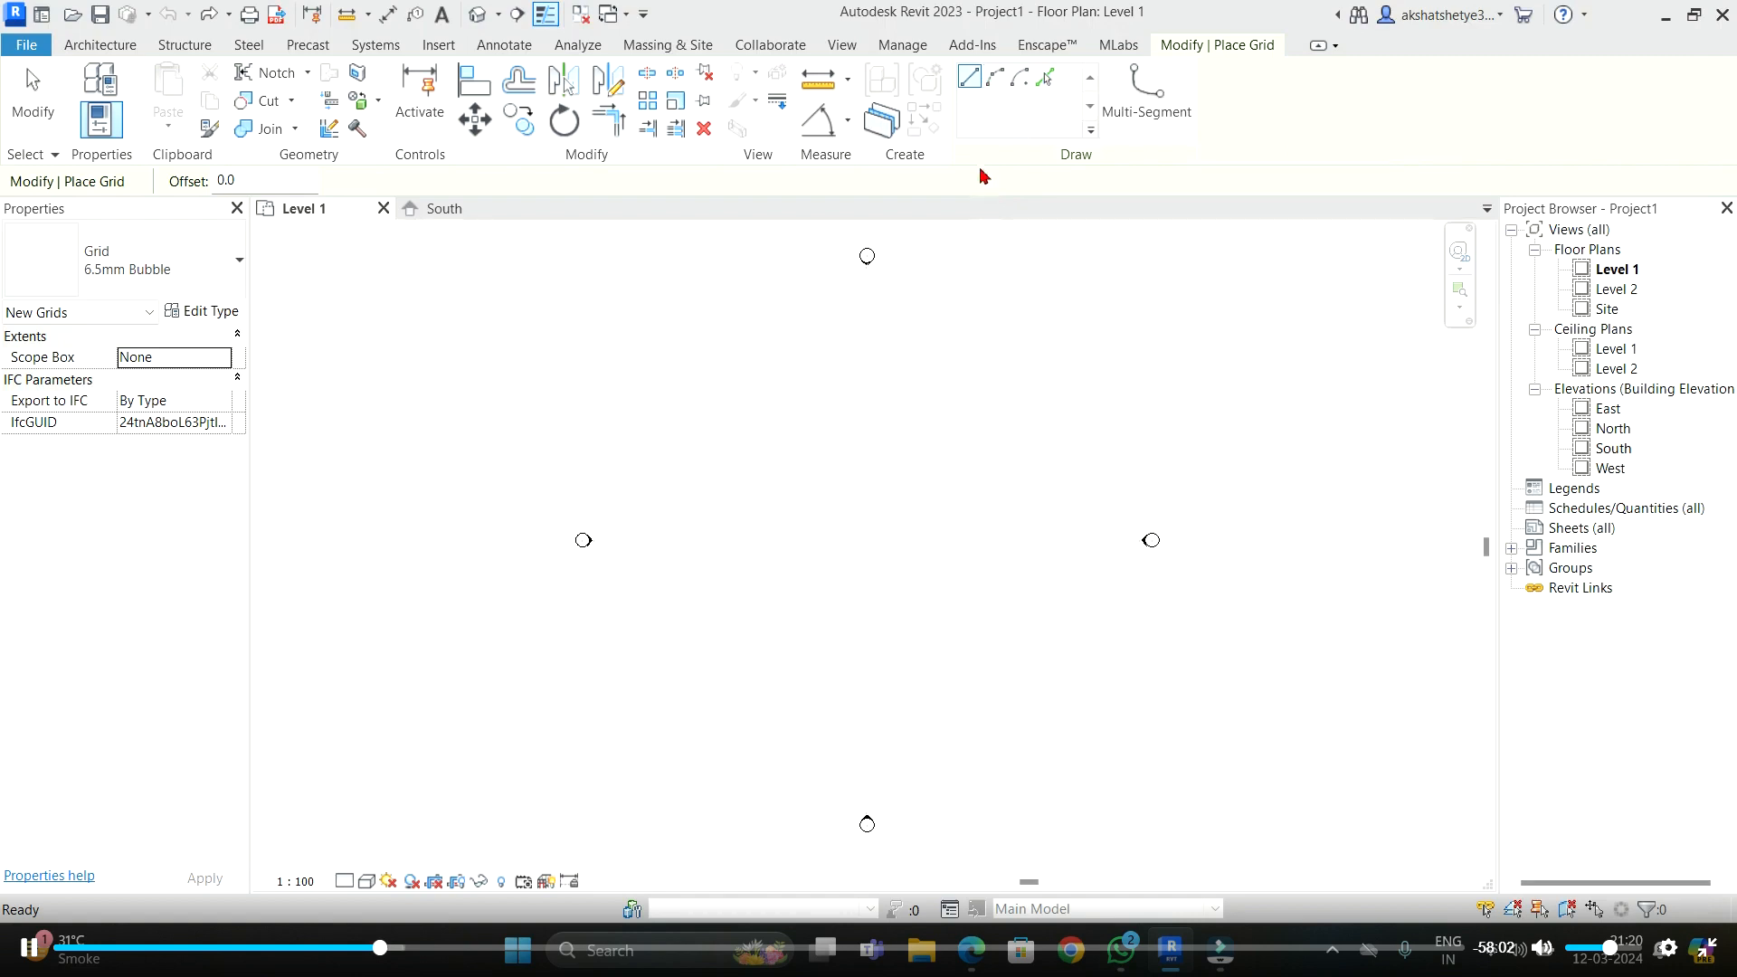
{"action": "left_click", "coordinate": [965, 81]}
{"action": "left_click", "coordinate": [1042, 79]}
{"action": "left_click", "coordinate": [969, 85]}
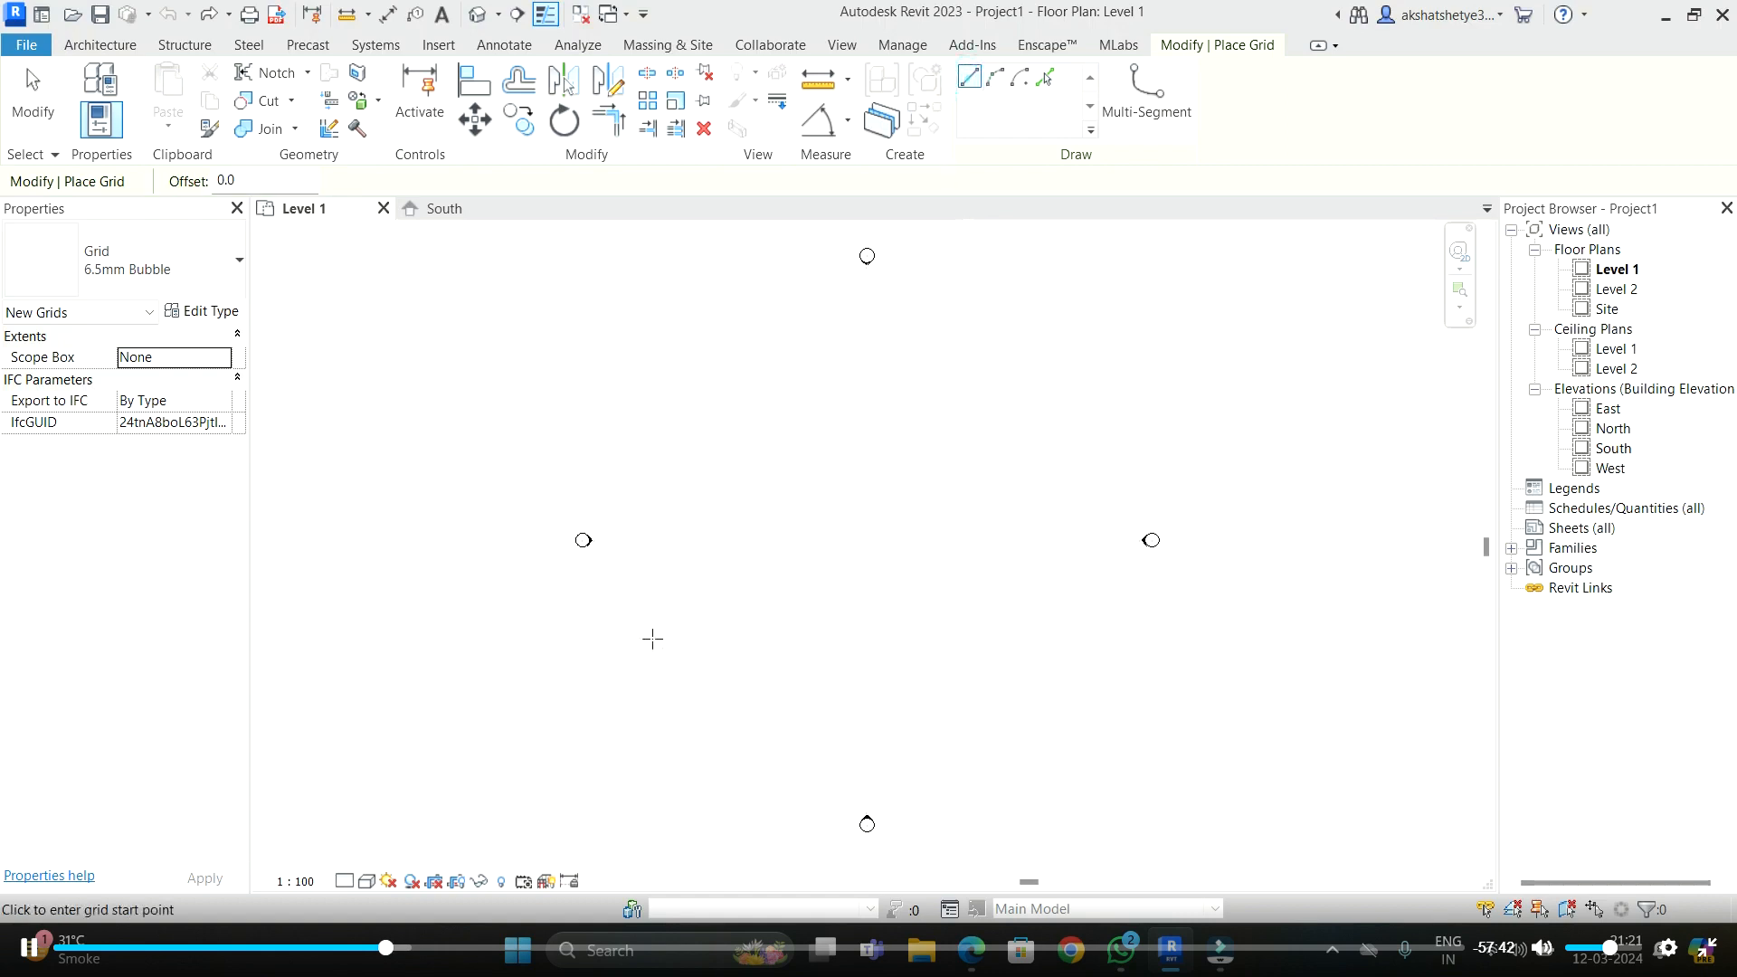
{"action": "left_click", "coordinate": [684, 332]}
{"action": "left_click", "coordinate": [684, 727]}
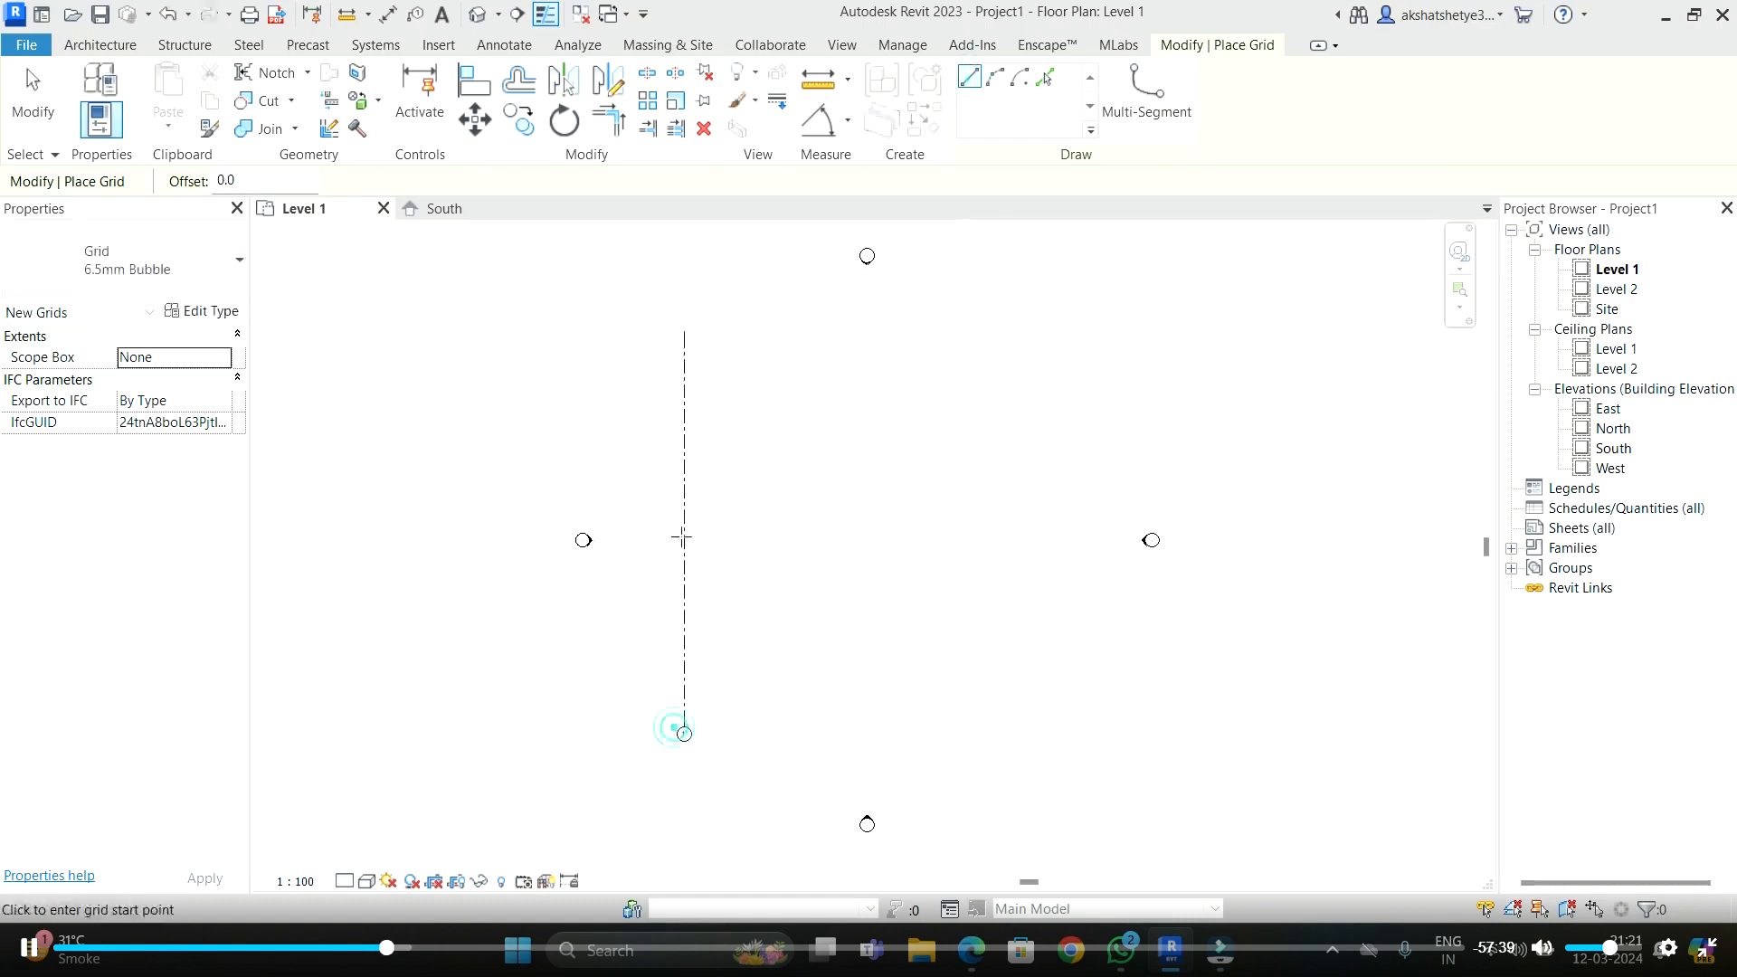
{"action": "scroll", "coordinate": [686, 723], "scroll_direction": "up", "scroll_amount": 5}
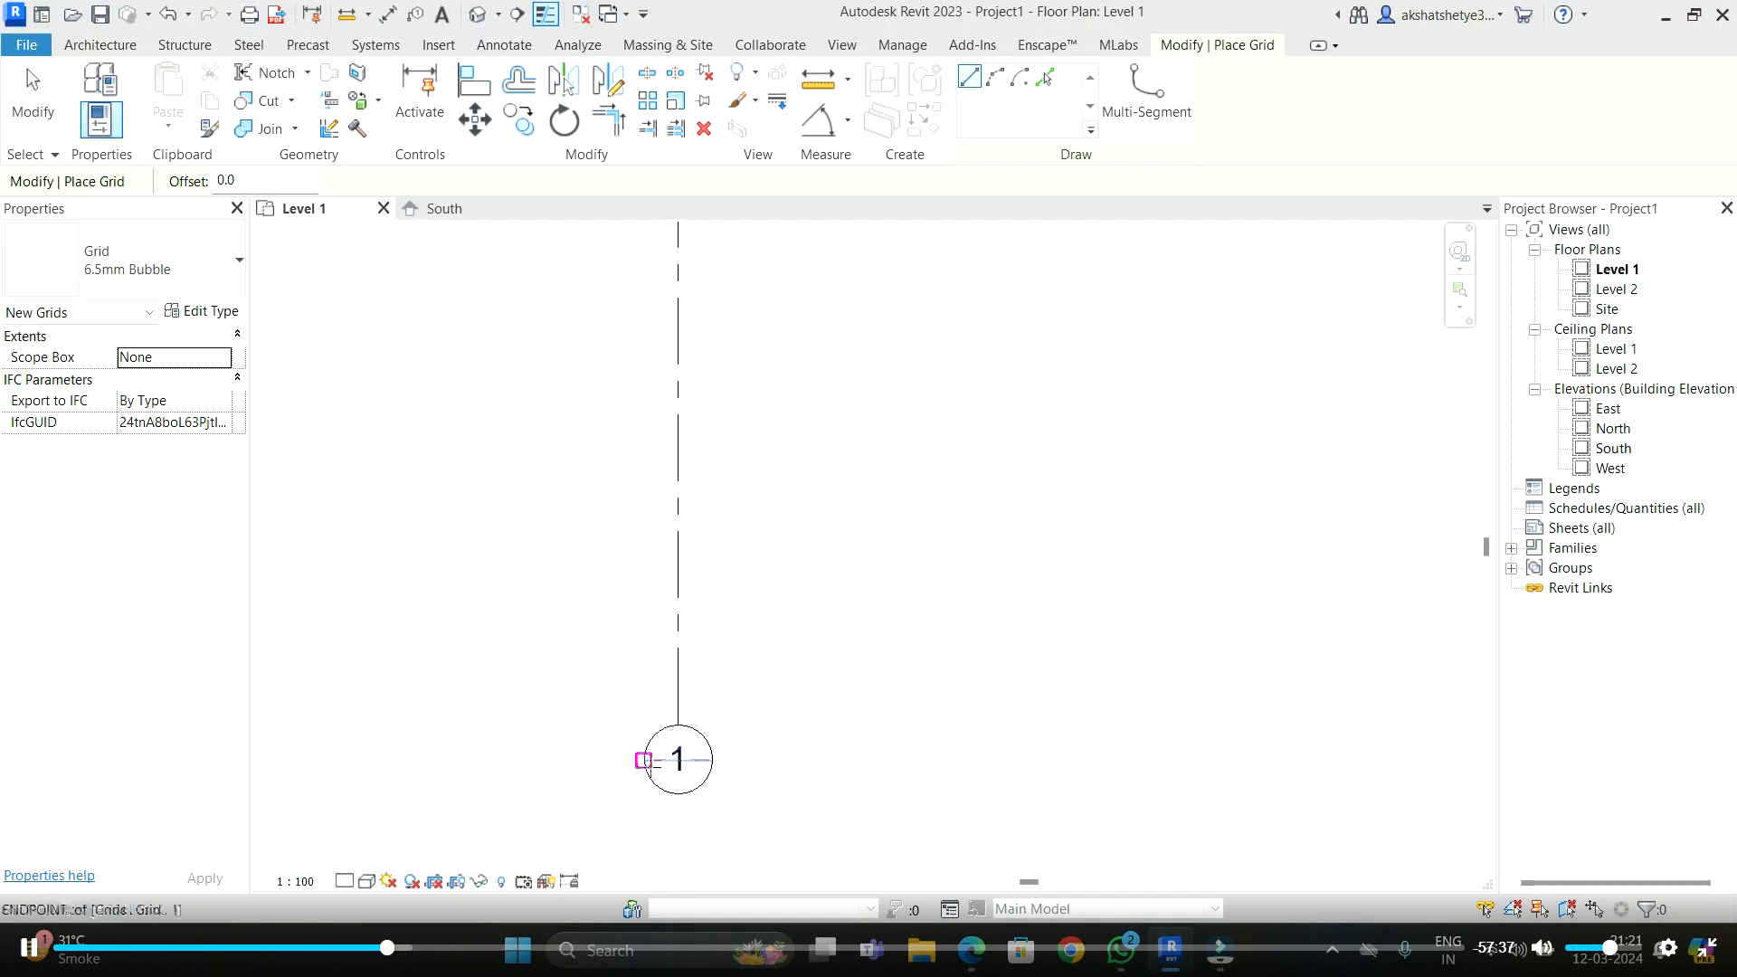
{"action": "scroll", "coordinate": [682, 780], "scroll_direction": "down", "scroll_amount": 5}
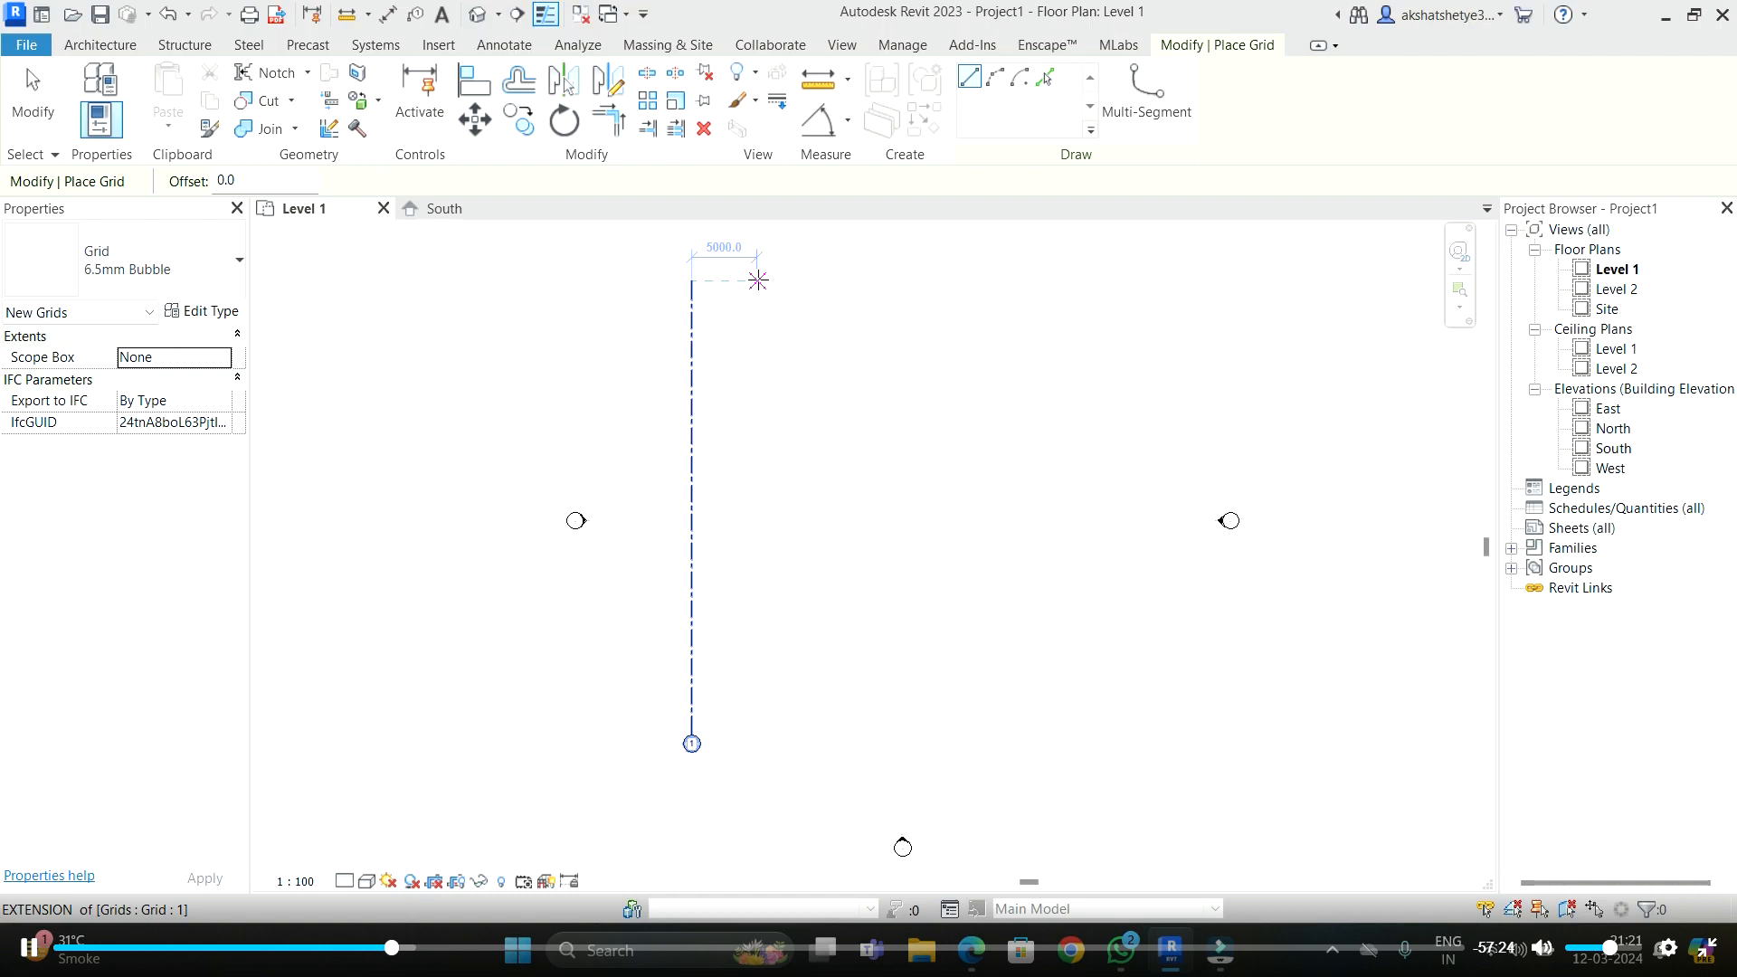
- Draw a second vertical grid 5000 to the right of grid 1, aligned with both of its ends
{"action": "scroll", "coordinate": [757, 281], "scroll_direction": "up", "scroll_amount": 2}
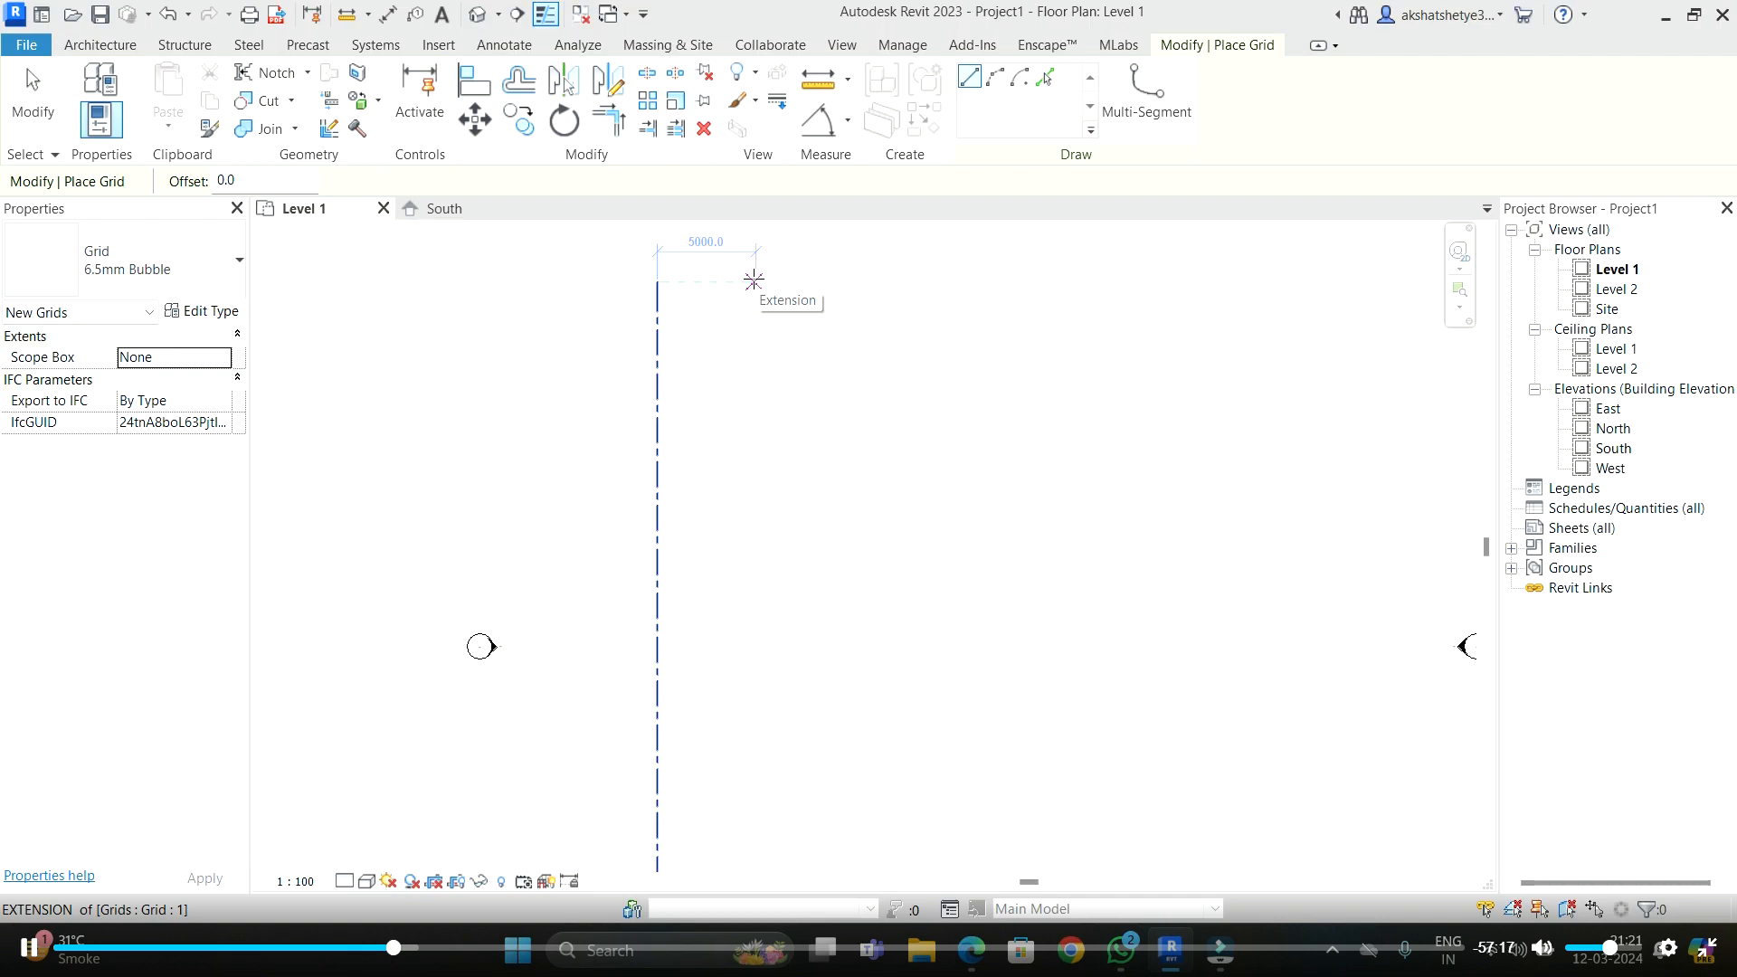
{"action": "left_click", "coordinate": [754, 280]}
{"action": "scroll", "coordinate": [734, 285], "scroll_direction": "down", "scroll_amount": 2}
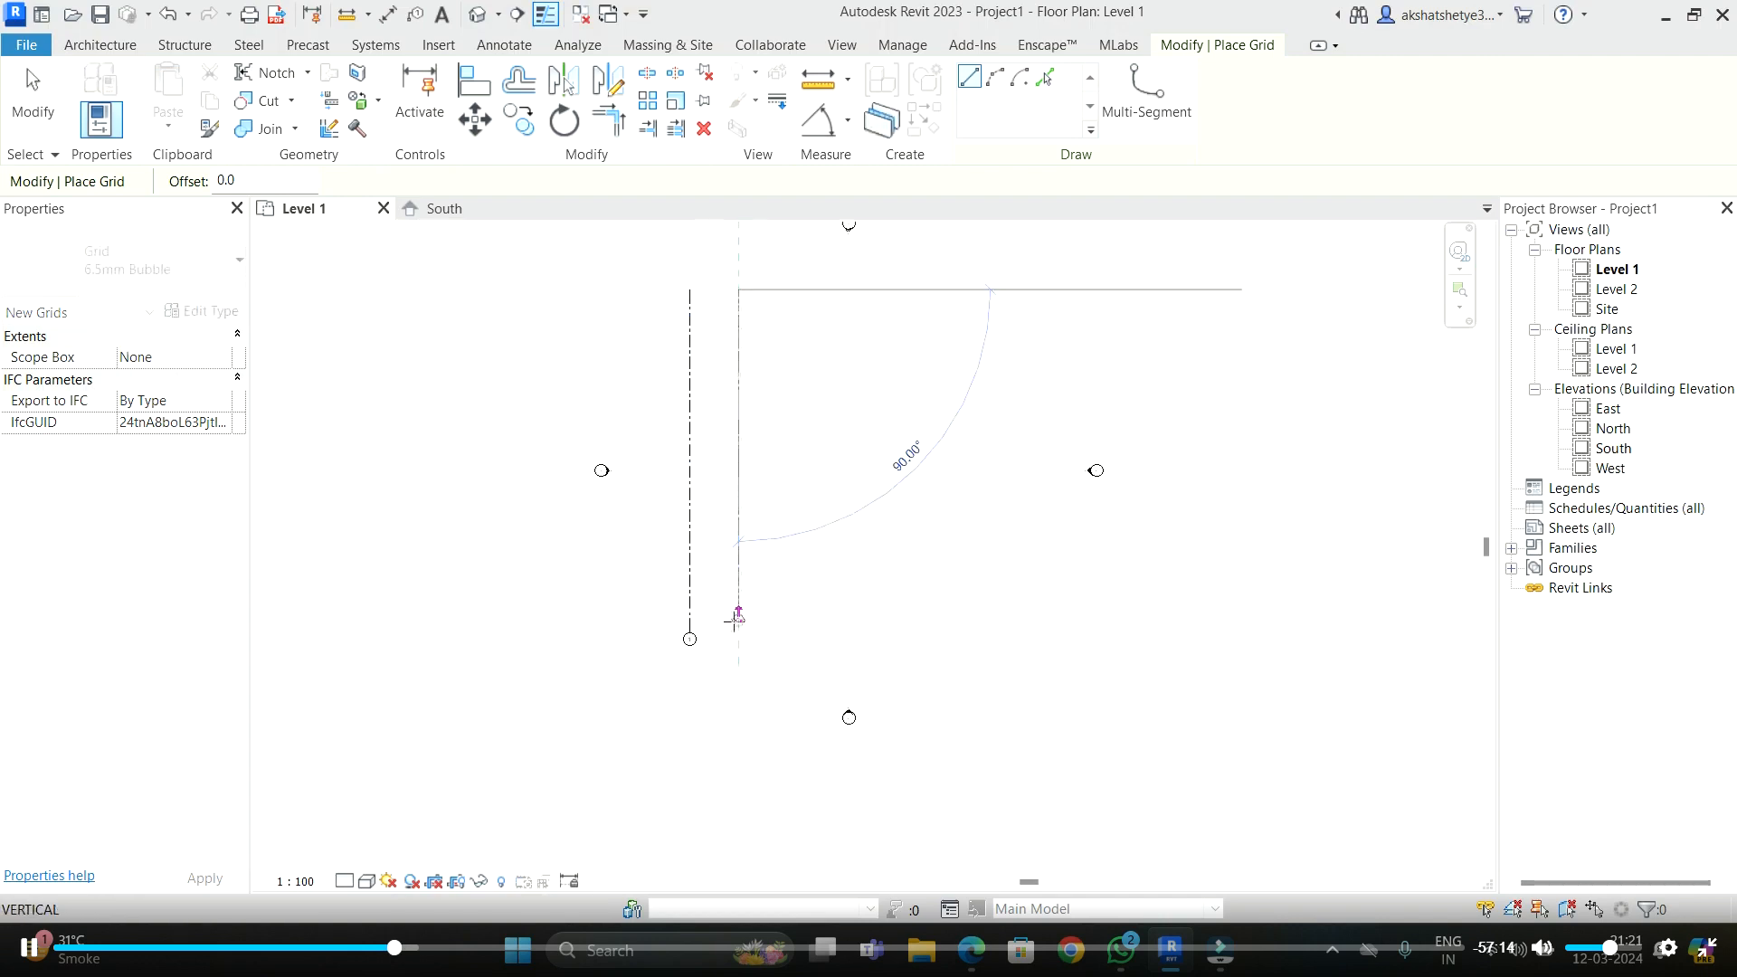
{"action": "left_click", "coordinate": [735, 636]}
{"action": "scroll", "coordinate": [733, 642], "scroll_direction": "up", "scroll_amount": 4}
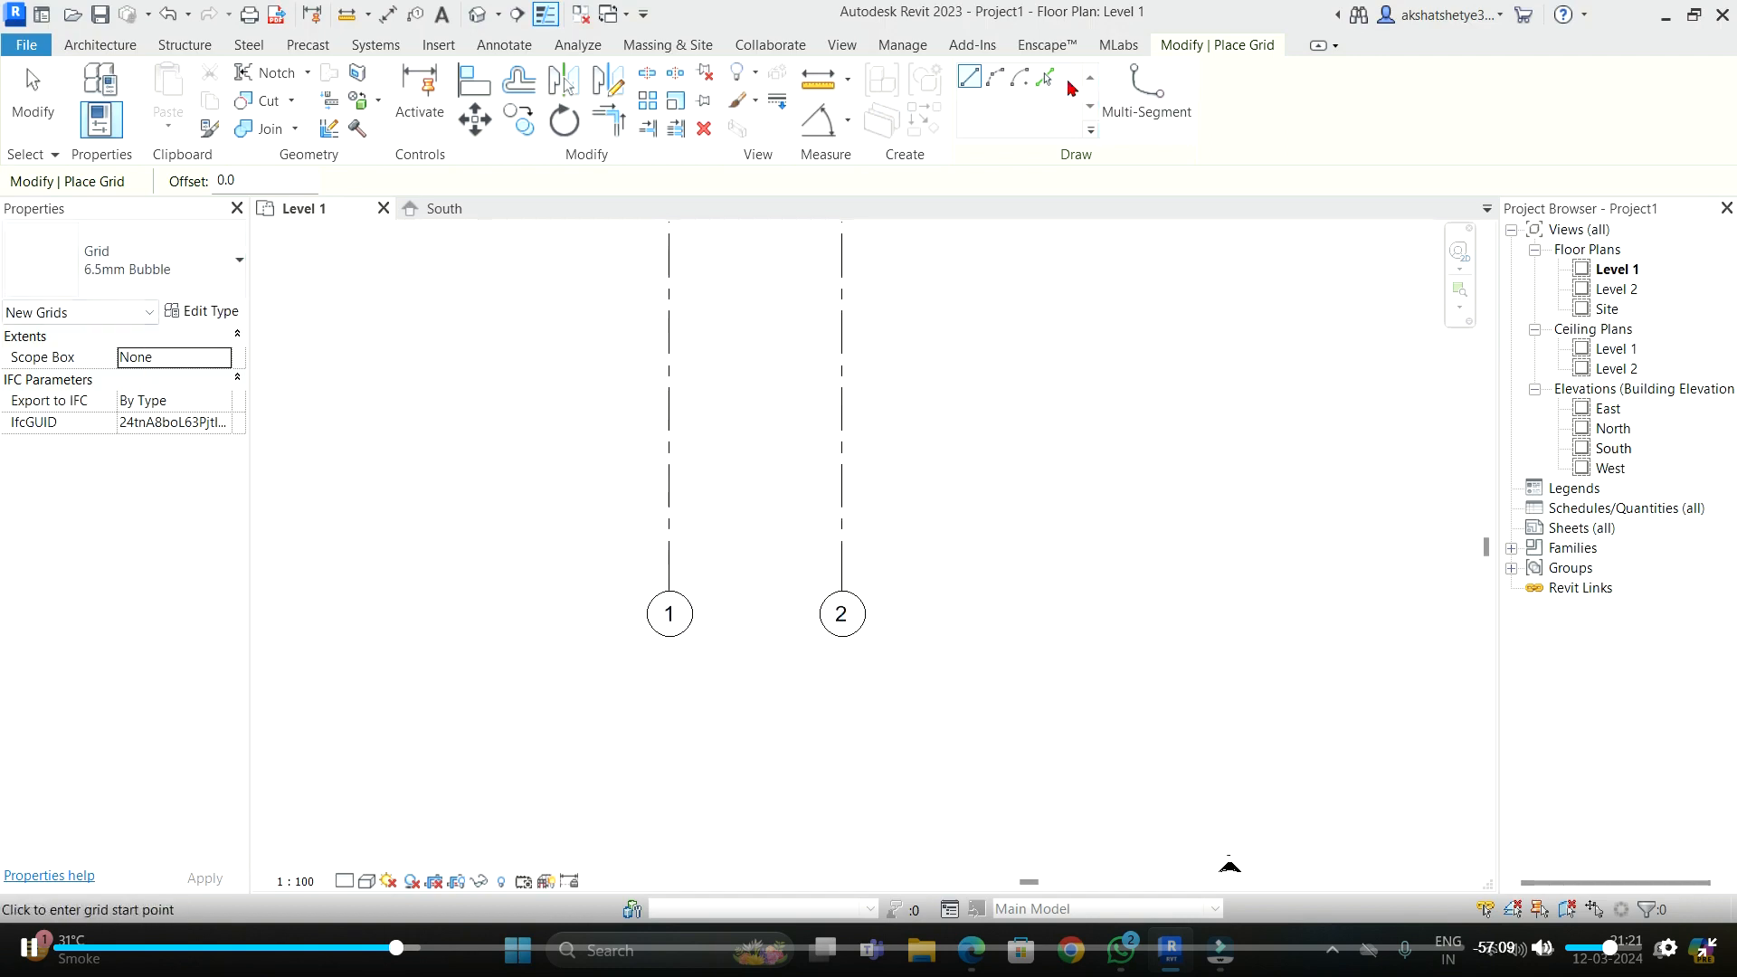
- Create six more vertical grids to the right with Pick Lines, each offset 5000 from the previous one
{"action": "left_click", "coordinate": [1045, 80]}
{"action": "double_click", "coordinate": [225, 181]}
{"action": "type", "text": "2"}
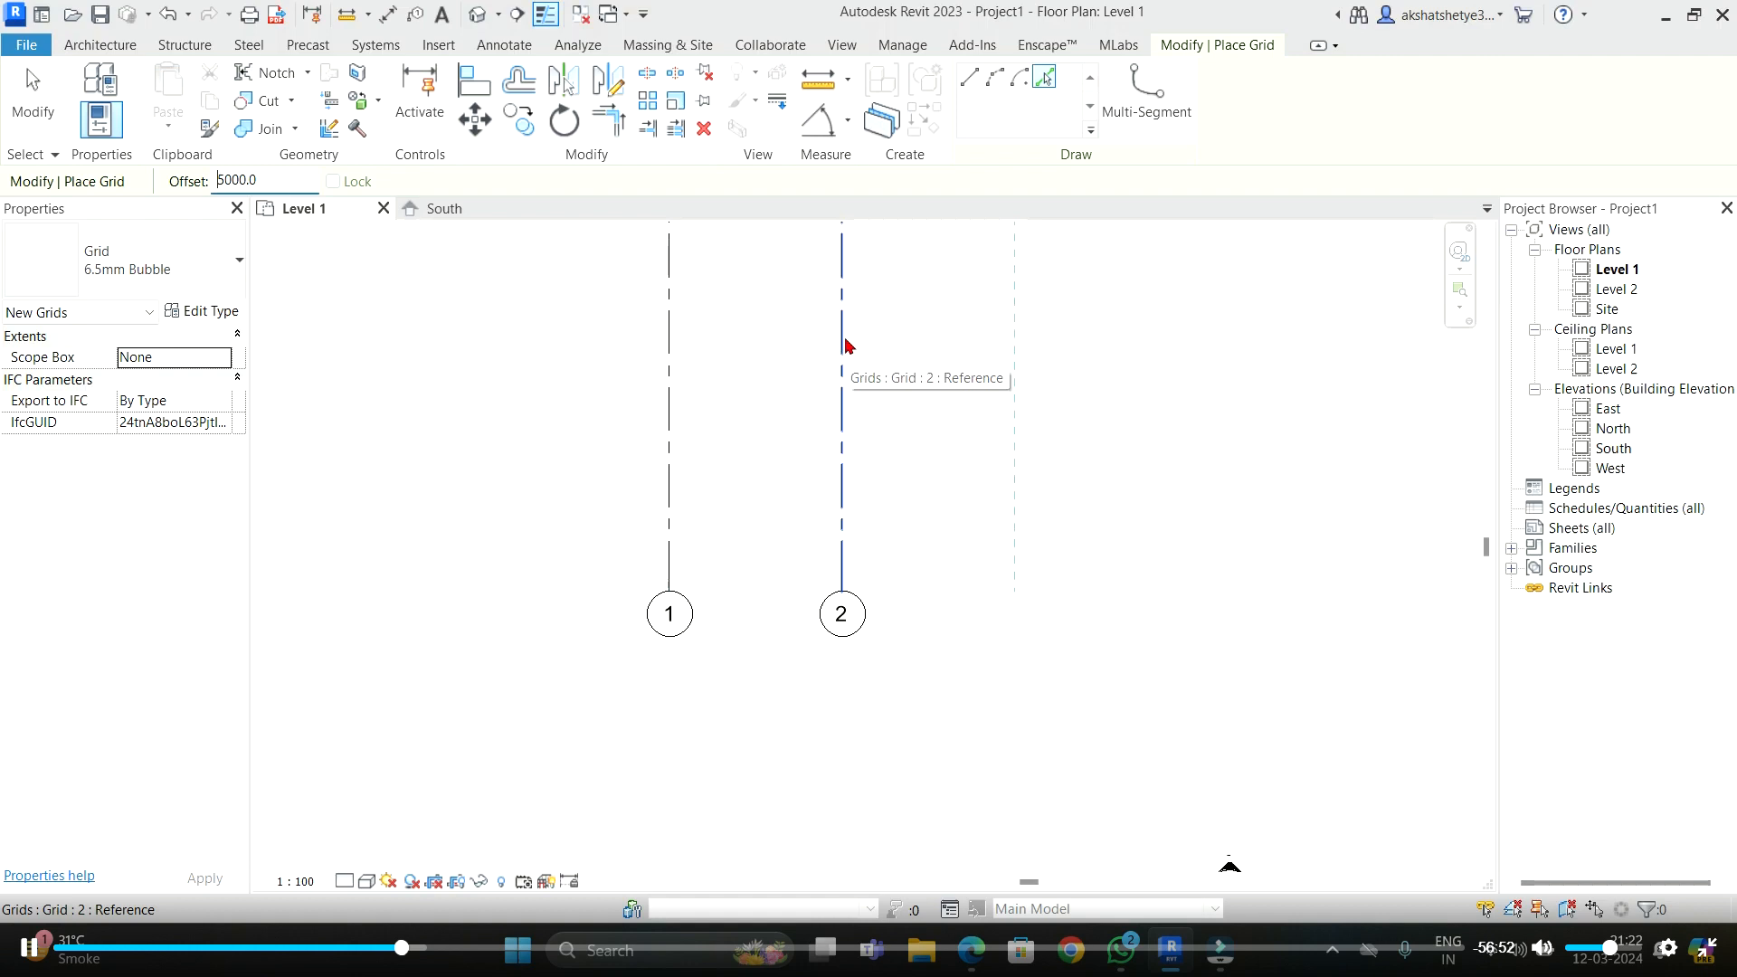
{"action": "left_click", "coordinate": [848, 345]}
{"action": "scroll", "coordinate": [814, 595], "scroll_direction": "down", "scroll_amount": 4}
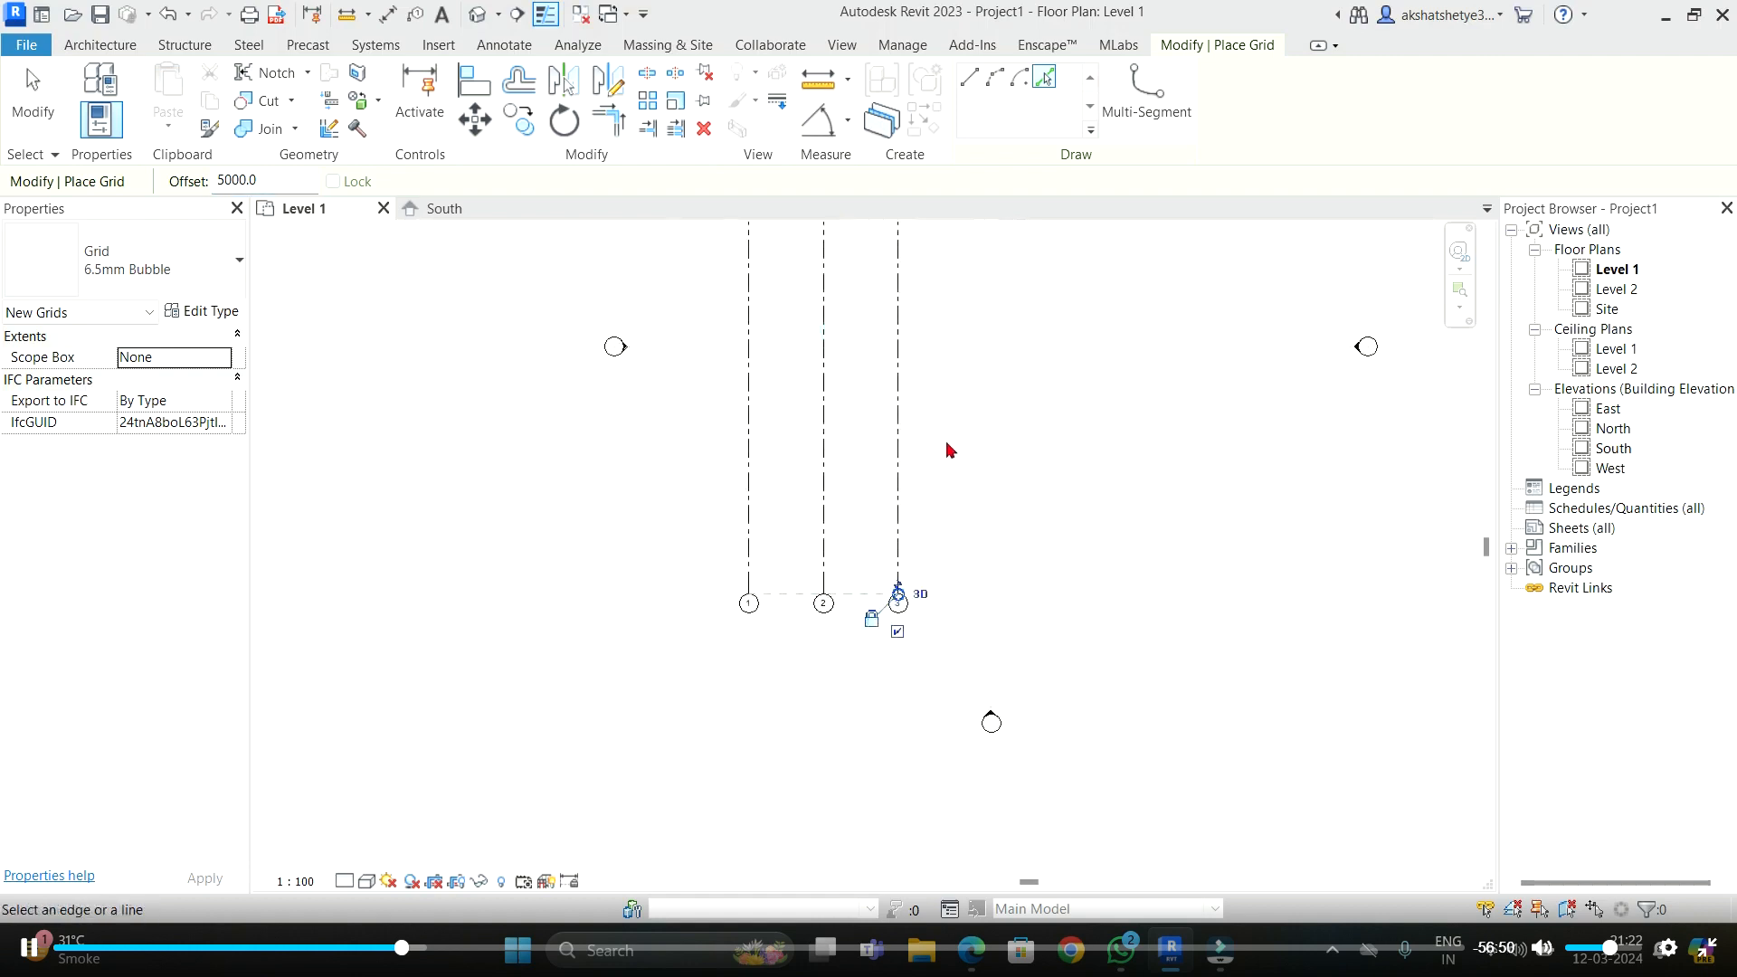
{"action": "left_click", "coordinate": [899, 438]}
{"action": "left_click", "coordinate": [977, 404]}
{"action": "left_click", "coordinate": [1049, 389]}
{"action": "left_click", "coordinate": [1123, 378]}
{"action": "left_click", "coordinate": [1203, 384]}
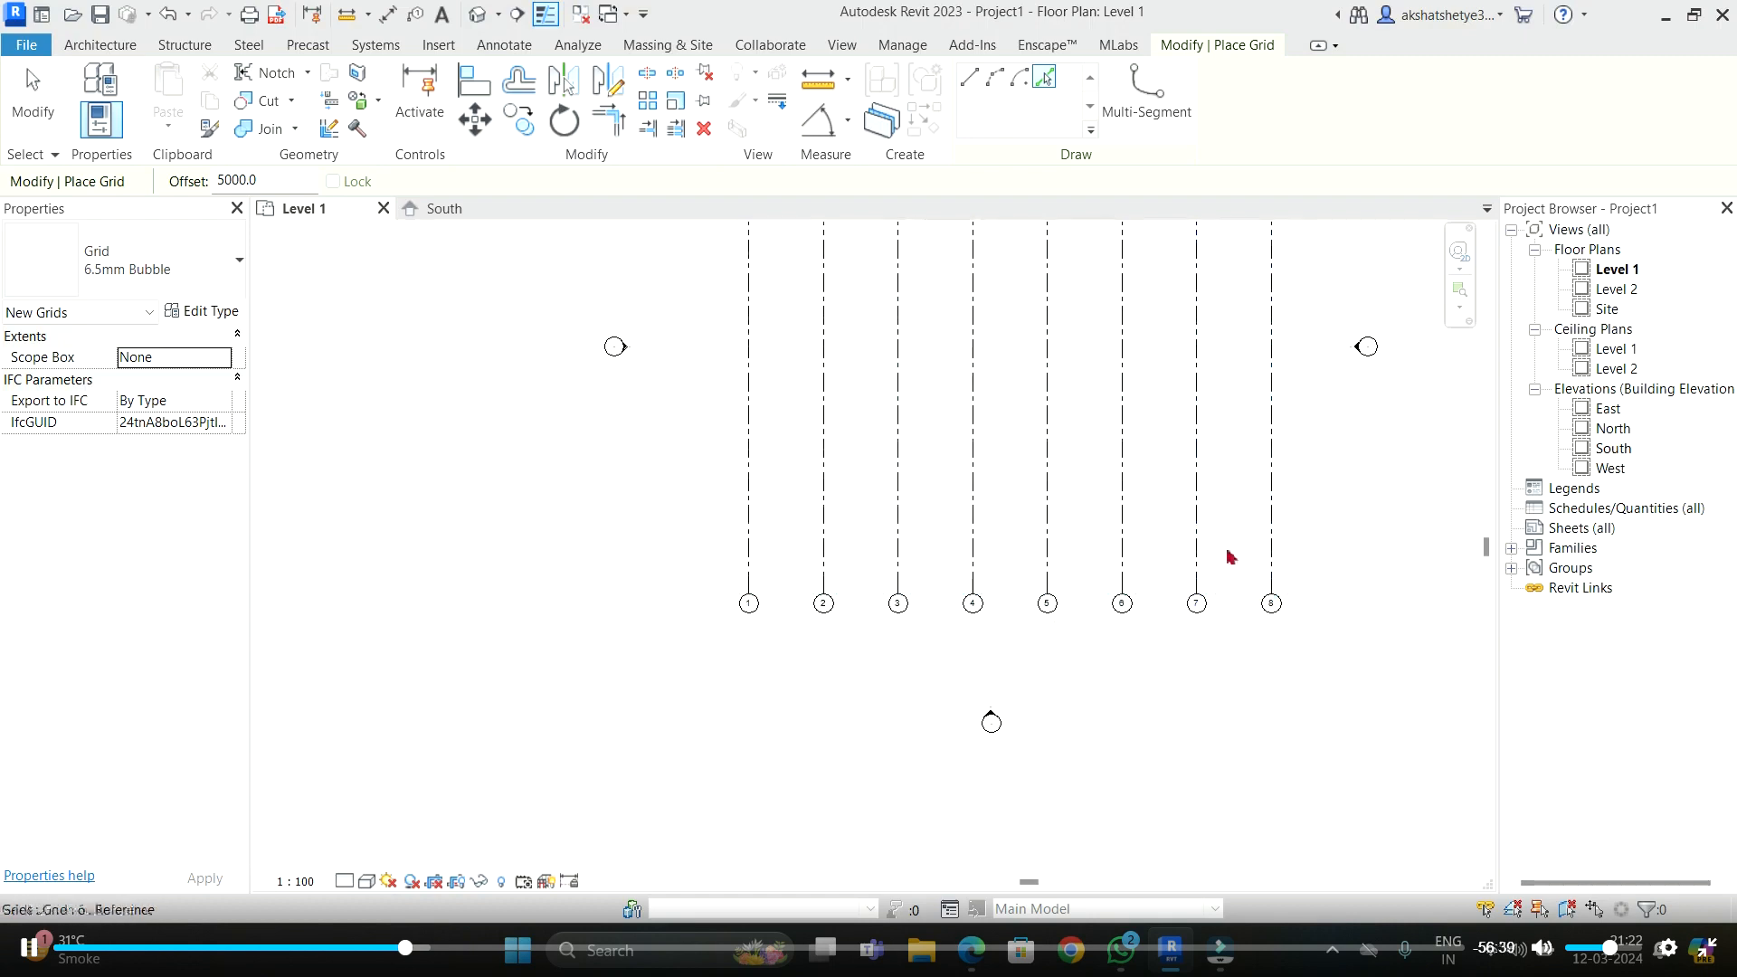
{"action": "key", "text": "Escape"}
{"action": "key", "text": "Escape"}
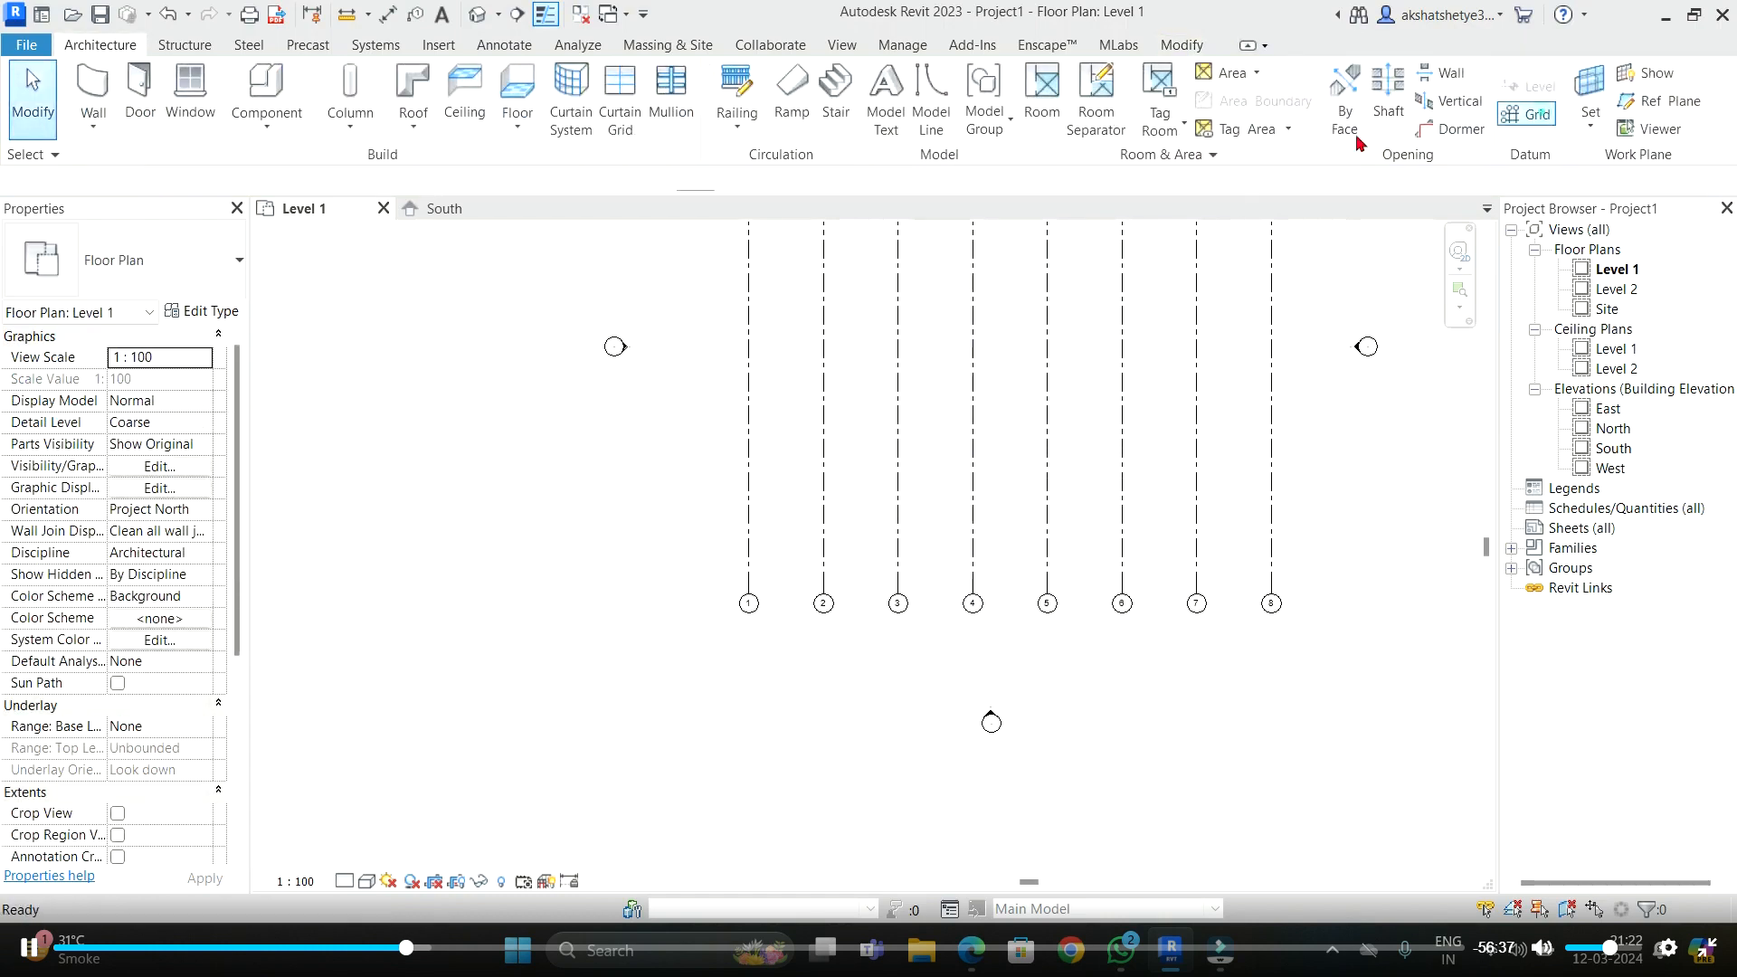
- Draw a horizontal grid line across all eight vertical grids, just above their bubbles
{"action": "left_click", "coordinate": [1539, 116]}
{"action": "left_click", "coordinate": [680, 523]}
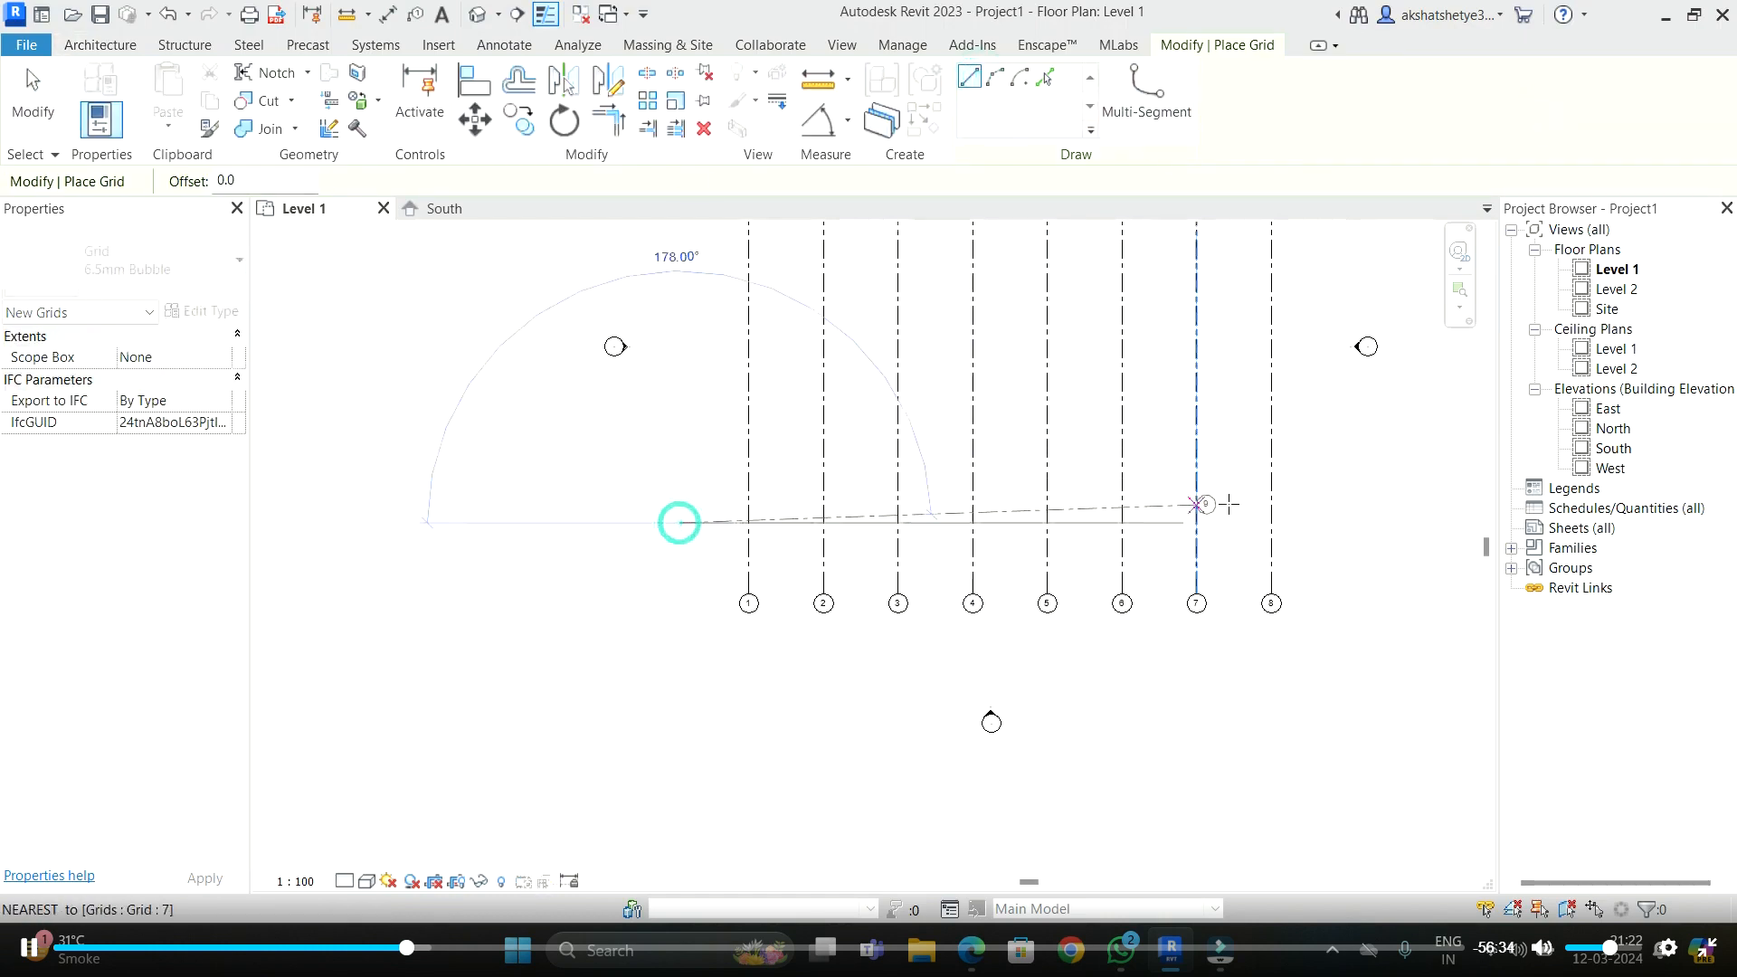
{"action": "left_click", "coordinate": [1340, 523]}
{"action": "key", "text": "Escape"}
{"action": "key", "text": "Escape"}
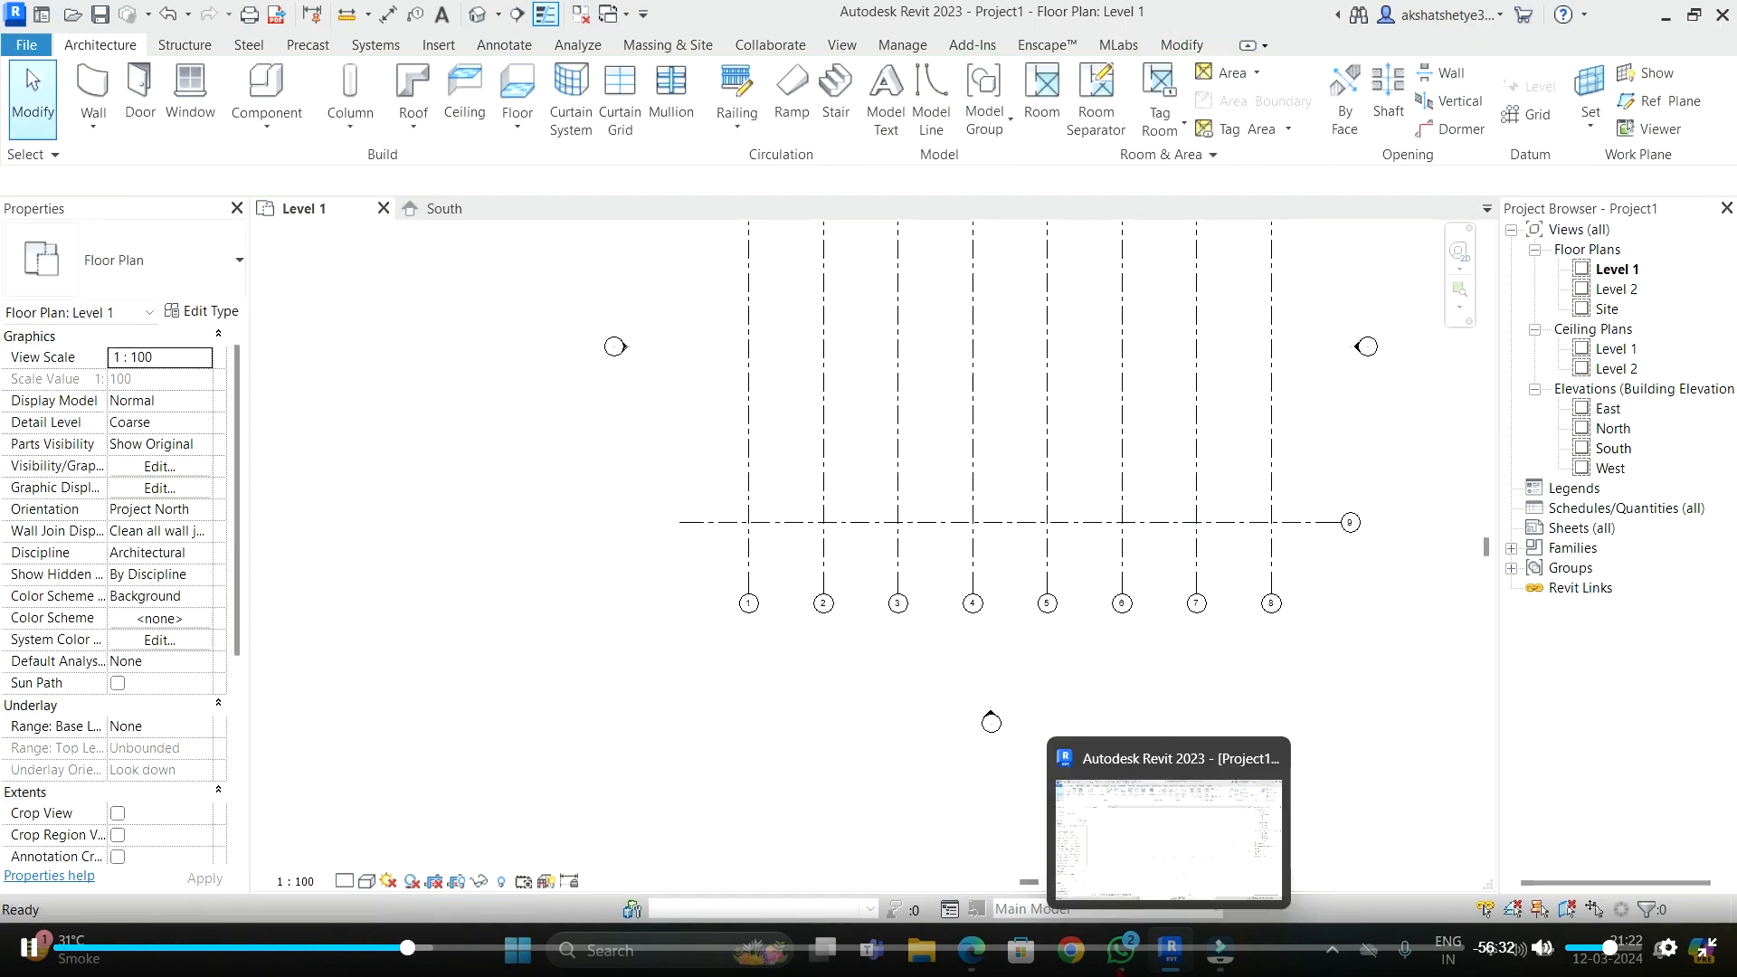
- Switch to Google Meet to check the call for questions, and return to Revit
{"action": "left_click", "coordinate": [904, 864]}
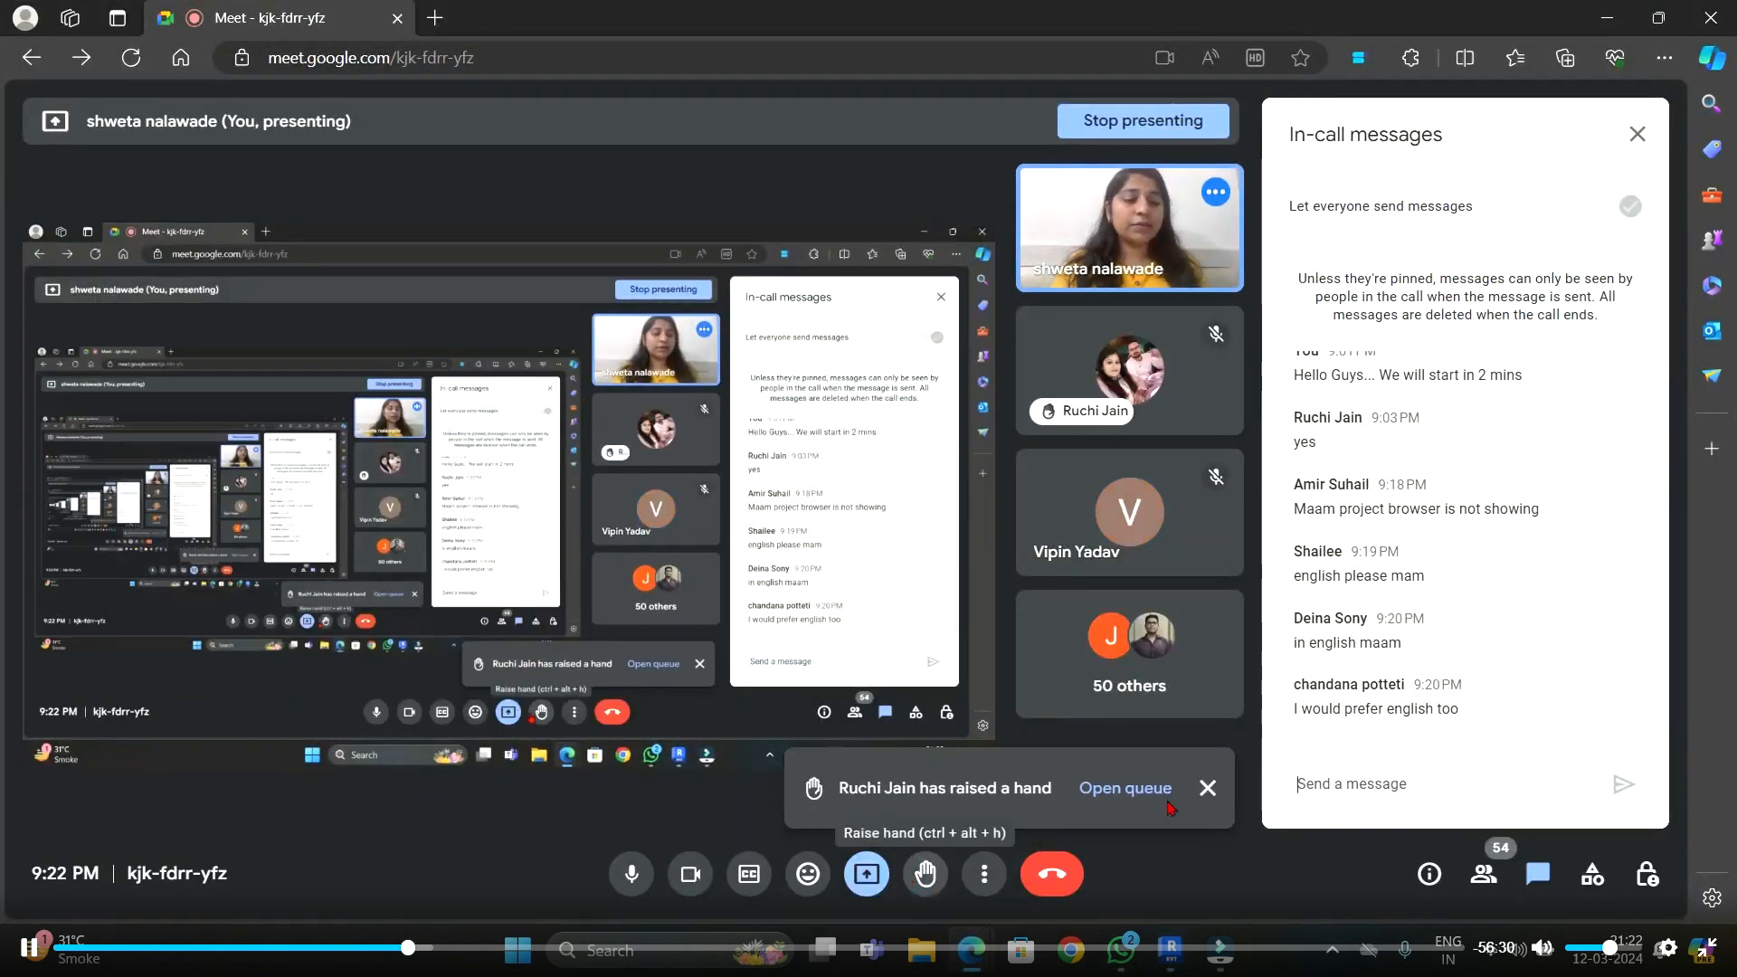
{"action": "key", "text": "alt+Tab"}
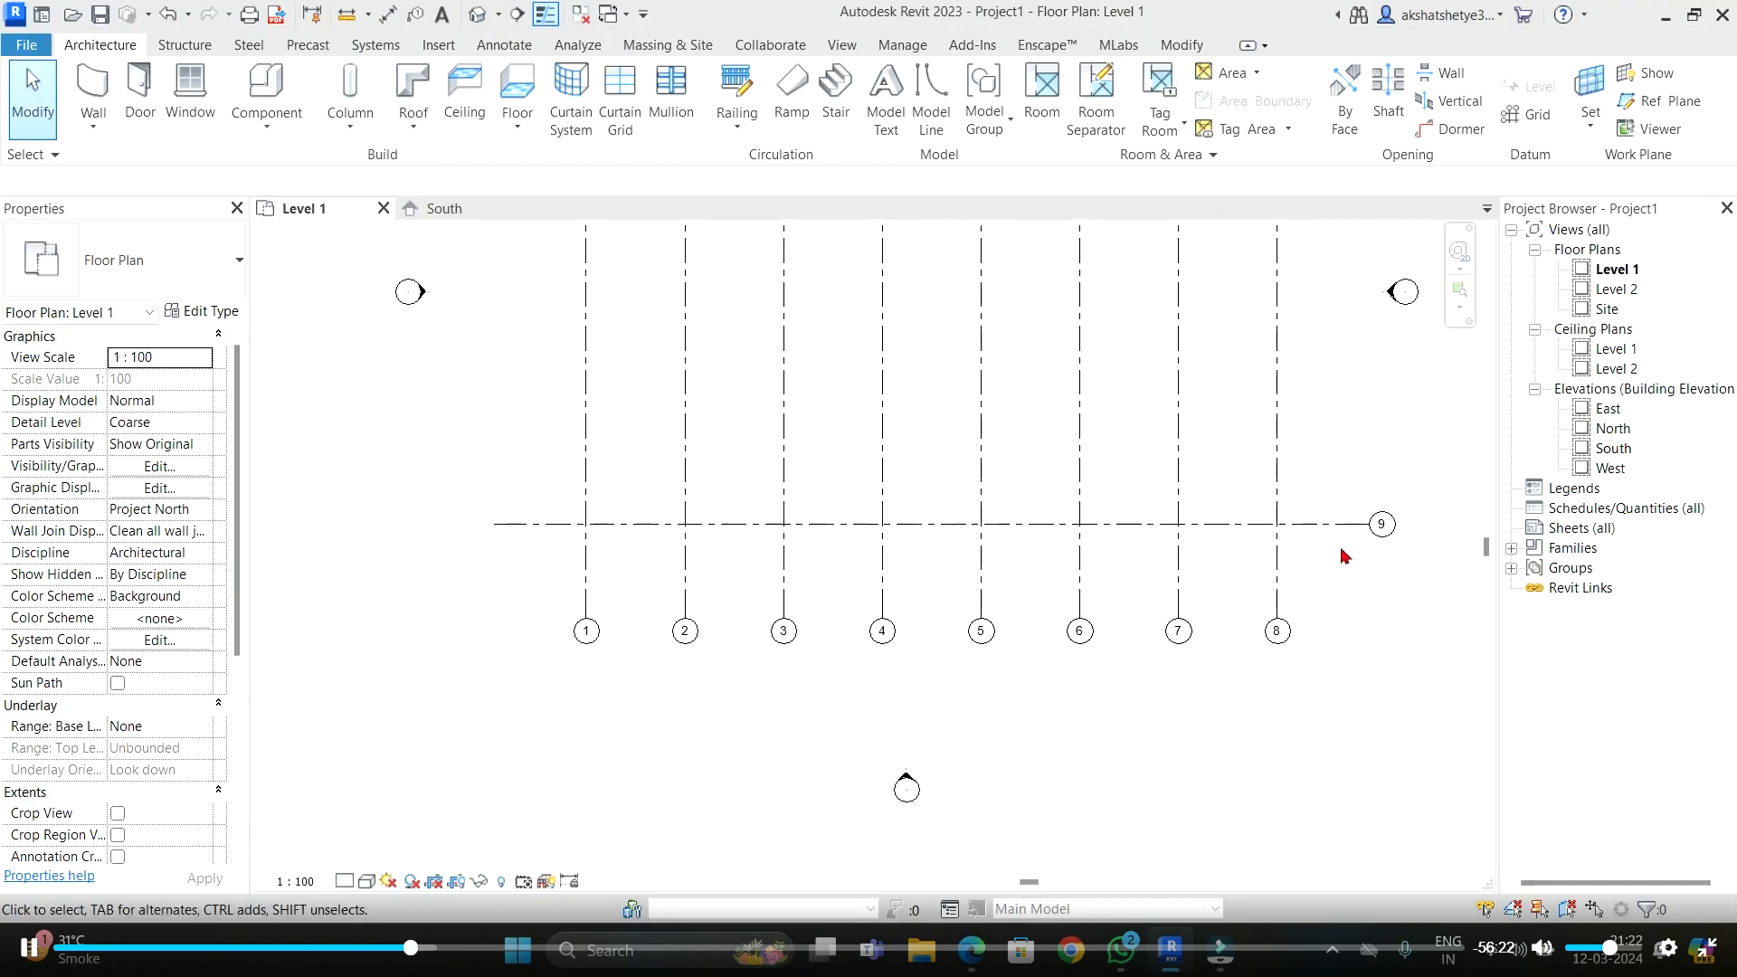
- Rename the horizontal grid as A and deselect it
{"action": "scroll", "coordinate": [1346, 555], "scroll_direction": "up", "scroll_amount": 5}
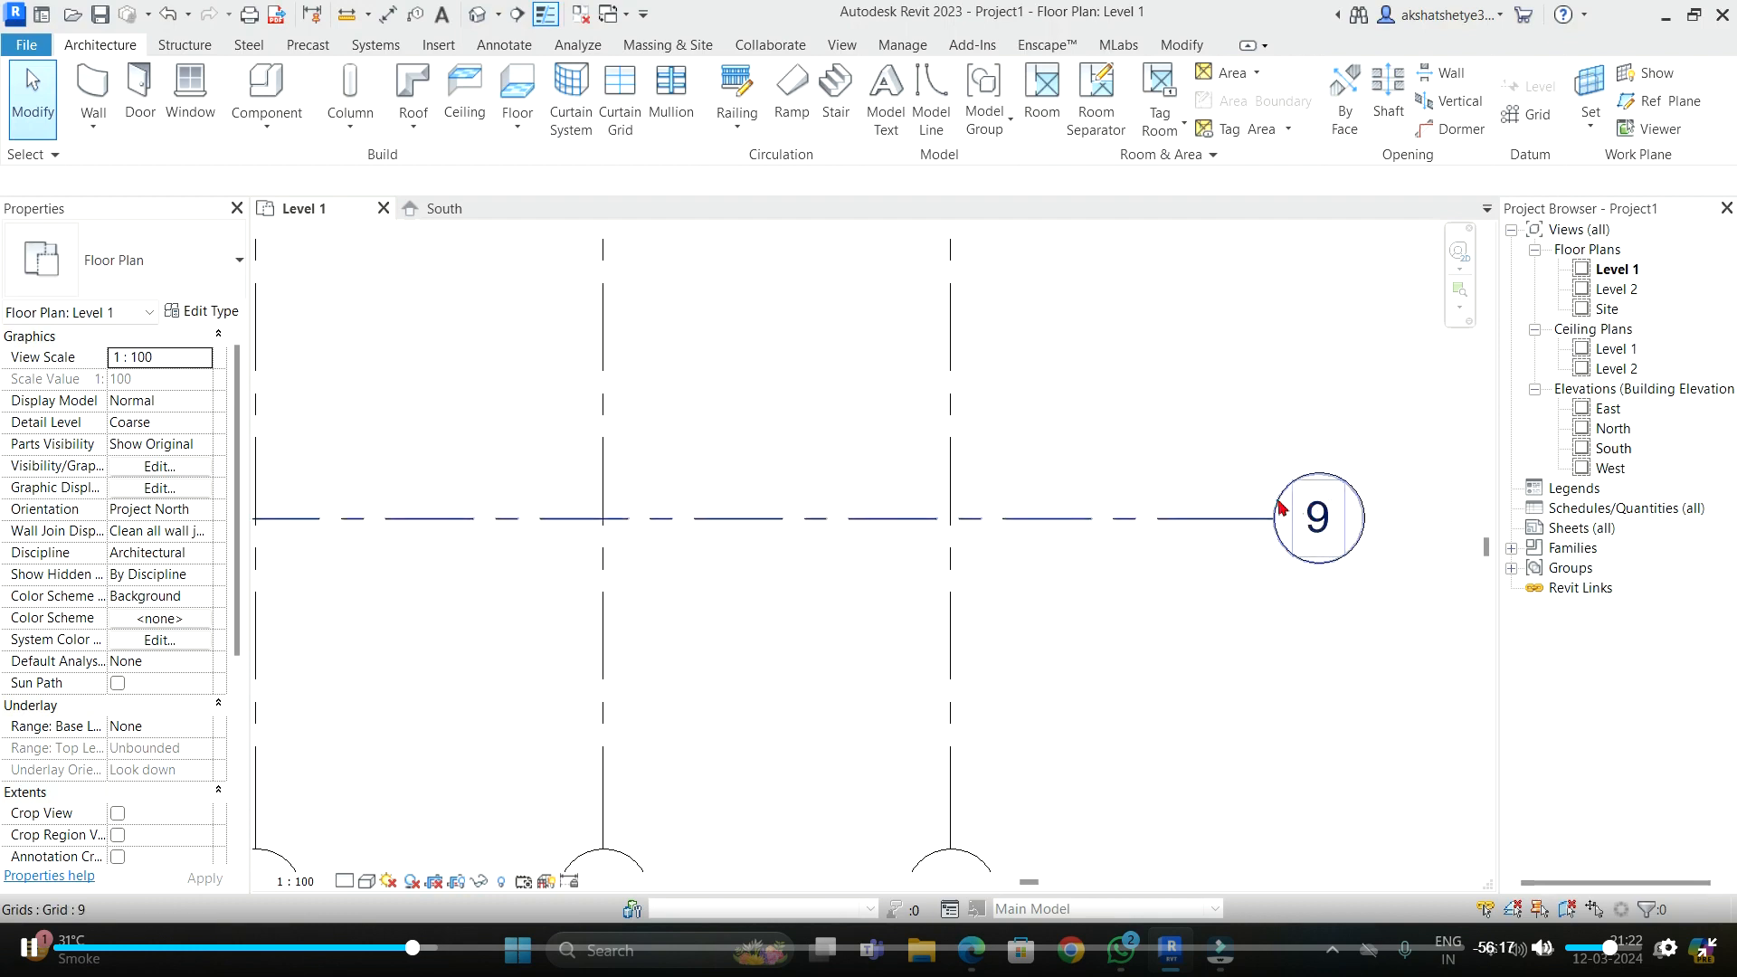
{"action": "double_click", "coordinate": [1316, 516]}
{"action": "type", "text": "A"}
{"action": "key", "text": "Return"}
{"action": "scroll", "coordinate": [1254, 548], "scroll_direction": "down", "scroll_amount": 3}
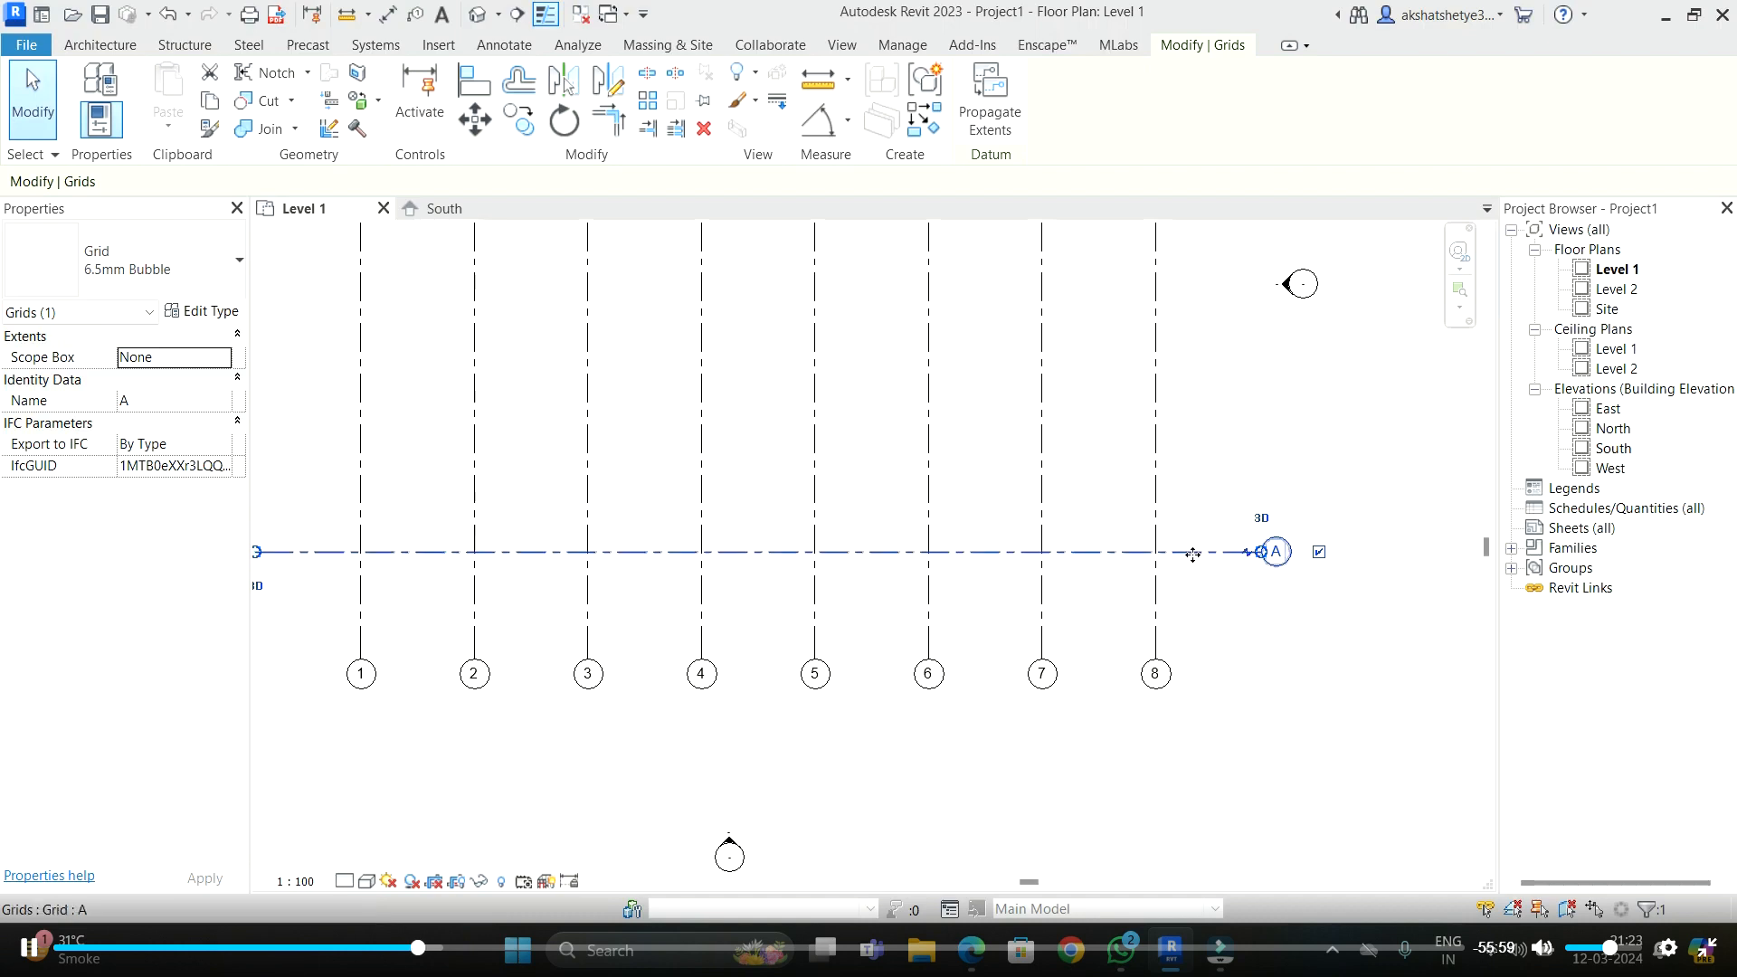
{"action": "key", "text": "Escape"}
- Create five more horizontal grids above grid A with Pick Lines, each offset 5000 from the previous one
{"action": "left_click", "coordinate": [1527, 115]}
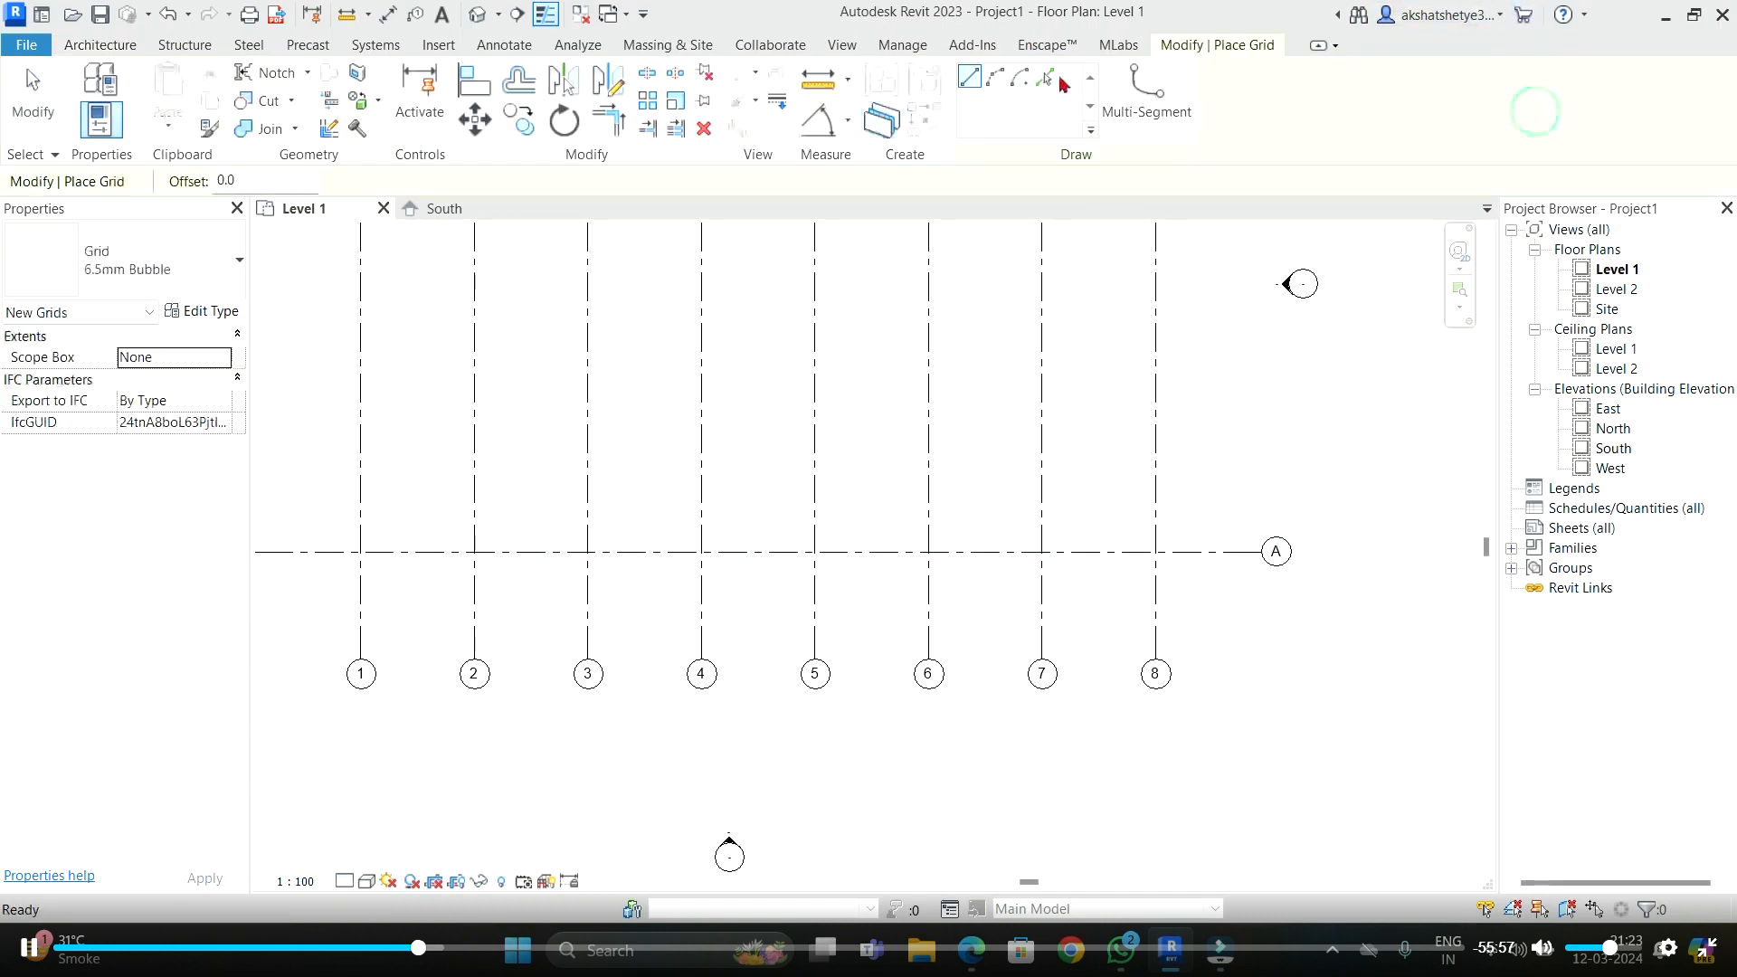
{"action": "double_click", "coordinate": [284, 178]}
{"action": "type", "text": "5000"}
{"action": "left_click", "coordinate": [1023, 551]}
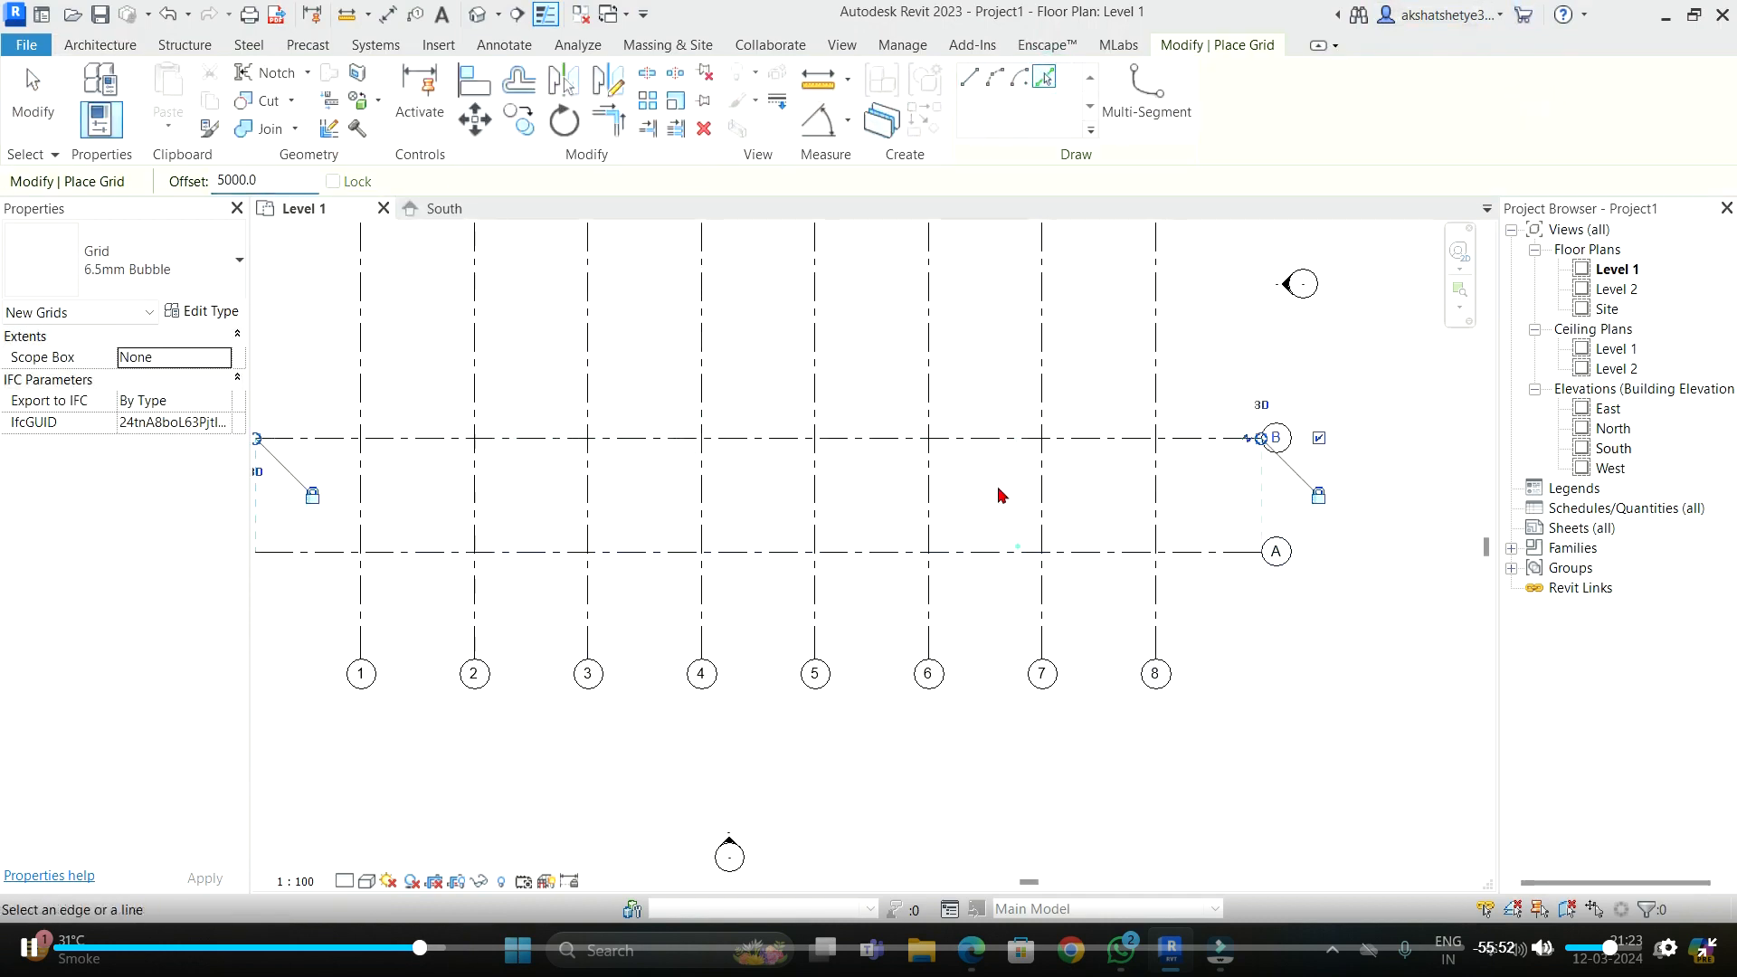
{"action": "left_click", "coordinate": [998, 438]}
{"action": "scroll", "coordinate": [973, 416], "scroll_direction": "down", "scroll_amount": 3}
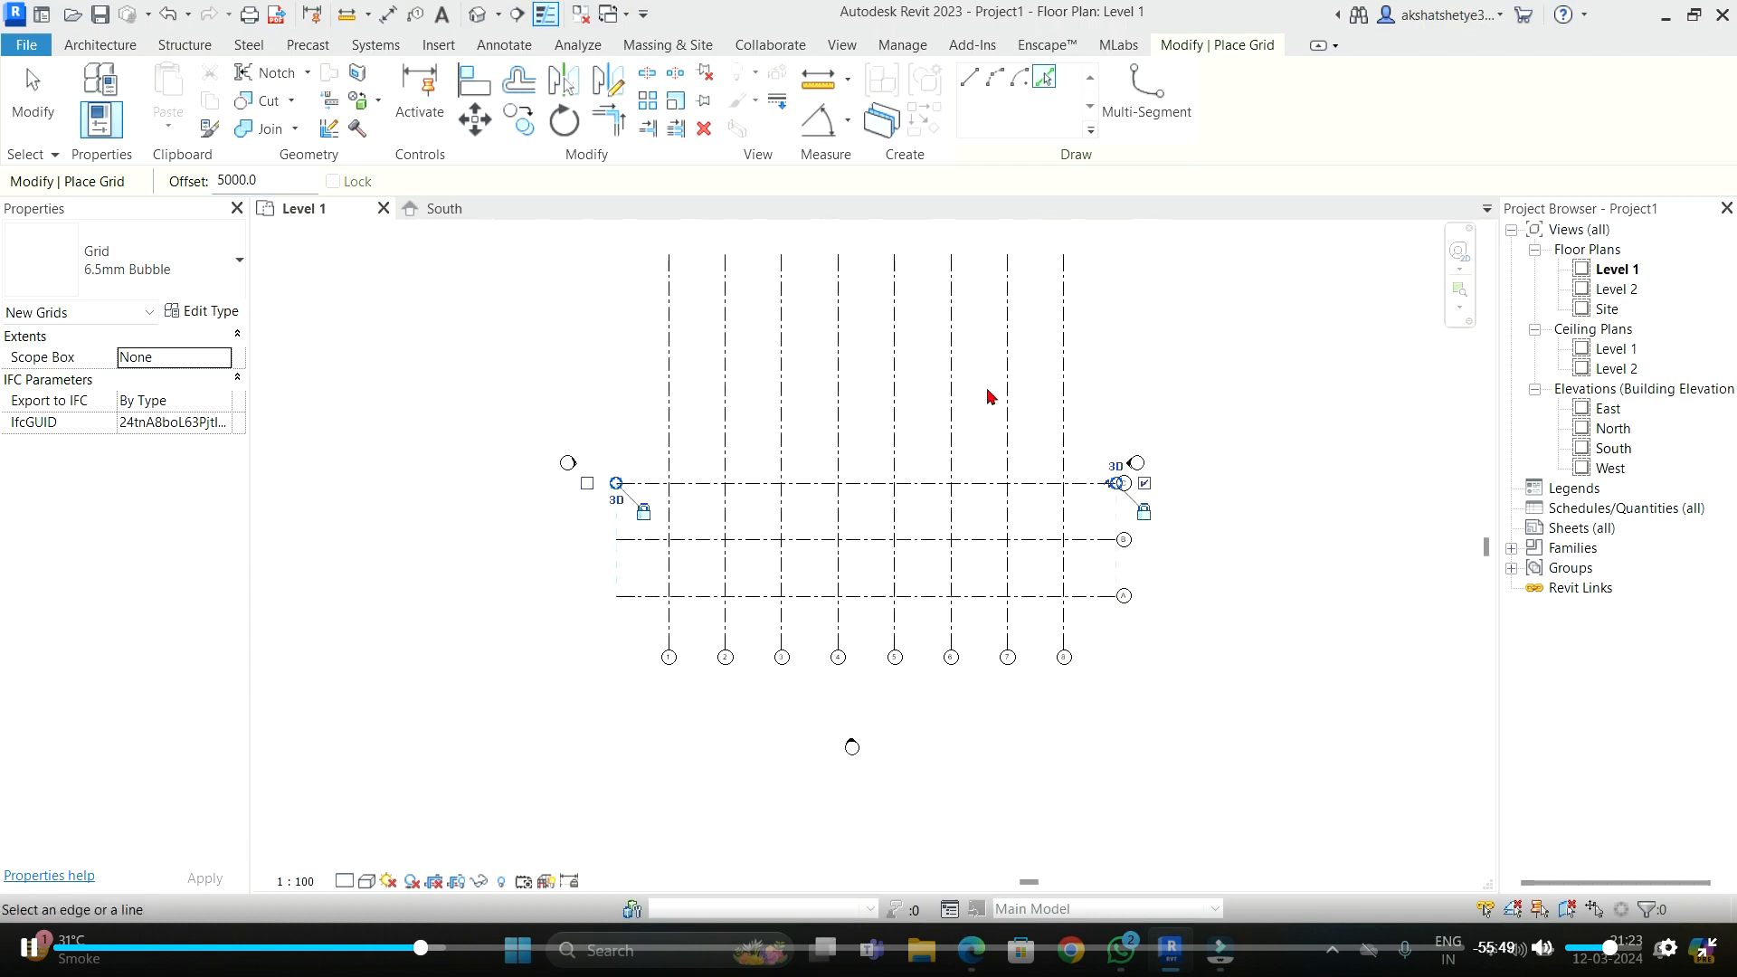
{"action": "left_click", "coordinate": [975, 483]}
{"action": "left_click", "coordinate": [974, 426]}
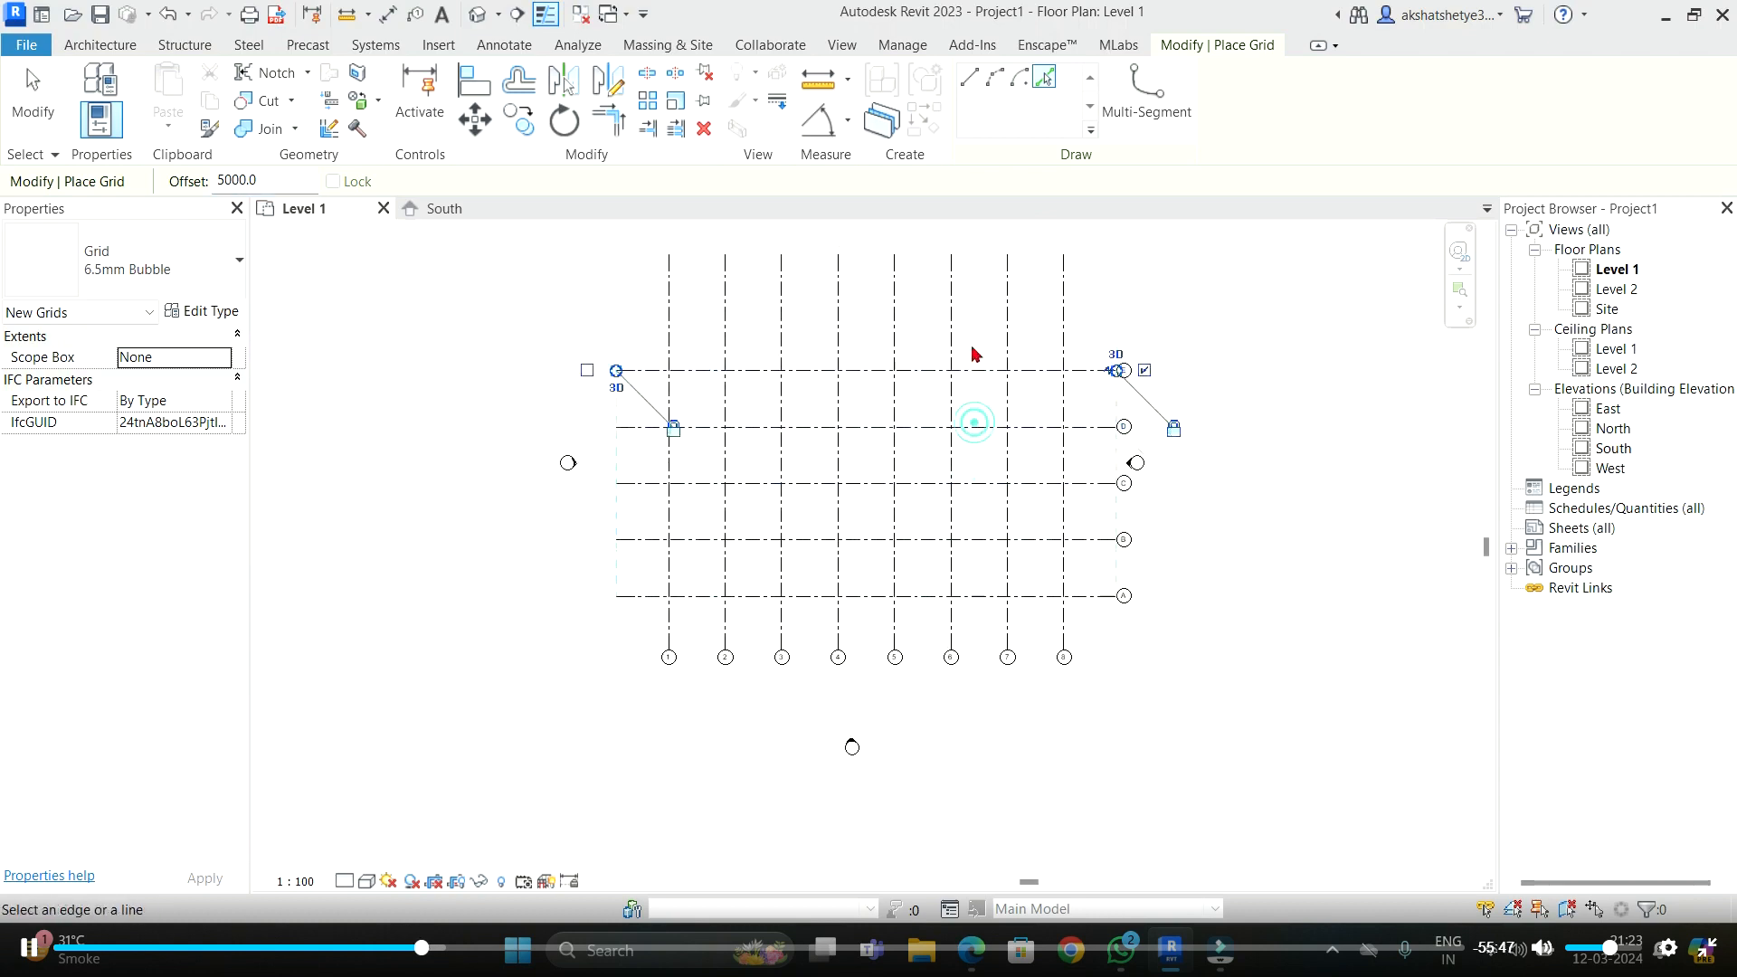
{"action": "key", "text": "Escape"}
{"action": "key", "text": "Escape"}
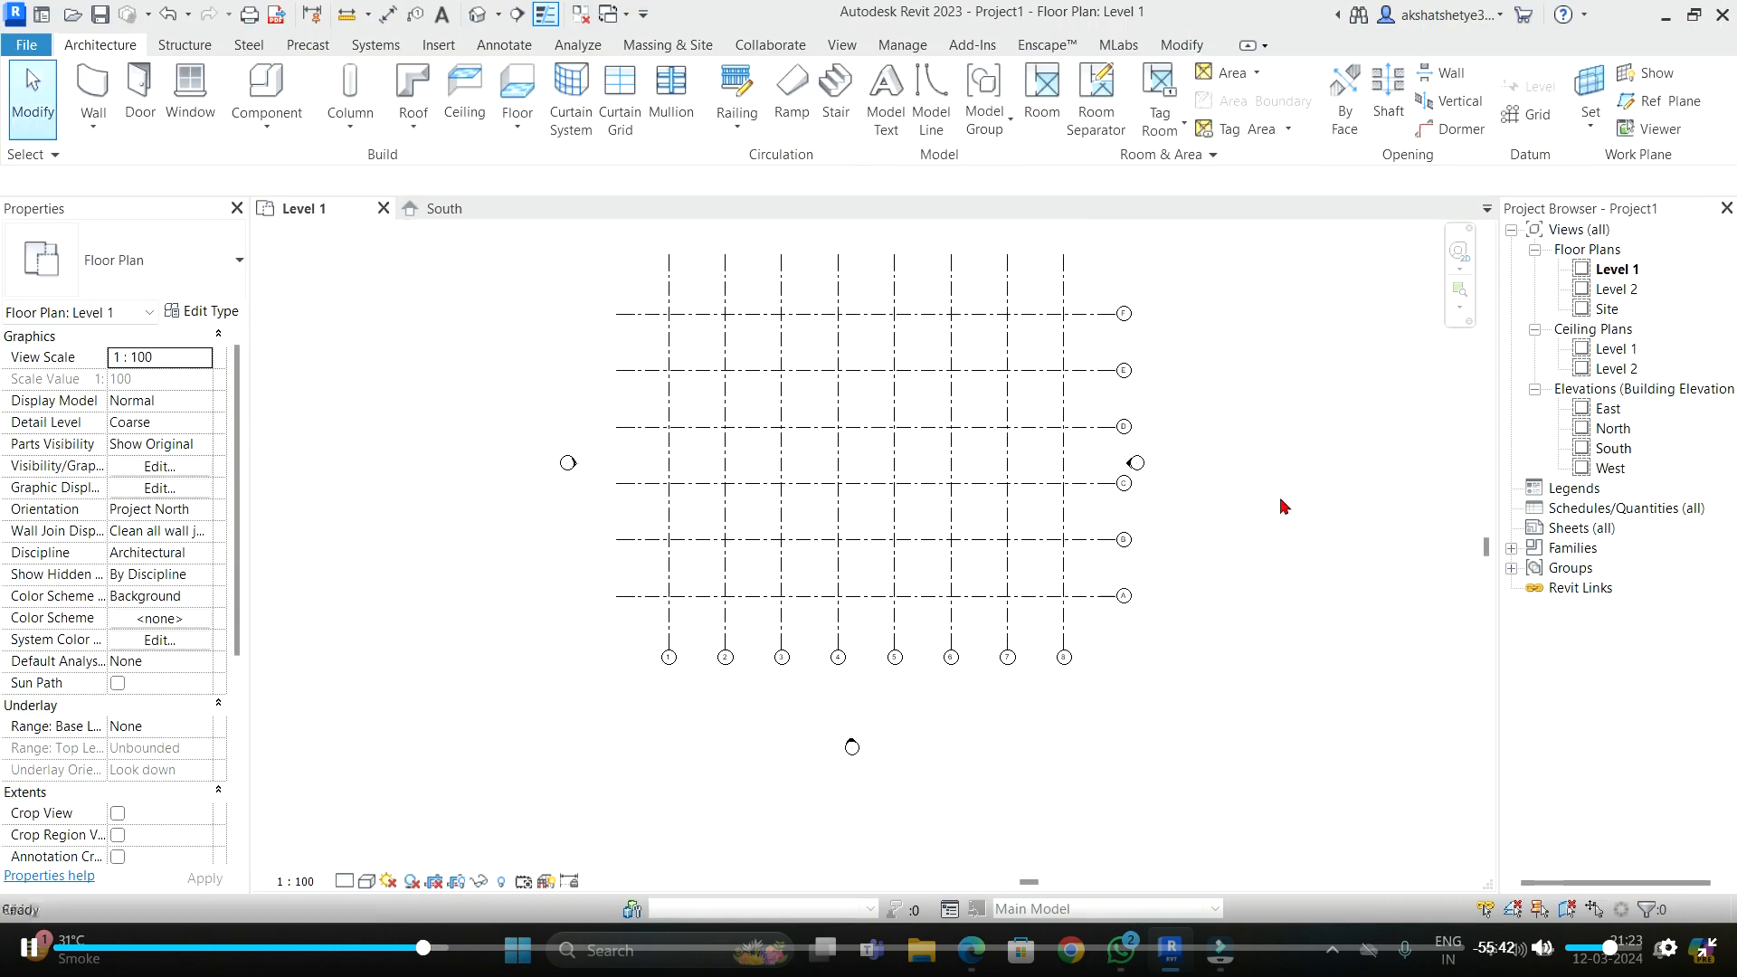
{"action": "left_click_drag", "start_coordinate": [1025, 380], "coordinate": [632, 610]}
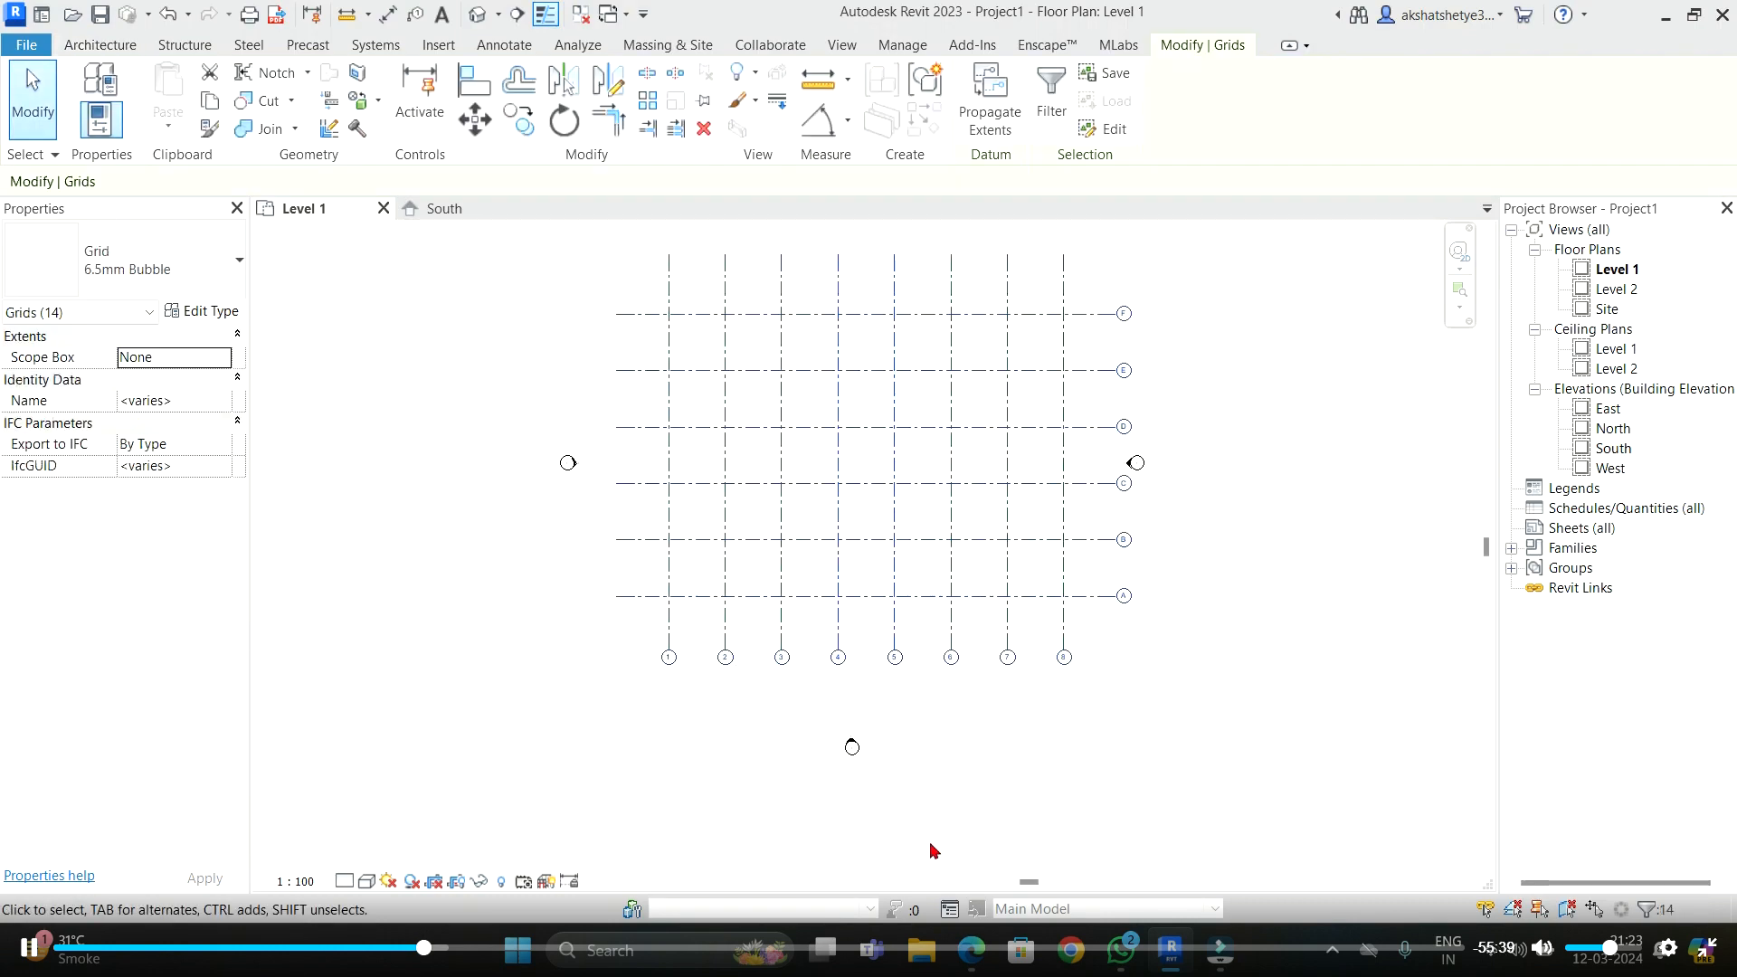
{"action": "left_click", "coordinate": [891, 838]}
- Switch to Google Meet and open the in-call messages to read the participants' questions
{"action": "mouse_move", "coordinate": [972, 950]}
{"action": "left_click", "coordinate": [902, 851]}
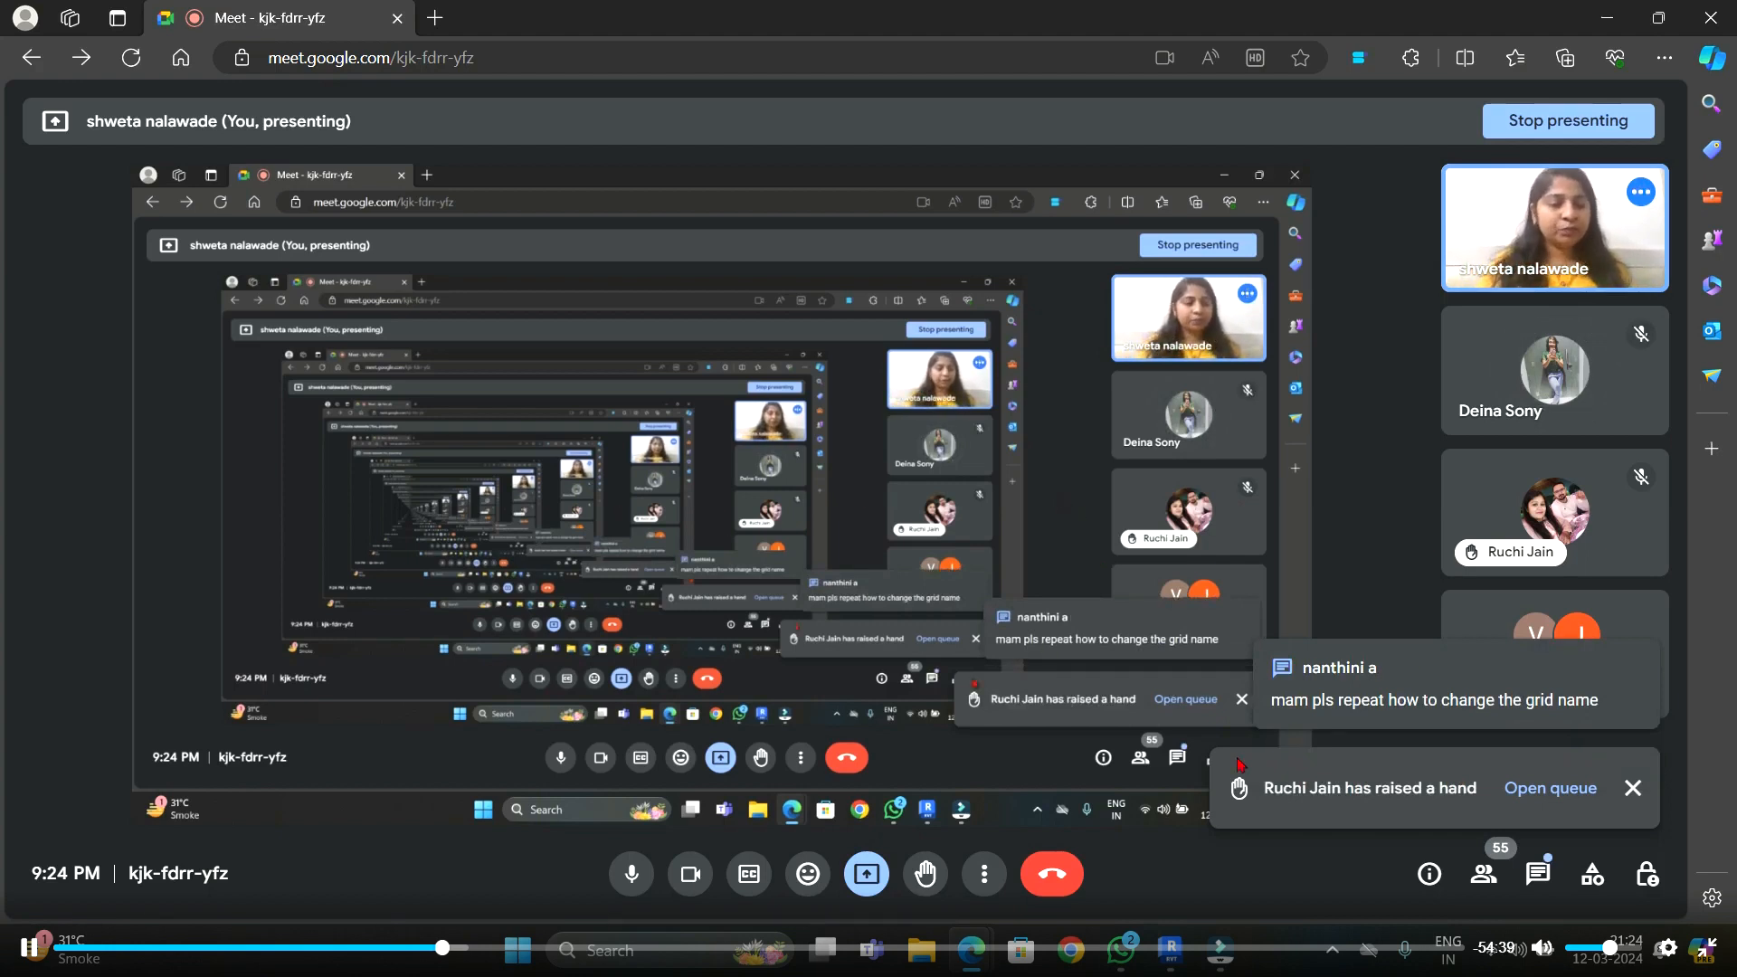
{"action": "left_click", "coordinate": [1538, 874]}
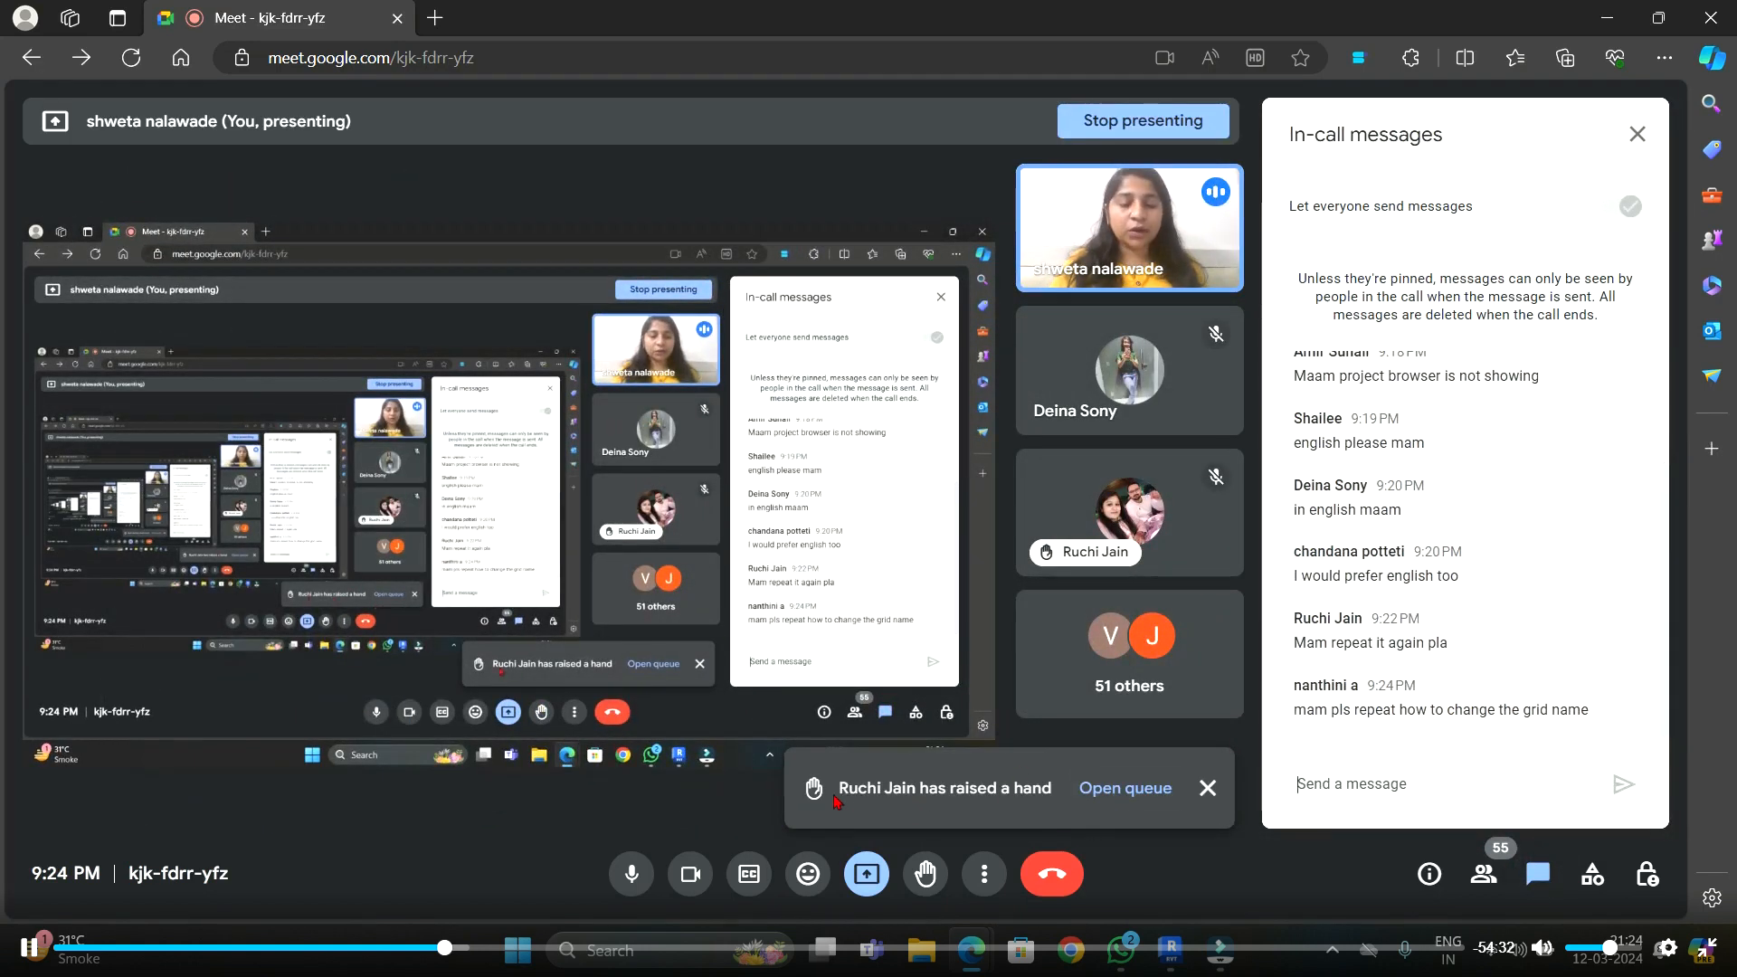
- Dismiss the raised-hand notification in the call and keep the in-call messages open
{"action": "left_click", "coordinate": [1638, 134]}
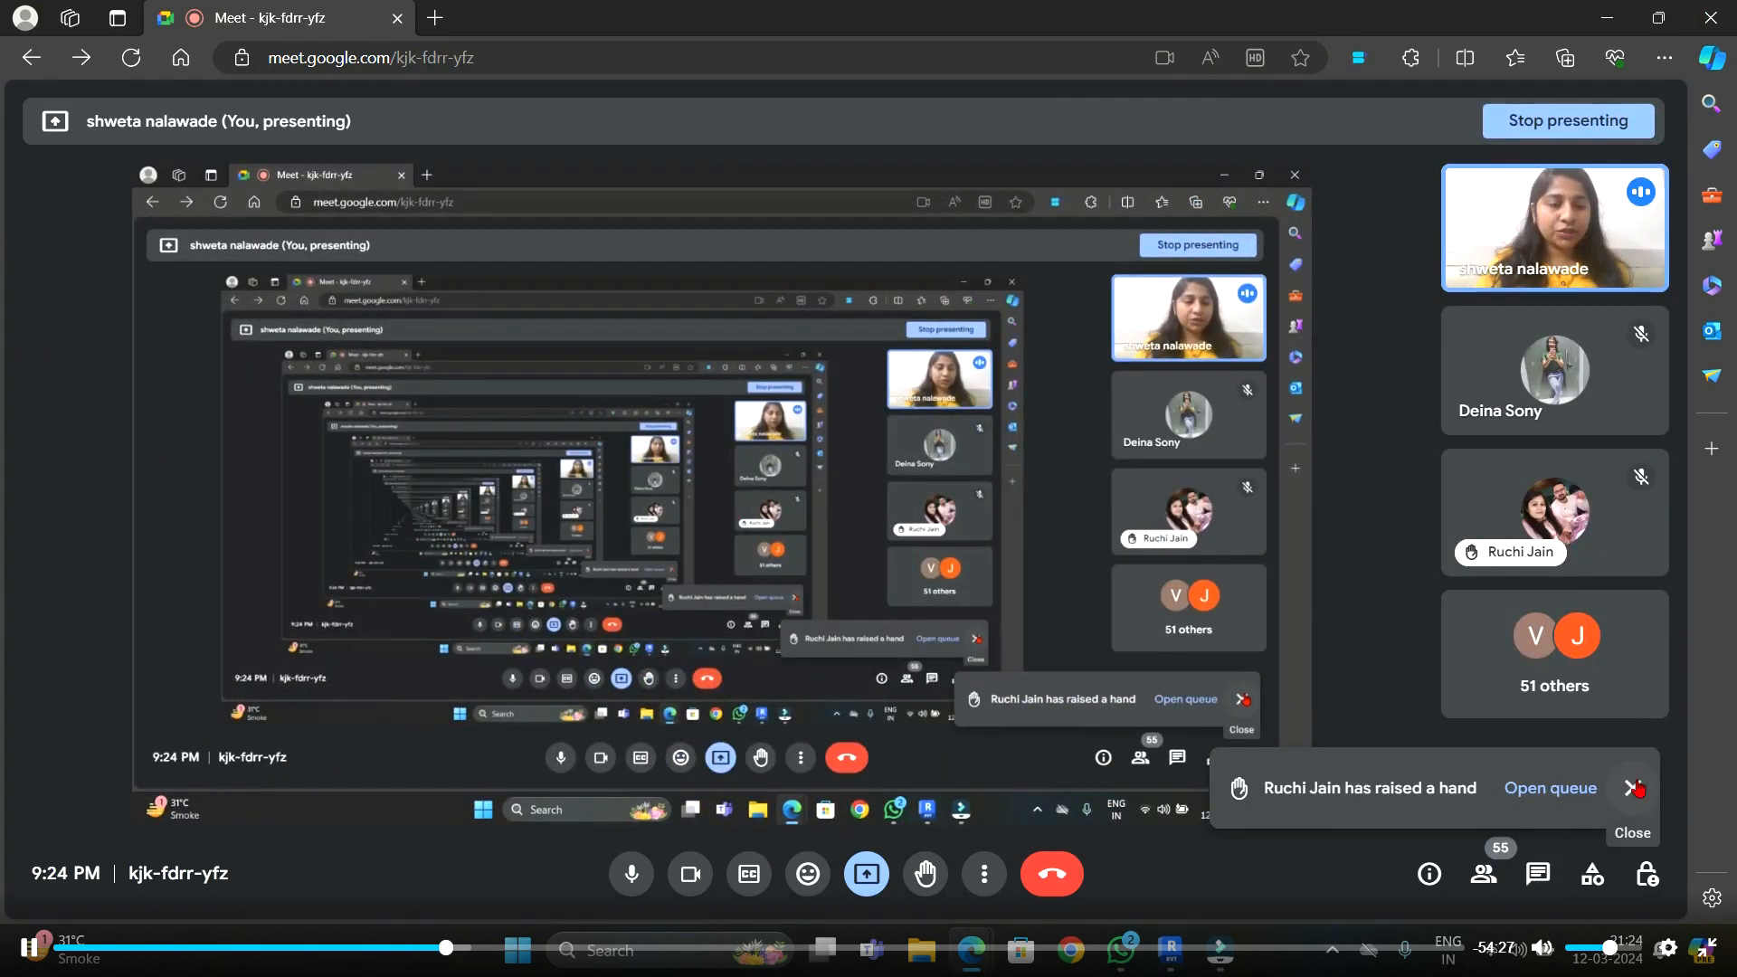
{"action": "left_click", "coordinate": [1538, 874]}
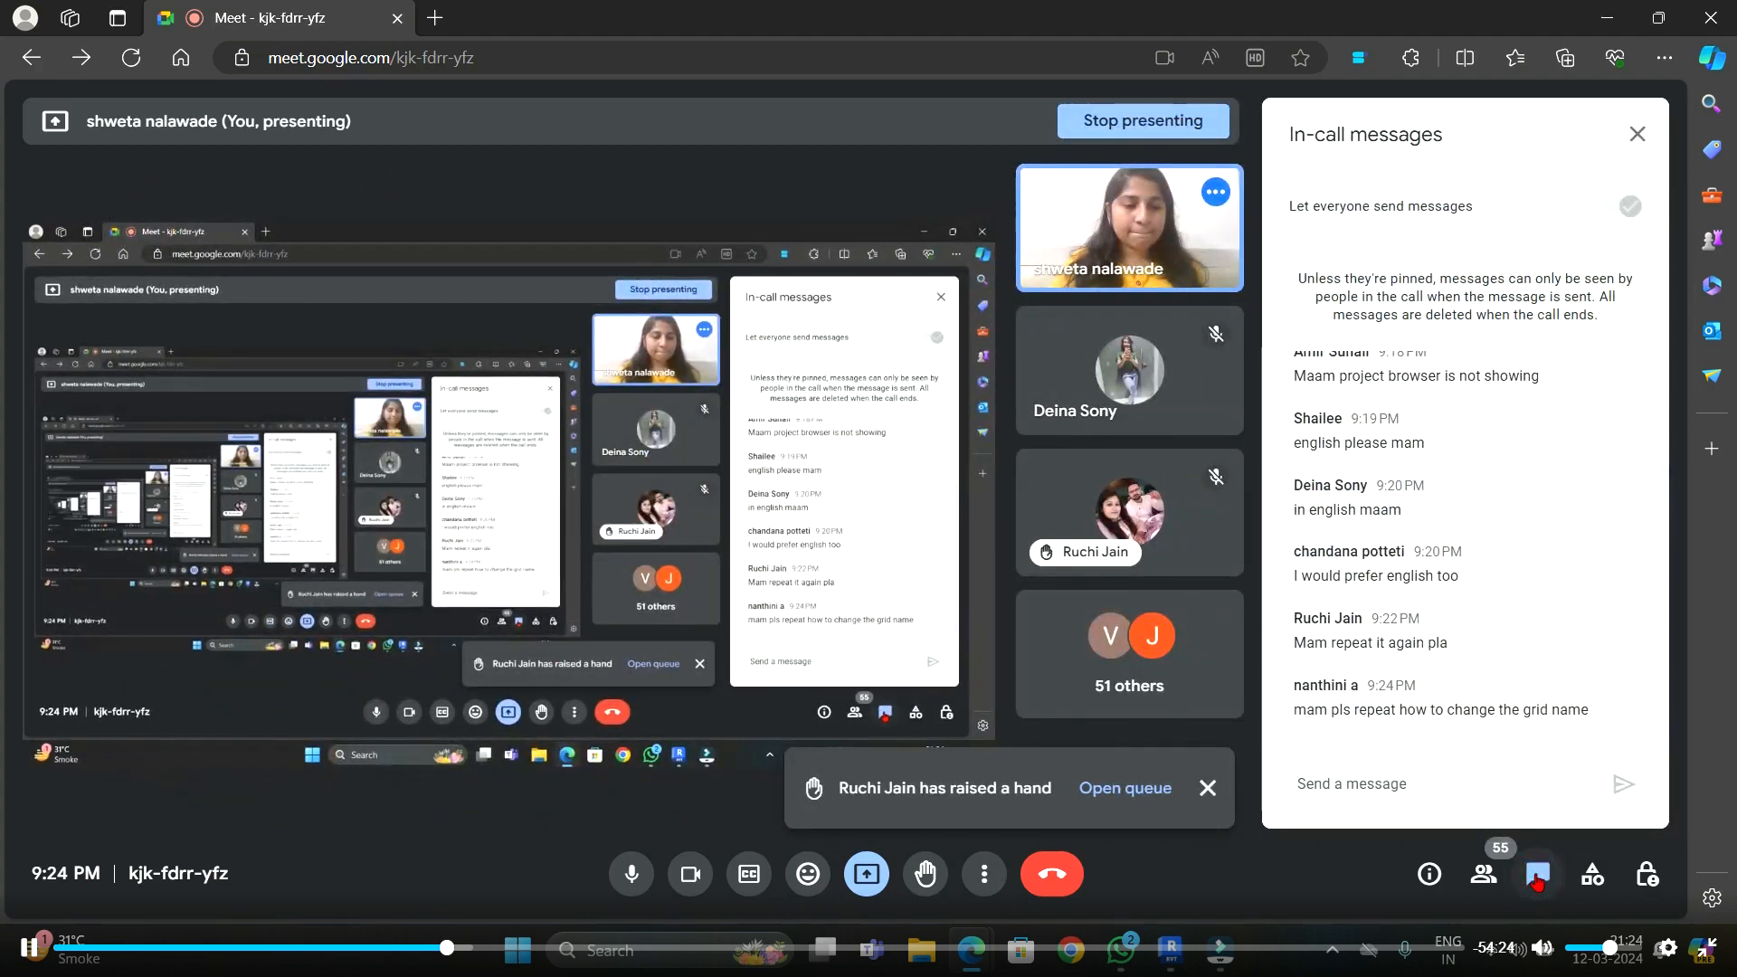
{"action": "left_click", "coordinate": [1208, 786]}
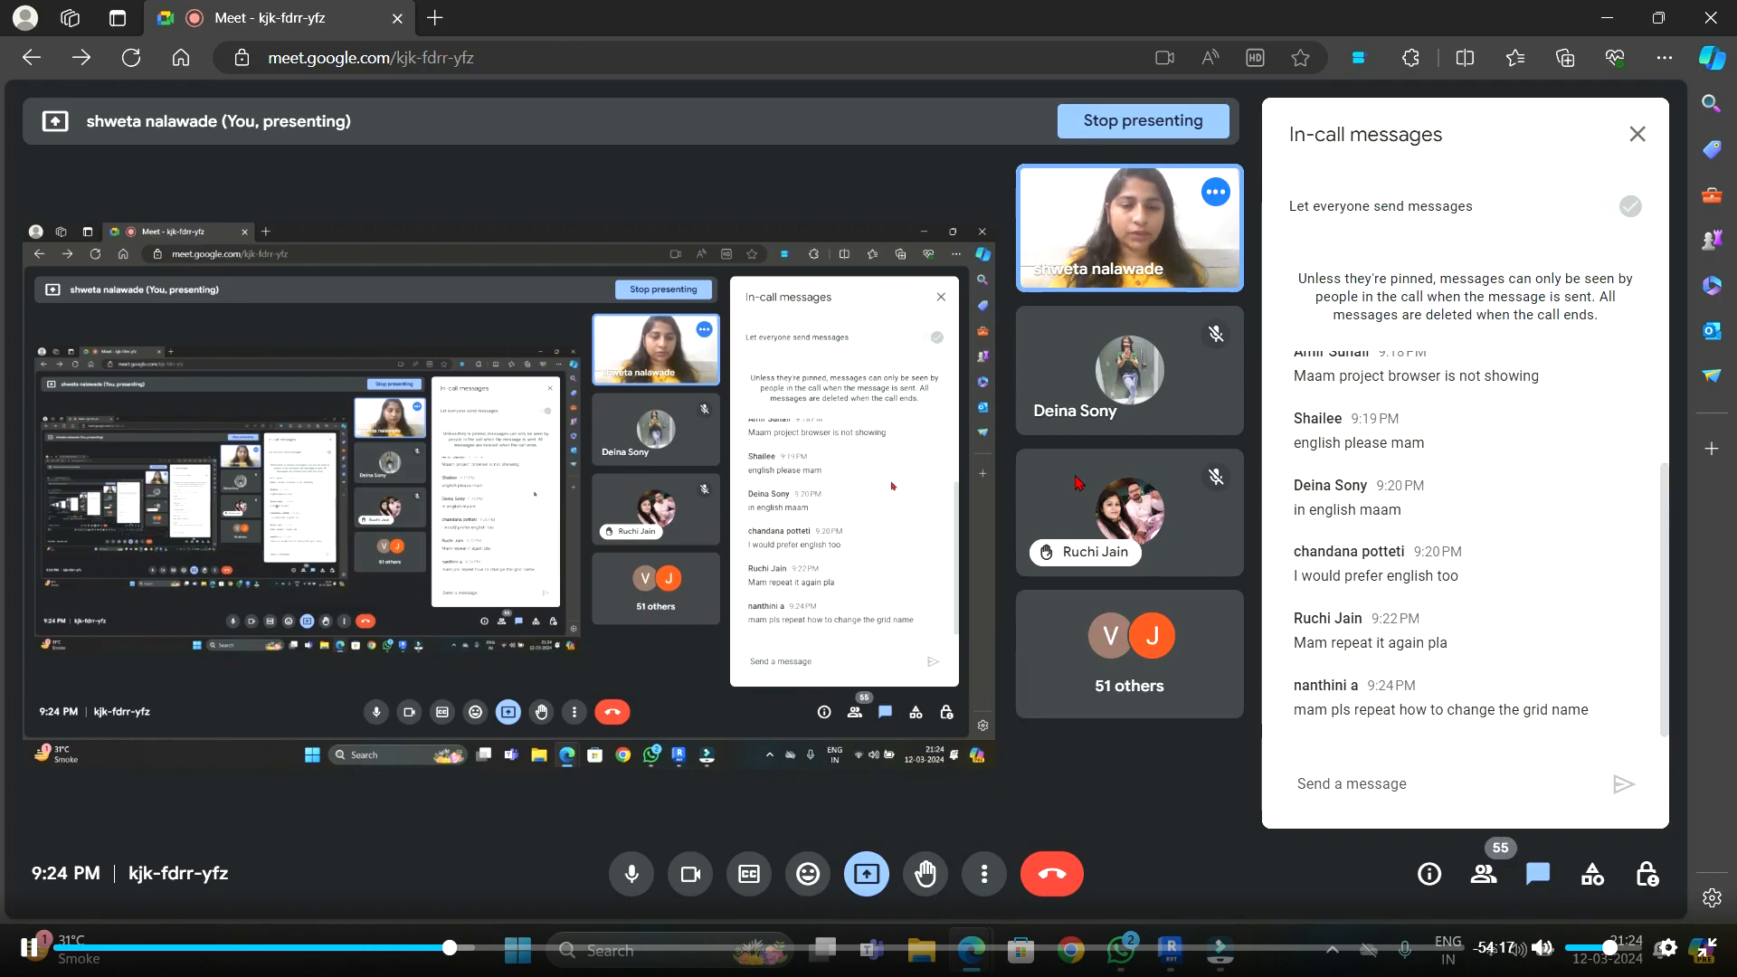
- Switch between Revit and Google Meet to reread the participants' requests in the in-call messages, and return to Revit
{"action": "left_click", "coordinate": [1621, 30]}
{"action": "left_click", "coordinate": [1321, 557]}
{"action": "left_click", "coordinate": [1126, 957]}
{"action": "left_click", "coordinate": [1126, 957]}
{"action": "left_click", "coordinate": [972, 952]}
{"action": "left_click", "coordinate": [897, 864]}
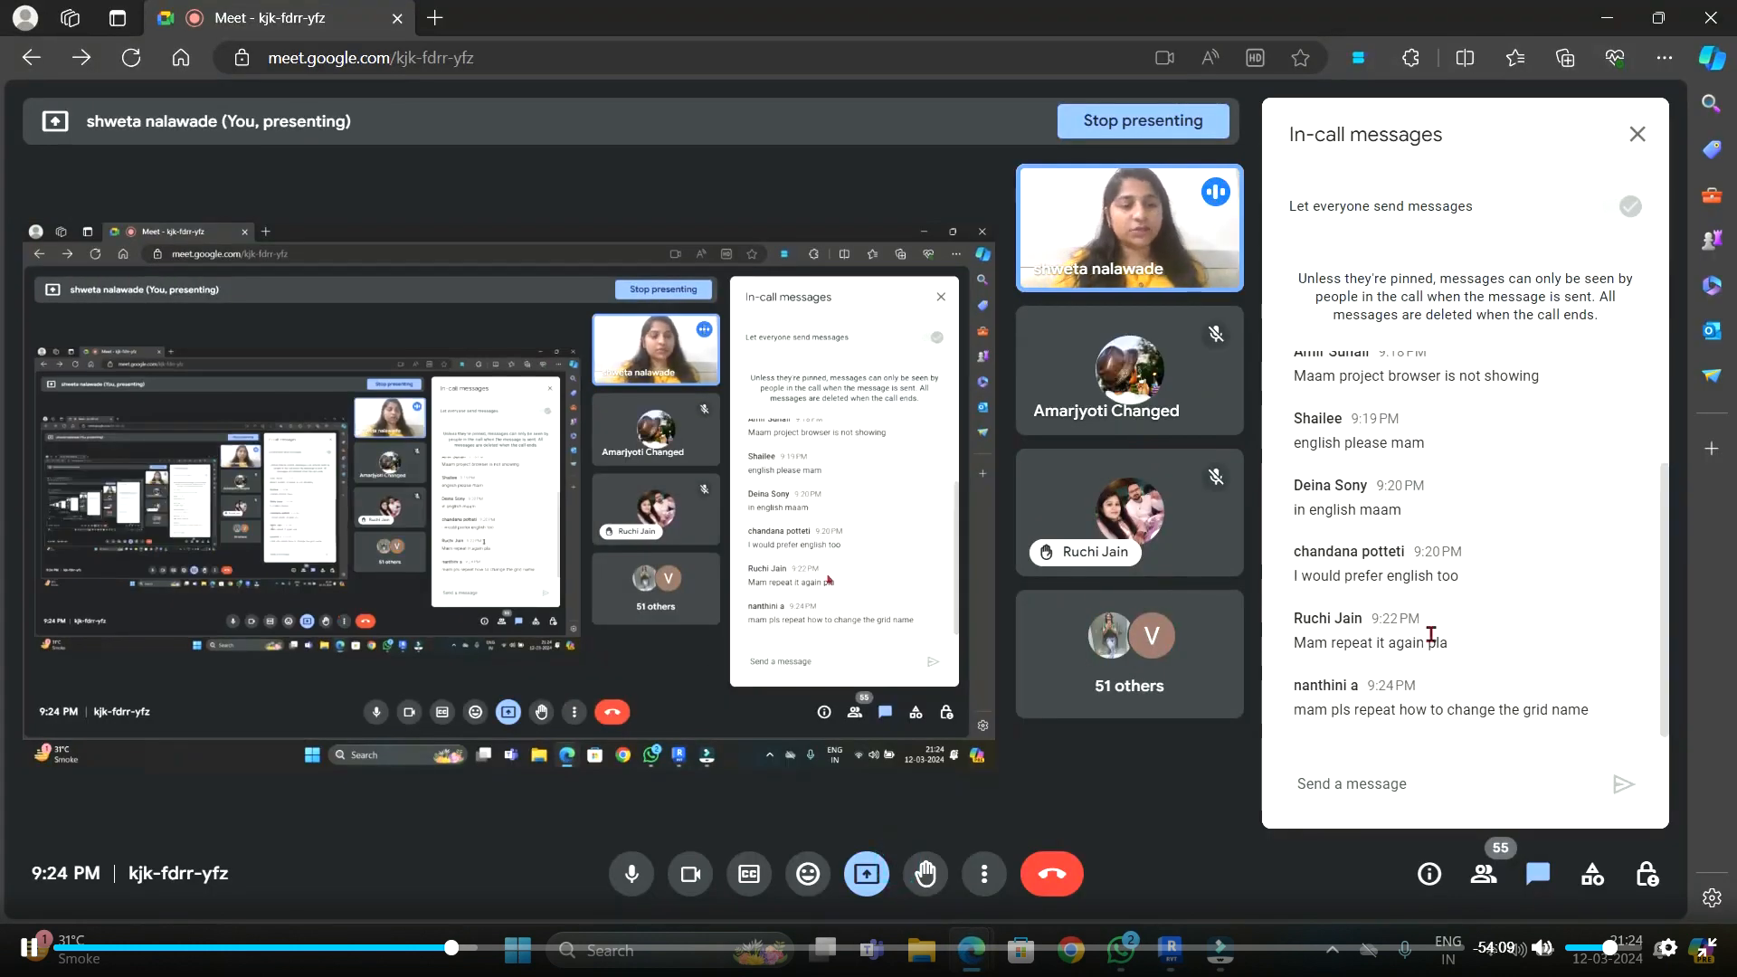
{"action": "left_click", "coordinate": [1607, 17]}
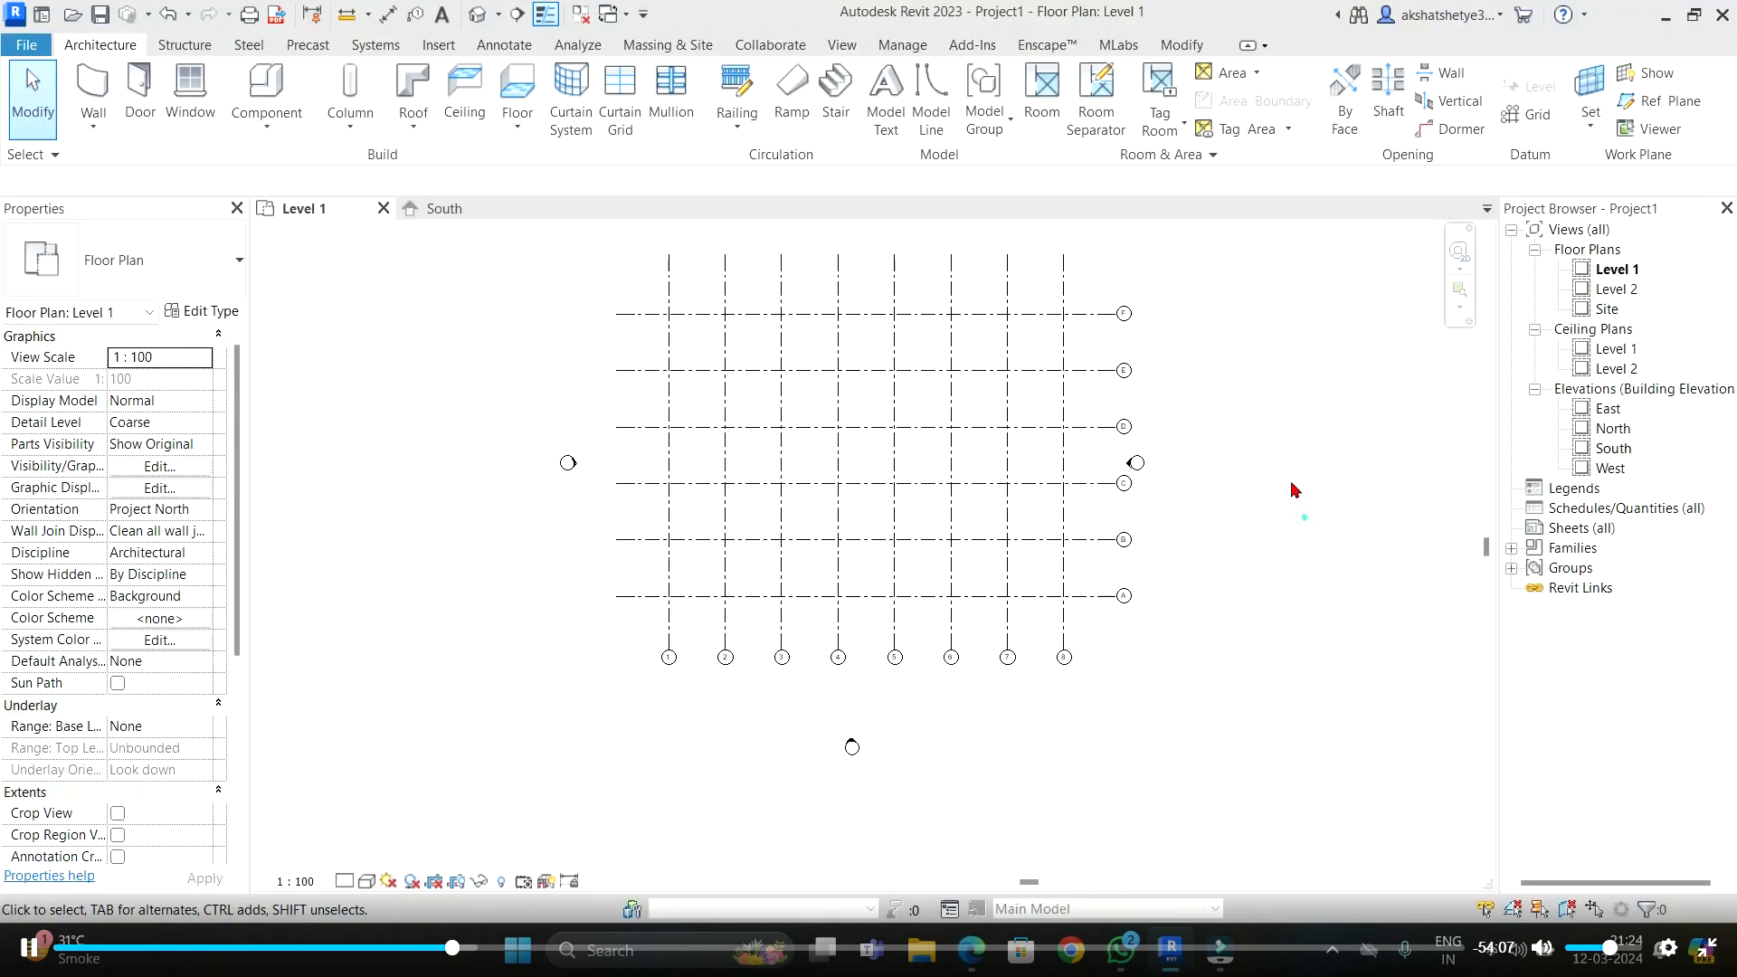
{"action": "left_click", "coordinate": [972, 952]}
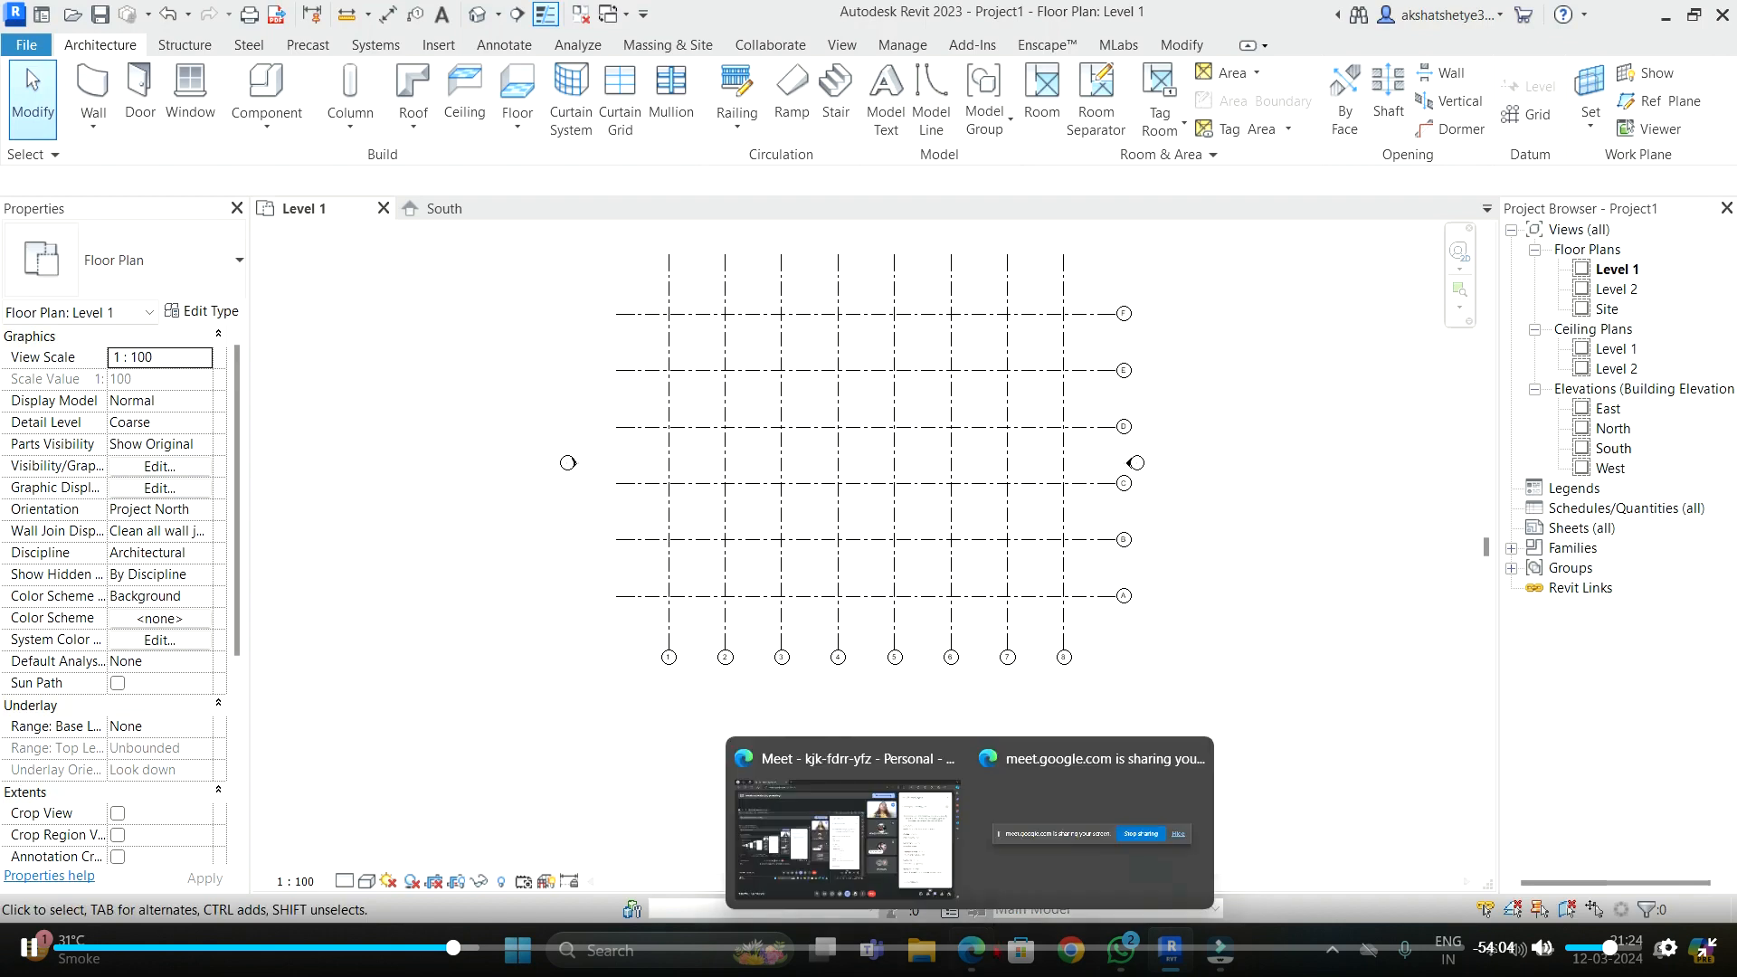
{"action": "left_click", "coordinate": [841, 828]}
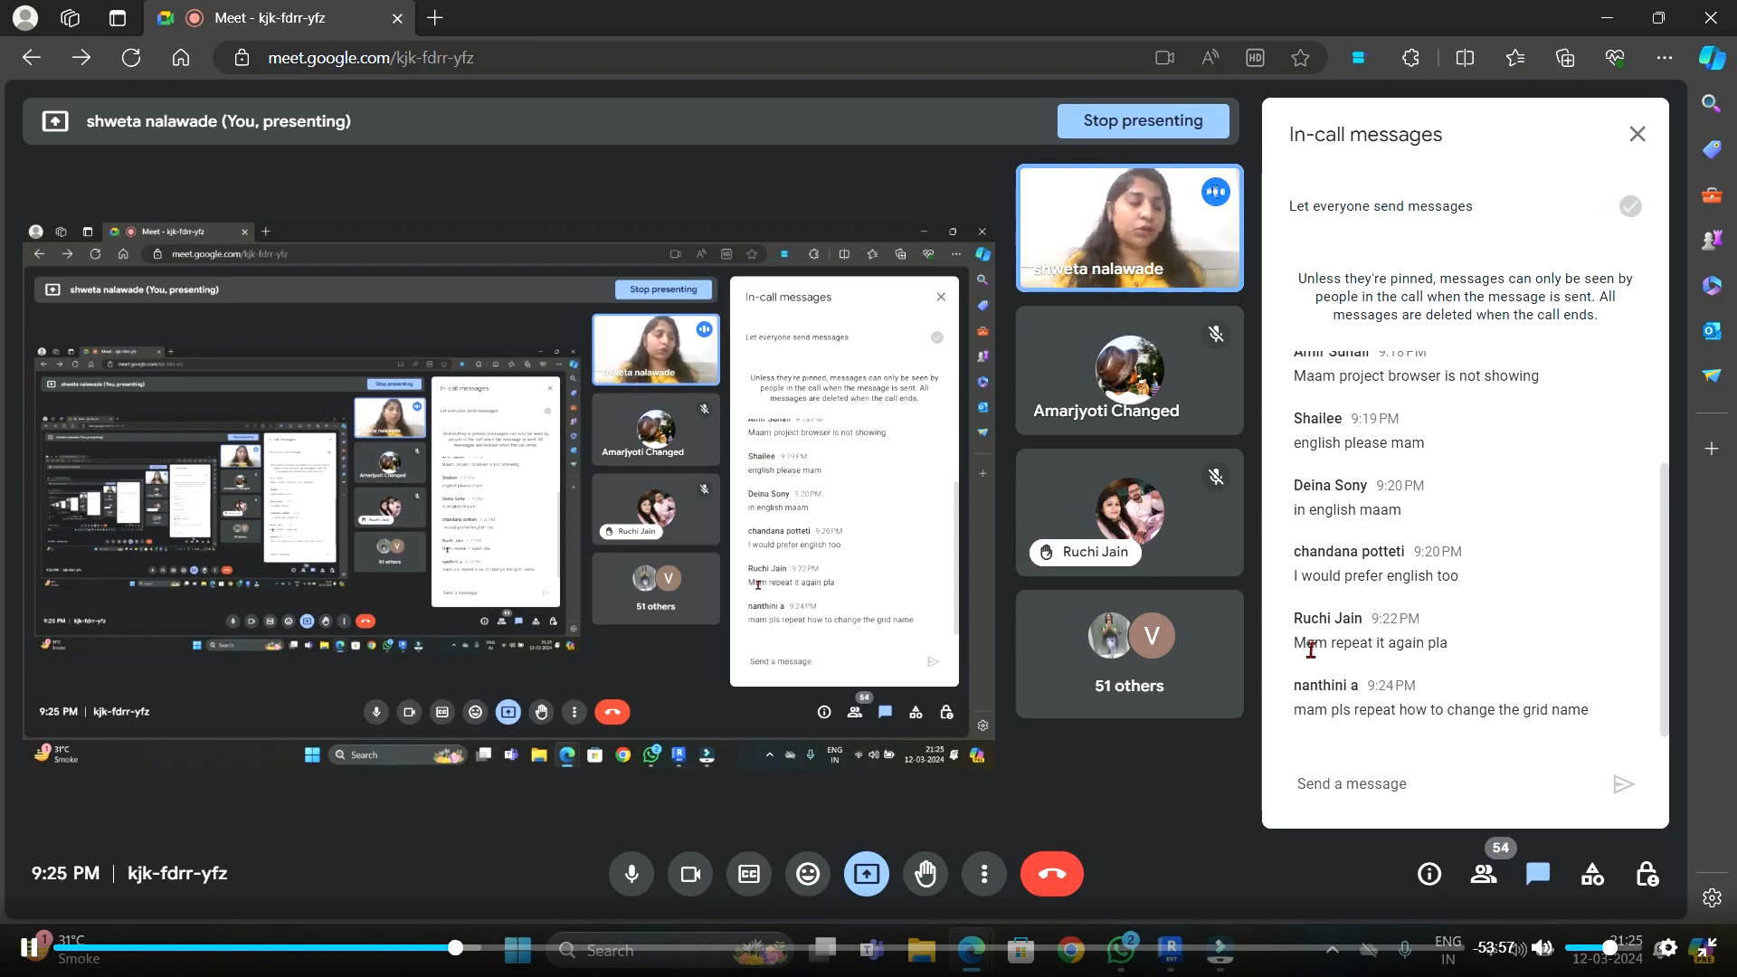
{"action": "left_click_drag", "start_coordinate": [1457, 644], "coordinate": [1294, 644]}
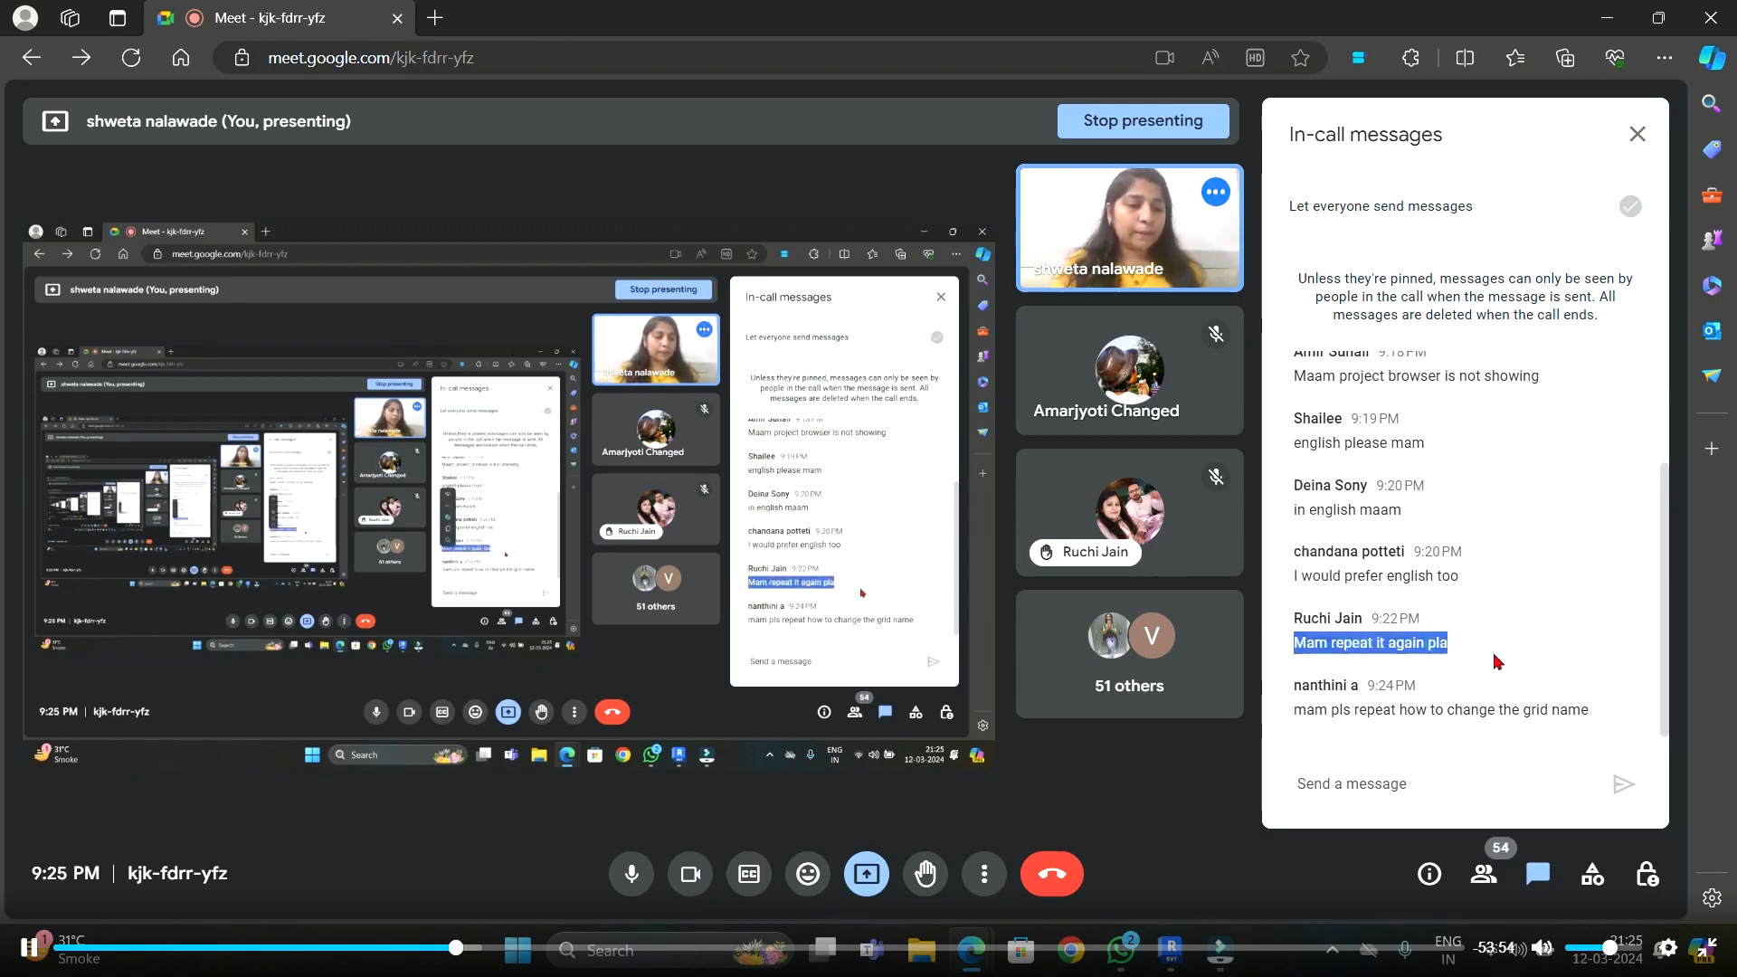
{"action": "left_click", "coordinate": [1607, 18]}
{"action": "left_click", "coordinate": [1007, 566]}
{"action": "left_click", "coordinate": [1228, 536]}
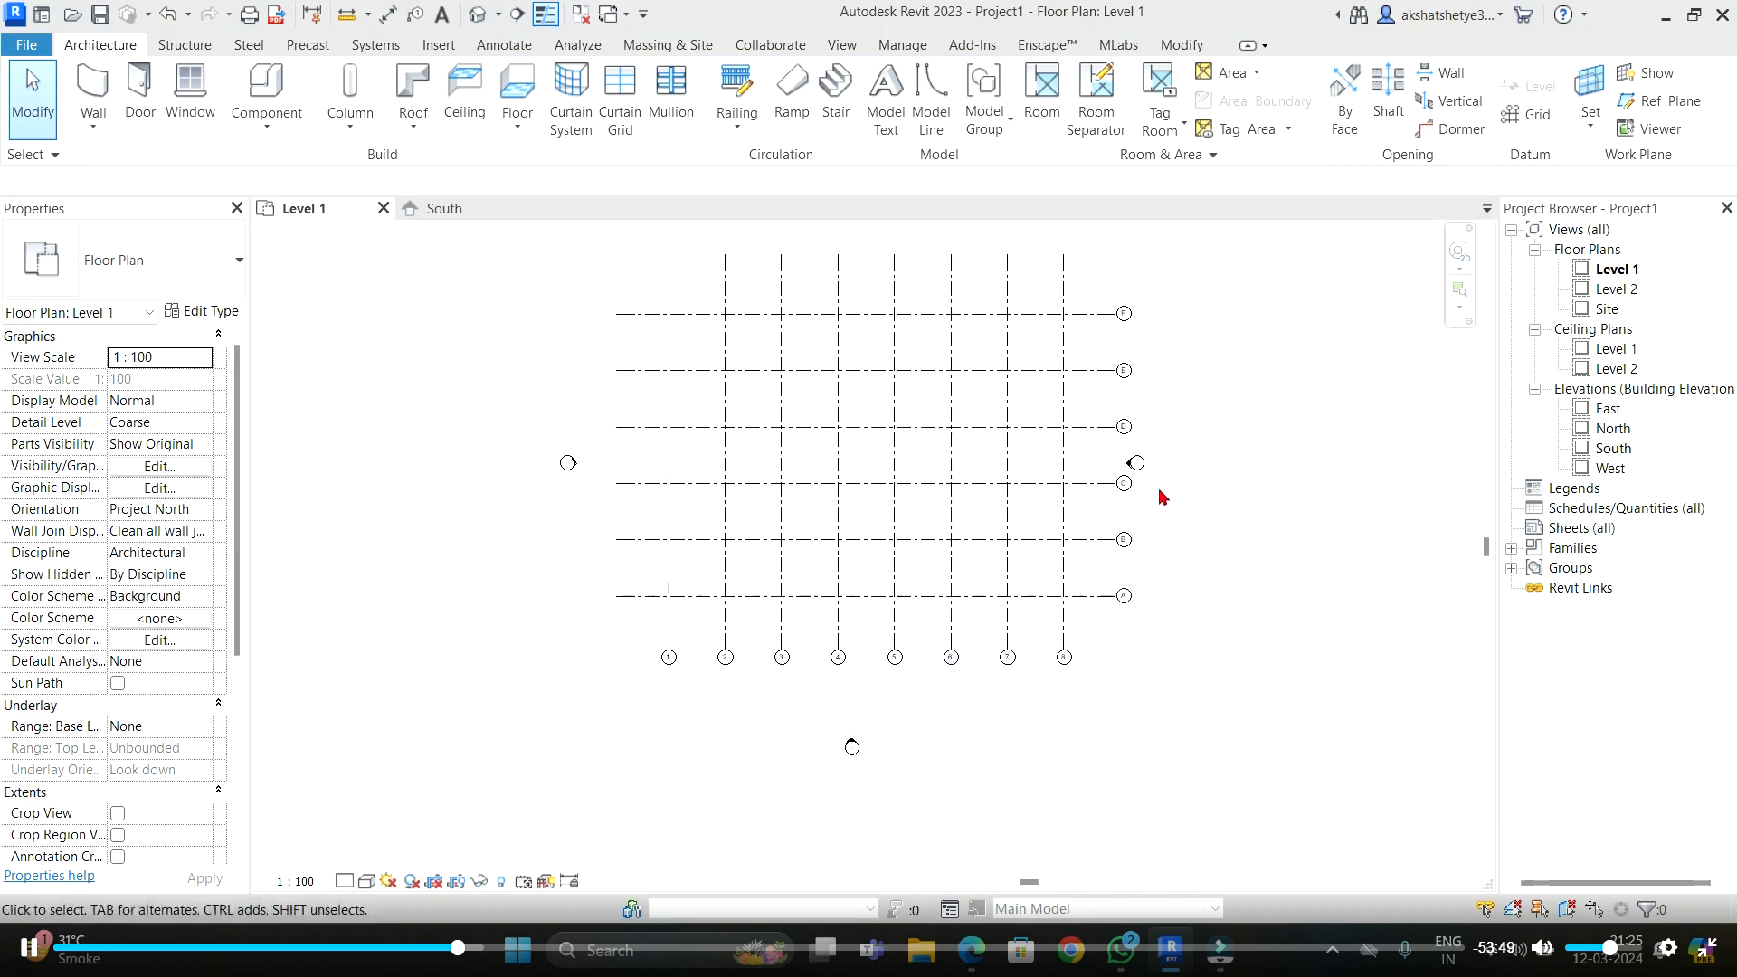
- Open the name in grid A's bubble for editing, cancel the edit, and deselect the grid
{"action": "scroll", "coordinate": [1147, 588], "scroll_direction": "up", "scroll_amount": 3}
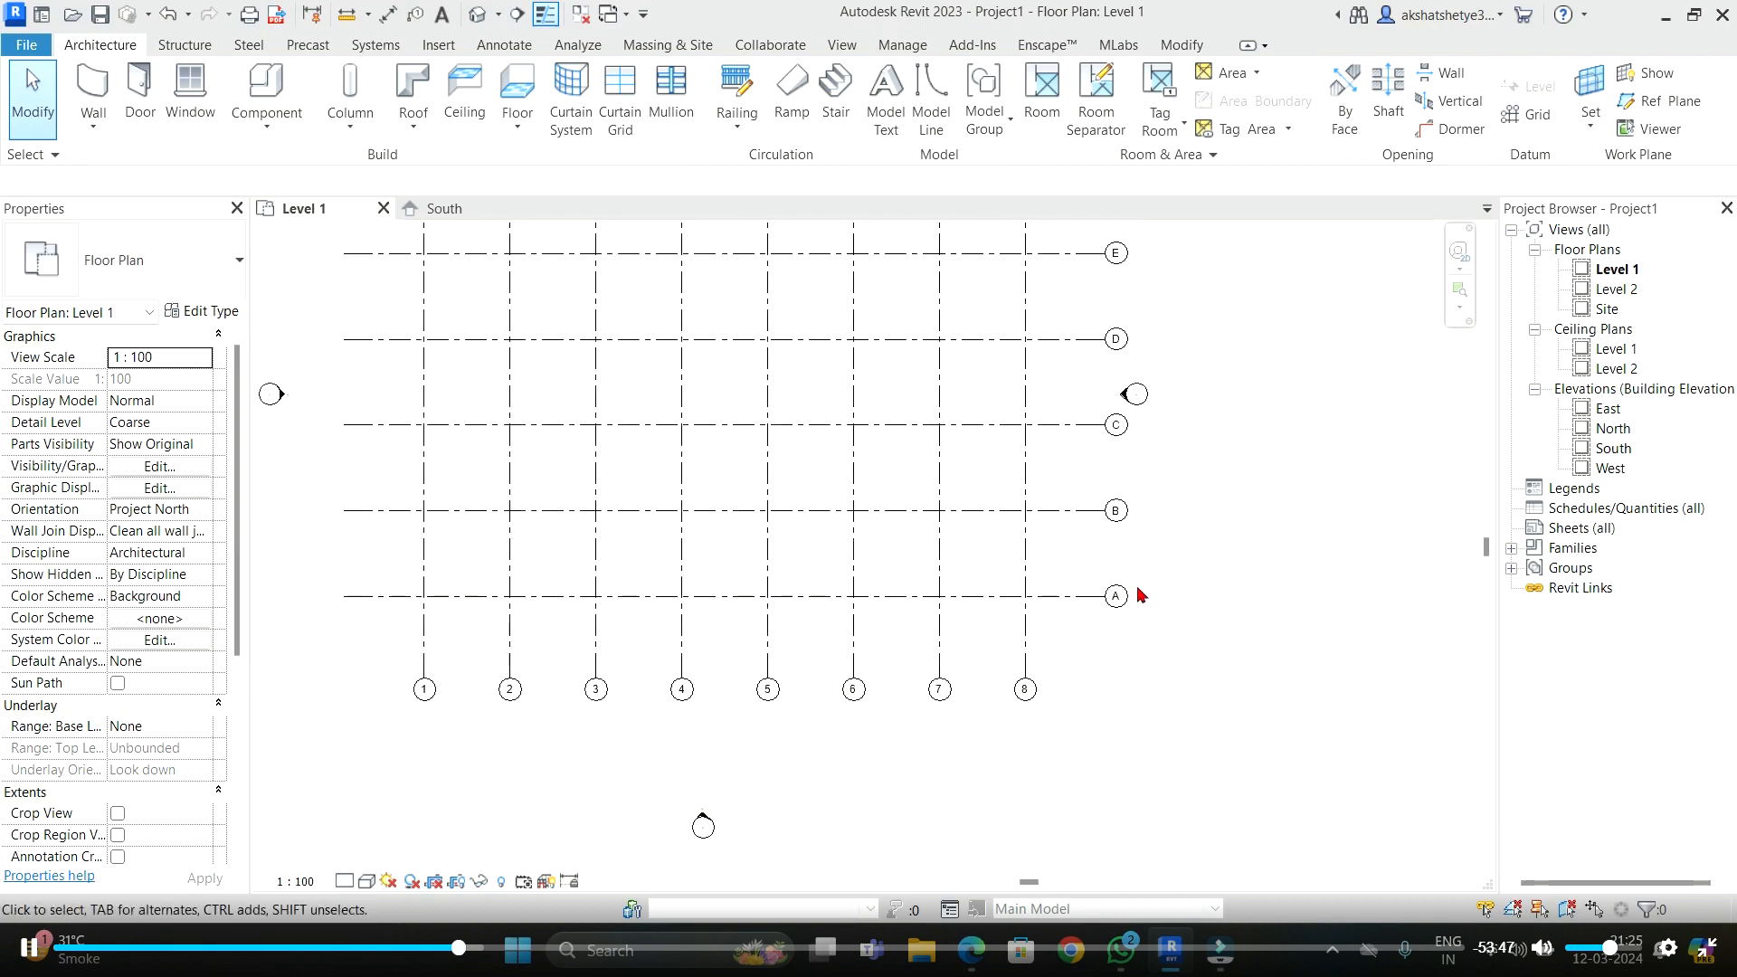
{"action": "scroll", "coordinate": [1141, 593], "scroll_direction": "up", "scroll_amount": 1}
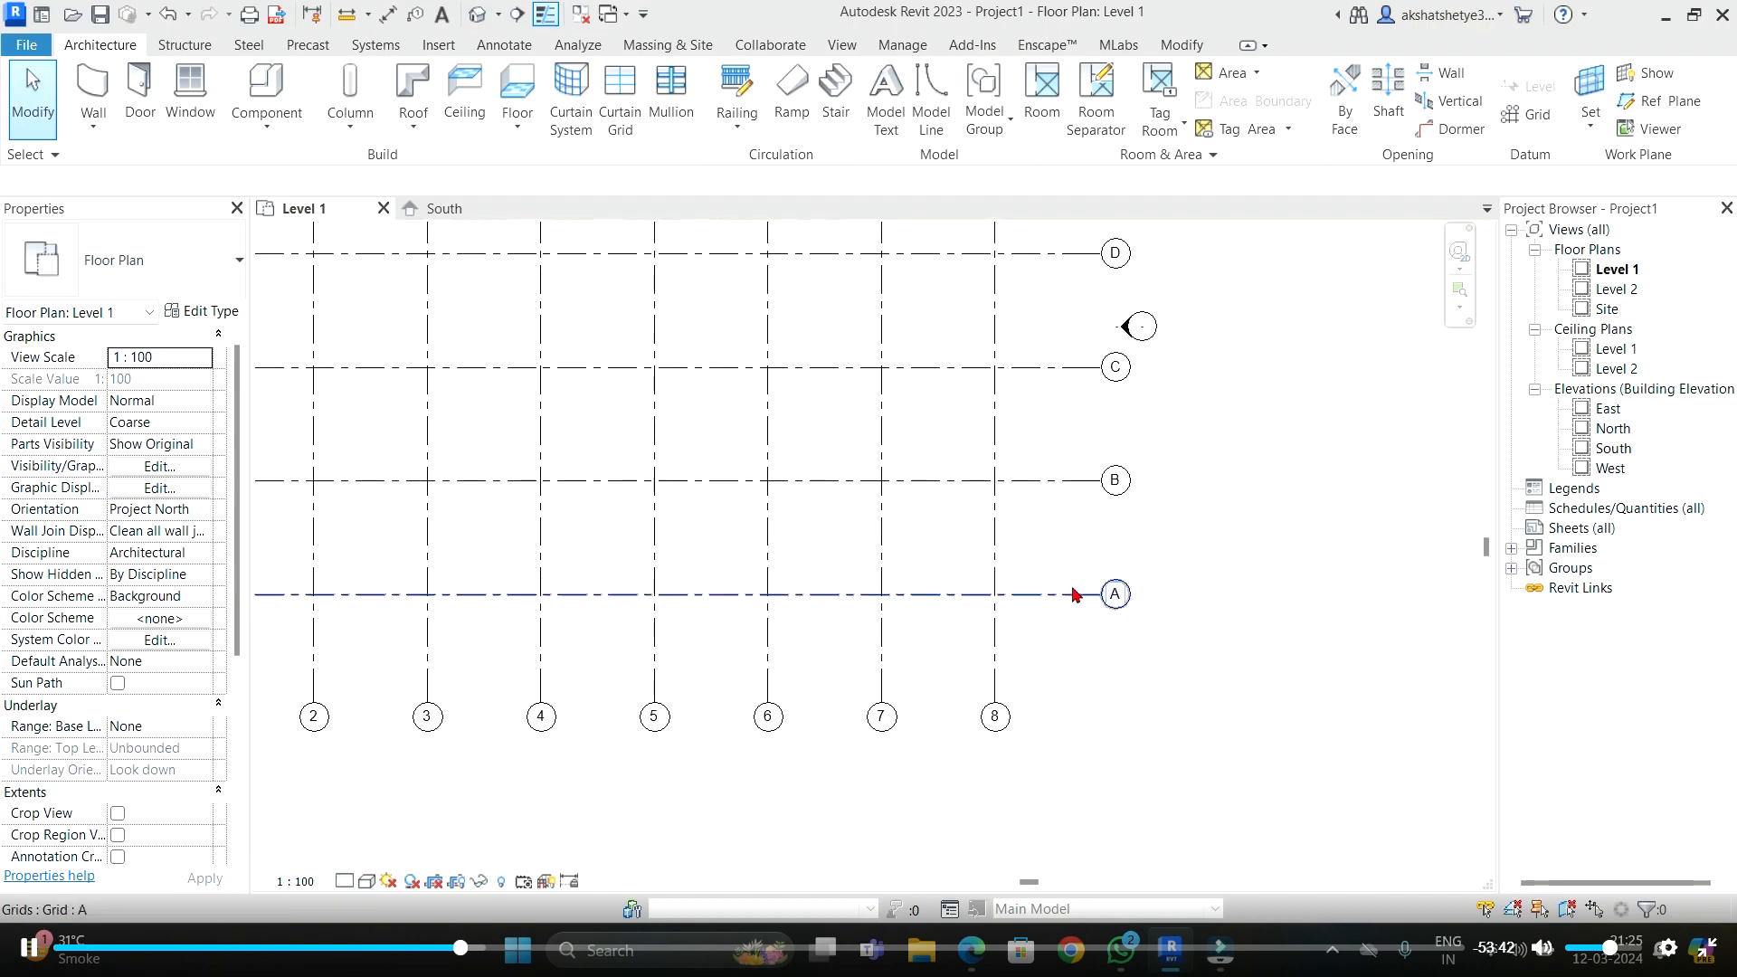
{"action": "left_click", "coordinate": [1142, 593]}
{"action": "scroll", "coordinate": [1054, 624], "scroll_direction": "up", "scroll_amount": 2}
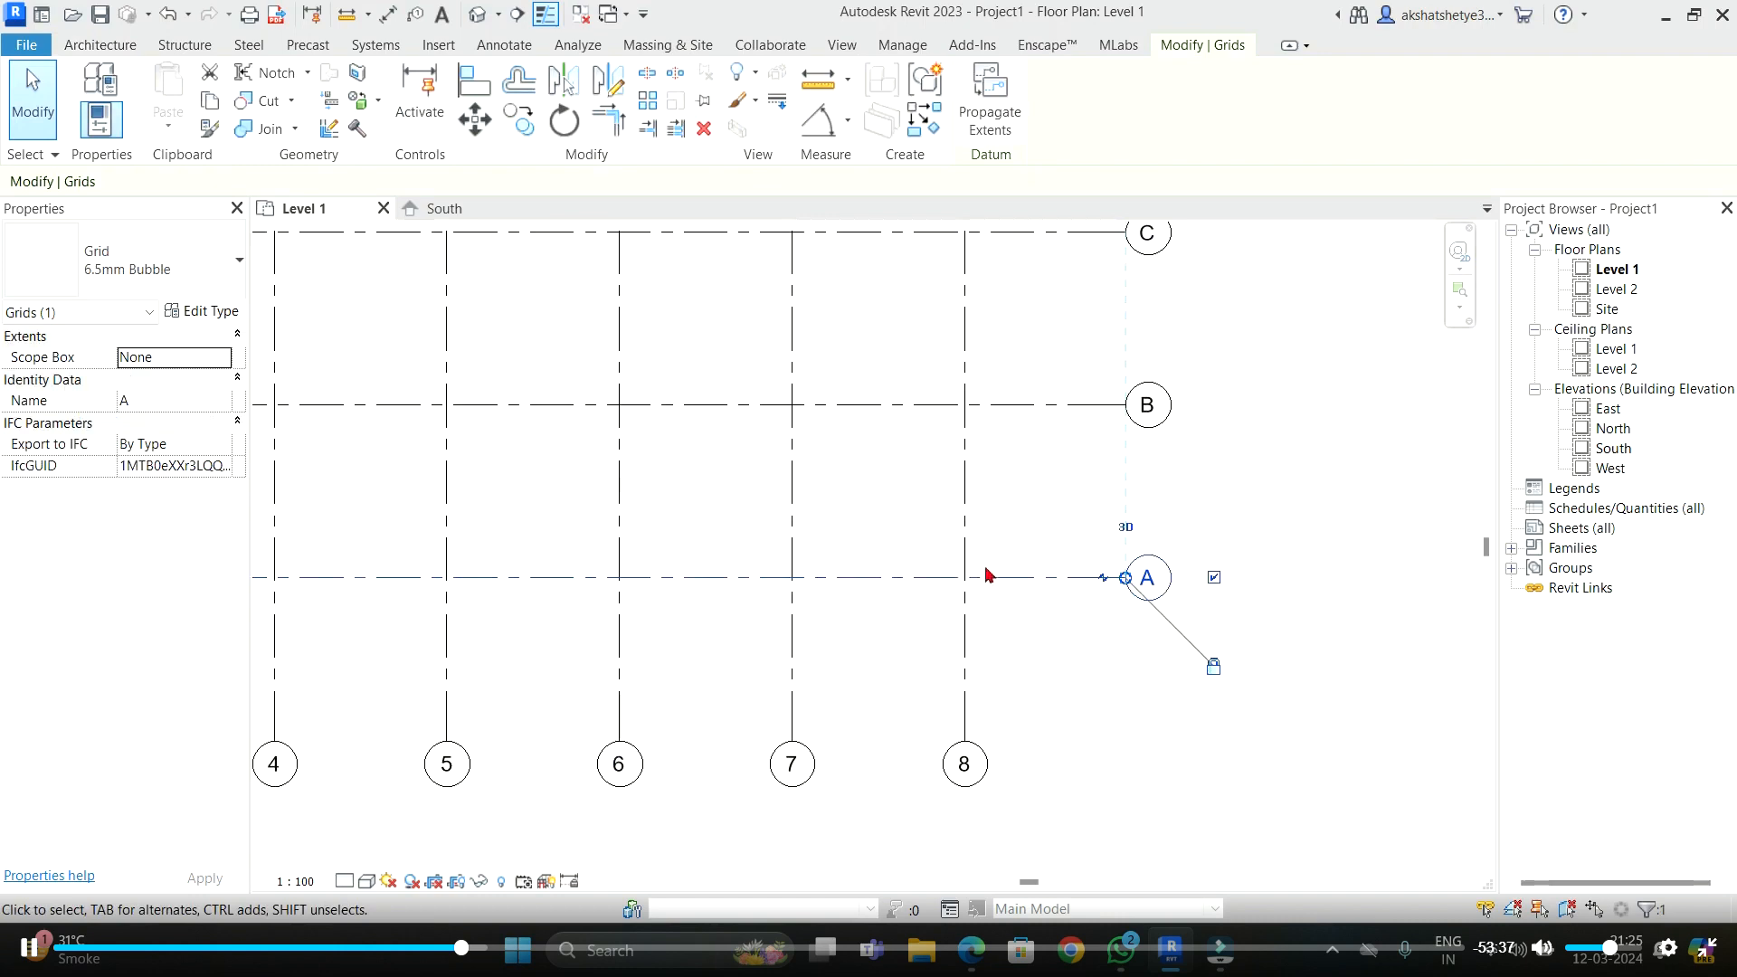
{"action": "scroll", "coordinate": [1151, 574], "scroll_direction": "up", "scroll_amount": 2}
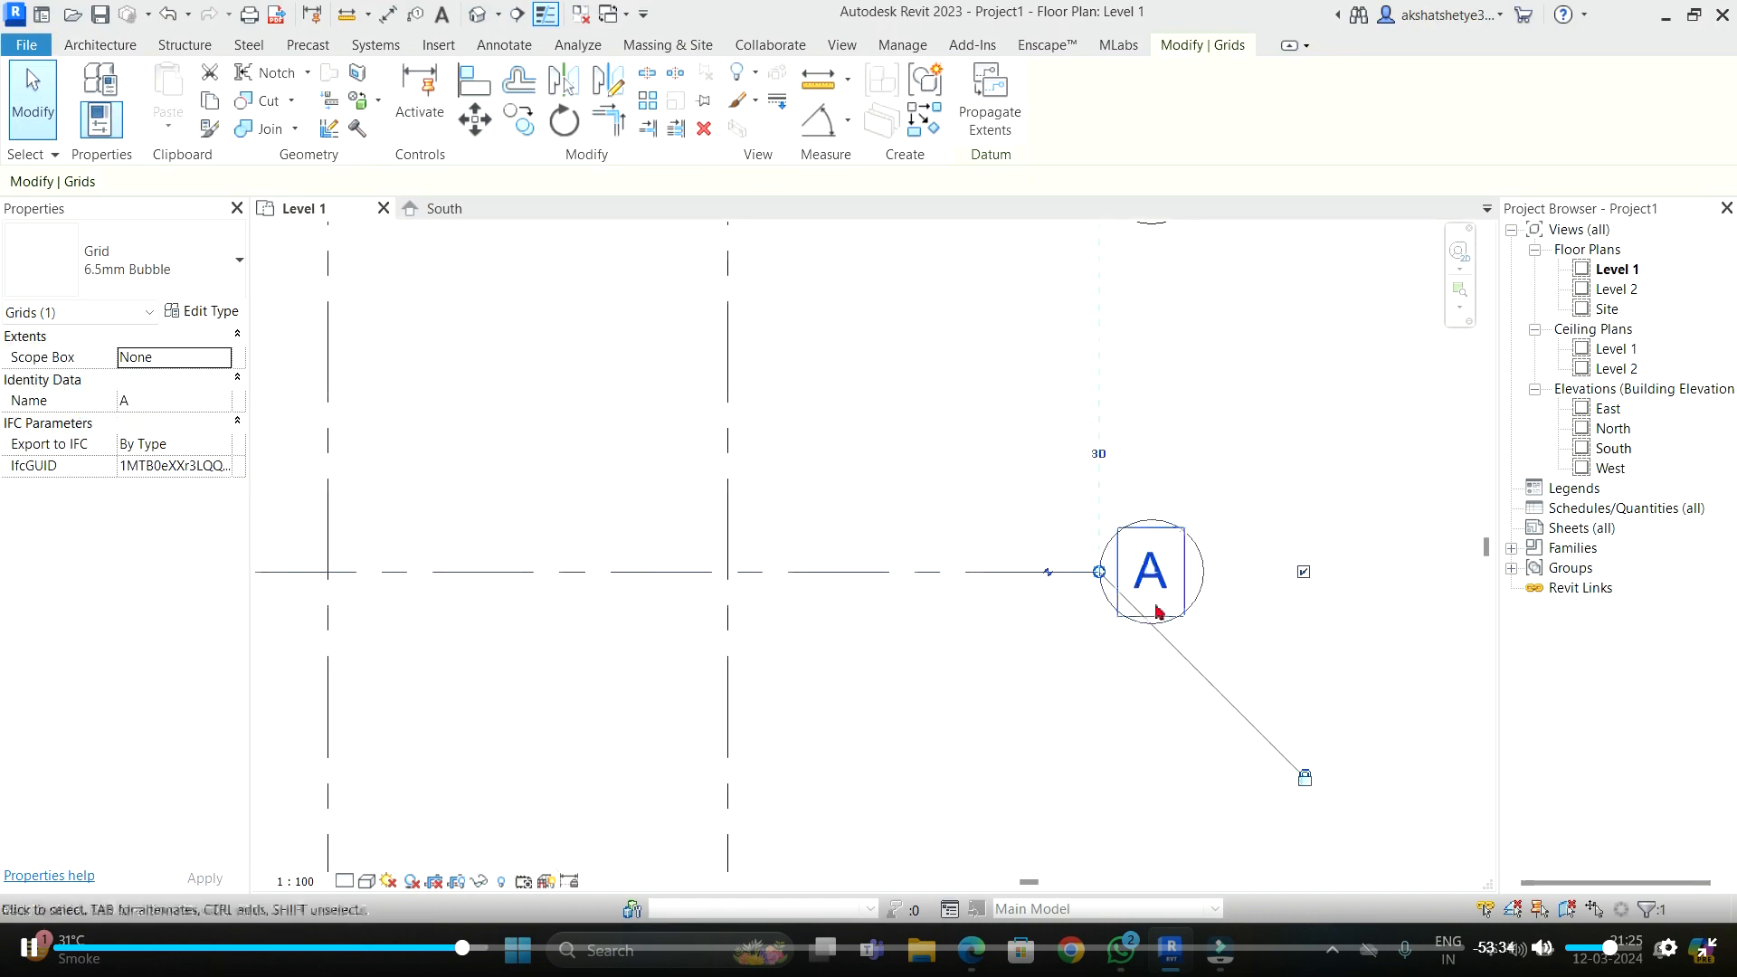
{"action": "left_click", "coordinate": [1150, 581]}
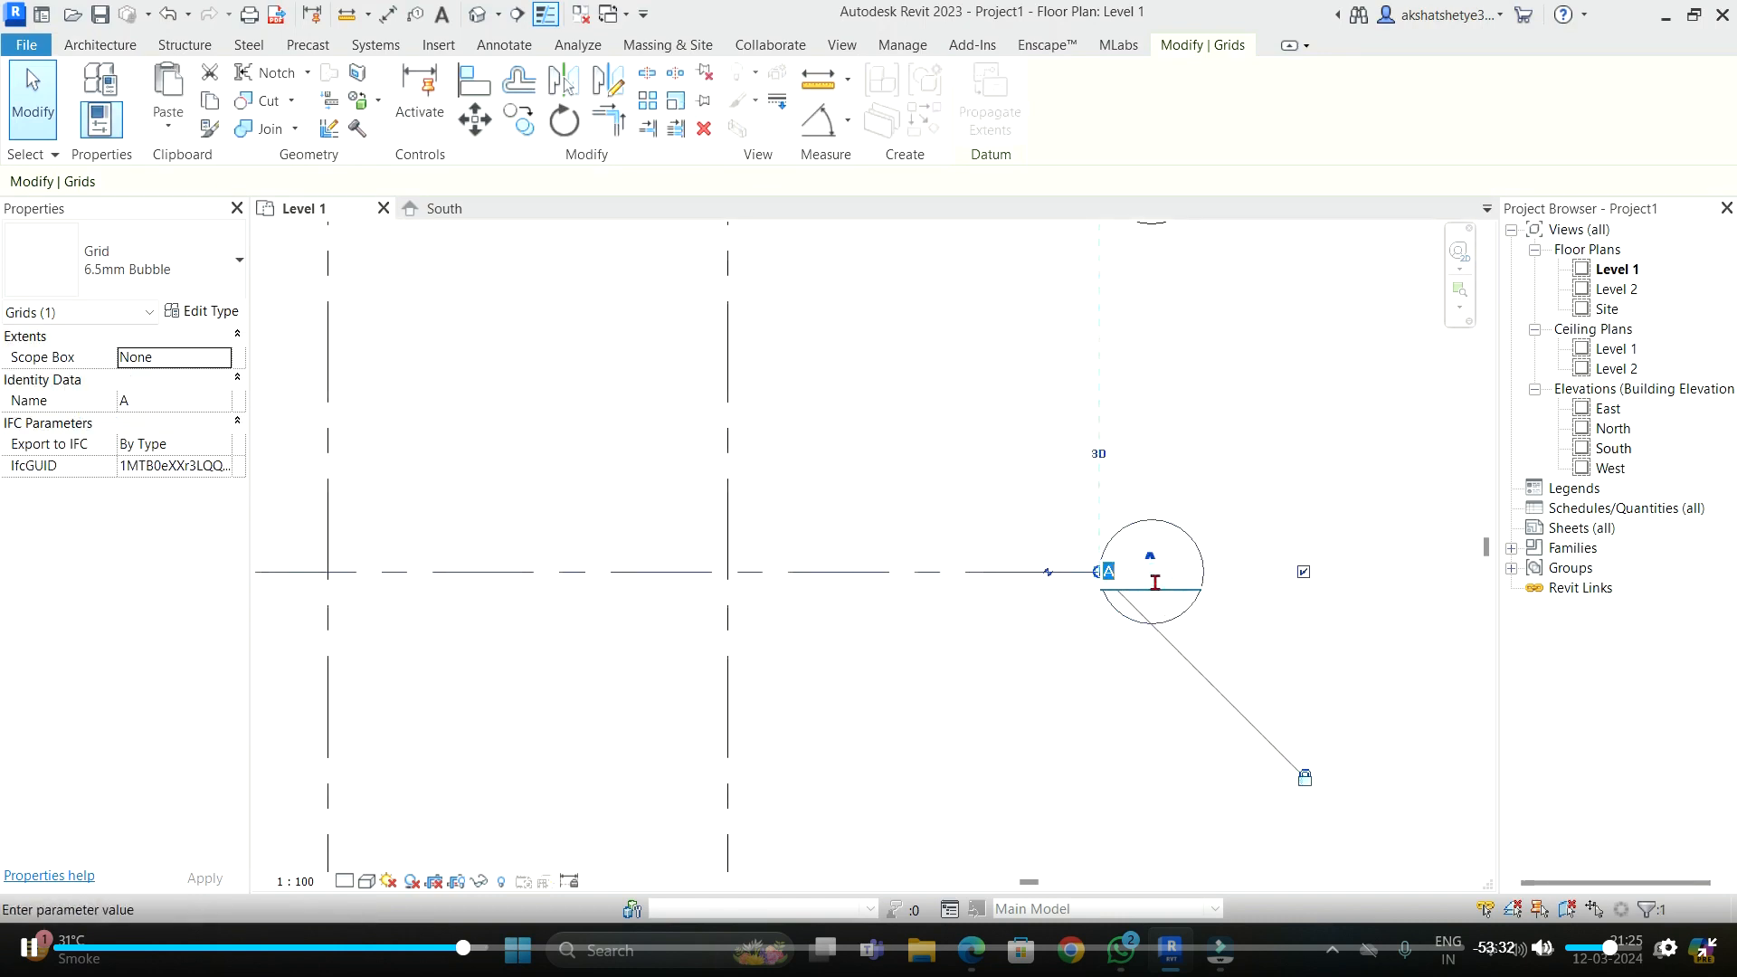
{"action": "key", "text": "Escape"}
{"action": "left_click", "coordinate": [1154, 584]}
{"action": "key", "text": "Escape"}
{"action": "scroll", "coordinate": [1263, 434], "scroll_direction": "down", "scroll_amount": 1}
{"action": "key", "text": "Escape"}
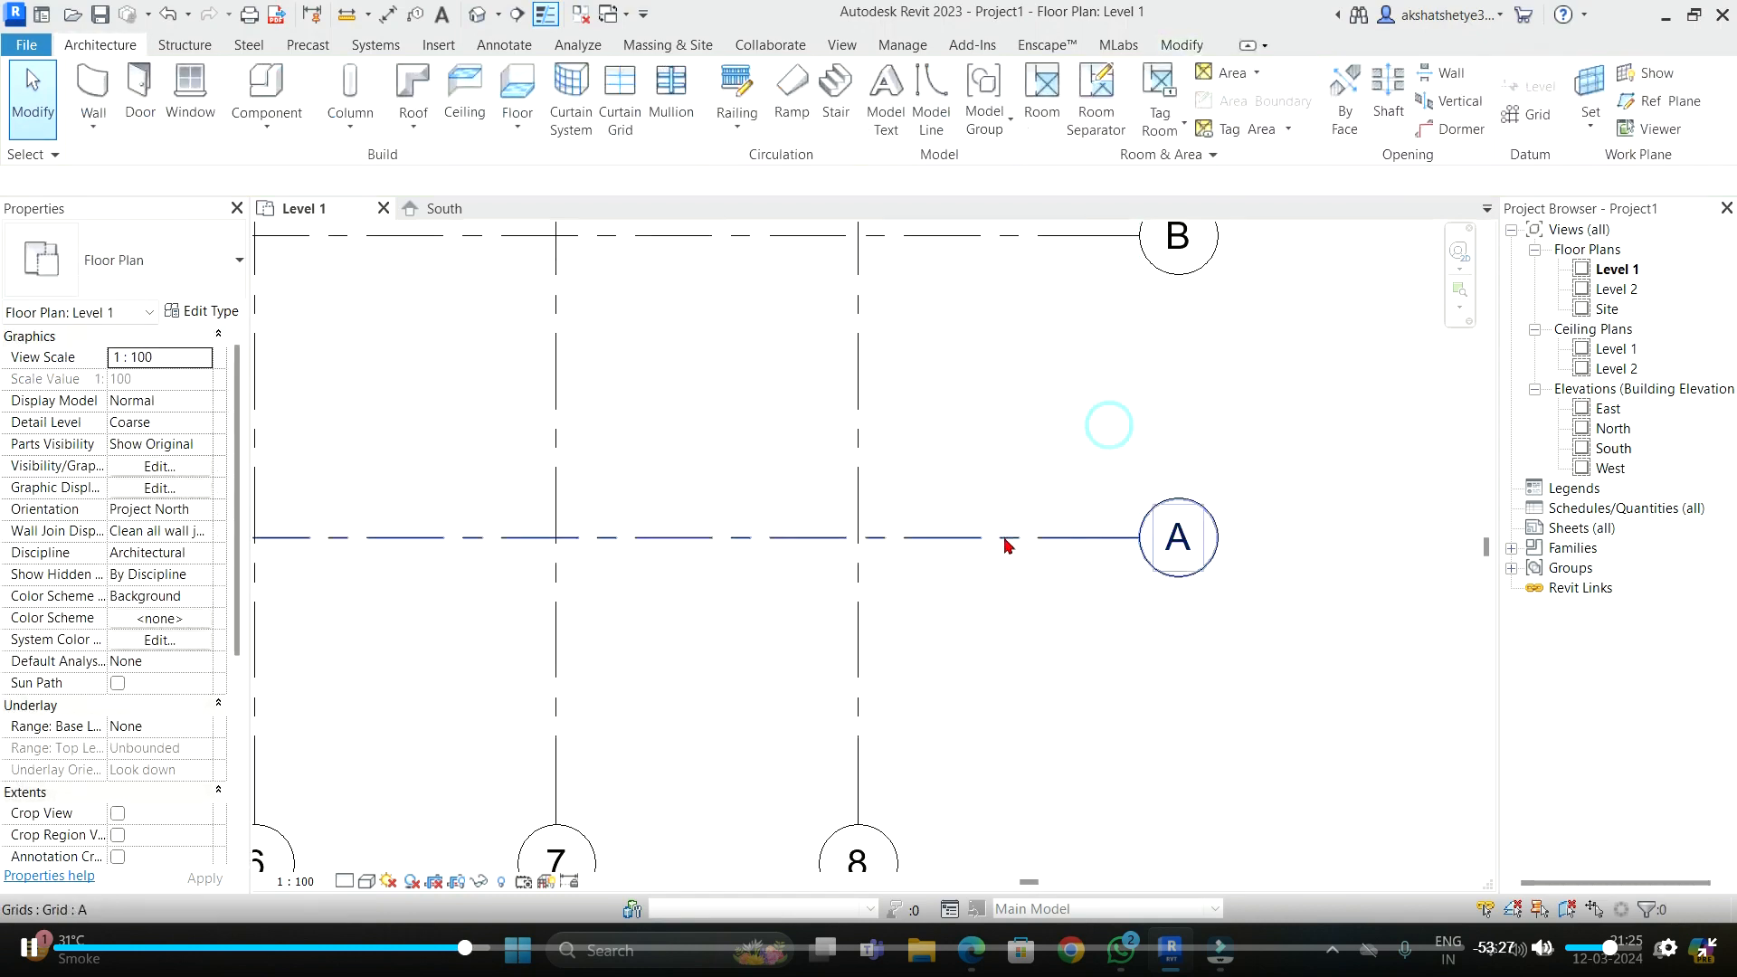
- Select horizontal grids A, C, D and B to examine the Name property of each, and clear the selection
{"action": "left_click", "coordinate": [1006, 539]}
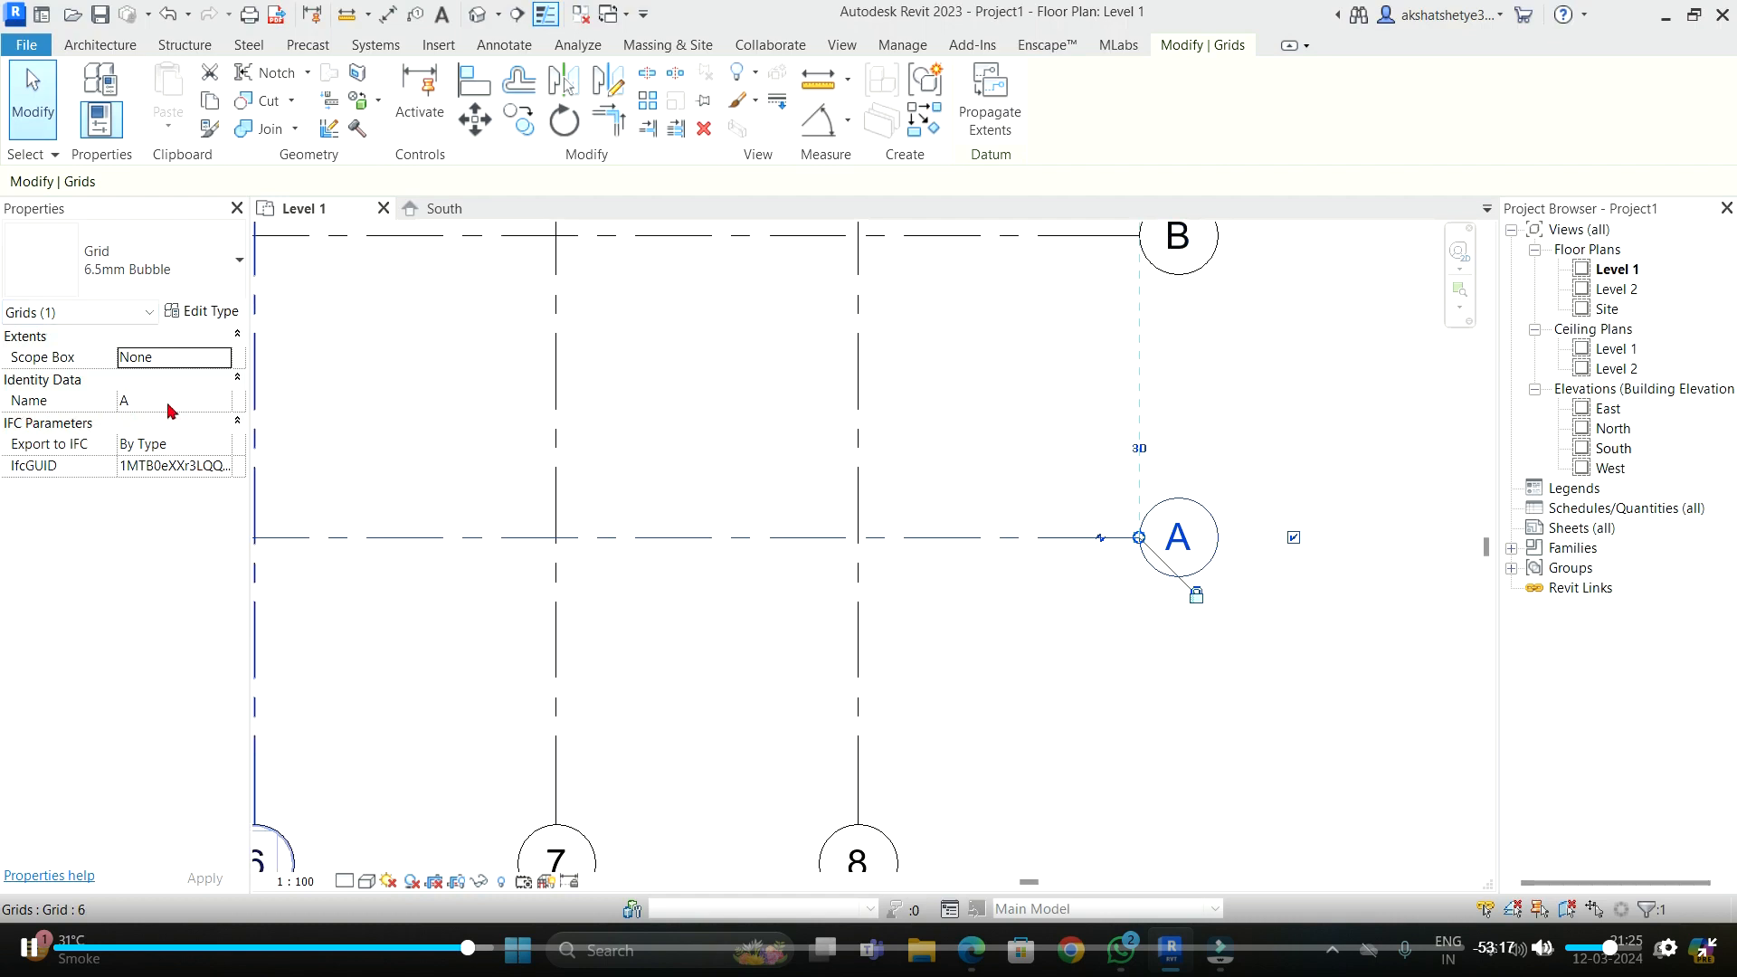
{"action": "left_click", "coordinate": [901, 436]}
{"action": "left_click", "coordinate": [941, 232]}
{"action": "scroll", "coordinate": [1036, 670], "scroll_direction": "down", "scroll_amount": 5}
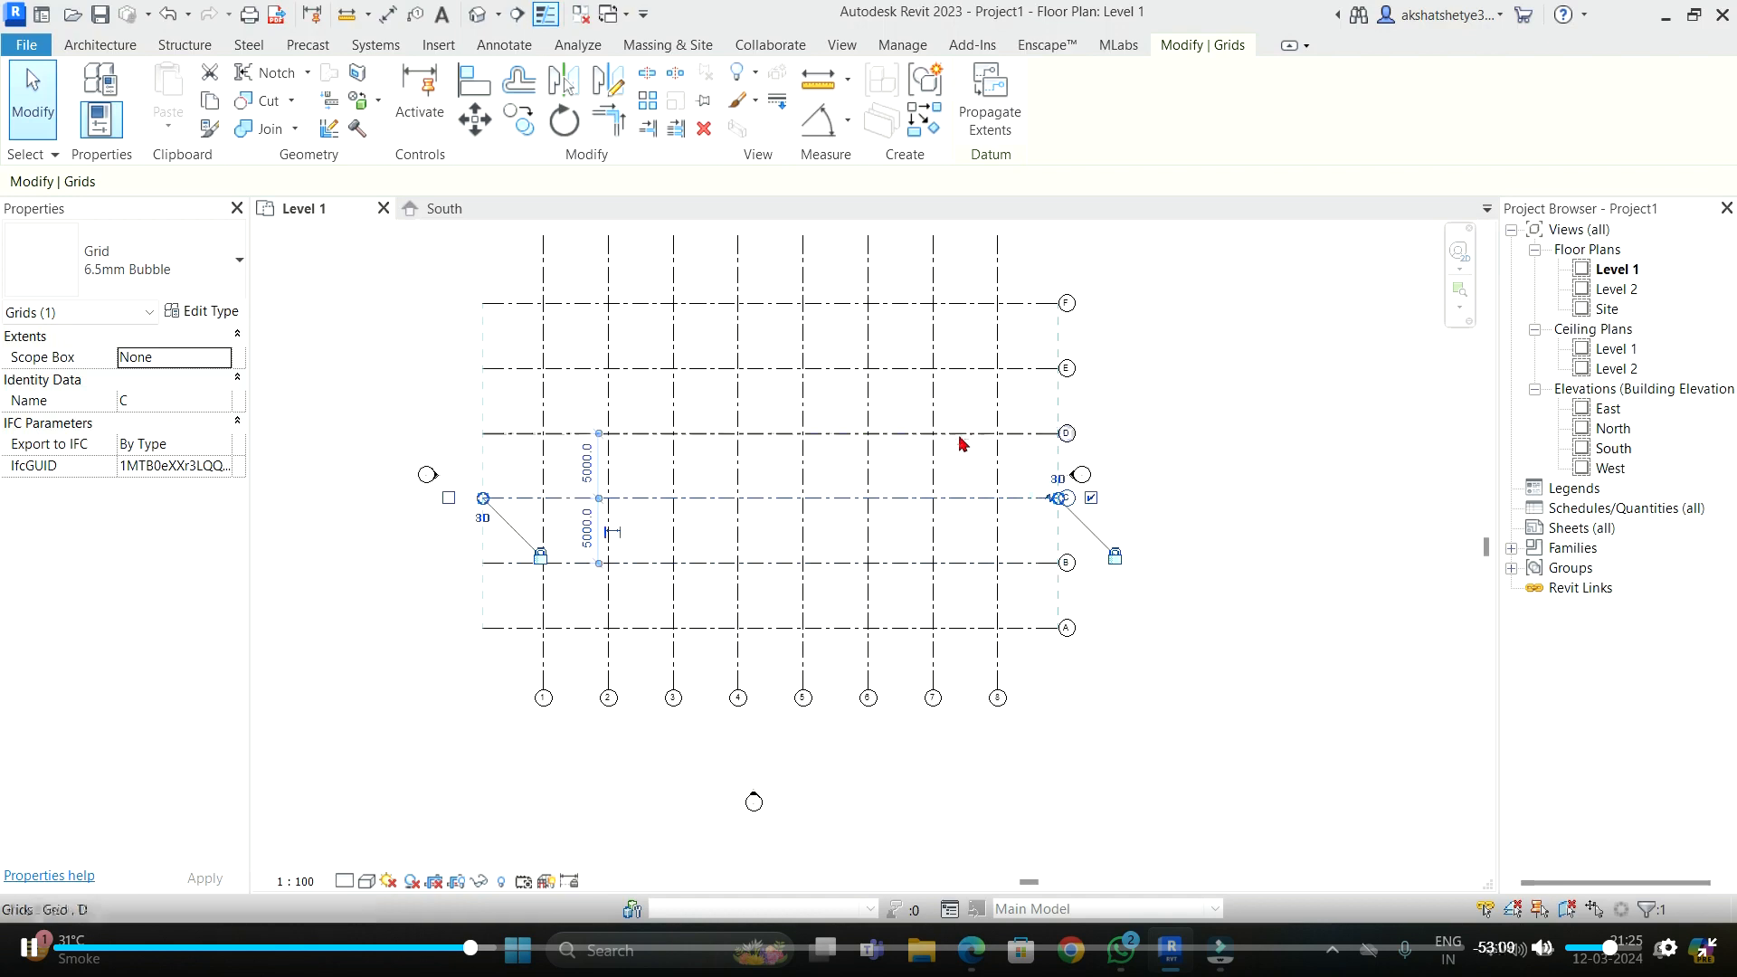
{"action": "left_click", "coordinate": [959, 433]}
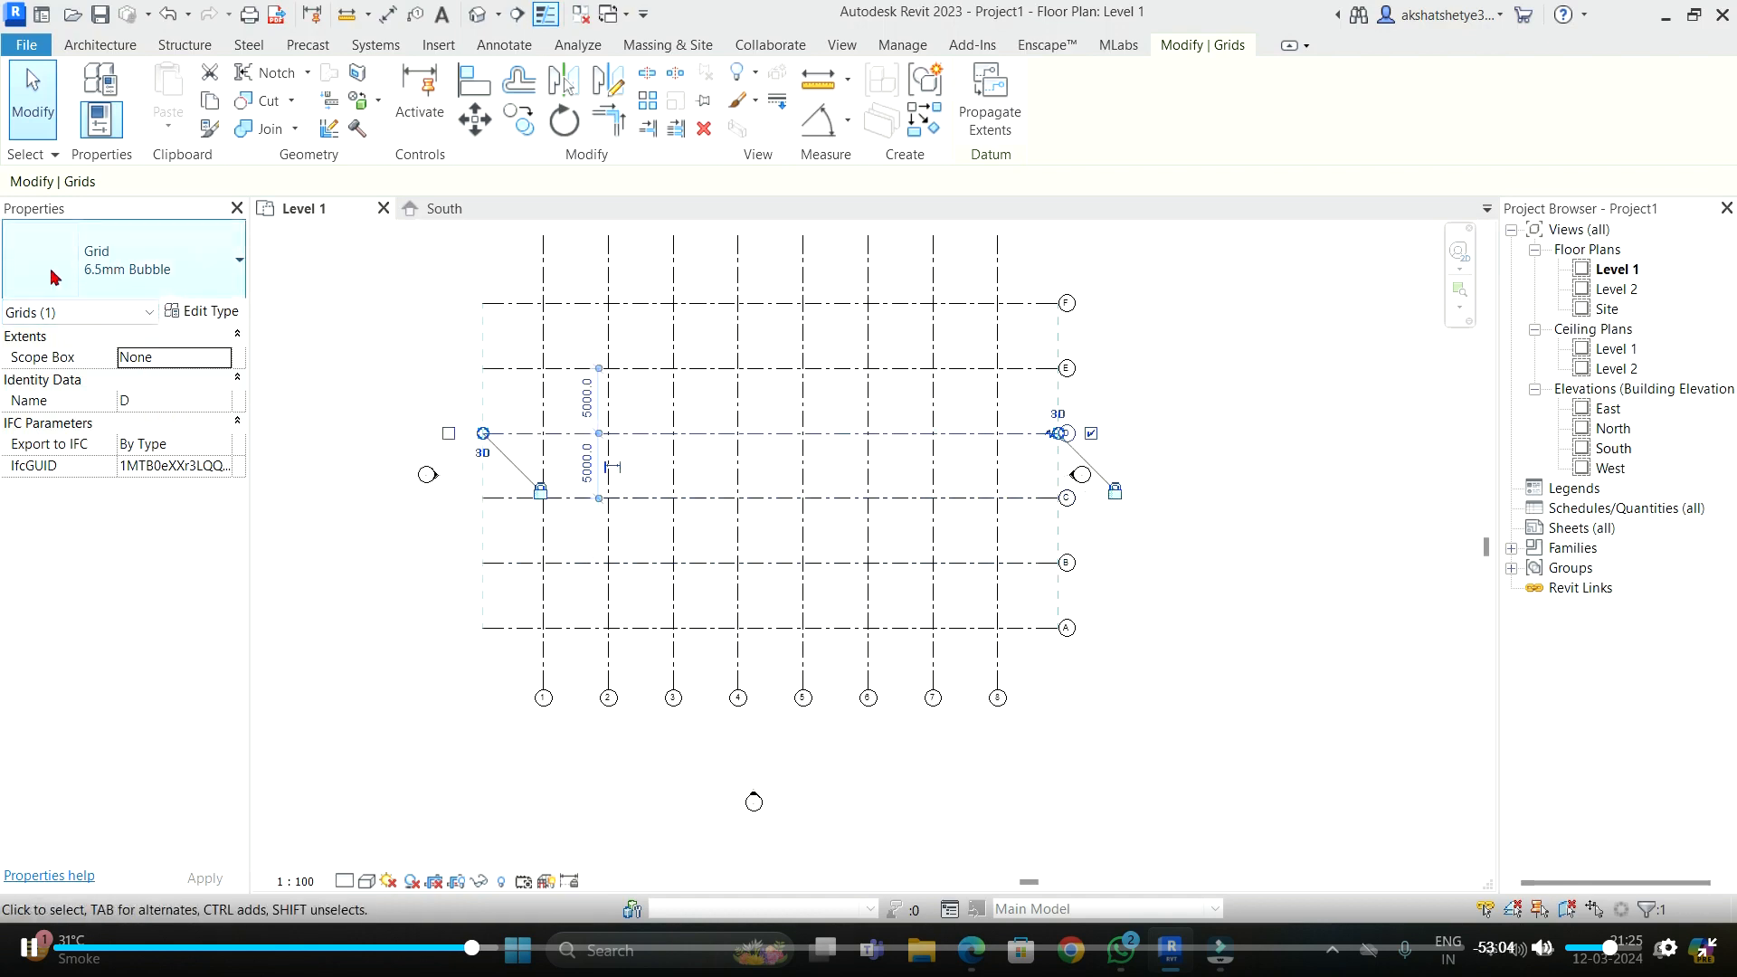
{"action": "left_click", "coordinate": [968, 562]}
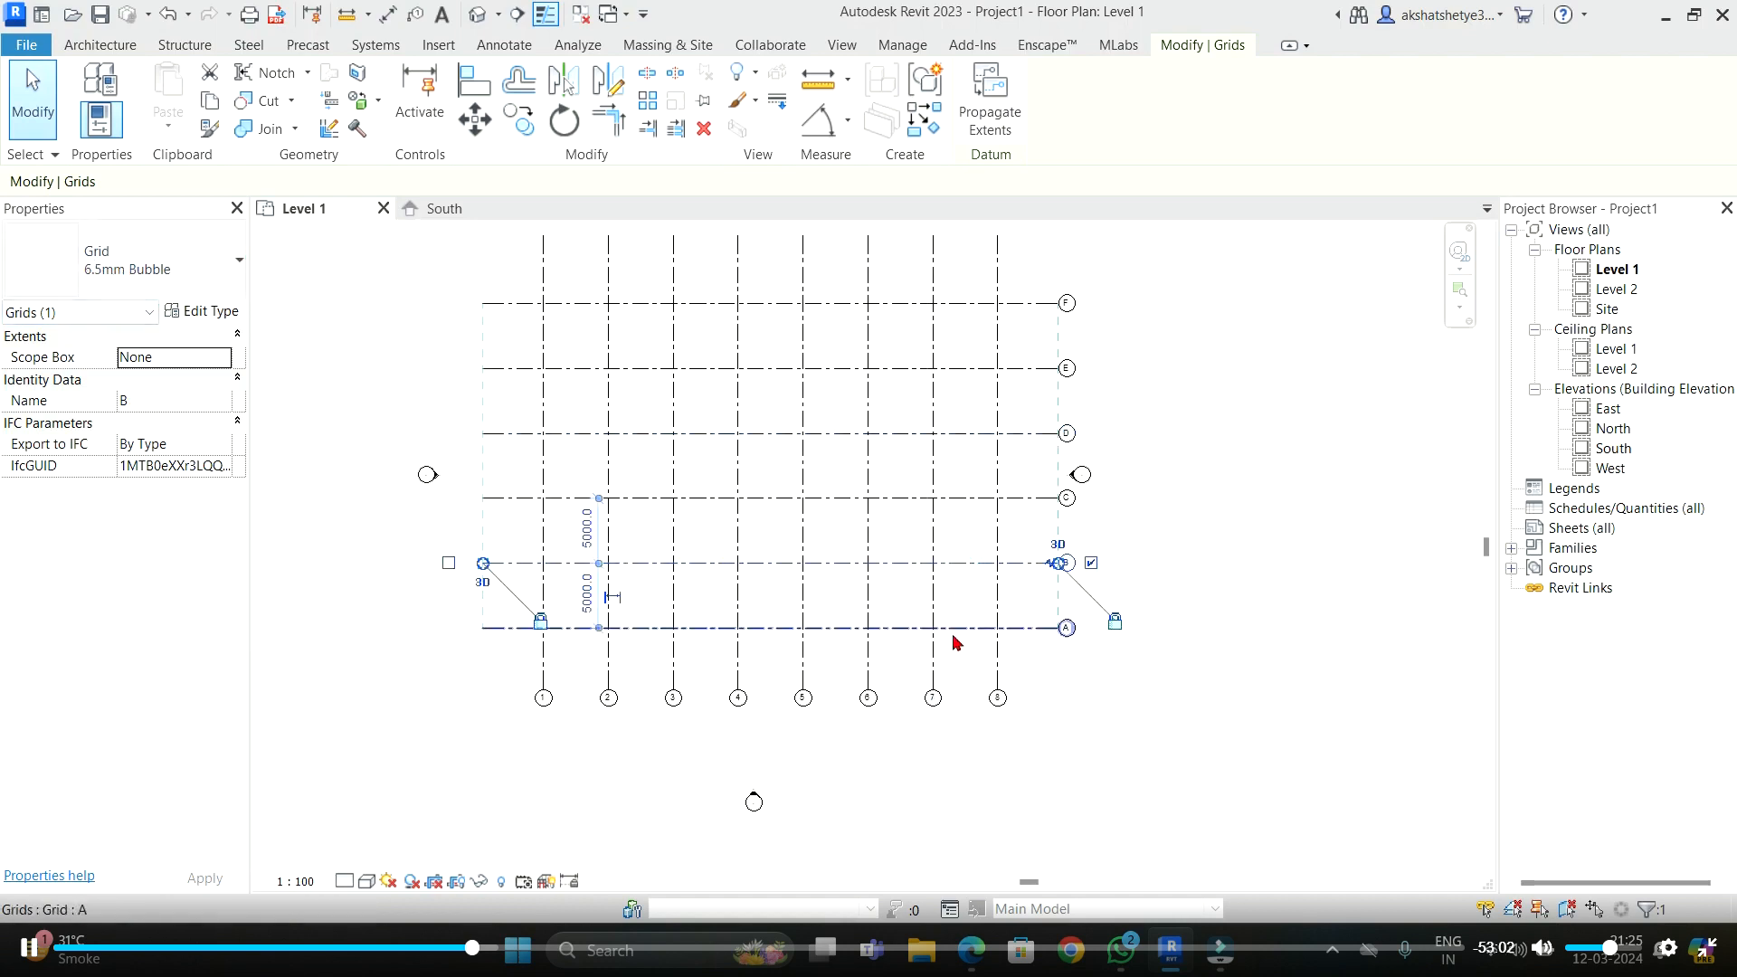
{"action": "left_click", "coordinate": [961, 432]}
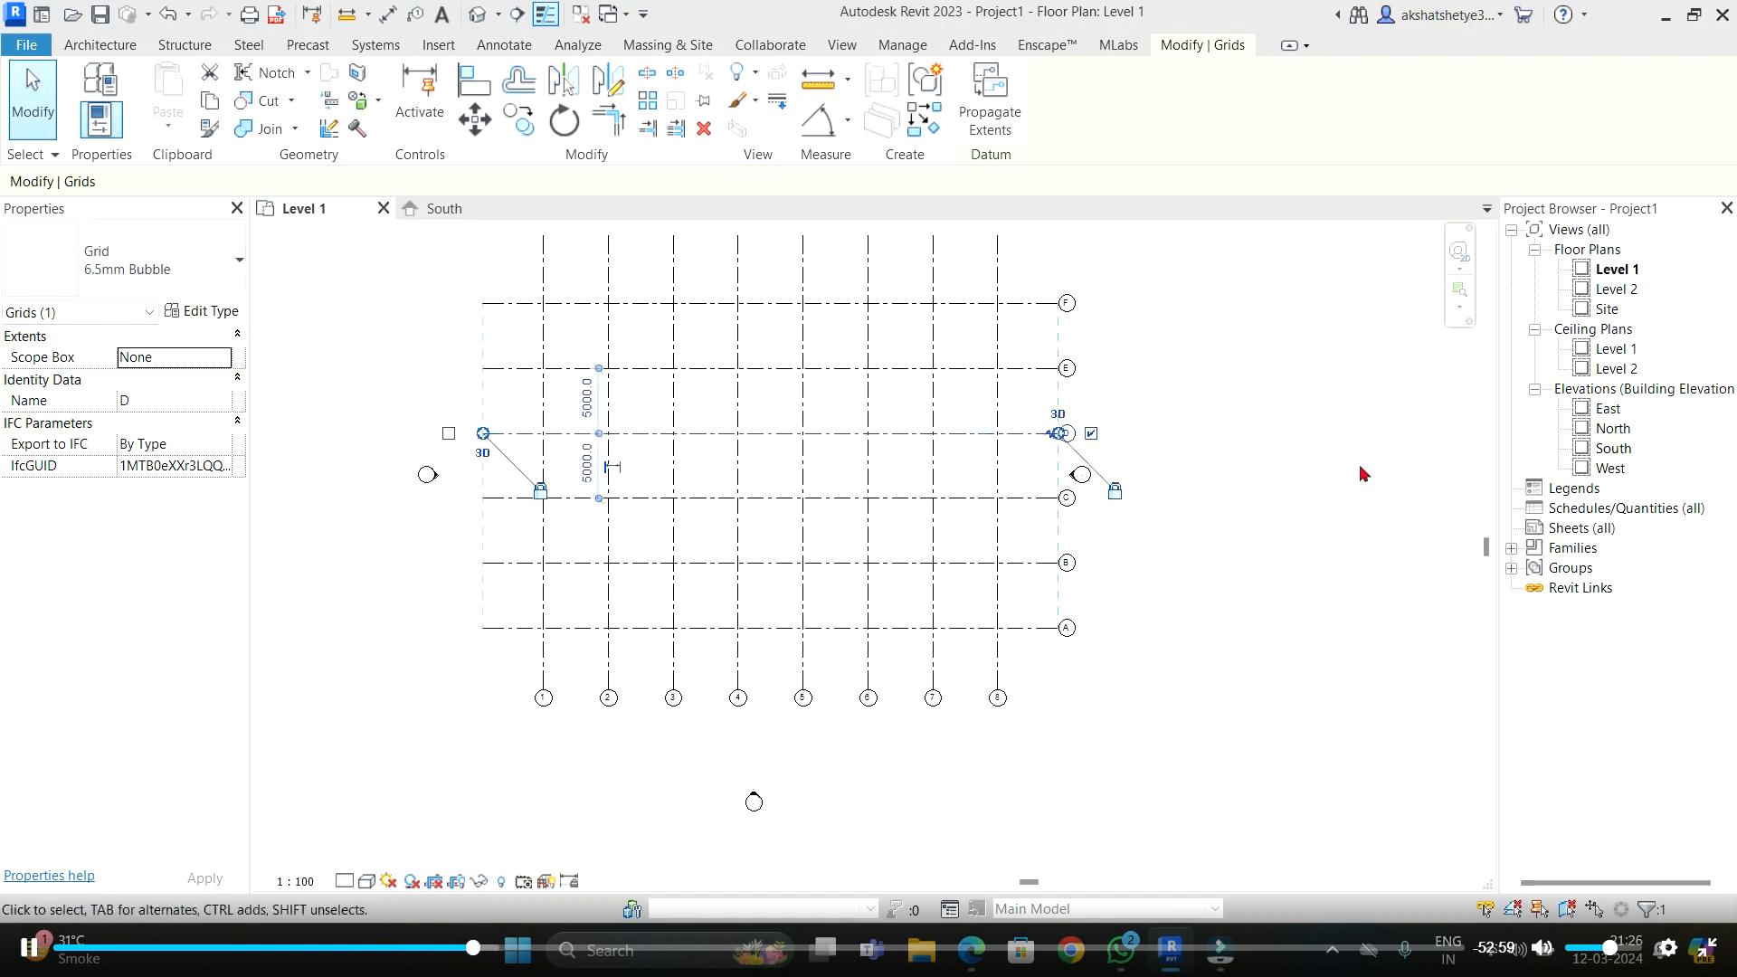
{"action": "left_click", "coordinate": [1249, 431]}
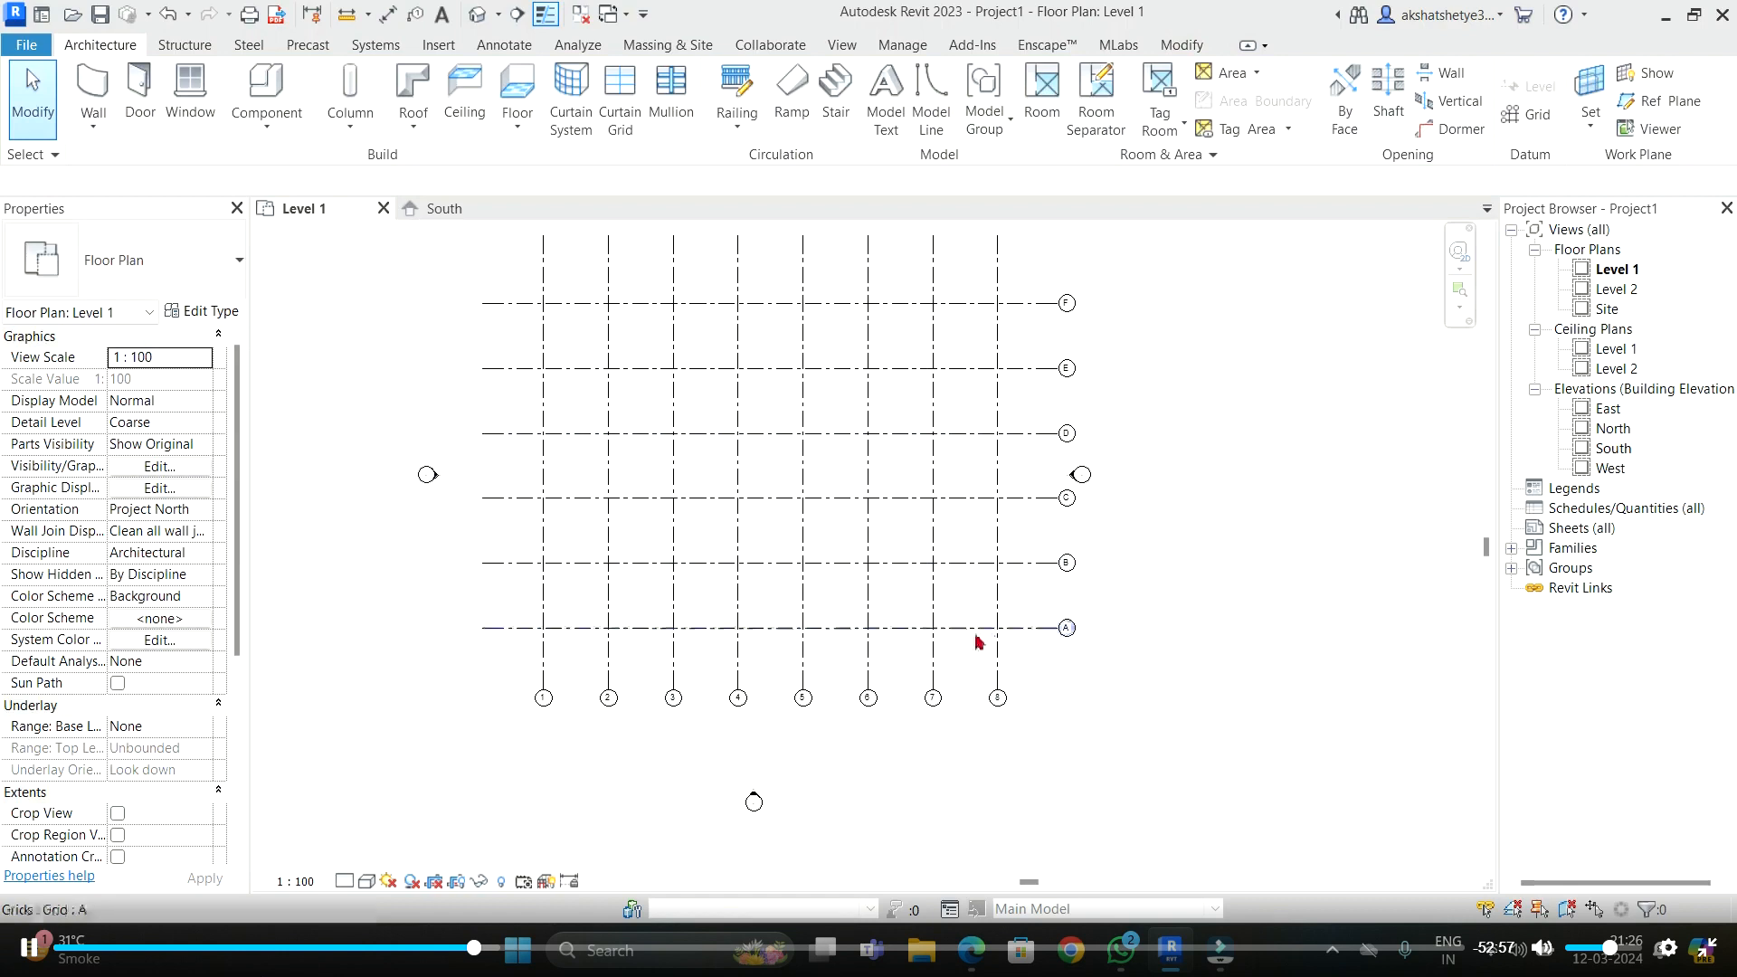
{"action": "left_click", "coordinate": [1252, 599]}
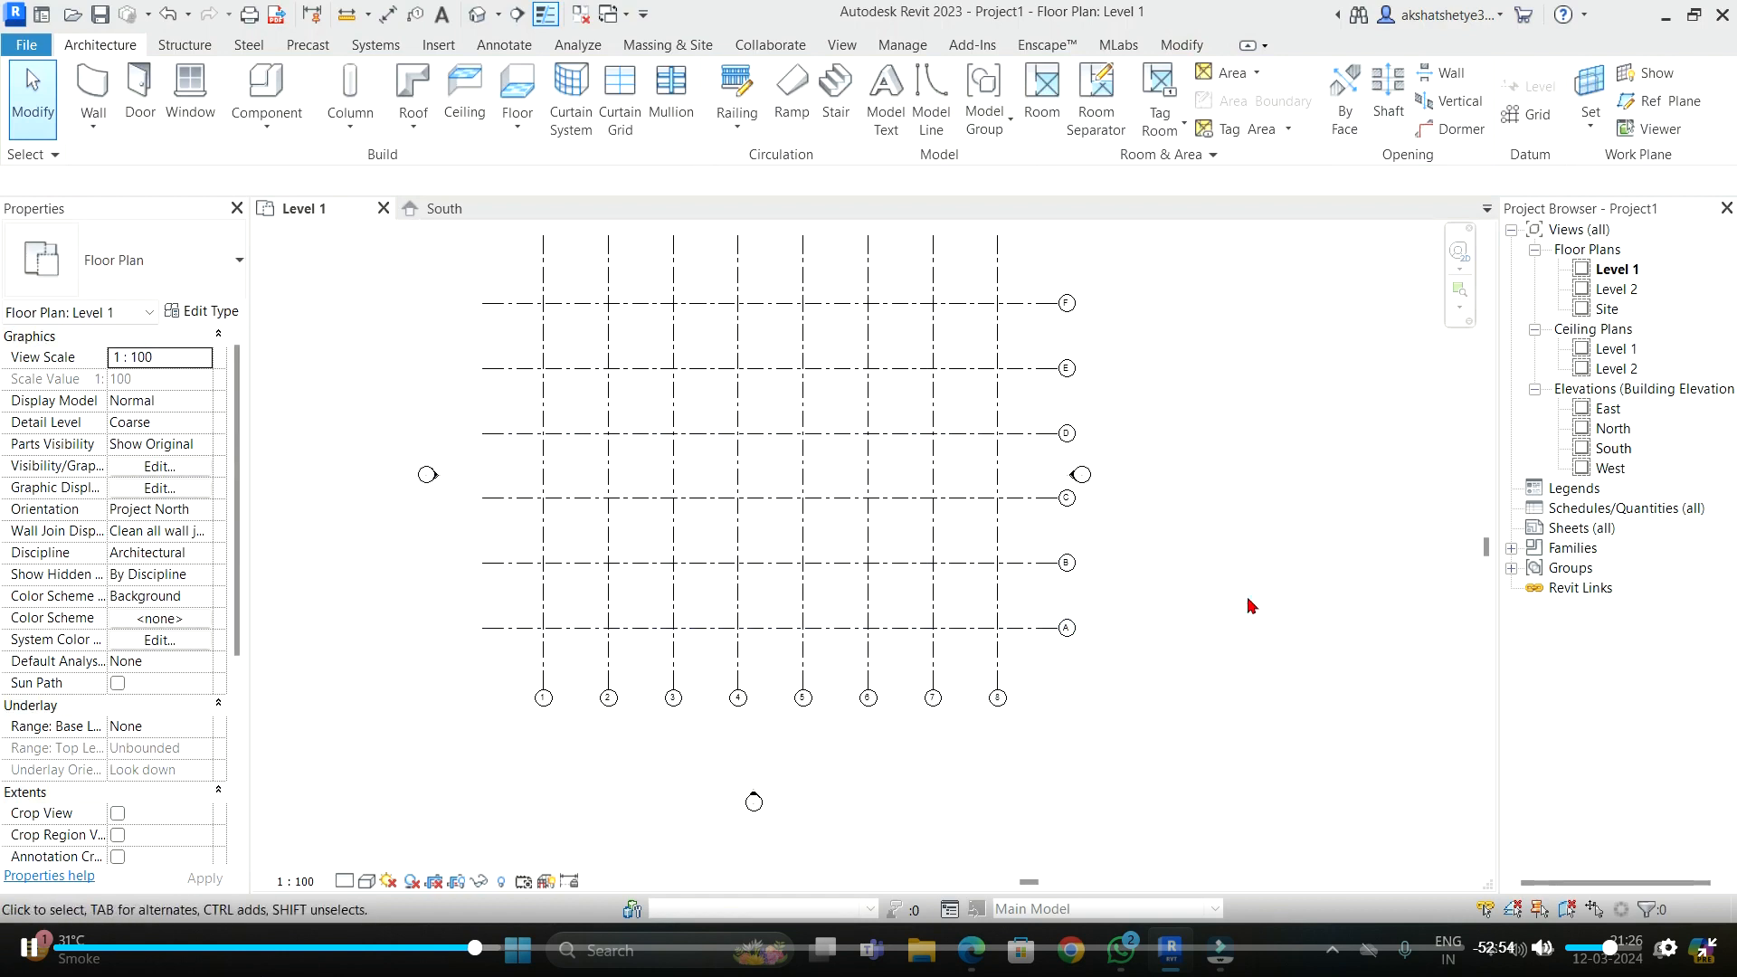
{"action": "left_click", "coordinate": [1028, 635]}
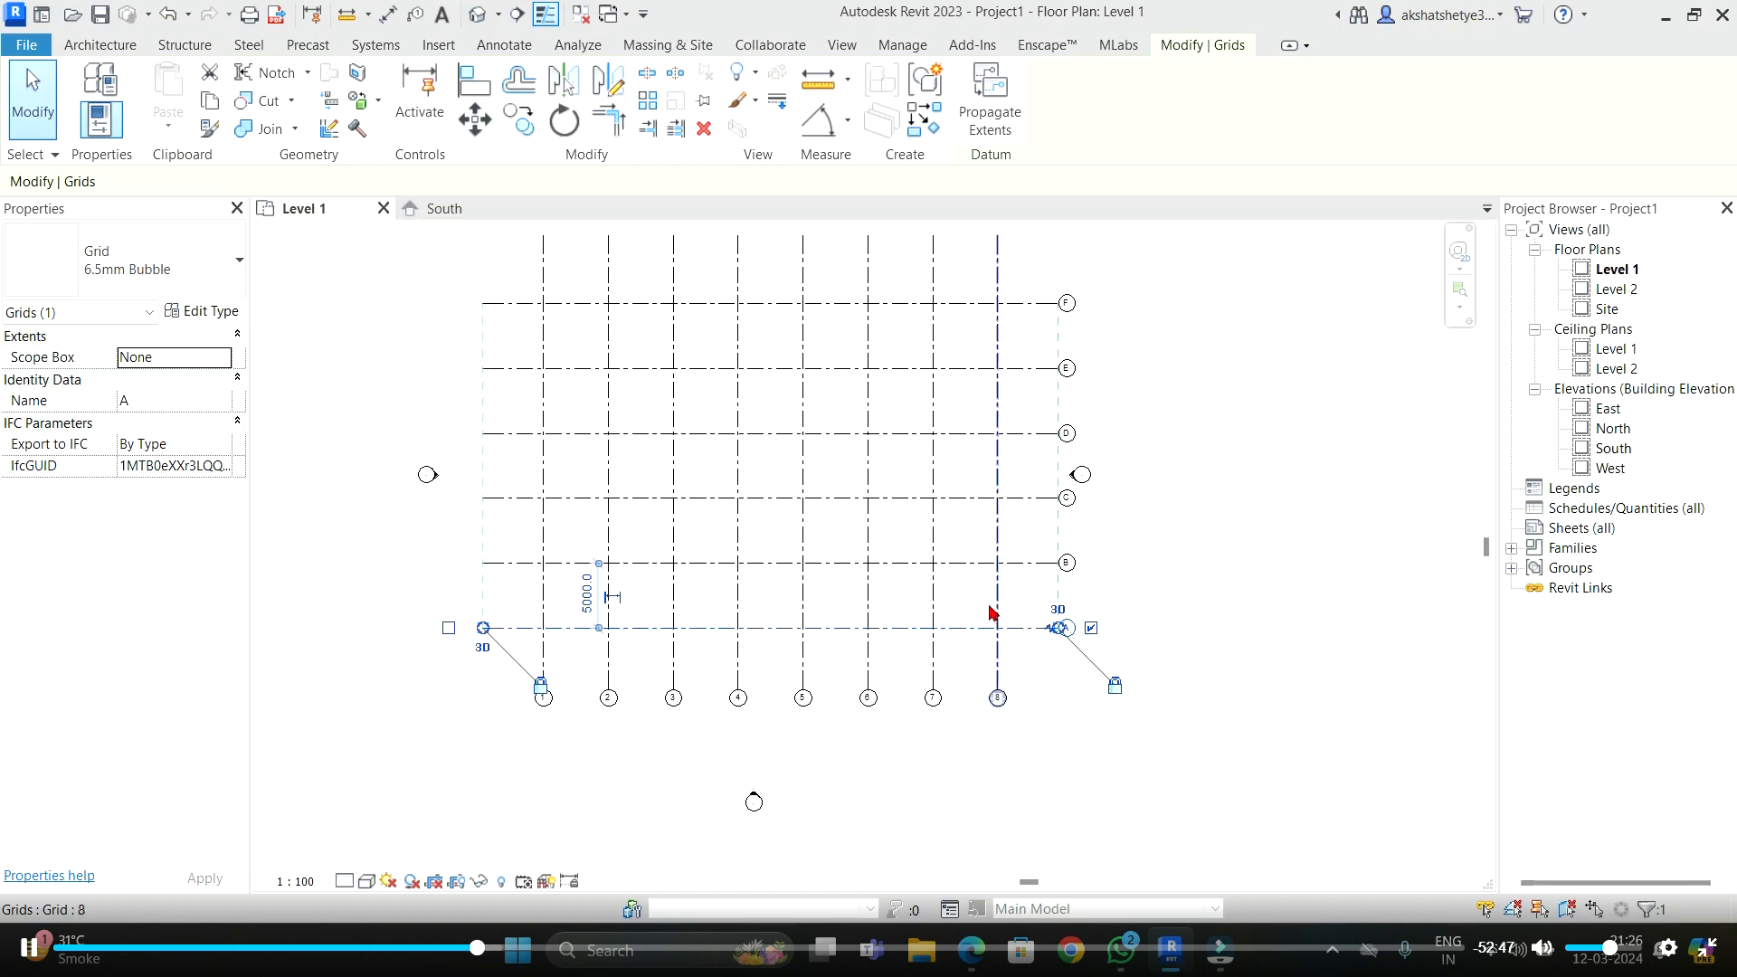
{"action": "left_click", "coordinate": [1389, 559]}
- Create a horizontal grid above grid F with Pick Lines at an offset of 1000
{"action": "scroll", "coordinate": [1398, 553], "scroll_direction": "down", "scroll_amount": 2}
{"action": "left_click", "coordinate": [1528, 116]}
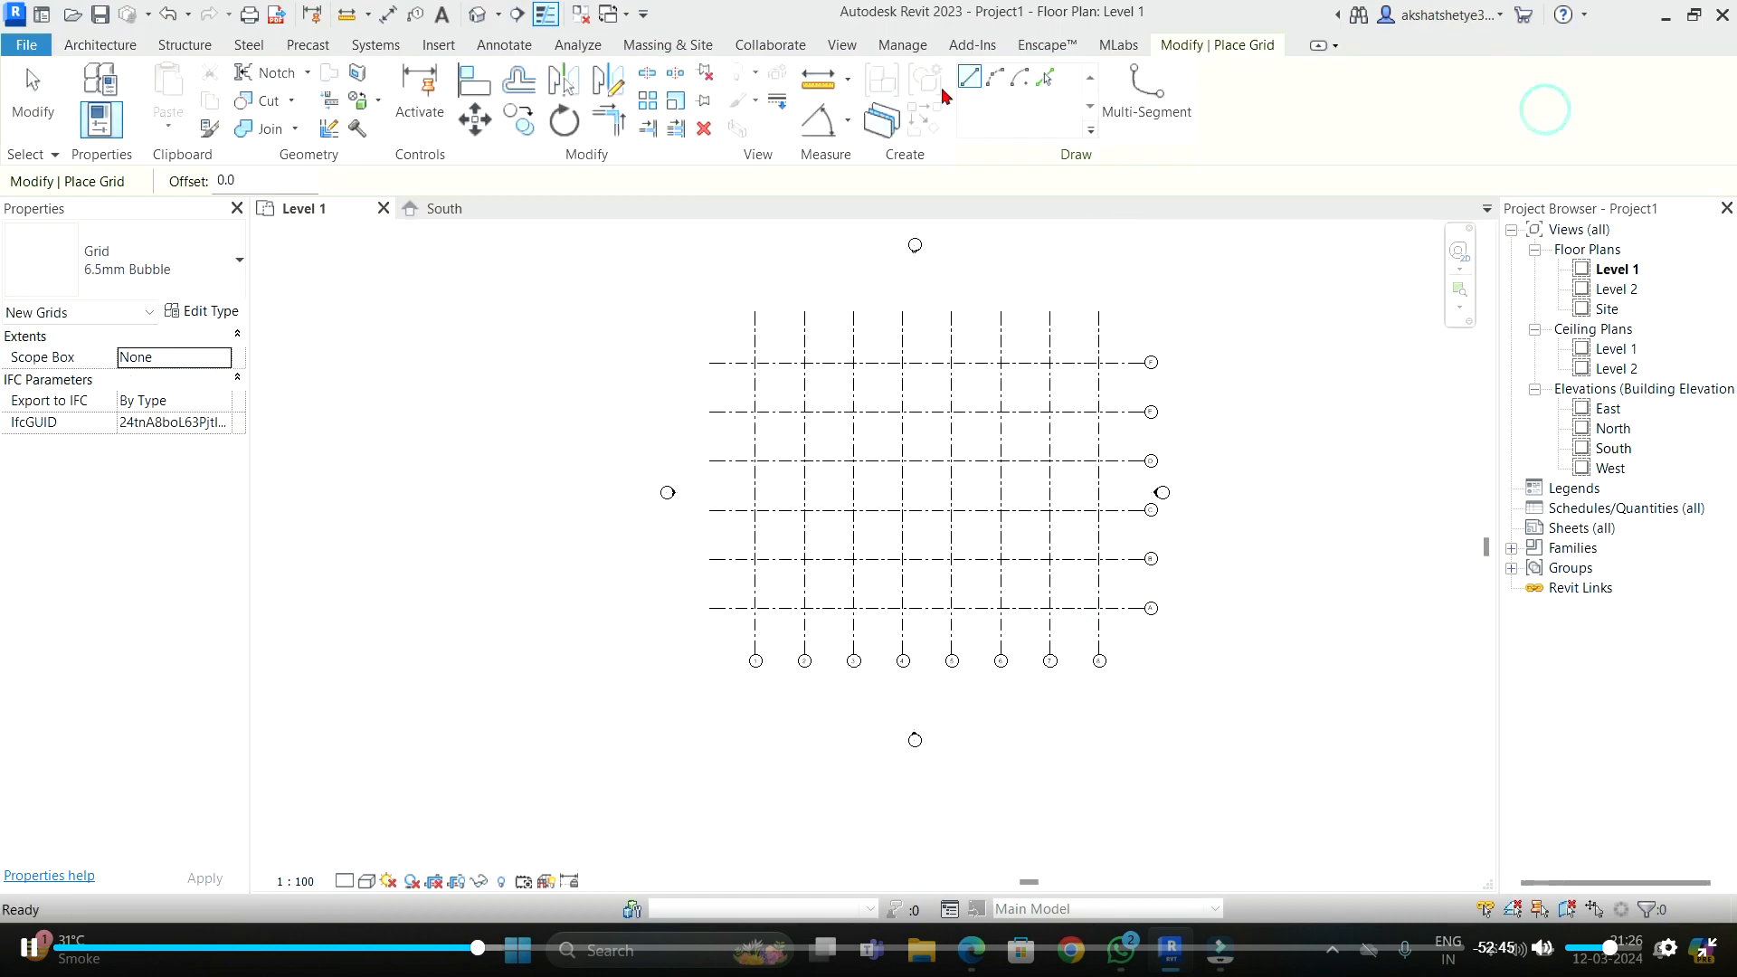
{"action": "double_click", "coordinate": [232, 186]}
{"action": "type", "text": "1000"}
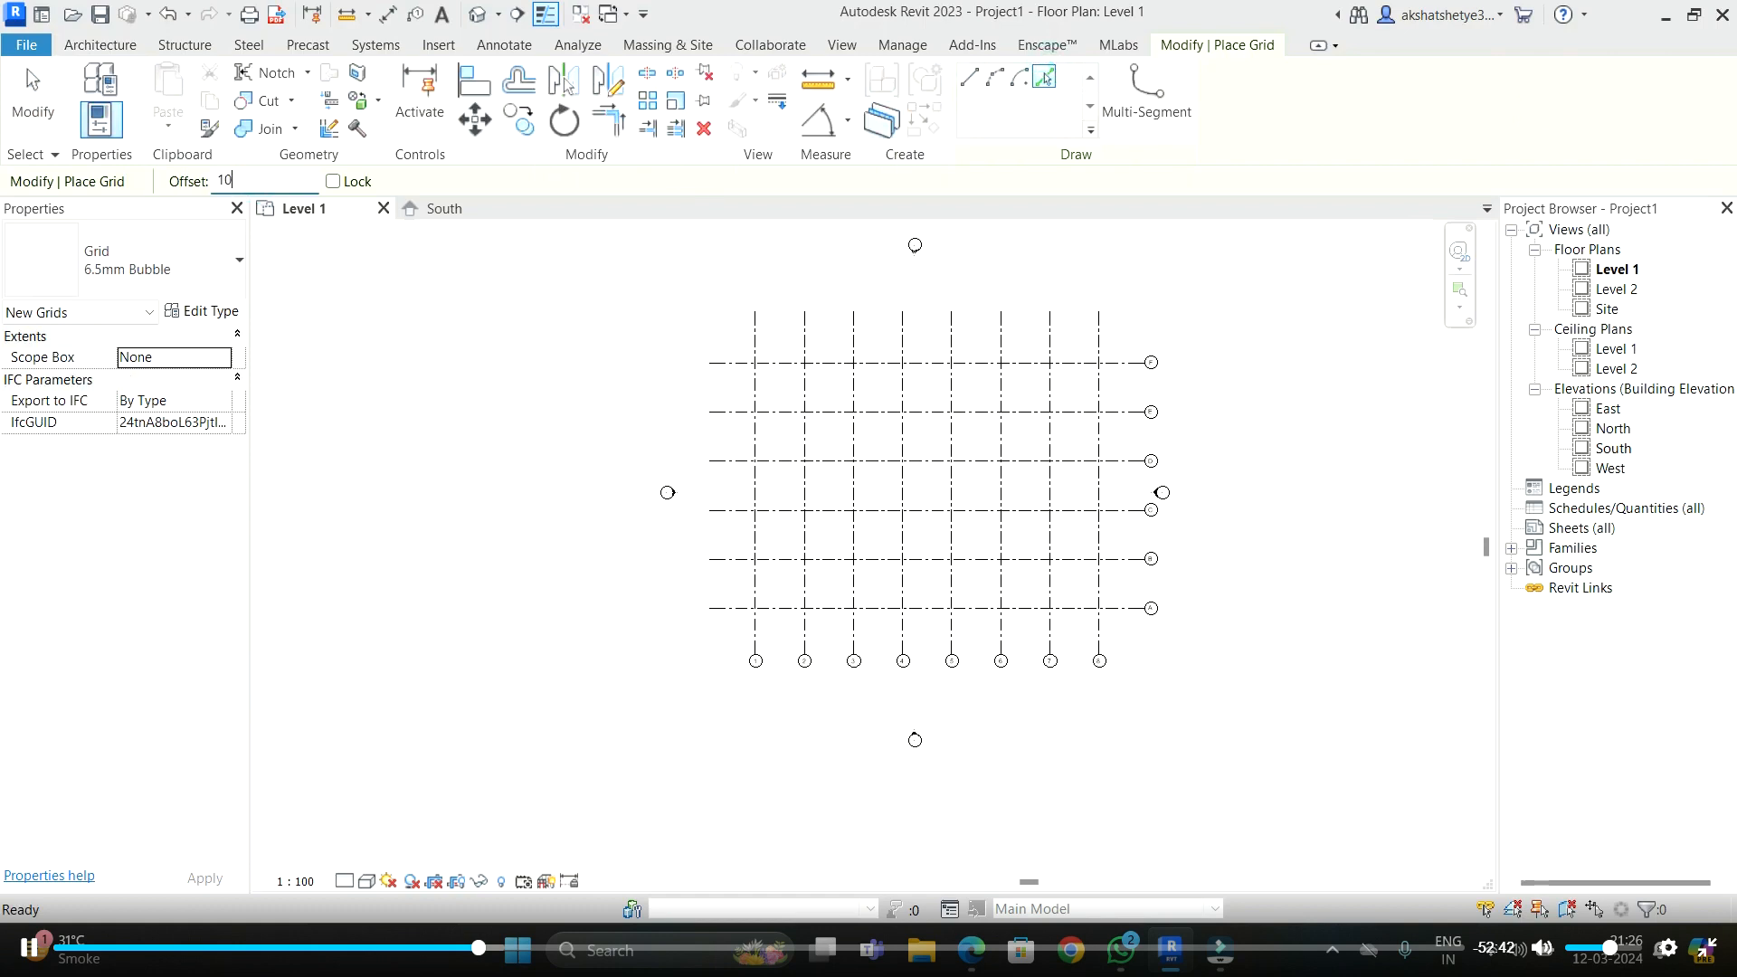
{"action": "left_click", "coordinate": [949, 358]}
{"action": "scroll", "coordinate": [1113, 348], "scroll_direction": "up", "scroll_amount": 3}
{"action": "scroll", "coordinate": [1138, 356], "scroll_direction": "down", "scroll_amount": 3}
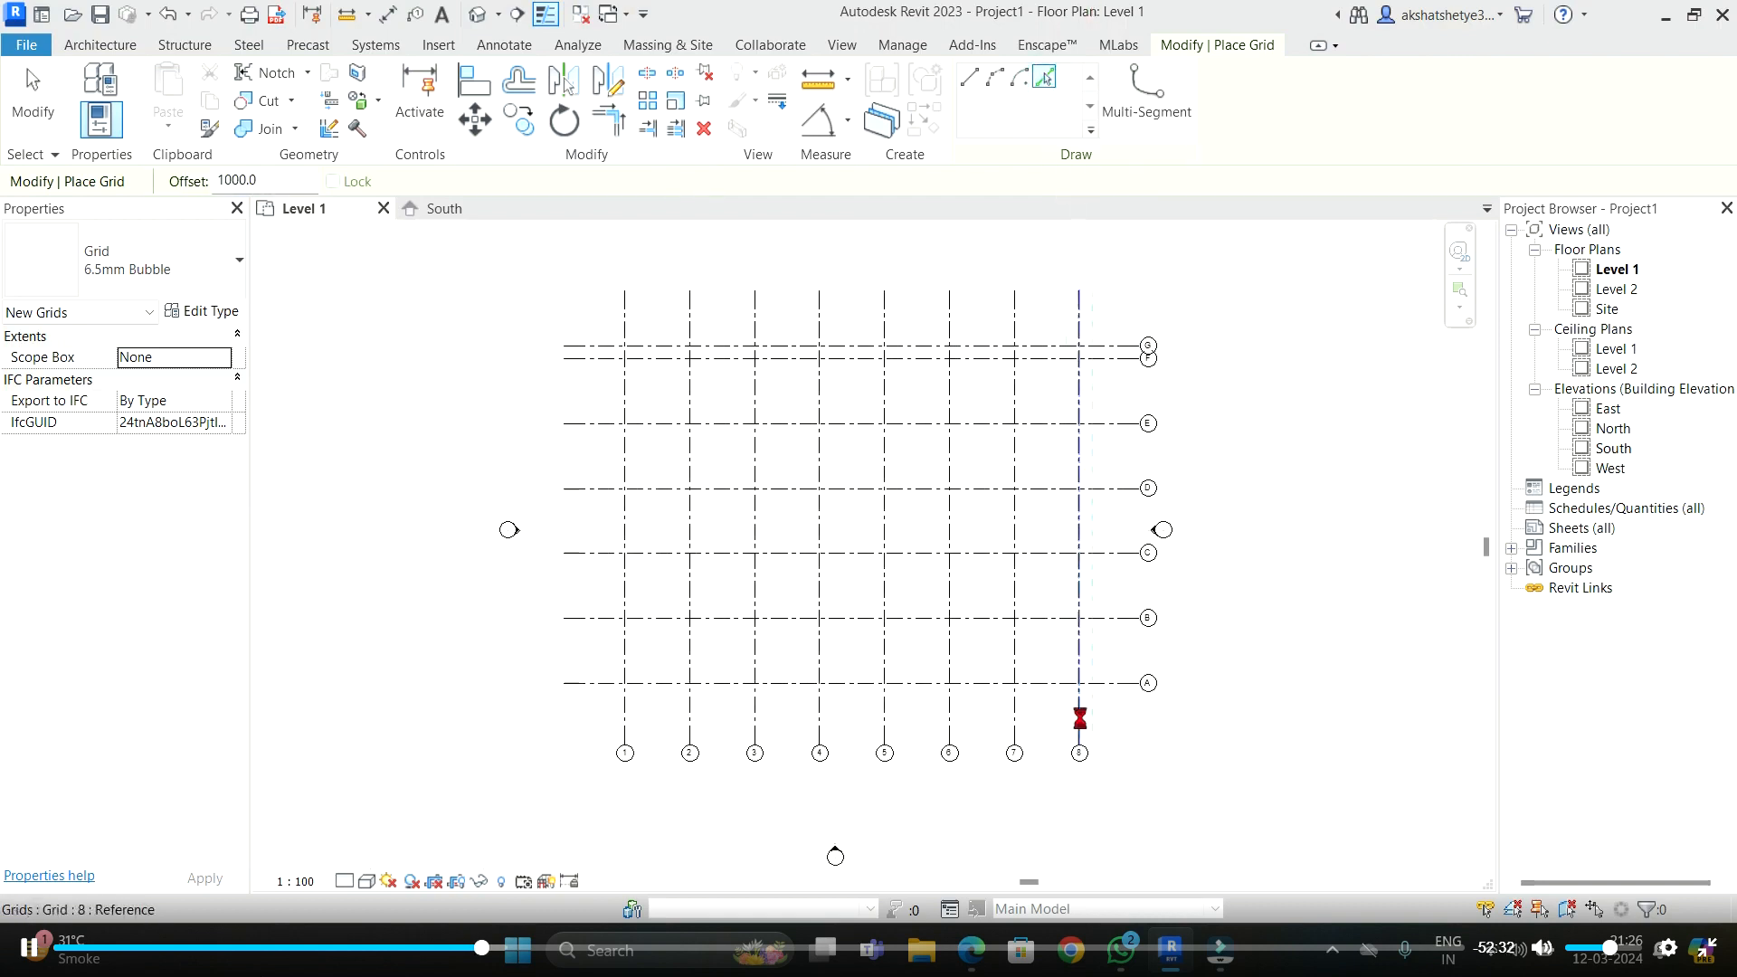
- Create a vertical grid to the right of grid 8 at an offset of 1000, and finish placing grids
{"action": "left_click", "coordinate": [1079, 719]}
{"action": "scroll", "coordinate": [1081, 724], "scroll_direction": "up", "scroll_amount": 2}
{"action": "scroll", "coordinate": [1100, 742], "scroll_direction": "up", "scroll_amount": 2}
{"action": "key", "text": "Escape"}
{"action": "key", "text": "Escape"}
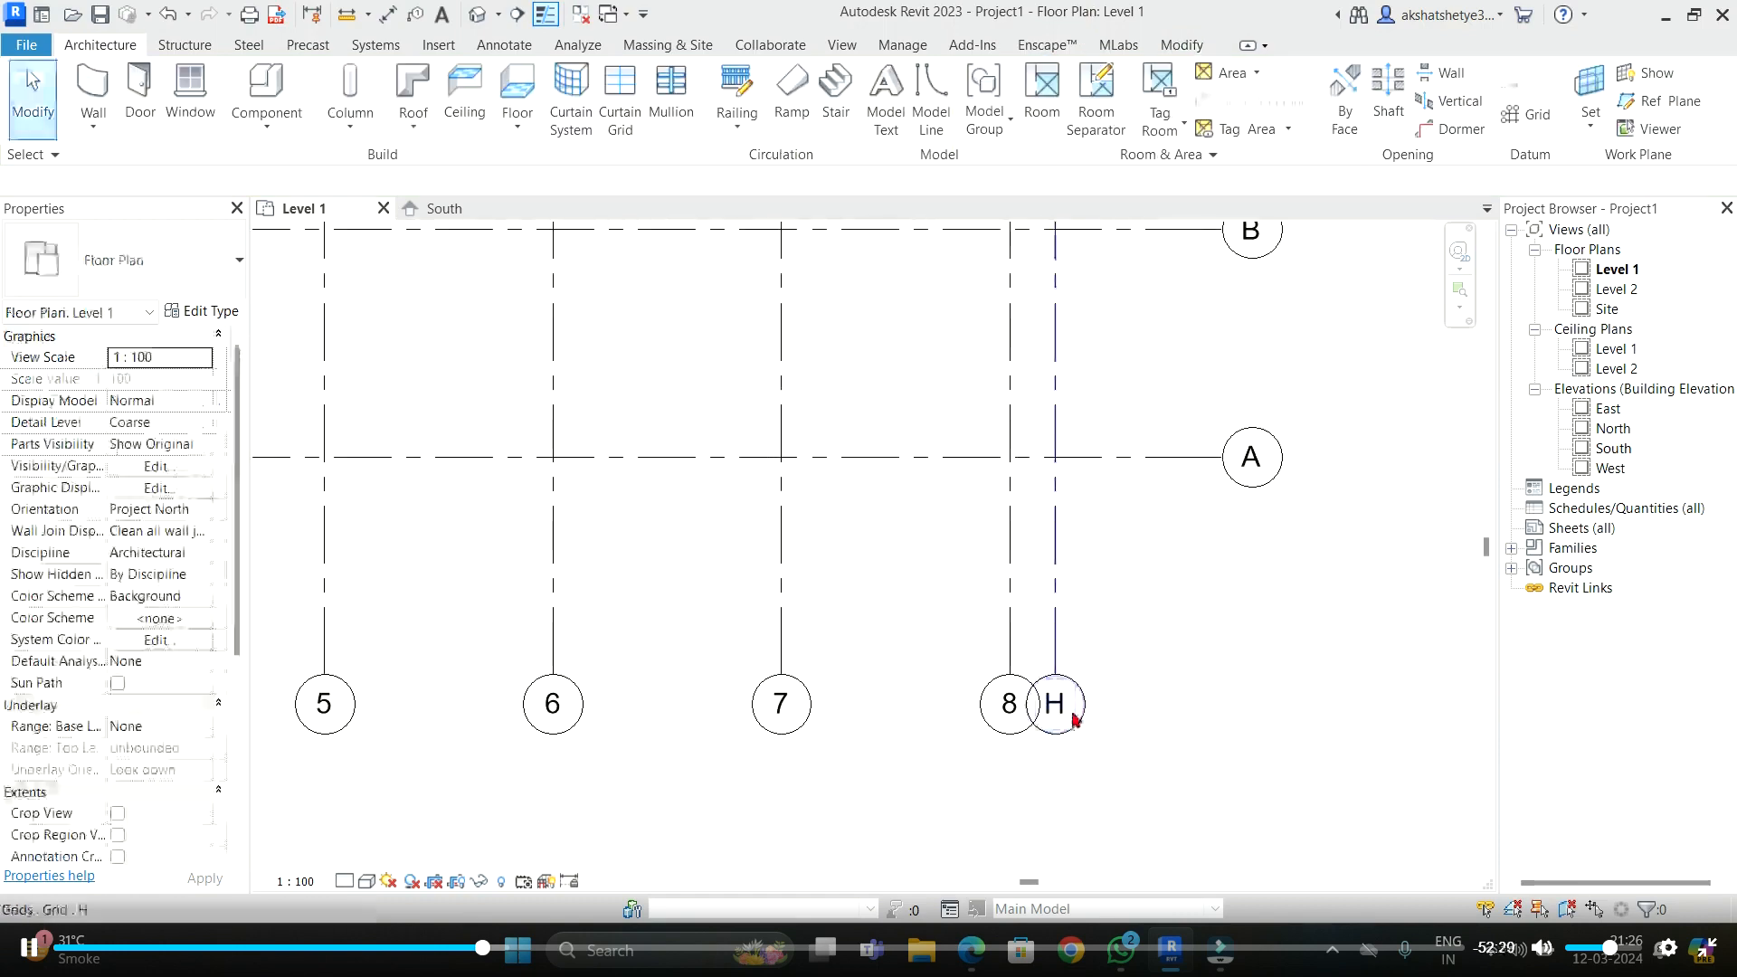
- Rename the new vertical grid beside grid 8 as 9 and deselect it
{"action": "left_click", "coordinate": [1057, 715]}
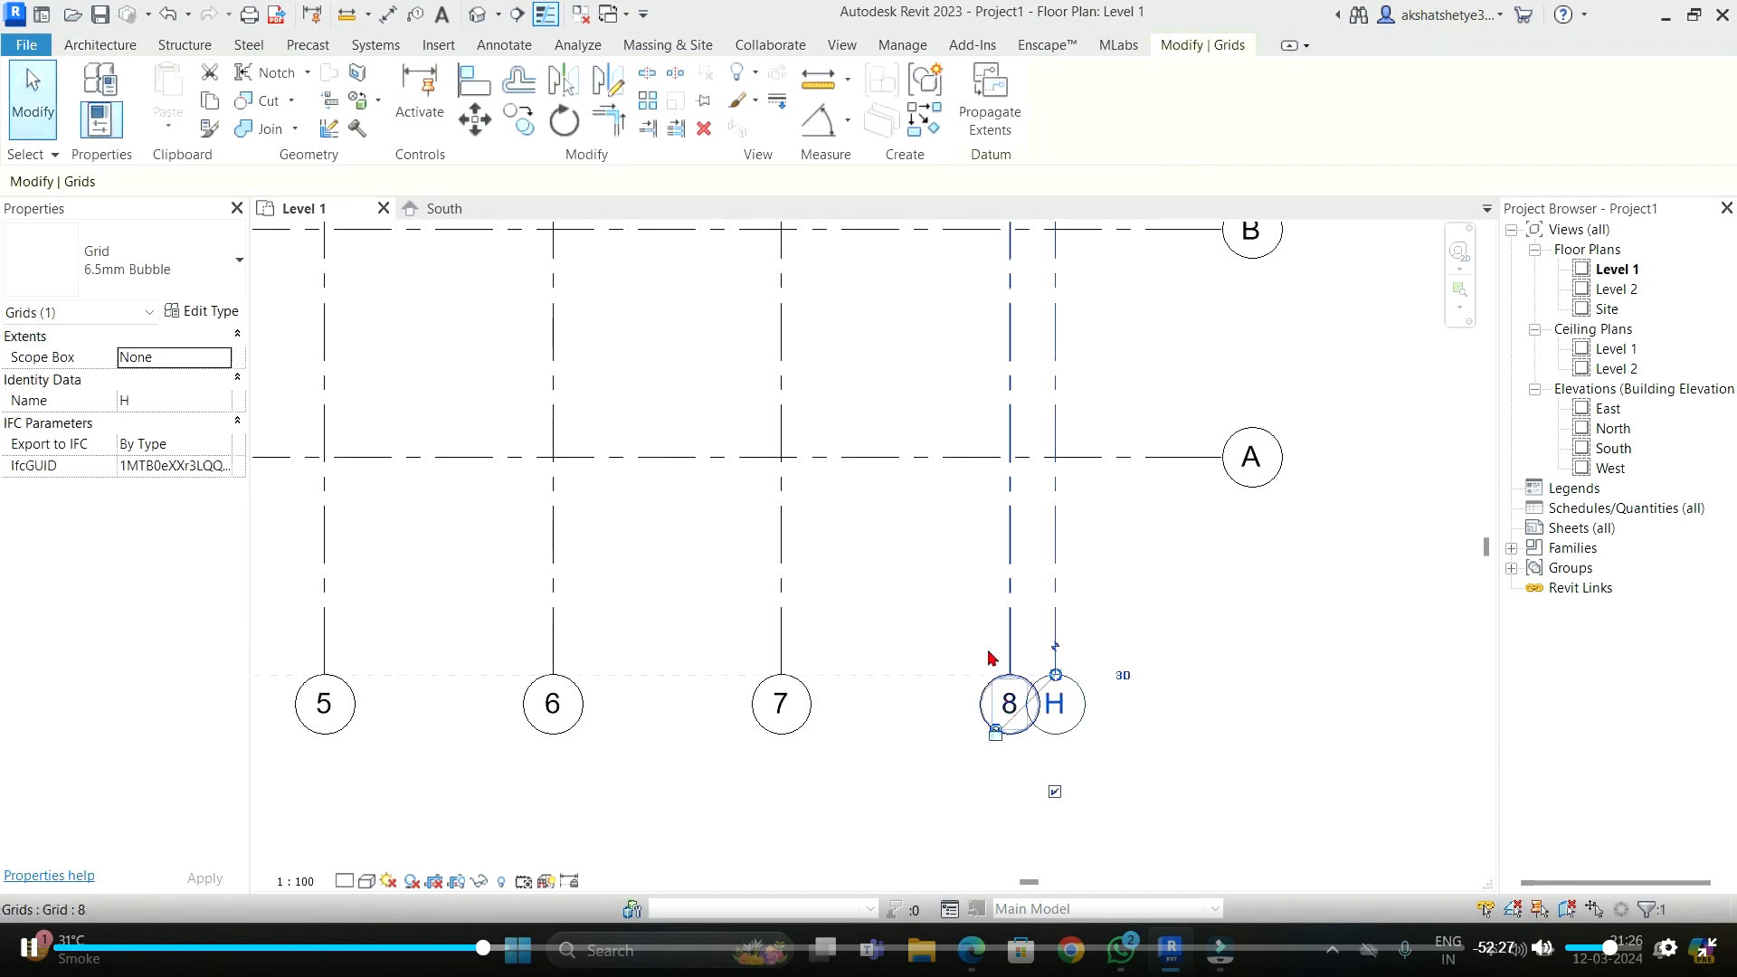
{"action": "left_click", "coordinate": [1054, 704]}
{"action": "type", "text": "9"}
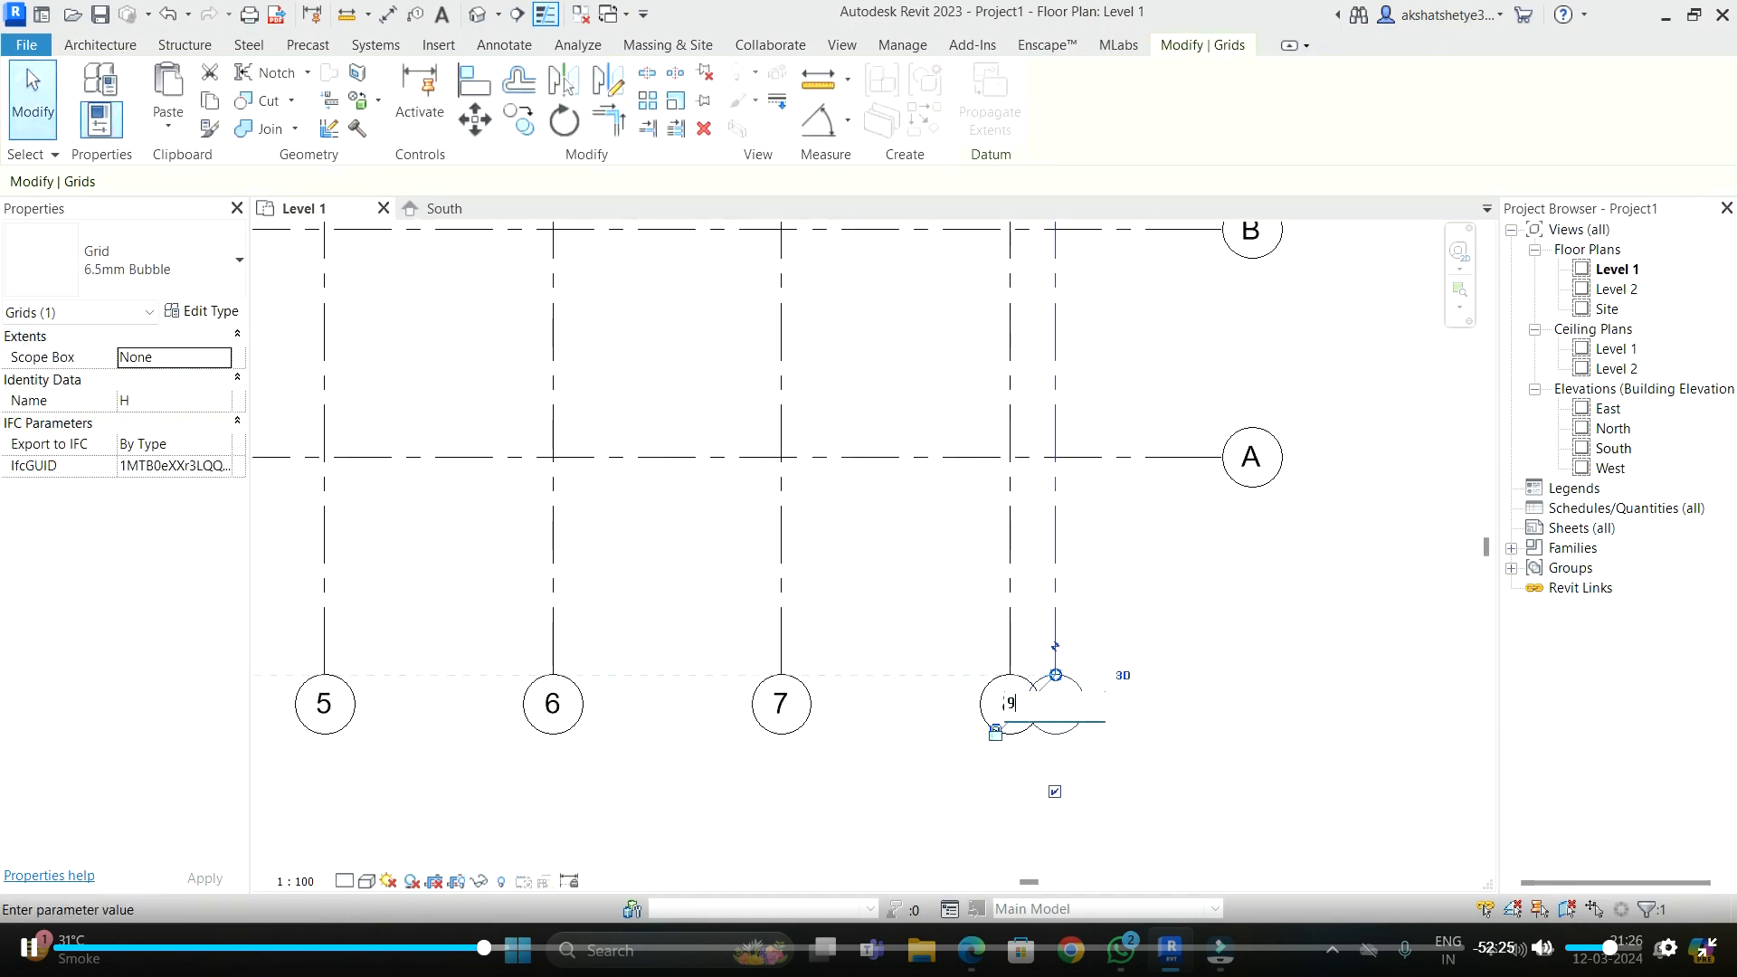
{"action": "left_click", "coordinate": [1138, 652]}
{"action": "left_click", "coordinate": [1212, 671]}
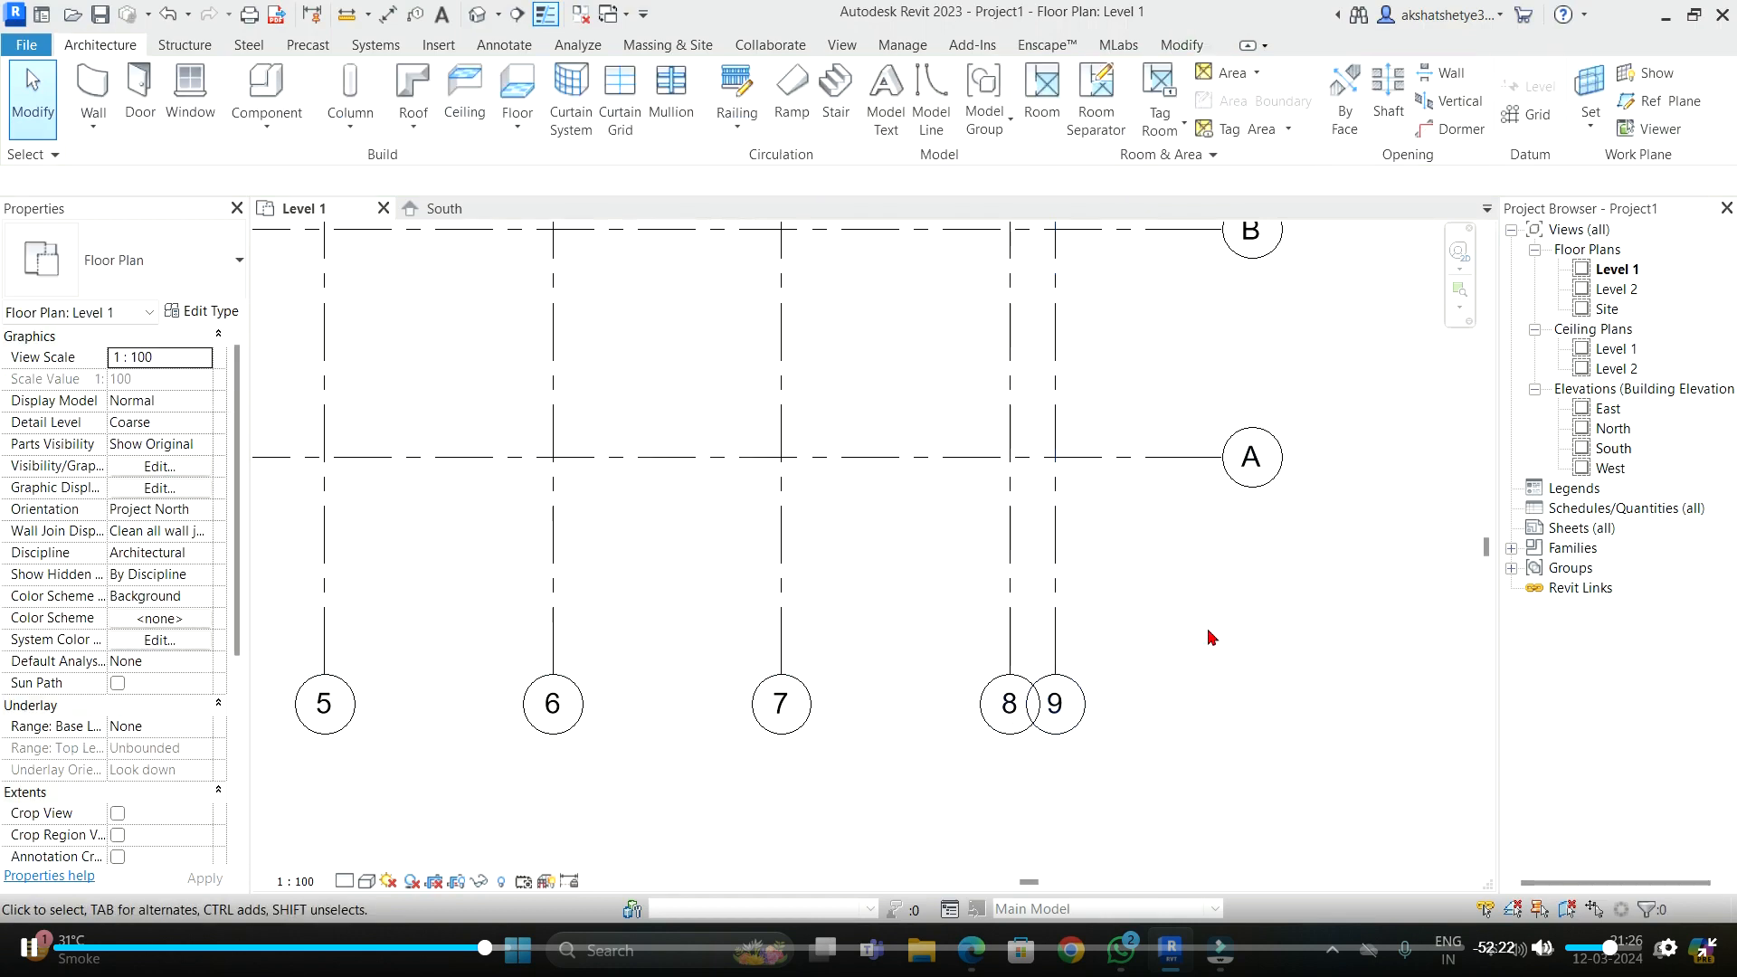
- Select vertical grid 1 and review the grid types available for it
{"action": "scroll", "coordinate": [1131, 701], "scroll_direction": "down", "scroll_amount": 5}
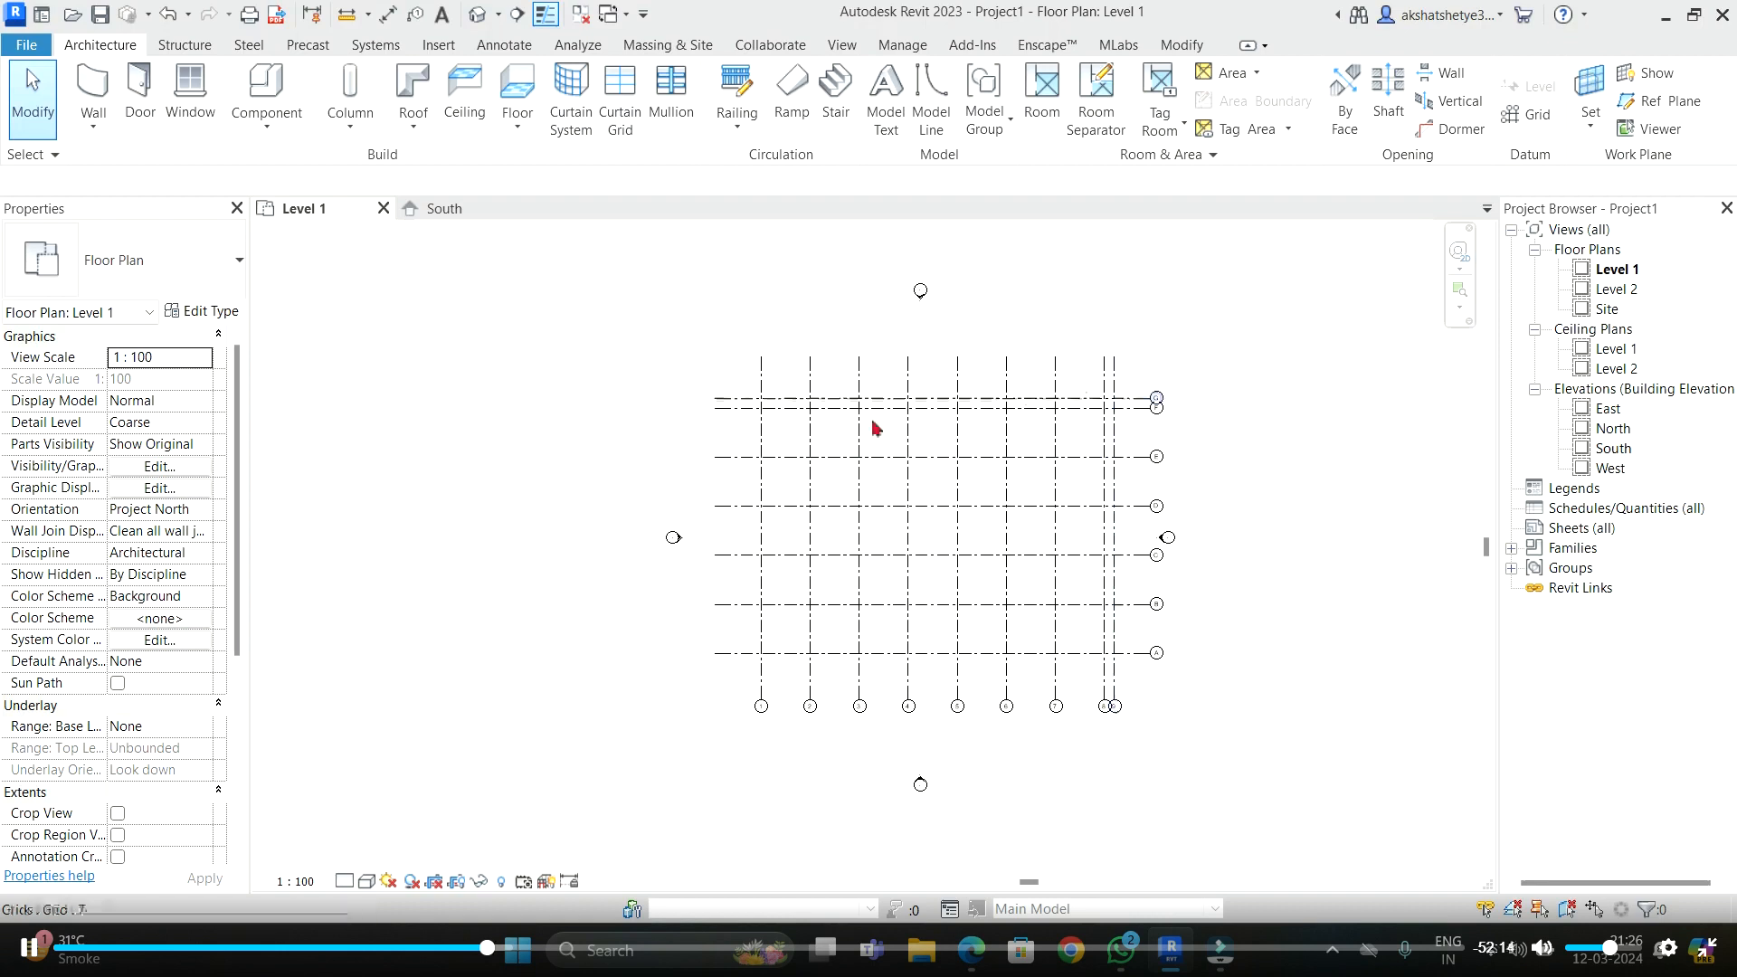
{"action": "left_click", "coordinate": [765, 375]}
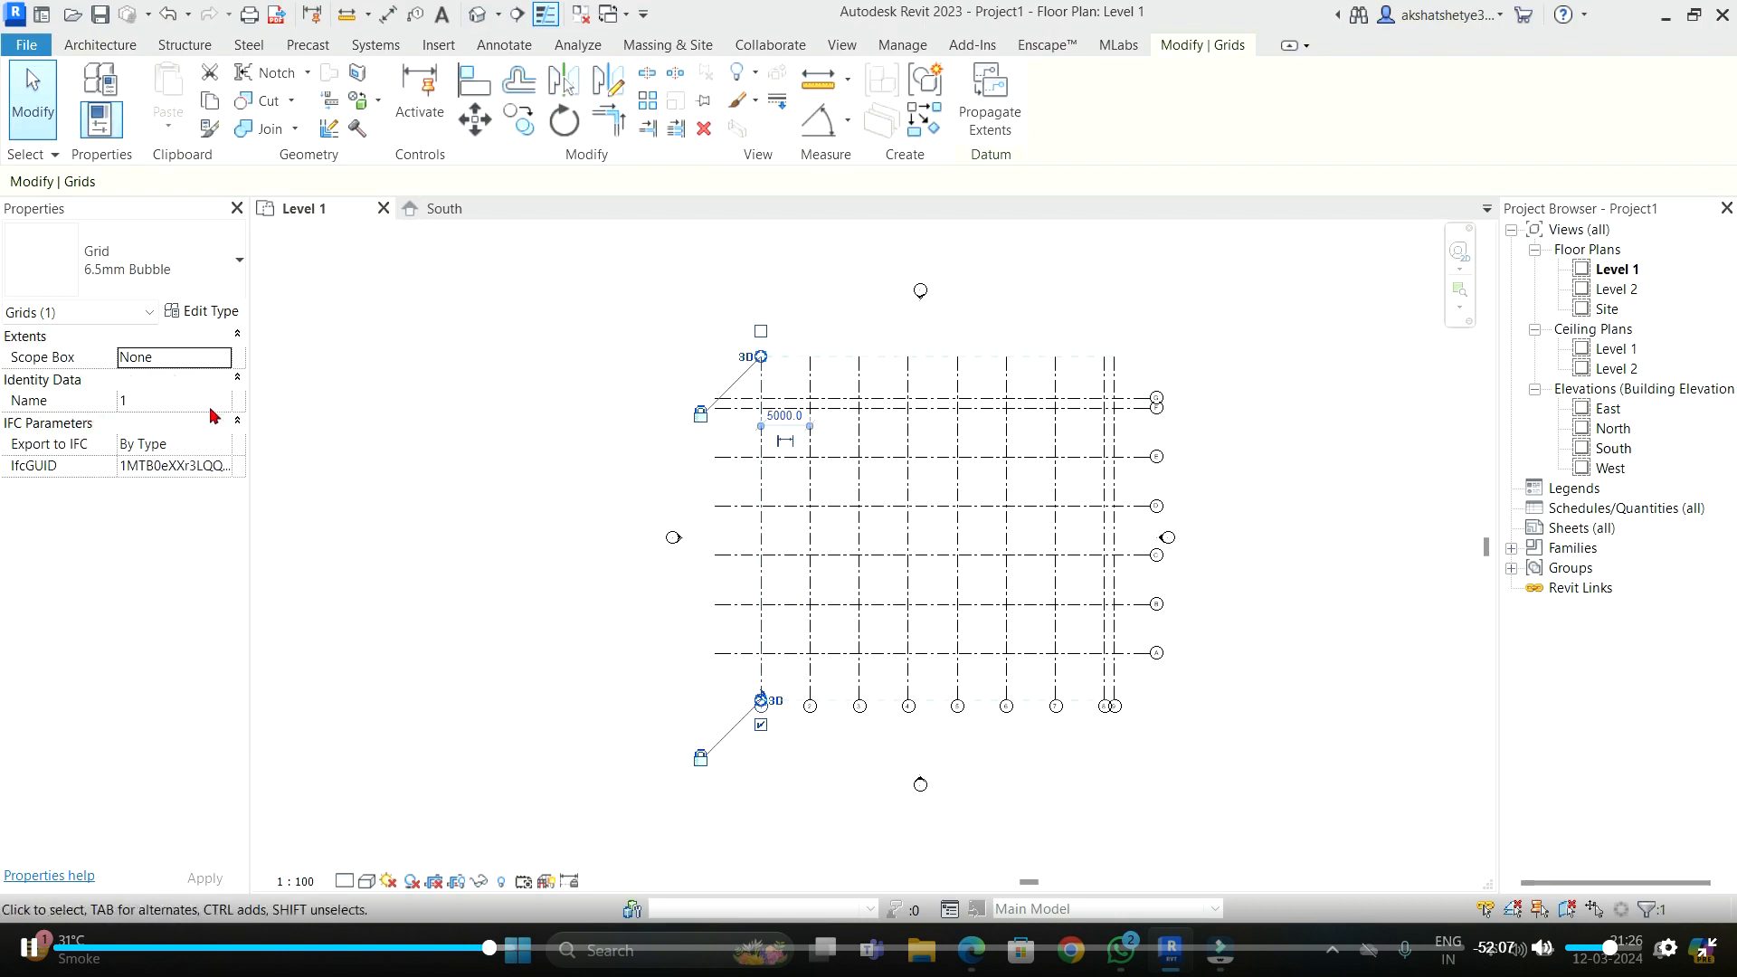
{"action": "left_click", "coordinate": [116, 260]}
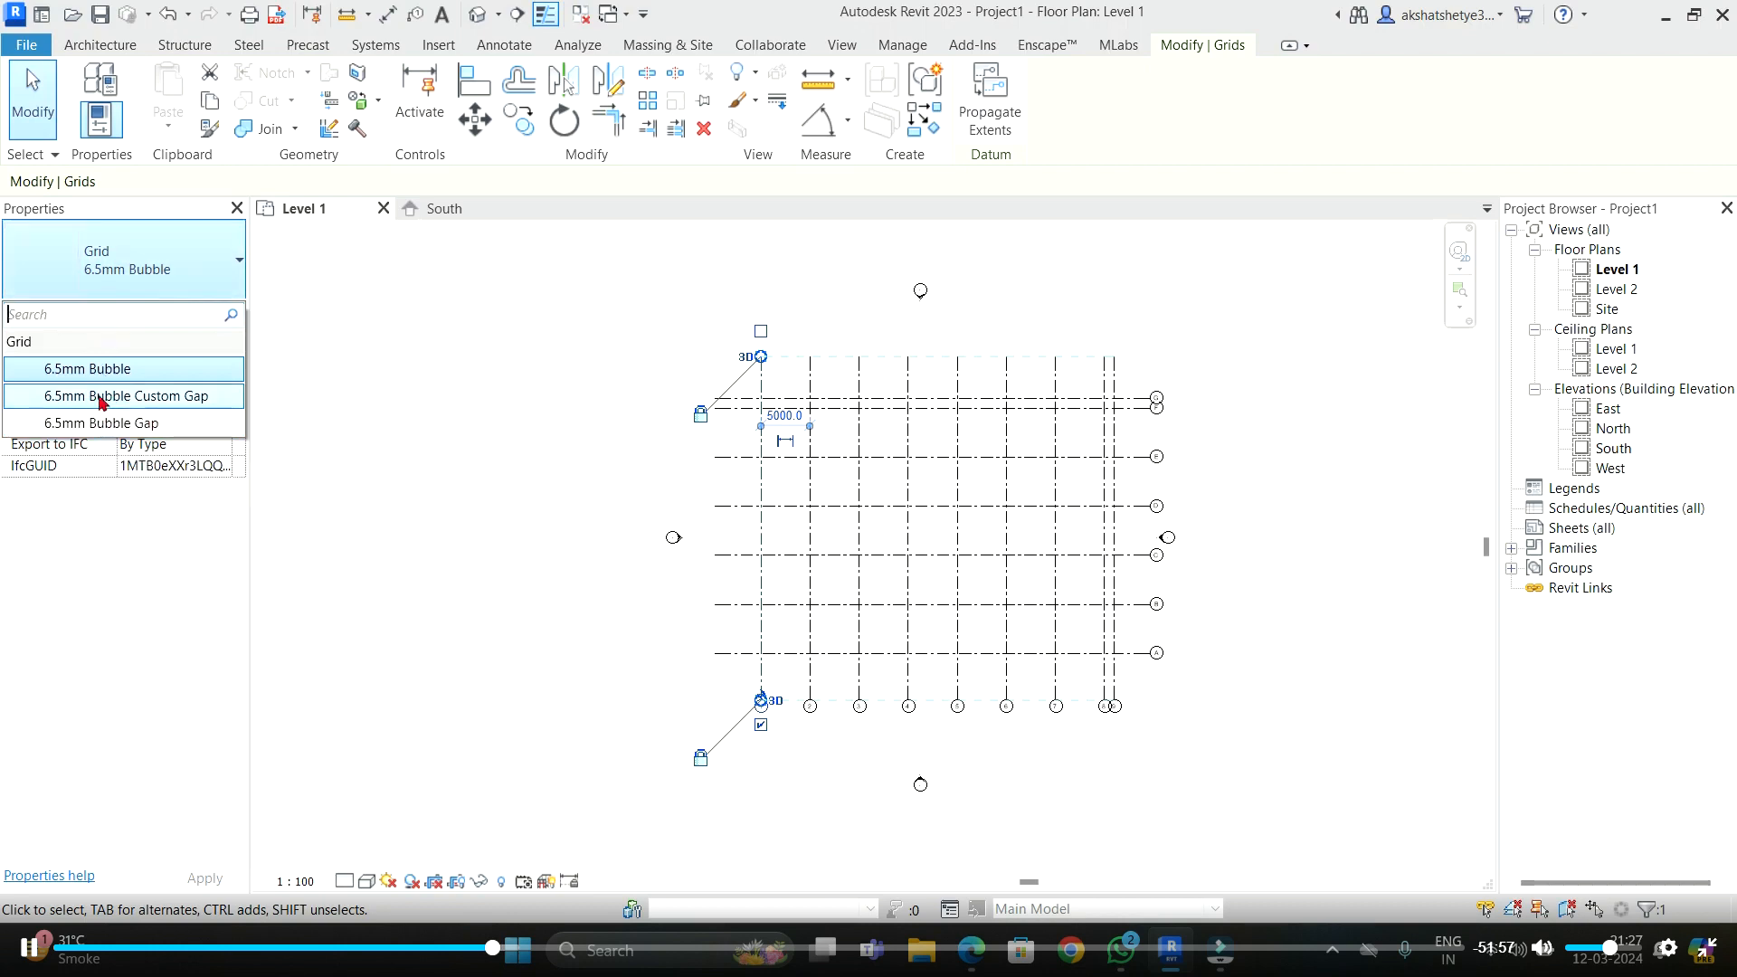
{"action": "left_click", "coordinate": [134, 267]}
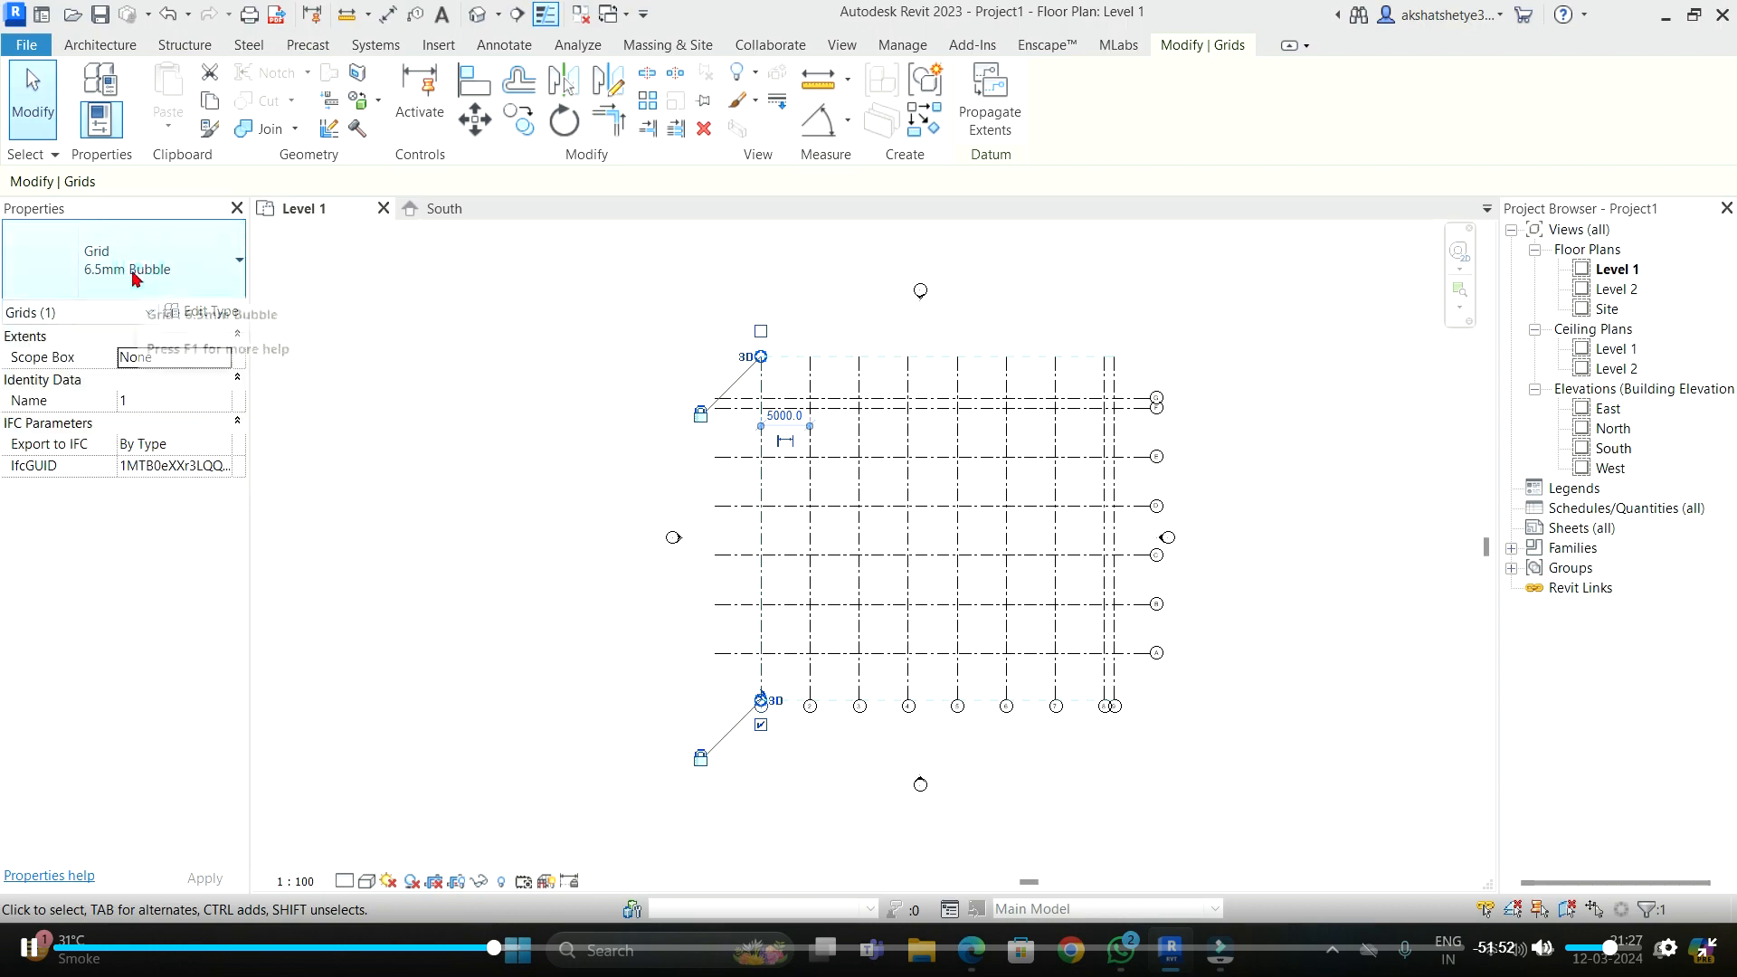
- Turn on Plan View Symbols End 1 in the type properties of the 6.5mm Bubble grid type
{"action": "left_click", "coordinate": [189, 310]}
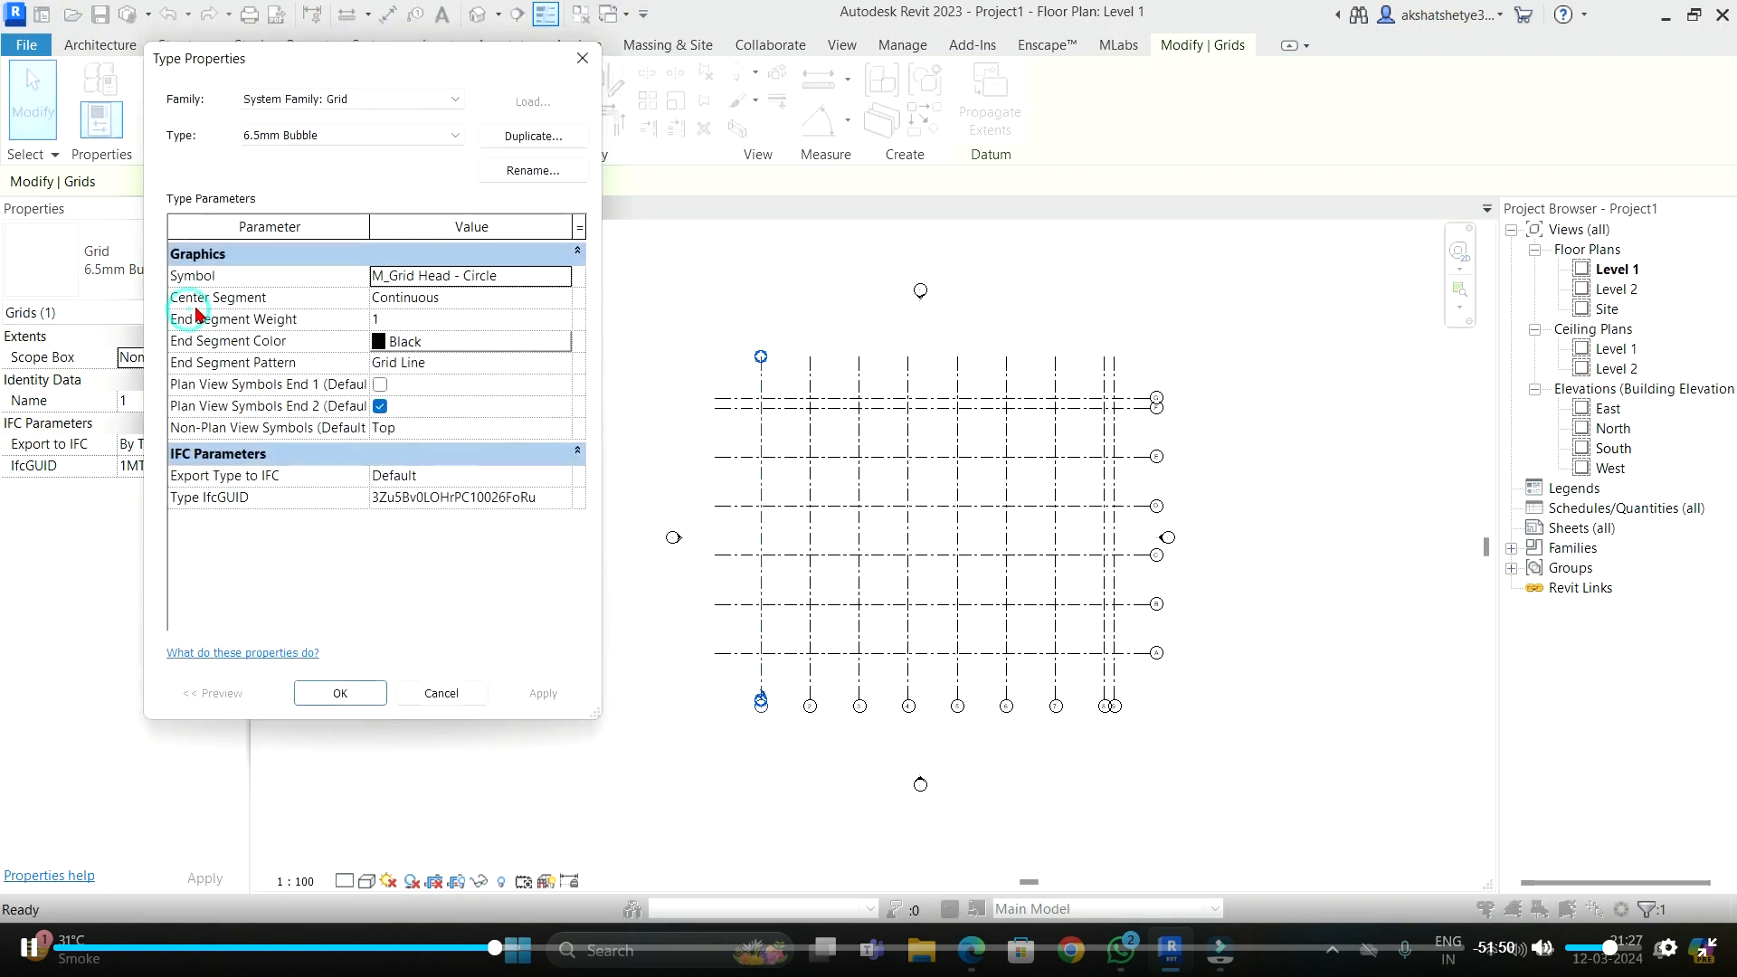
{"action": "left_click_drag", "start_coordinate": [371, 52], "coordinate": [499, 27]}
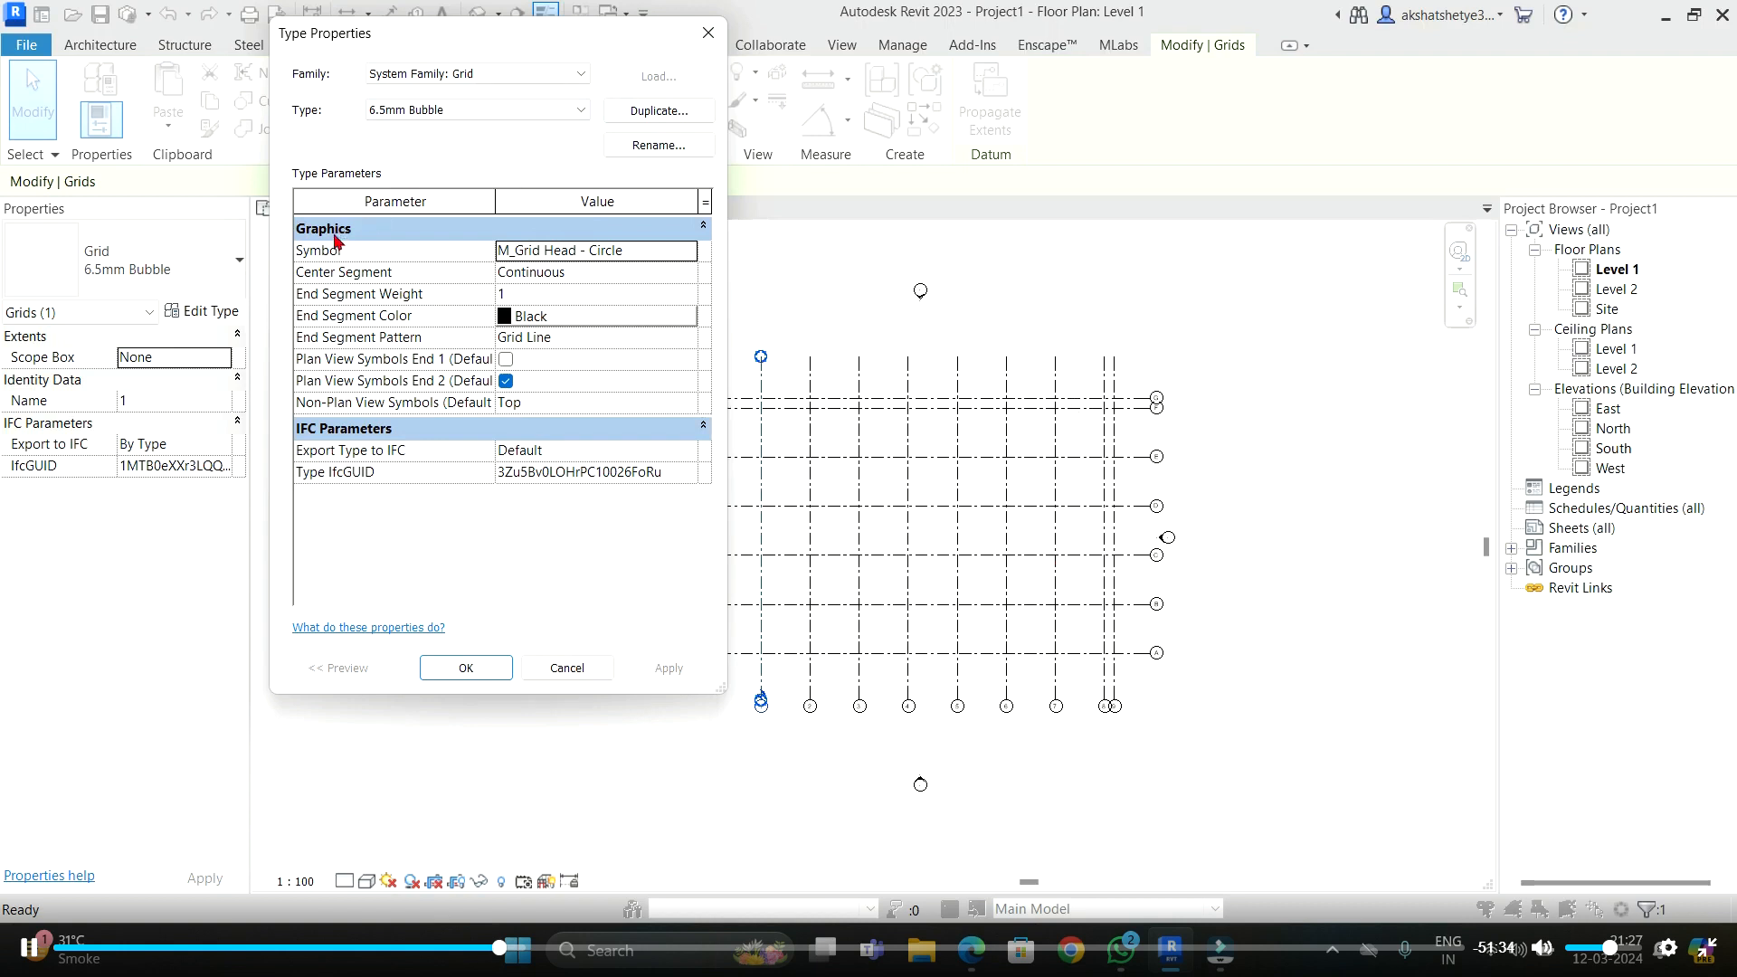
{"action": "left_click", "coordinate": [505, 359]}
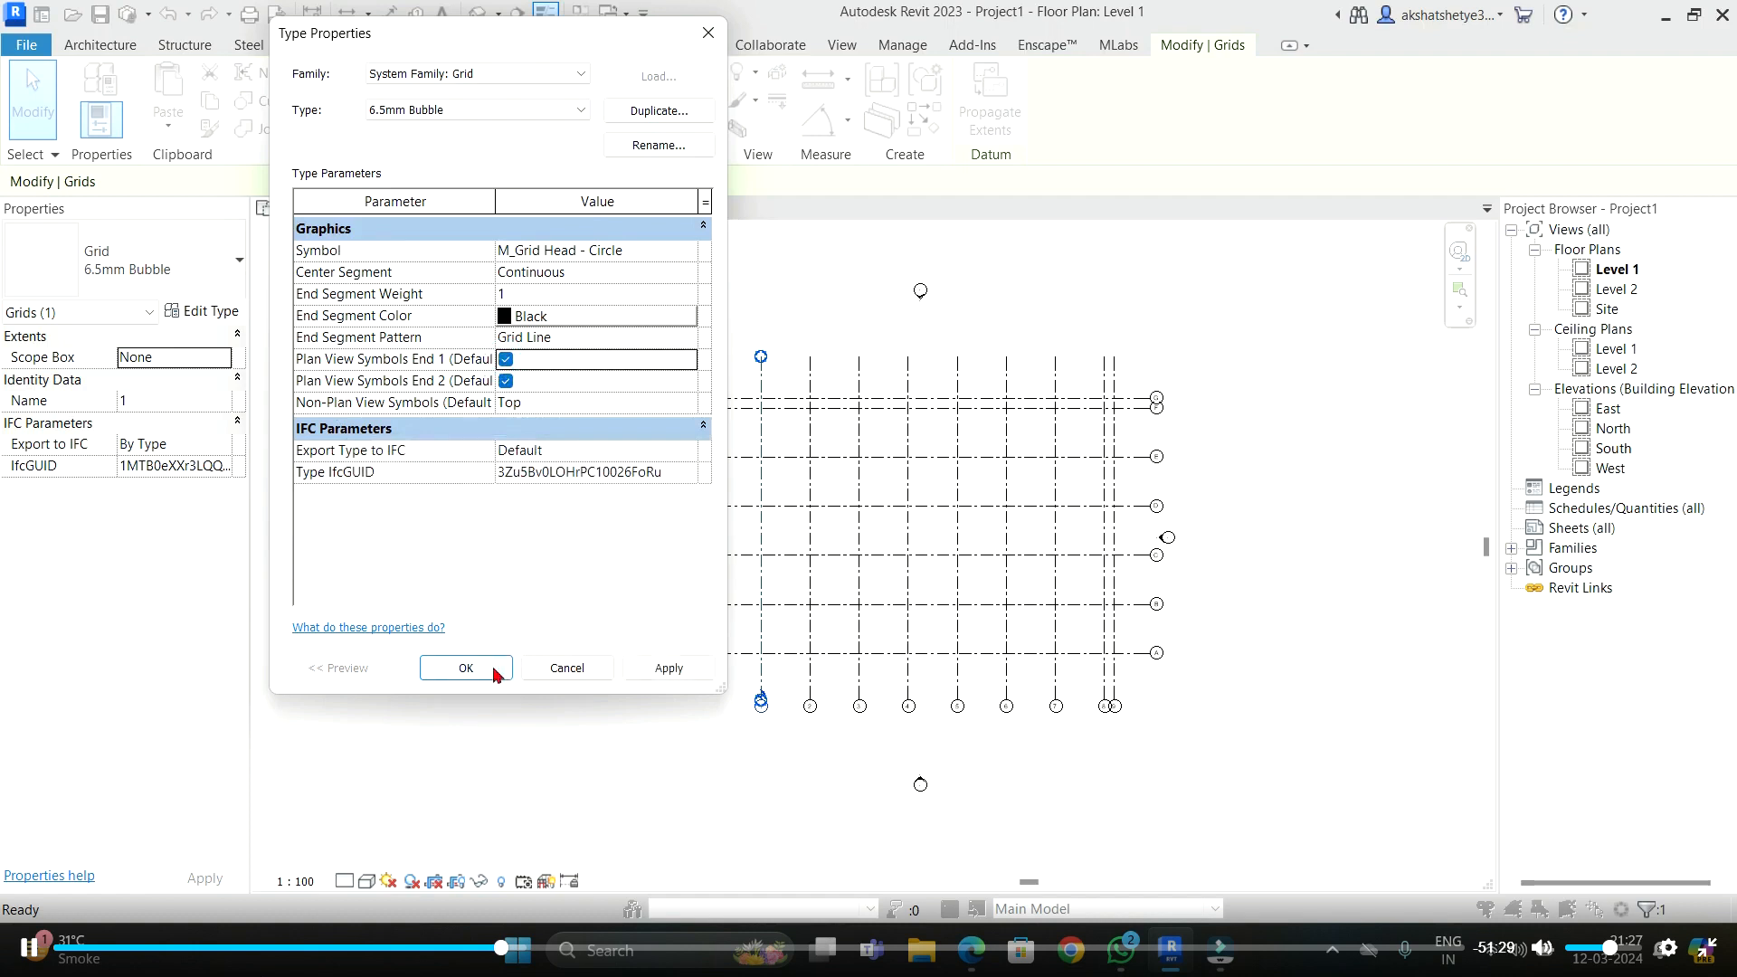
{"action": "left_click", "coordinate": [464, 668]}
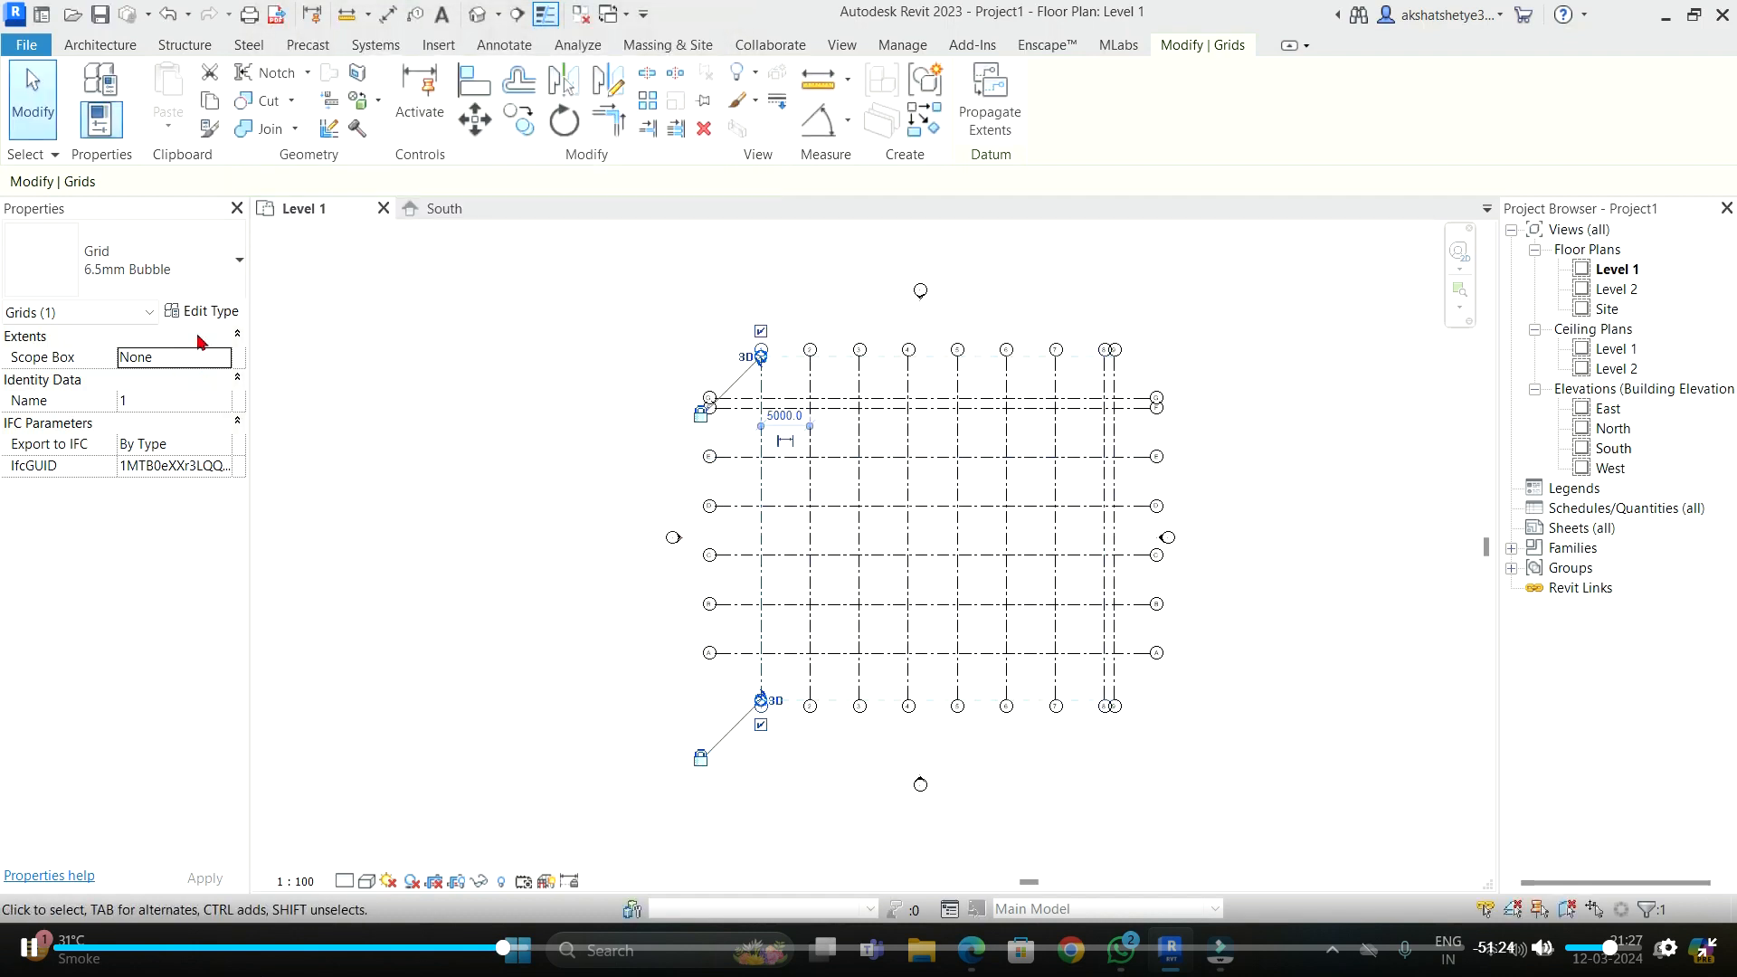
- Review the Center Segment parameter in grid 1's type properties, close them without changes, and clear the selection
{"action": "left_click", "coordinate": [228, 311]}
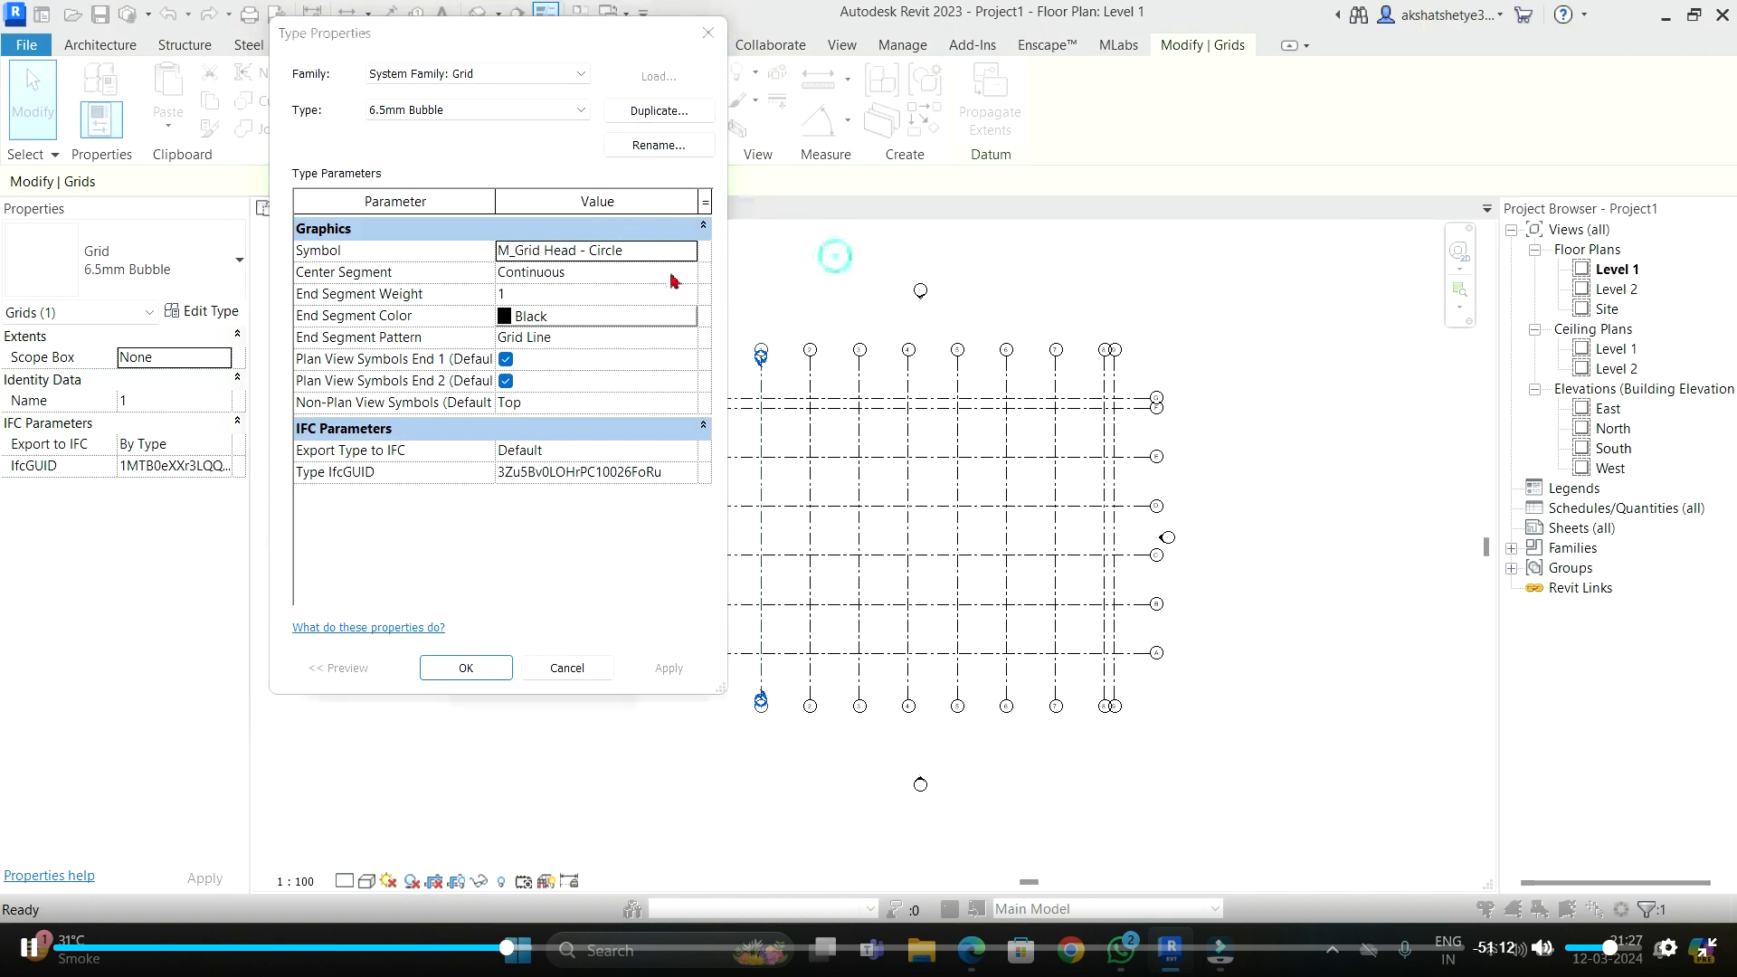
{"action": "left_click", "coordinate": [533, 273]}
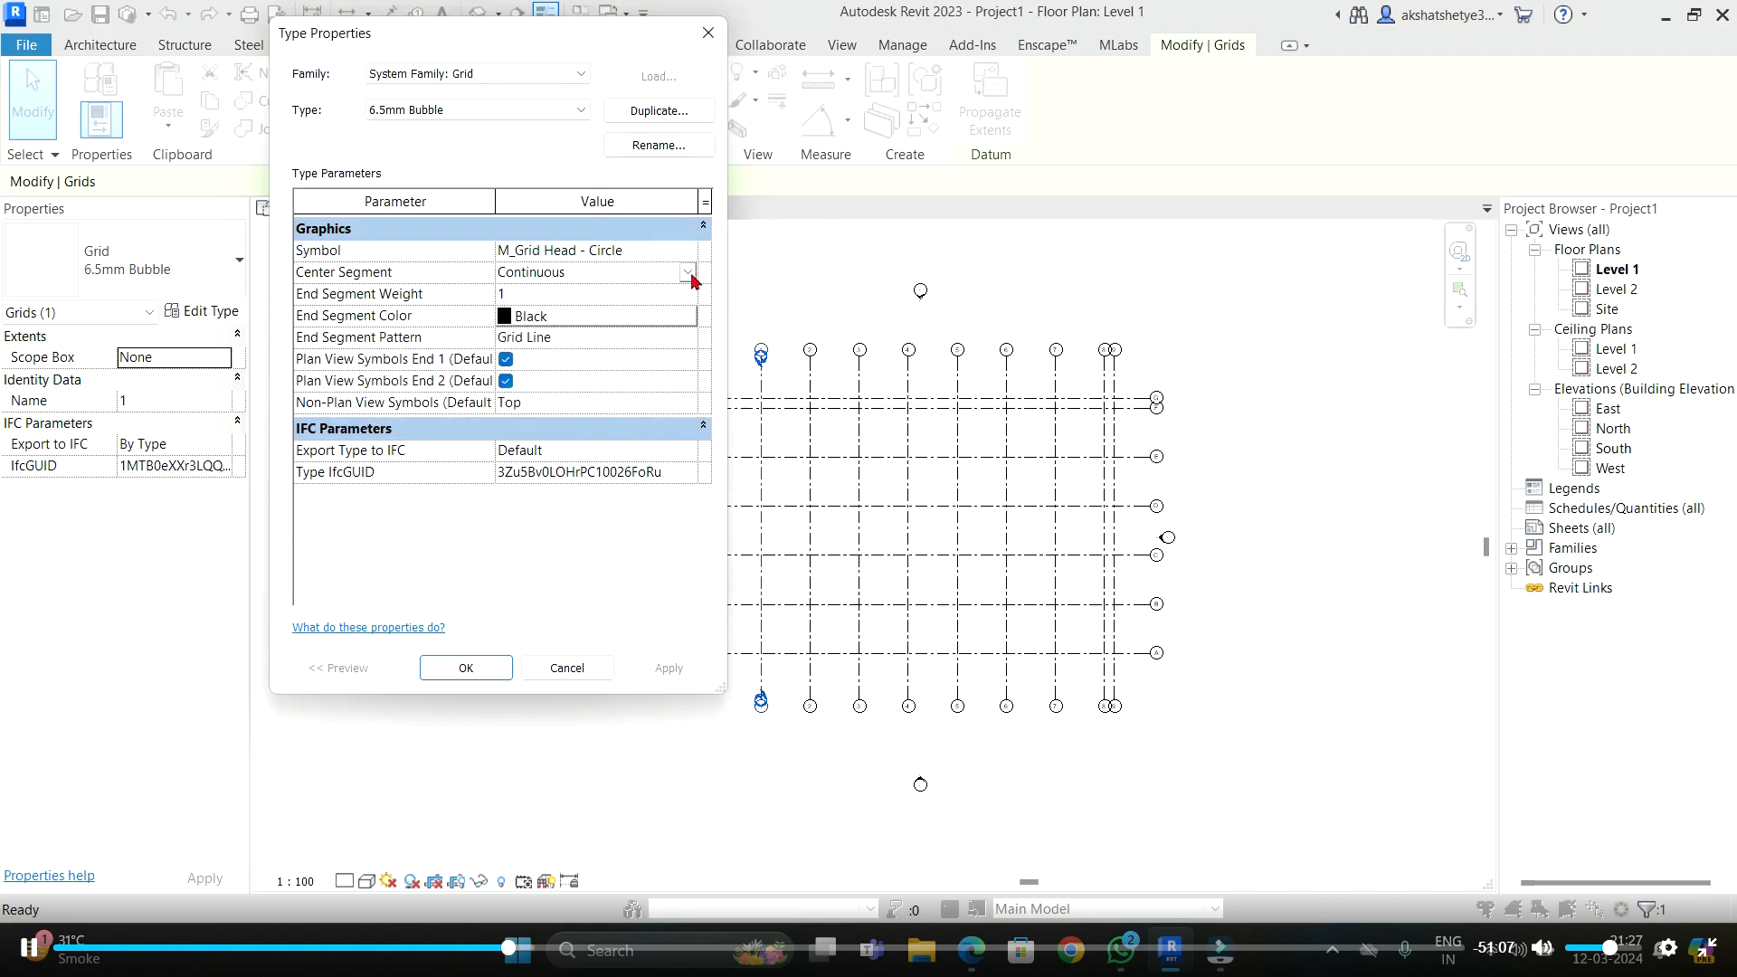
{"action": "left_click", "coordinate": [709, 33]}
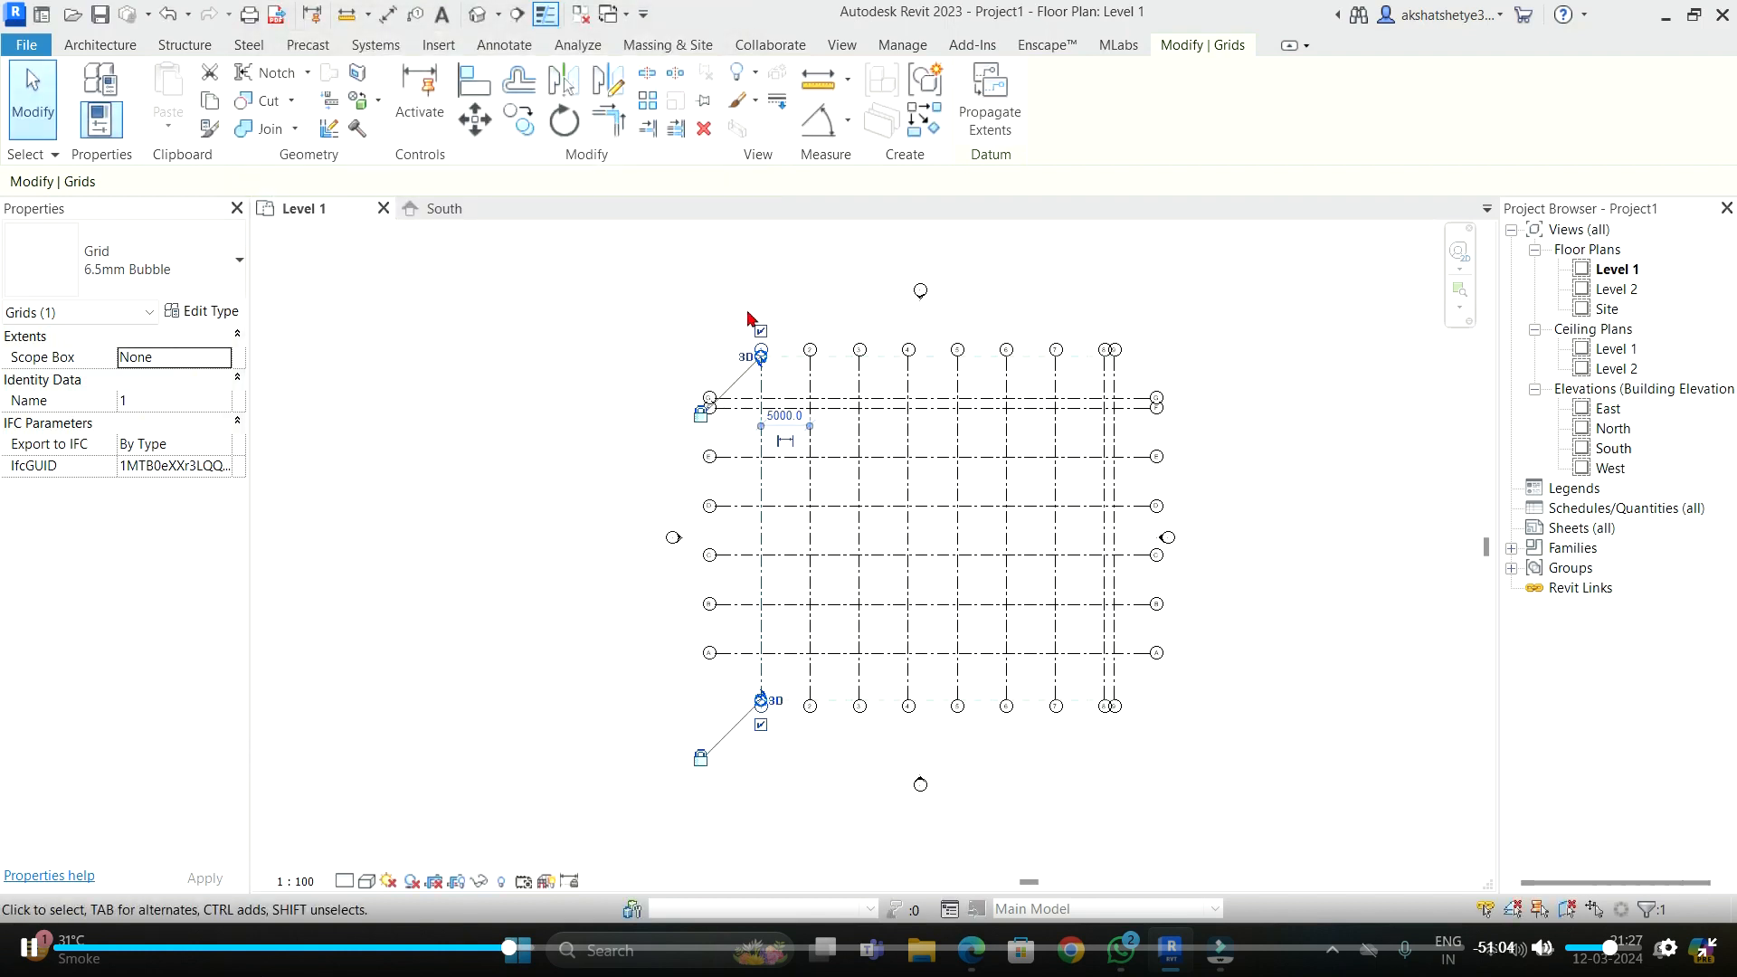
{"action": "left_click", "coordinate": [767, 302]}
- Examine the grid bubbles at both ends of the grid lines, selecting horizontal grid F and clearing the selection
{"action": "scroll", "coordinate": [757, 384], "scroll_direction": "up", "scroll_amount": 5}
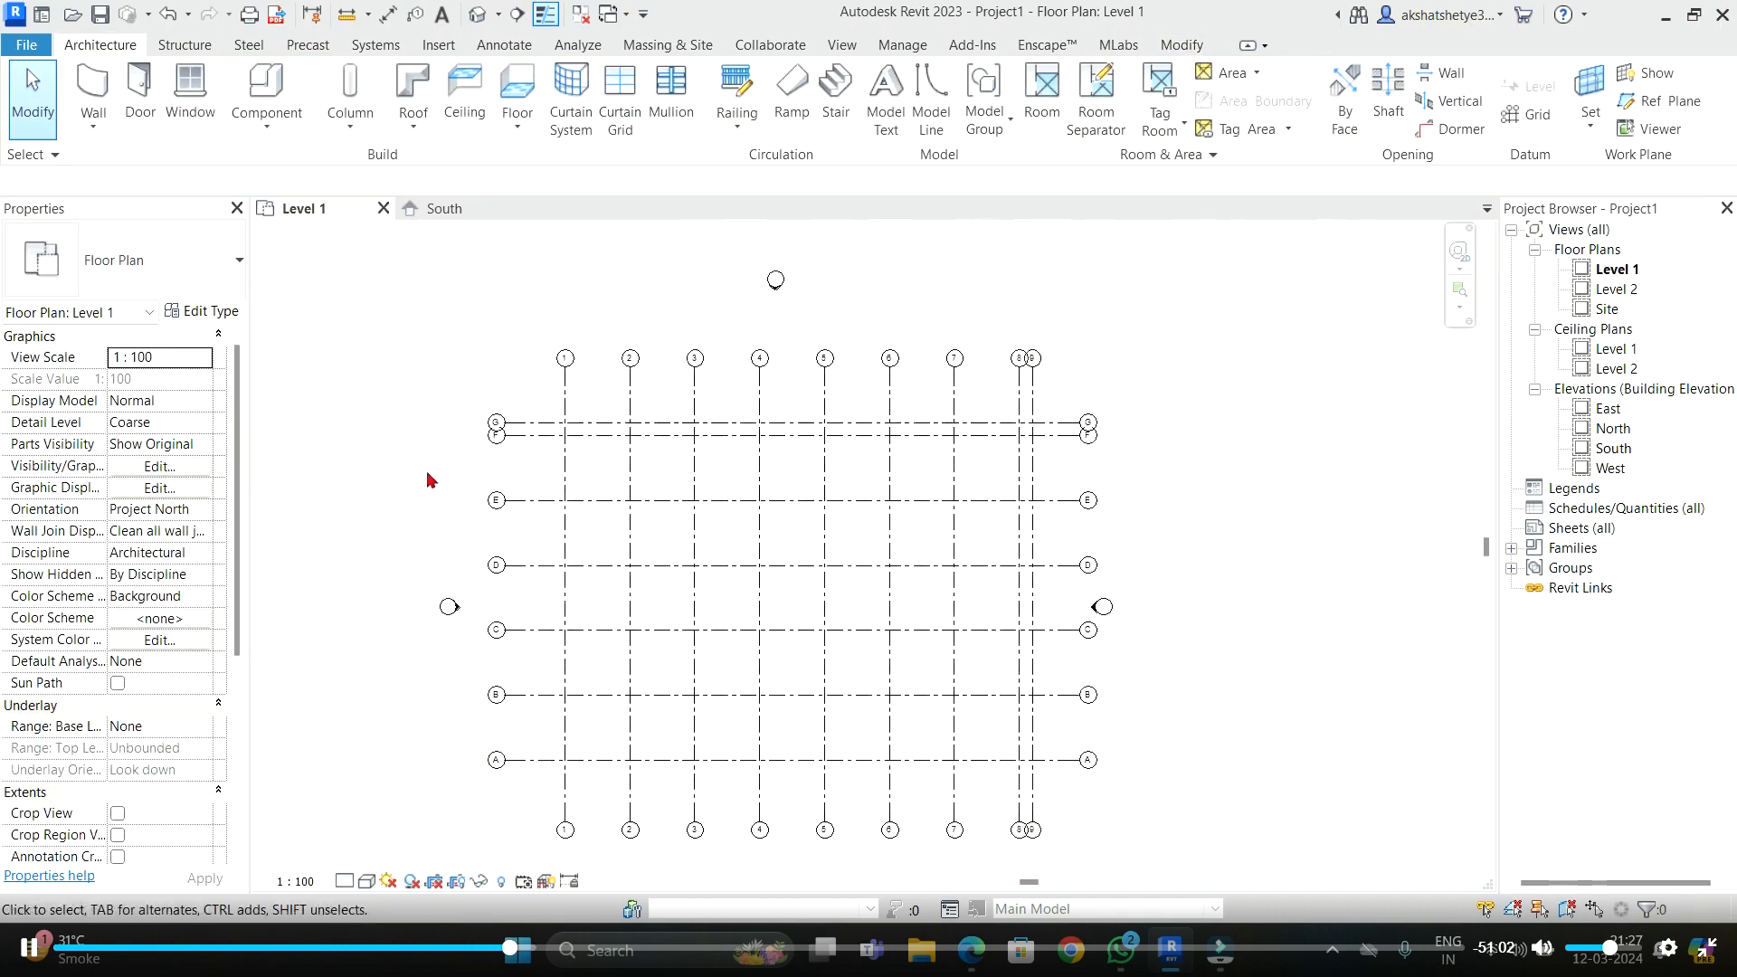
{"action": "scroll", "coordinate": [587, 358], "scroll_direction": "down", "scroll_amount": 3}
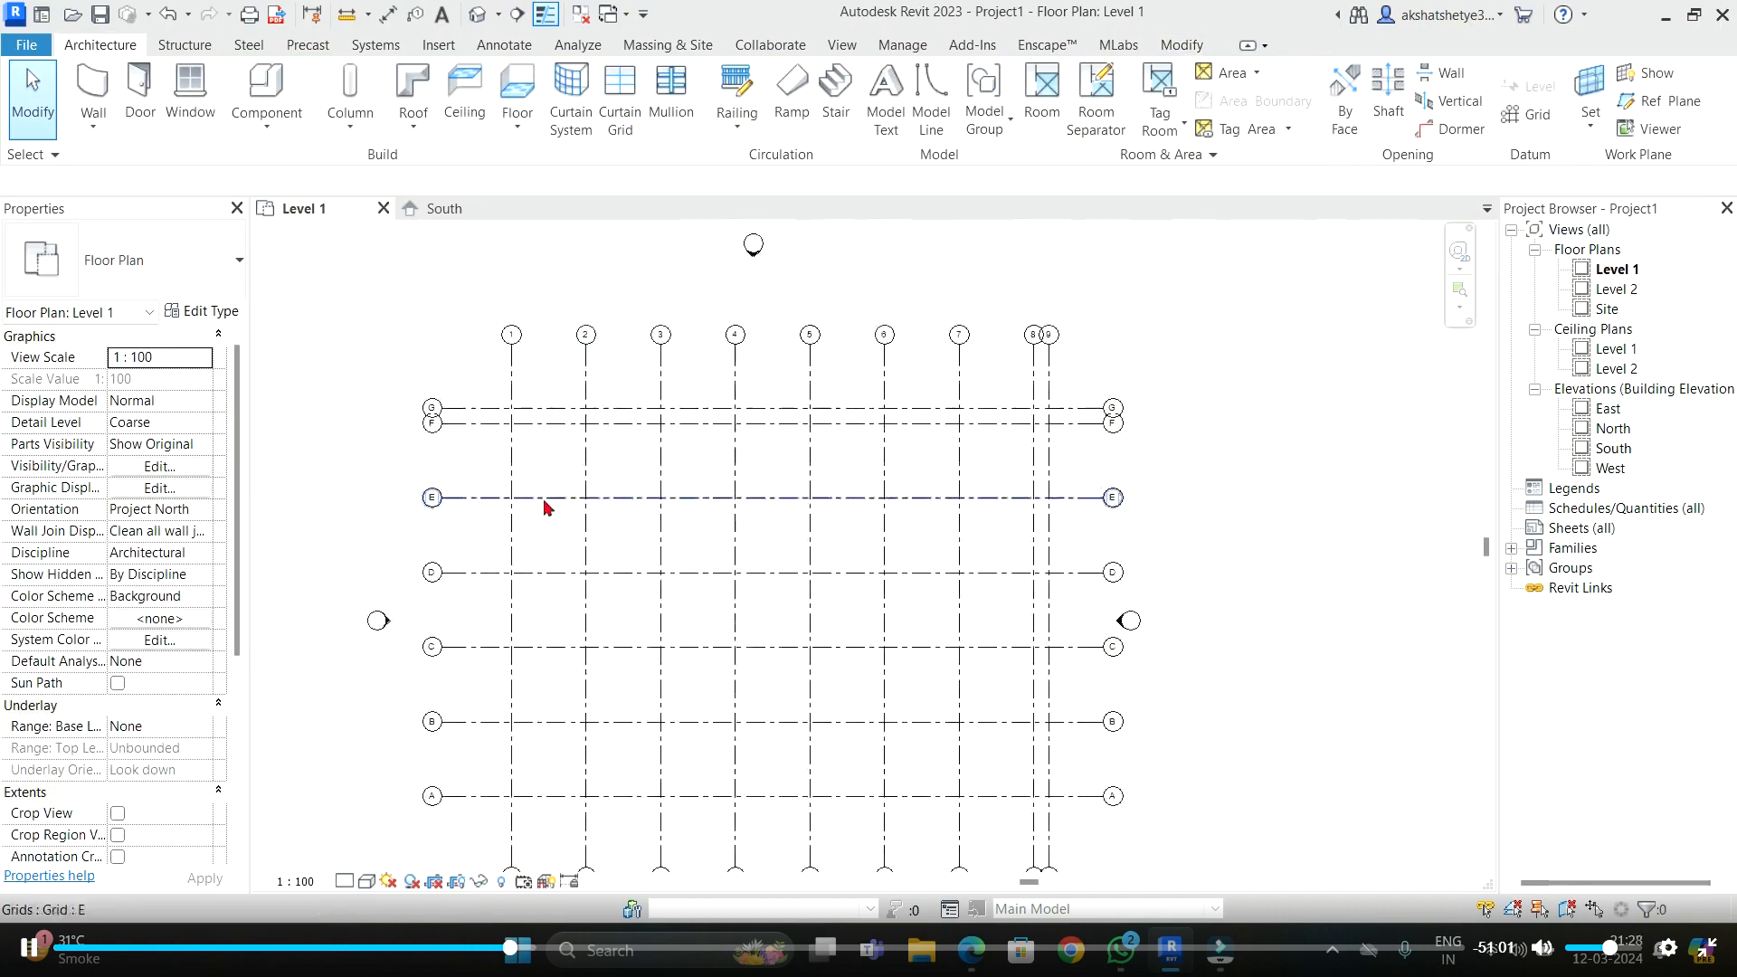
{"action": "left_click", "coordinate": [548, 432]}
{"action": "key", "text": "Escape"}
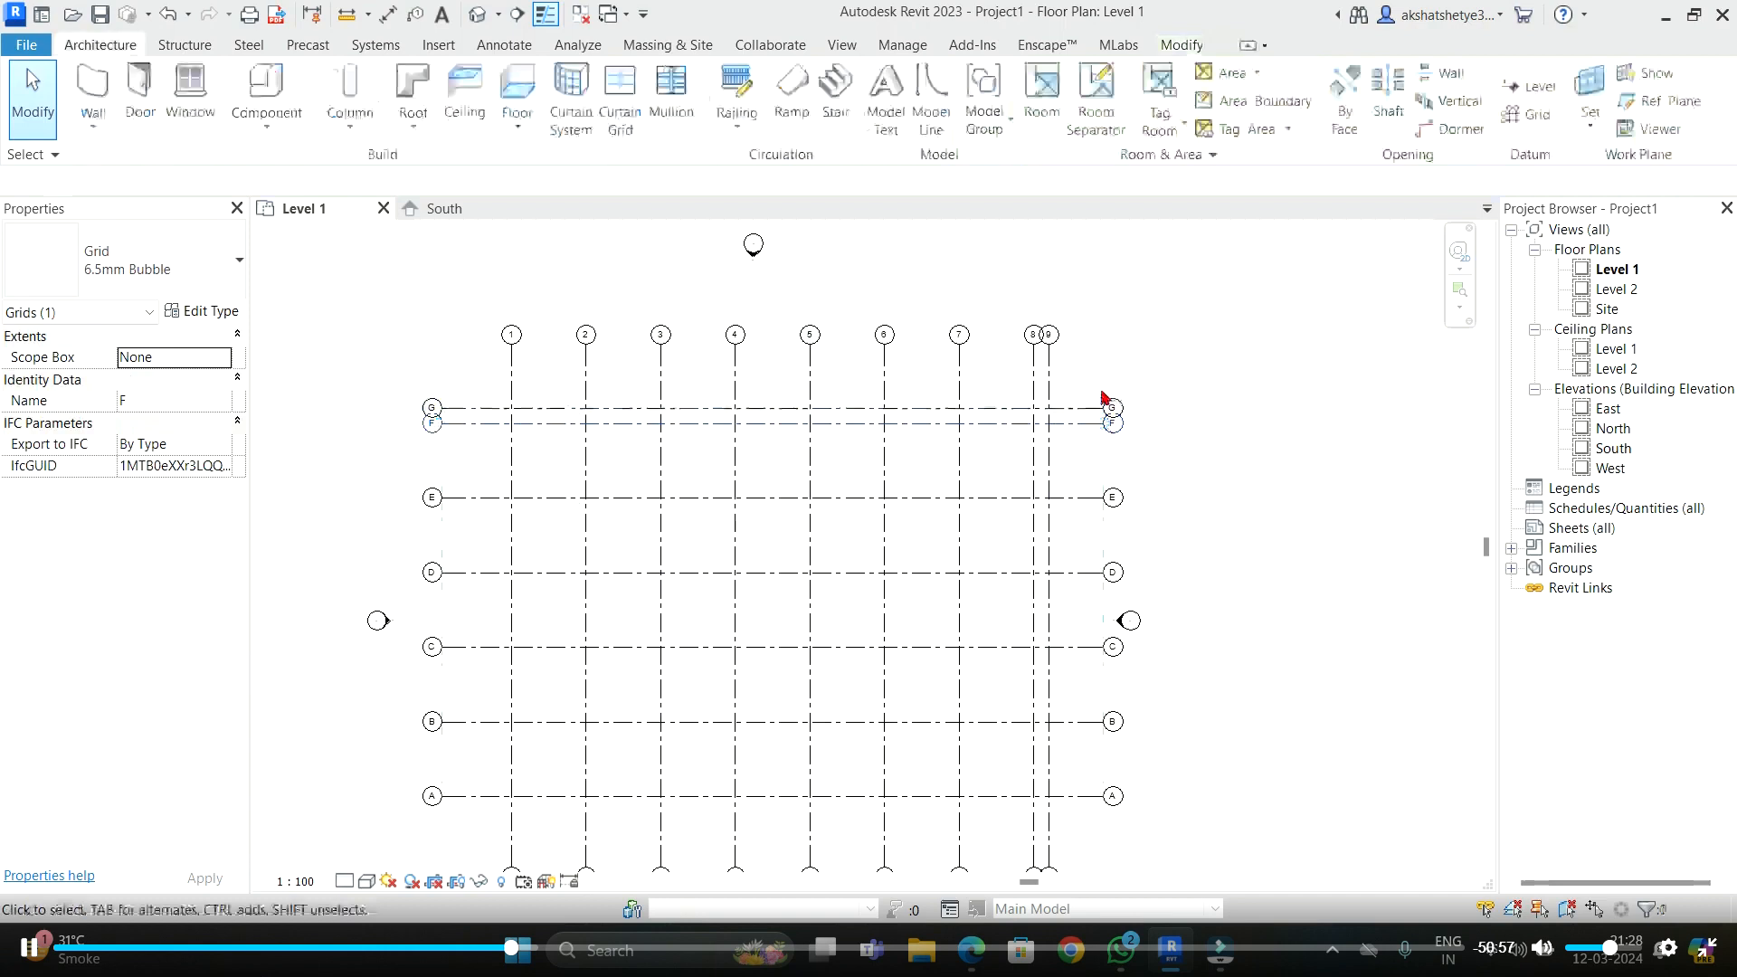
{"action": "left_click", "coordinate": [1120, 317]}
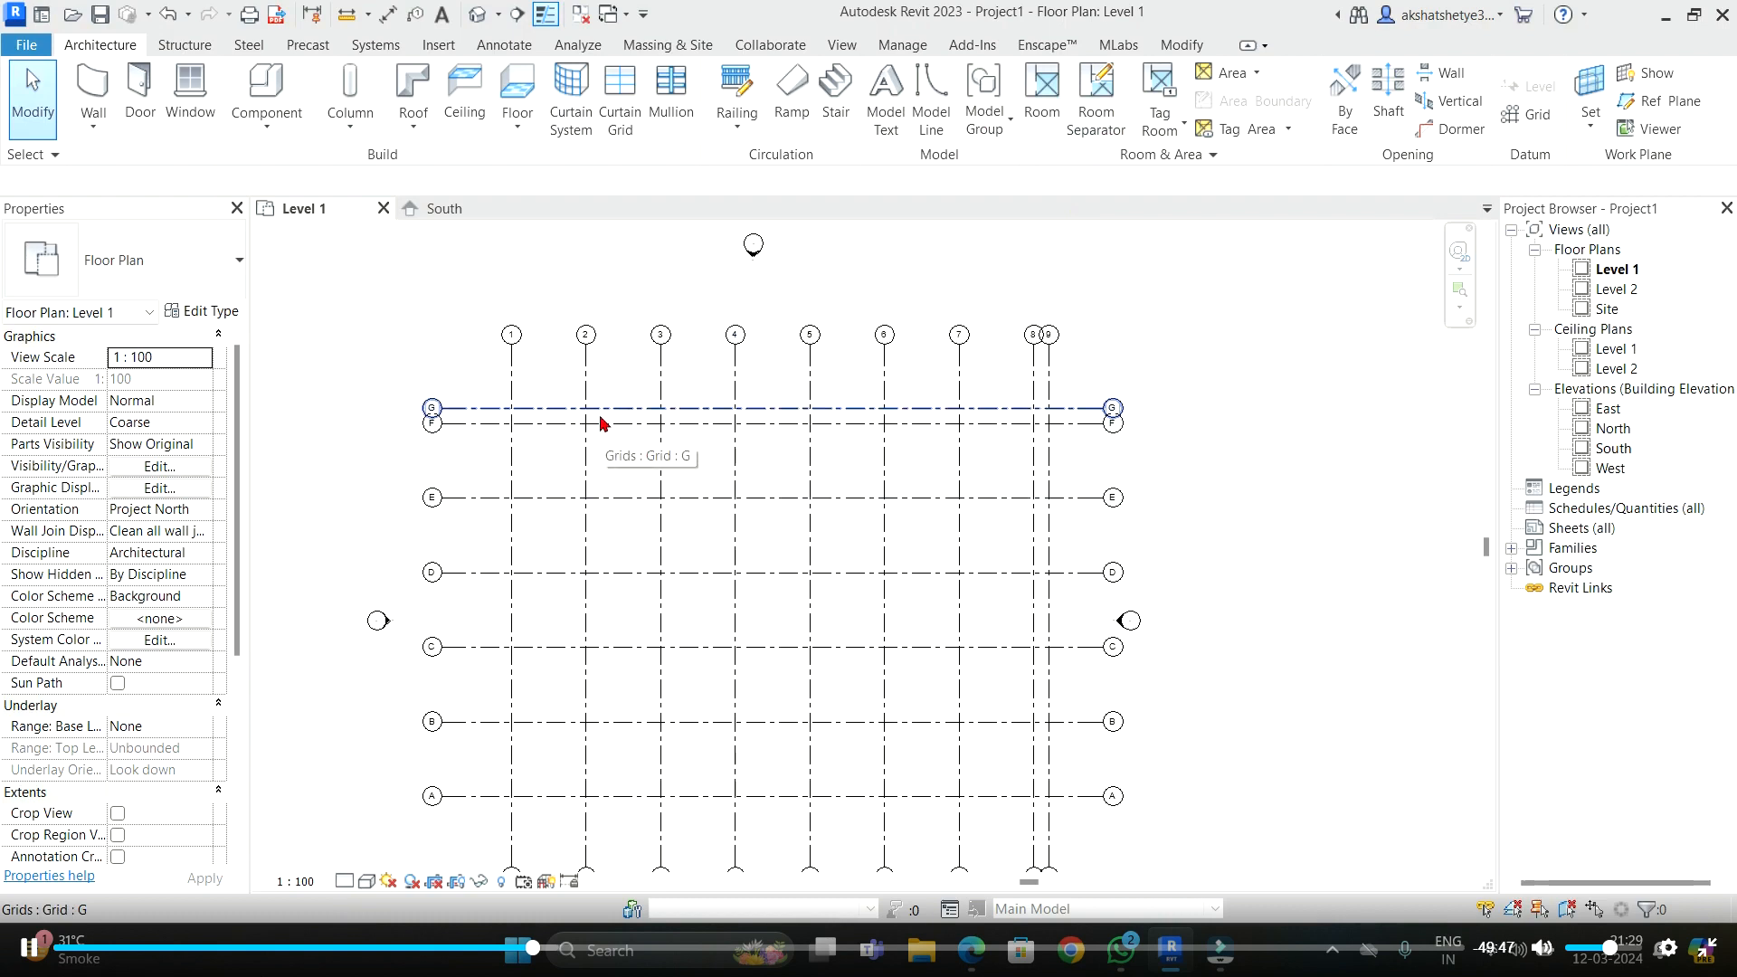
{"action": "left_click", "coordinate": [529, 418]}
{"action": "left_click", "coordinate": [547, 490]}
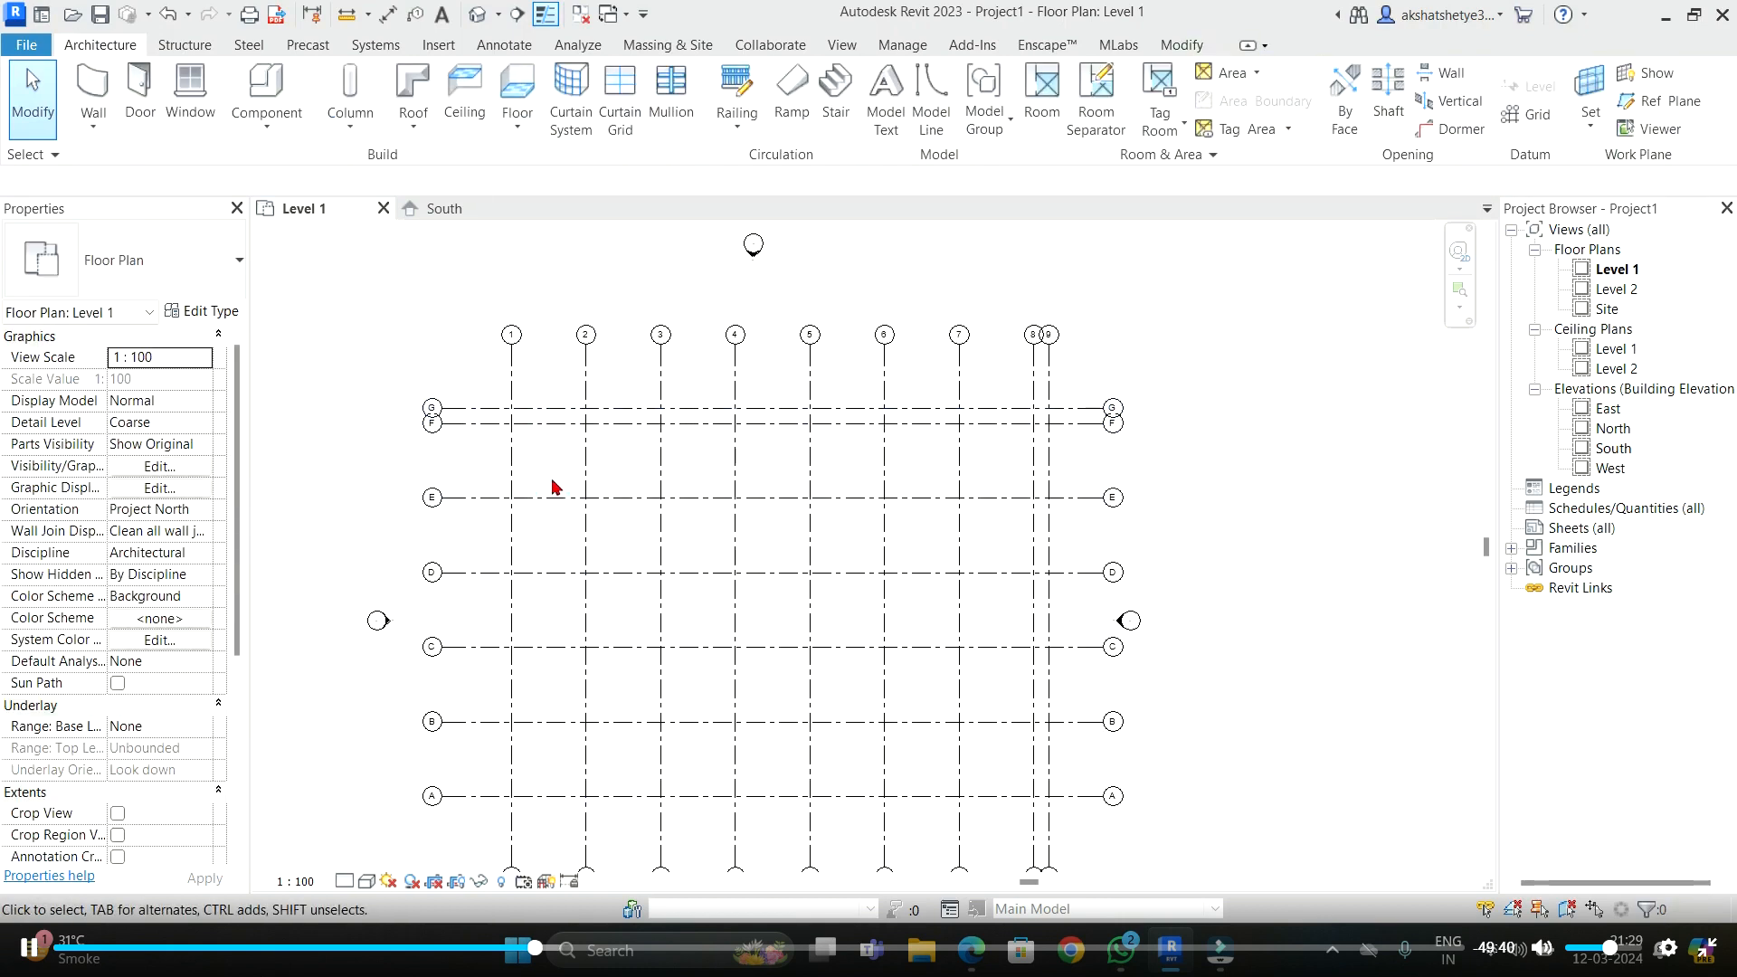
{"action": "scroll", "coordinate": [679, 484], "scroll_direction": "down", "scroll_amount": 3}
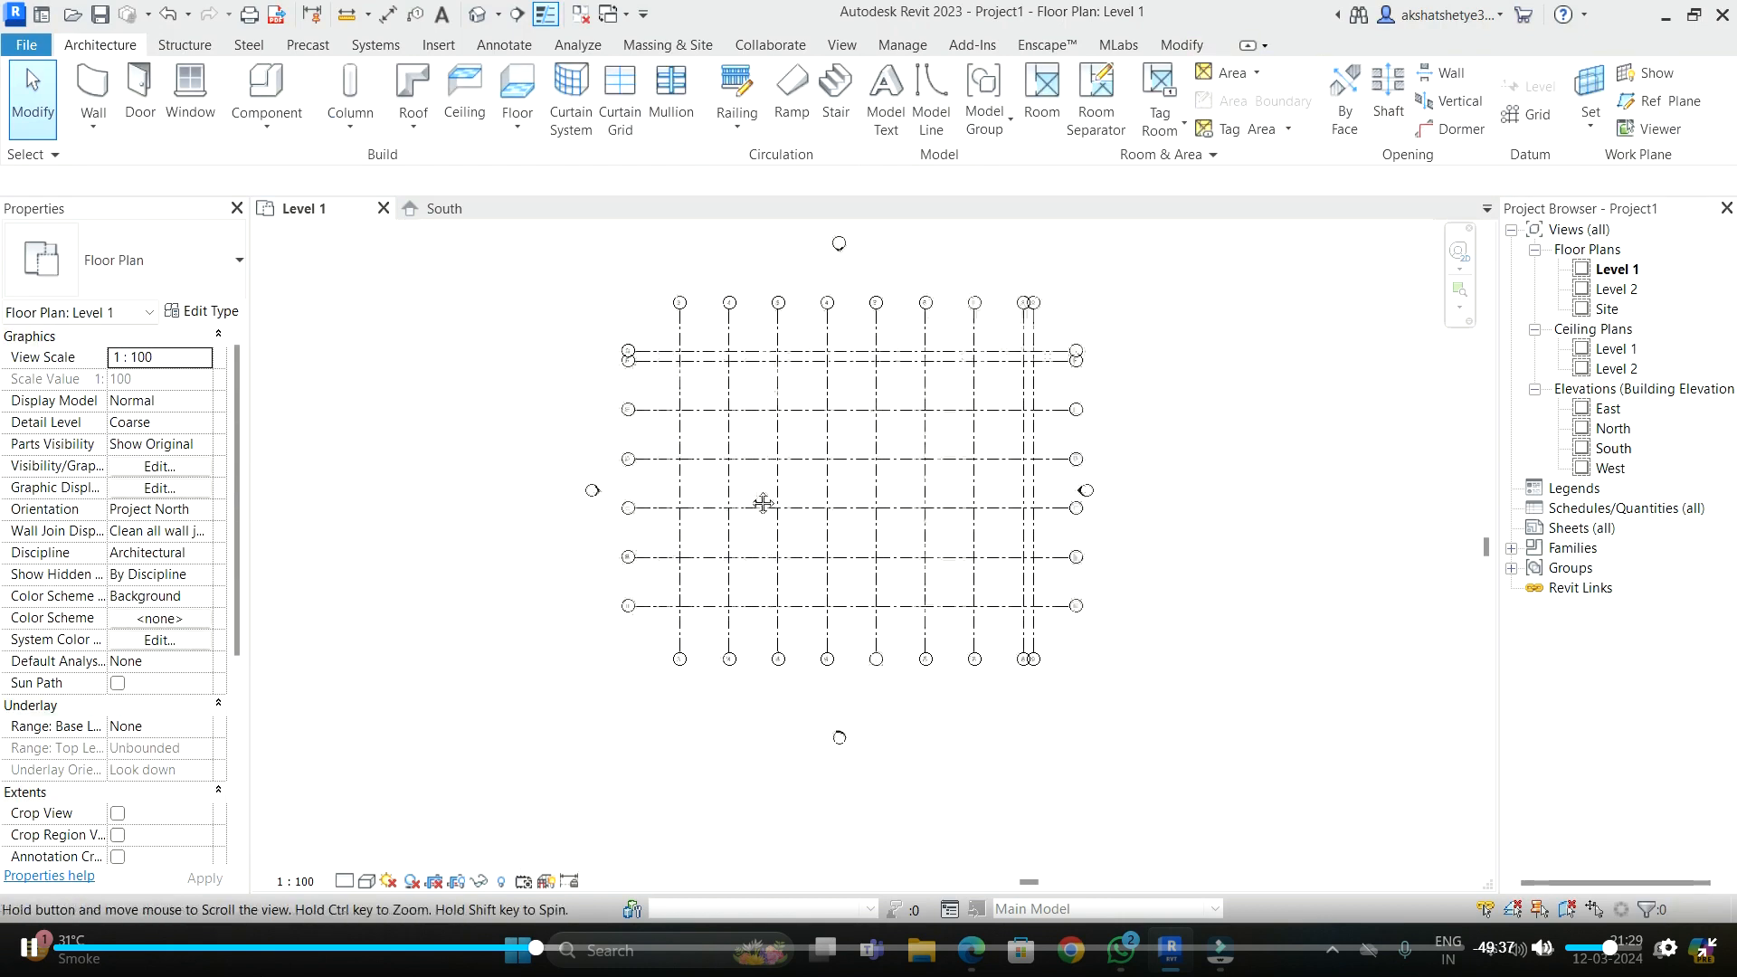
{"action": "mouse_move", "coordinate": [774, 431]}
{"action": "middle_mouse_down"}
{"action": "mouse_move", "coordinate": [779, 458]}
{"action": "mouse_move", "coordinate": [763, 453]}
{"action": "middle_mouse_up"}
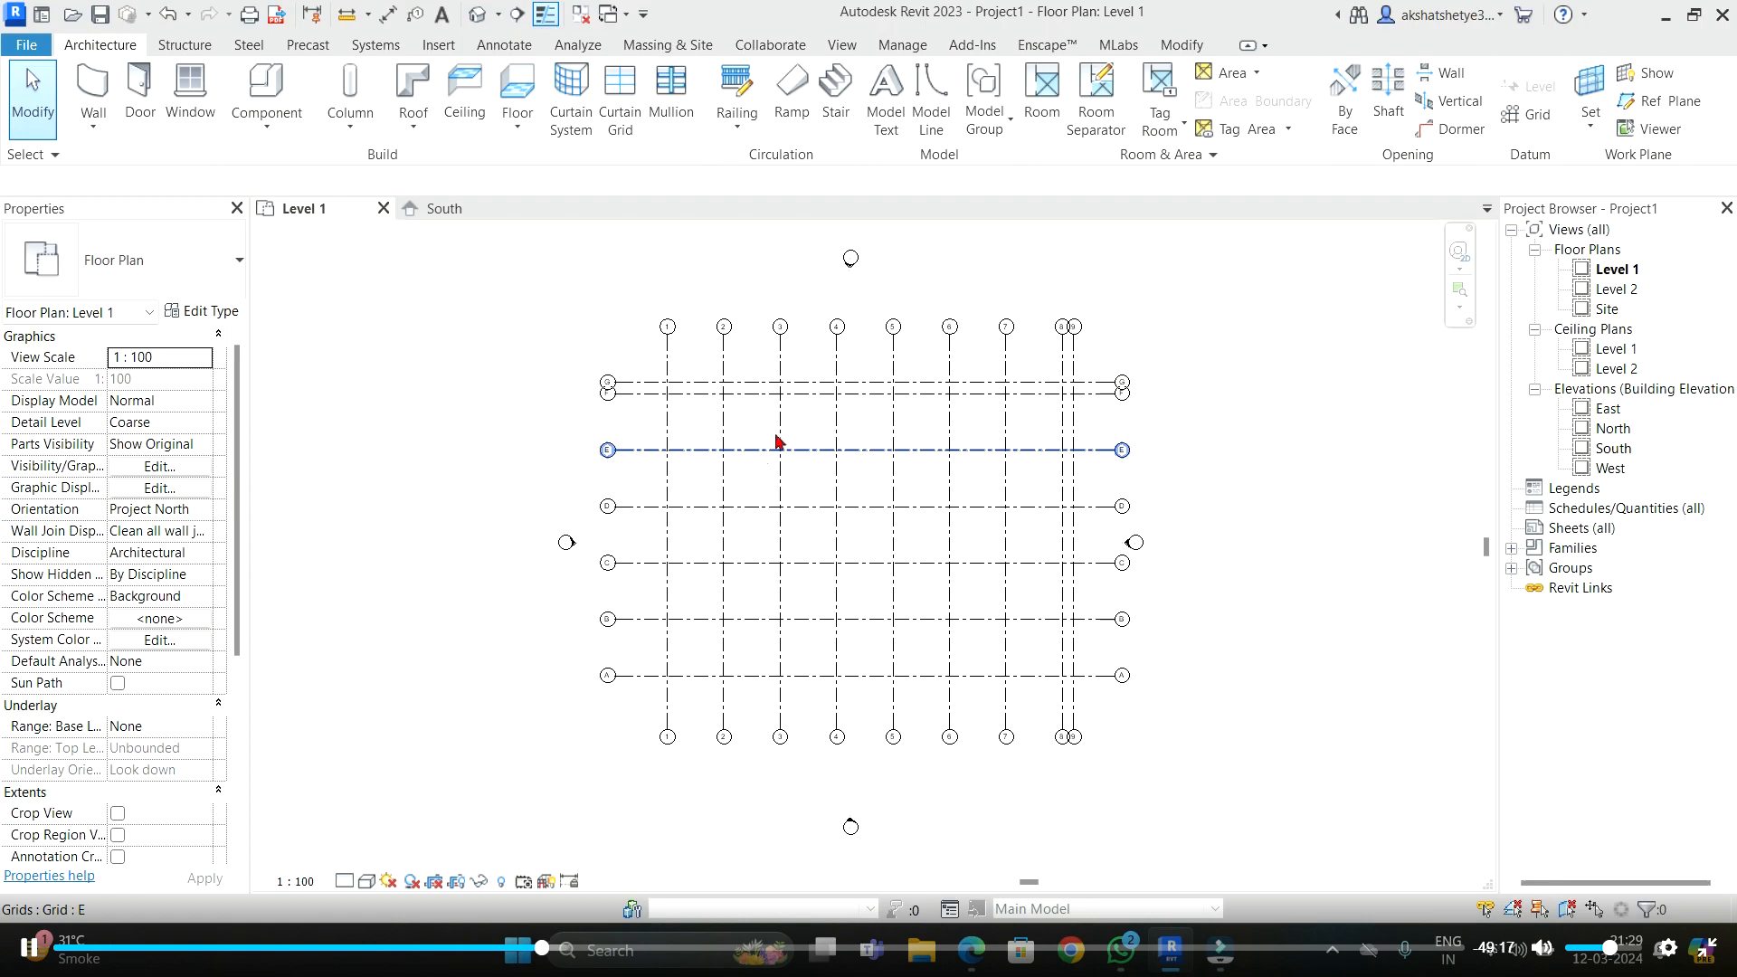
{"action": "left_click", "coordinate": [739, 398]}
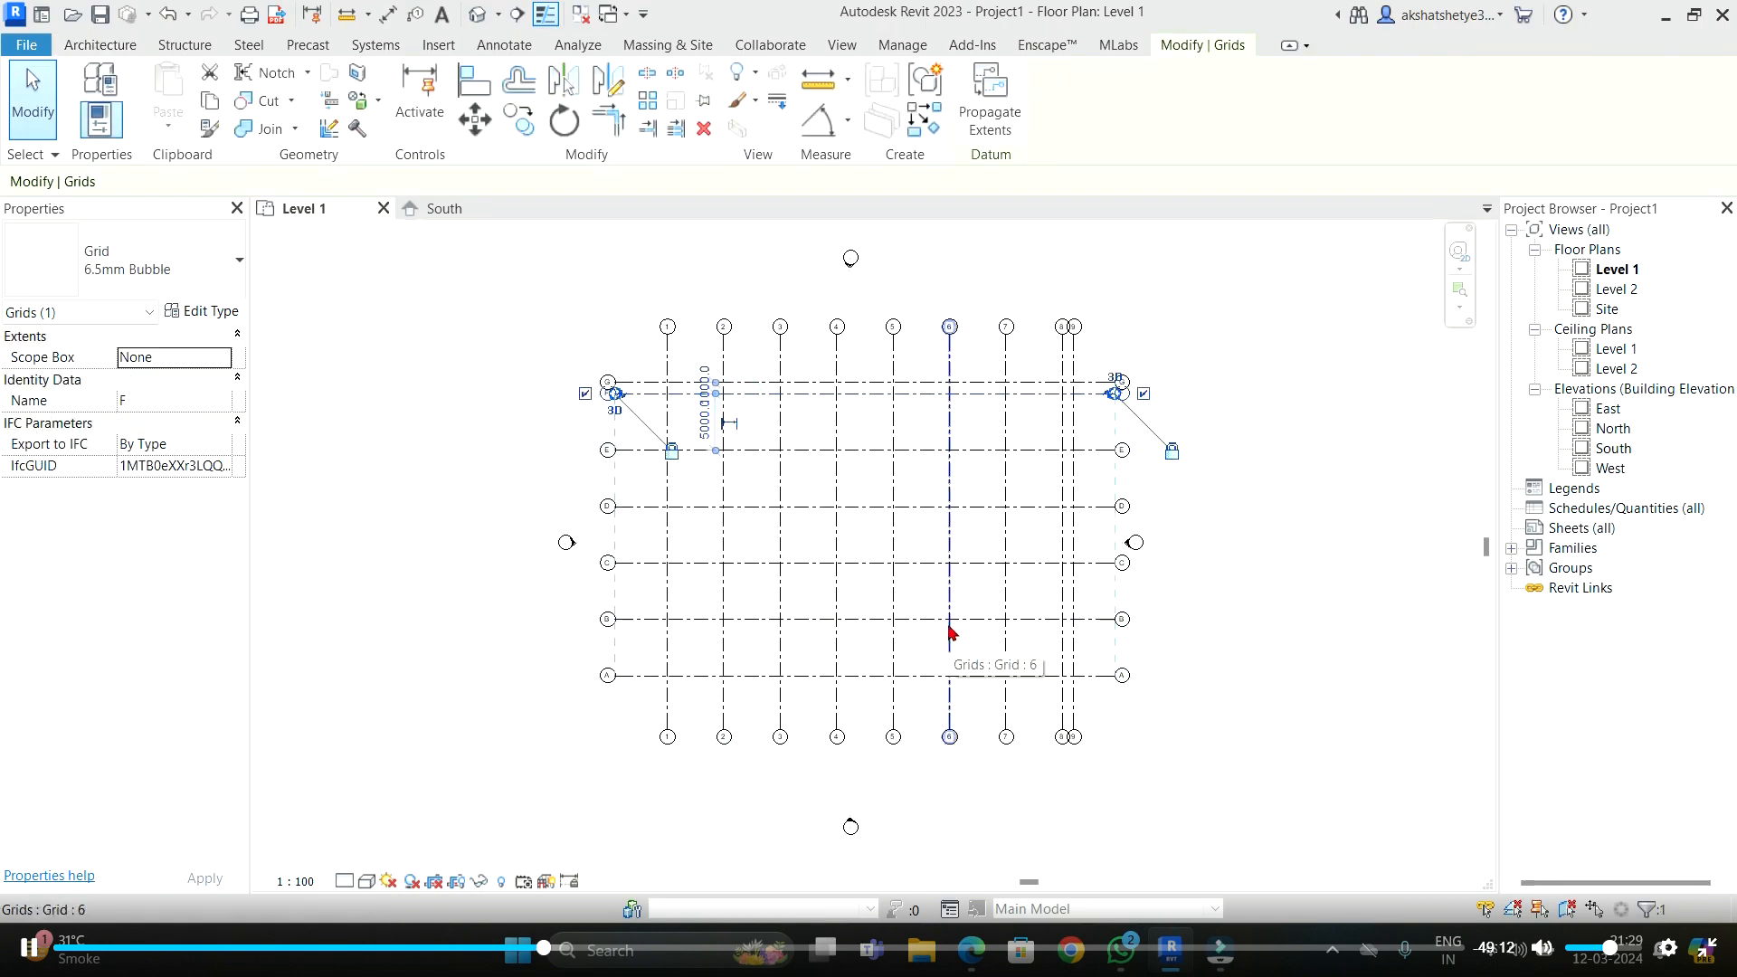
{"action": "left_click", "coordinate": [1181, 310]}
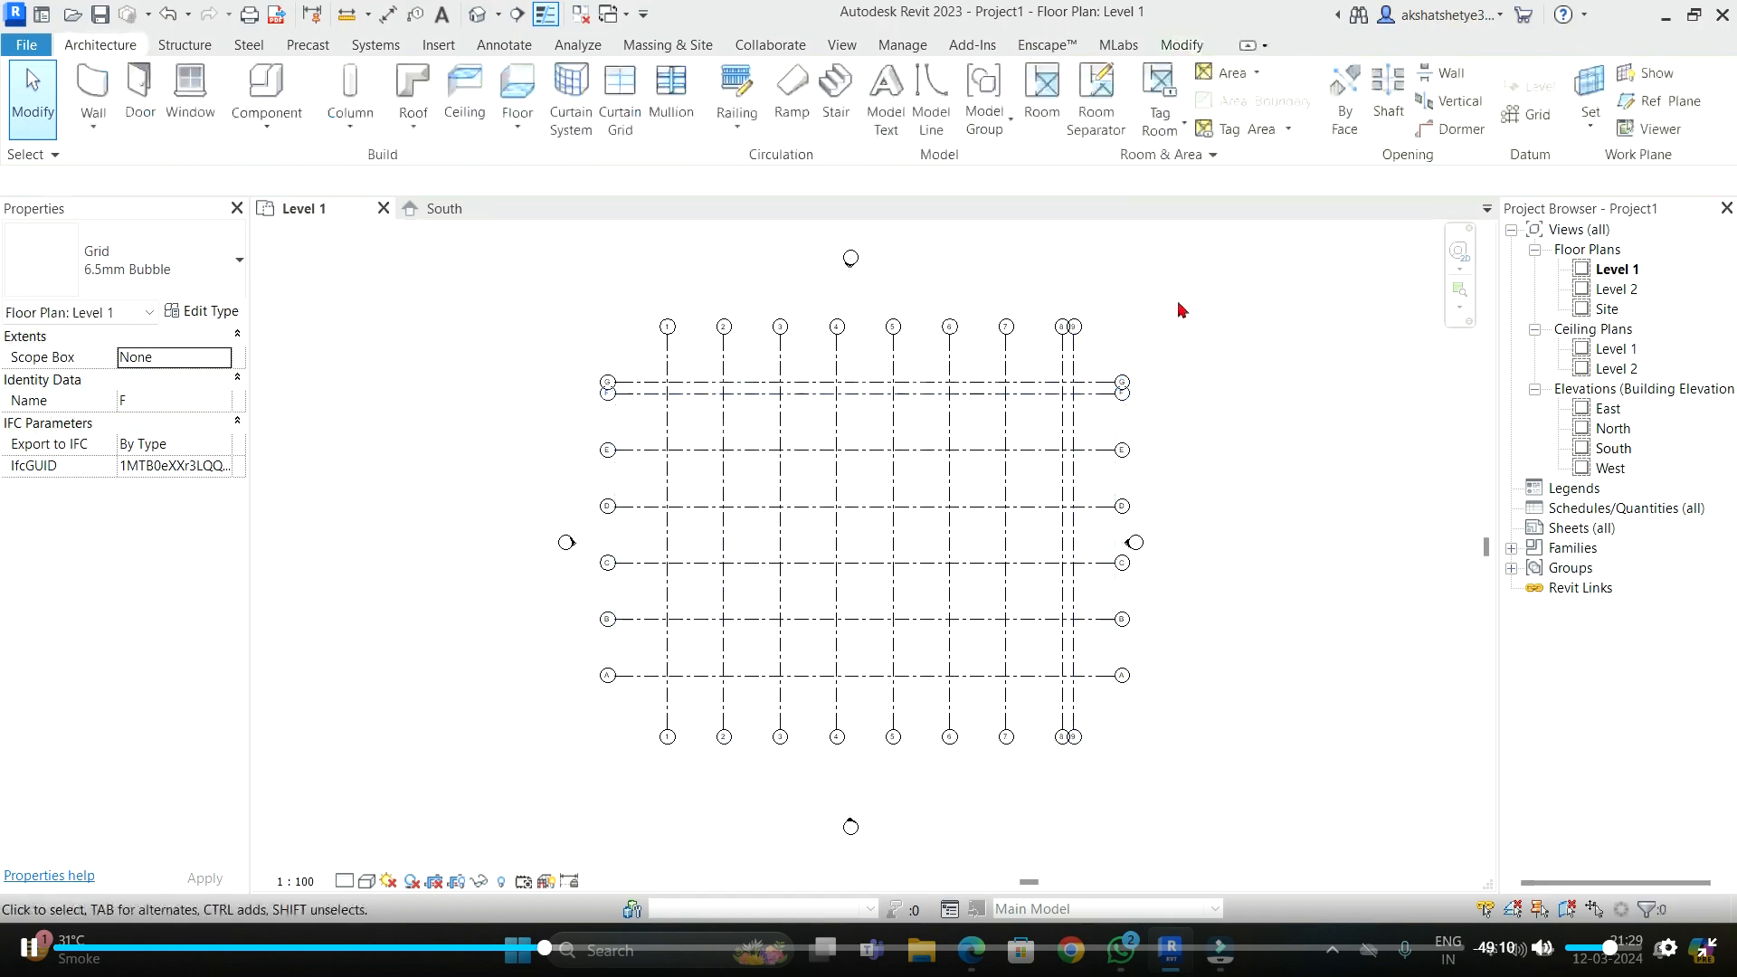
- Review the type properties of horizontal grid G, close them without changes, and examine the bubbles at its ends
{"action": "left_click", "coordinate": [853, 382]}
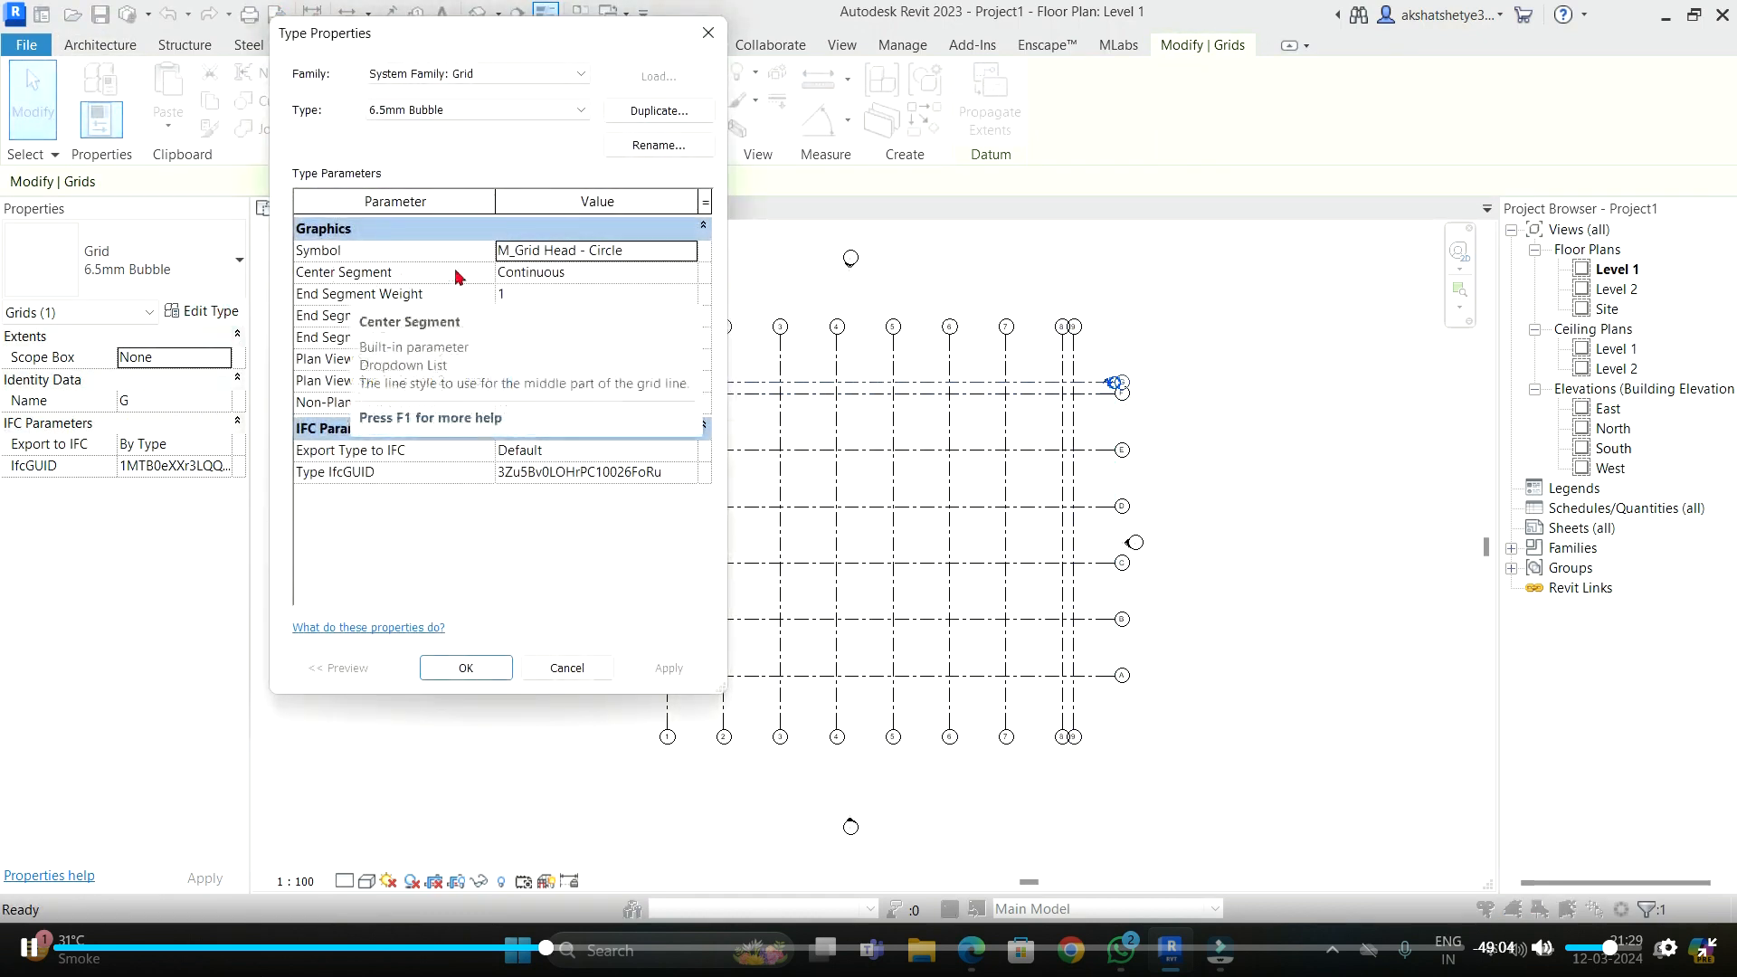
{"action": "left_click_drag", "start_coordinate": [622, 37], "coordinate": [366, 122]}
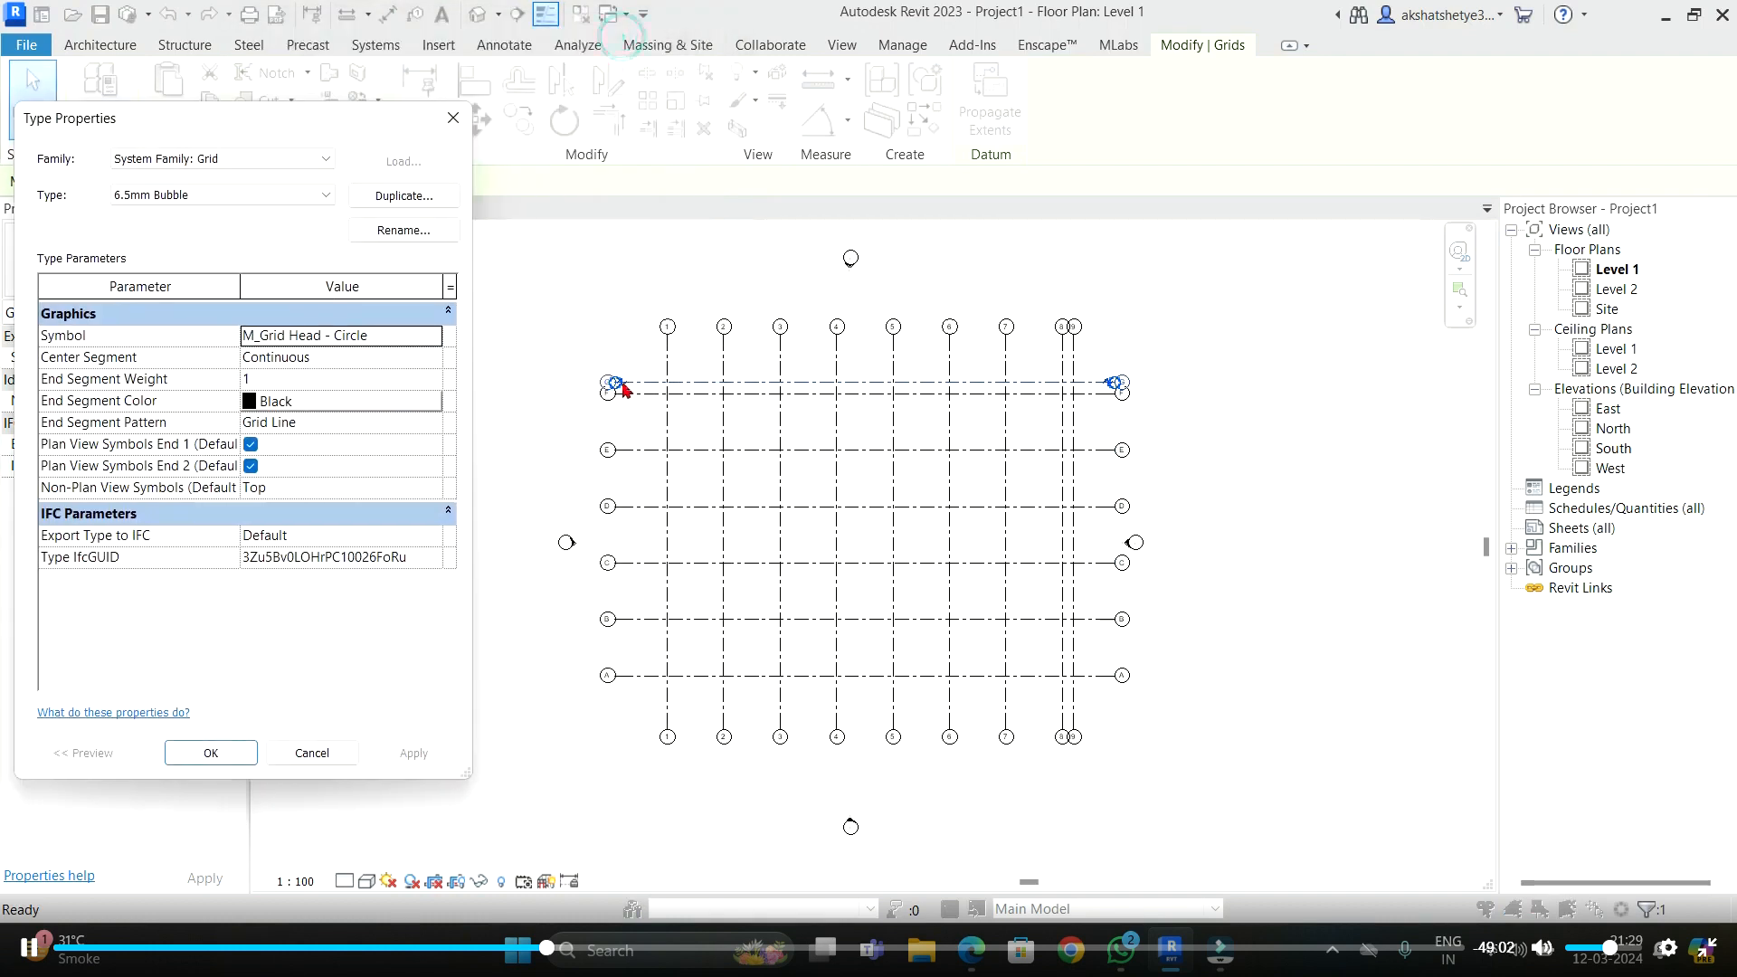
{"action": "left_click", "coordinate": [457, 125]}
{"action": "scroll", "coordinate": [753, 350], "scroll_direction": "up", "scroll_amount": 3}
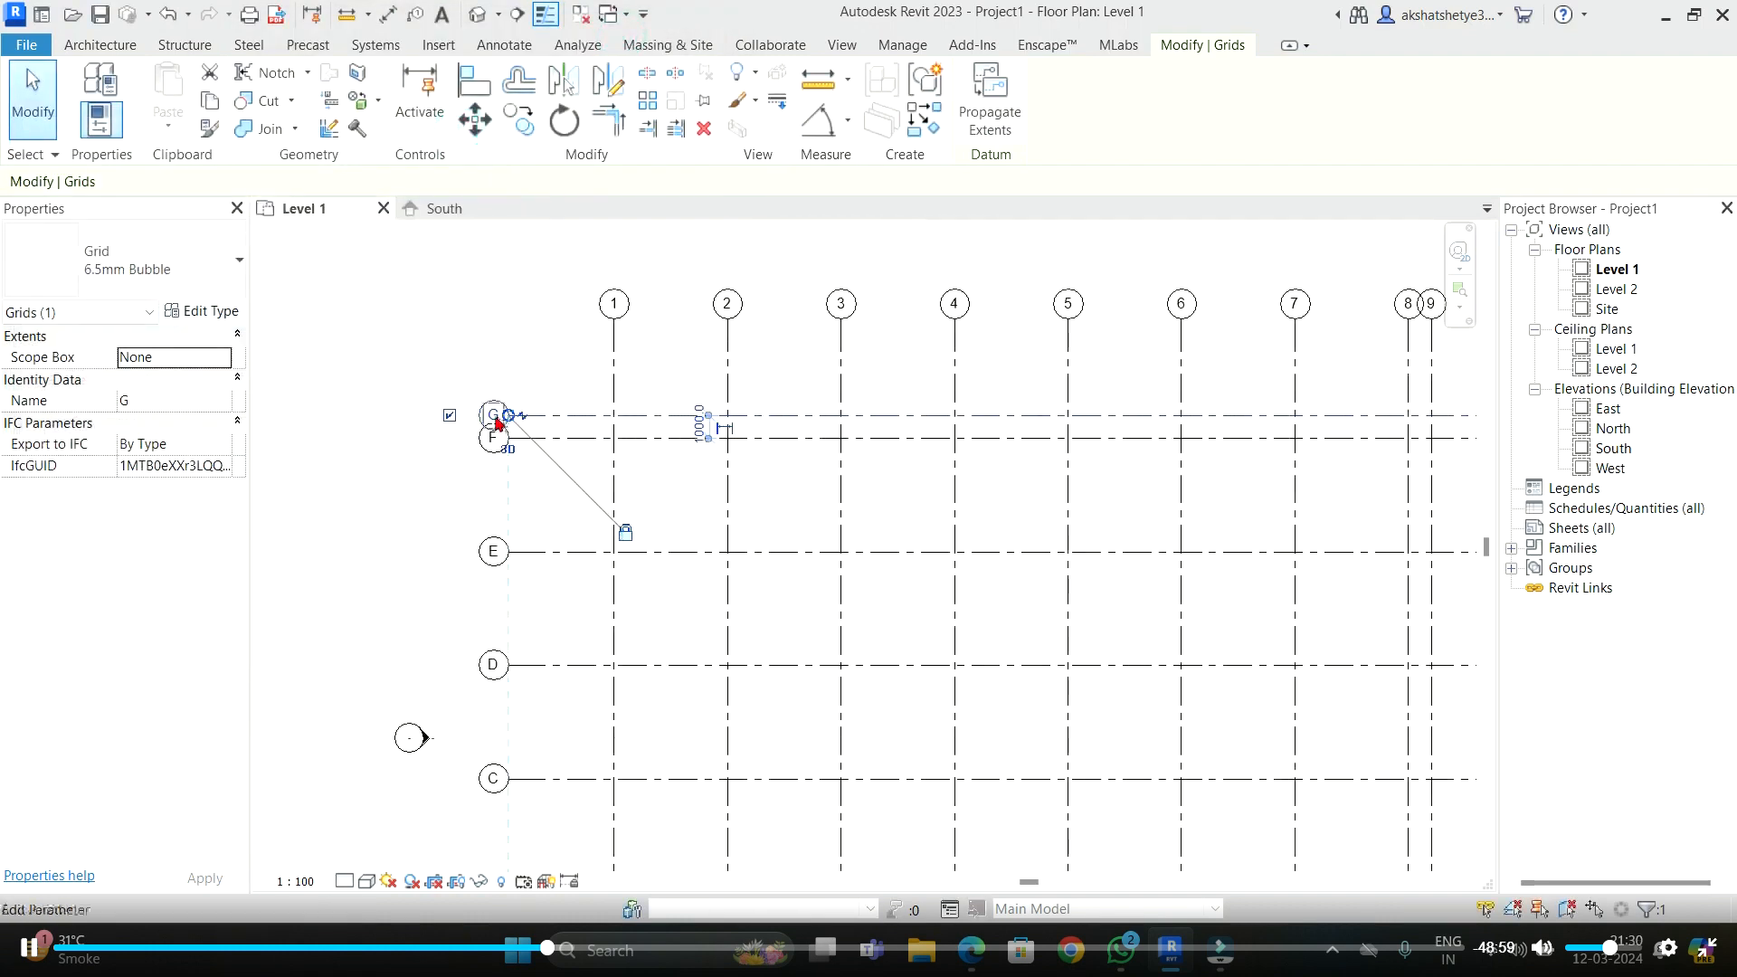
{"action": "scroll", "coordinate": [465, 433], "scroll_direction": "down", "scroll_amount": 2}
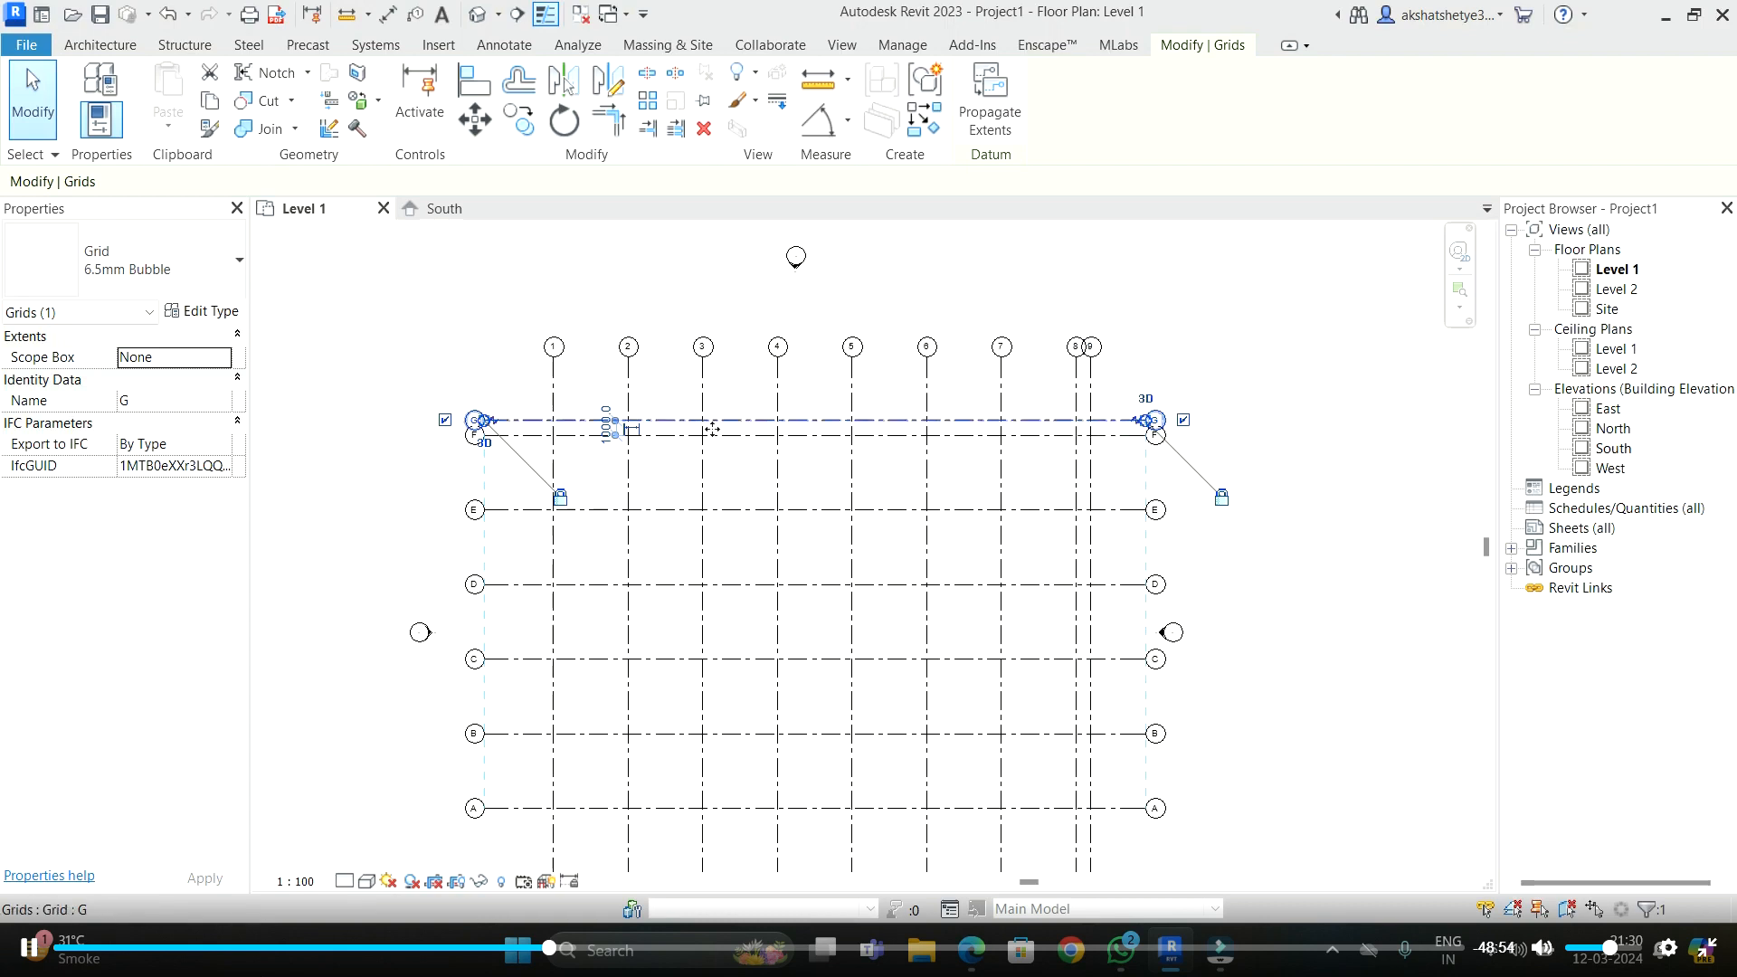
{"action": "scroll", "coordinate": [713, 414], "scroll_direction": "up", "scroll_amount": 1}
{"action": "scroll", "coordinate": [783, 434], "scroll_direction": "up", "scroll_amount": 2}
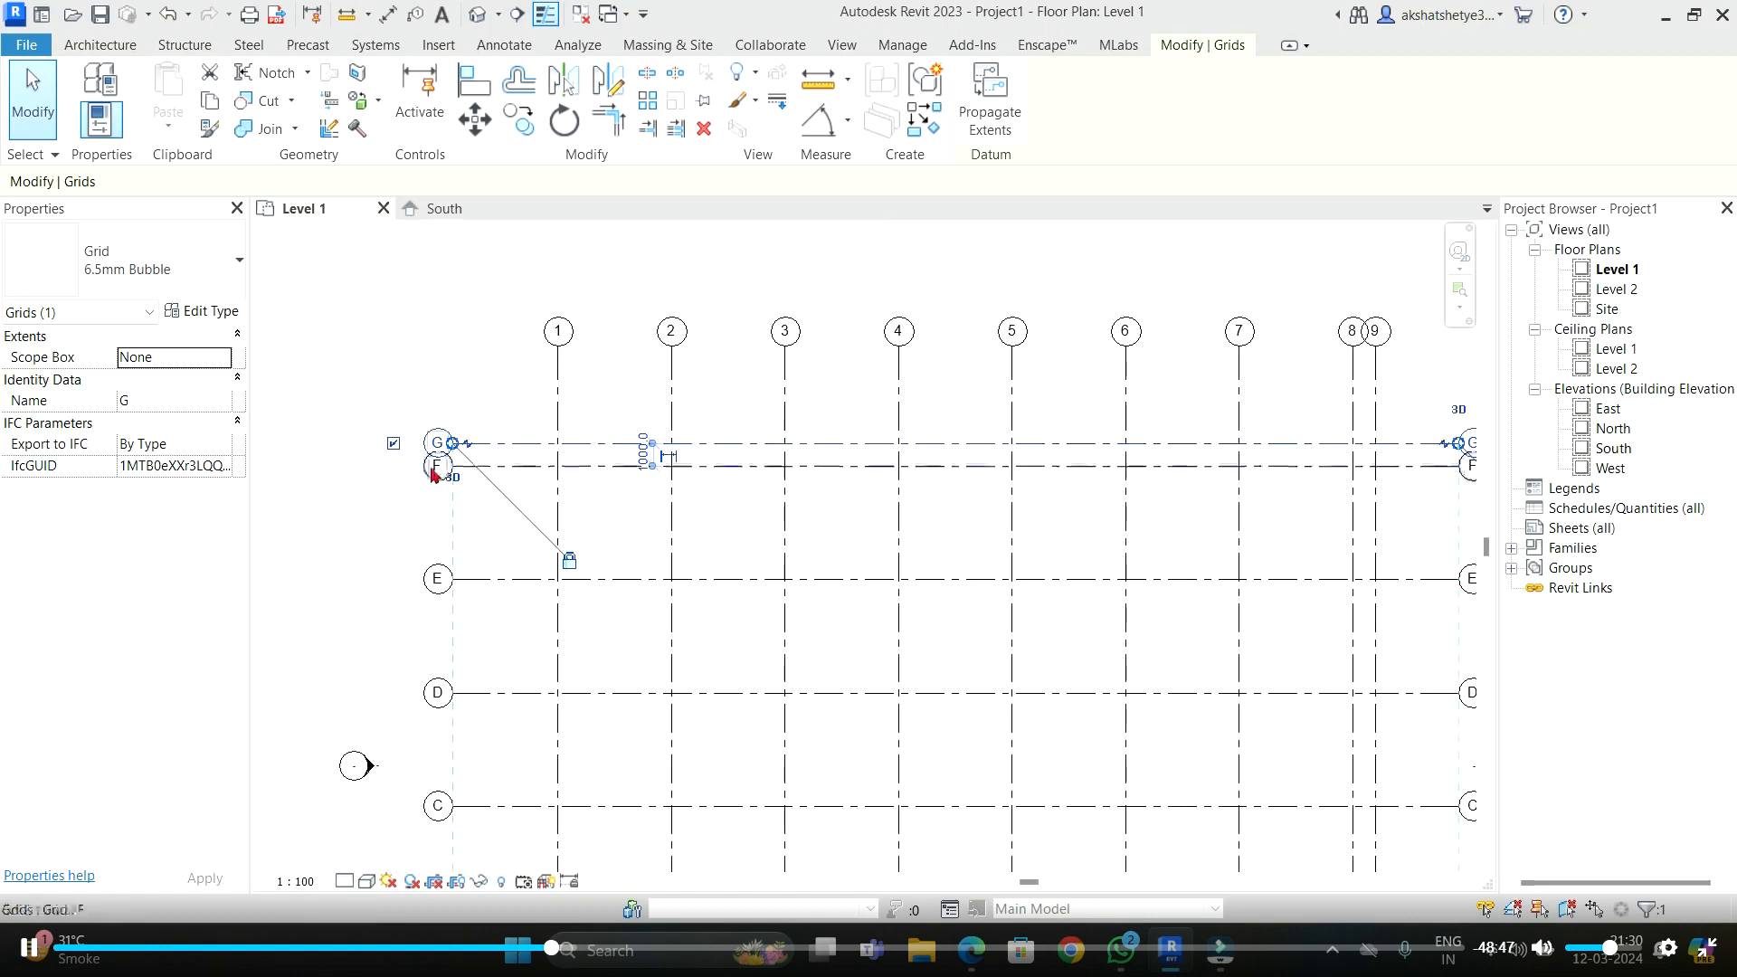
{"action": "scroll", "coordinate": [438, 462], "scroll_direction": "down", "scroll_amount": 2}
{"action": "key", "text": "Escape"}
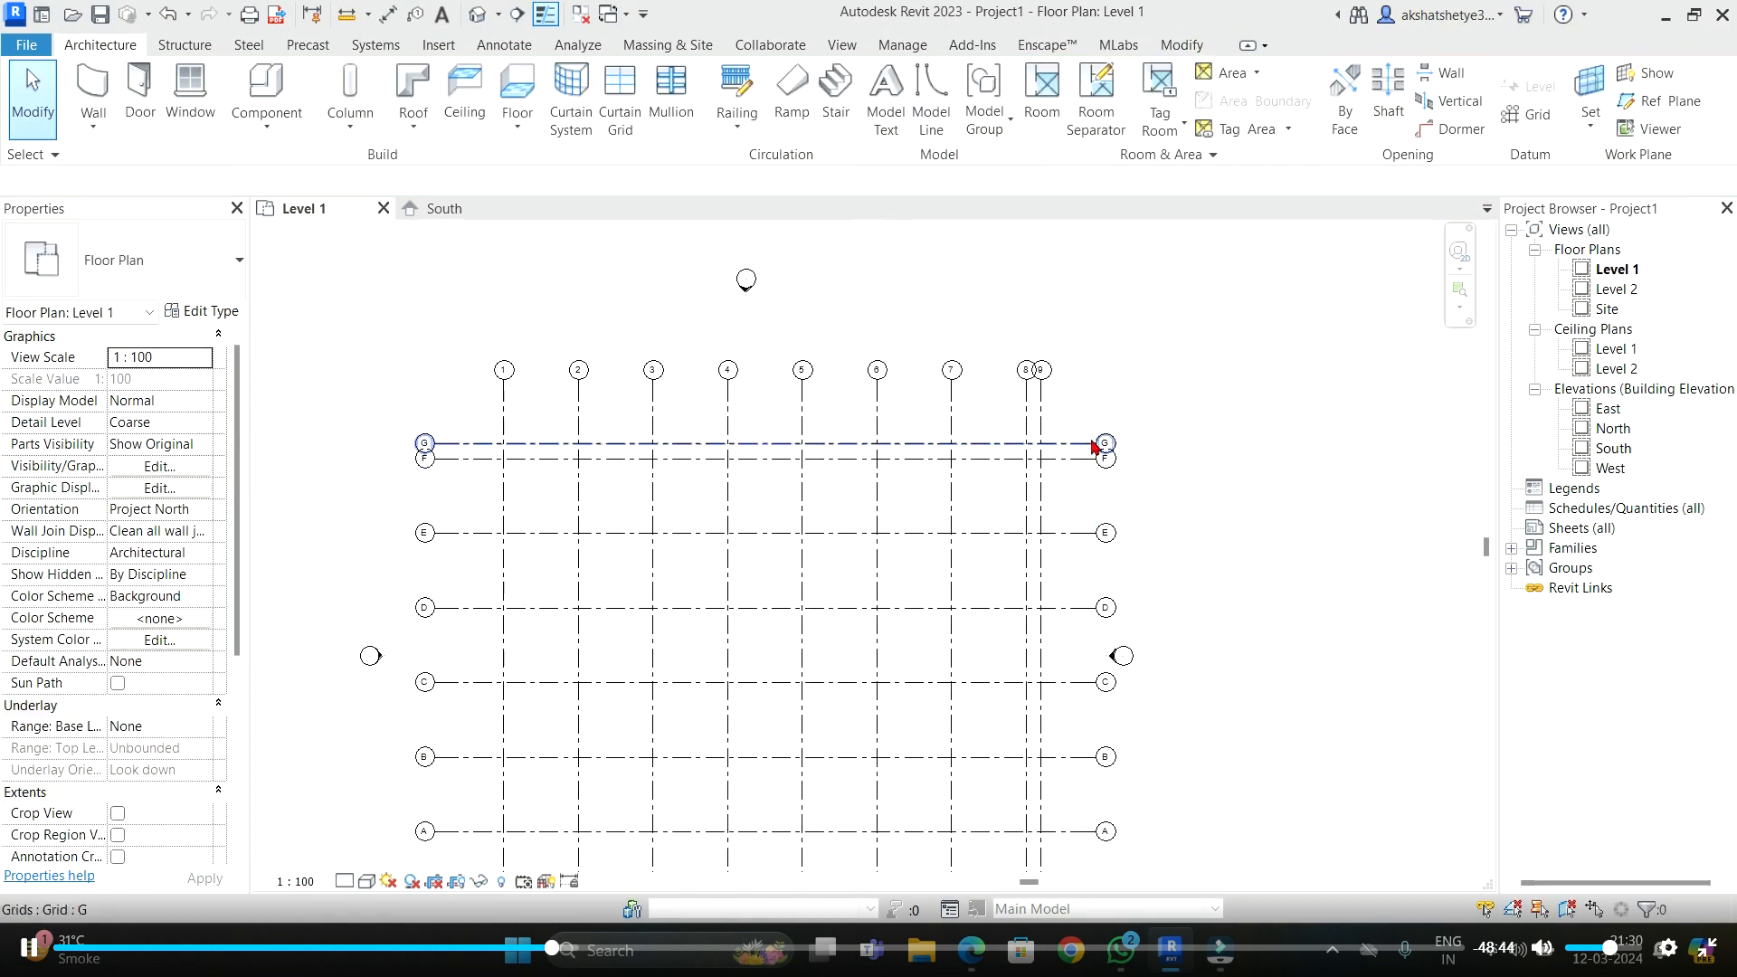
- Try the Custom option for Center Segment in grid G's type properties, discard it, and deselect the grid
{"action": "scroll", "coordinate": [391, 463], "scroll_direction": "up", "scroll_amount": 2}
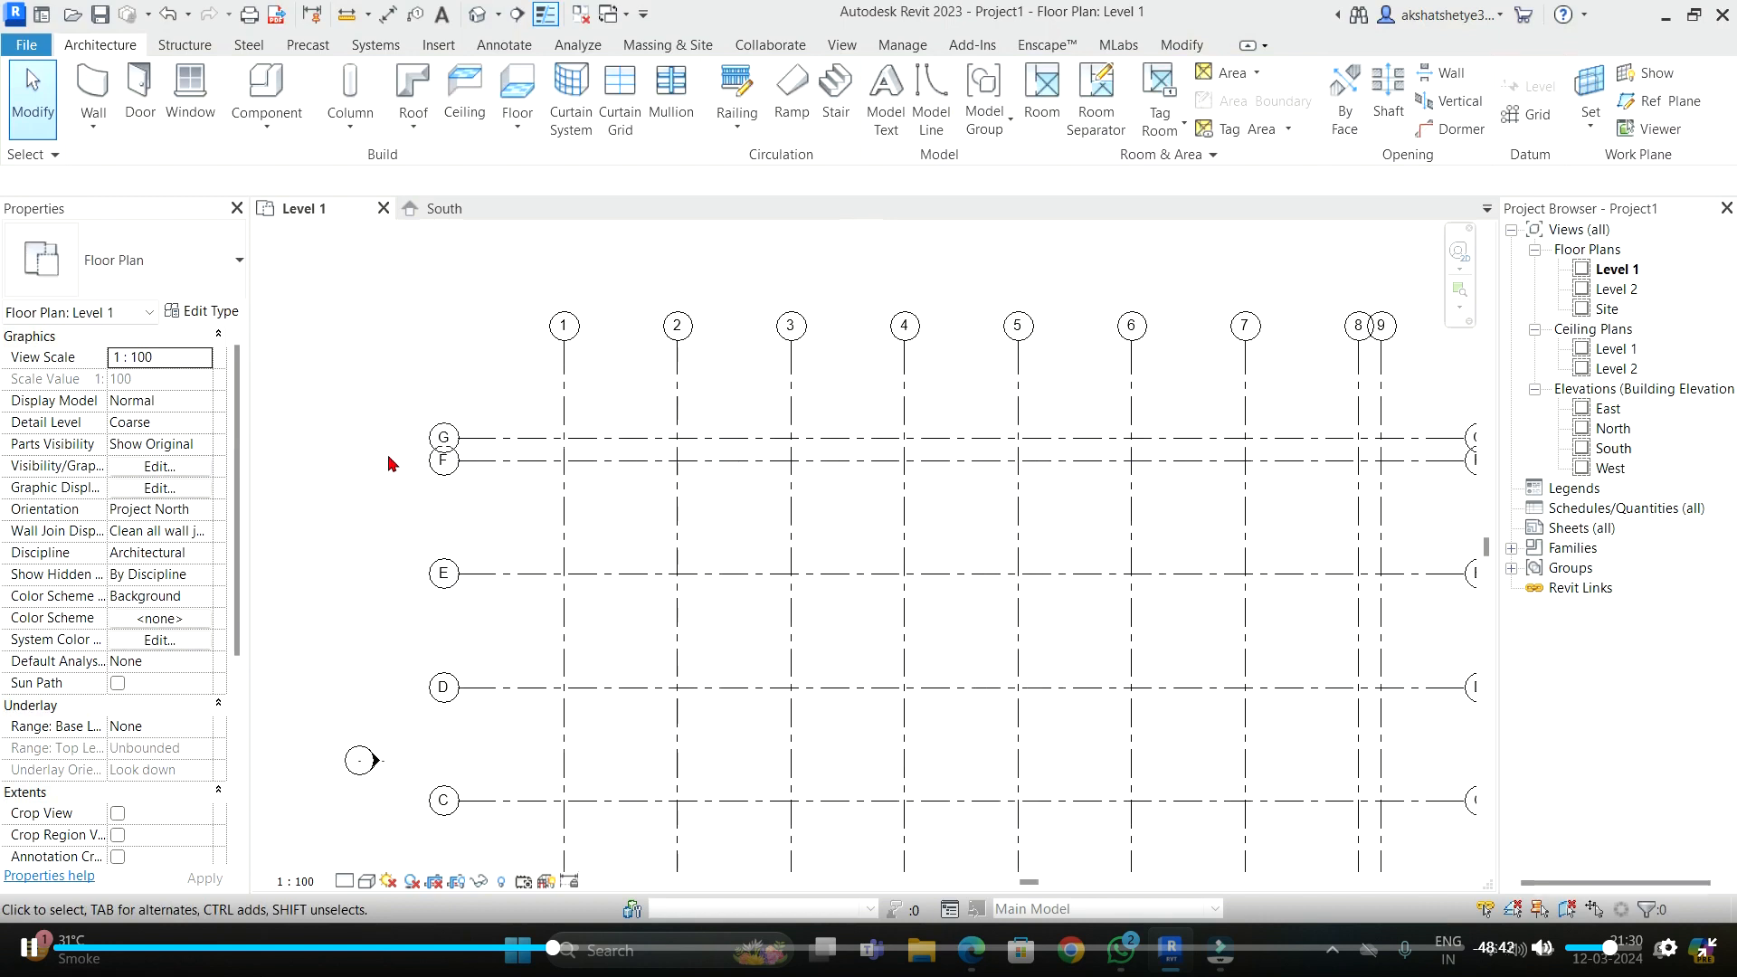
{"action": "left_click", "coordinate": [532, 438]}
{"action": "left_click", "coordinate": [192, 311]}
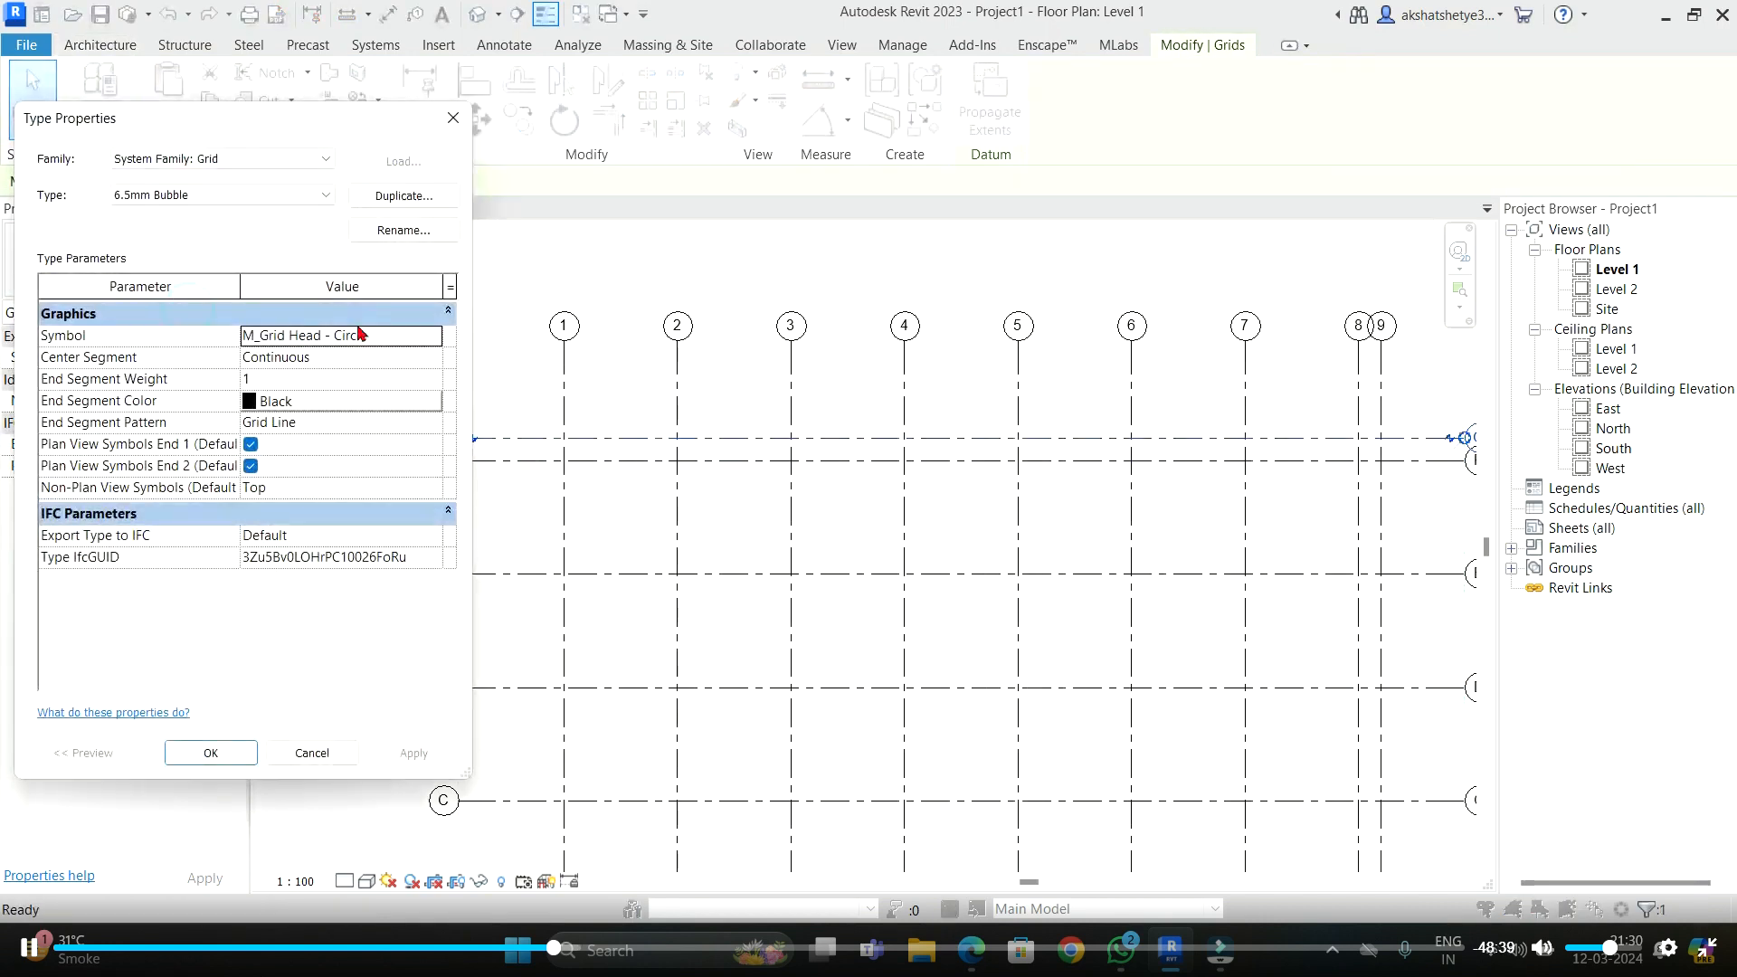
{"action": "left_click", "coordinate": [428, 357]}
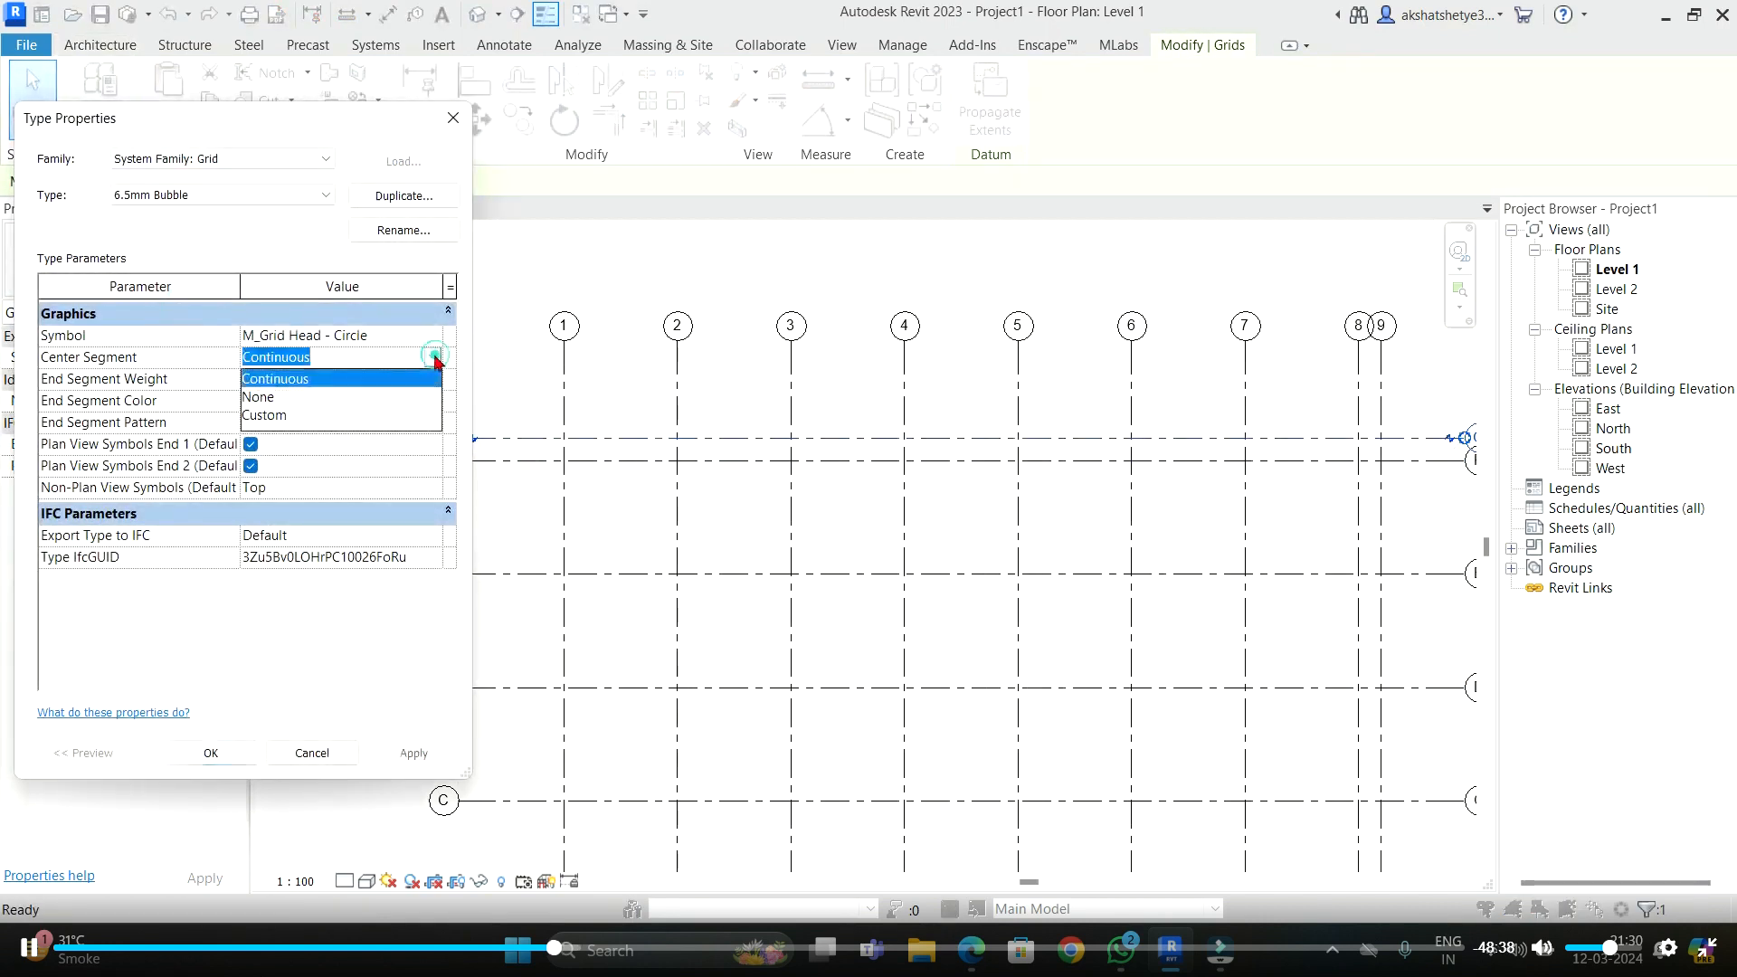
{"action": "left_click", "coordinate": [282, 416]}
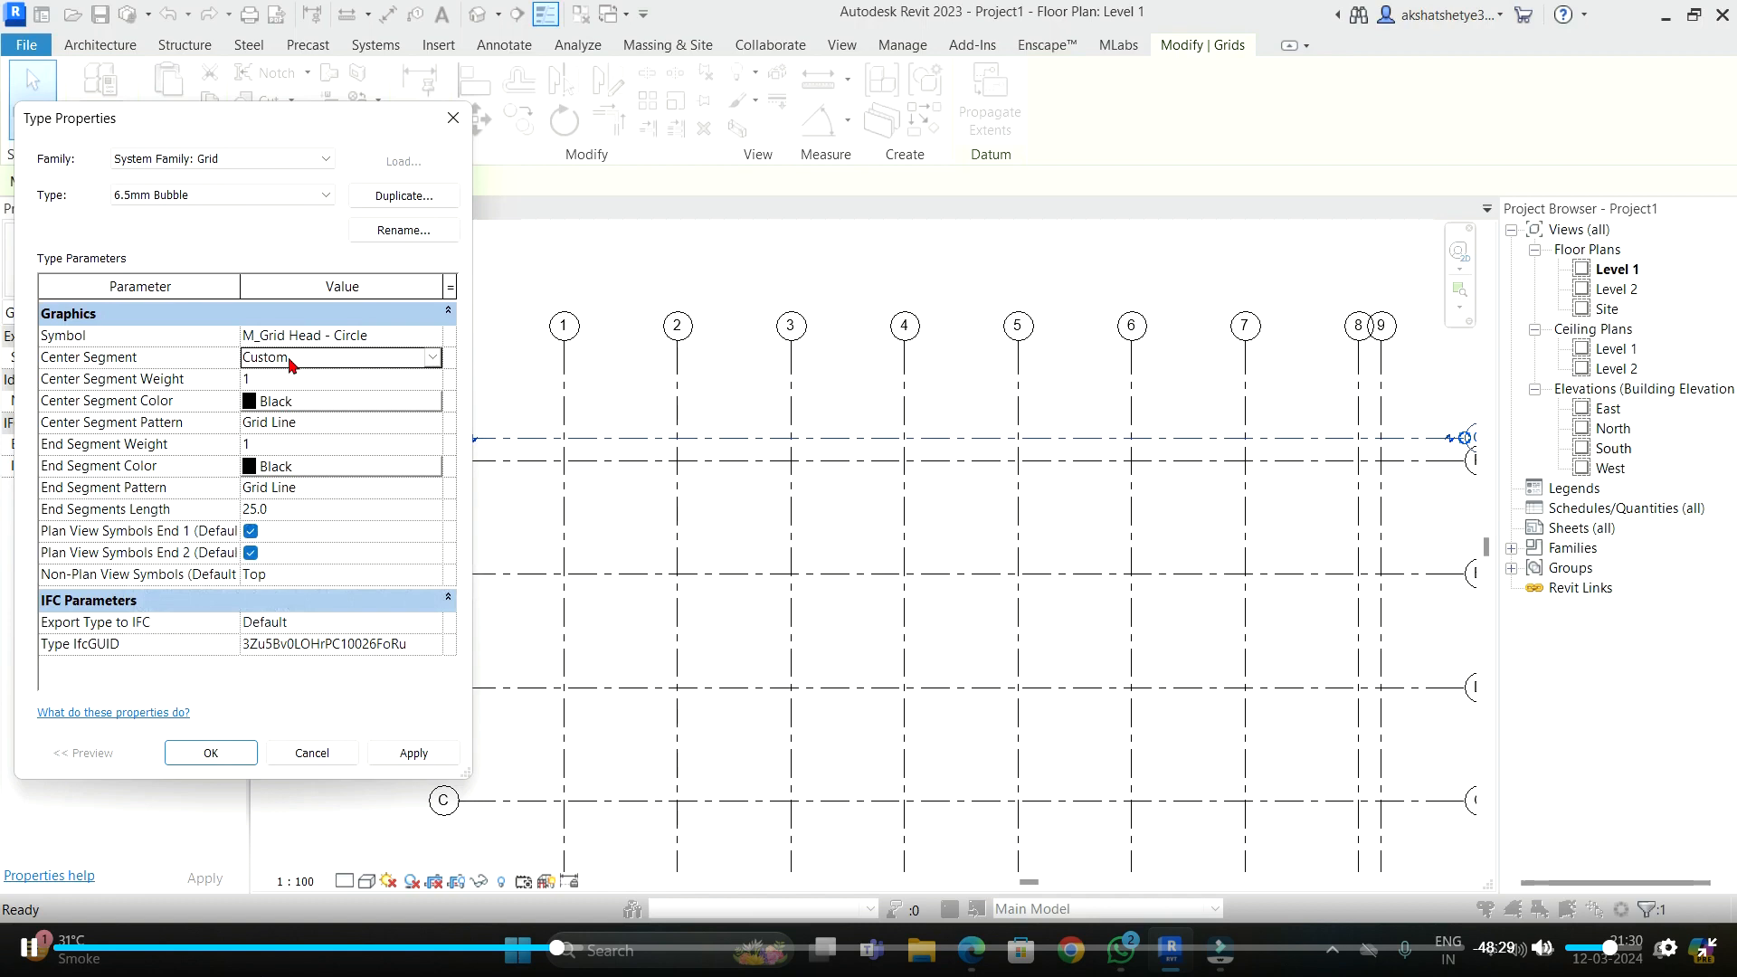
{"action": "left_click", "coordinate": [453, 117]}
{"action": "left_click", "coordinate": [504, 399]}
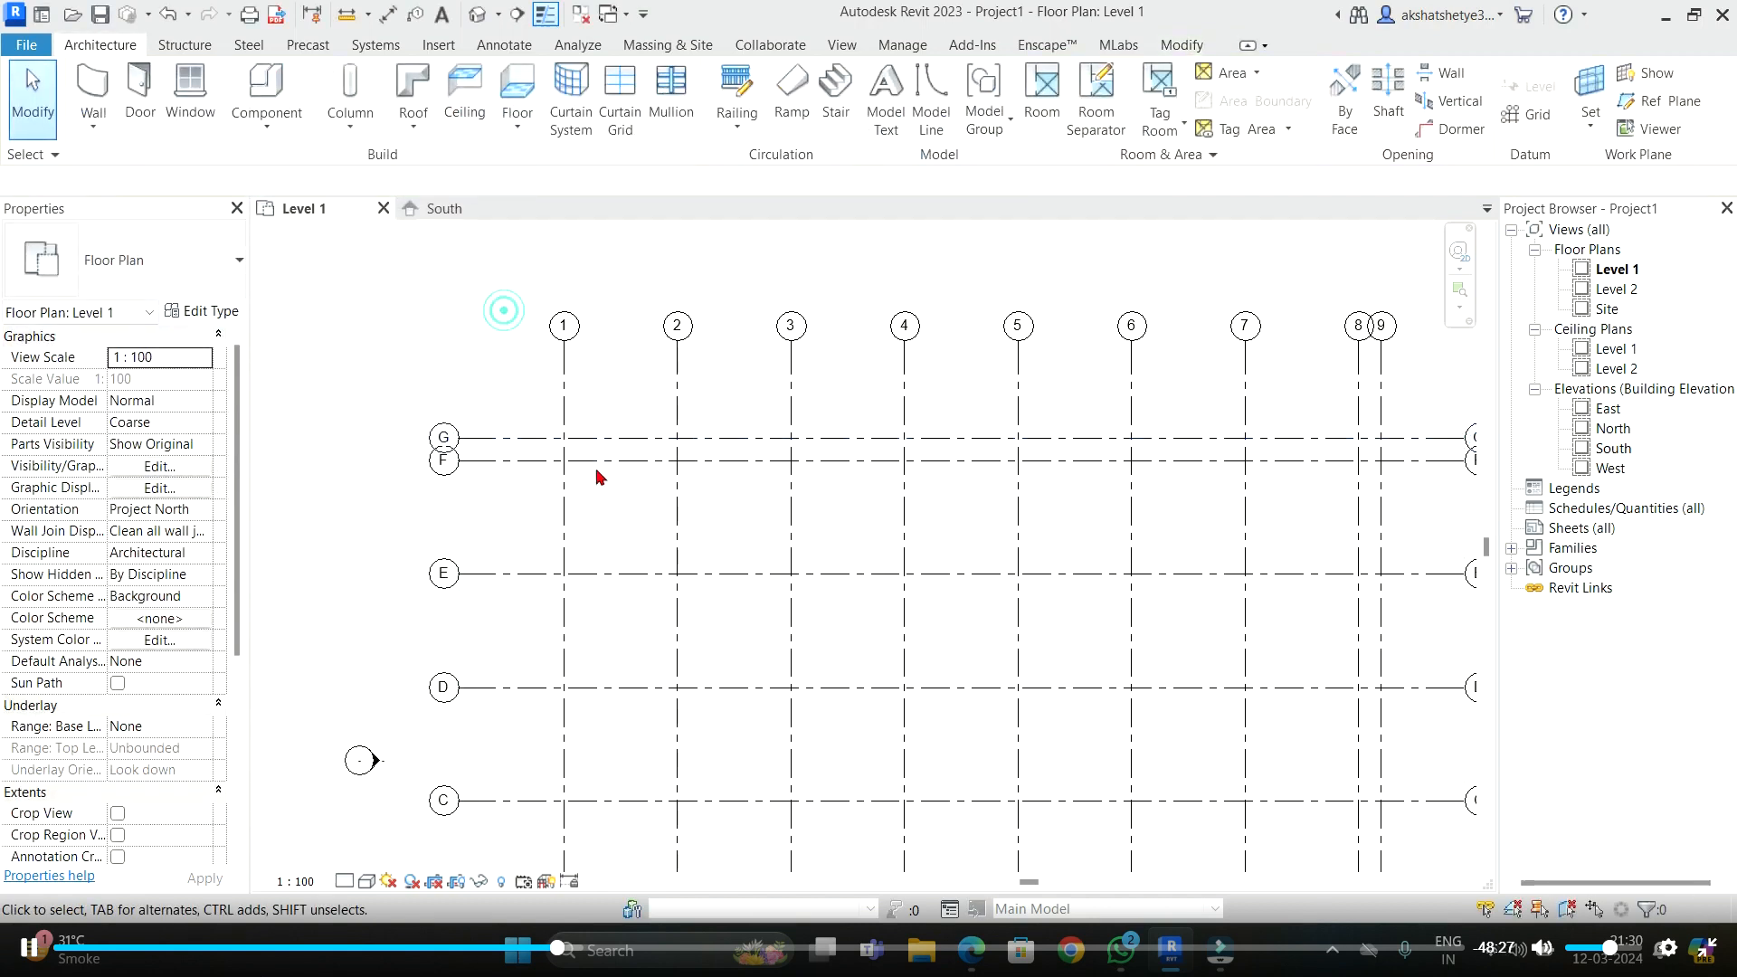
- Select grid G, switch to the Google Meet call to read the in-call messages, and return to Revit with nothing selected
{"action": "left_click", "coordinate": [609, 438]}
{"action": "scroll", "coordinate": [447, 444], "scroll_direction": "down", "scroll_amount": 2}
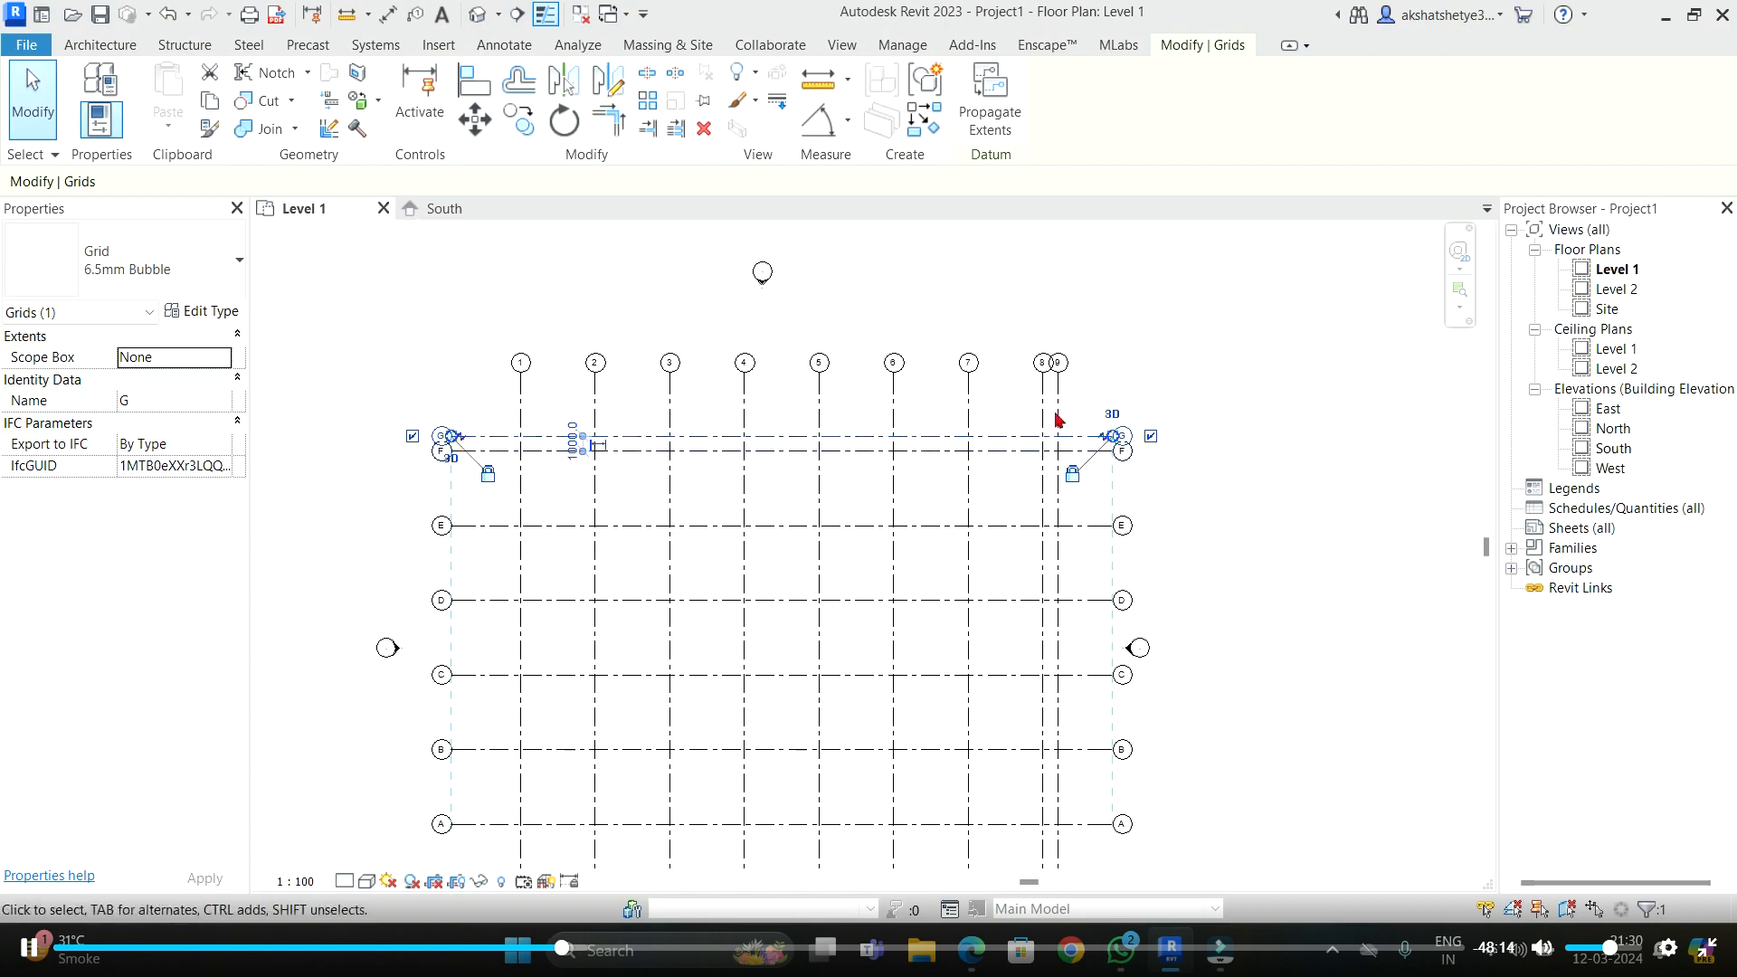
{"action": "mouse_move", "coordinate": [971, 950]}
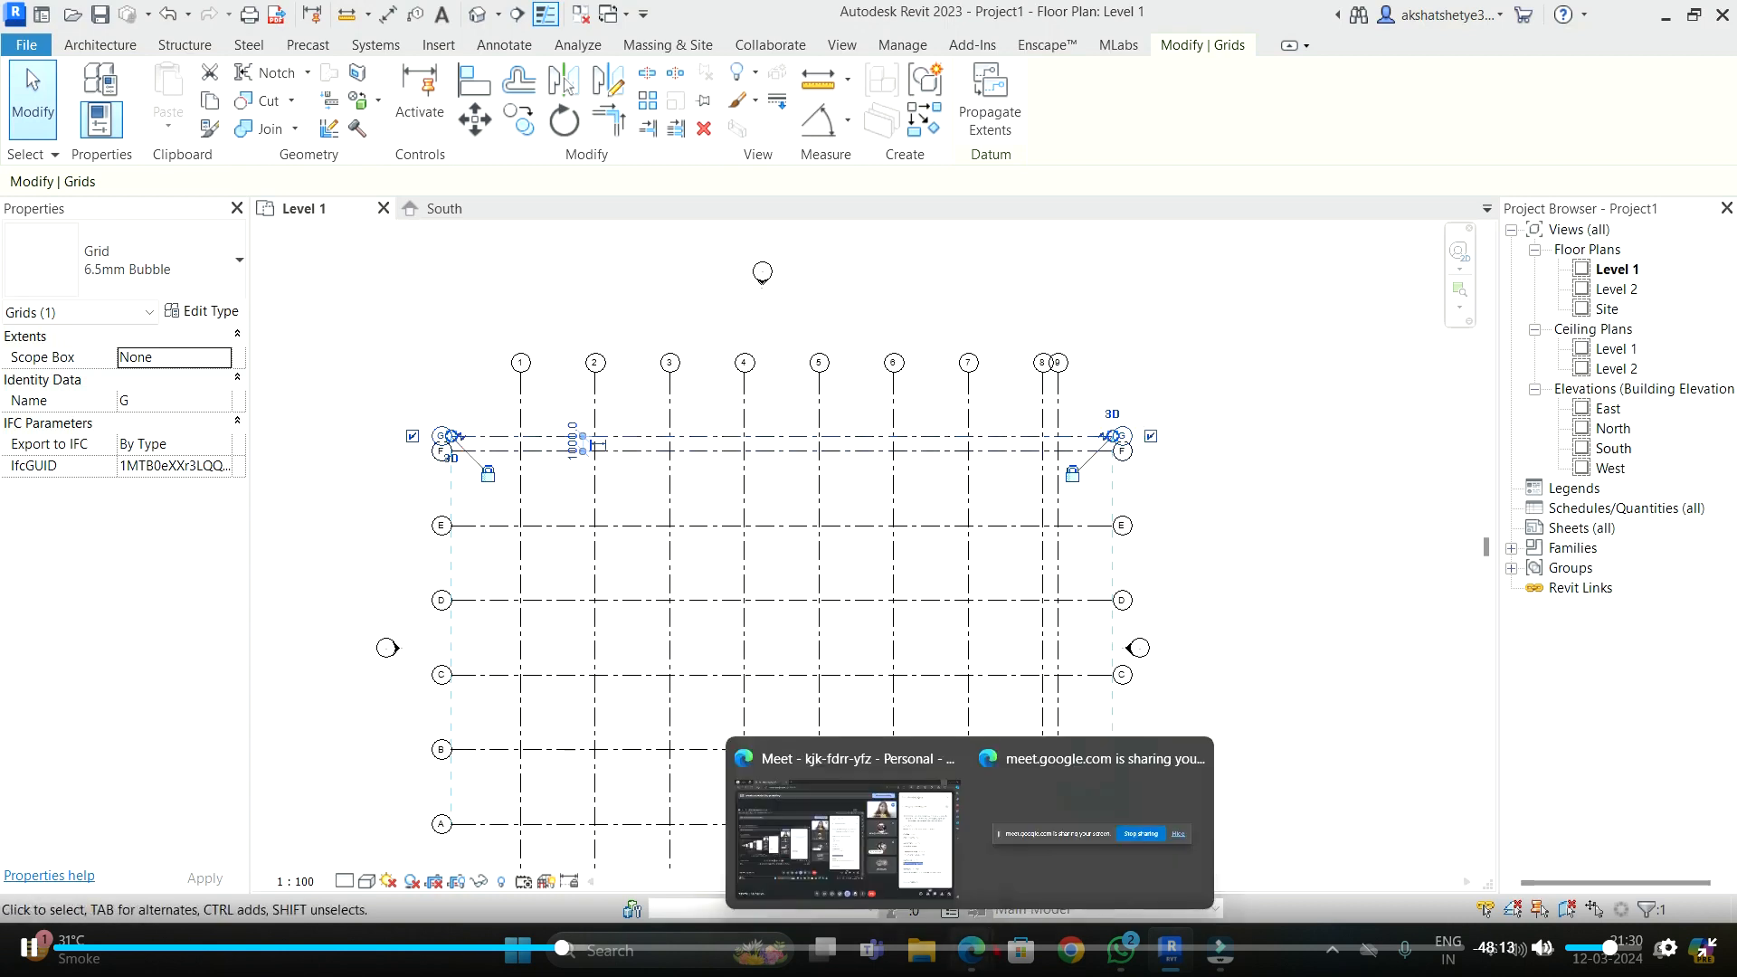
{"action": "left_click", "coordinate": [848, 824]}
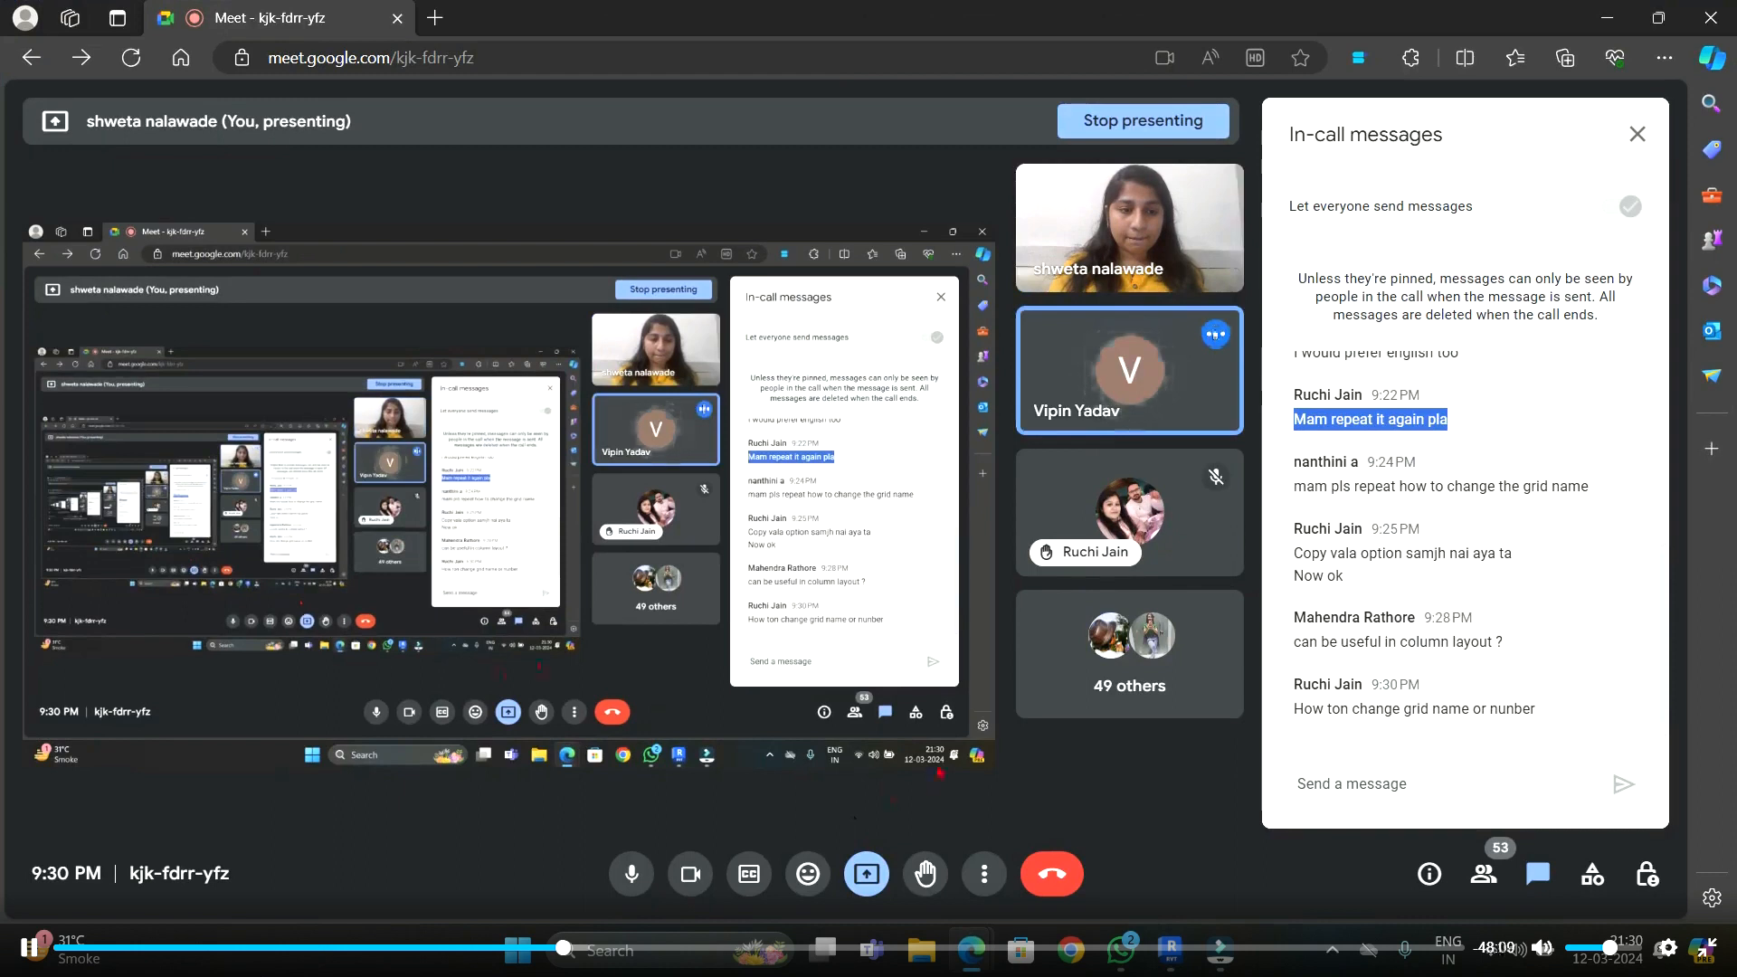
{"action": "left_click", "coordinate": [1607, 18]}
{"action": "left_click", "coordinate": [857, 402]}
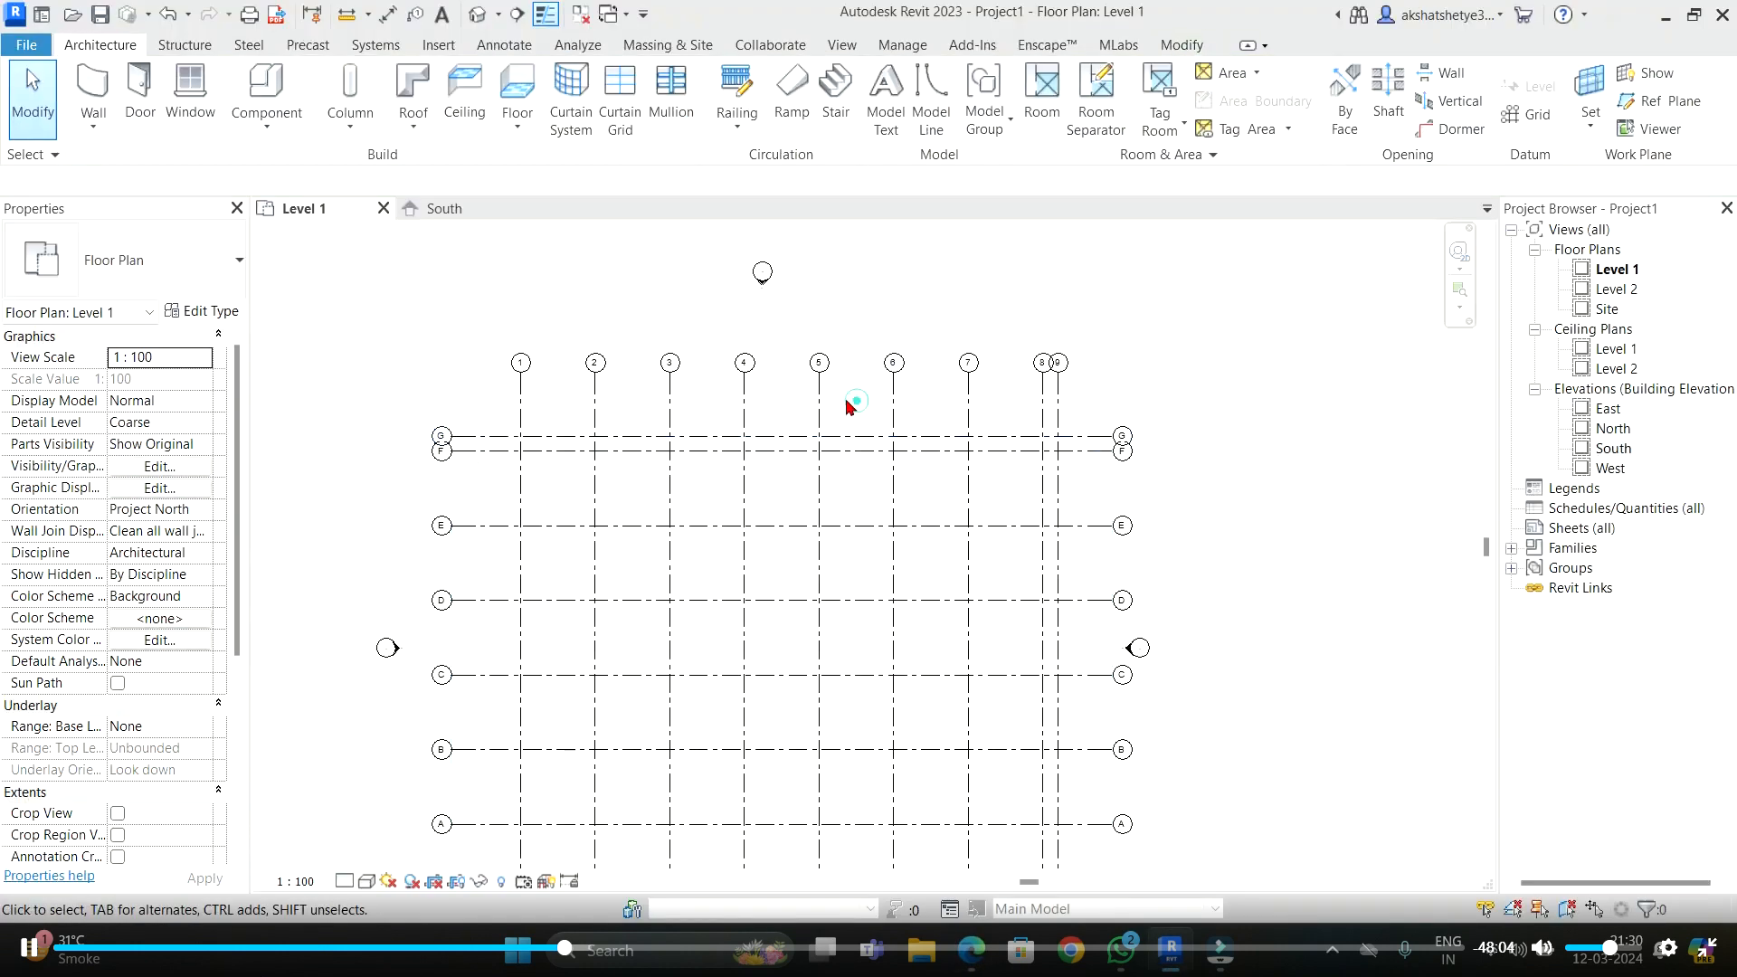
- Select horizontal grid G, review its type properties, and close them without changes
{"action": "left_click", "coordinate": [560, 319]}
{"action": "left_click", "coordinate": [477, 436]}
{"action": "left_click", "coordinate": [1201, 281]}
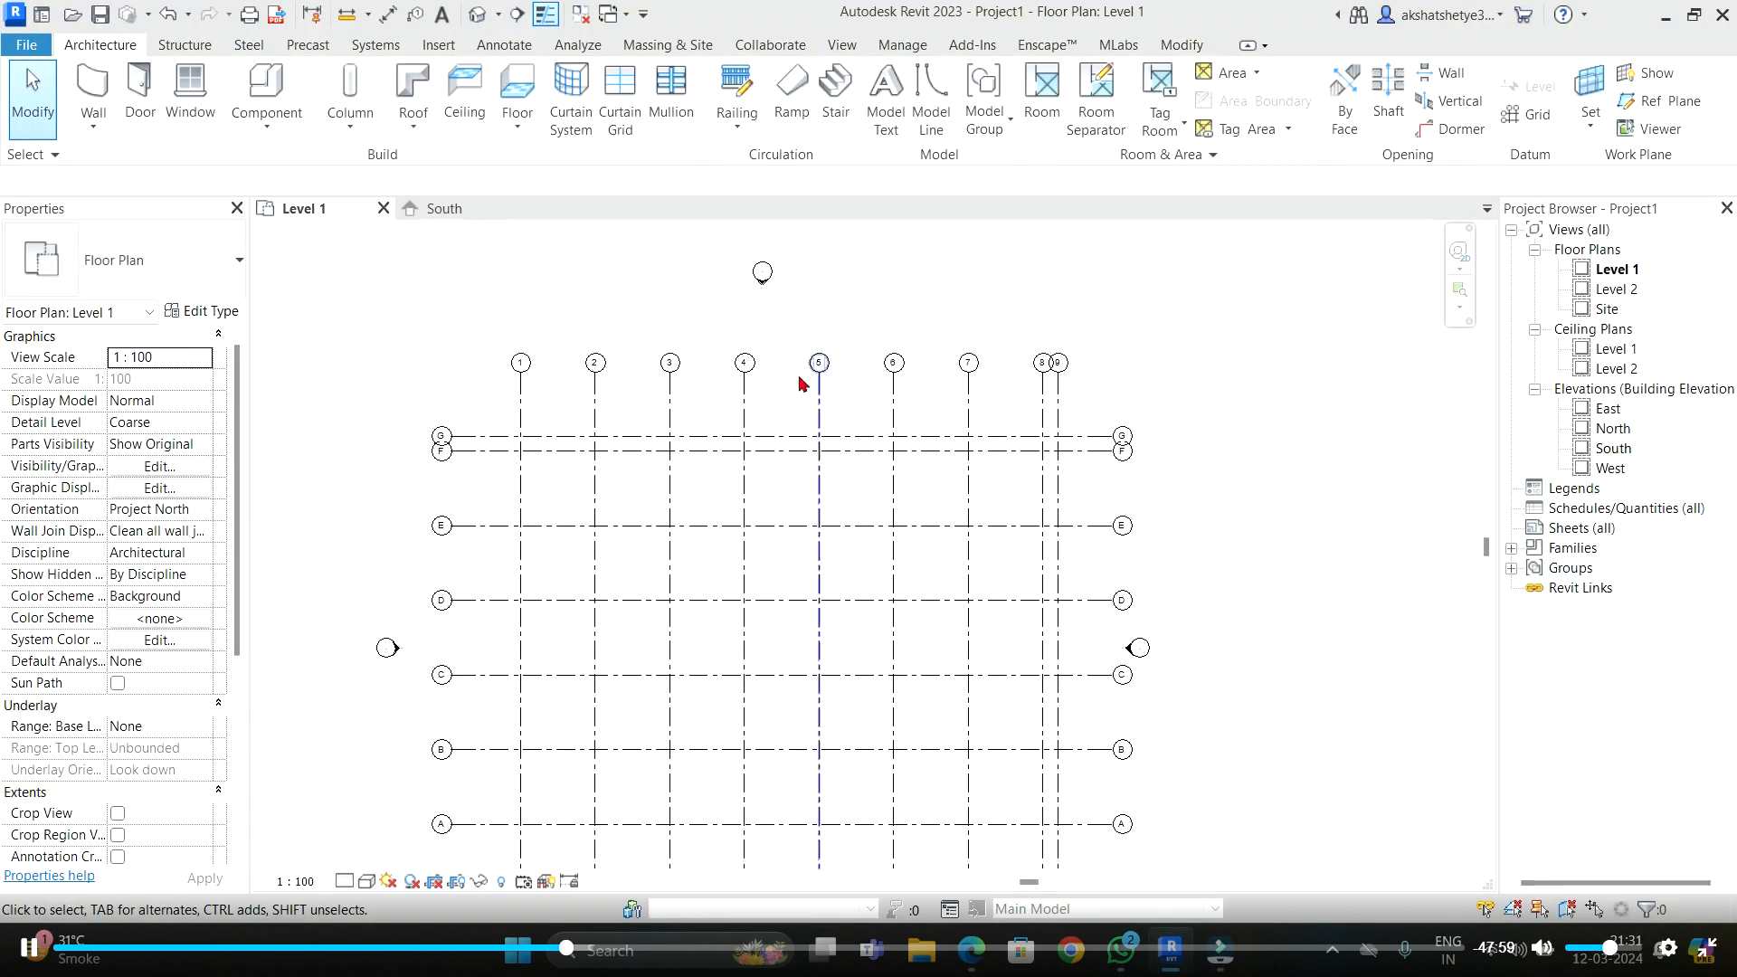
{"action": "left_click", "coordinate": [637, 436]}
{"action": "left_click", "coordinate": [648, 405]}
{"action": "left_click", "coordinate": [644, 436]}
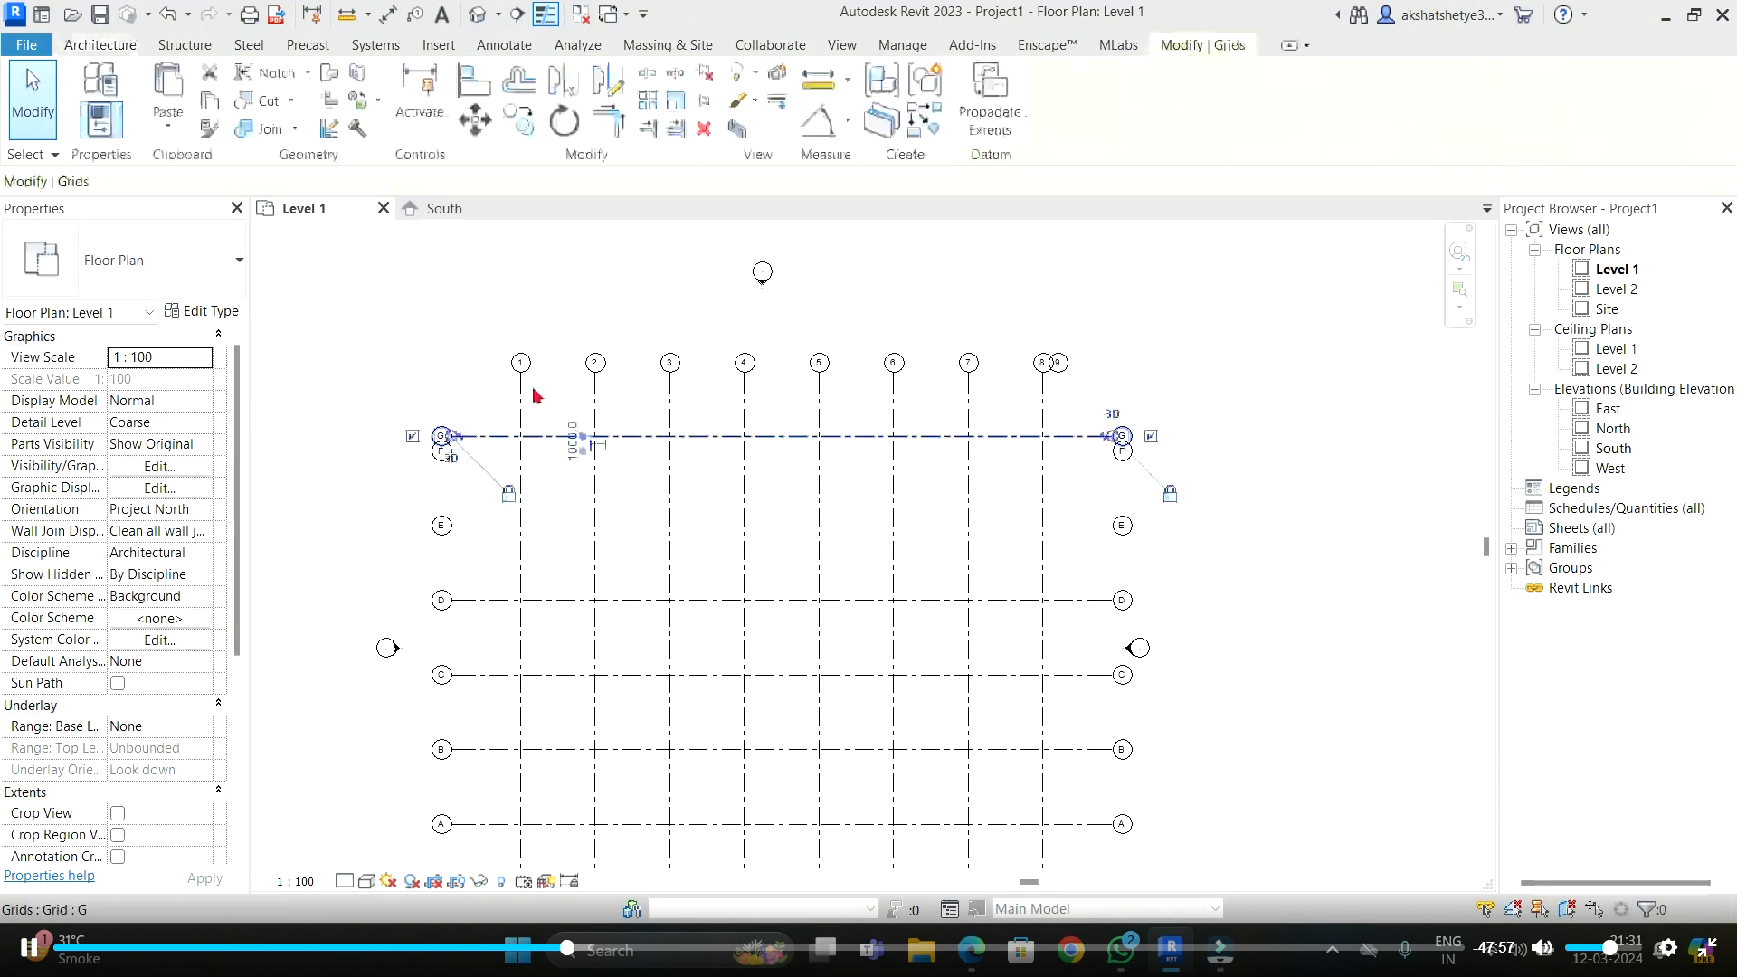
{"action": "left_click", "coordinate": [206, 312]}
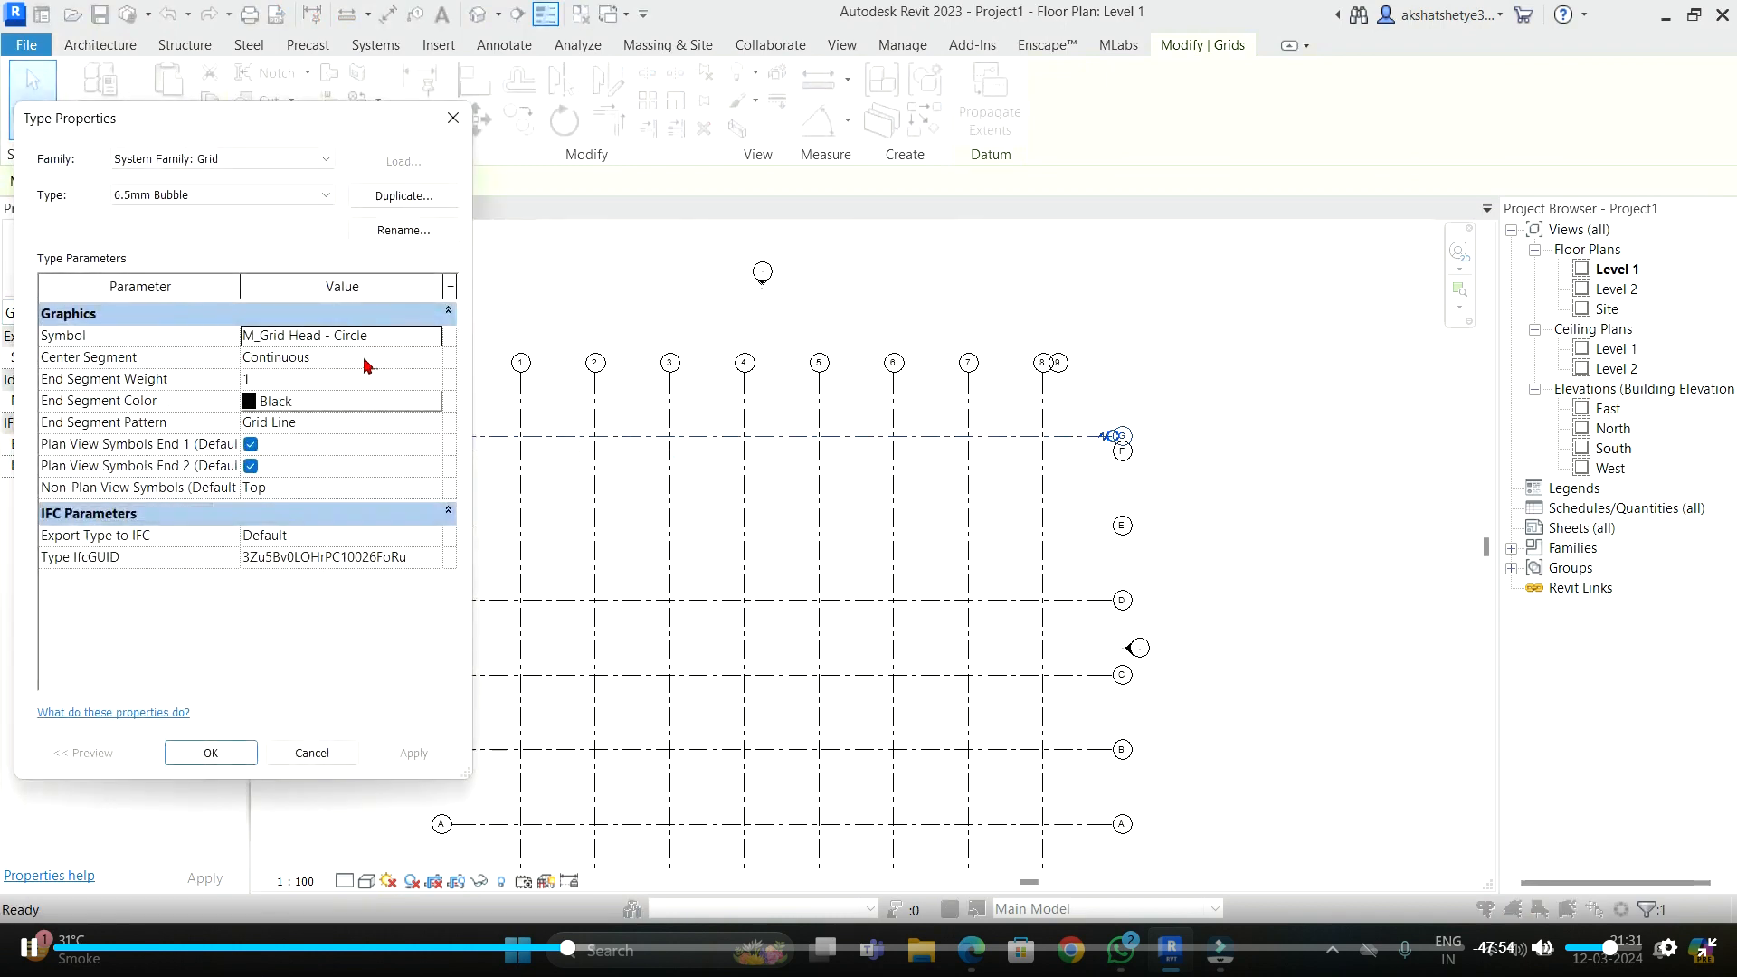
{"action": "left_click", "coordinate": [453, 118]}
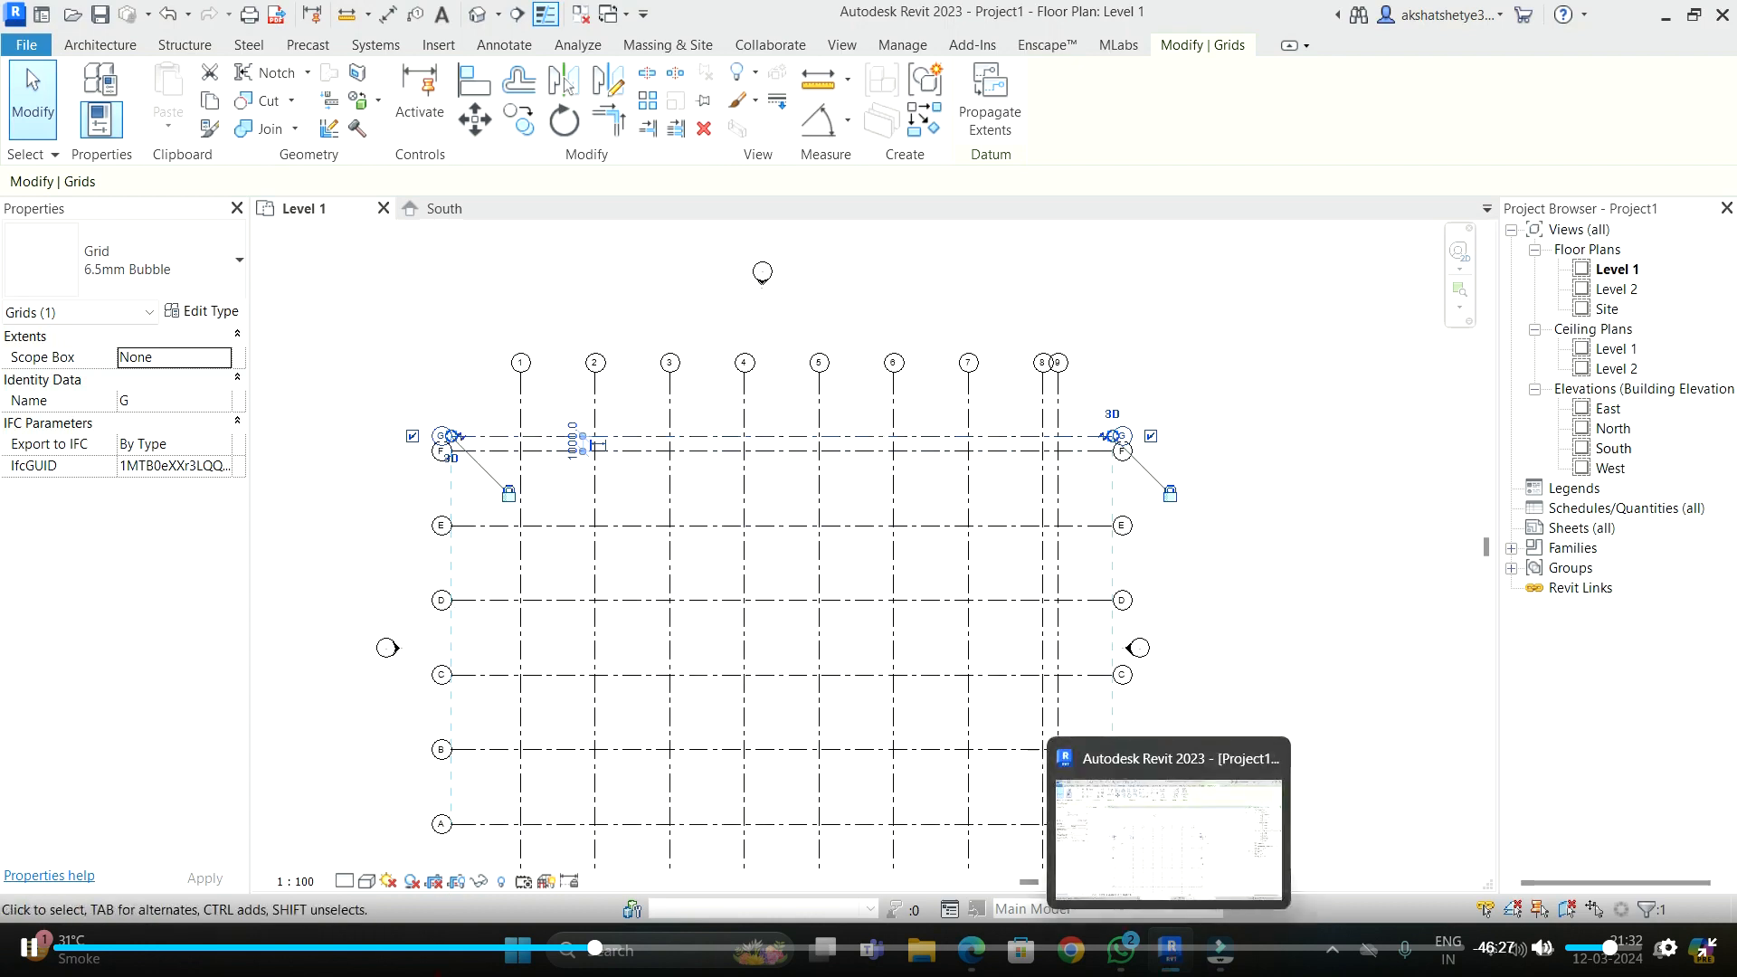
- Compare the Custom and Continuous options for Center Segment in grid G's type properties, leaving Custom set
{"action": "scroll", "coordinate": [915, 331], "scroll_direction": "down", "scroll_amount": 3}
{"action": "scroll", "coordinate": [659, 401], "scroll_direction": "up", "scroll_amount": 4}
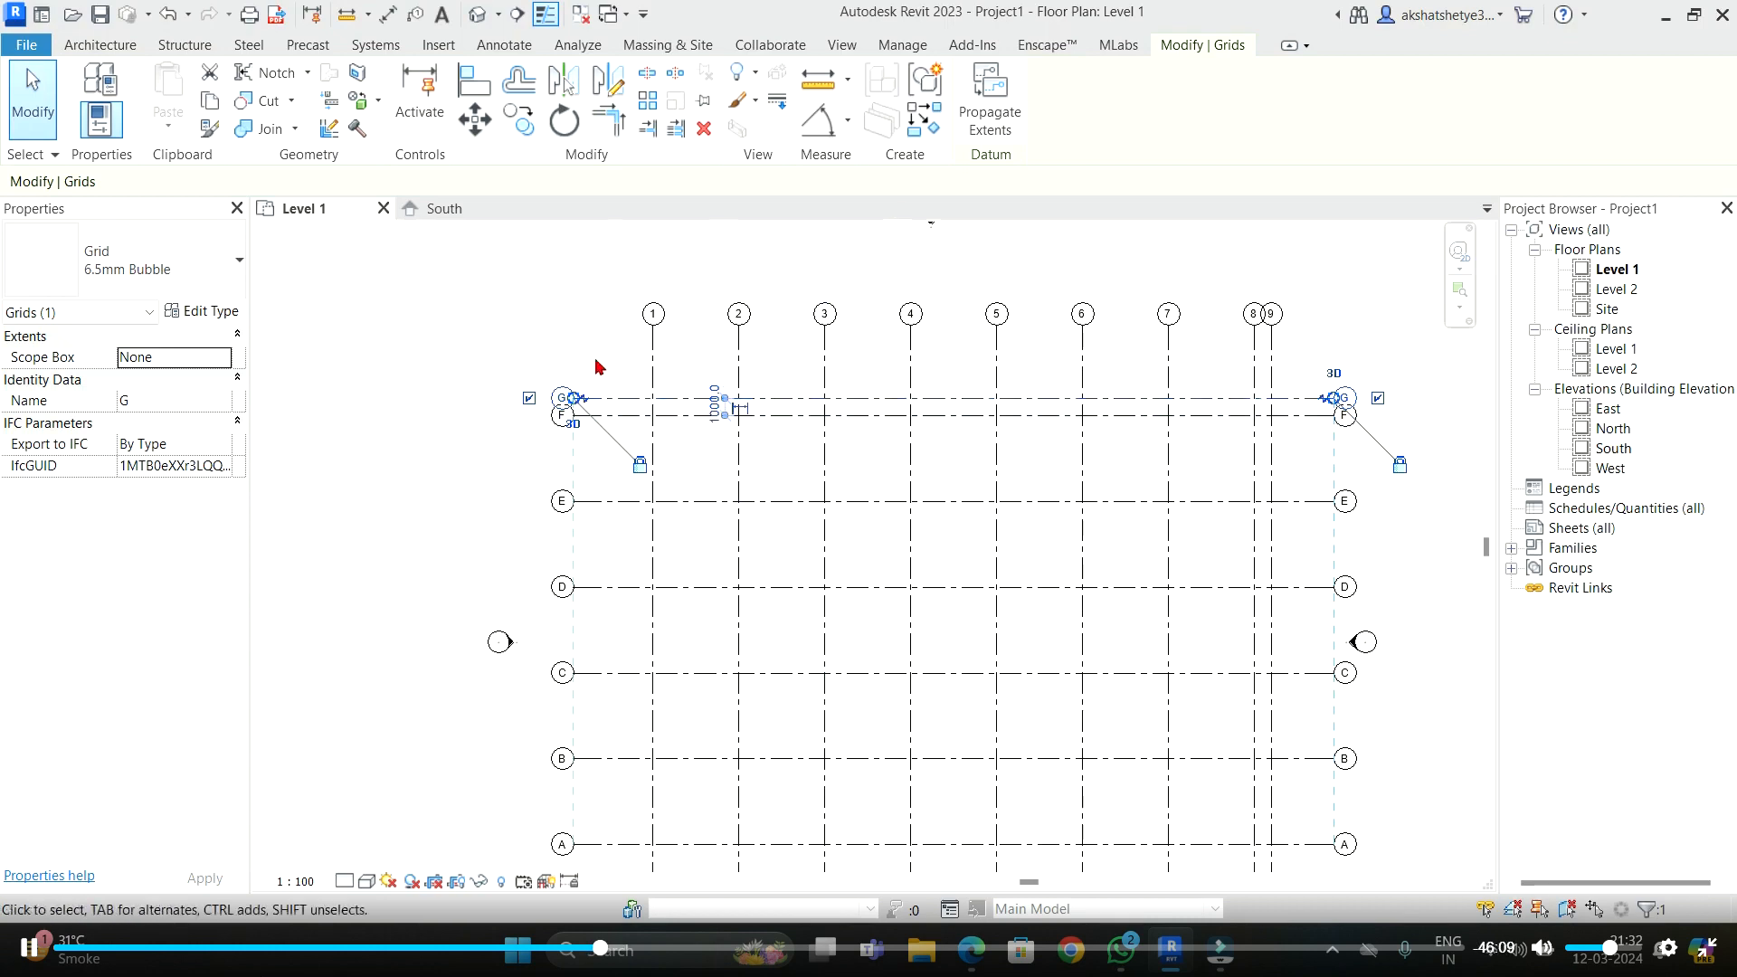
{"action": "left_click", "coordinate": [199, 311]}
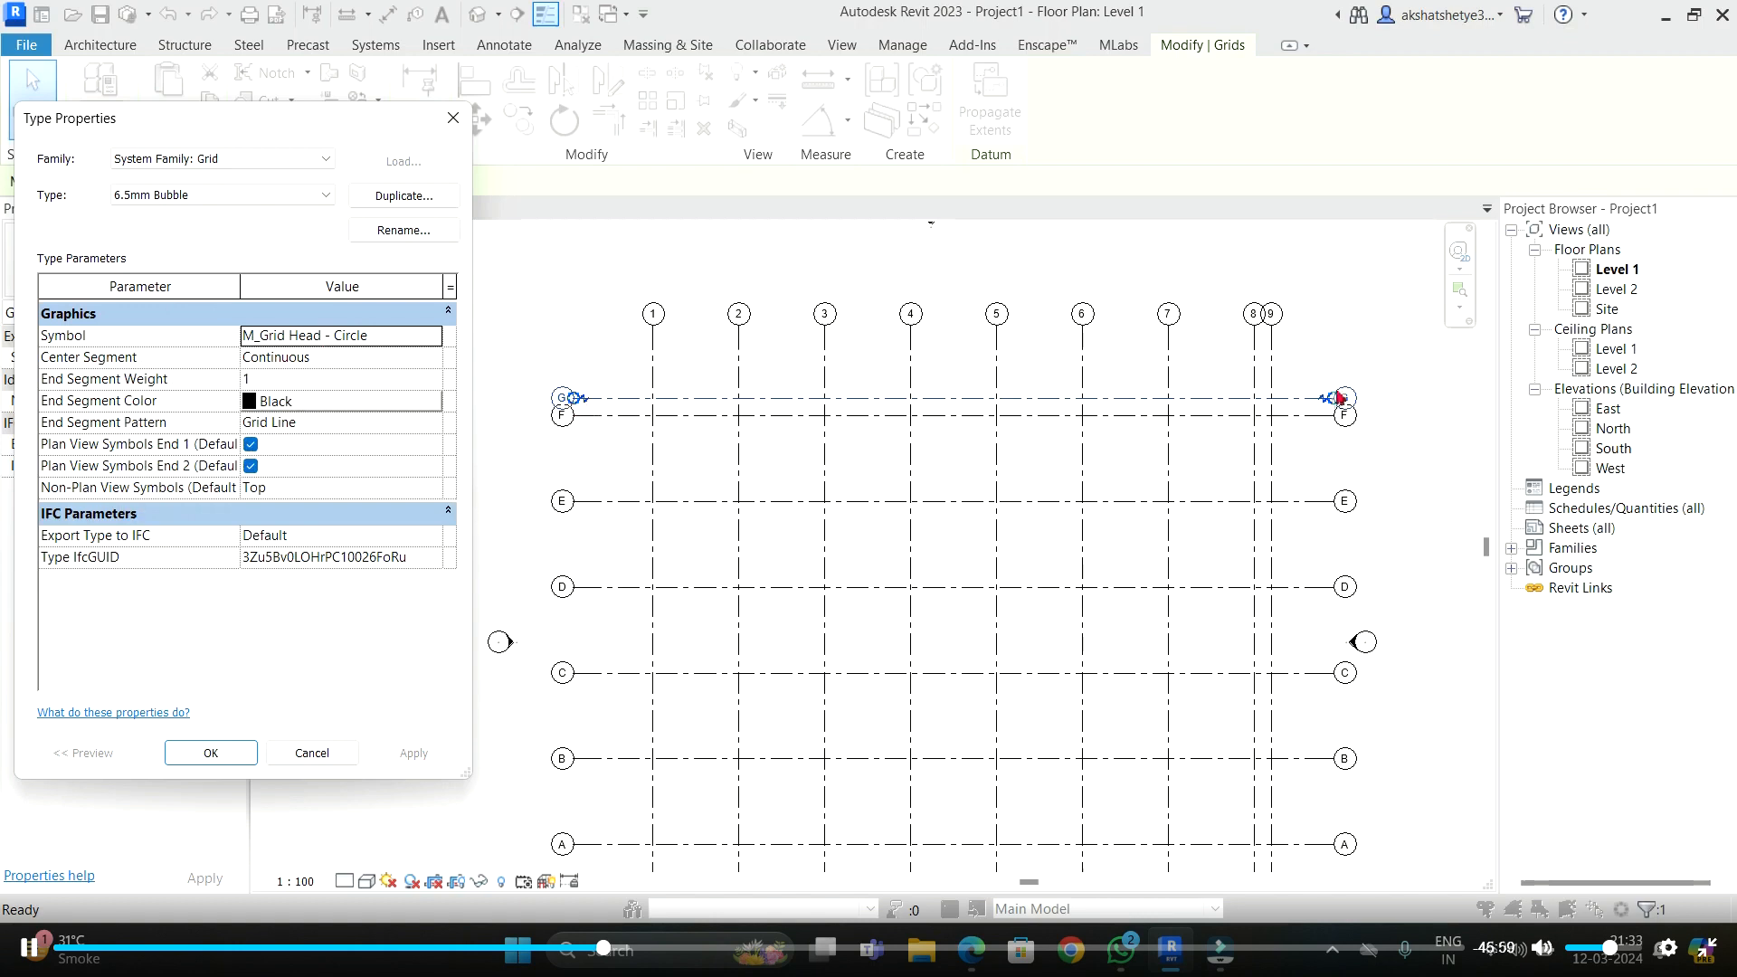
{"action": "left_click", "coordinate": [325, 360]}
{"action": "left_click", "coordinate": [432, 360]}
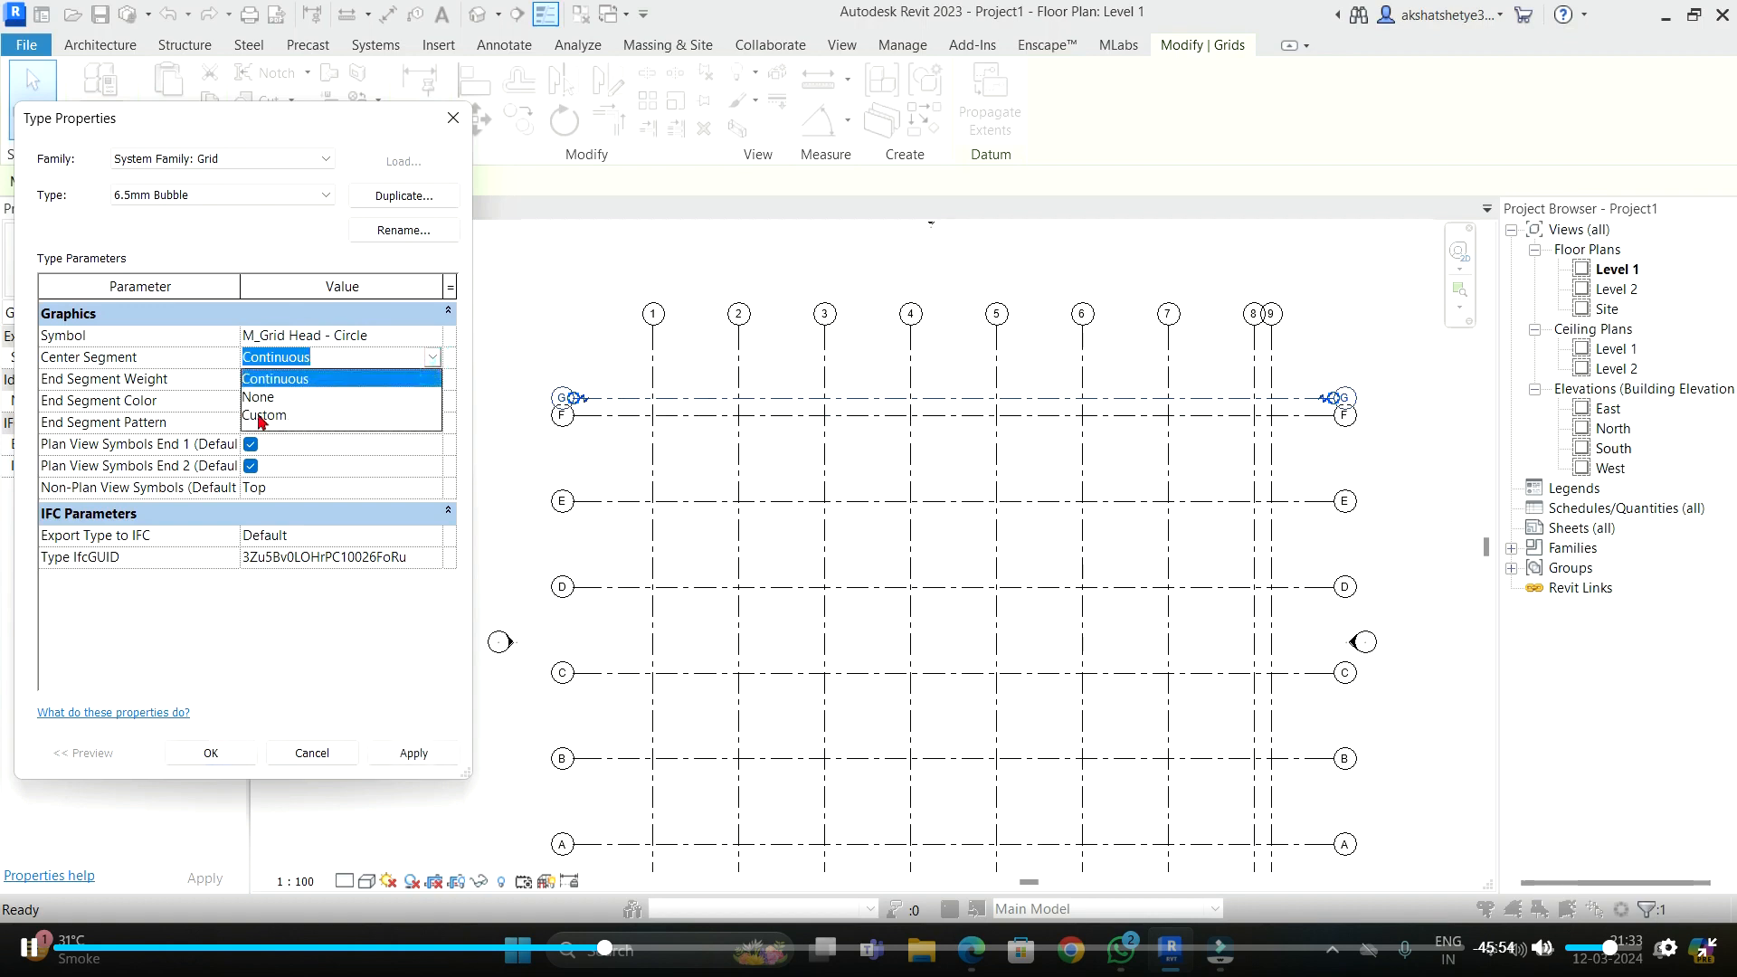
{"action": "left_click", "coordinate": [262, 417]}
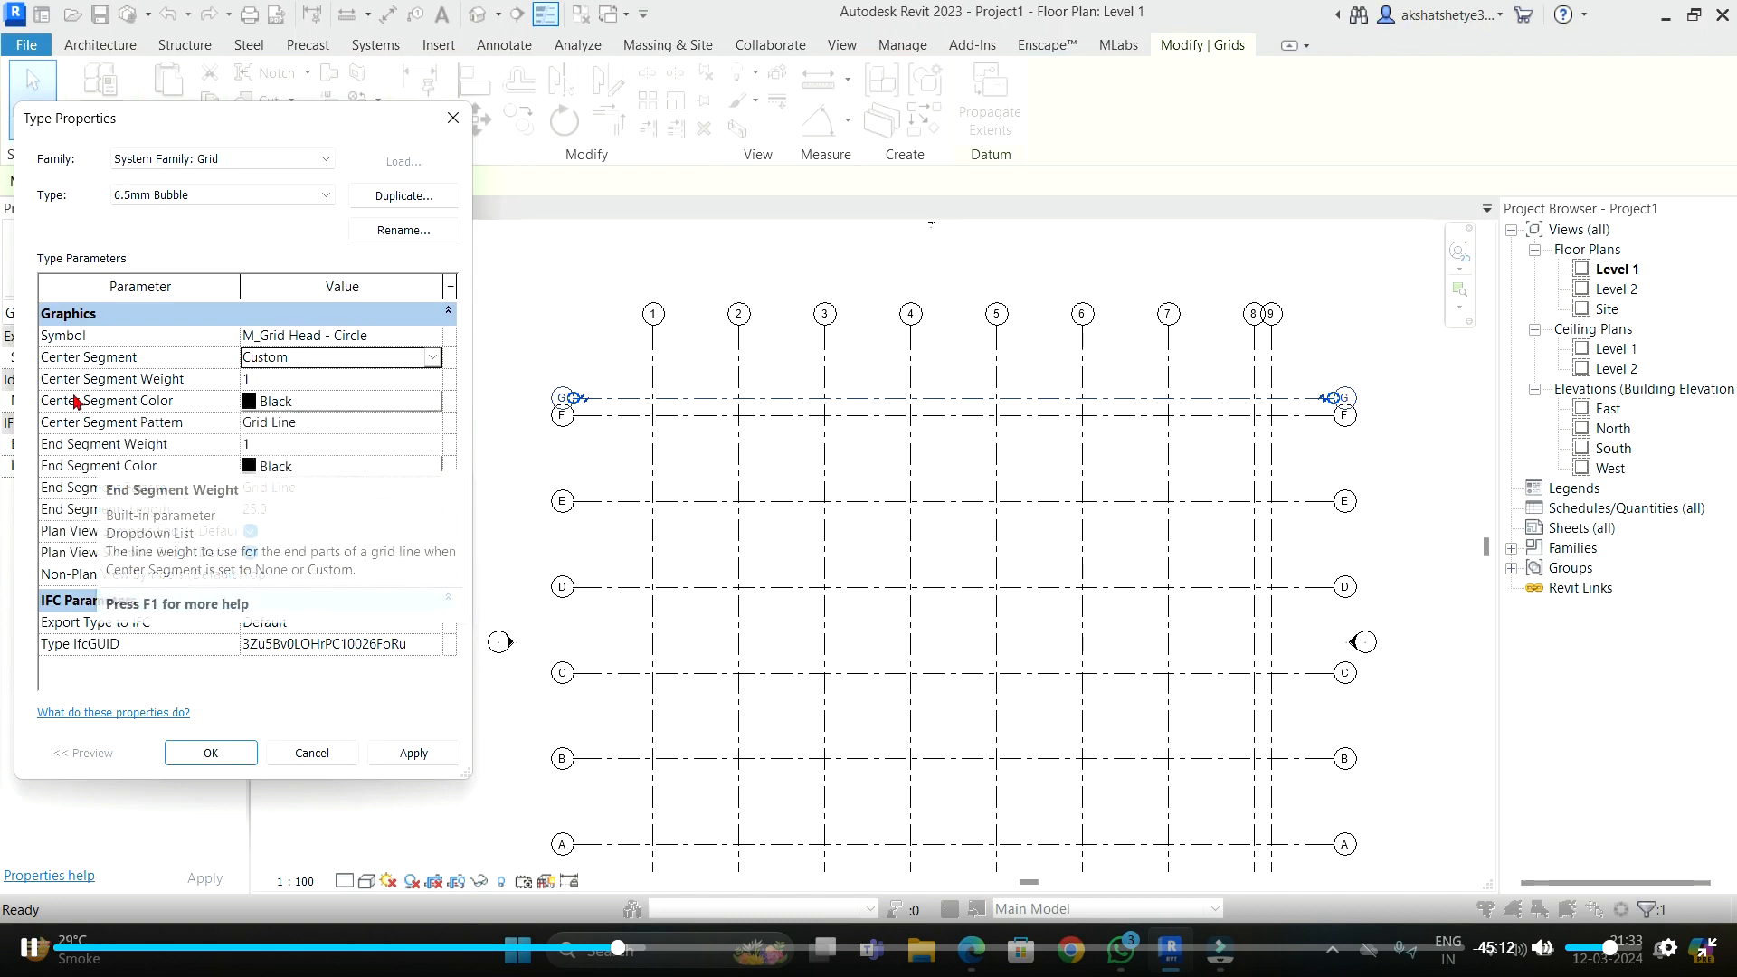
{"action": "left_click", "coordinate": [432, 358]}
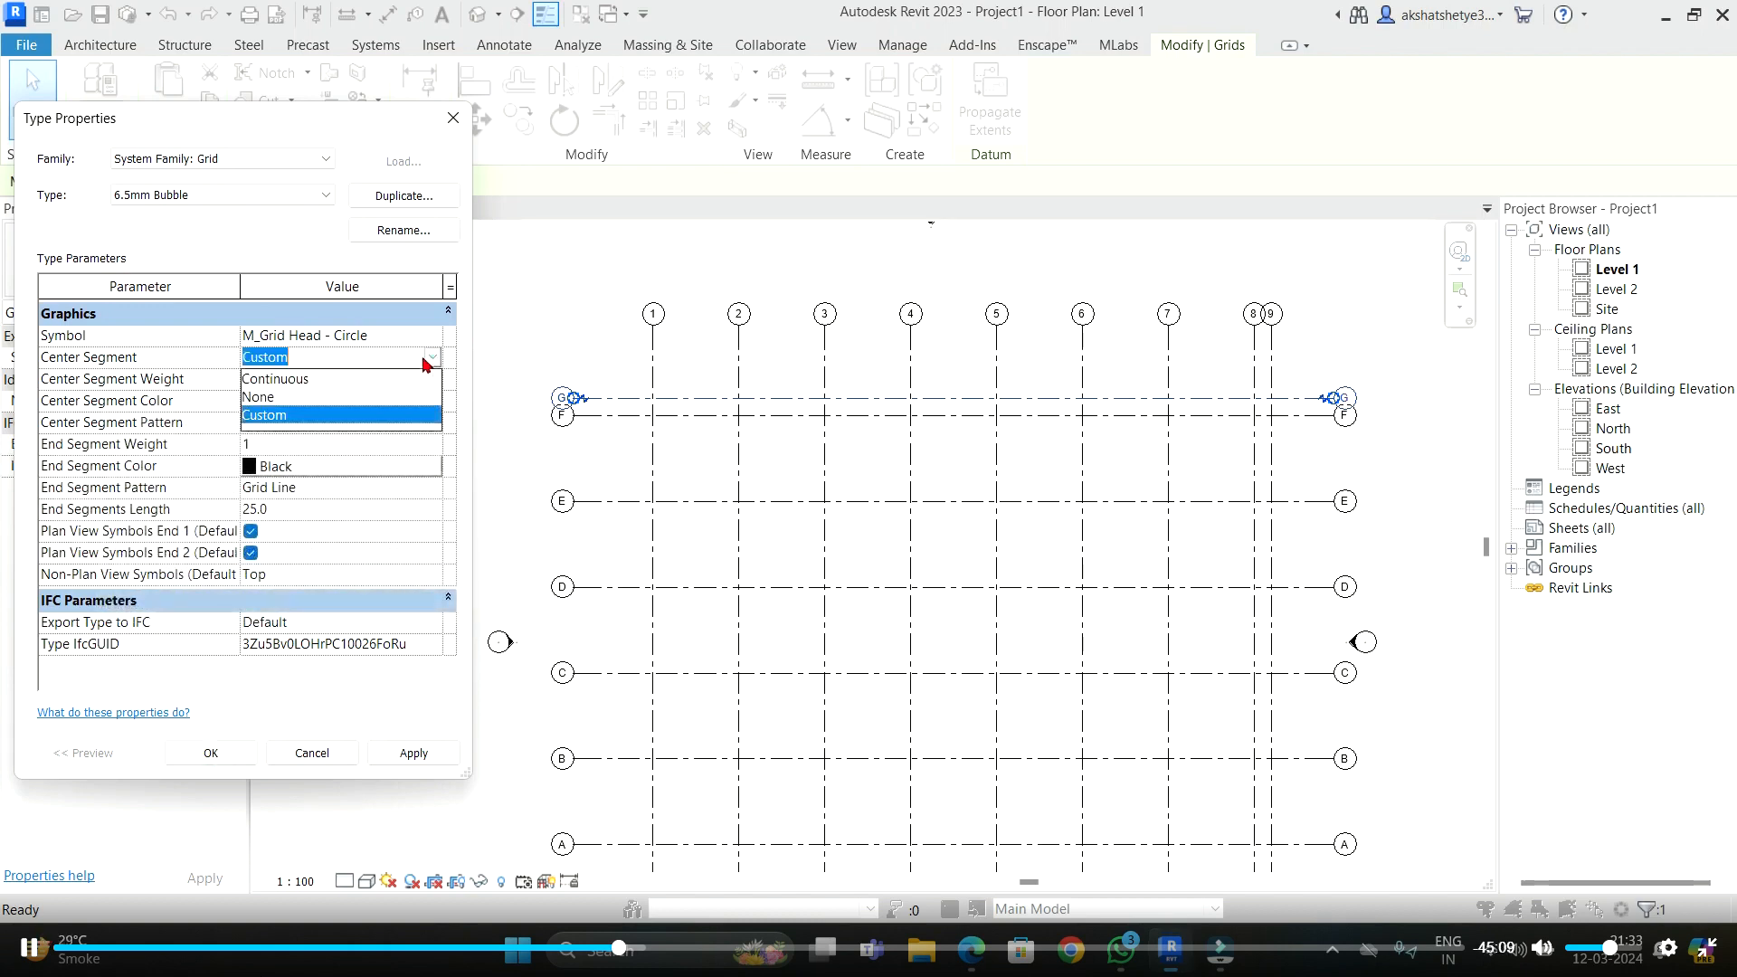
{"action": "left_click", "coordinate": [285, 373]}
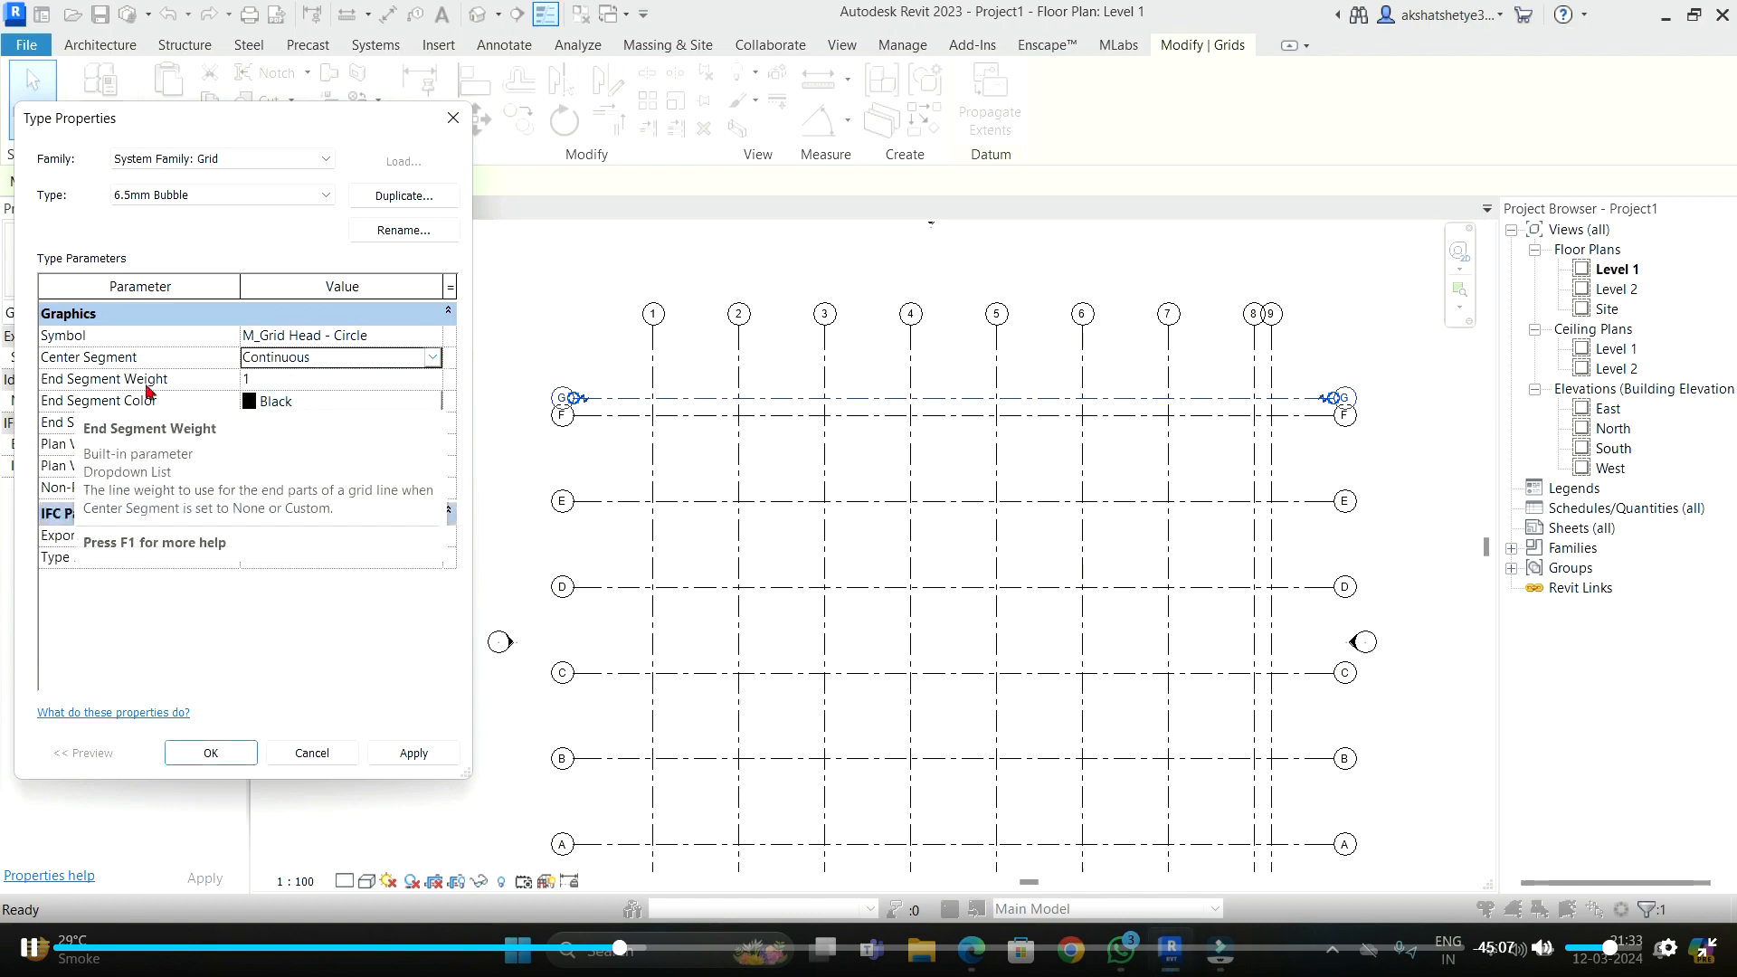
{"action": "left_click", "coordinate": [432, 358]}
{"action": "left_click", "coordinate": [274, 424]}
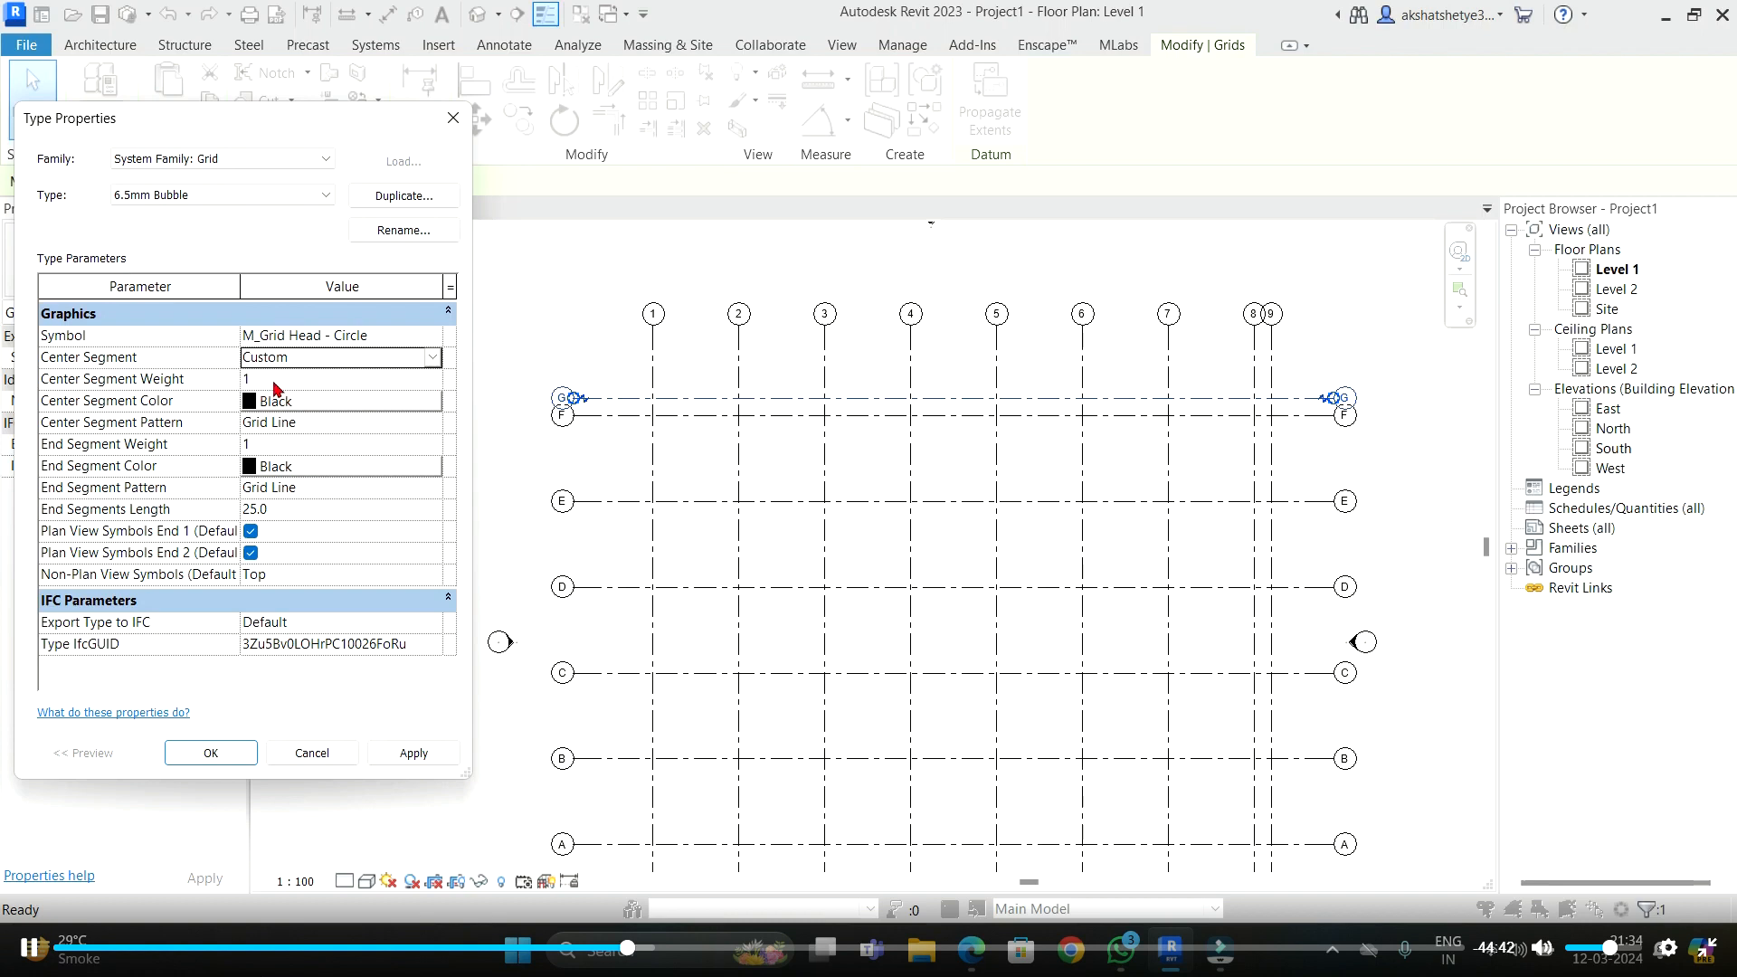
- Set the Center Segment Color of the 6.5mm Bubble grid type to grey RGB 174-174-174
{"action": "left_click", "coordinate": [284, 409]}
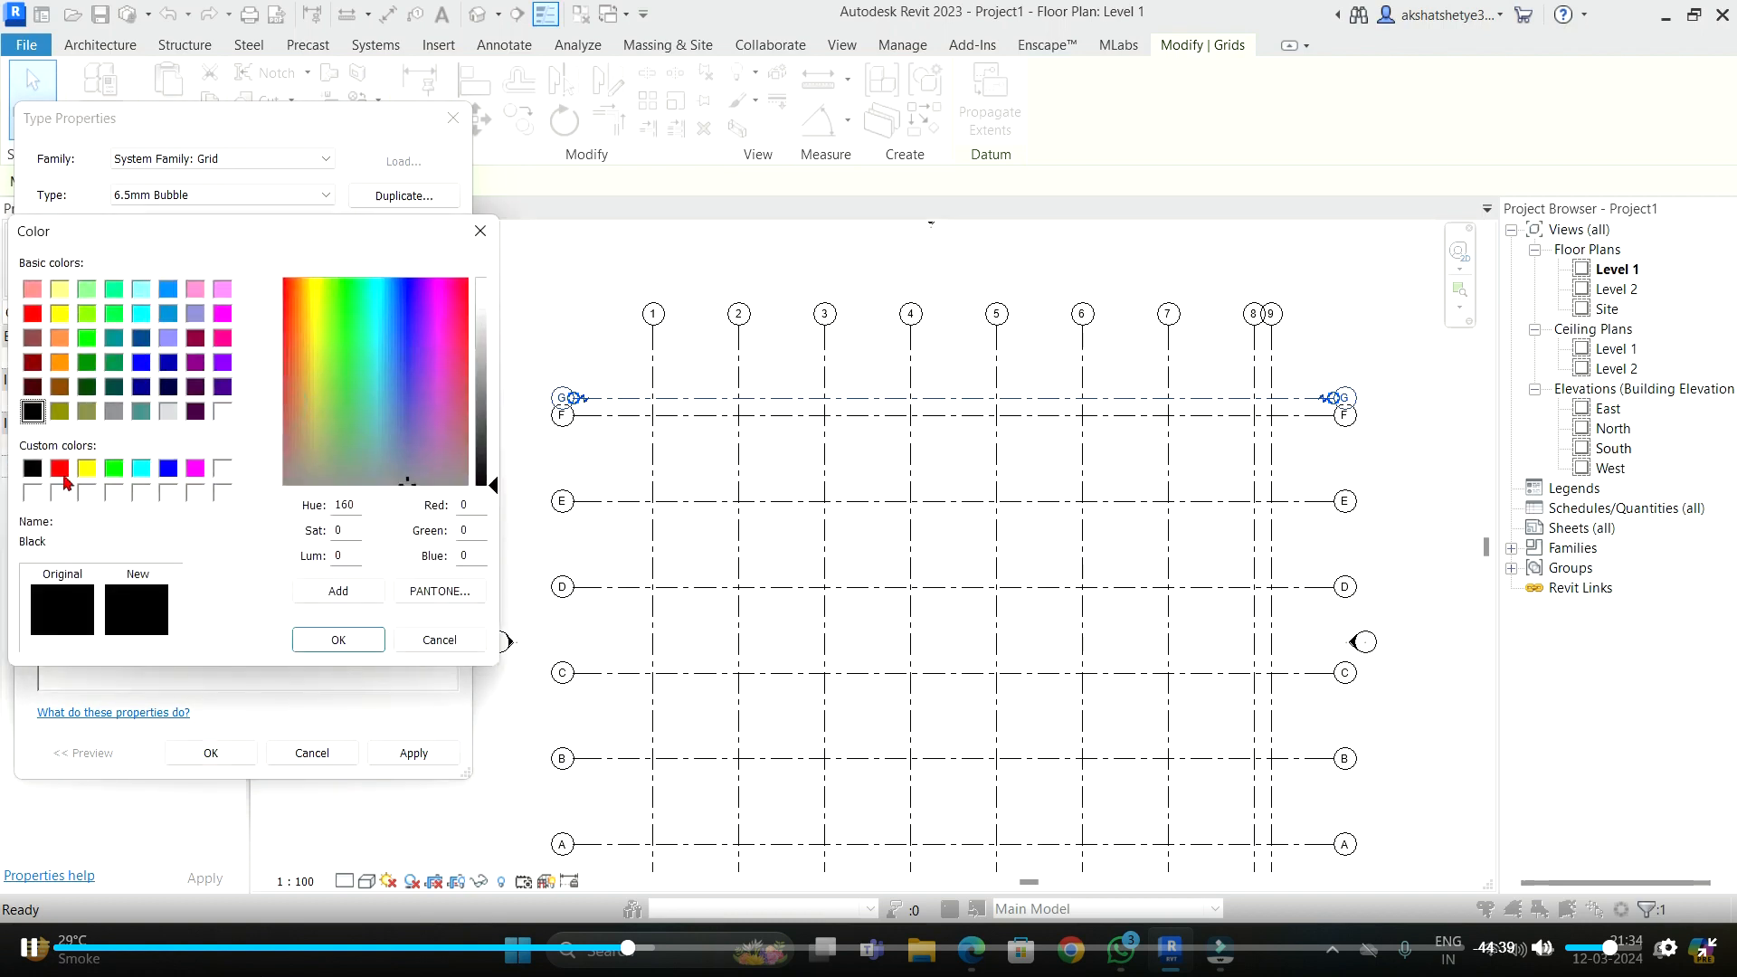
{"action": "left_click", "coordinate": [116, 410]}
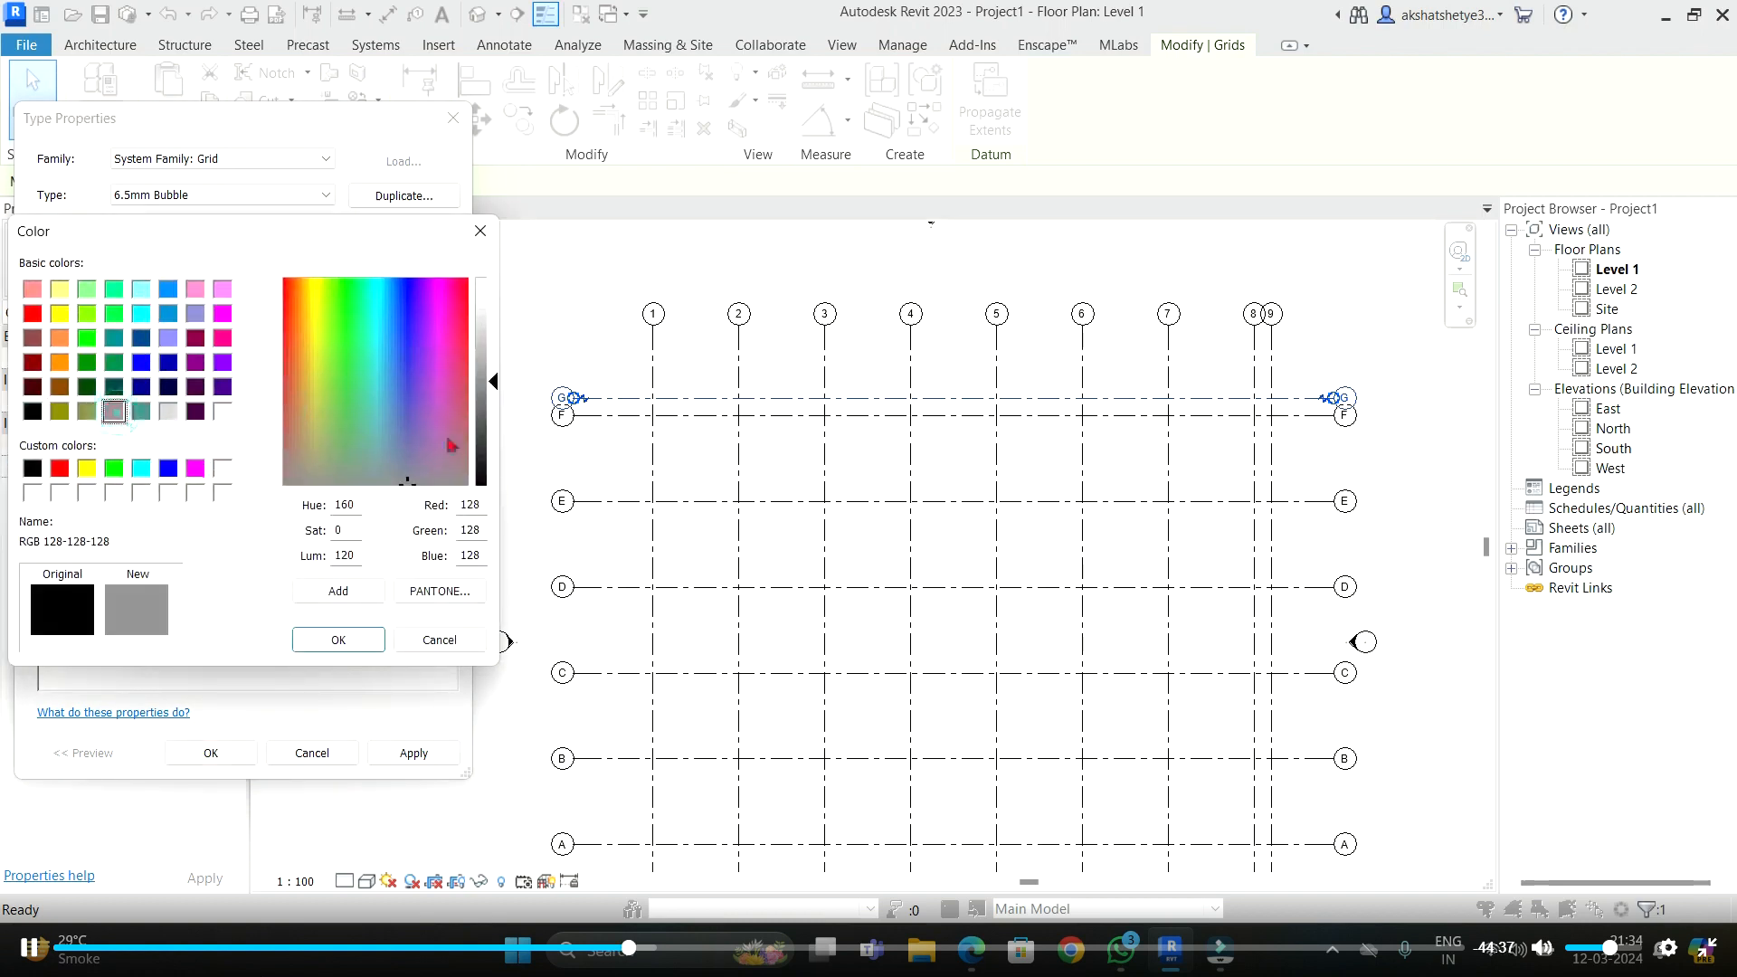
{"action": "left_click_drag", "start_coordinate": [488, 364], "coordinate": [489, 345]}
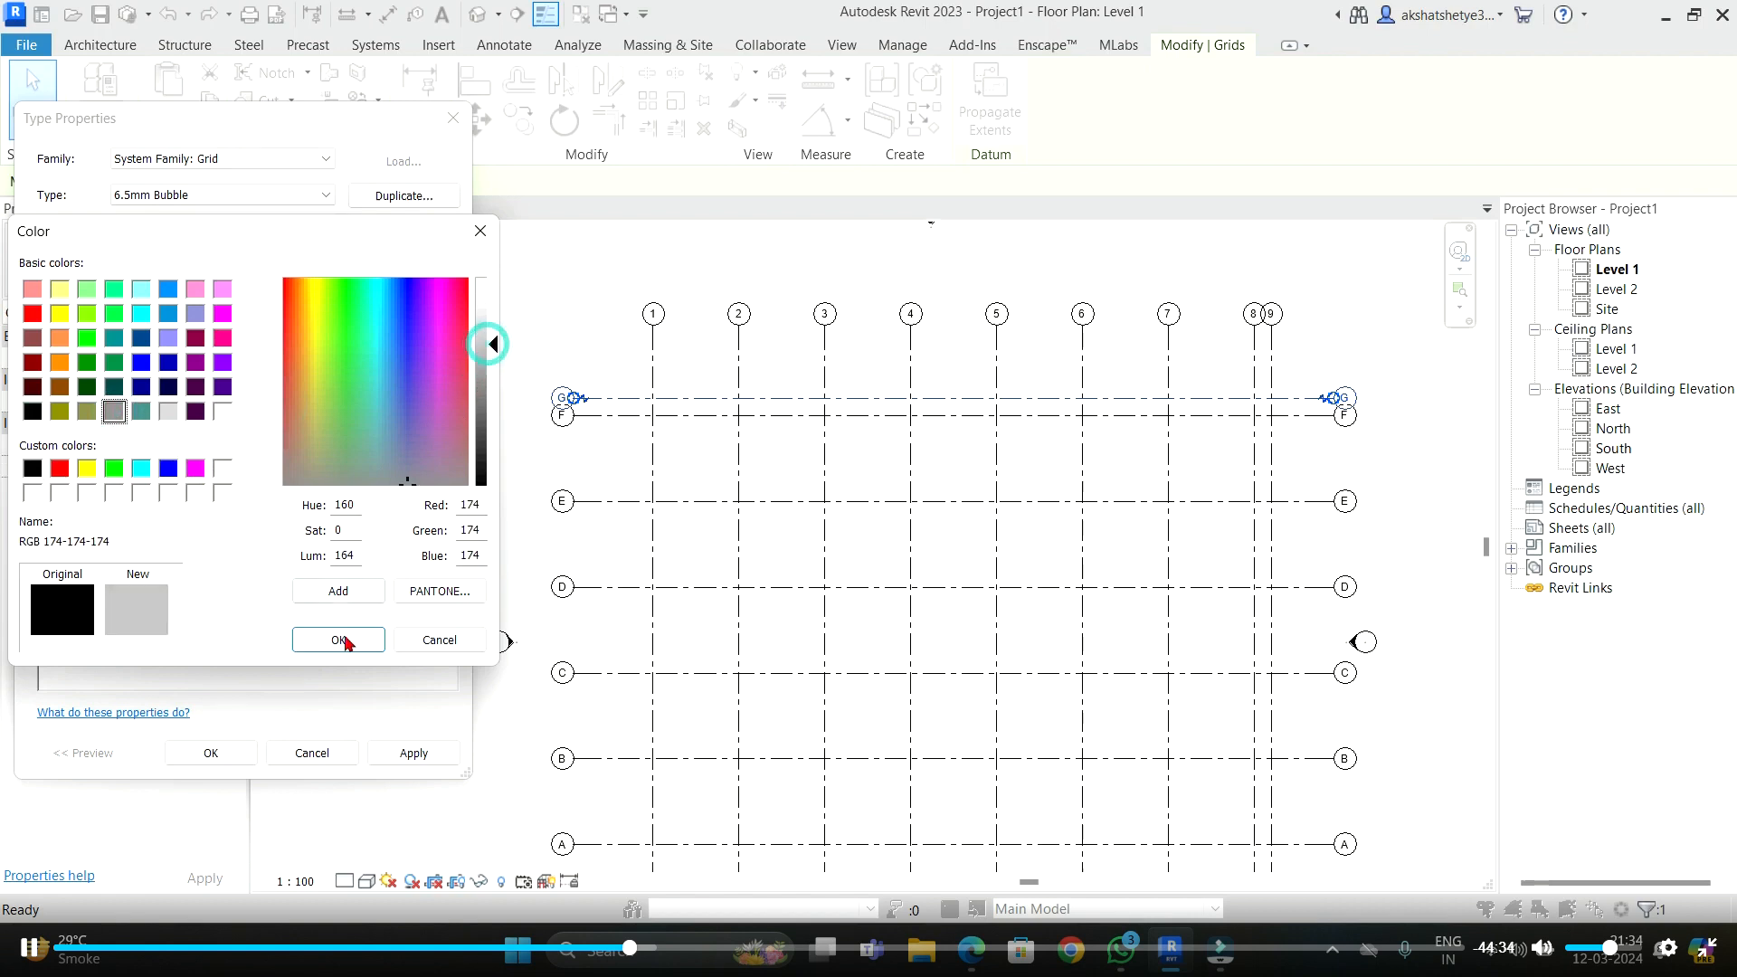
{"action": "left_click", "coordinate": [338, 640]}
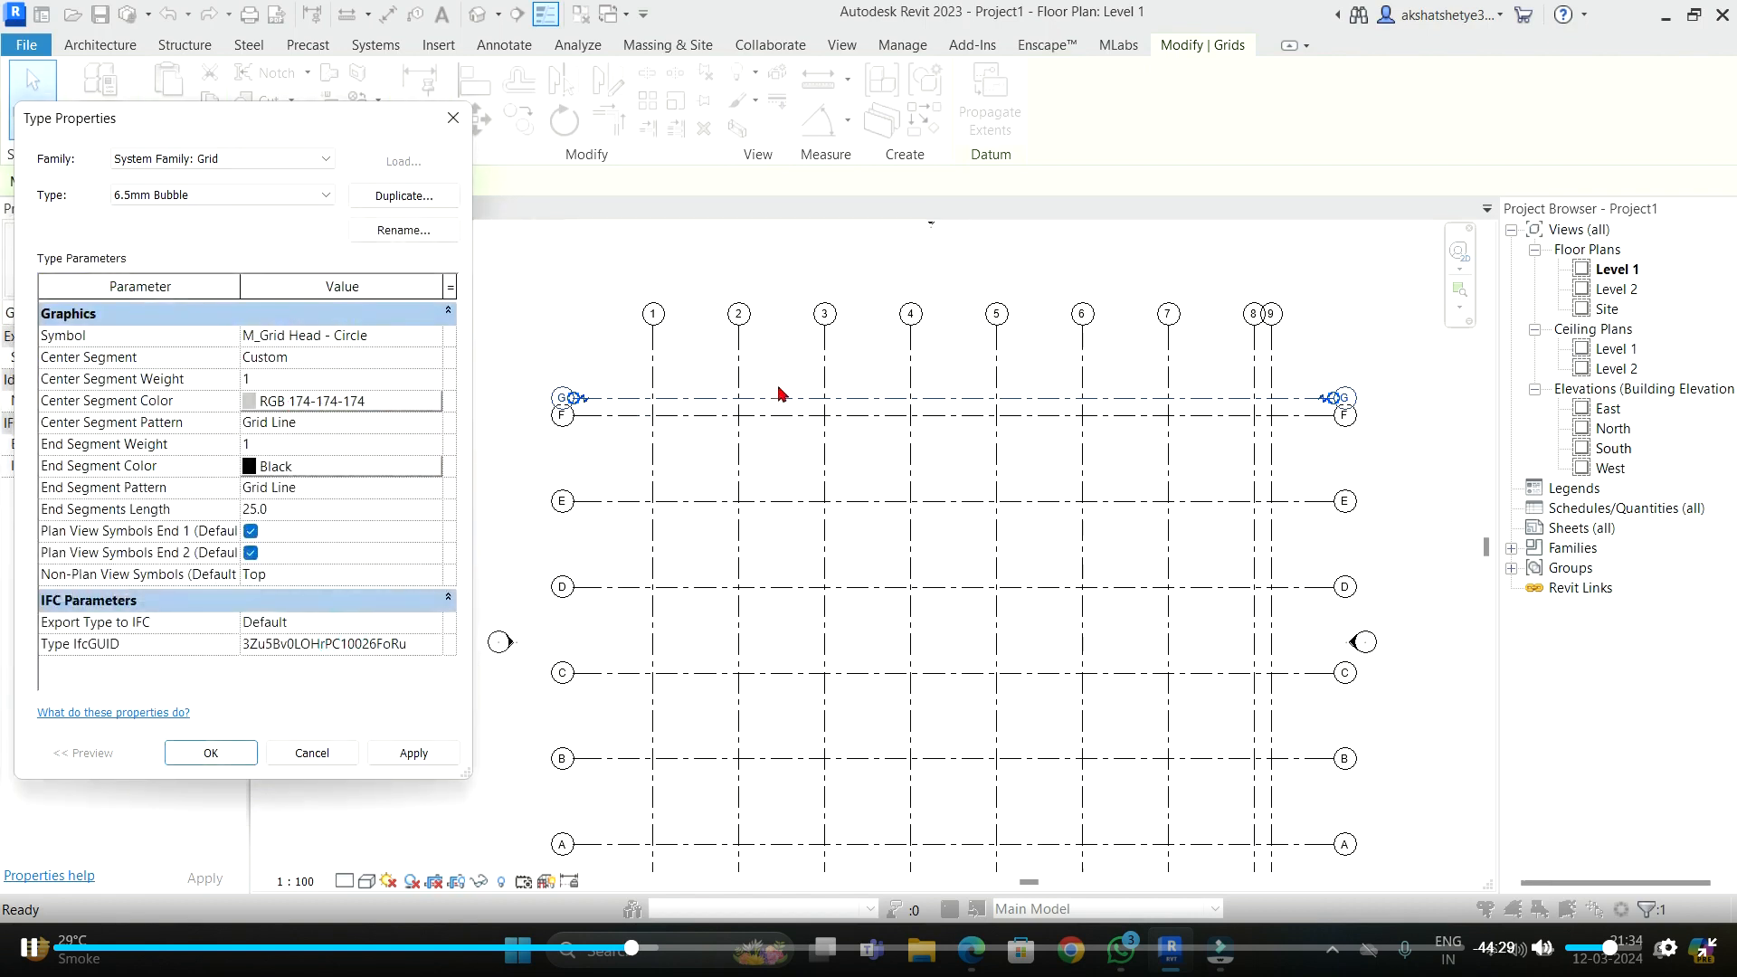
- Browse the line patterns for the grid type's center segment, trying Dot, and set Center Segment Pattern to Hidden
{"action": "left_click", "coordinate": [334, 422]}
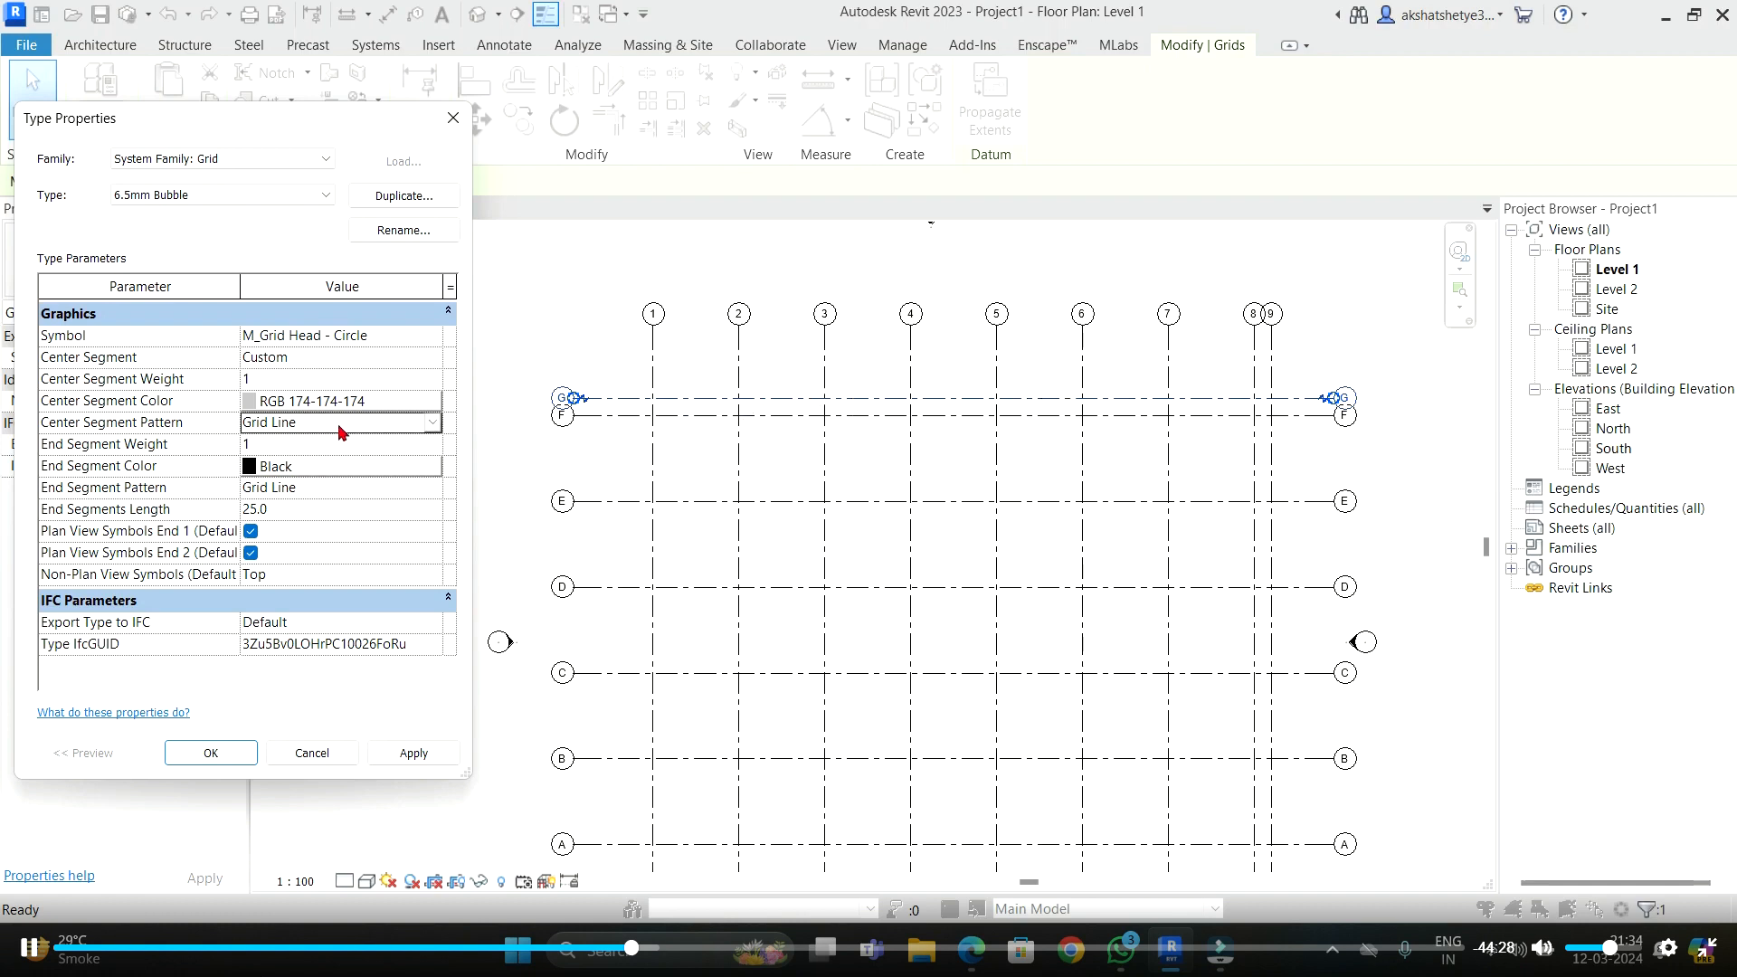
{"action": "left_click", "coordinate": [435, 423]}
{"action": "scroll", "coordinate": [284, 487], "scroll_direction": "up", "scroll_amount": 1}
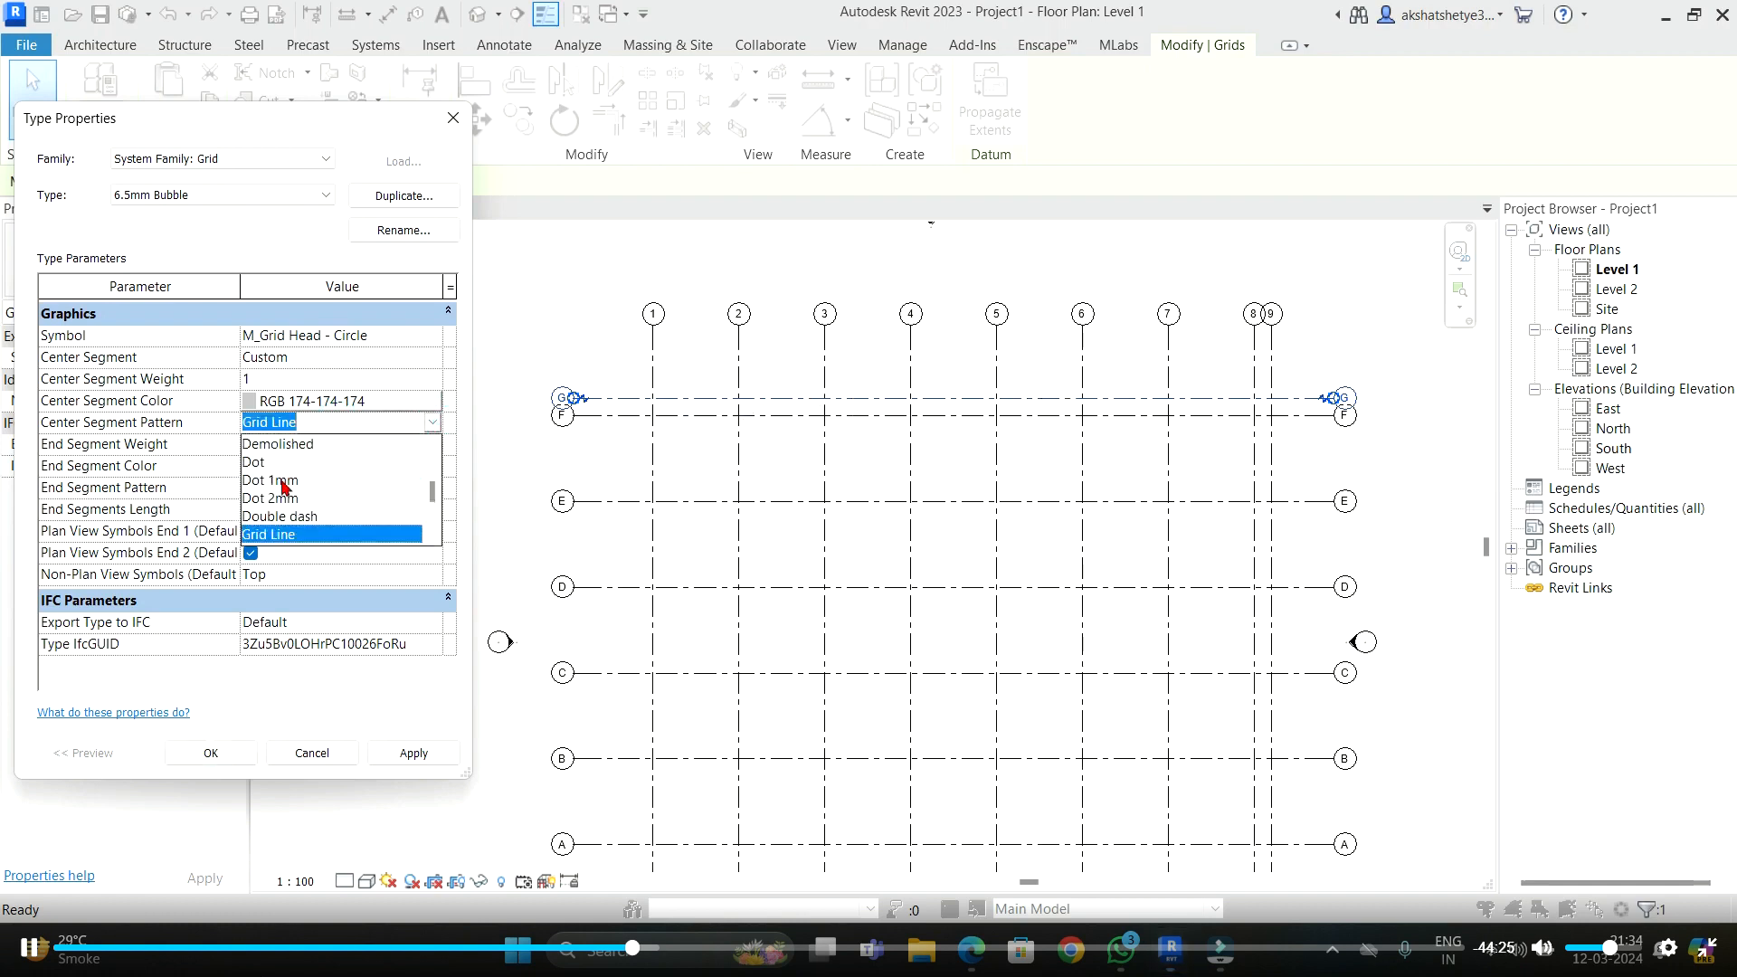
{"action": "left_click", "coordinate": [252, 463]}
{"action": "left_click", "coordinate": [433, 423]}
{"action": "scroll", "coordinate": [307, 477], "scroll_direction": "down", "scroll_amount": 2}
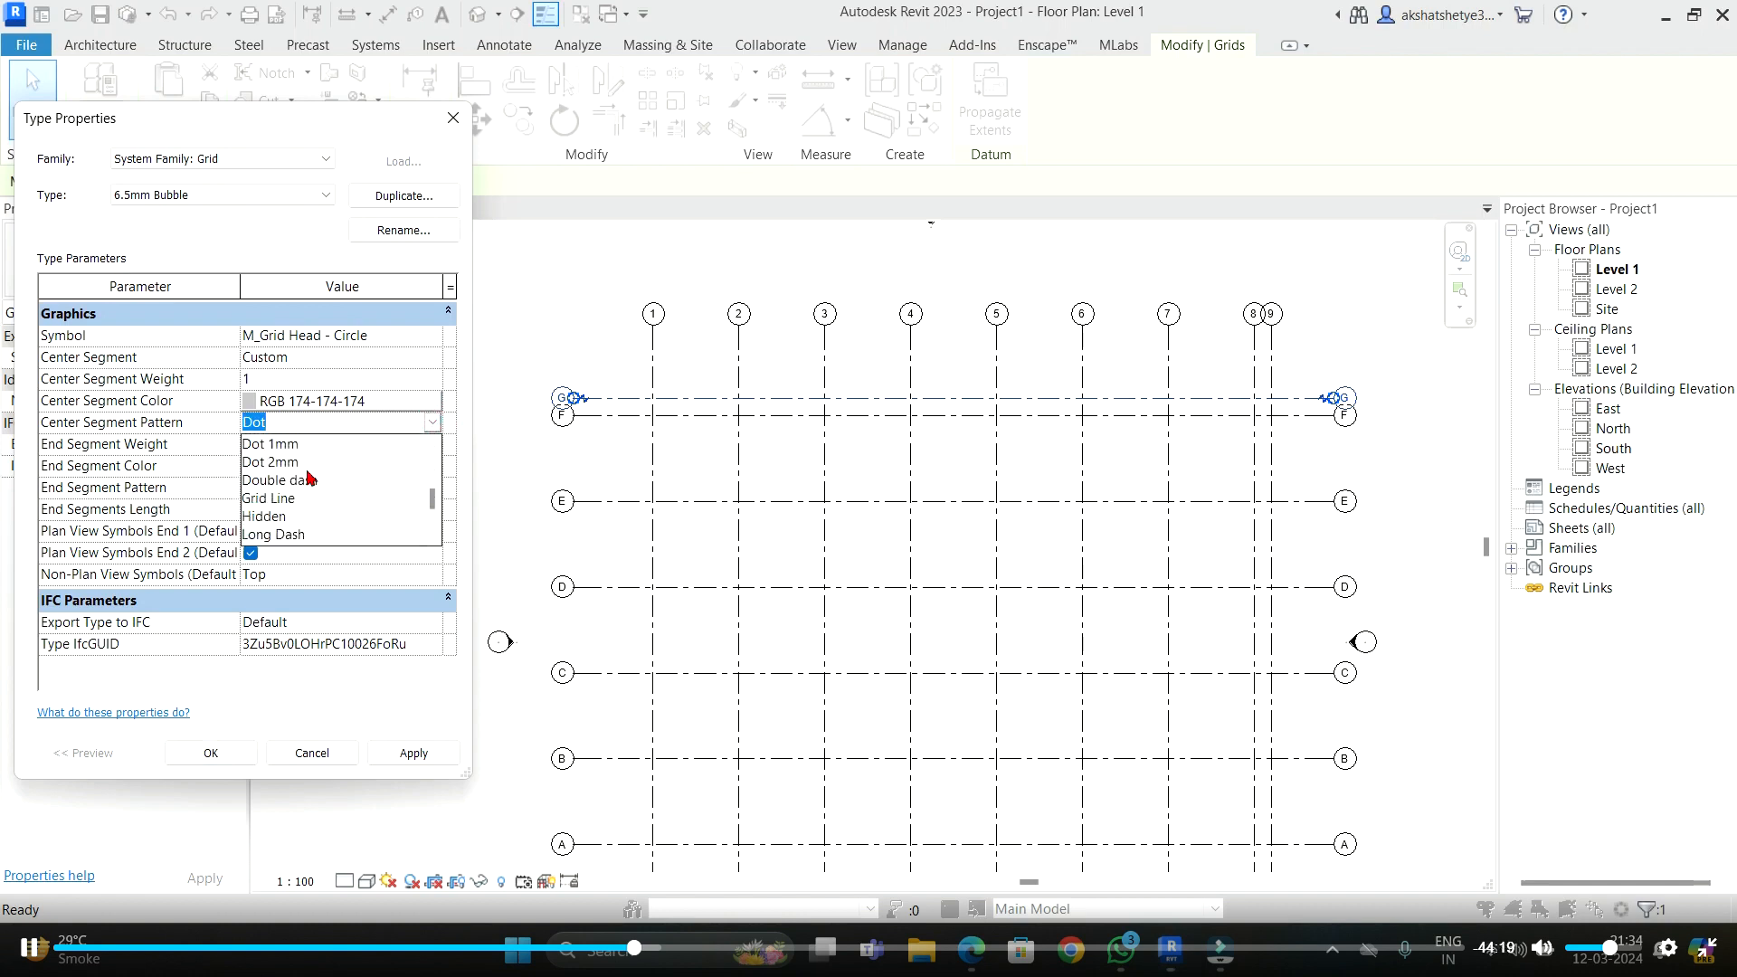
{"action": "scroll", "coordinate": [301, 496], "scroll_direction": "down", "scroll_amount": 2}
{"action": "scroll", "coordinate": [302, 496], "scroll_direction": "up", "scroll_amount": 3}
{"action": "left_click", "coordinate": [433, 422]}
{"action": "left_click", "coordinate": [433, 423]}
{"action": "scroll", "coordinate": [298, 470], "scroll_direction": "down", "scroll_amount": 3}
{"action": "scroll", "coordinate": [281, 468], "scroll_direction": "up", "scroll_amount": 1}
{"action": "scroll", "coordinate": [276, 475], "scroll_direction": "up", "scroll_amount": 3}
{"action": "scroll", "coordinate": [267, 484], "scroll_direction": "down", "scroll_amount": 2}
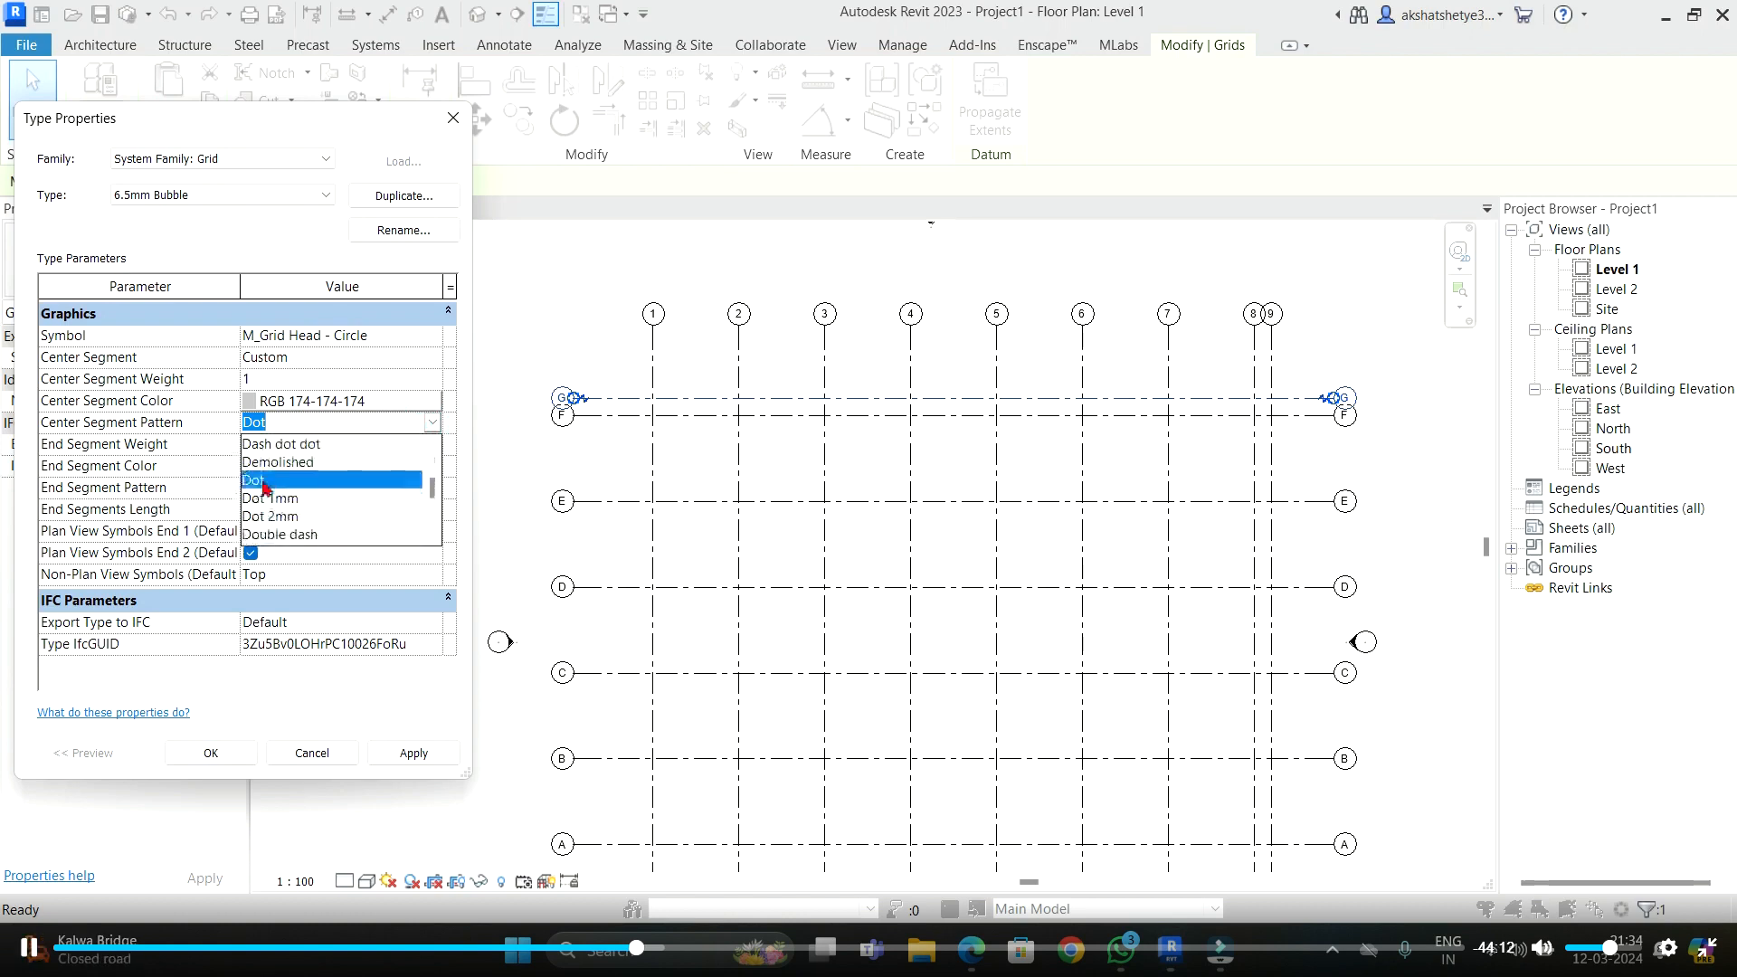
{"action": "scroll", "coordinate": [262, 482], "scroll_direction": "down", "scroll_amount": 1}
{"action": "left_click", "coordinate": [265, 459]}
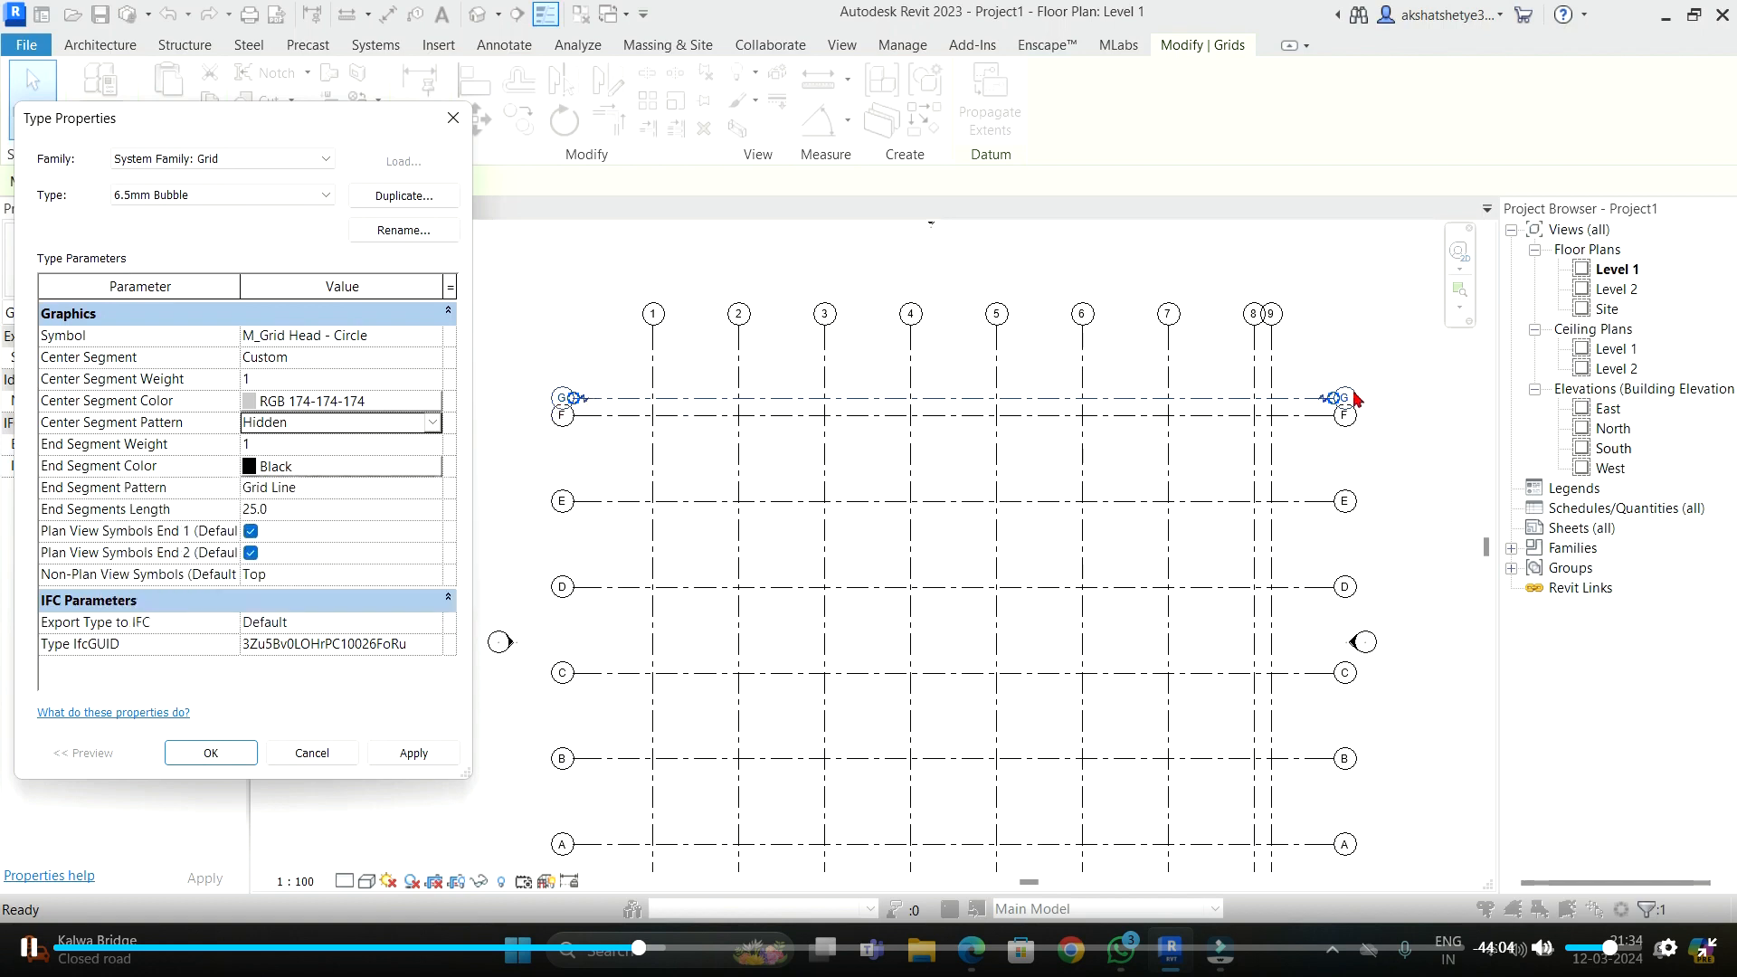
- Set the grid type's End Segment Weight to 5 and its End Segment Color to red
{"action": "left_click", "coordinate": [286, 449]}
{"action": "type", "text": "5"}
{"action": "left_click", "coordinate": [279, 465]}
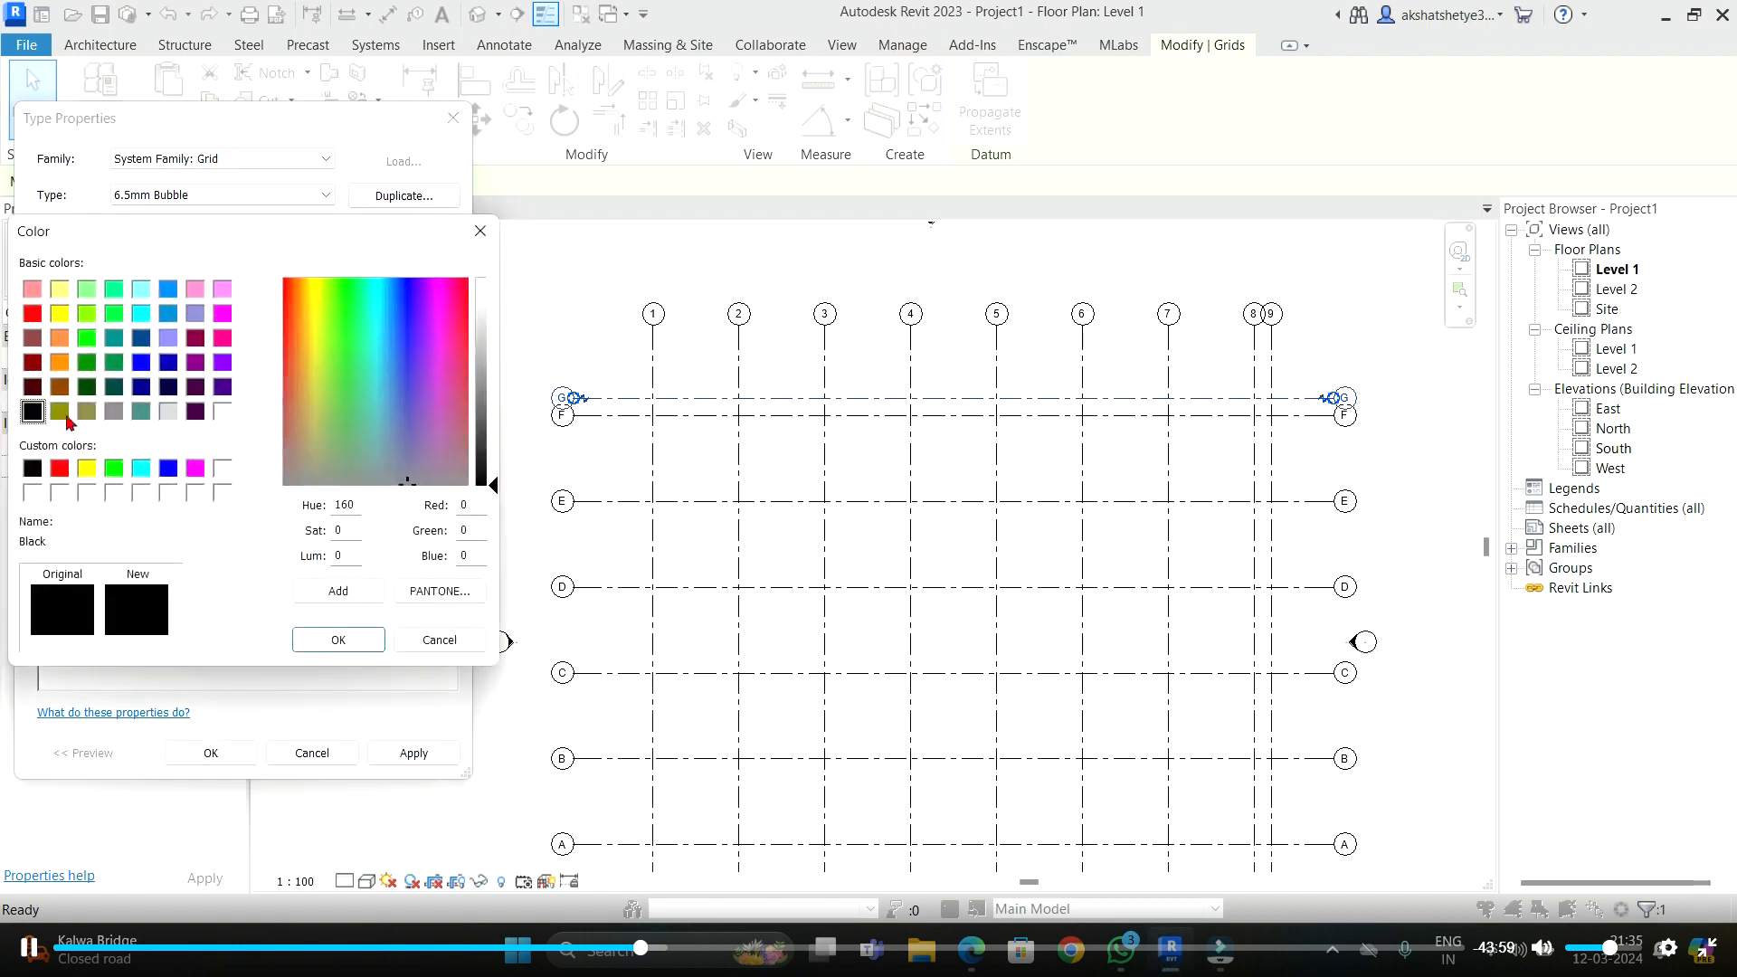
{"action": "left_click", "coordinate": [60, 467]}
{"action": "left_click", "coordinate": [313, 639]}
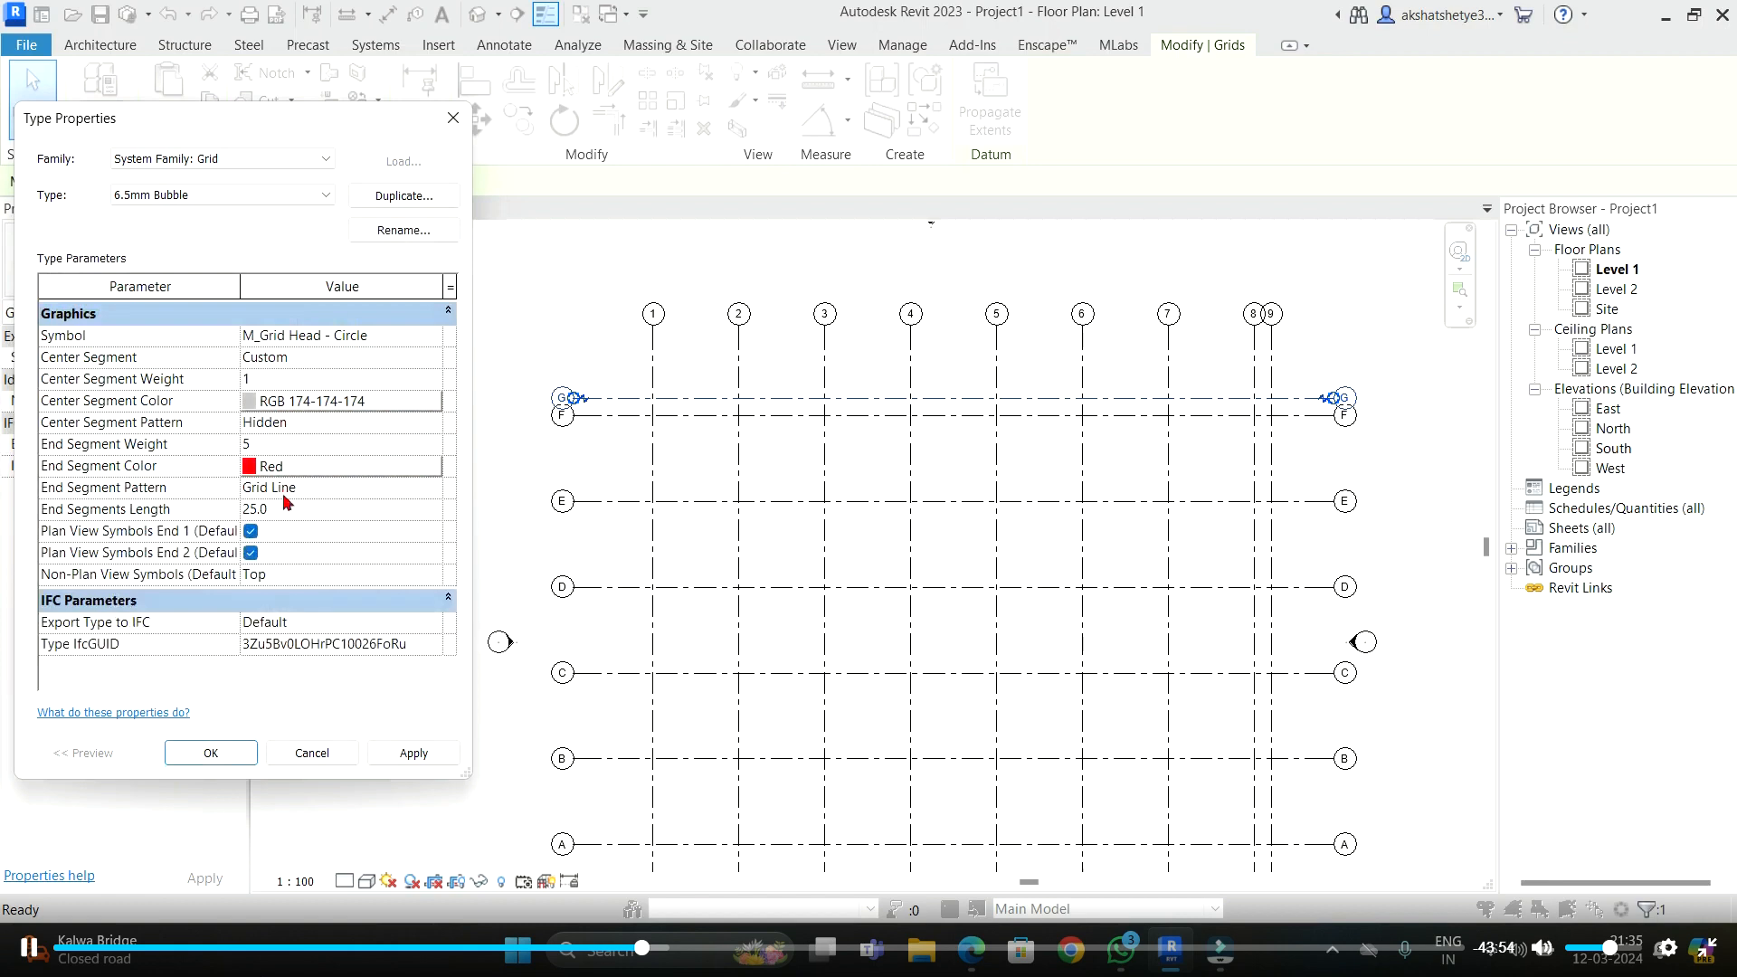
- Set End Segment Pattern to Solid, accept the type properties, and deselect grid G
{"action": "left_click", "coordinate": [407, 495]}
{"action": "left_click", "coordinate": [432, 487]}
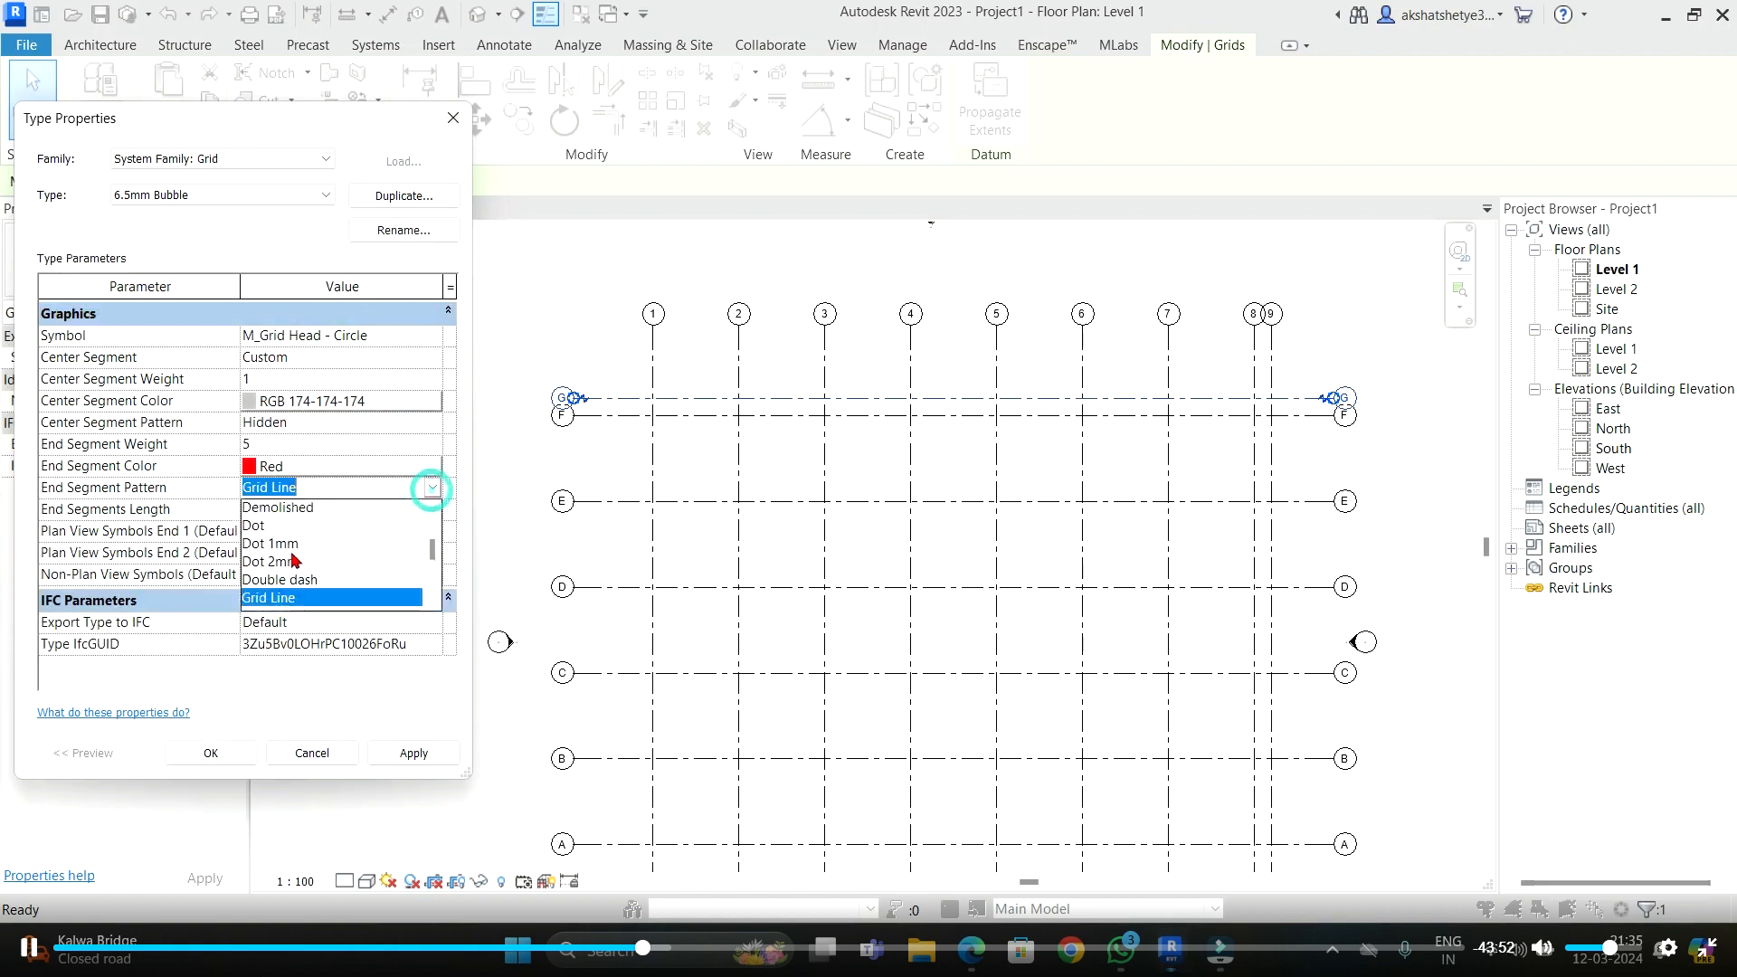
{"action": "scroll", "coordinate": [258, 536], "scroll_direction": "down", "scroll_amount": 5}
{"action": "left_click", "coordinate": [267, 556]}
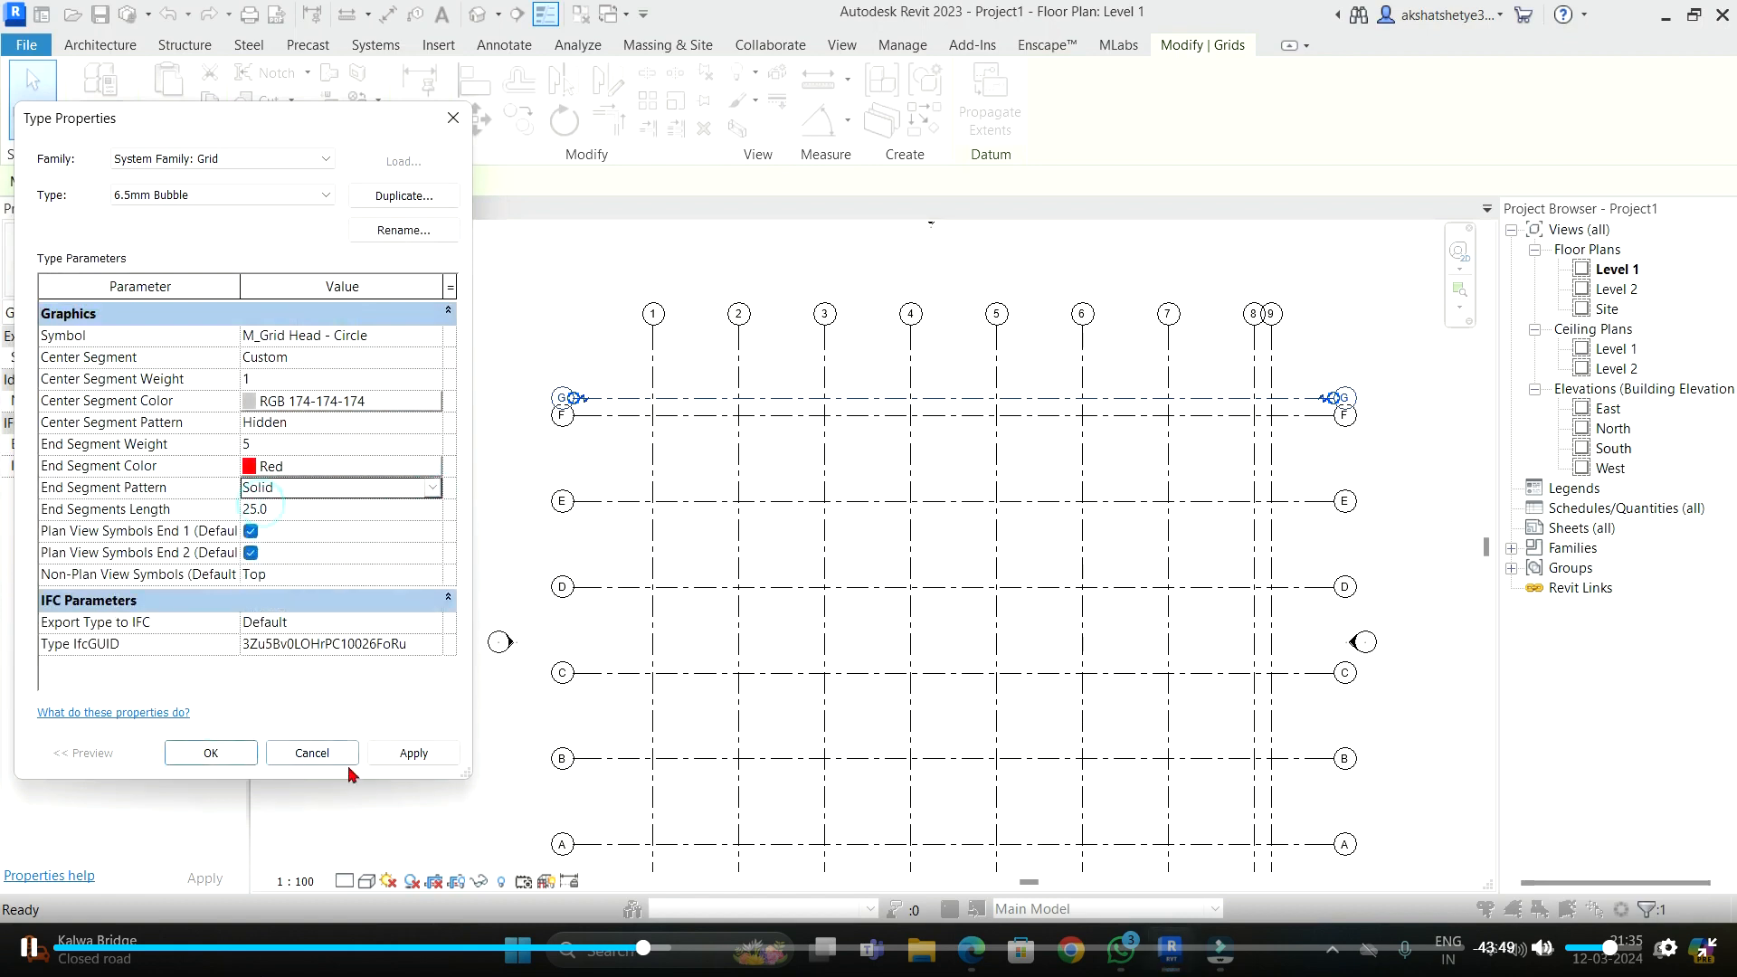
{"action": "left_click", "coordinate": [211, 754]}
{"action": "left_click", "coordinate": [485, 536]}
- Examine the restyled center and end segments of the grid lines across the Level 1 plan
{"action": "scroll", "coordinate": [484, 536], "scroll_direction": "up", "scroll_amount": 2}
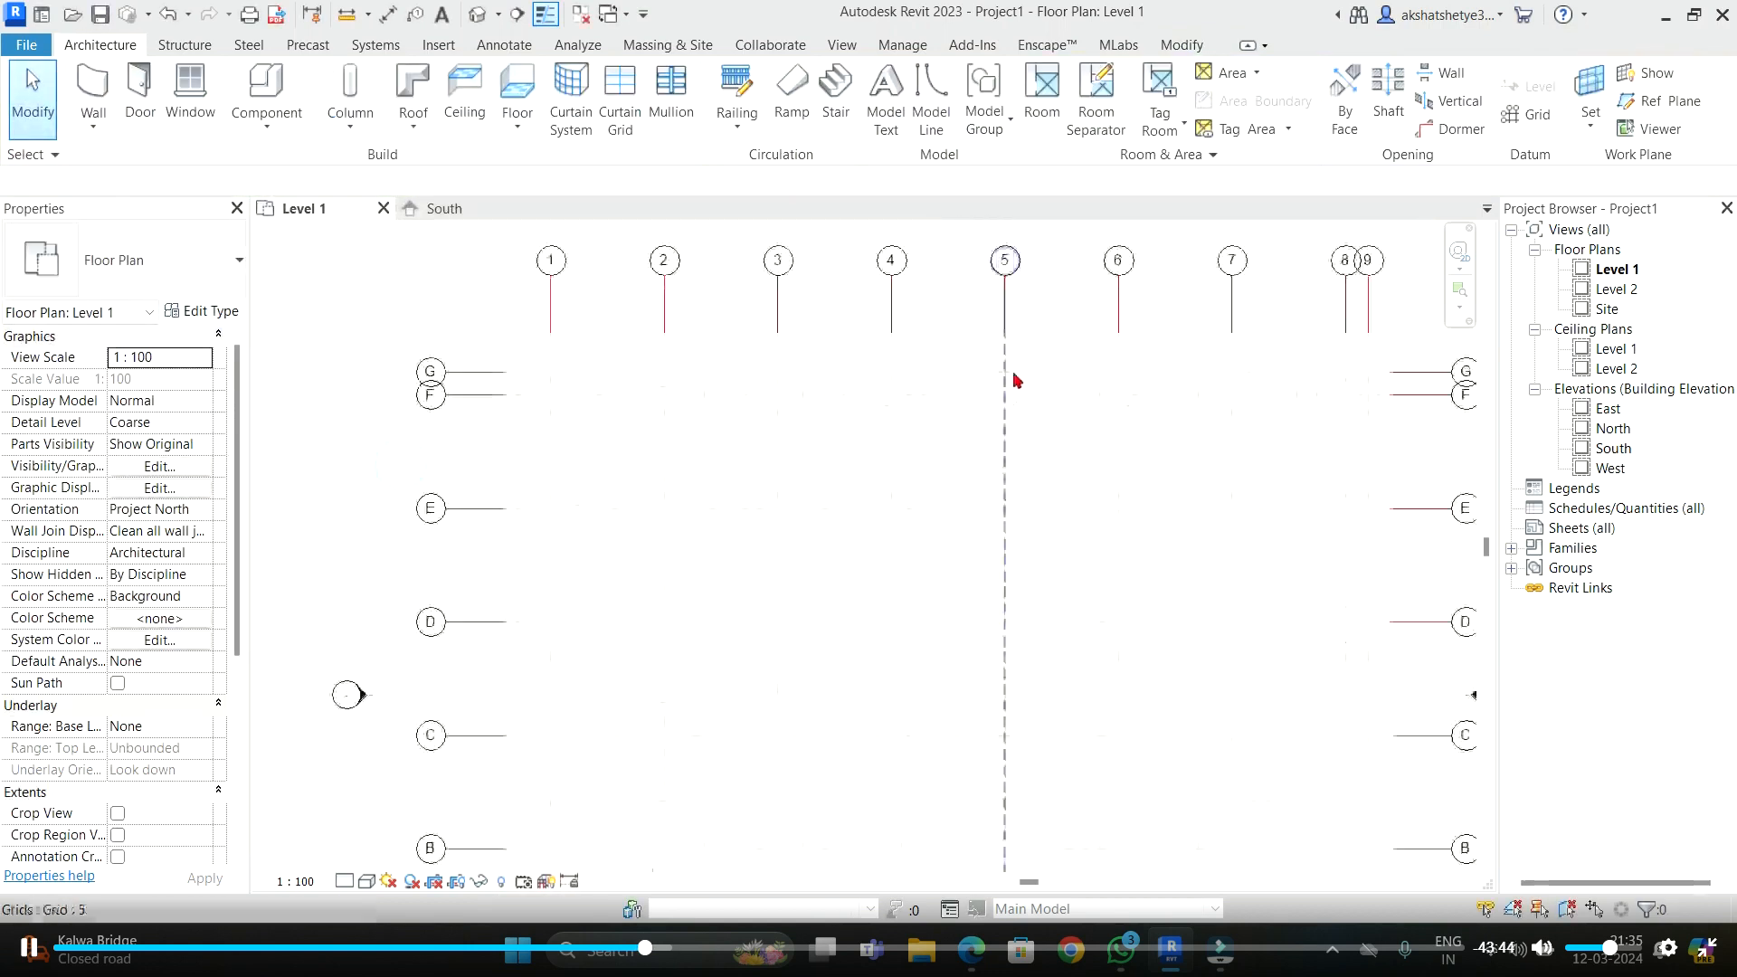
{"action": "scroll", "coordinate": [528, 453], "scroll_direction": "down", "scroll_amount": 1}
{"action": "scroll", "coordinate": [437, 434], "scroll_direction": "up", "scroll_amount": 2}
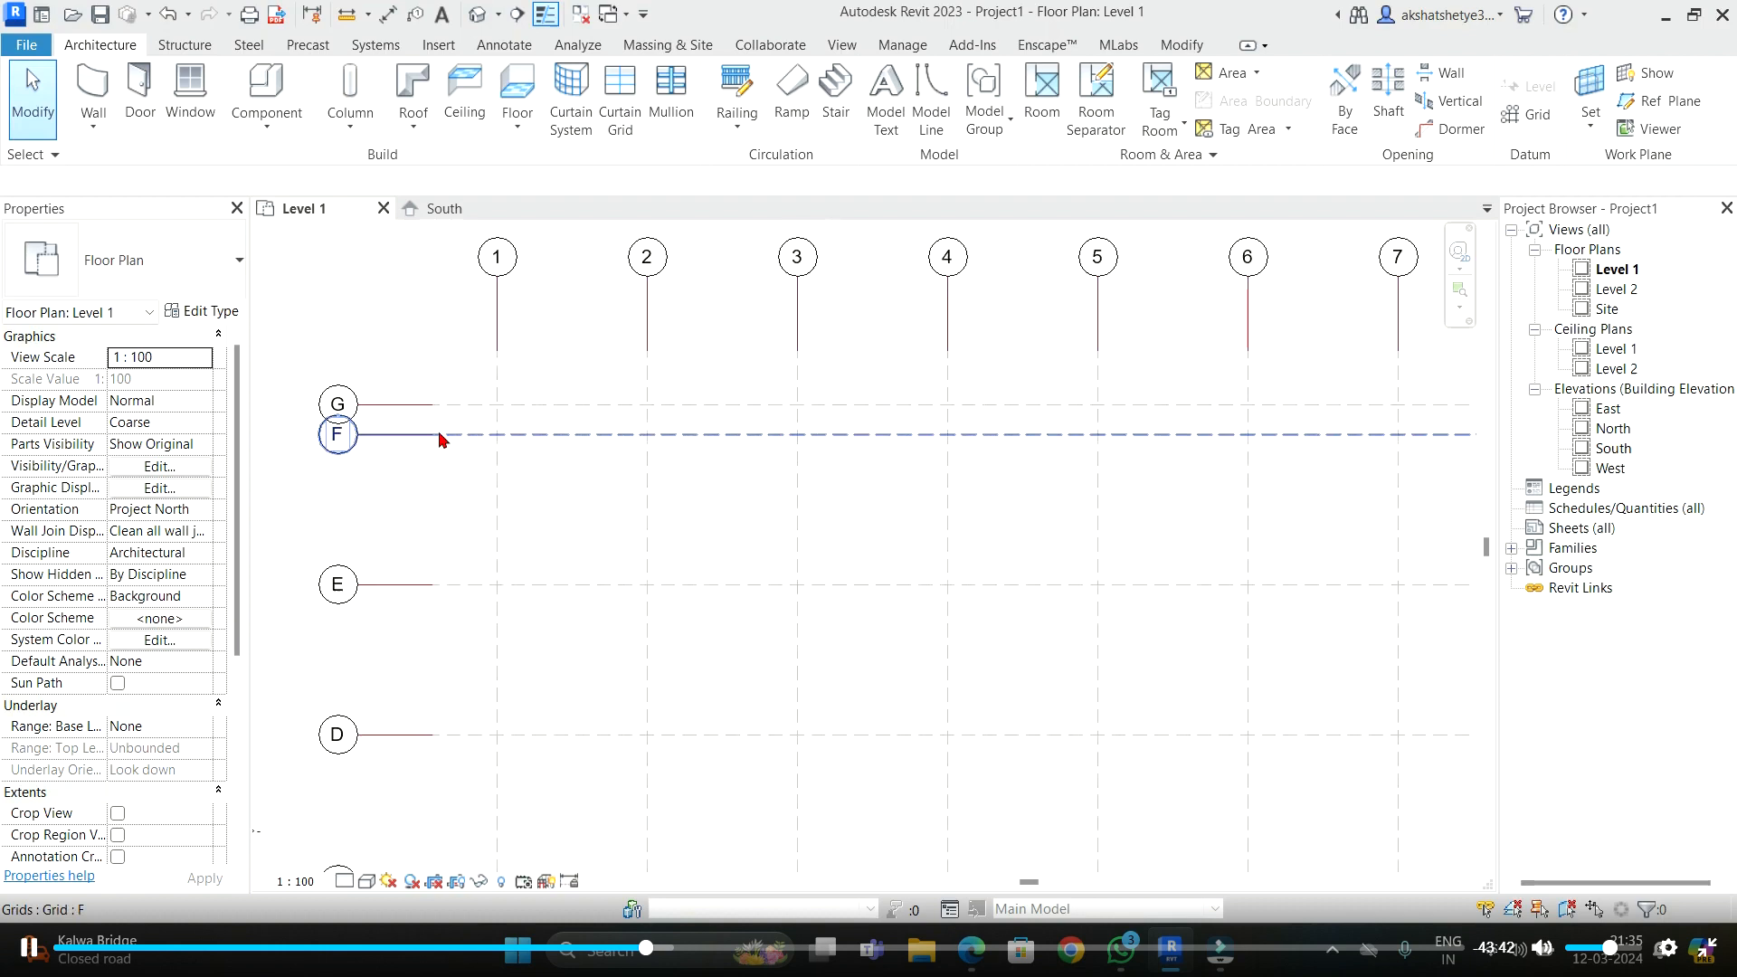
{"action": "scroll", "coordinate": [494, 384], "scroll_direction": "down", "scroll_amount": 1}
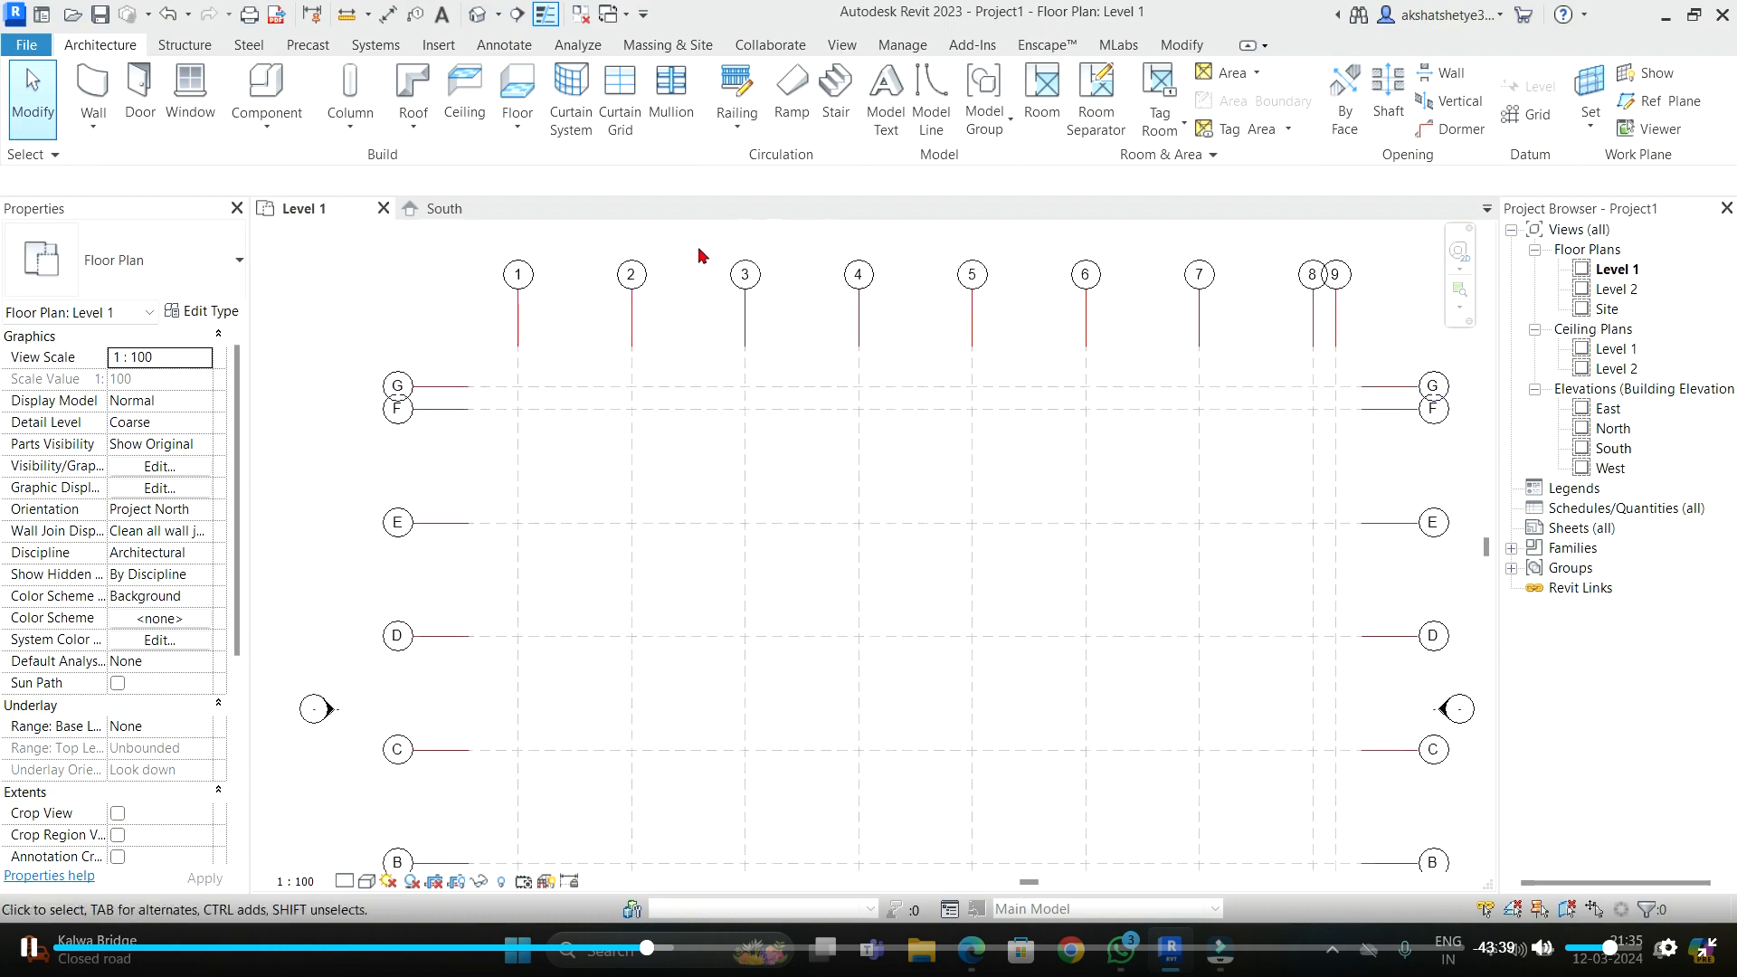
{"action": "scroll", "coordinate": [456, 398], "scroll_direction": "down", "scroll_amount": 2}
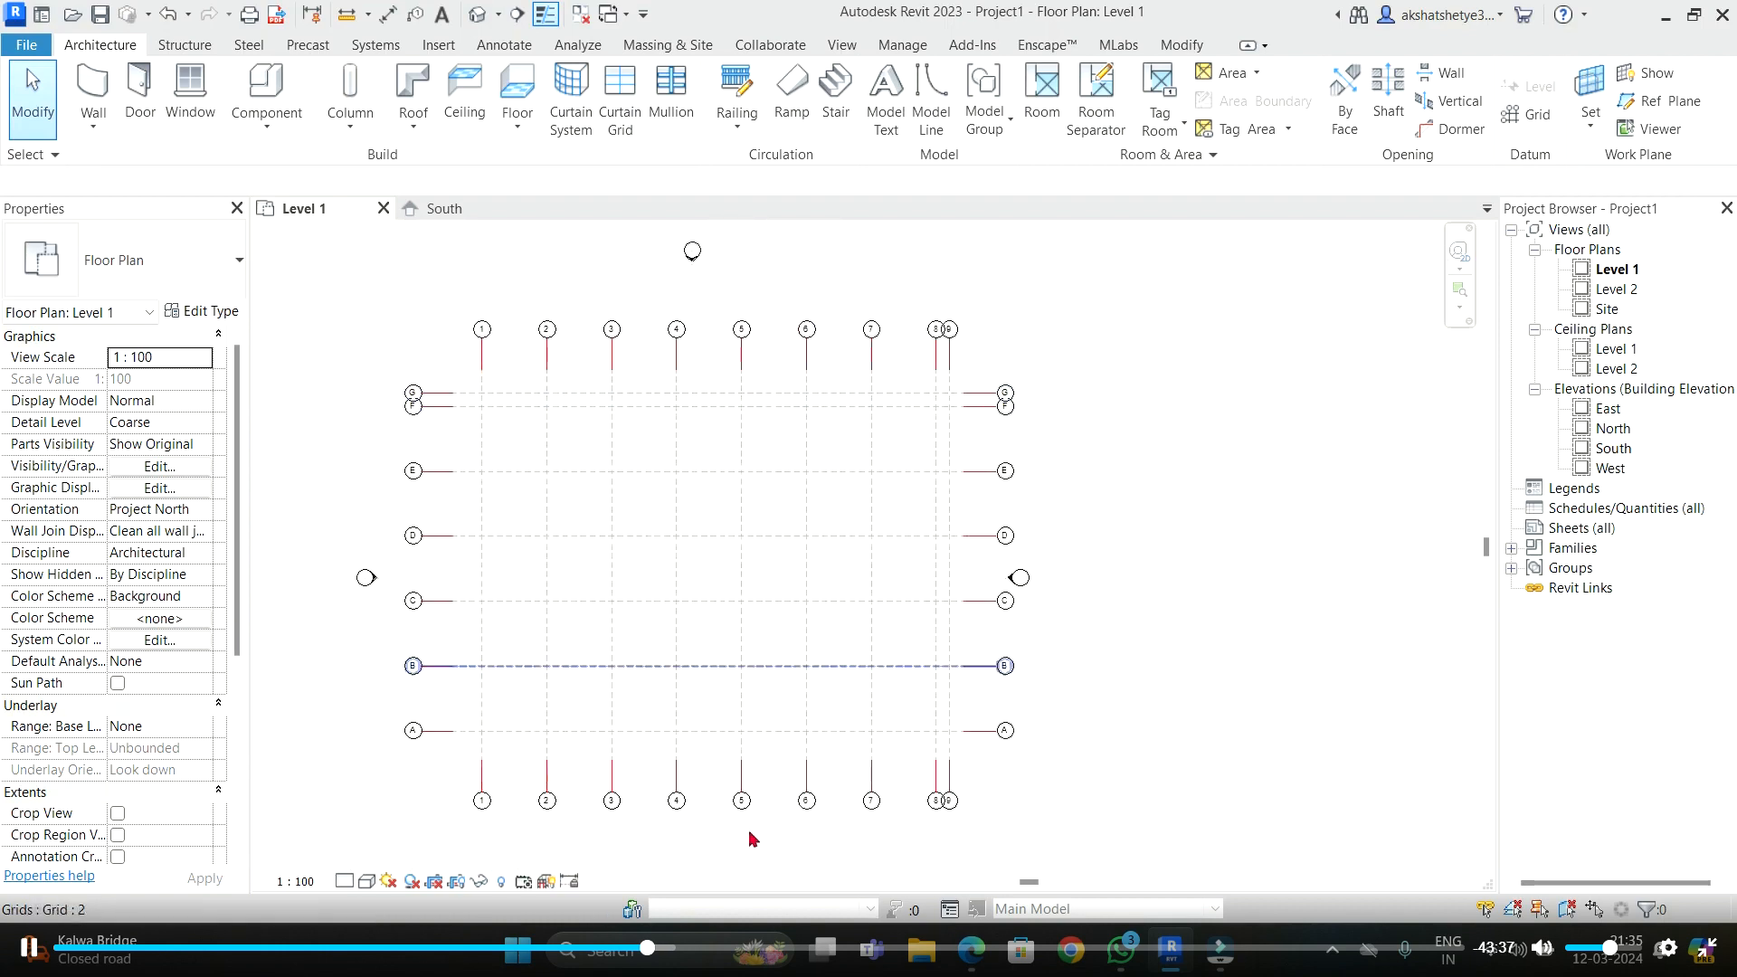
{"action": "left_click", "coordinate": [979, 966]}
{"action": "left_click", "coordinate": [857, 846]}
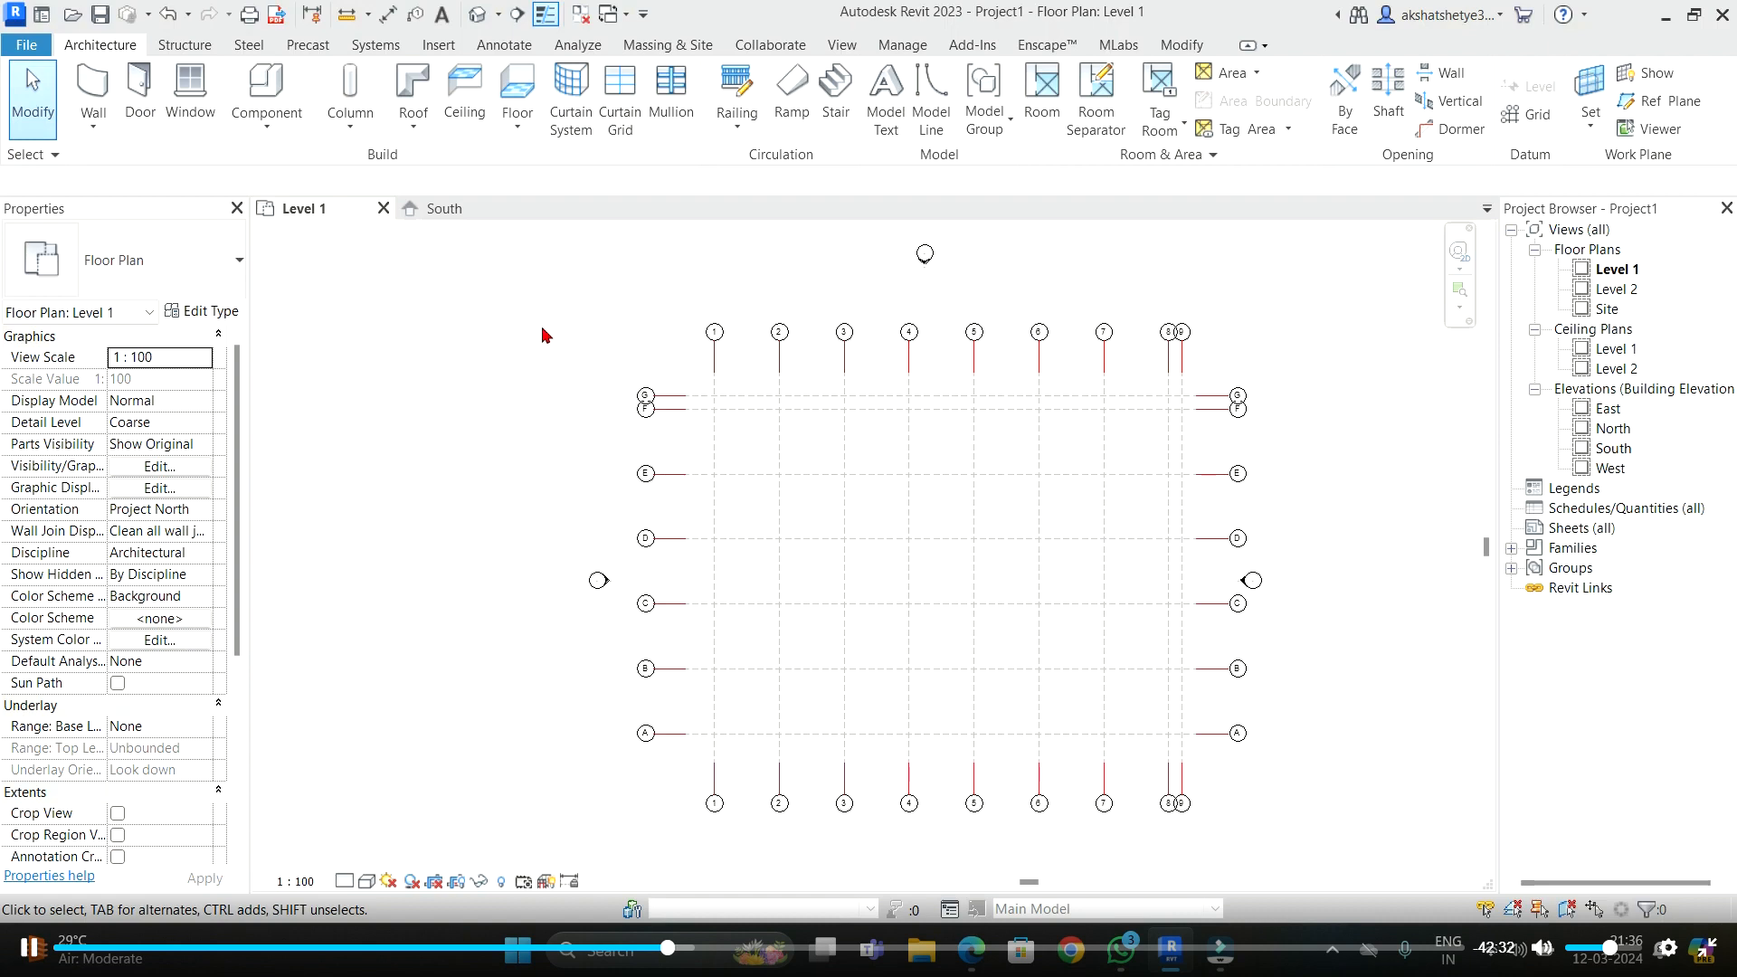
- Undo the grid type's style changes and duplicate grid G's type as 6.5mm Bubble New
{"action": "scroll", "coordinate": [667, 412], "scroll_direction": "up", "scroll_amount": 2}
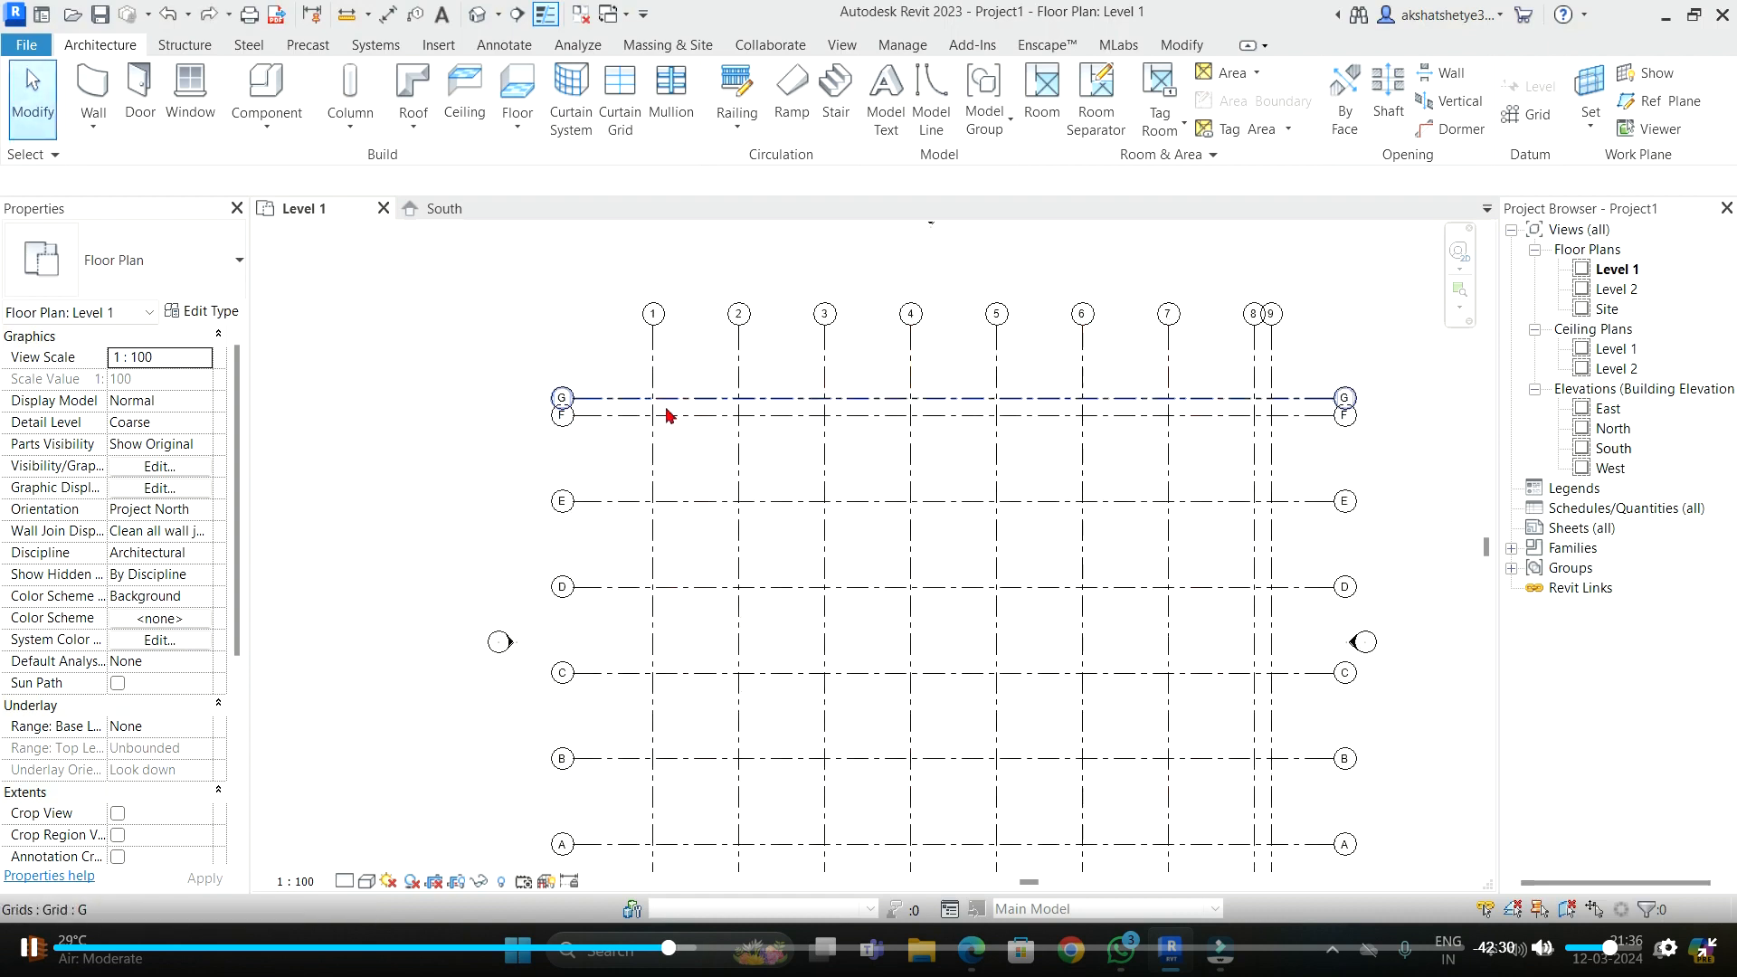
{"action": "left_click", "coordinate": [666, 399]}
{"action": "left_click", "coordinate": [207, 311]}
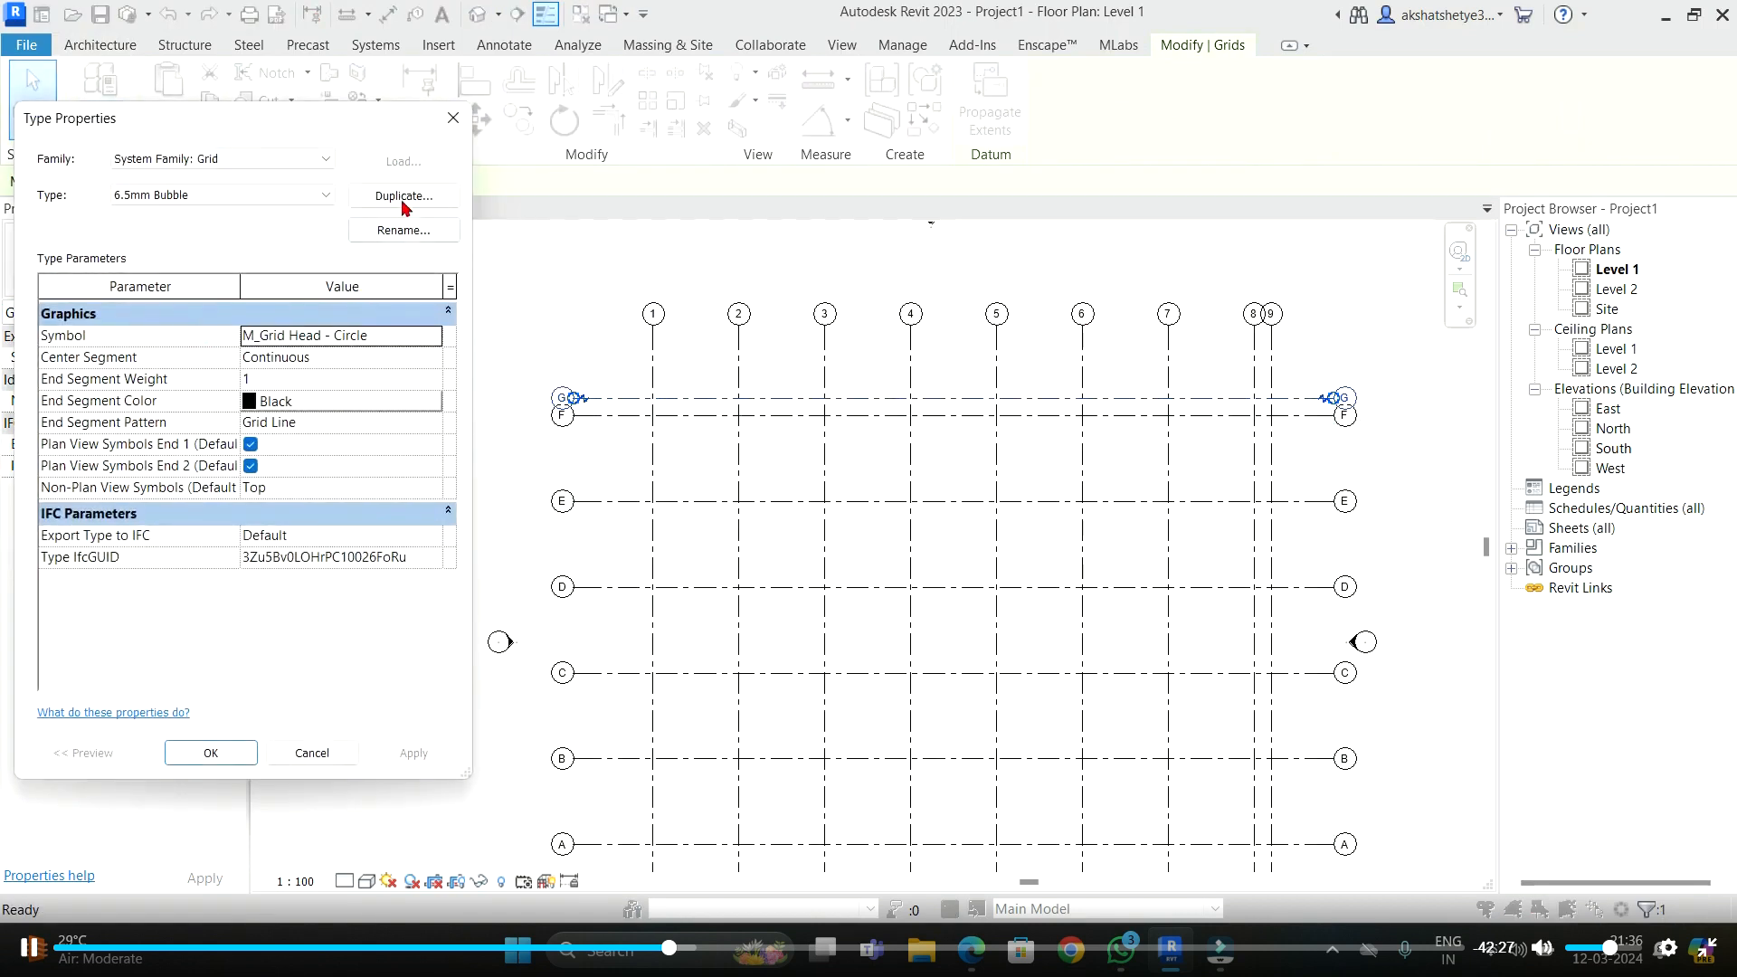
{"action": "left_click", "coordinate": [404, 196]}
{"action": "key", "text": "End"}
{"action": "key", "text": "BackSpace"}
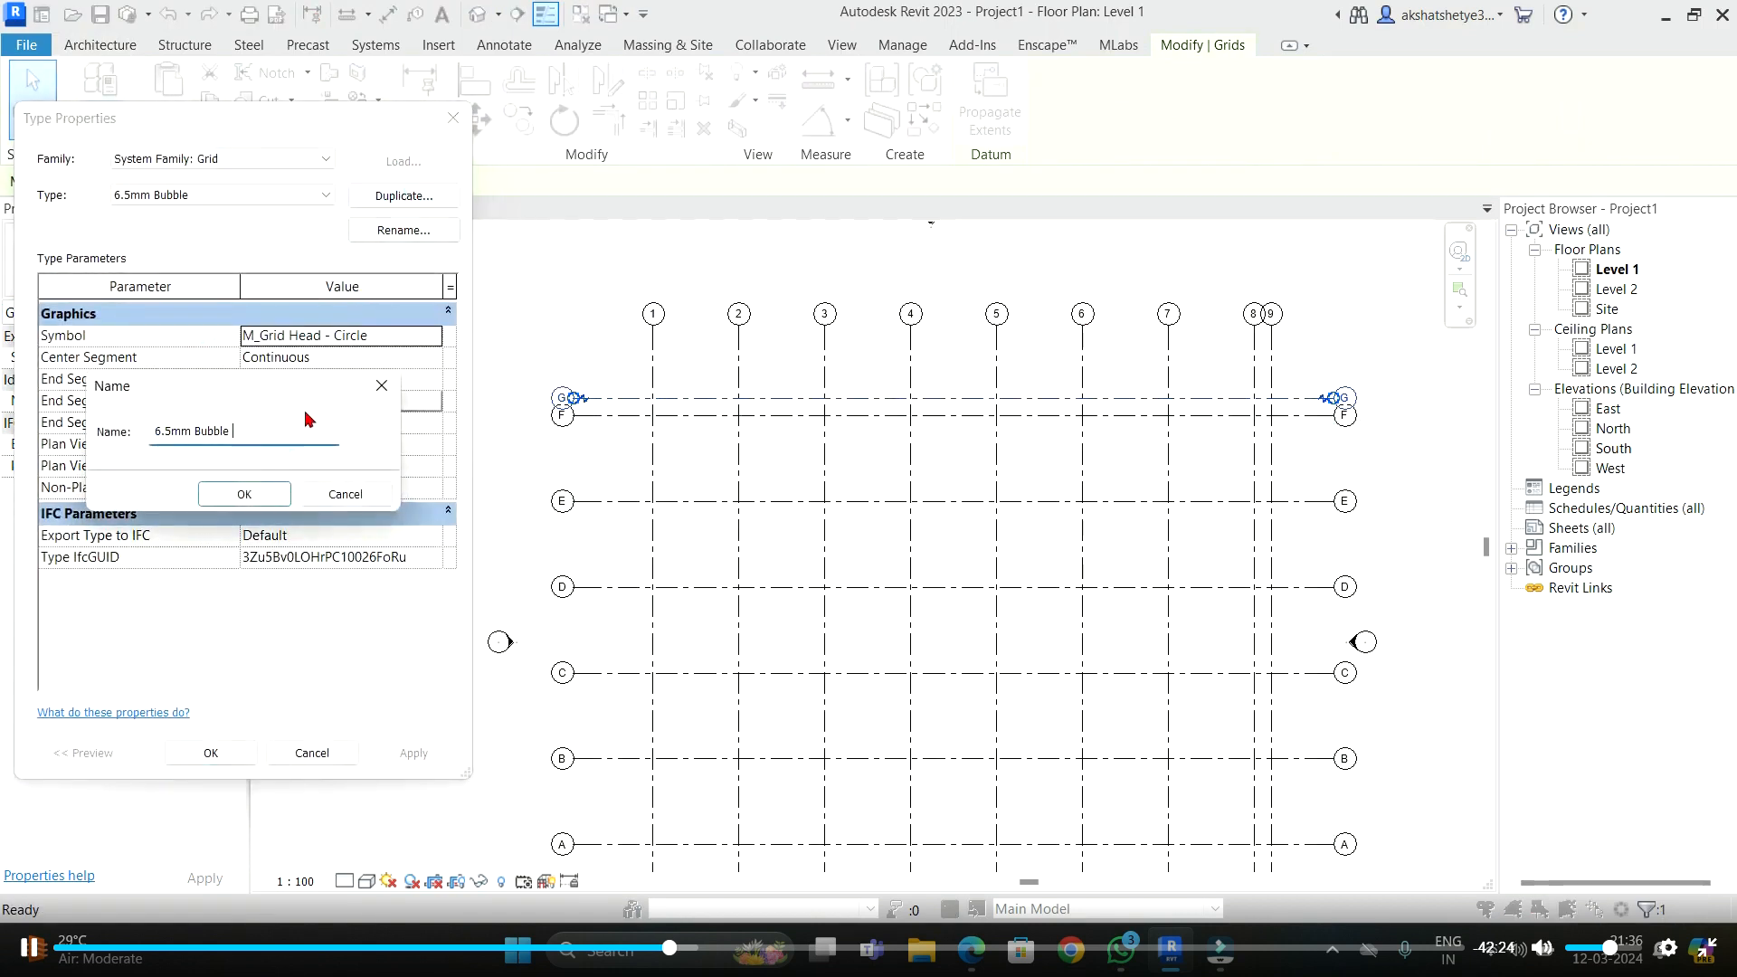
{"action": "left_click", "coordinate": [244, 494]}
- Set the new type's Center Segment to Custom and its Center Segment Color to light grey RGB 192-192-192
{"action": "left_click", "coordinate": [432, 358]}
{"action": "left_click", "coordinate": [433, 358]}
{"action": "left_click", "coordinate": [260, 404]}
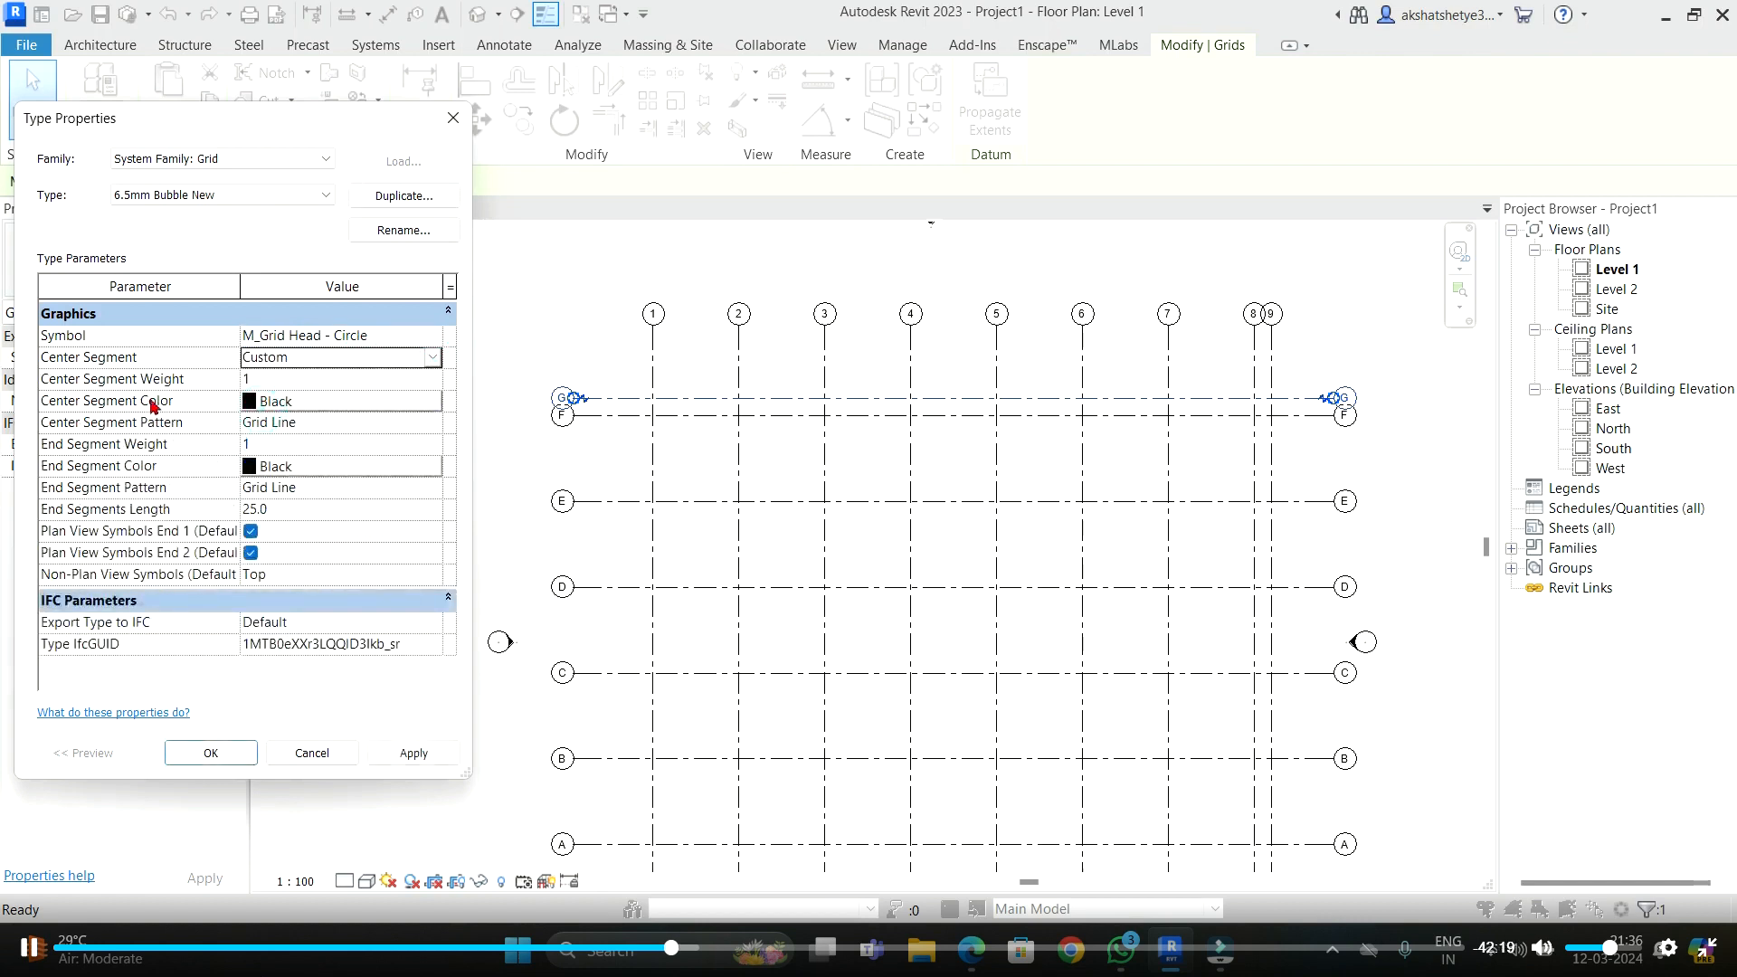
{"action": "left_click", "coordinate": [283, 409]}
{"action": "left_click", "coordinate": [174, 401]}
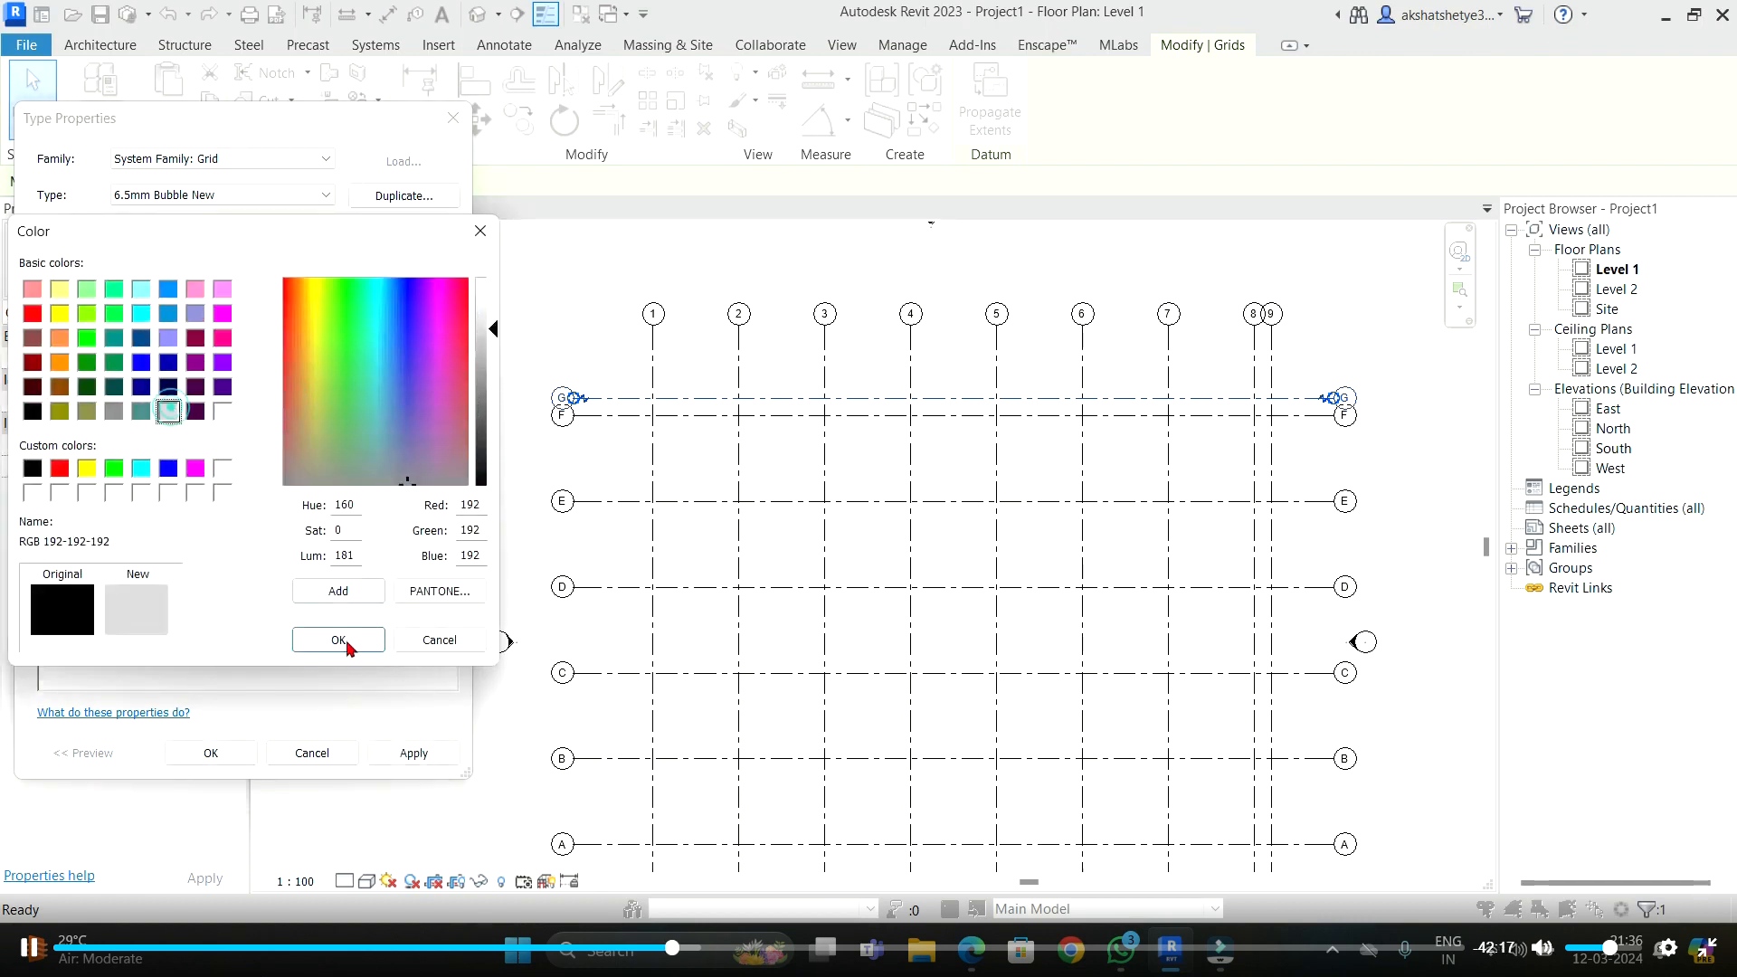
{"action": "left_click", "coordinate": [346, 642]}
- Set the 6.5mm Bubble New type's End Segment Weight to 5 and its End Segment Color to Red
{"action": "left_click", "coordinate": [282, 446]}
{"action": "left_click", "coordinate": [264, 445]}
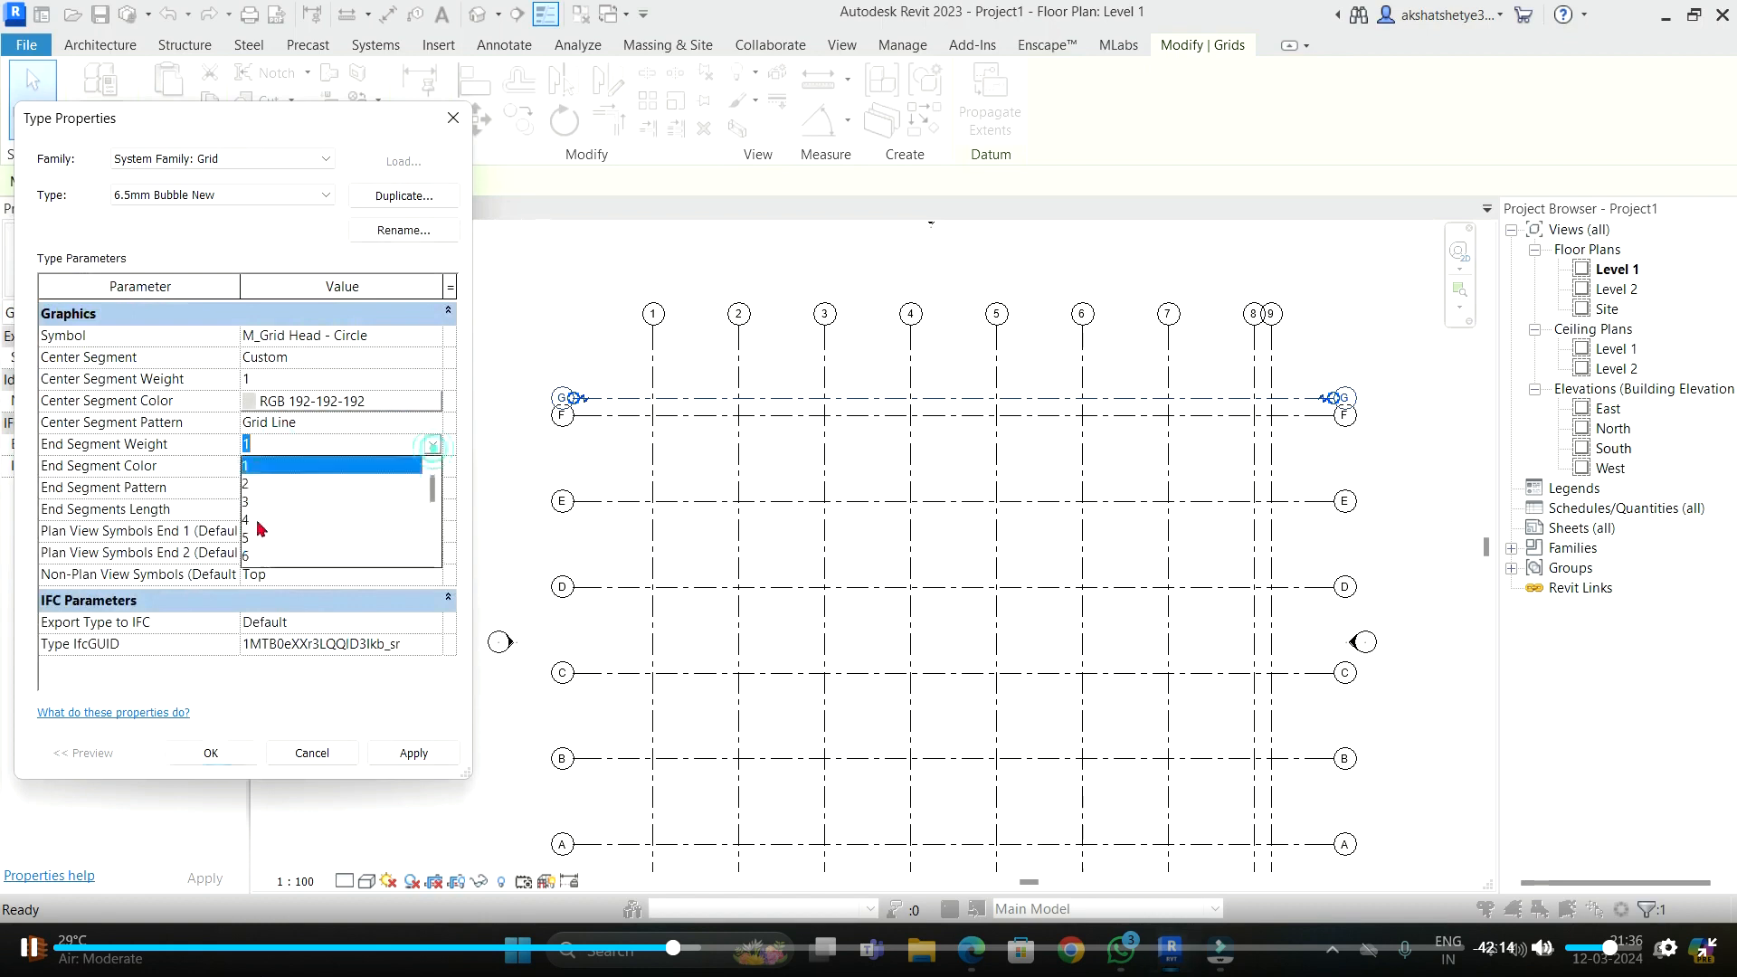
{"action": "left_click", "coordinate": [250, 541]}
{"action": "left_click", "coordinate": [333, 470]}
{"action": "left_click", "coordinate": [60, 468]}
{"action": "left_click", "coordinate": [336, 642]}
- Set the type's End Segment Pattern to Solid and accept the type properties
{"action": "left_click", "coordinate": [342, 488]}
{"action": "left_click", "coordinate": [431, 488]}
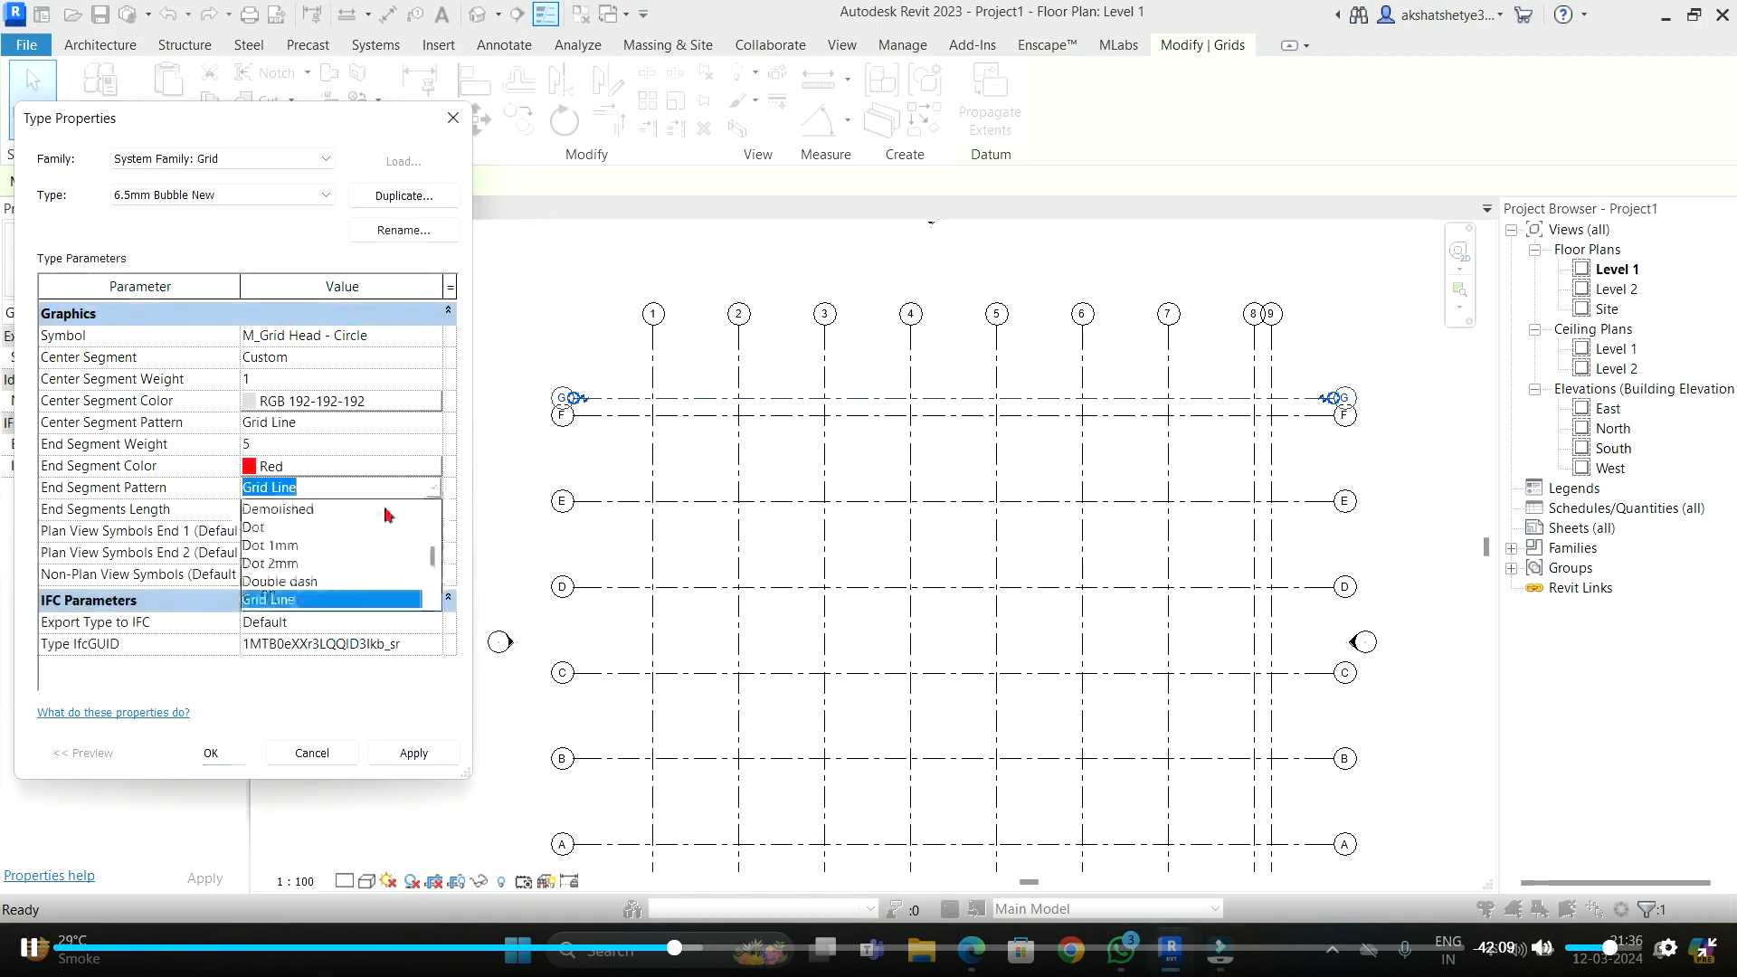
{"action": "left_click", "coordinate": [261, 508]}
{"action": "left_click", "coordinate": [412, 755]}
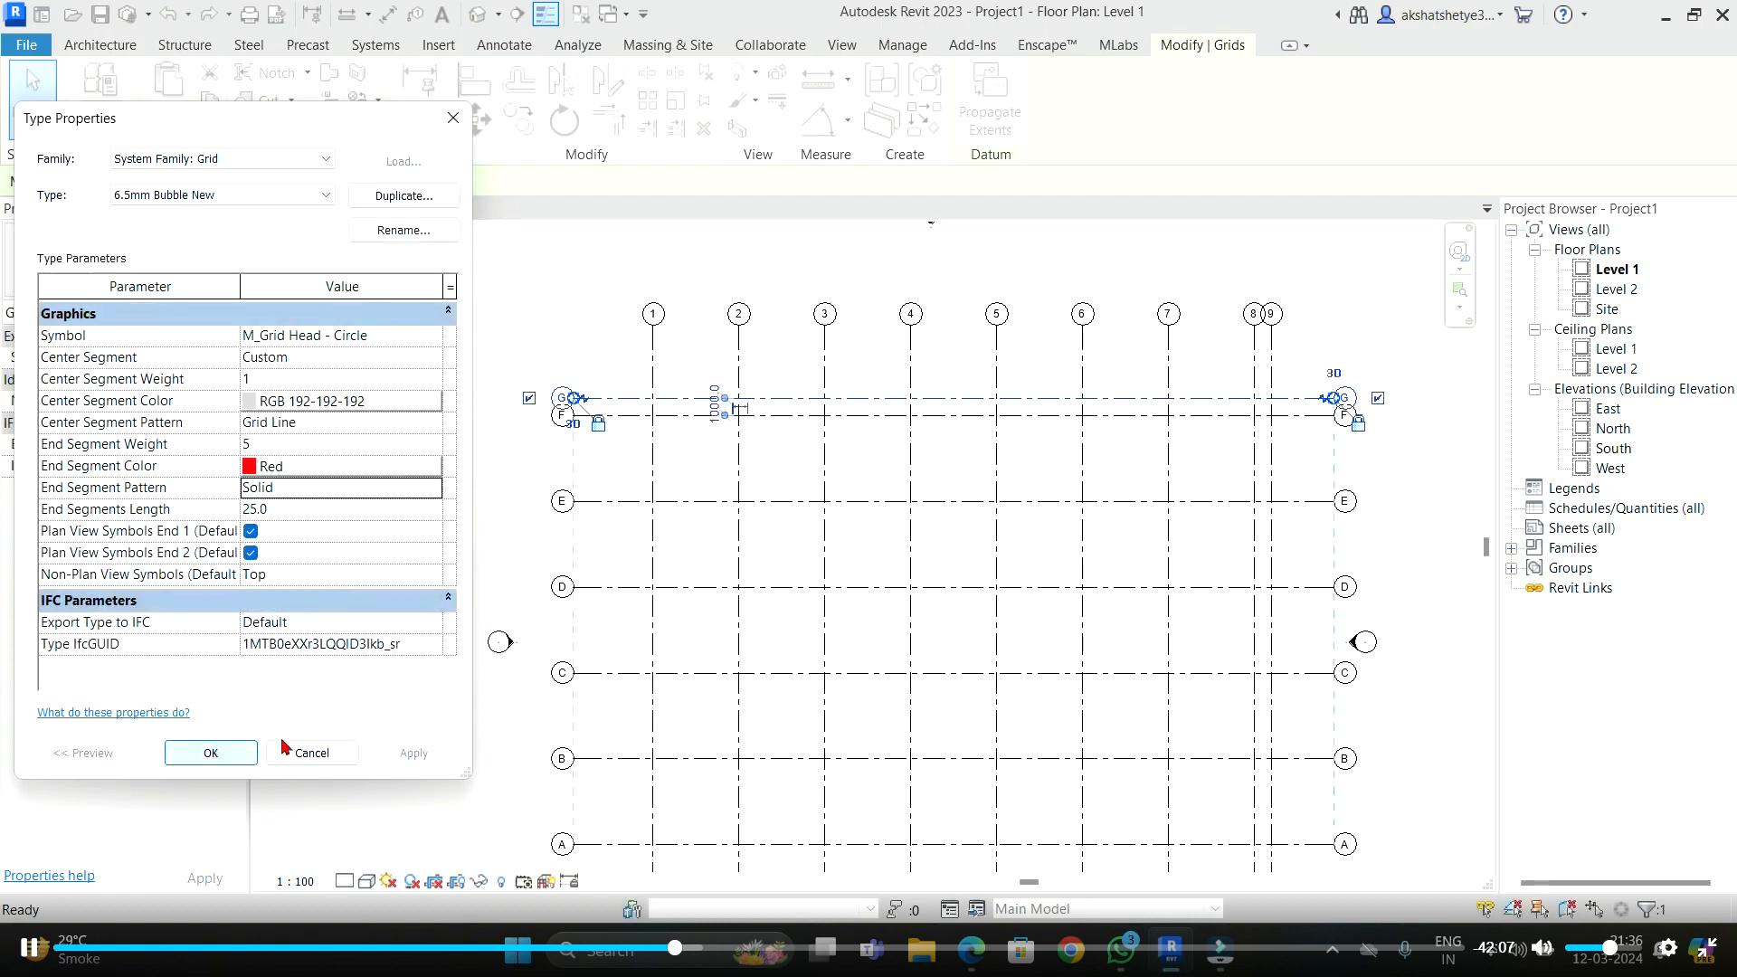
{"action": "left_click", "coordinate": [211, 754]}
- Examine grid G's restyled center and end segments and compare its type with the neighbouring grid F
{"action": "scroll", "coordinate": [713, 393], "scroll_direction": "up", "scroll_amount": 3}
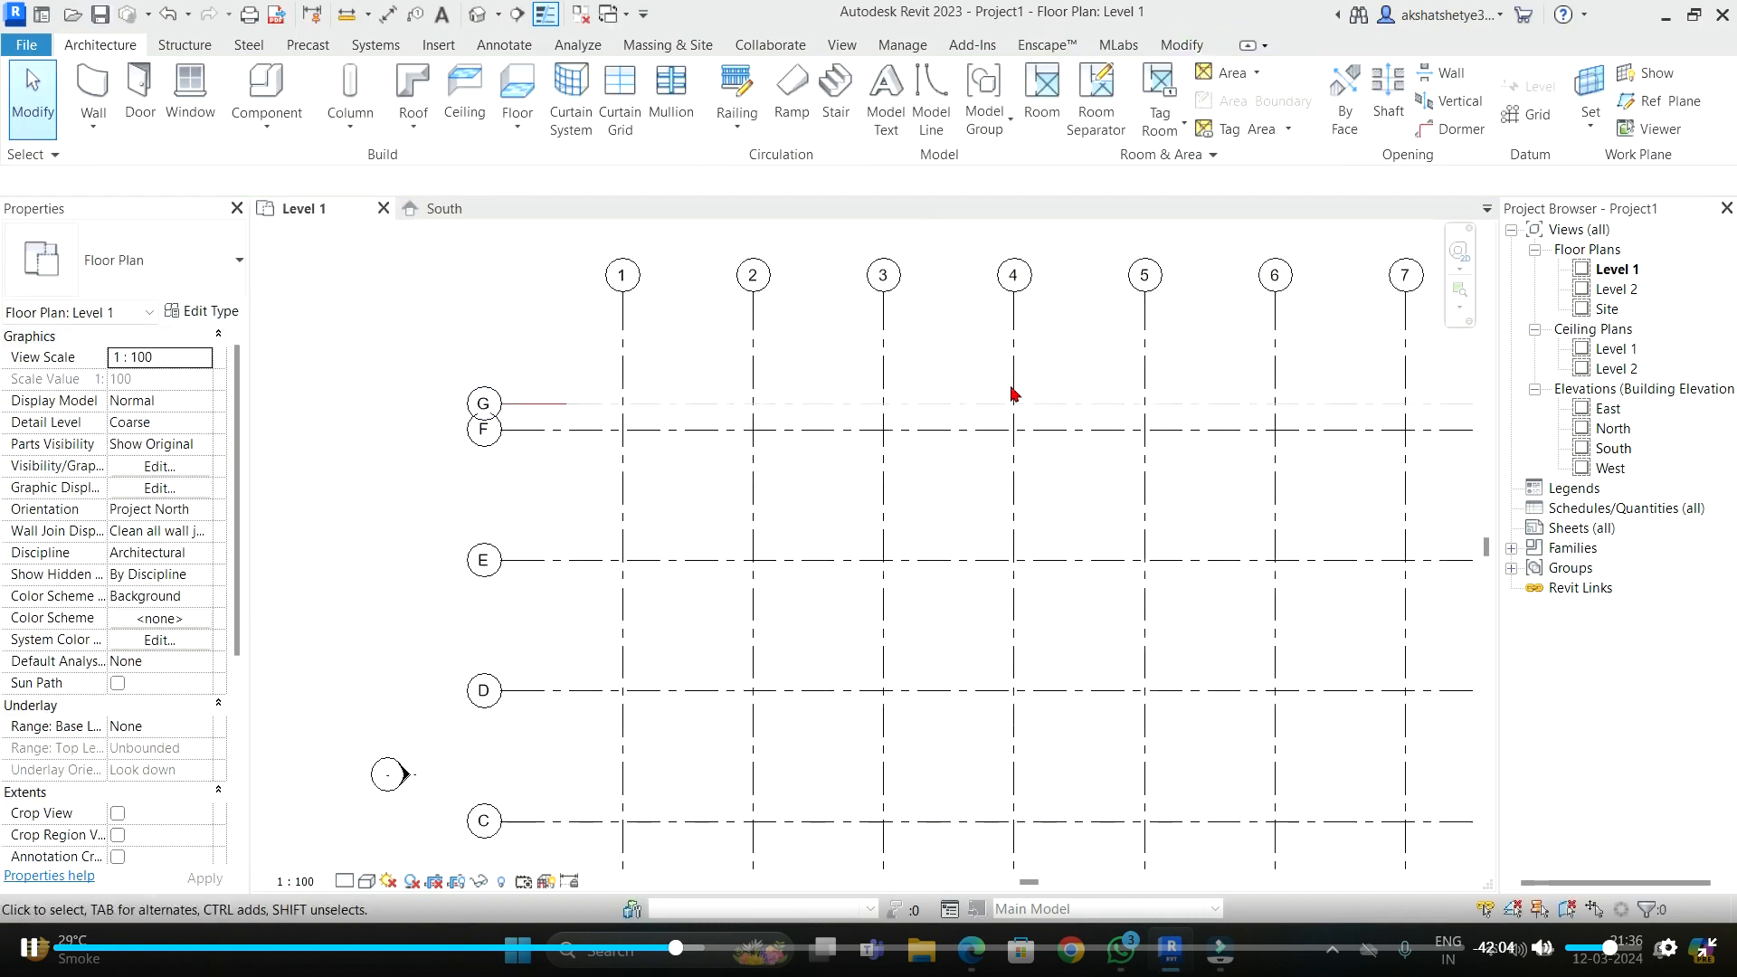
{"action": "scroll", "coordinate": [508, 378], "scroll_direction": "down", "scroll_amount": 4}
{"action": "scroll", "coordinate": [1197, 385], "scroll_direction": "up", "scroll_amount": 3}
{"action": "left_click", "coordinate": [1135, 391]}
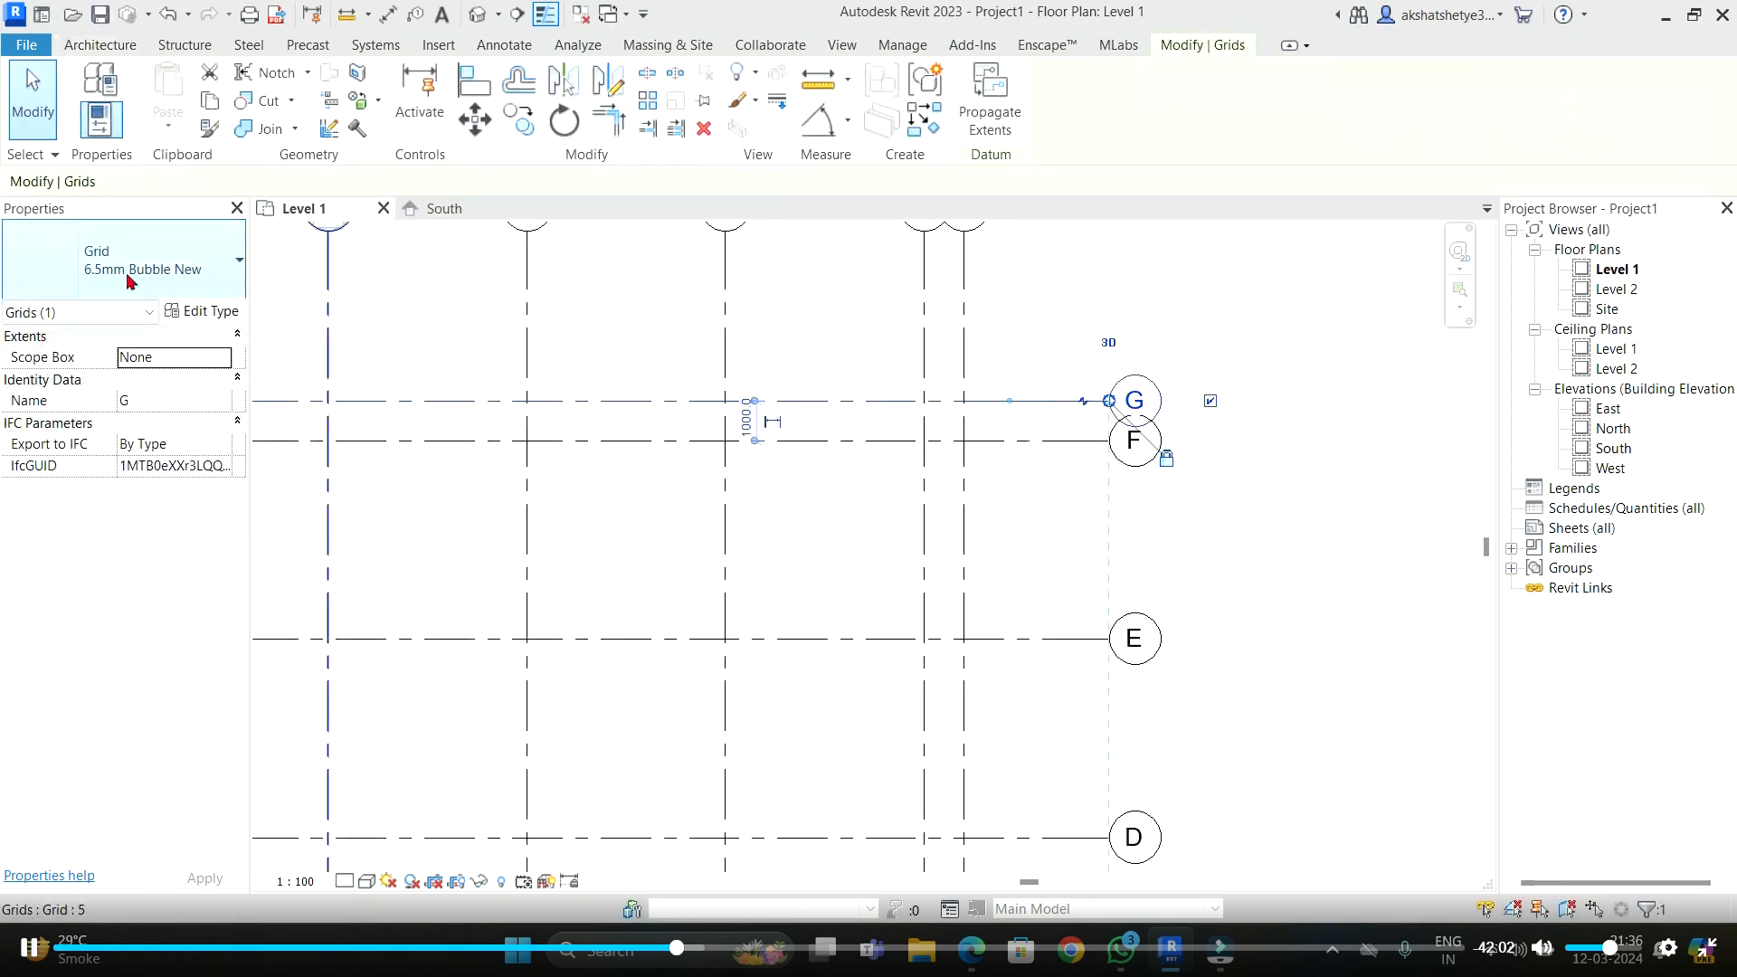
{"action": "left_click", "coordinate": [1021, 440]}
{"action": "left_click", "coordinate": [1011, 401]}
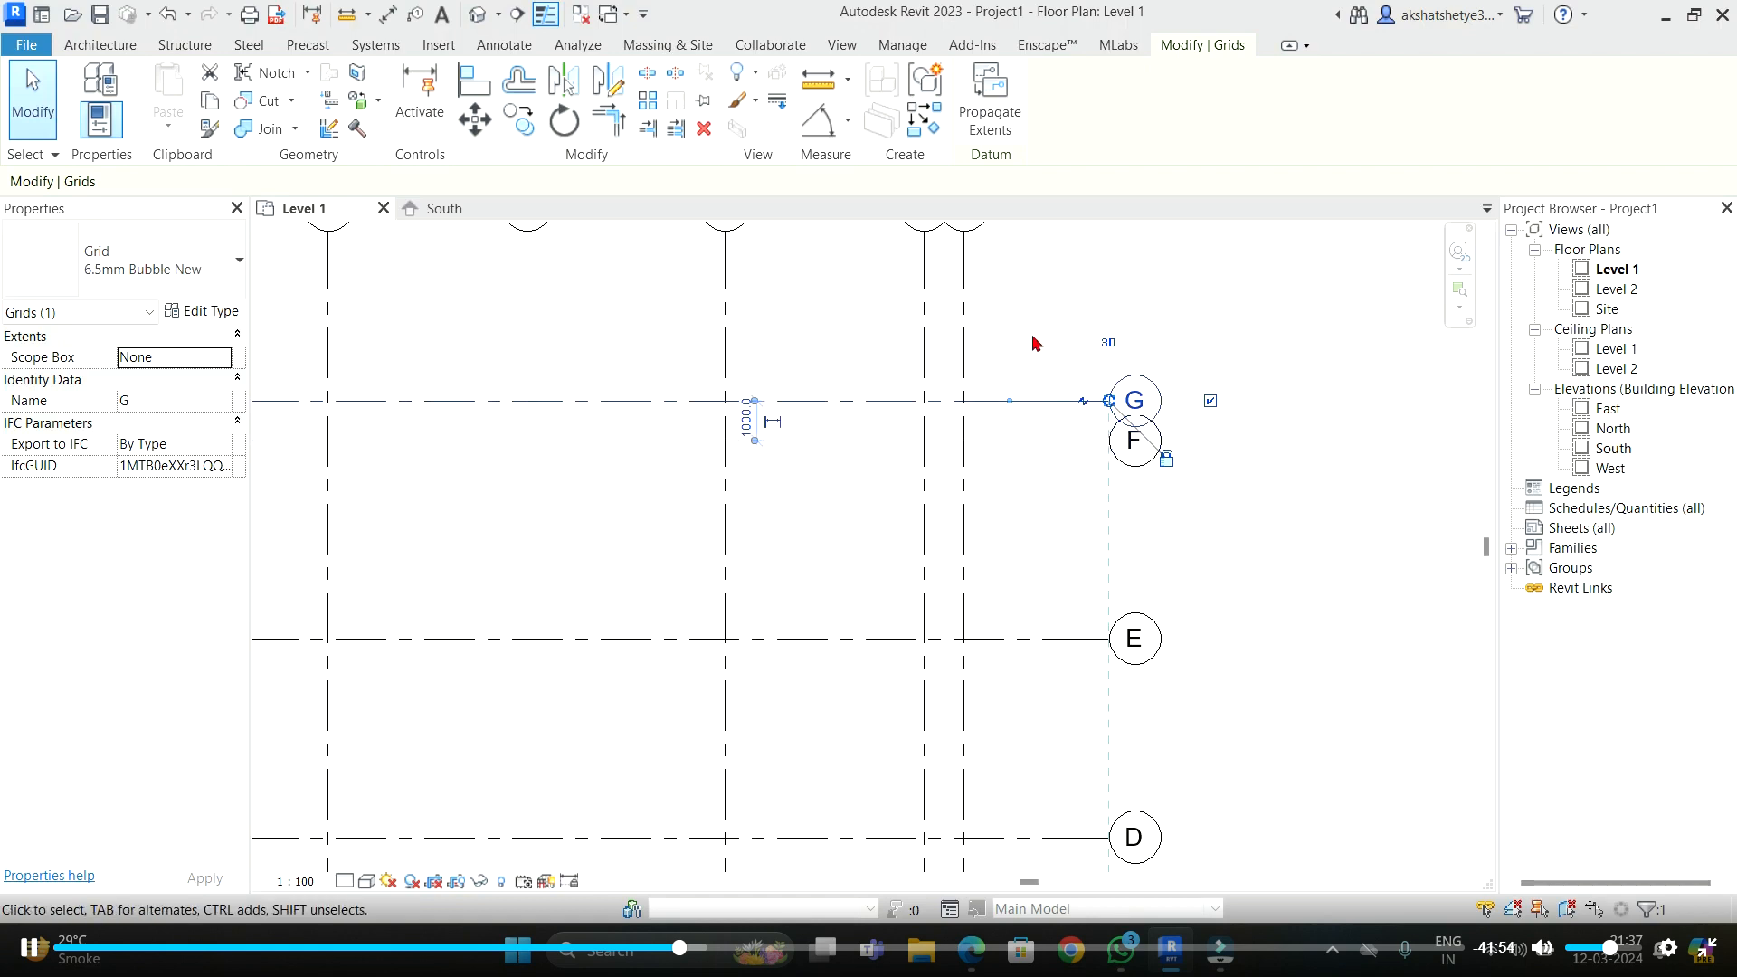
{"action": "scroll", "coordinate": [1033, 335], "scroll_direction": "down", "scroll_amount": 2}
{"action": "left_click", "coordinate": [1301, 490]}
{"action": "scroll", "coordinate": [1060, 333], "scroll_direction": "down", "scroll_amount": 4}
{"action": "scroll", "coordinate": [1051, 333], "scroll_direction": "down", "scroll_amount": 1}
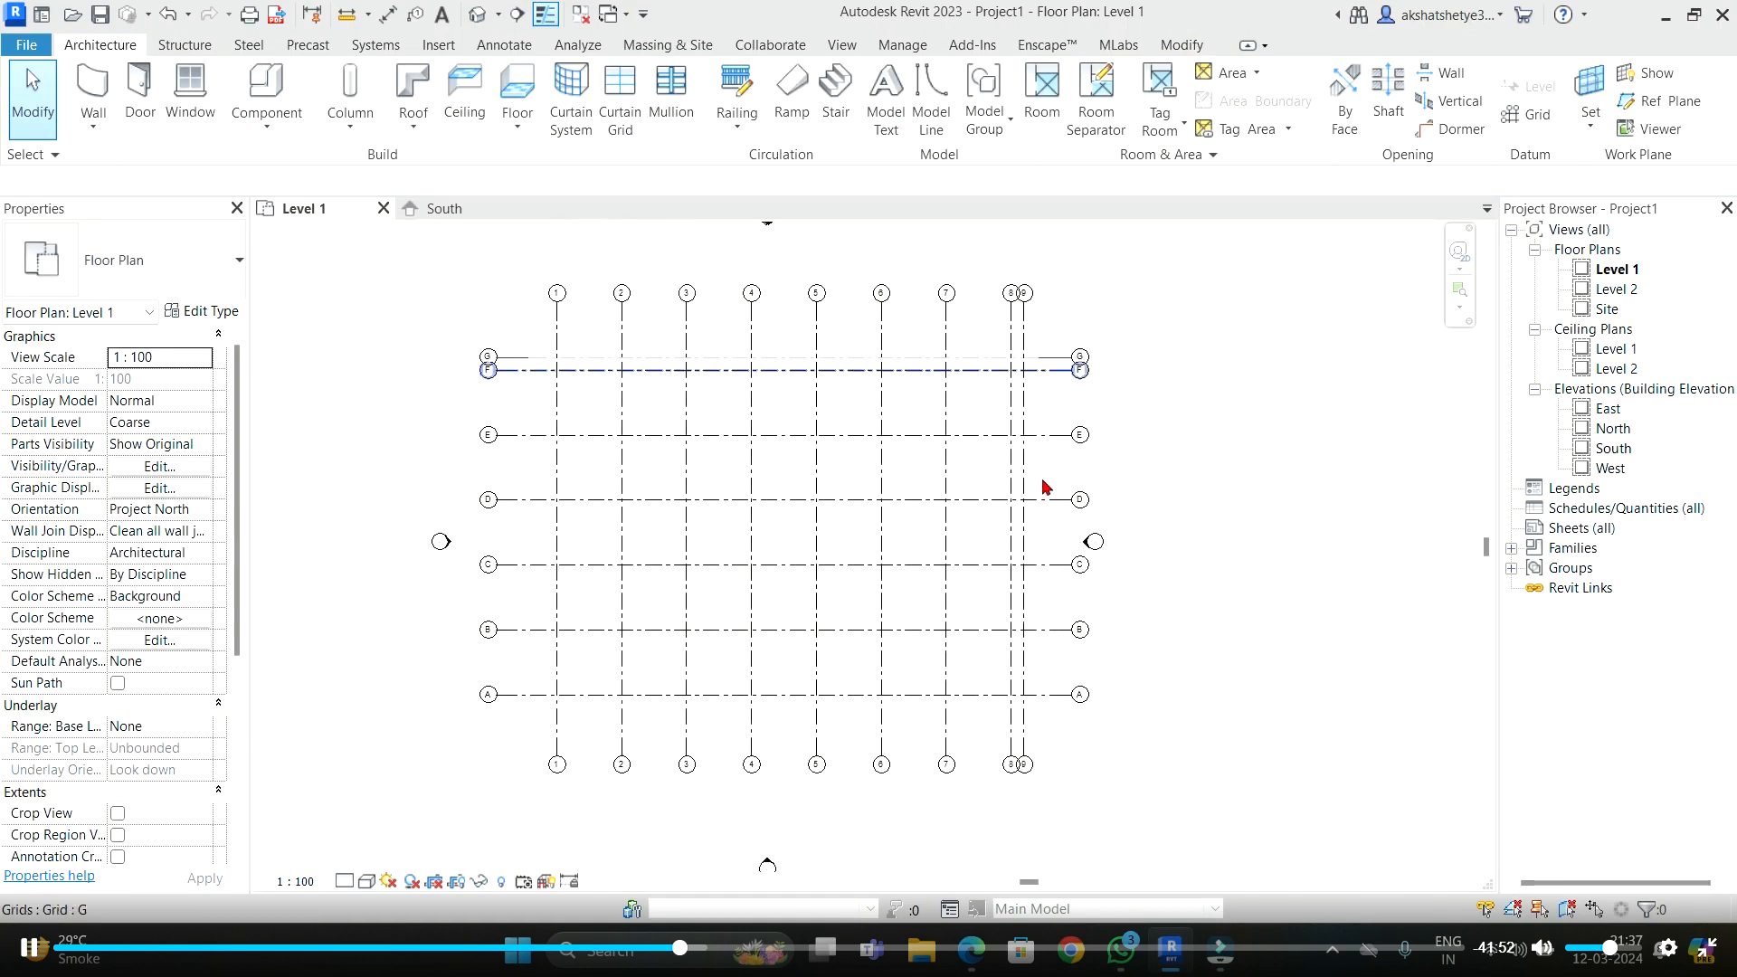
- Select the lettered horizontal grids A to F and change their type to 6.5mm Bubble New
{"action": "left_click_drag", "start_coordinate": [1054, 727], "coordinate": [1040, 330]}
{"action": "left_click", "coordinate": [127, 263]}
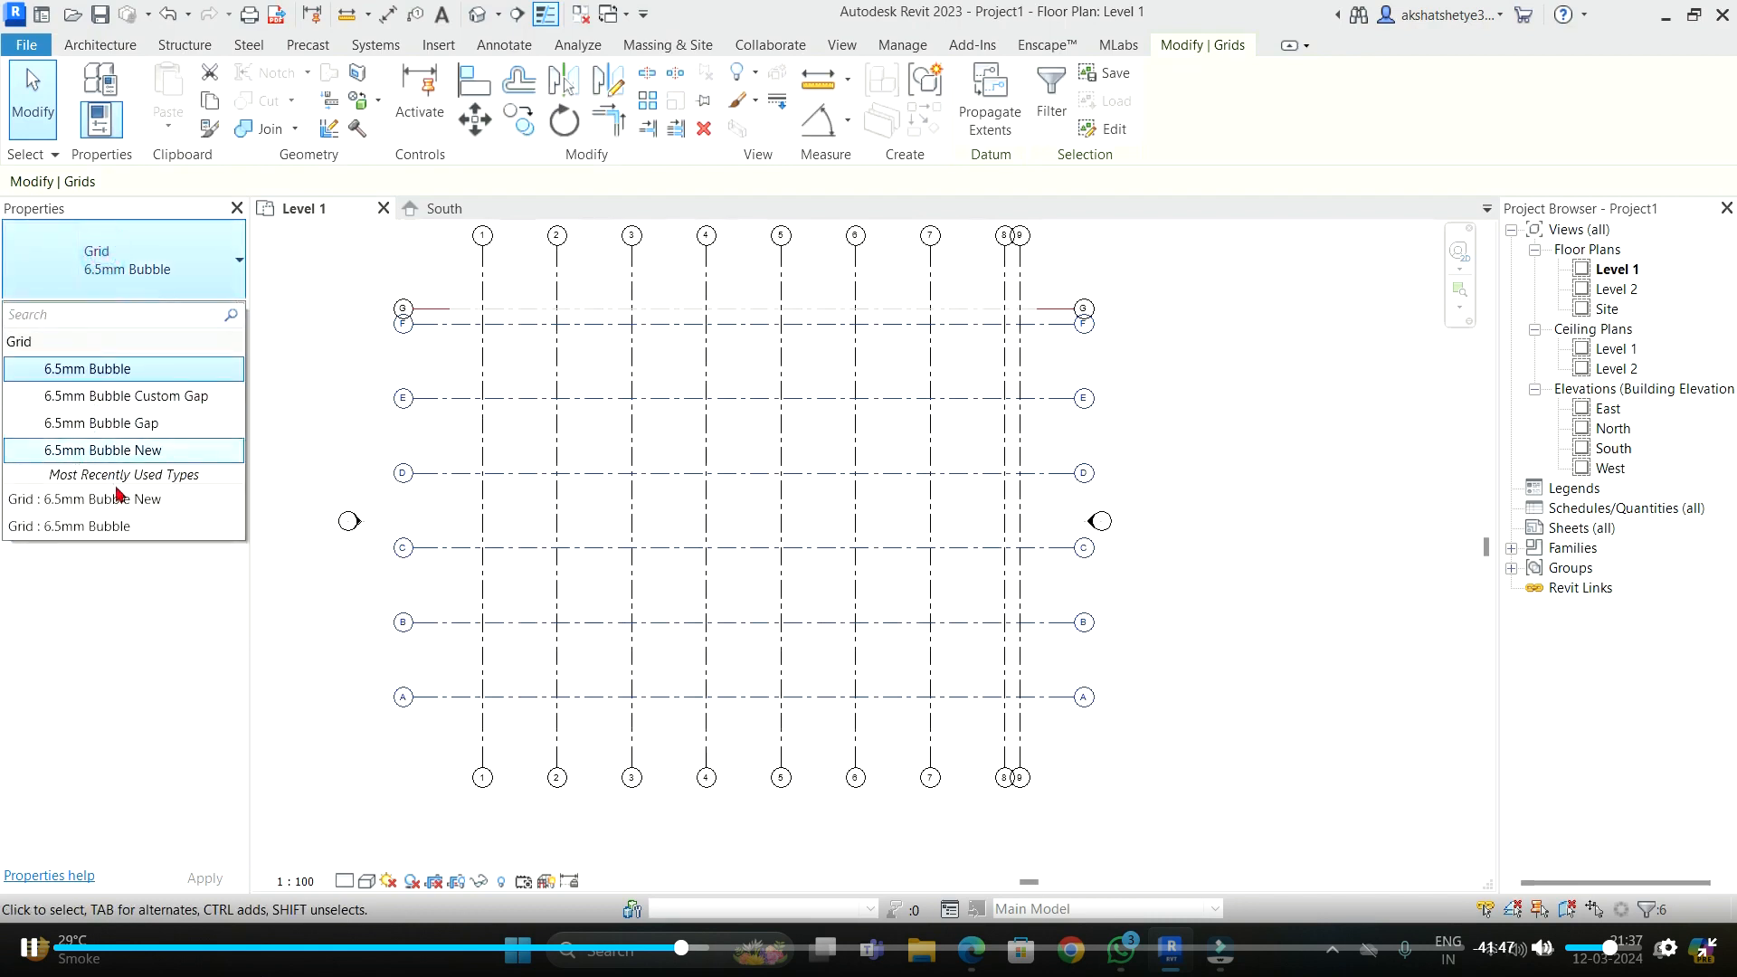
{"action": "left_click", "coordinate": [145, 450]}
{"action": "left_click", "coordinate": [1235, 403]}
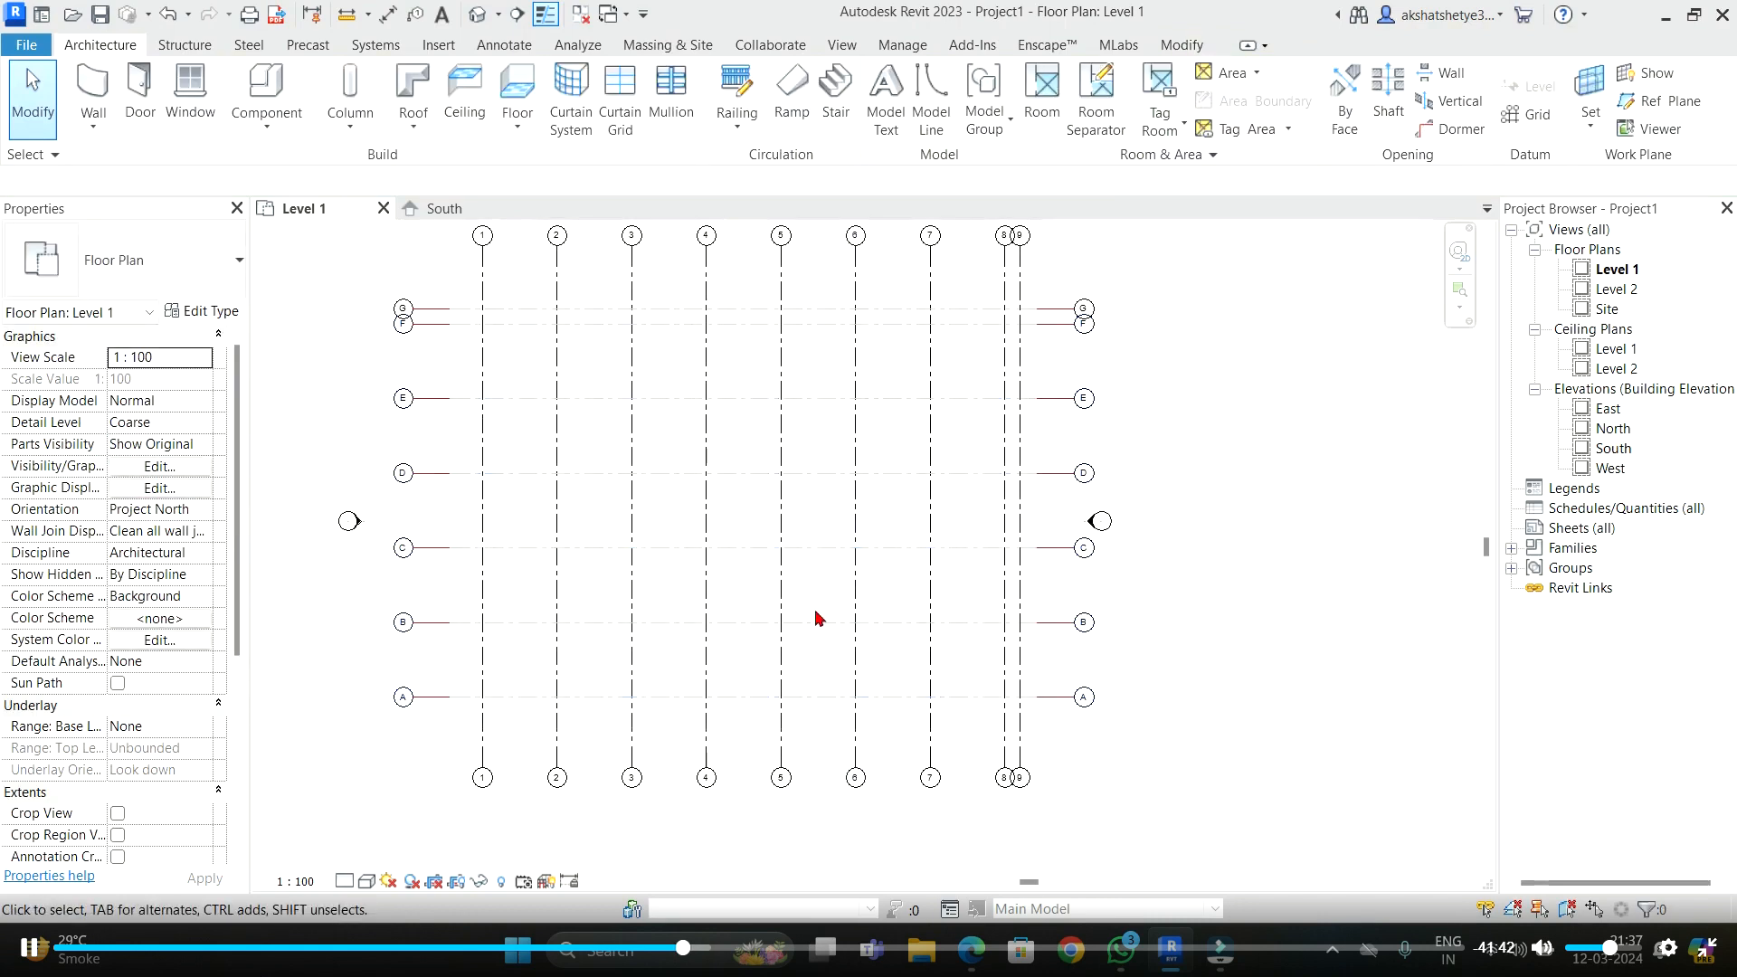
- Select the numbered vertical grids 1 to 9 together and change their type to 6.5mm Bubble New
{"action": "scroll", "coordinate": [480, 330], "scroll_direction": "up", "scroll_amount": 2}
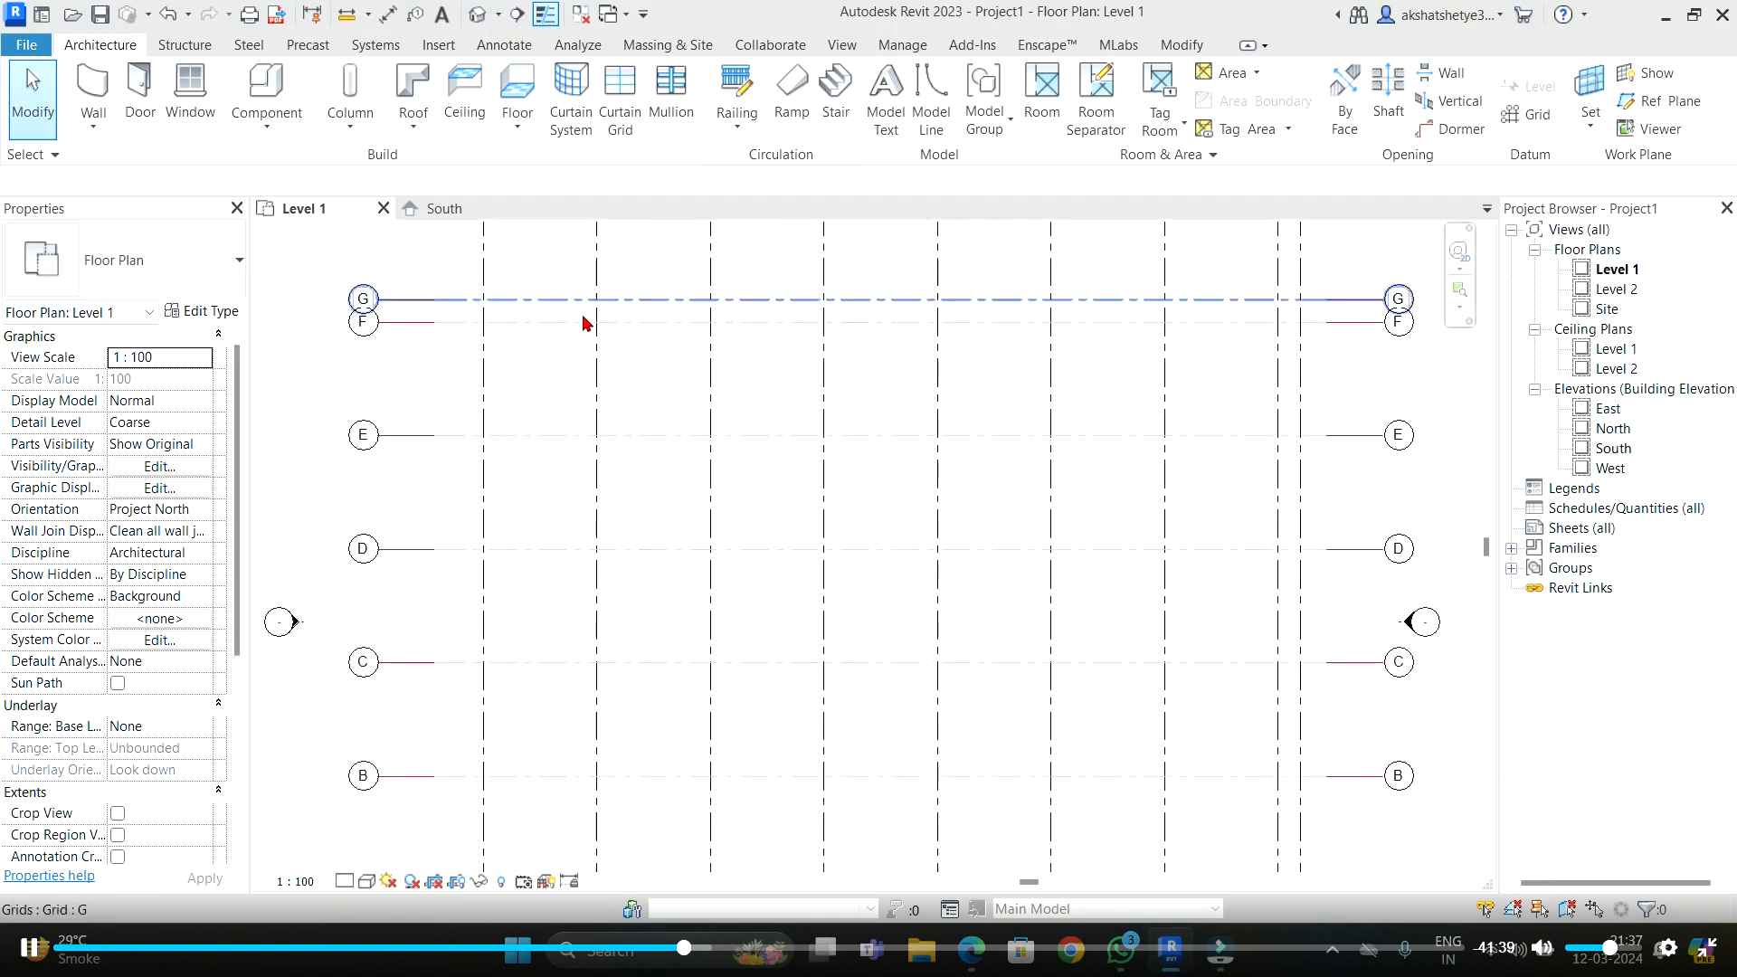
{"action": "scroll", "coordinate": [1336, 433], "scroll_direction": "down", "scroll_amount": 3}
{"action": "left_click_drag", "start_coordinate": [1315, 354], "coordinate": [760, 349]}
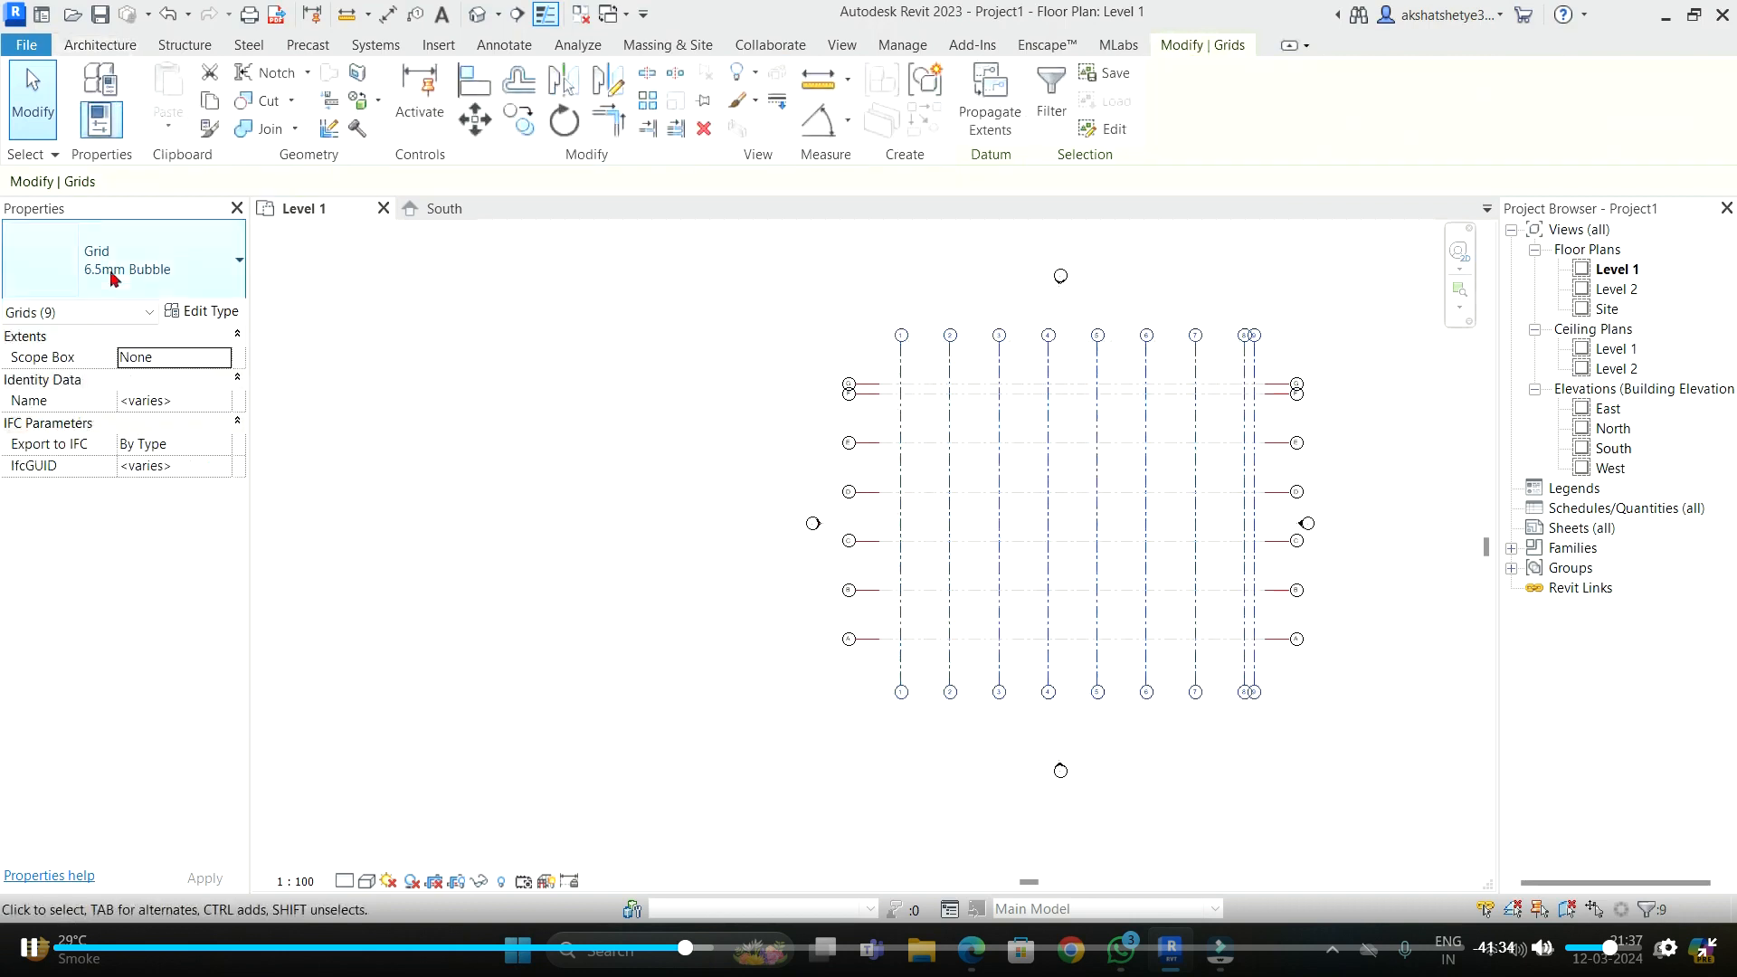
{"action": "left_click", "coordinate": [167, 241]}
{"action": "left_click", "coordinate": [690, 448]}
- Examine the end segments and bubbles around all sides of the restyled grid layout
{"action": "scroll", "coordinate": [1330, 326], "scroll_direction": "up", "scroll_amount": 4}
{"action": "middle_click_drag", "start_coordinate": [1337, 317], "coordinate": [1195, 241]}
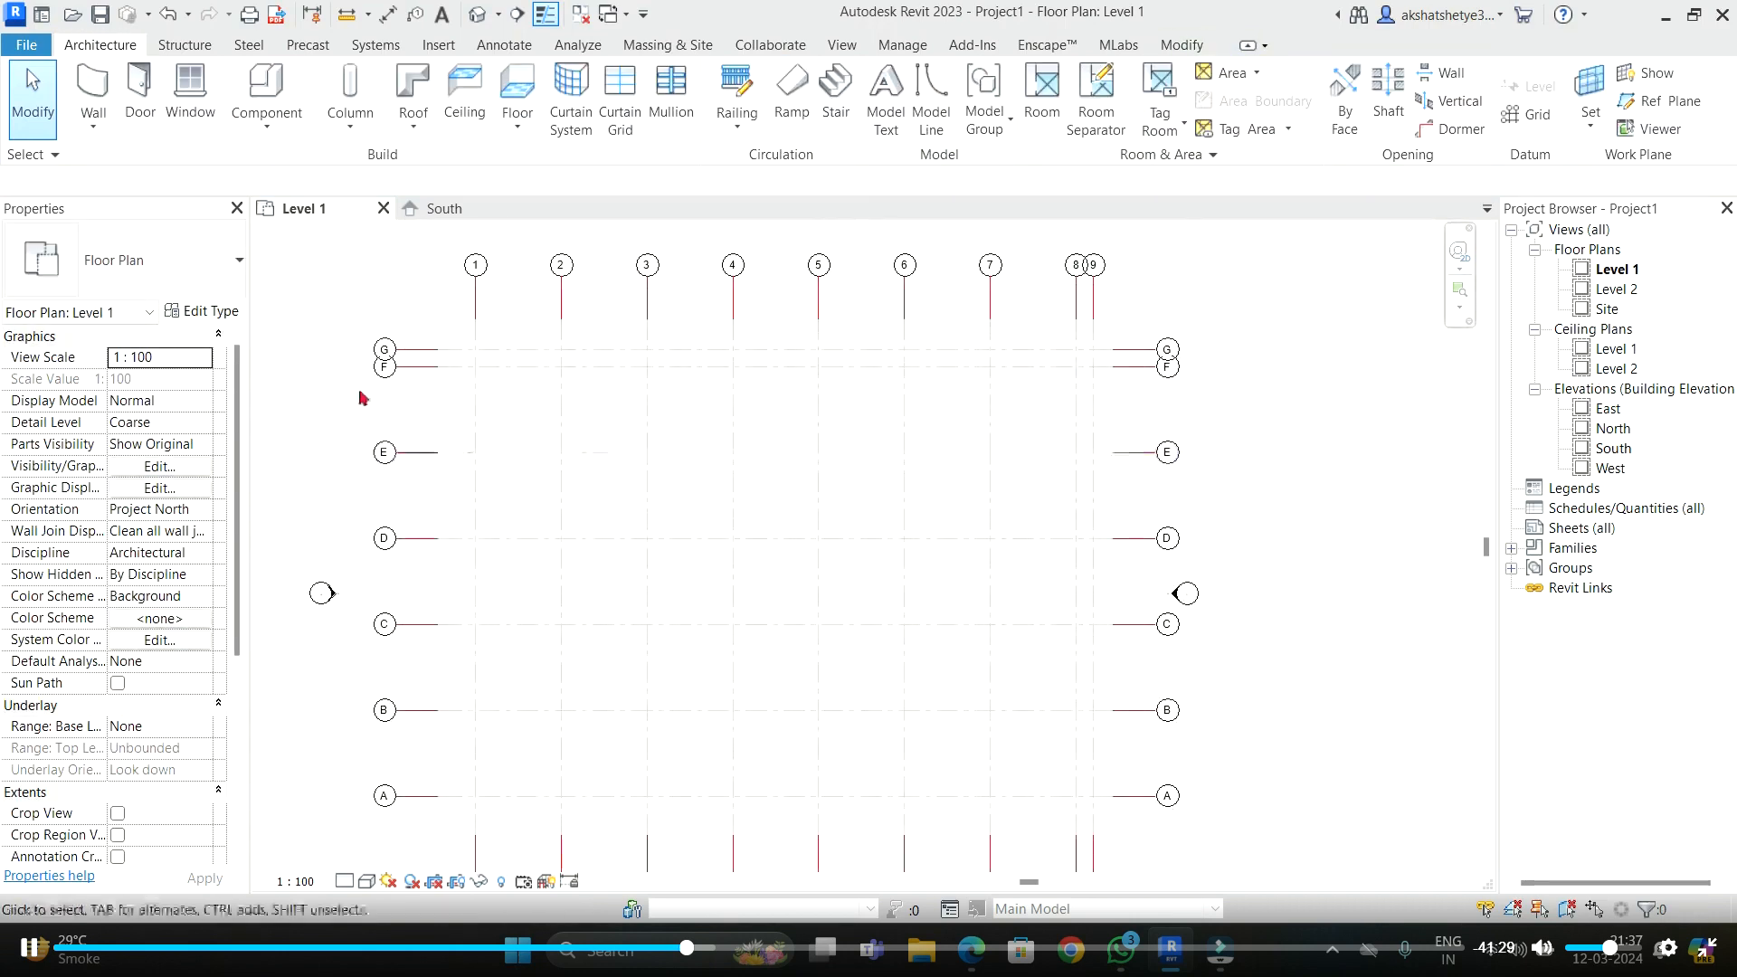
{"action": "scroll", "coordinate": [384, 371], "scroll_direction": "up", "scroll_amount": 4}
{"action": "scroll", "coordinate": [536, 376], "scroll_direction": "down", "scroll_amount": 6}
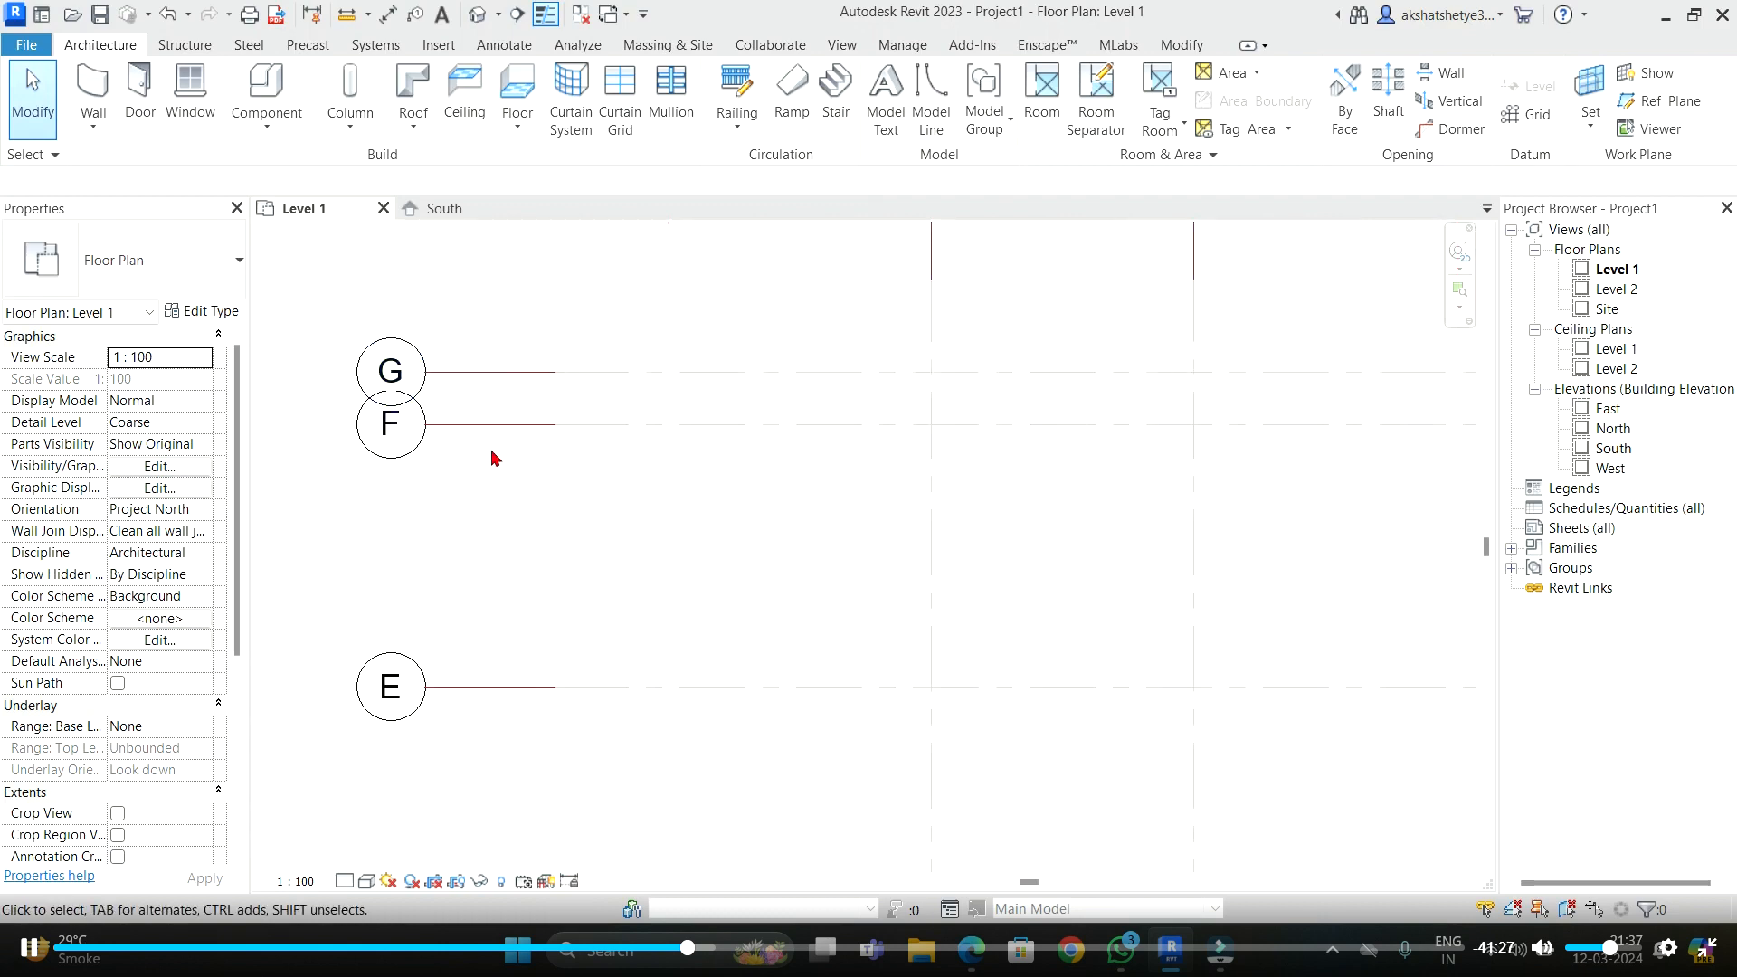
{"action": "scroll", "coordinate": [1254, 455], "scroll_direction": "up", "scroll_amount": 2}
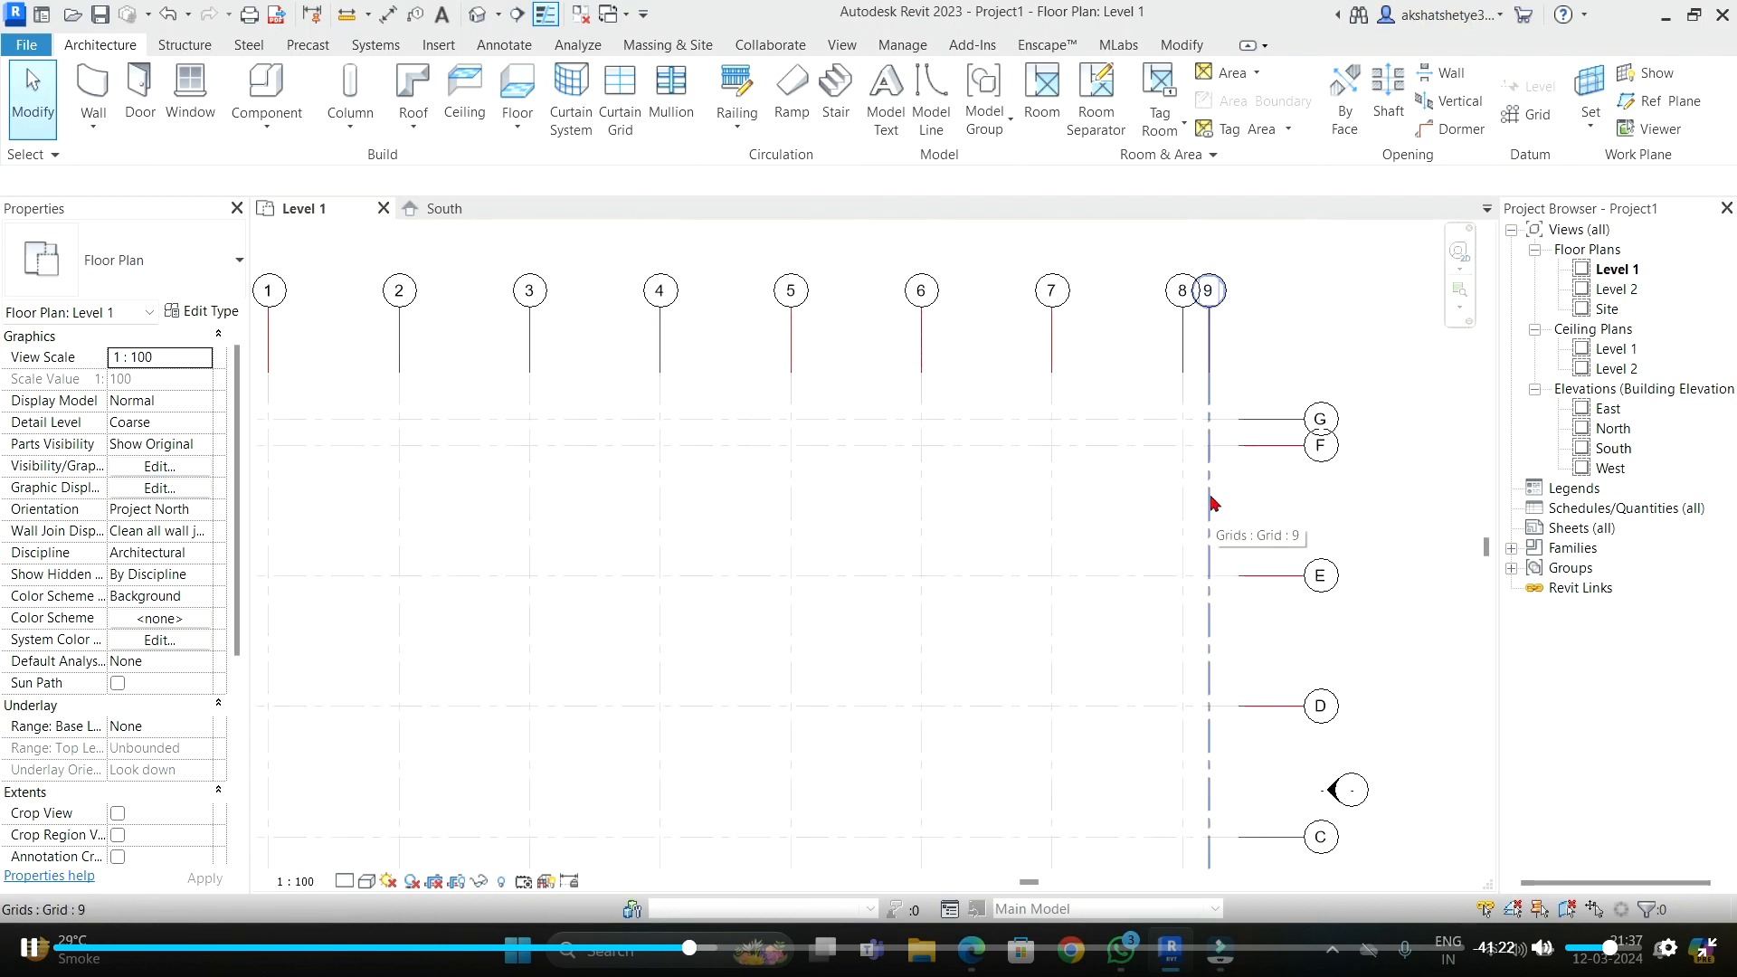
{"action": "scroll", "coordinate": [652, 446], "scroll_direction": "down", "scroll_amount": 3}
{"action": "scroll", "coordinate": [582, 446], "scroll_direction": "up", "scroll_amount": 4}
- Open grid G's type properties and apply an End Segments Length of 75
{"action": "left_click", "coordinate": [579, 438]}
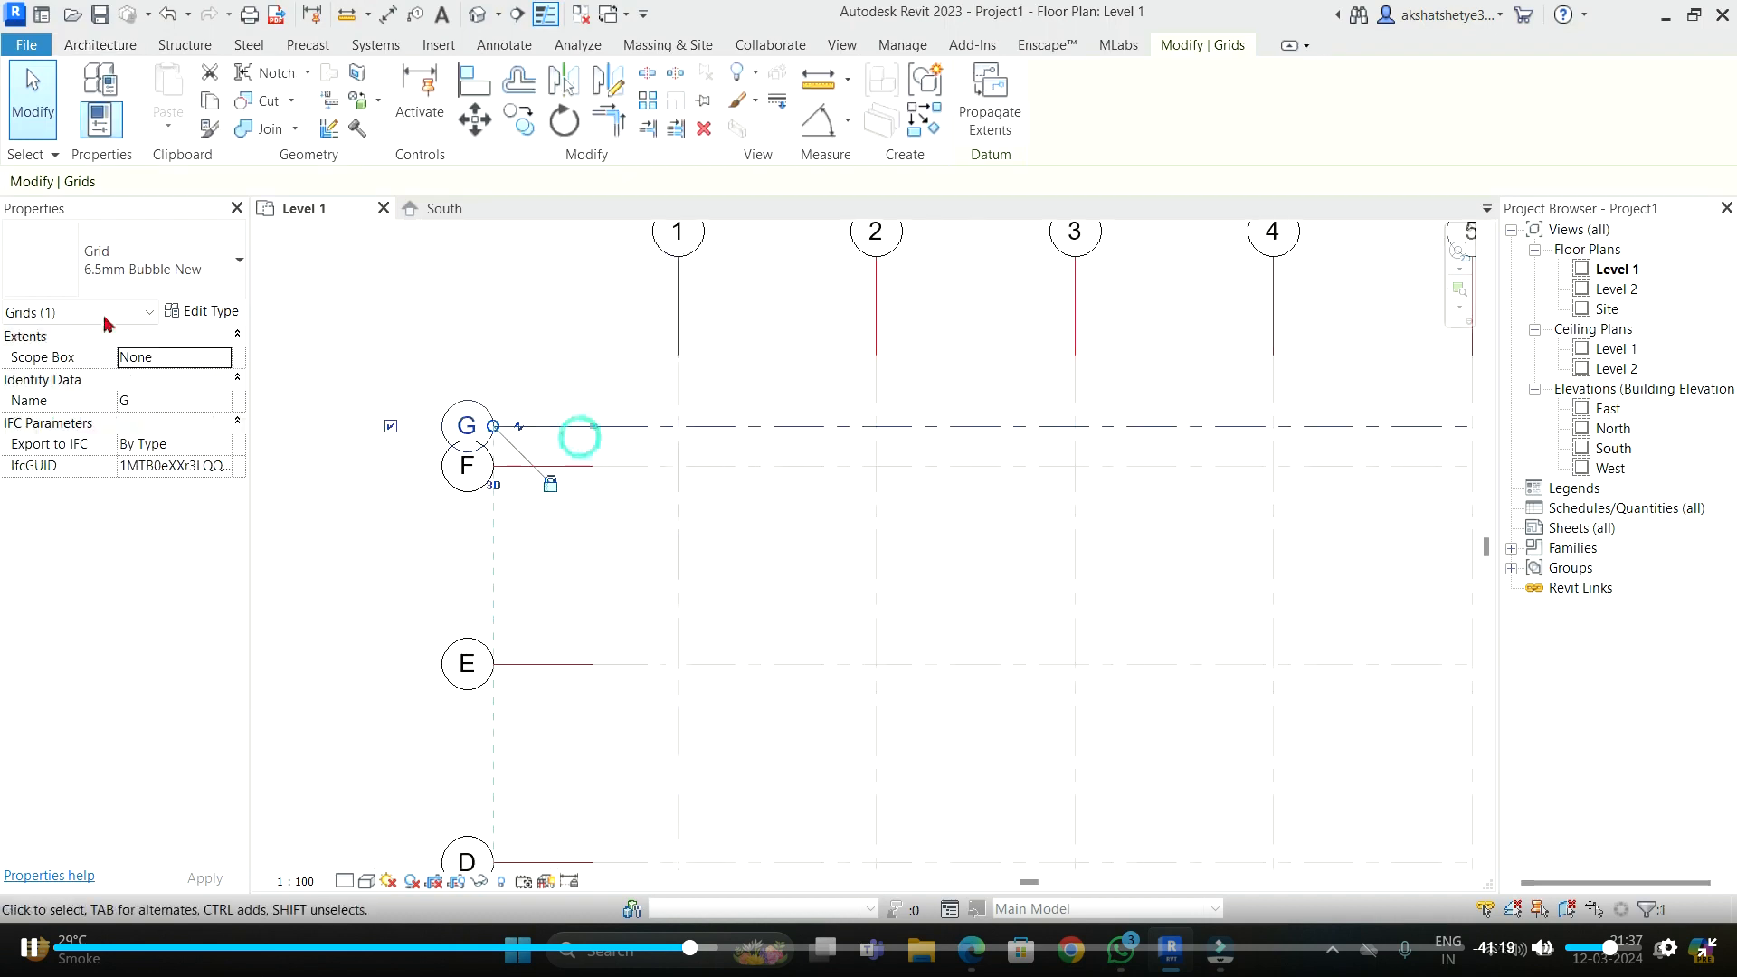
{"action": "left_click", "coordinate": [215, 313]}
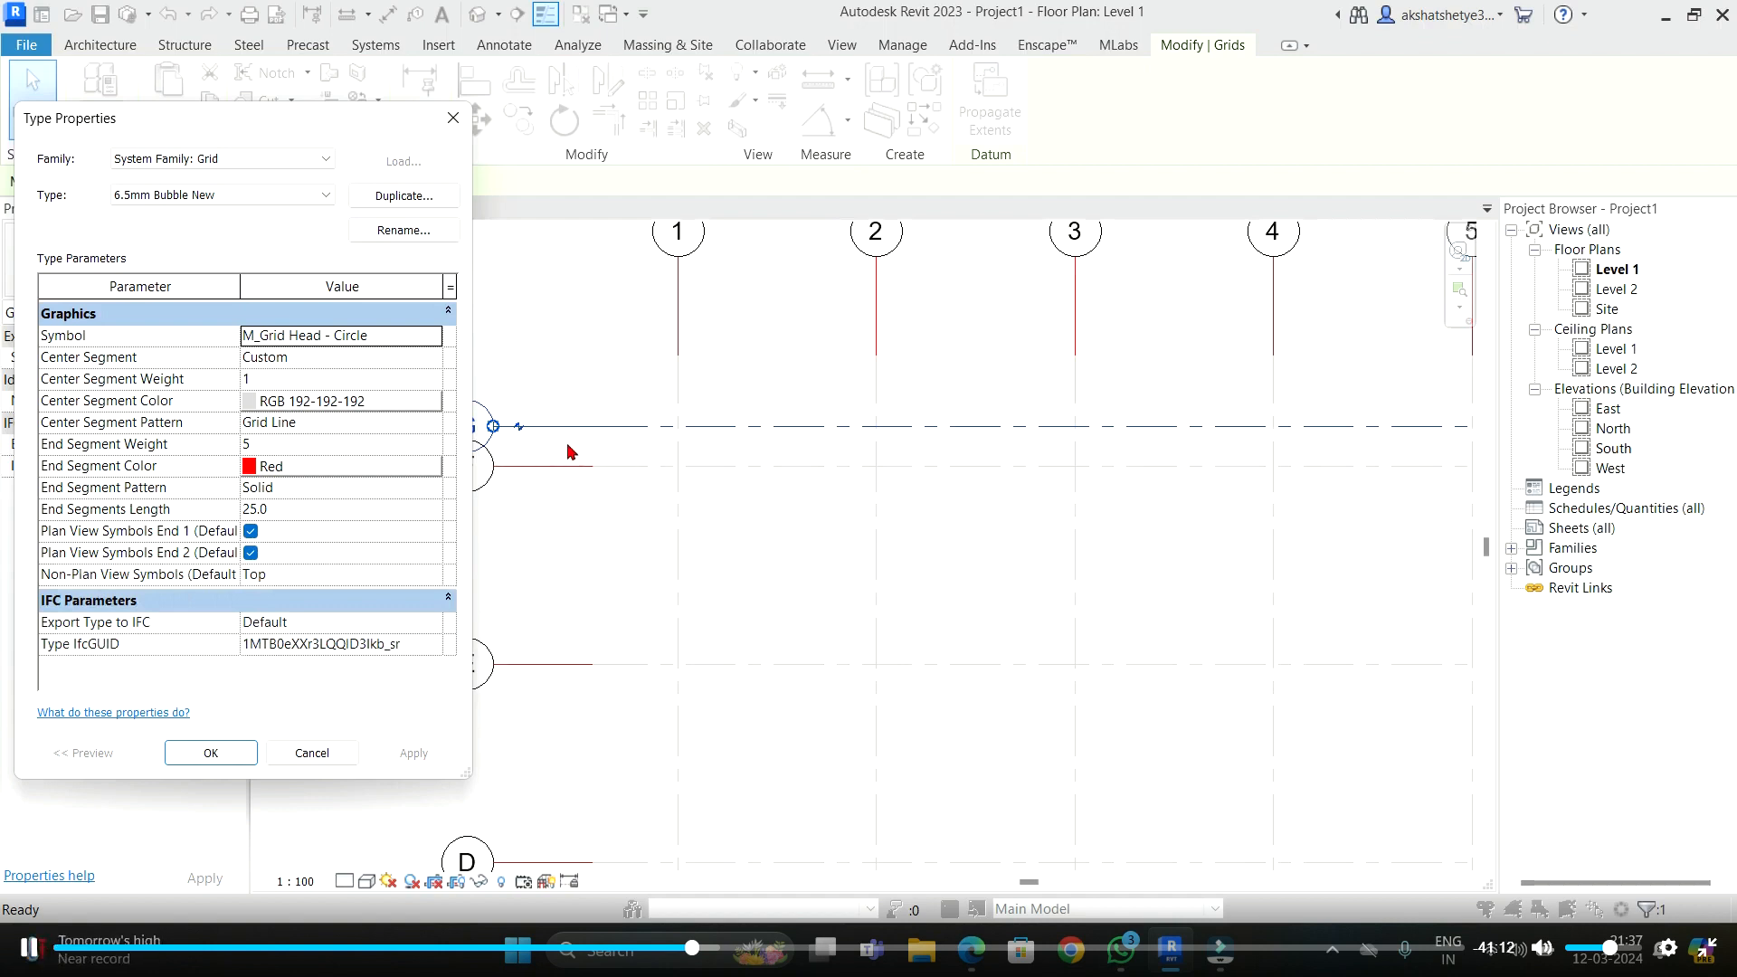
{"action": "left_click", "coordinate": [322, 513]}
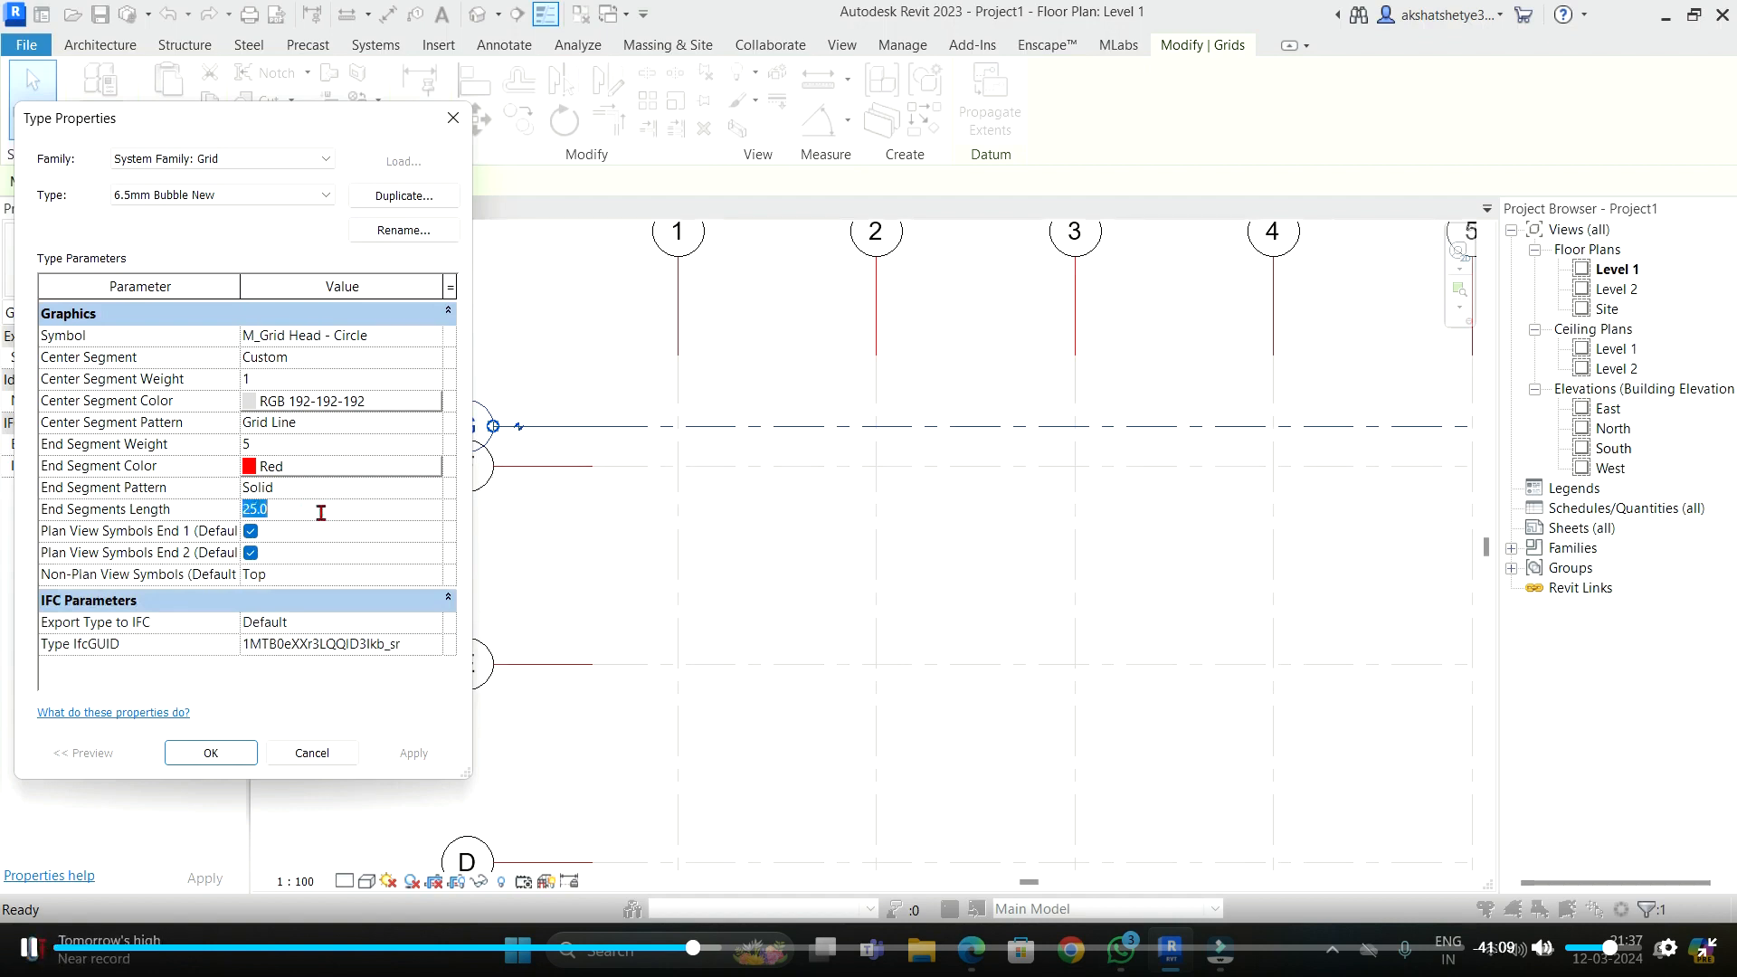
{"action": "left_click", "coordinate": [414, 753]}
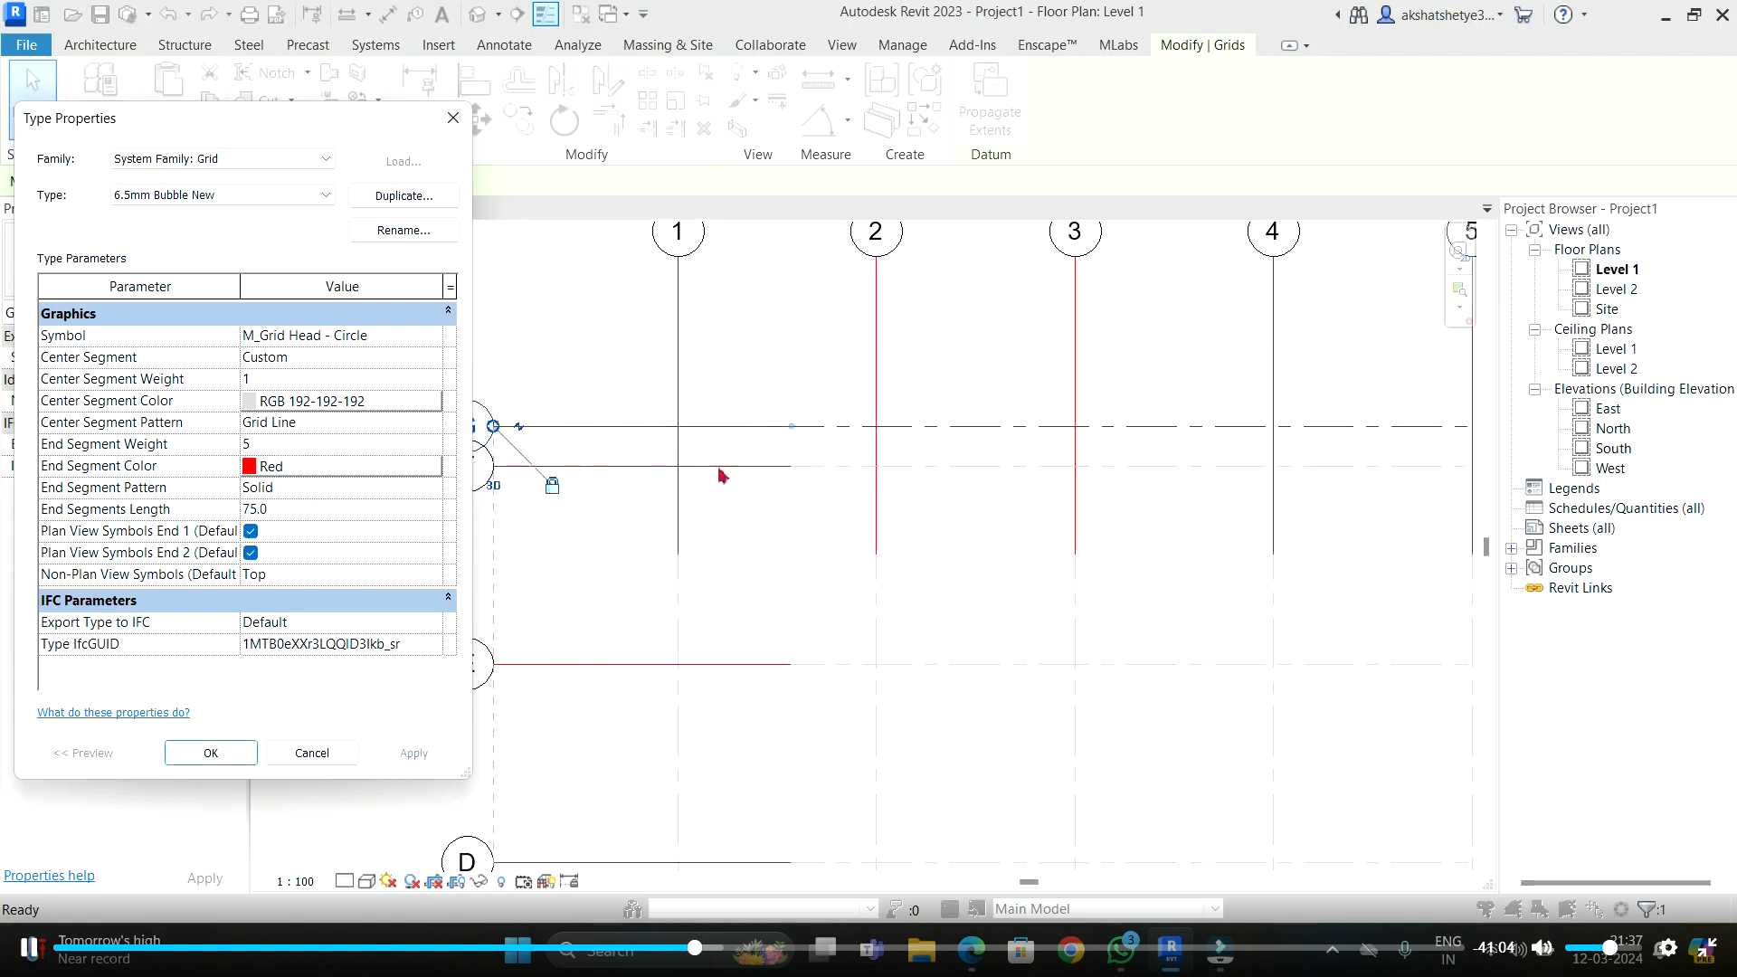
- Set End Segments Length back to 25, accept the type properties, and deselect grid G
{"action": "left_click", "coordinate": [310, 508]}
{"action": "type", "text": "25.0"}
{"action": "left_click", "coordinate": [219, 762]}
{"action": "left_click", "coordinate": [810, 578]}
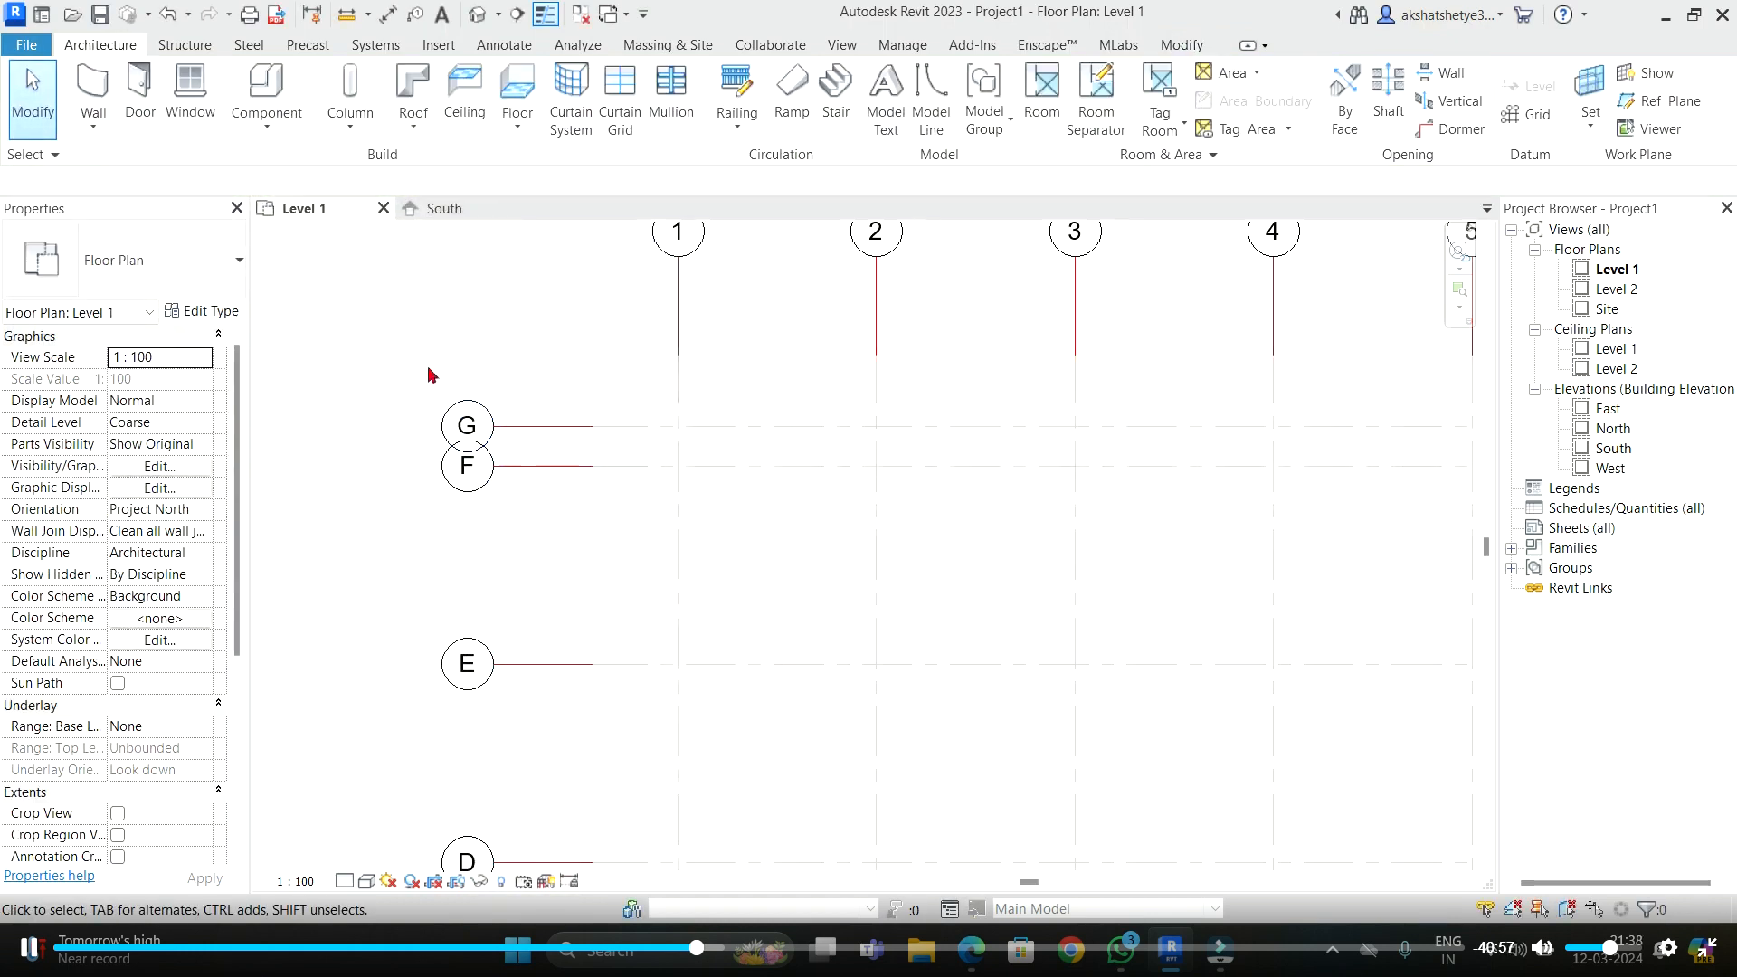
- Examine the end segments near bubbles G and 1 to 9, selecting grid G for a closer look
{"action": "scroll", "coordinate": [422, 348], "scroll_direction": "down", "scroll_amount": 2}
{"action": "scroll", "coordinate": [447, 340], "scroll_direction": "down", "scroll_amount": 2}
{"action": "scroll", "coordinate": [996, 342], "scroll_direction": "up", "scroll_amount": 2}
{"action": "left_click", "coordinate": [1160, 338]}
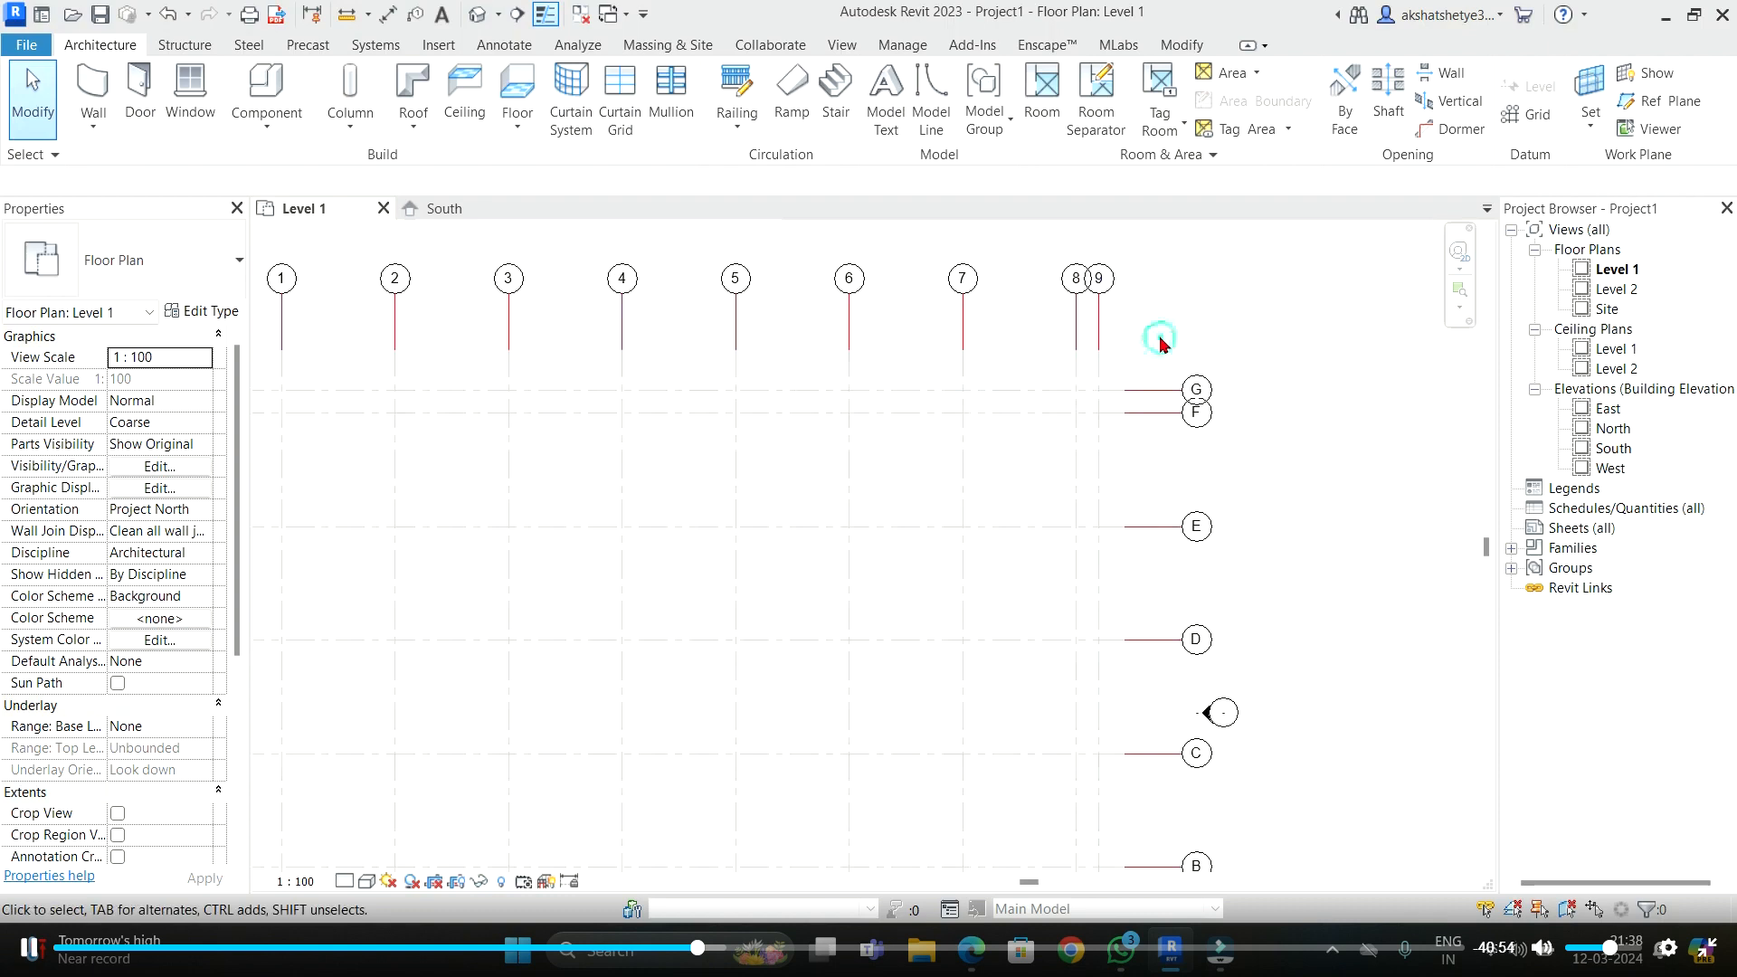
{"action": "scroll", "coordinate": [1161, 340], "scroll_direction": "down", "scroll_amount": 2}
{"action": "scroll", "coordinate": [576, 372], "scroll_direction": "up", "scroll_amount": 2}
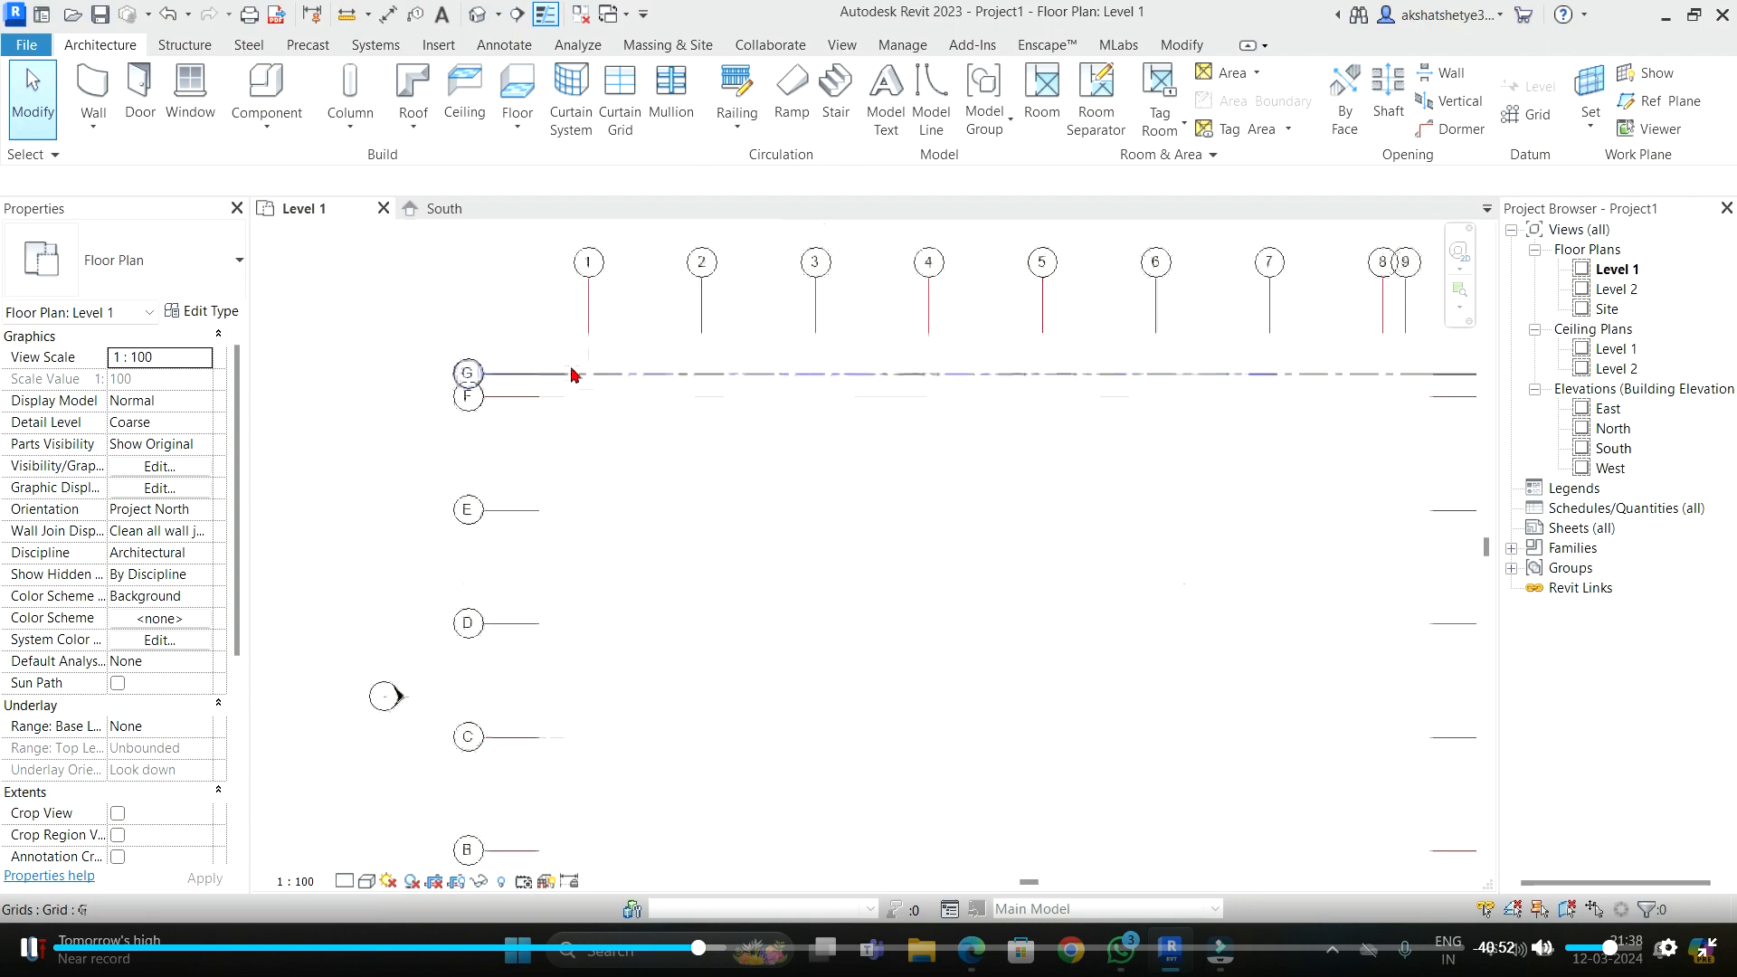
{"action": "left_click", "coordinate": [538, 367]}
{"action": "scroll", "coordinate": [414, 372], "scroll_direction": "down", "scroll_amount": 2}
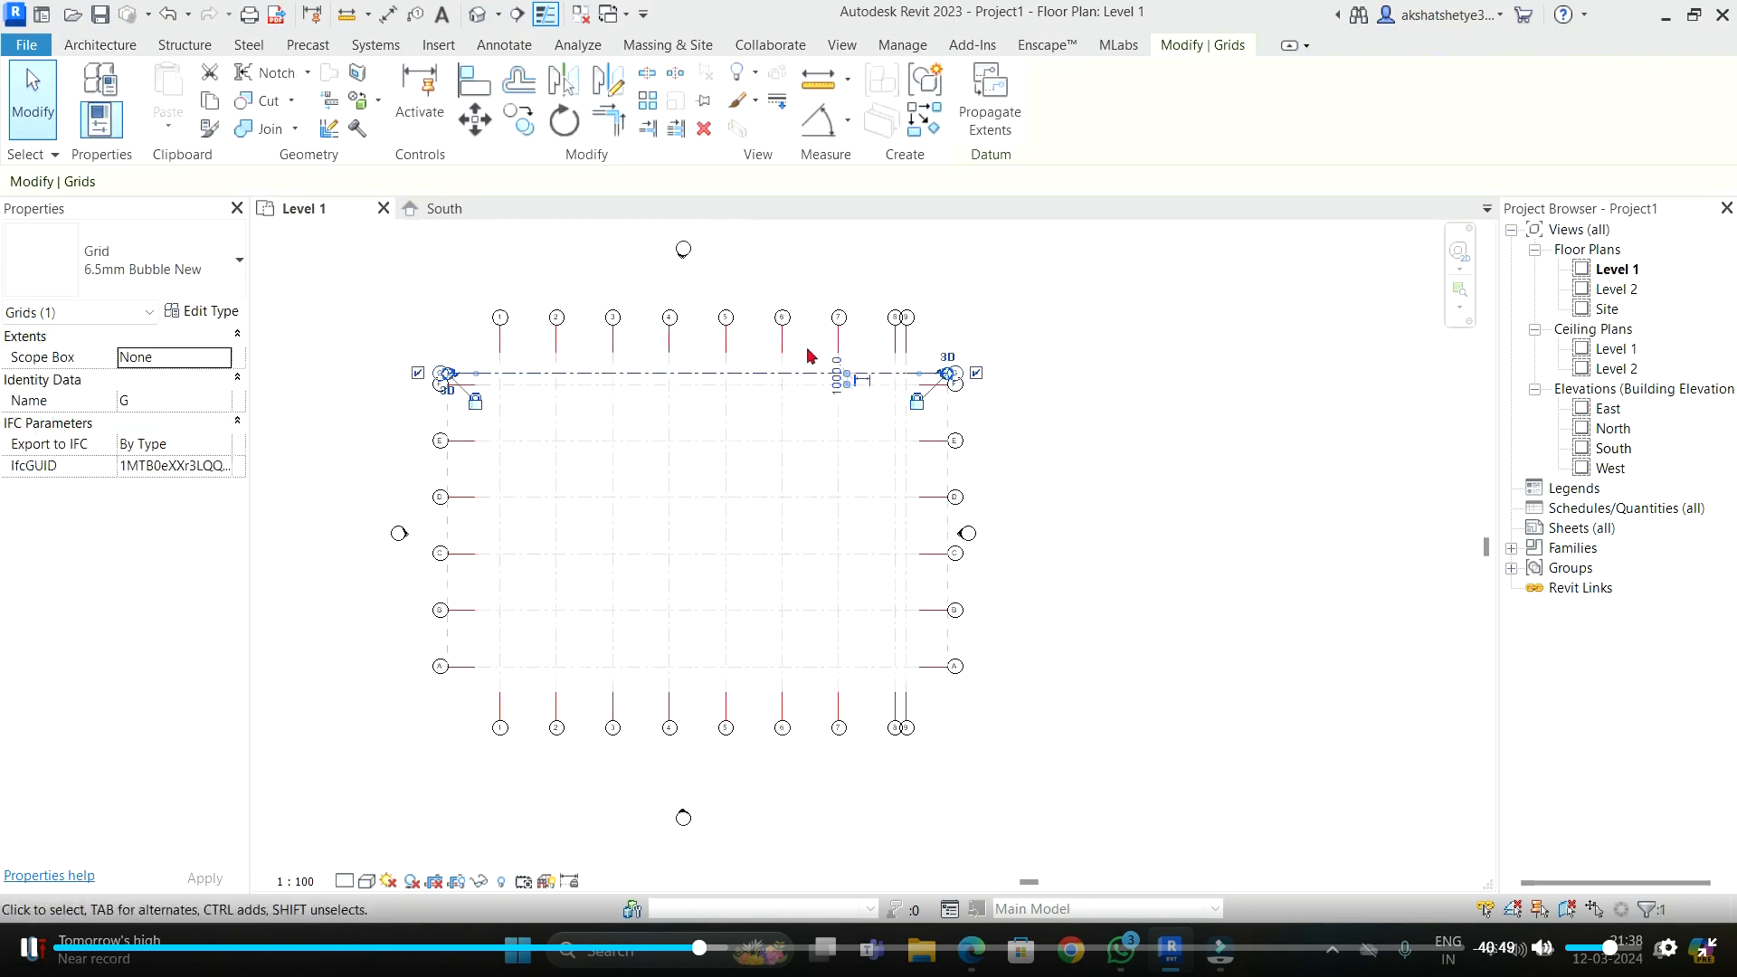
{"action": "scroll", "coordinate": [633, 355], "scroll_direction": "up", "scroll_amount": 3}
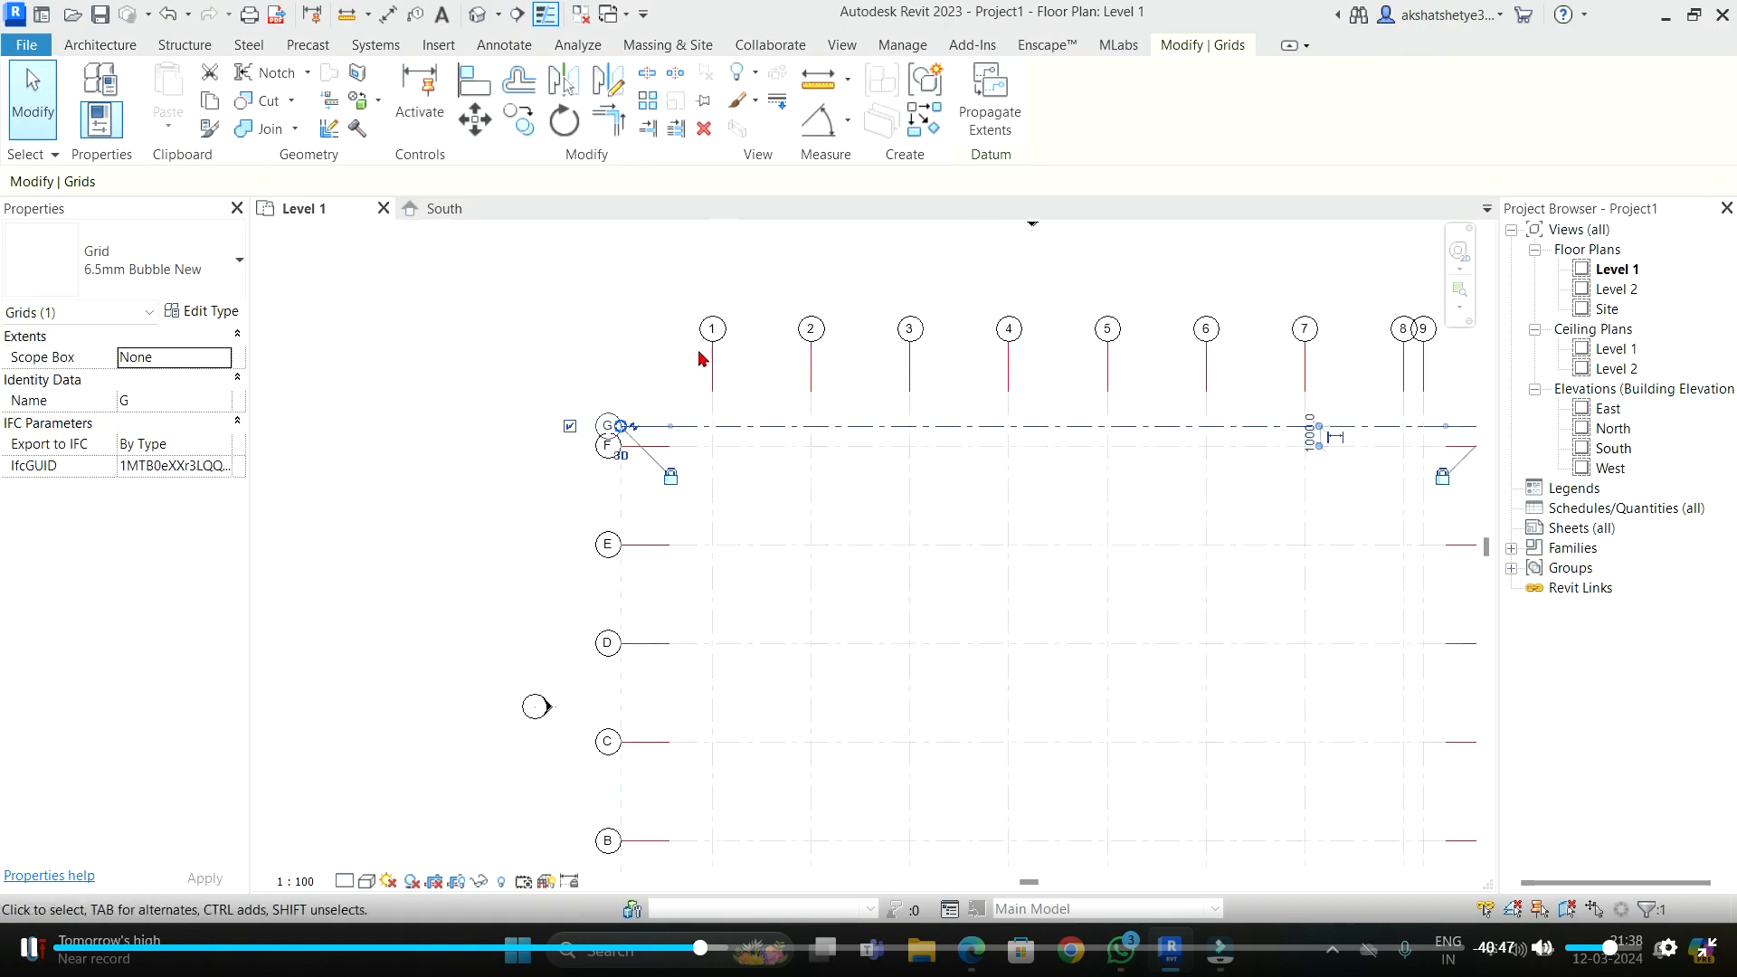
{"action": "left_click", "coordinate": [671, 377]}
{"action": "left_click", "coordinate": [655, 431]}
{"action": "scroll", "coordinate": [683, 423], "scroll_direction": "up", "scroll_amount": 3}
{"action": "scroll", "coordinate": [685, 421], "scroll_direction": "down", "scroll_amount": 3}
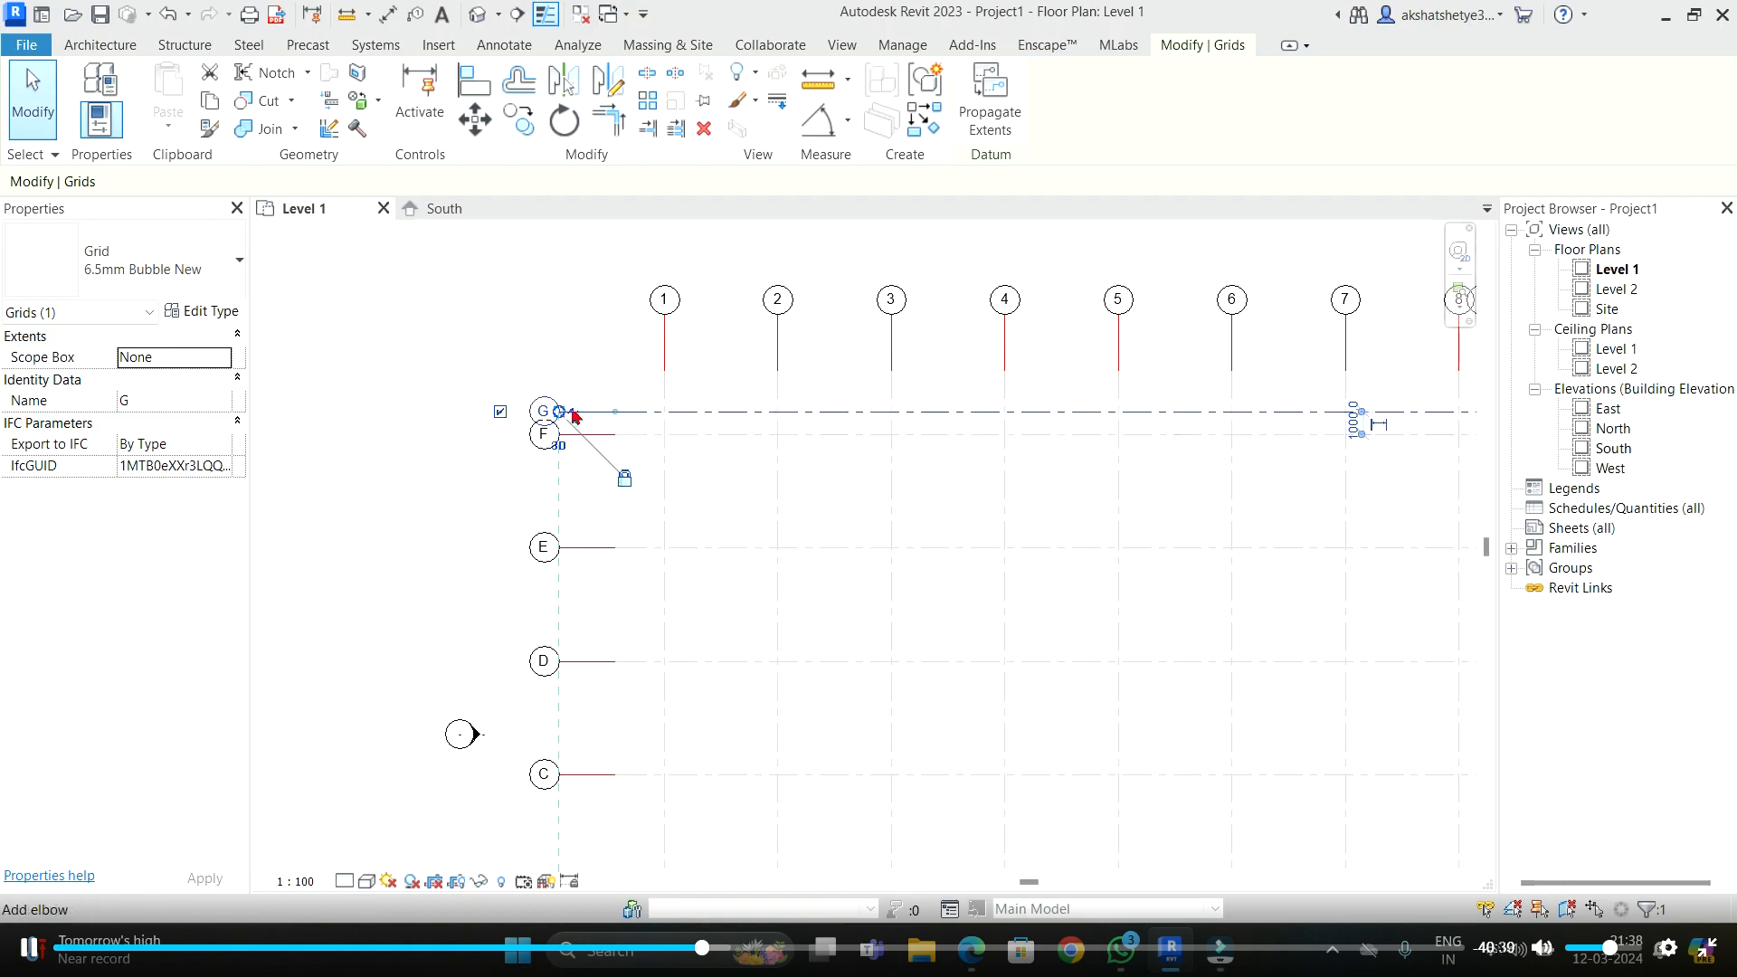
- Set the 6.5mm Bubble New type's Center Segment Color to white, accept it, and deselect the grid
{"action": "left_click", "coordinate": [199, 310]}
{"action": "left_click", "coordinate": [336, 409]}
{"action": "left_click", "coordinate": [223, 413]}
{"action": "left_click", "coordinate": [314, 642]}
{"action": "left_click", "coordinate": [559, 311]}
{"action": "left_click", "coordinate": [217, 752]}
{"action": "left_click", "coordinate": [542, 329]}
{"action": "scroll", "coordinate": [390, 626], "scroll_direction": "down", "scroll_amount": 3}
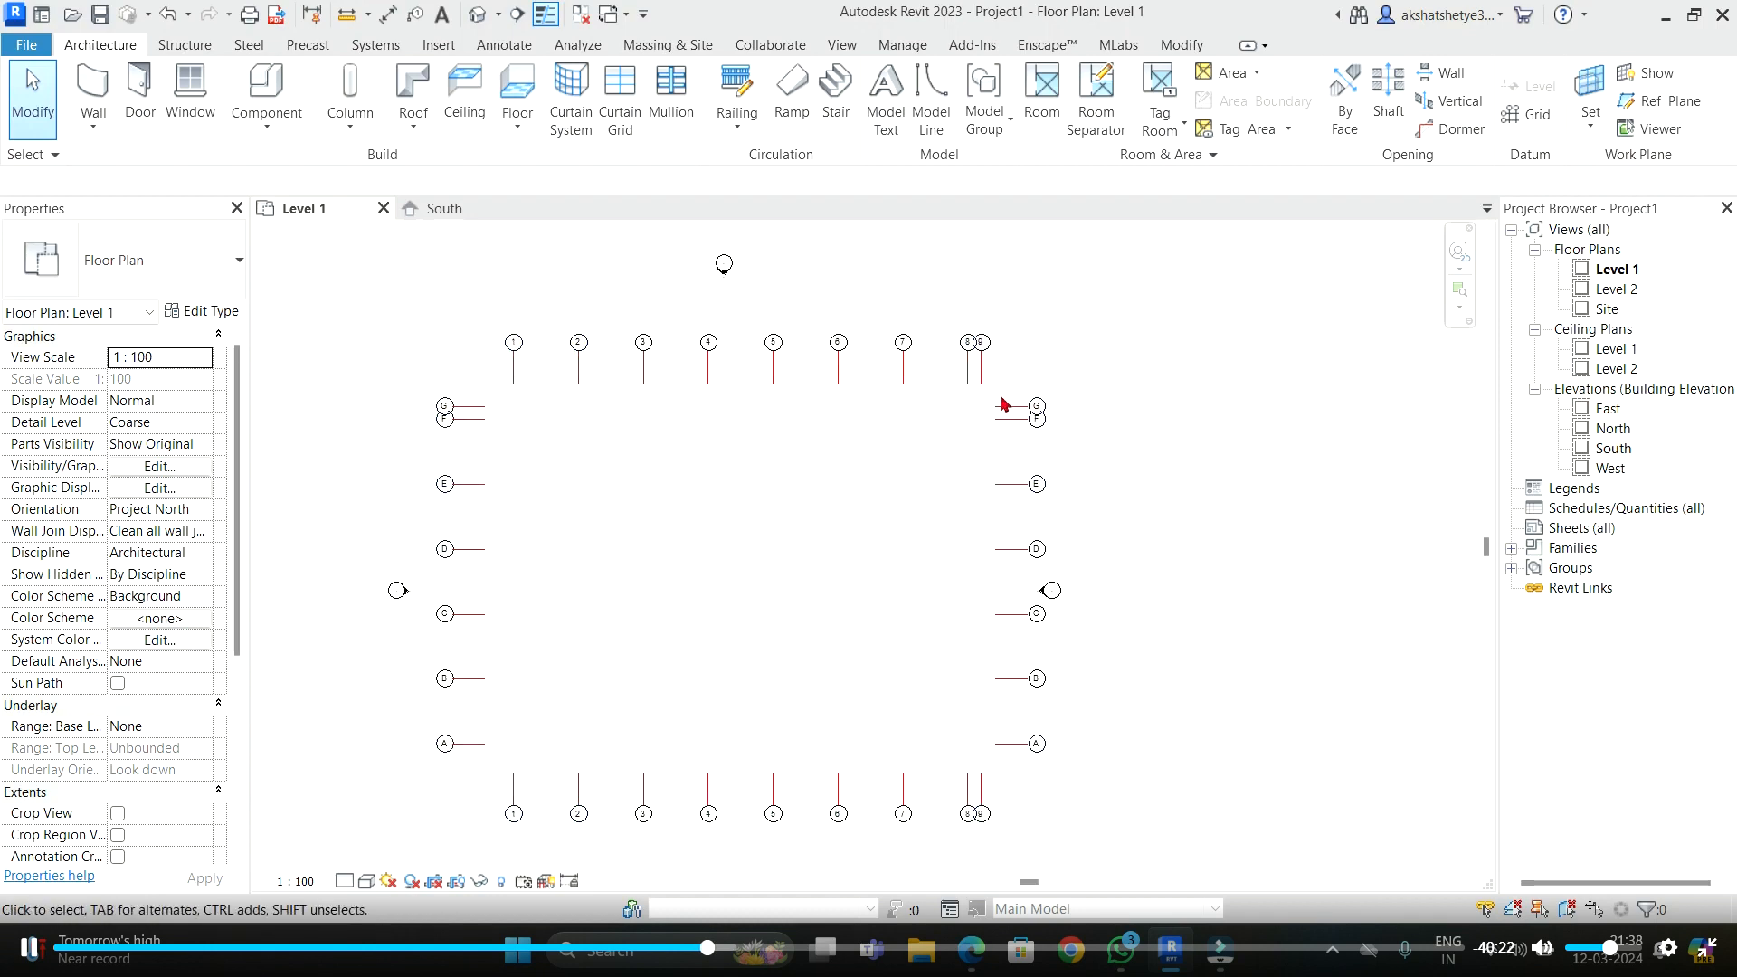
- Inspect grid 1 and the corner where grids G and 9 end, then clear the selection
{"action": "scroll", "coordinate": [313, 401], "scroll_direction": "up", "scroll_amount": 2}
{"action": "left_click", "coordinate": [662, 367]}
{"action": "scroll", "coordinate": [662, 367], "scroll_direction": "down", "scroll_amount": 4}
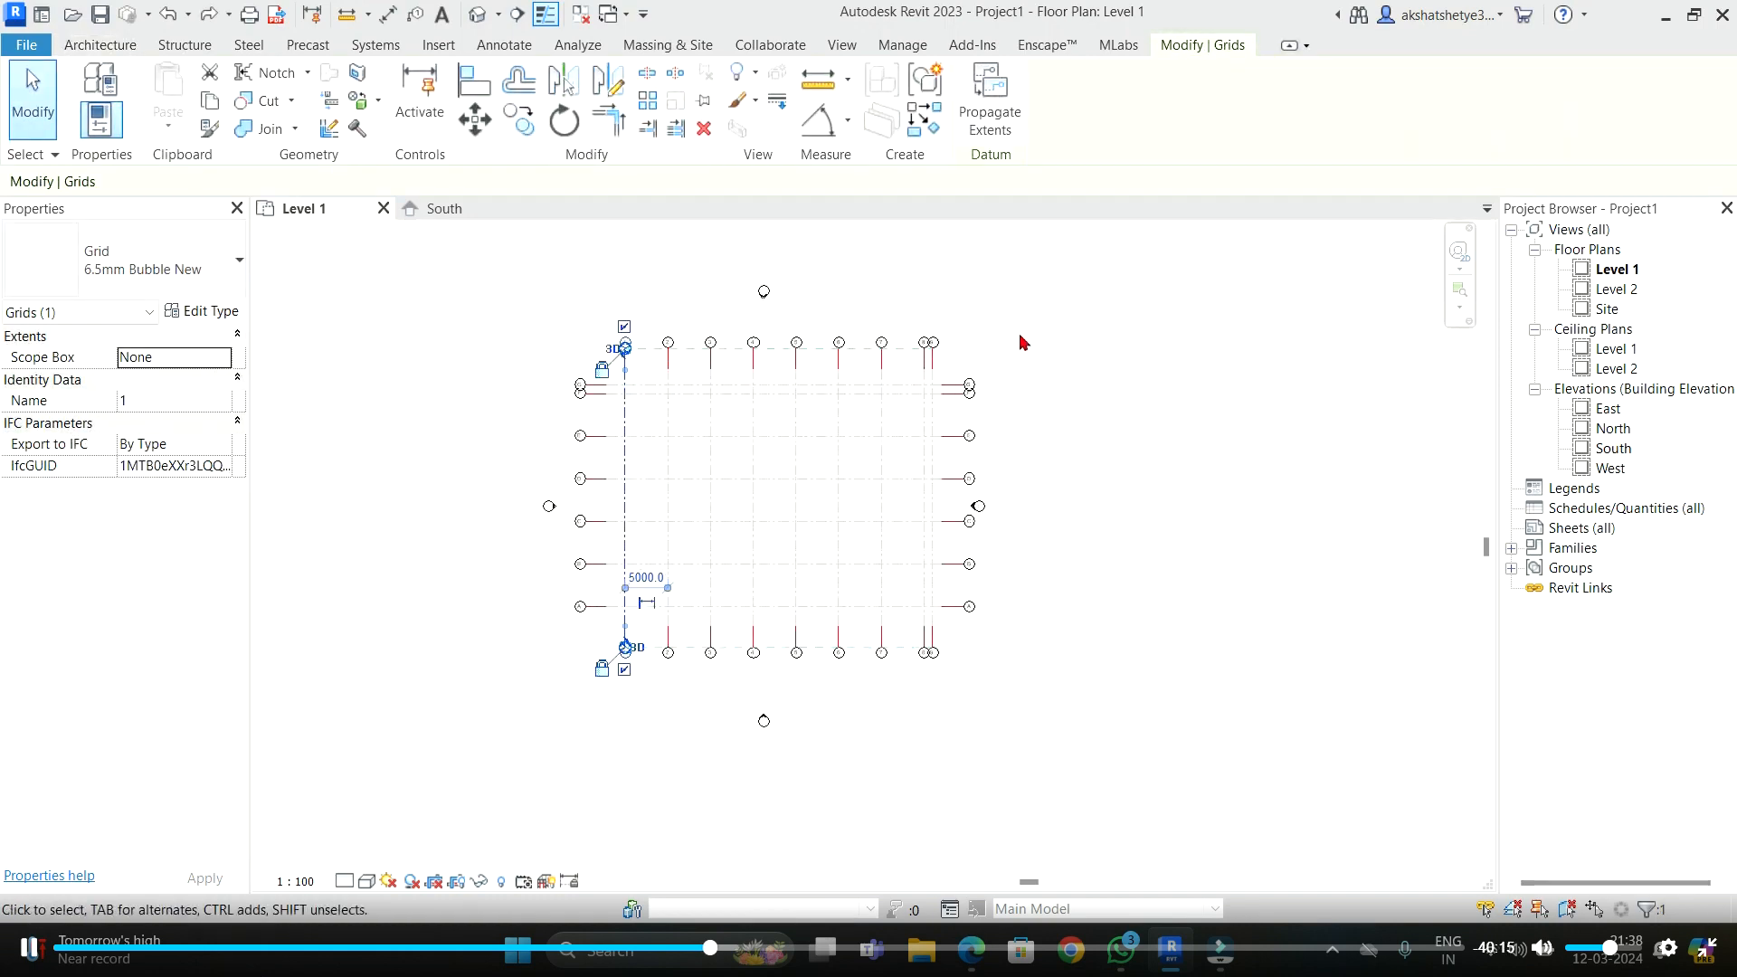
{"action": "scroll", "coordinate": [950, 340], "scroll_direction": "up", "scroll_amount": 3}
{"action": "left_click", "coordinate": [984, 449]}
{"action": "mouse_move", "coordinate": [982, 450]}
{"action": "left_mouse_down"}
{"action": "mouse_move", "coordinate": [1377, 434]}
{"action": "mouse_move", "coordinate": [892, 442]}
{"action": "mouse_move", "coordinate": [996, 438]}
{"action": "left_mouse_up"}
{"action": "left_click", "coordinate": [911, 377]}
{"action": "left_click_drag", "start_coordinate": [911, 365], "coordinate": [942, 331]}
{"action": "left_click", "coordinate": [1076, 392]}
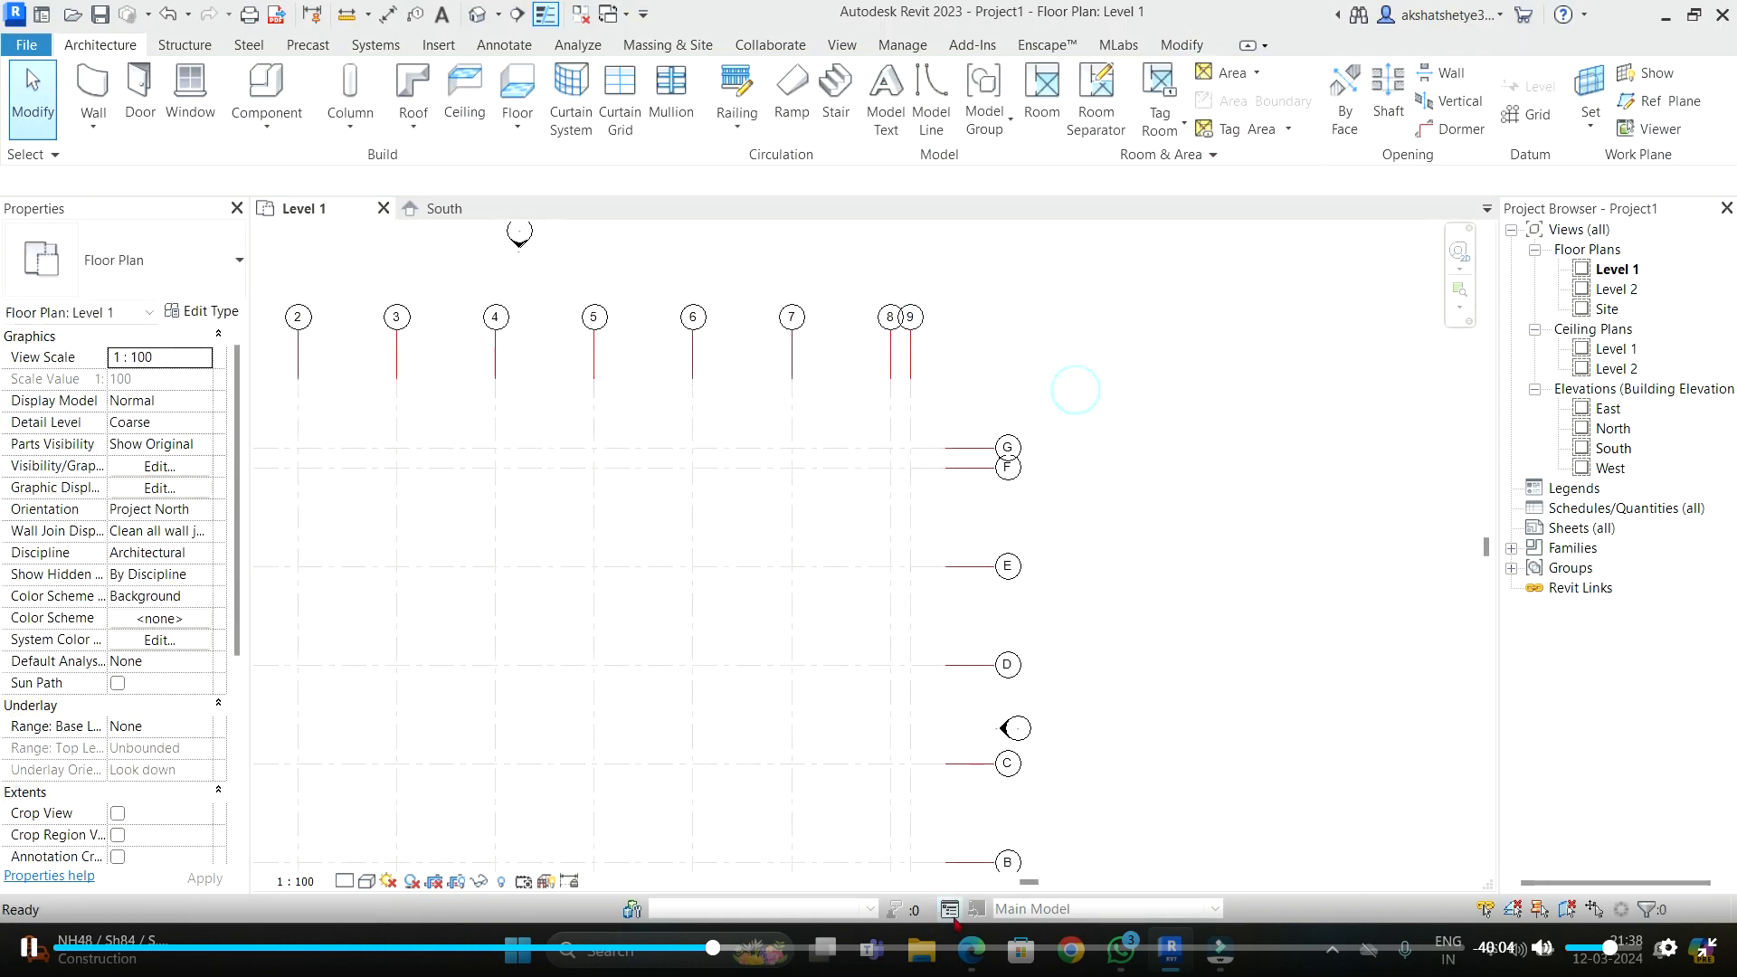
- Switch to the Google Meet call to check the in-call messages, and return to Revit 2023
{"action": "mouse_move", "coordinate": [969, 941]}
{"action": "left_click", "coordinate": [822, 825]}
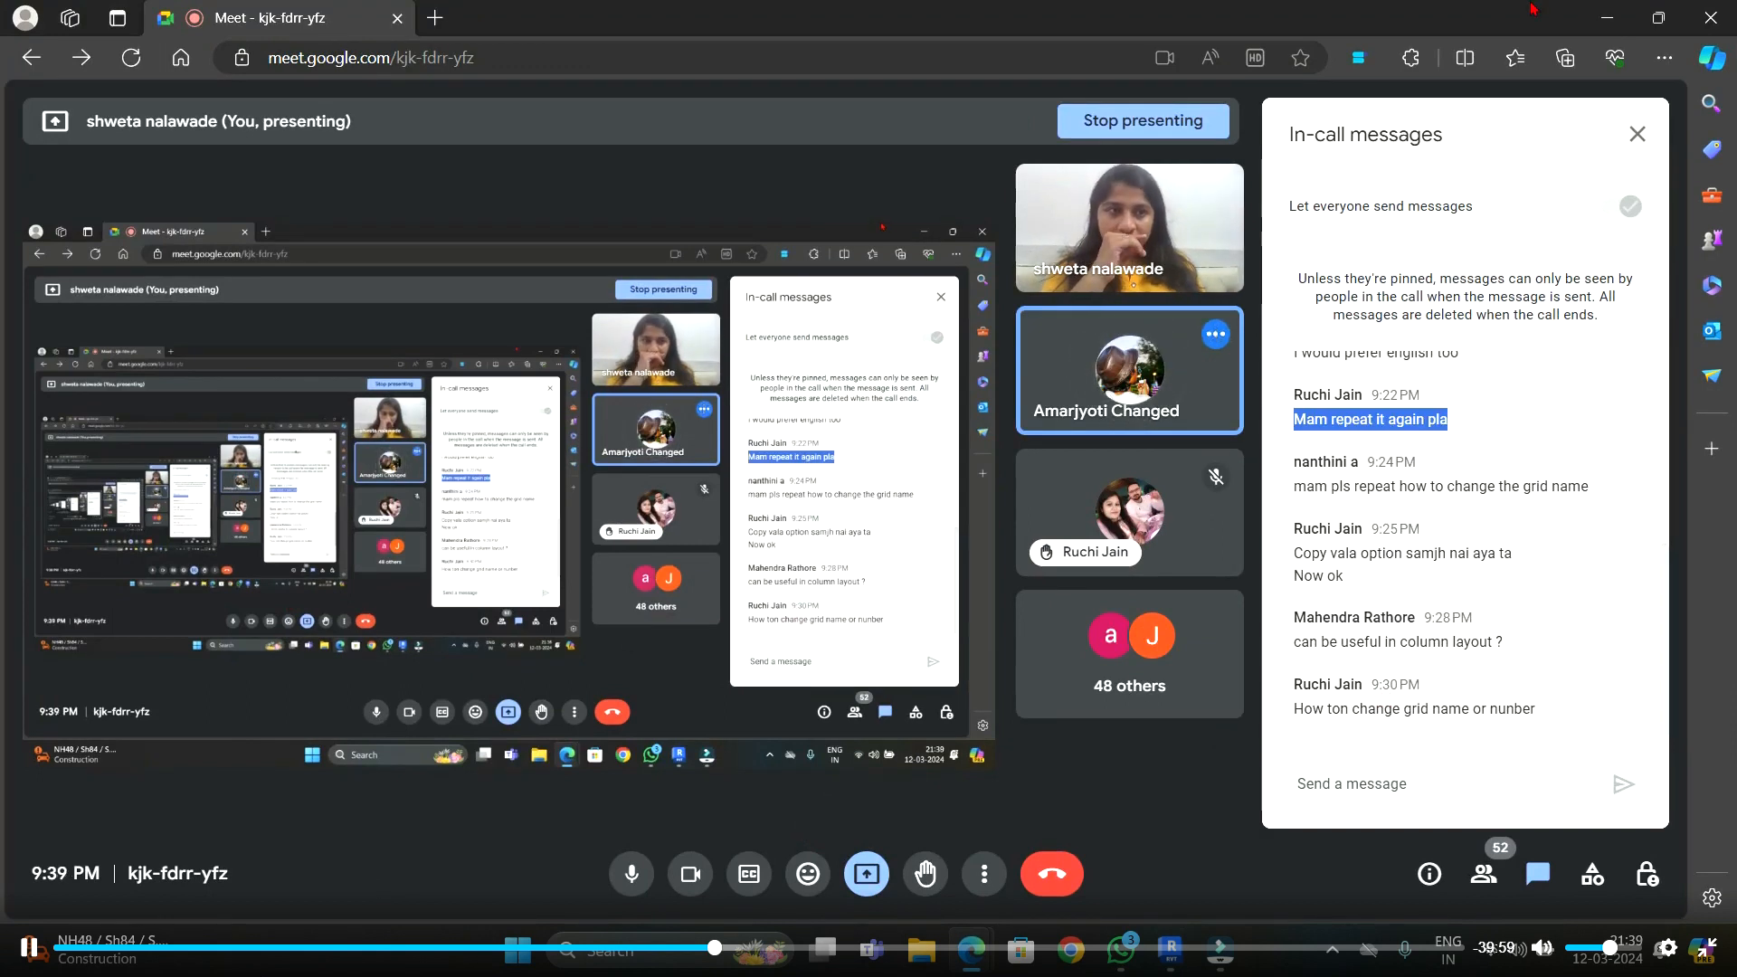
{"action": "key", "text": "alt+Tab"}
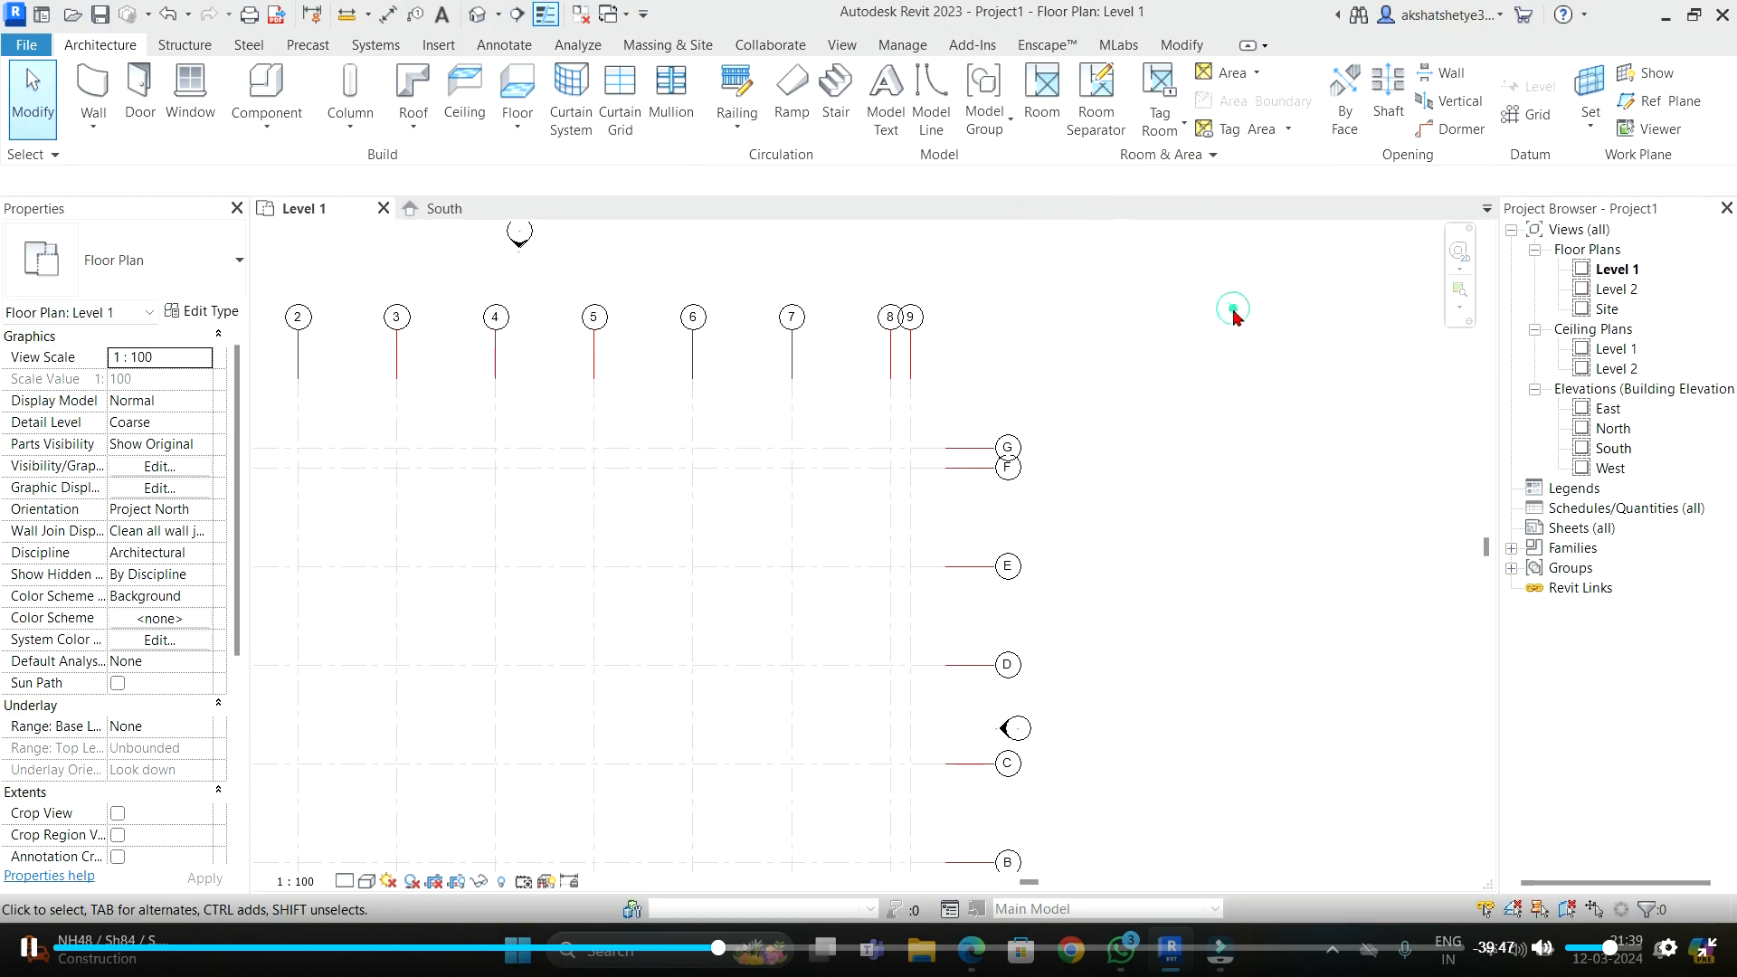
- Launch Revit 2024 from the desktop and switch back to the open Revit 2023 project while it loads
{"action": "left_click", "coordinate": [1665, 22]}
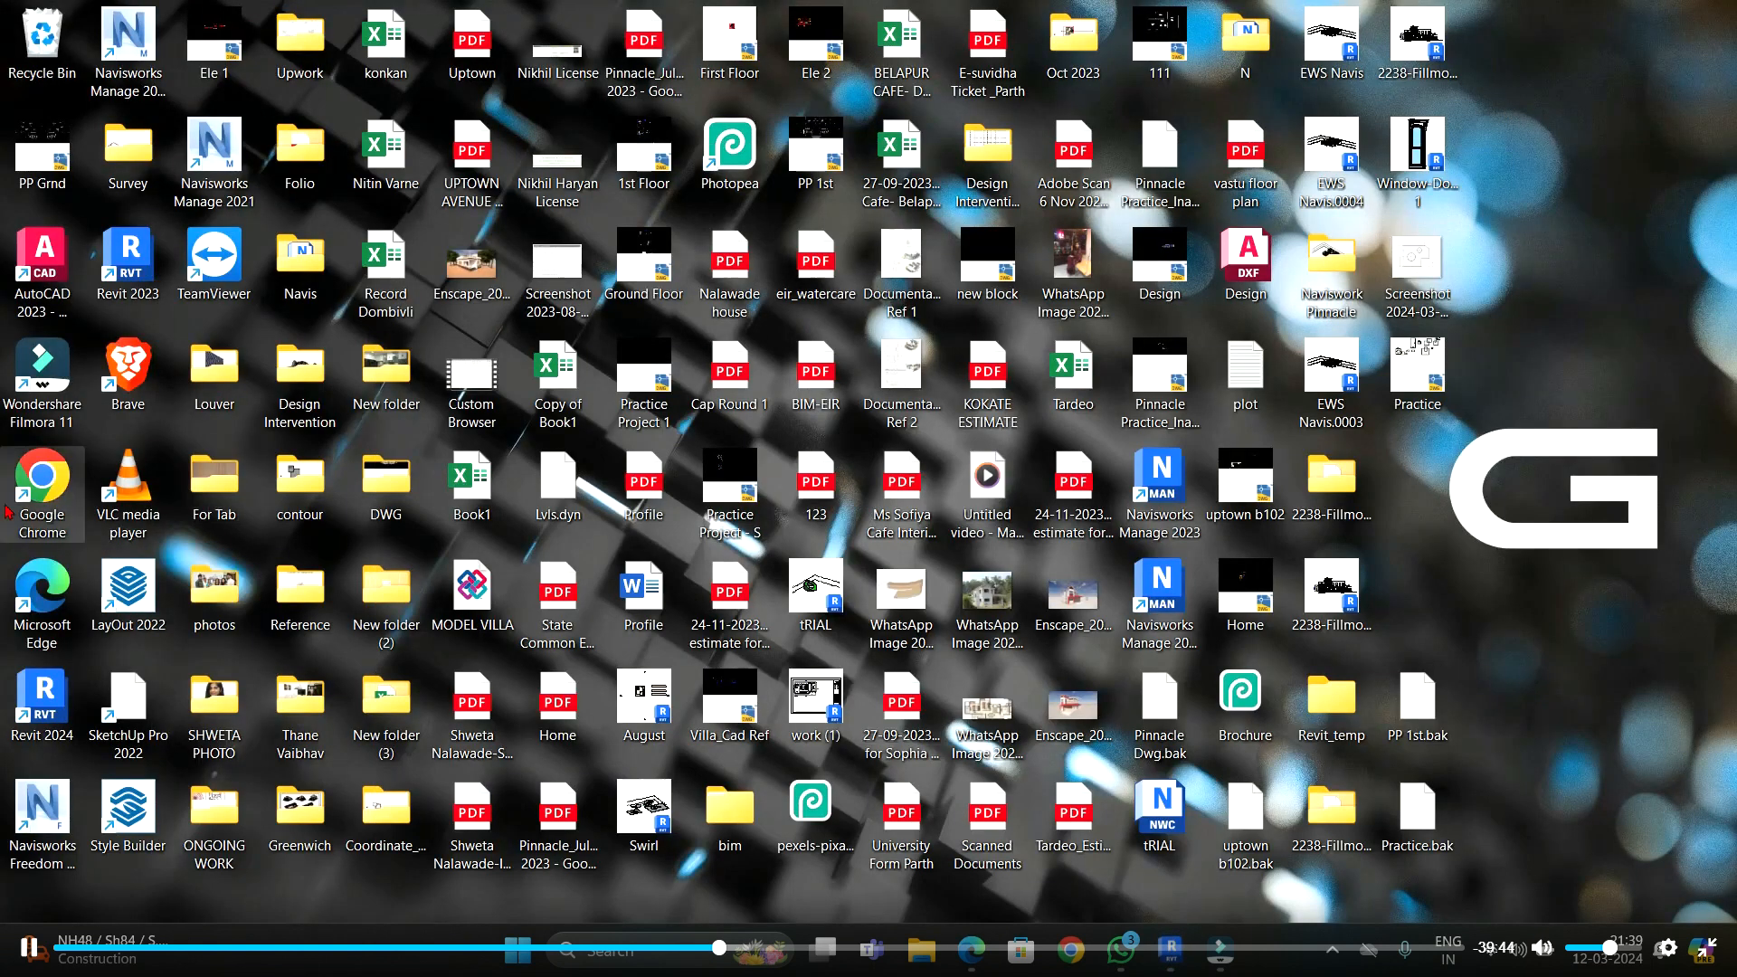
{"action": "double_click", "coordinate": [25, 689]}
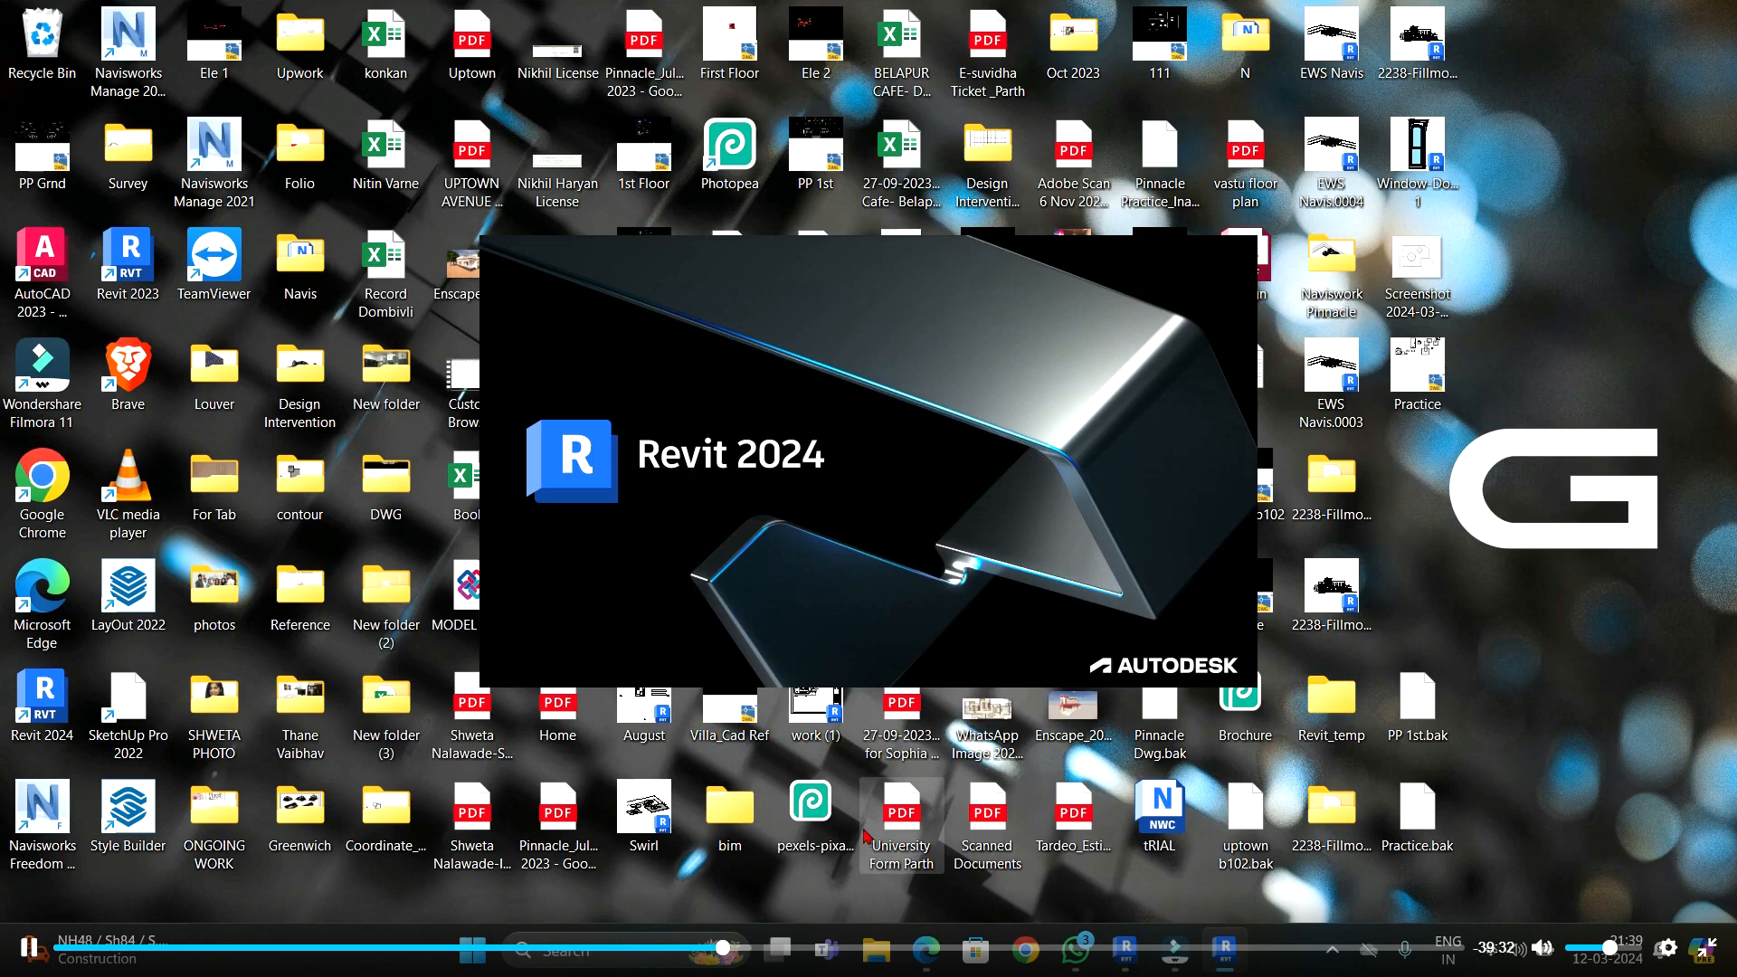
{"action": "mouse_move", "coordinate": [1131, 966]}
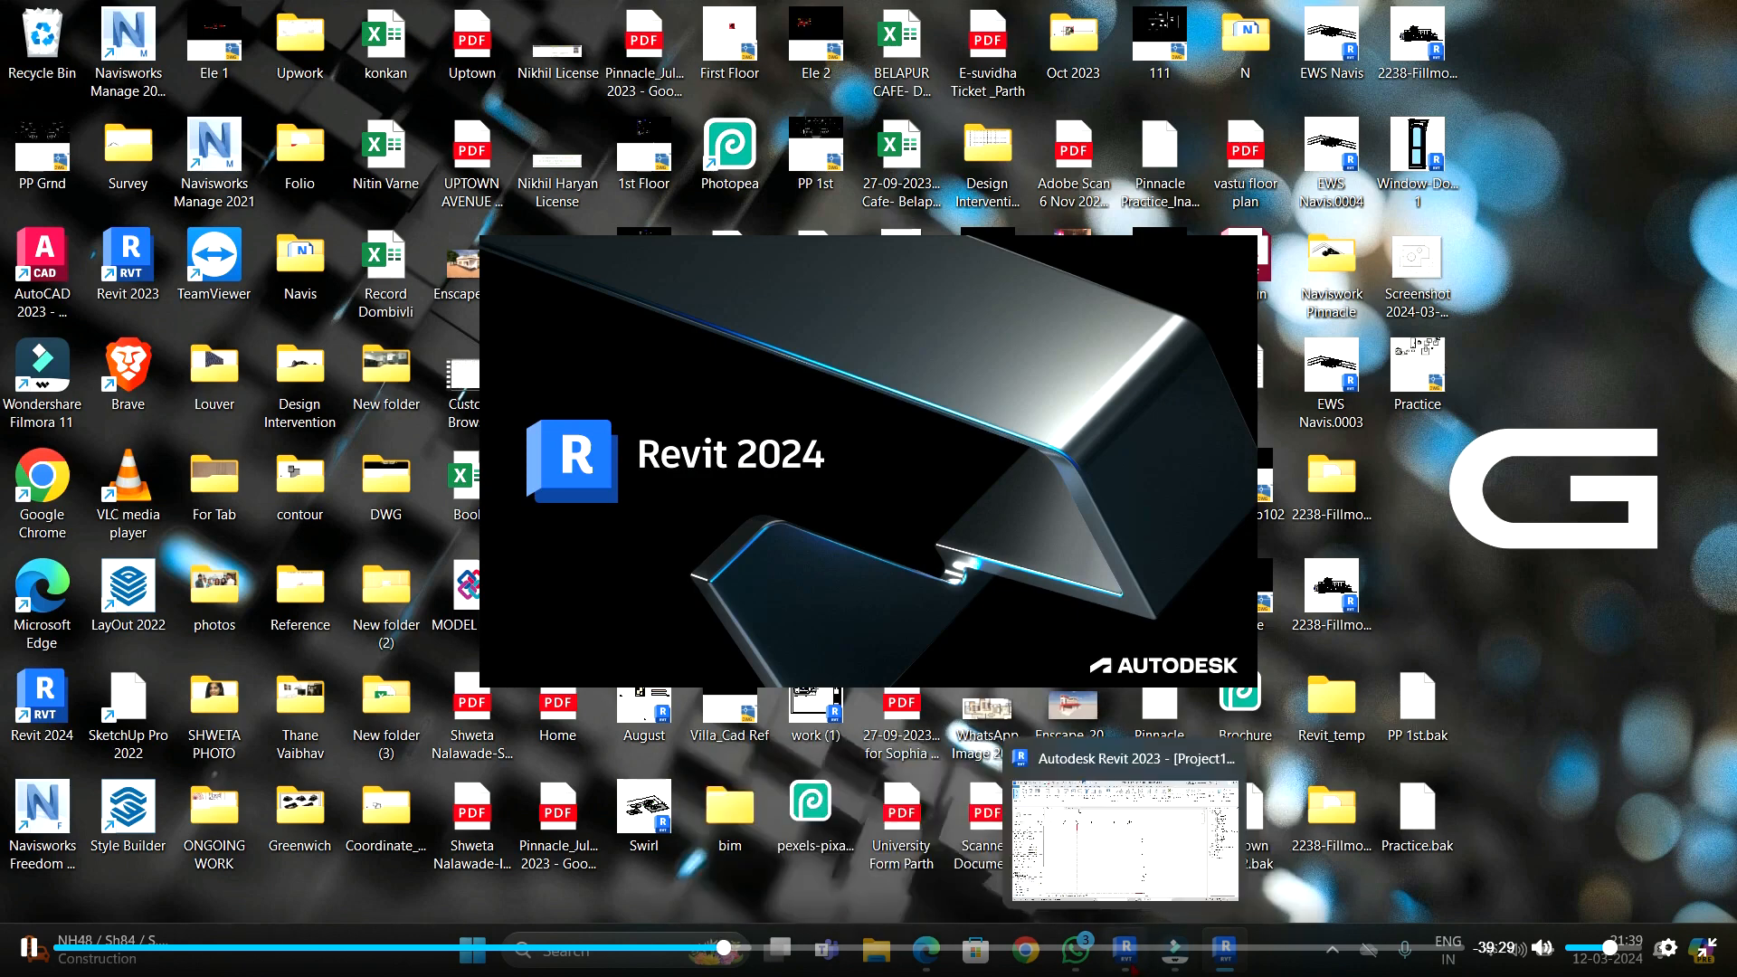
{"action": "left_click", "coordinate": [1125, 837]}
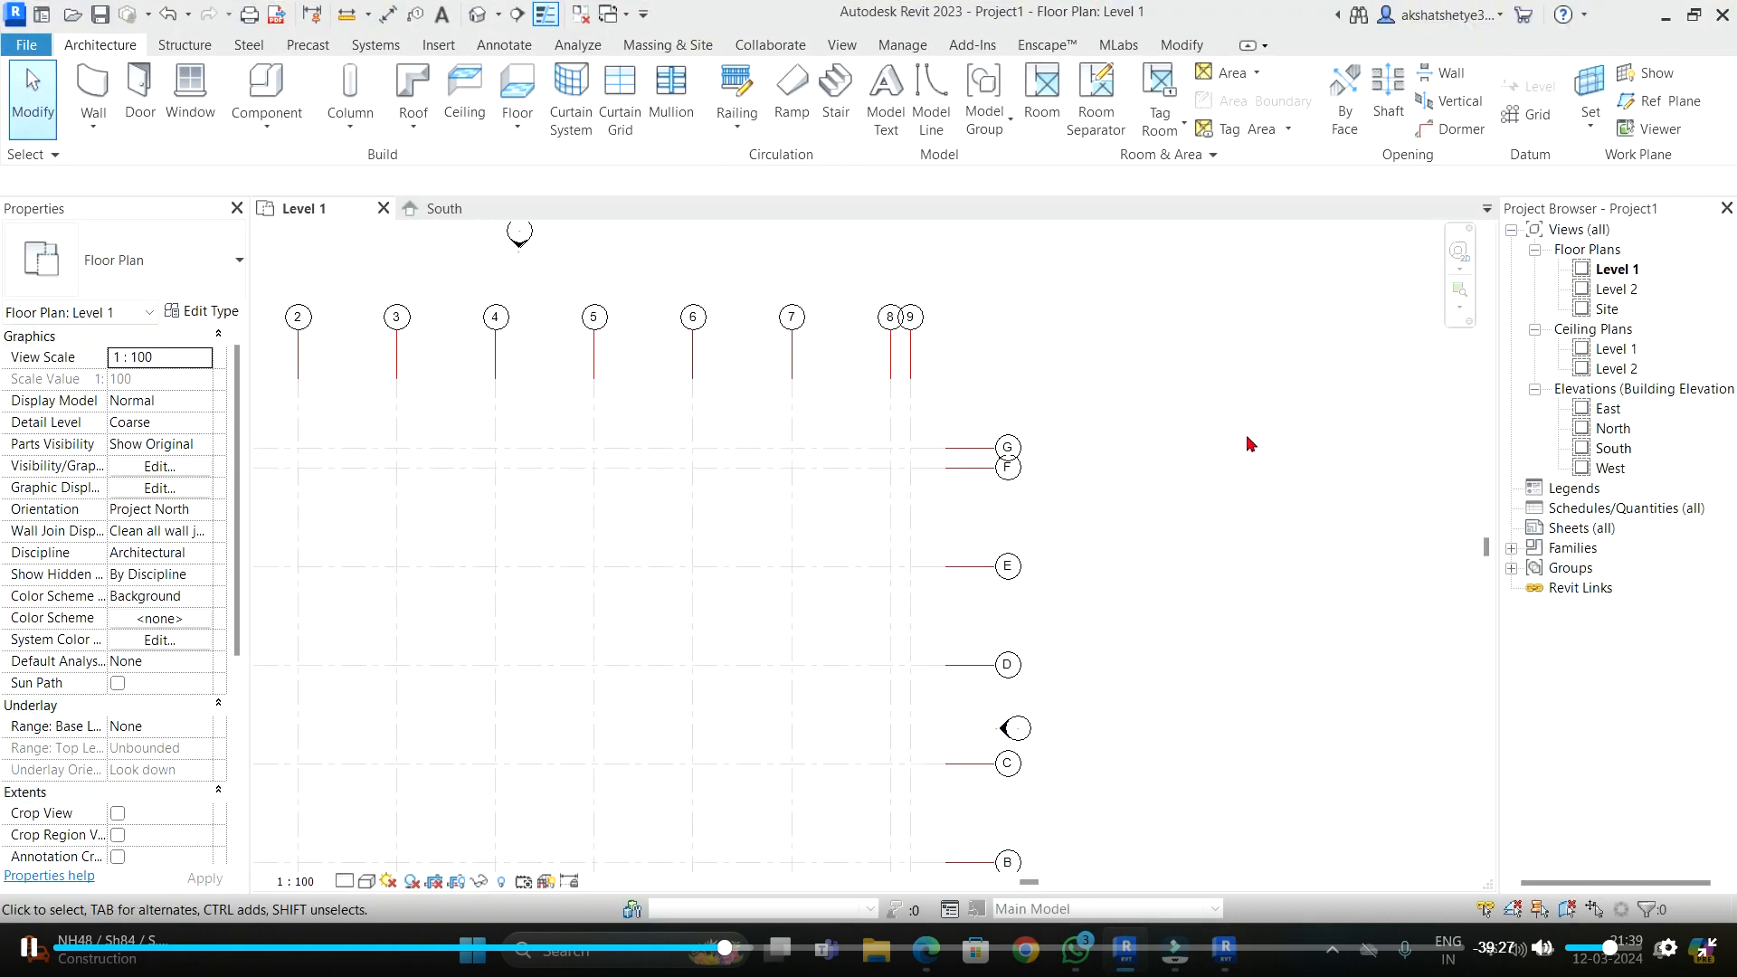
- Inspect the end of grid 9, hide and restore the bubble at grid G's end, and clear the selection
{"action": "scroll", "coordinate": [1240, 428], "scroll_direction": "down", "scroll_amount": 3}
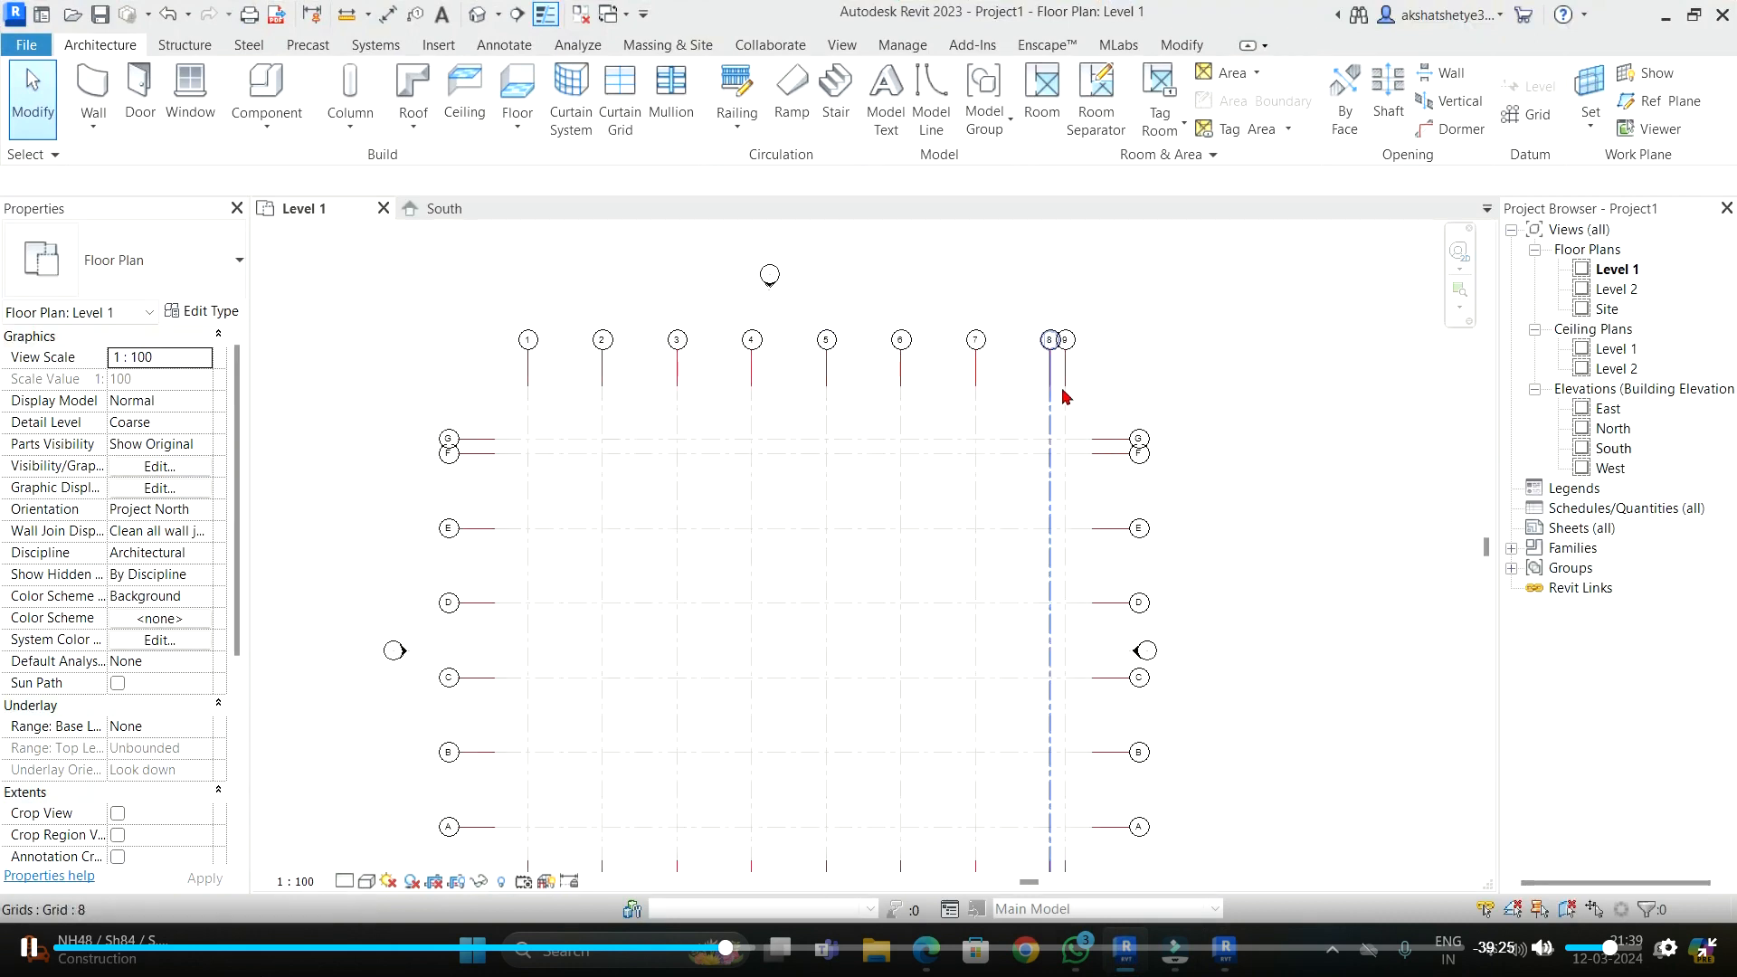
{"action": "left_click", "coordinate": [1065, 388]}
{"action": "scroll", "coordinate": [1063, 347], "scroll_direction": "up", "scroll_amount": 2}
{"action": "mouse_move", "coordinate": [1068, 352]}
{"action": "left_mouse_down"}
{"action": "mouse_move", "coordinate": [1080, 272]}
{"action": "mouse_move", "coordinate": [1082, 372]}
{"action": "left_mouse_up"}
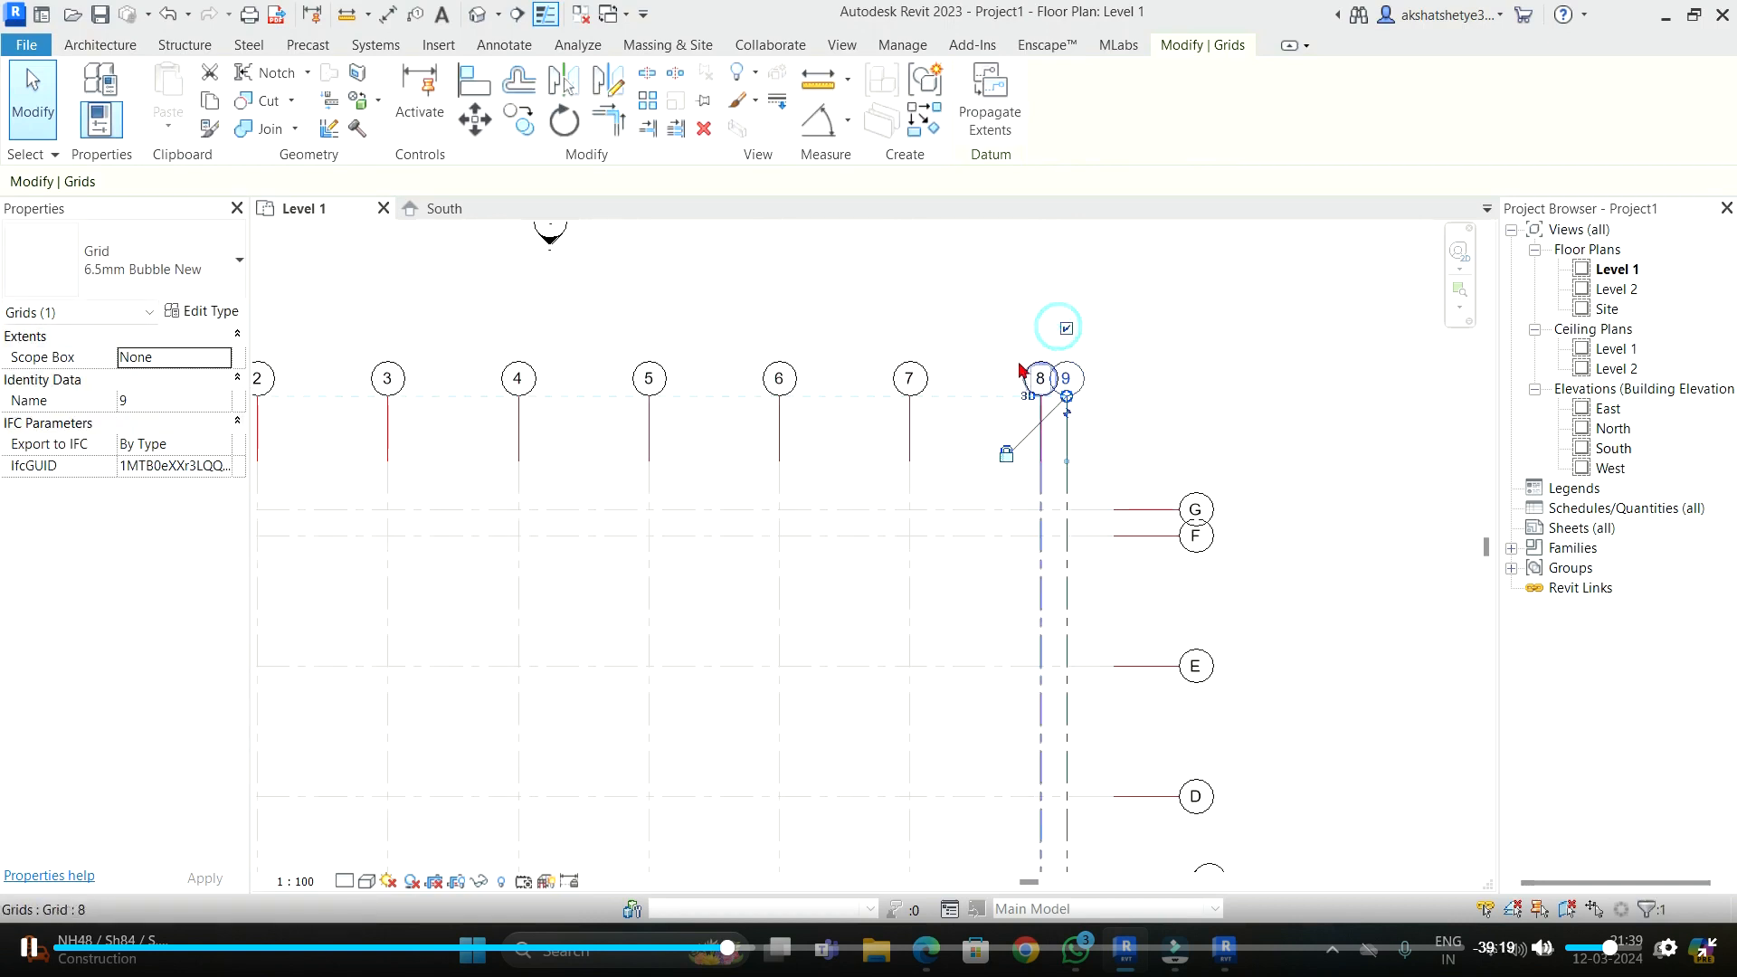
{"action": "left_click", "coordinate": [1207, 505]}
{"action": "left_click", "coordinate": [1223, 512]}
{"action": "left_click", "coordinate": [1209, 509]}
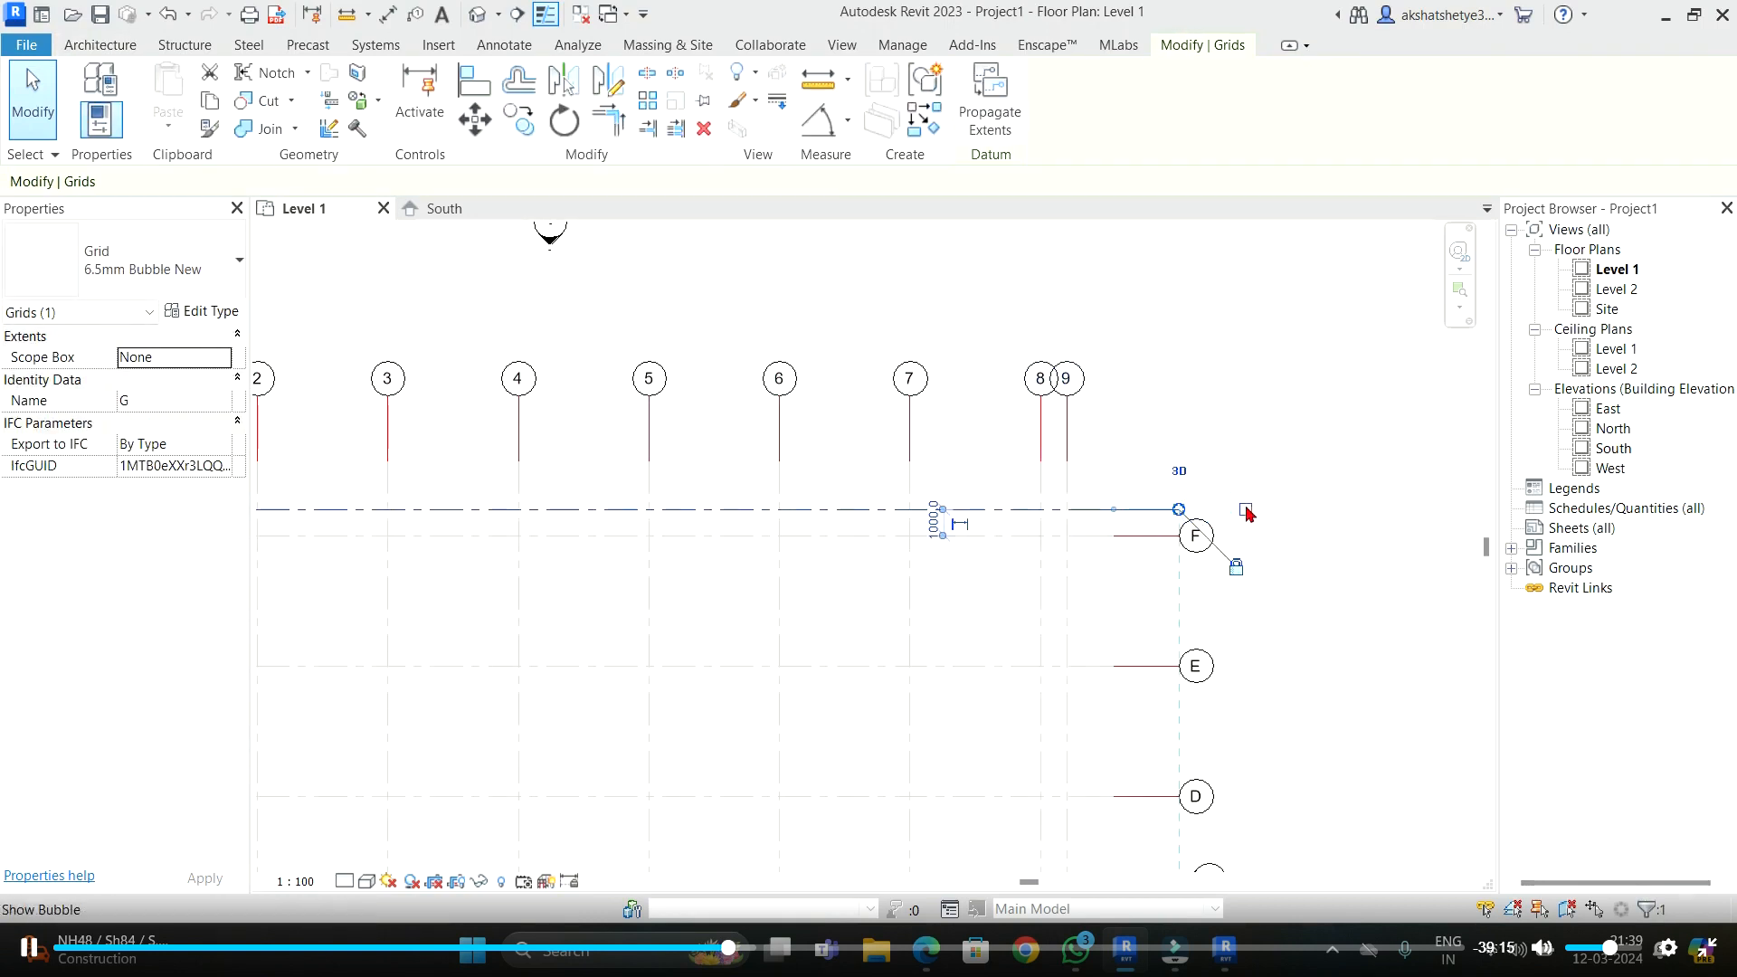
{"action": "left_click", "coordinate": [1306, 432]}
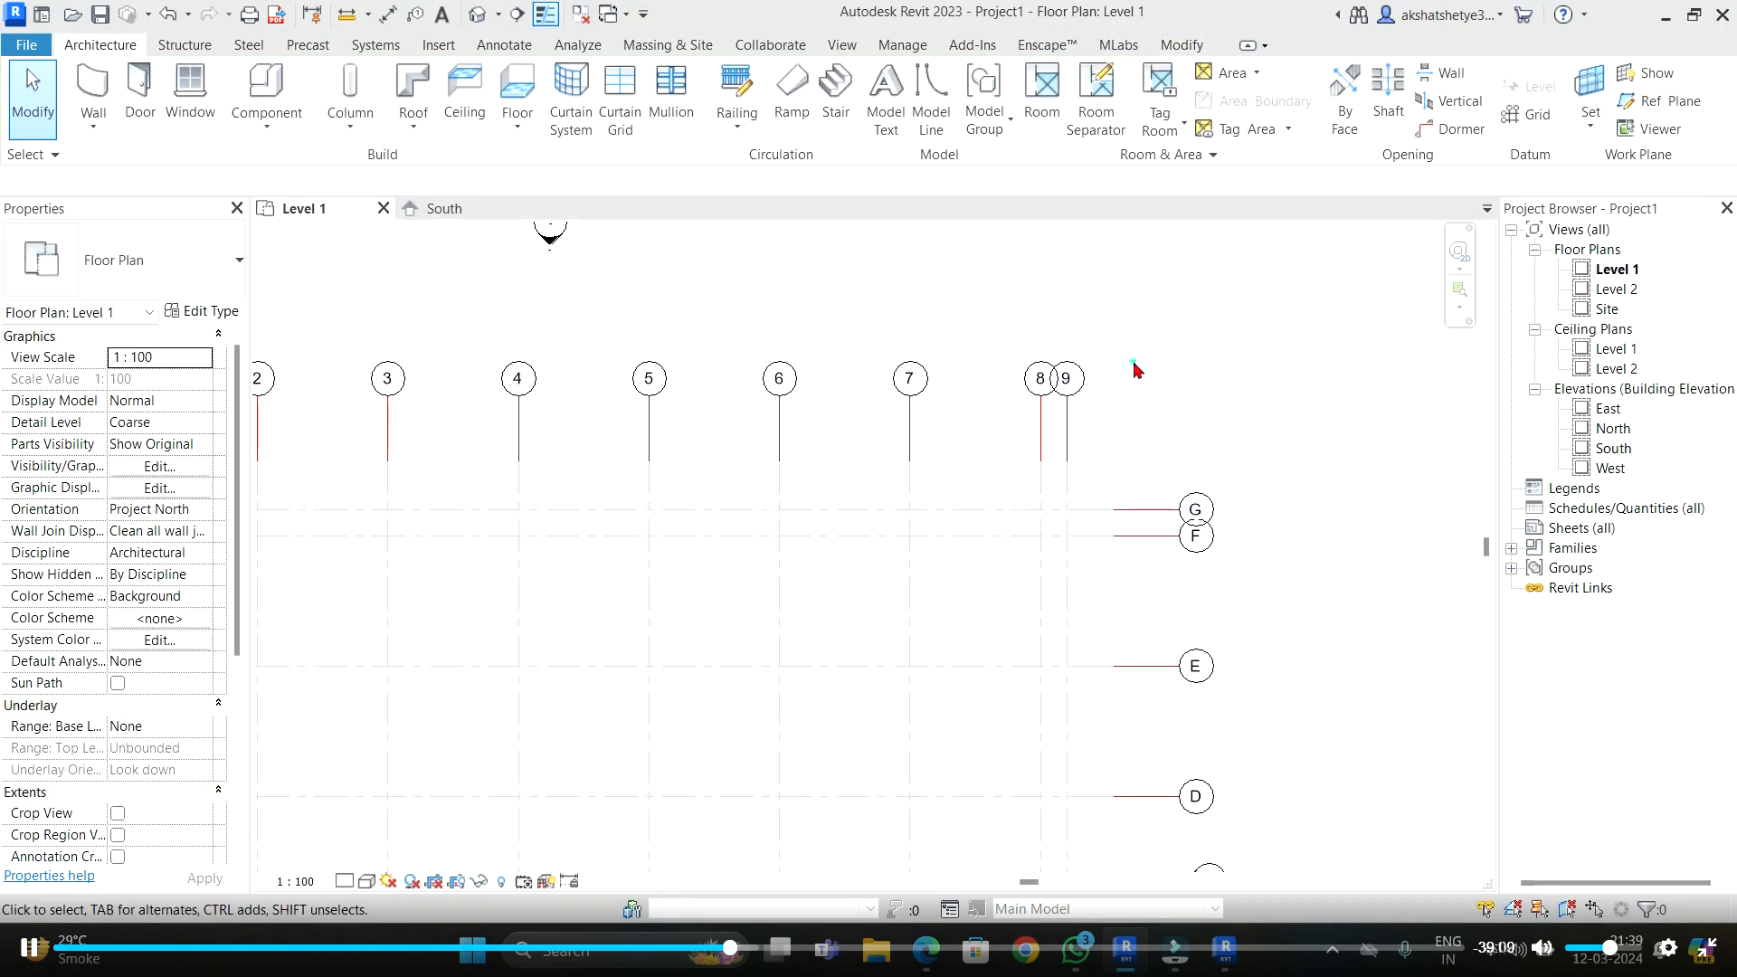
{"action": "left_click_drag", "start_coordinate": [1102, 426], "coordinate": [797, 462]}
{"action": "left_click", "coordinate": [1189, 366]}
{"action": "scroll", "coordinate": [1179, 370], "scroll_direction": "down", "scroll_amount": 3}
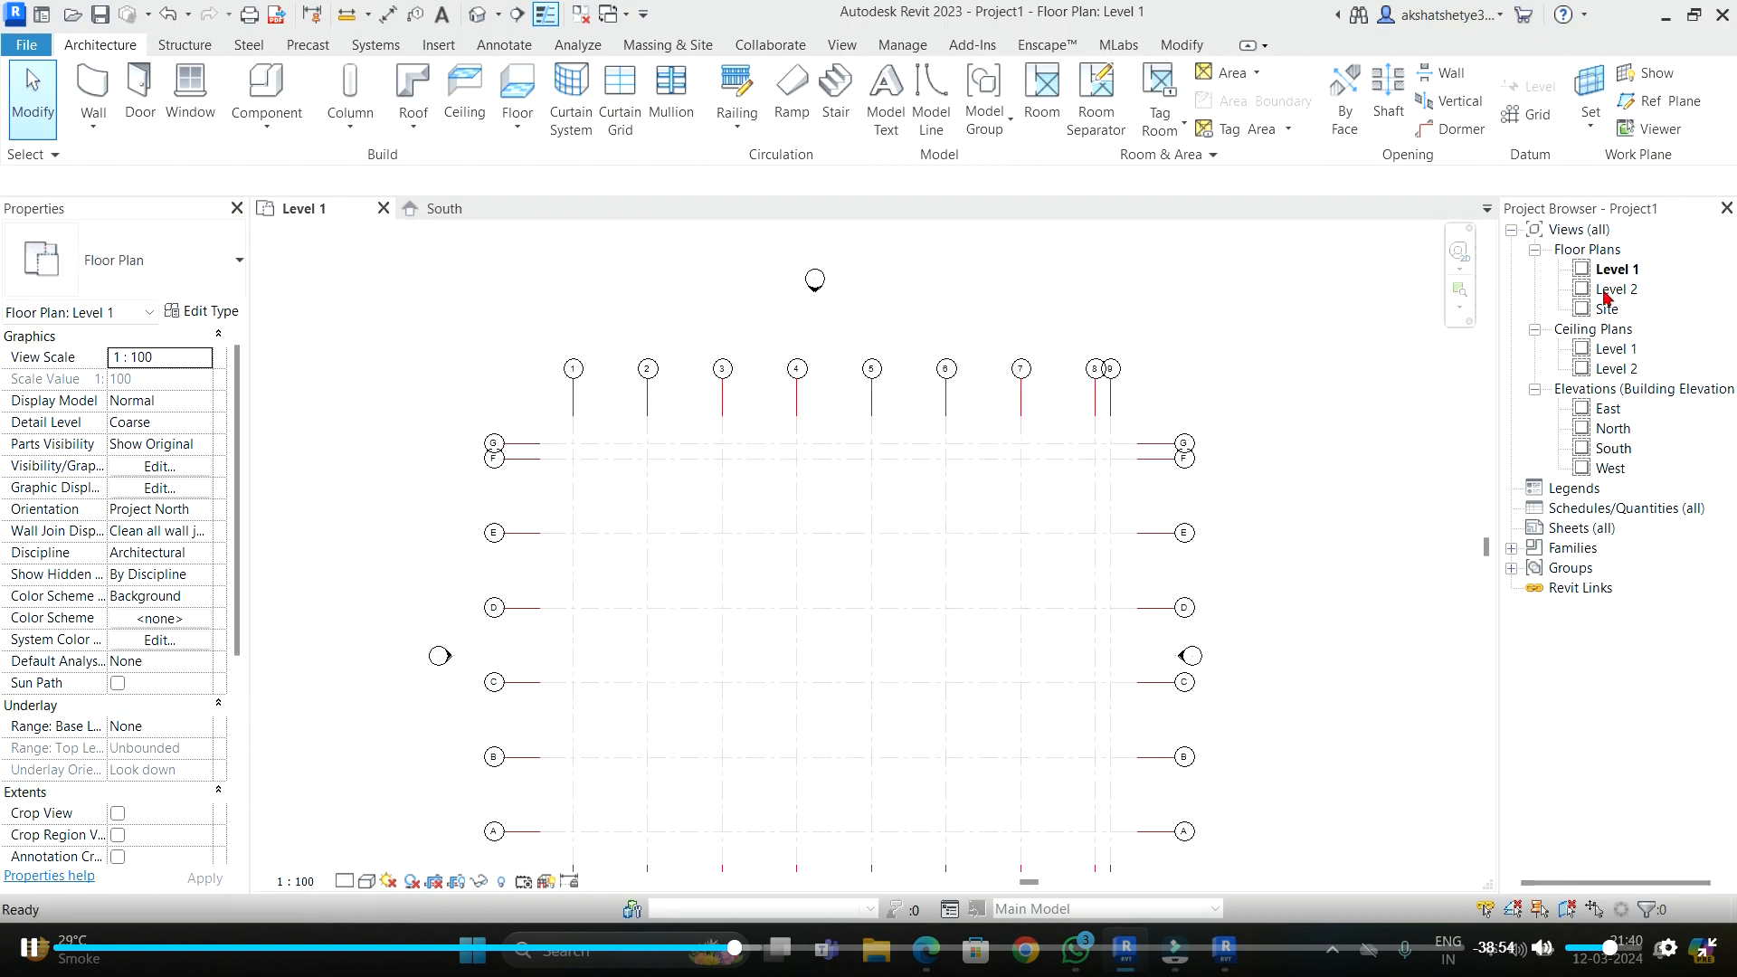
- Open the South elevation, select grids 1 to 9 together to inspect them, and clear the selection
{"action": "left_click", "coordinate": [1612, 449]}
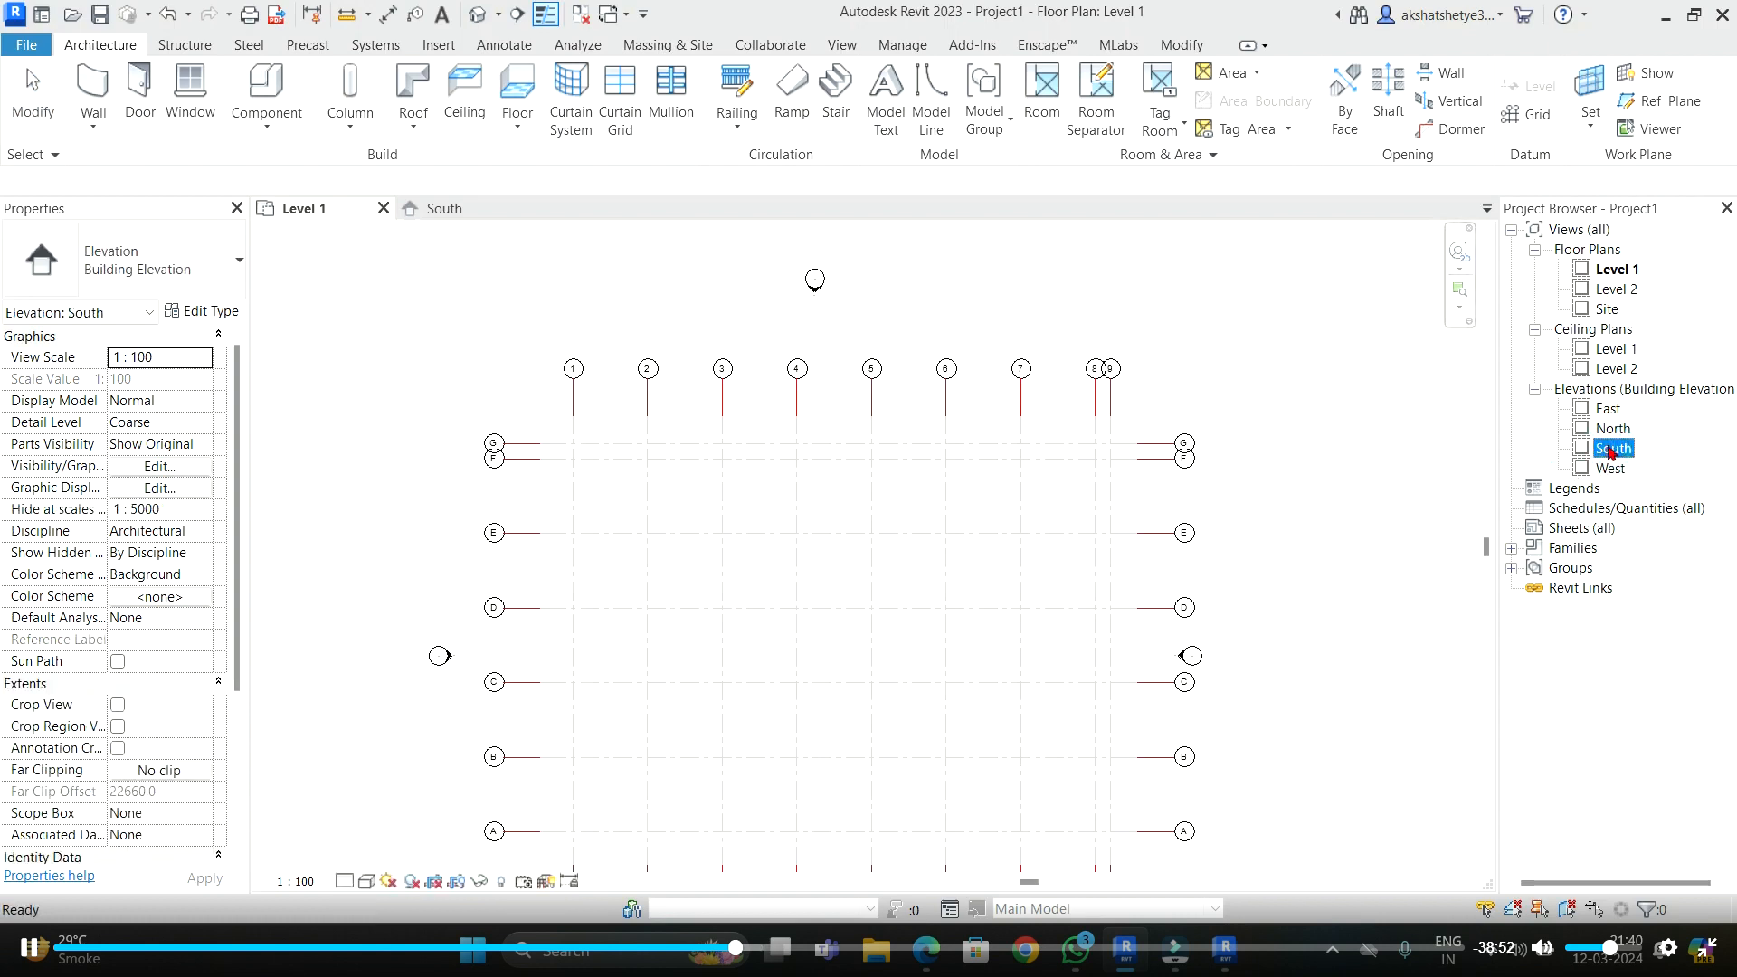
{"action": "double_click", "coordinate": [1611, 453]}
{"action": "left_click", "coordinate": [1039, 467]}
{"action": "scroll", "coordinate": [634, 430], "scroll_direction": "down", "scroll_amount": 2}
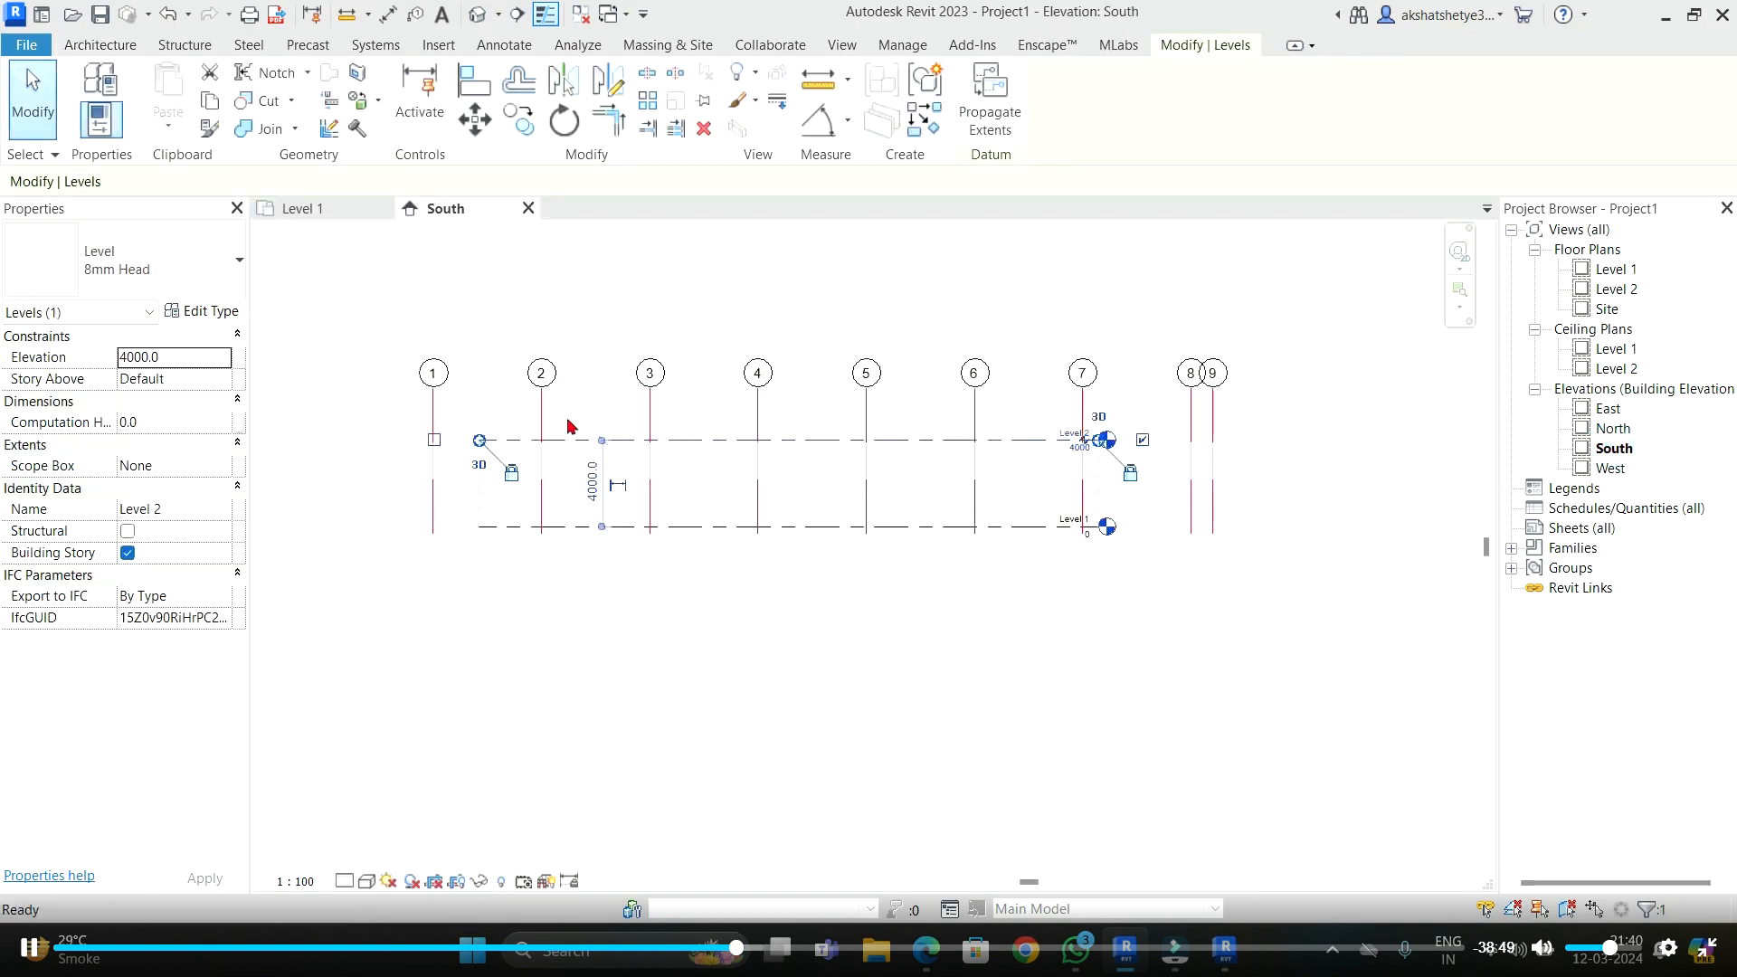
{"action": "key", "text": "Escape"}
{"action": "left_click_drag", "start_coordinate": [1259, 419], "coordinate": [385, 414]}
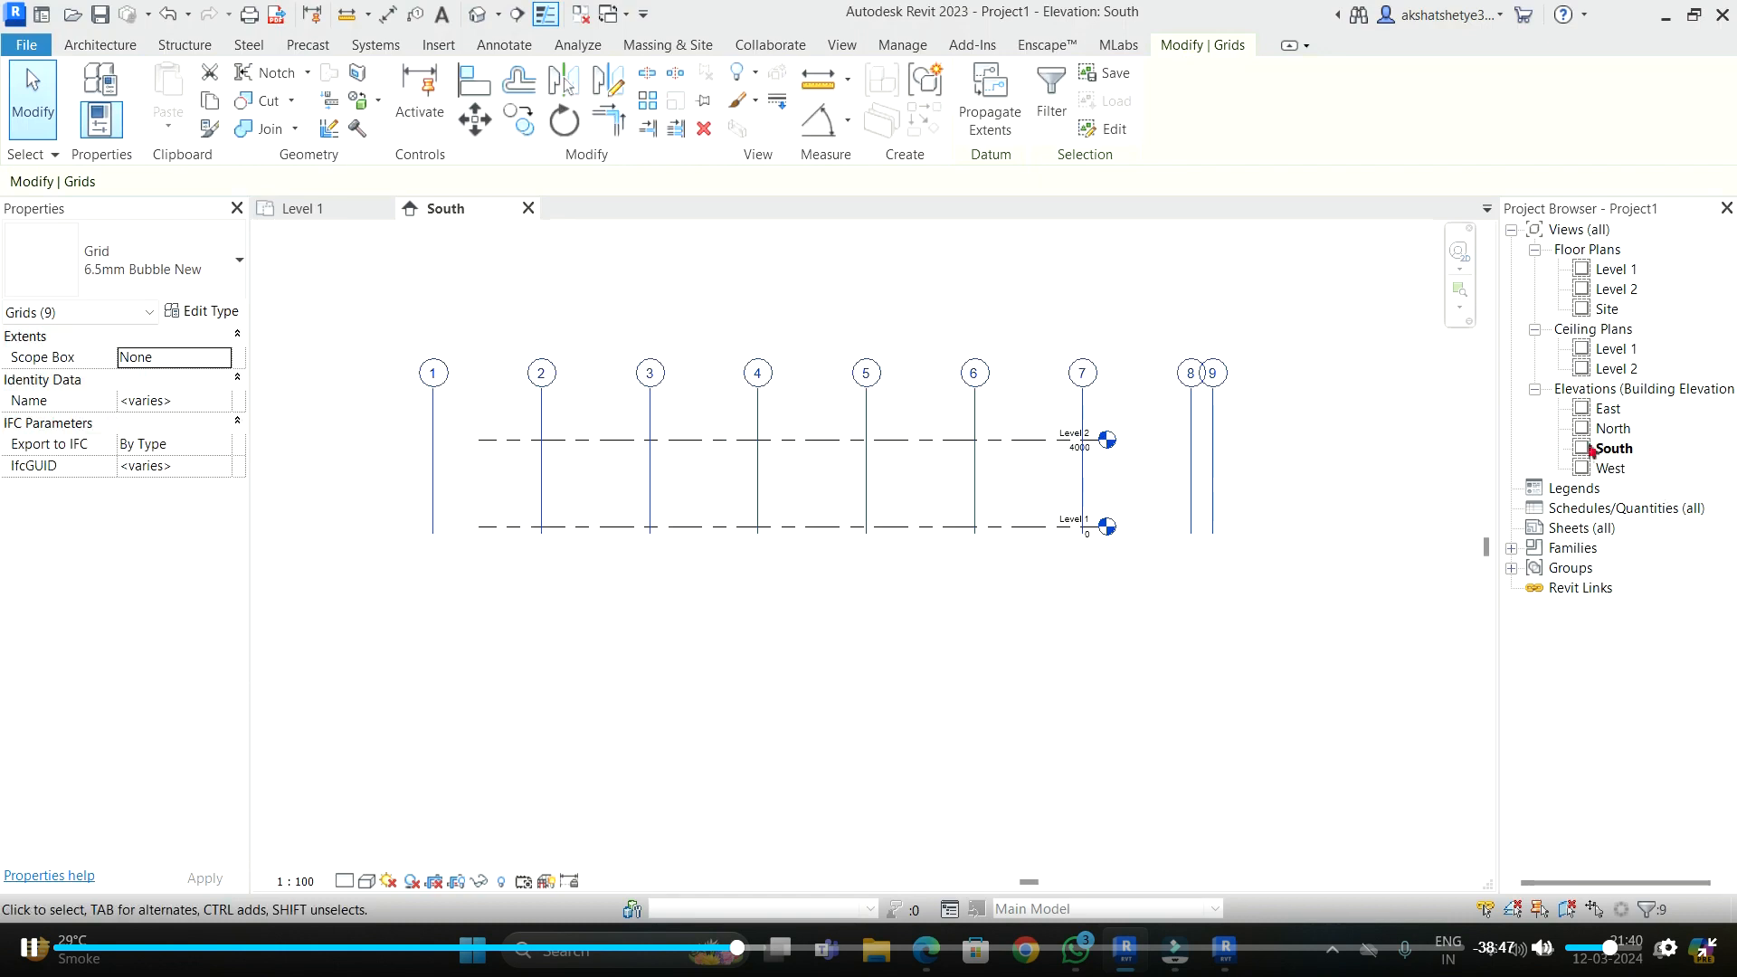
{"action": "left_click", "coordinate": [1306, 410]}
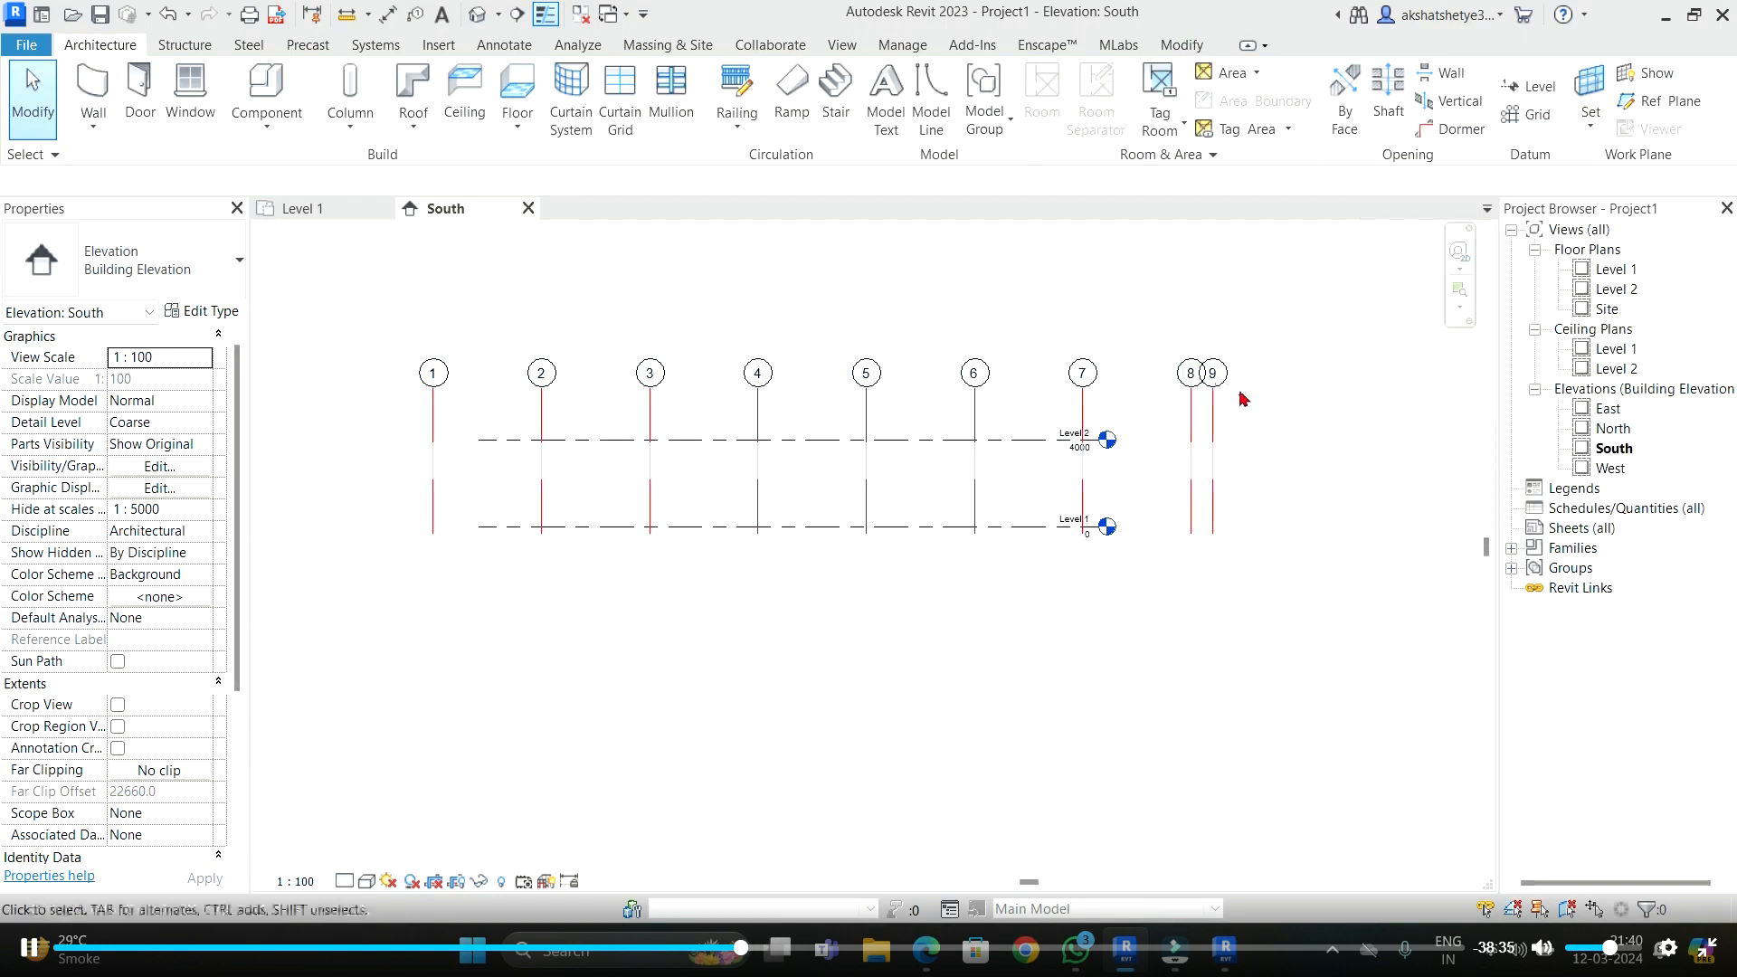
- Using the Level tool with a 4000 offset, add two levels above Level 2, each picked from the level below
{"action": "left_click", "coordinate": [1011, 454]}
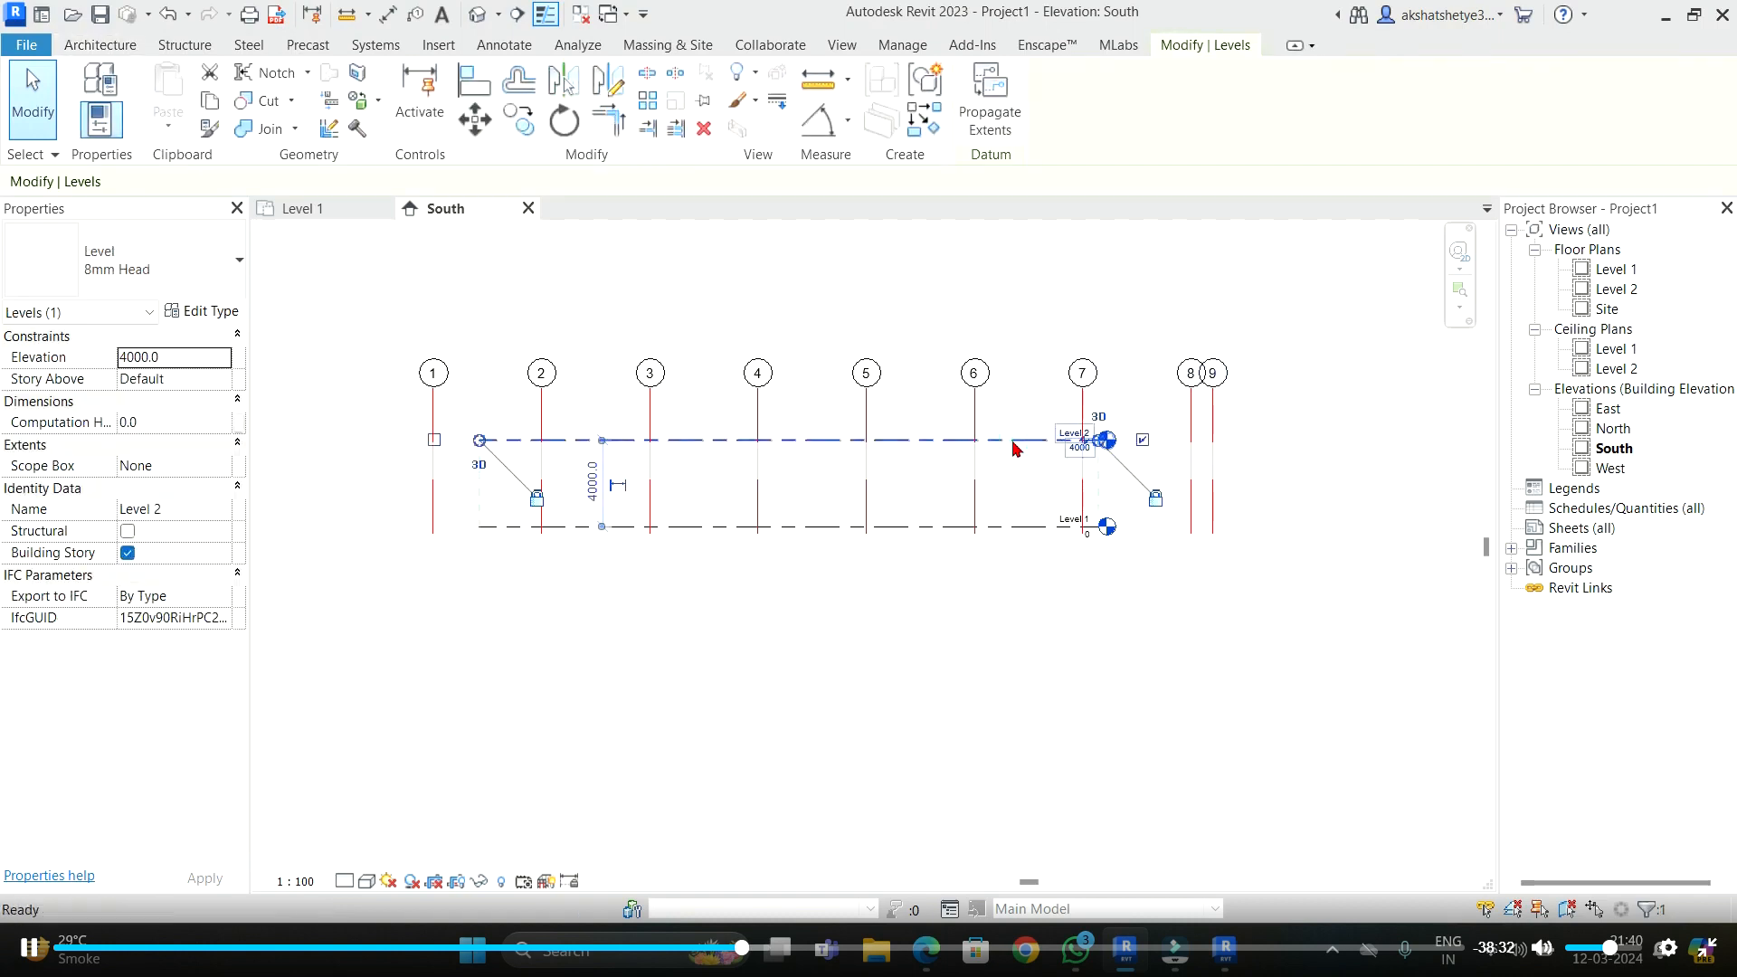
{"action": "key", "text": "l"}
{"action": "key", "text": "l"}
{"action": "left_click", "coordinate": [529, 176]}
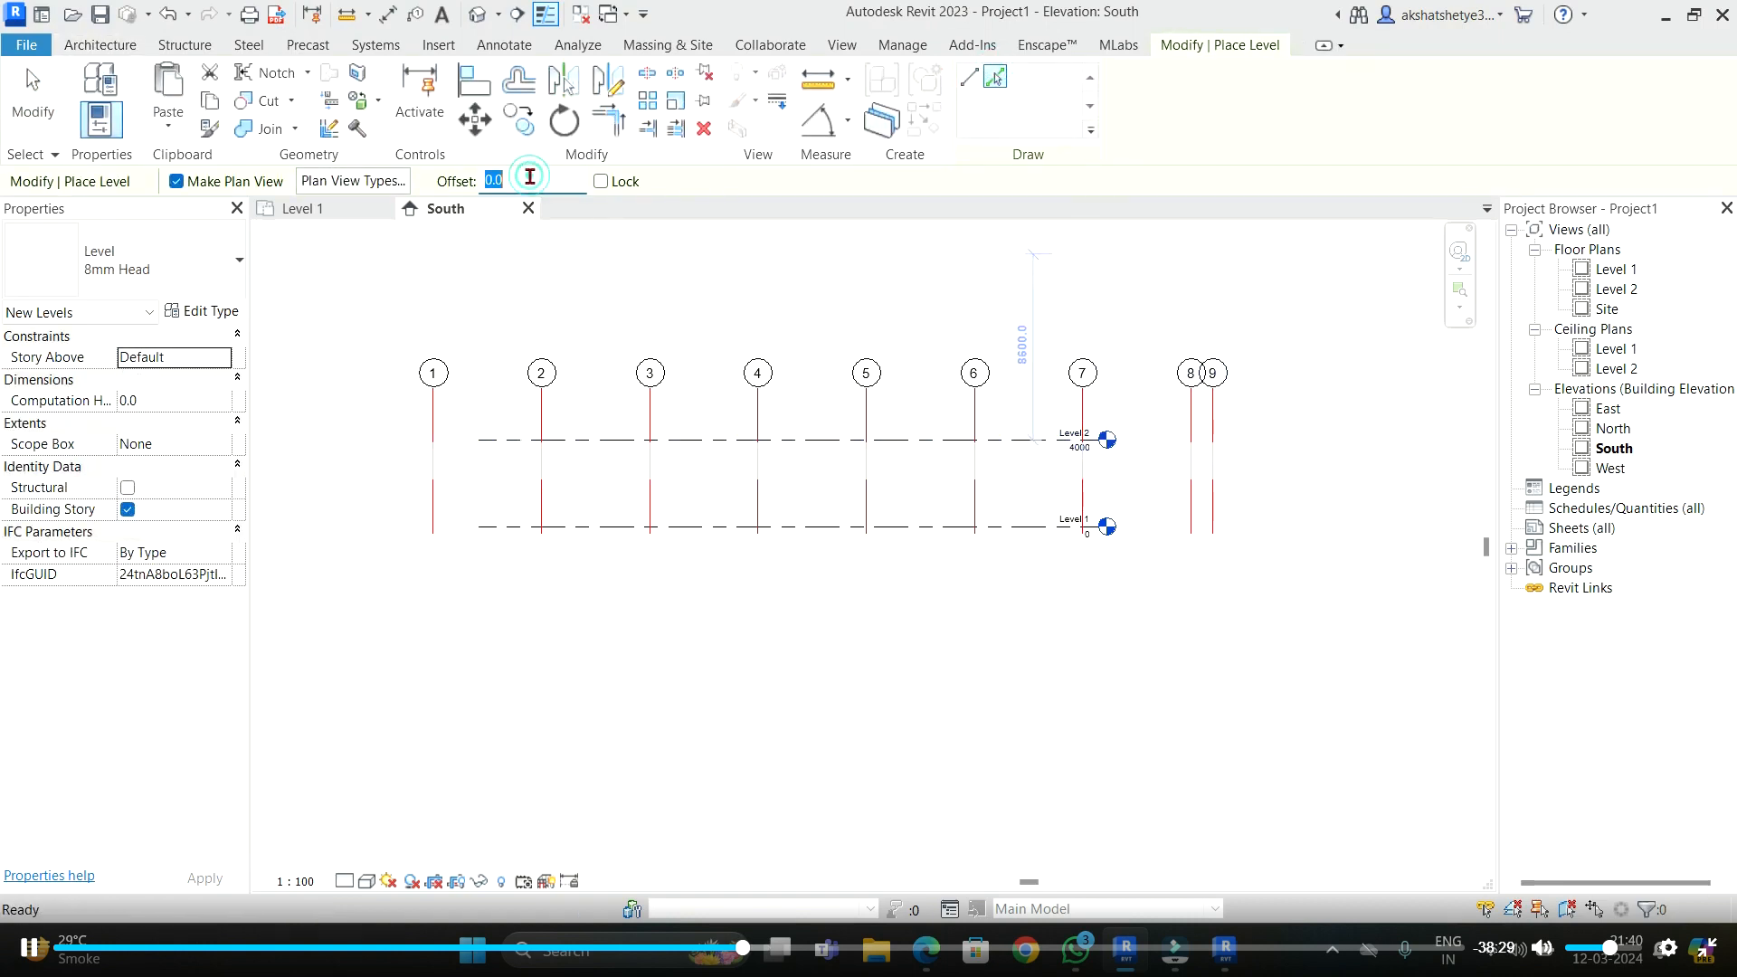
{"action": "scroll", "coordinate": [800, 443], "scroll_direction": "down", "scroll_amount": 2}
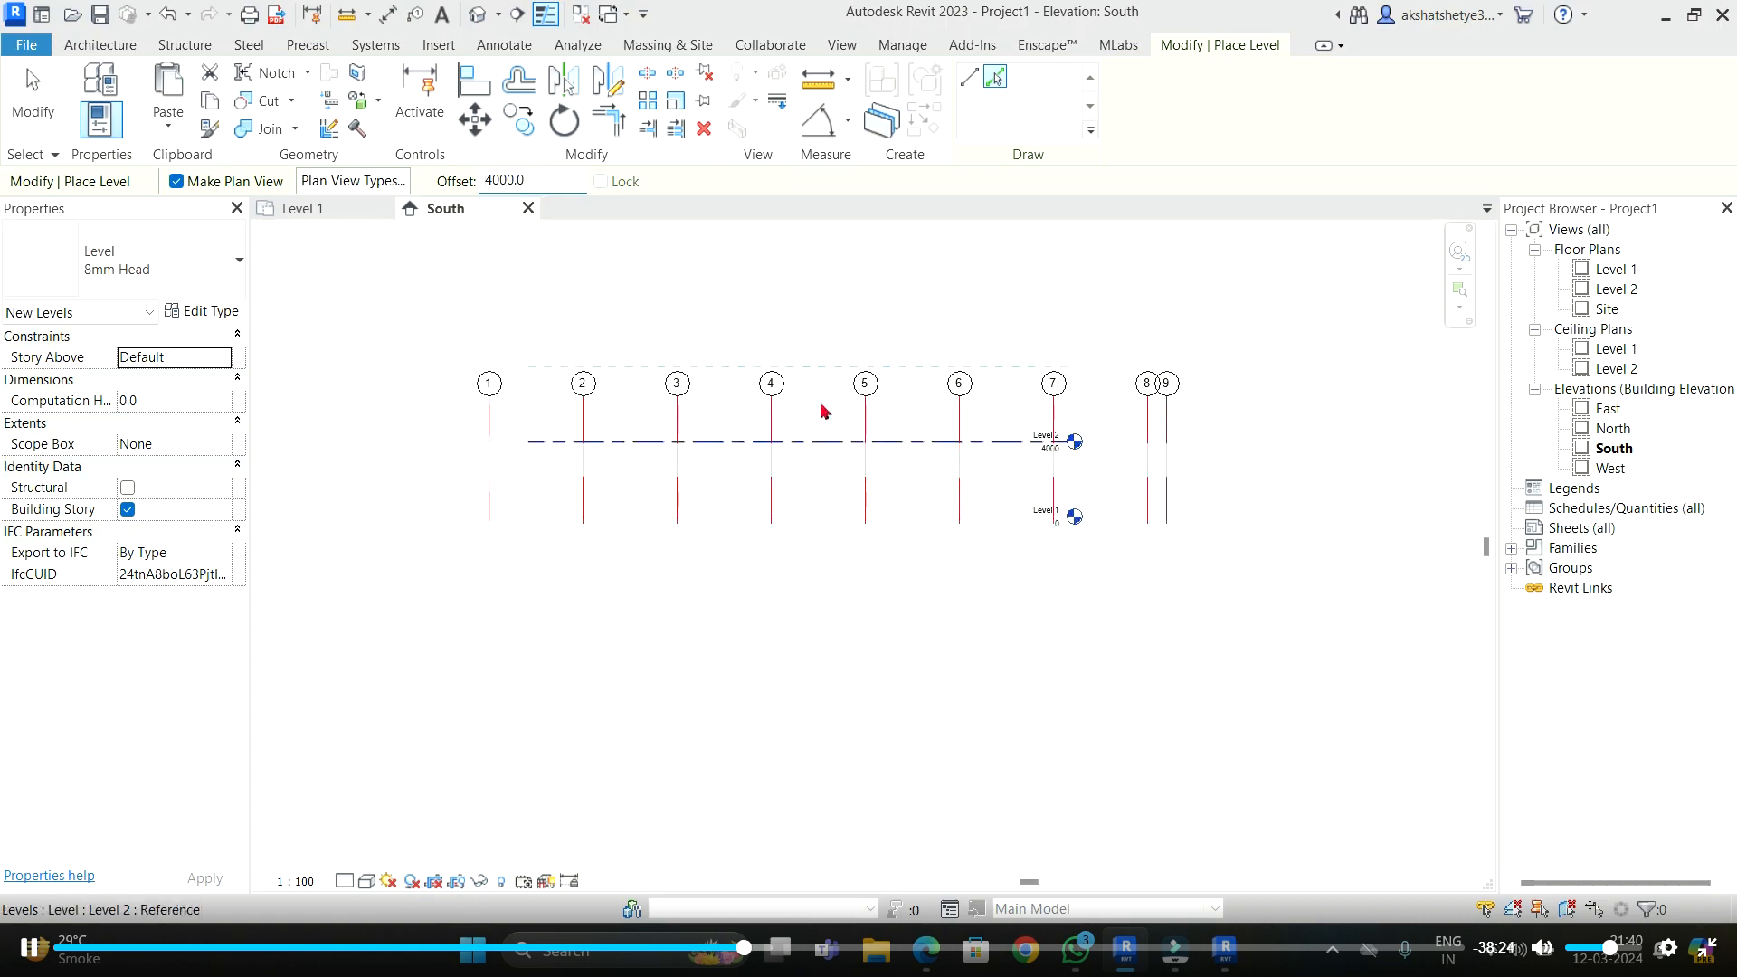
{"action": "left_click", "coordinate": [823, 411]}
{"action": "left_click", "coordinate": [814, 360]}
{"action": "scroll", "coordinate": [815, 362], "scroll_direction": "down", "scroll_amount": 2}
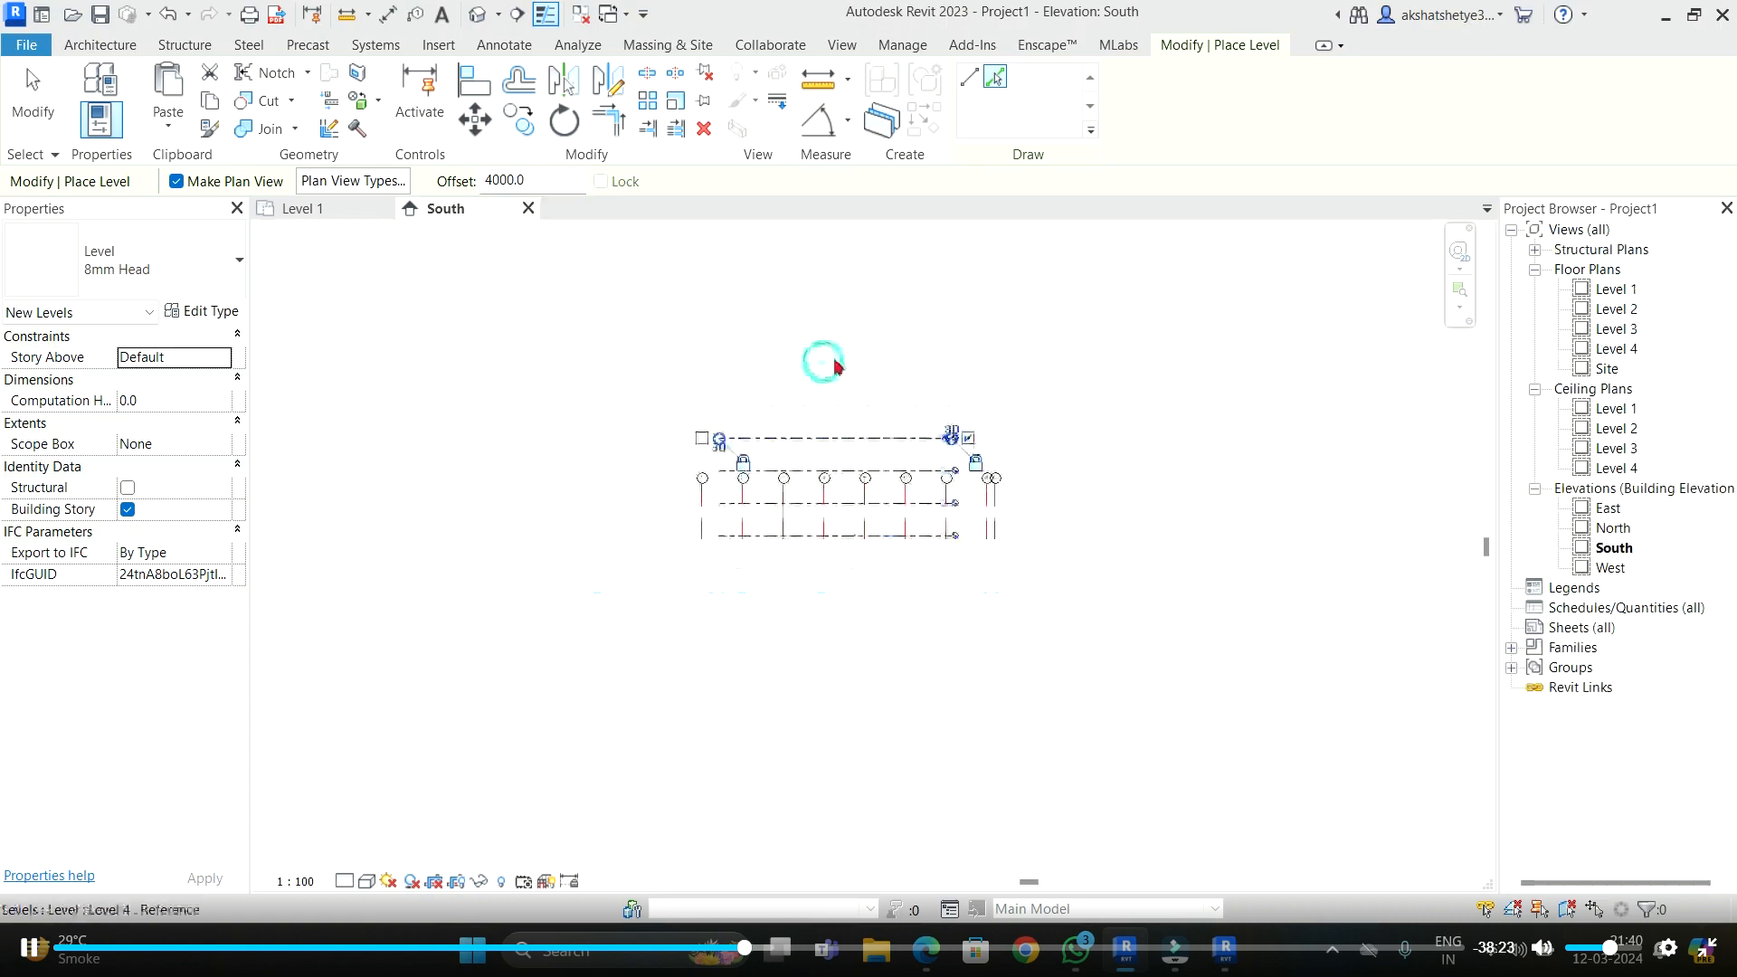
- Add six more levels above the current top level at the same 4000 offset, up to Level 10, and finish the command
{"action": "left_click", "coordinate": [870, 531]}
{"action": "left_click", "coordinate": [876, 477]}
{"action": "left_click", "coordinate": [896, 395]}
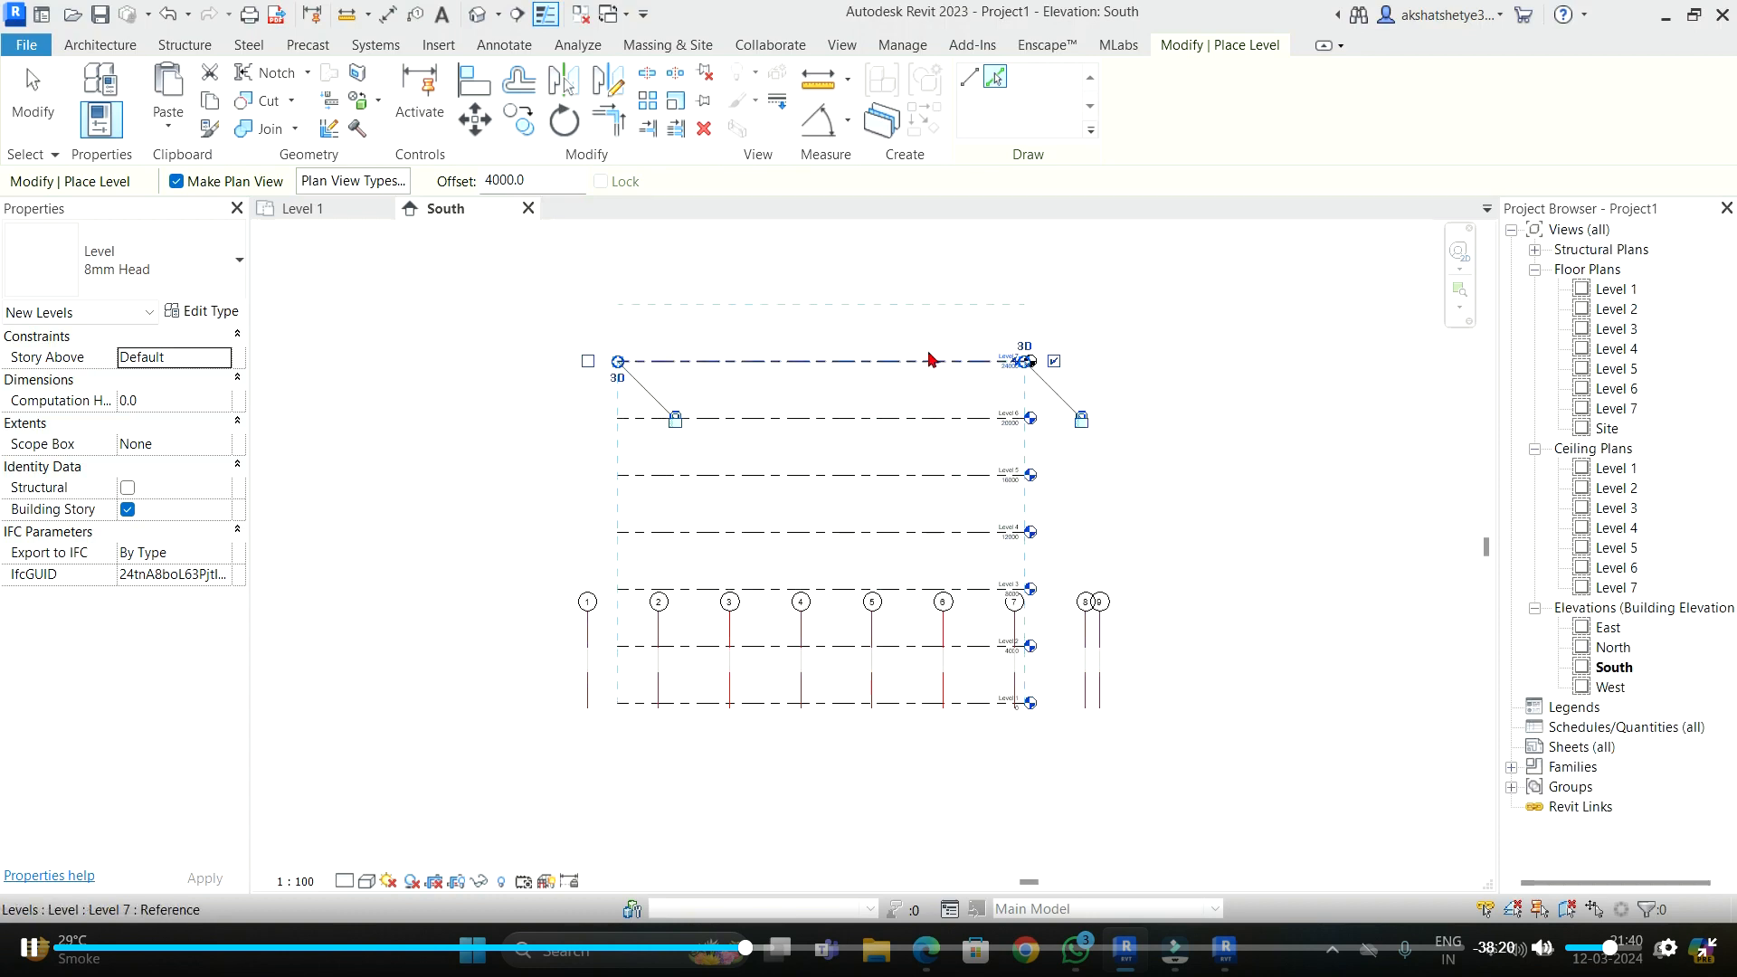
{"action": "left_click", "coordinate": [929, 354]}
{"action": "left_click", "coordinate": [921, 310]}
{"action": "scroll", "coordinate": [932, 529], "scroll_direction": "down", "scroll_amount": 4}
{"action": "scroll", "coordinate": [921, 432], "scroll_direction": "up", "scroll_amount": 4}
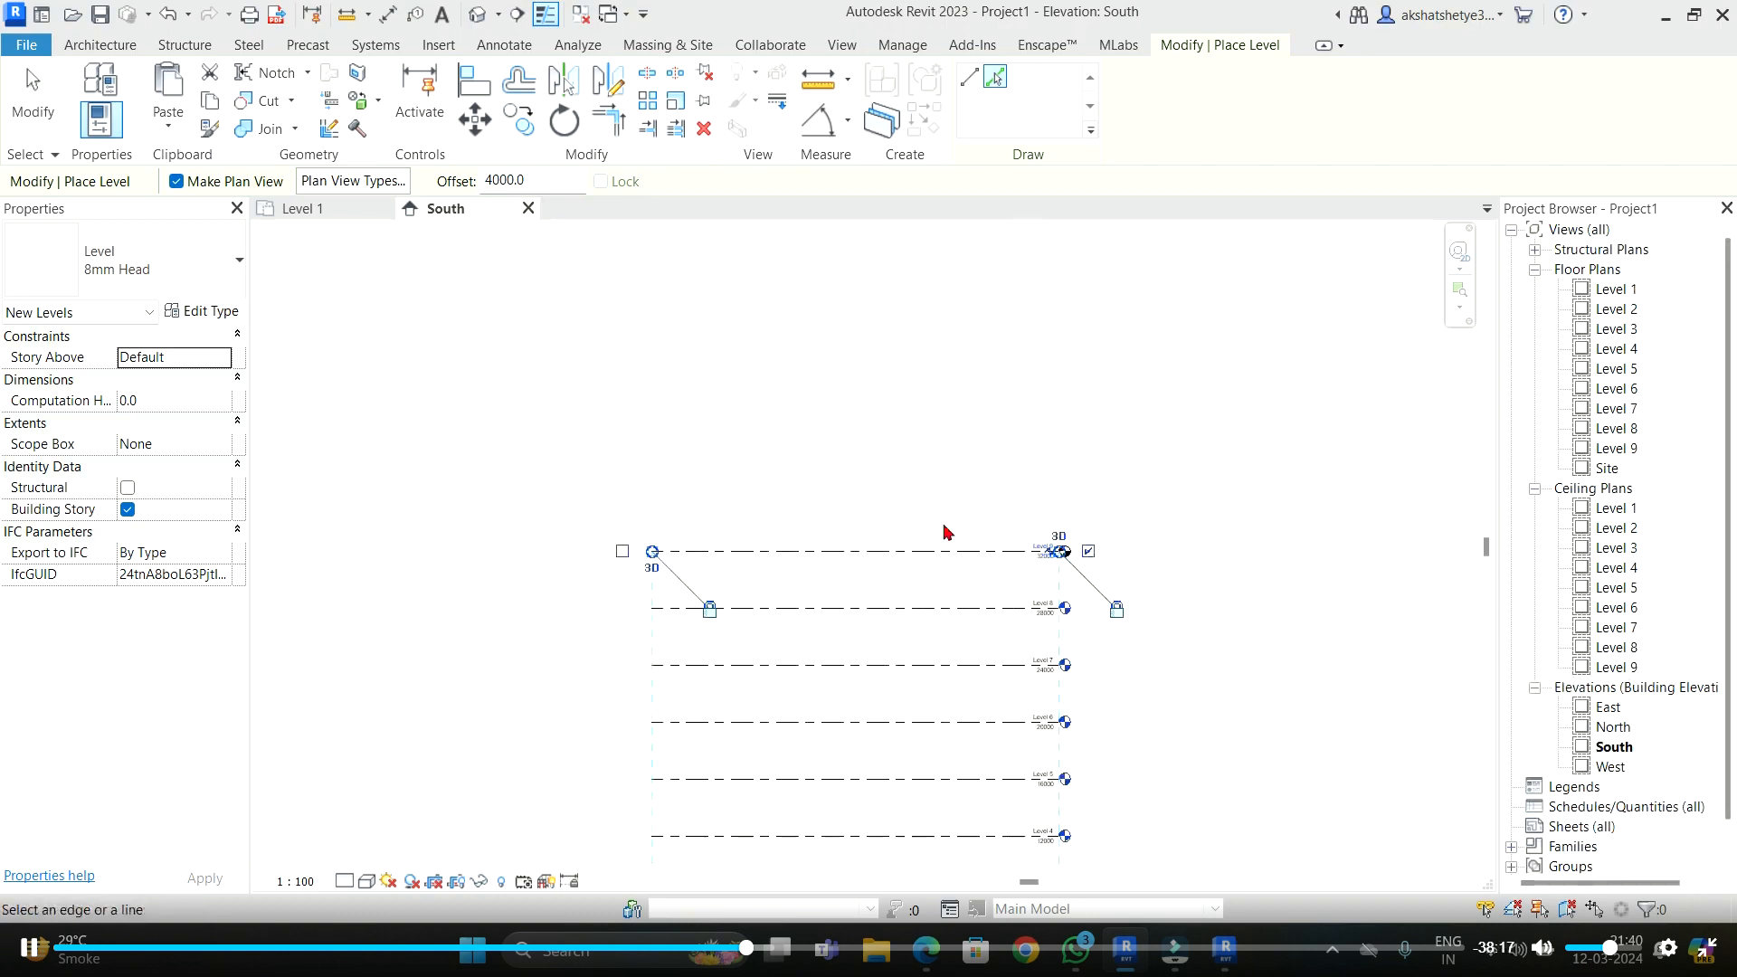
{"action": "left_click", "coordinate": [973, 552]}
{"action": "key", "text": "Escape"}
{"action": "key", "text": "Escape"}
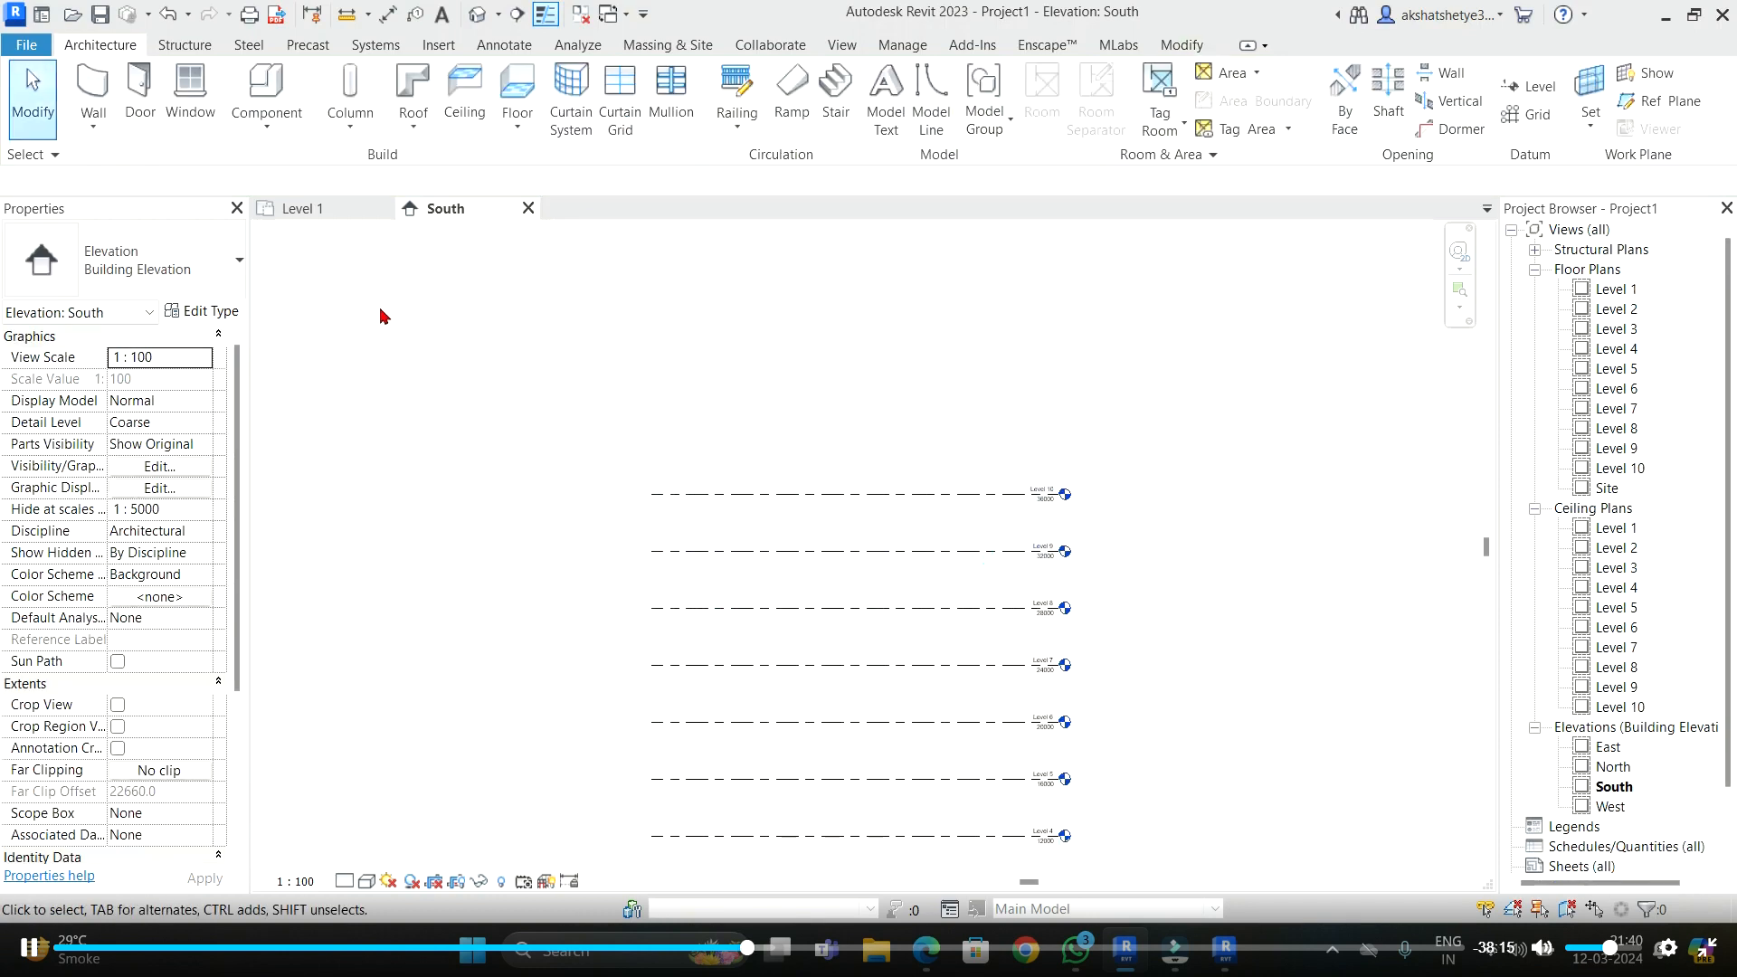
- Return to the Level 1 floor plan to examine its grids and the expanded list of floor plans
{"action": "left_click", "coordinate": [352, 218]}
{"action": "scroll", "coordinate": [1019, 550], "scroll_direction": "down", "scroll_amount": 3}
{"action": "scroll", "coordinate": [763, 283], "scroll_direction": "up", "scroll_amount": 3}
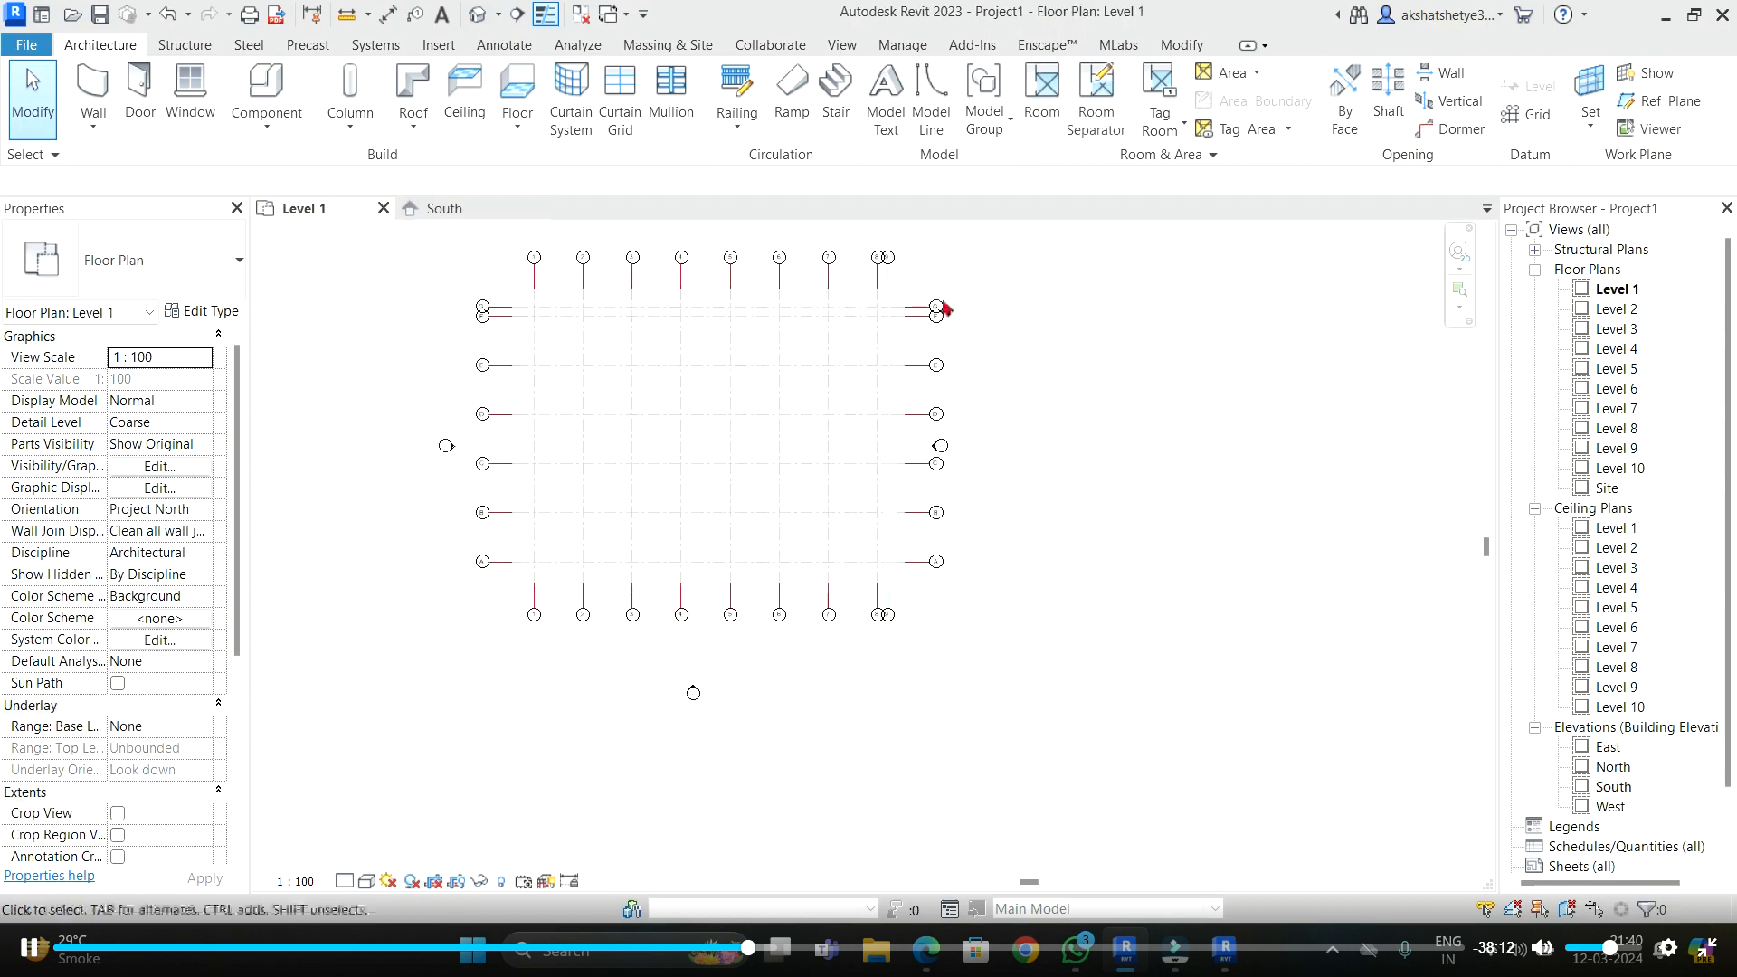
{"action": "left_click", "coordinate": [1638, 291]}
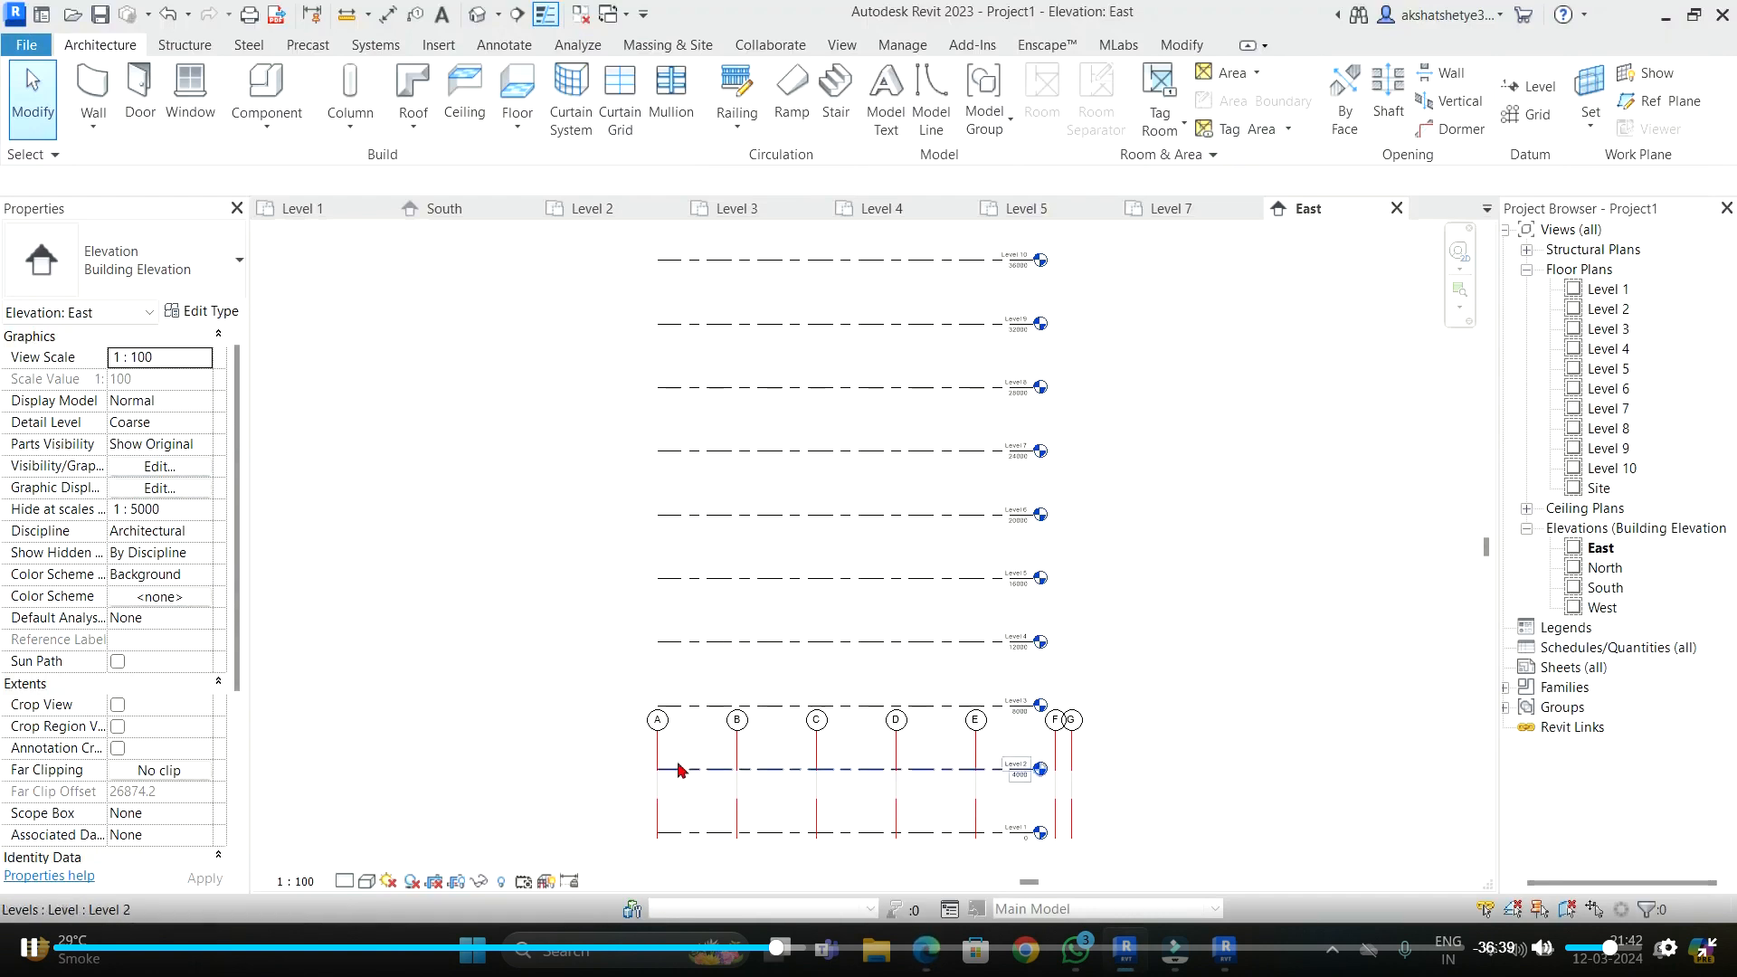
- In the East elevation, stretch the upper ends of the aligned grids A to G above Level 10
{"action": "scroll", "coordinate": [1069, 743], "scroll_direction": "down", "scroll_amount": 2}
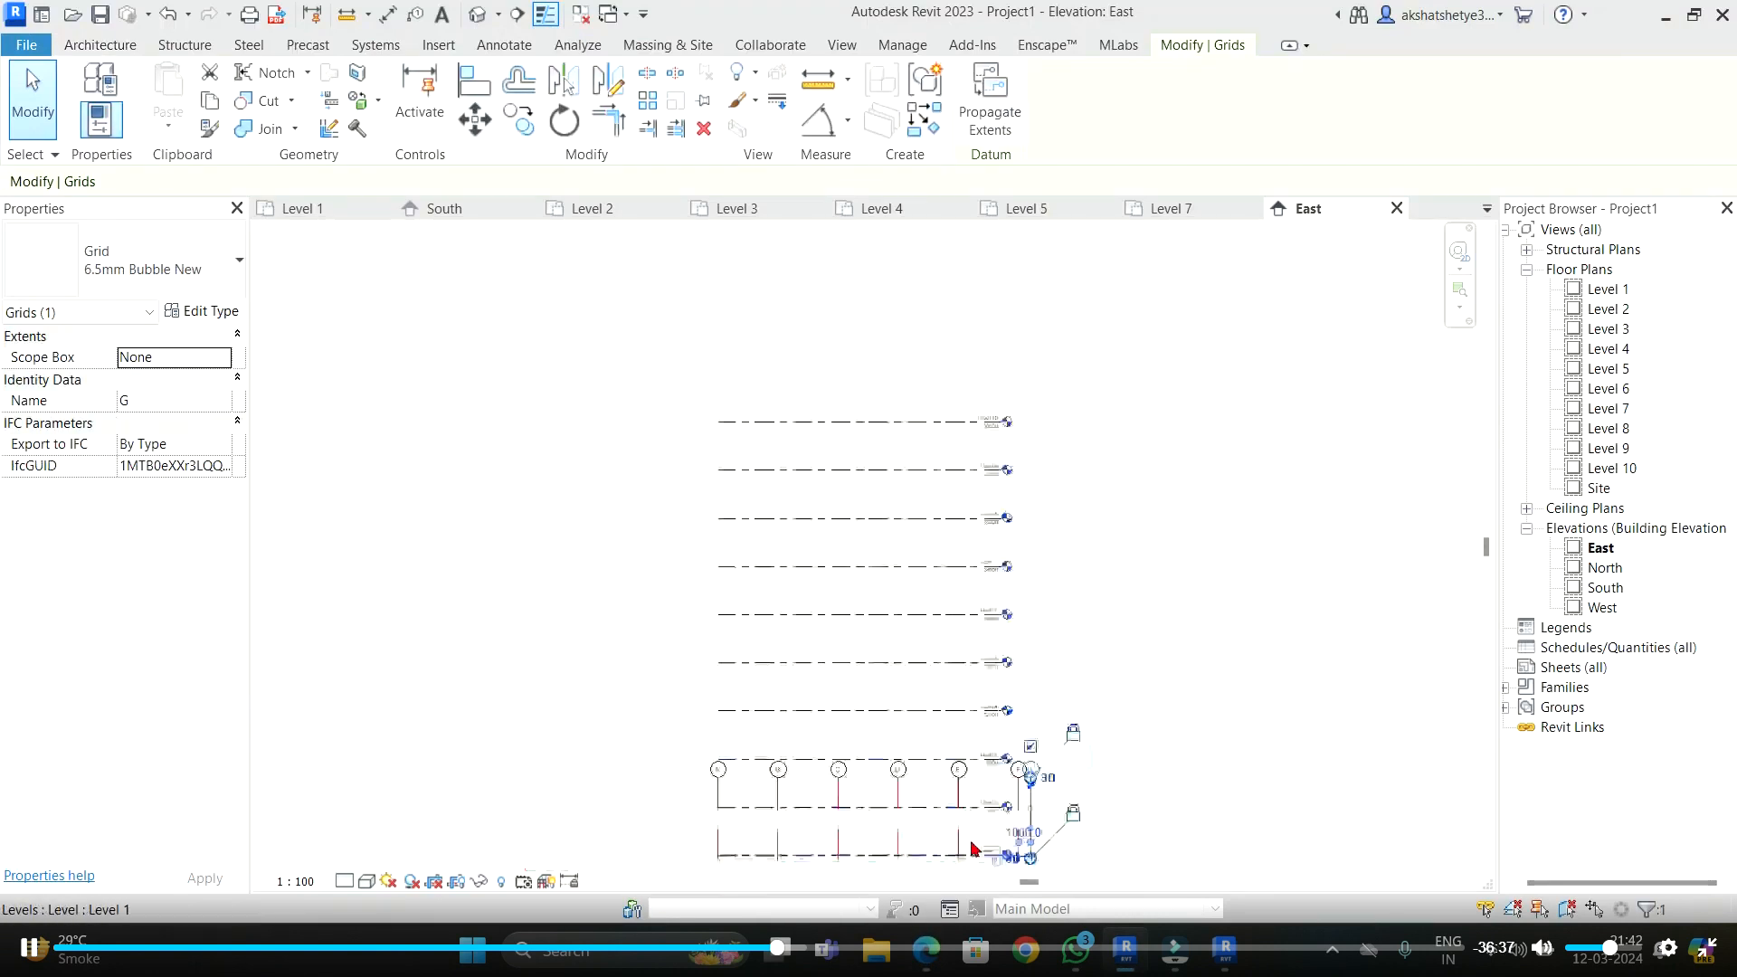
{"action": "left_click_drag", "start_coordinate": [1035, 780], "coordinate": [1031, 354]}
{"action": "left_click", "coordinate": [1156, 493]}
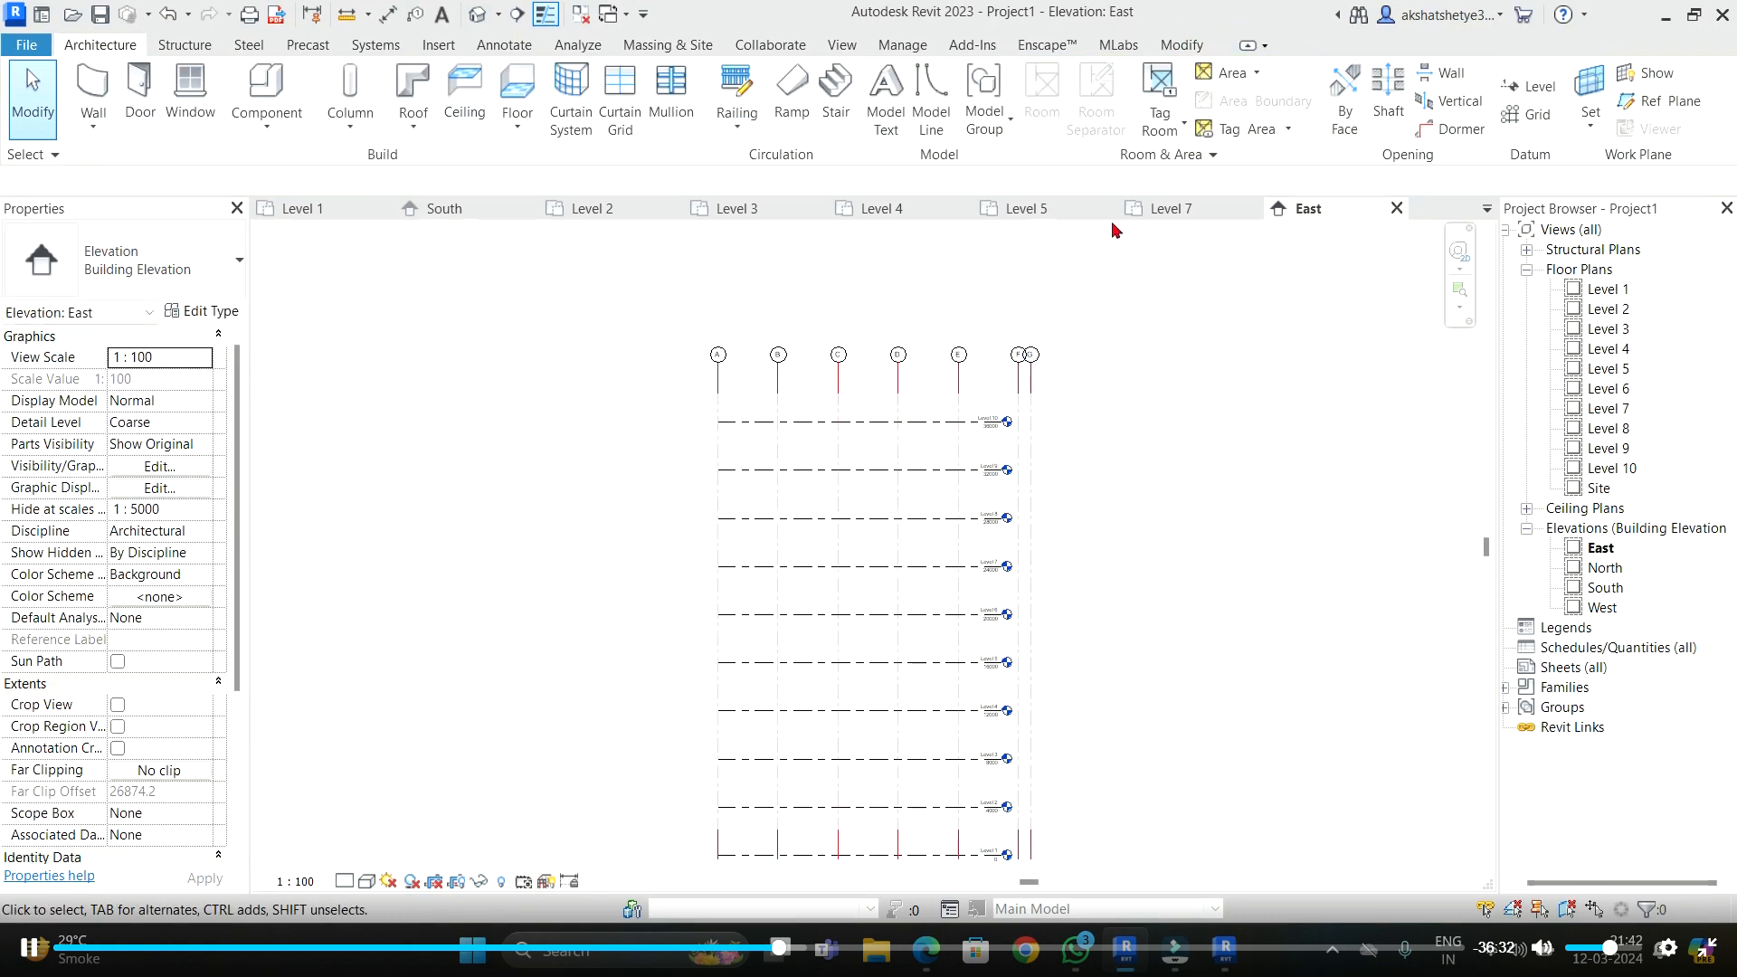
- Check the grid display in the Level 3, Level 4 and Level 7 floor plans
{"action": "left_click", "coordinate": [715, 209]}
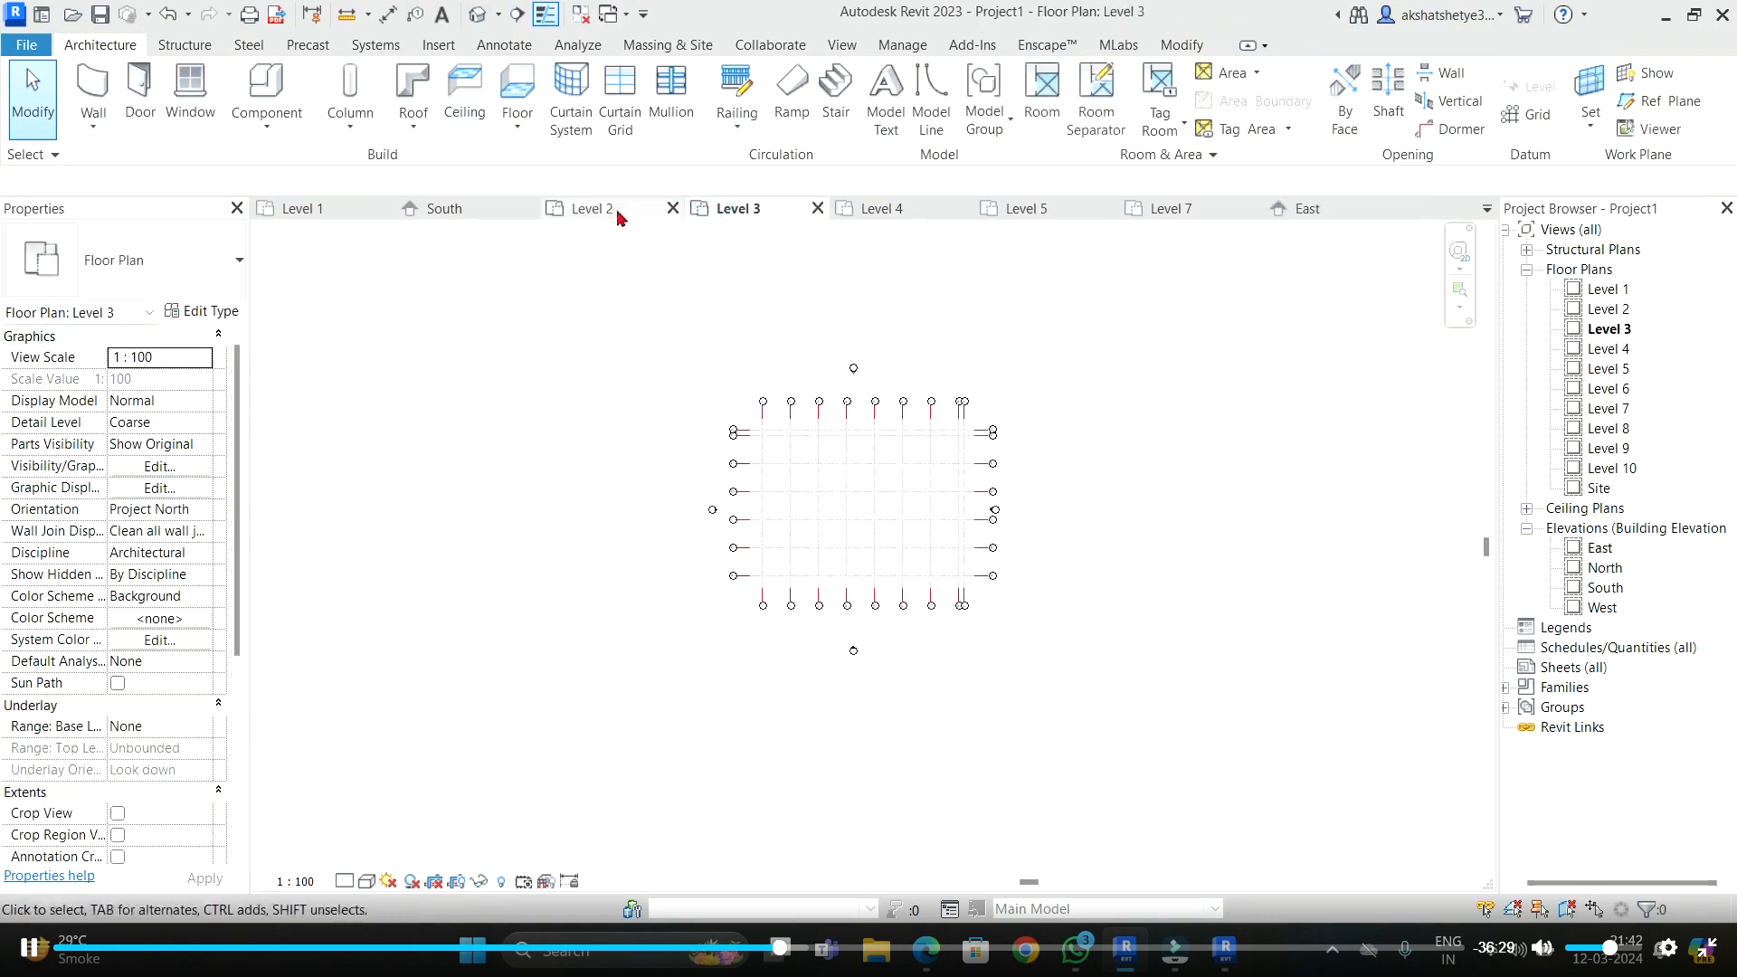
{"action": "left_click", "coordinate": [896, 210]}
{"action": "left_click", "coordinate": [1163, 209]}
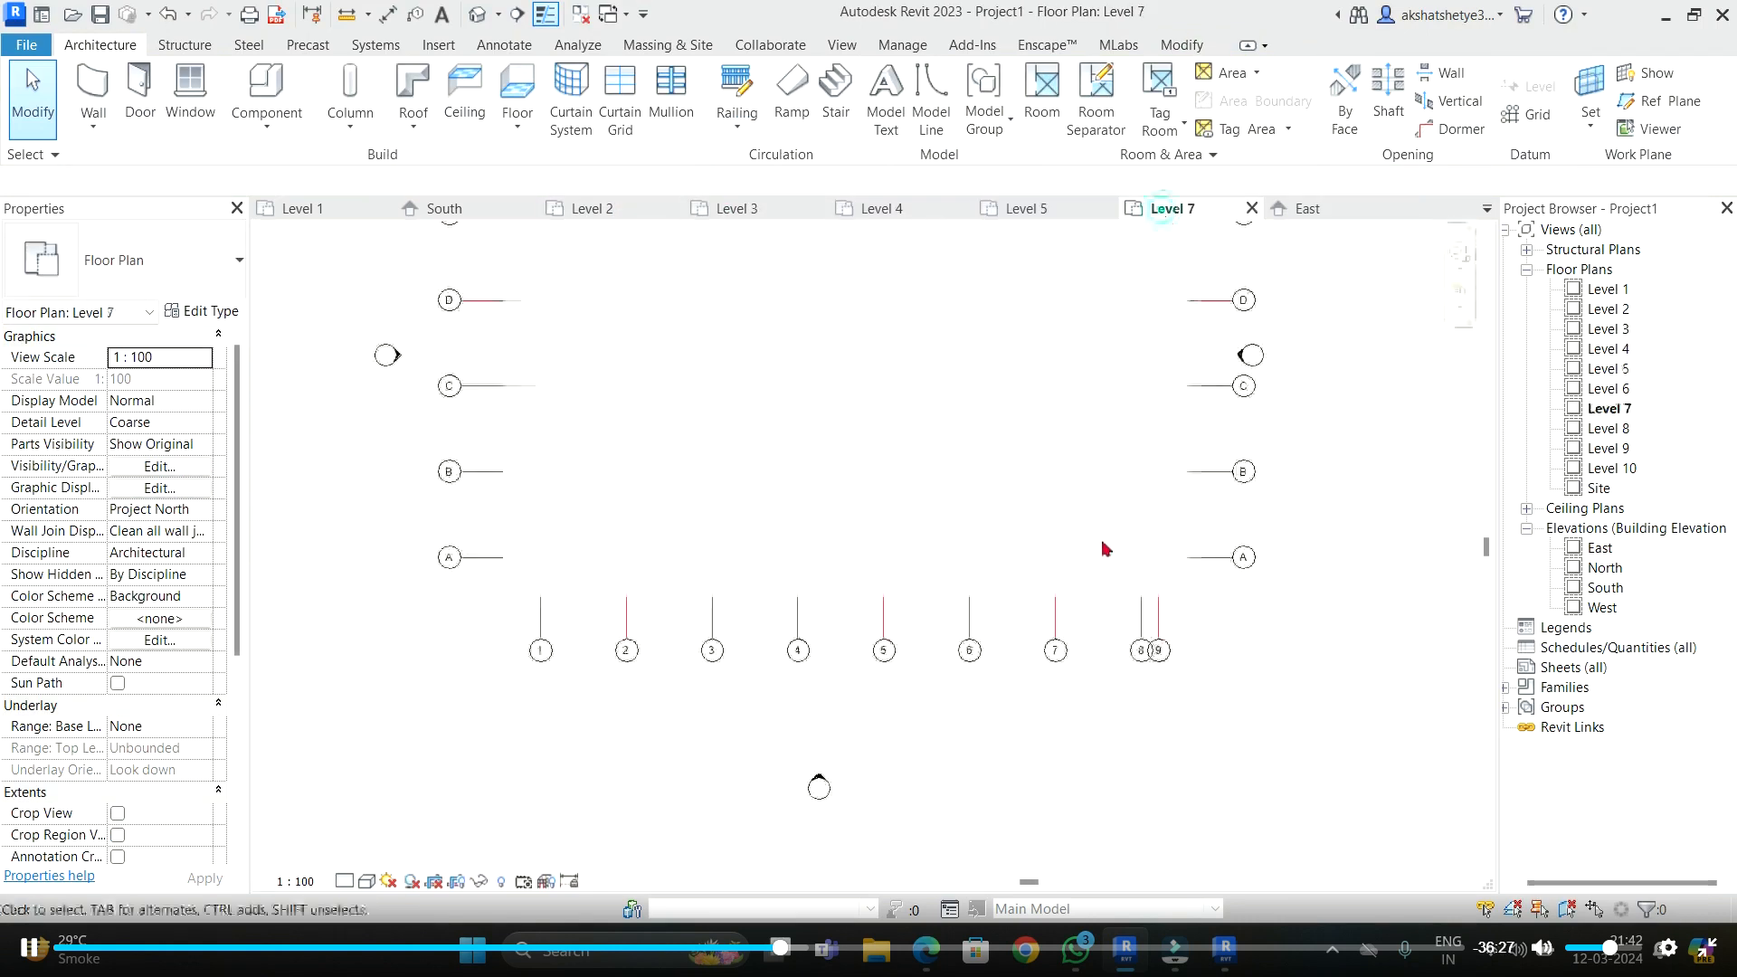
{"action": "scroll", "coordinate": [838, 724], "scroll_direction": "down", "scroll_amount": 7}
{"action": "scroll", "coordinate": [845, 530], "scroll_direction": "up", "scroll_amount": 4}
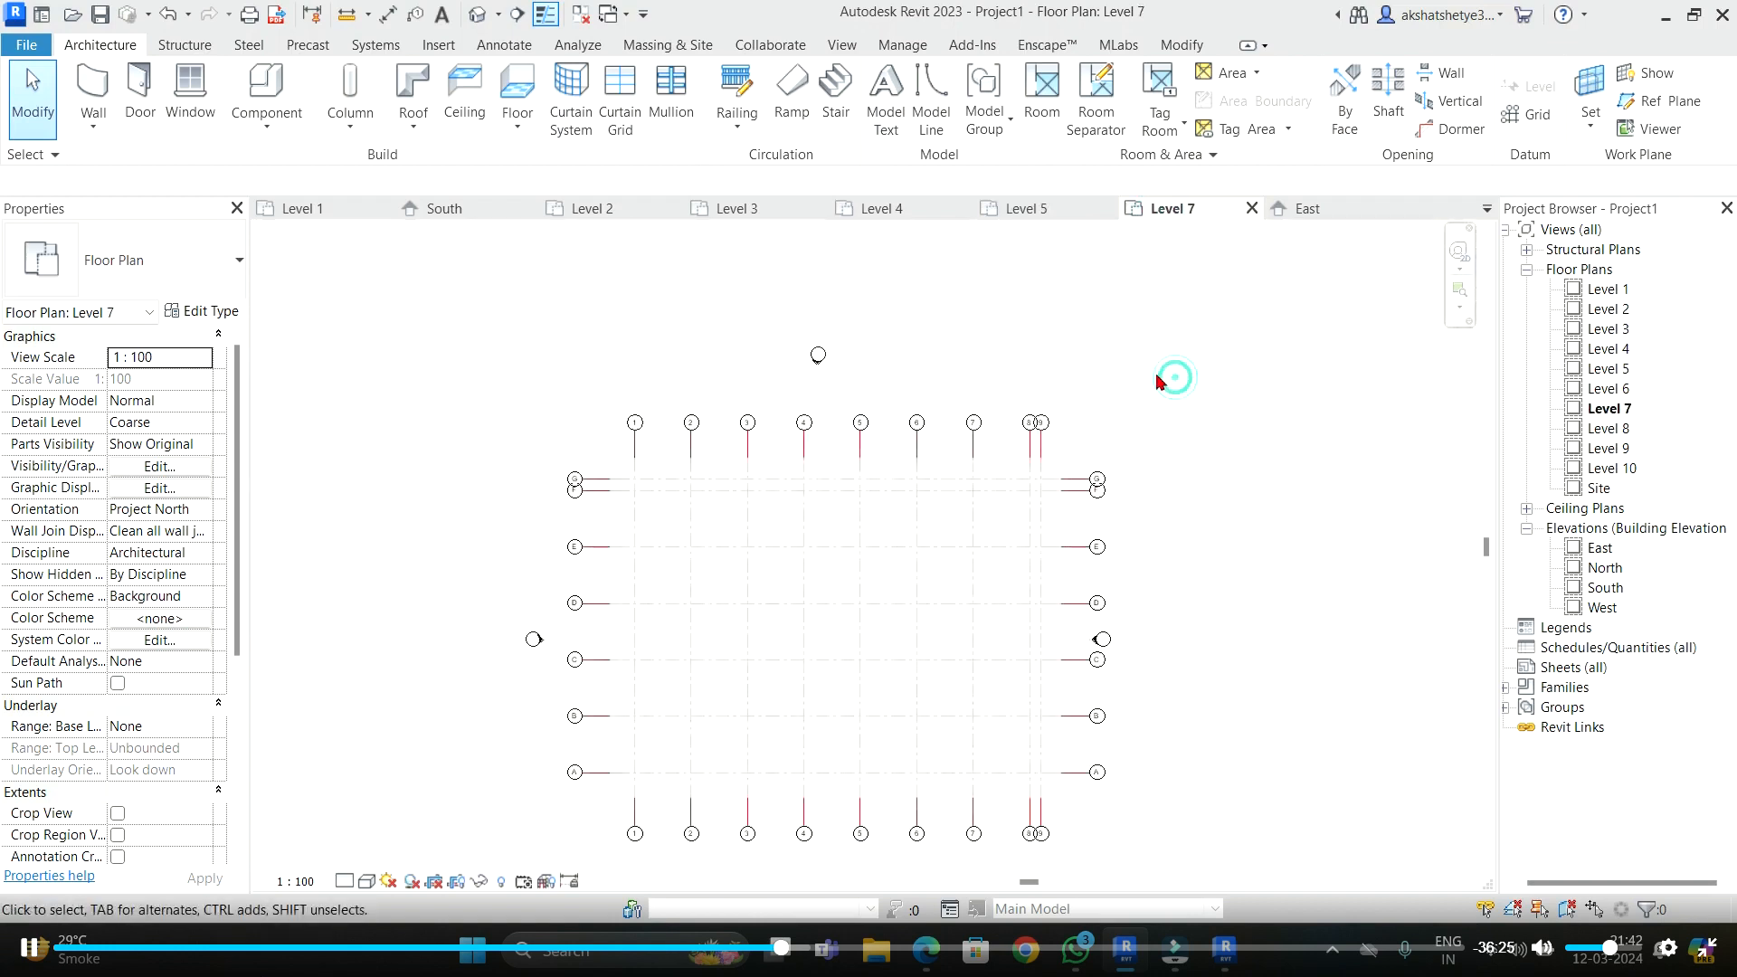
- Examine grids 1 to 9 against the levels in the South elevation, selecting grid 9 and clearing the selection
{"action": "left_click", "coordinate": [448, 209]}
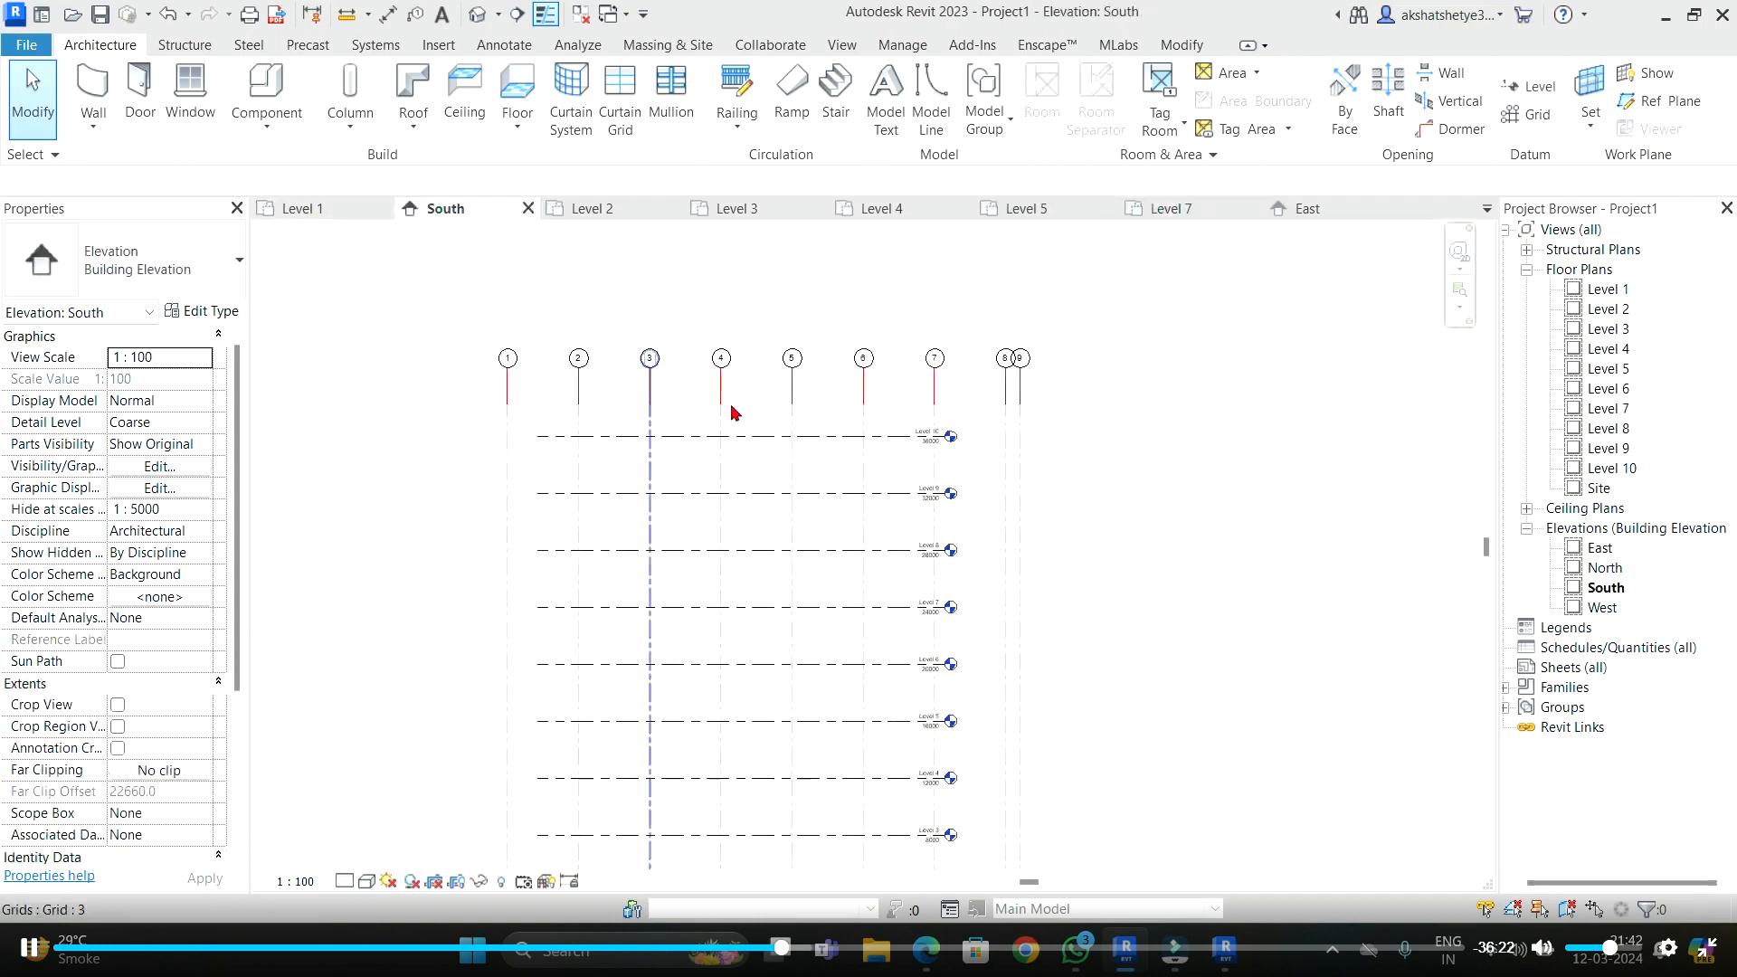
{"action": "left_click", "coordinate": [674, 380]}
{"action": "left_click", "coordinate": [530, 384]}
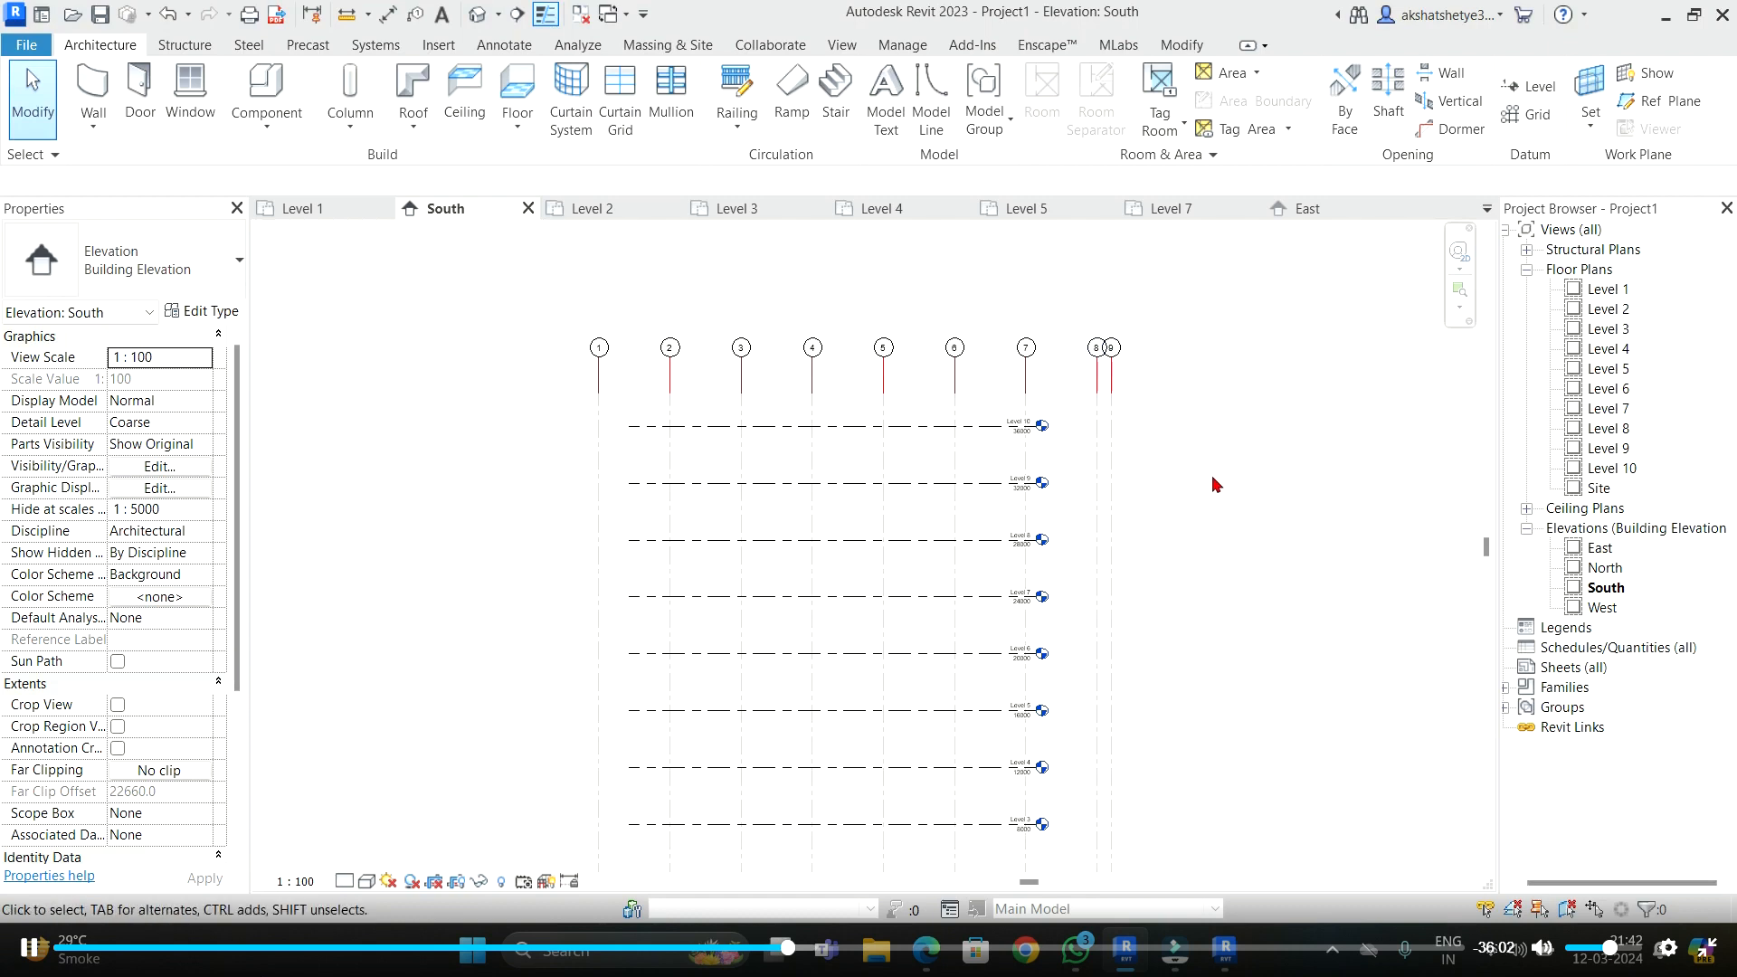
{"action": "left_click", "coordinate": [1111, 371]}
{"action": "scroll", "coordinate": [892, 619], "scroll_direction": "down", "scroll_amount": 3}
{"action": "scroll", "coordinate": [939, 633], "scroll_direction": "up", "scroll_amount": 2}
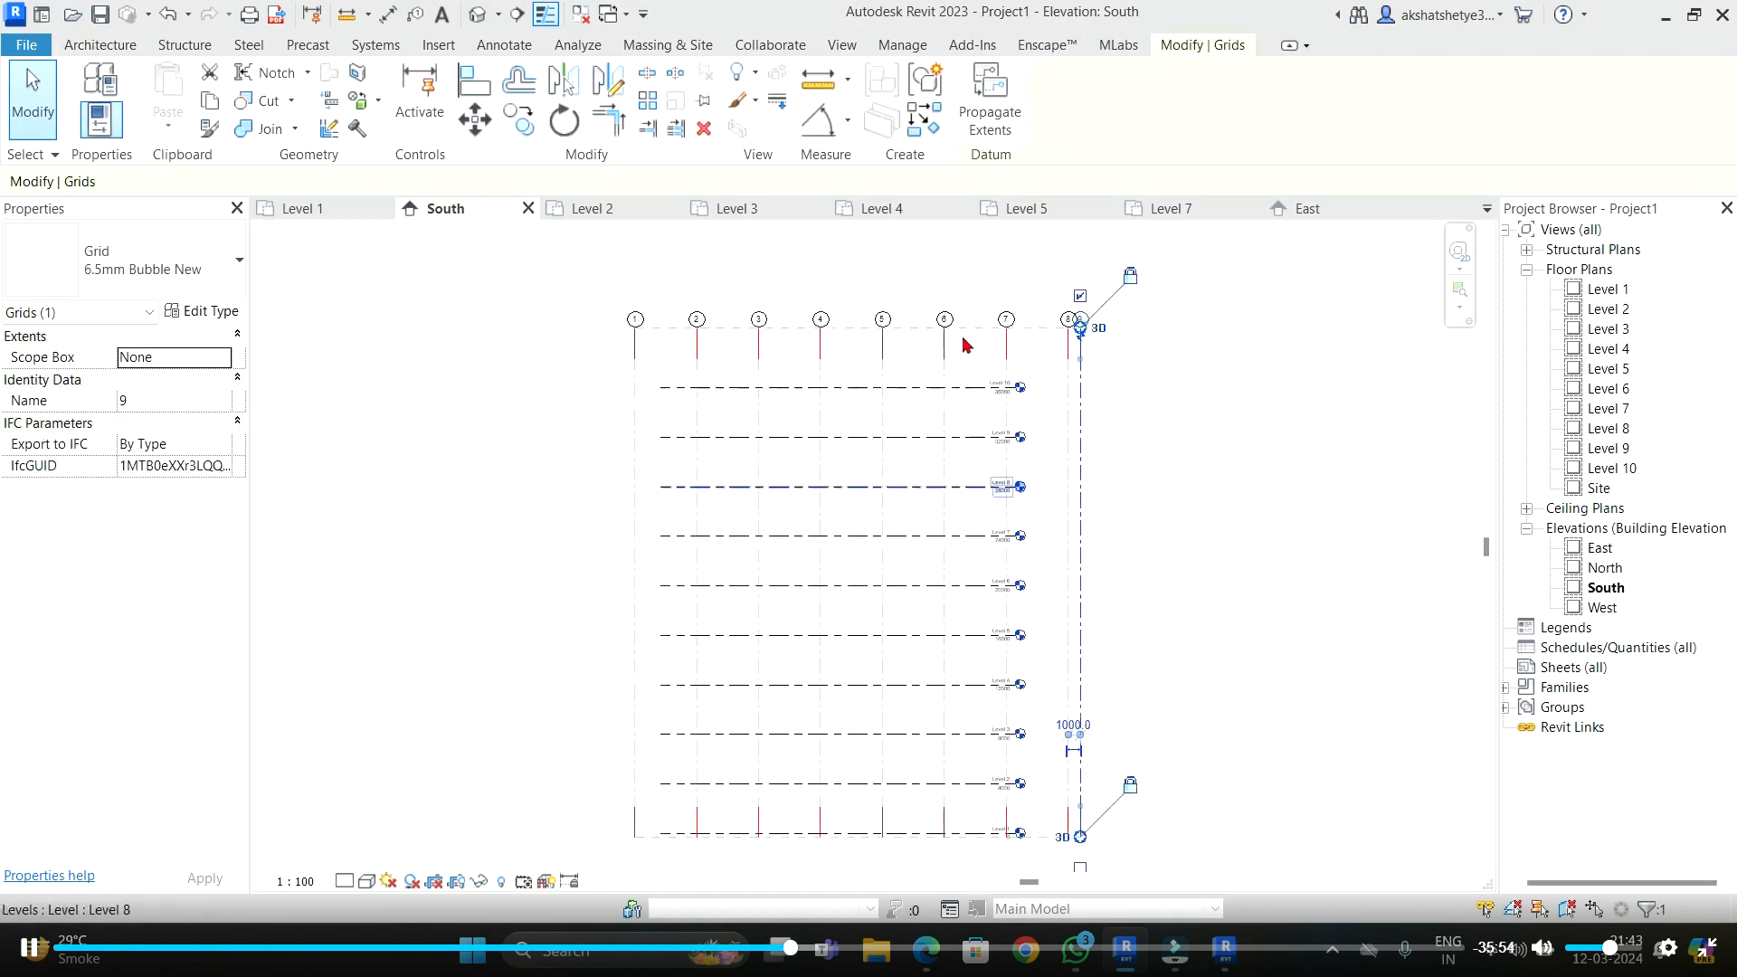
{"action": "left_click", "coordinate": [1209, 409]}
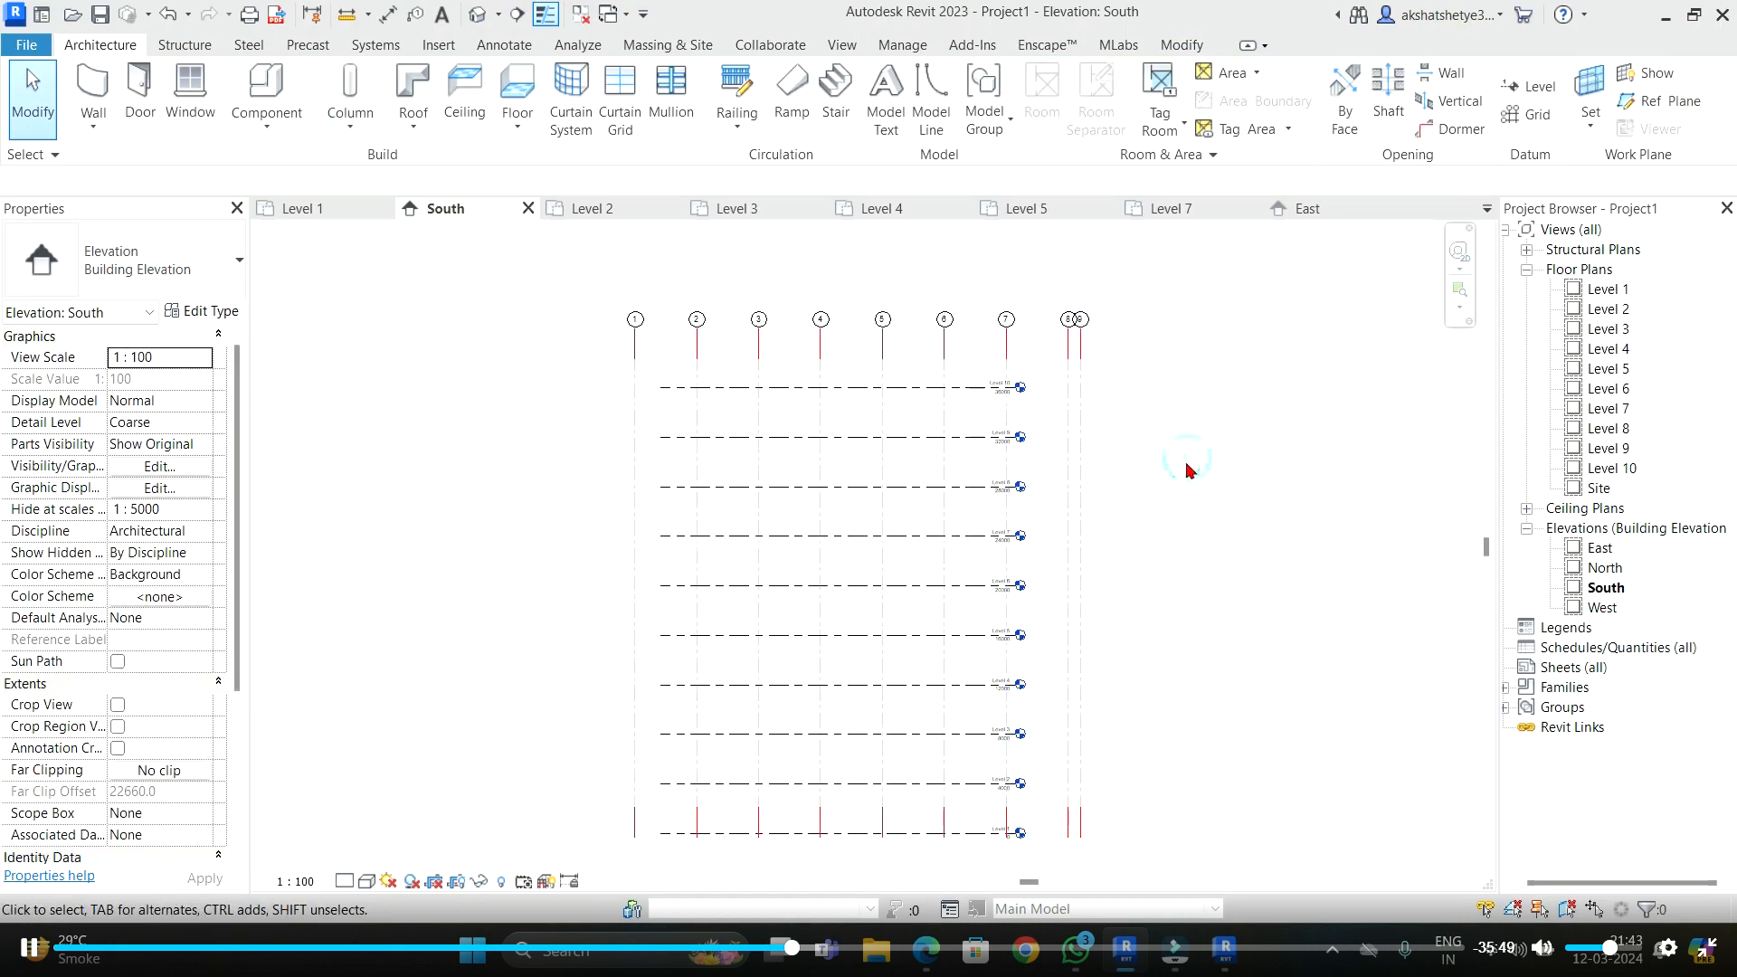
{"action": "left_click", "coordinate": [767, 366]}
{"action": "left_click", "coordinate": [1268, 378]}
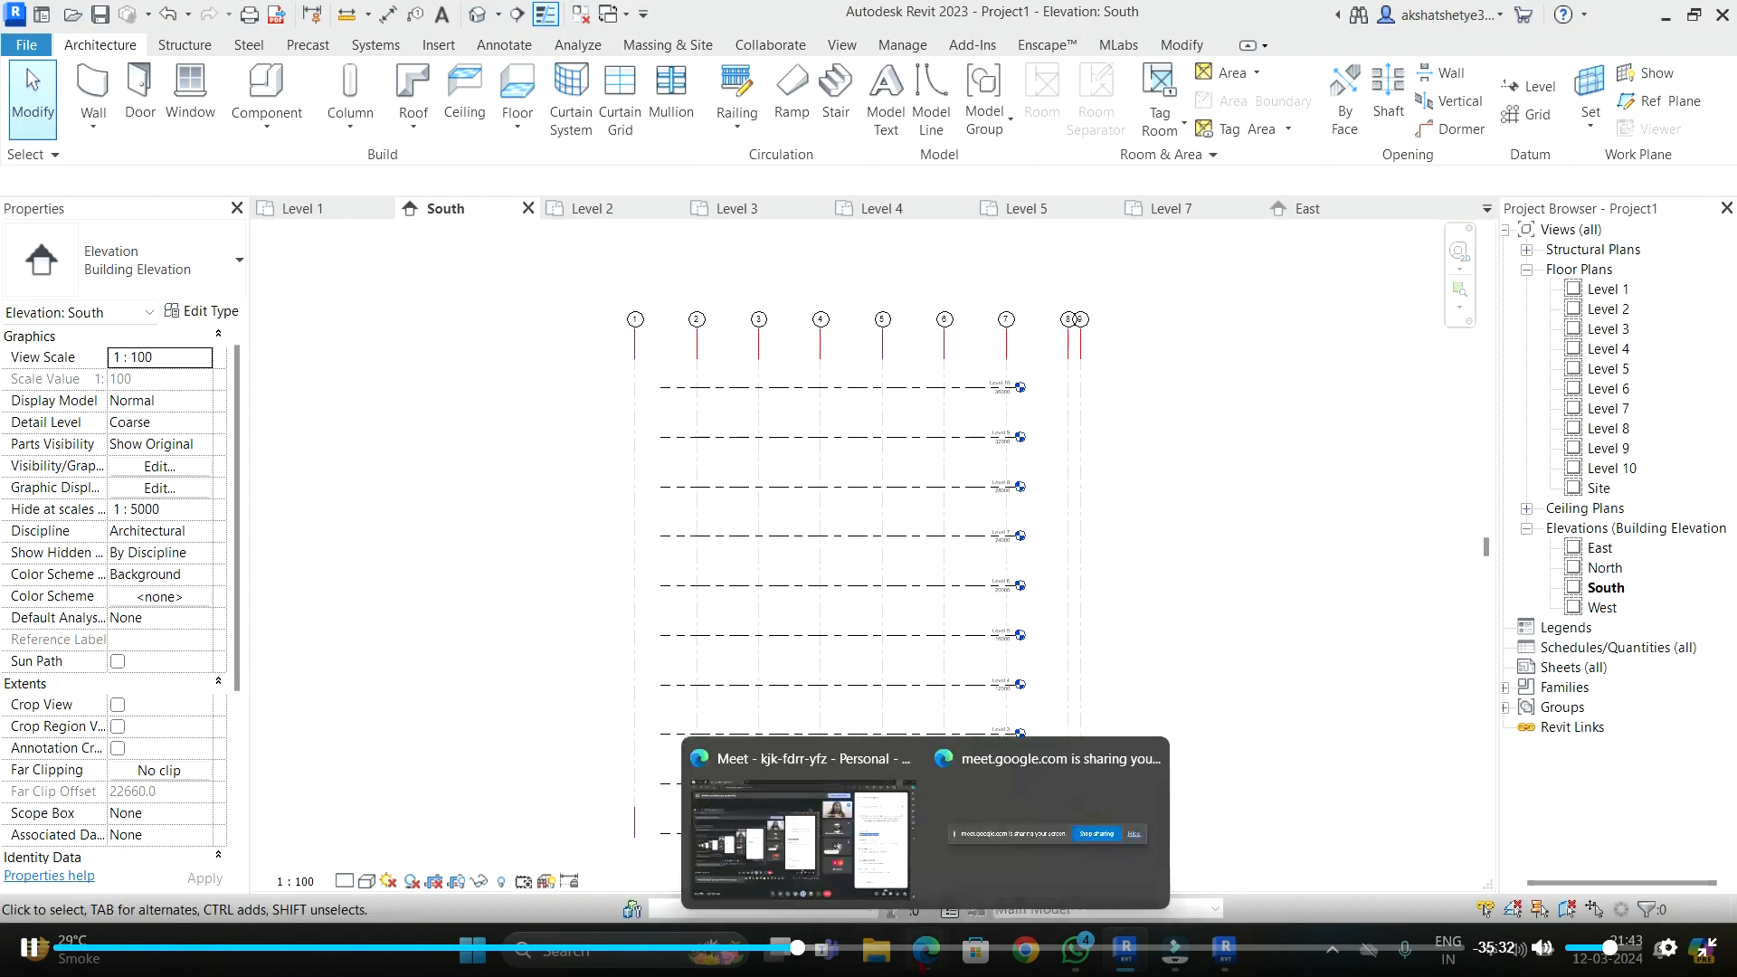
- Switch to the Google Meet call to read the in-call messages, and return to the Revit project
{"action": "key", "text": "alt+Tab"}
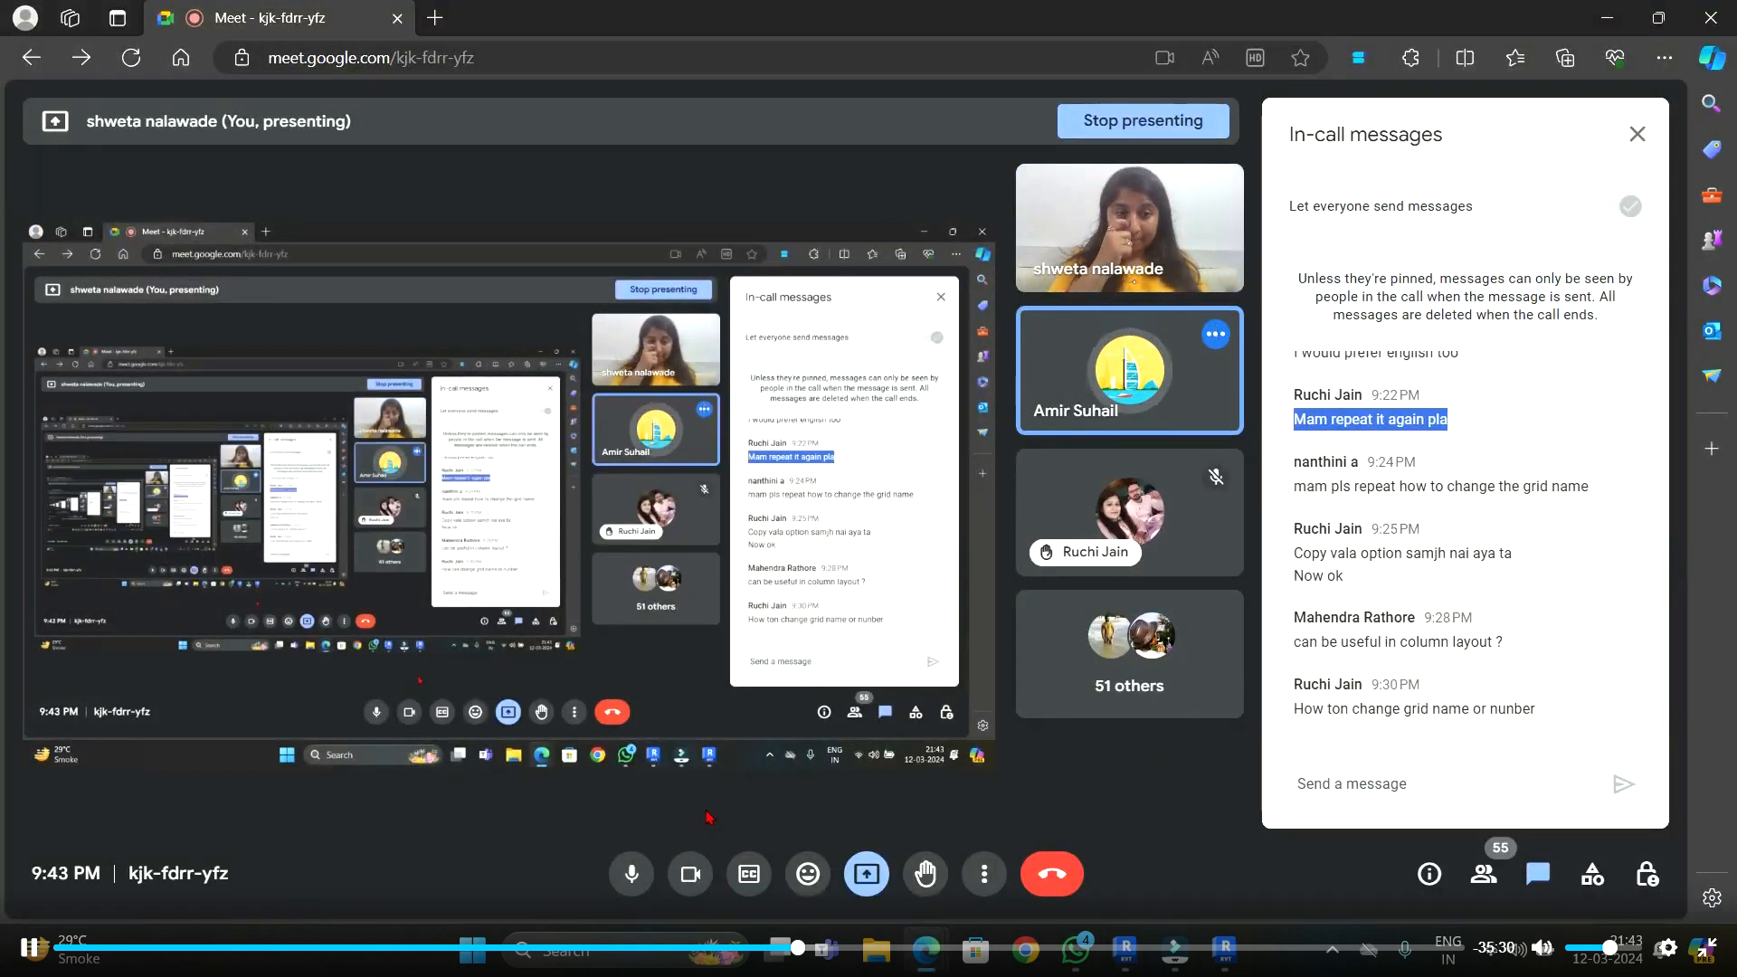
{"action": "left_click", "coordinate": [1606, 17]}
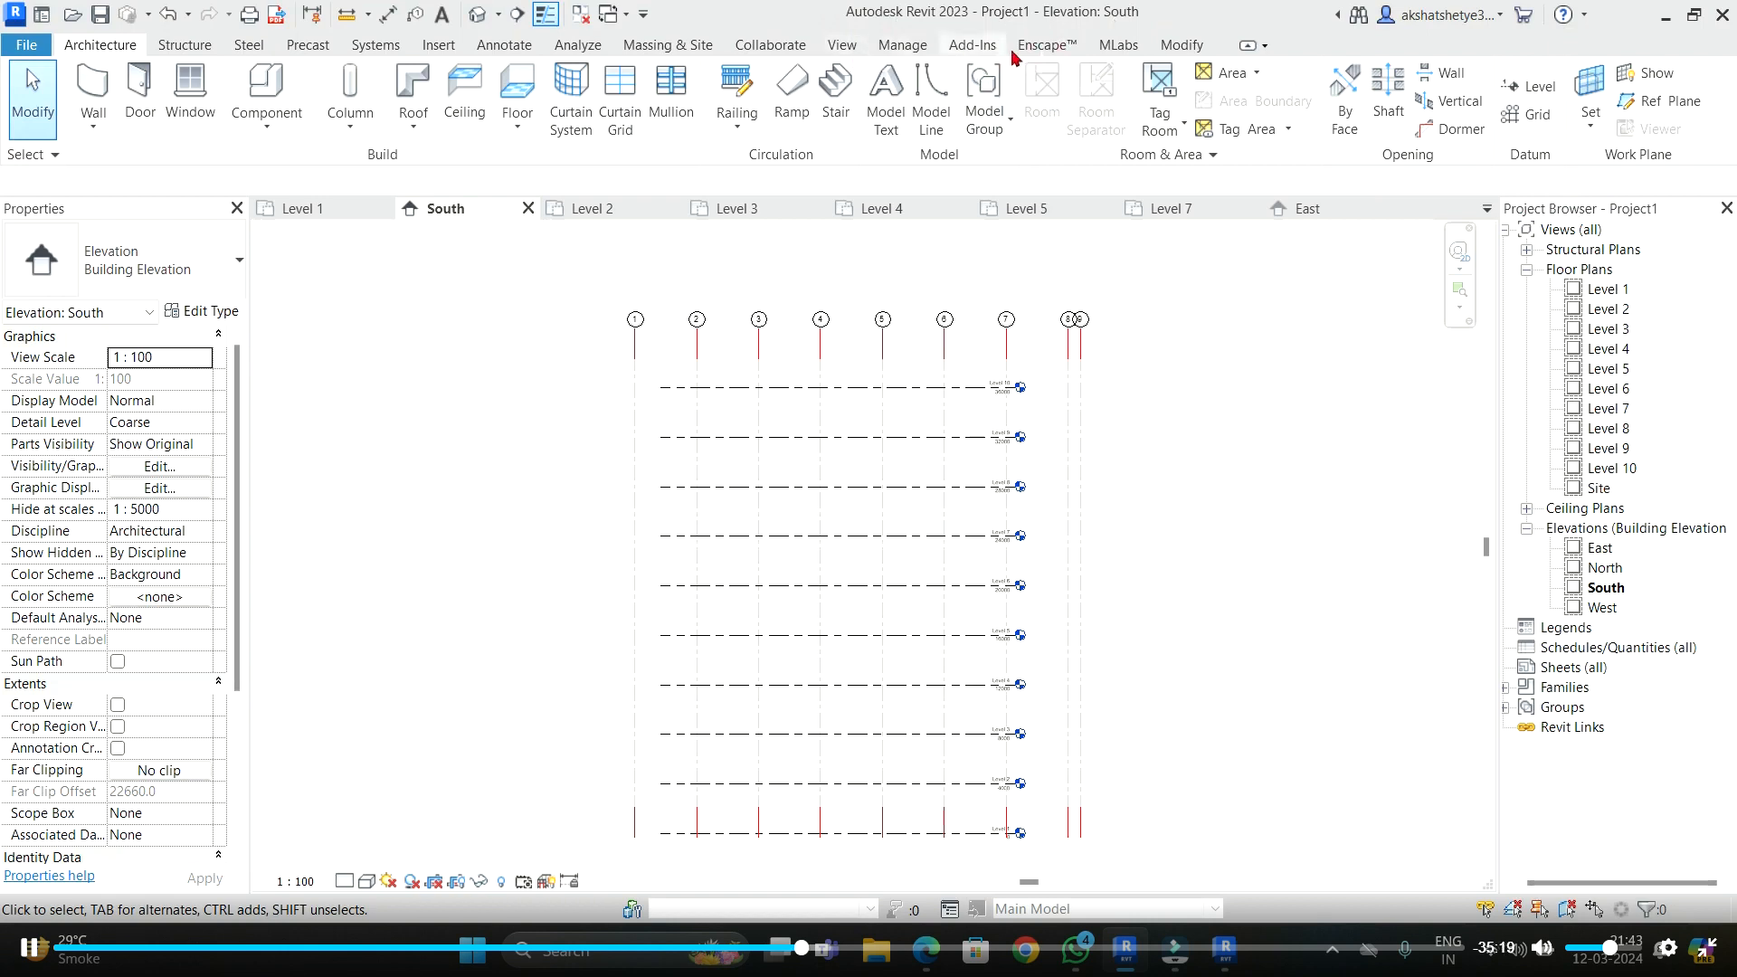
- Display the User Interface visibility options to point out Project Browser, and close the list
{"action": "left_click", "coordinate": [855, 40]}
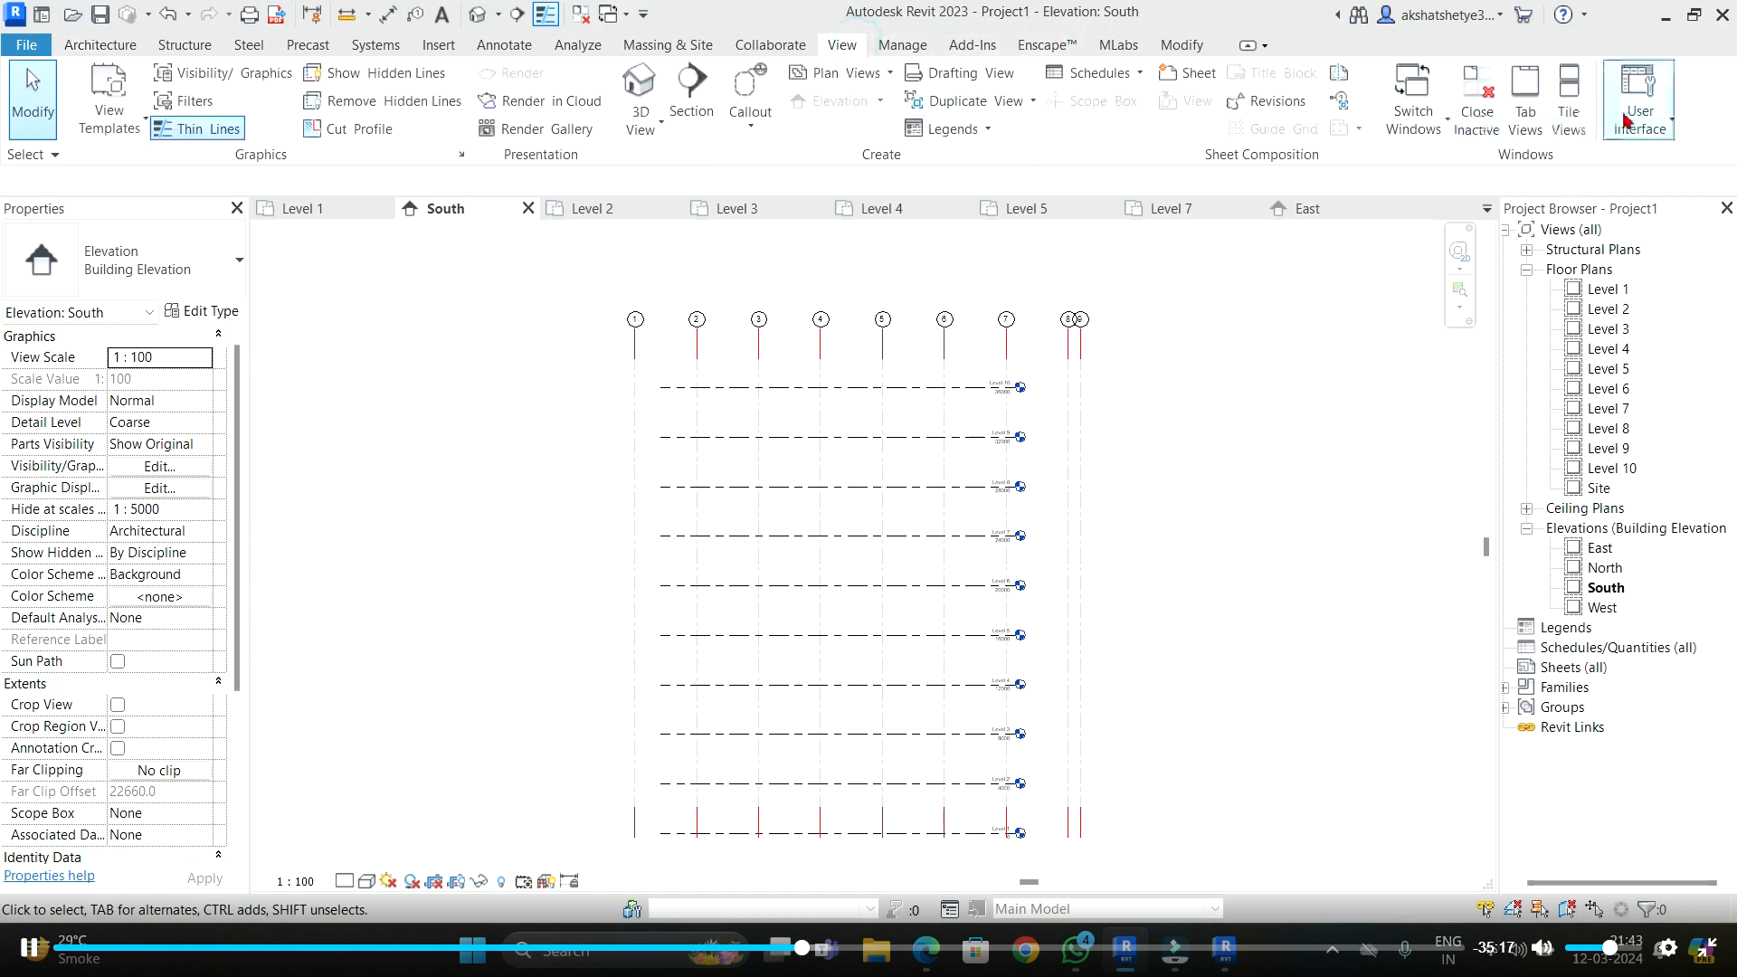
{"action": "left_click", "coordinate": [1638, 102]}
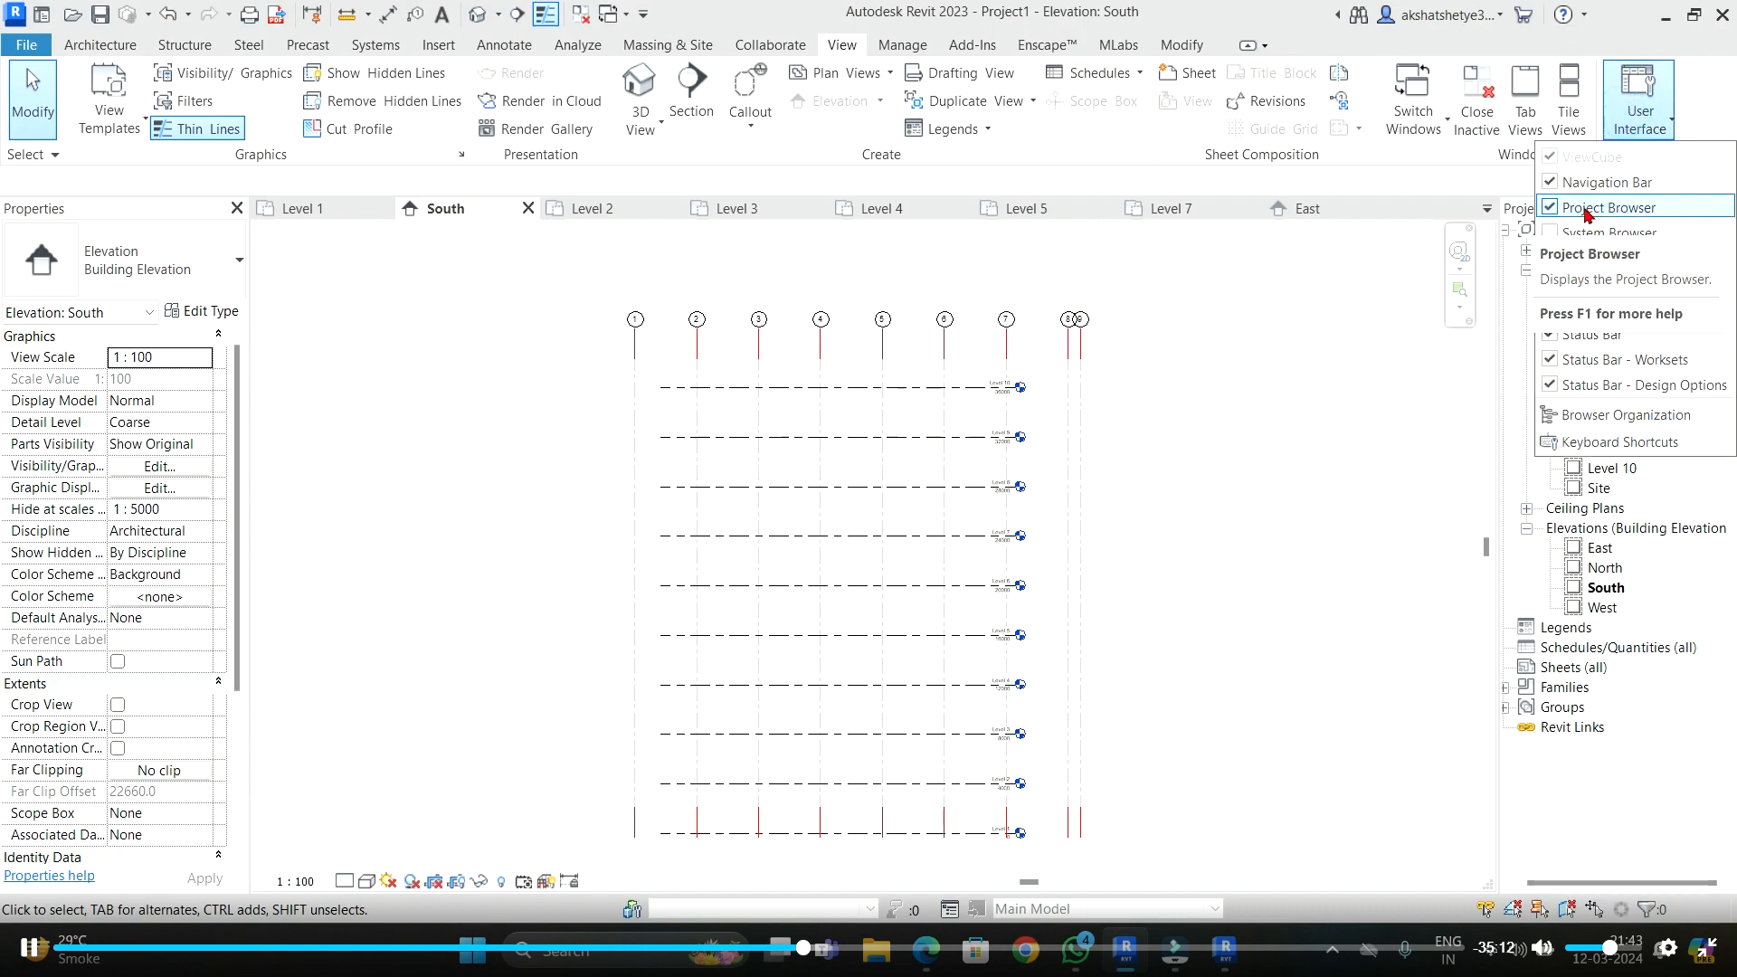
{"action": "left_click", "coordinate": [1399, 611]}
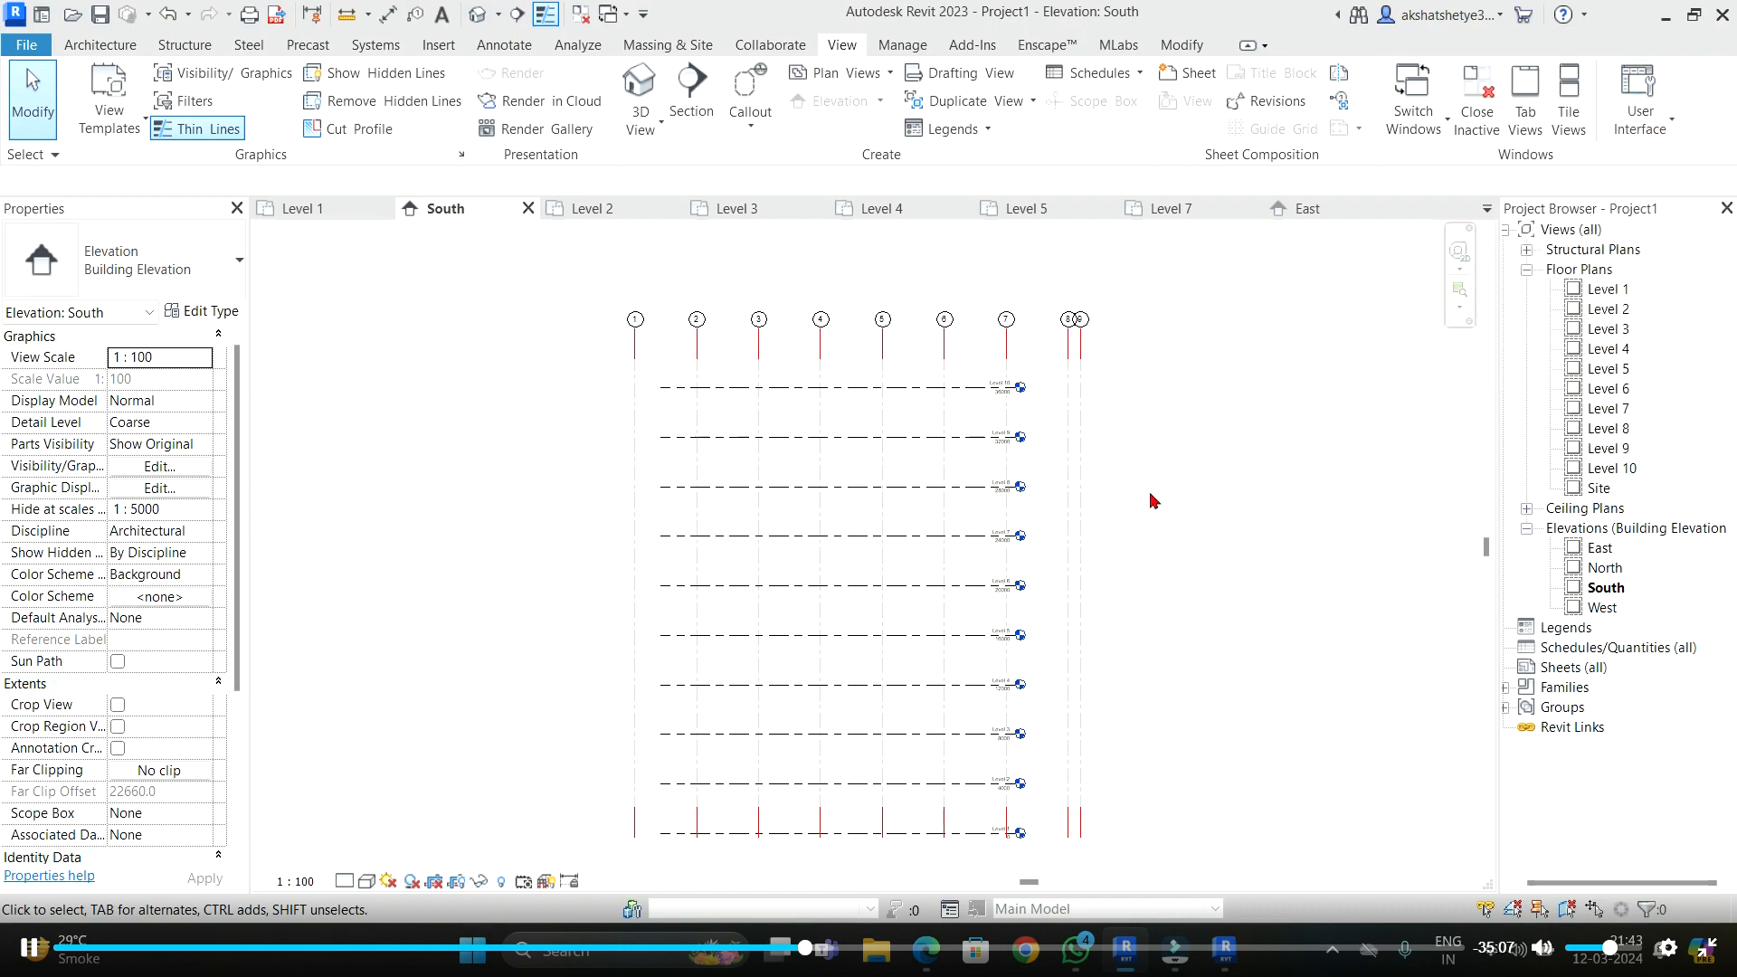
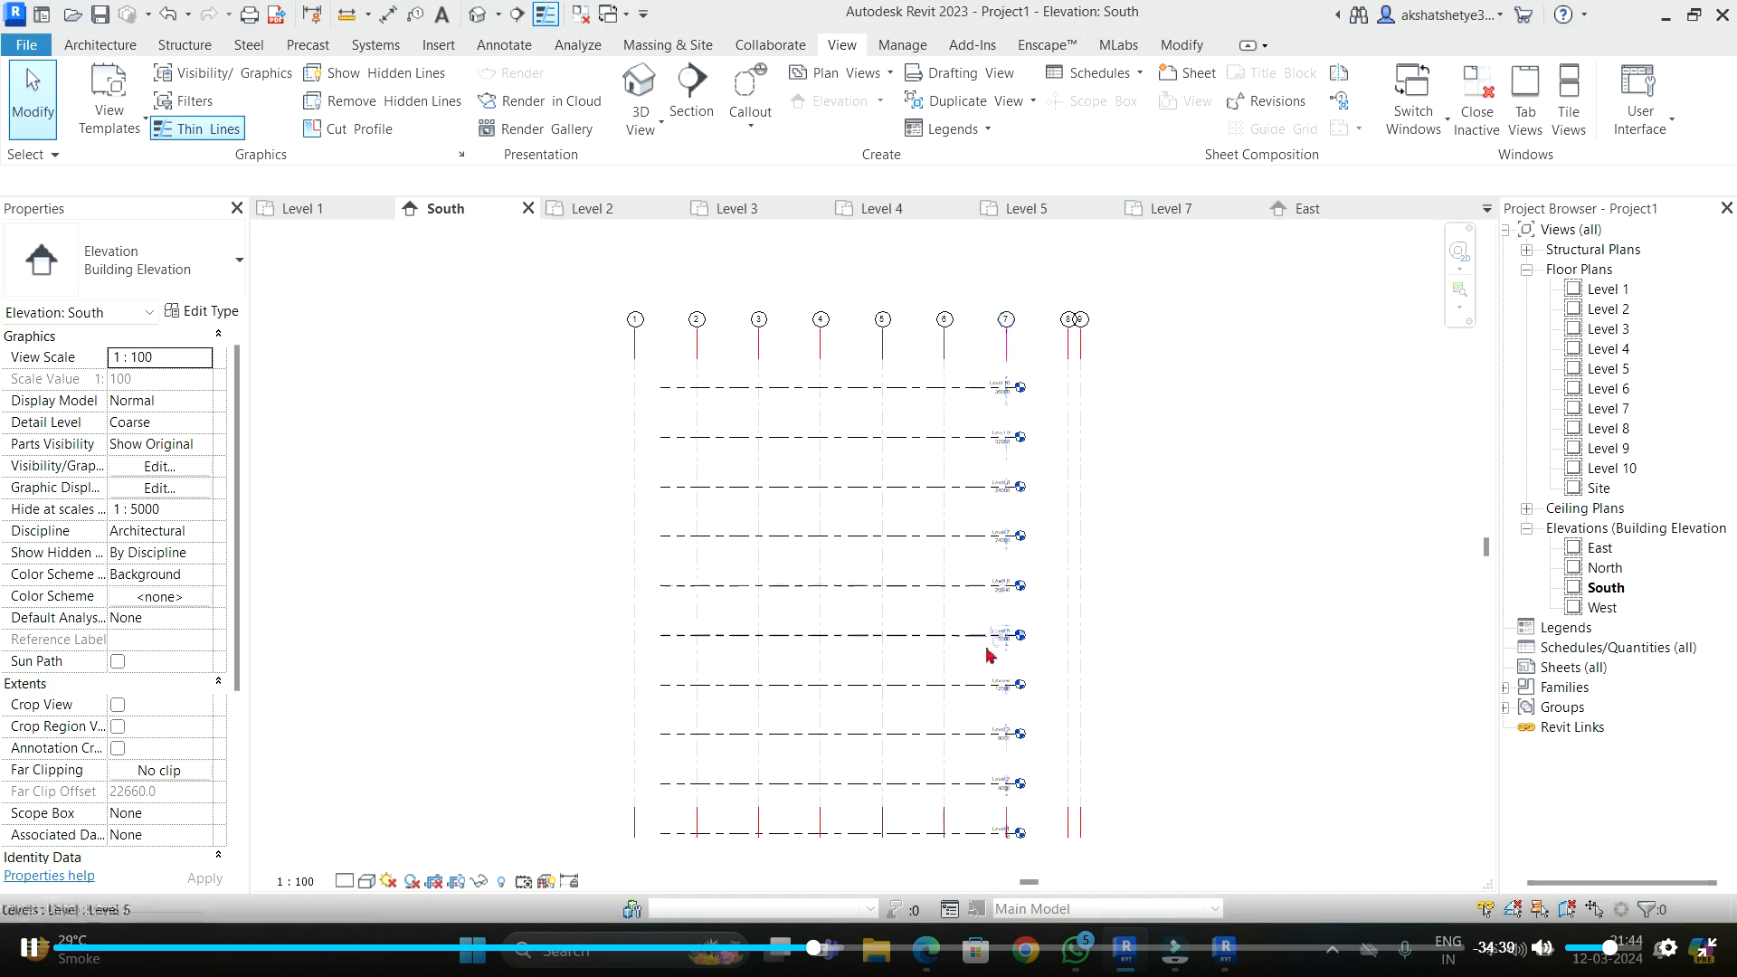
- Lower the top ends of the numbered grids in the South elevation to between Level 6 and Level 7
{"action": "scroll", "coordinate": [1012, 423], "scroll_direction": "up", "scroll_amount": 2}
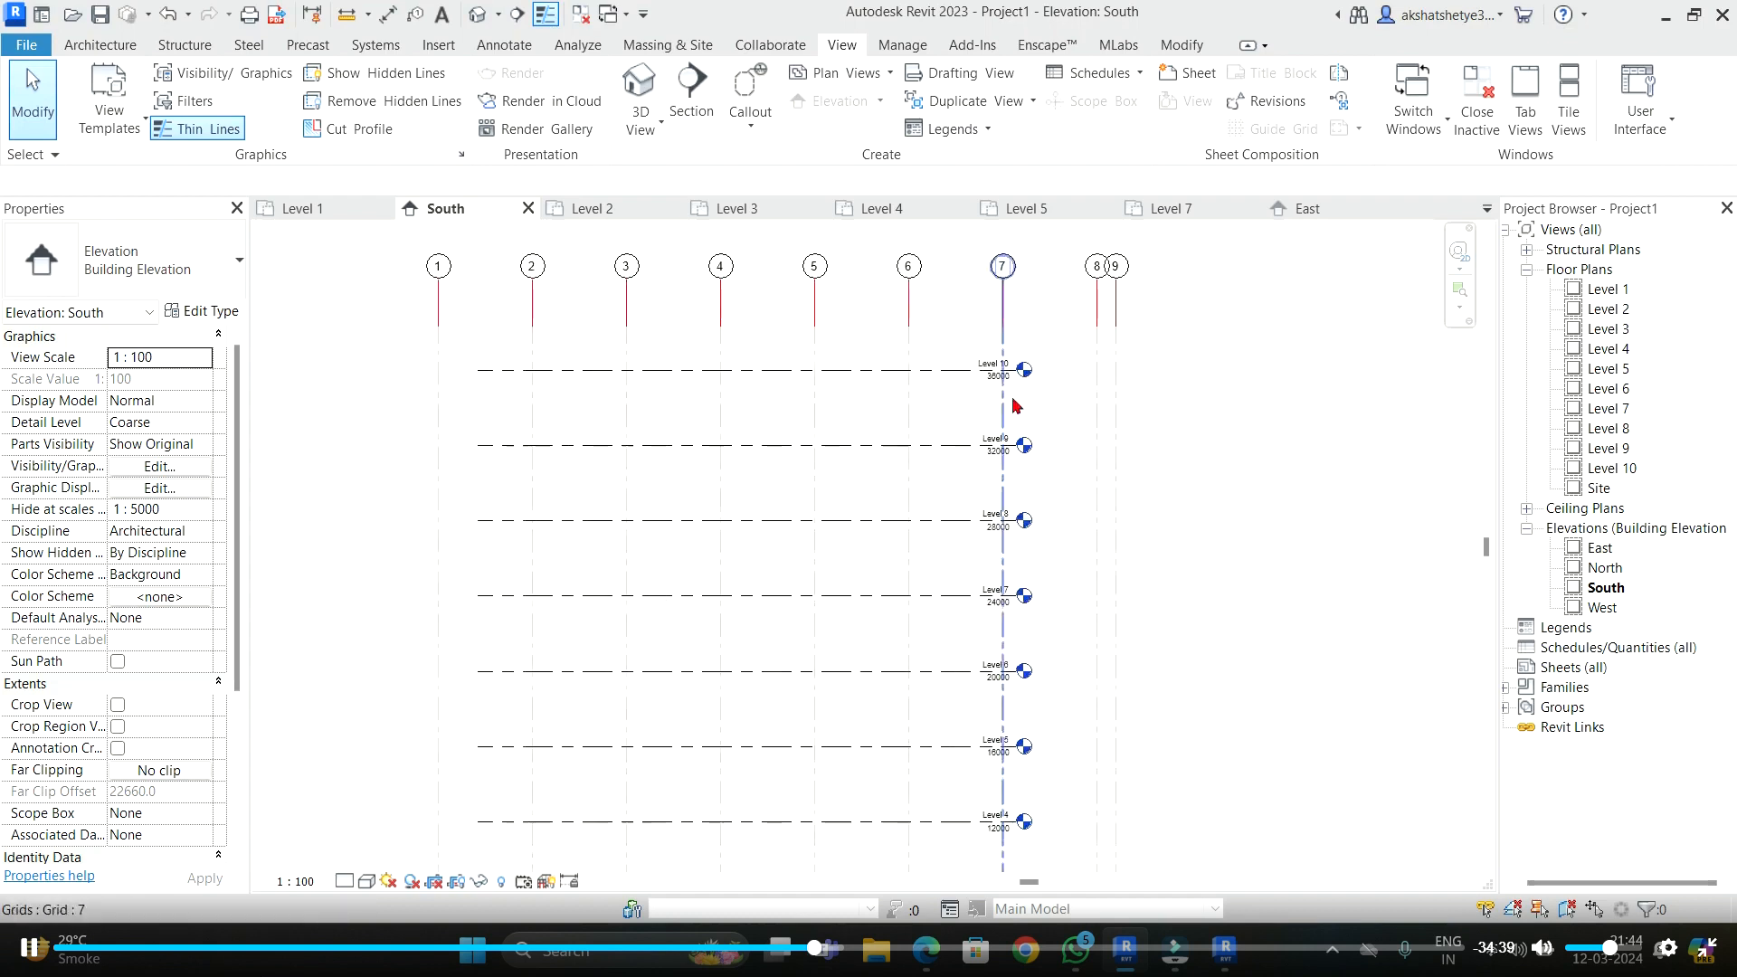
{"action": "left_click", "coordinate": [1003, 301]}
{"action": "left_click_drag", "start_coordinate": [1001, 279], "coordinate": [1003, 640]}
{"action": "left_click", "coordinate": [1260, 562]}
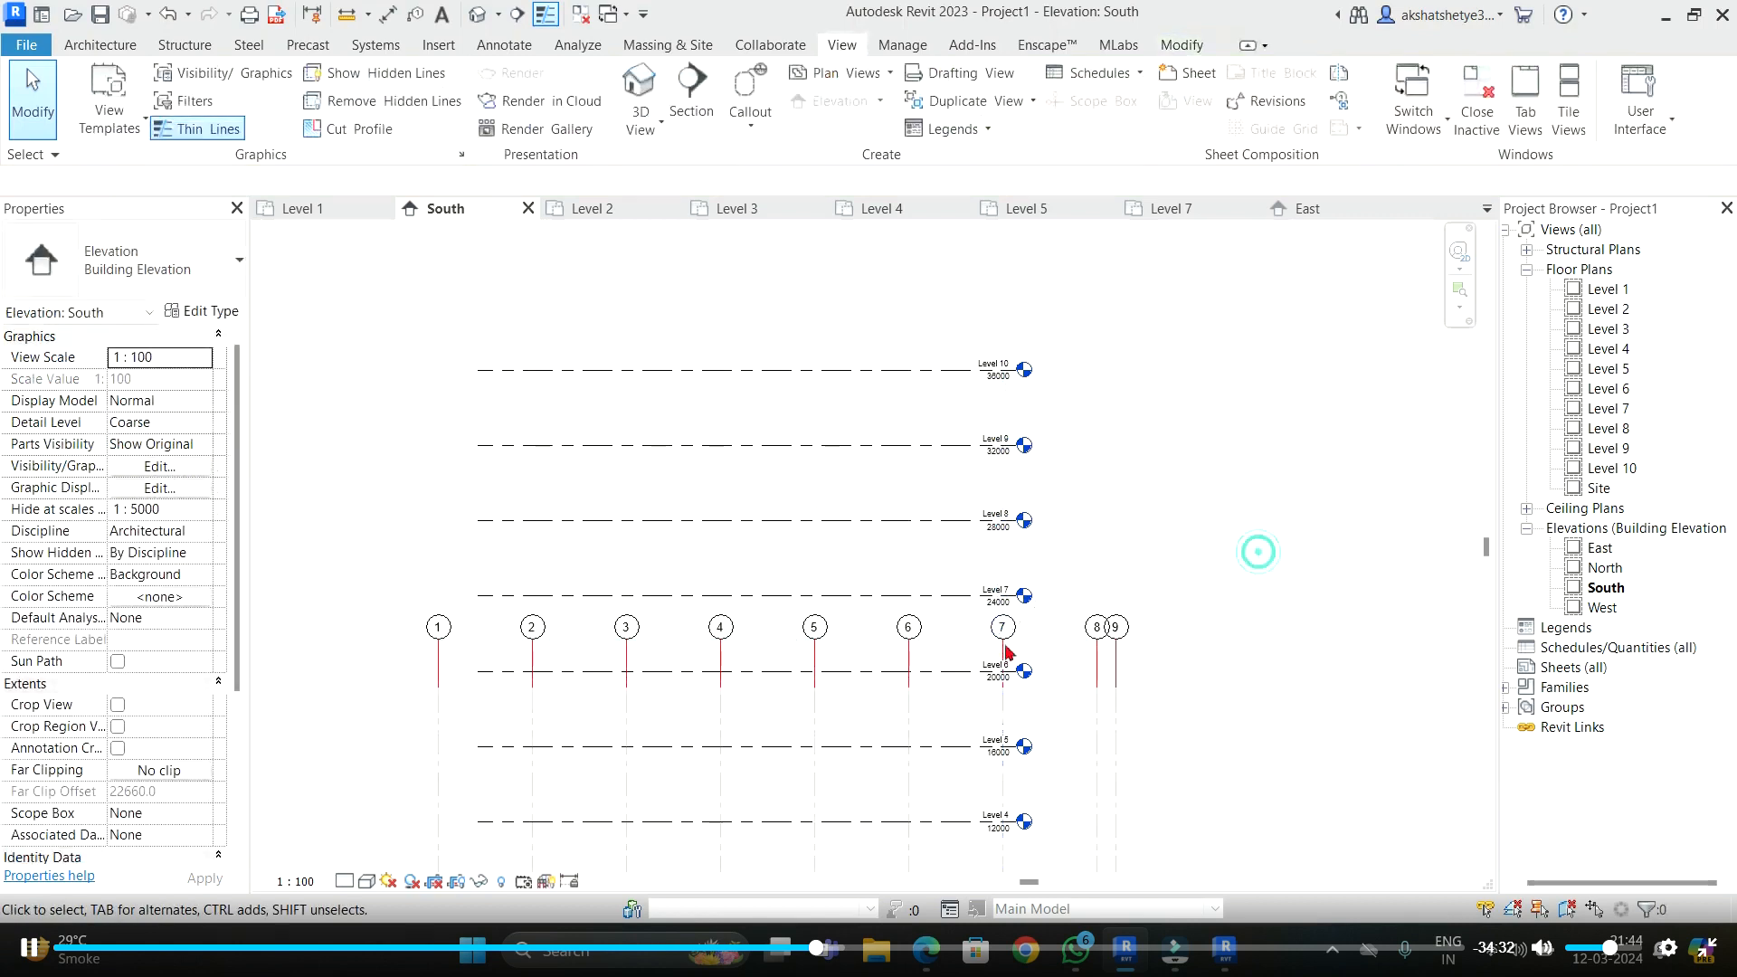
- Inspect which grids show in the Level 7 floor plan and return to the South elevation
{"action": "scroll", "coordinate": [991, 651], "scroll_direction": "up", "scroll_amount": 2}
{"action": "left_click", "coordinate": [1172, 210]}
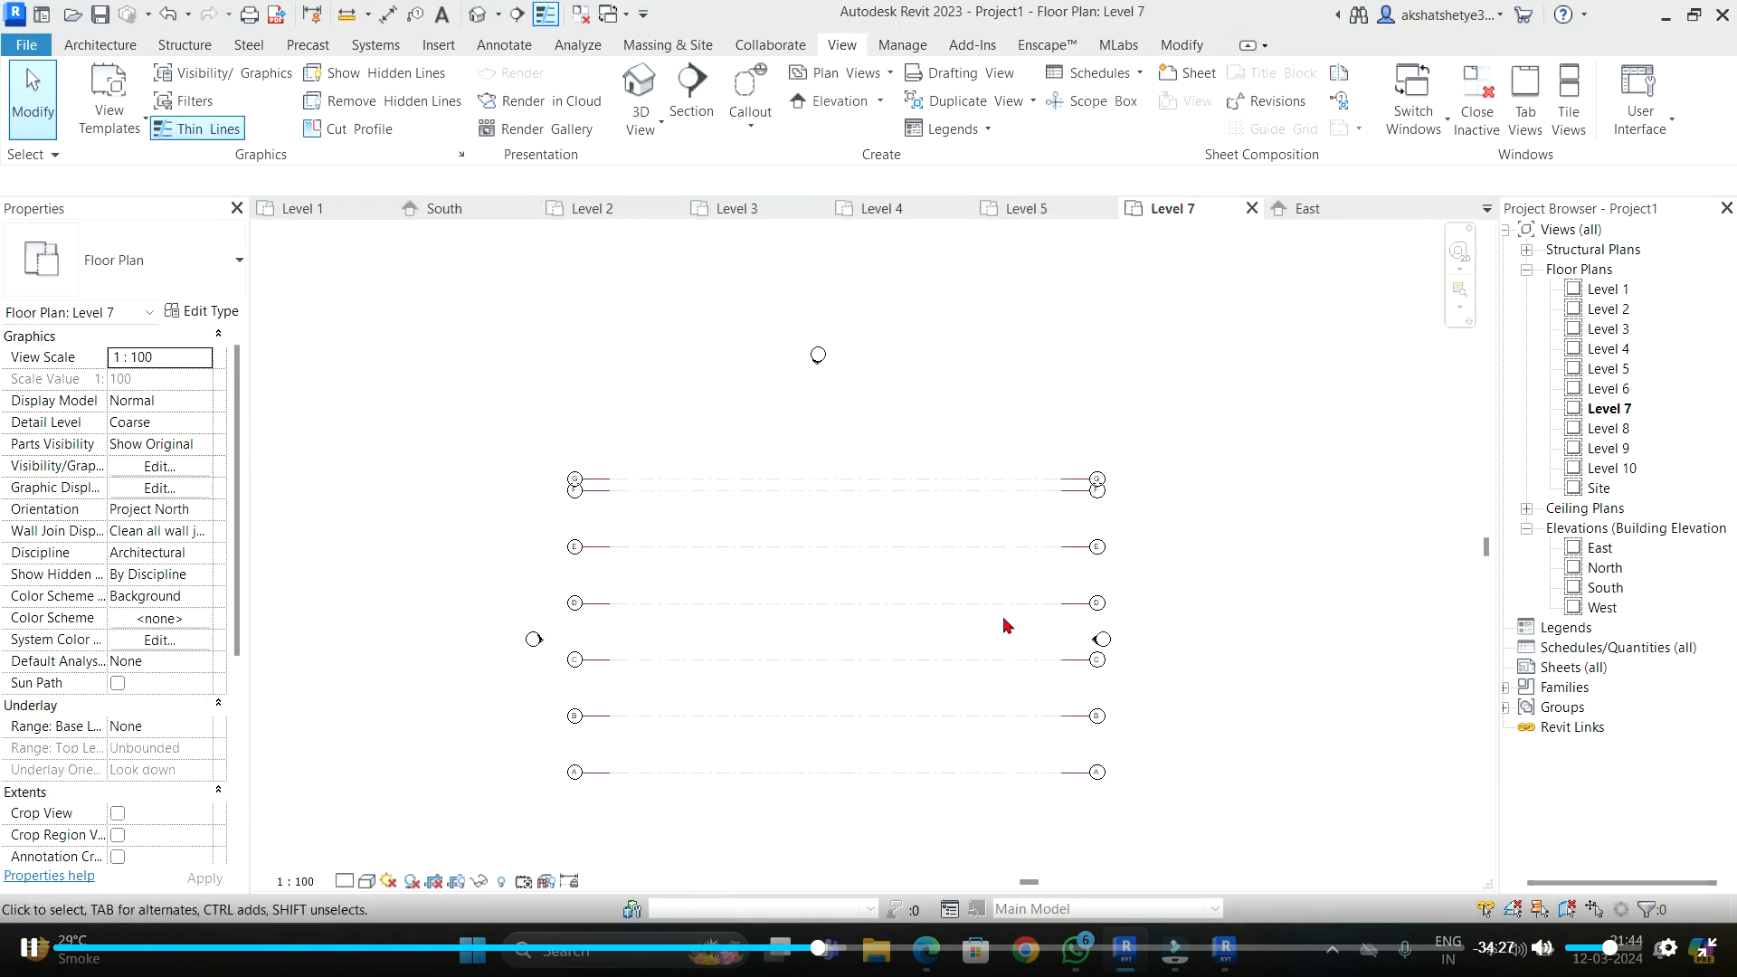
{"action": "left_click", "coordinate": [446, 208]}
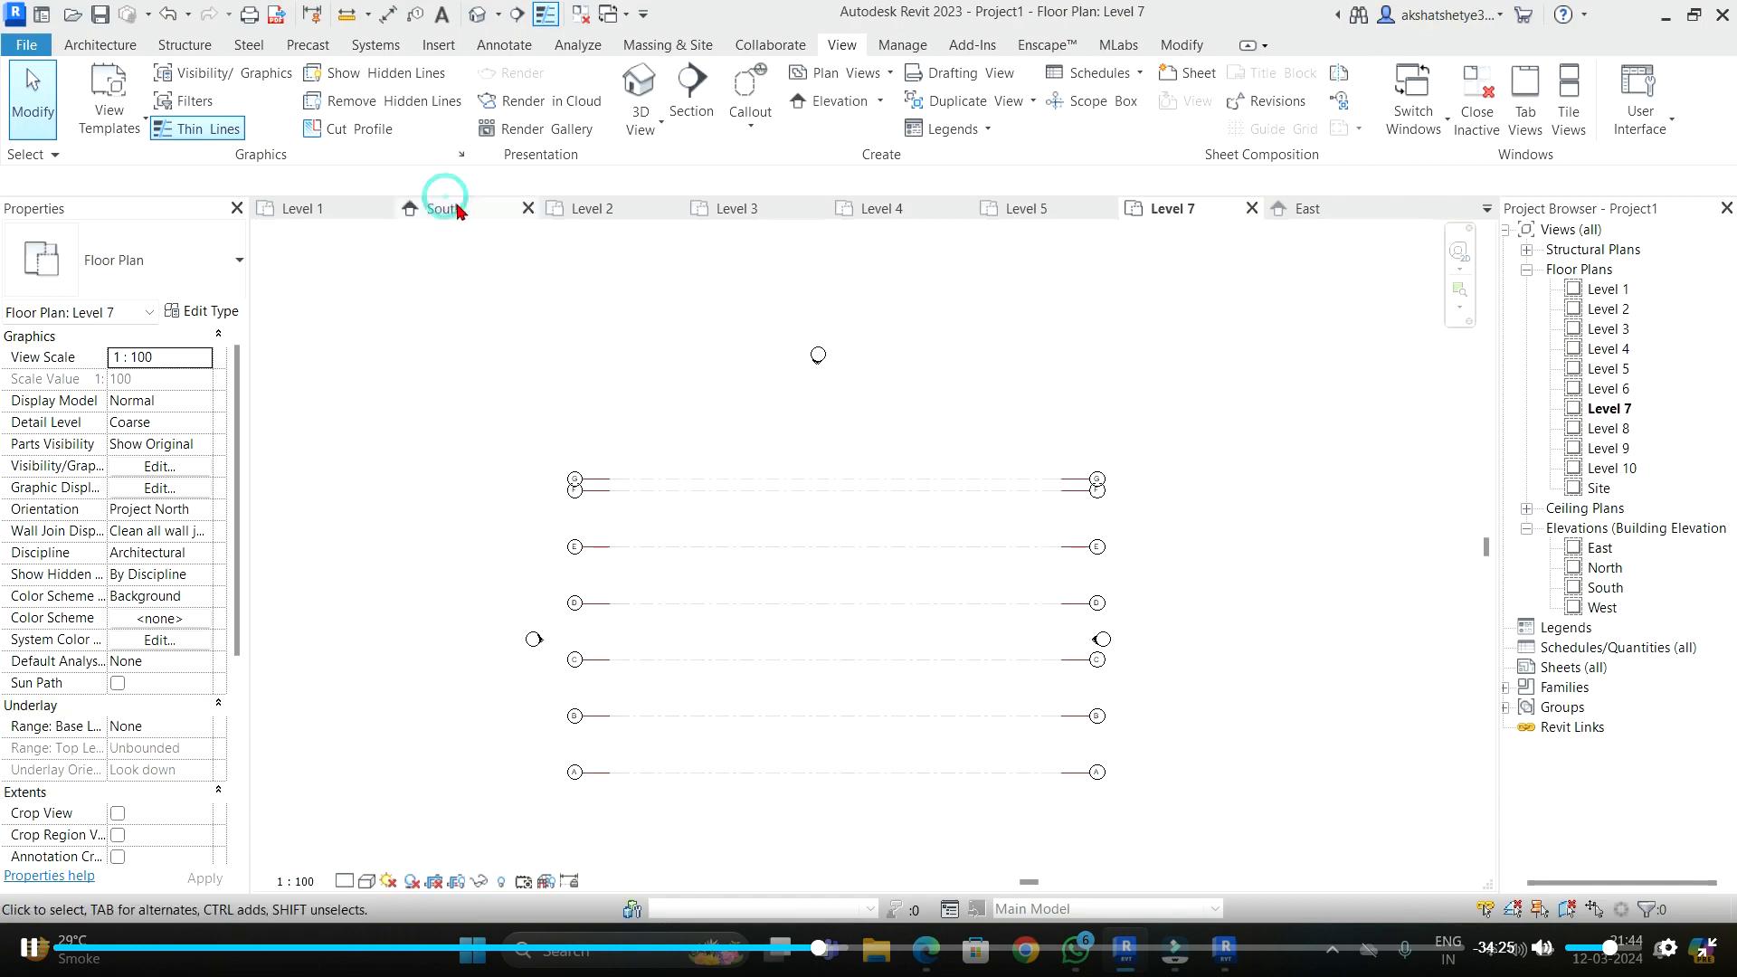
- Raise the top ends of the numbered grids above the Level 10 line in the South elevation
{"action": "left_click", "coordinate": [1011, 655]}
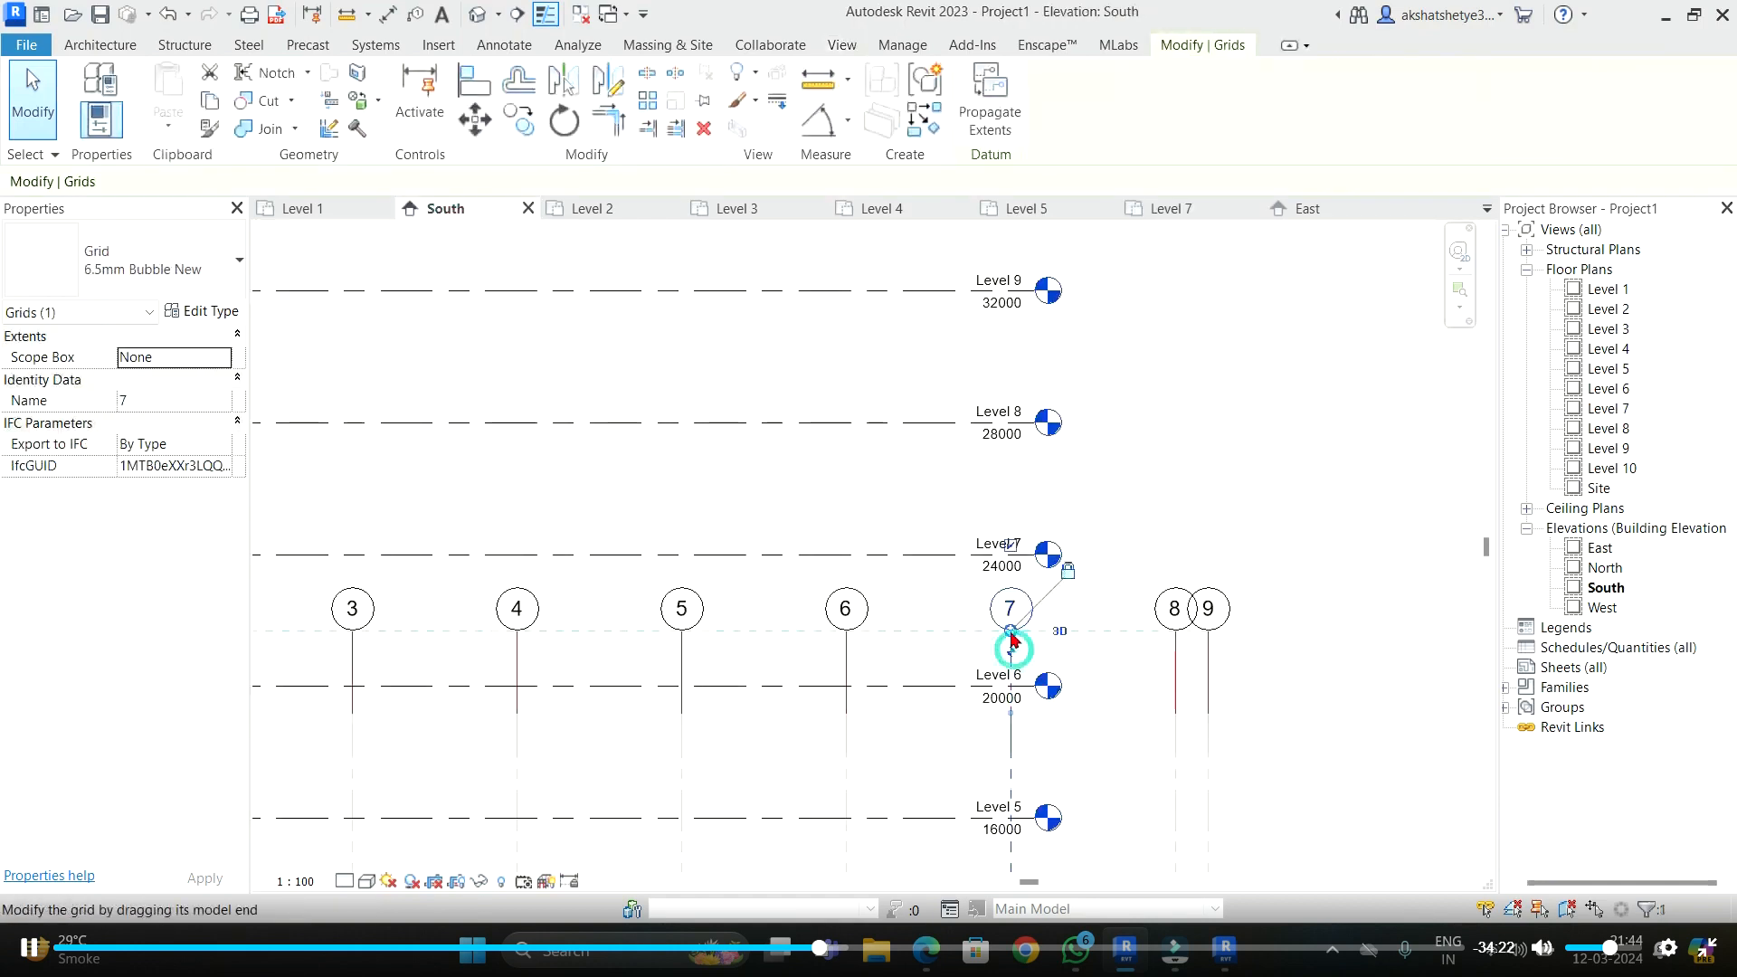
{"action": "scroll", "coordinate": [1011, 649], "scroll_direction": "down", "scroll_amount": 4}
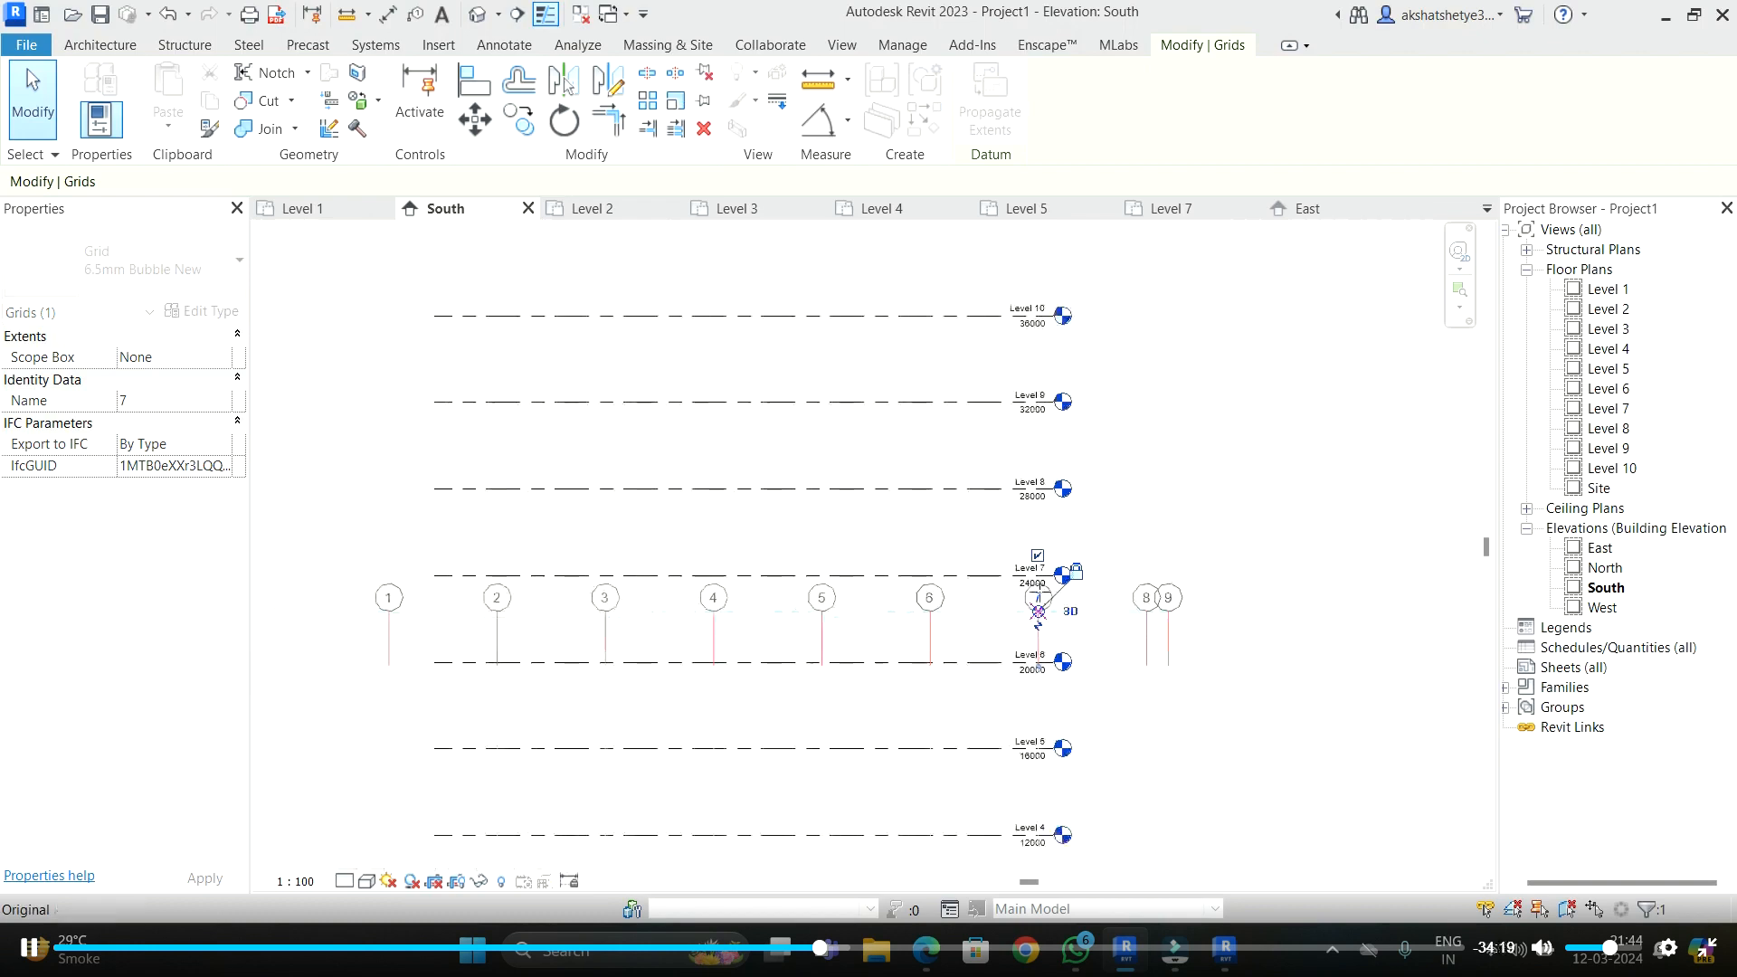
{"action": "scroll", "coordinate": [1043, 288], "scroll_direction": "down", "scroll_amount": 2}
{"action": "left_click_drag", "start_coordinate": [1038, 316], "coordinate": [1050, 277]}
{"action": "left_click", "coordinate": [1218, 377]}
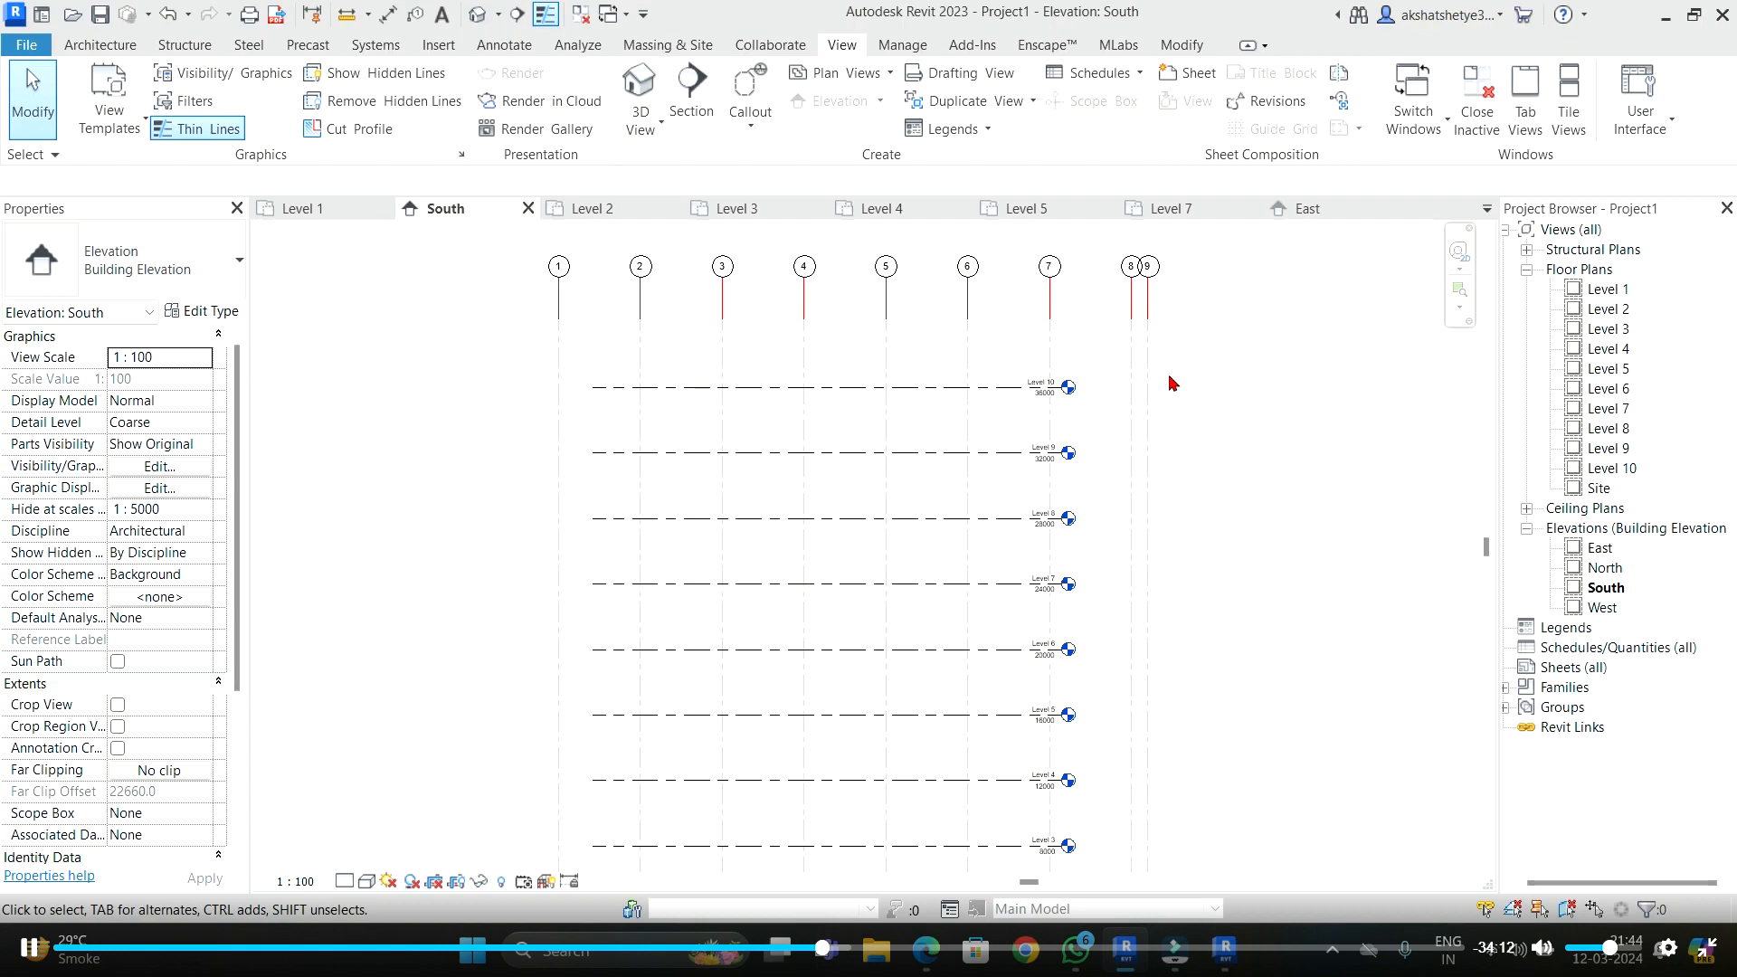
- Extend both ends of the level lines outward, past grid 1 on one side and grid 9 on the other
{"action": "left_click", "coordinate": [757, 392]}
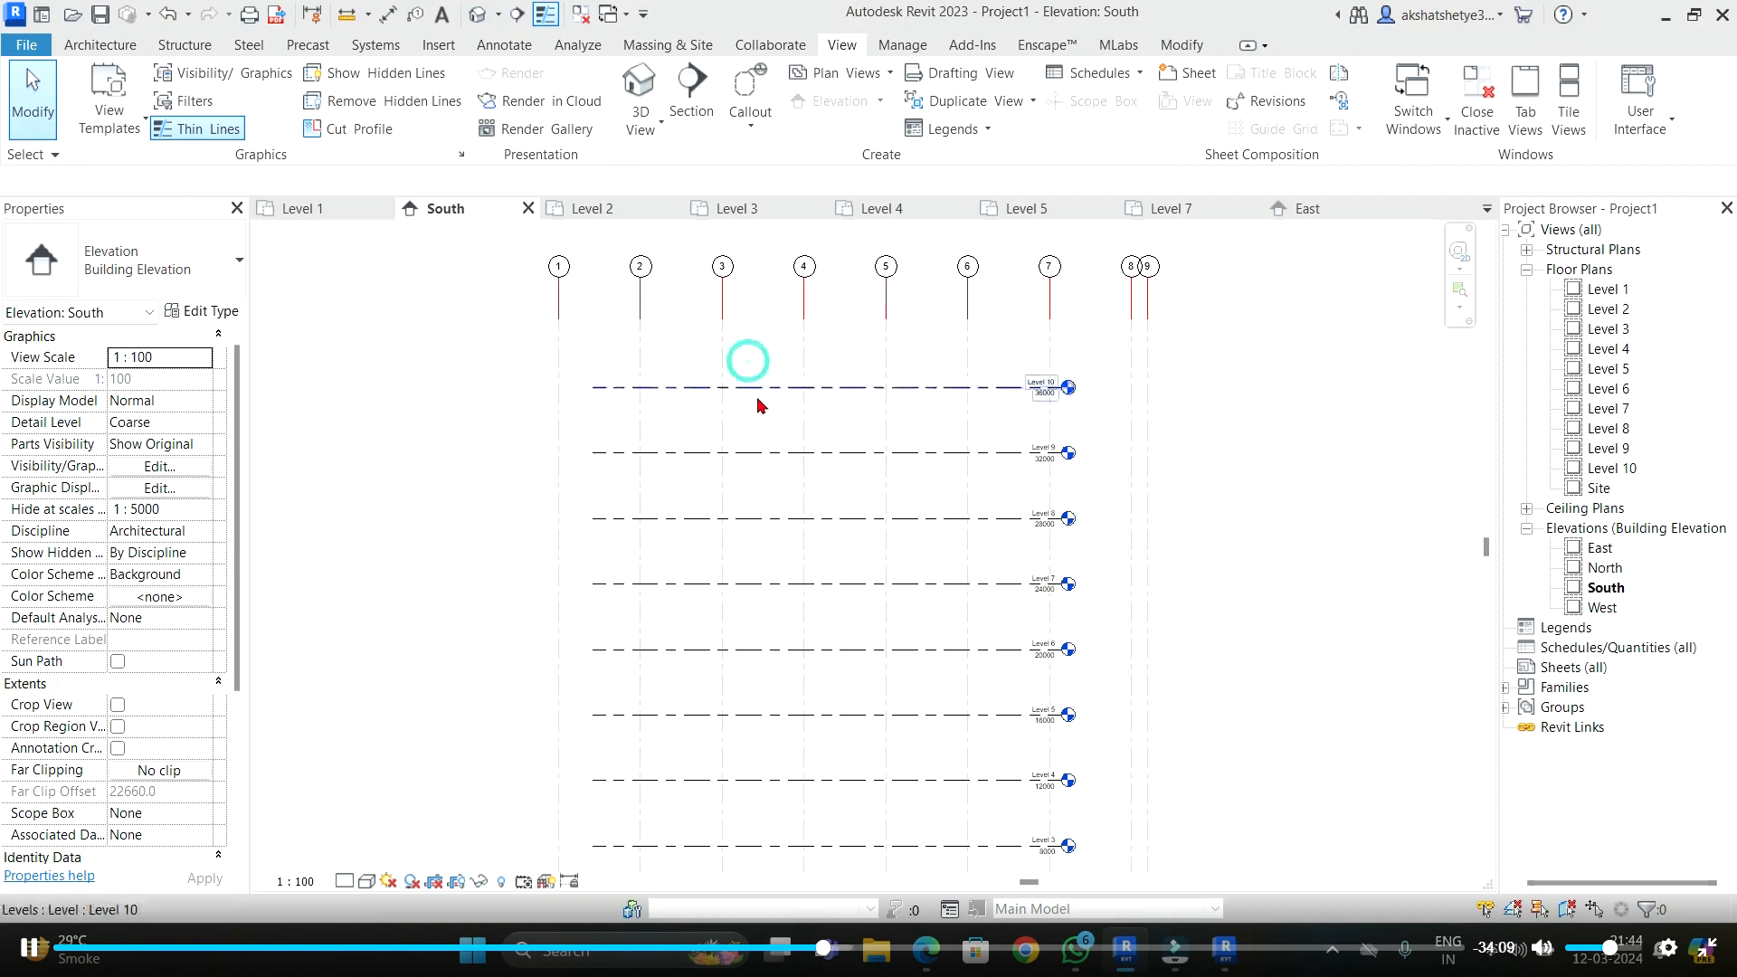
{"action": "left_click_drag", "start_coordinate": [594, 388], "coordinate": [393, 388]}
{"action": "left_click_drag", "start_coordinate": [1068, 398], "coordinate": [1271, 396]}
{"action": "key", "text": "Escape"}
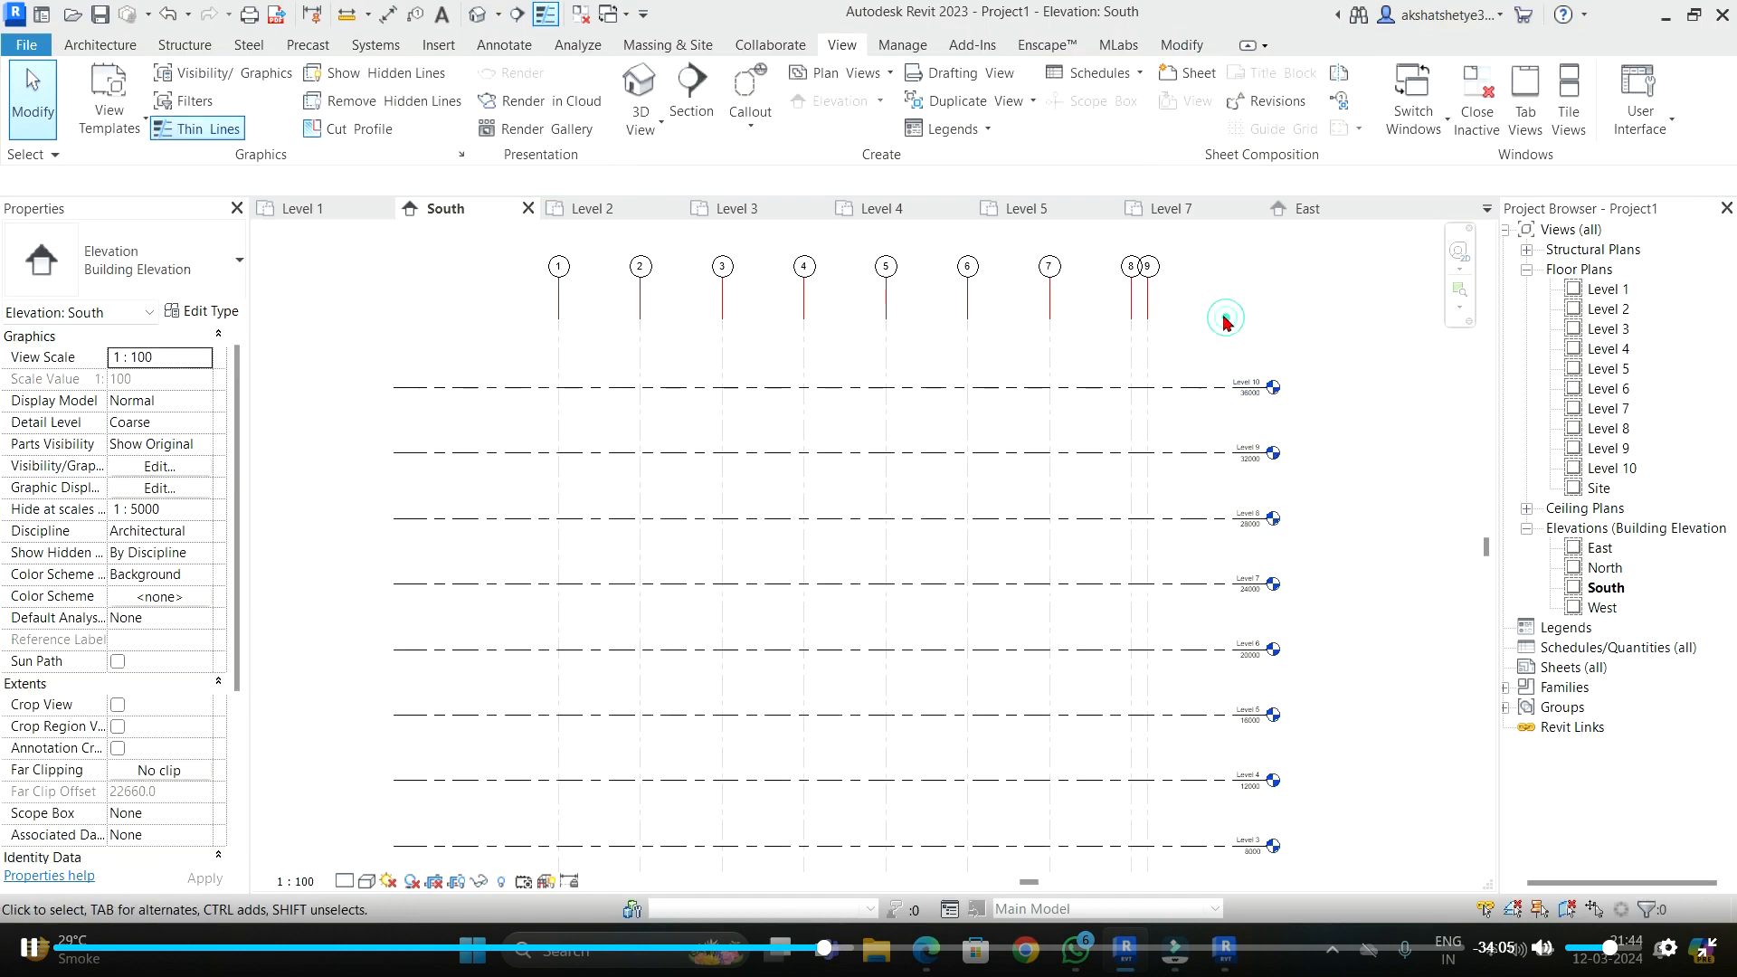
- Open the Level 1 floor plan and examine the end controls of grid G
{"action": "left_click", "coordinate": [303, 209]}
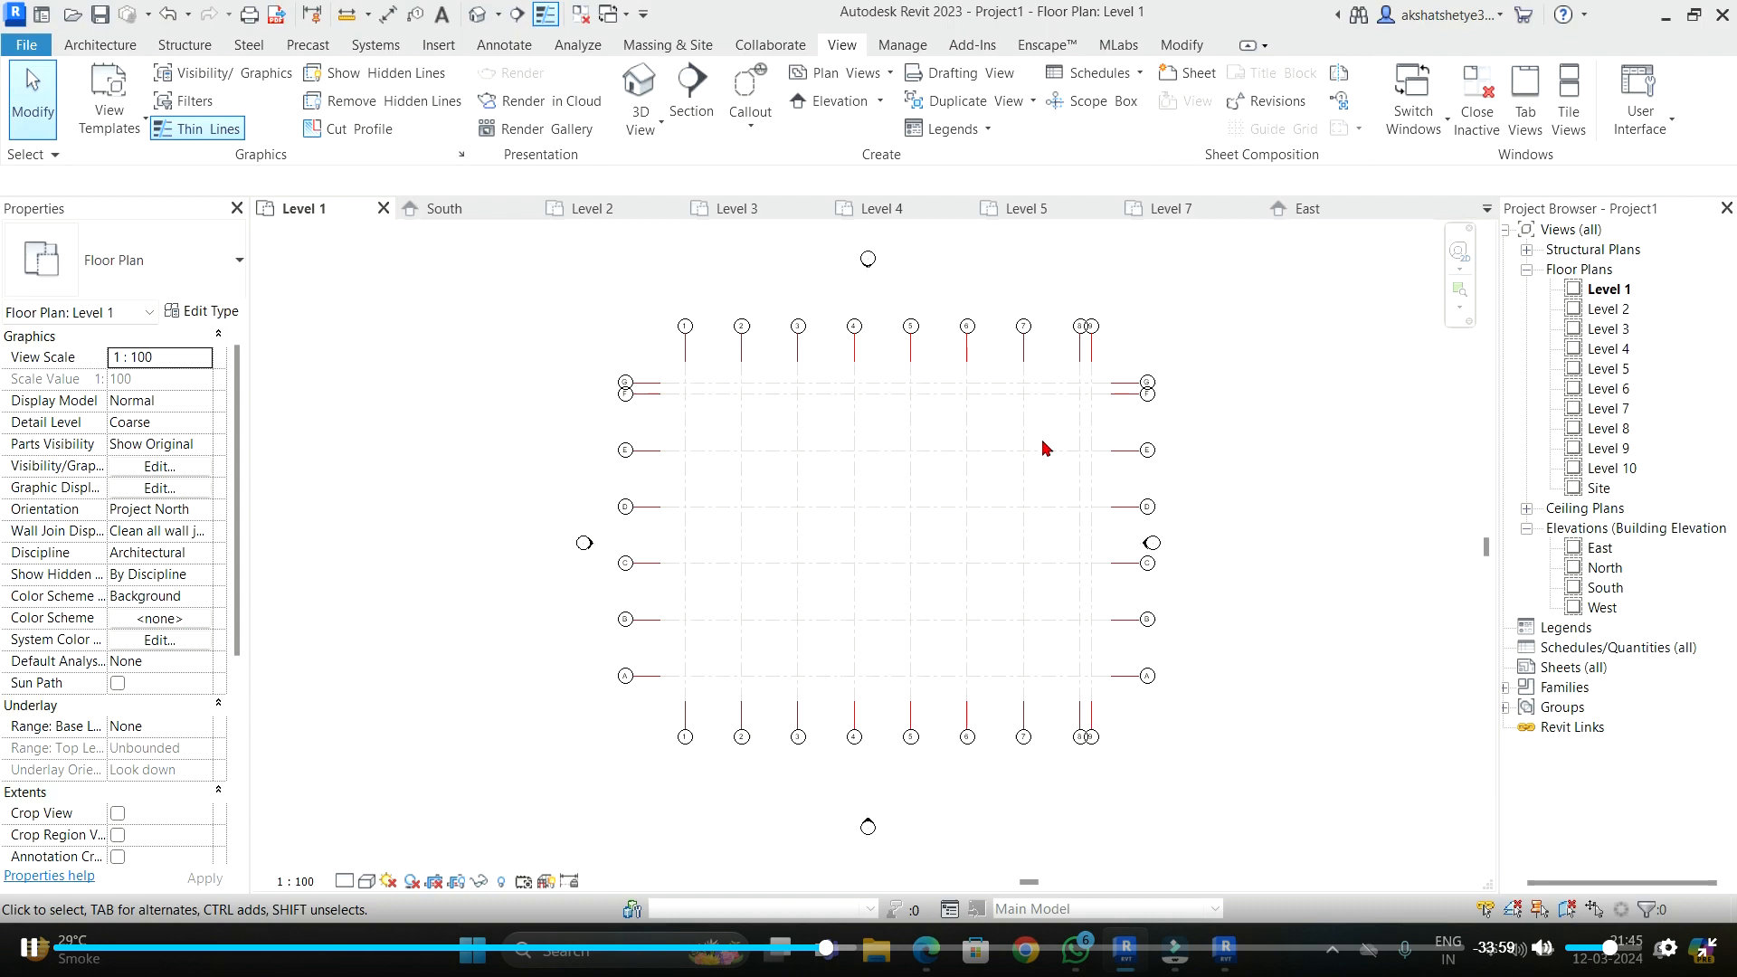
{"action": "left_click", "coordinate": [1660, 109]}
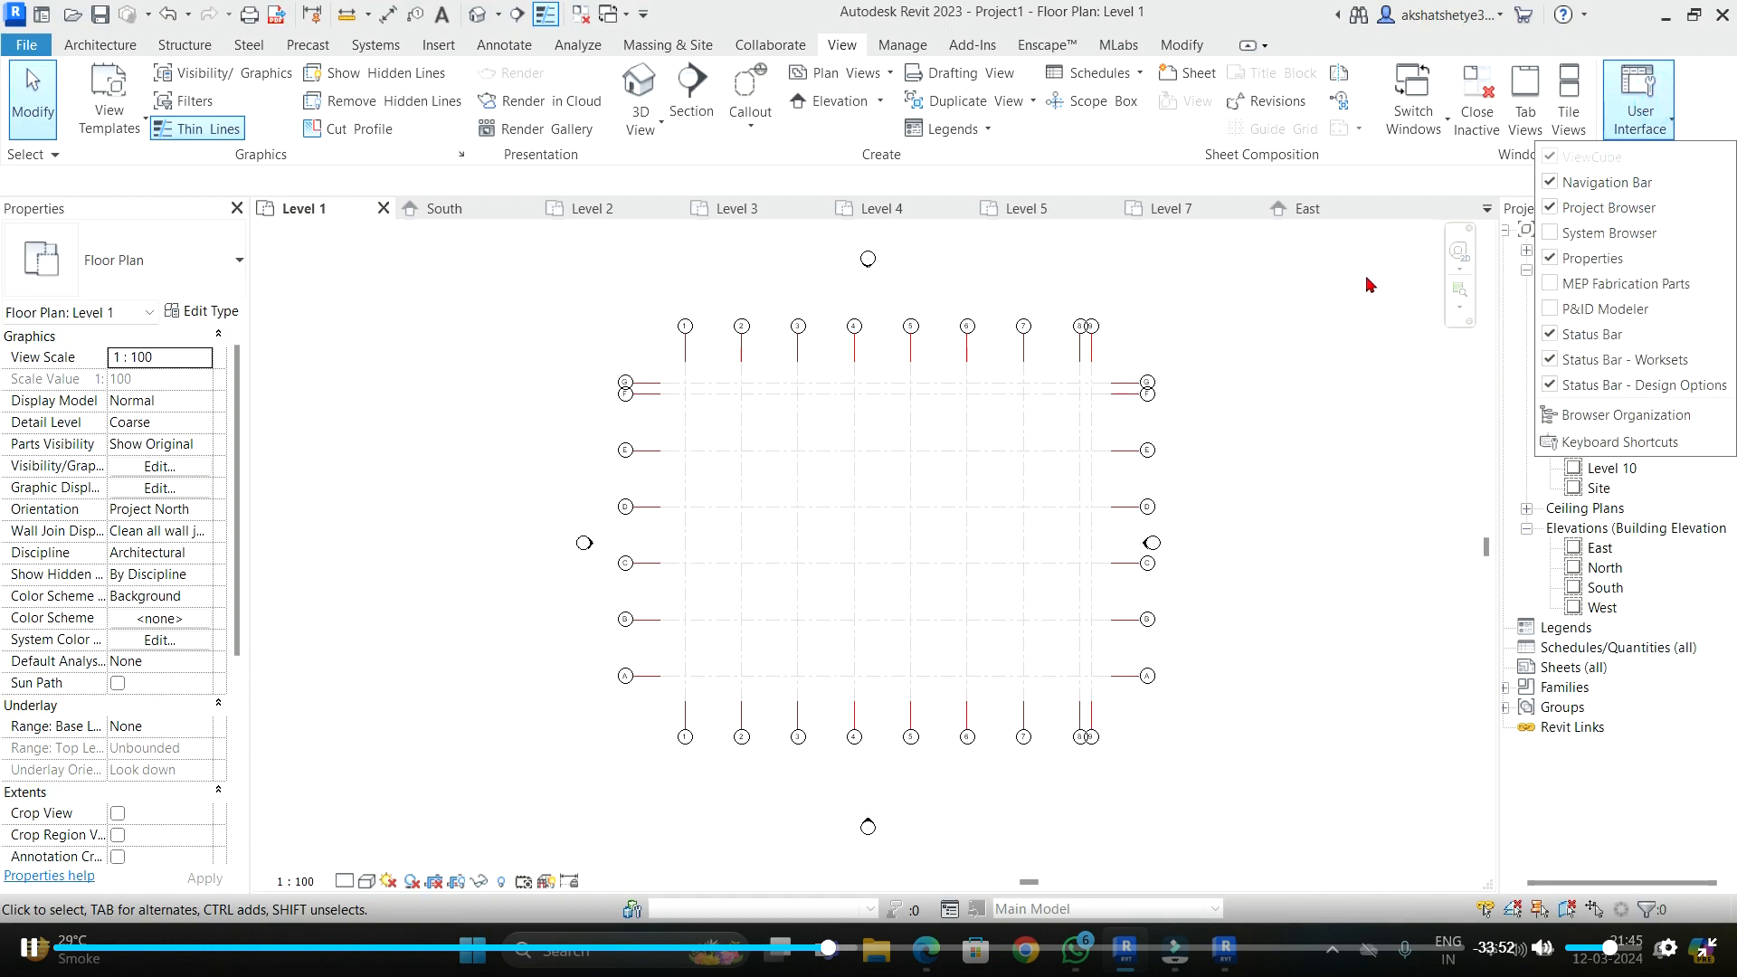
{"action": "left_click", "coordinate": [1277, 326]}
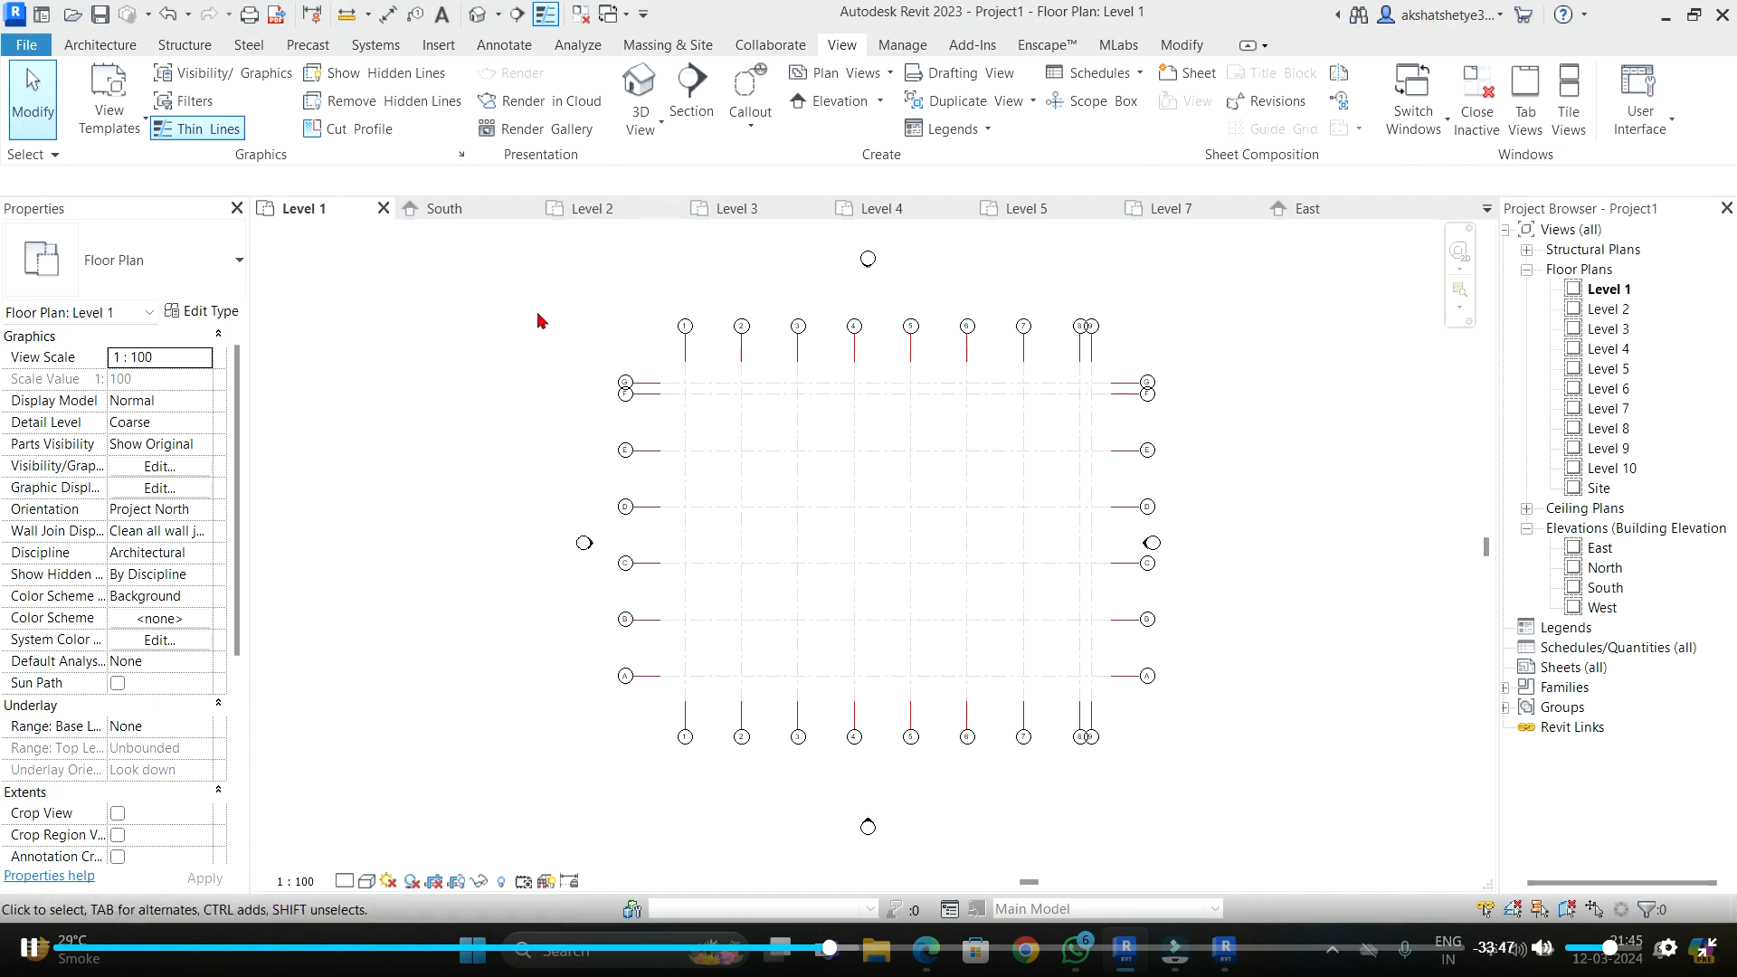
{"action": "scroll", "coordinate": [1127, 389], "scroll_direction": "up", "scroll_amount": 4}
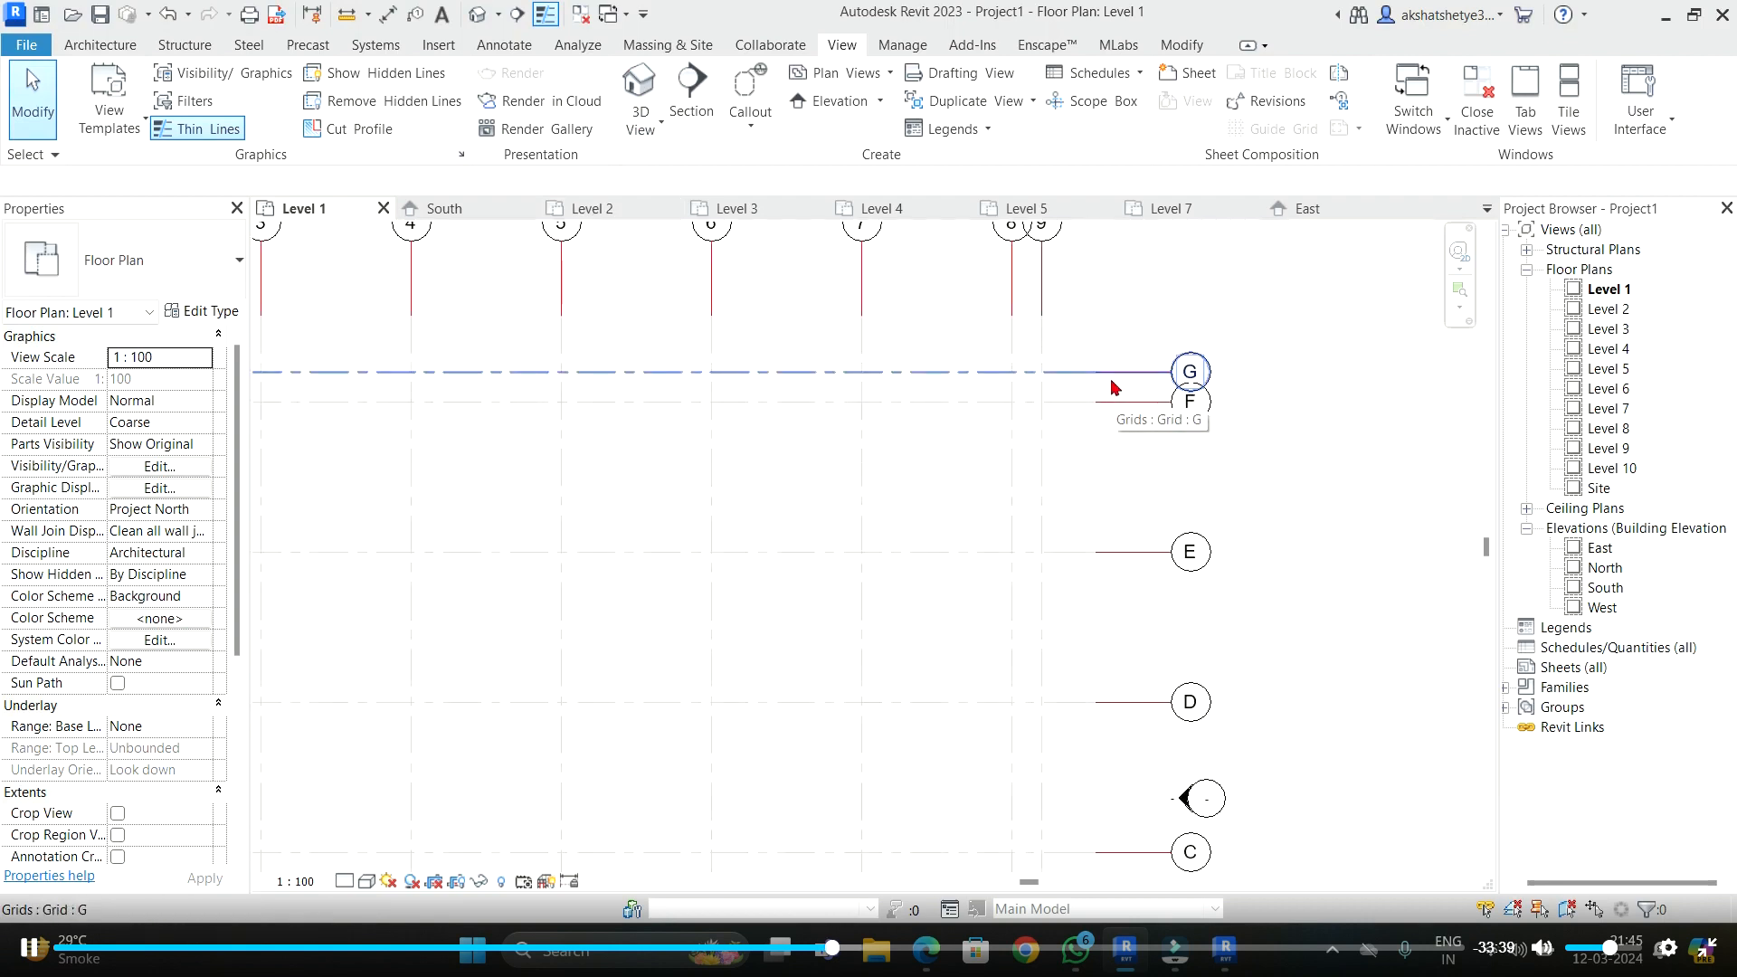
{"action": "left_click", "coordinate": [1112, 386]}
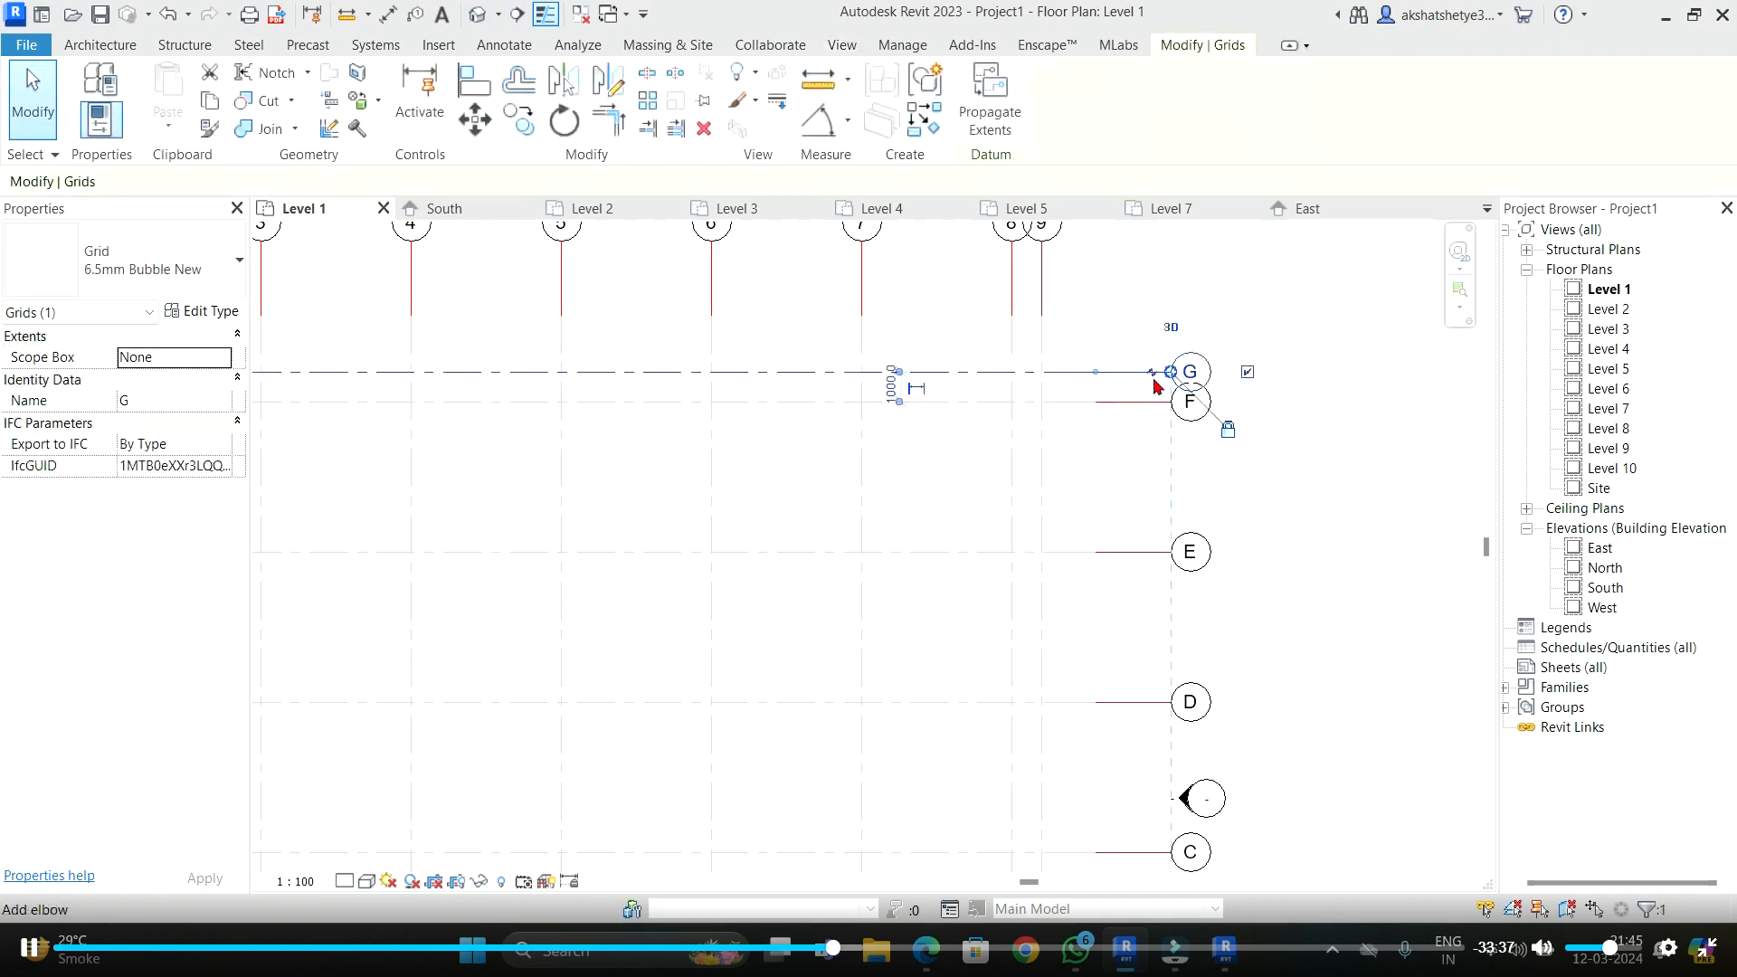
{"action": "mouse_move", "coordinate": [1172, 372]}
{"action": "left_mouse_down"}
{"action": "mouse_move", "coordinate": [1389, 369]}
{"action": "mouse_move", "coordinate": [1172, 372]}
{"action": "left_mouse_up"}
{"action": "left_click", "coordinate": [1342, 365]}
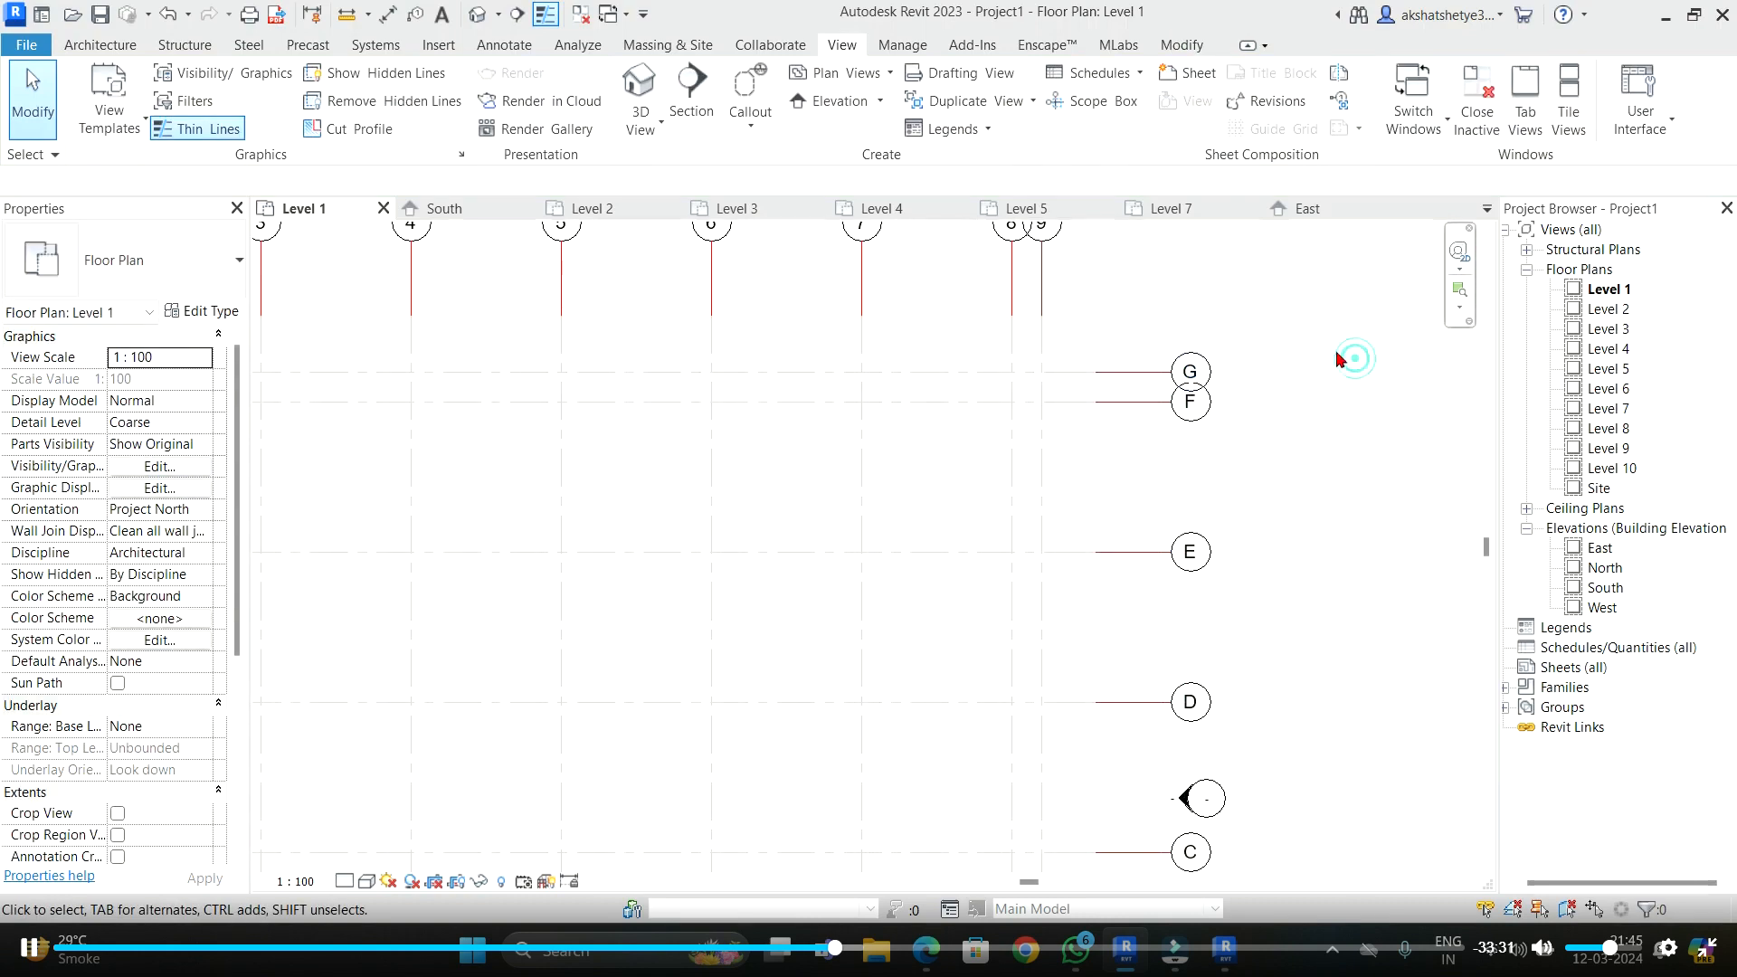
- Examine the 3D end control of grid 4 in the South elevation and return to the full Level 1 floor plan
{"action": "left_click", "coordinate": [462, 208]}
{"action": "left_click", "coordinate": [792, 339]}
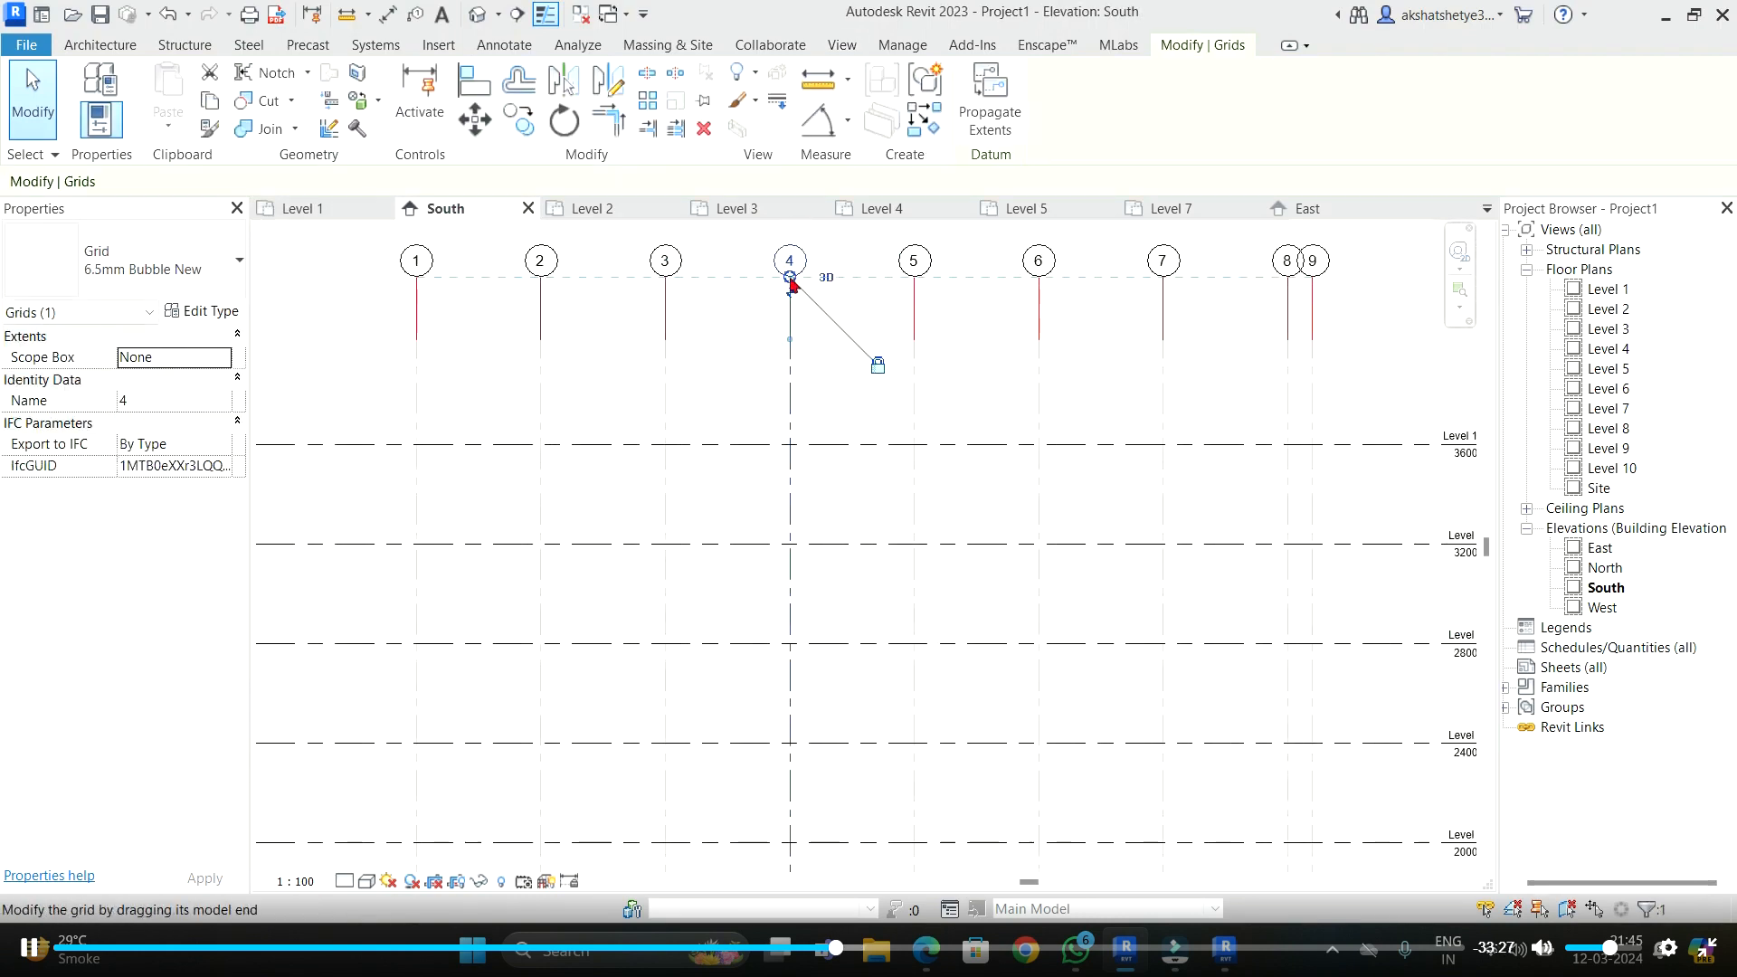
{"action": "left_click", "coordinate": [735, 378]}
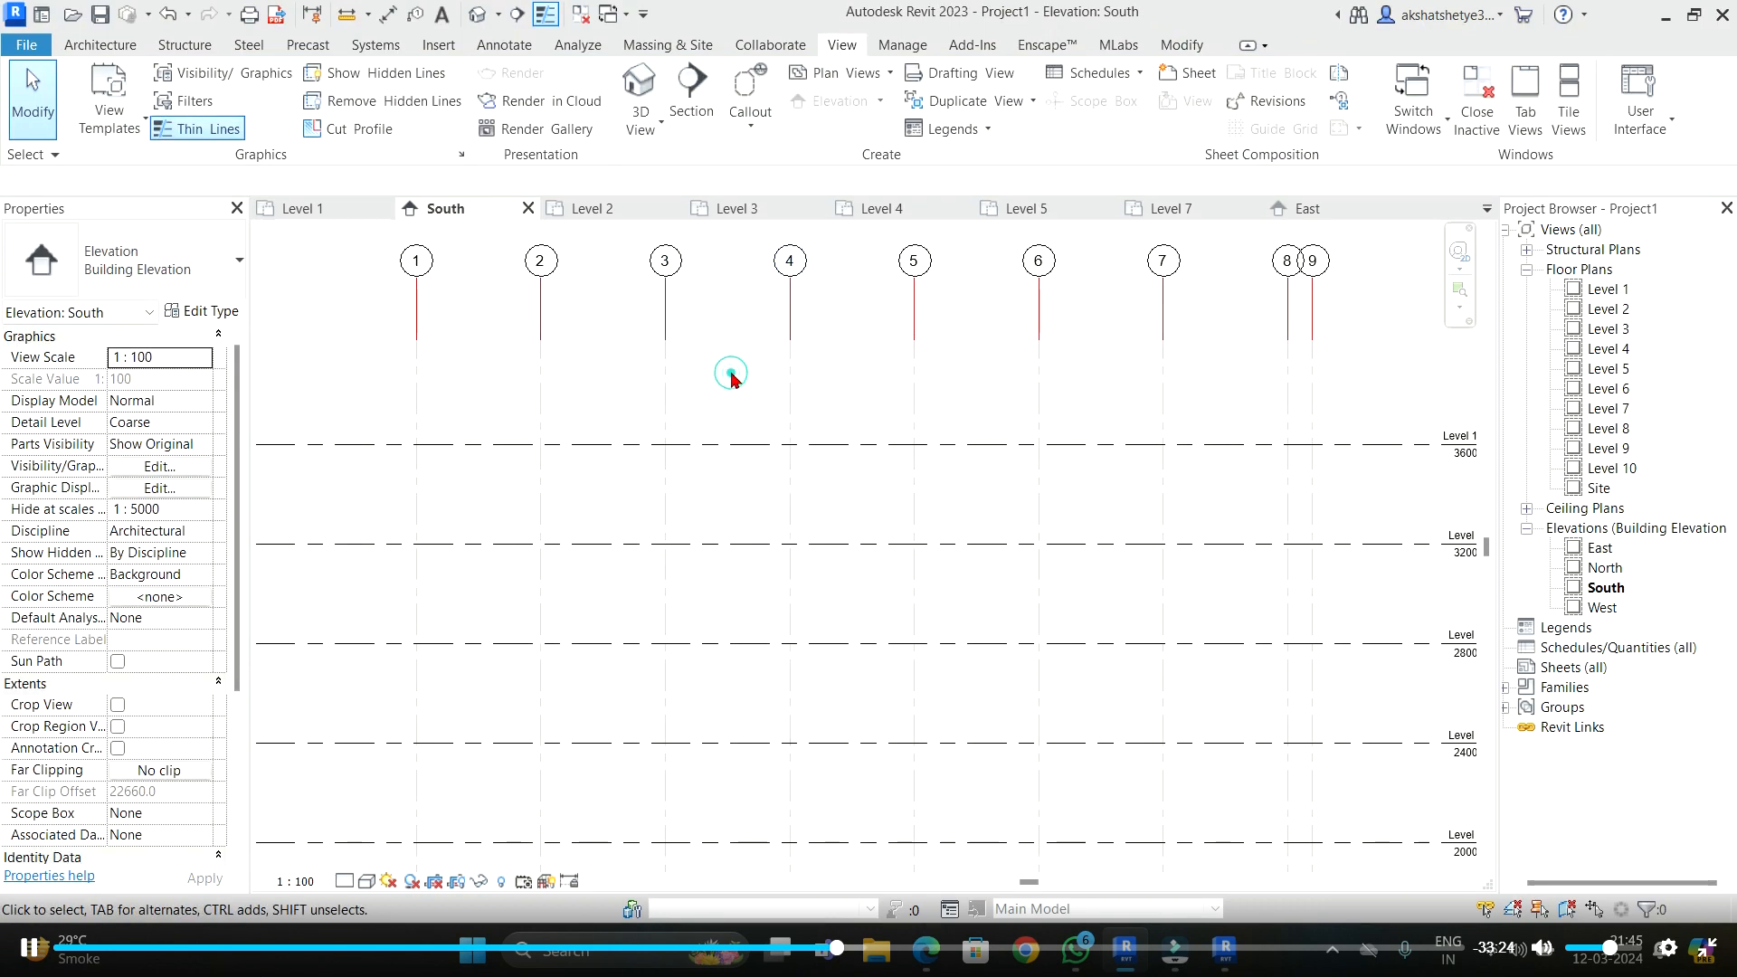
{"action": "left_click", "coordinate": [318, 212]}
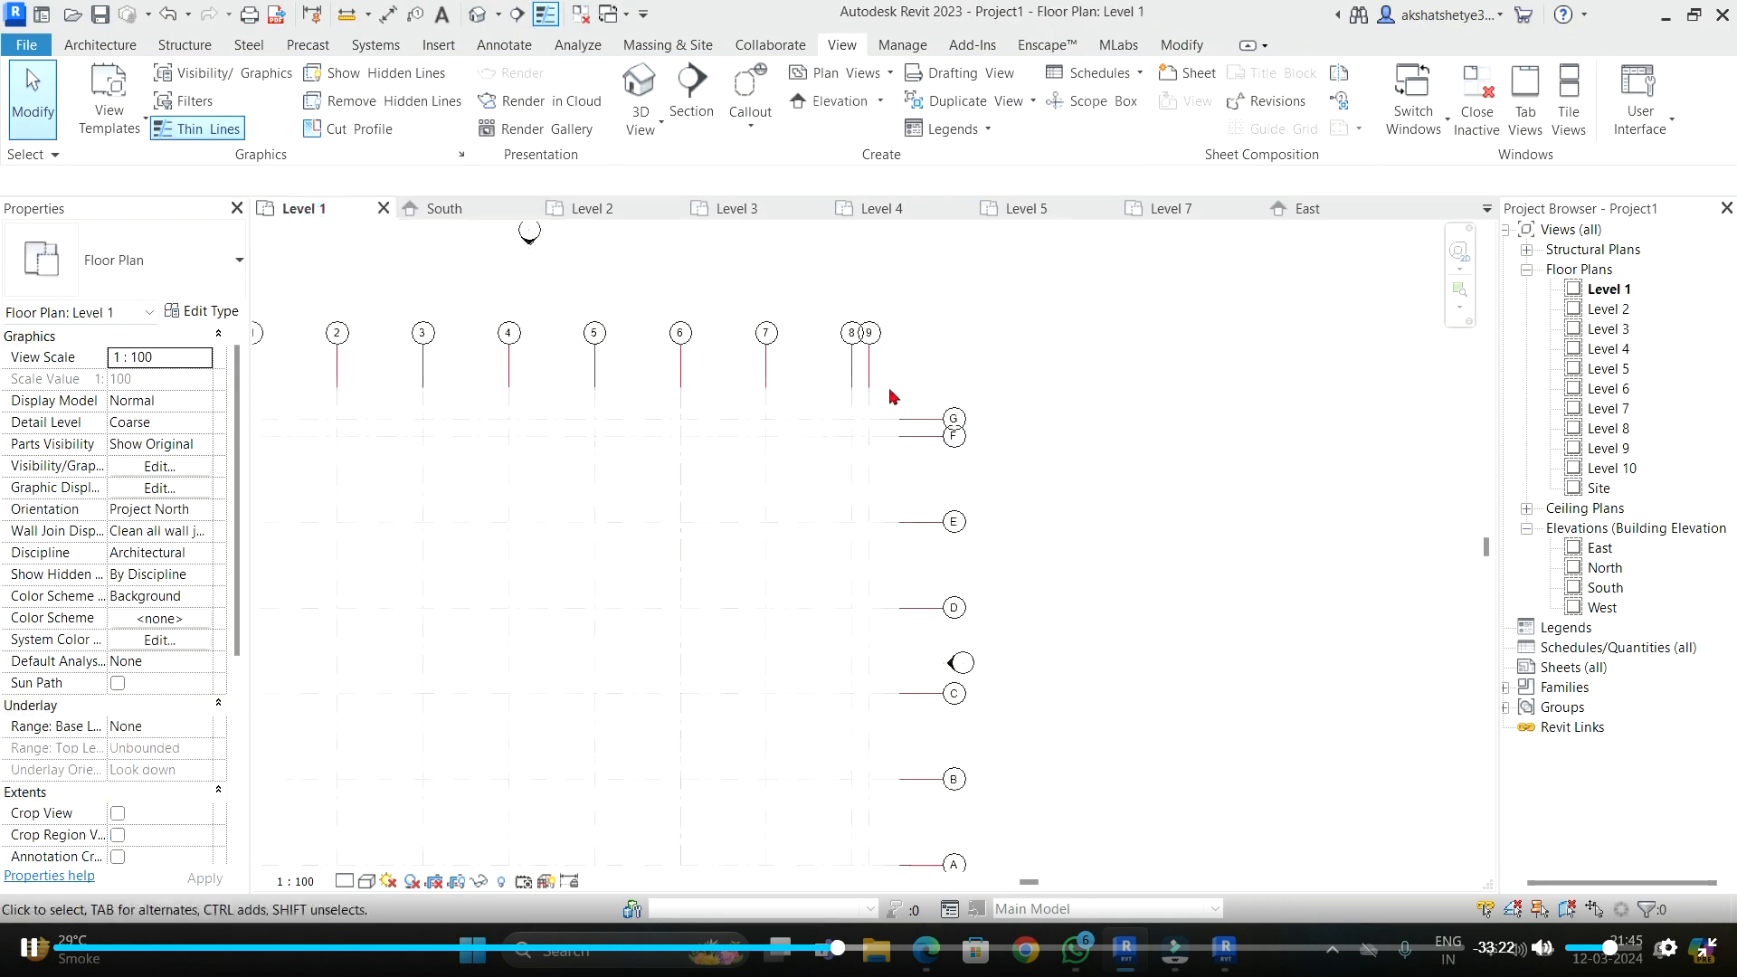
{"action": "middle_click", "coordinate": [986, 356]}
{"action": "middle_click", "coordinate": [987, 356]}
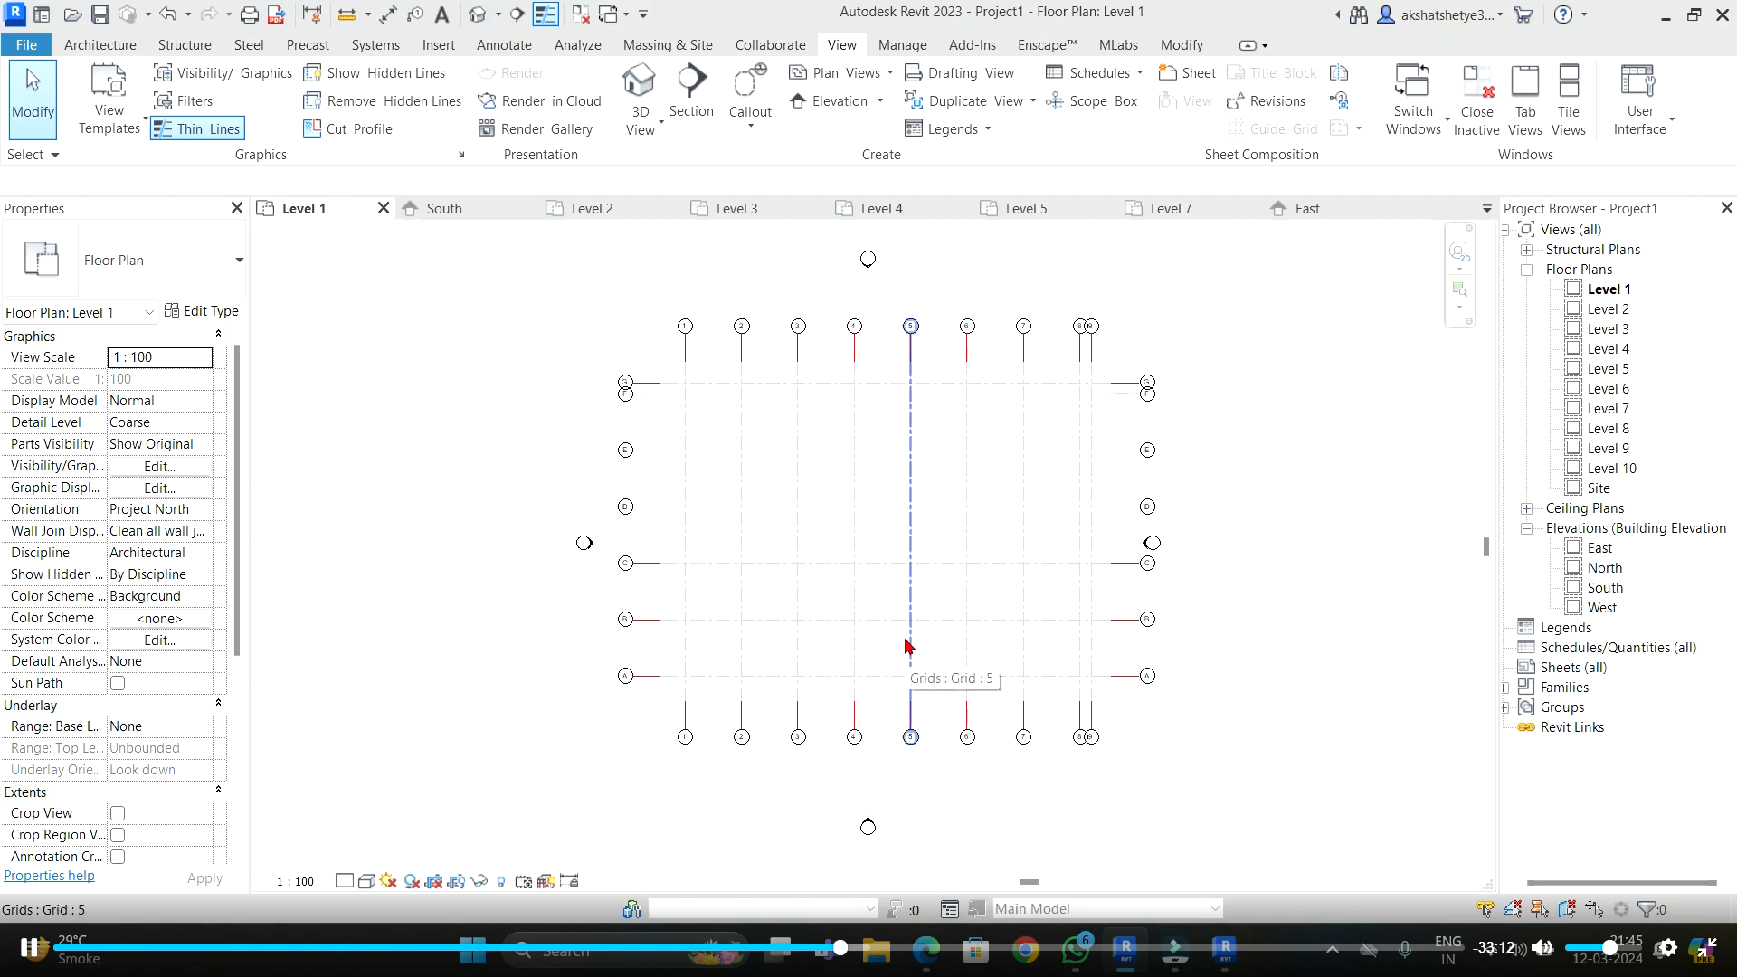
- Examine the level lines and their crossings with the grids in the South elevation, including the Level 7 line
{"action": "double_click", "coordinate": [1603, 589]}
{"action": "scroll", "coordinate": [866, 330], "scroll_direction": "down", "scroll_amount": 3}
{"action": "scroll", "coordinate": [994, 520], "scroll_direction": "up", "scroll_amount": 4}
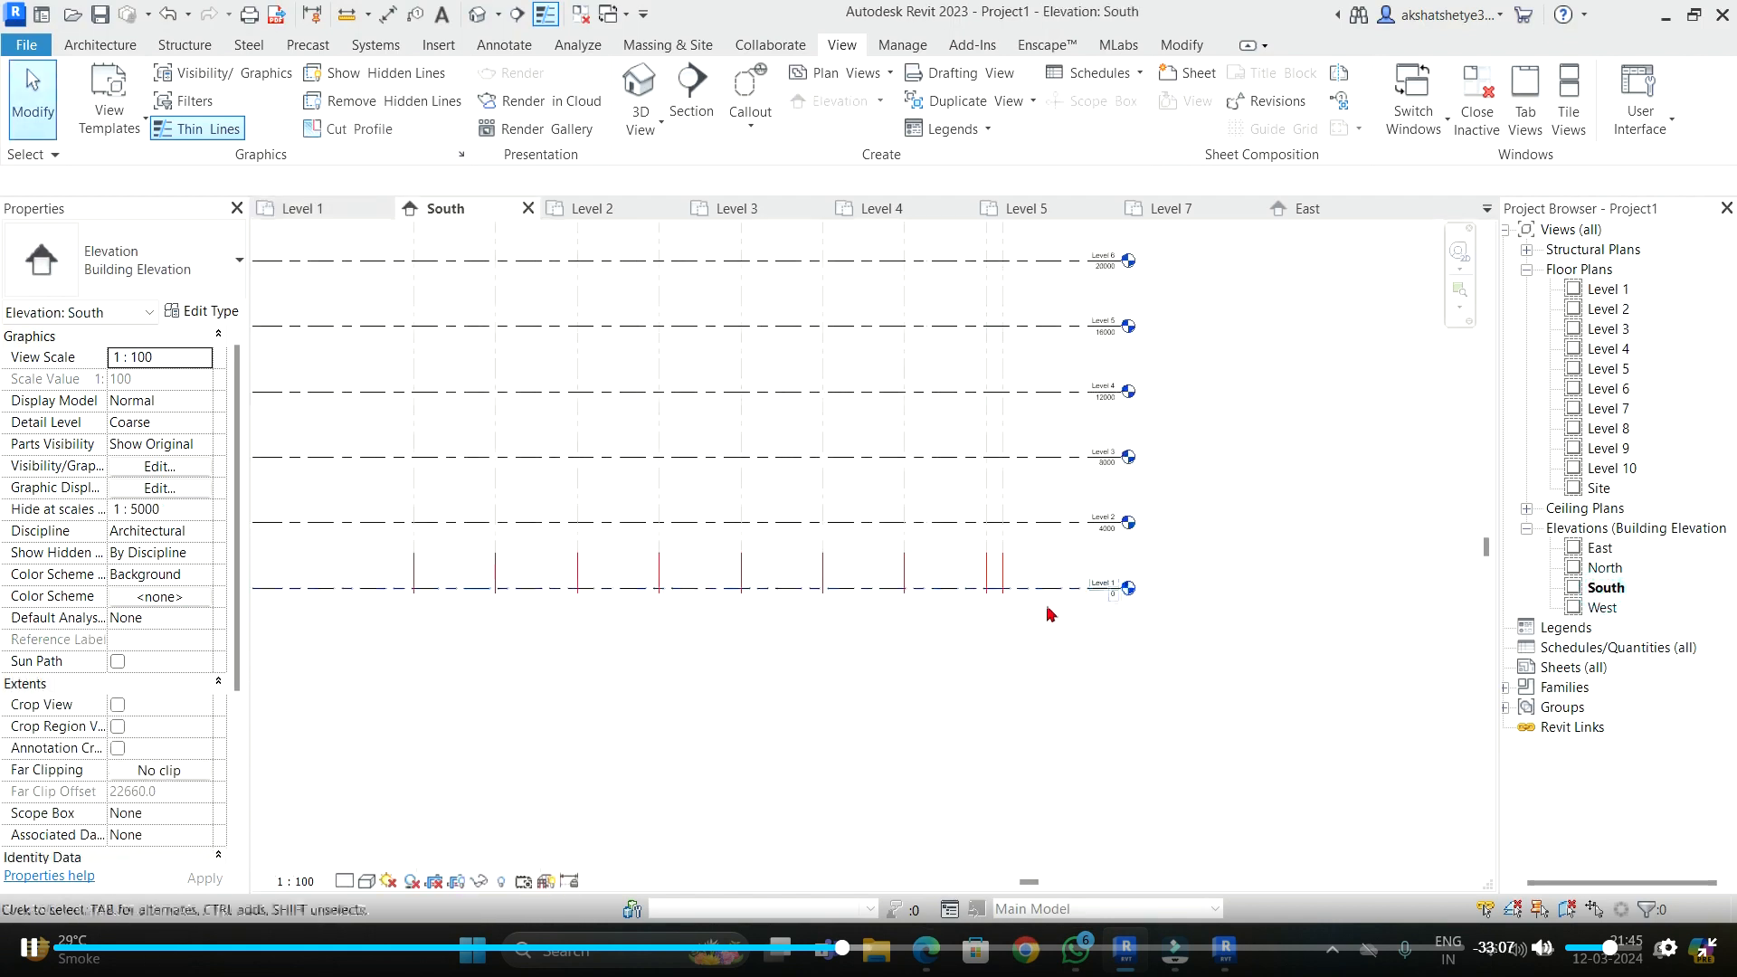
{"action": "scroll", "coordinate": [1040, 353], "scroll_direction": "up", "scroll_amount": 3}
{"action": "scroll", "coordinate": [1145, 633], "scroll_direction": "down", "scroll_amount": 4}
{"action": "scroll", "coordinate": [1105, 415], "scroll_direction": "up", "scroll_amount": 3}
{"action": "left_click", "coordinate": [1116, 515]}
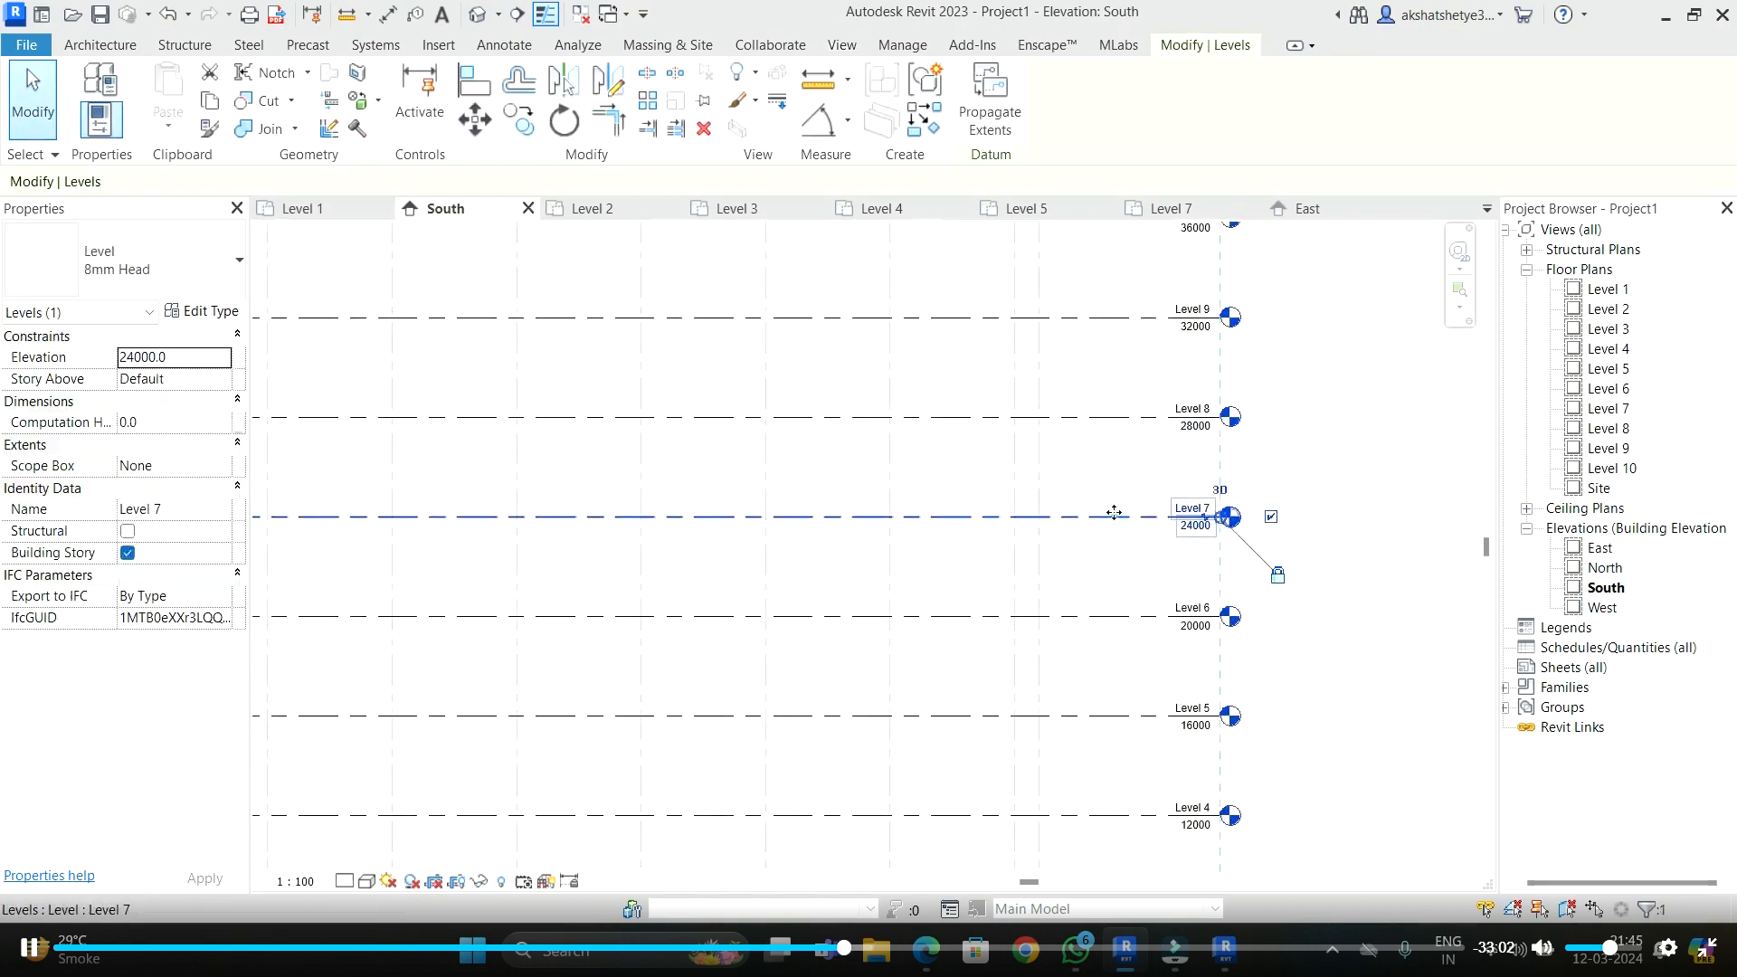
{"action": "left_click", "coordinate": [1335, 374]}
- Extend the lettered grids well beyond grid 9 in the Level 7 floor plan using the end of grid F
{"action": "left_click", "coordinate": [1177, 210]}
{"action": "scroll", "coordinate": [959, 561], "scroll_direction": "up", "scroll_amount": 2}
{"action": "left_click", "coordinate": [1020, 457]}
{"action": "scroll", "coordinate": [1086, 461], "scroll_direction": "up", "scroll_amount": 3}
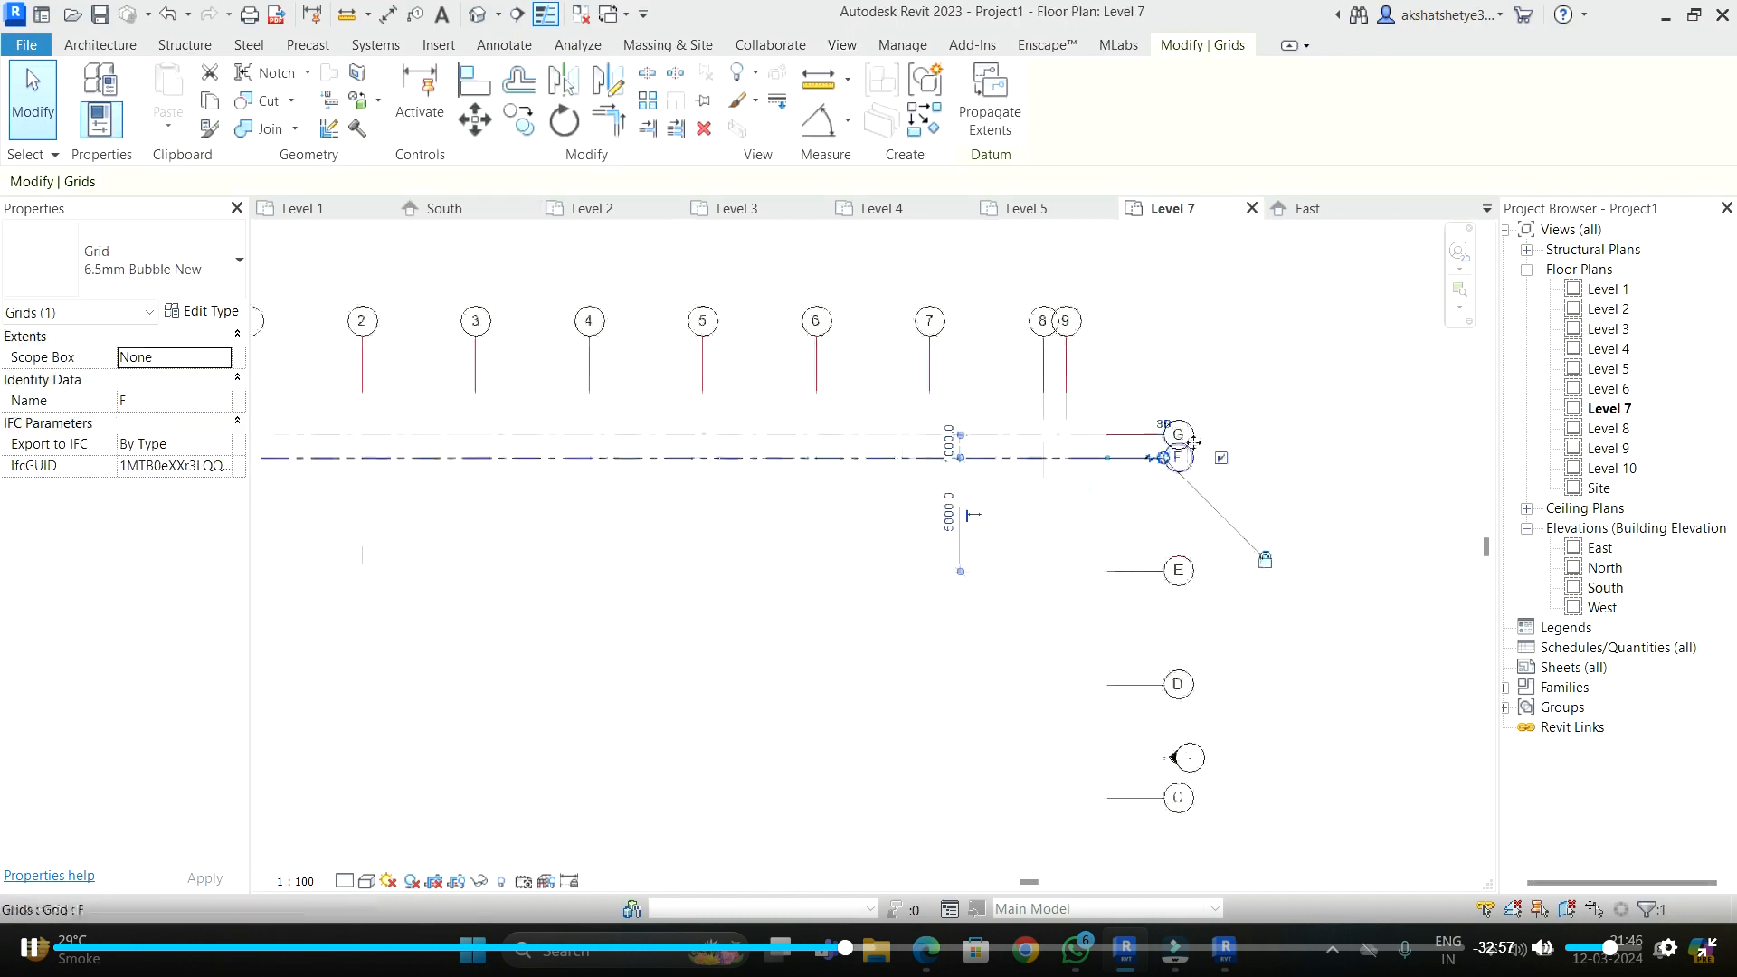
{"action": "left_click_drag", "start_coordinate": [1166, 458], "coordinate": [1097, 464]}
{"action": "scroll", "coordinate": [611, 472], "scroll_direction": "down", "scroll_amount": 4}
{"action": "left_click", "coordinate": [1156, 378]}
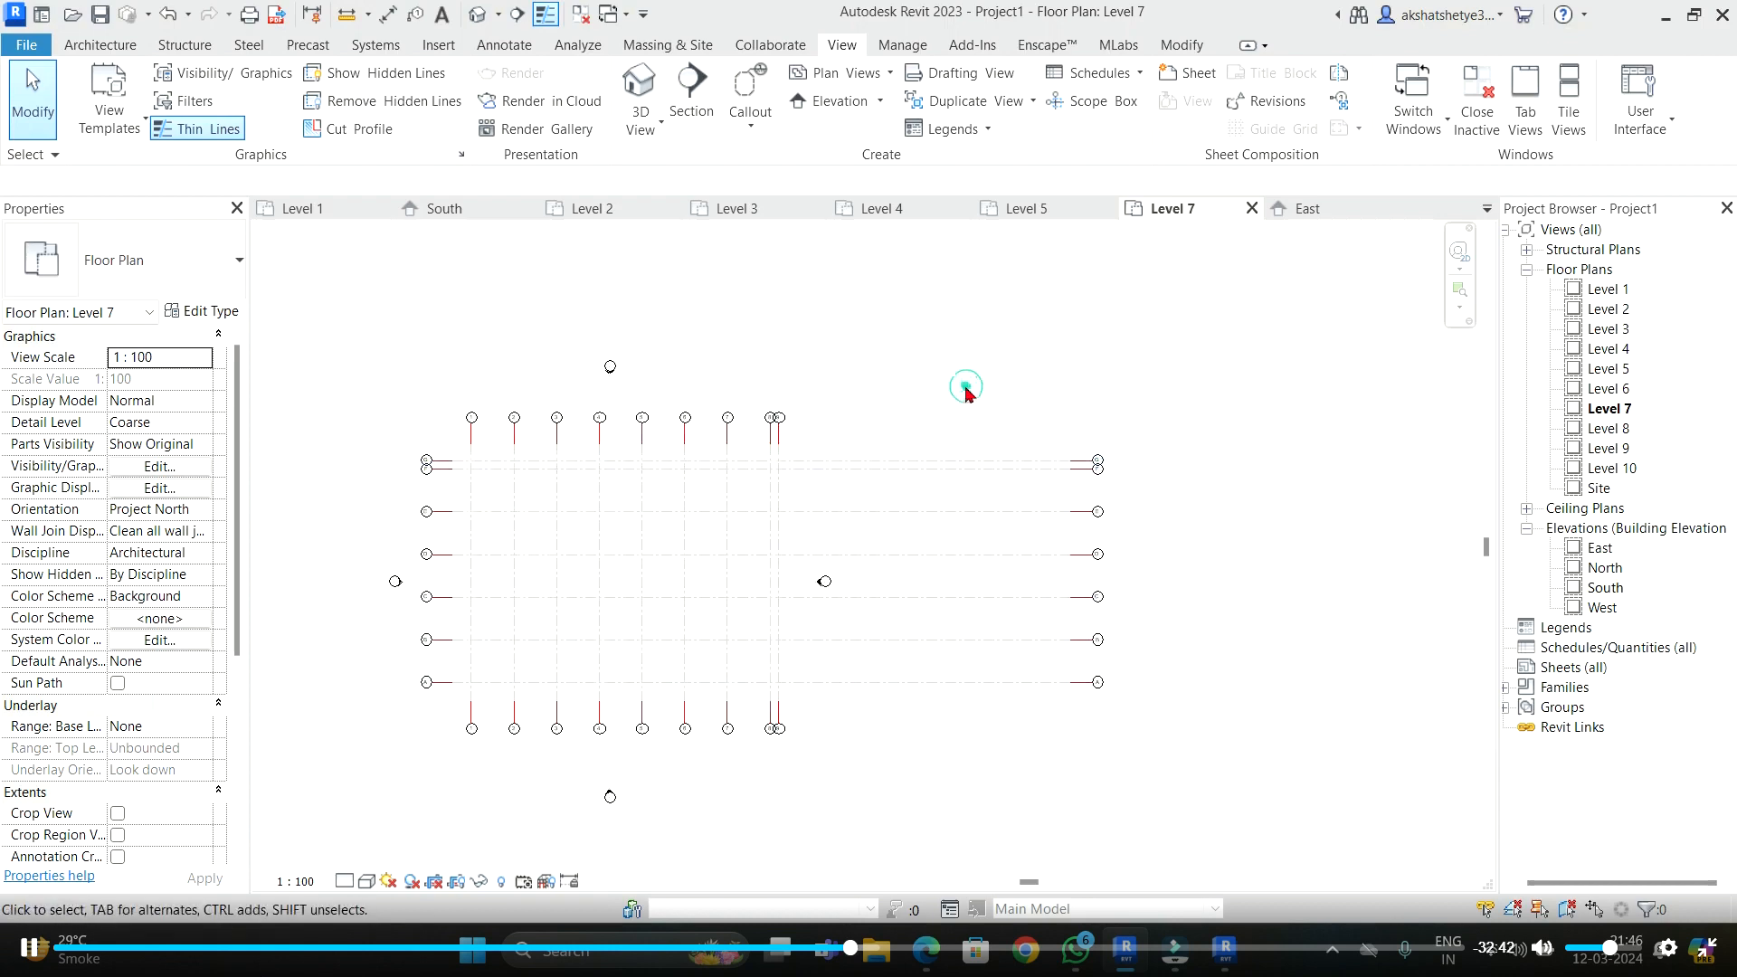
- Check the in-call messages in Google Meet and return to the Level 7 floor plan in Revit
{"action": "left_click", "coordinate": [918, 386]}
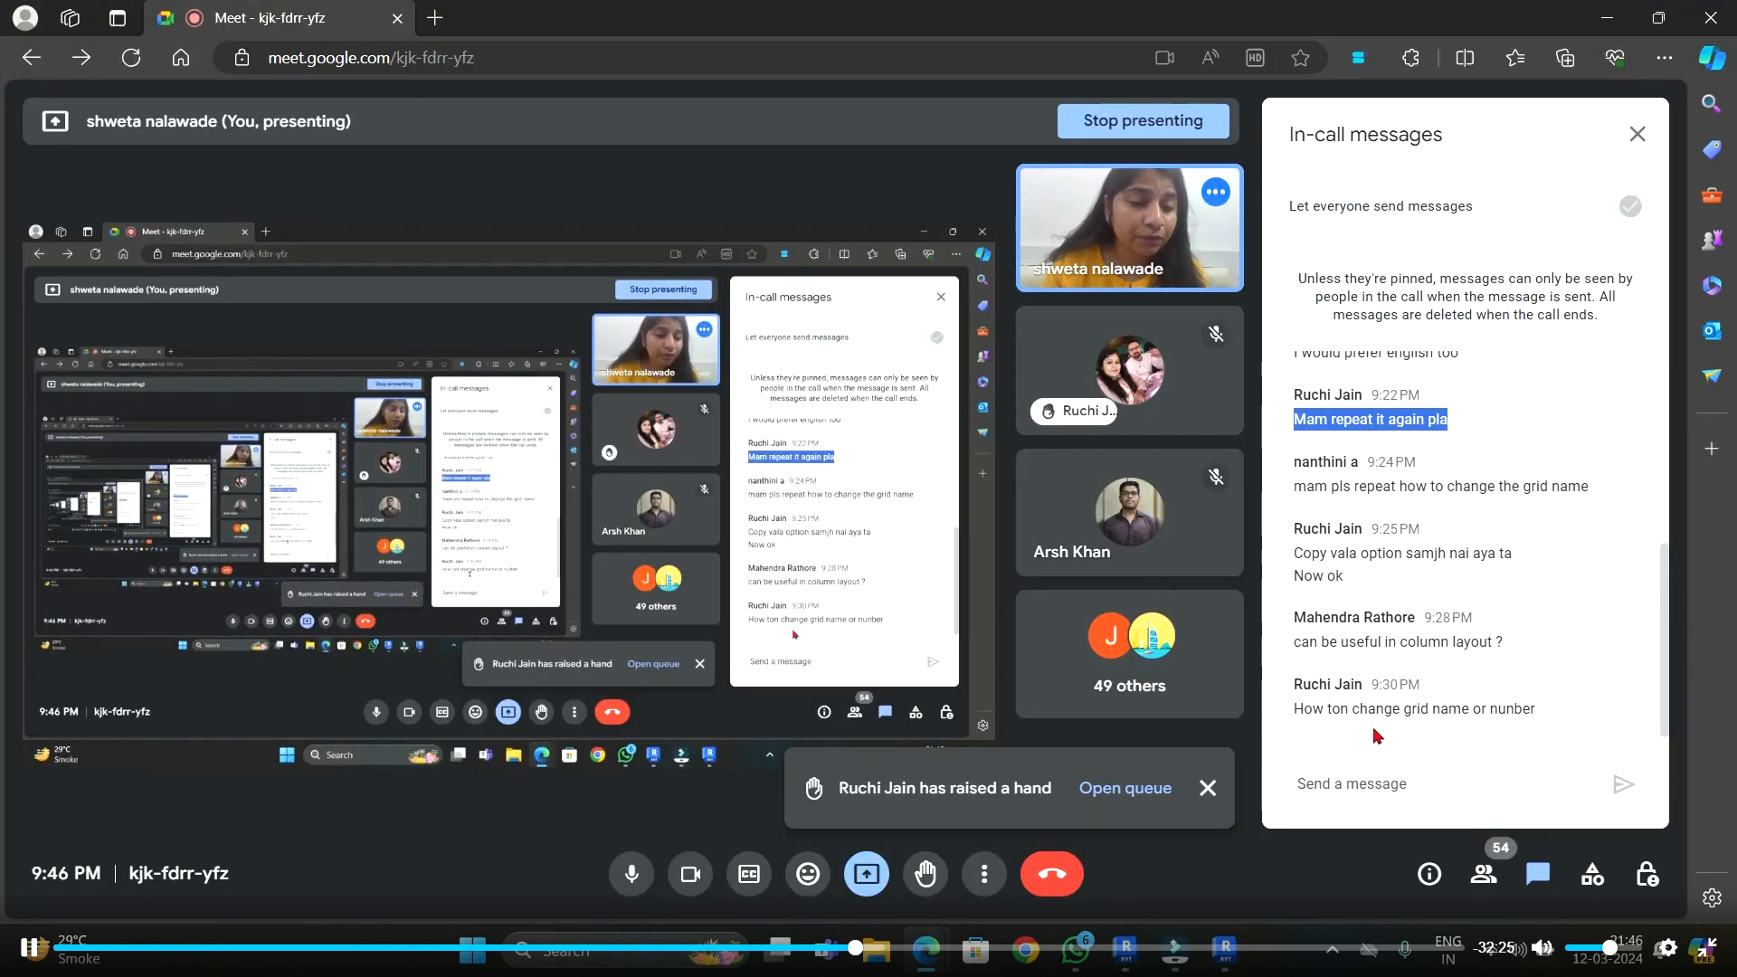
{"action": "left_click", "coordinate": [1616, 19]}
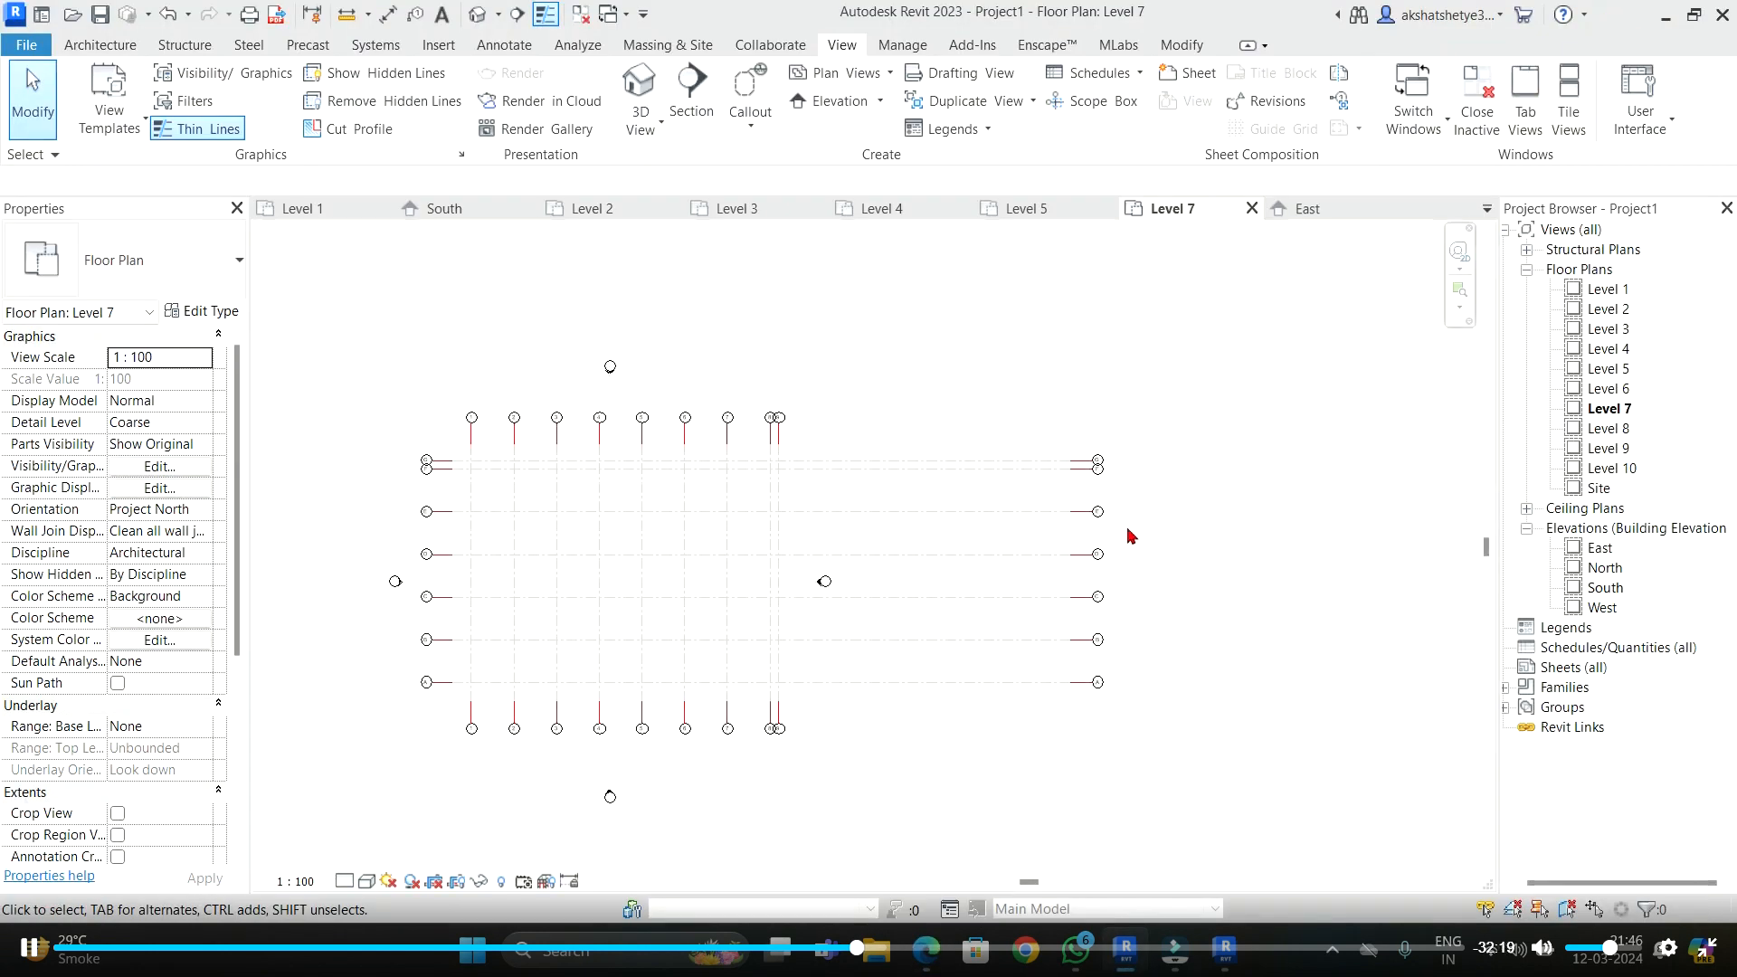
{"action": "left_click", "coordinate": [1011, 370]}
- Compare the extended lettered grids across the Level 1, Level 2, Level 4 and Level 7 floor plans
{"action": "left_click", "coordinate": [302, 203]}
{"action": "scroll", "coordinate": [616, 439], "scroll_direction": "down", "scroll_amount": 2}
{"action": "scroll", "coordinate": [620, 446], "scroll_direction": "down", "scroll_amount": 1}
{"action": "left_click", "coordinate": [1054, 396]}
{"action": "left_click", "coordinate": [648, 213]}
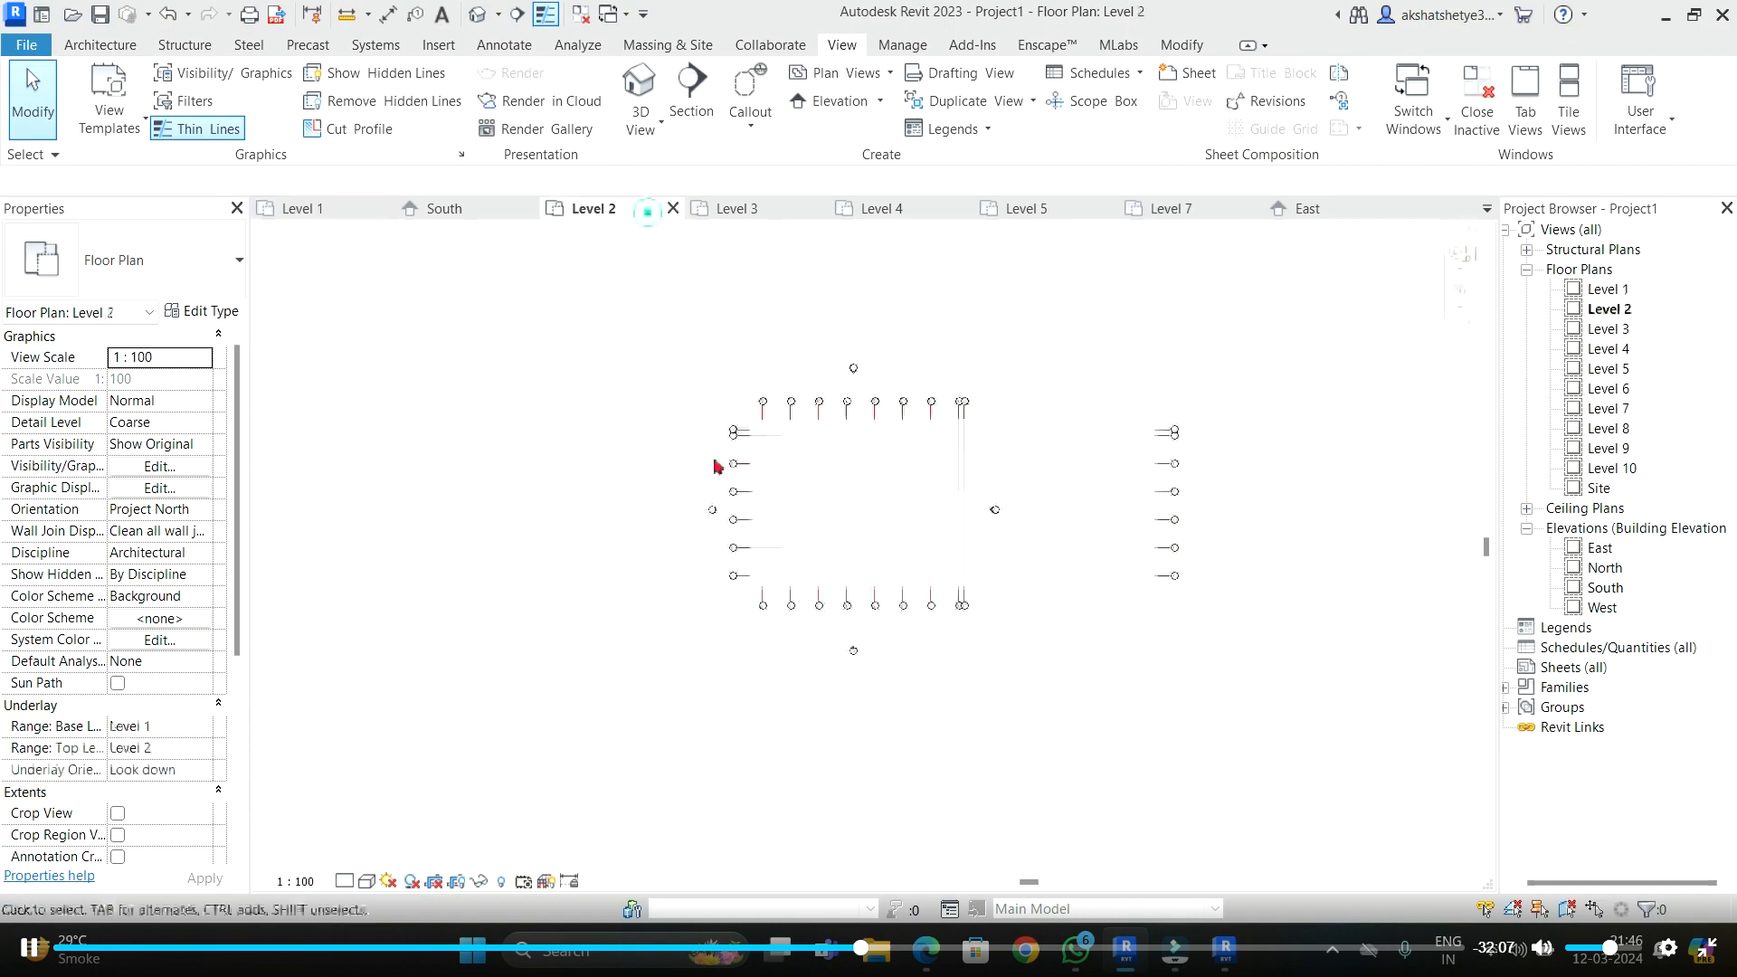
{"action": "left_click", "coordinate": [930, 213]}
{"action": "left_click", "coordinate": [1164, 209]}
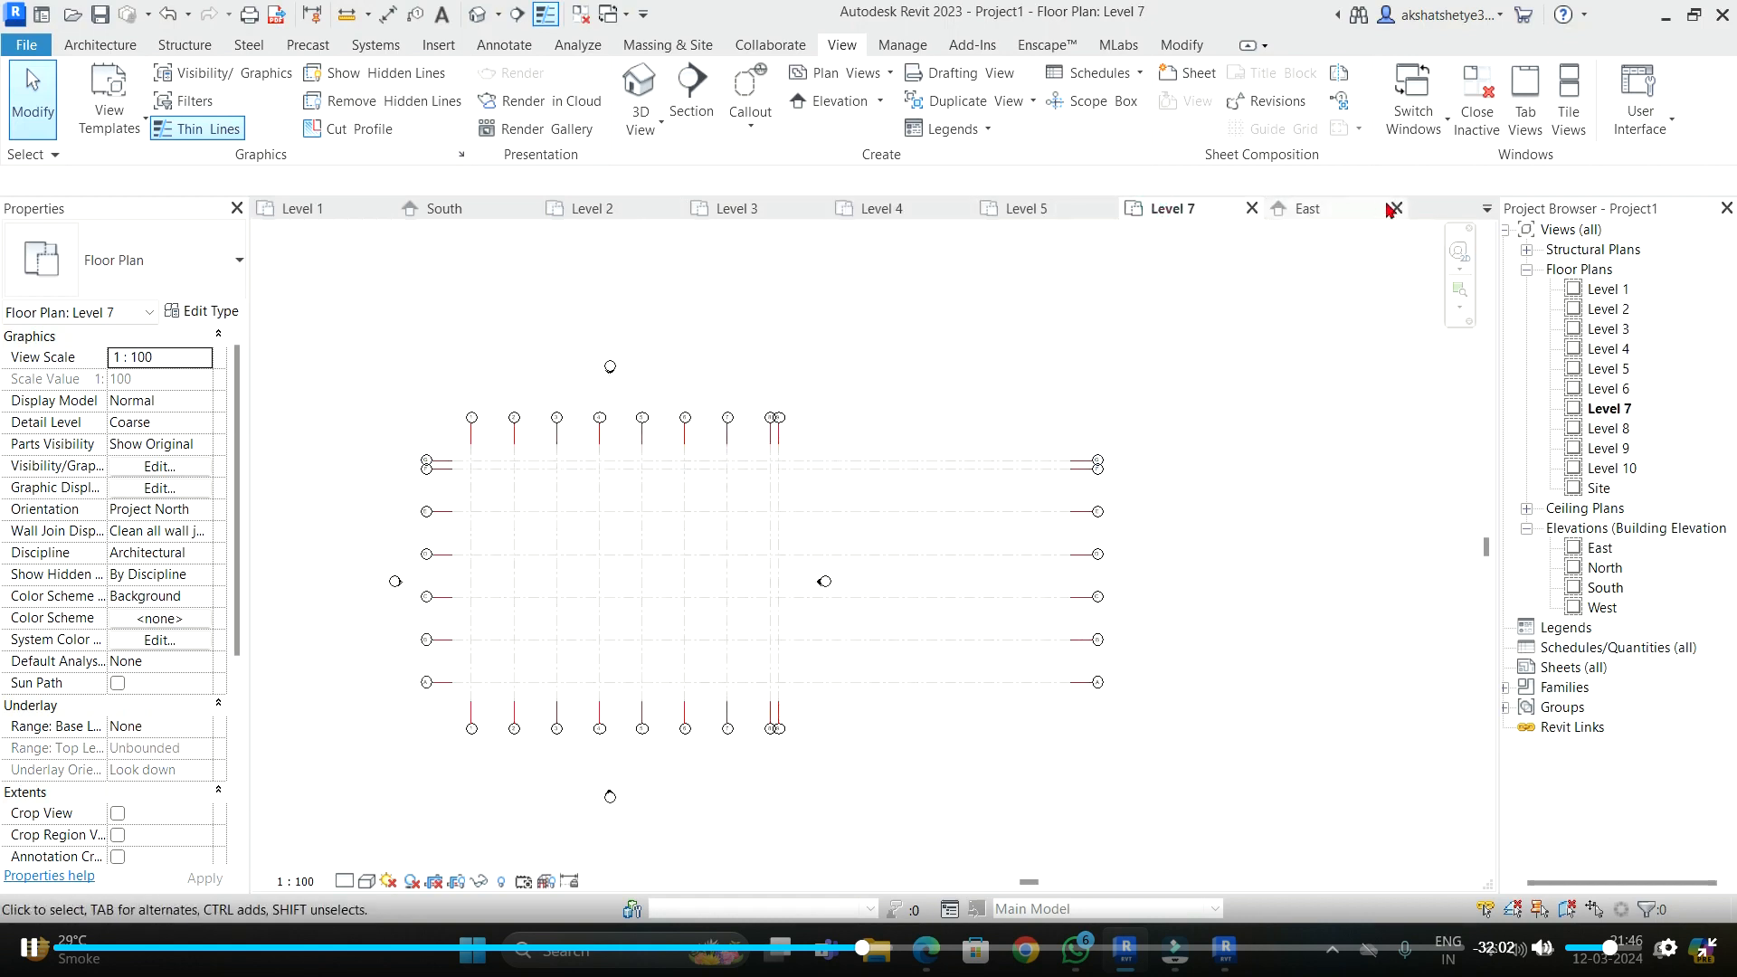
- Close the East elevation view and open the Level 8 floor plan
{"action": "left_click", "coordinate": [1307, 208]}
{"action": "left_click", "coordinate": [1391, 208]}
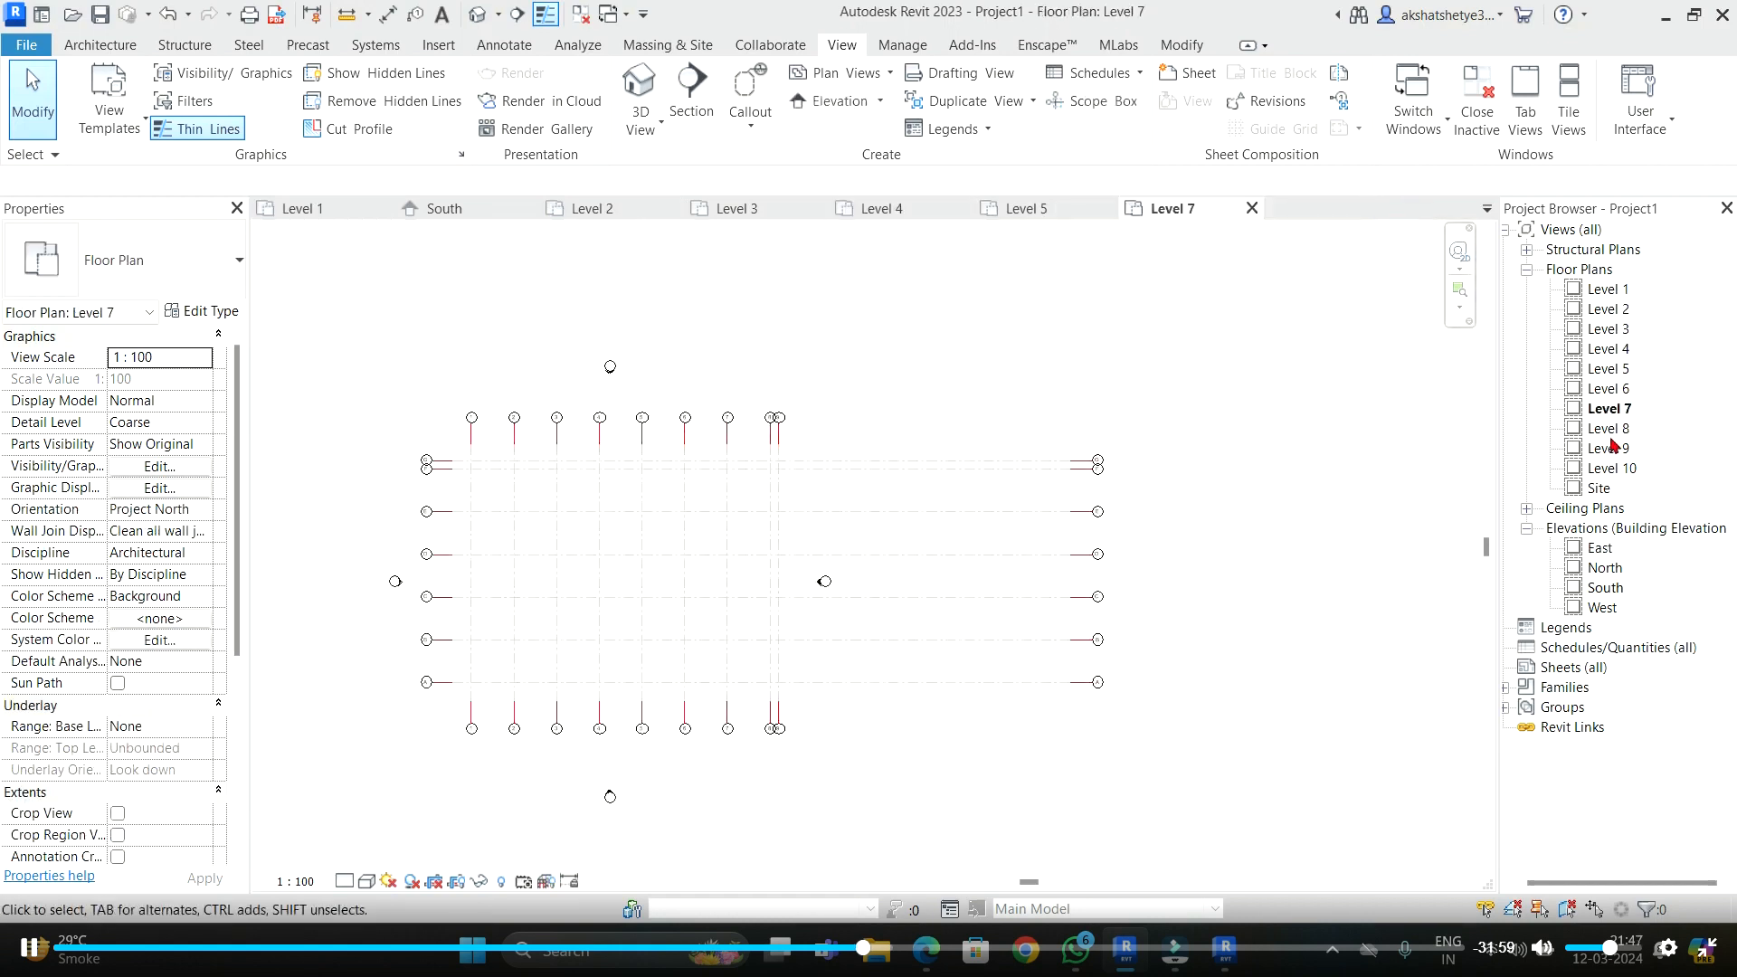
{"action": "double_click", "coordinate": [1609, 430]}
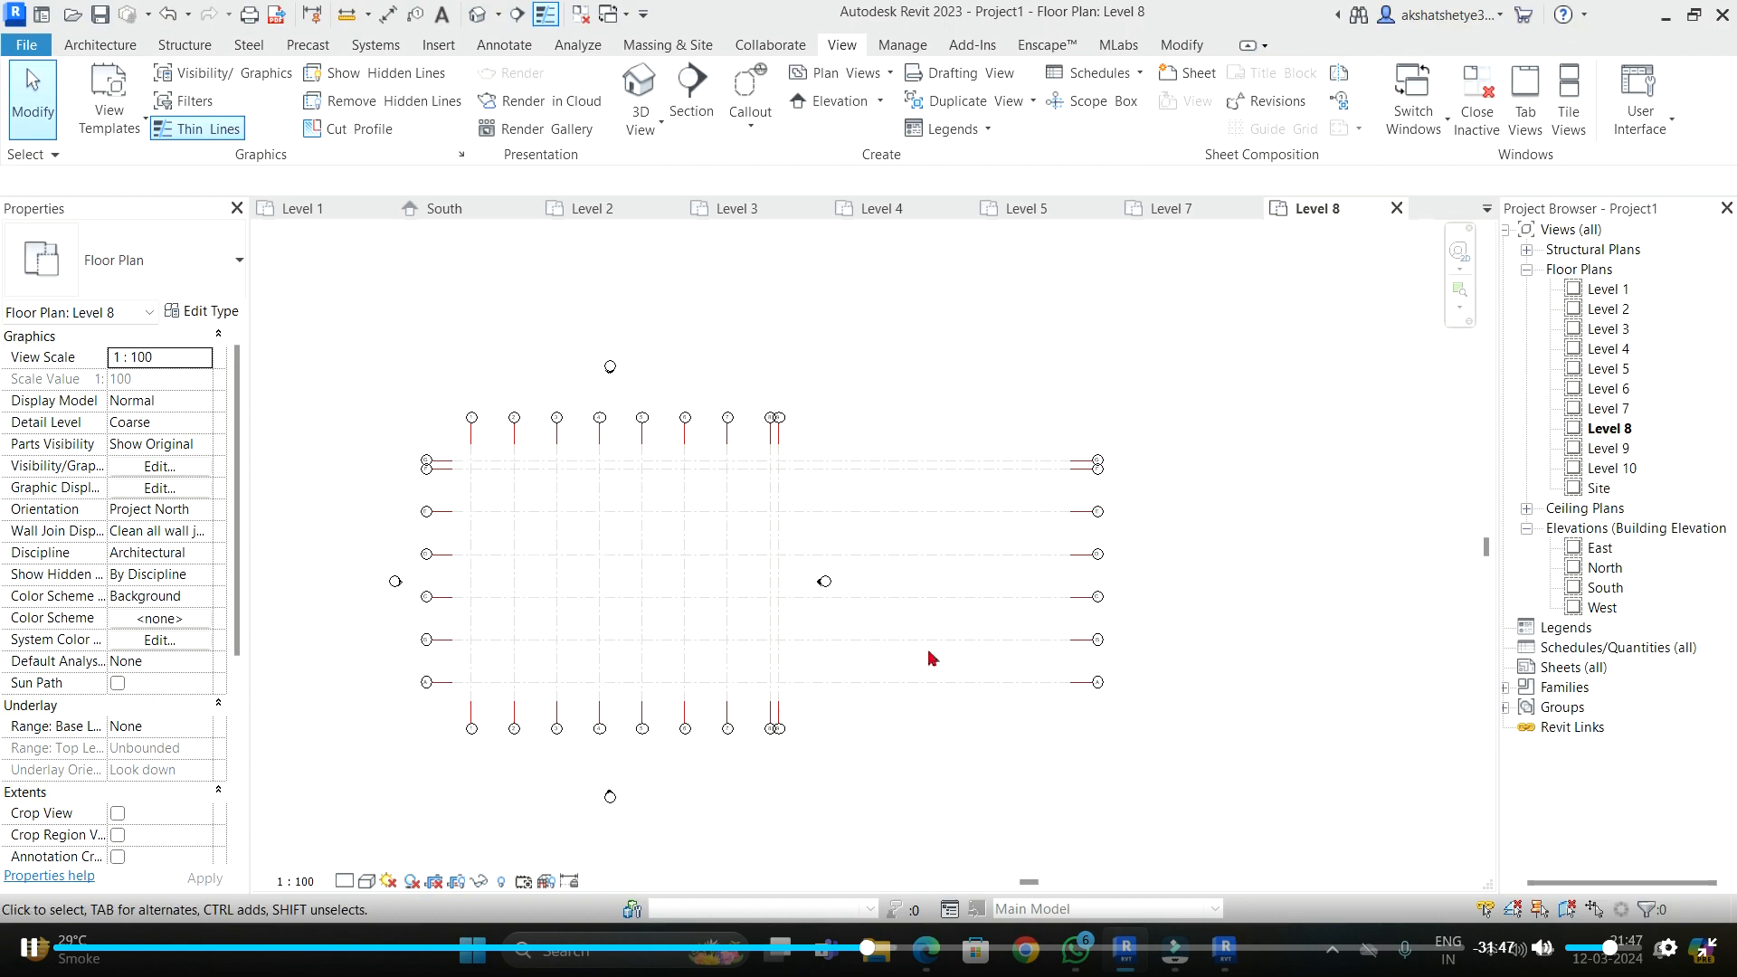
- Shorten the lettered grids in the Level 8 floor plan so their bubbles sit just beyond grid 9
{"action": "left_click", "coordinate": [841, 384]}
{"action": "left_click", "coordinate": [1032, 459]}
{"action": "scroll", "coordinate": [1107, 460], "scroll_direction": "up", "scroll_amount": 3}
{"action": "left_click_drag", "start_coordinate": [1085, 464], "coordinate": [658, 469]}
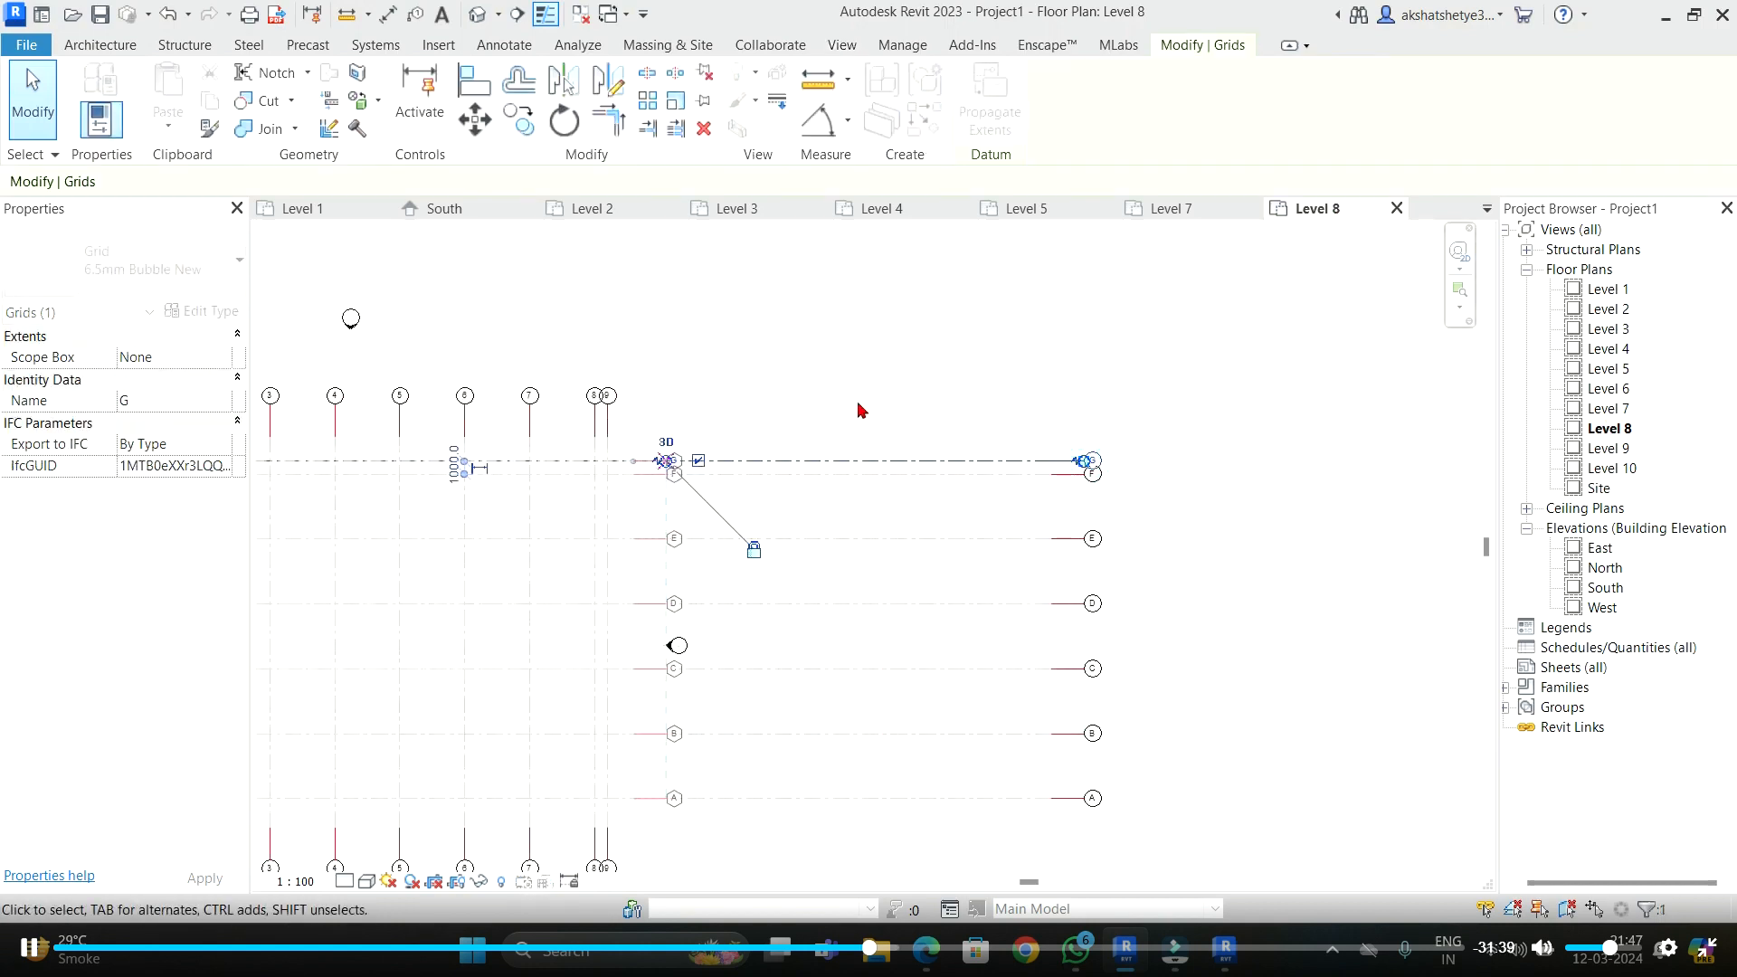
{"action": "left_click", "coordinate": [901, 353]}
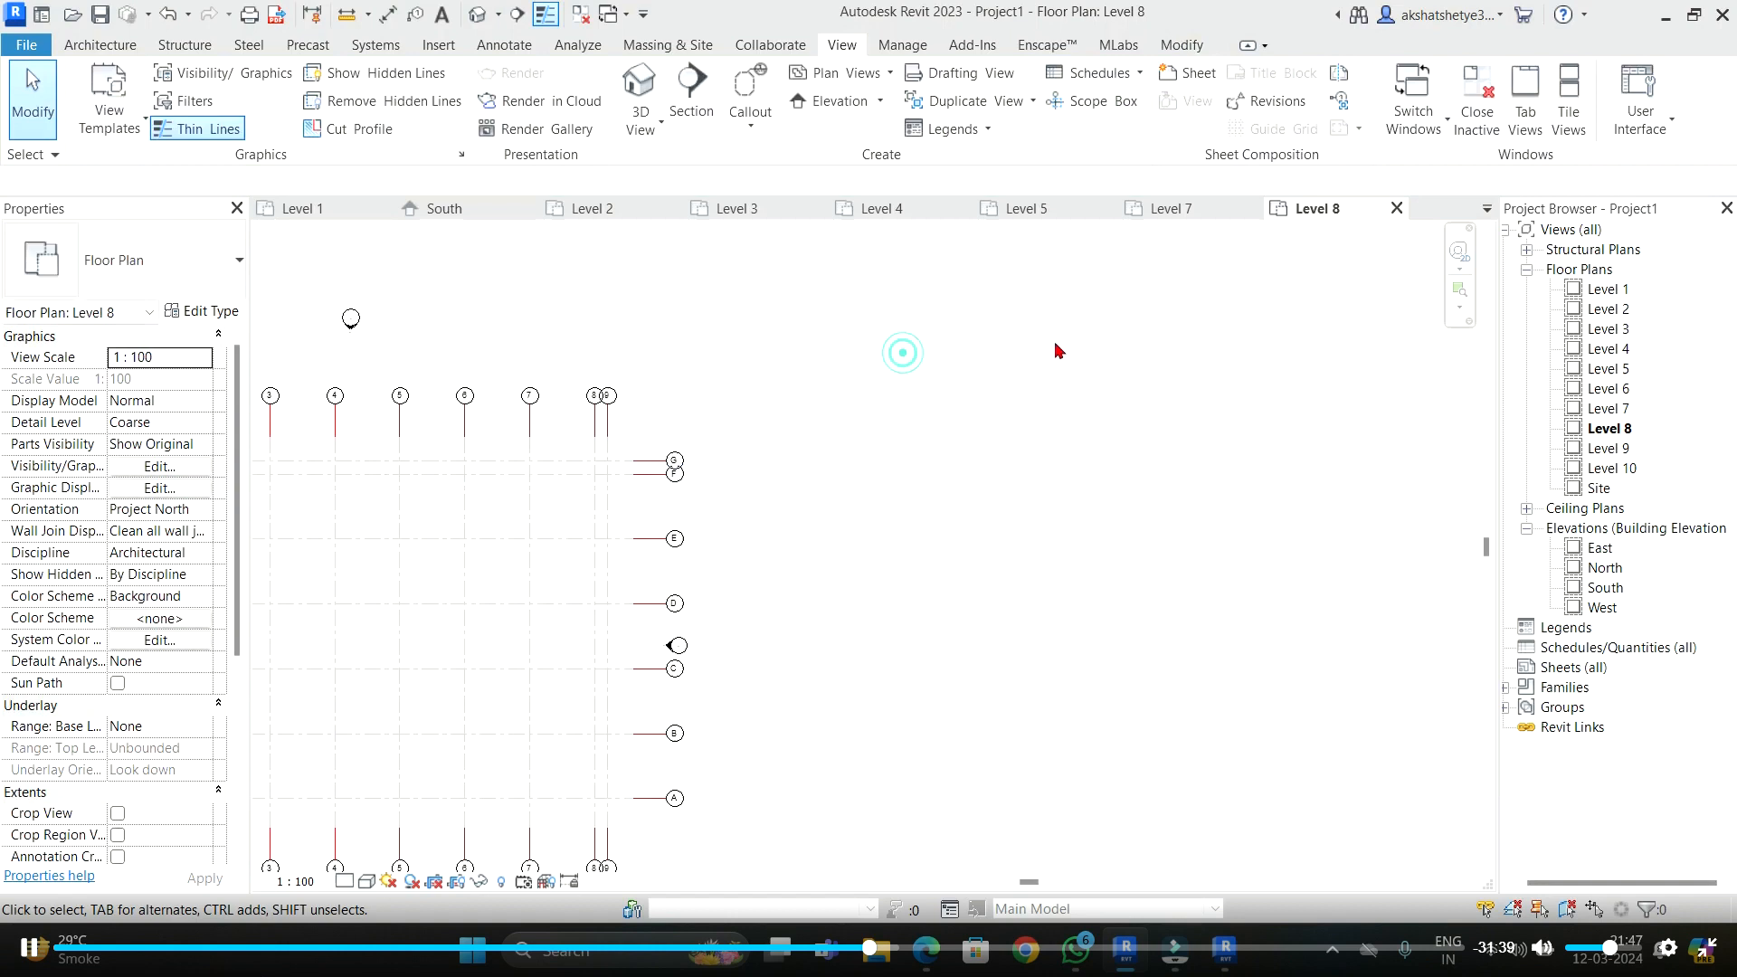
- Check the shortened lettered grids in the Level 7 and Level 1 floor plans
{"action": "left_click", "coordinate": [1173, 208]}
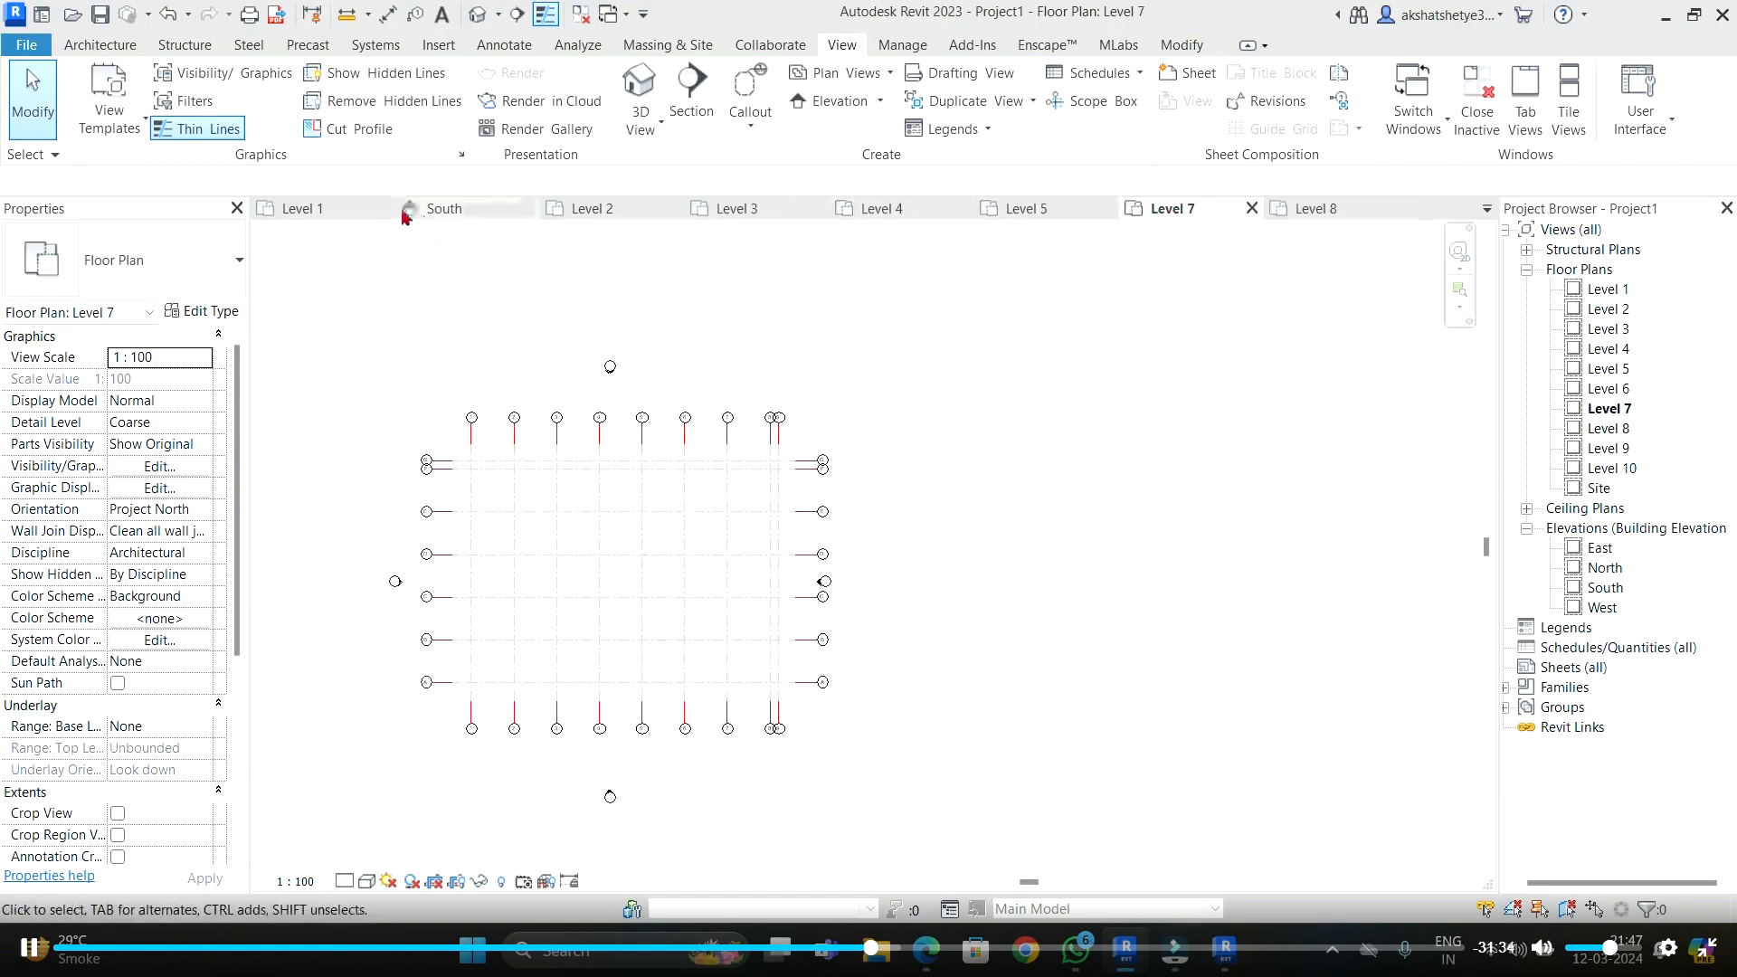
{"action": "left_click", "coordinate": [308, 208]}
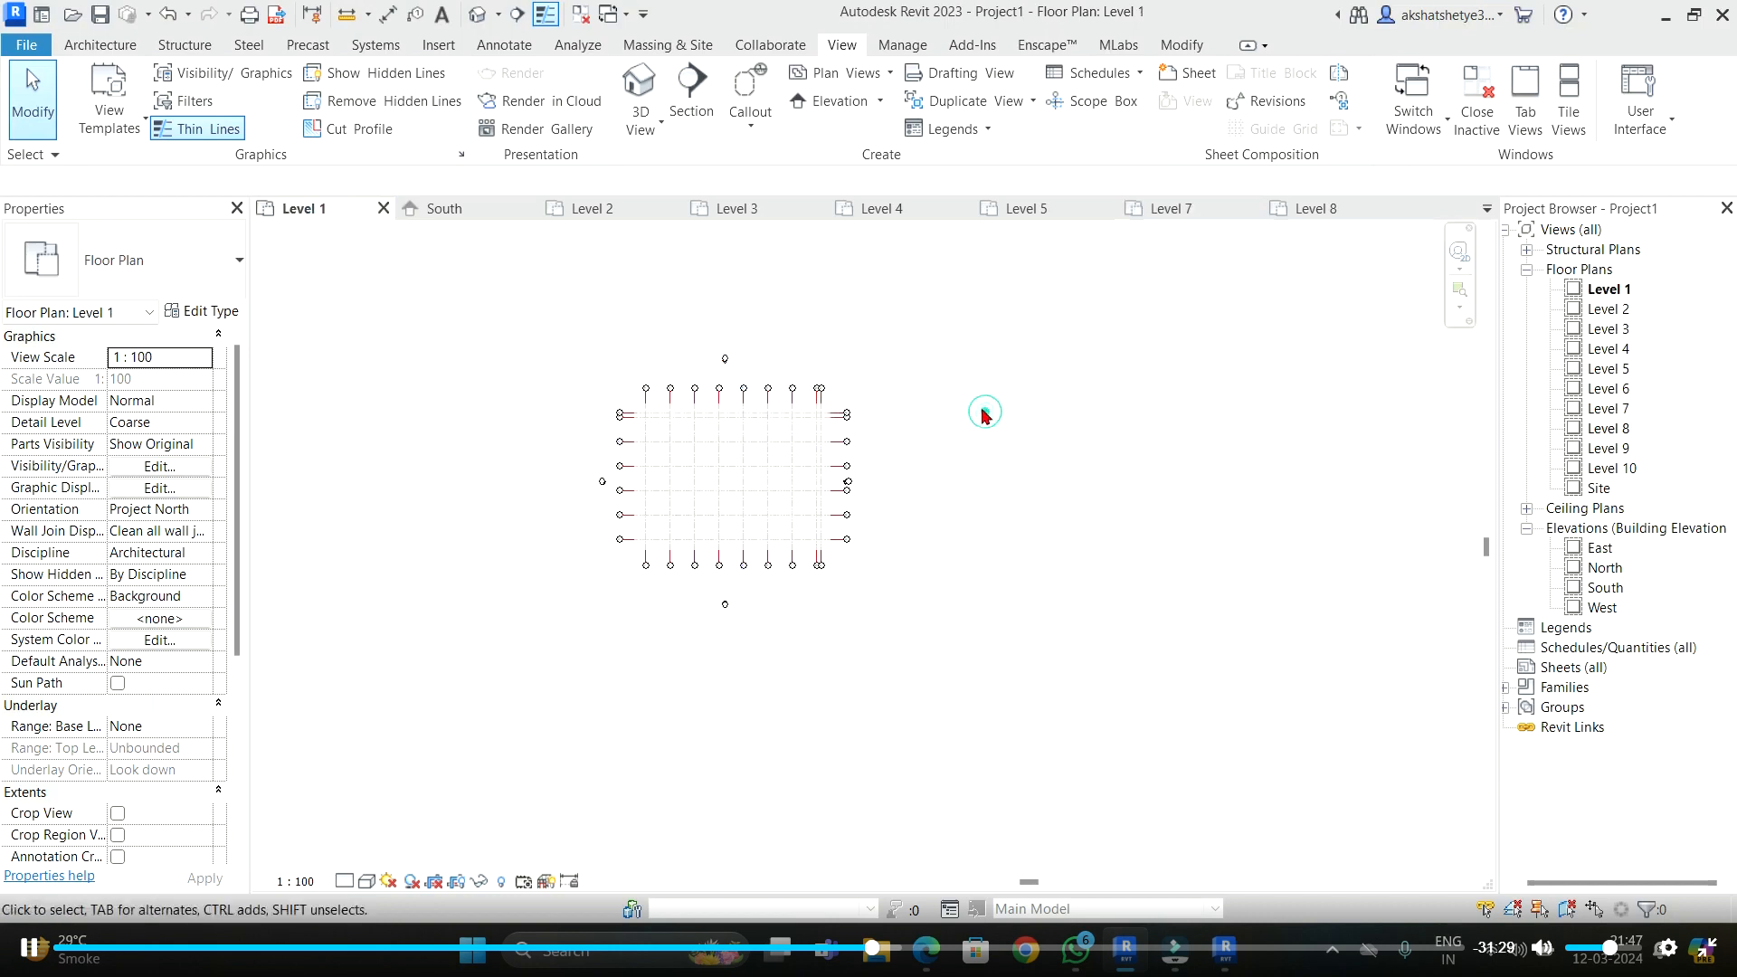
- Extend the lettered grids far beyond grid 9 in the Level 1 floor plan using grid G's 3D extent
{"action": "scroll", "coordinate": [830, 401], "scroll_direction": "up", "scroll_amount": 5}
{"action": "left_click", "coordinate": [842, 390]}
{"action": "scroll", "coordinate": [871, 391], "scroll_direction": "up", "scroll_amount": 1}
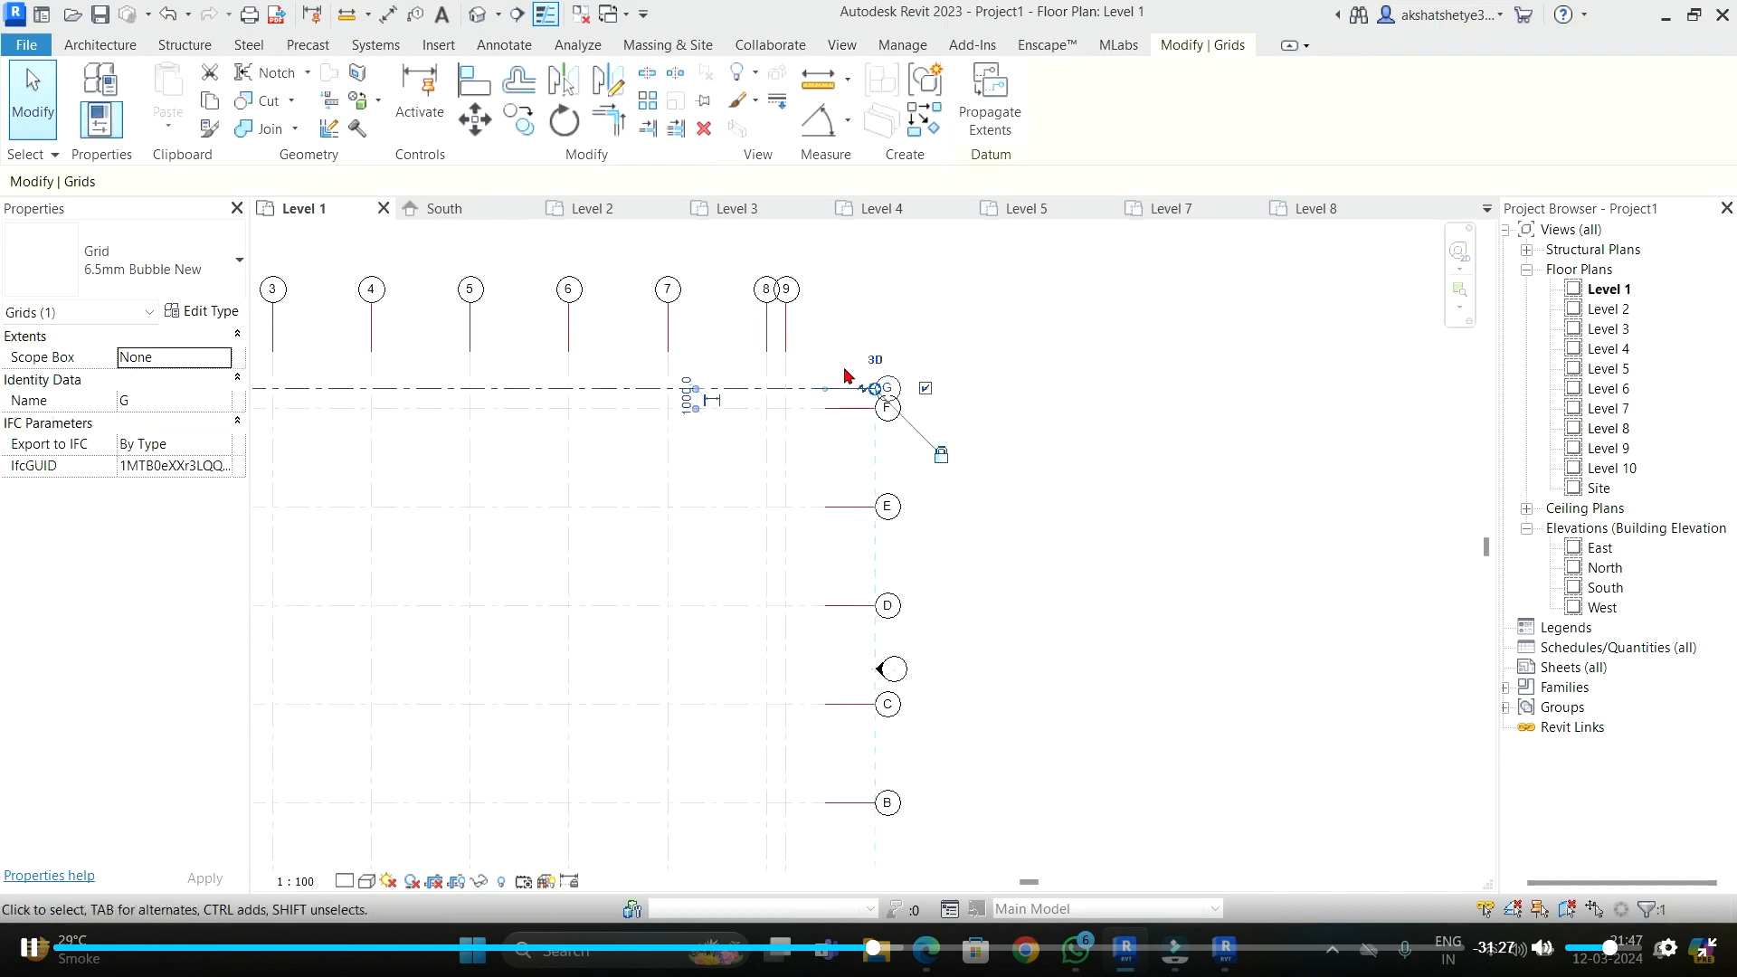
{"action": "scroll", "coordinate": [846, 376], "scroll_direction": "down", "scroll_amount": 1}
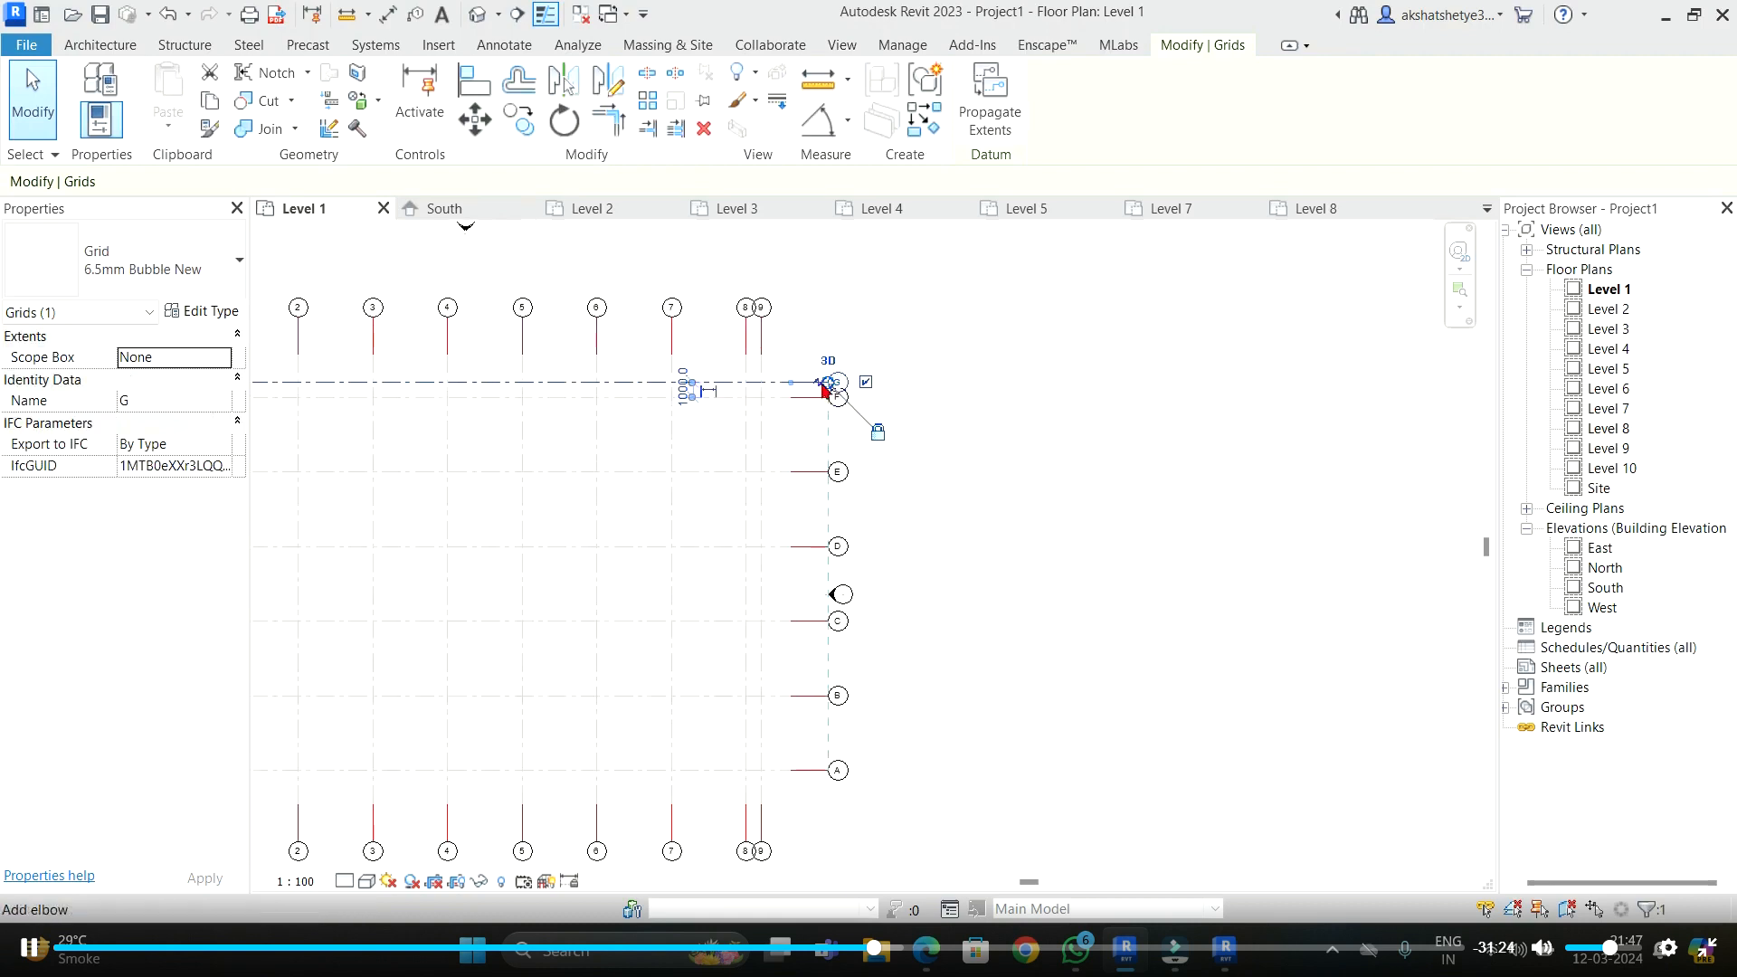
{"action": "left_click_drag", "start_coordinate": [826, 383], "coordinate": [1354, 380]}
{"action": "left_click", "coordinate": [1126, 296]}
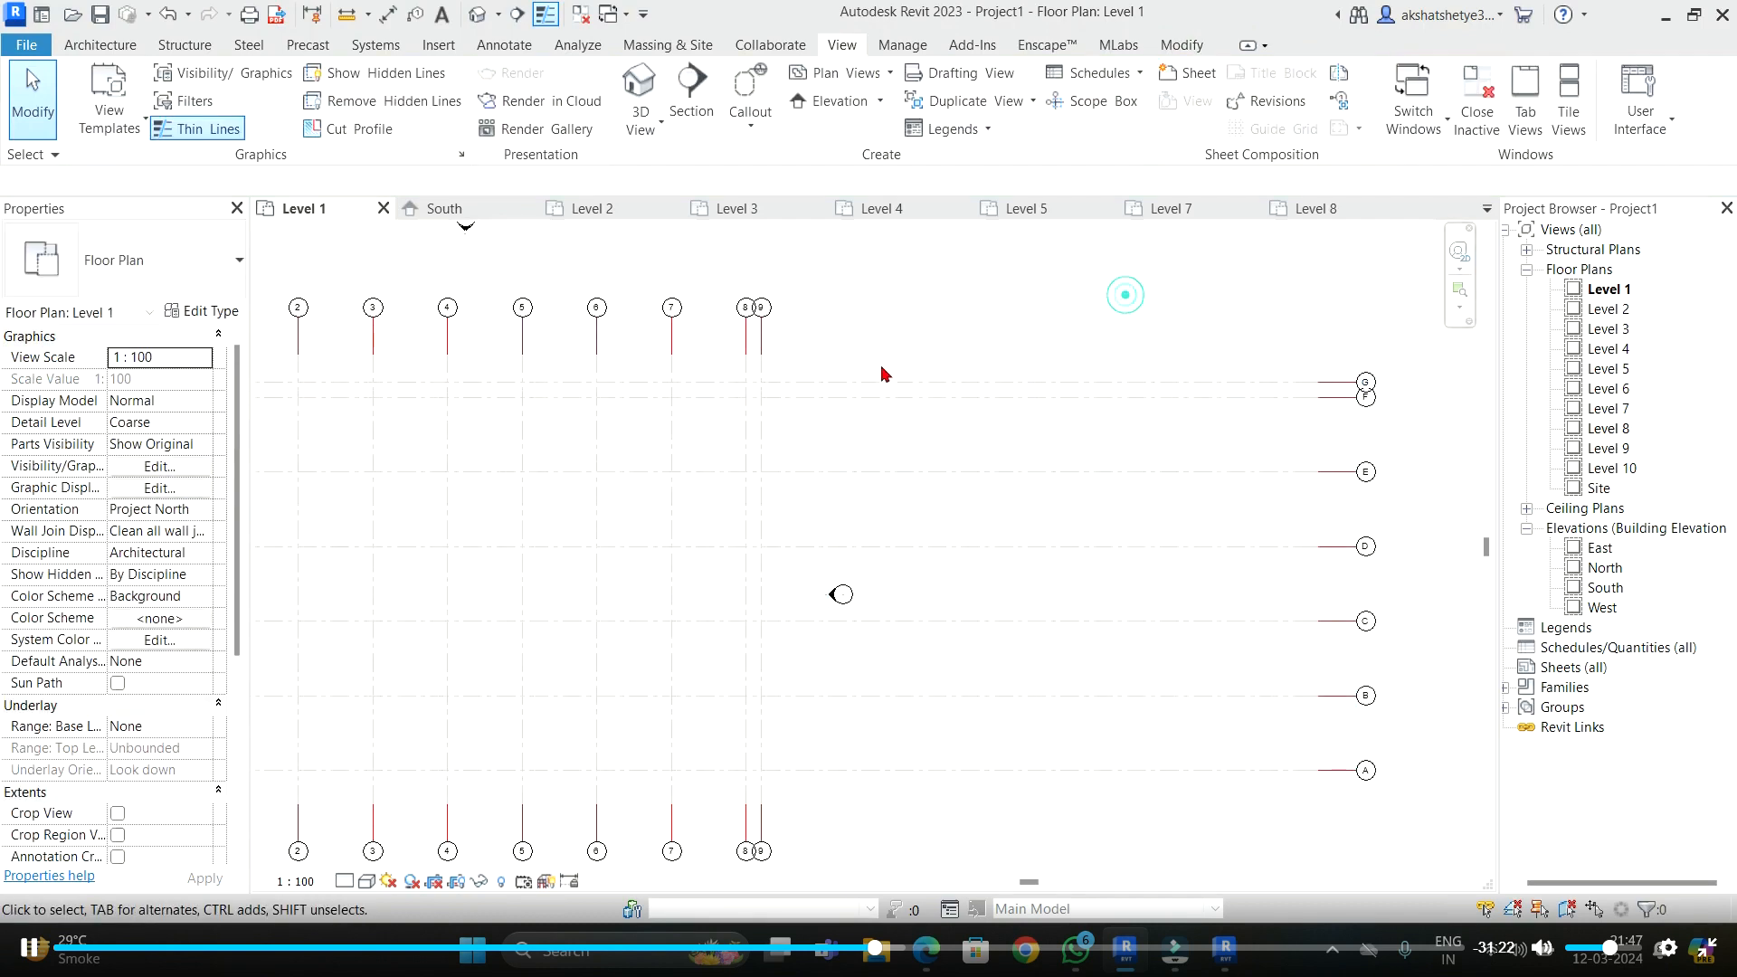
- Switch grid G to 2D extents beyond grid 9 in the Level 8 floor plan and shorten it to just past grid 9
{"action": "left_click", "coordinate": [1179, 210]}
{"action": "left_click", "coordinate": [1317, 208]}
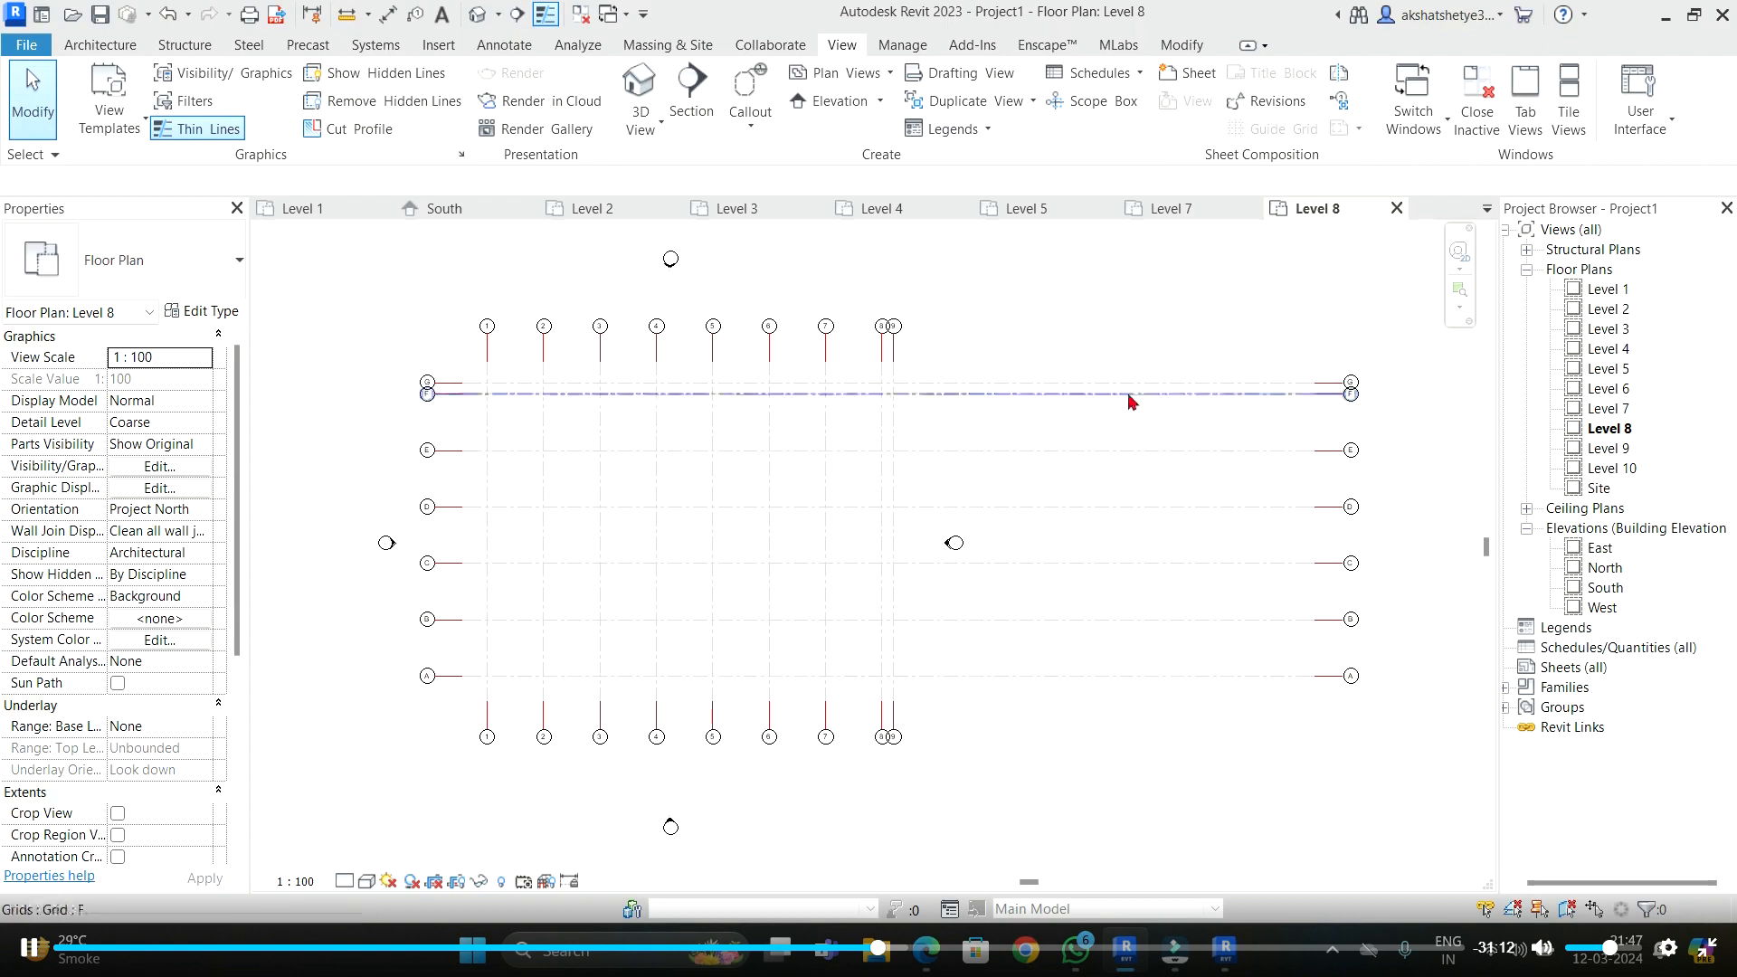
{"action": "left_click", "coordinate": [1155, 387]}
{"action": "scroll", "coordinate": [1318, 389], "scroll_direction": "up", "scroll_amount": 5}
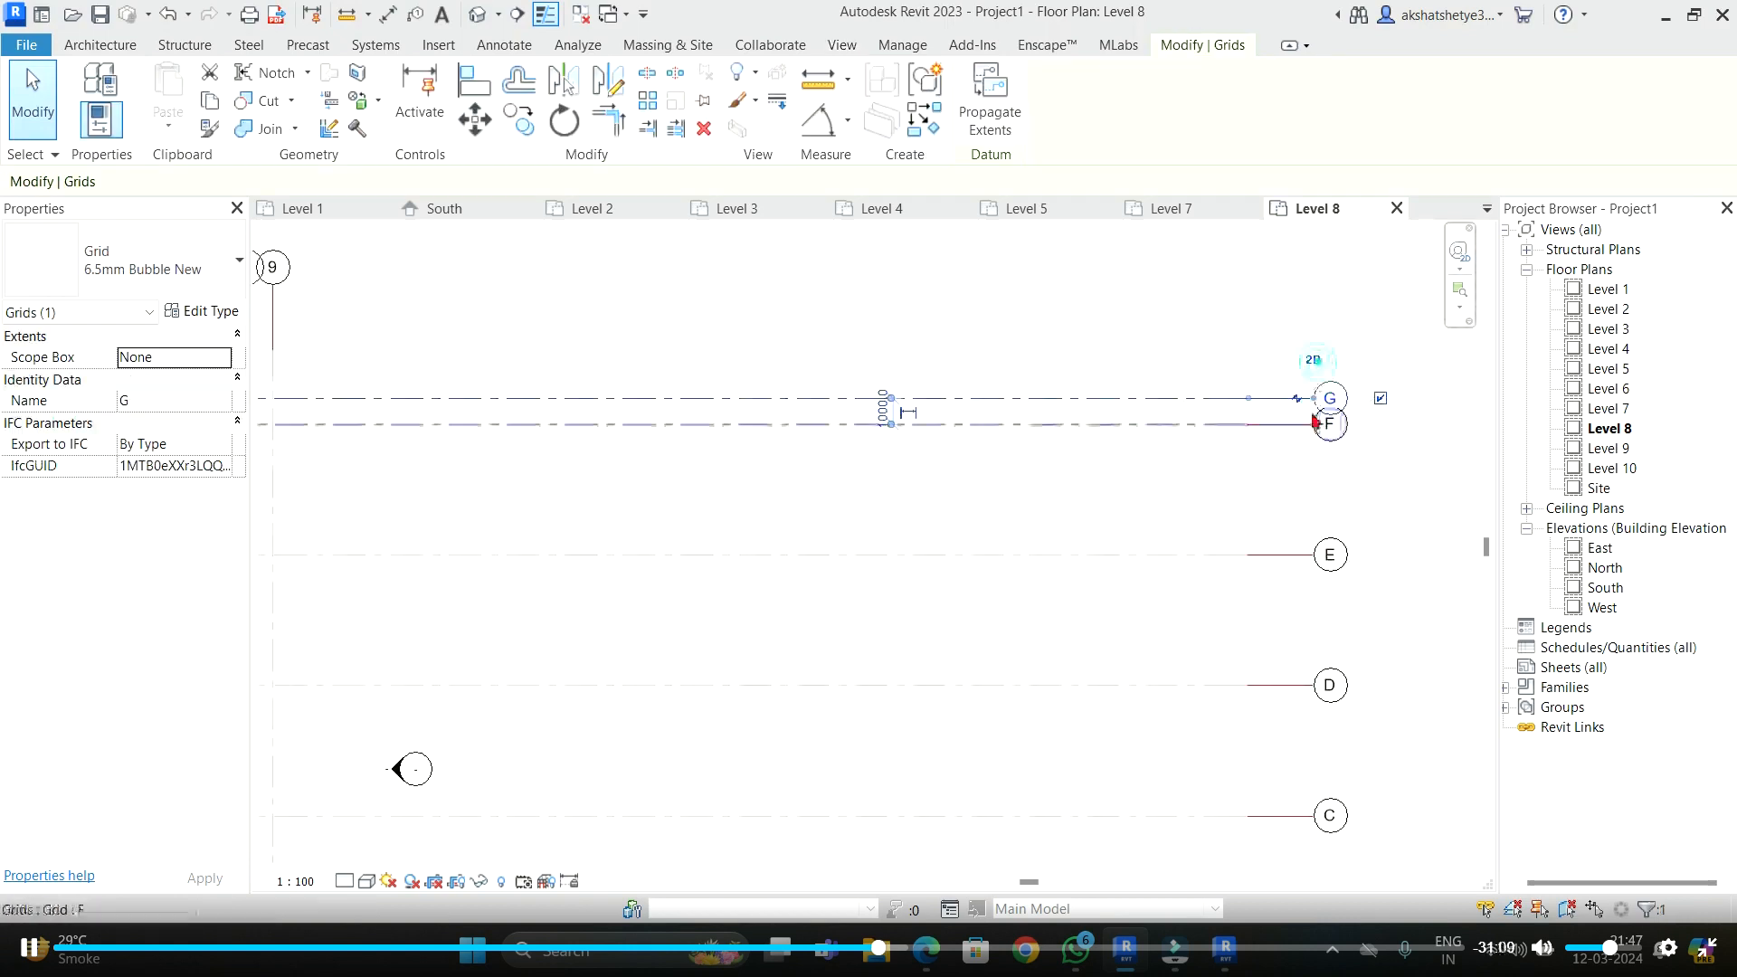
{"action": "scroll", "coordinate": [1314, 398], "scroll_direction": "down", "scroll_amount": 2}
{"action": "left_click_drag", "start_coordinate": [594, 391], "coordinate": [609, 375]}
{"action": "left_click", "coordinate": [825, 521]}
- Switch grids F and E to 2D extents in the Level 8 floor plan and shorten them to align with grid G's bubble
{"action": "left_click", "coordinate": [895, 424]}
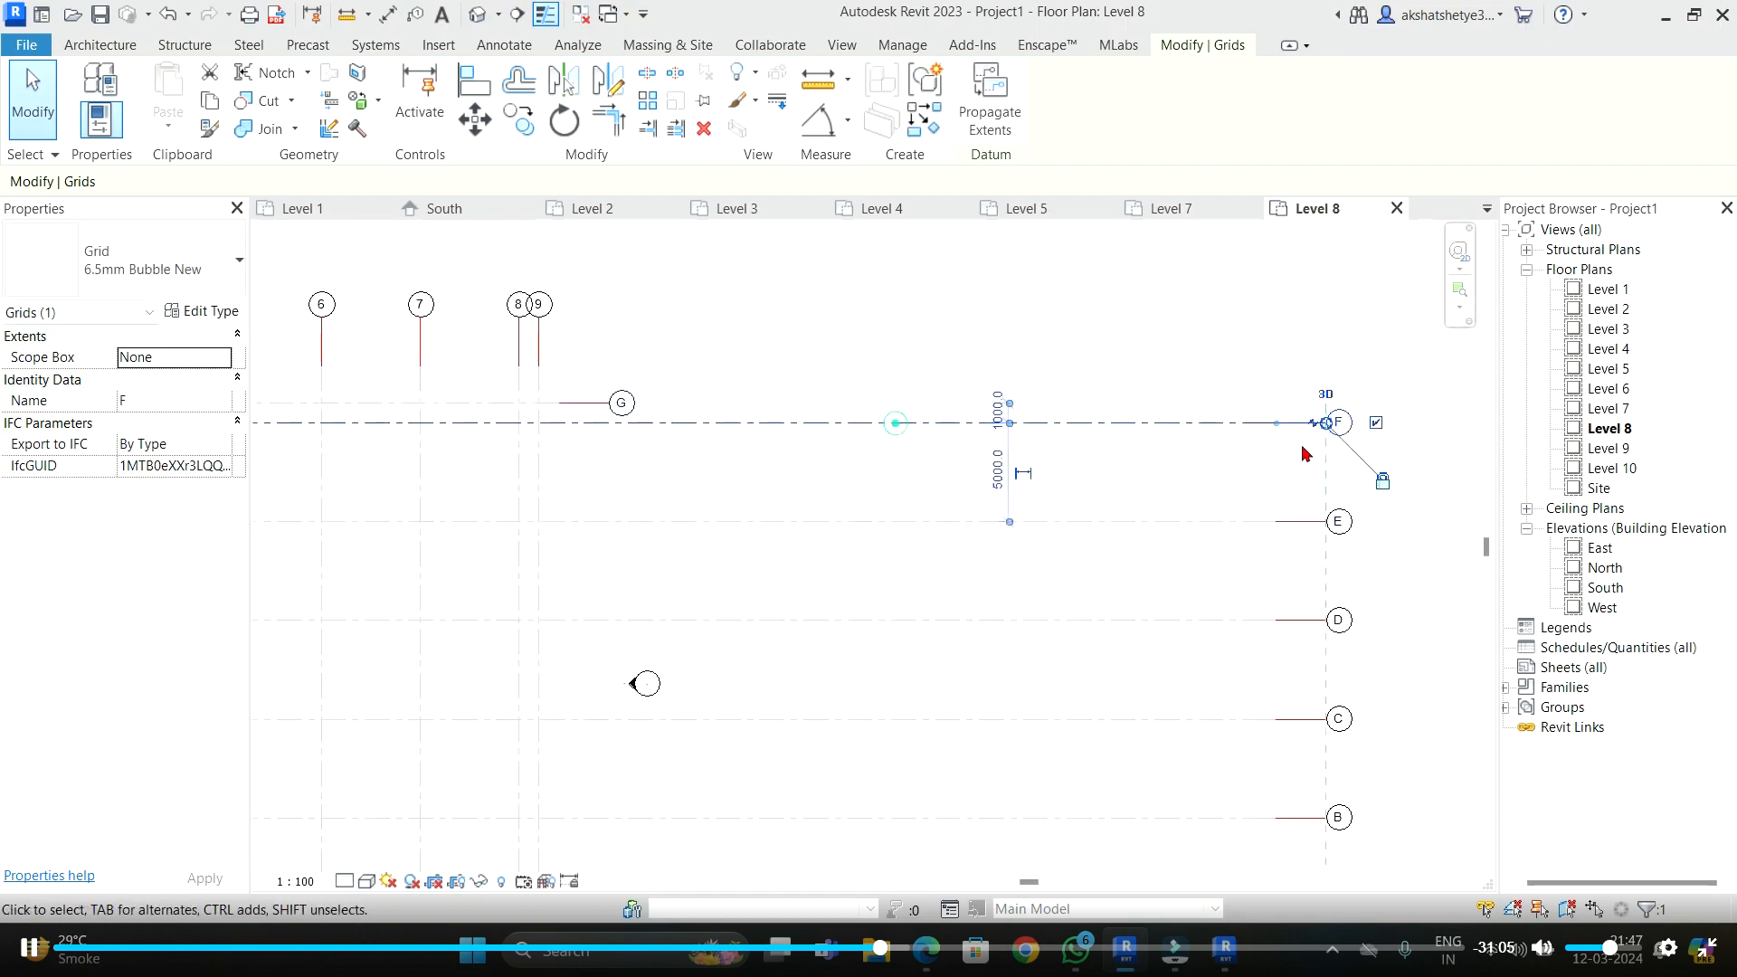
{"action": "left_click", "coordinate": [1327, 394]}
{"action": "mouse_move", "coordinate": [606, 422]}
{"action": "left_mouse_down"}
{"action": "mouse_move", "coordinate": [620, 441]}
{"action": "mouse_move", "coordinate": [625, 425]}
{"action": "left_mouse_up"}
{"action": "left_click", "coordinate": [746, 367]}
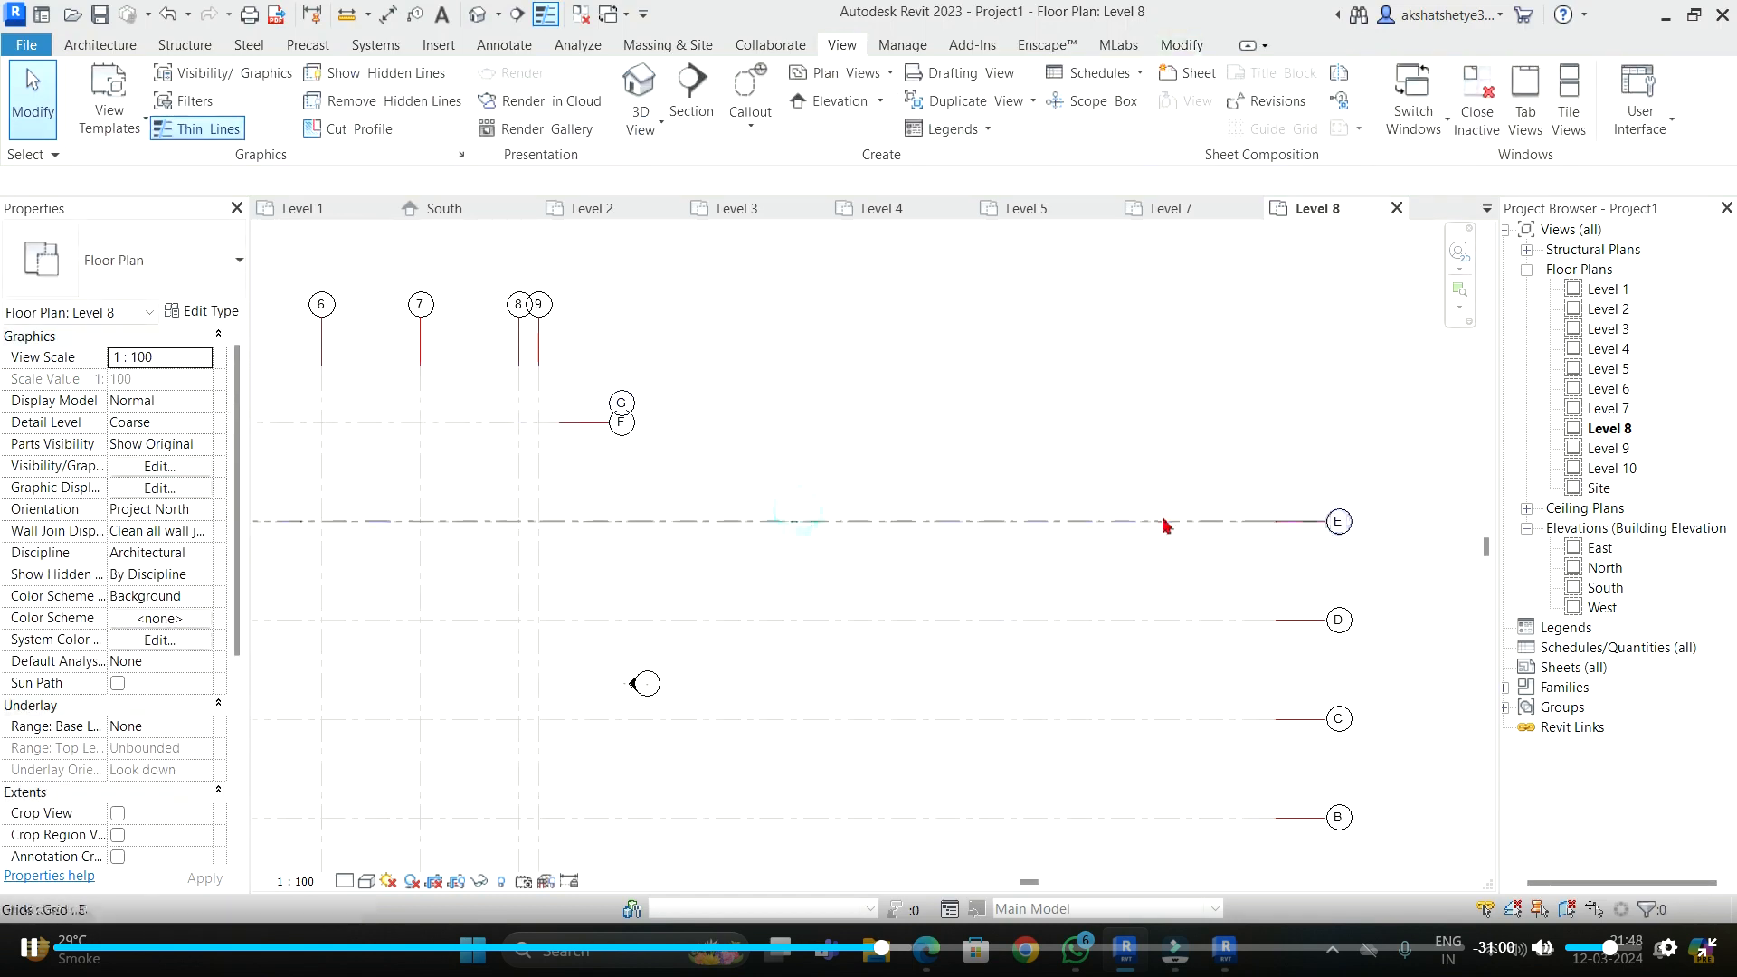
{"action": "left_click", "coordinate": [1162, 521]}
{"action": "left_click", "coordinate": [1326, 493]}
{"action": "left_click_drag", "start_coordinate": [1327, 522], "coordinate": [609, 521]}
{"action": "left_click", "coordinate": [737, 407]}
{"action": "scroll", "coordinate": [744, 412], "scroll_direction": "down", "scroll_amount": 2}
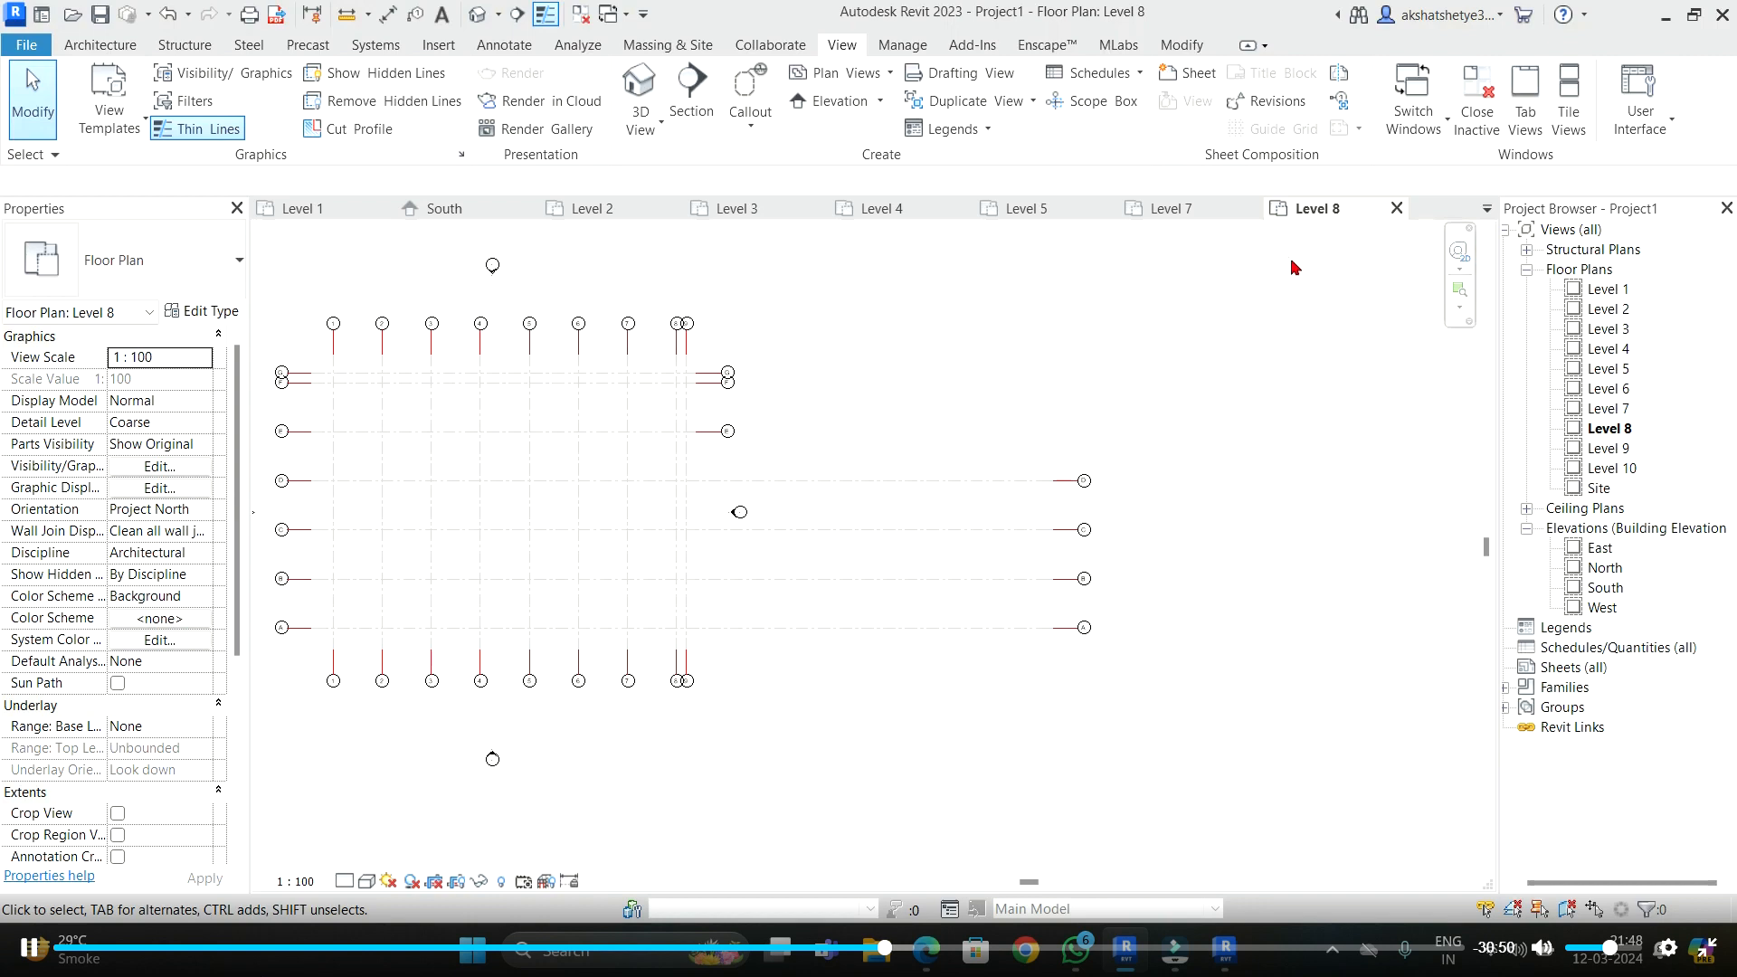
- Compare the lettered grid extents in the Level 7, Level 2 and Level 9 floor plans with the 2D-shortened grids in Level 8
{"action": "left_click", "coordinate": [1169, 208]}
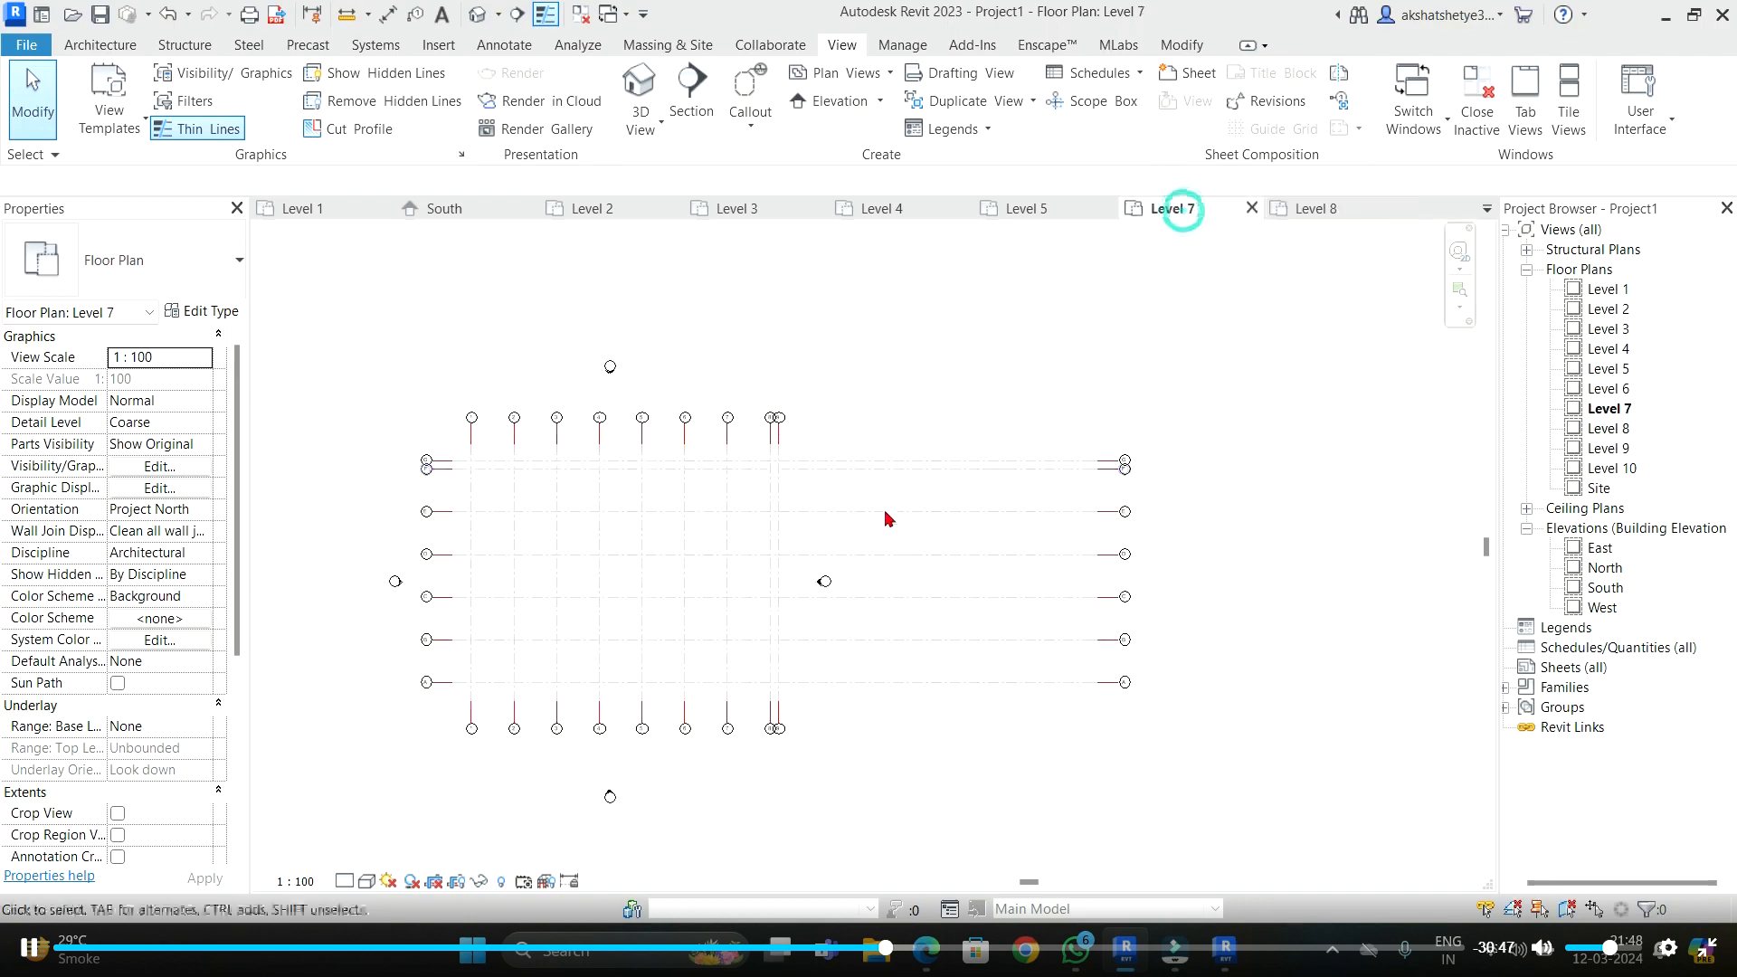
{"action": "left_click", "coordinate": [579, 213]}
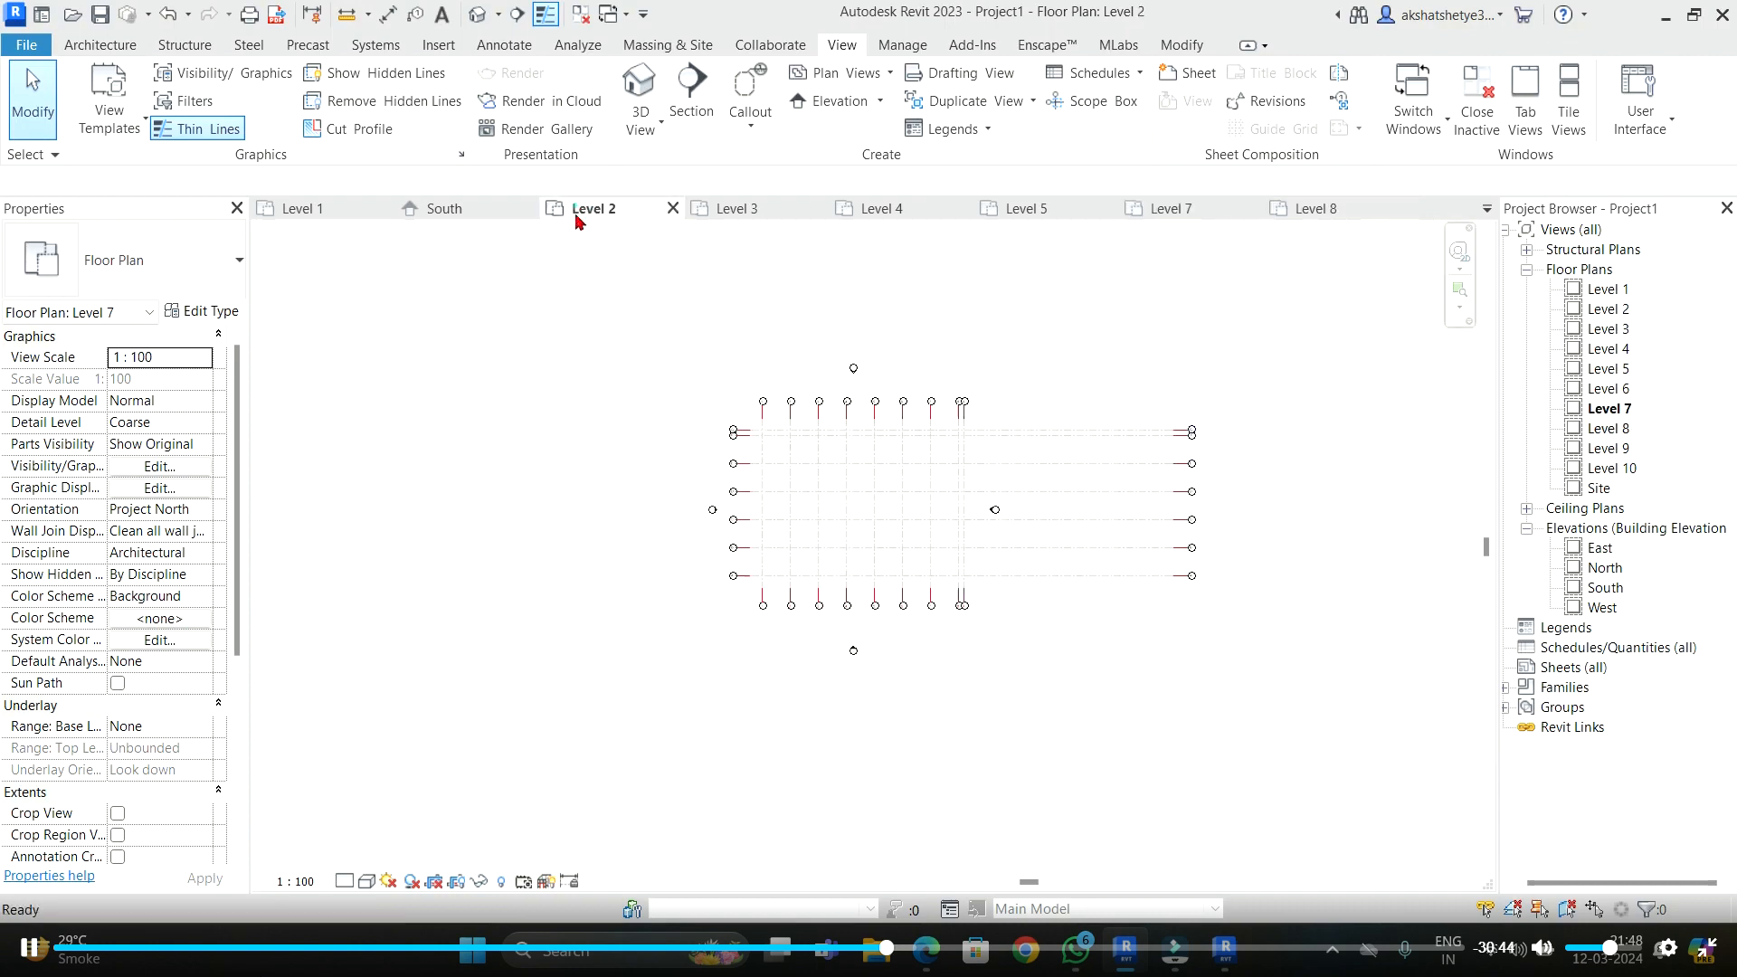
{"action": "left_click", "coordinate": [1303, 210]}
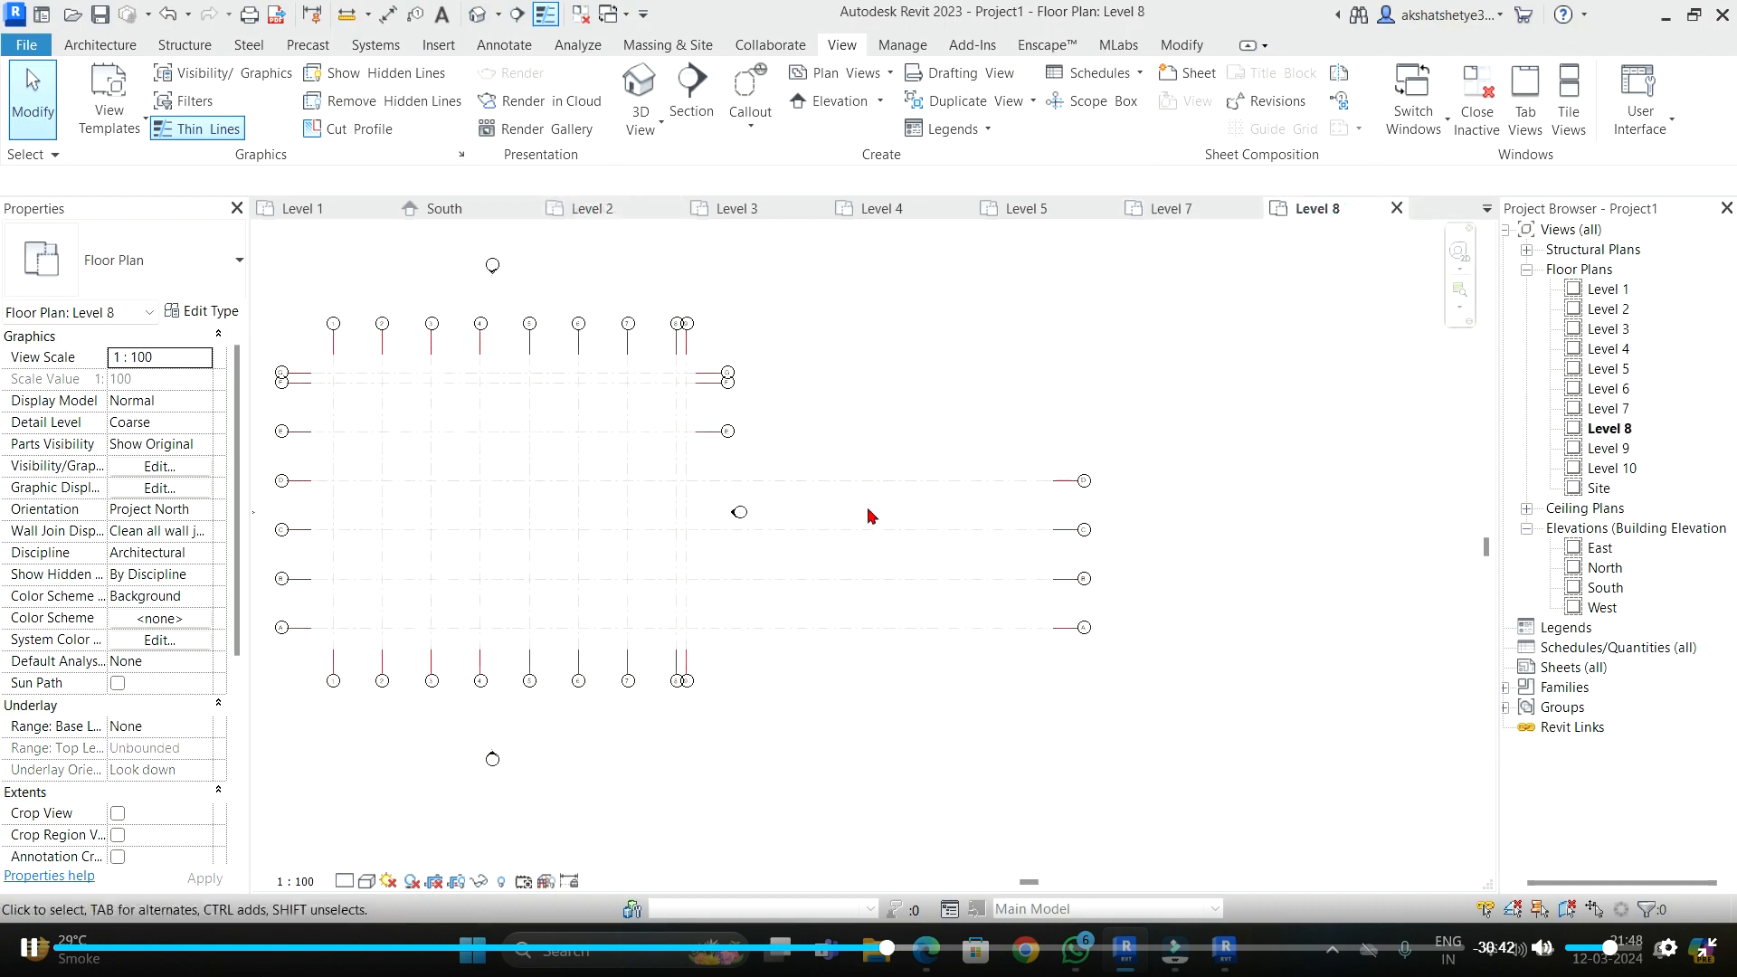
{"action": "double_click", "coordinate": [1607, 449]}
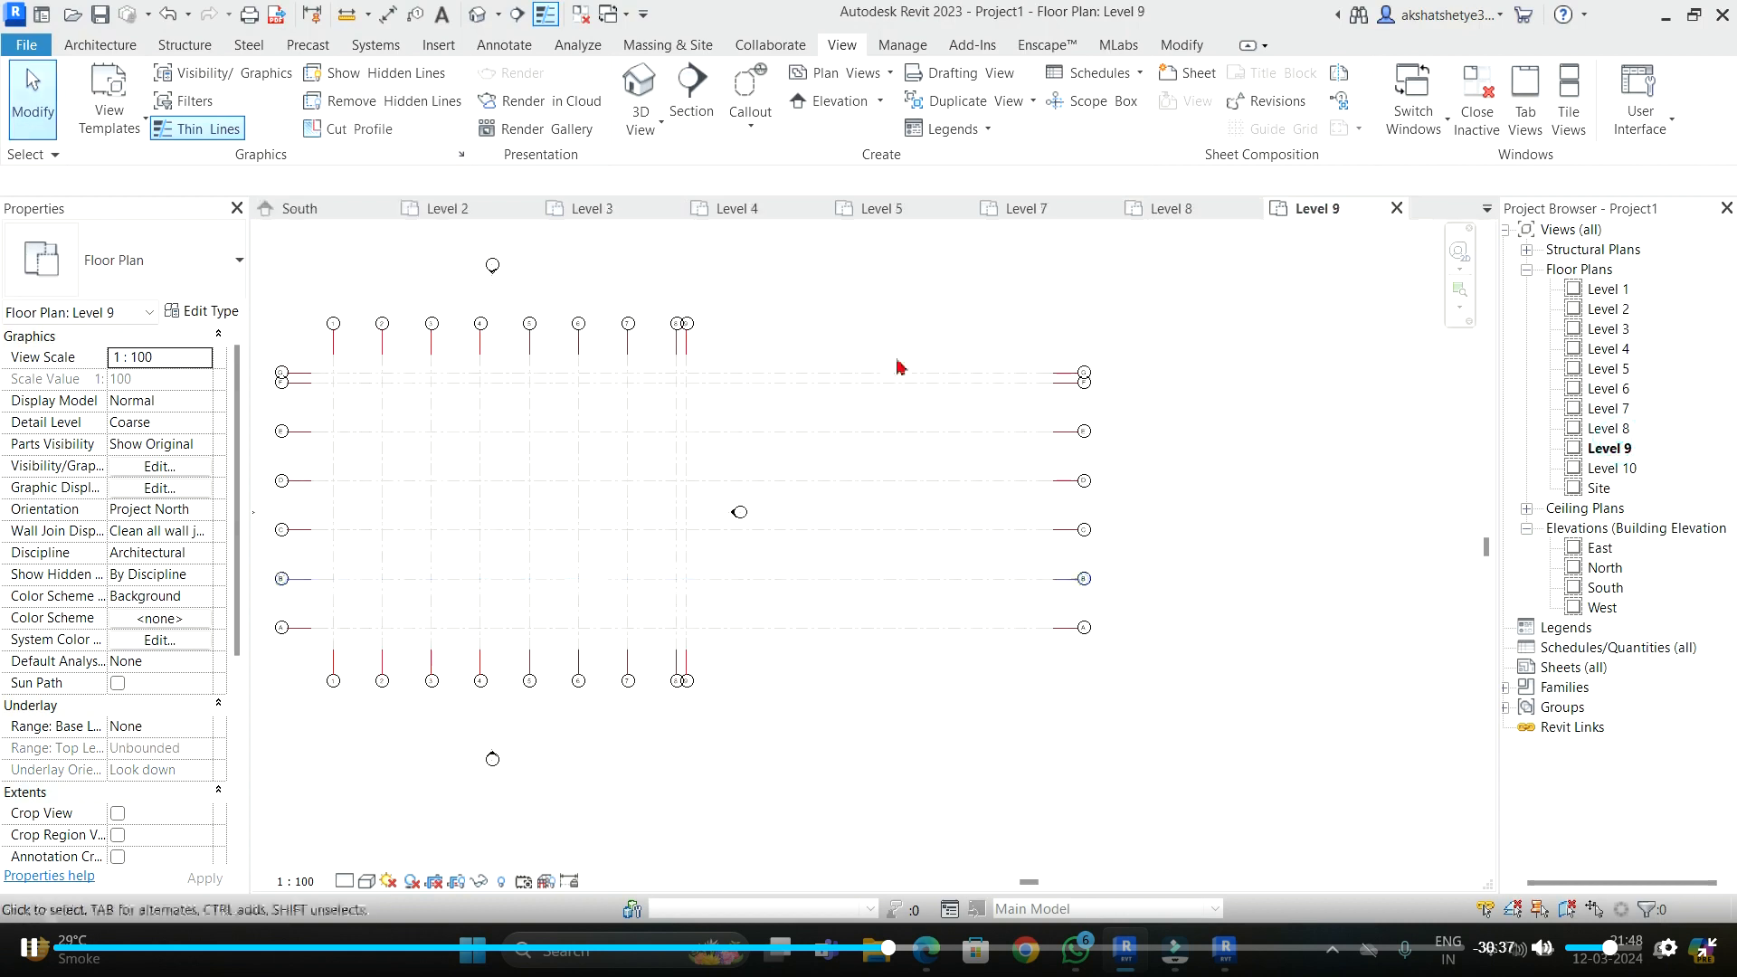
{"action": "left_click", "coordinate": [891, 381]}
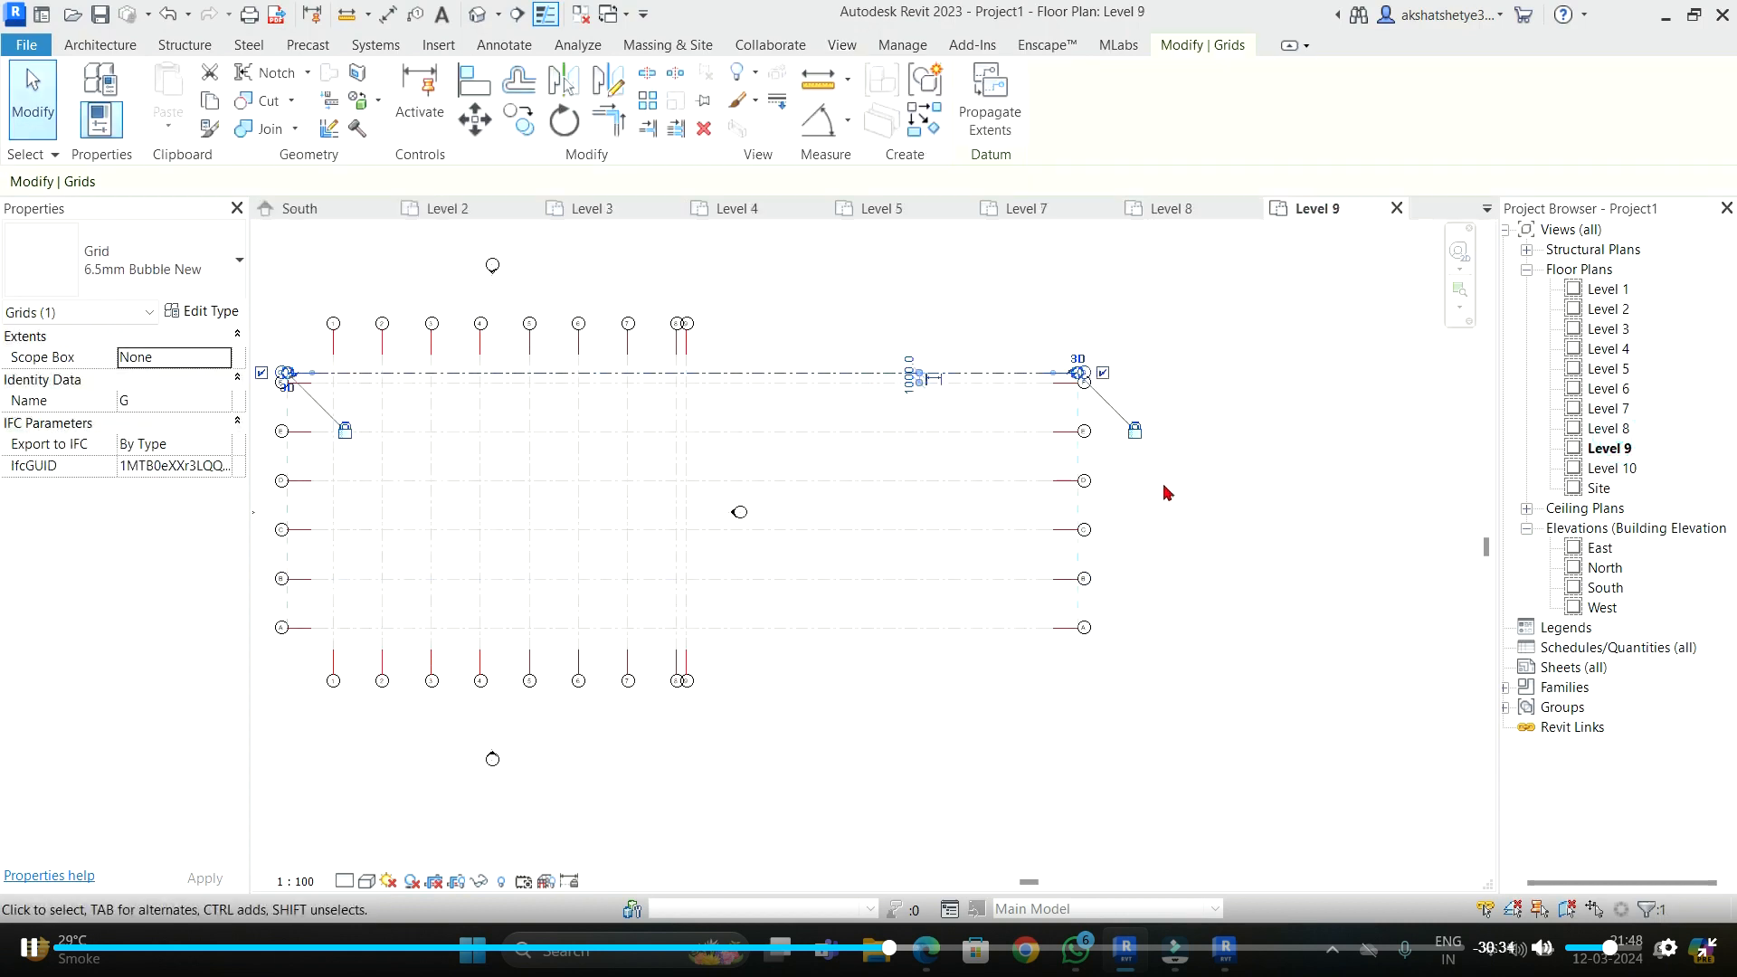
{"action": "left_click", "coordinate": [1208, 210]}
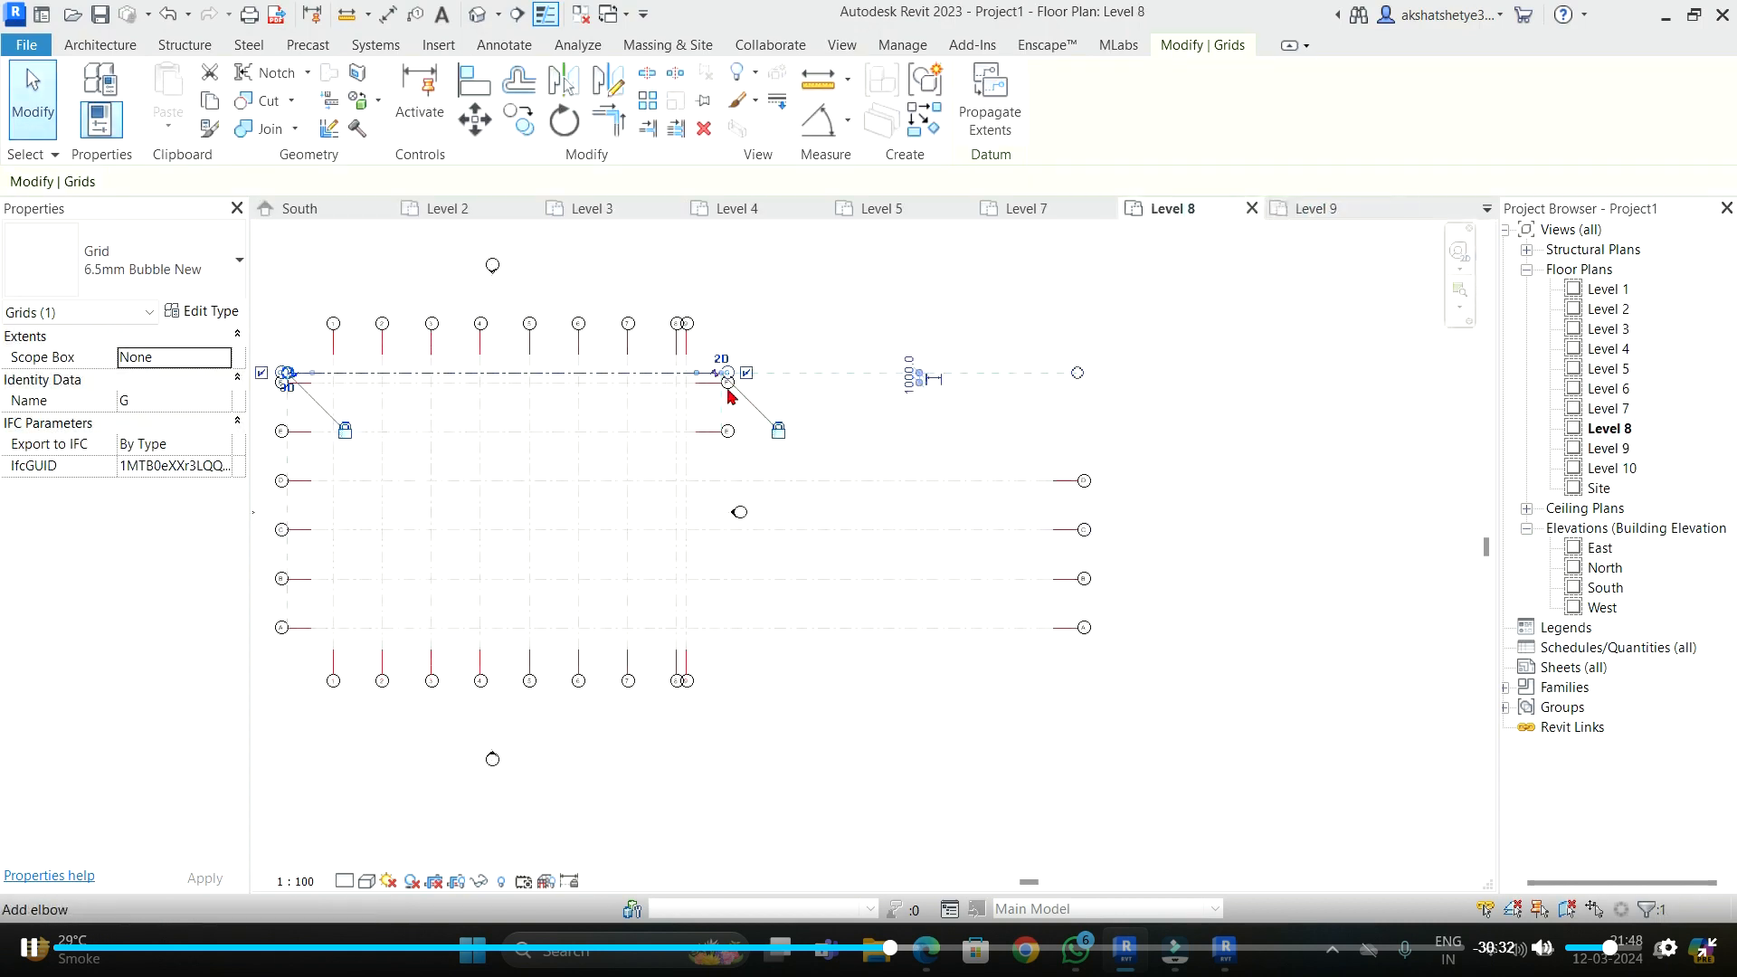
{"action": "scroll", "coordinate": [718, 361], "scroll_direction": "up", "scroll_amount": 2}
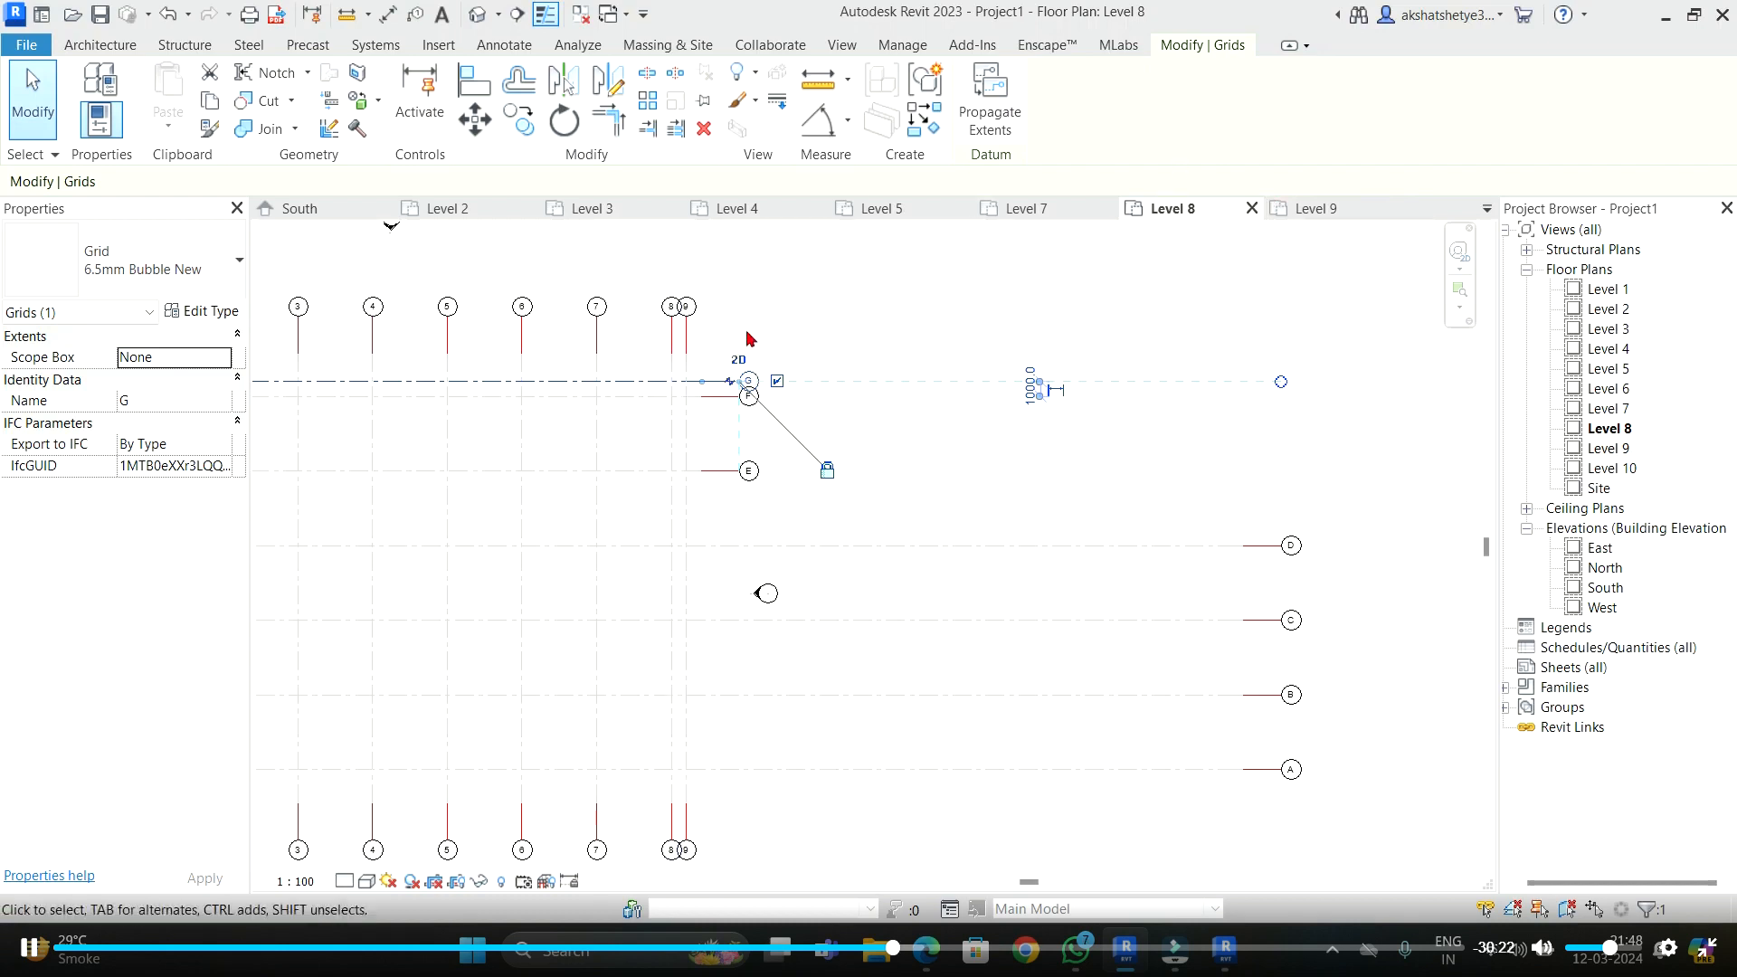
{"action": "left_click", "coordinate": [1314, 208]}
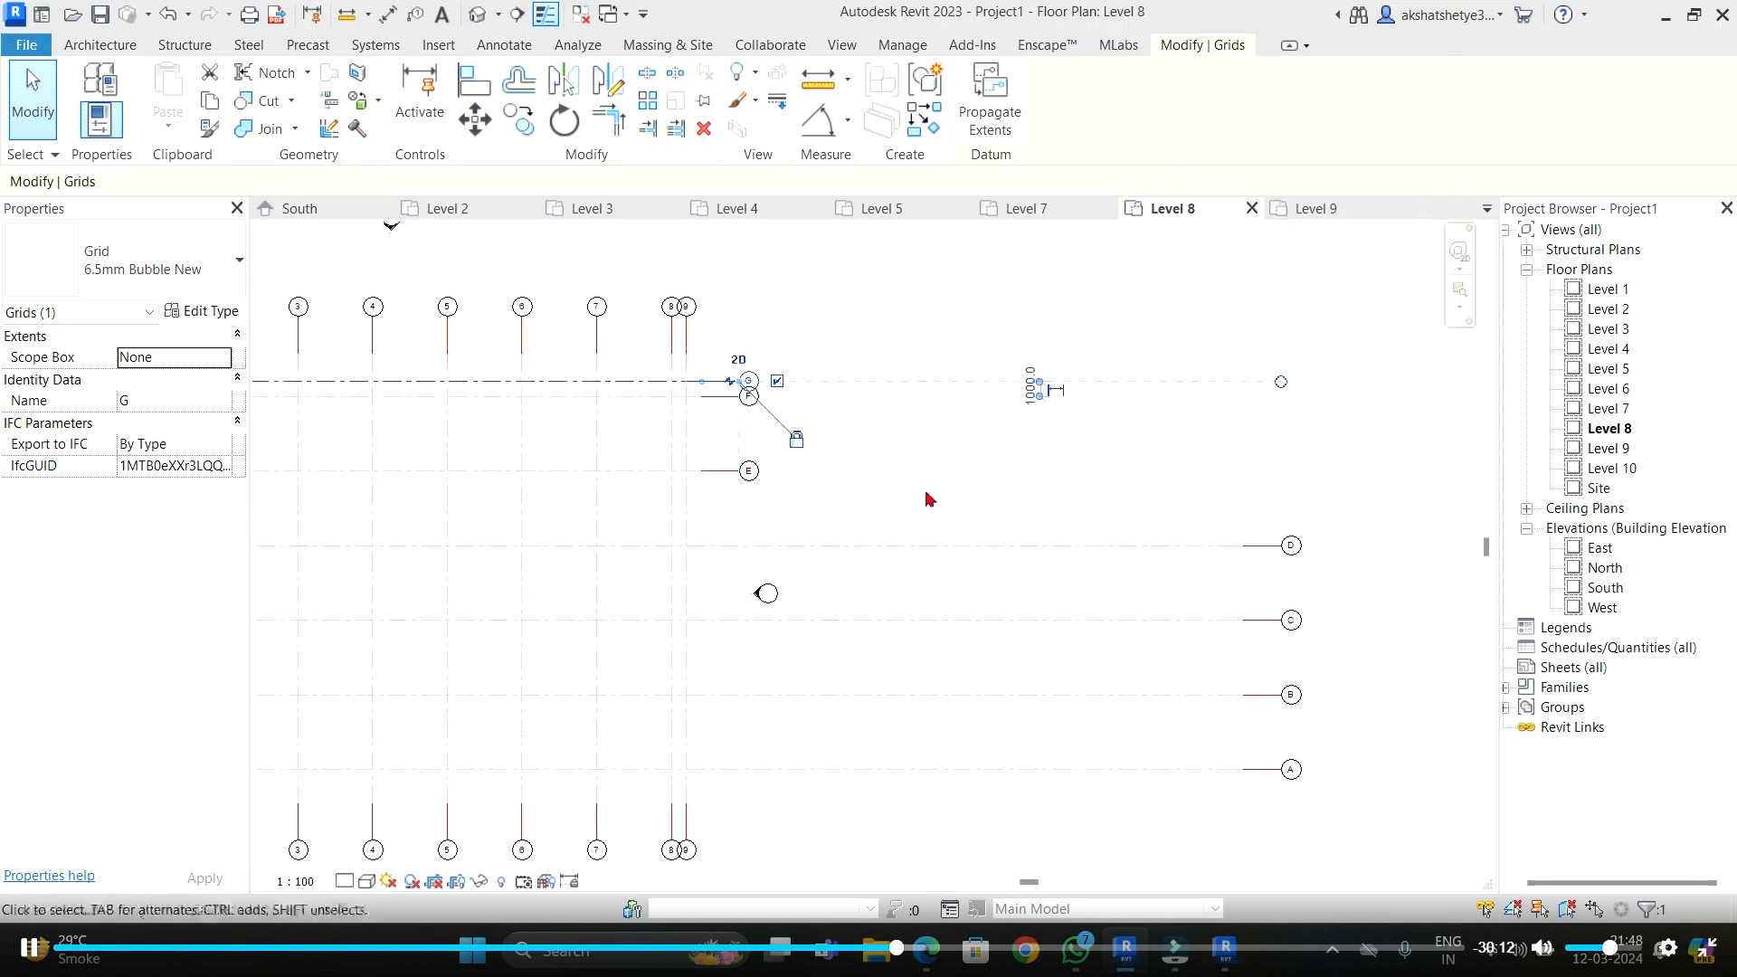
{"action": "left_click", "coordinate": [929, 499]}
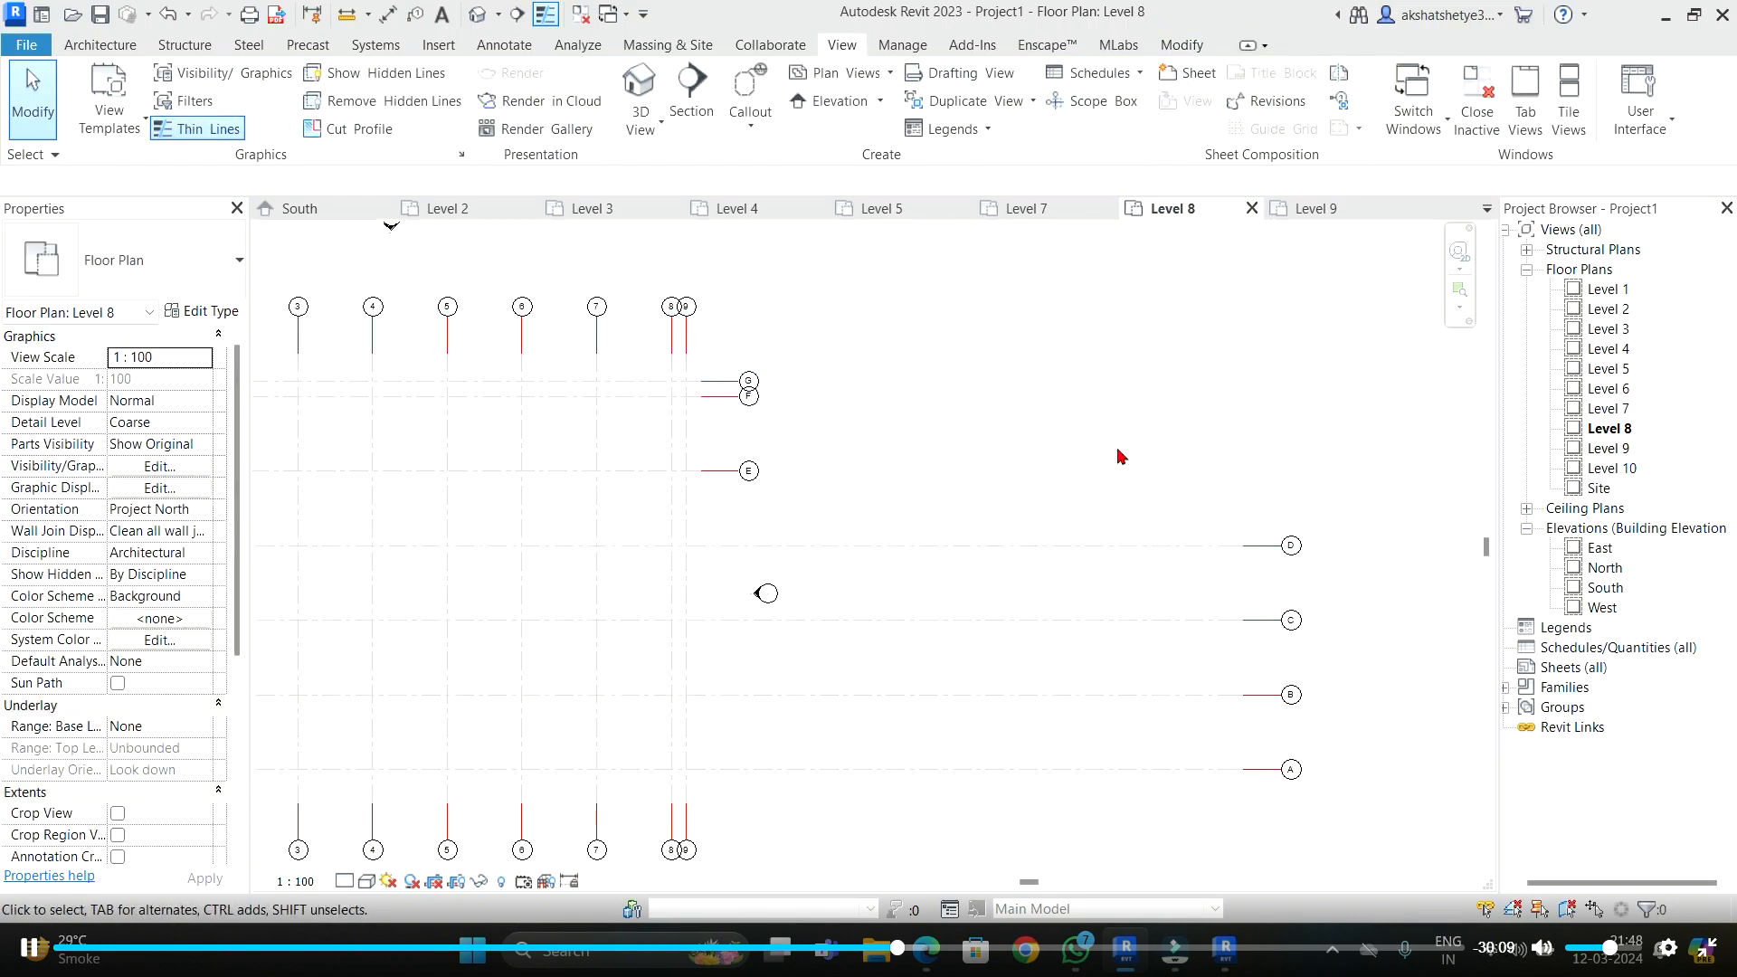
- Switch grid D to 2D extents in the Level 8 floor plan and shorten it to align with grid E's bubble
{"action": "left_click", "coordinate": [1267, 545]}
{"action": "left_click_drag", "start_coordinate": [1271, 546], "coordinate": [735, 546]}
{"action": "left_click", "coordinate": [833, 438]}
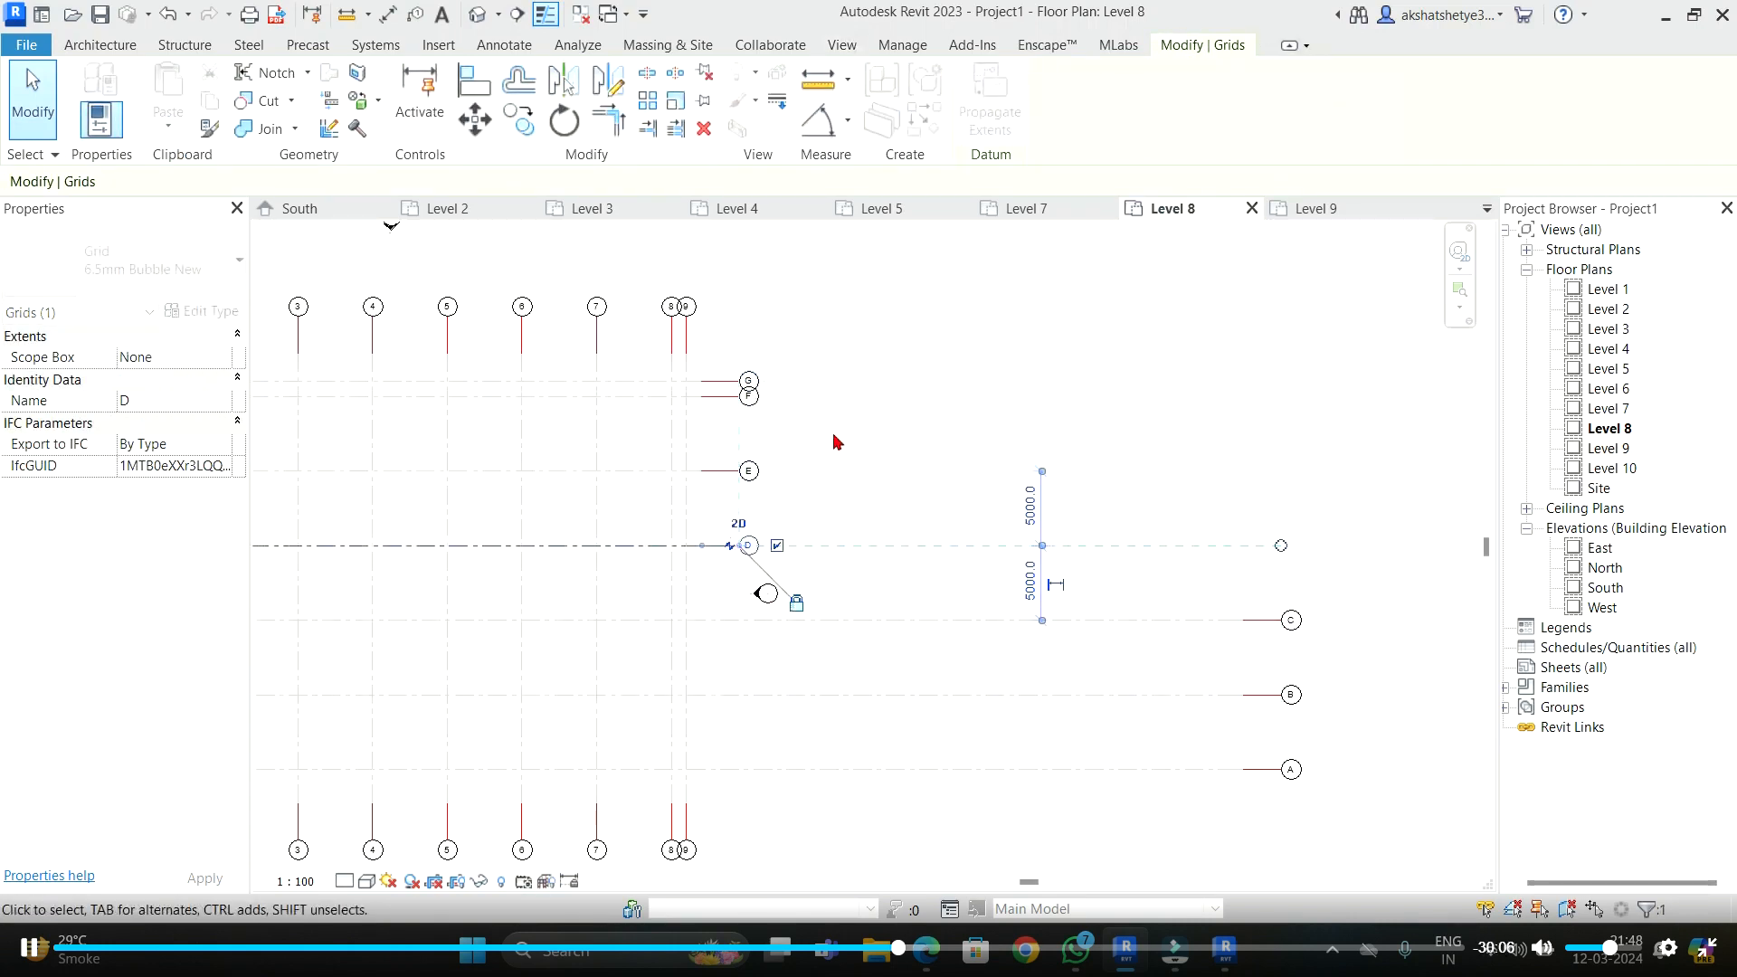
- Examine the extents of the lettered grids in the Level 9 floor plan, checking grid G's 3D extent
{"action": "left_click", "coordinate": [1314, 209]}
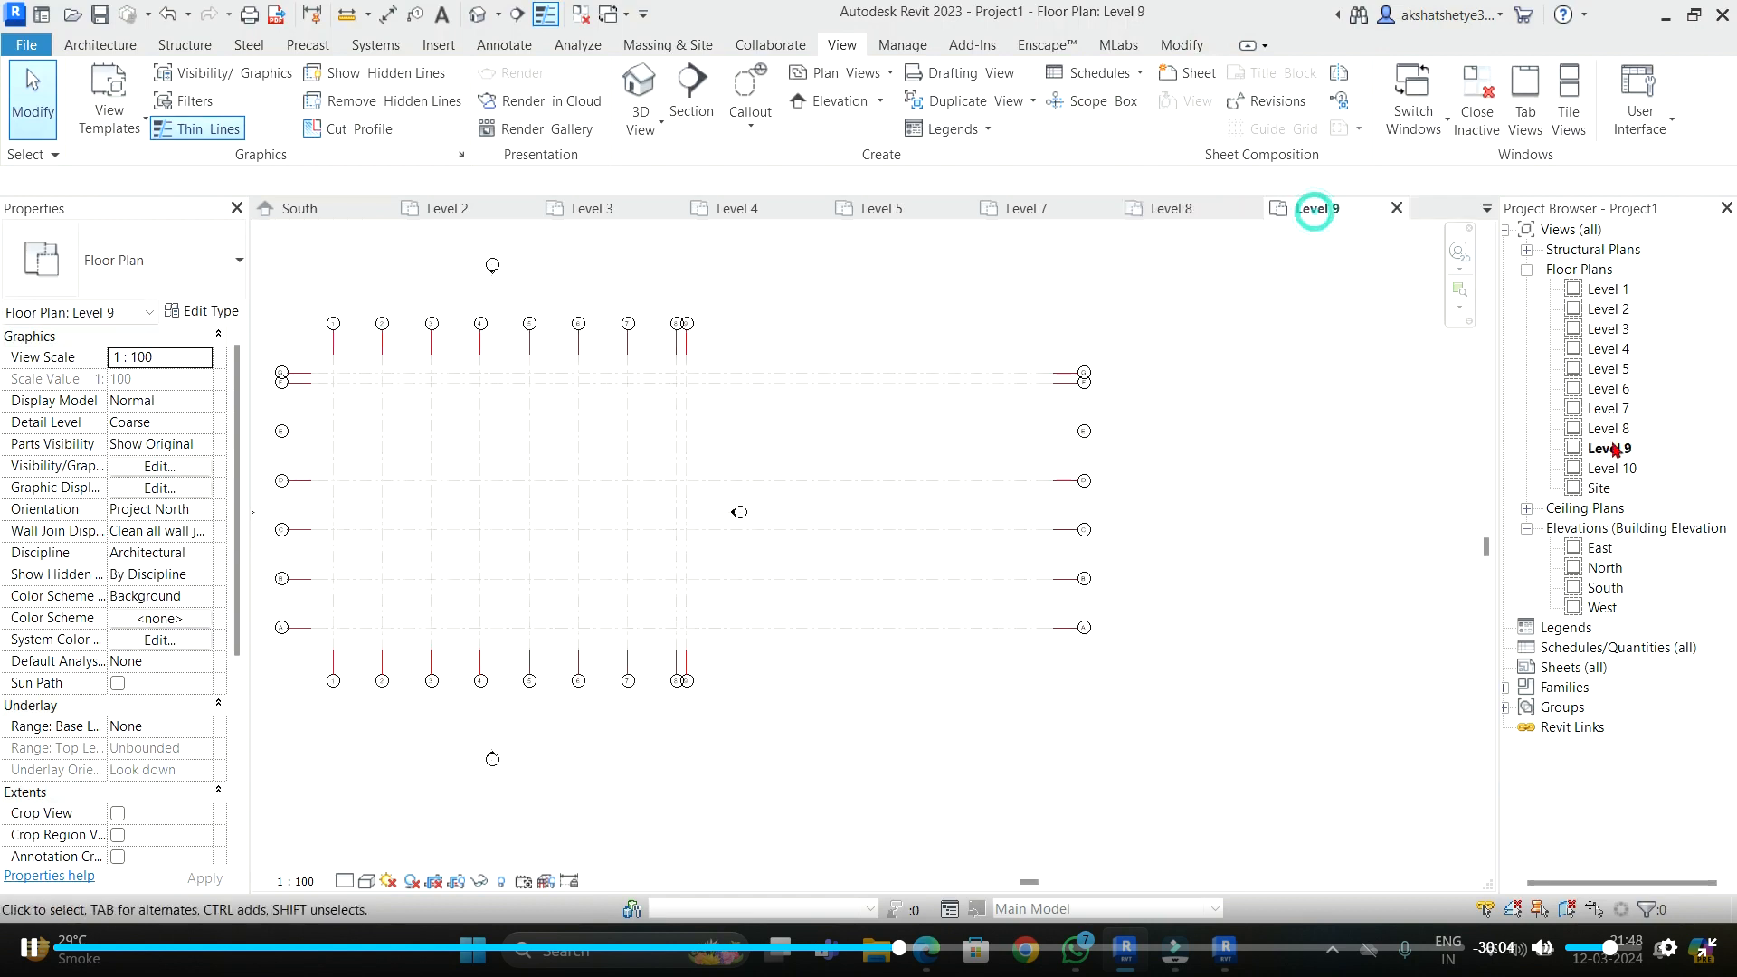
{"action": "left_click", "coordinate": [1010, 376]}
{"action": "left_click", "coordinate": [1162, 547]}
{"action": "left_click", "coordinate": [1163, 546]}
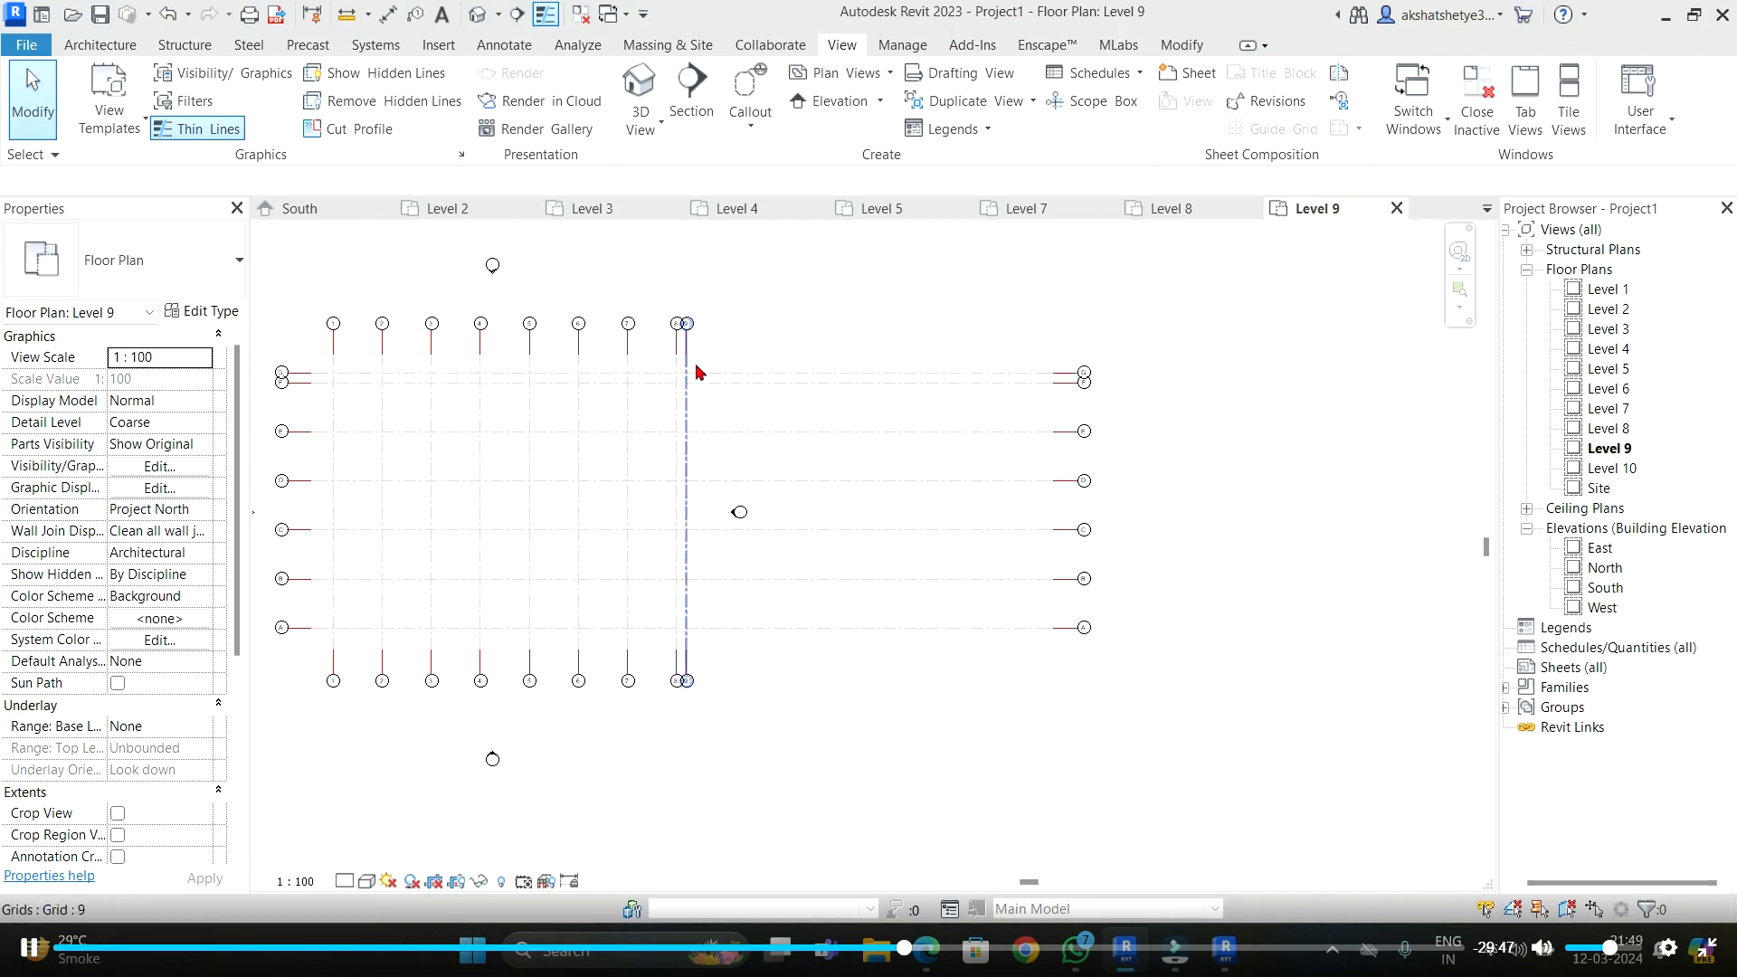
{"action": "left_click", "coordinate": [828, 372]}
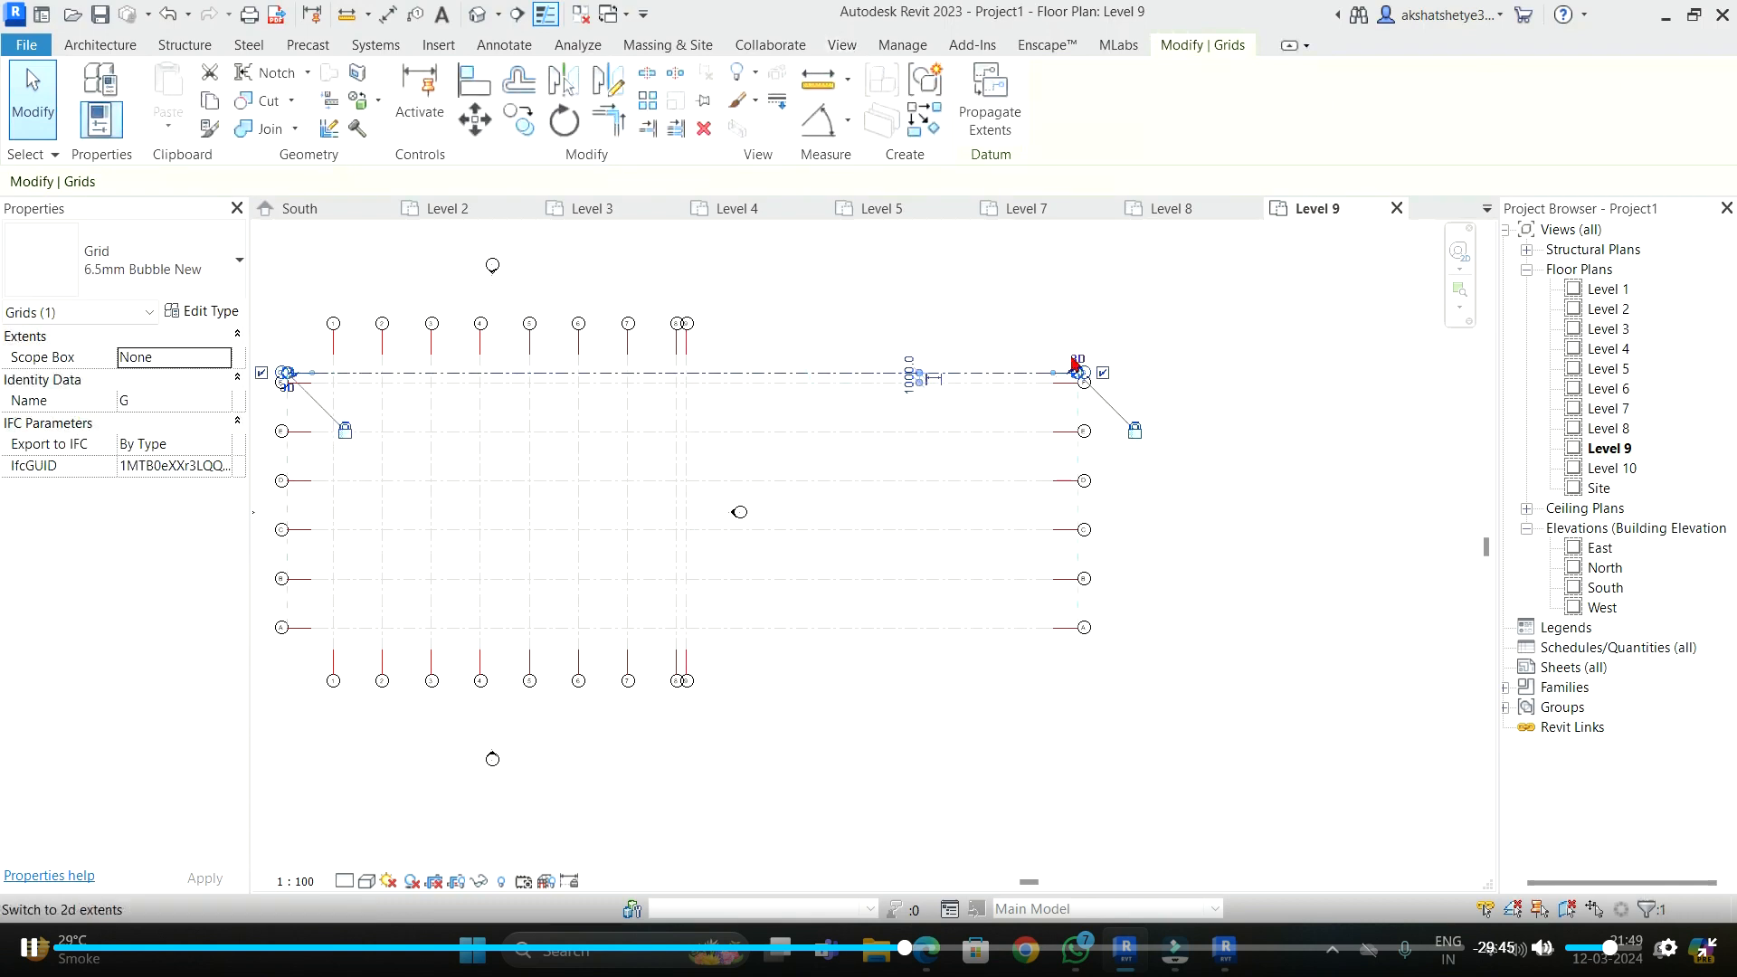
{"action": "left_click", "coordinate": [823, 354]}
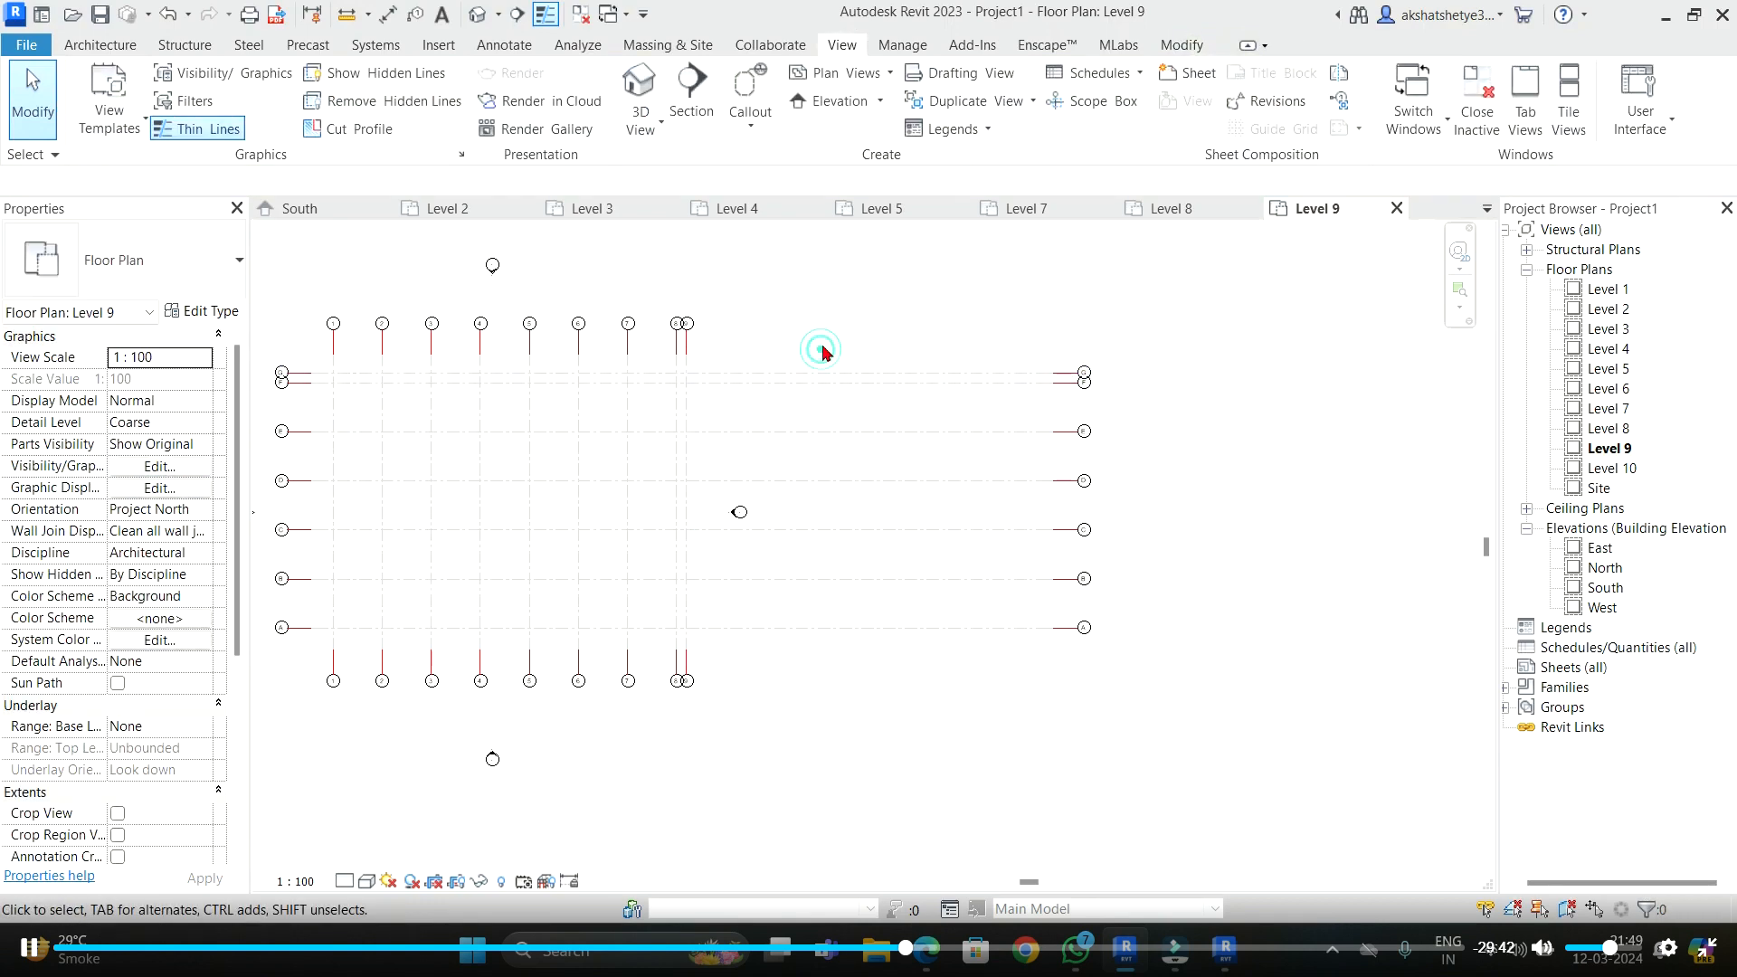
{"action": "left_click", "coordinate": [870, 377]}
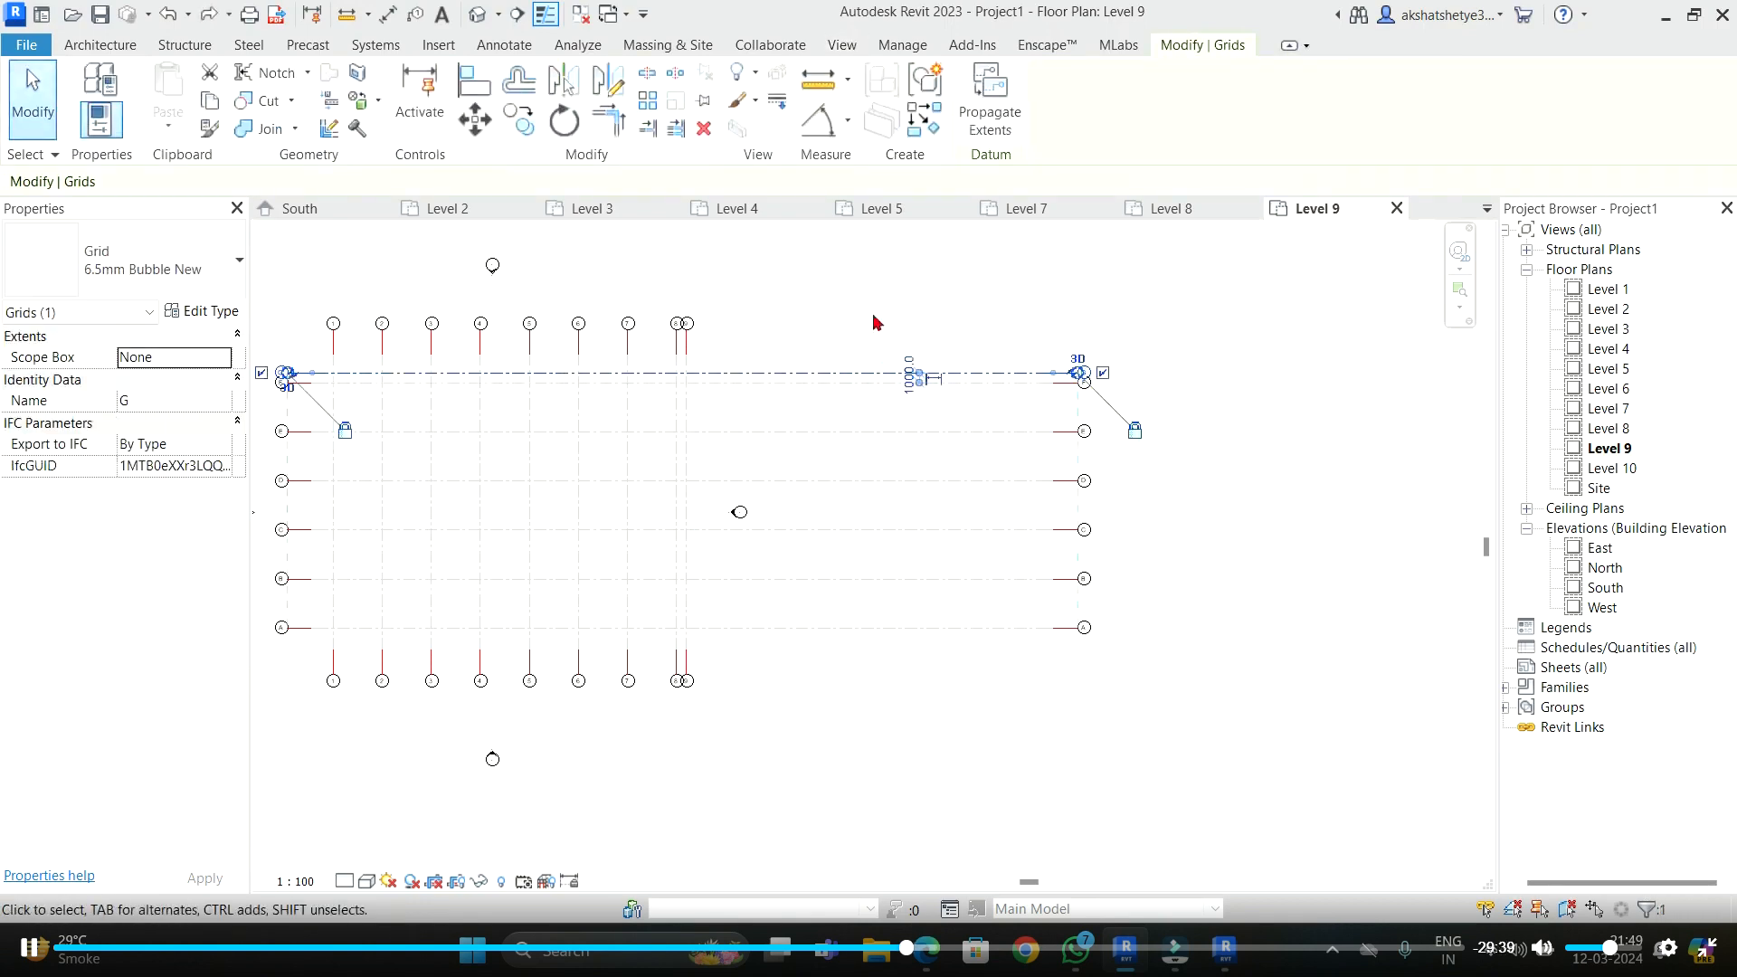
{"action": "left_click", "coordinate": [821, 311]}
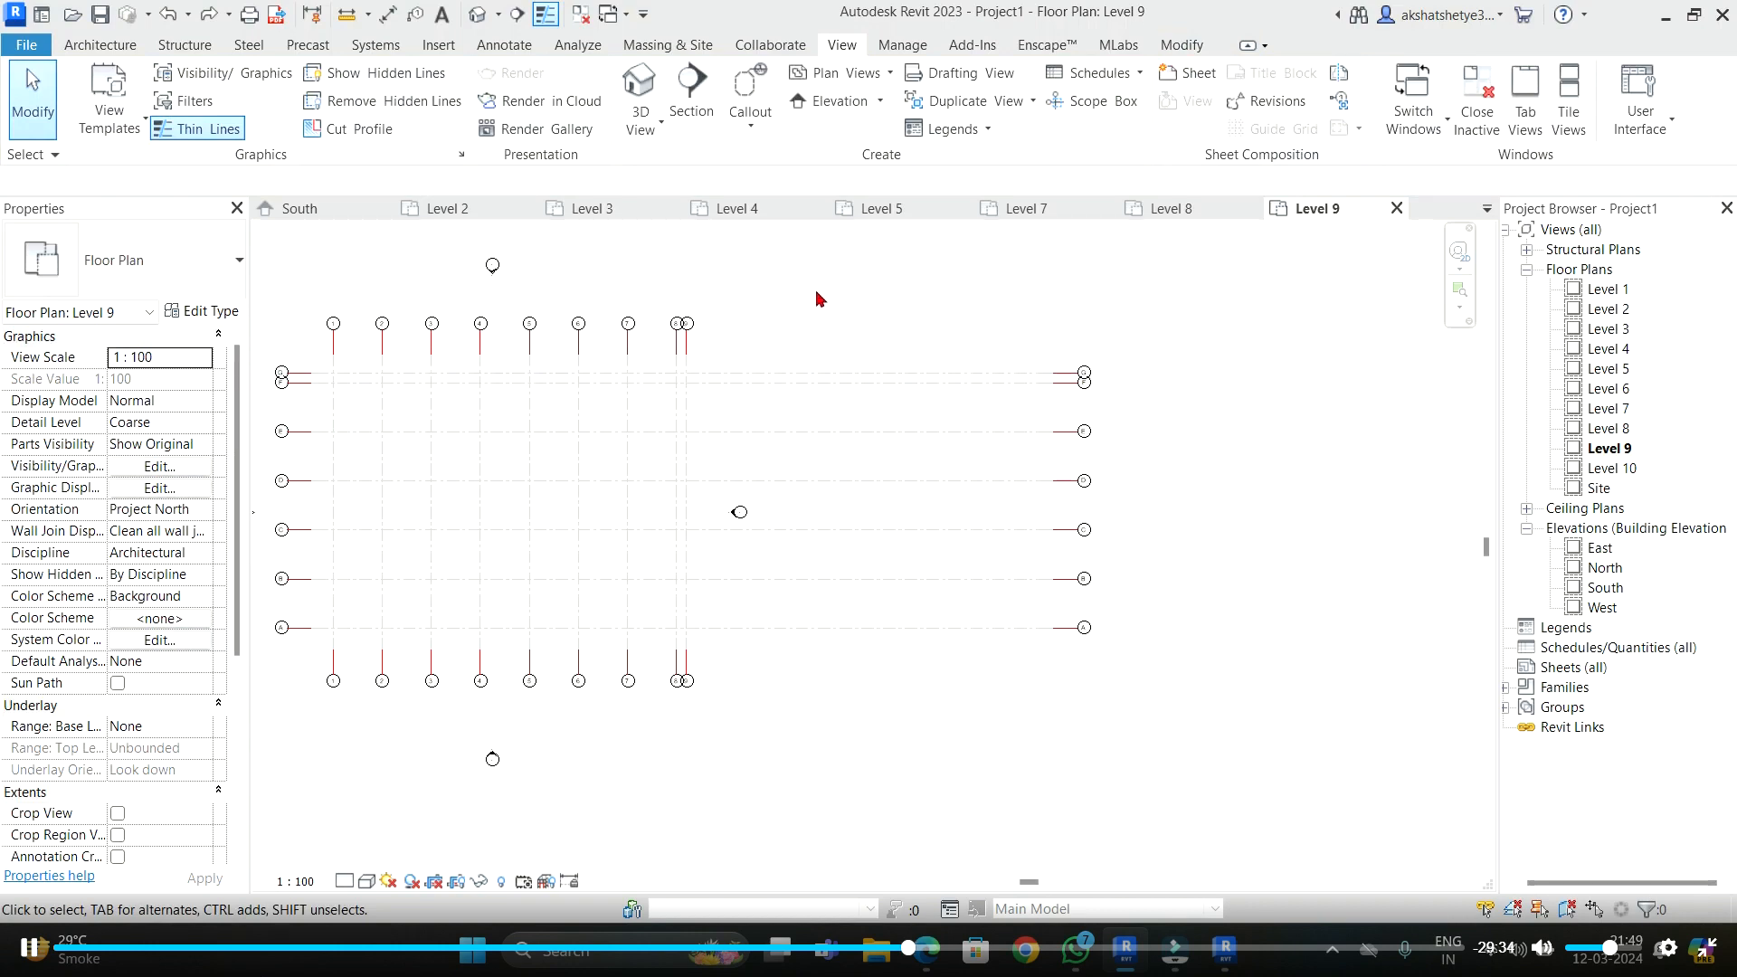
{"action": "left_click", "coordinate": [821, 370]}
{"action": "key", "text": "Escape"}
- Propagate the extents of grids G and F from the Level 8 floor plan to the Level 9 and Level 10 floor plans
{"action": "left_click", "coordinate": [1158, 209]}
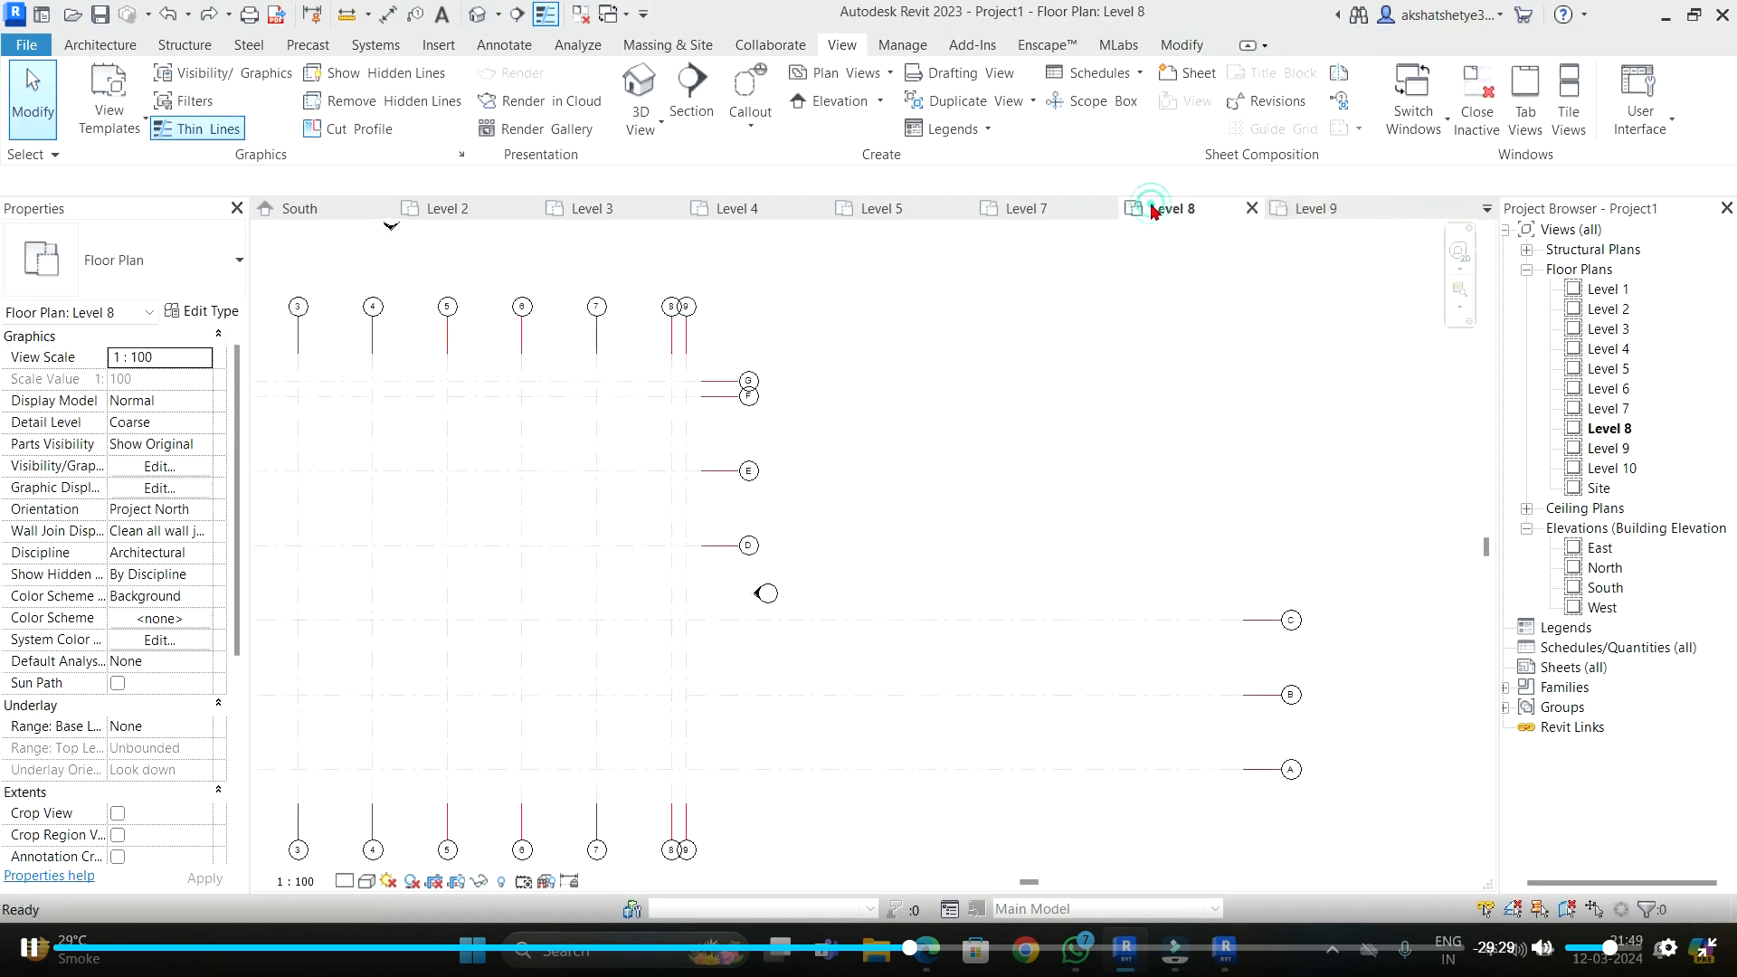
{"action": "left_click", "coordinate": [925, 394]}
{"action": "scroll", "coordinate": [751, 380], "scroll_direction": "up", "scroll_amount": 3}
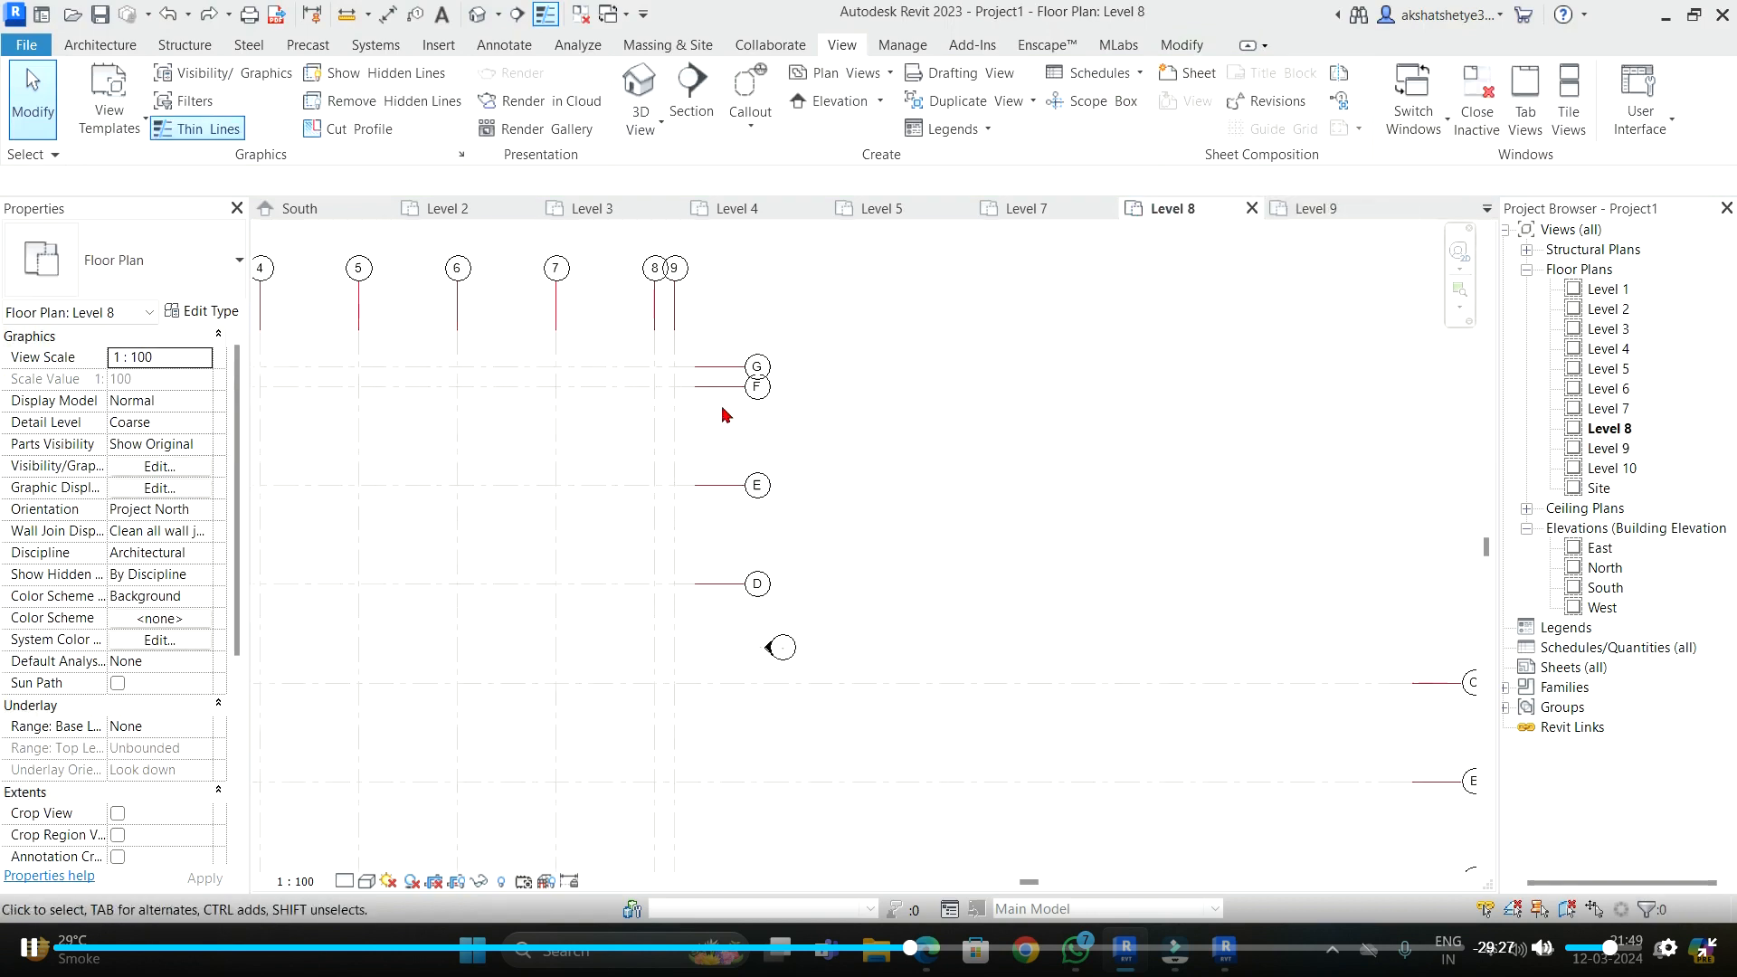
{"action": "left_click", "coordinate": [735, 369]}
{"action": "left_click", "coordinate": [725, 391], "text": "ctrl"}
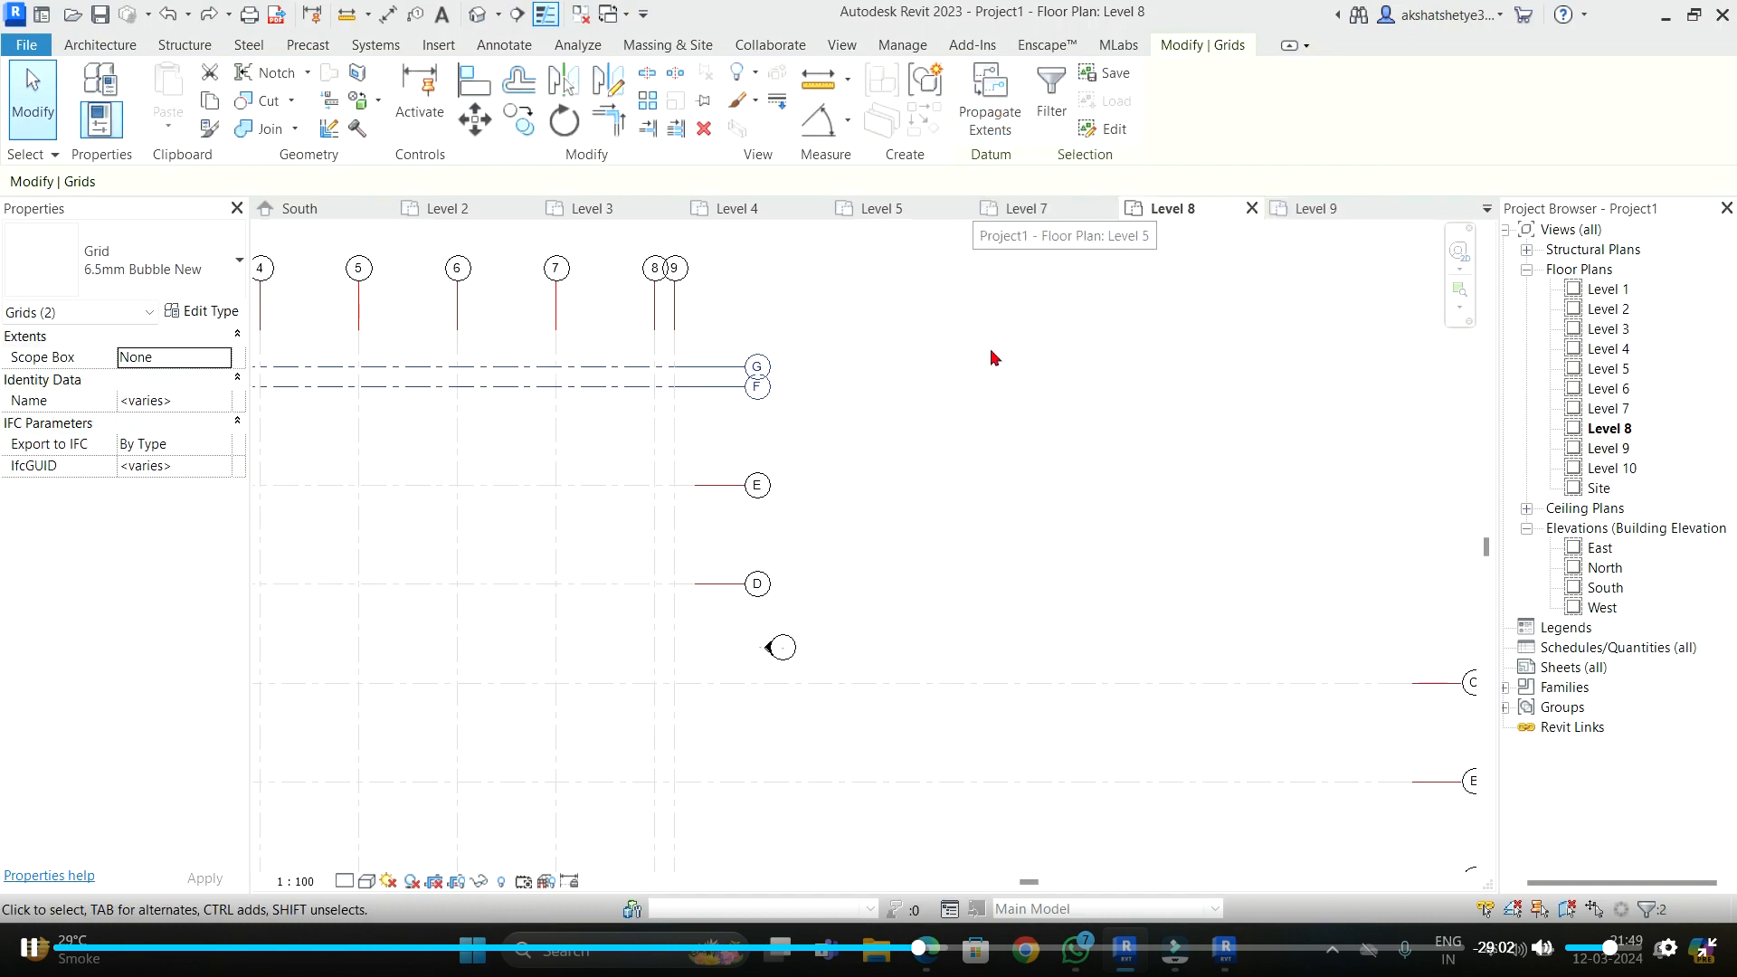
{"action": "left_click", "coordinate": [994, 113]}
{"action": "scroll", "coordinate": [562, 333], "scroll_direction": "down", "scroll_amount": 5}
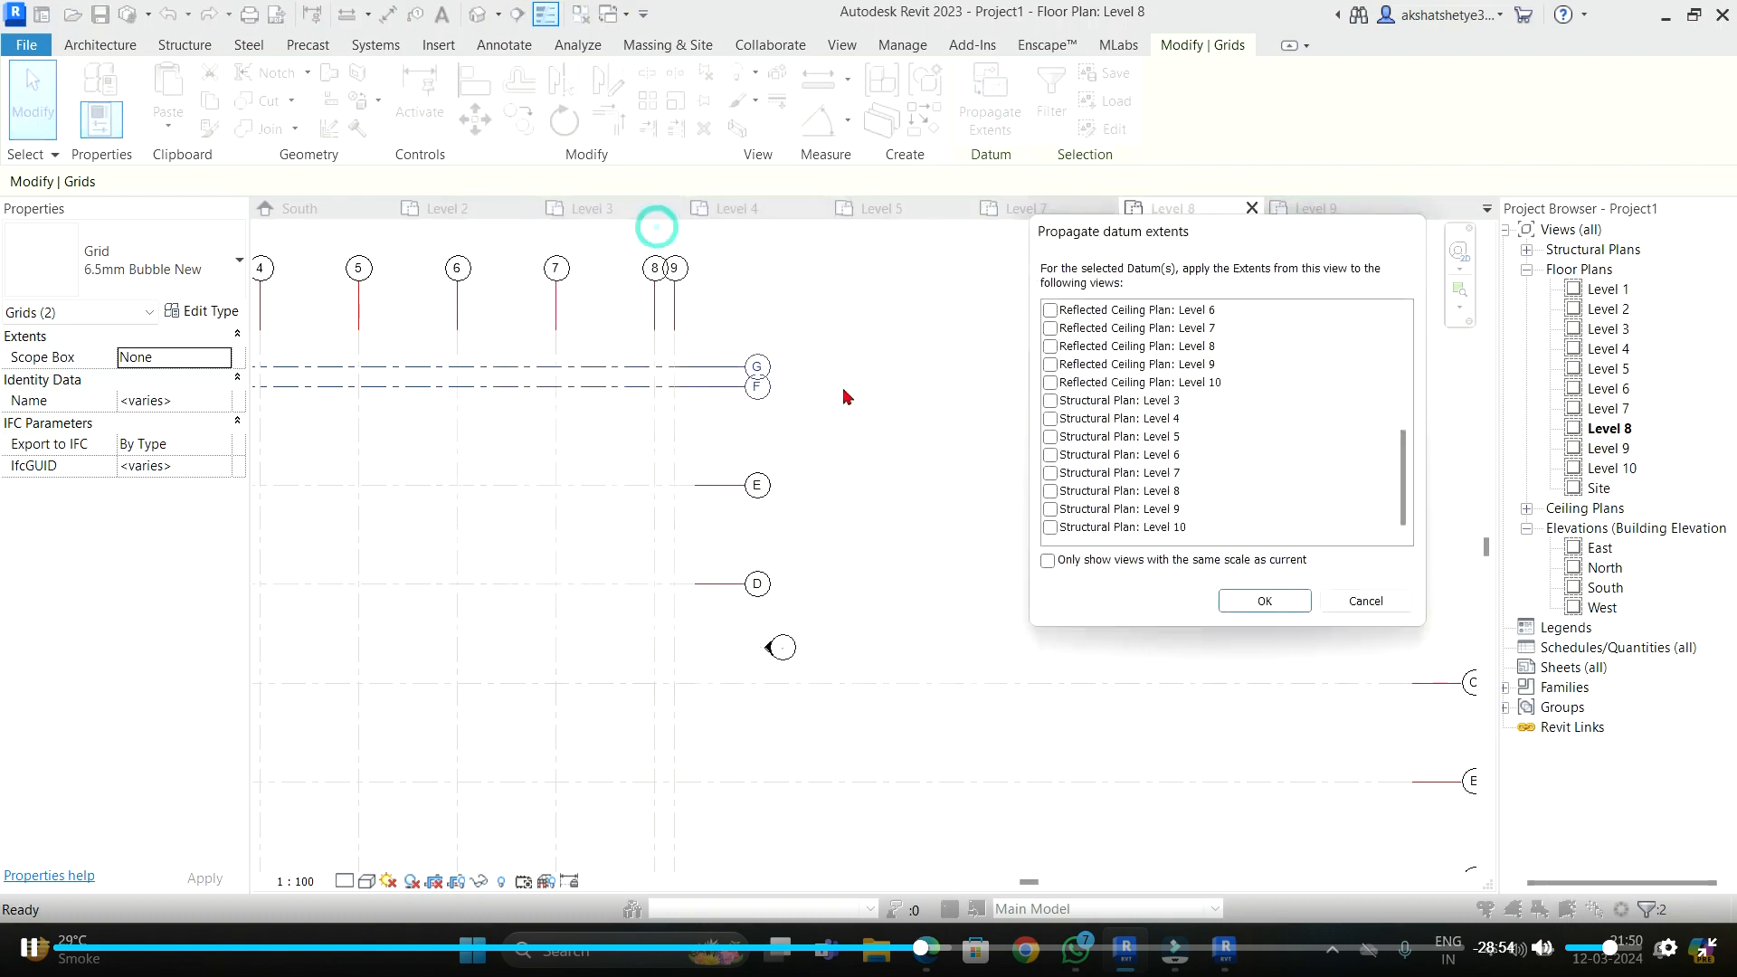
{"action": "scroll", "coordinate": [1133, 452], "scroll_direction": "up", "scroll_amount": 3}
{"action": "scroll", "coordinate": [1128, 410], "scroll_direction": "up", "scroll_amount": 2}
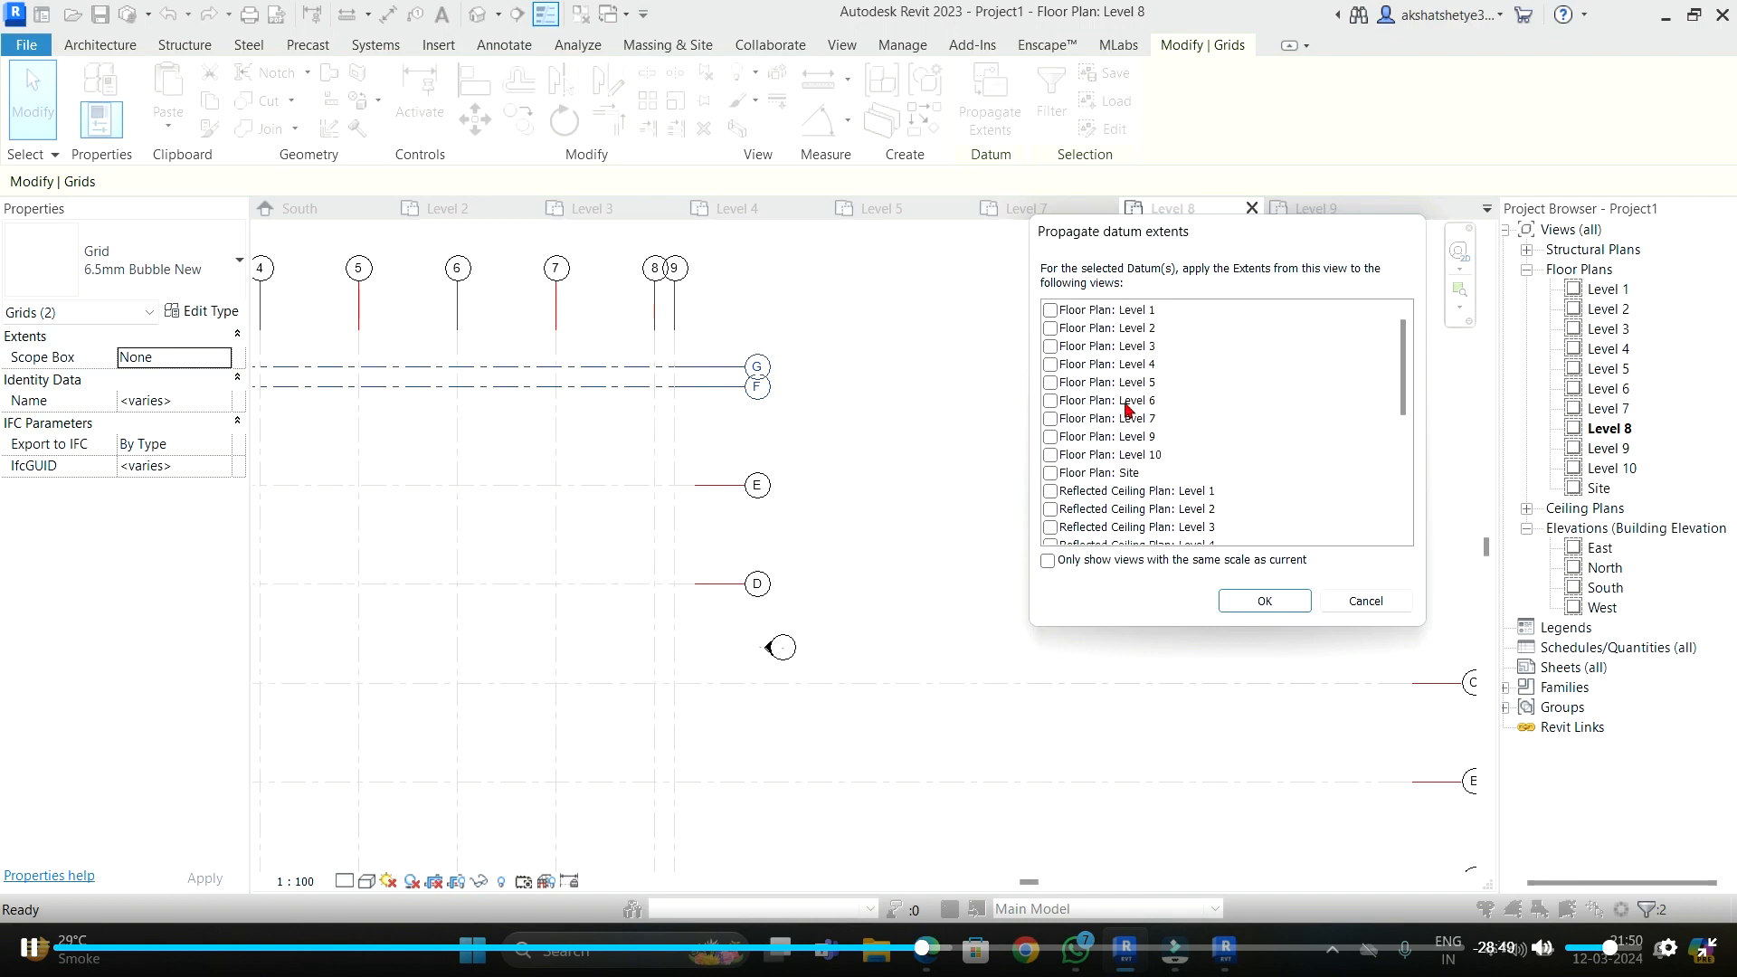
{"action": "scroll", "coordinate": [1099, 425], "scroll_direction": "down", "scroll_amount": 4}
{"action": "scroll", "coordinate": [1101, 407], "scroll_direction": "up", "scroll_amount": 4}
{"action": "scroll", "coordinate": [1109, 453], "scroll_direction": "down", "scroll_amount": 2}
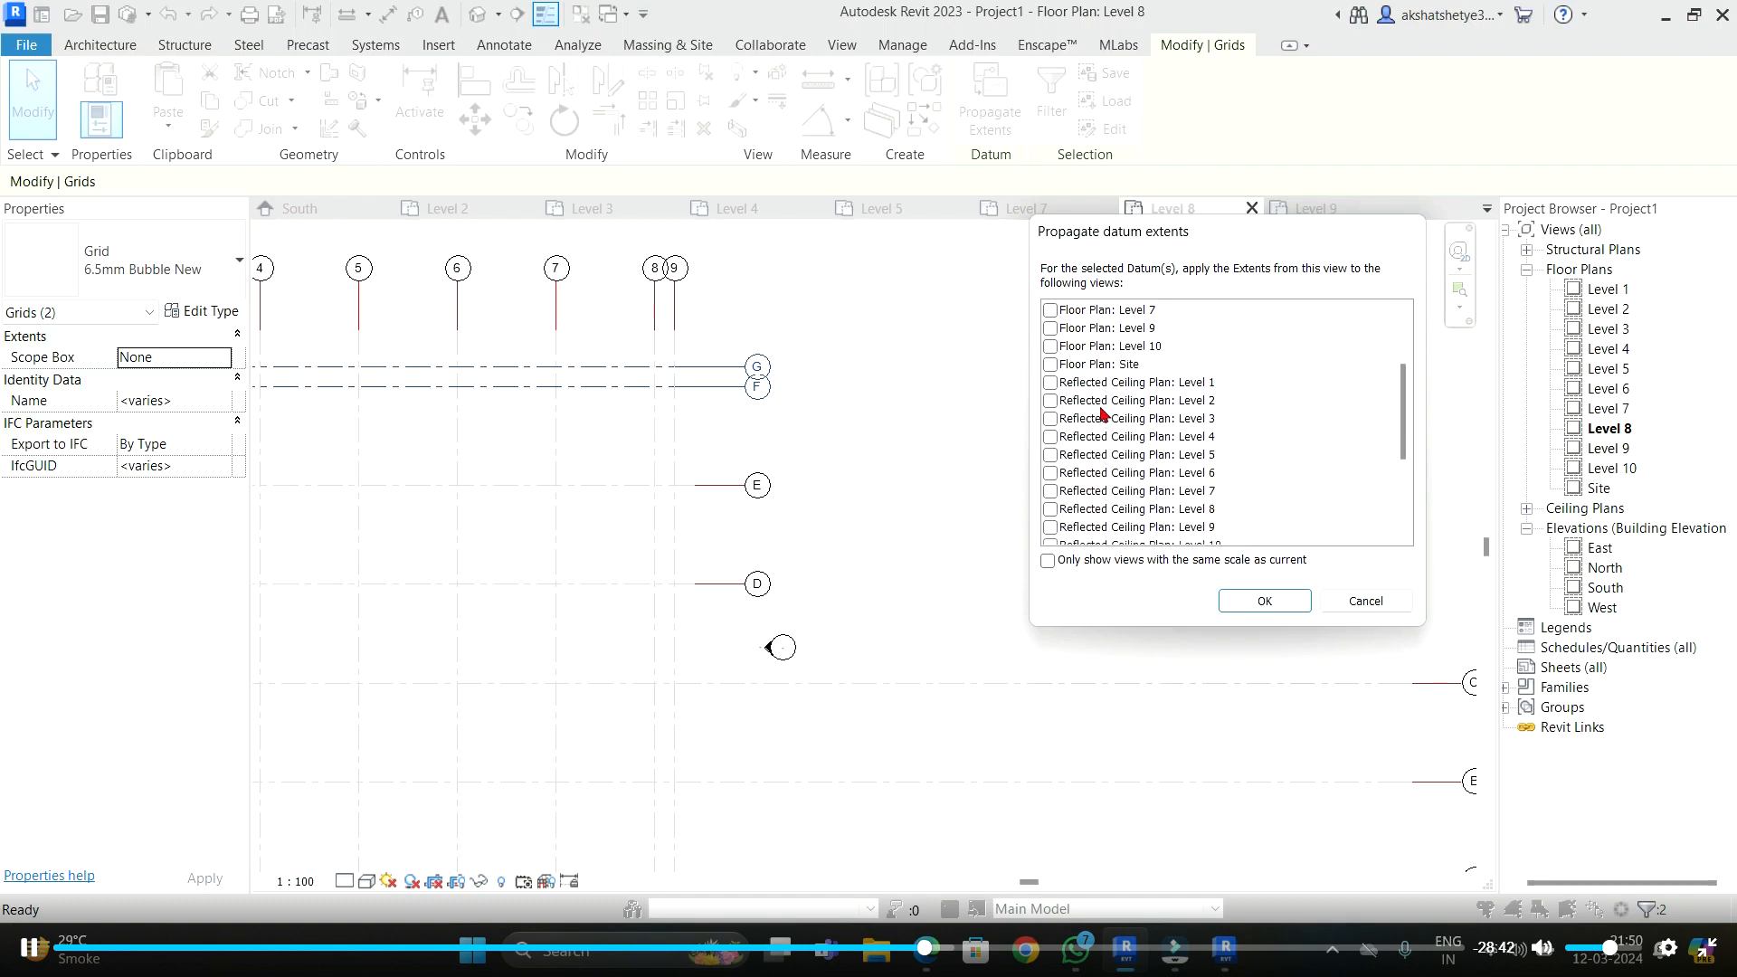
{"action": "scroll", "coordinate": [1167, 433], "scroll_direction": "up", "scroll_amount": 2}
{"action": "left_click", "coordinate": [1050, 437]}
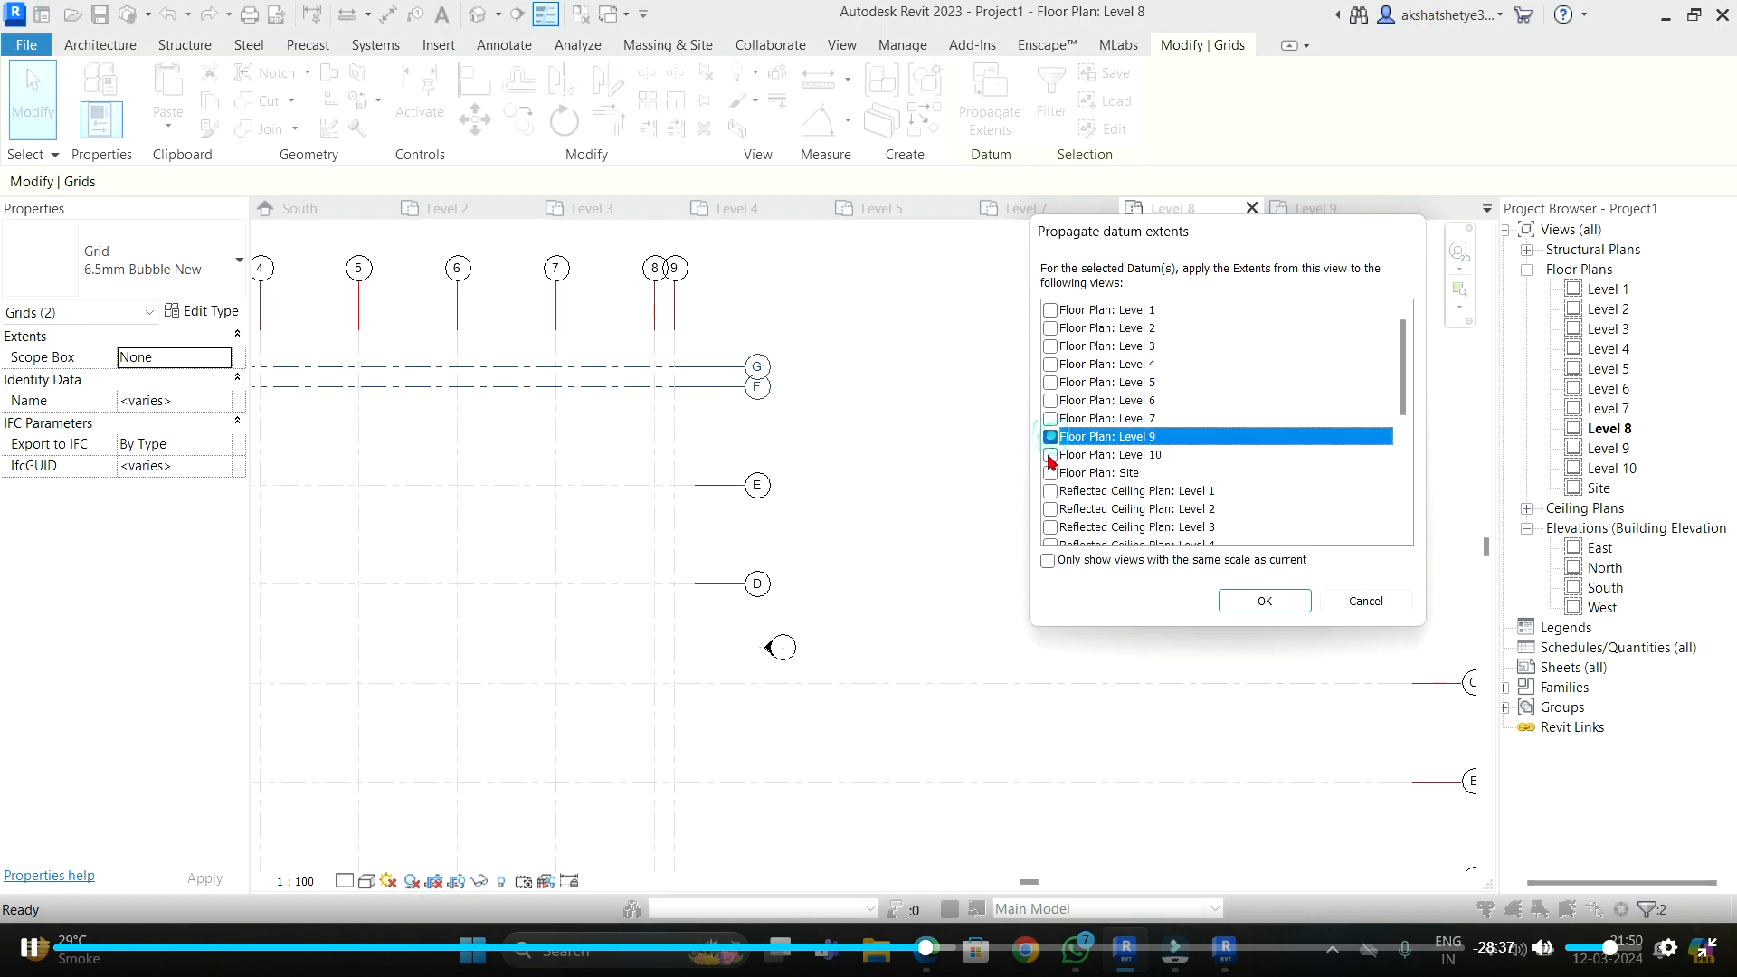
{"action": "left_click", "coordinate": [1050, 455]}
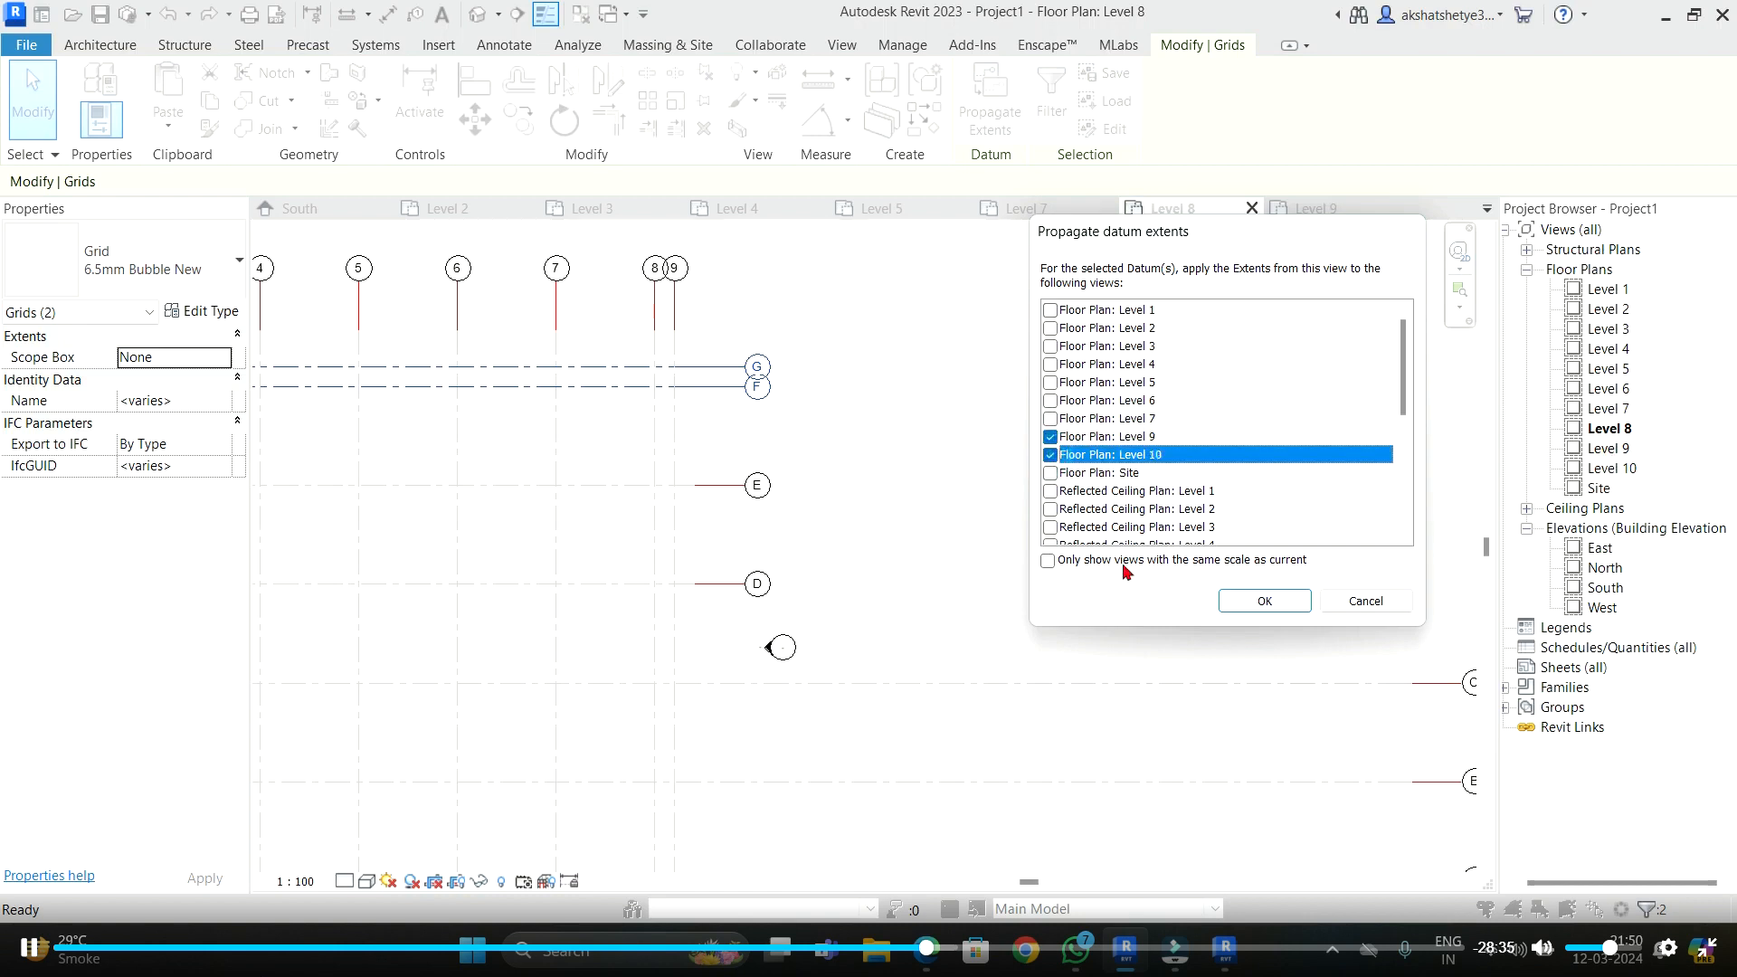
{"action": "left_click", "coordinate": [1264, 602]}
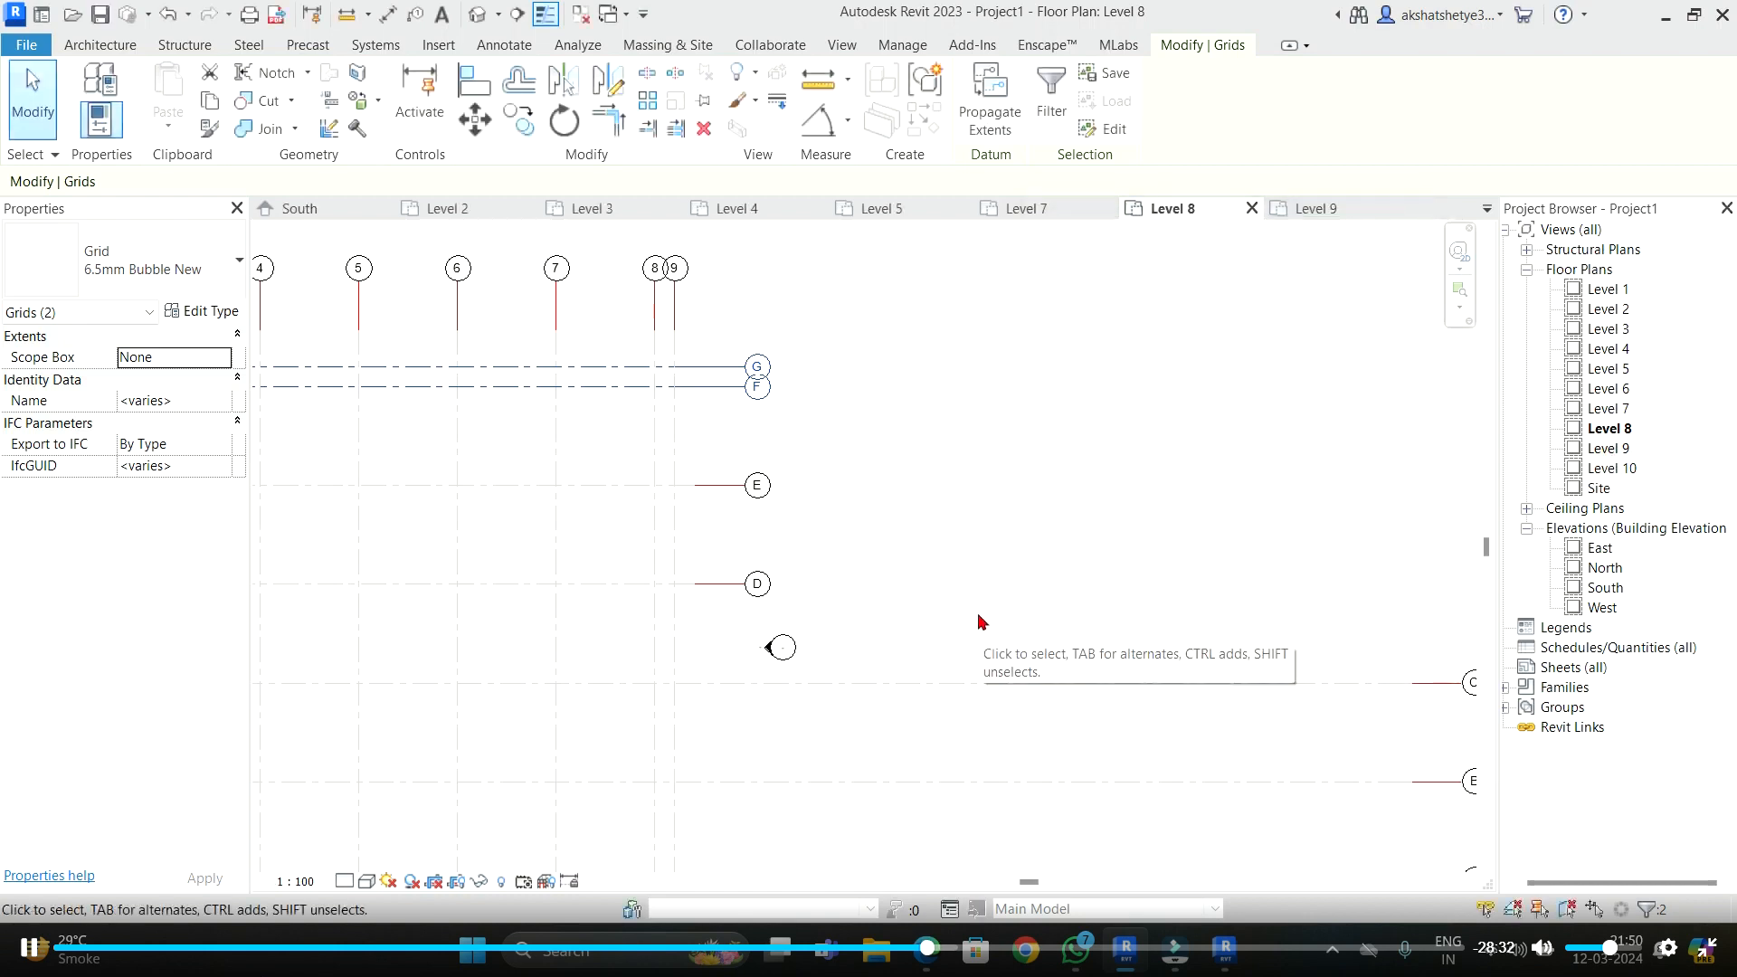
- Compare the lettered grid extents in the Level 9 and Level 10 floor plans with grids D and E in Level 8
{"action": "left_click", "coordinate": [1403, 214]}
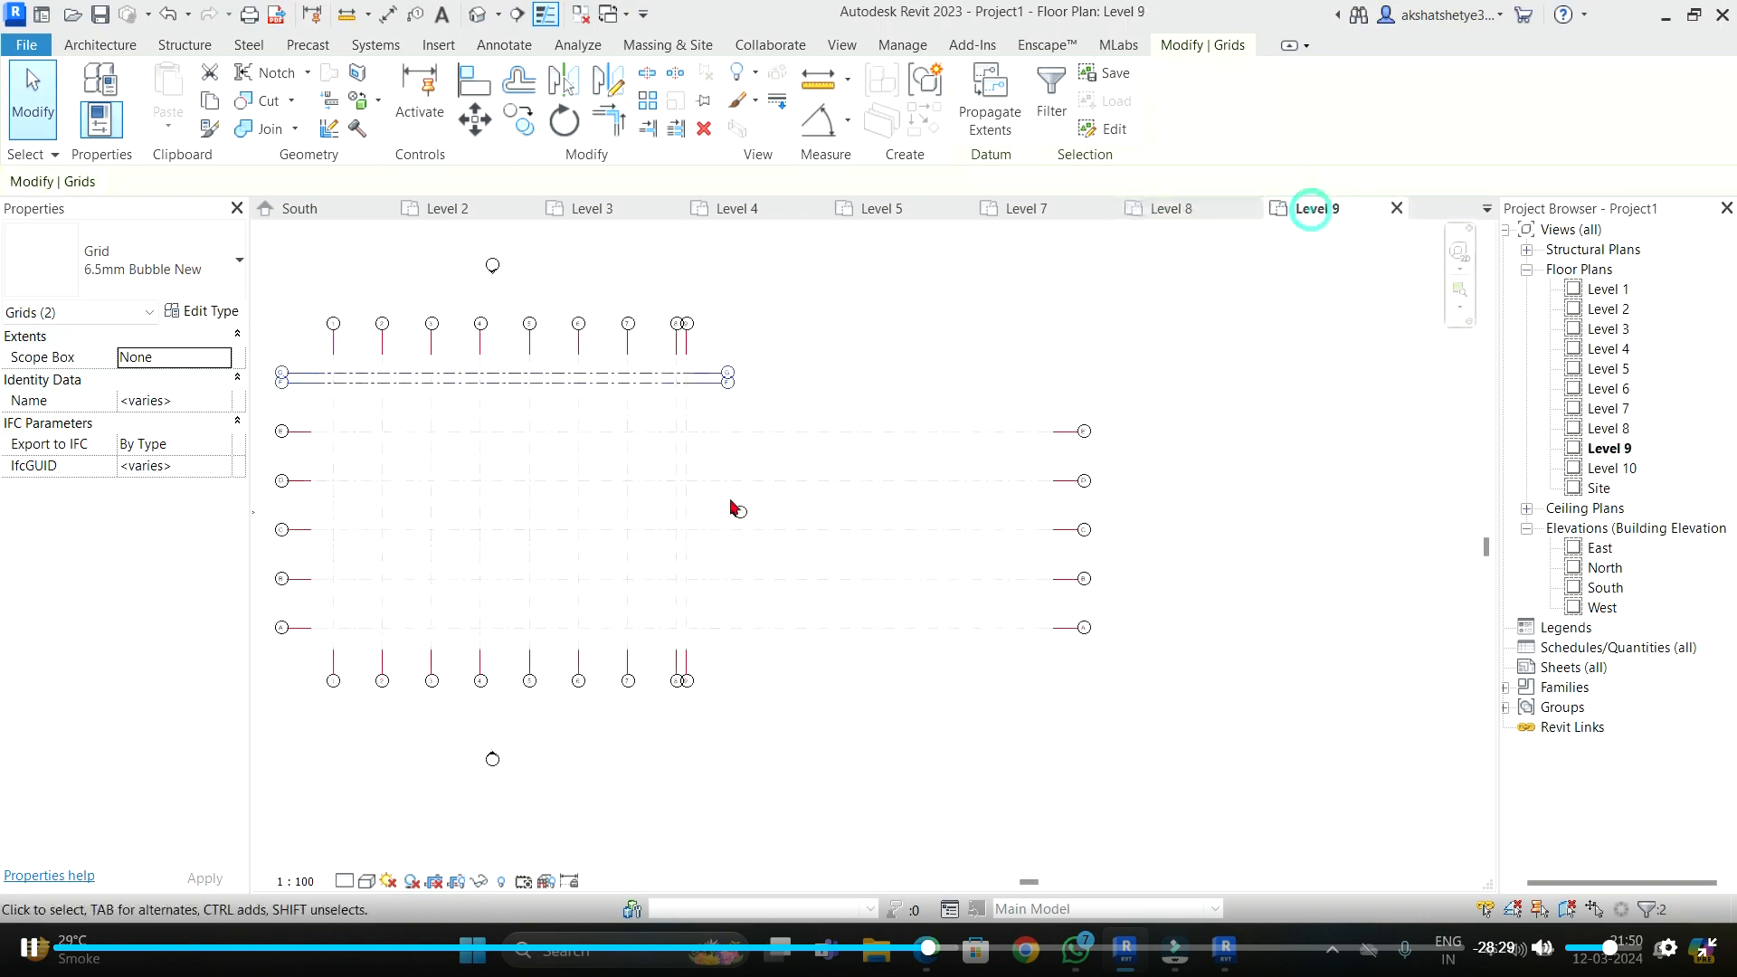
{"action": "double_click", "coordinate": [1610, 468]}
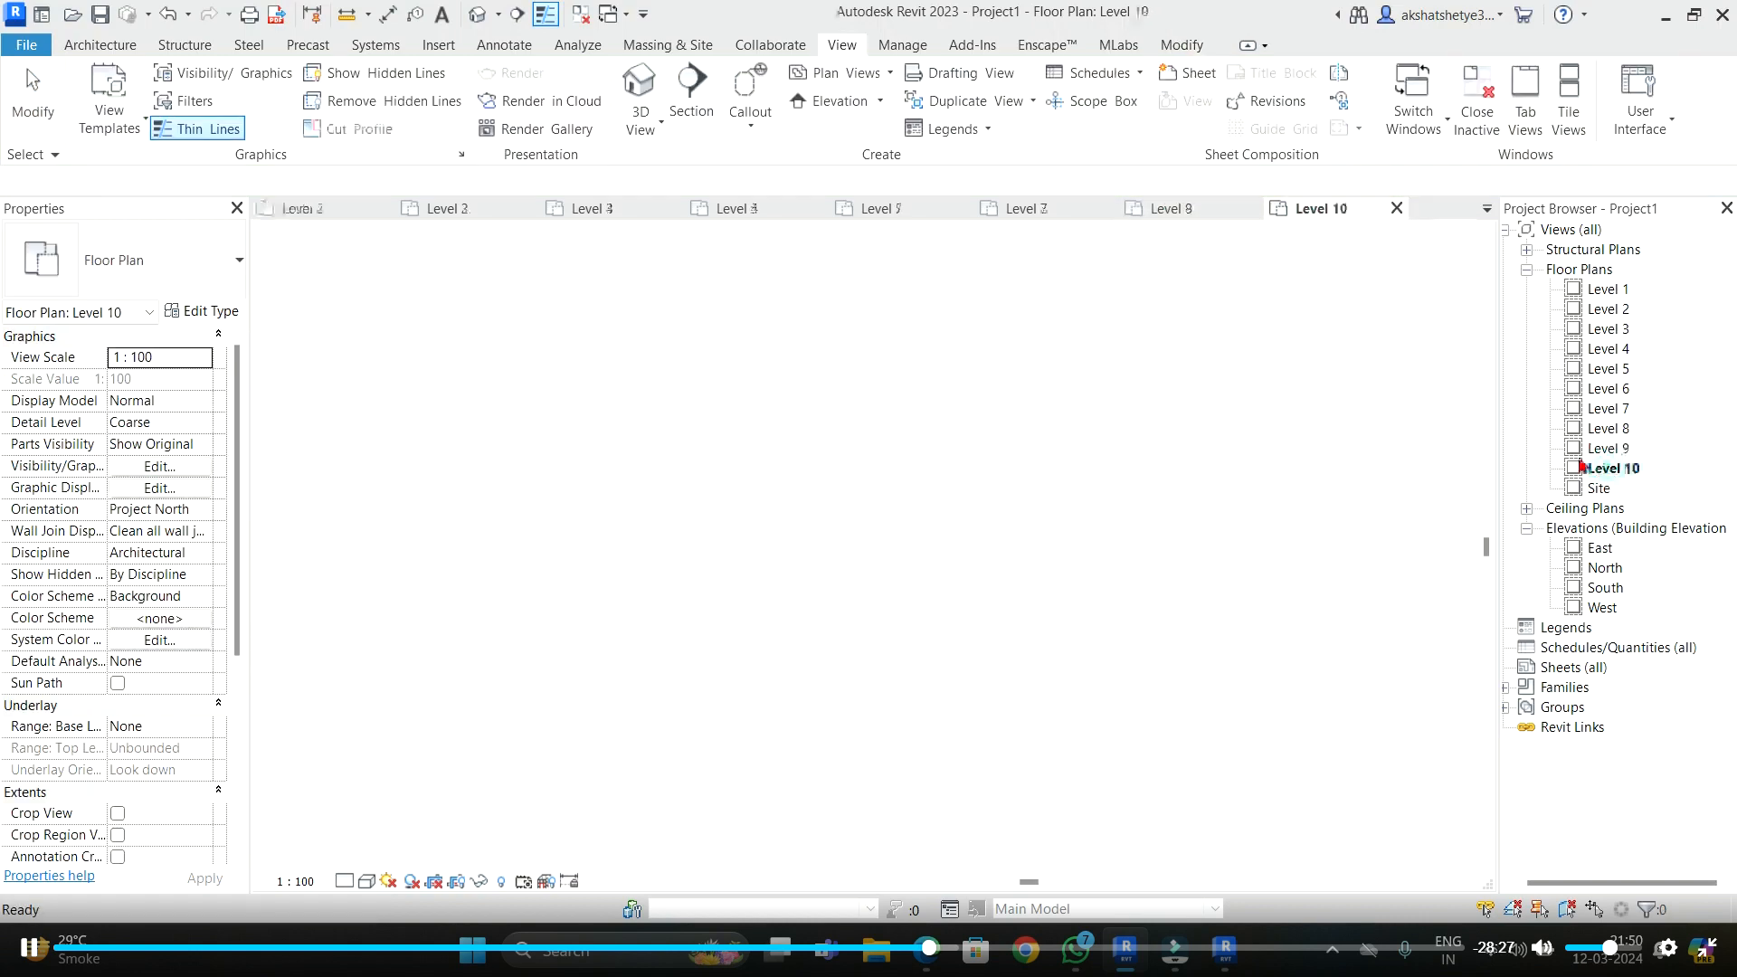
{"action": "left_click", "coordinate": [898, 331]}
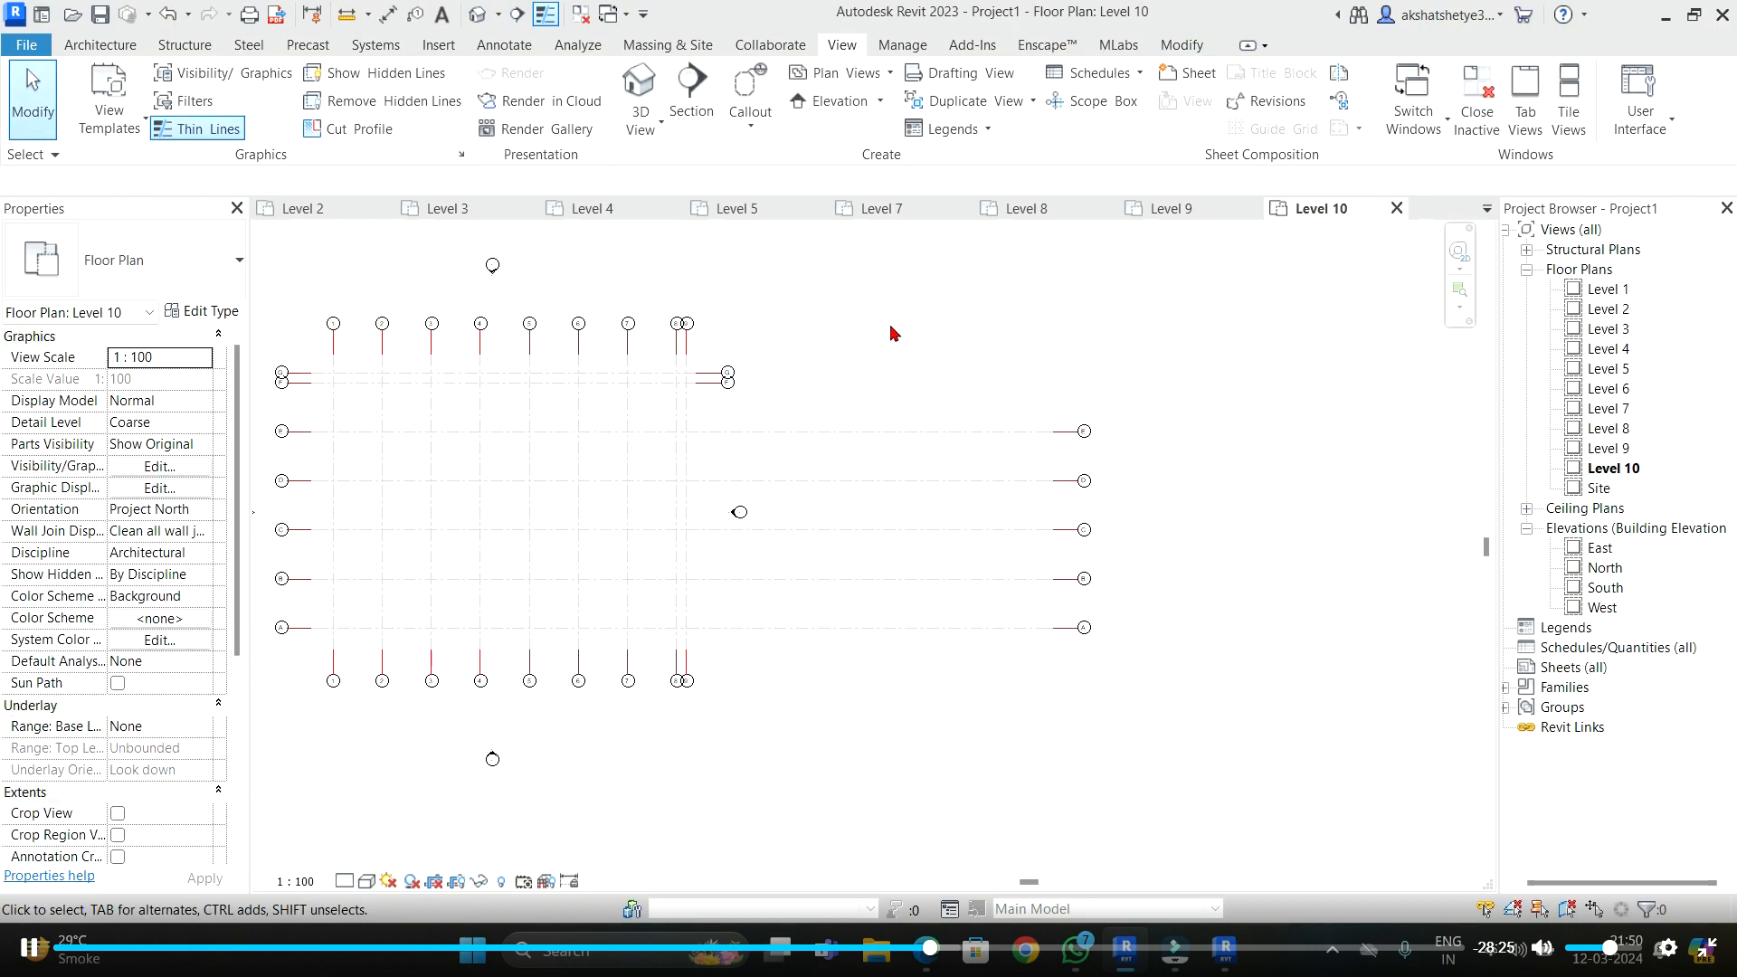
{"action": "left_click", "coordinate": [1028, 207]}
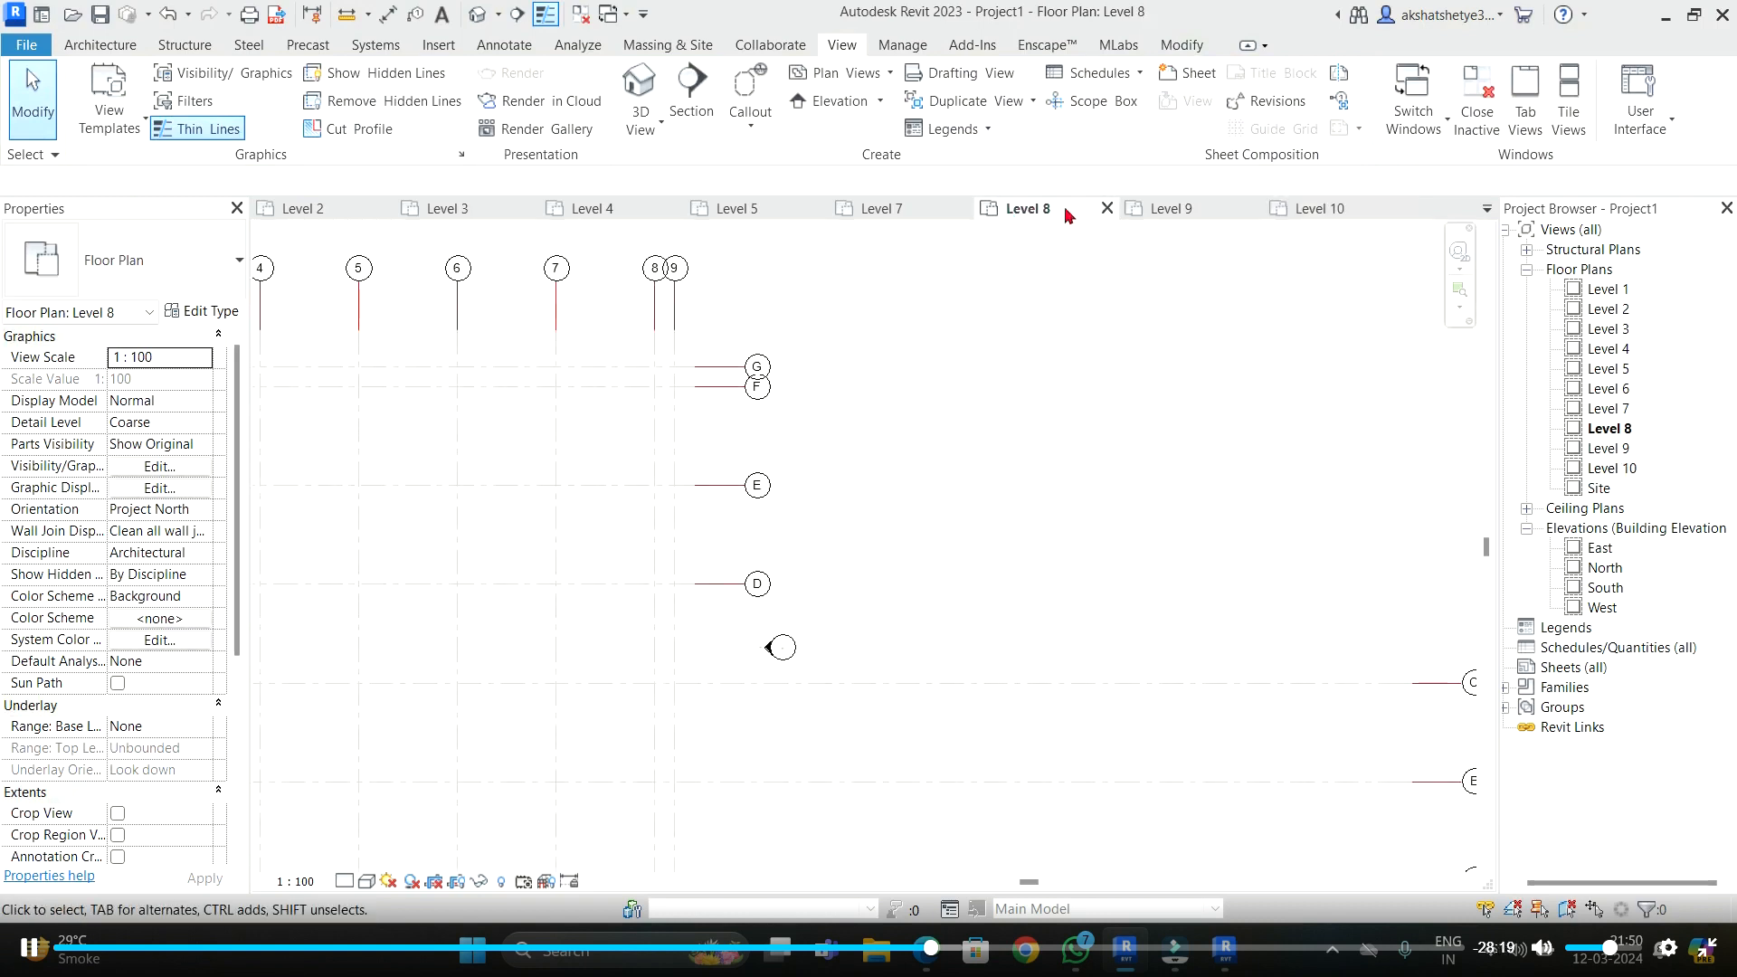
{"action": "left_click", "coordinate": [735, 584]}
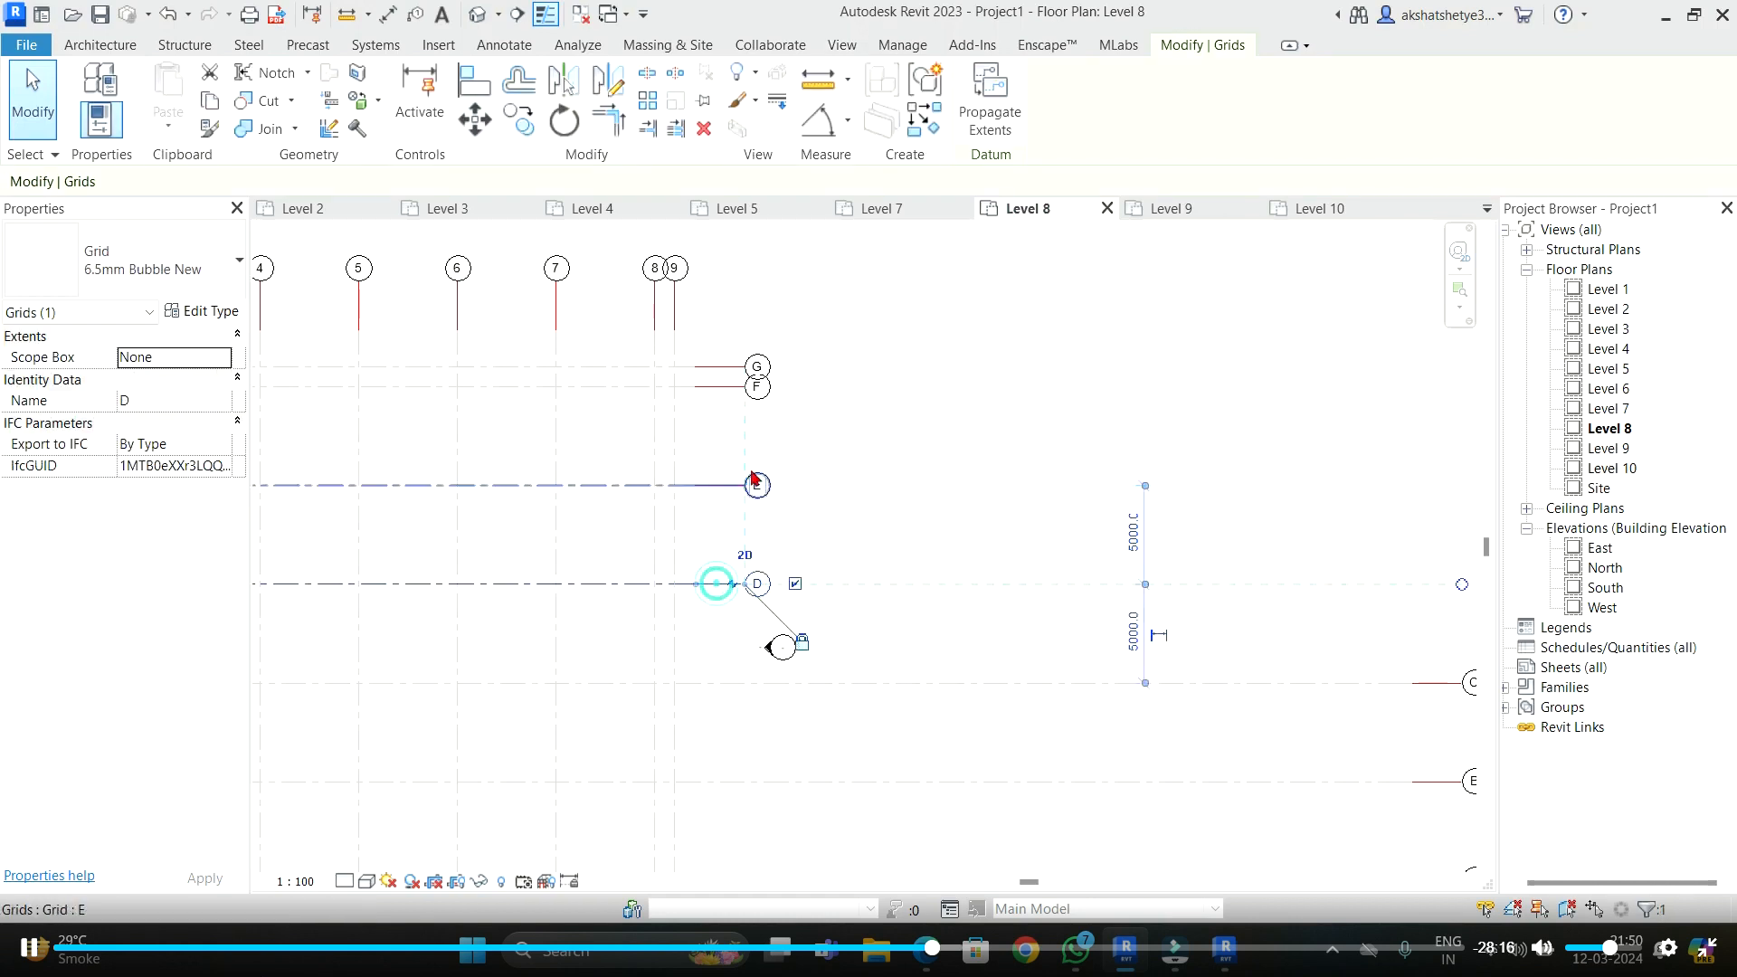
{"action": "left_click", "coordinate": [900, 475]}
{"action": "left_click", "coordinate": [1321, 208]}
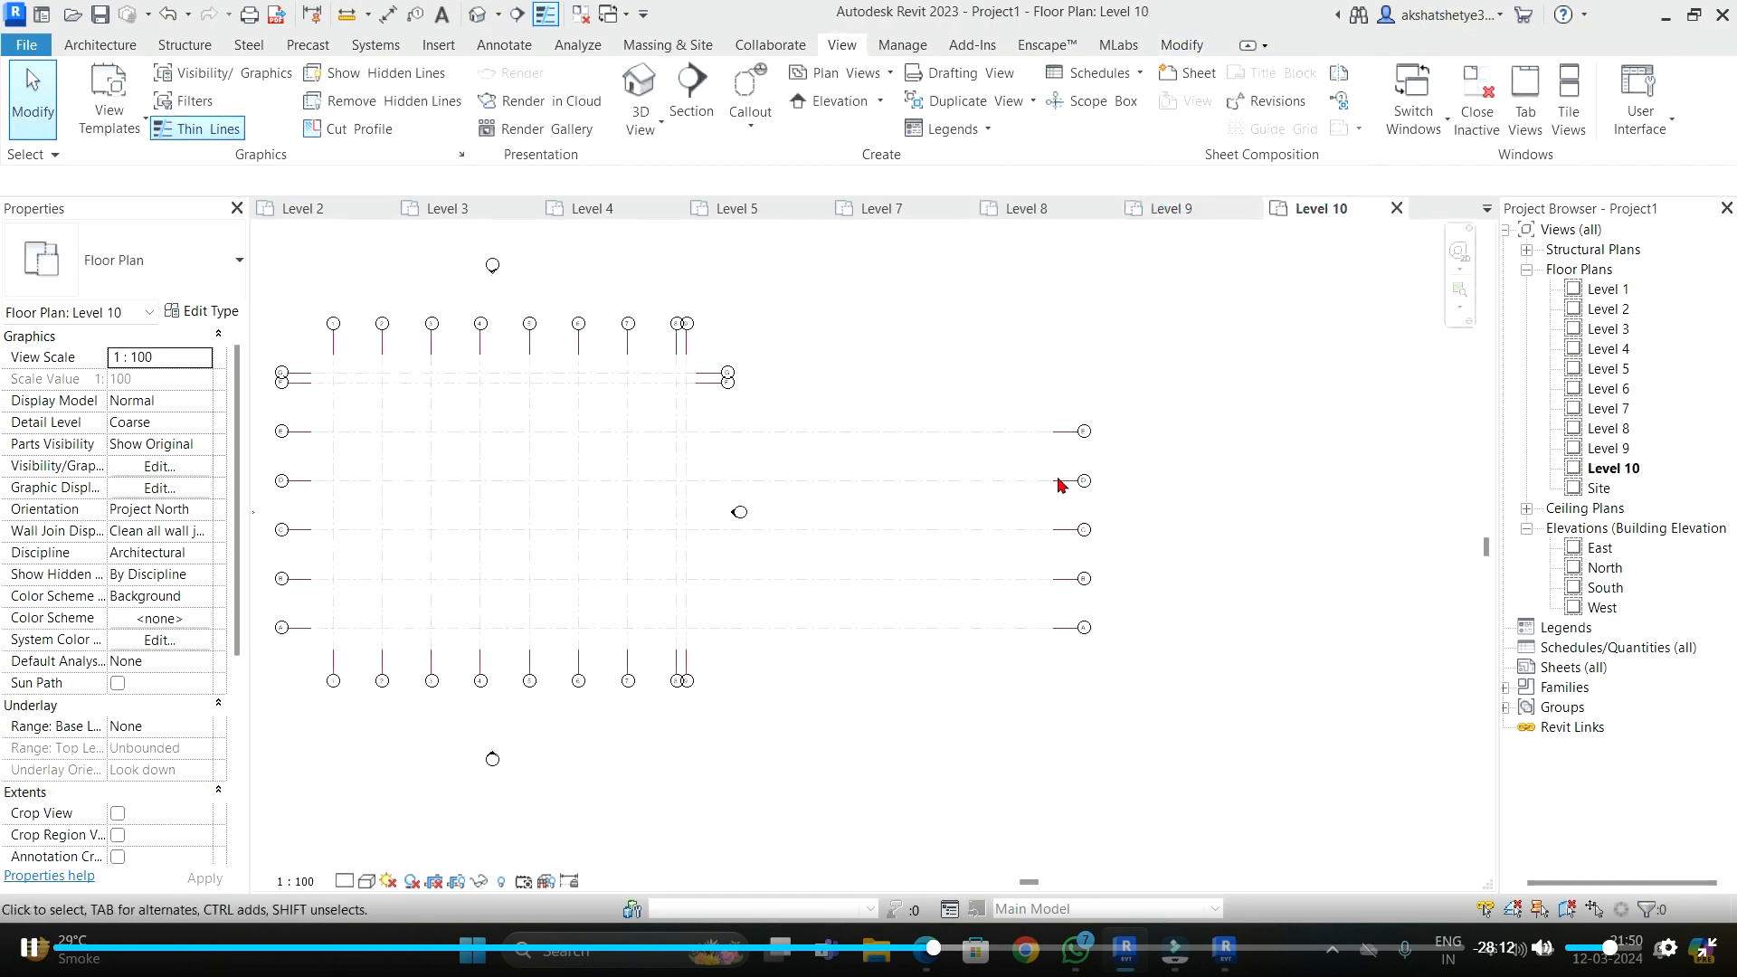
- Propagate the extents of grids E and D from the Level 8 floor plan to the Level 9 and Level 10 floor plans
{"action": "left_click", "coordinate": [1022, 208]}
{"action": "left_click_drag", "start_coordinate": [726, 446], "coordinate": [702, 618]}
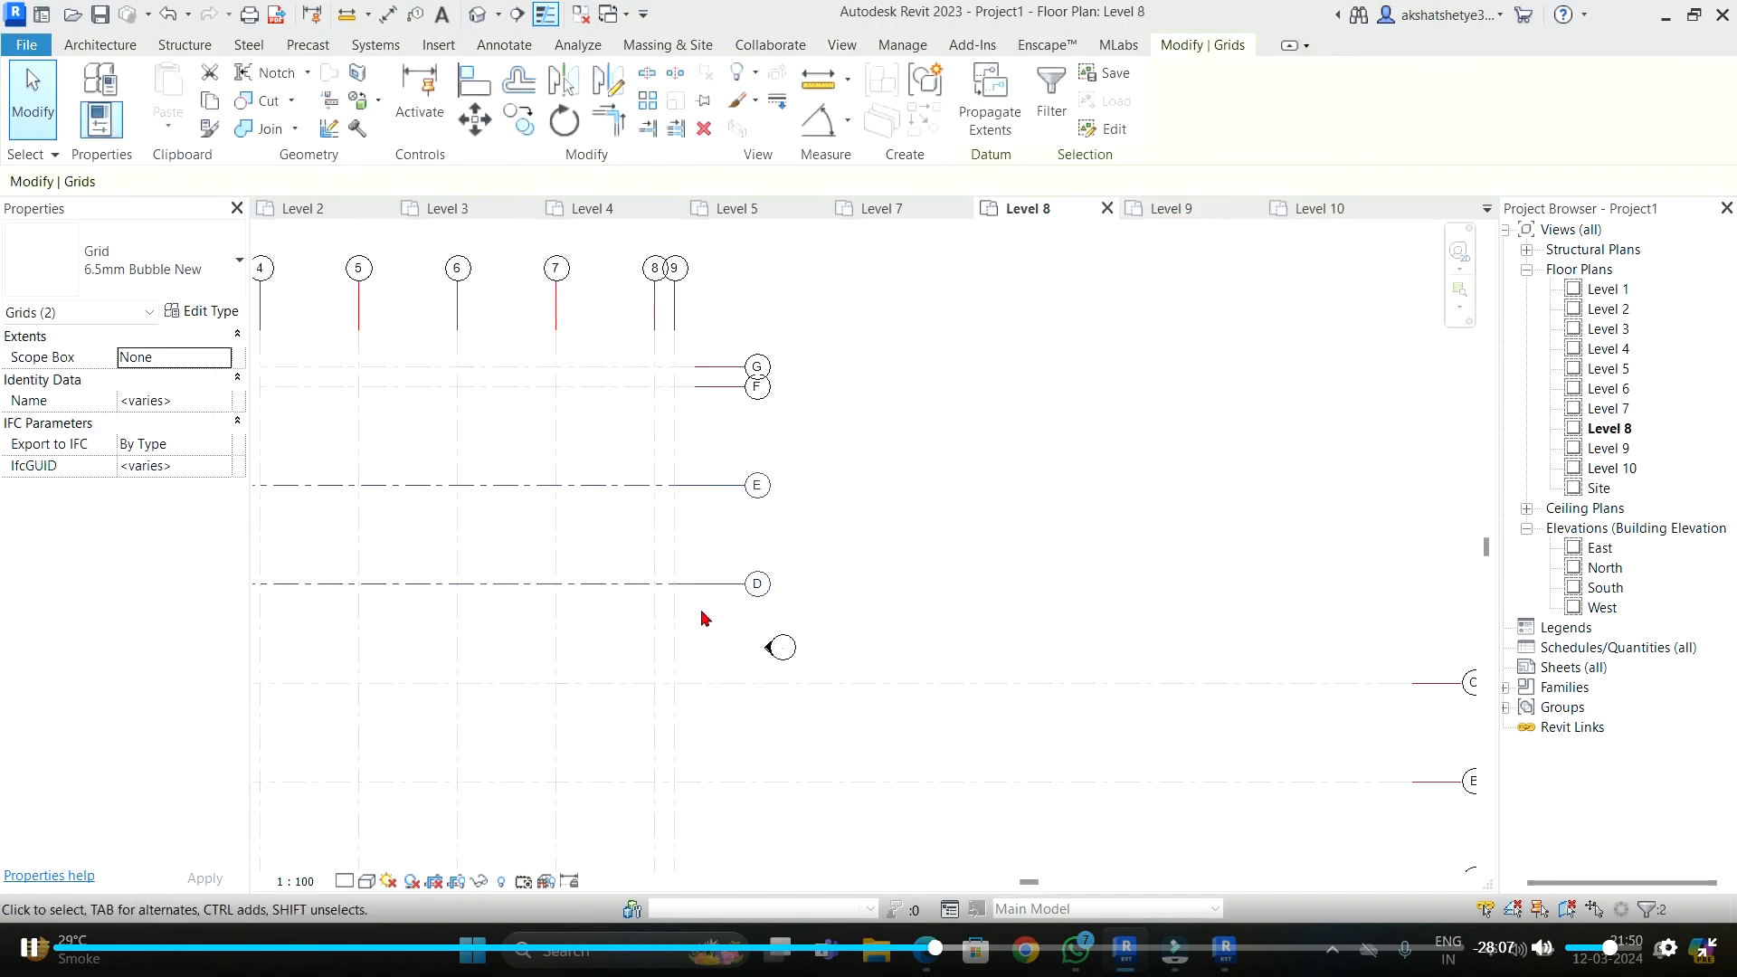
{"action": "left_click", "coordinate": [996, 107]}
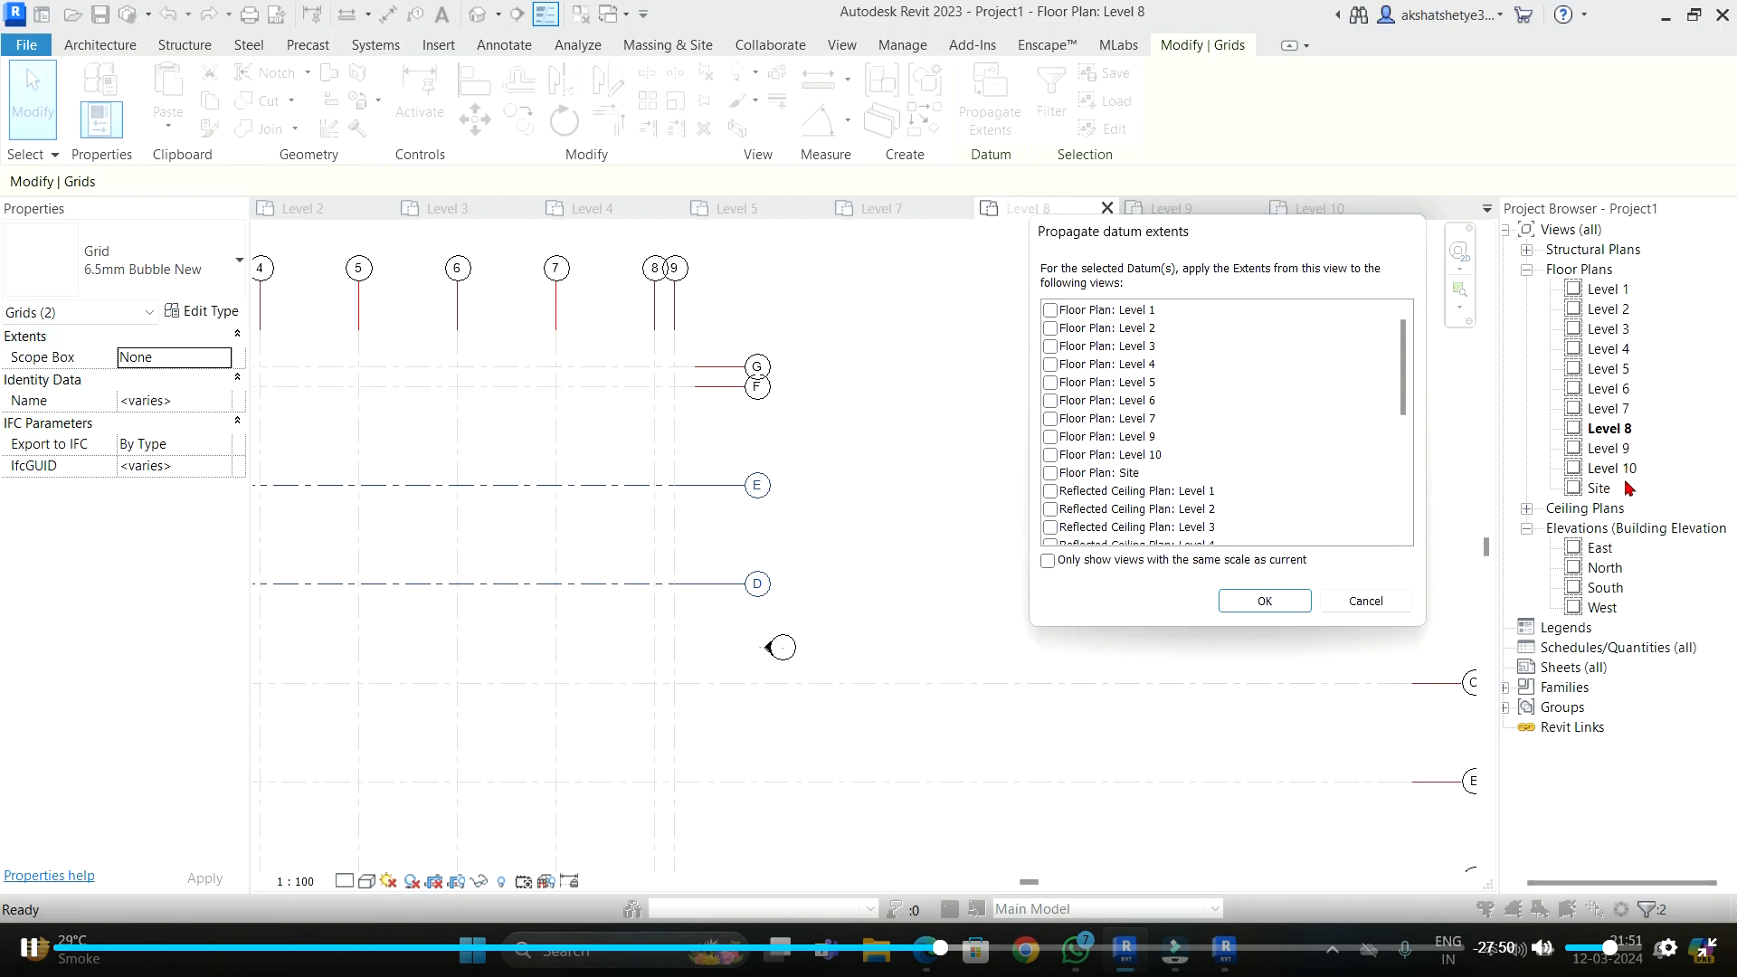
{"action": "left_click", "coordinate": [1051, 438]}
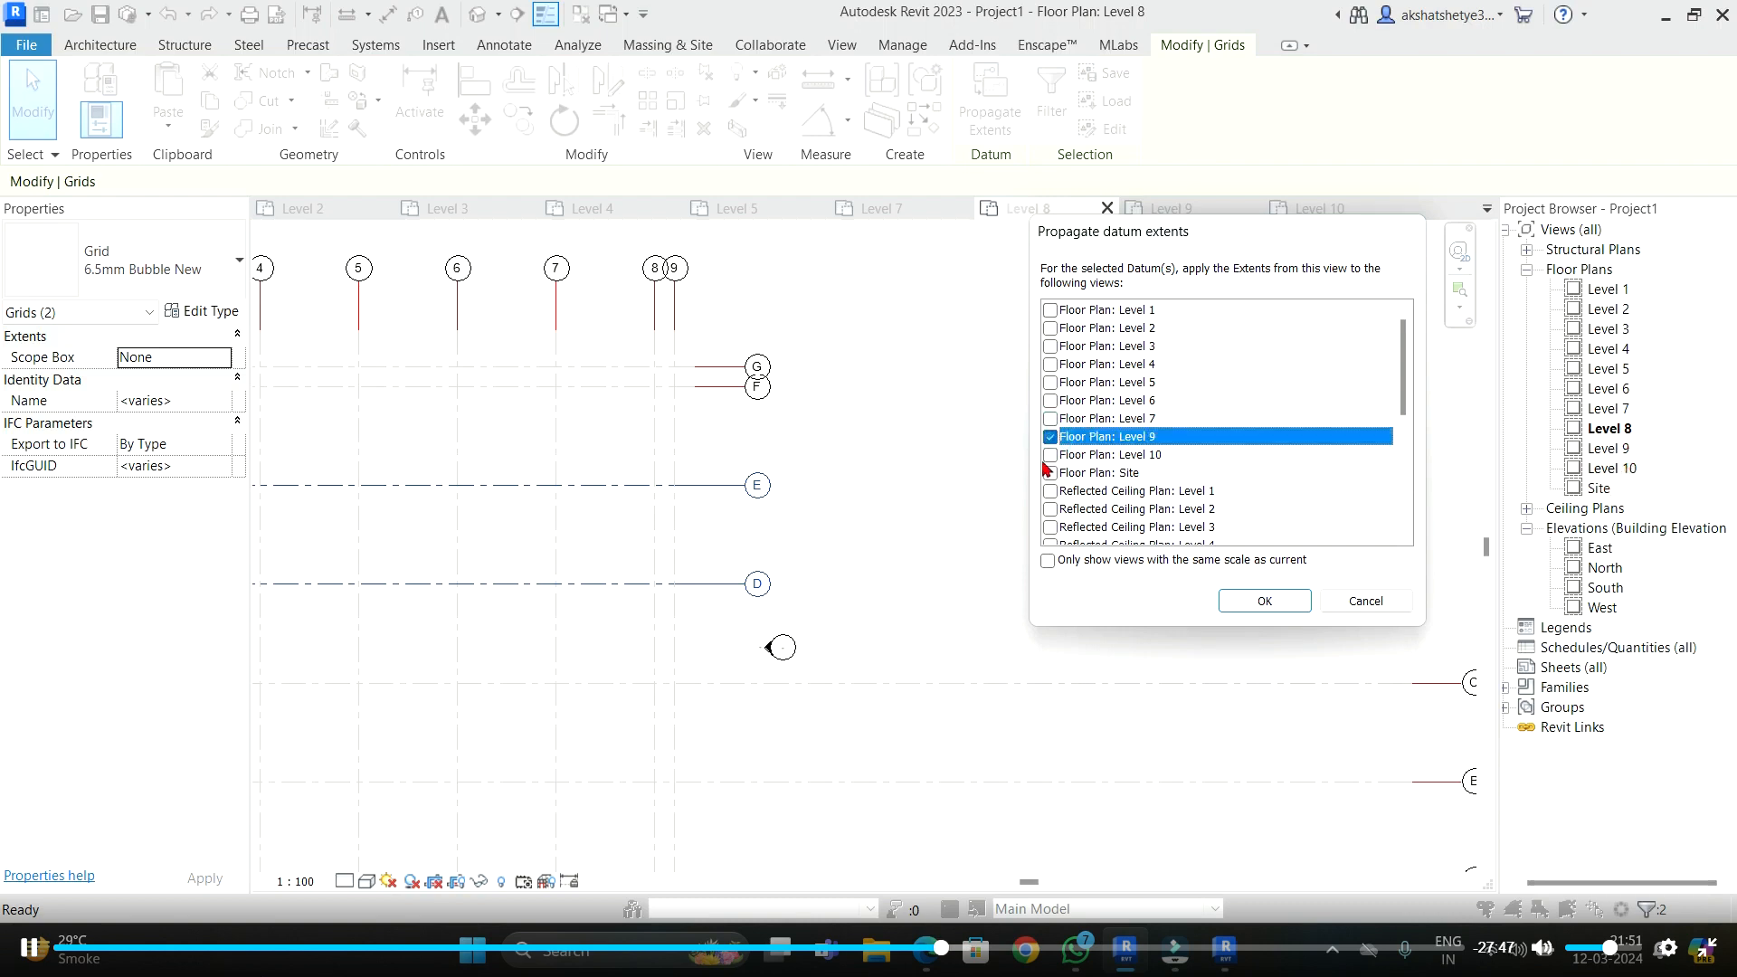
{"action": "left_click", "coordinate": [1050, 455]}
{"action": "scroll", "coordinate": [1149, 398], "scroll_direction": "down", "scroll_amount": 5}
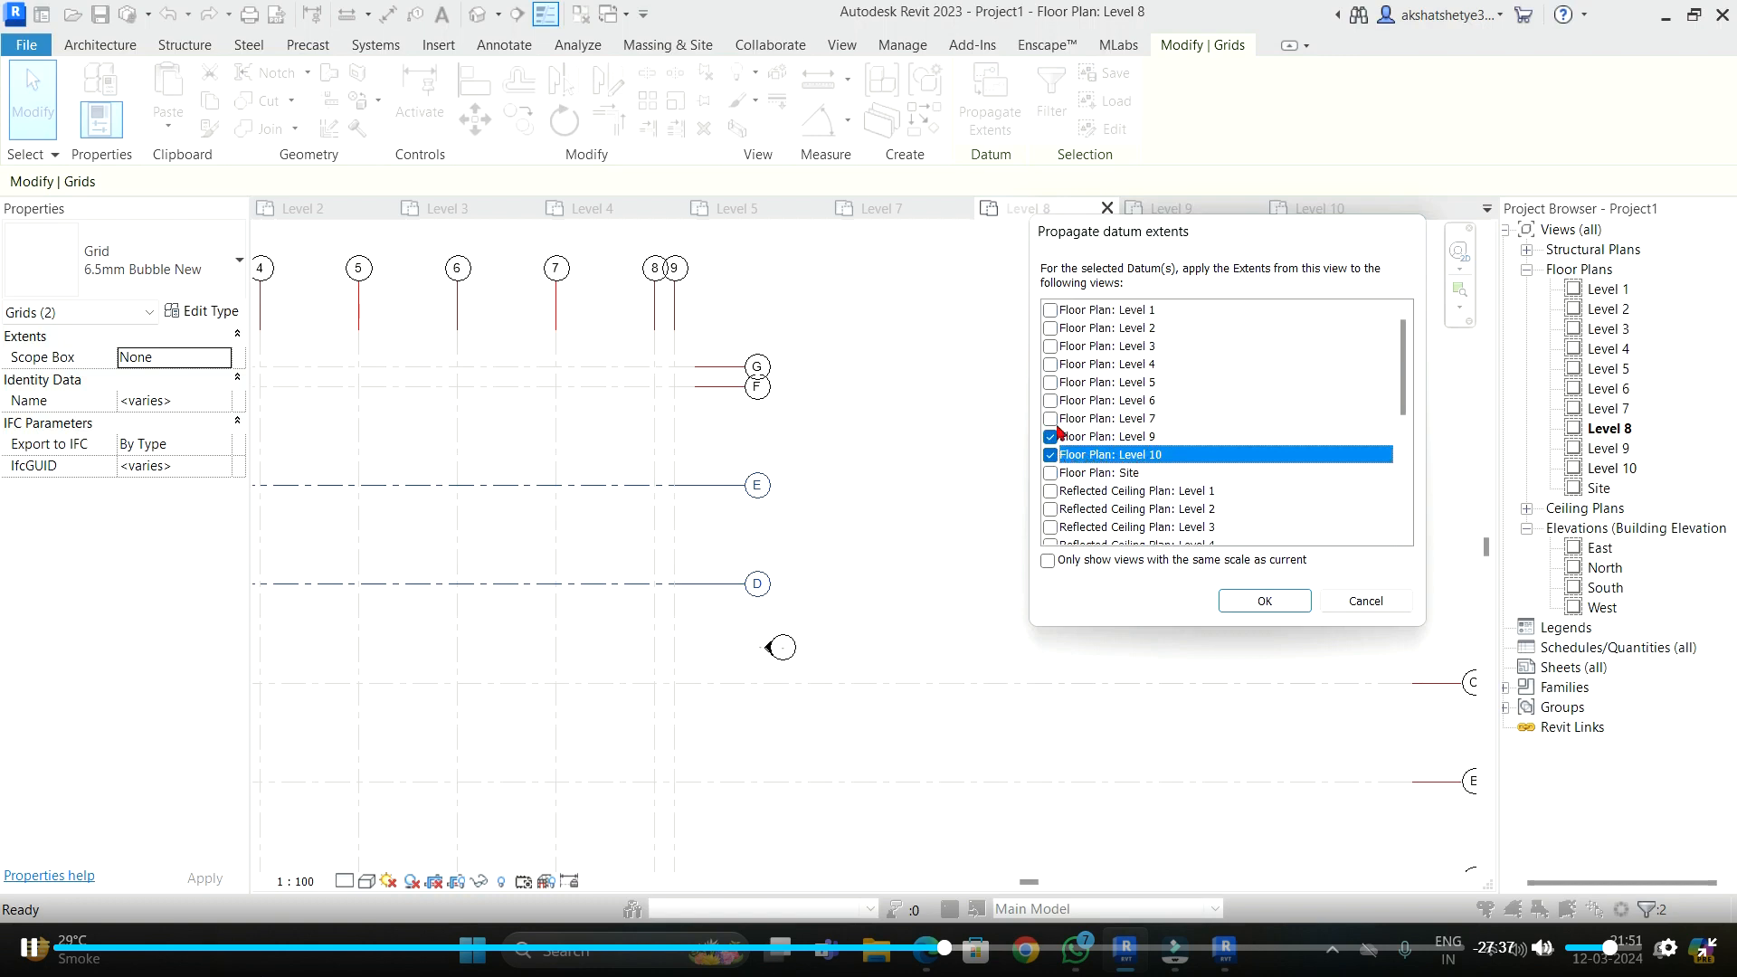
{"action": "left_click", "coordinate": [1264, 602]}
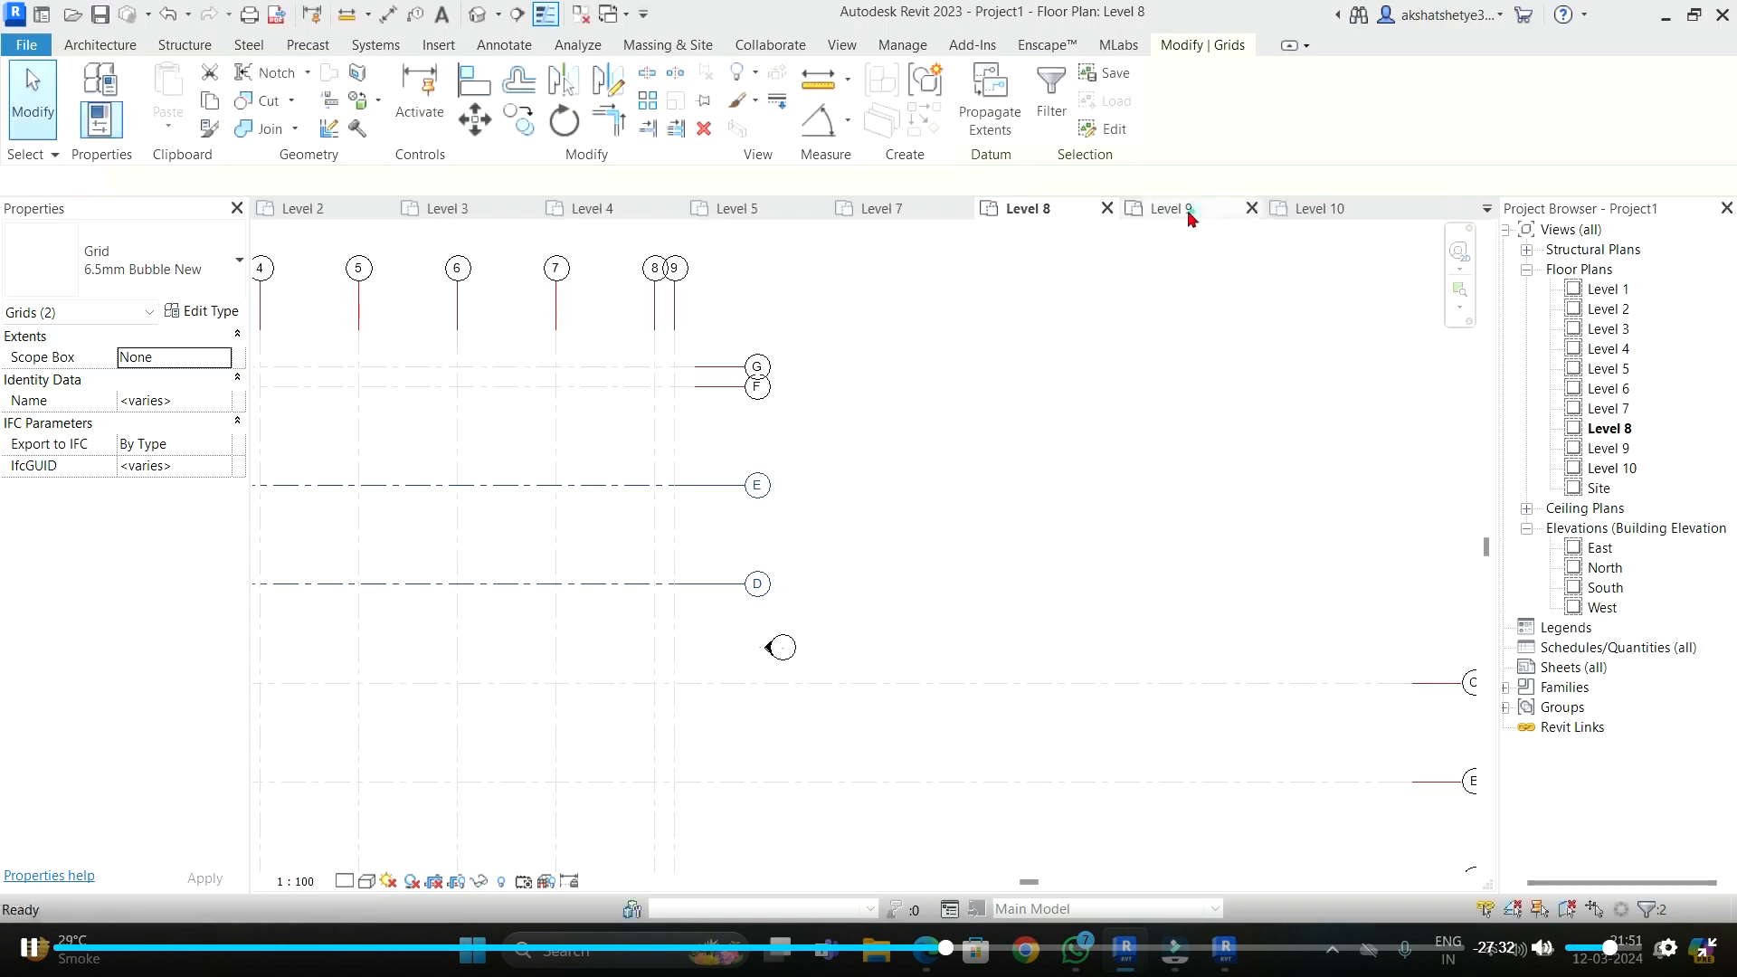
- Check the propagated extents of grids D to G in the Level 9 and Level 10 floor plans
{"action": "left_click", "coordinate": [1321, 208]}
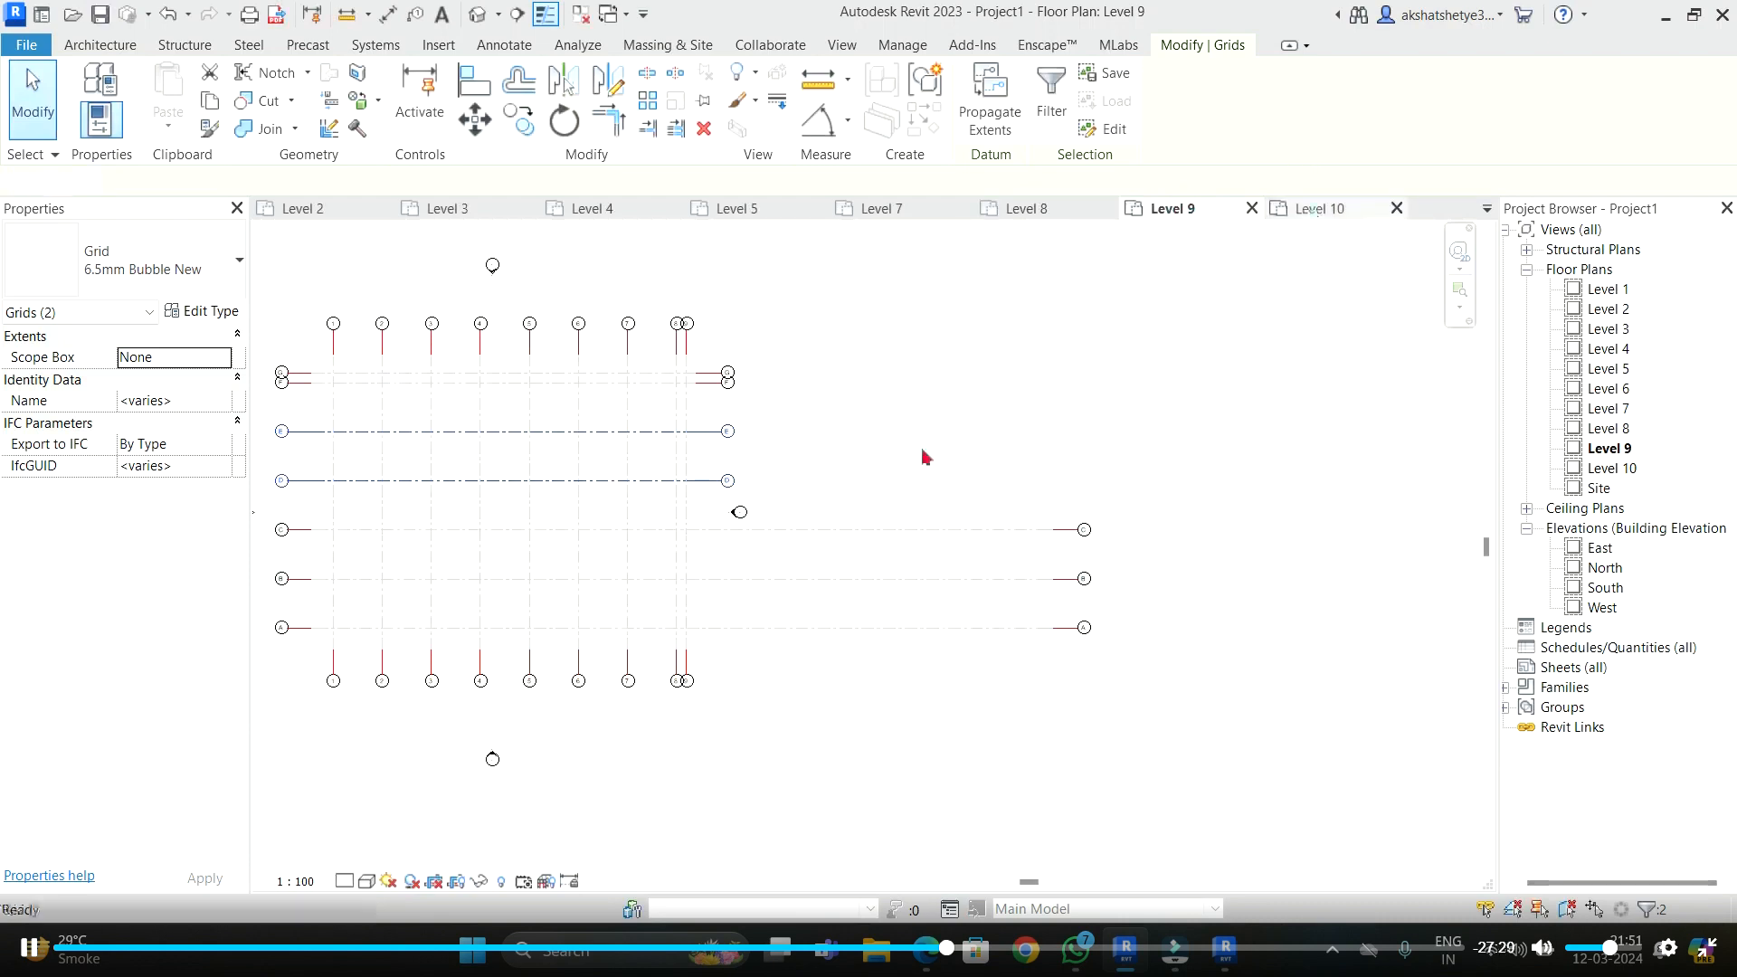
{"action": "left_click", "coordinate": [709, 386]}
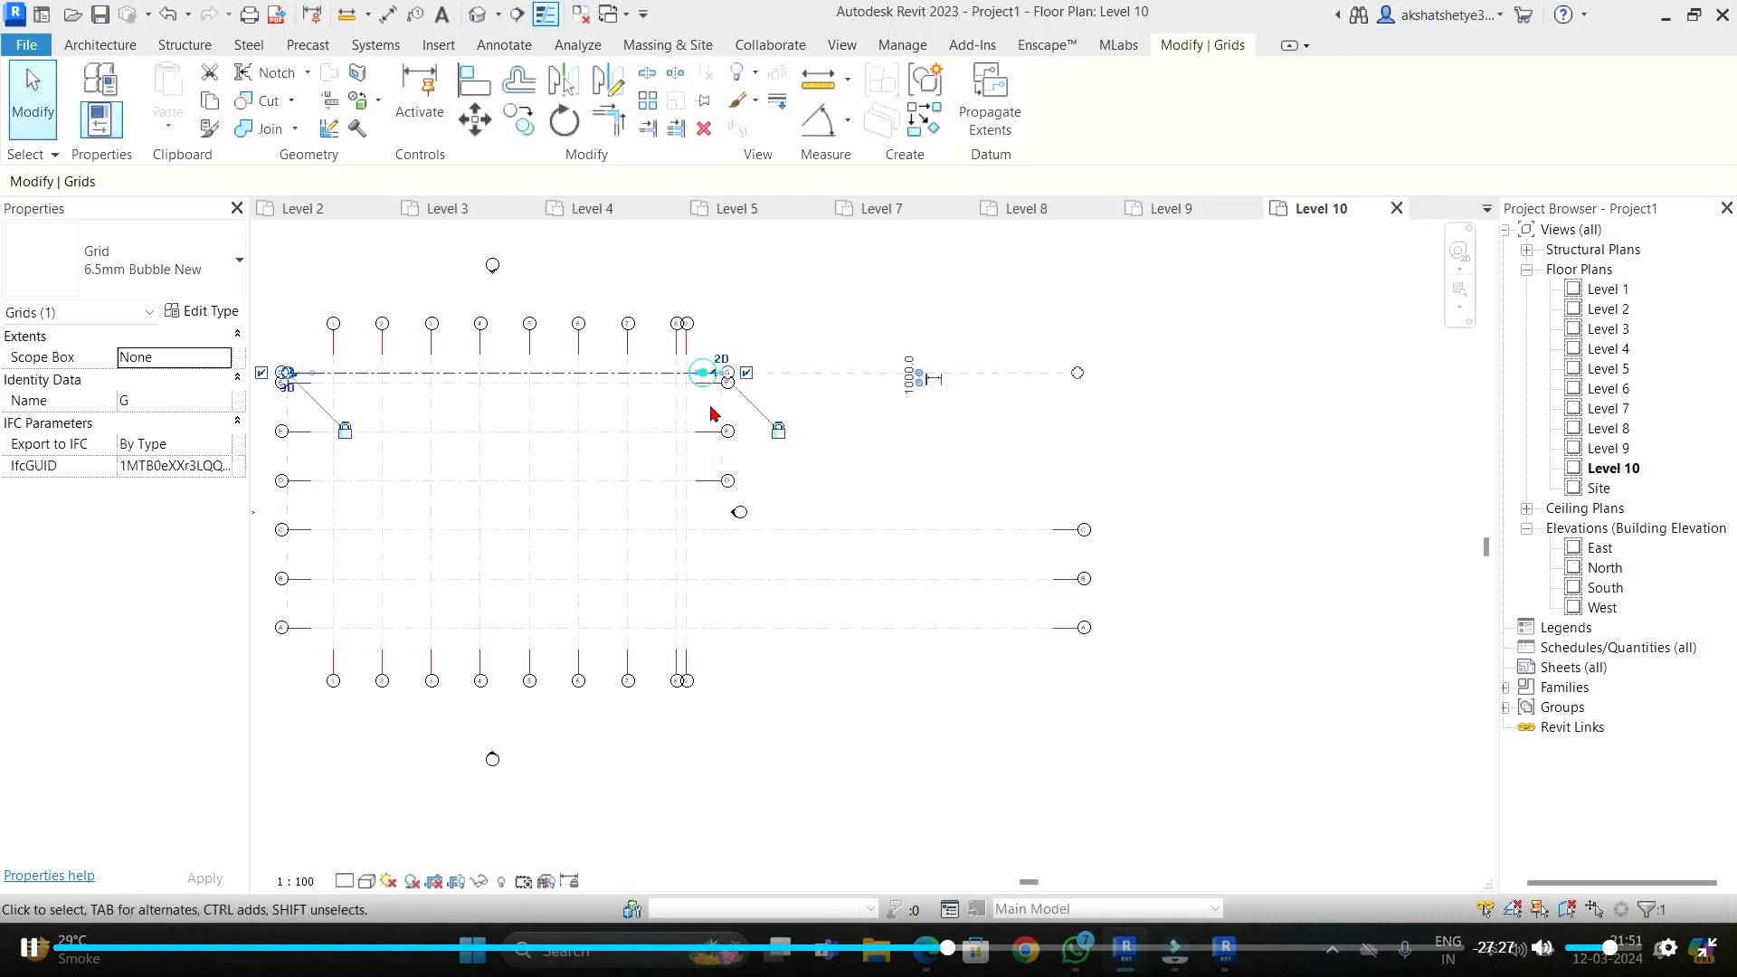
{"action": "scroll", "coordinate": [709, 386], "scroll_direction": "up", "scroll_amount": 3}
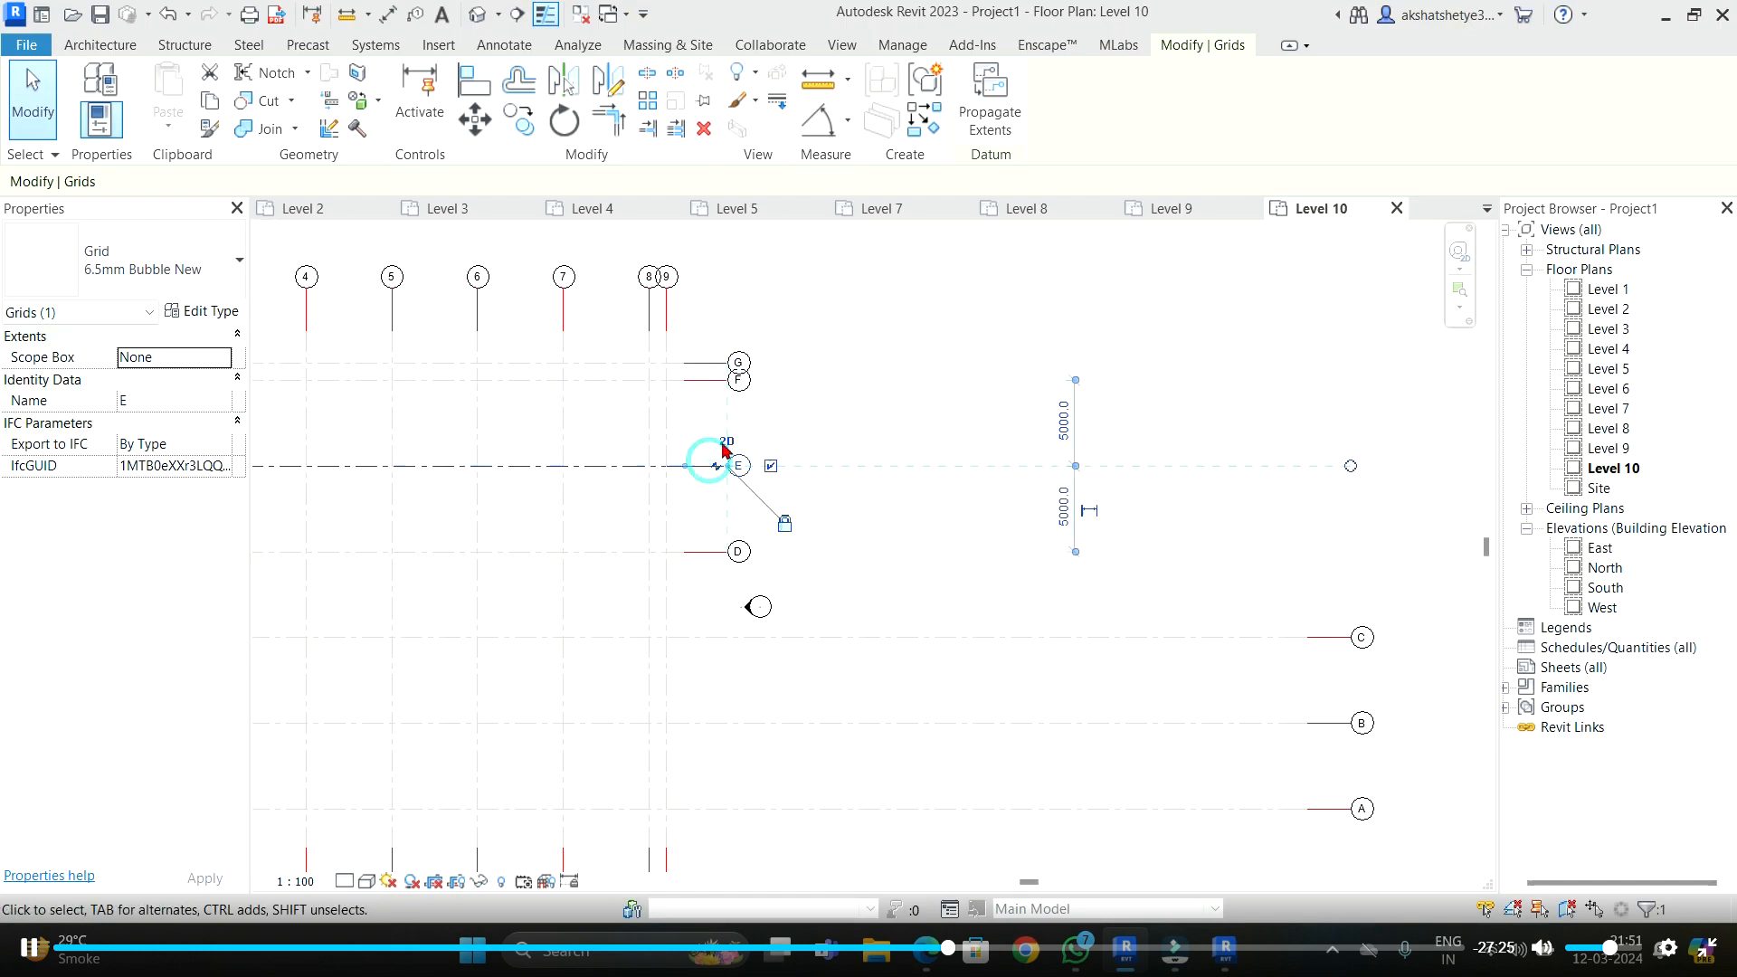
{"action": "left_click", "coordinate": [971, 434]}
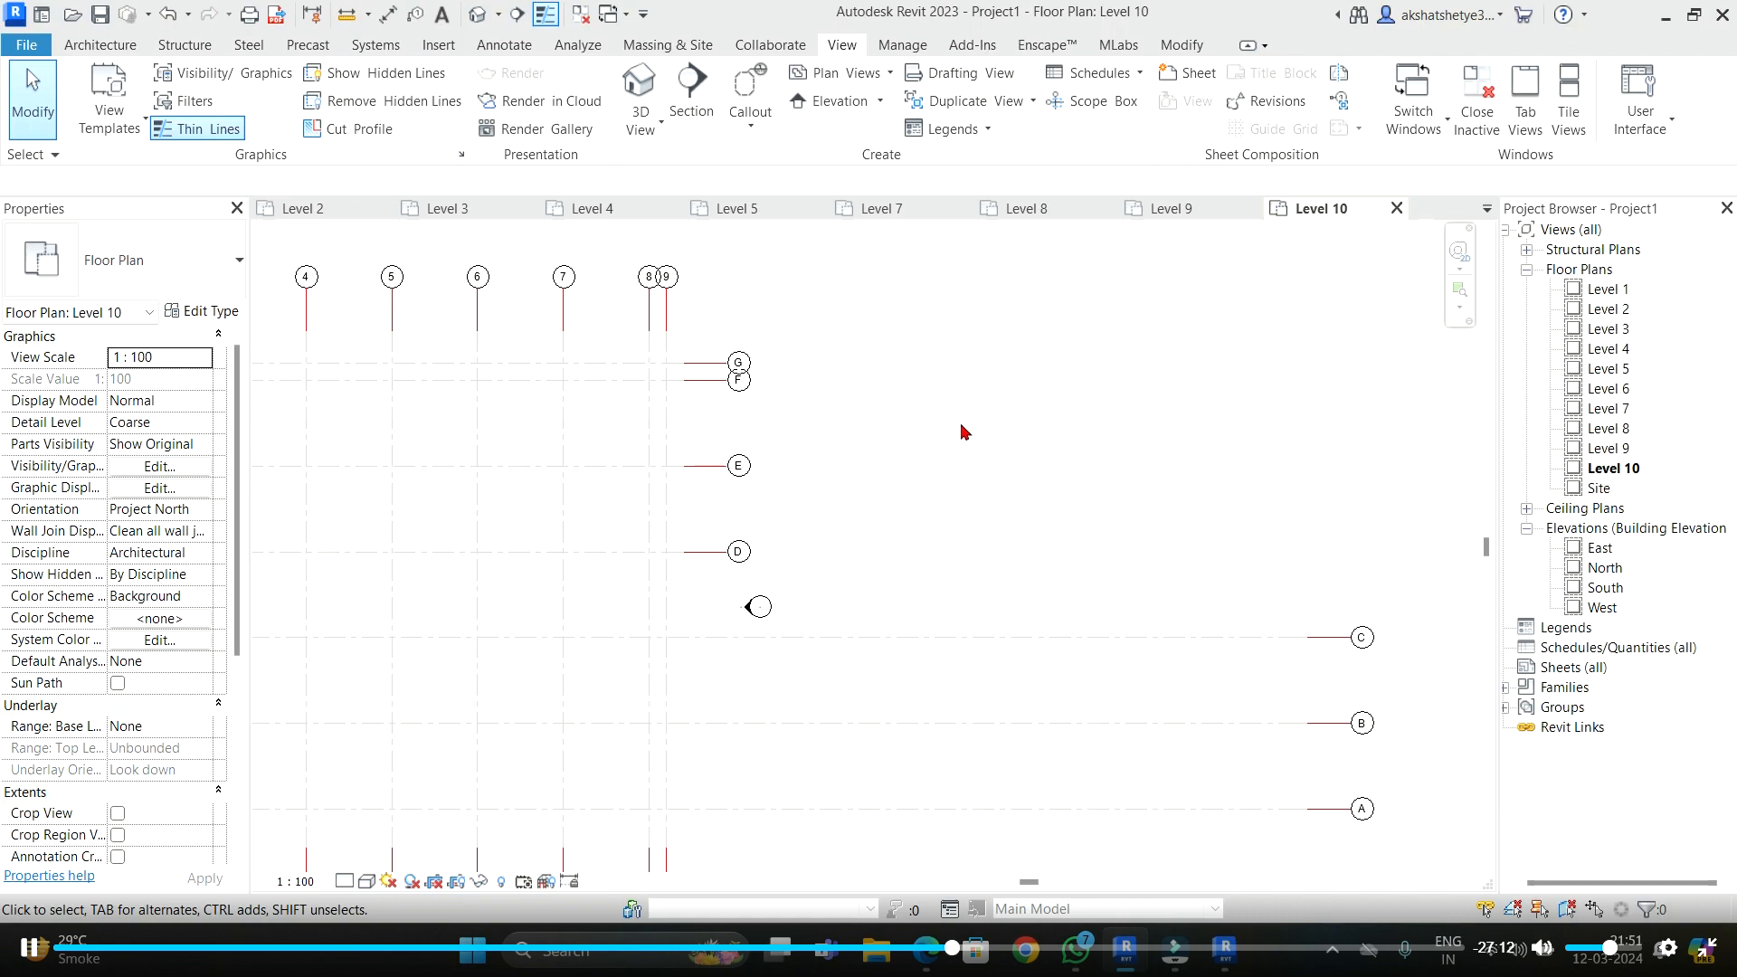
- Add elbows to grids G and F in the Level 10 floor plan and move their overlapping bubbles apart, G upward and F downward
{"action": "left_click", "coordinate": [682, 363]}
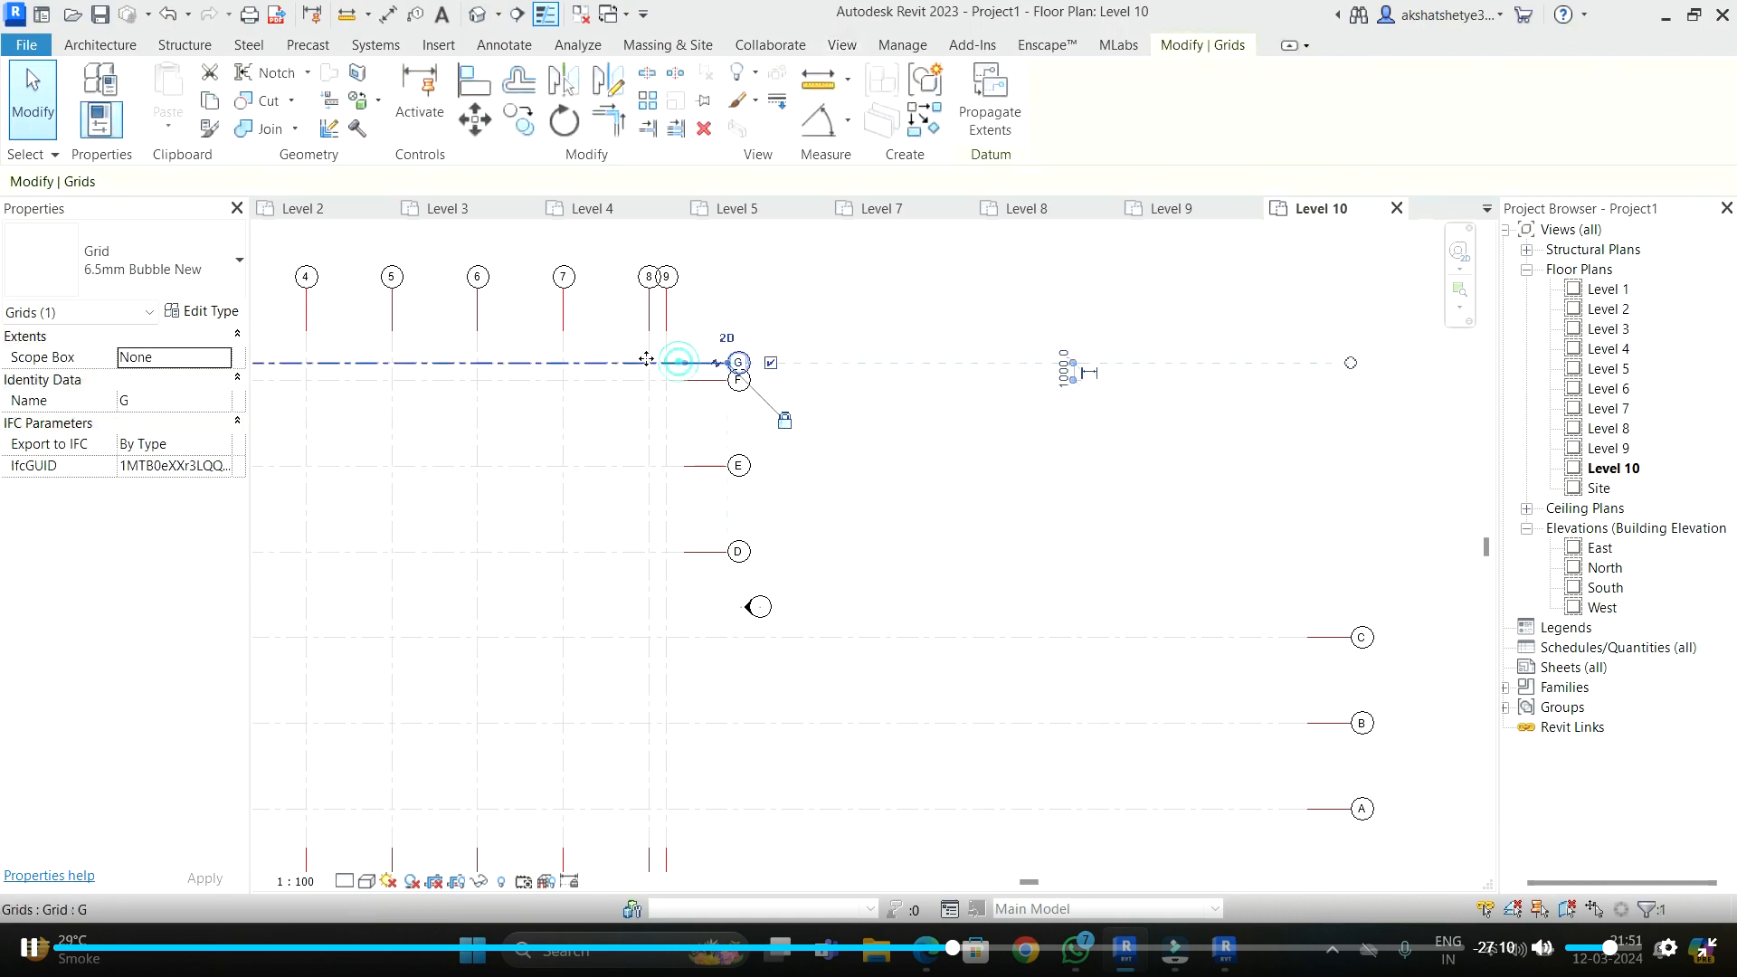
{"action": "scroll", "coordinate": [680, 360], "scroll_direction": "up", "scroll_amount": 3}
{"action": "left_click", "coordinate": [802, 388]}
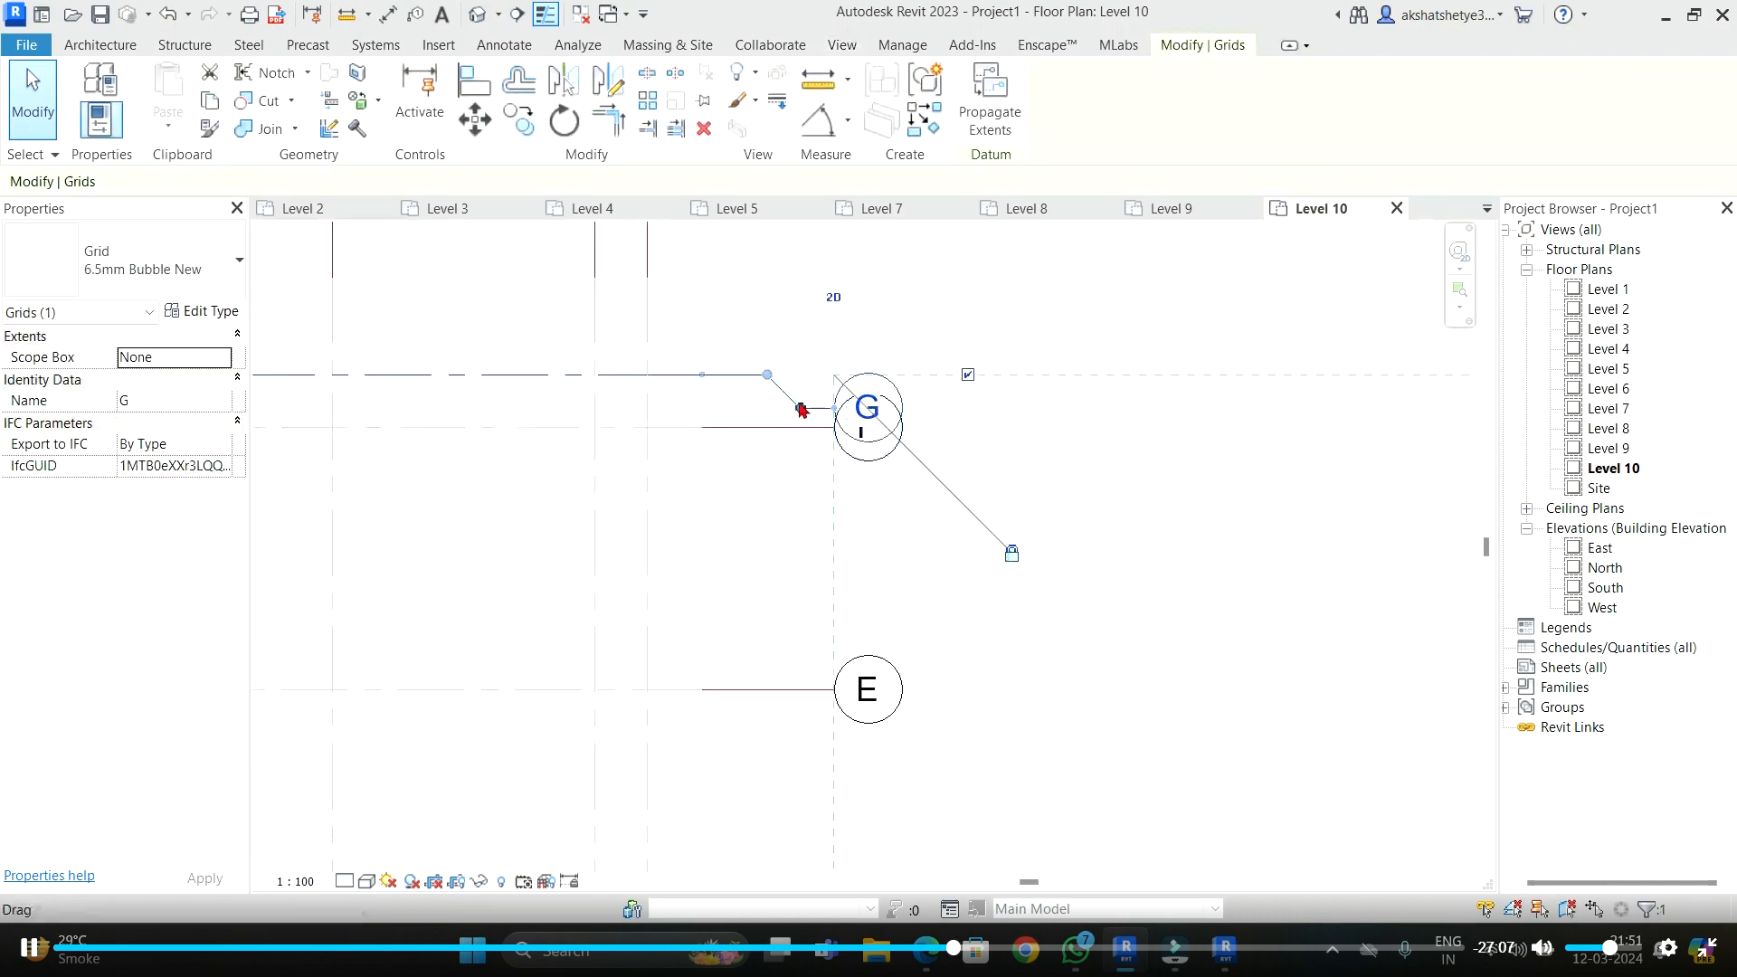
{"action": "left_click", "coordinate": [784, 428]}
{"action": "left_click", "coordinate": [803, 441]}
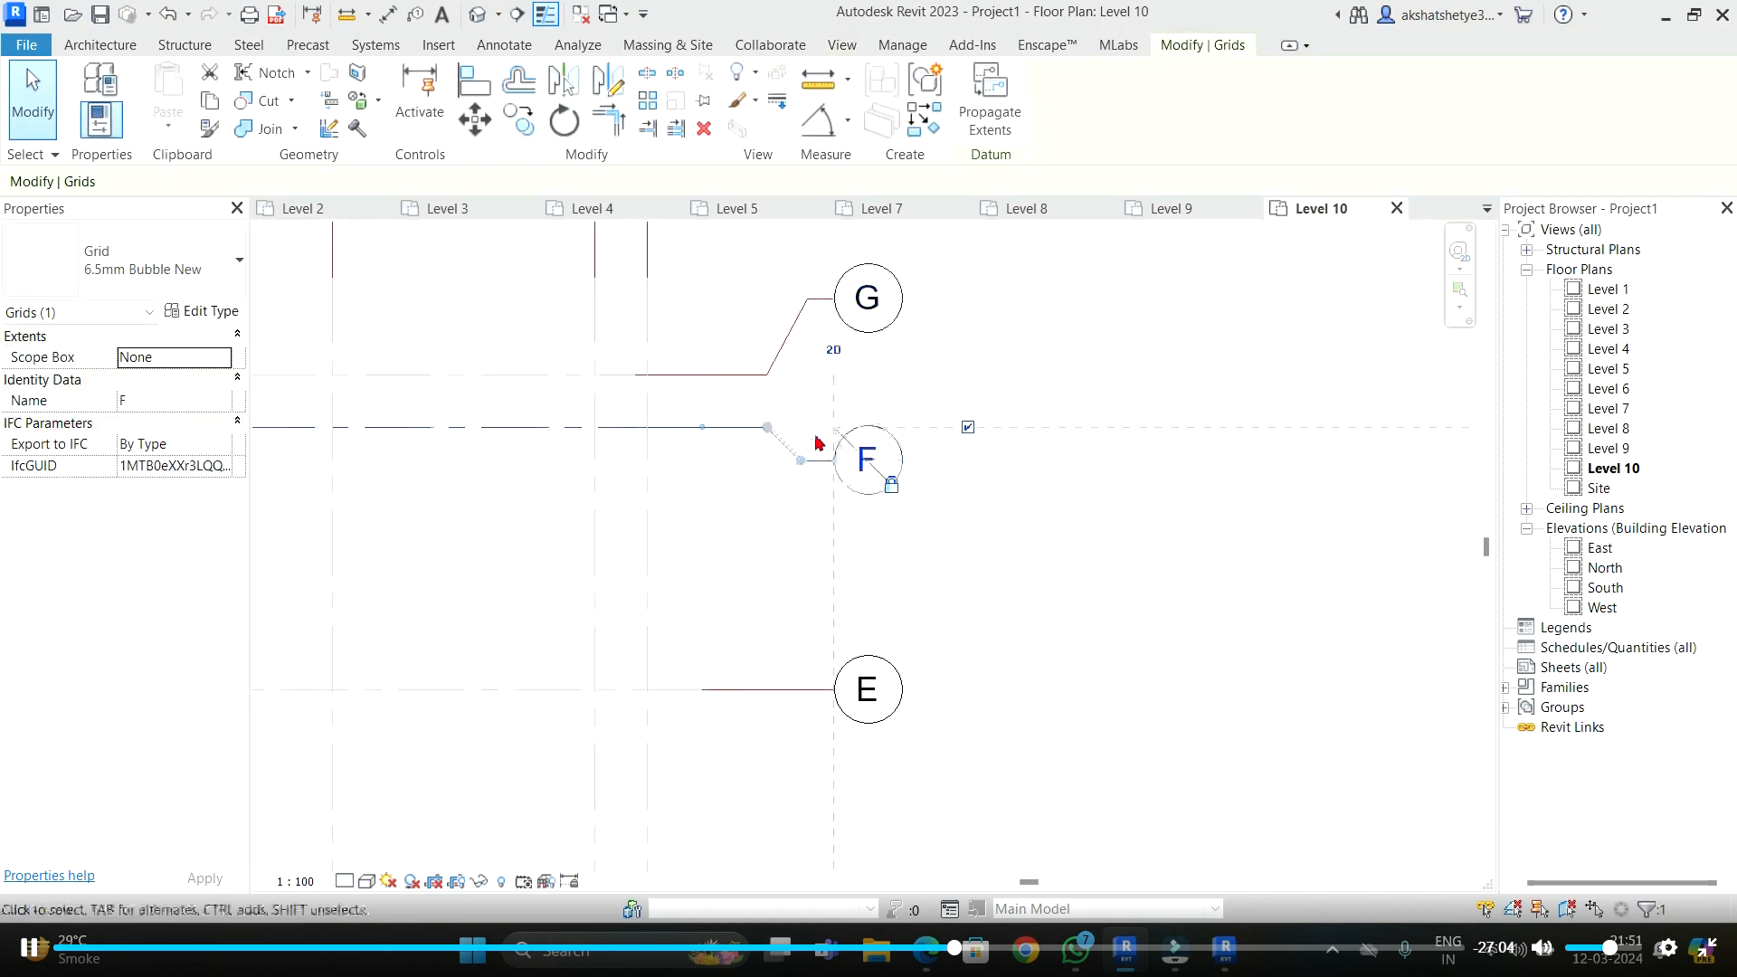
{"action": "left_click_drag", "start_coordinate": [802, 459], "coordinate": [803, 511]}
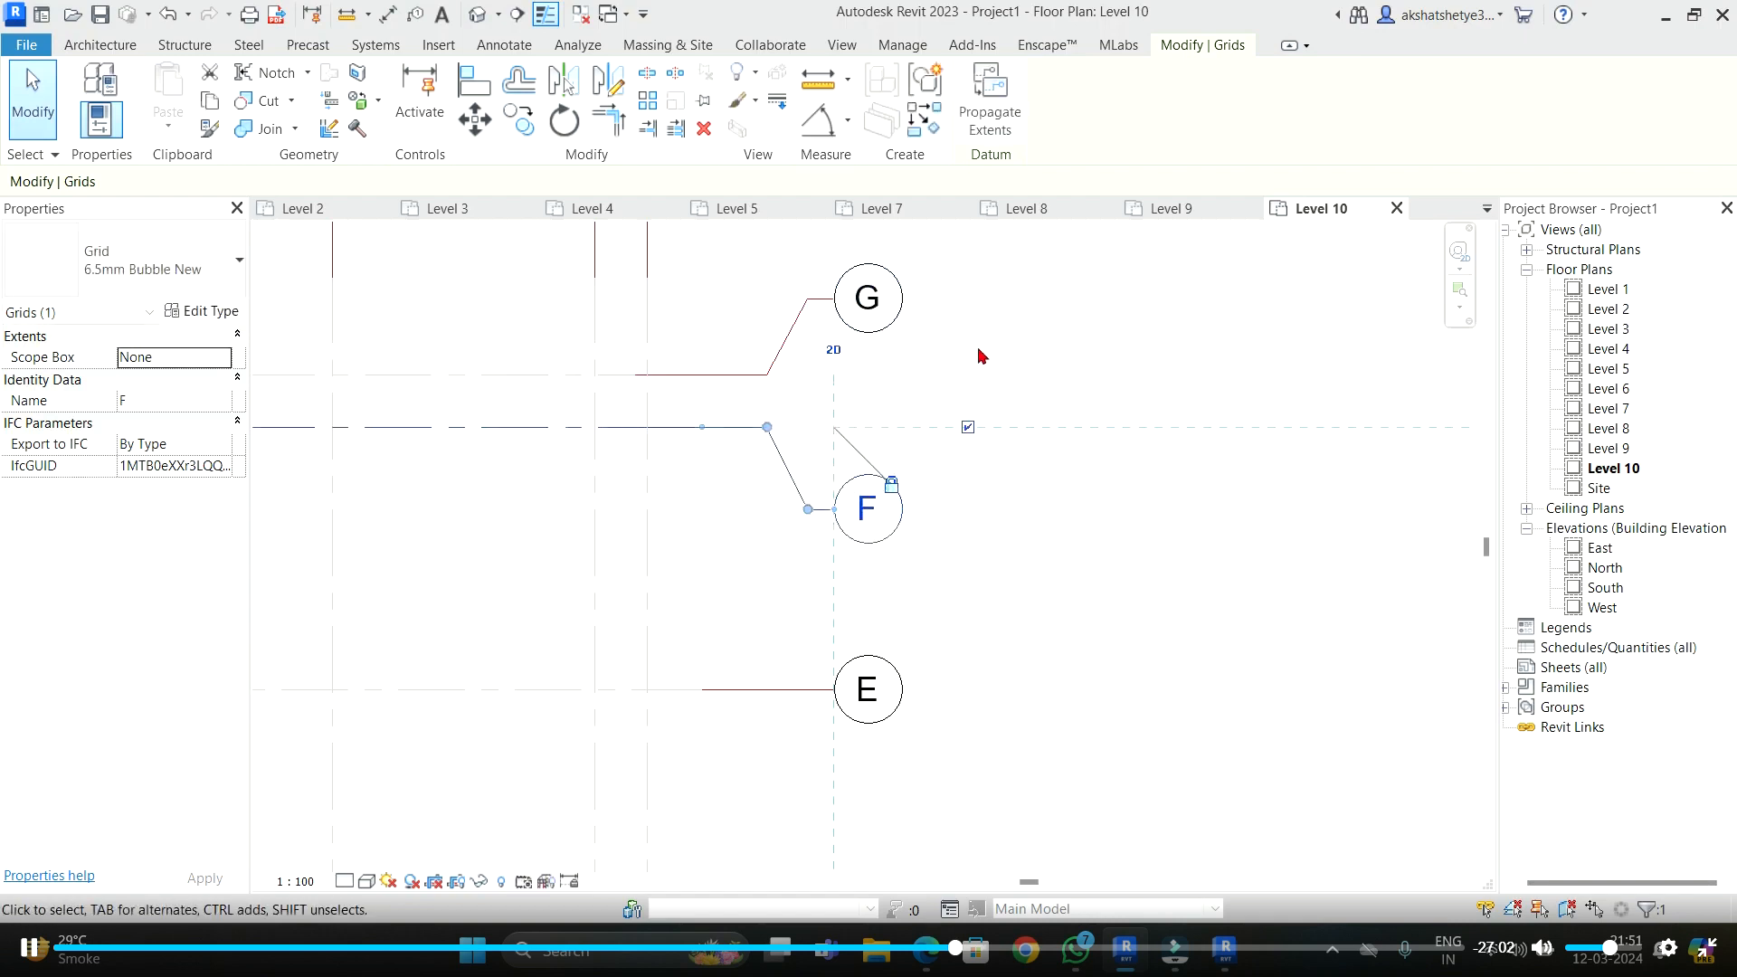
{"action": "left_click", "coordinate": [979, 349]}
- Compare the elbowed bubbles of grids G and F in Level 10 with the same grids in Level 9 and Level 8
{"action": "scroll", "coordinate": [833, 310], "scroll_direction": "down", "scroll_amount": 2}
{"action": "left_click", "coordinate": [812, 560]}
{"action": "left_click", "coordinate": [1022, 456]}
{"action": "scroll", "coordinate": [782, 567], "scroll_direction": "down", "scroll_amount": 2}
{"action": "left_click", "coordinate": [744, 391]}
{"action": "left_click", "coordinate": [1102, 450]}
{"action": "left_click", "coordinate": [1190, 206]}
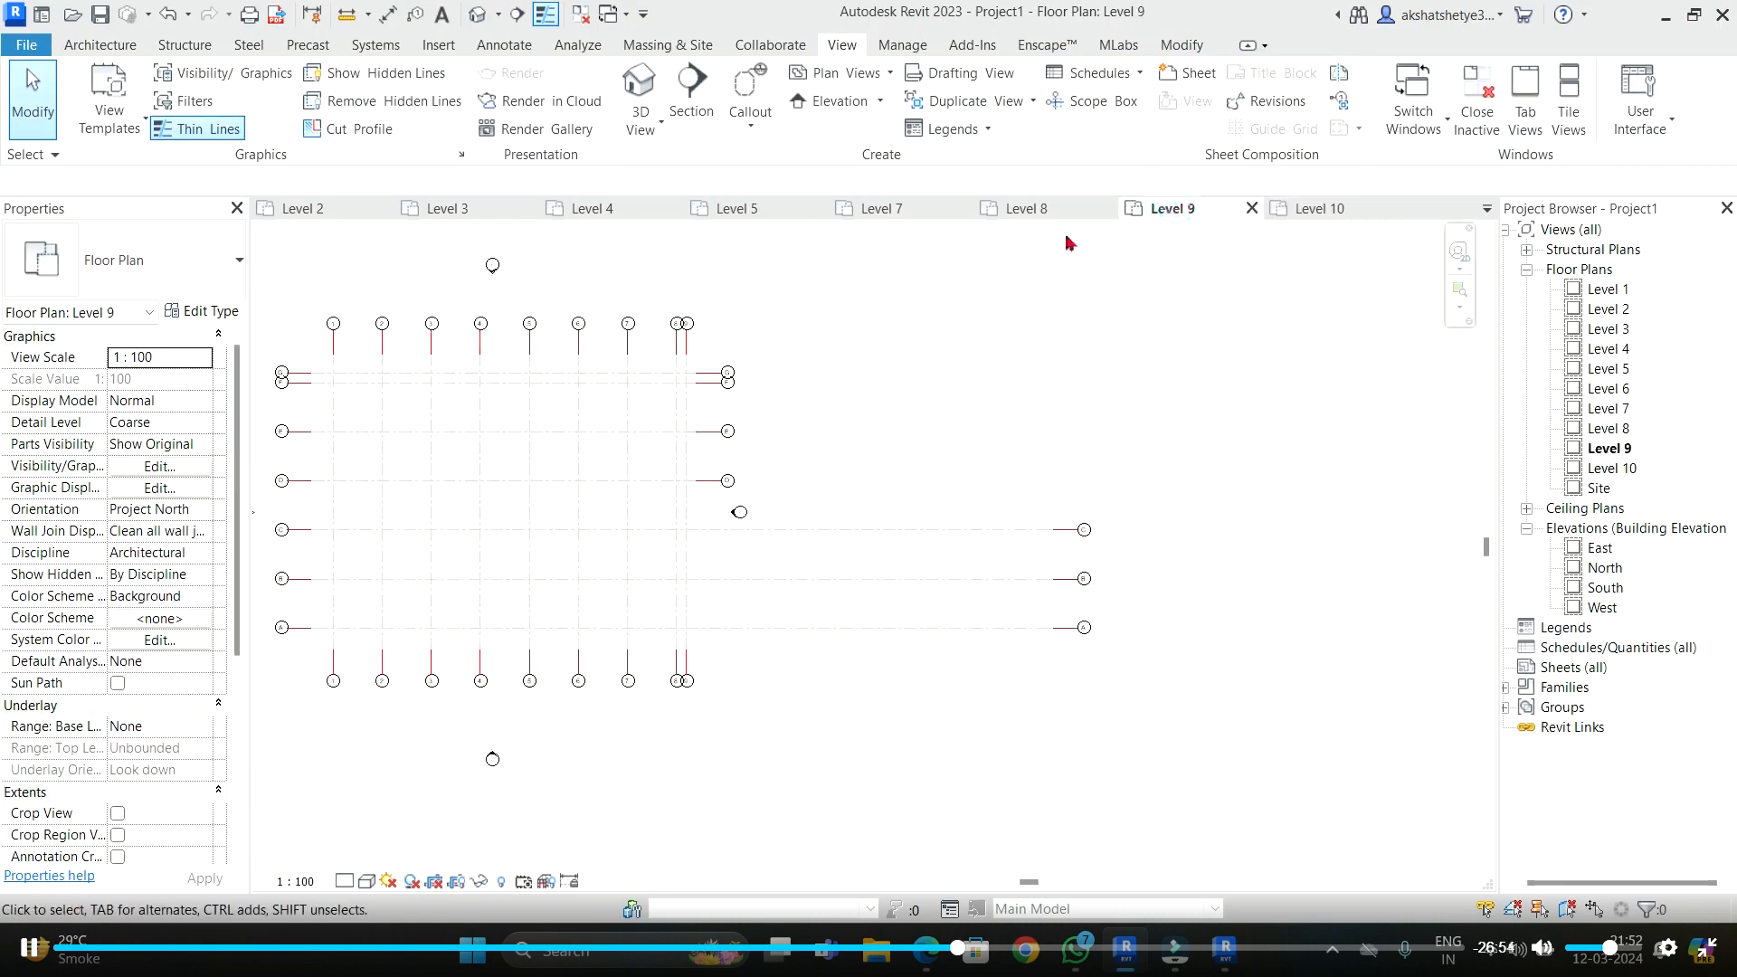
{"action": "left_click", "coordinate": [1031, 209]}
{"action": "left_click", "coordinate": [1357, 216]}
- Propagate the elbowed extents of grids G and F from the Level 10 floor plan to the Level 8 and Level 9 floor plans
{"action": "scroll", "coordinate": [709, 427], "scroll_direction": "up", "scroll_amount": 2}
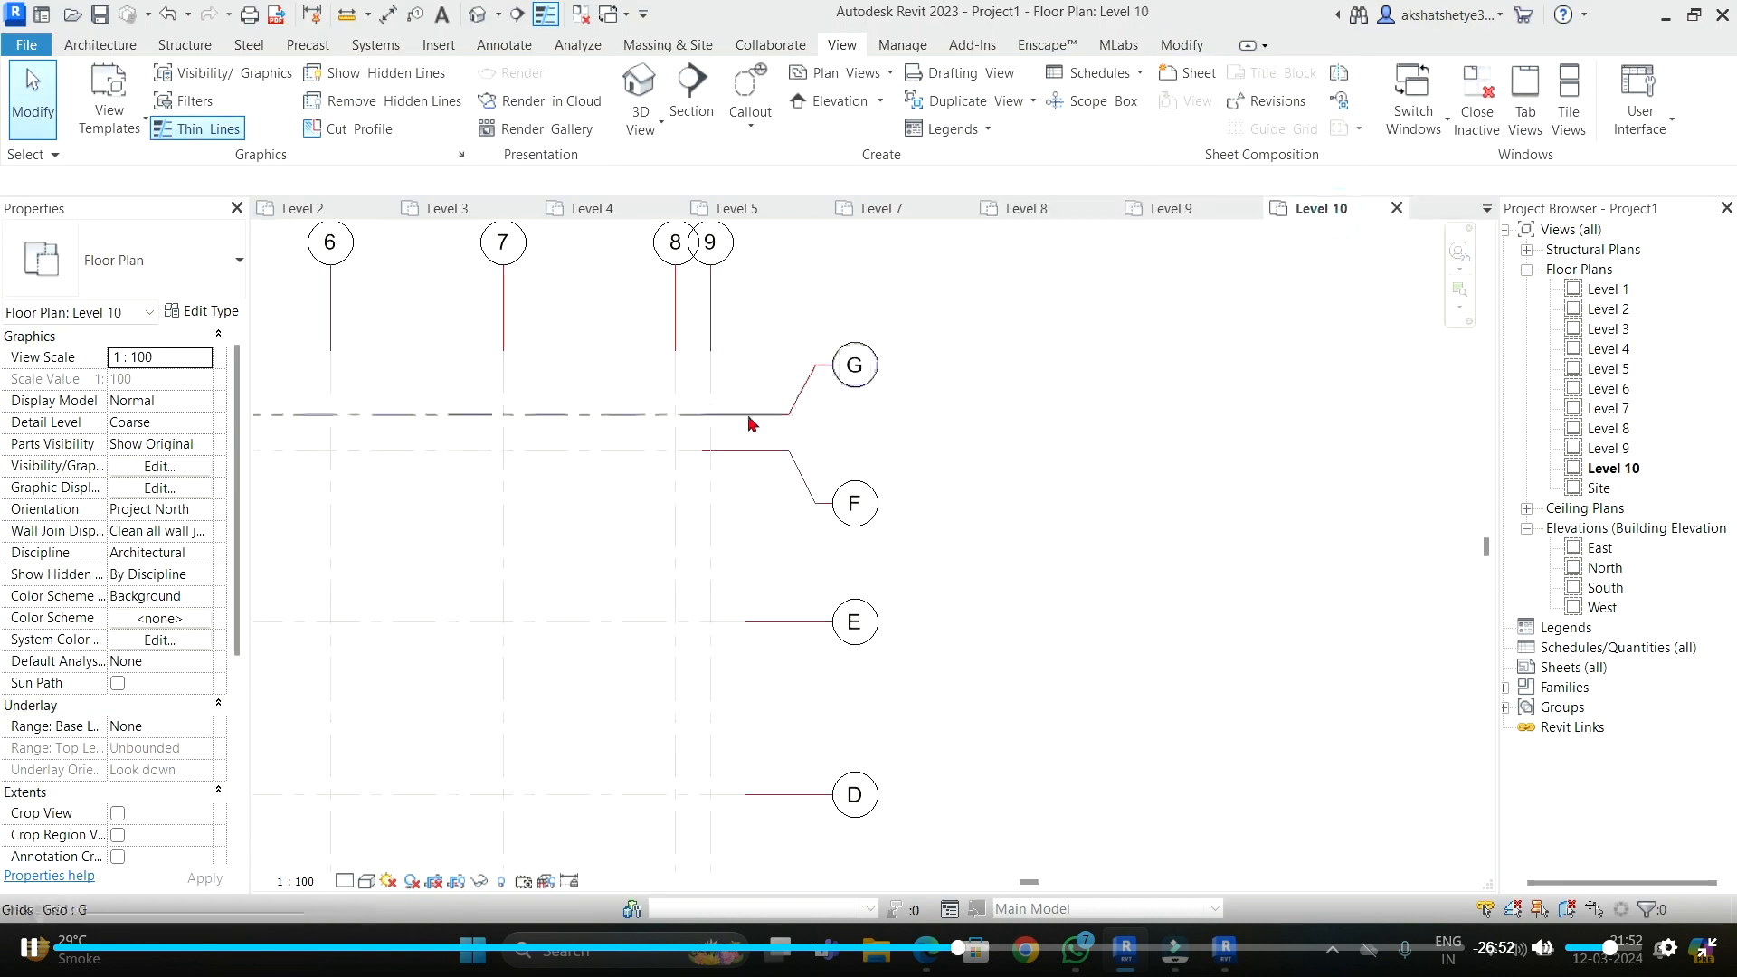
{"action": "left_click", "coordinate": [744, 413]}
{"action": "left_click", "coordinate": [865, 288]}
{"action": "left_click_drag", "start_coordinate": [937, 263], "coordinate": [773, 550]}
{"action": "left_click", "coordinate": [988, 104]}
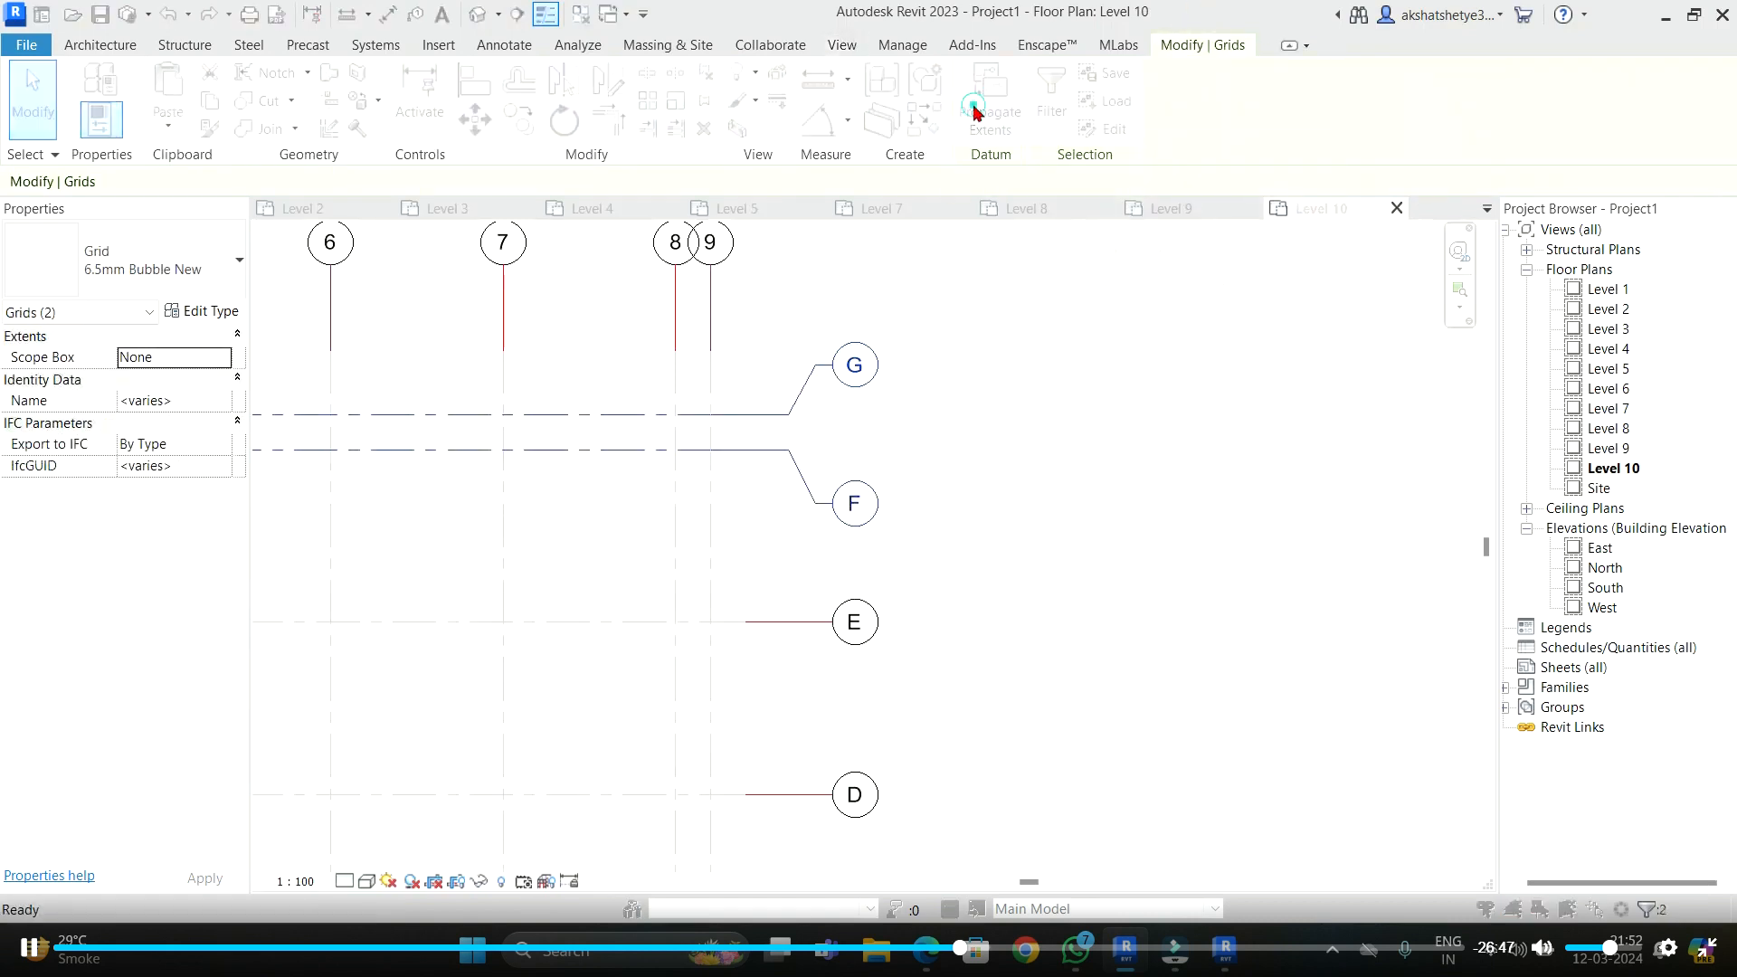
{"action": "left_click", "coordinate": [1051, 436]}
{"action": "left_click", "coordinate": [1051, 454]}
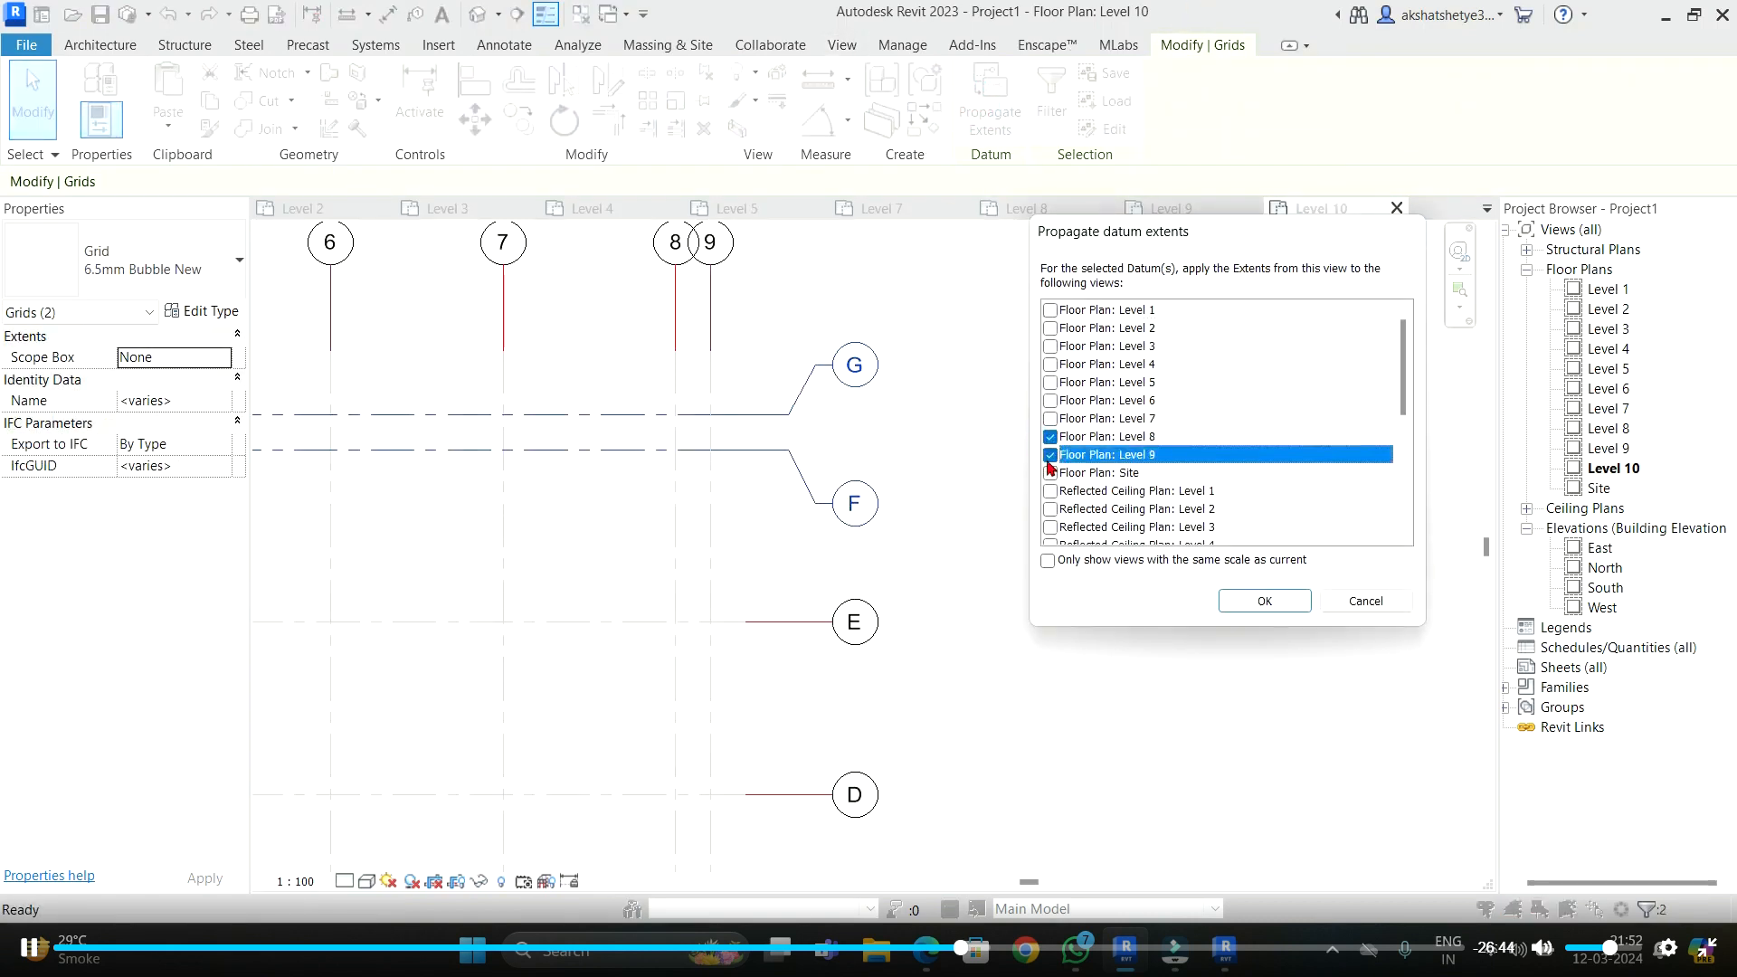
{"action": "left_click", "coordinate": [1251, 605]}
{"action": "left_click", "coordinate": [1099, 256]}
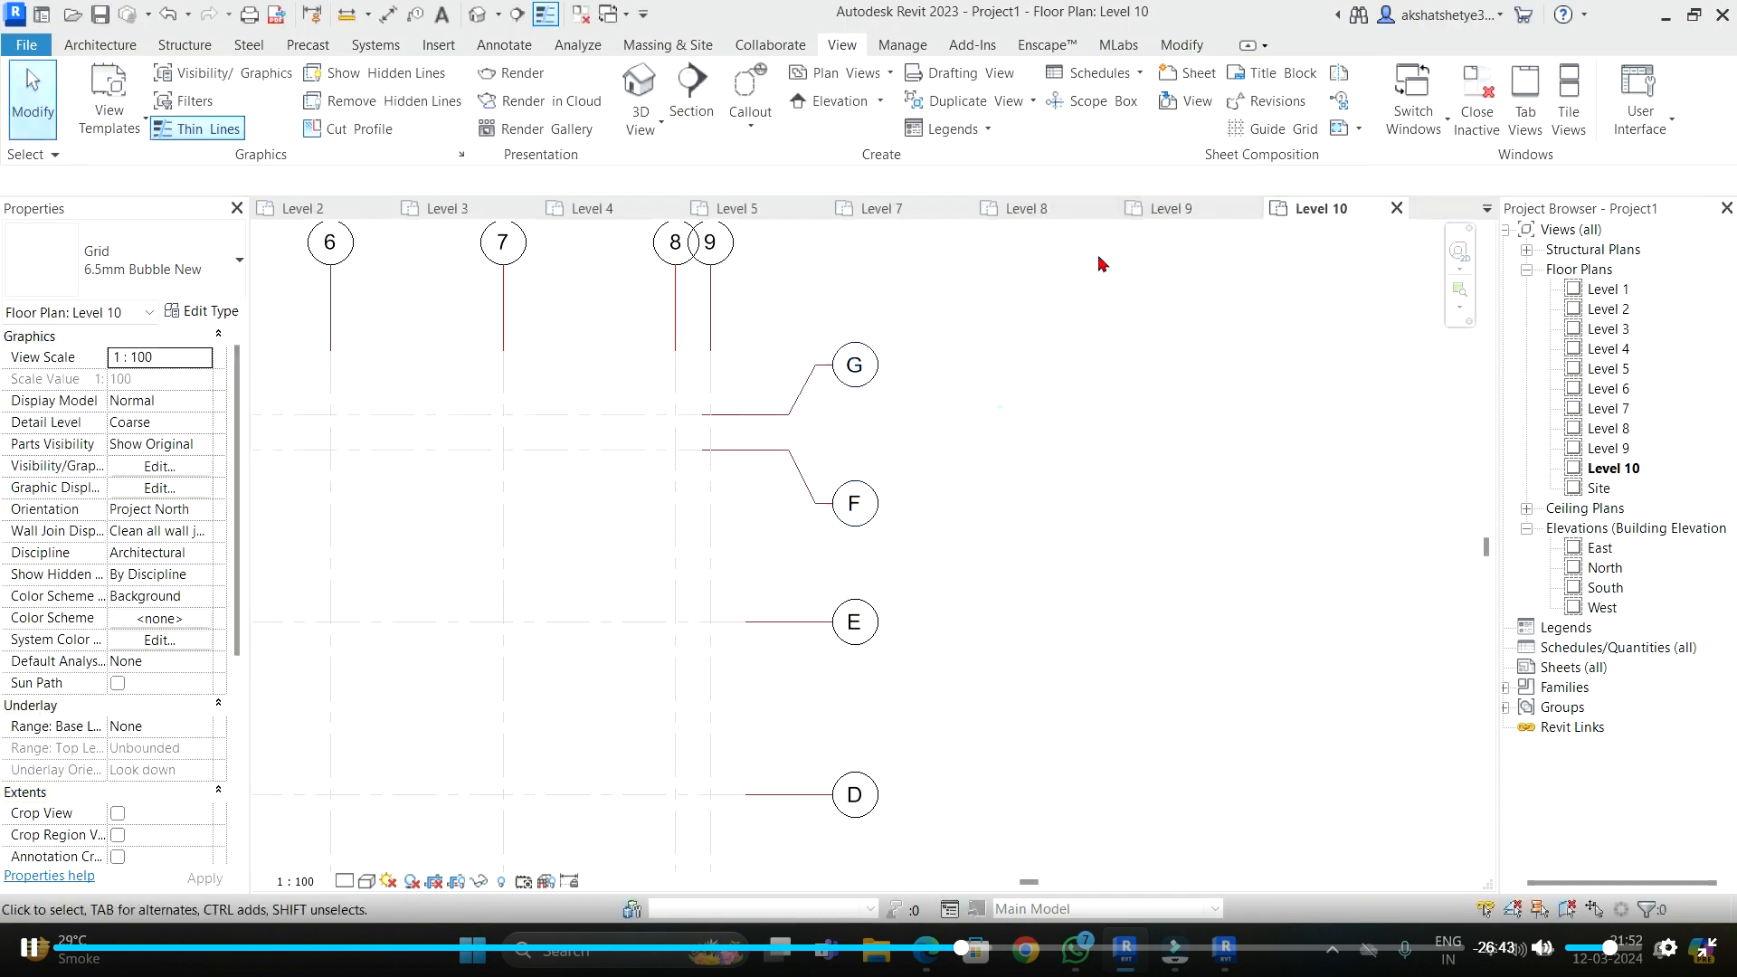
- Check the bubbles of grids G and F in the Level 8 and Level 9 floor plans for the propagated elbows
{"action": "left_click", "coordinate": [1051, 208]}
{"action": "left_click", "coordinate": [1191, 210]}
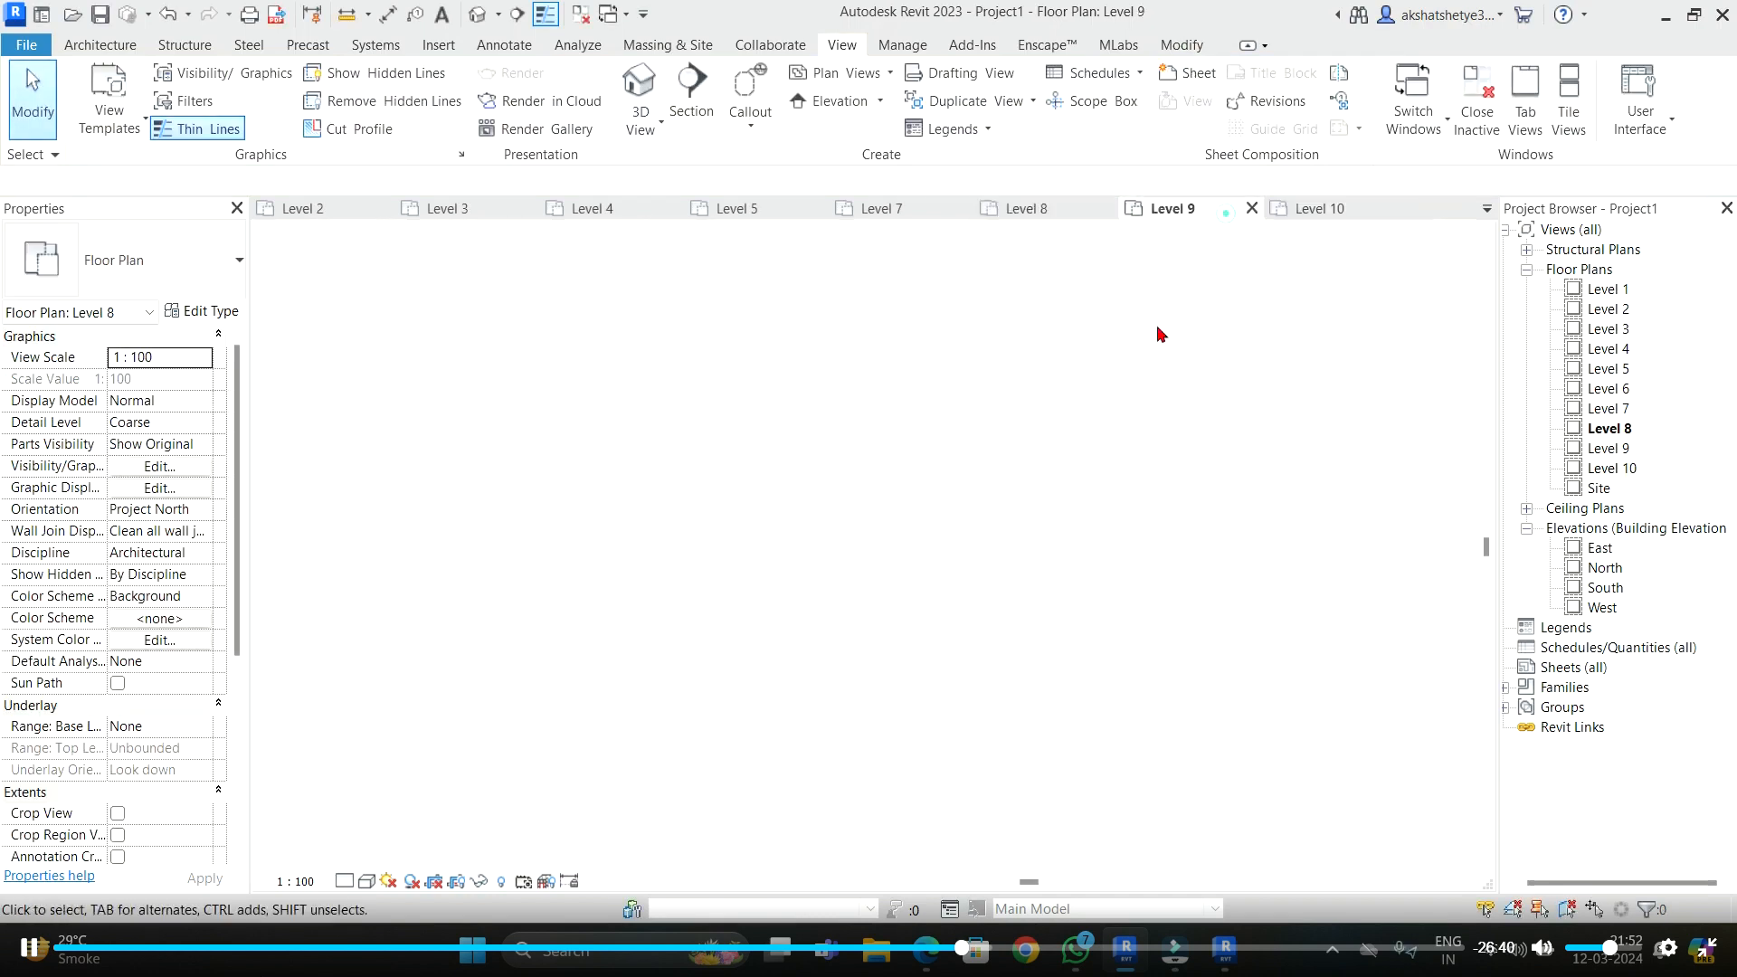
{"action": "middle_click", "coordinate": [1122, 433]}
{"action": "middle_click", "coordinate": [1122, 432]}
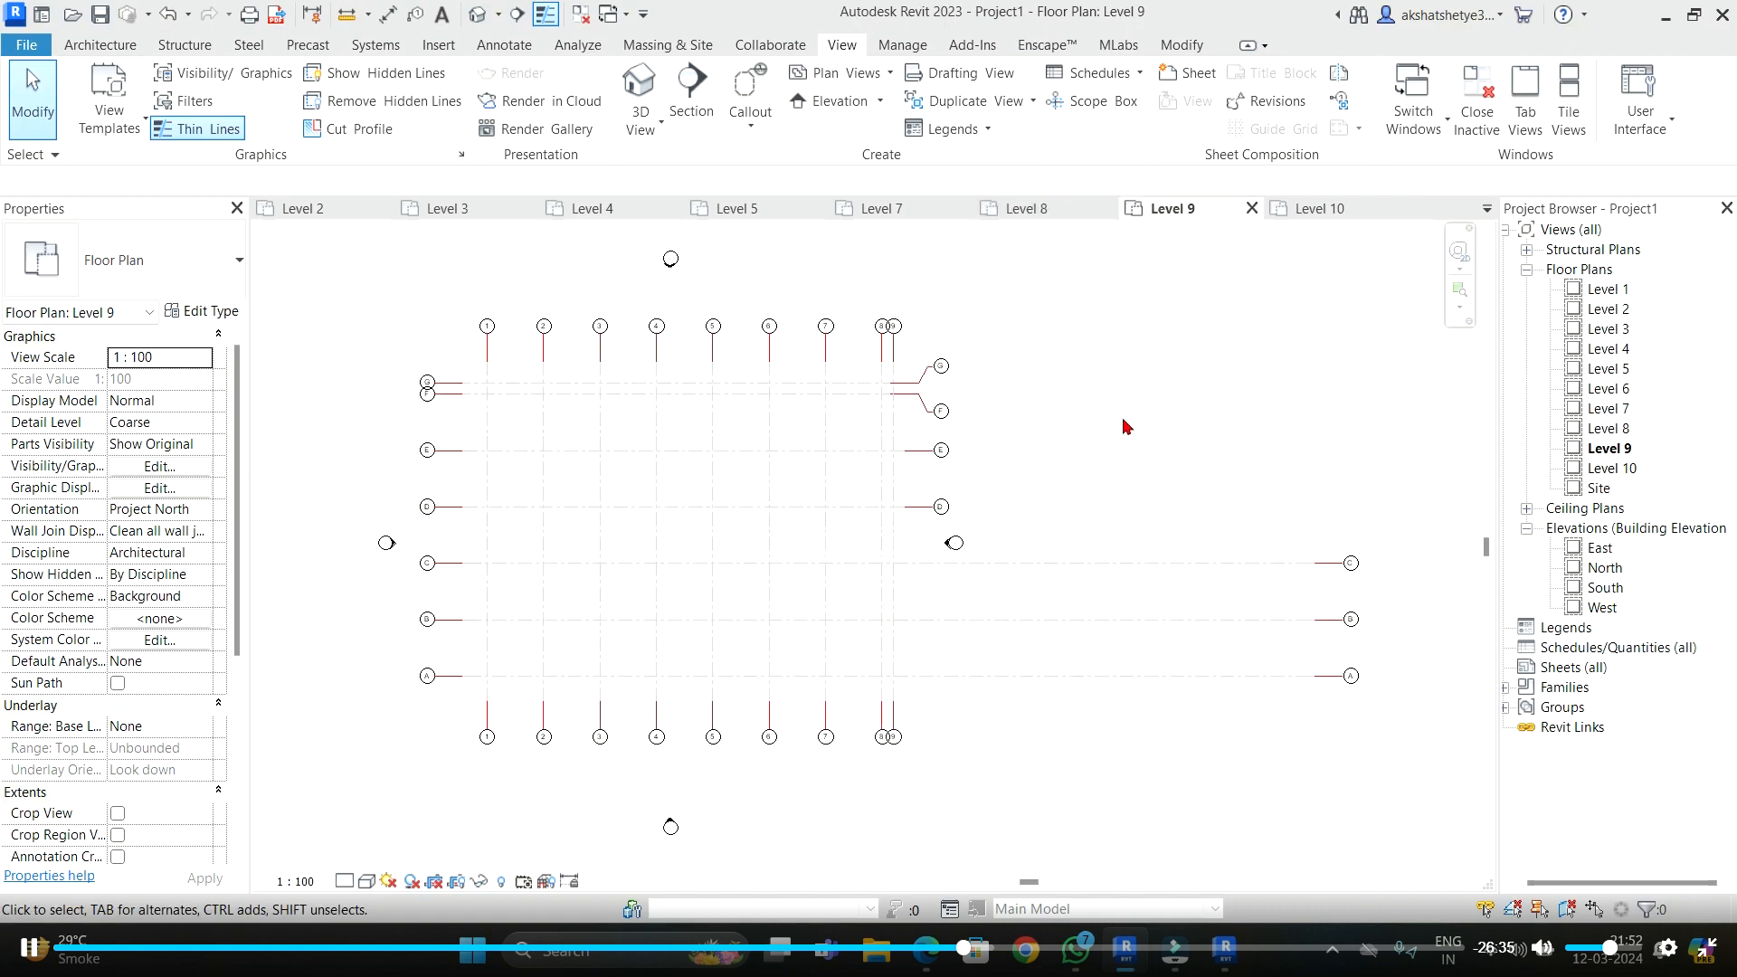
- Switch to the Google Meet window, read the in-call messages, and return to Revit
{"action": "mouse_move", "coordinate": [931, 954]}
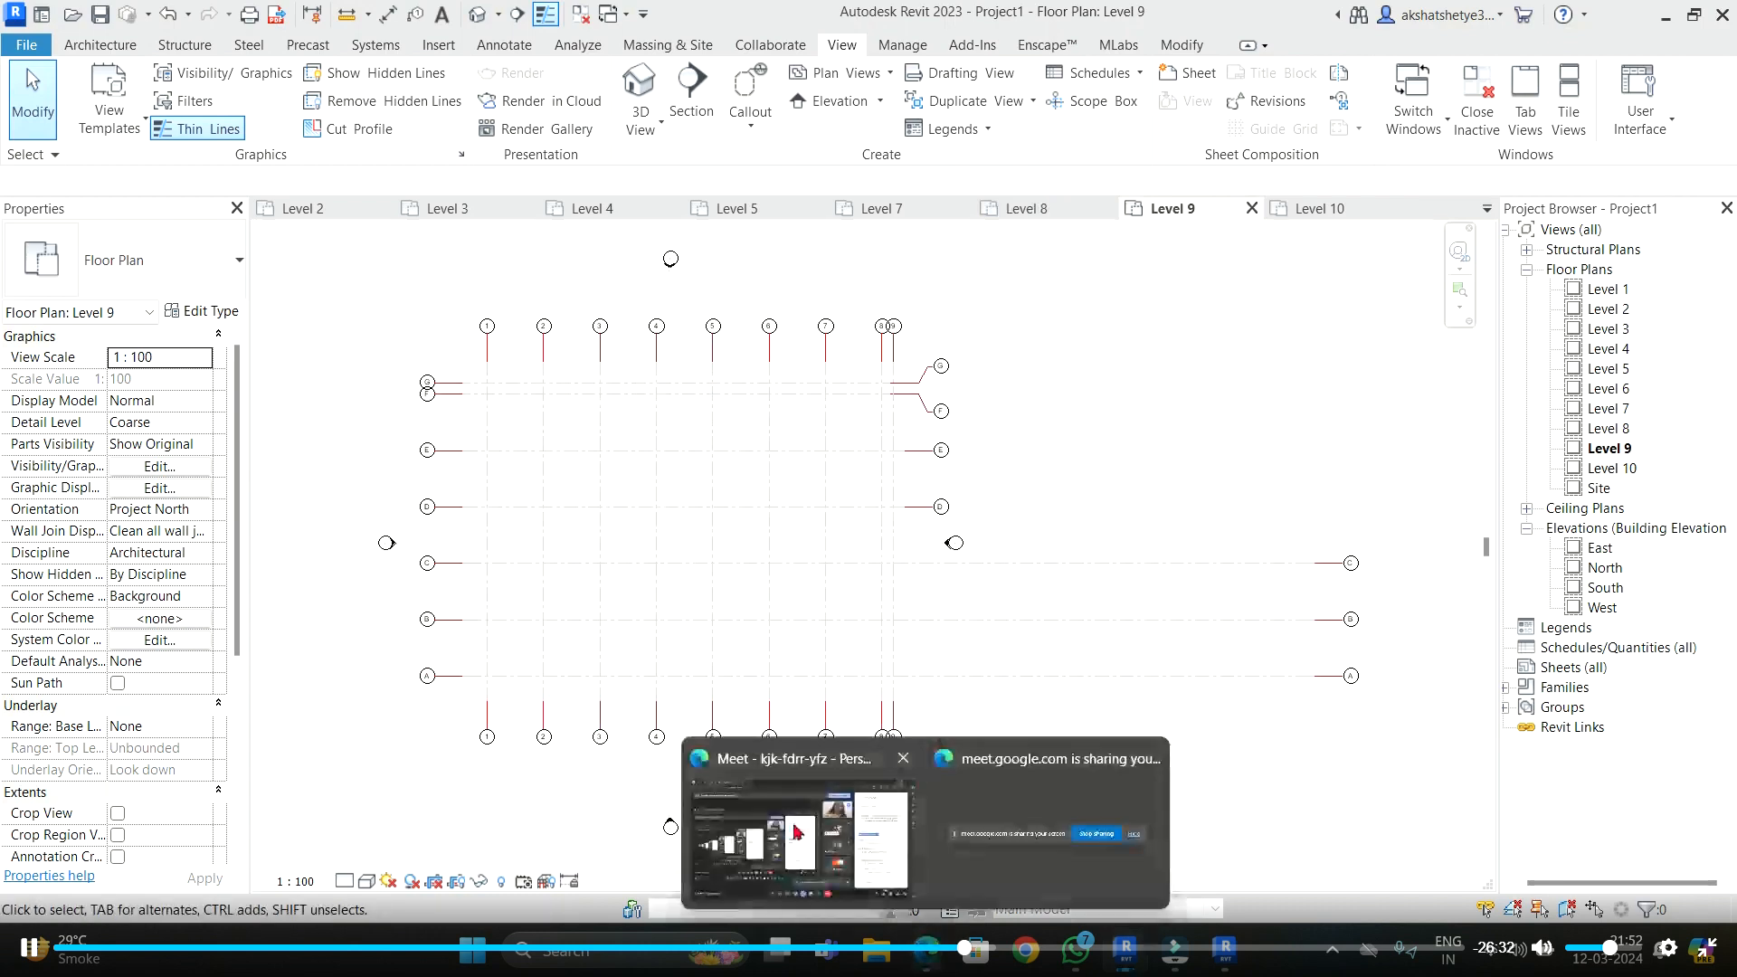
{"action": "left_click", "coordinate": [859, 832]}
{"action": "left_click", "coordinate": [1109, 790]}
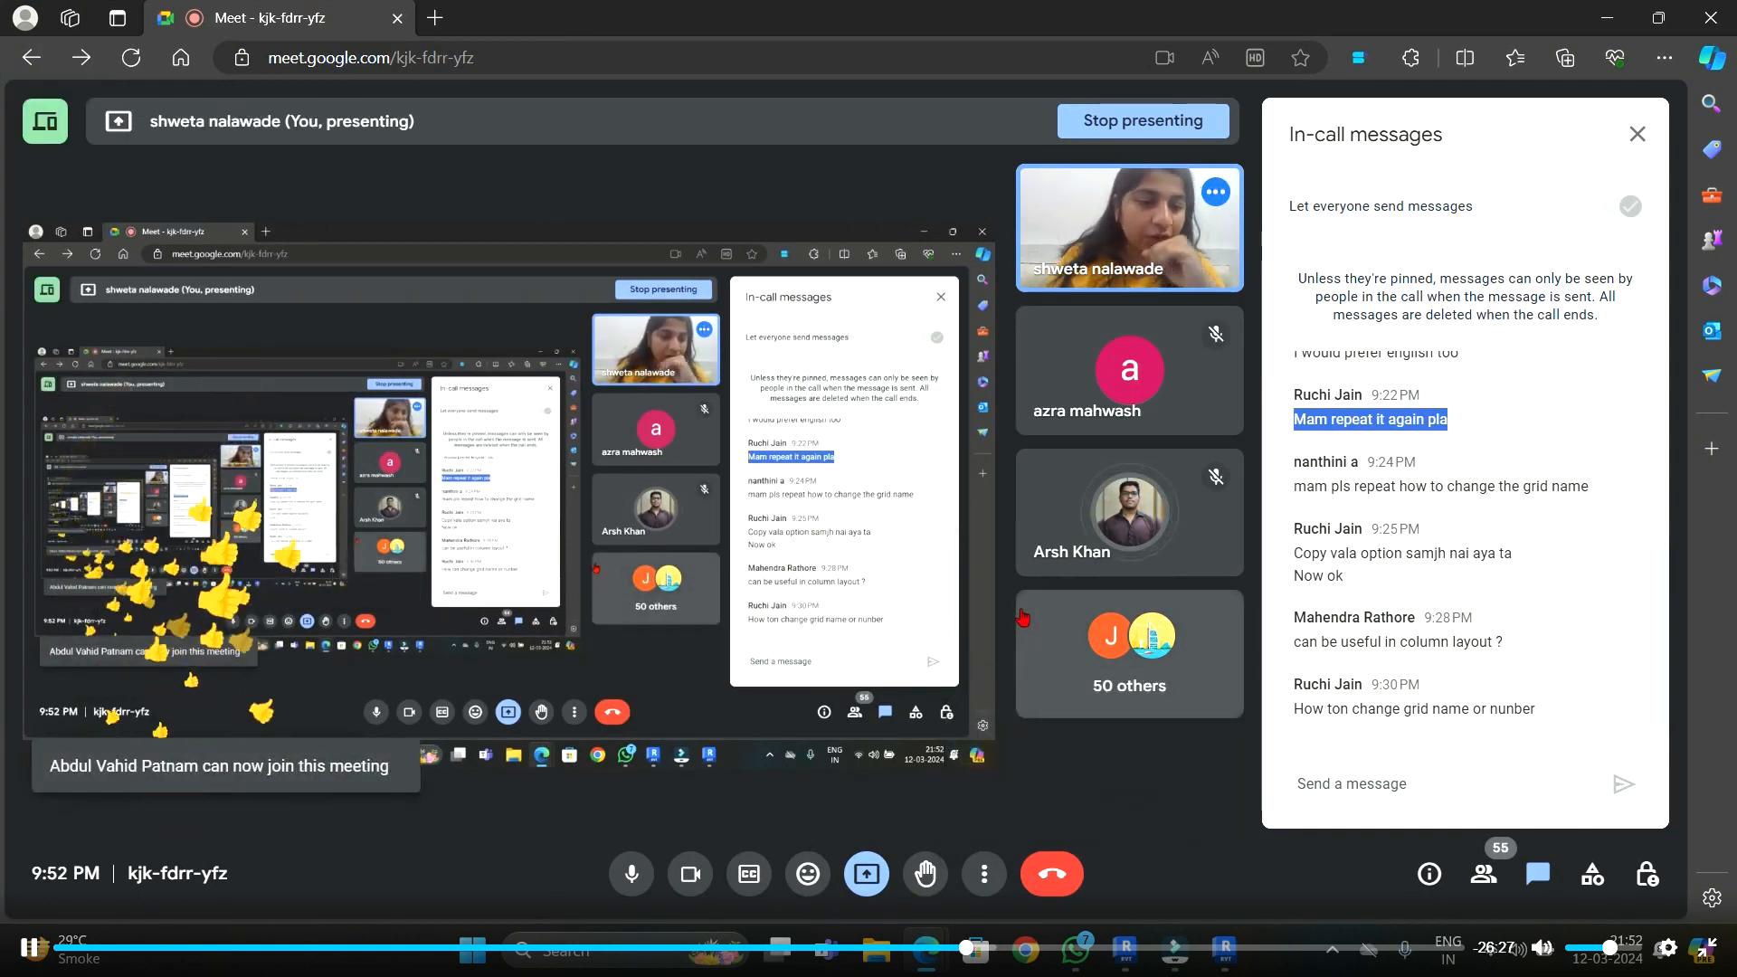
{"action": "left_click", "coordinate": [1607, 19]}
- Examine the numbered grid bubbles in the Level 9 floor plan, inspecting the name and extent of grid 2
{"action": "scroll", "coordinate": [579, 488], "scroll_direction": "down", "scroll_amount": 1}
{"action": "scroll", "coordinate": [581, 340], "scroll_direction": "up", "scroll_amount": 4}
{"action": "left_click", "coordinate": [626, 412]}
{"action": "left_click", "coordinate": [625, 349]}
{"action": "scroll", "coordinate": [627, 351], "scroll_direction": "up", "scroll_amount": 3}
{"action": "left_click", "coordinate": [823, 267]}
{"action": "left_click", "coordinate": [894, 348]}
{"action": "left_click", "coordinate": [894, 361]}
{"action": "left_click", "coordinate": [1013, 298]}
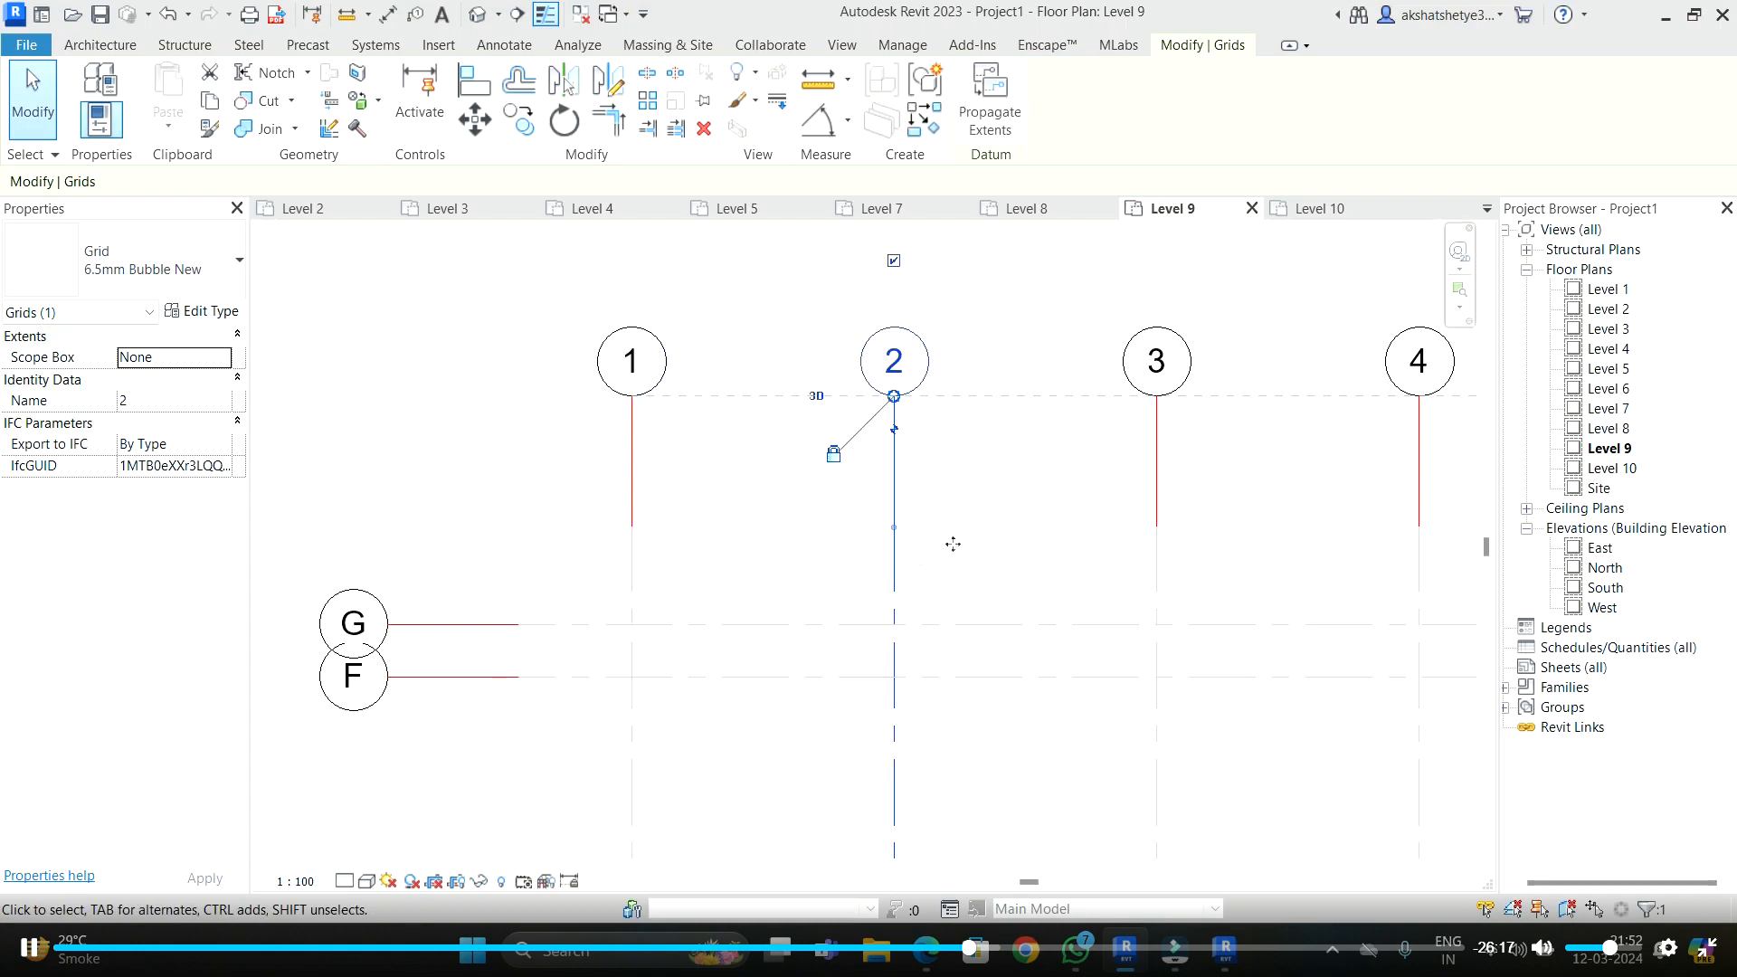
{"action": "left_click", "coordinate": [385, 438]}
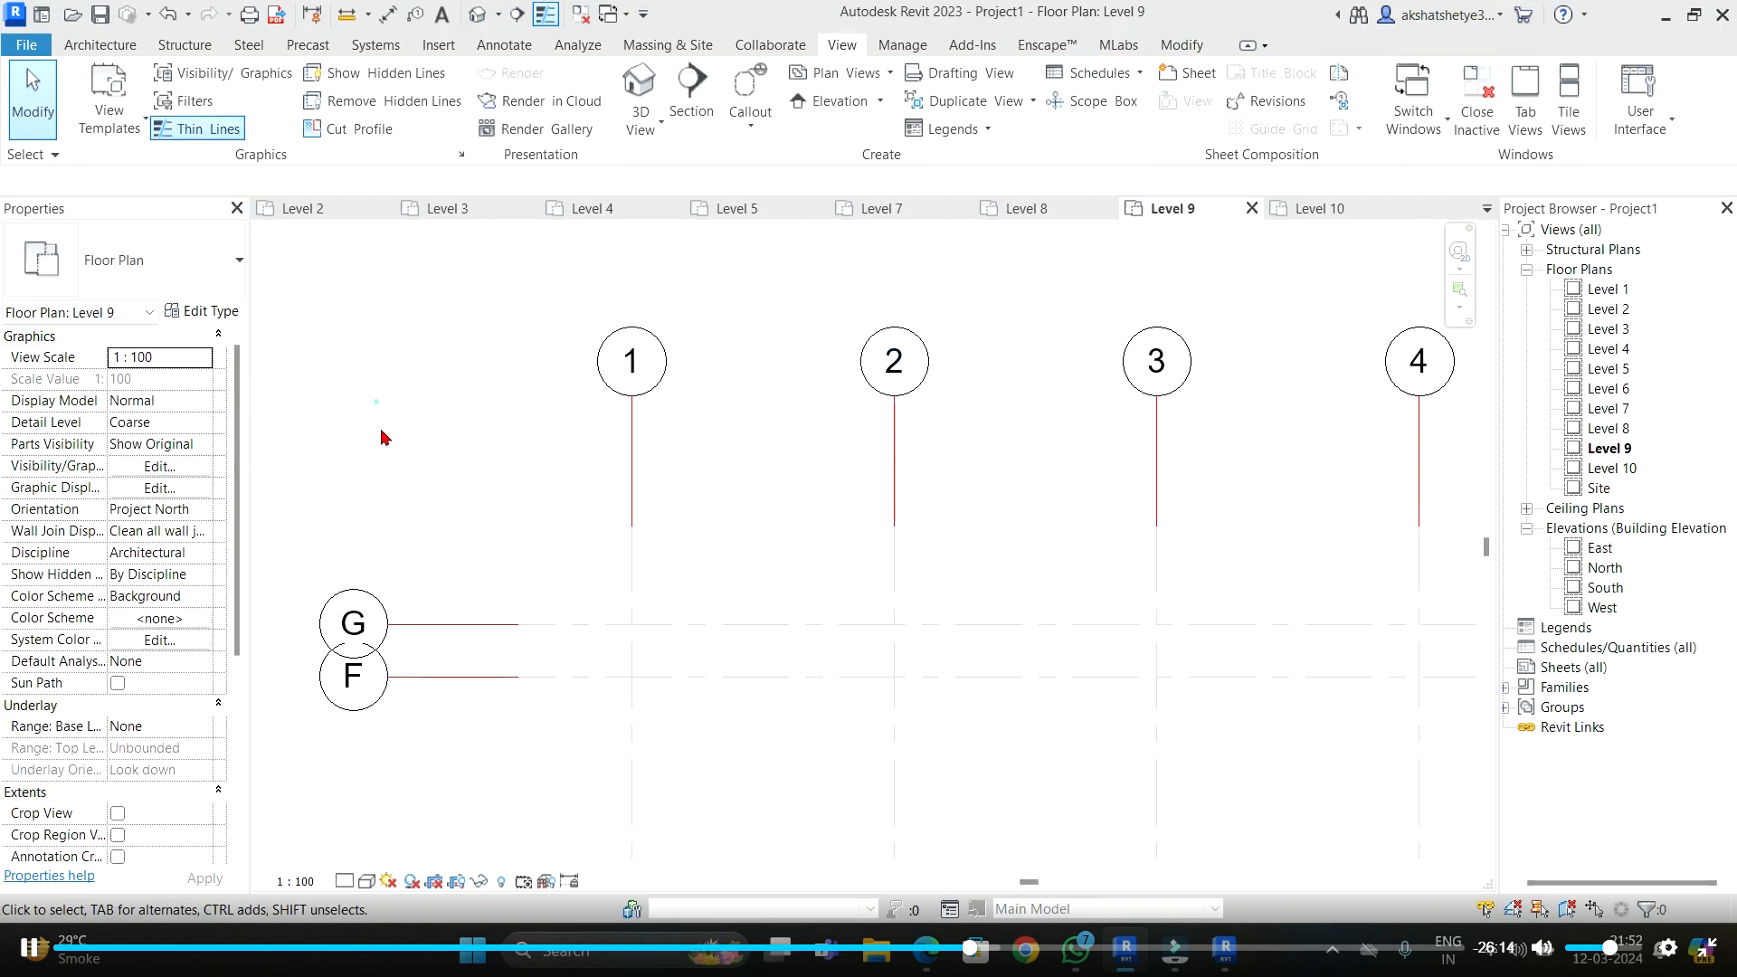
- Recheck the Google Meet in-call messages and return to the complete Level 9 floor plan in Revit
{"action": "key", "text": "alt+Tab"}
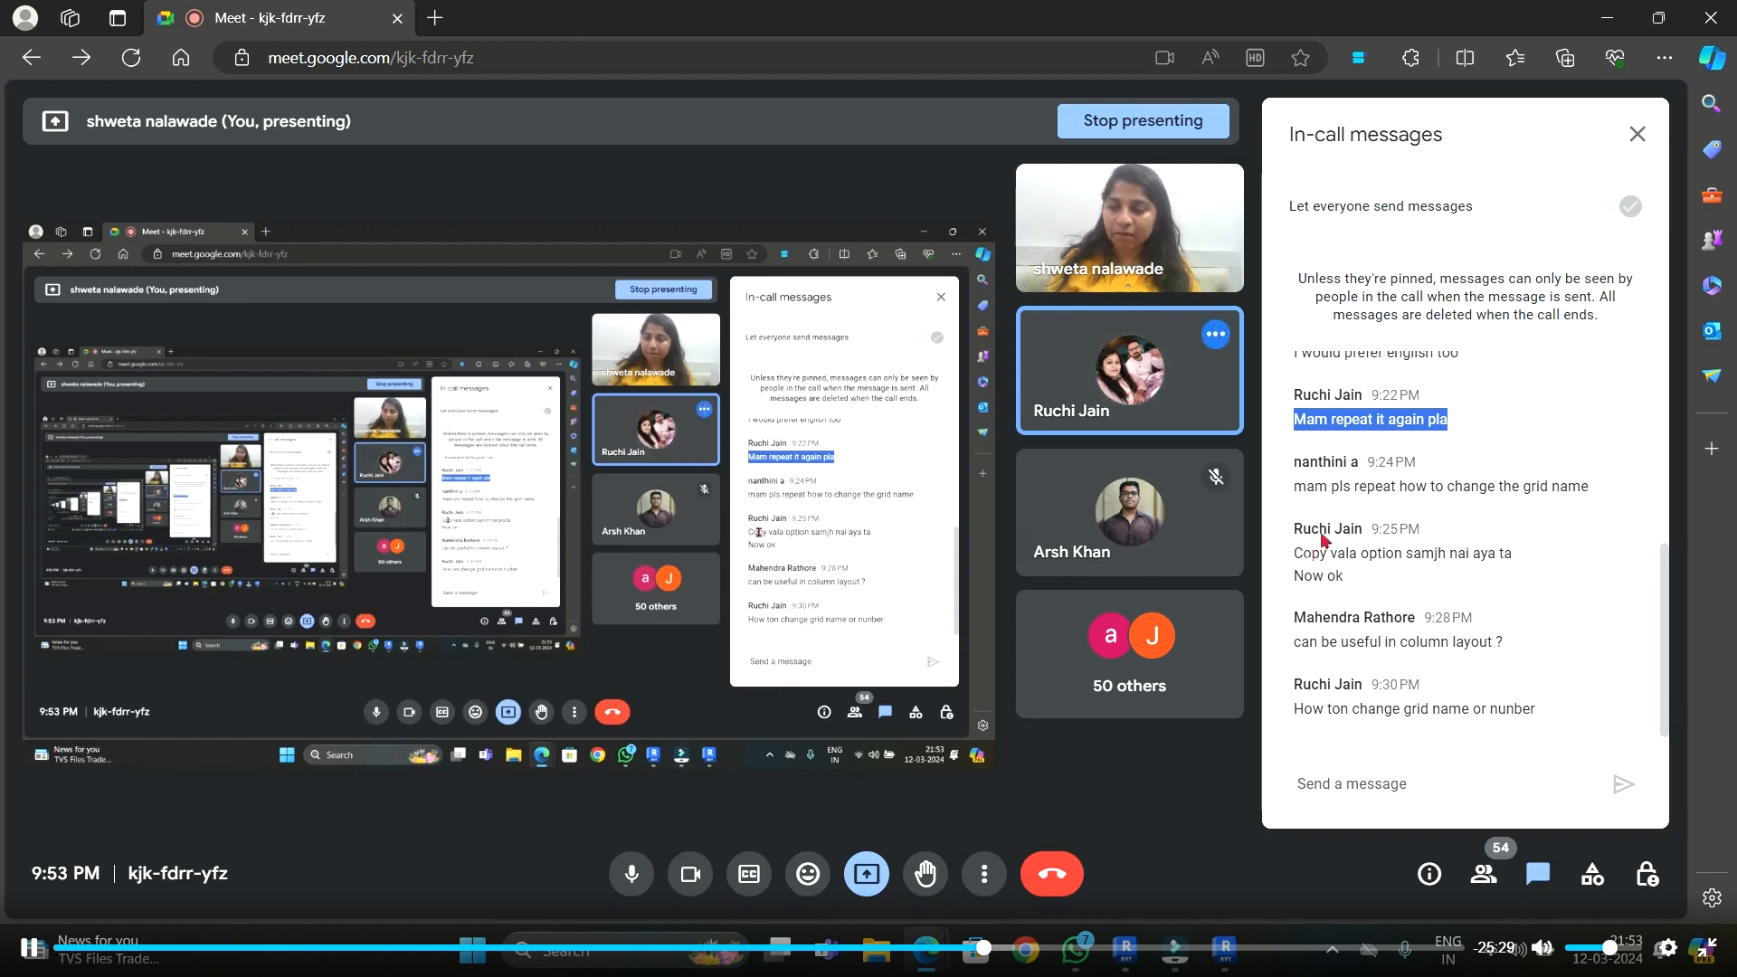
{"action": "left_click", "coordinate": [1609, 18]}
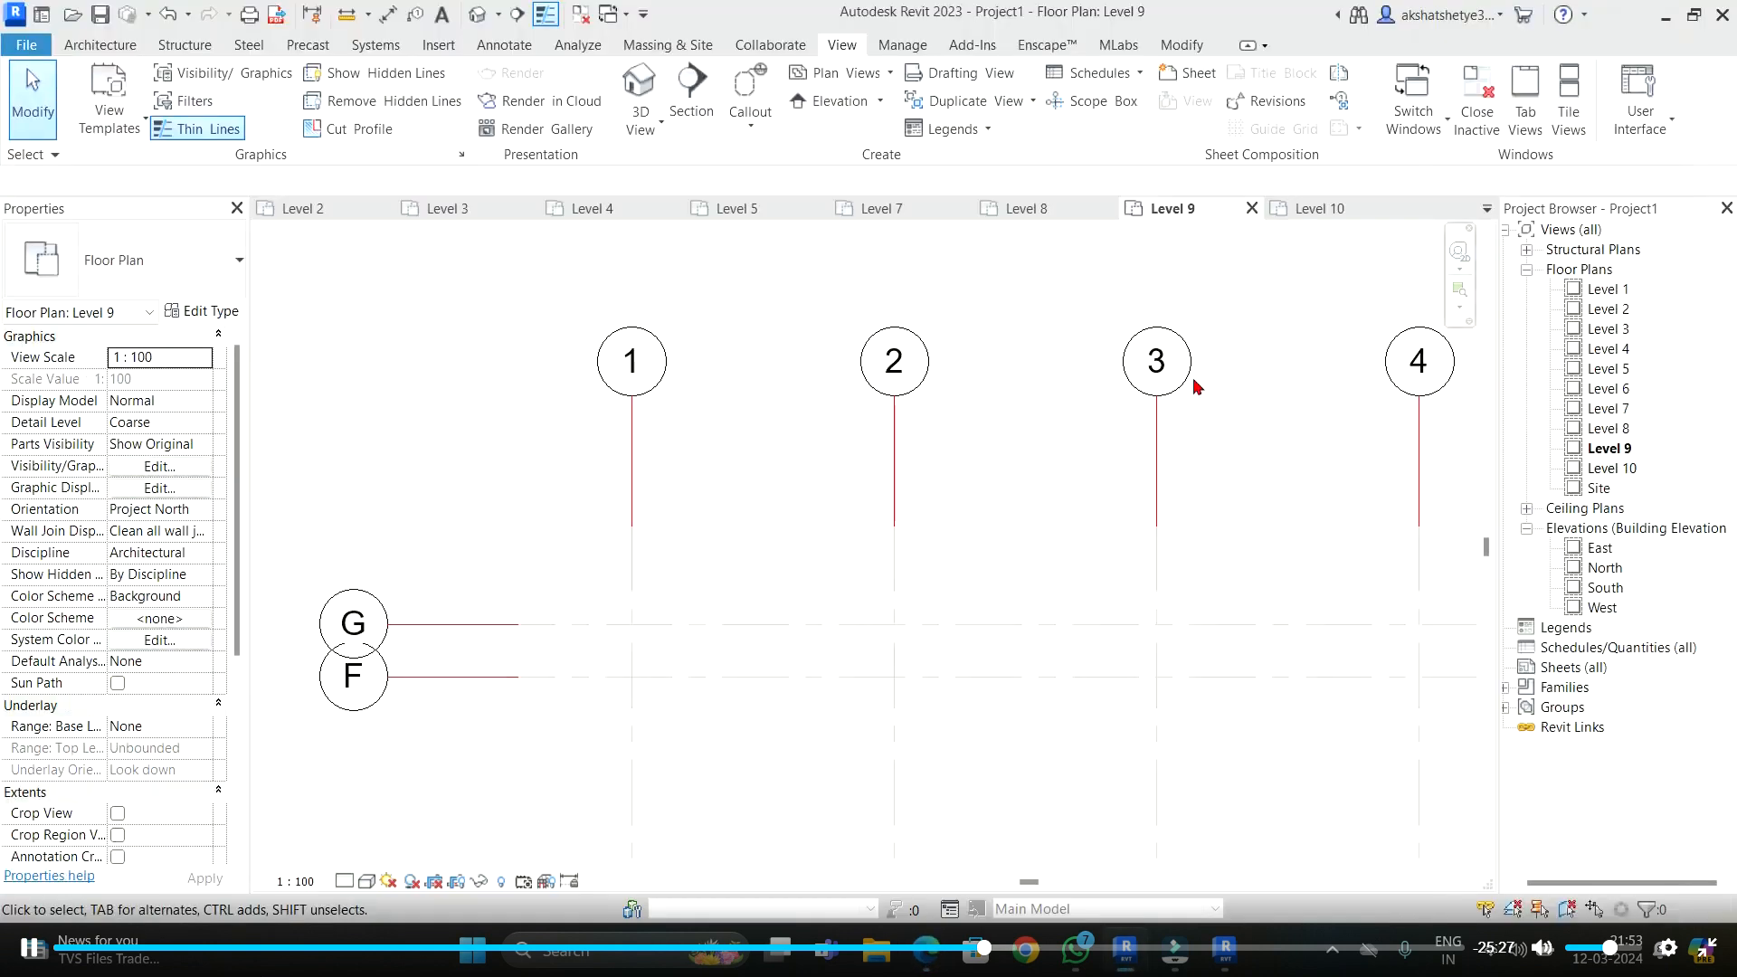
{"action": "middle_click", "coordinate": [1008, 467]}
{"action": "middle_click", "coordinate": [1008, 467]}
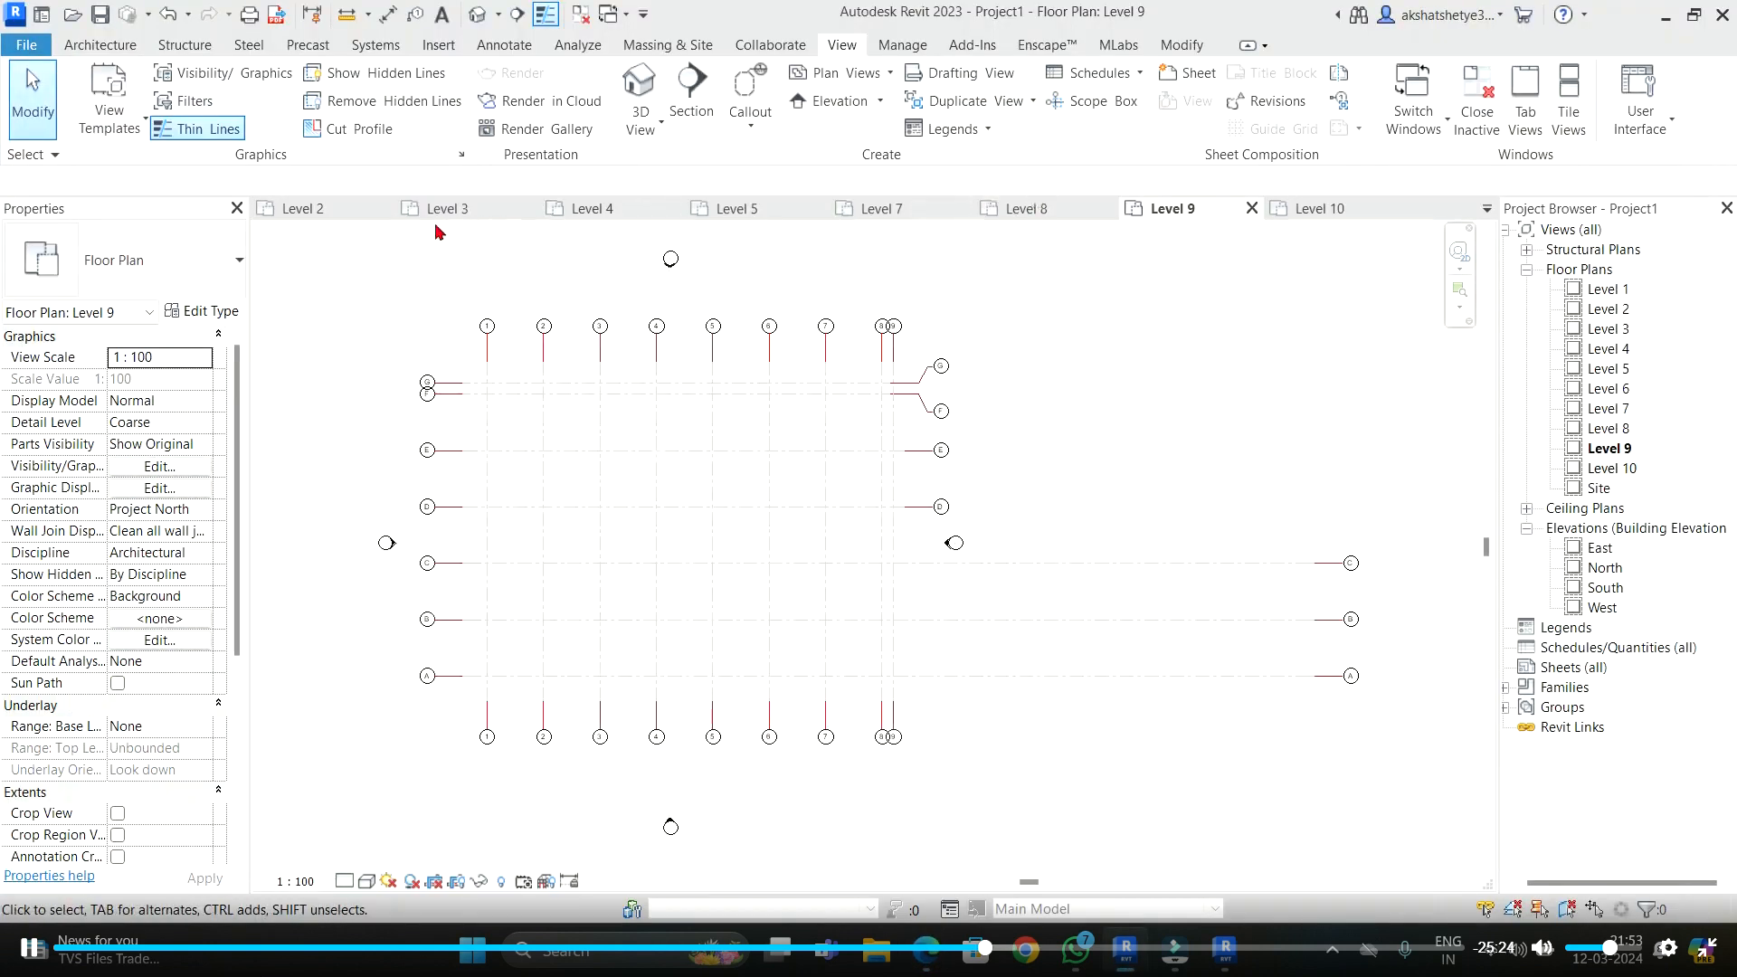
- Open the South elevation and examine the numbered grids and the level lines they cross
{"action": "double_click", "coordinate": [1604, 590]}
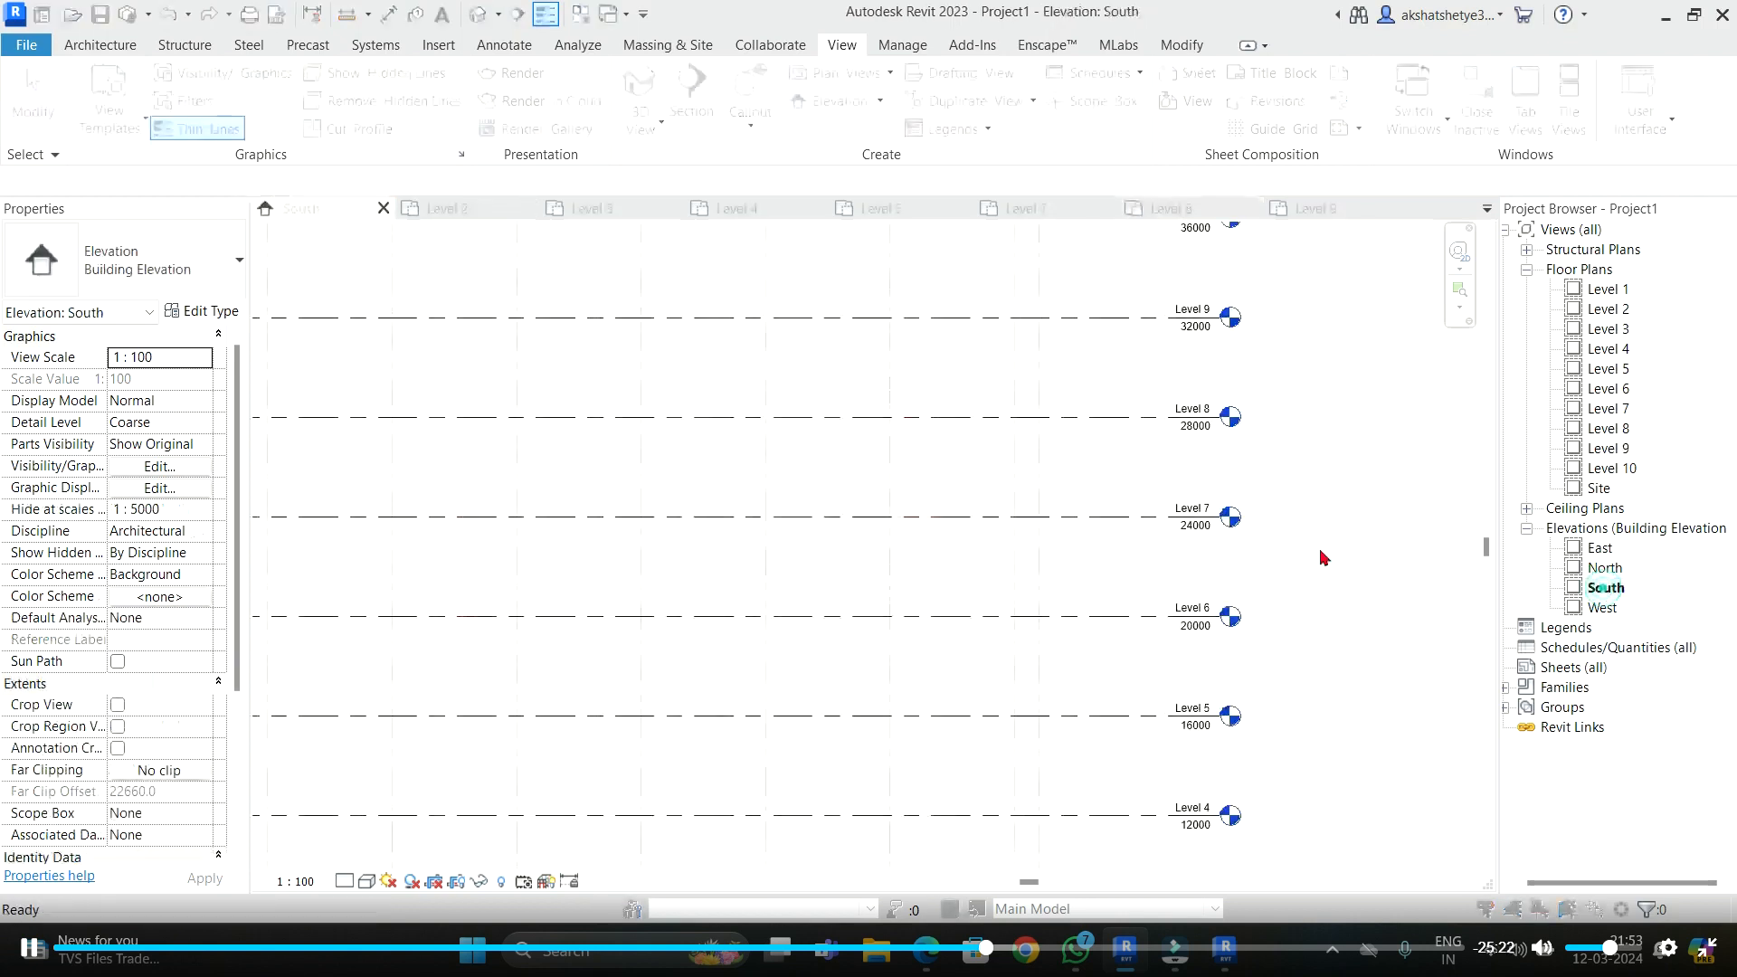
{"action": "left_click", "coordinate": [1054, 287]}
{"action": "left_click", "coordinate": [1420, 438]}
{"action": "scroll", "coordinate": [1131, 747], "scroll_direction": "down", "scroll_amount": 8}
{"action": "scroll", "coordinate": [1097, 581], "scroll_direction": "up", "scroll_amount": 7}
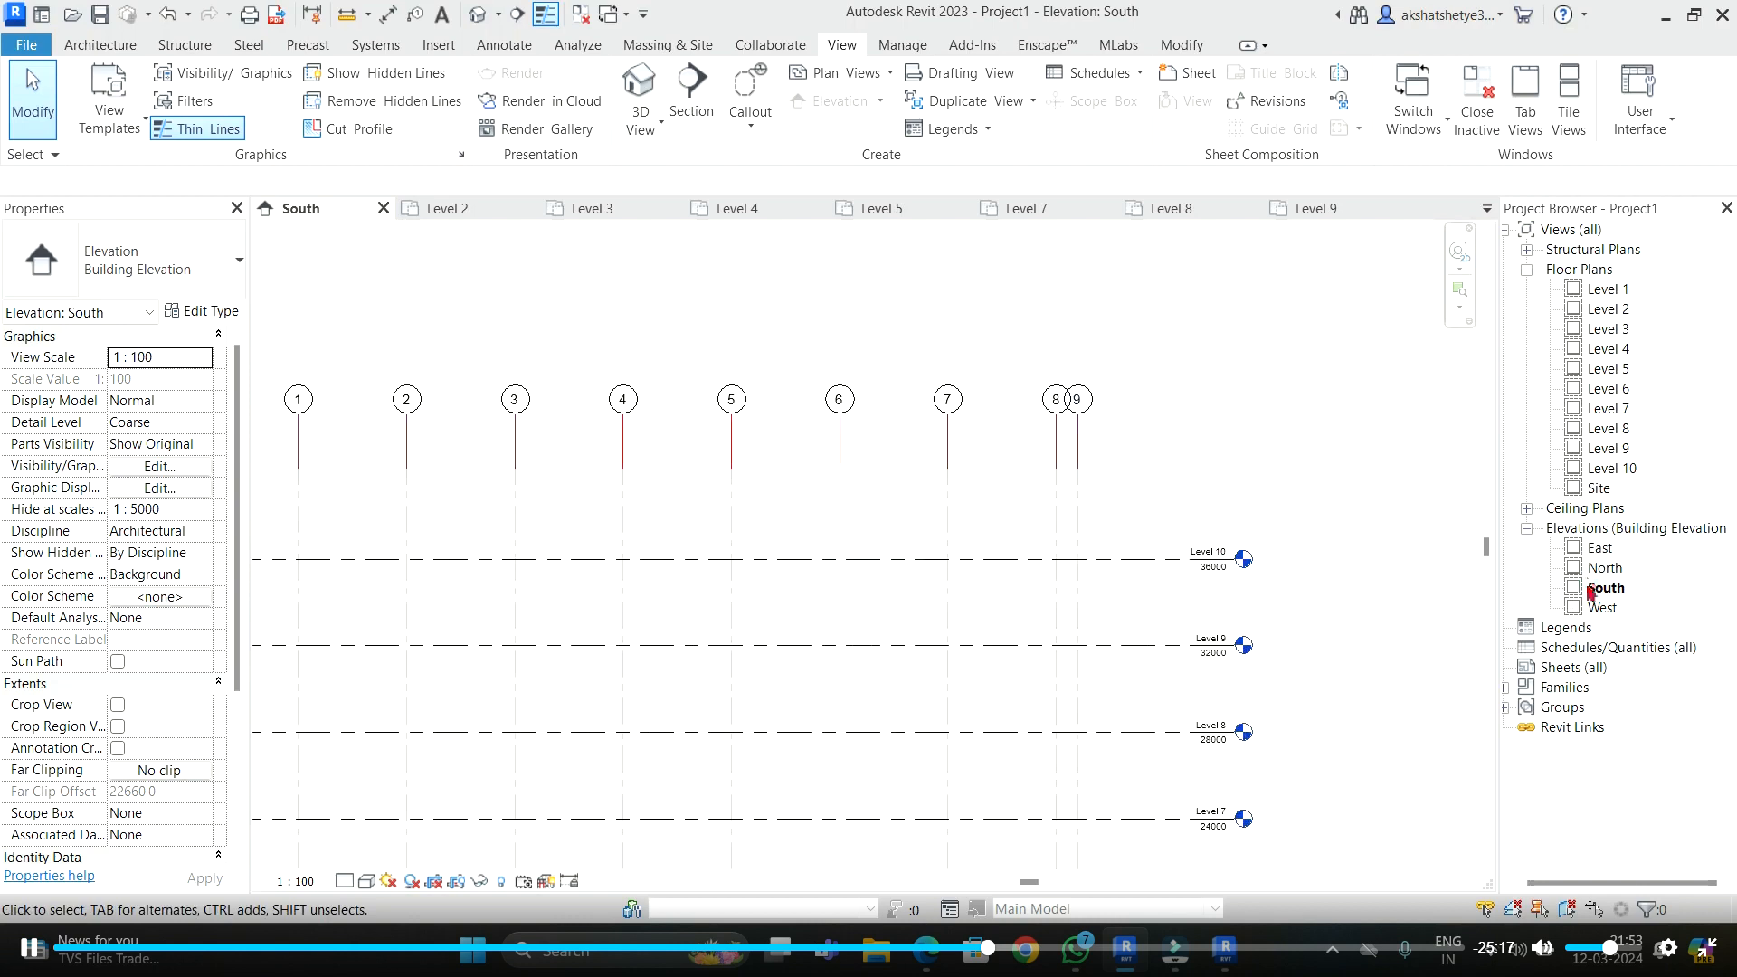
- Add a level above Level 10 in the South elevation by picking its line with a 2000 offset
{"action": "left_click", "coordinate": [98, 45]}
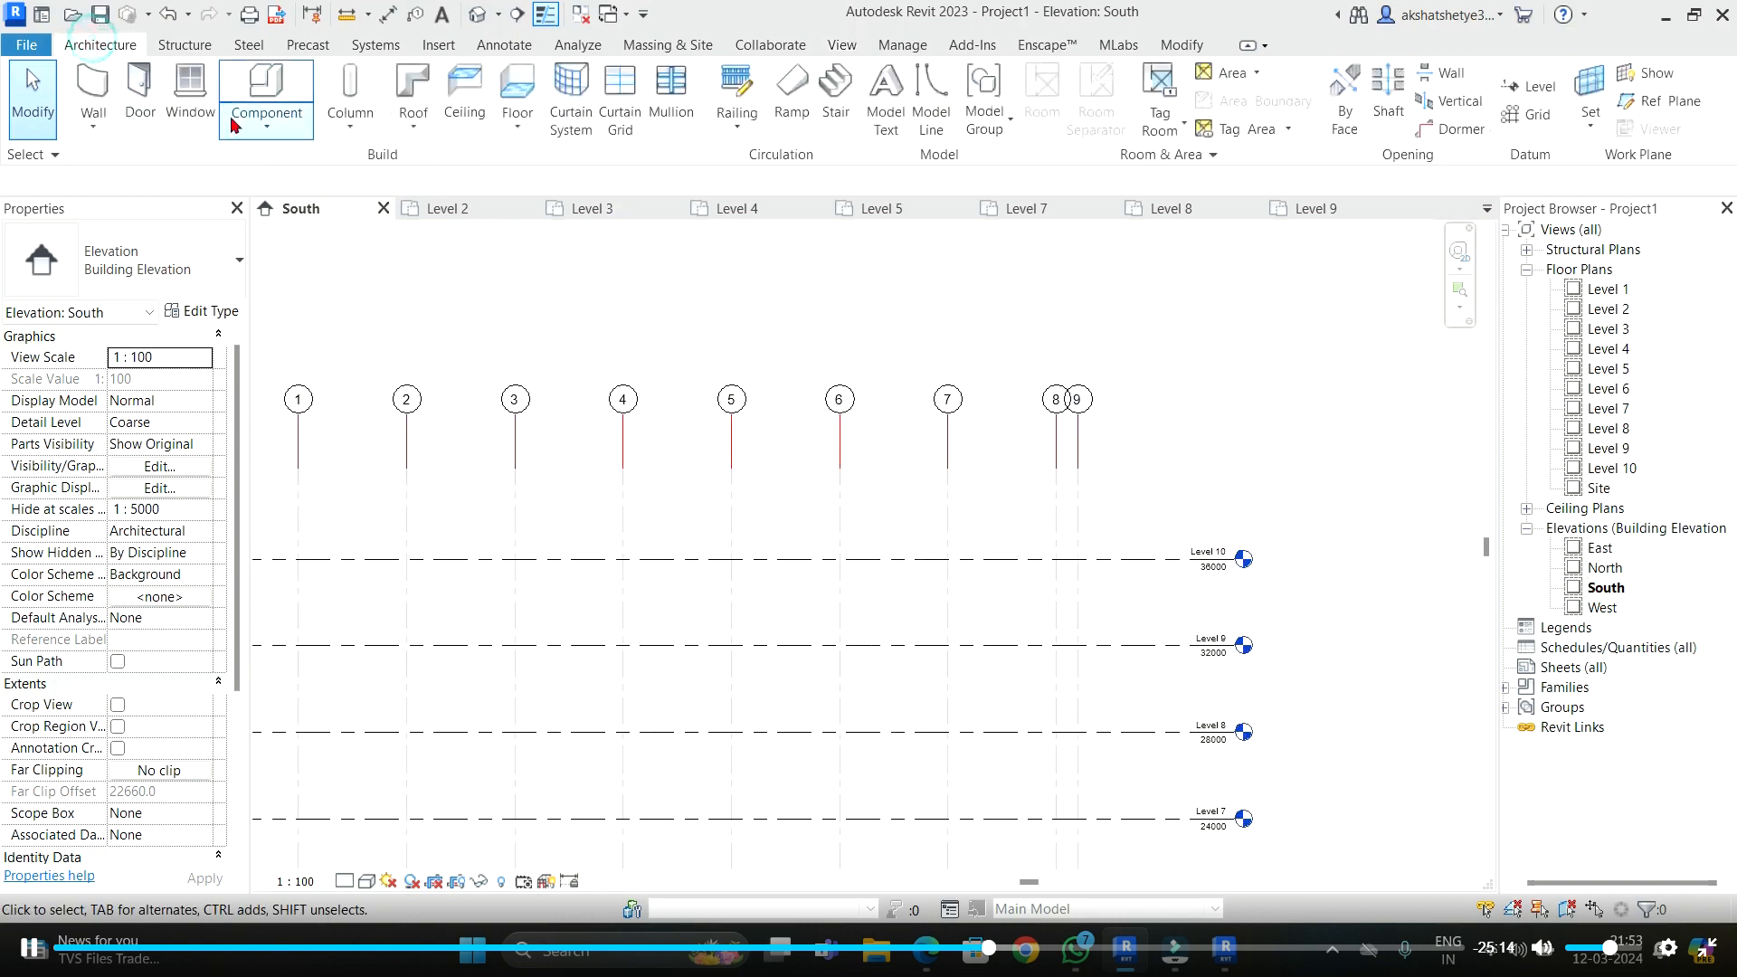
{"action": "left_click", "coordinate": [1533, 88]}
{"action": "left_click", "coordinate": [996, 82]}
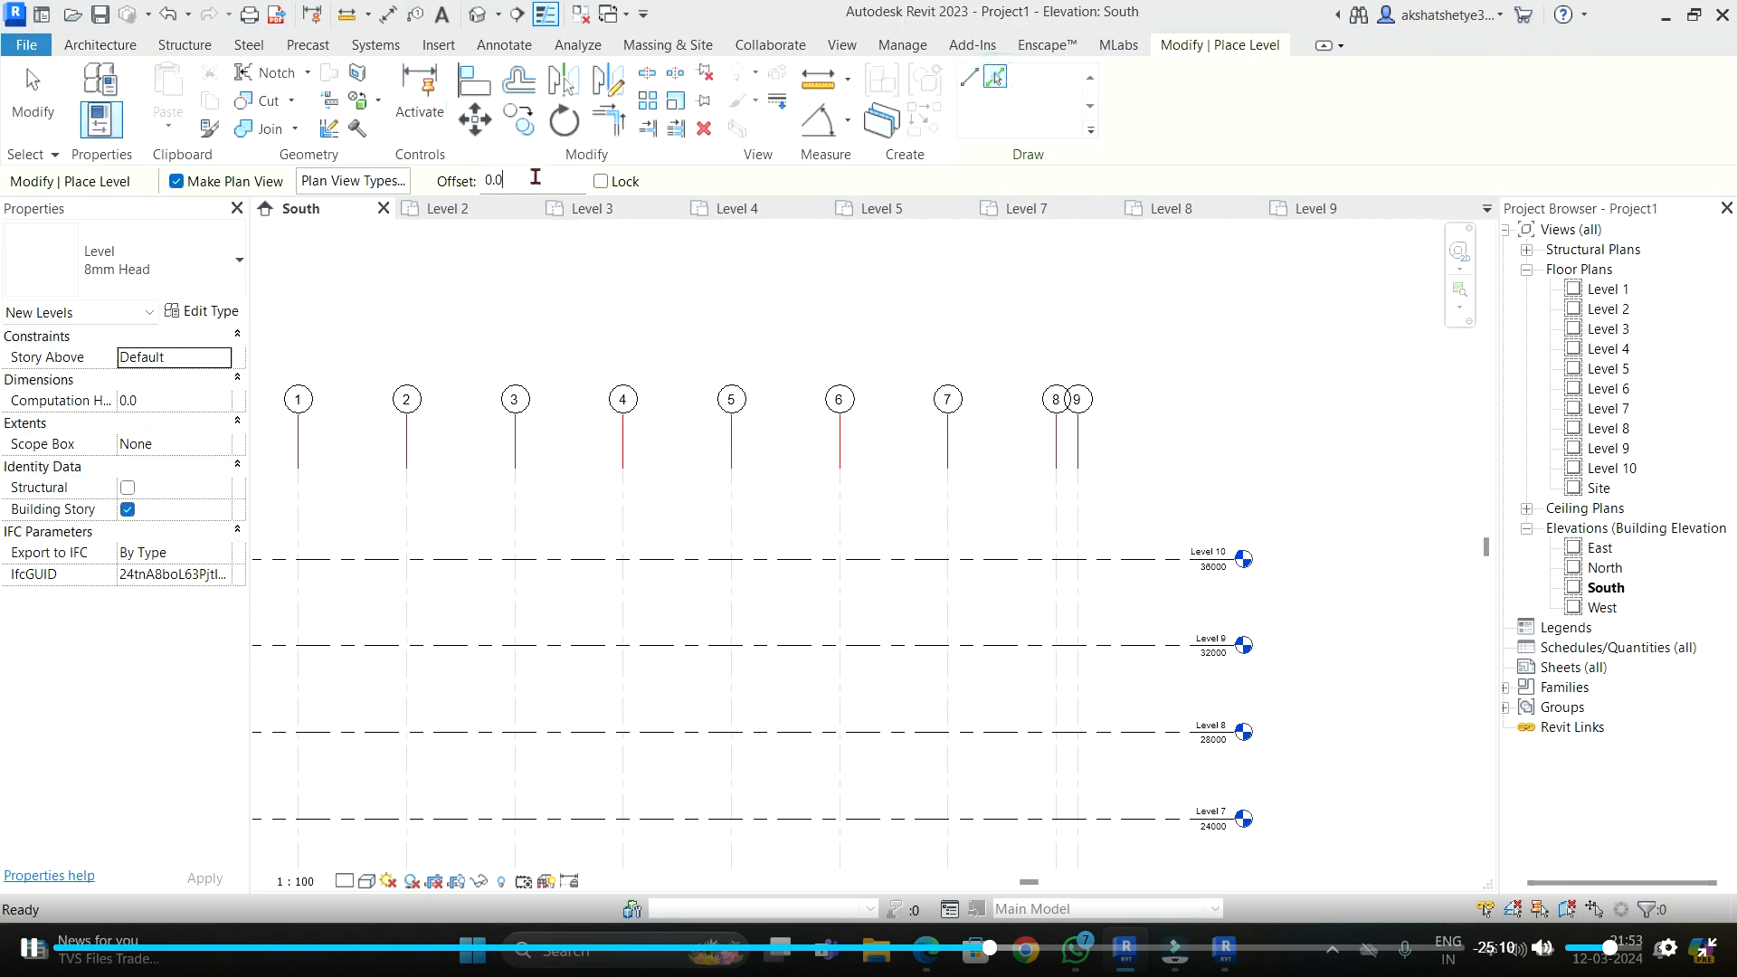
{"action": "left_click", "coordinate": [500, 180]}
{"action": "type", "text": "2"}
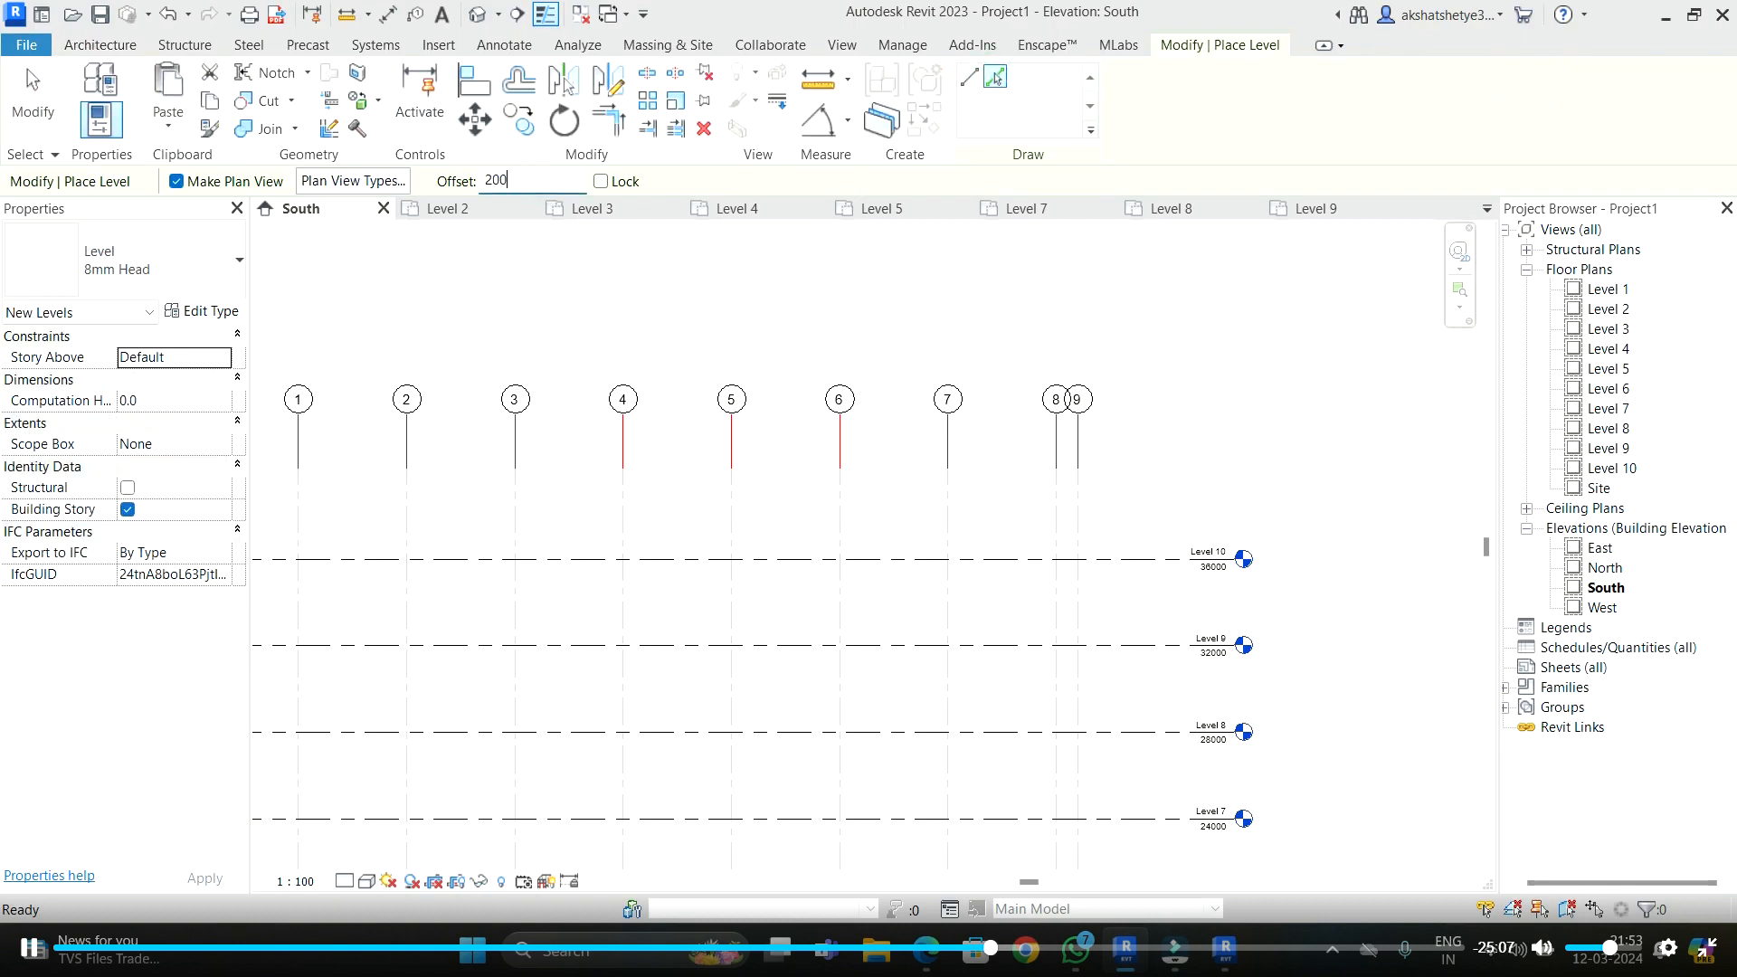
{"action": "type", "text": "000"}
{"action": "left_click", "coordinate": [1106, 560]}
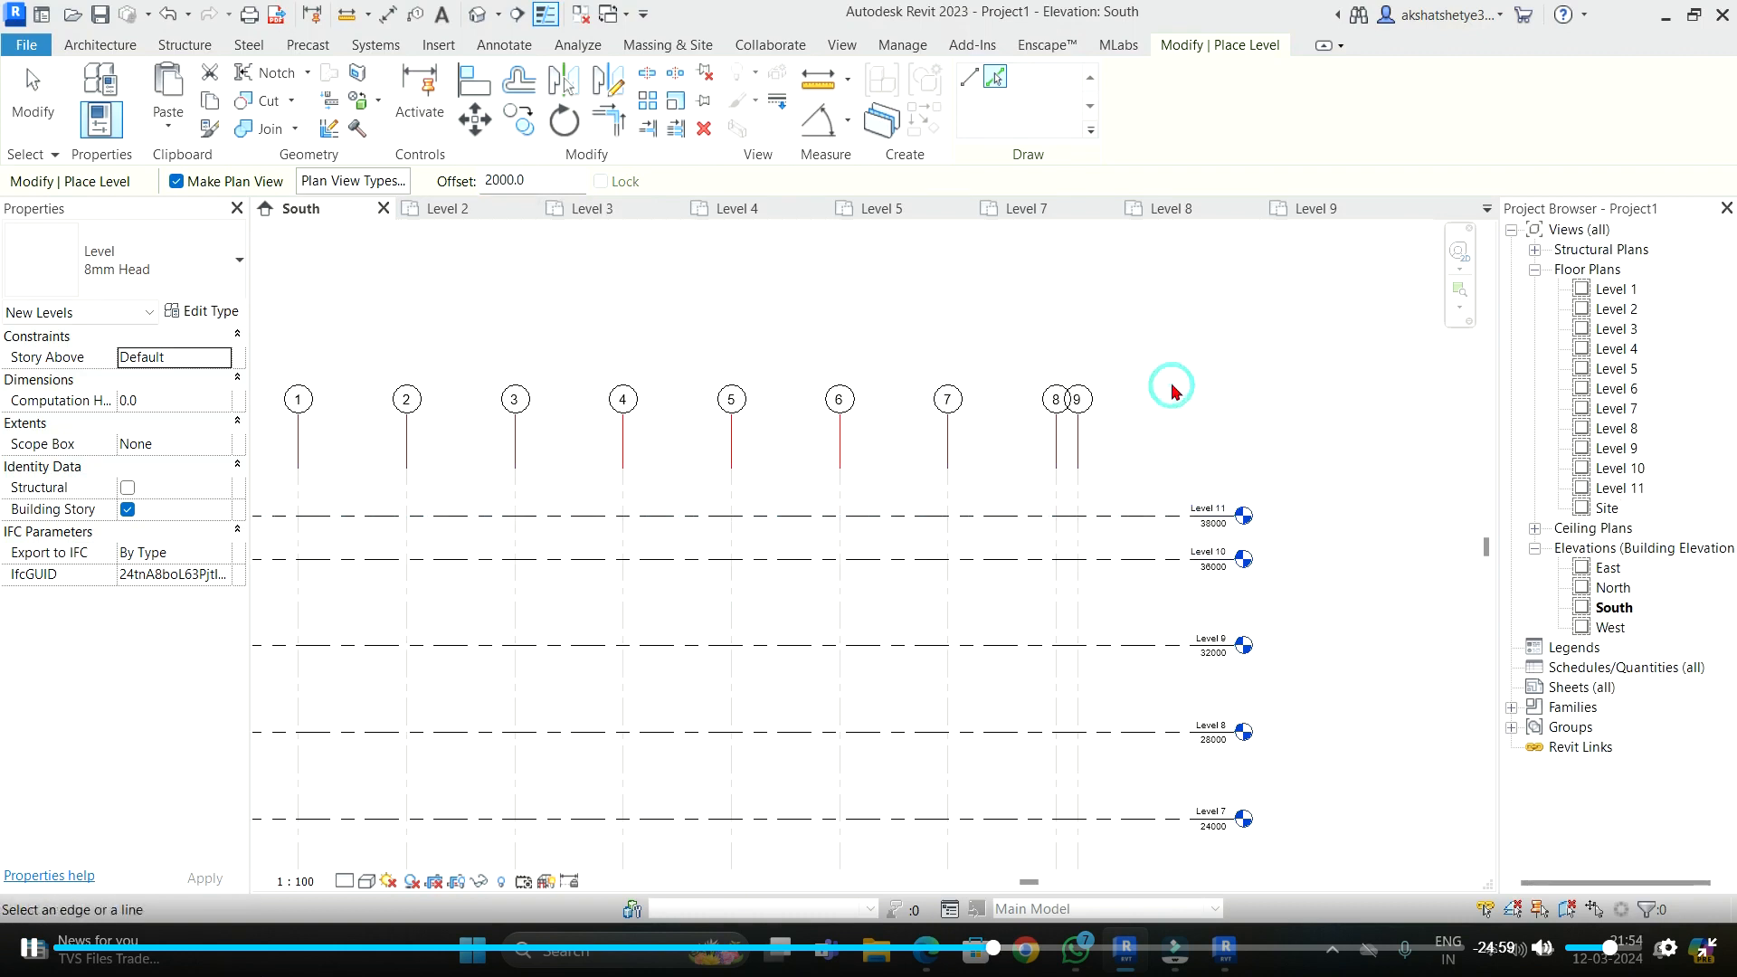
{"action": "key", "text": "Escape"}
{"action": "key", "text": "Escape"}
{"action": "left_click", "coordinate": [1178, 509]}
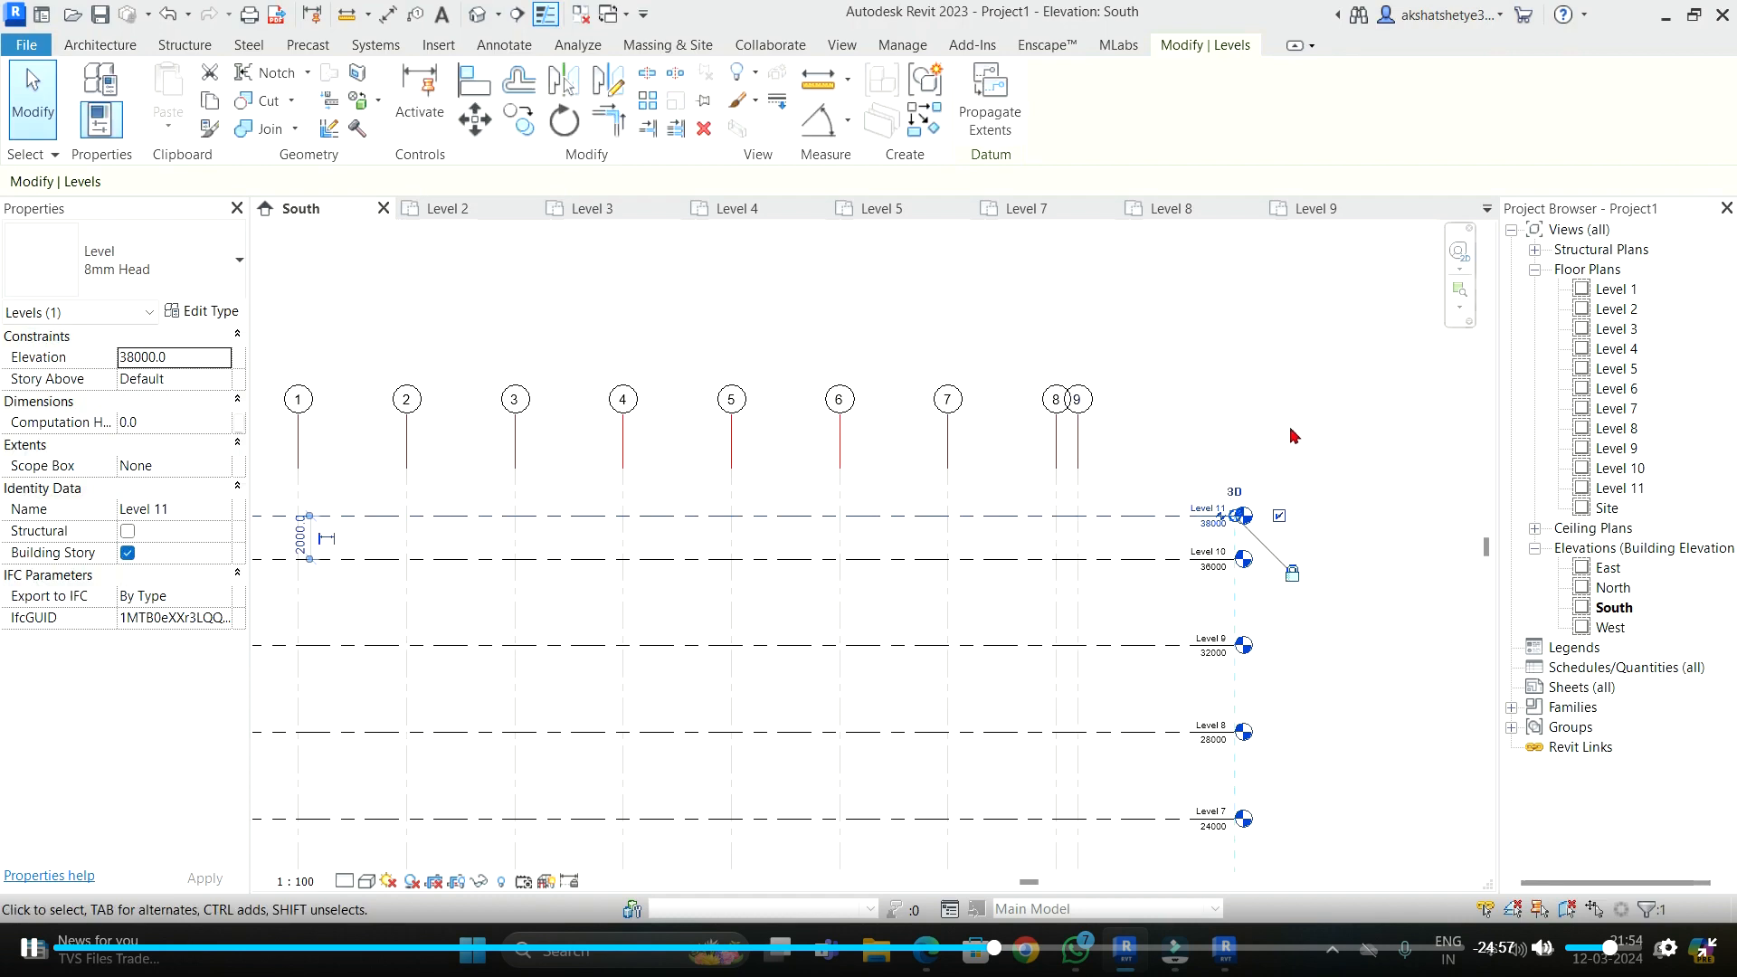
{"action": "left_click", "coordinate": [1260, 403]}
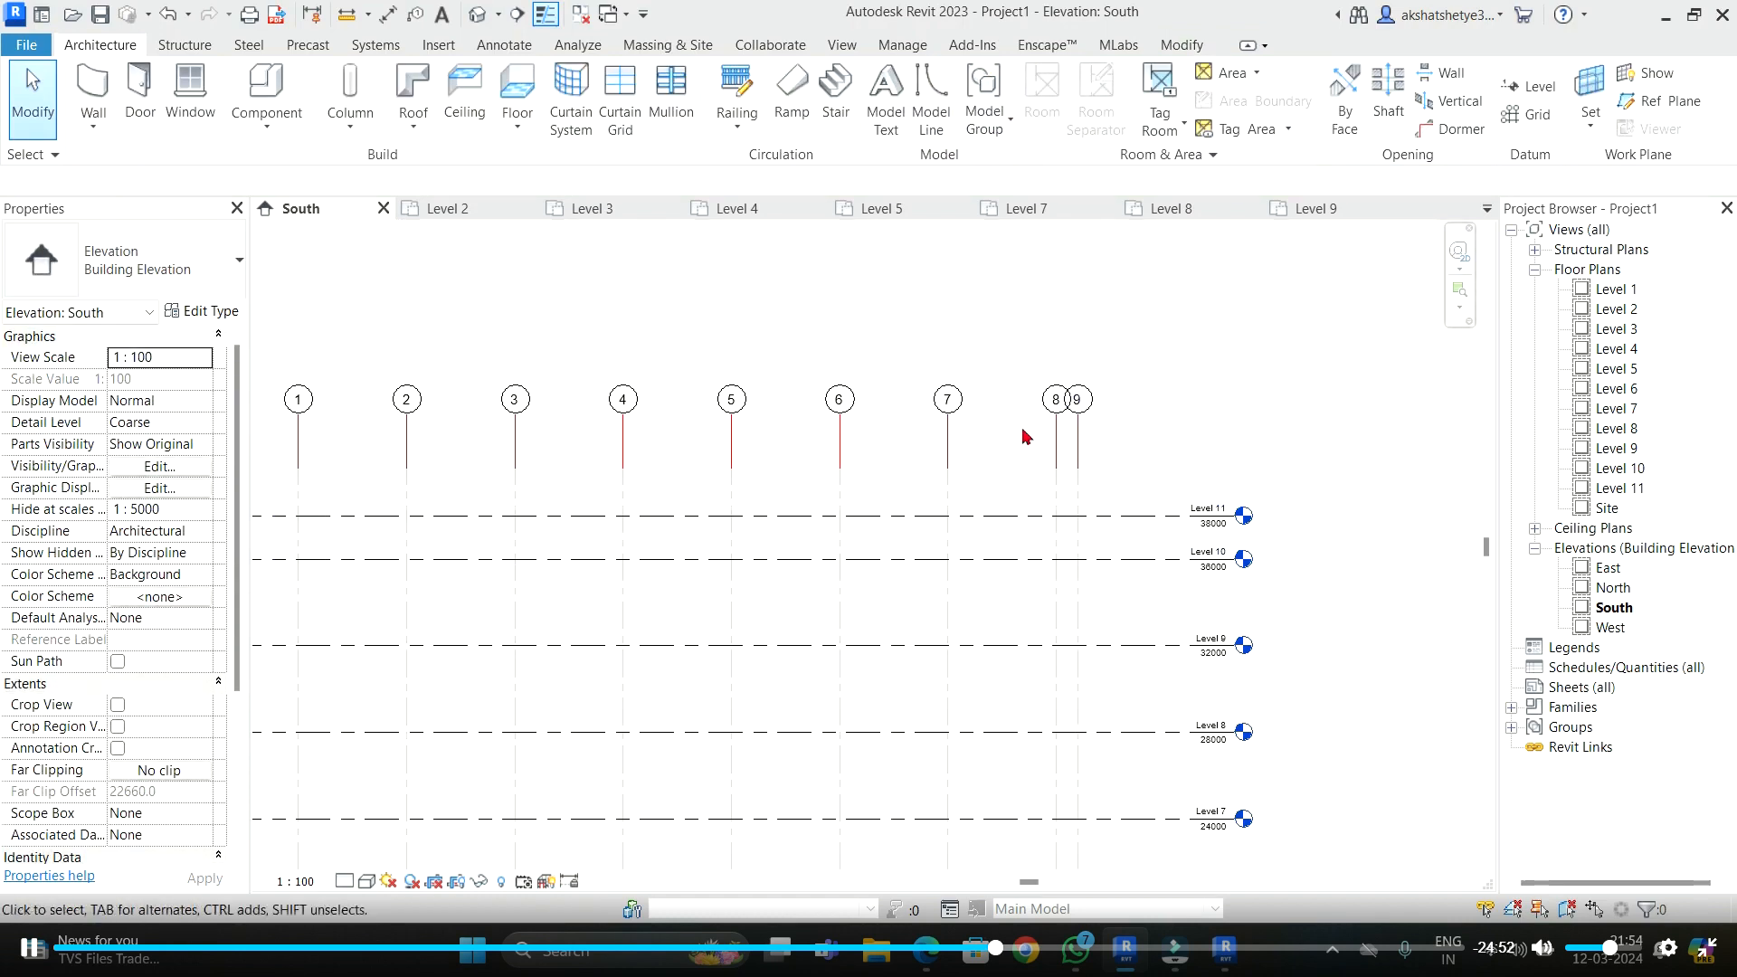
- Close the inactive views and open the Level 1 floor plan
{"action": "left_click", "coordinate": [1192, 446]}
{"action": "left_click", "coordinate": [580, 13]}
{"action": "left_click", "coordinate": [436, 286]}
{"action": "double_click", "coordinate": [1611, 289]}
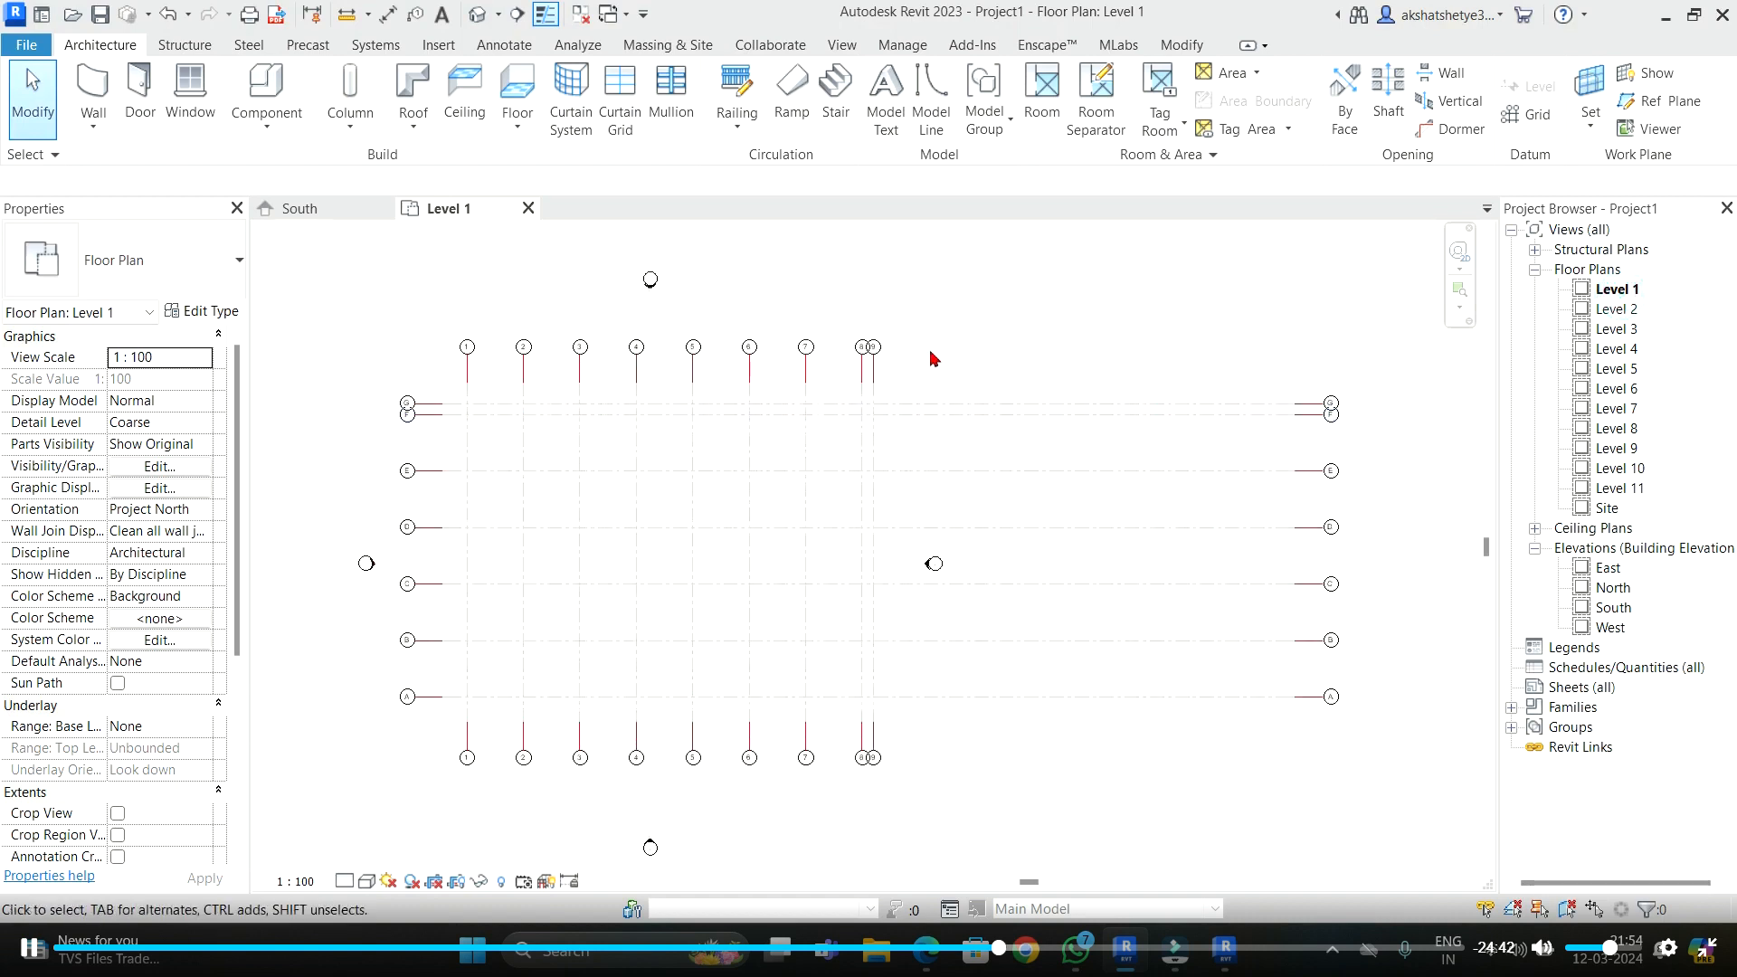
- Draw a start-end-radius arc grid 5000 beyond grid 9, spanning the height of the numbered grids and bulging away from them
{"action": "left_click", "coordinate": [1185, 45]}
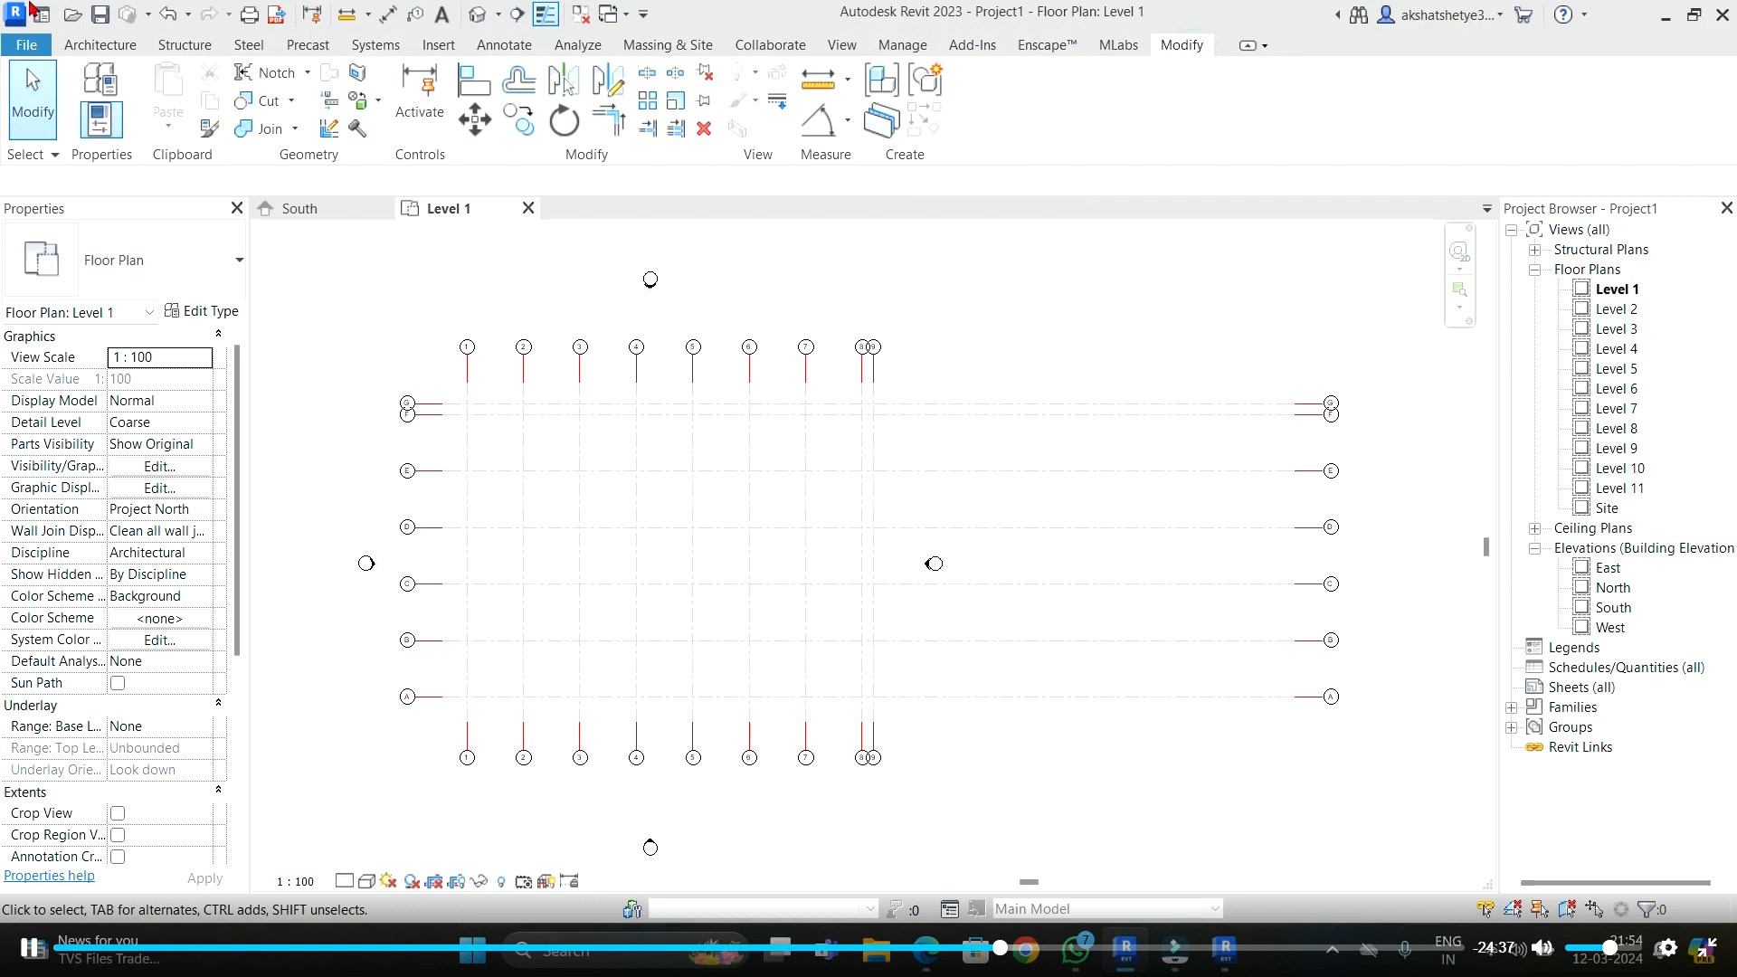
{"action": "left_click", "coordinate": [100, 45]}
{"action": "left_click", "coordinate": [1531, 114]}
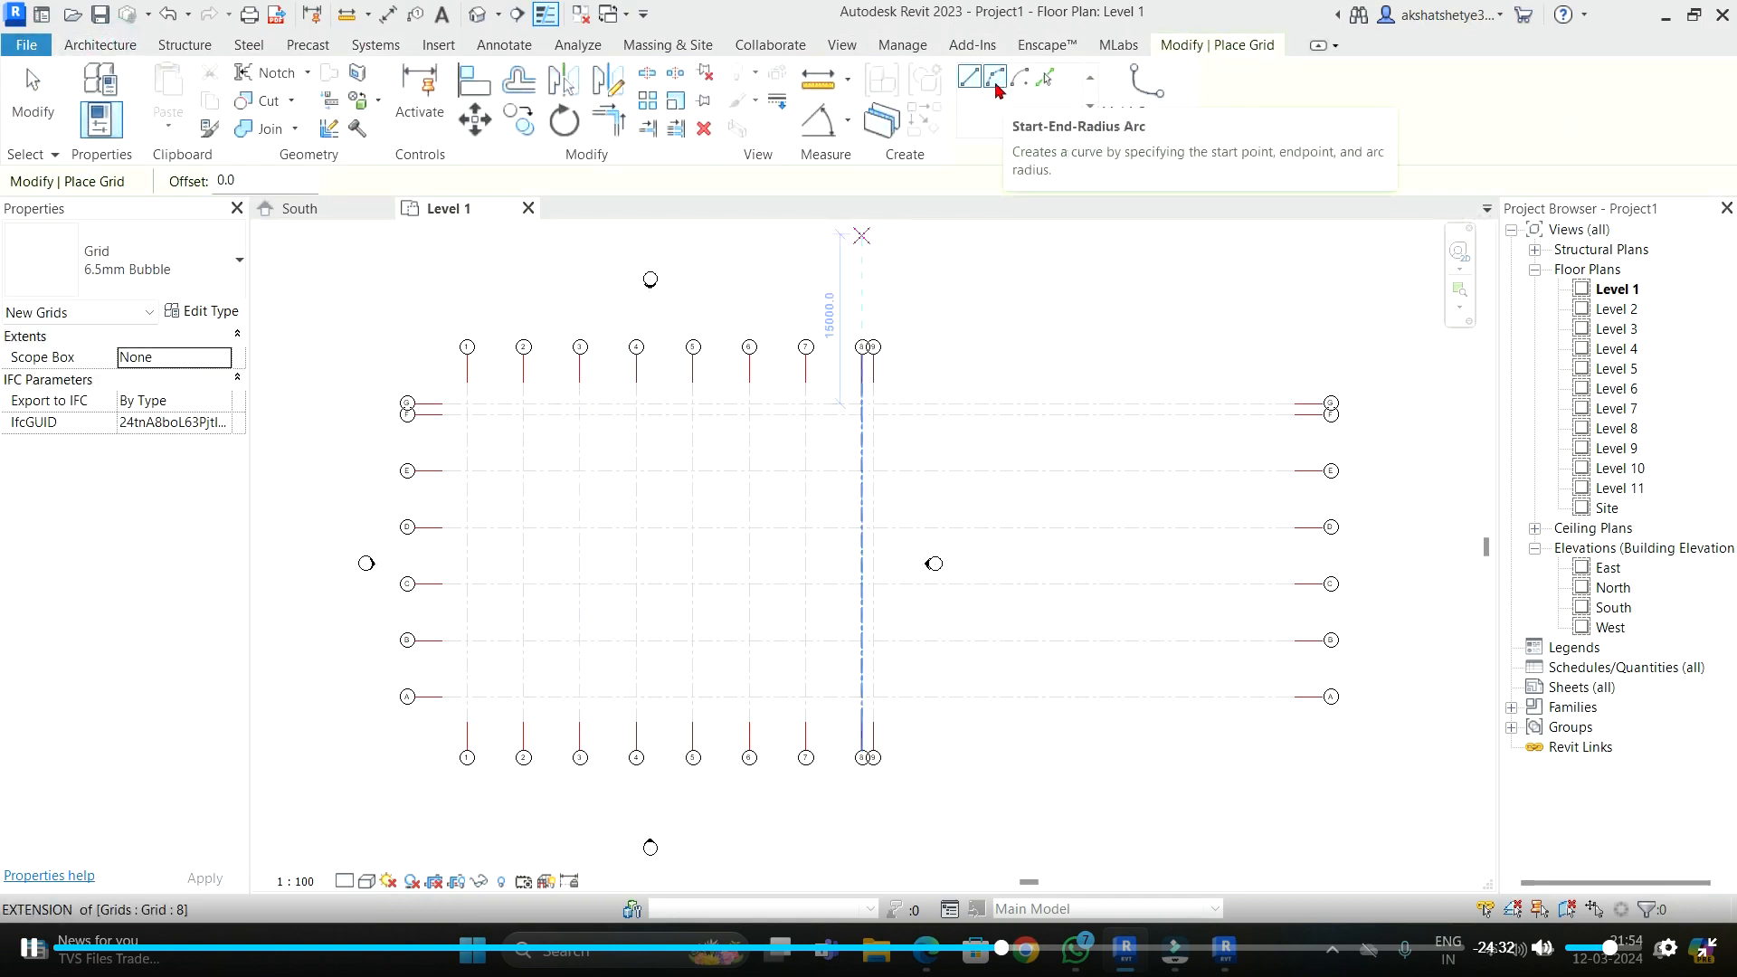
{"action": "left_click", "coordinate": [996, 83]}
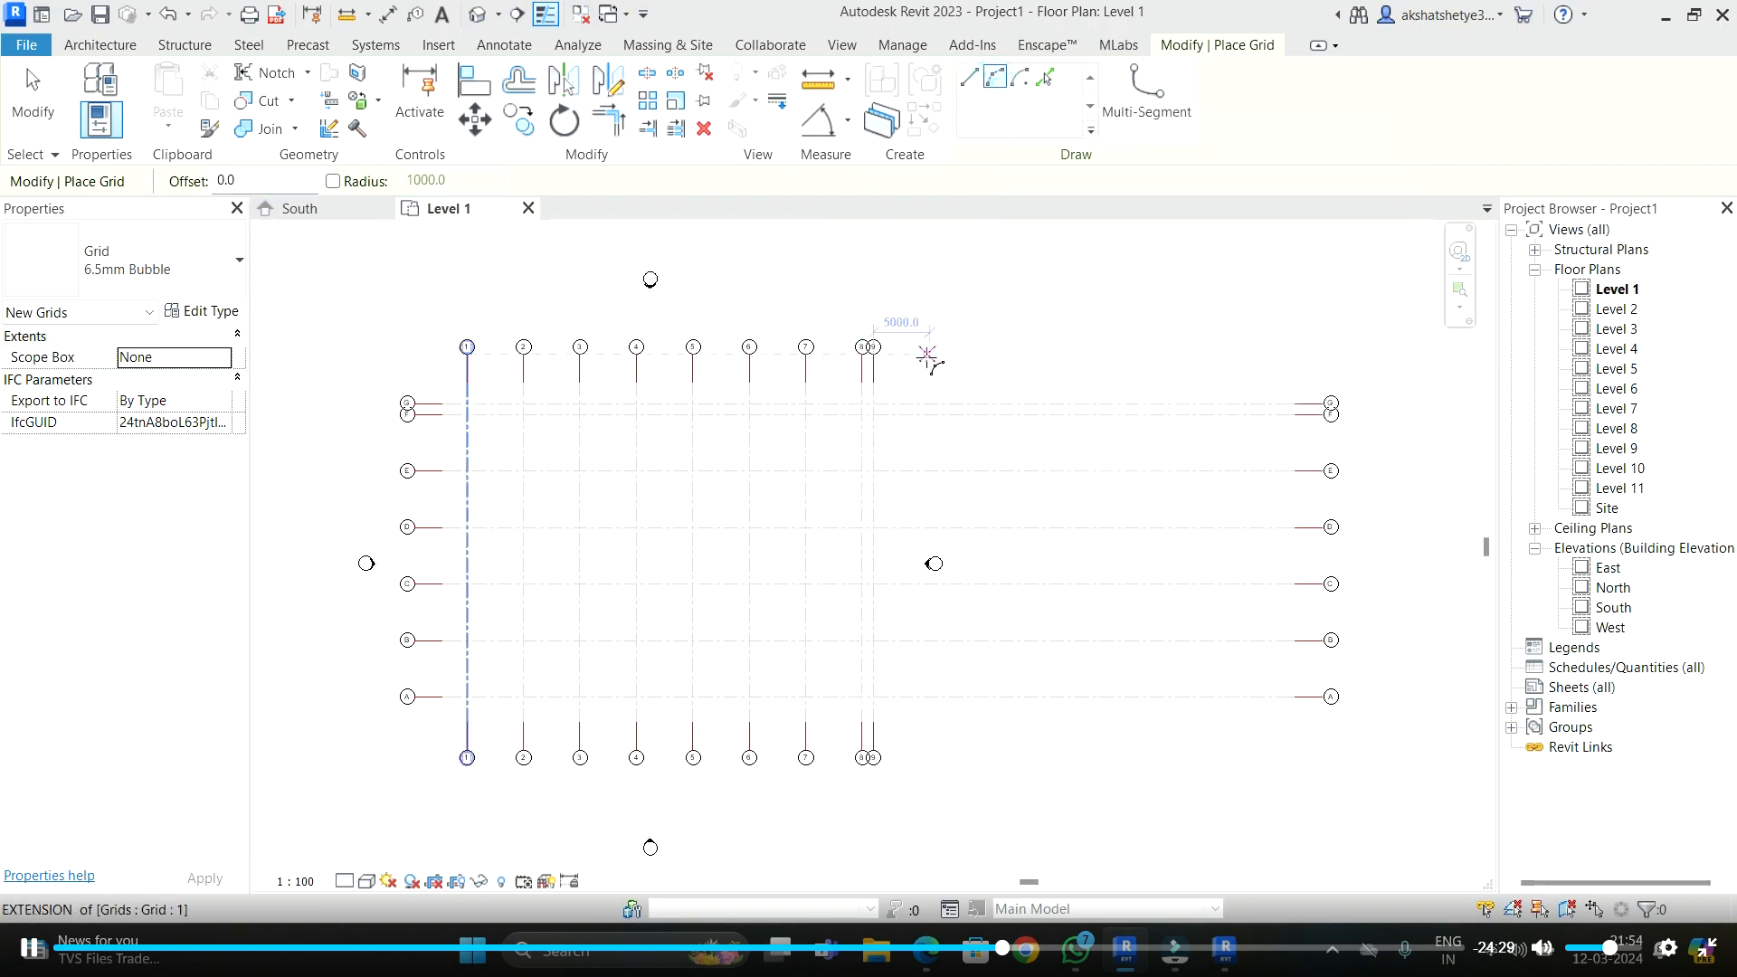
{"action": "left_click", "coordinate": [928, 355]}
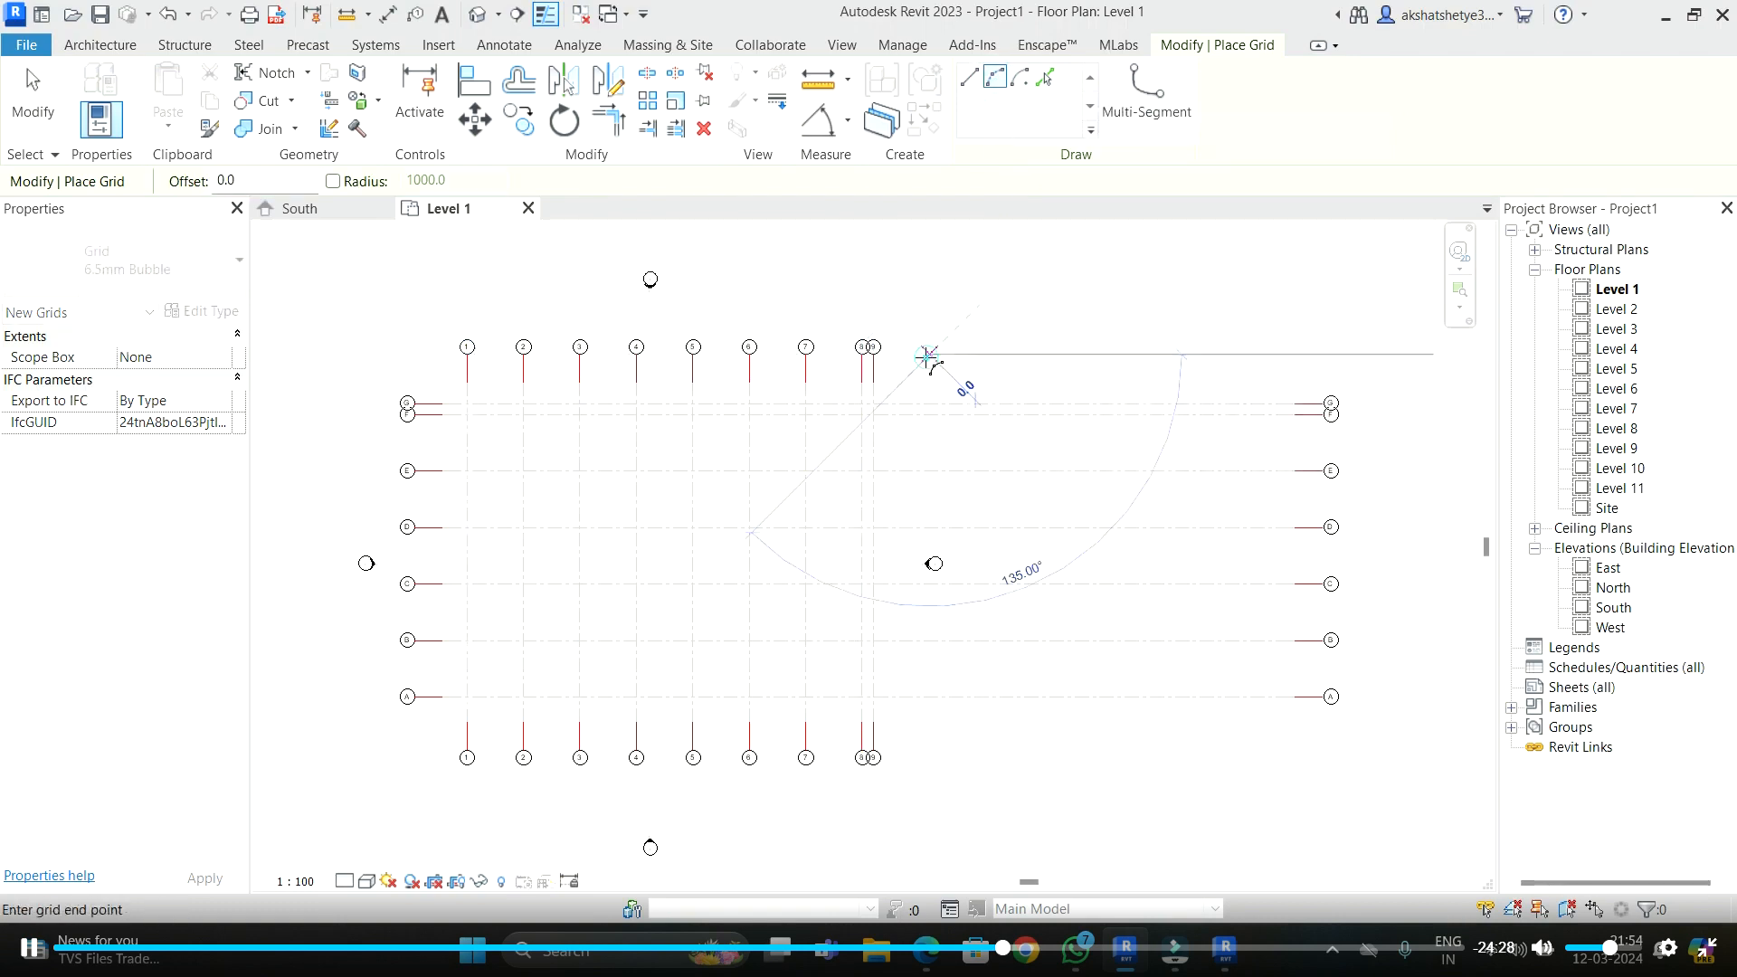
{"action": "left_click", "coordinate": [929, 752]}
{"action": "left_click", "coordinate": [979, 547]}
{"action": "scroll", "coordinate": [959, 489], "scroll_direction": "down", "scroll_amount": 2}
{"action": "key", "text": "Escape"}
{"action": "scroll", "coordinate": [947, 400], "scroll_direction": "up", "scroll_amount": 2}
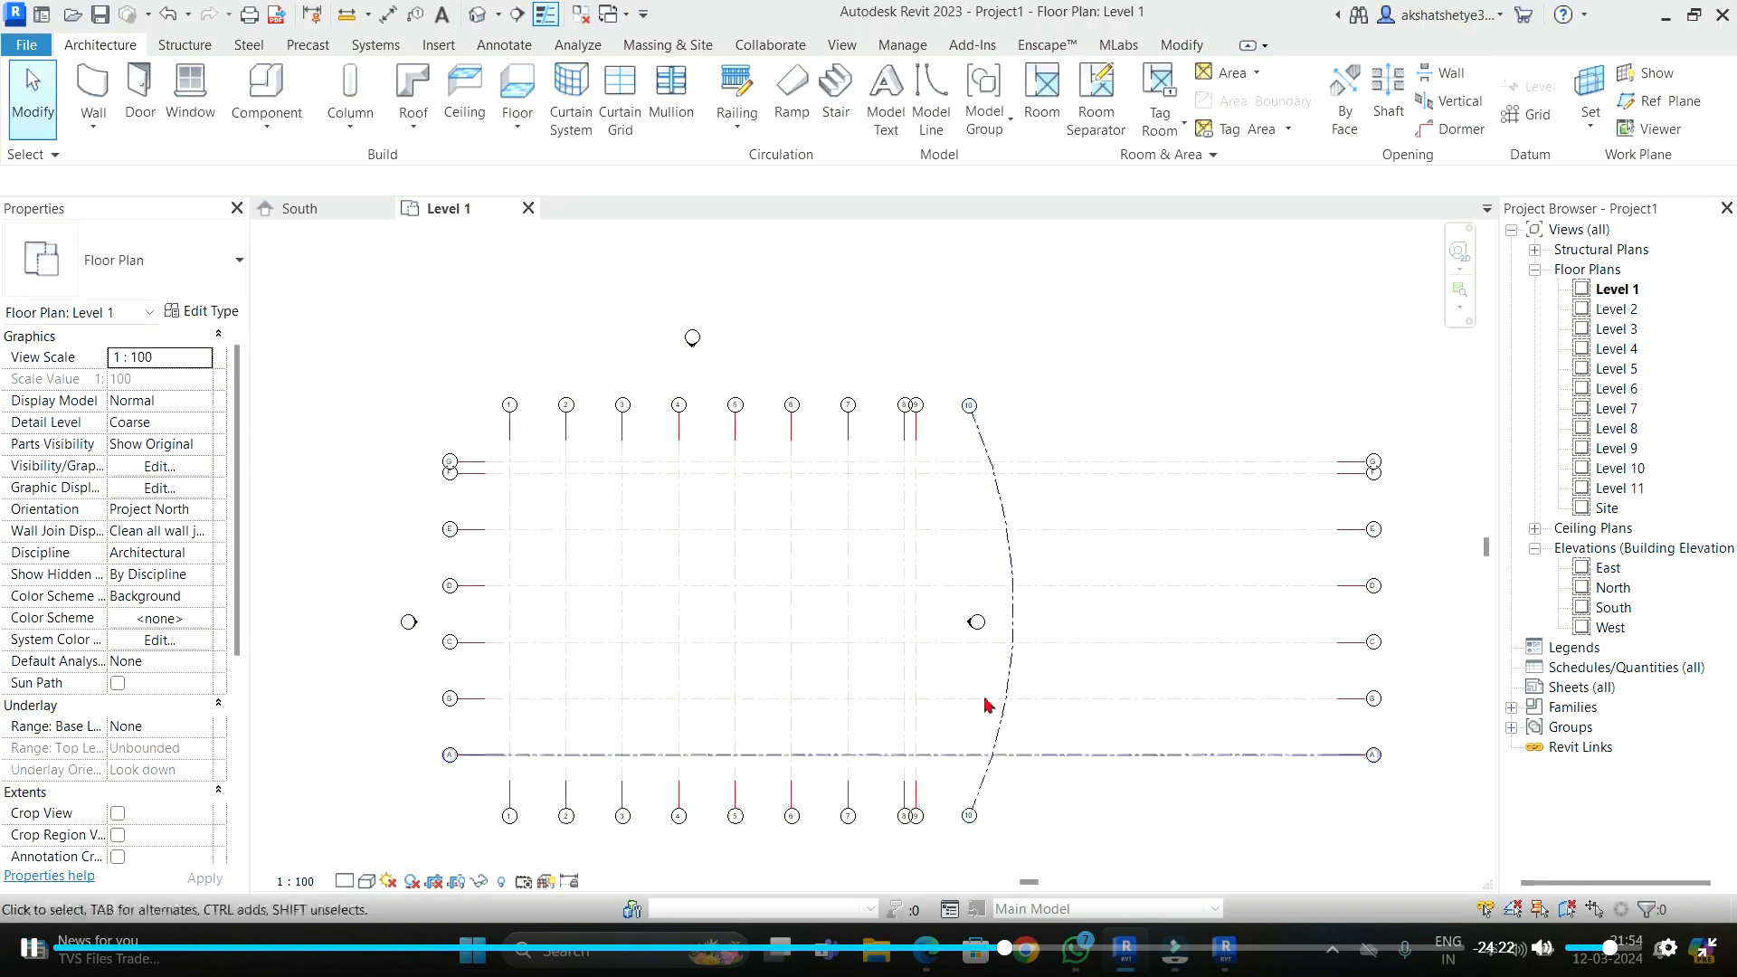
- Inspect the south elevation marker and compare the grids in the South elevation with those in the Level 1 plan
{"action": "scroll", "coordinate": [1040, 294], "scroll_direction": "down", "scroll_amount": 2}
{"action": "scroll", "coordinate": [835, 784], "scroll_direction": "up", "scroll_amount": 2}
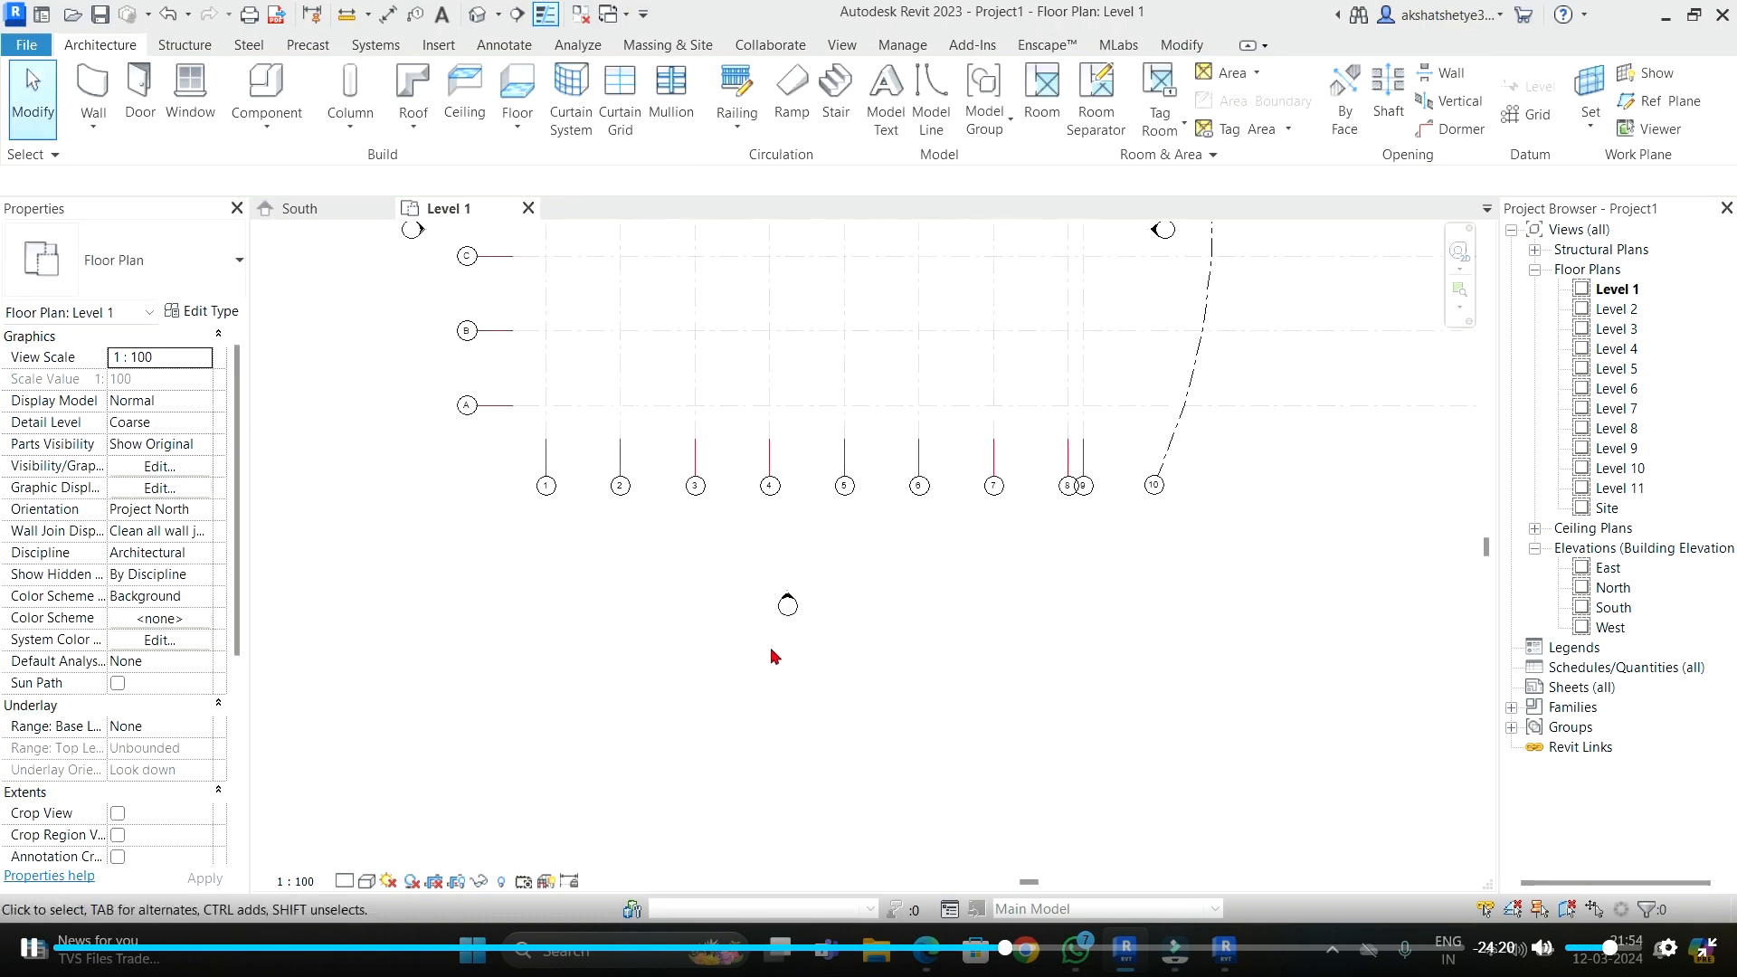
{"action": "left_click", "coordinate": [787, 597]}
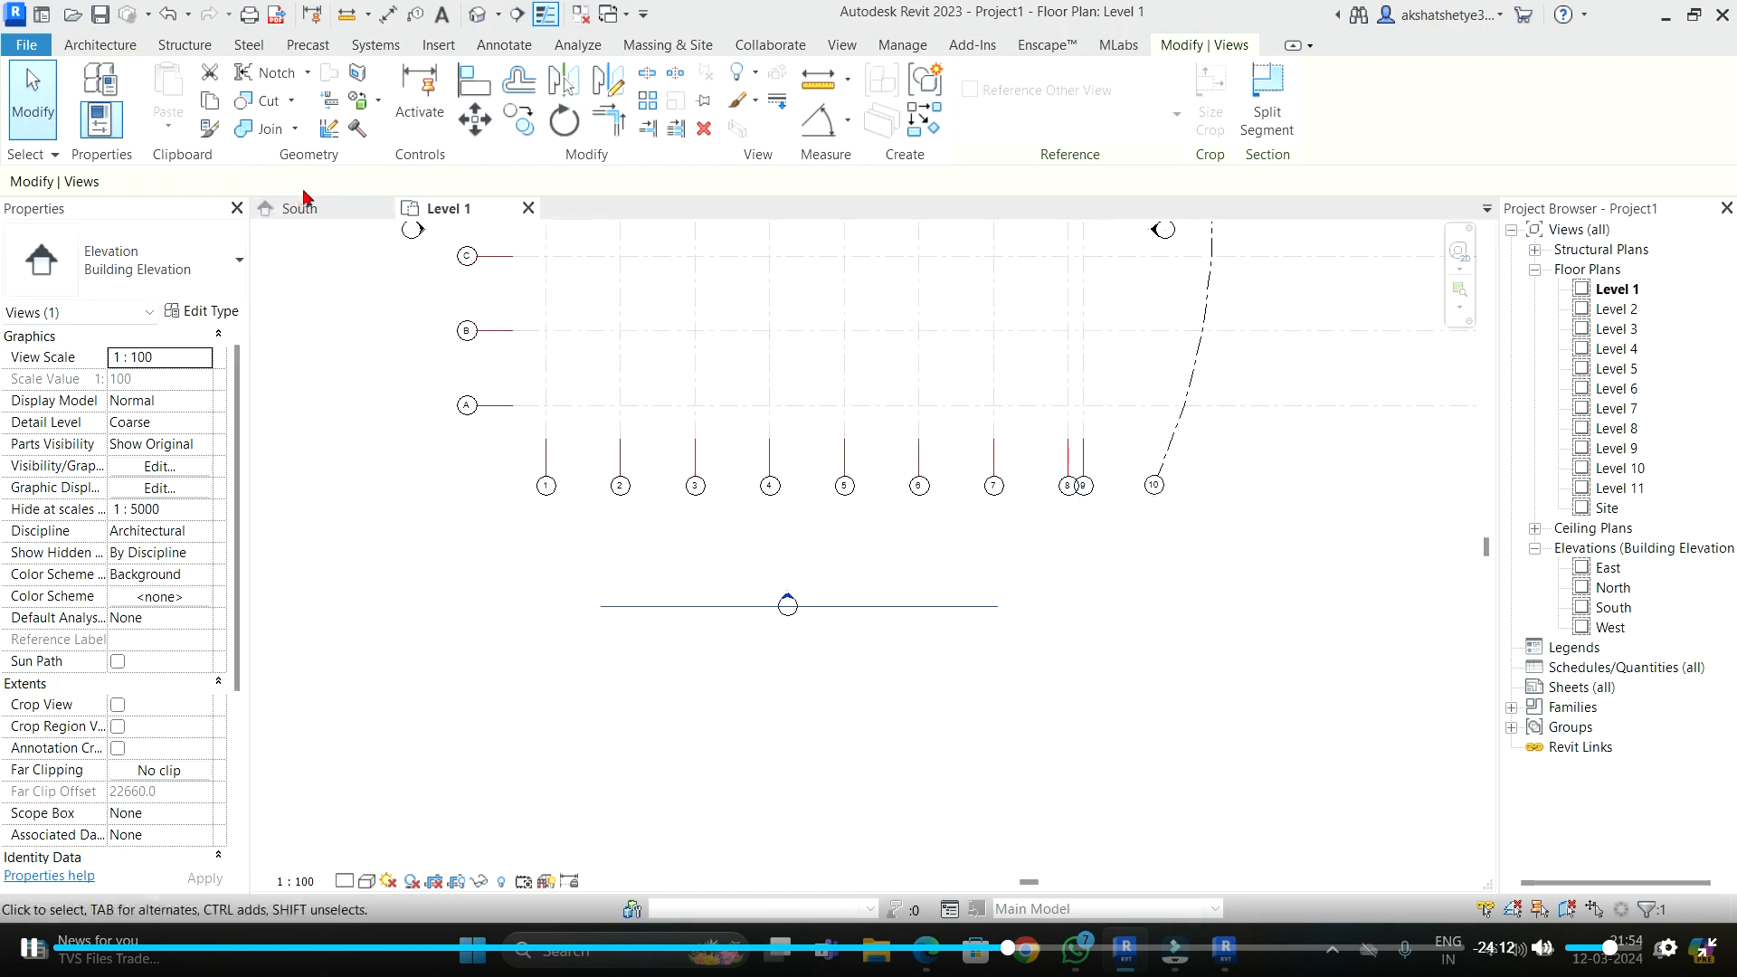
{"action": "left_click", "coordinate": [324, 213]}
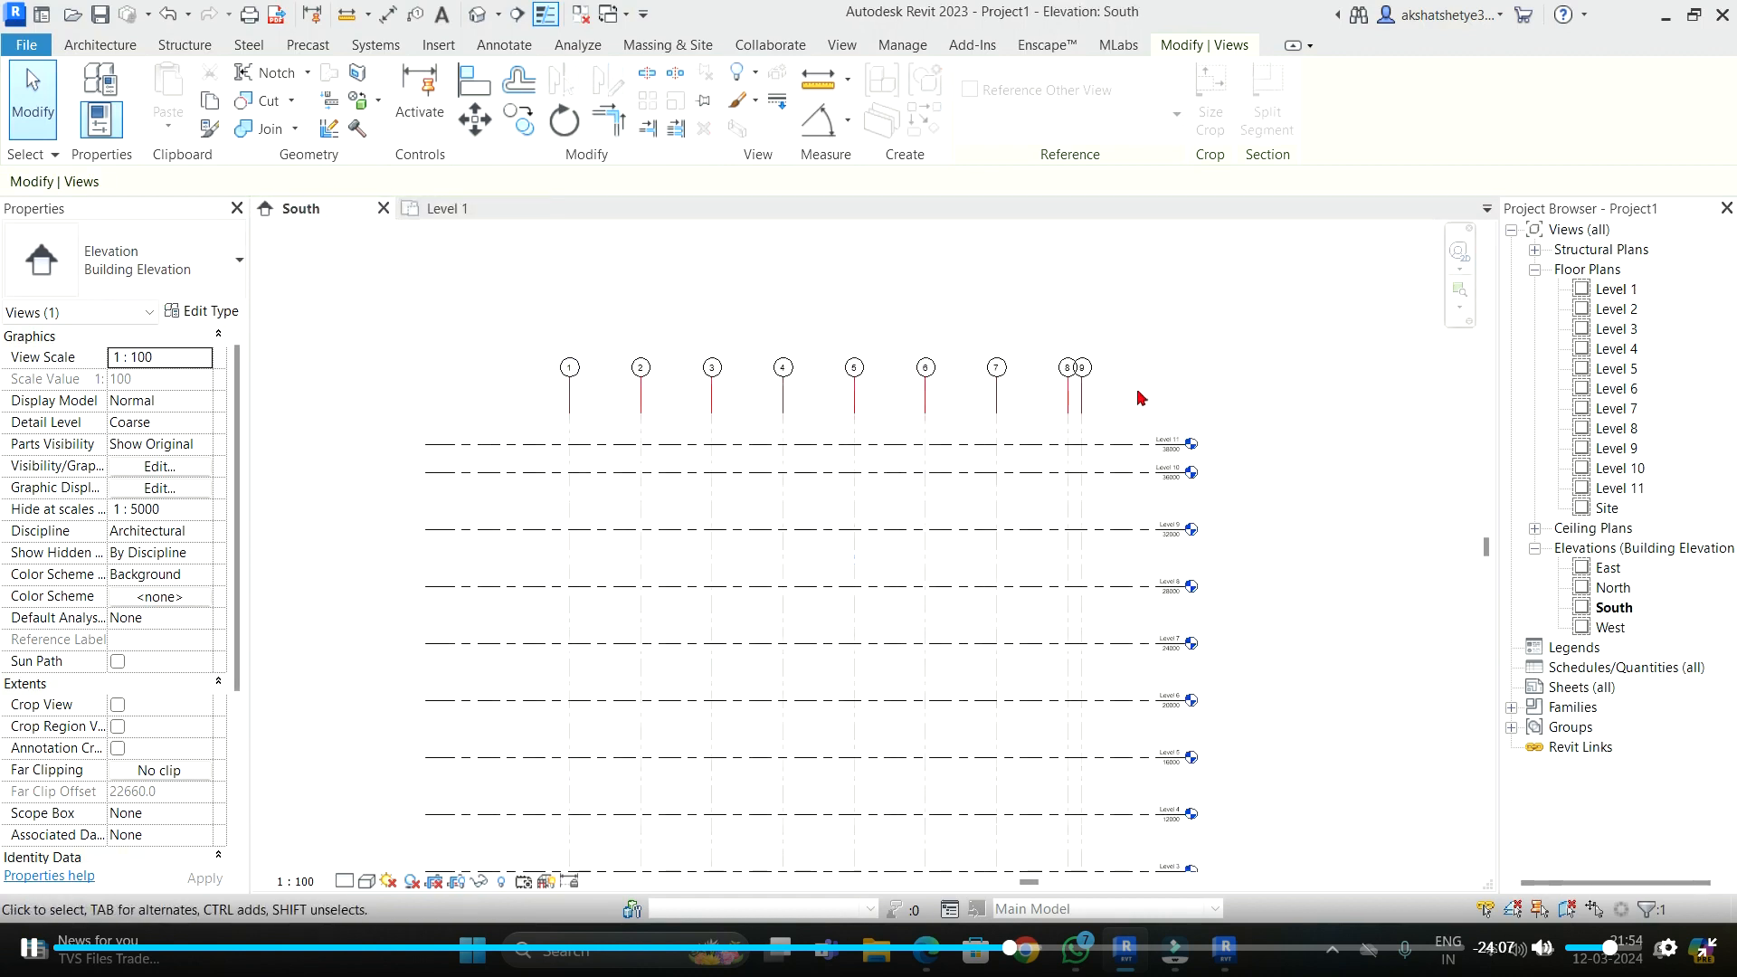
{"action": "scroll", "coordinate": [1141, 398], "scroll_direction": "up", "scroll_amount": 2}
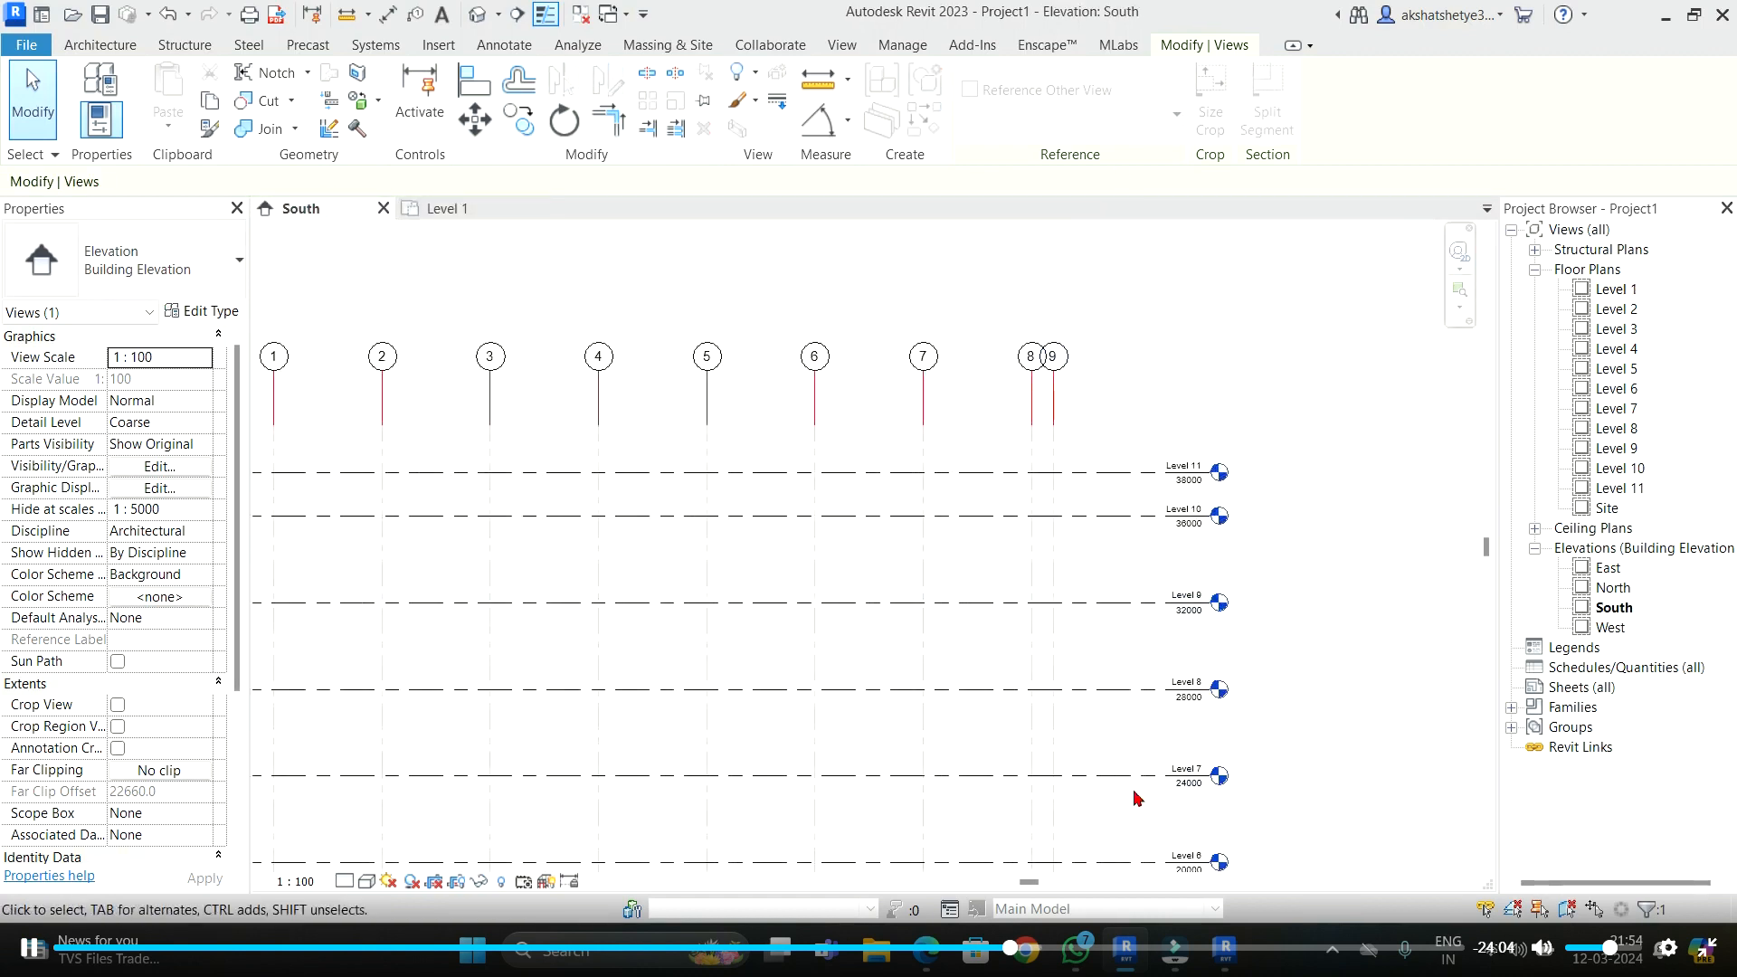
{"action": "left_click", "coordinate": [450, 212]}
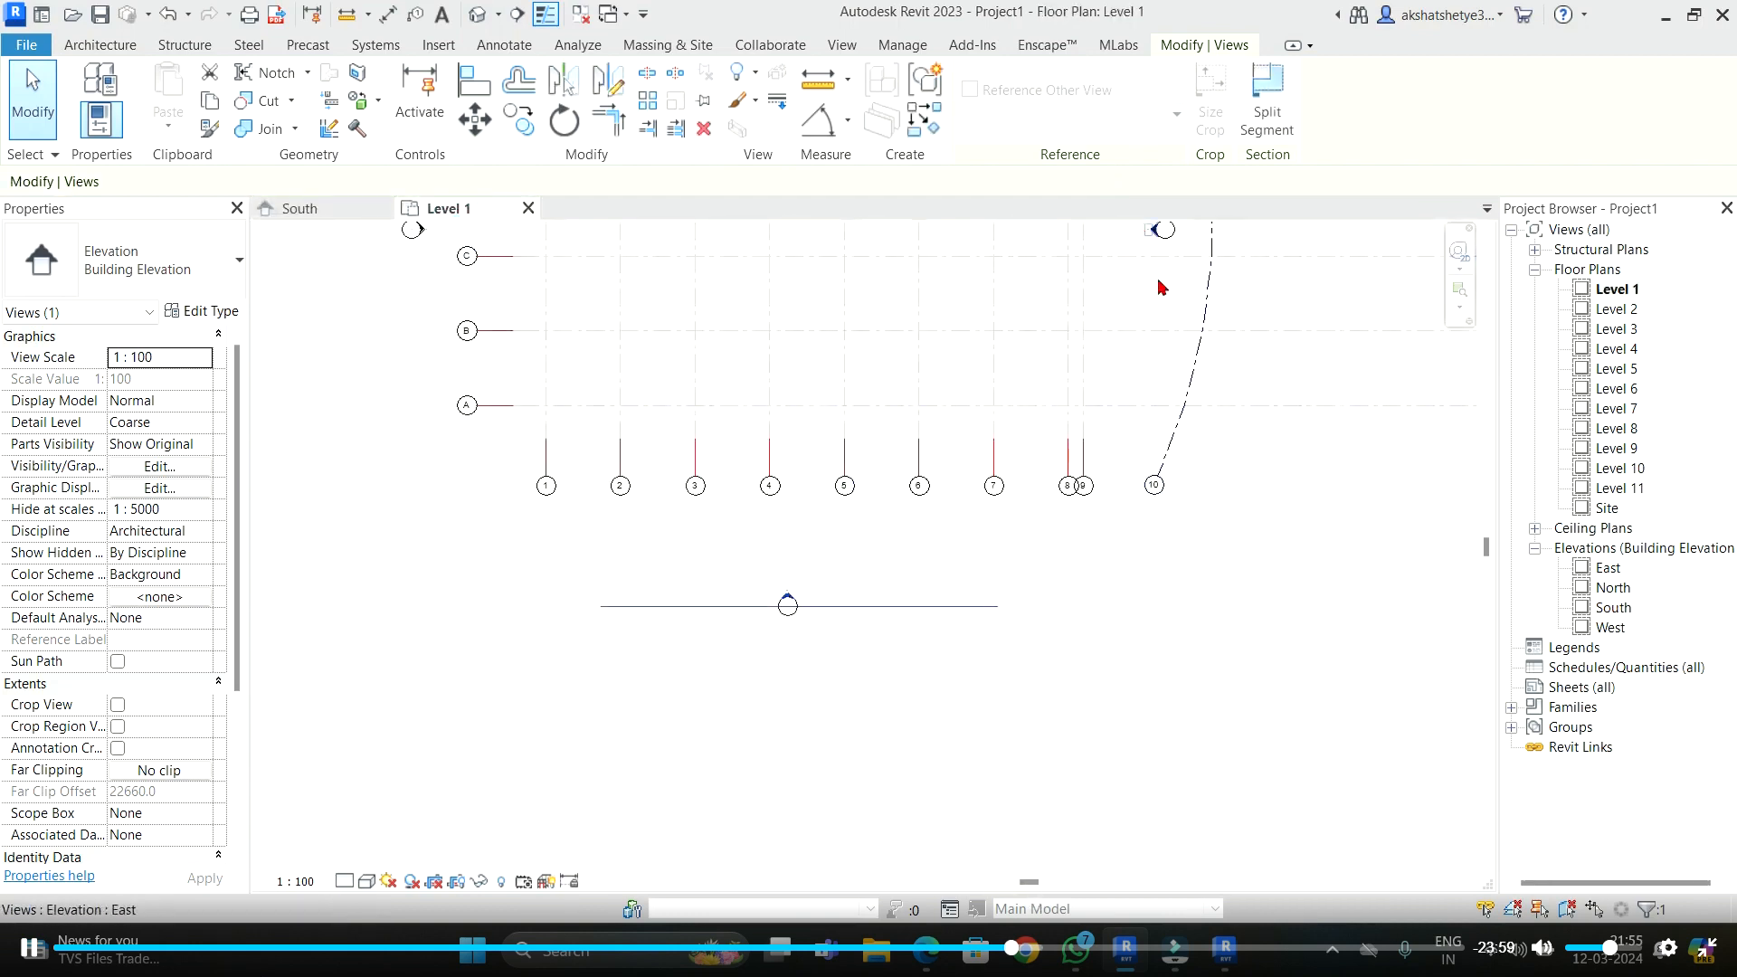
{"action": "scroll", "coordinate": [1111, 503], "scroll_direction": "up", "scroll_amount": 1}
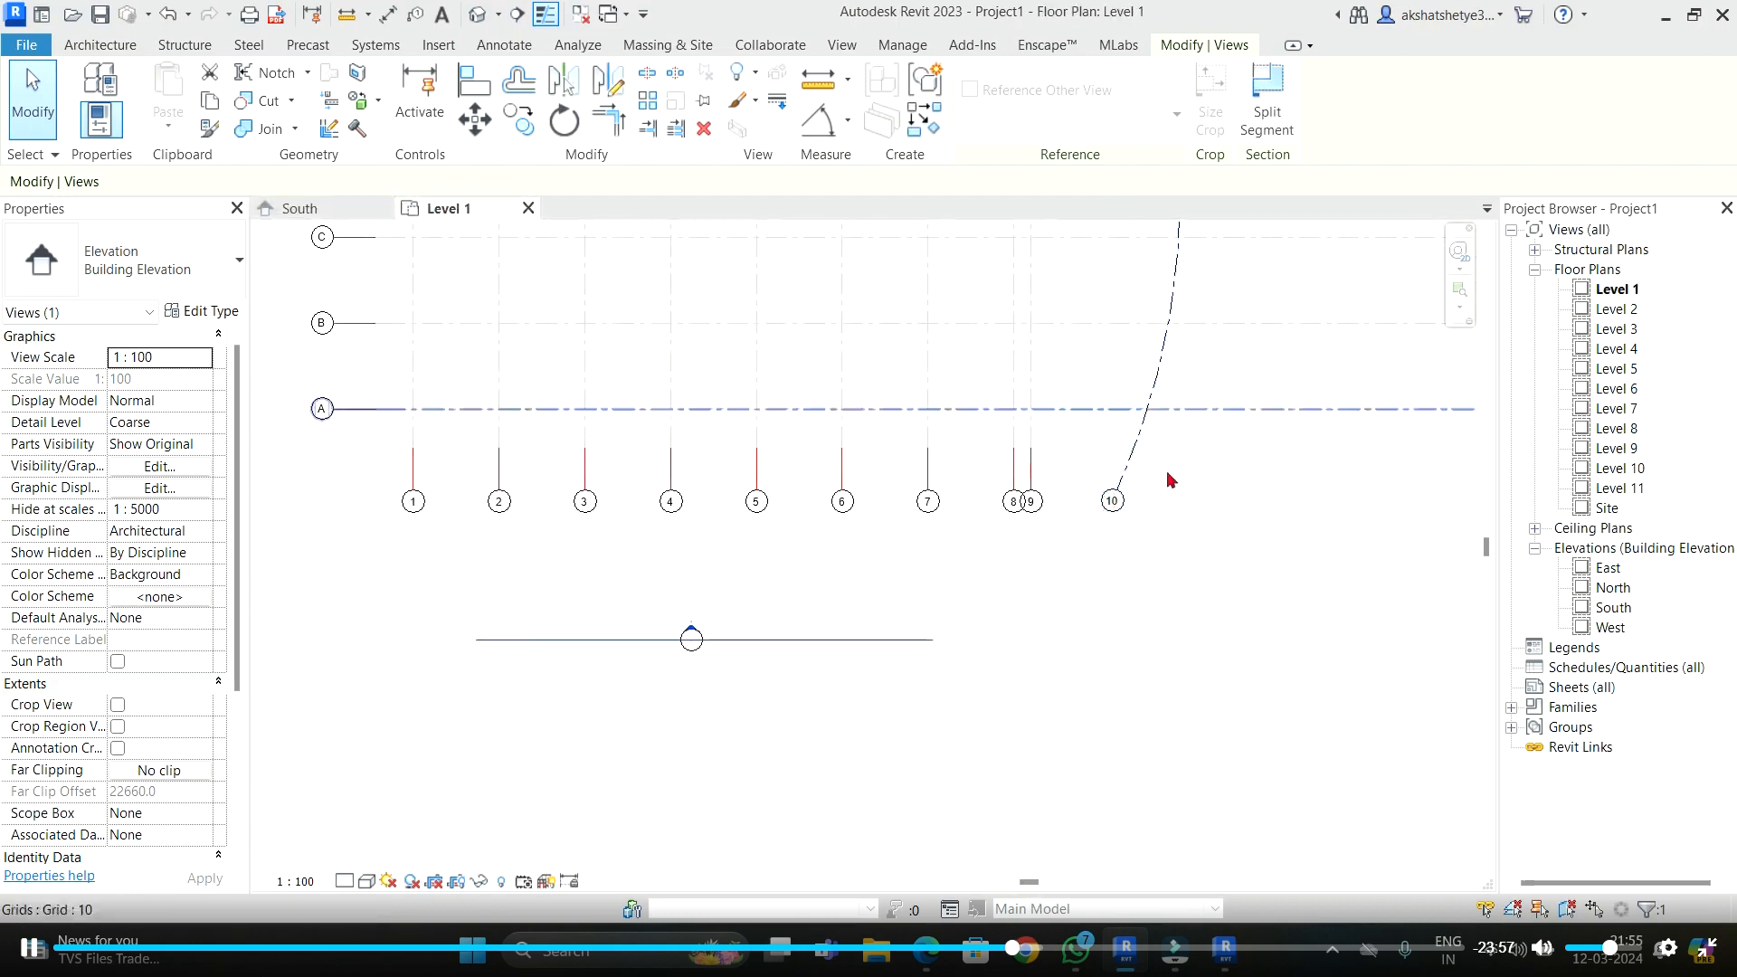
{"action": "left_click", "coordinate": [1089, 600]}
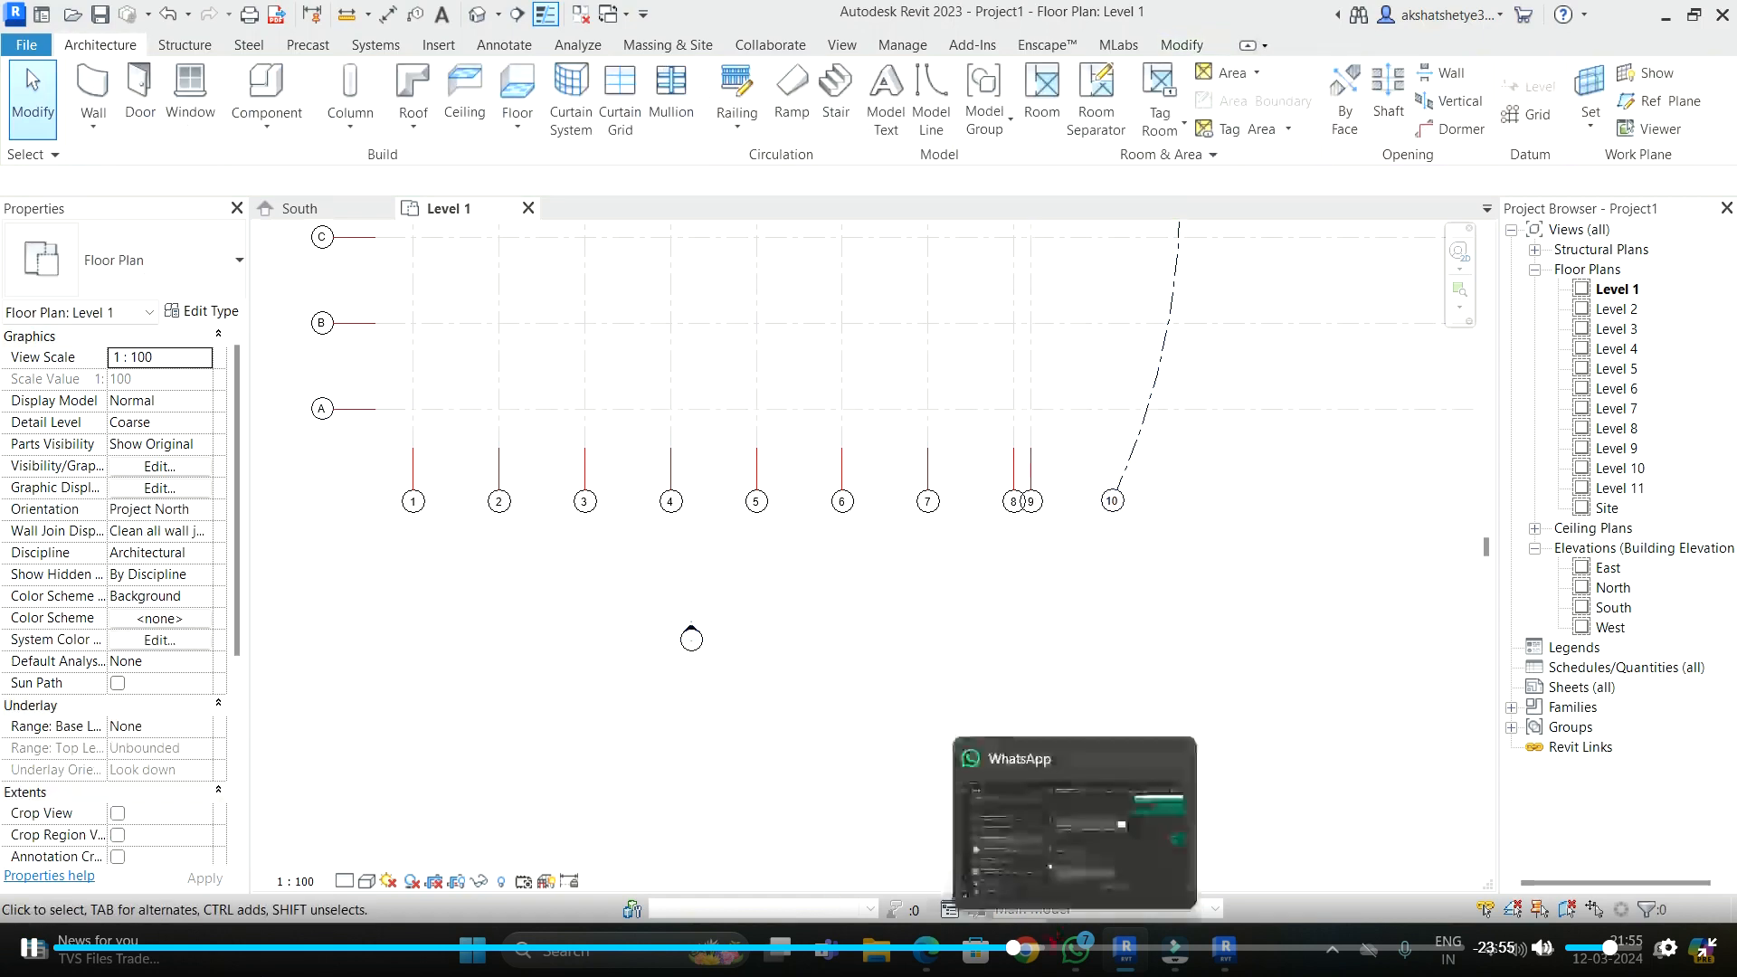
- Switch to Google Meet, admit the waiting participant to the call, and return to Revit
{"action": "mouse_move", "coordinate": [926, 946]}
{"action": "left_click", "coordinate": [891, 849]}
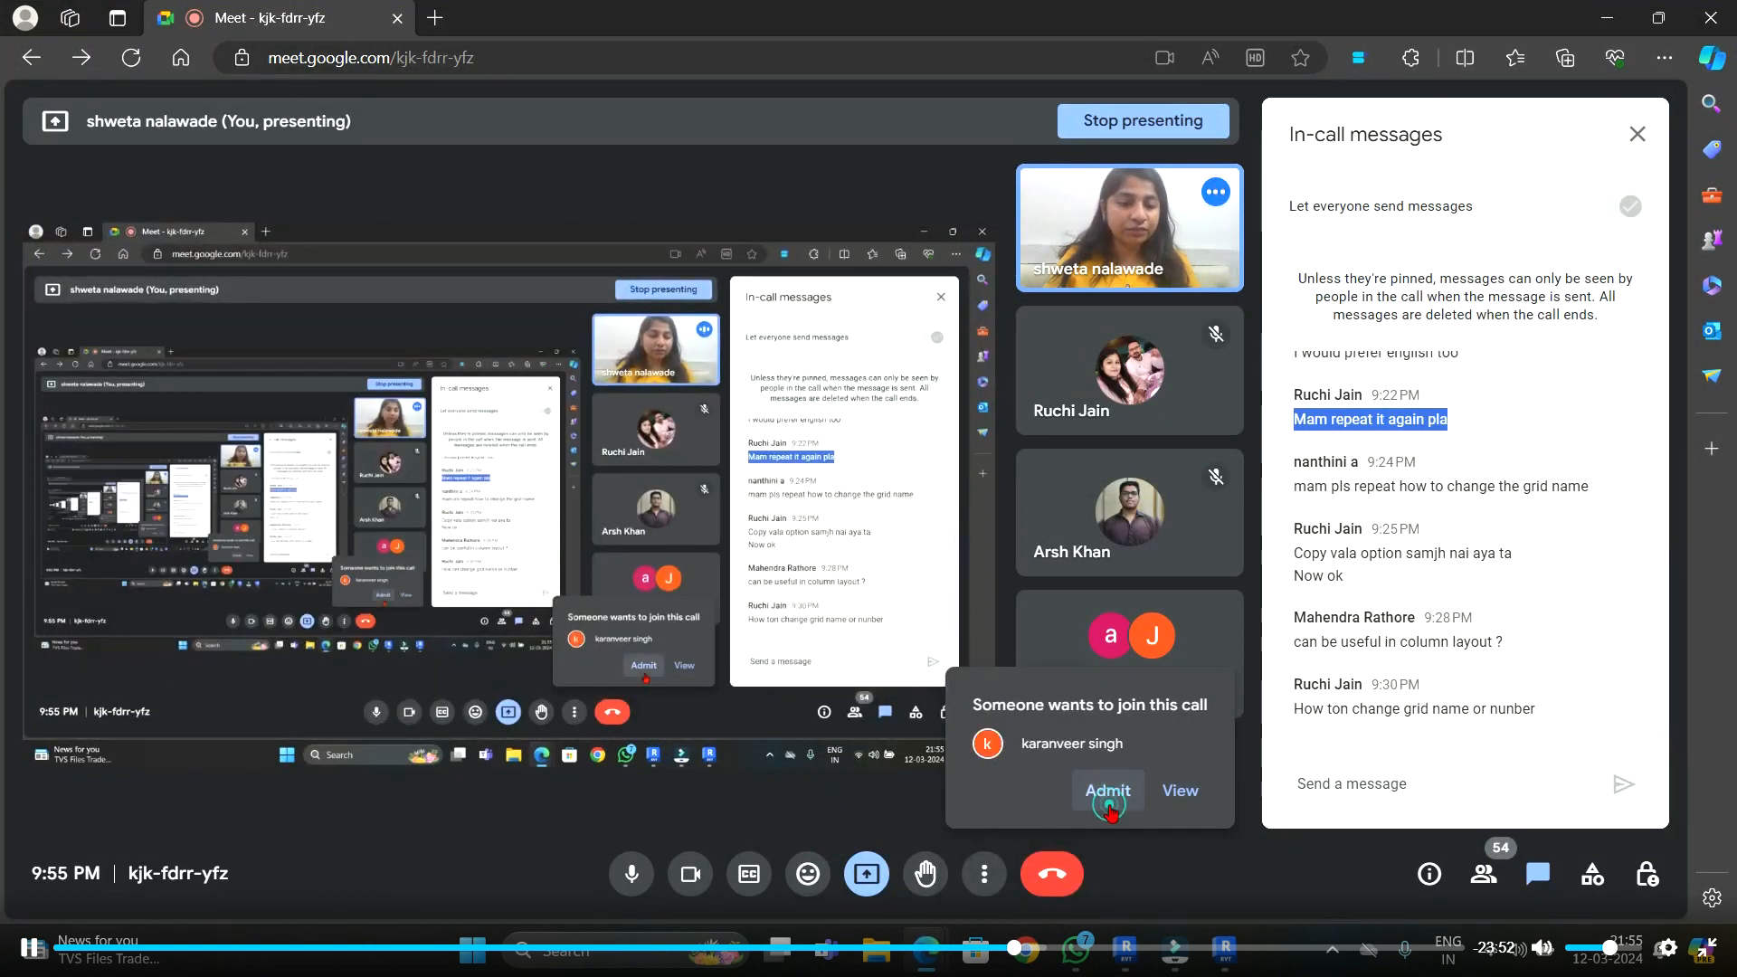
{"action": "left_click", "coordinate": [1112, 791]}
{"action": "left_click", "coordinate": [1628, 11]}
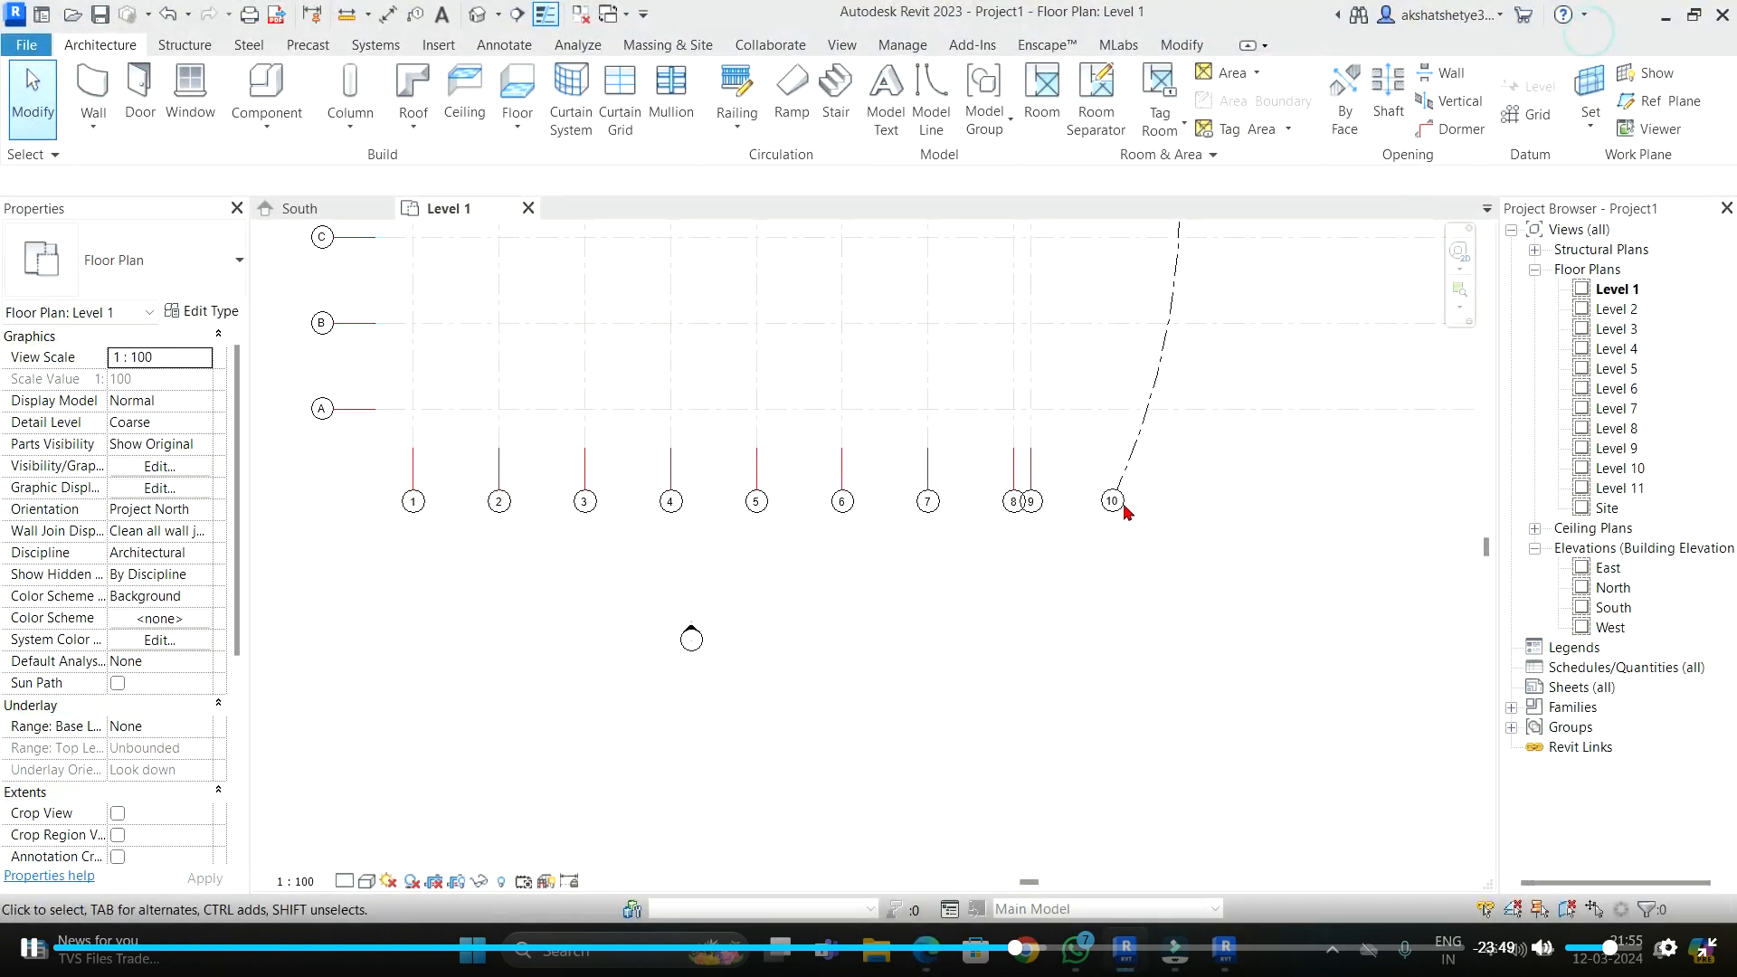
- Extend the head ends of the level lines farther past grid 9 in the South elevation
{"action": "left_click", "coordinate": [322, 208]}
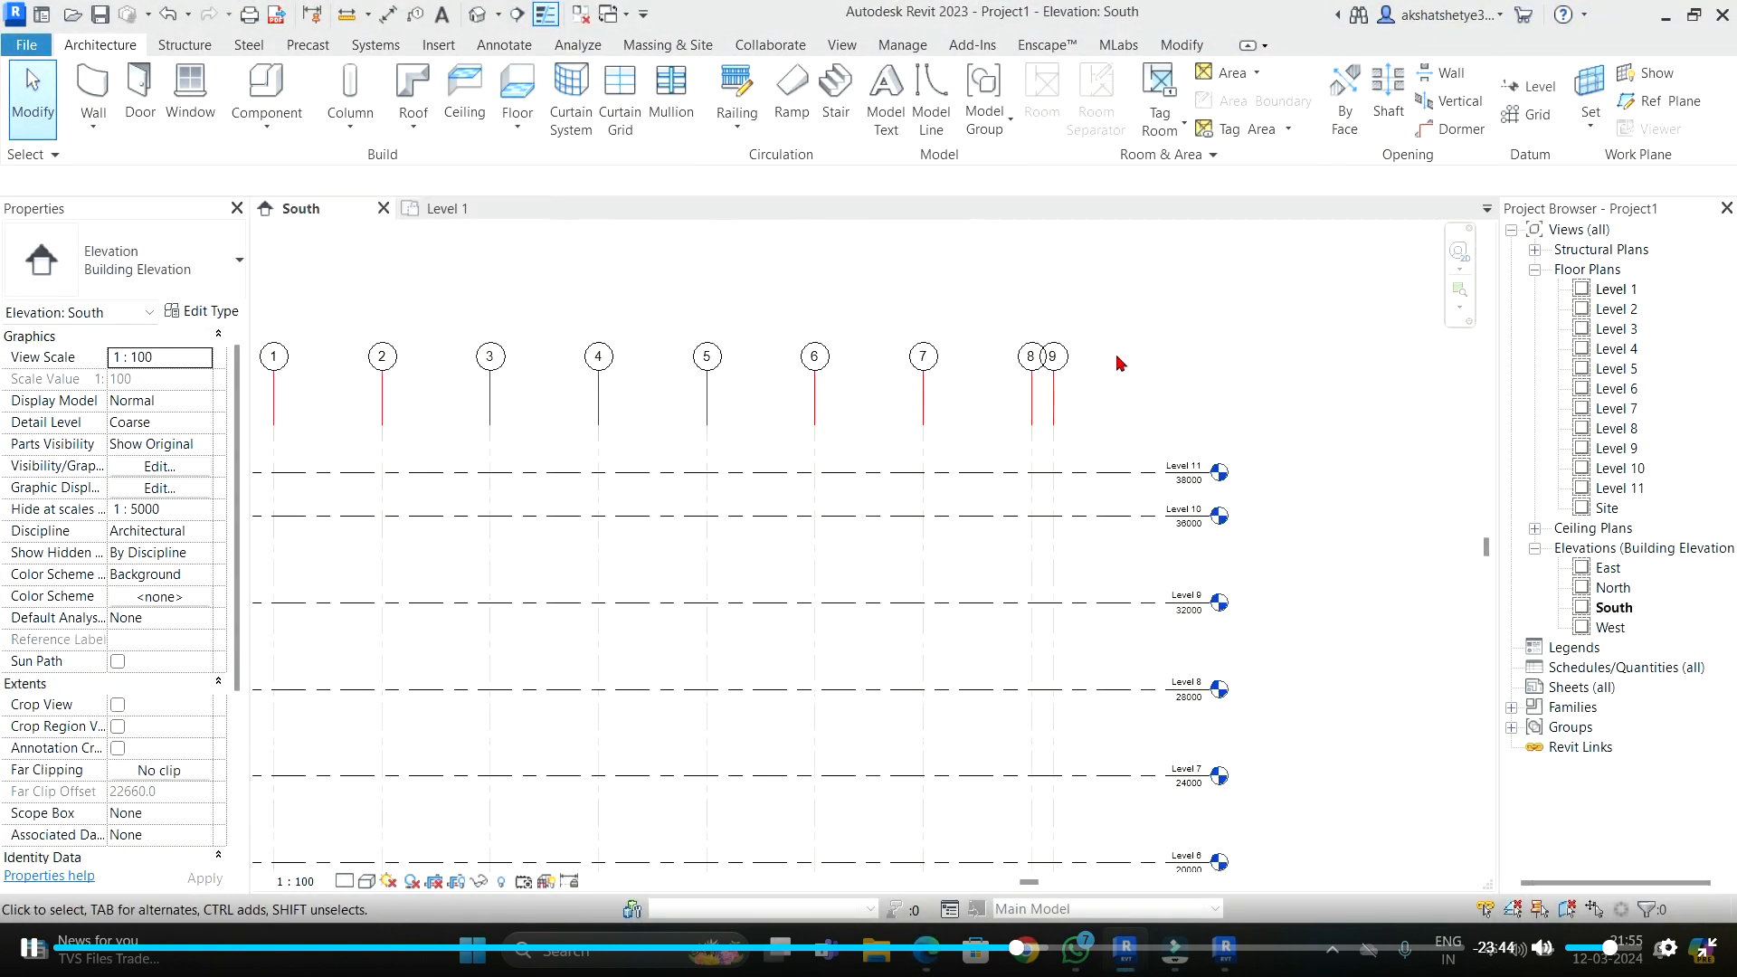
{"action": "left_click", "coordinate": [1069, 471]}
{"action": "scroll", "coordinate": [397, 340], "scroll_direction": "down", "scroll_amount": 1}
{"action": "left_click_drag", "start_coordinate": [1104, 456], "coordinate": [1308, 435]}
{"action": "left_click", "coordinate": [1211, 360]}
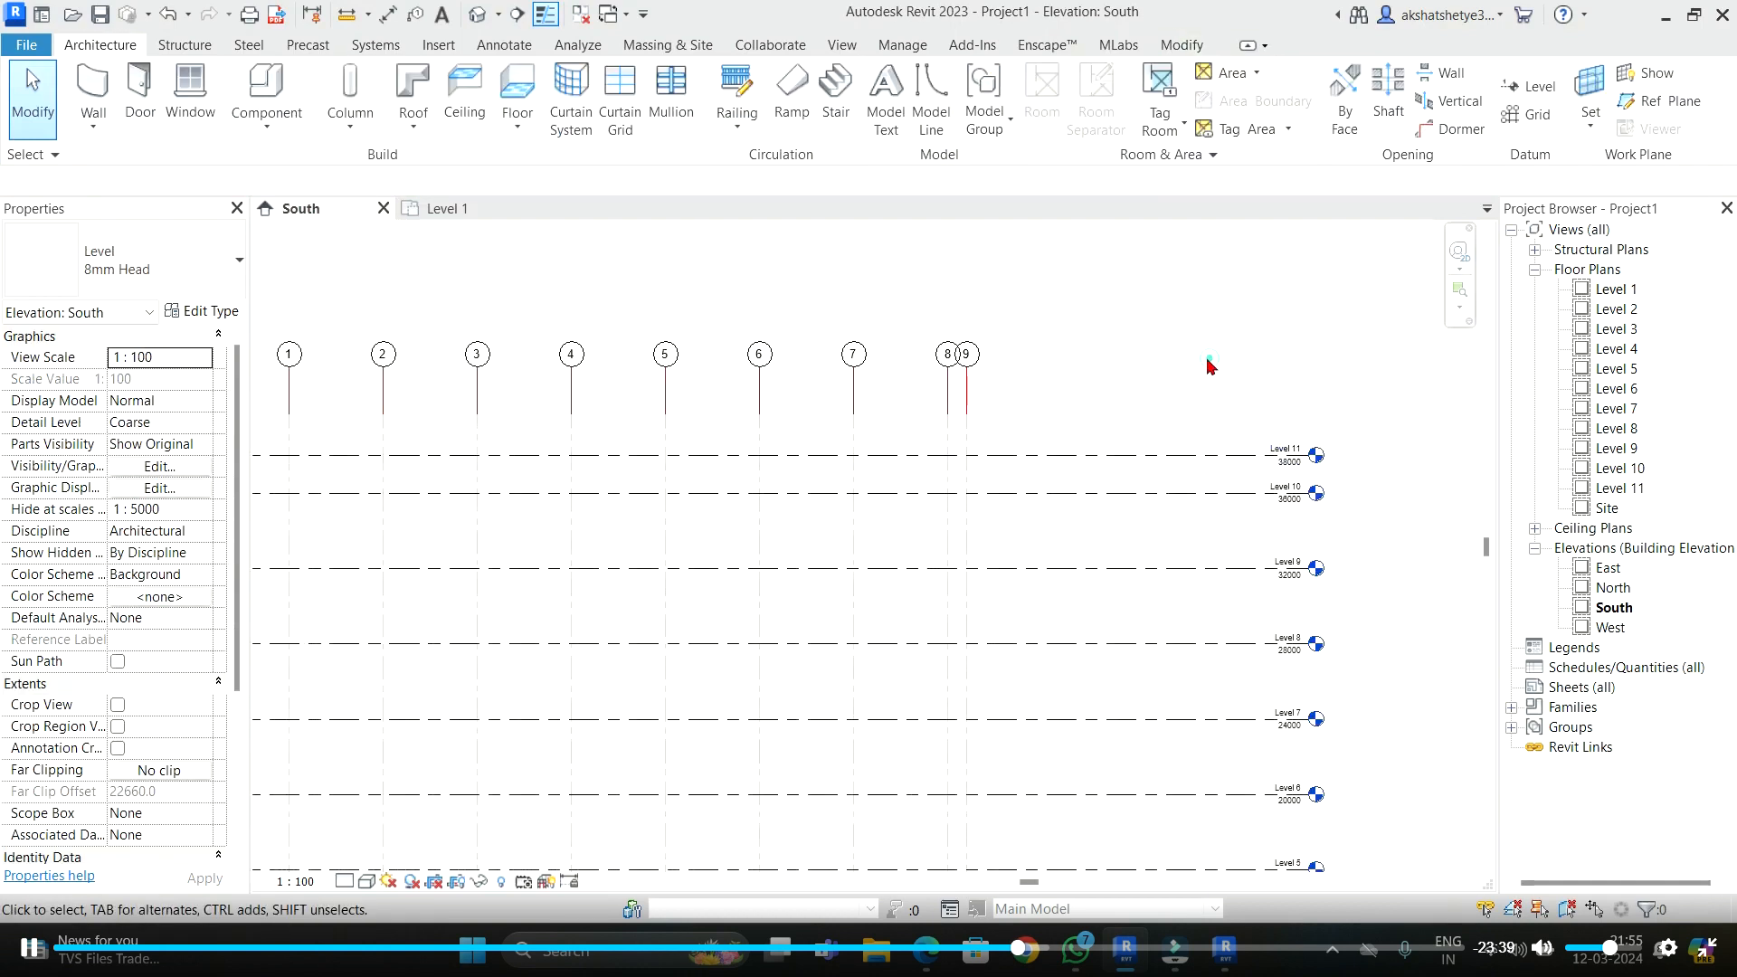
- Return to the Level 1 floor plan, check the Google Meet in-call messages, and go back to Revit
{"action": "left_click", "coordinate": [455, 208]}
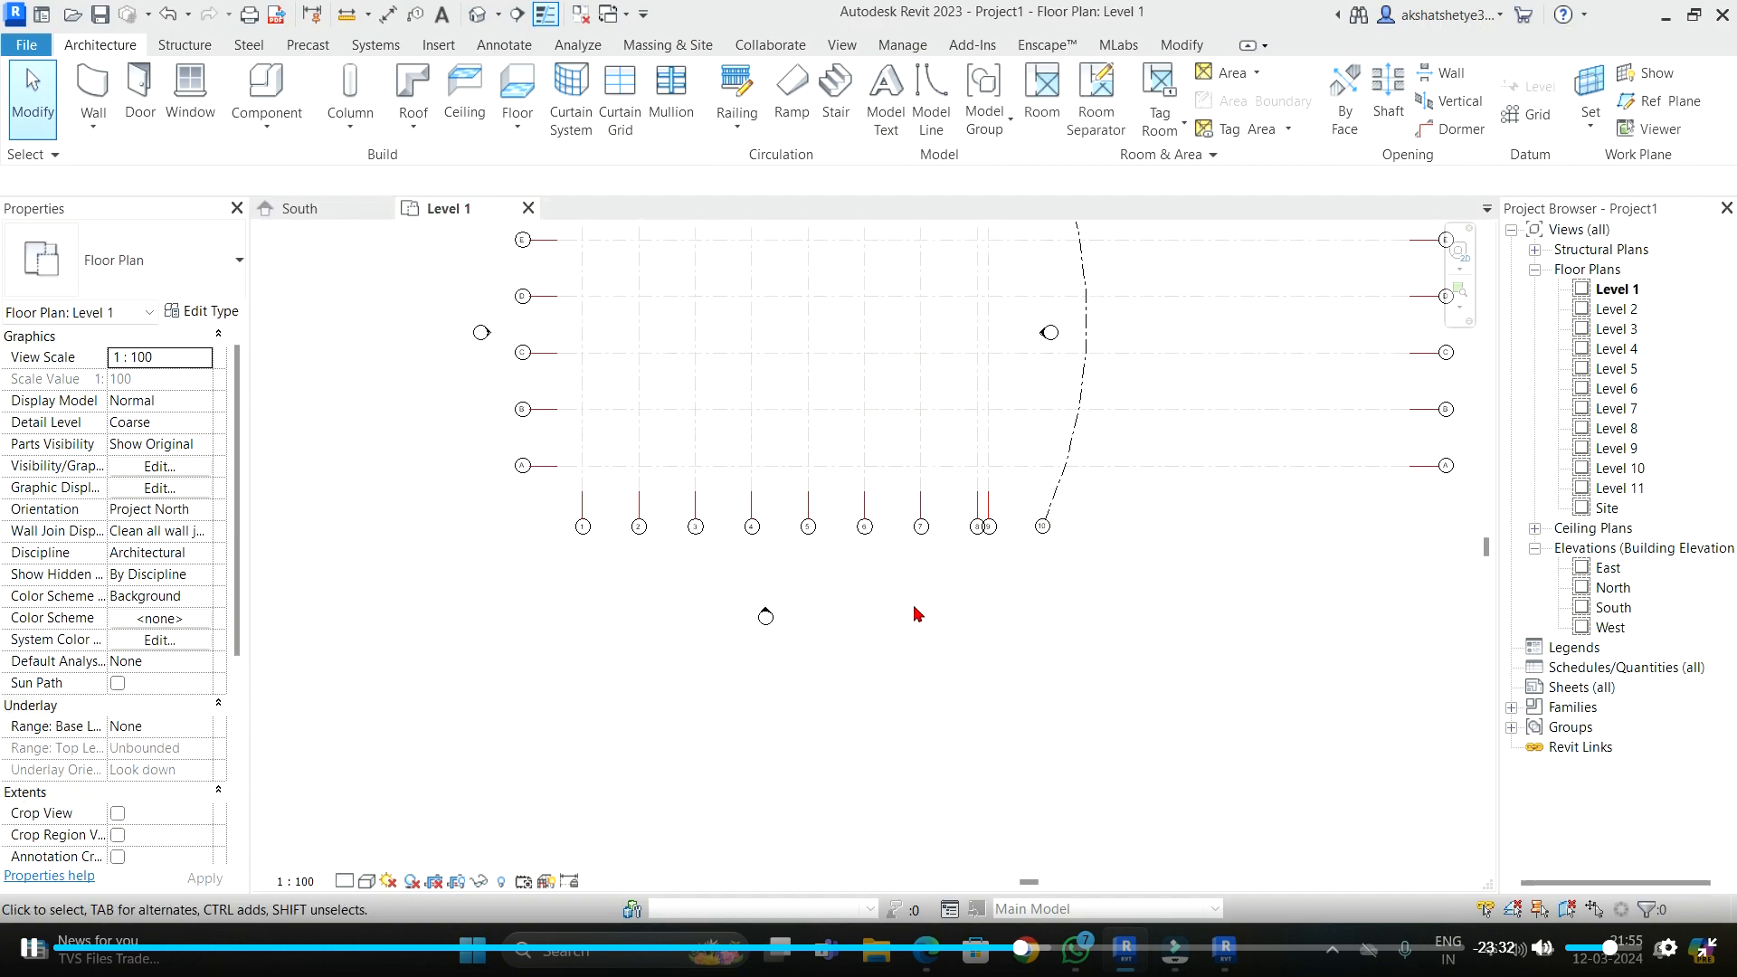
{"action": "scroll", "coordinate": [913, 633], "scroll_direction": "up", "scroll_amount": 2}
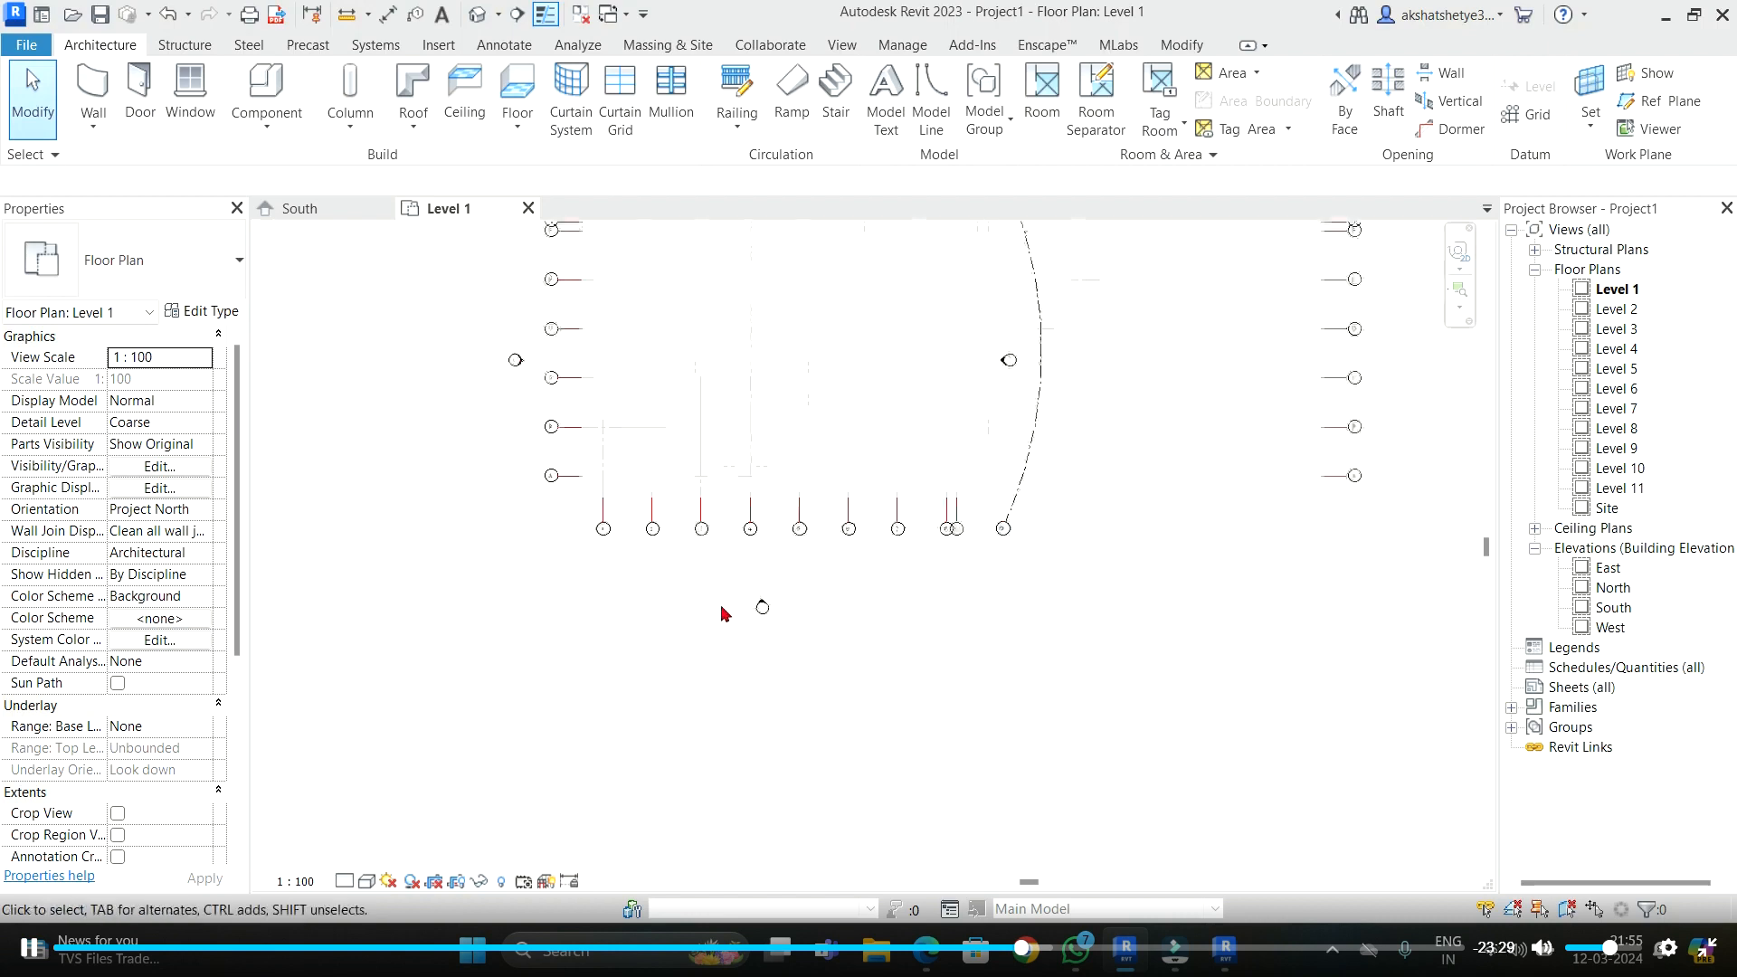
{"action": "key", "text": "alt+Tab"}
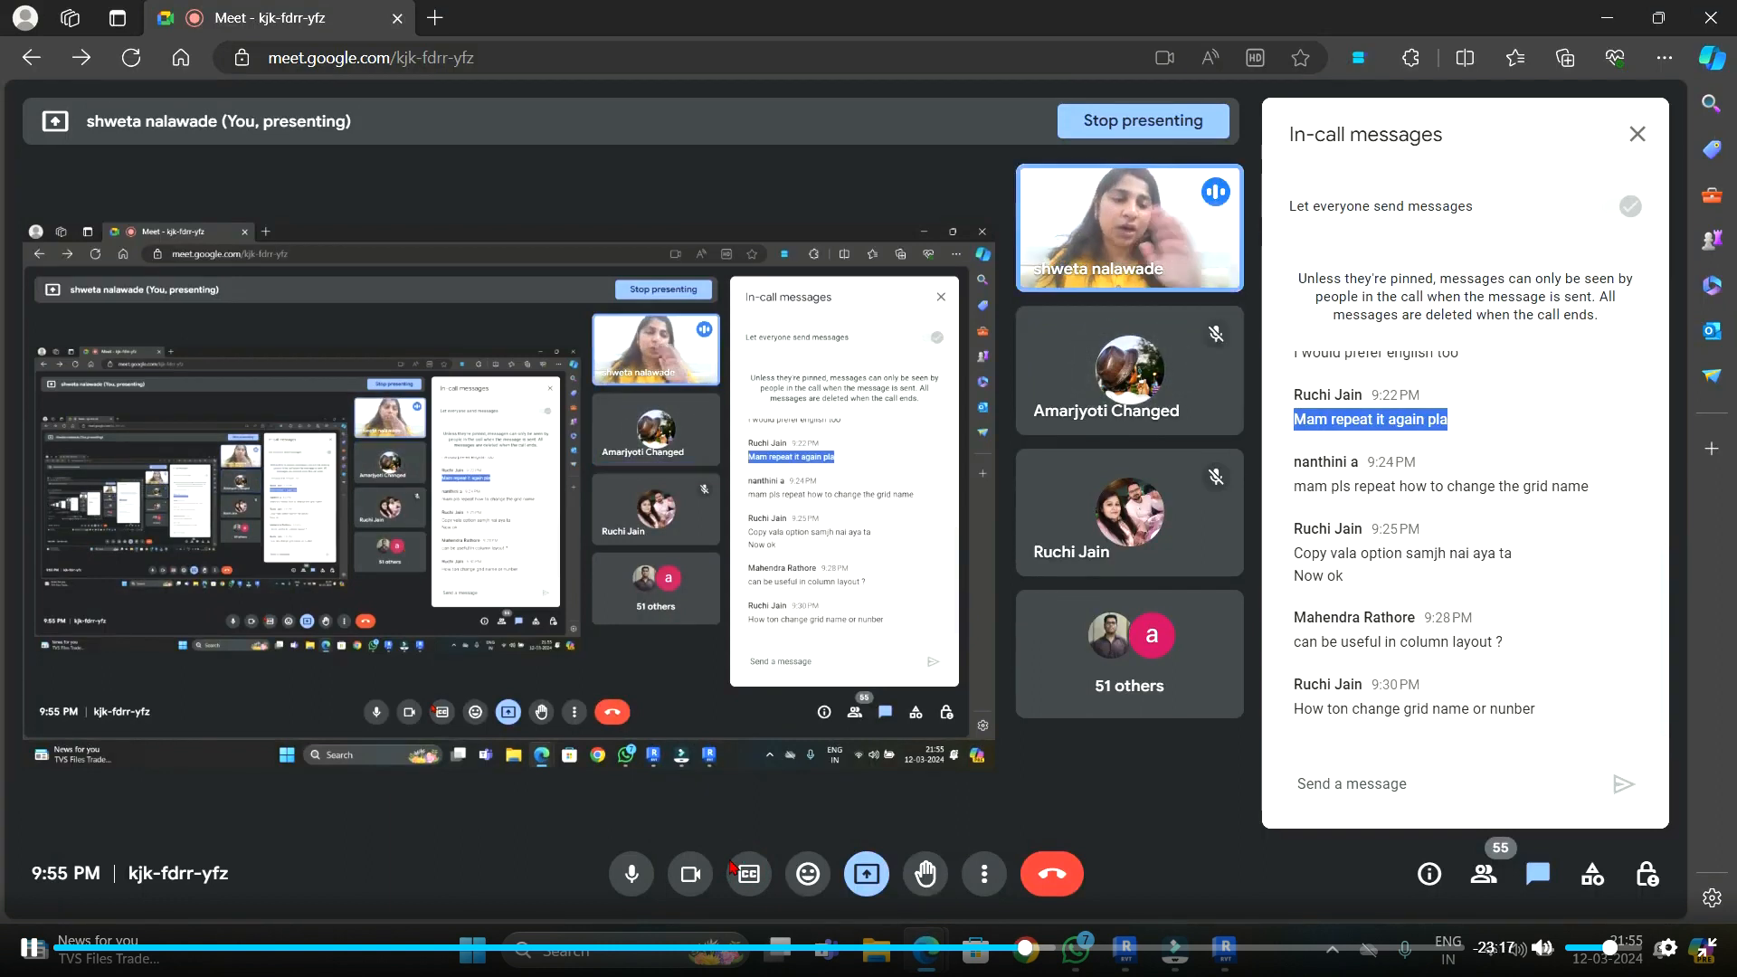
{"action": "left_click", "coordinate": [1608, 17]}
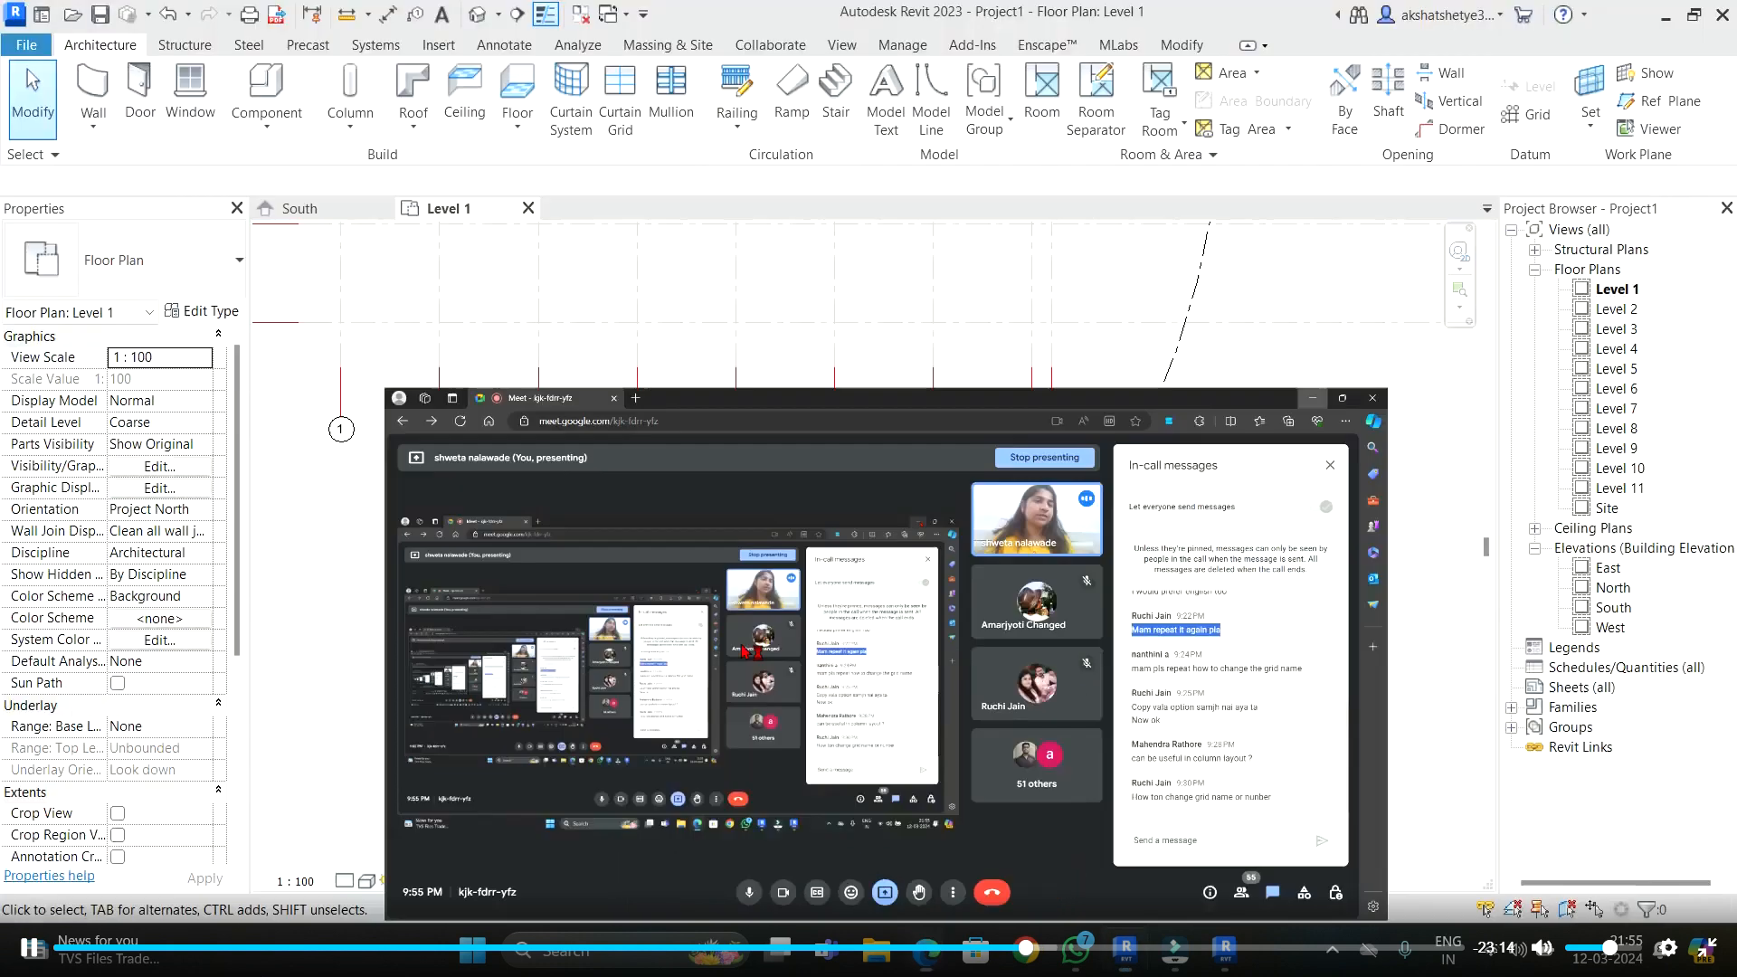
- Examine the curved grid 10 and the straight grids in the Level 1 floor plan, inspecting grid G
{"action": "scroll", "coordinate": [769, 577], "scroll_direction": "down", "scroll_amount": 2}
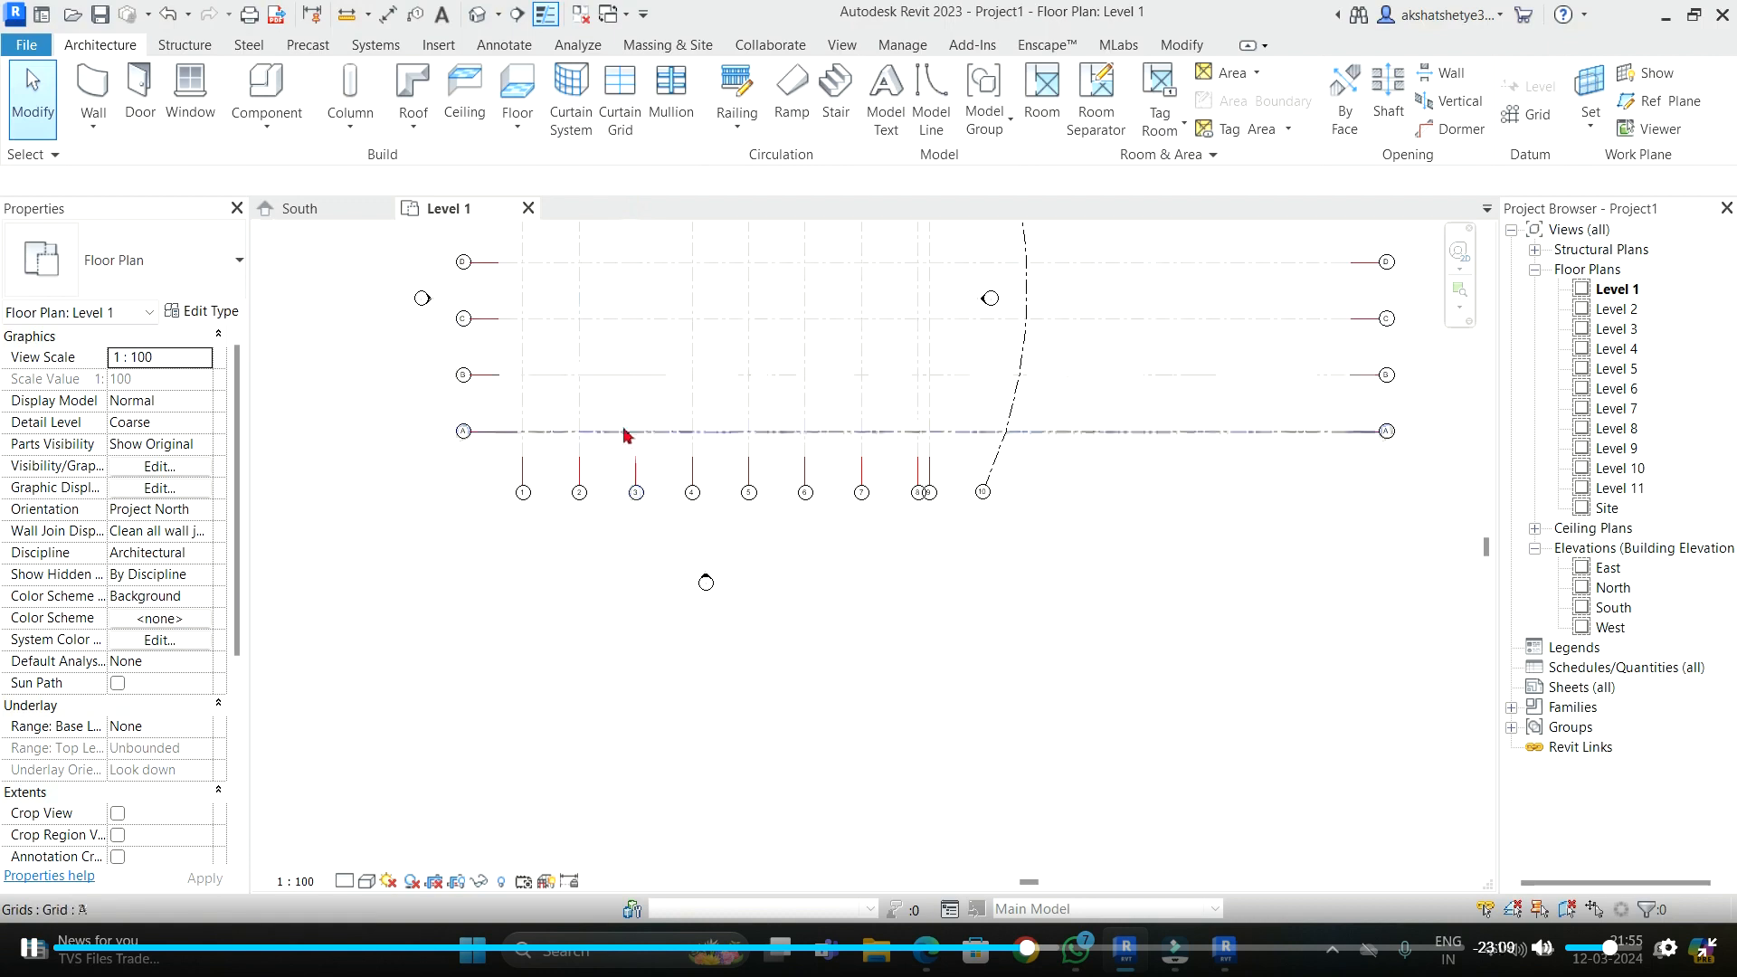
{"action": "scroll", "coordinate": [816, 480], "scroll_direction": "up", "scroll_amount": 4}
{"action": "scroll", "coordinate": [723, 548], "scroll_direction": "down", "scroll_amount": 6}
{"action": "scroll", "coordinate": [508, 494], "scroll_direction": "up", "scroll_amount": 5}
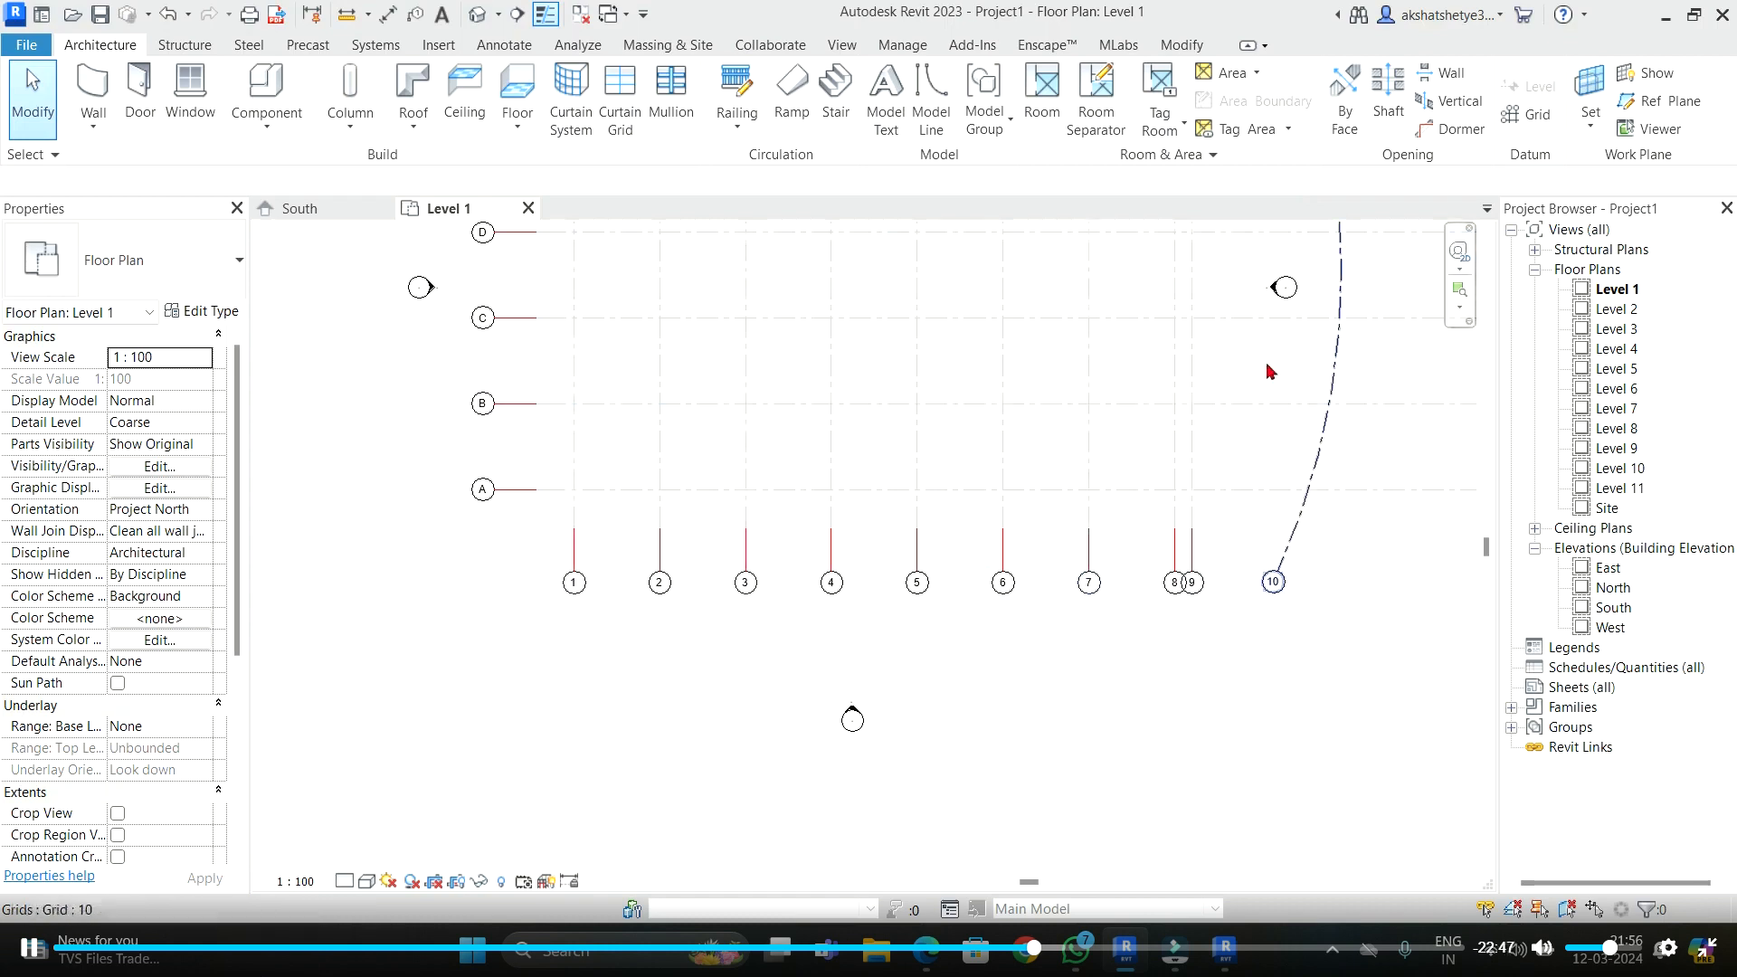
{"action": "middle_click_drag", "start_coordinate": [1266, 477], "coordinate": [1260, 741]}
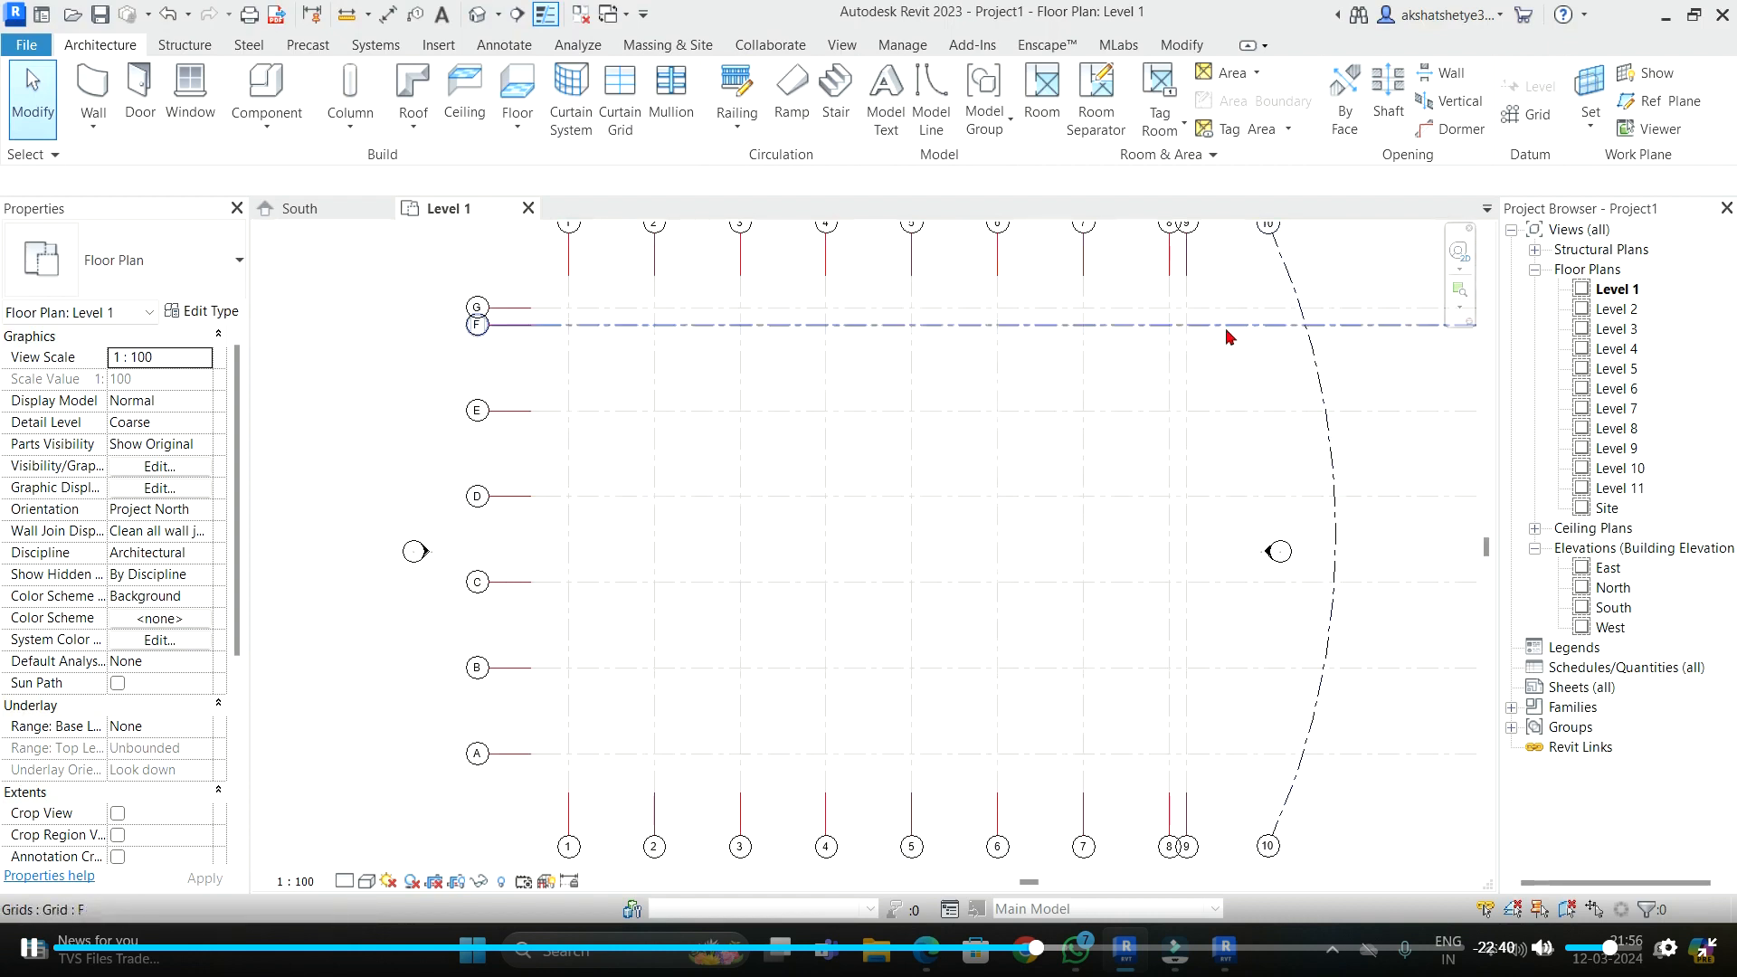
{"action": "scroll", "coordinate": [908, 415], "scroll_direction": "down", "scroll_amount": 3}
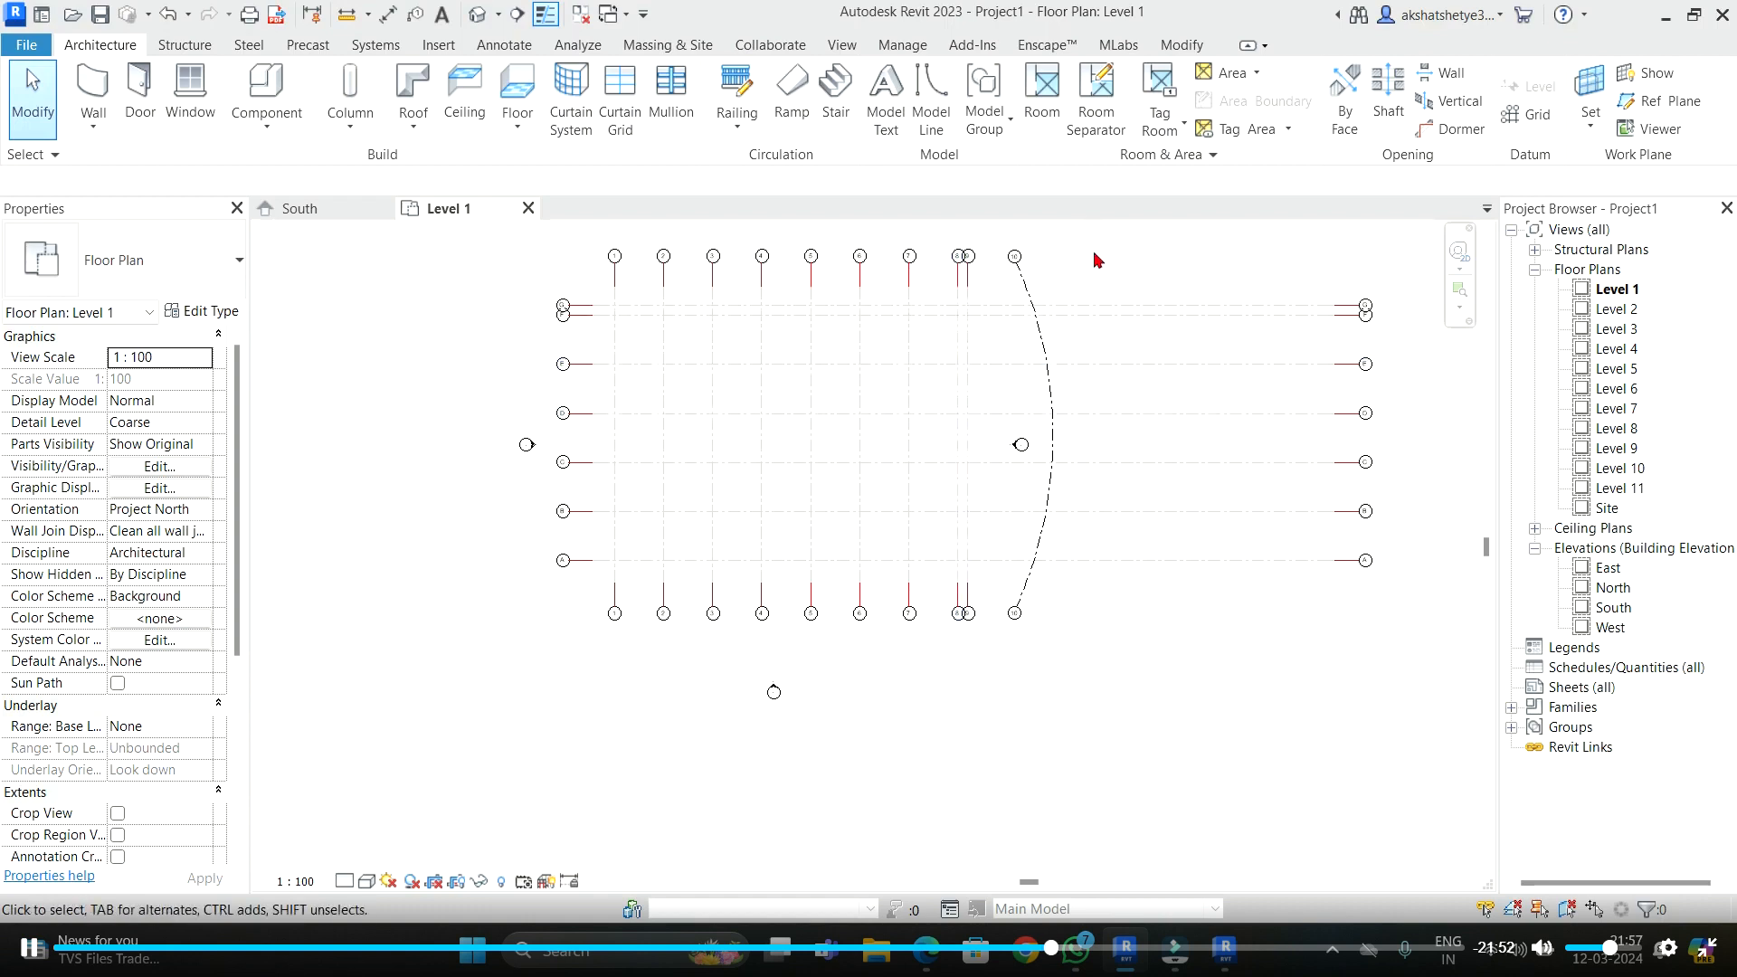
{"action": "scroll", "coordinate": [563, 260], "scroll_direction": "up", "scroll_amount": 3}
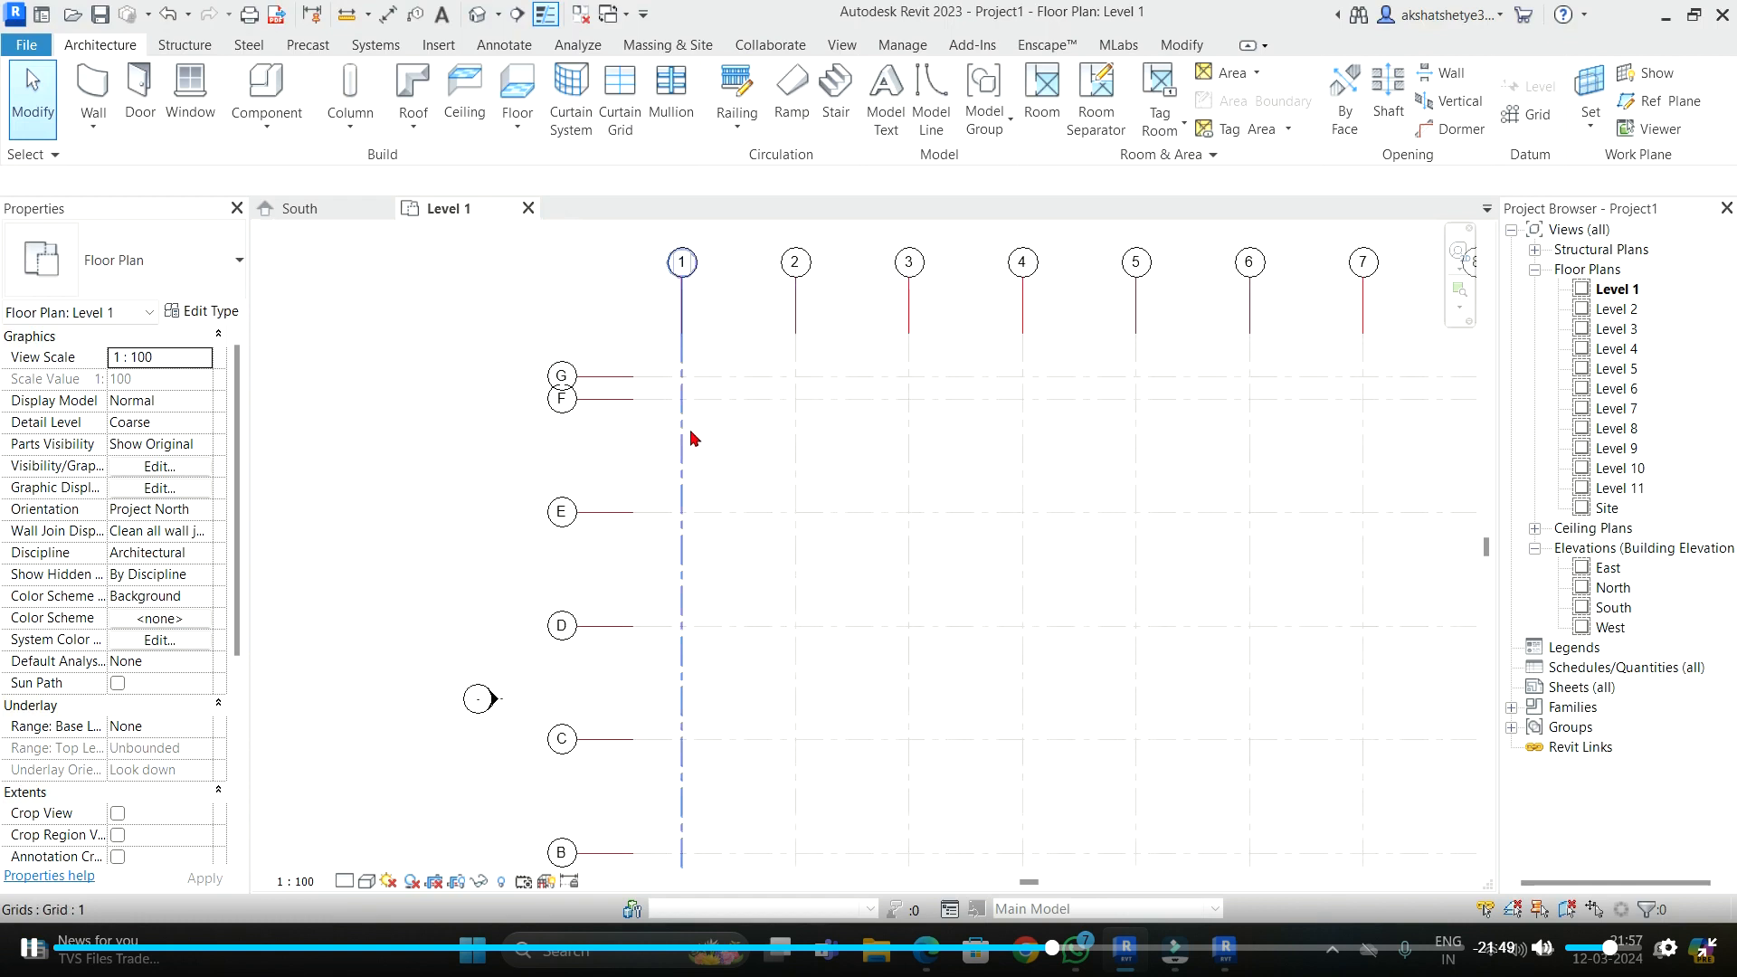
{"action": "left_click", "coordinate": [682, 433]}
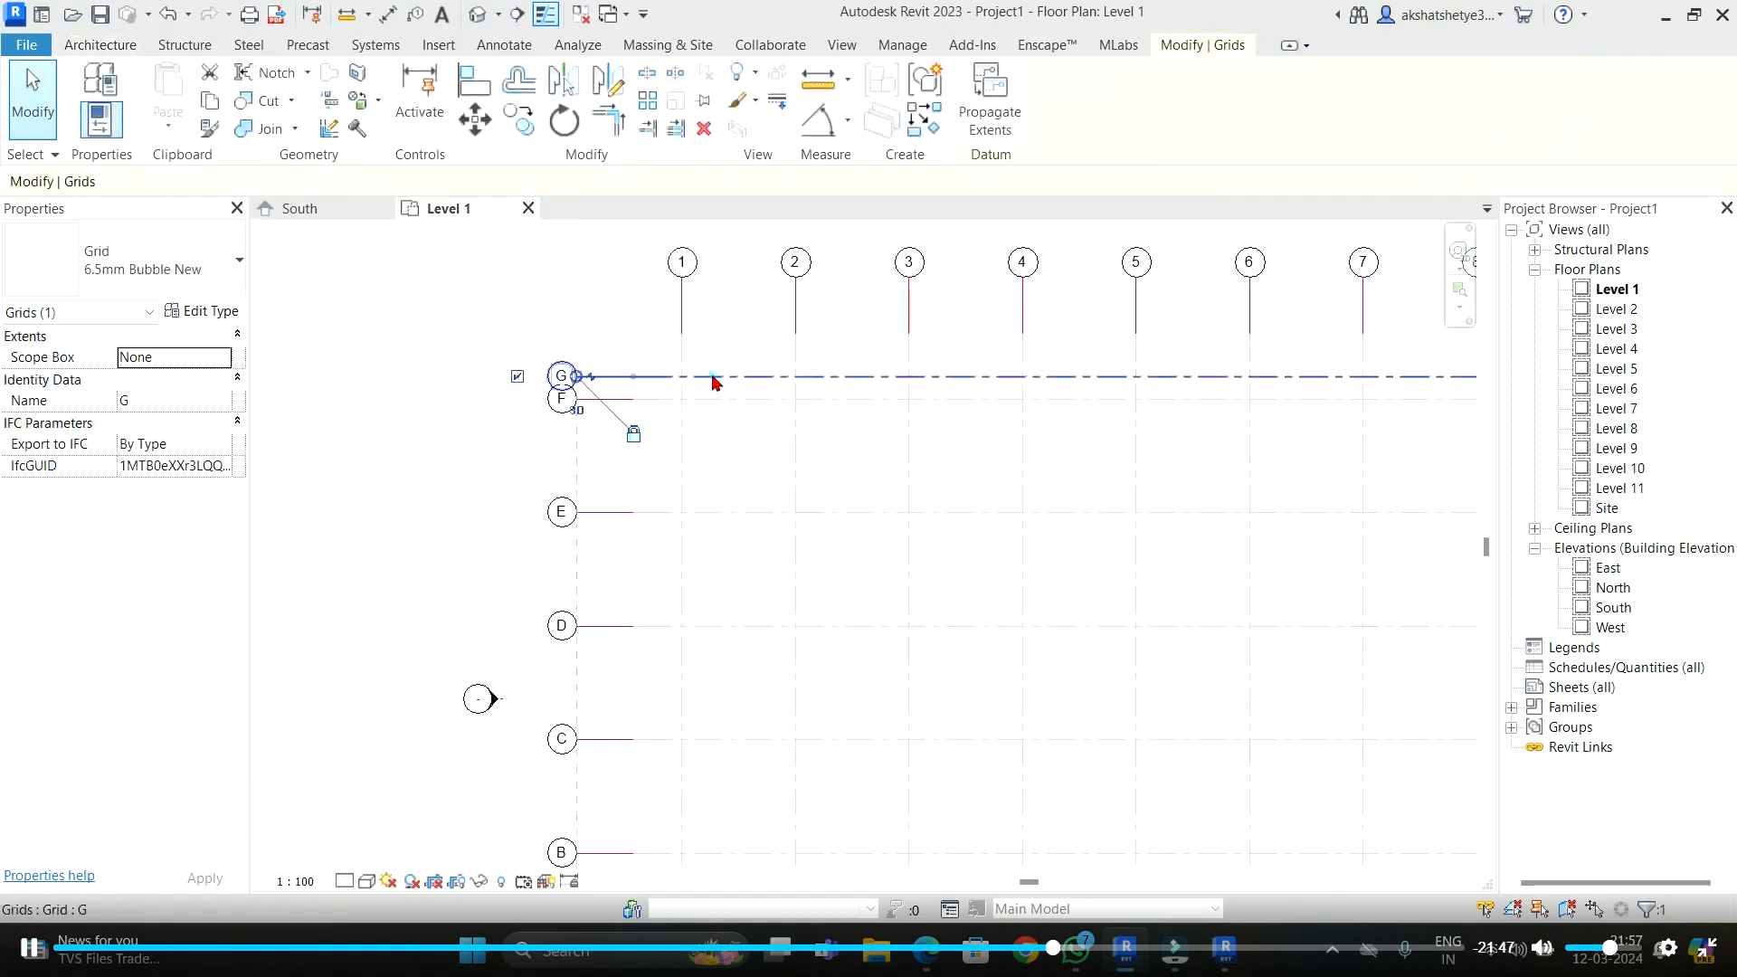
{"action": "left_click", "coordinate": [529, 290]}
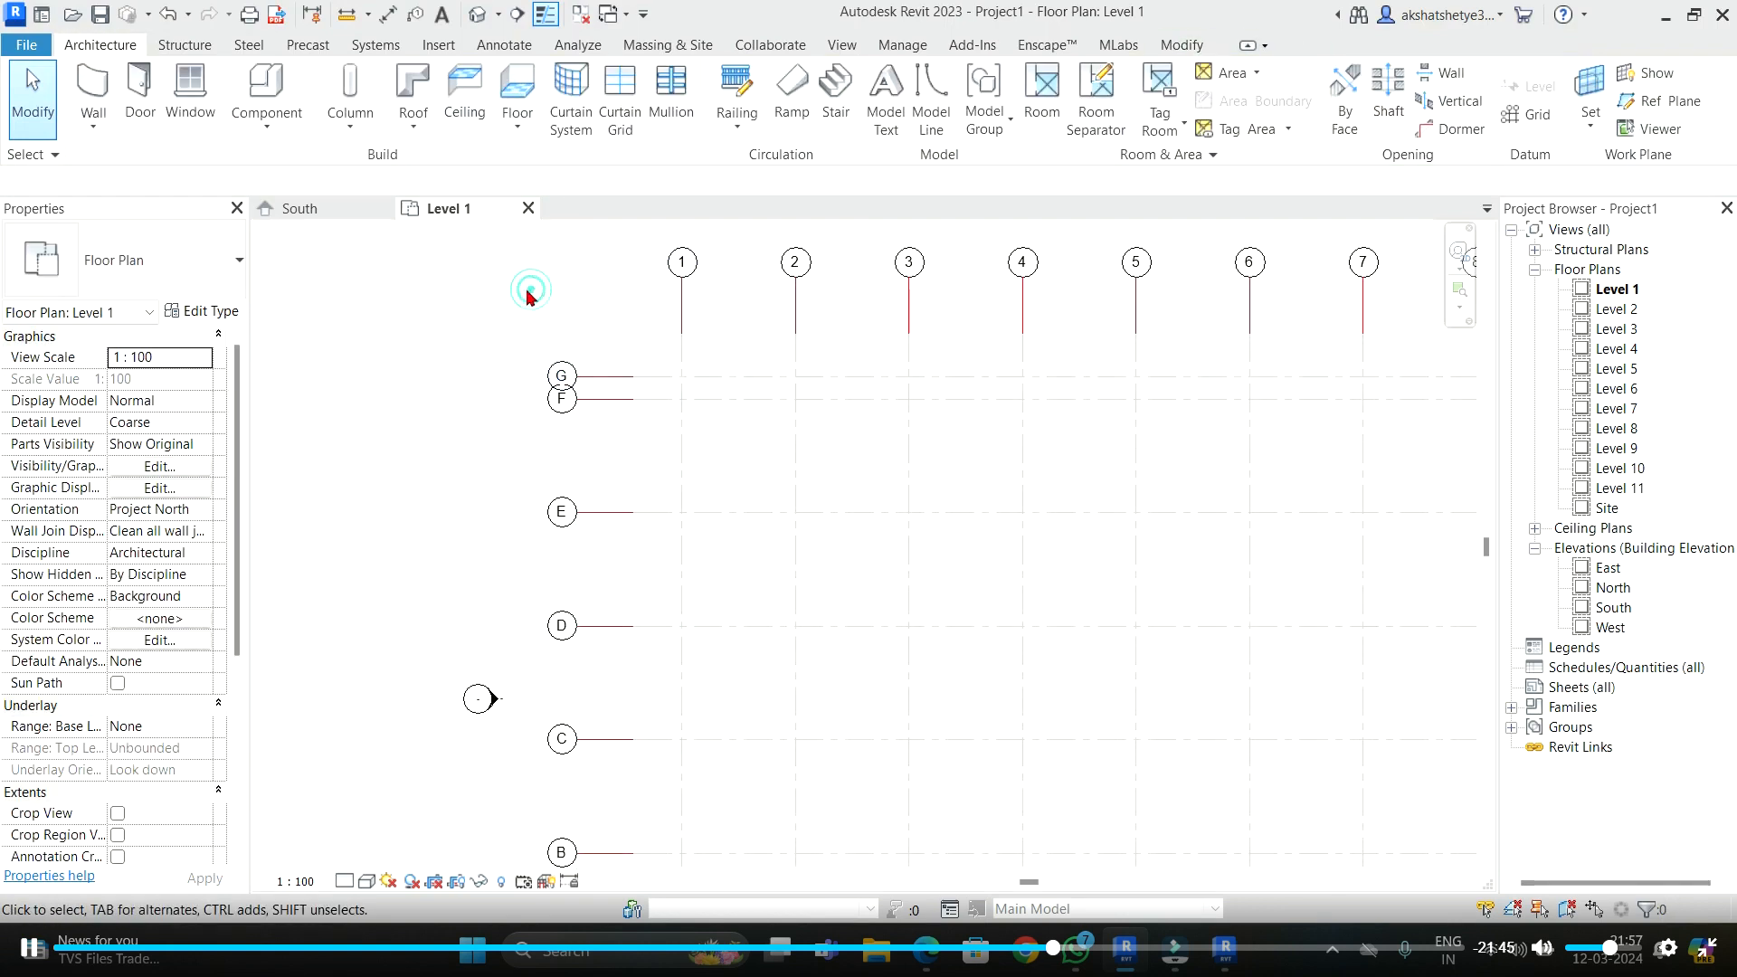
- Place a UC305x305x97 structural column at grid intersection G-1 and set the placement direction to Height
{"action": "left_click", "coordinate": [360, 145]}
{"action": "left_click", "coordinate": [380, 163]}
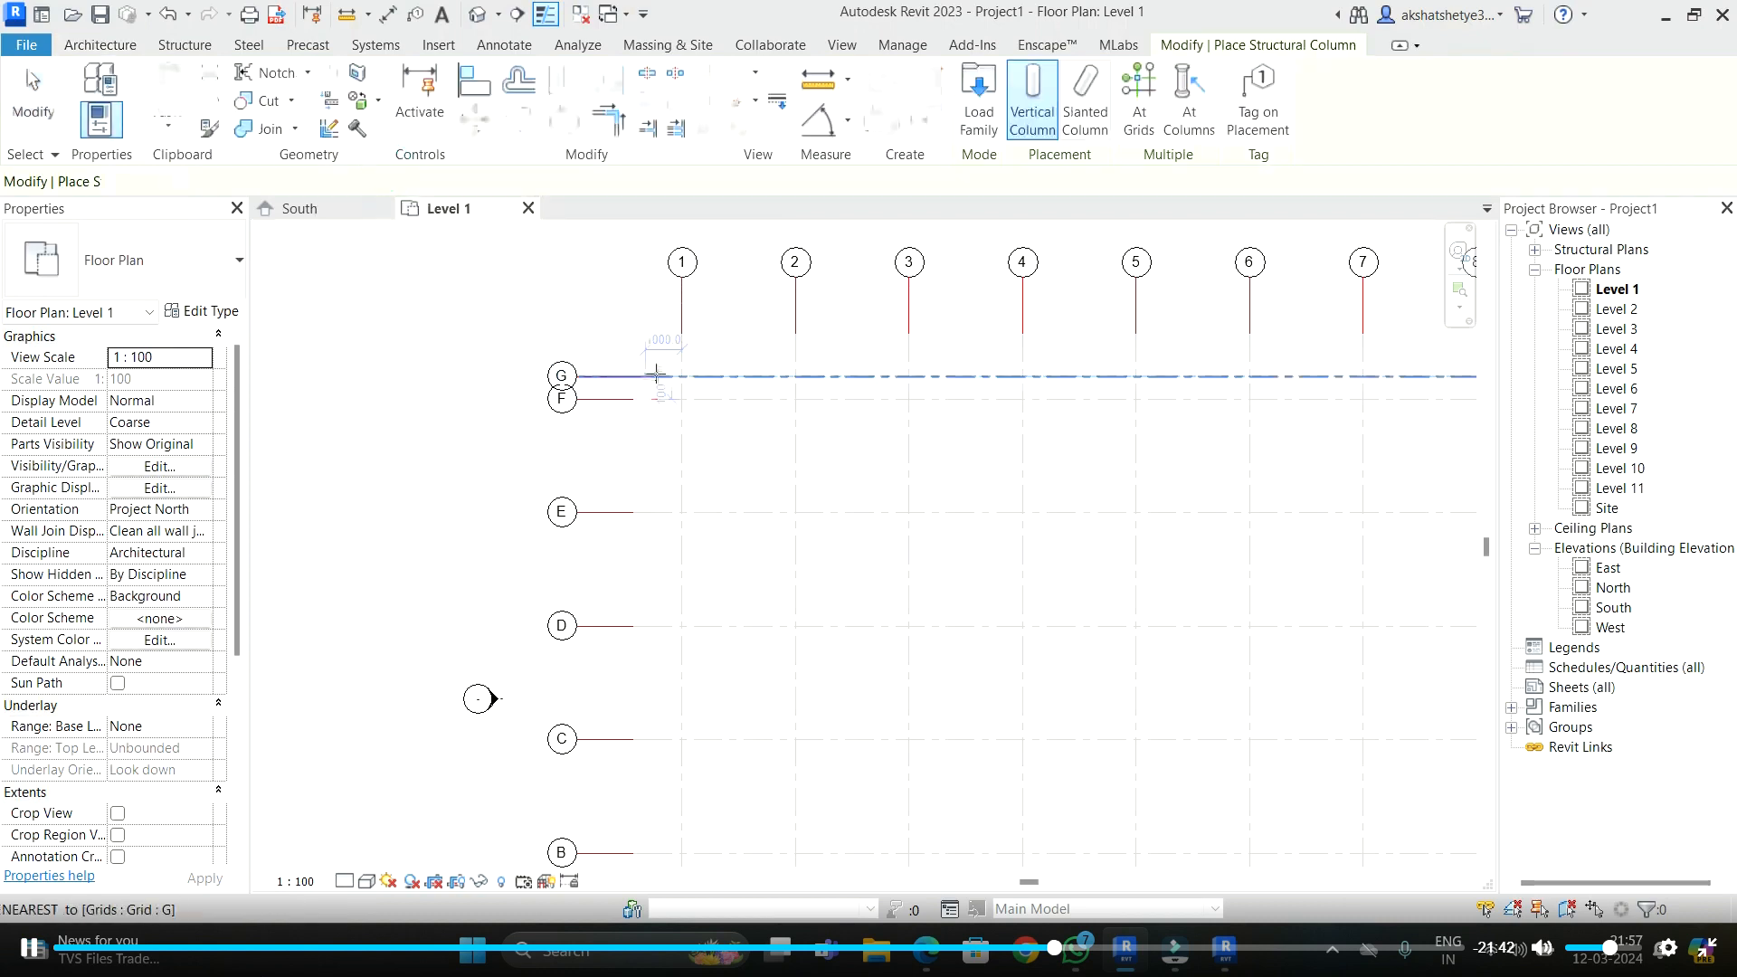
{"action": "scroll", "coordinate": [656, 374], "scroll_direction": "up", "scroll_amount": 2}
{"action": "left_click", "coordinate": [696, 380]}
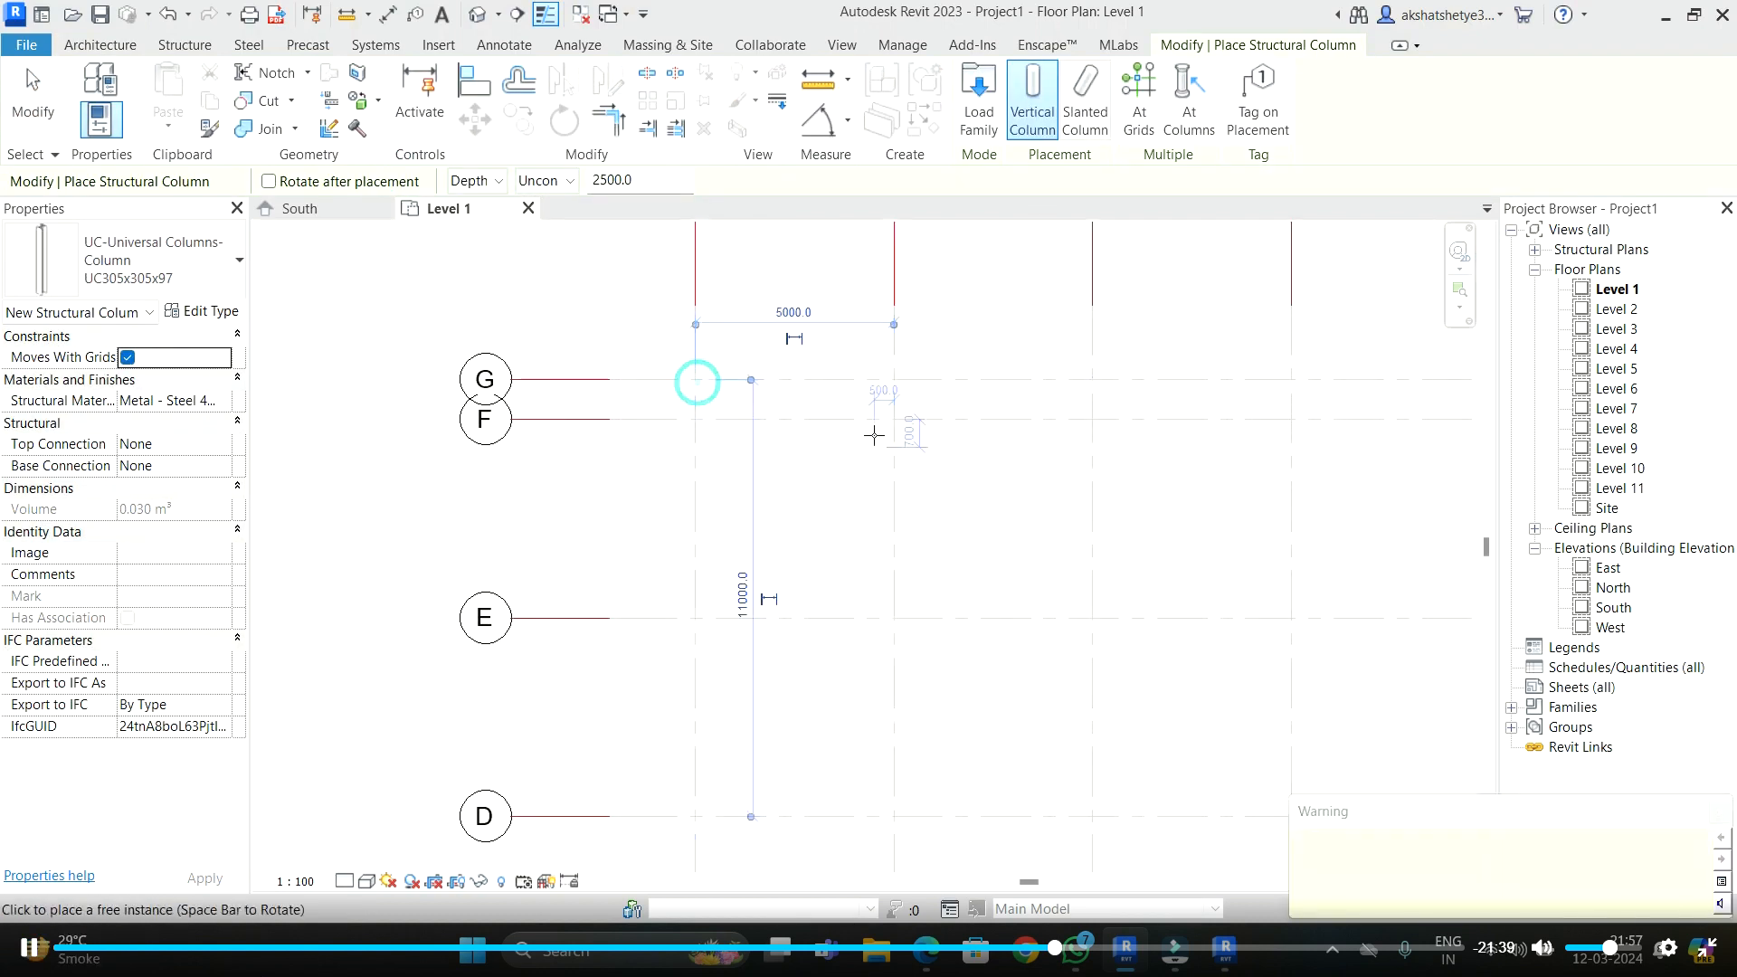
{"action": "left_click", "coordinate": [499, 180]}
{"action": "left_click", "coordinate": [471, 221]}
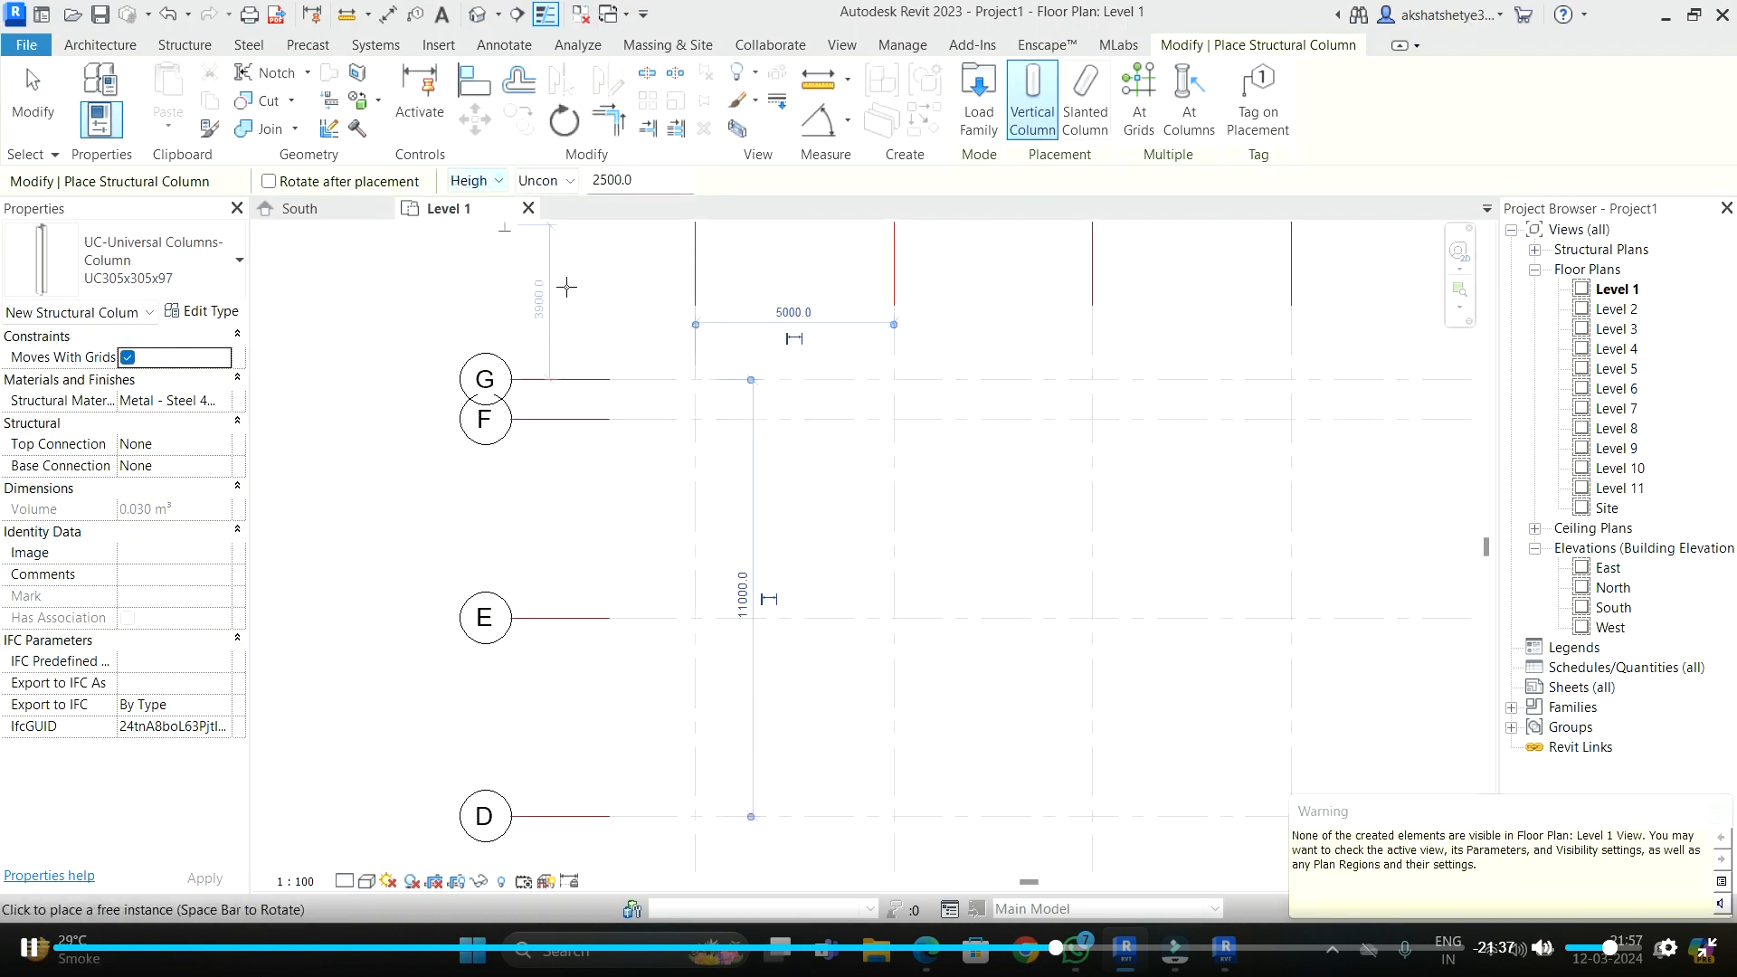
- Place structural columns at G-1, F-2, G-3, E-3, D-4 and F-4, one on grid 4 between D and E, and one off the grids nearby
{"action": "left_click", "coordinate": [695, 379]}
{"action": "left_click", "coordinate": [1092, 379]}
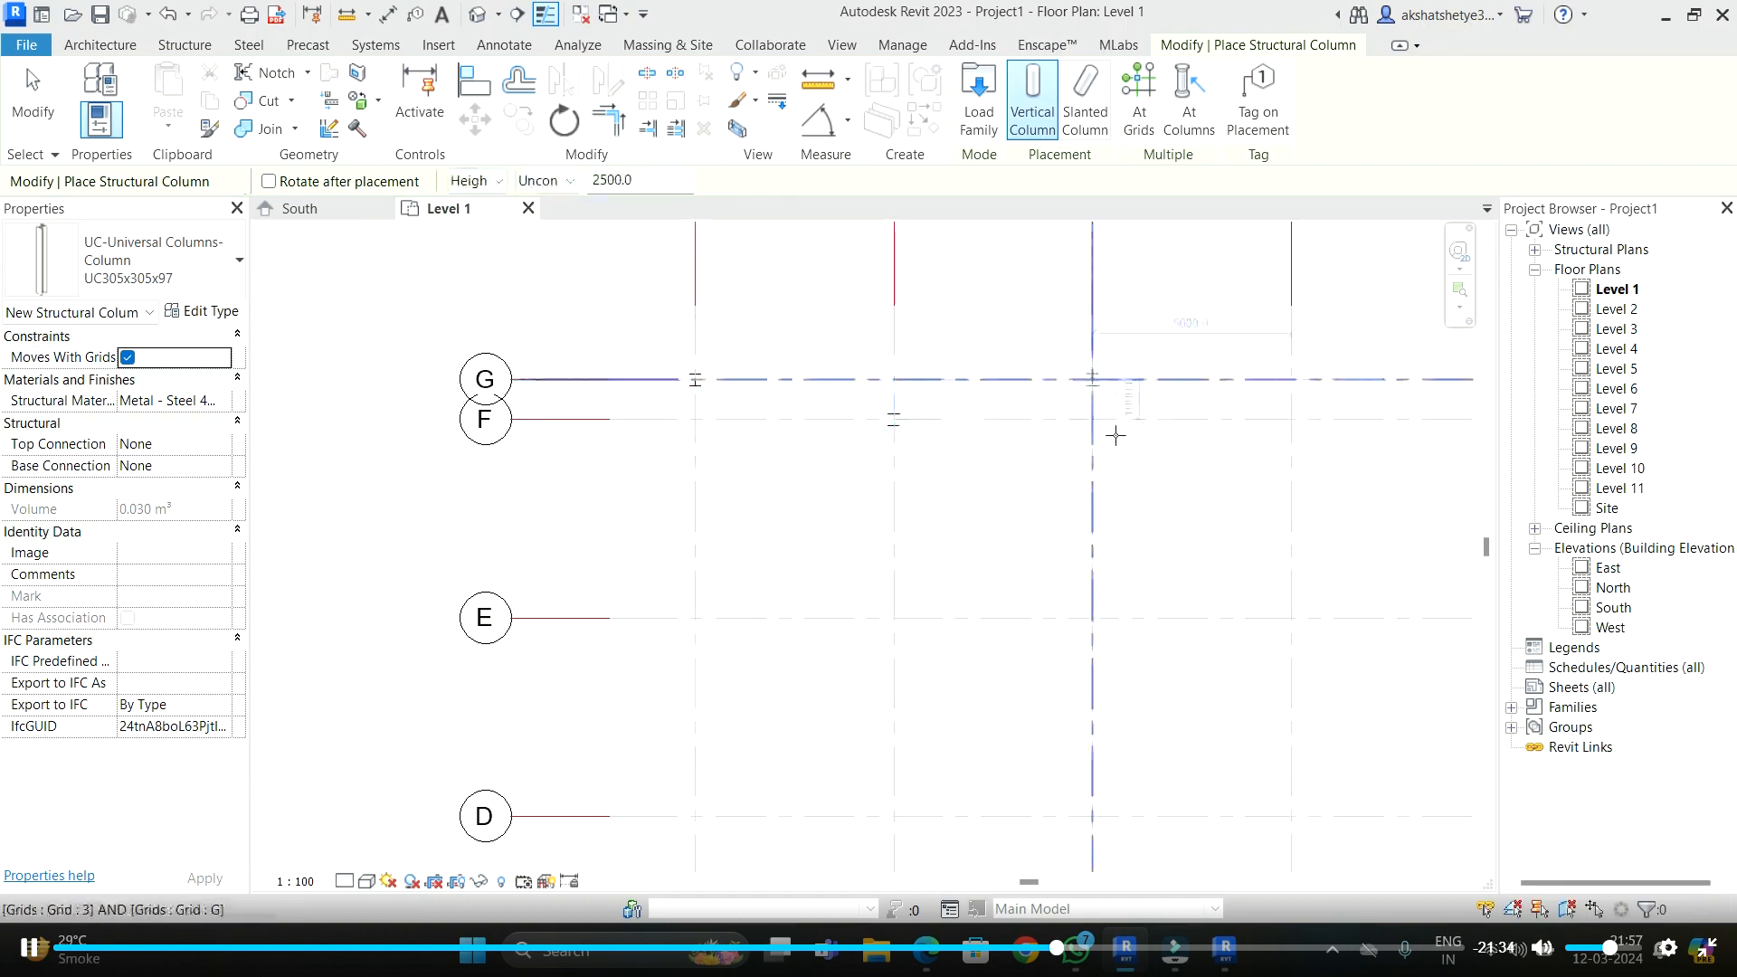
{"action": "left_click", "coordinate": [1092, 618]}
{"action": "left_click", "coordinate": [1291, 816]}
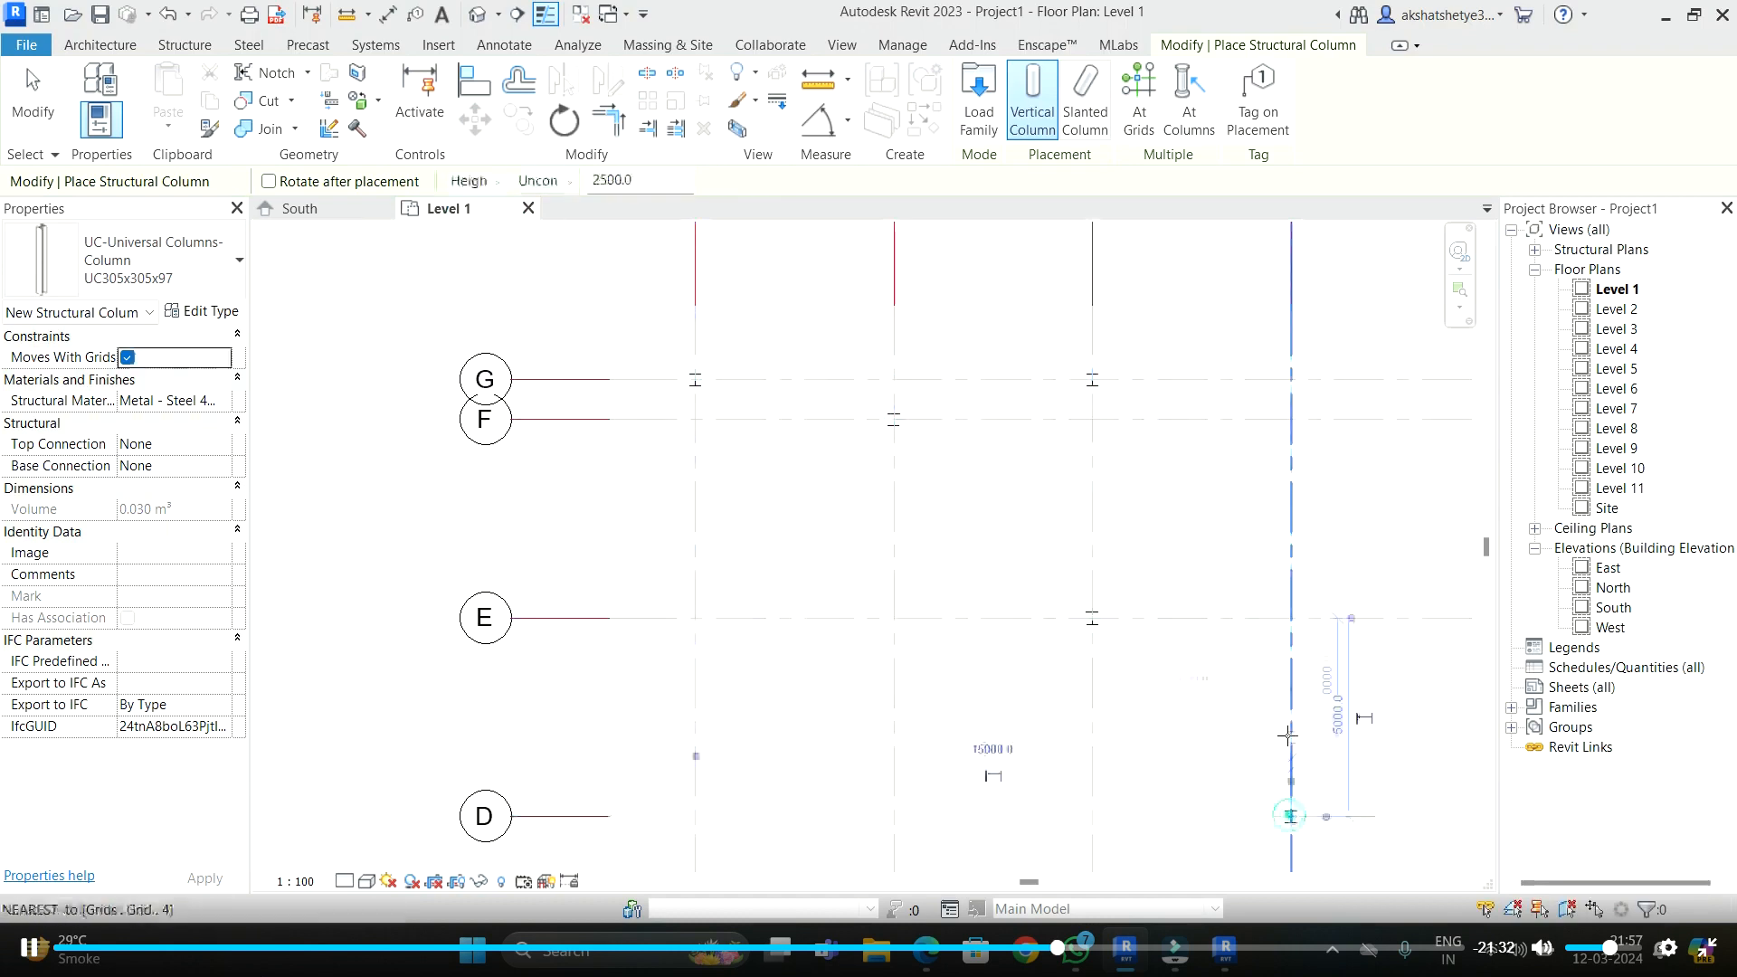
{"action": "left_click", "coordinate": [1220, 789]}
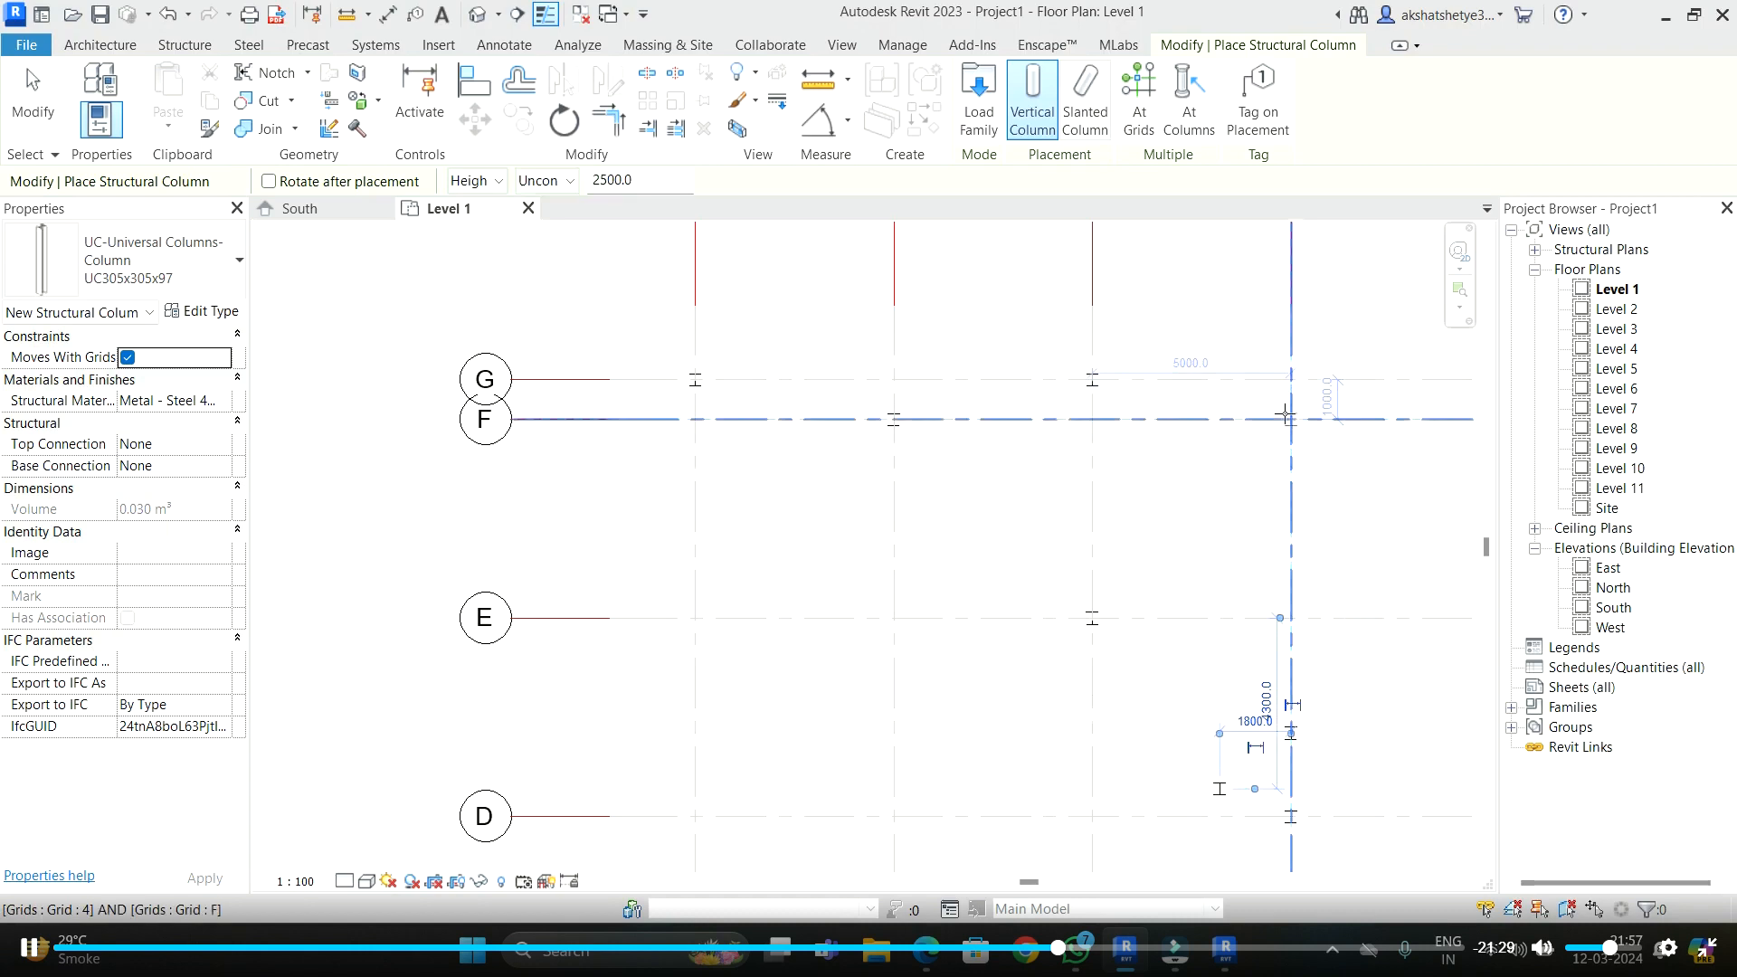
{"action": "scroll", "coordinate": [932, 417], "scroll_direction": "down", "scroll_amount": 2}
{"action": "key", "text": "Escape"}
{"action": "key", "text": "Escape"}
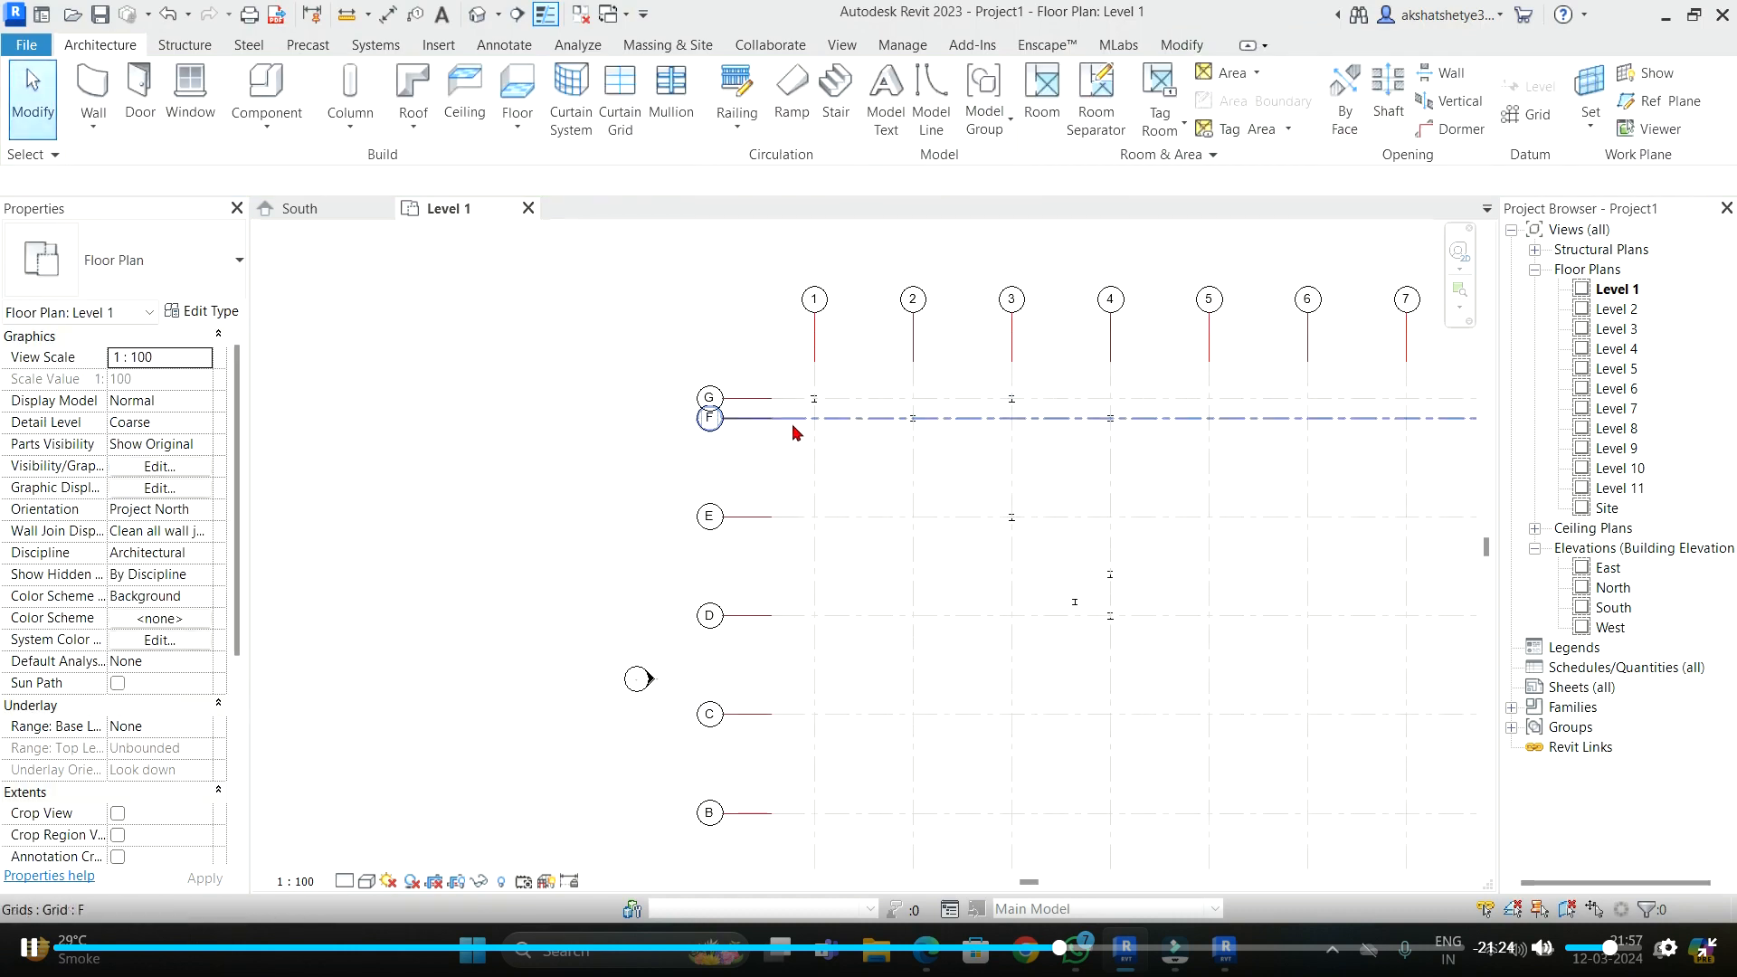
- Set the Level 1 plan's detail level to Fine and change its visual style to show the column profile at G-1
{"action": "scroll", "coordinate": [805, 412], "scroll_direction": "up", "scroll_amount": 3}
{"action": "scroll", "coordinate": [567, 442], "scroll_direction": "down", "scroll_amount": 2}
{"action": "scroll", "coordinate": [724, 420], "scroll_direction": "up", "scroll_amount": 2}
{"action": "scroll", "coordinate": [669, 447], "scroll_direction": "up", "scroll_amount": 3}
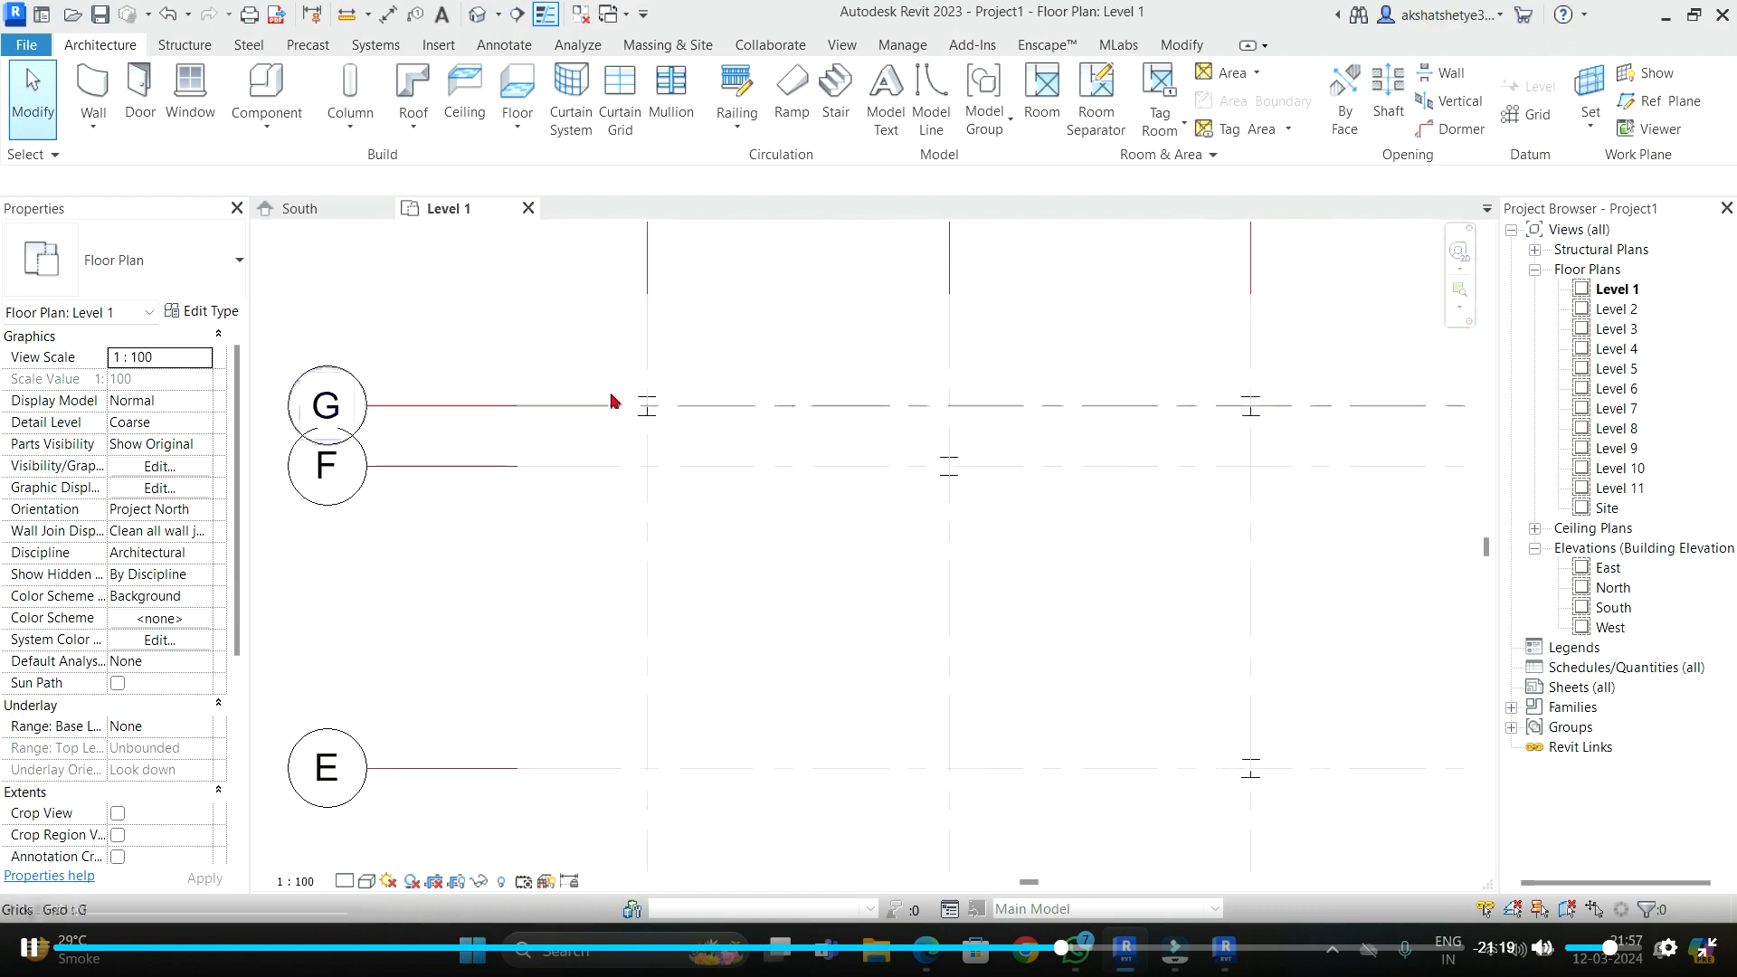
{"action": "left_click", "coordinate": [344, 881]}
{"action": "left_click", "coordinate": [366, 851]}
{"action": "left_click", "coordinate": [366, 881]}
{"action": "left_click", "coordinate": [388, 811]}
{"action": "scroll", "coordinate": [670, 434], "scroll_direction": "up", "scroll_amount": 2}
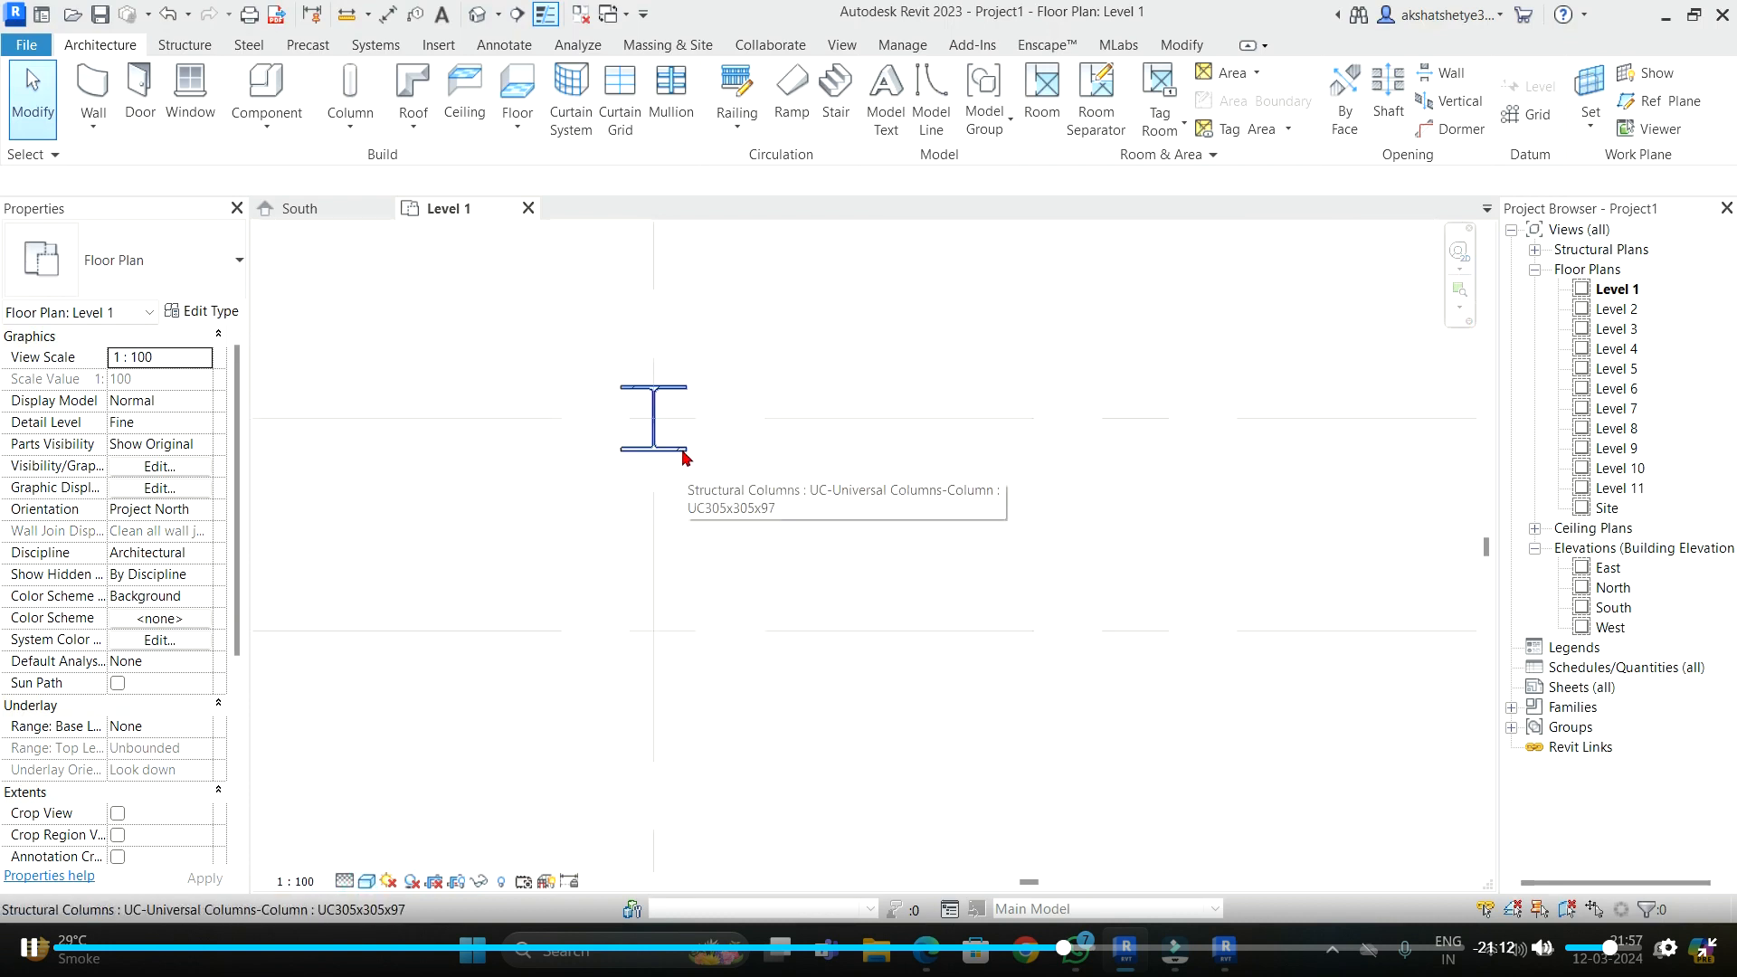
- Examine the column location property of the columns at G-1 and F-2, on grid 4 between D and E, and off the grids
{"action": "left_click", "coordinate": [685, 453]}
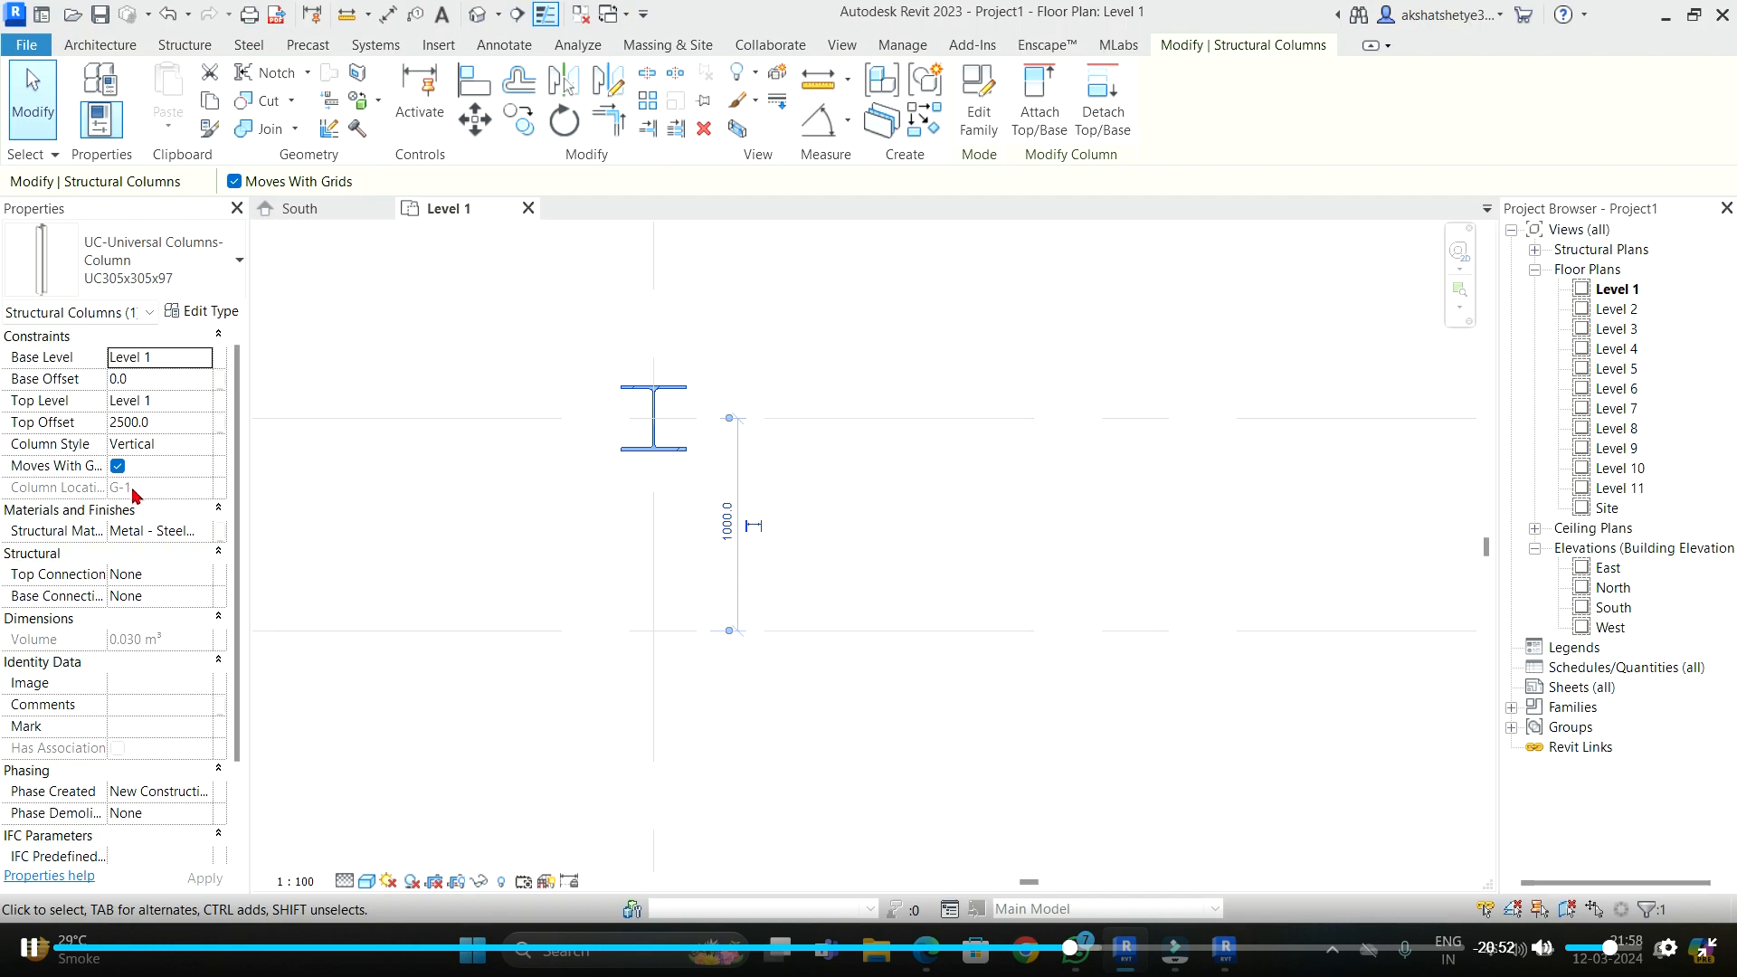
{"action": "scroll", "coordinate": [710, 399], "scroll_direction": "down", "scroll_amount": 5}
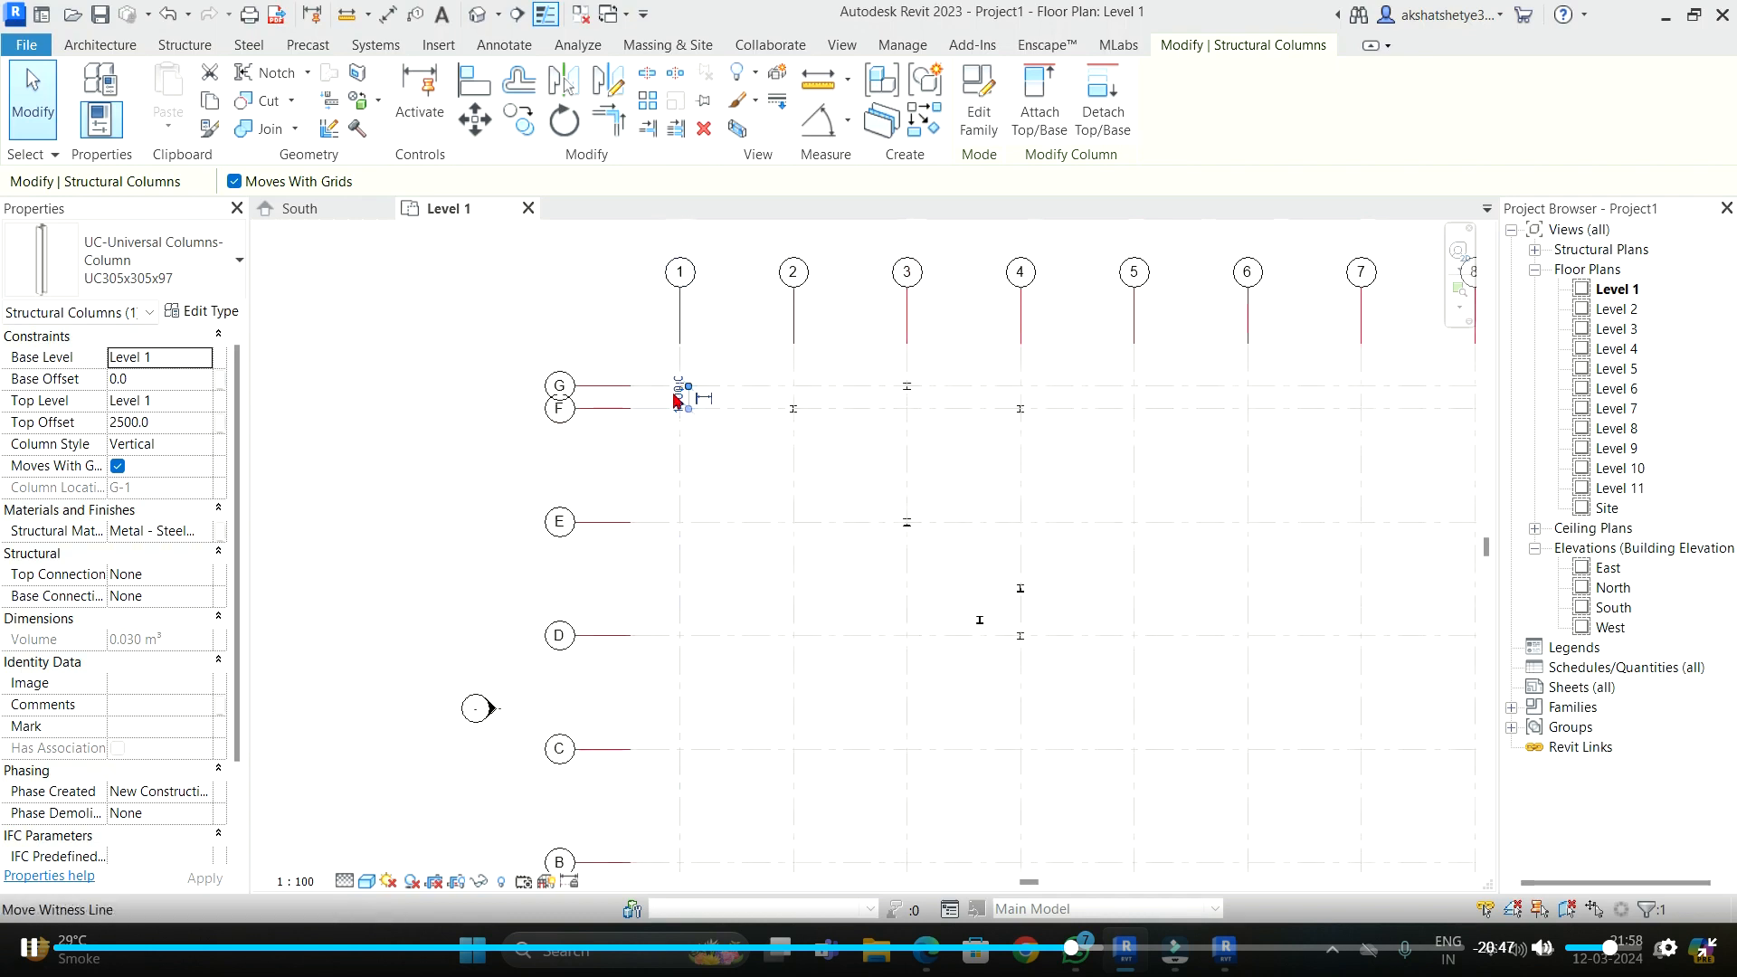
{"action": "scroll", "coordinate": [838, 426], "scroll_direction": "up", "scroll_amount": 3}
{"action": "left_click", "coordinate": [744, 394]}
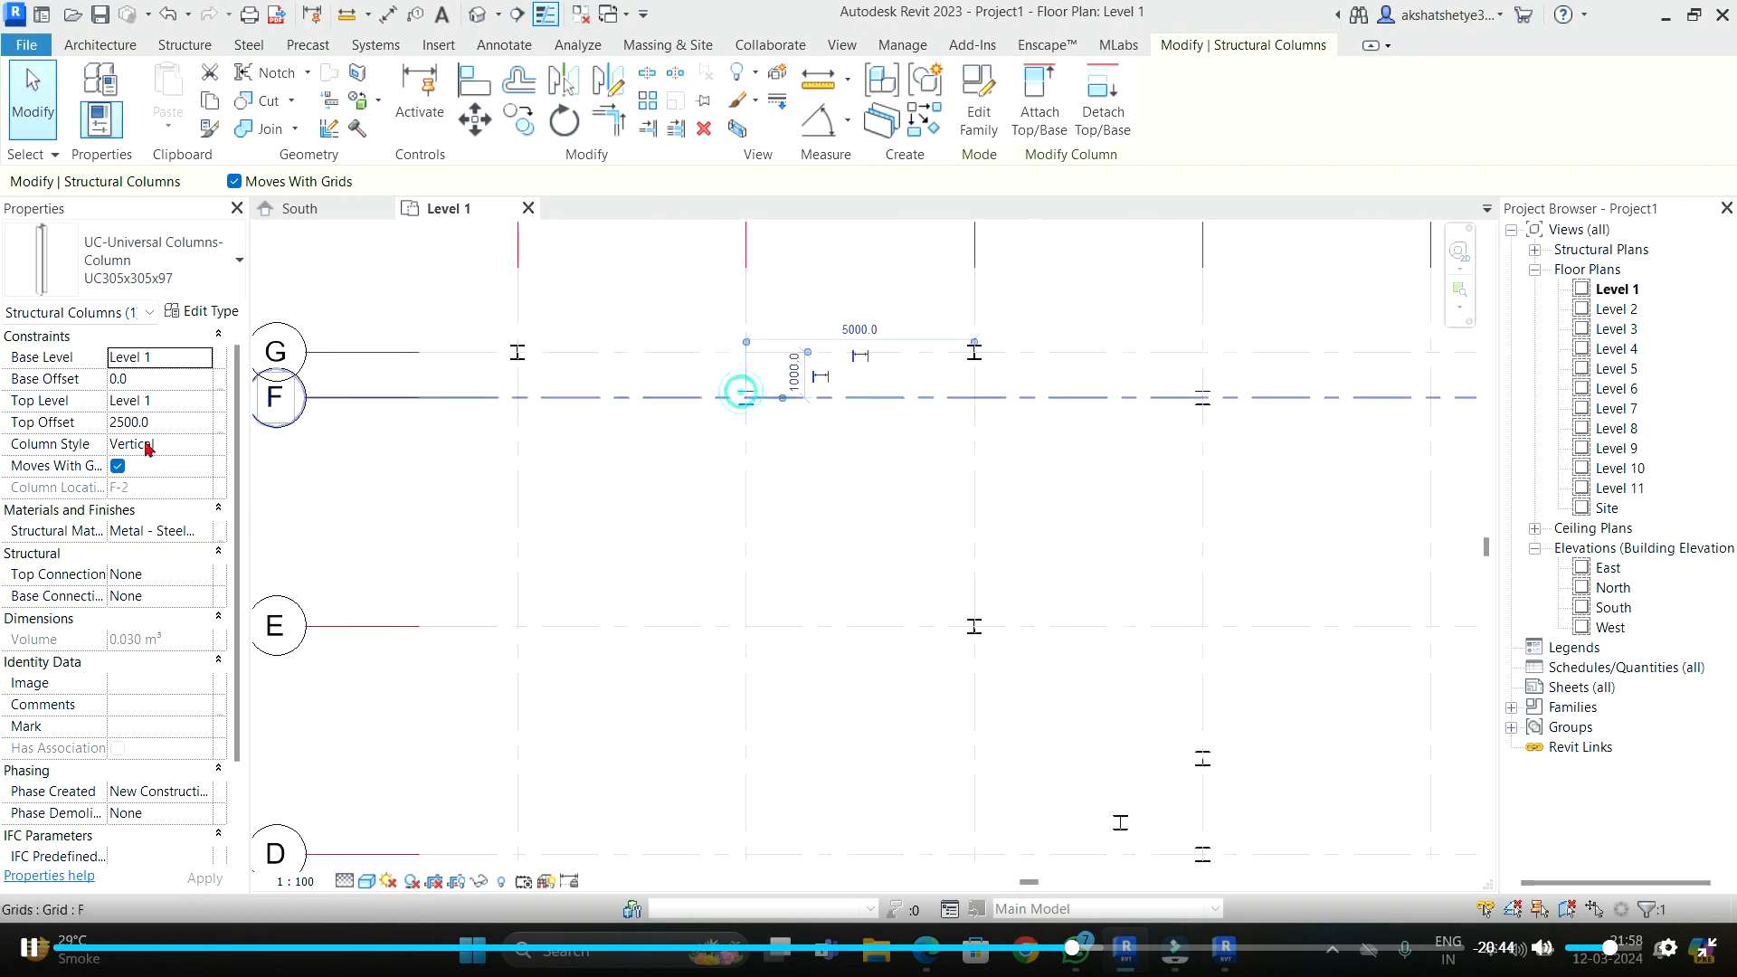
{"action": "scroll", "coordinate": [765, 429], "scroll_direction": "down", "scroll_amount": 1}
{"action": "middle_click_drag", "start_coordinate": [751, 340], "coordinate": [742, 422]}
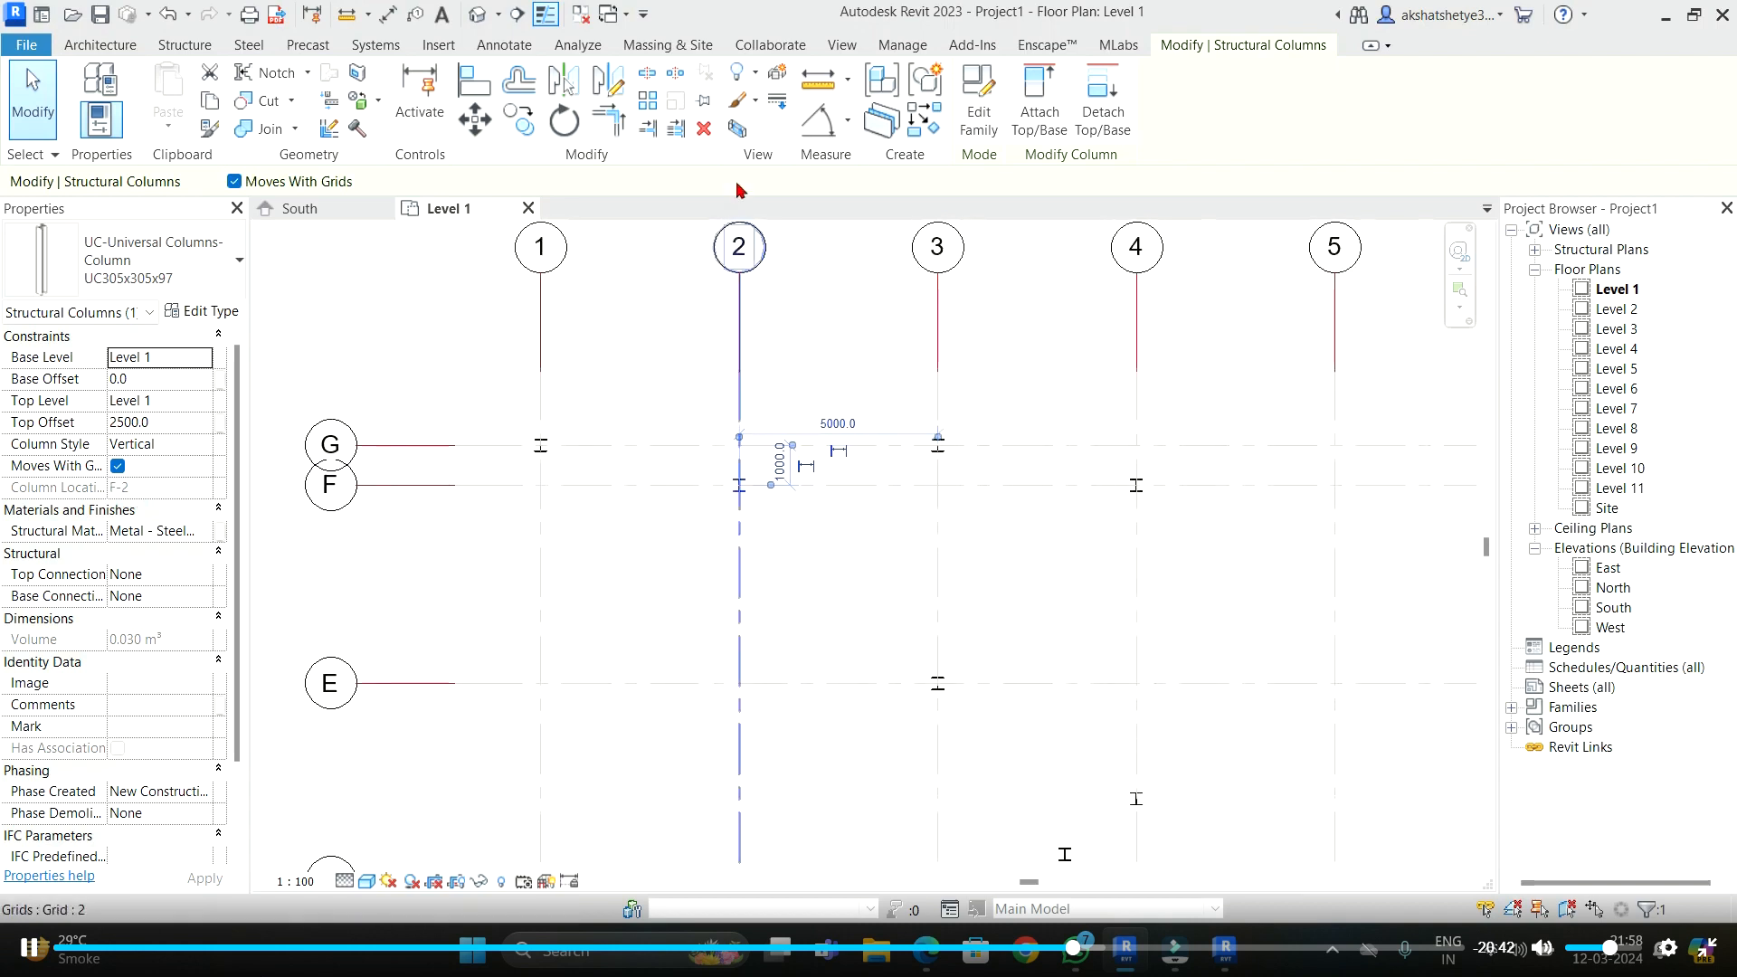
{"action": "scroll", "coordinate": [942, 317], "scroll_direction": "down", "scroll_amount": 2}
{"action": "scroll", "coordinate": [1151, 748], "scroll_direction": "up", "scroll_amount": 1}
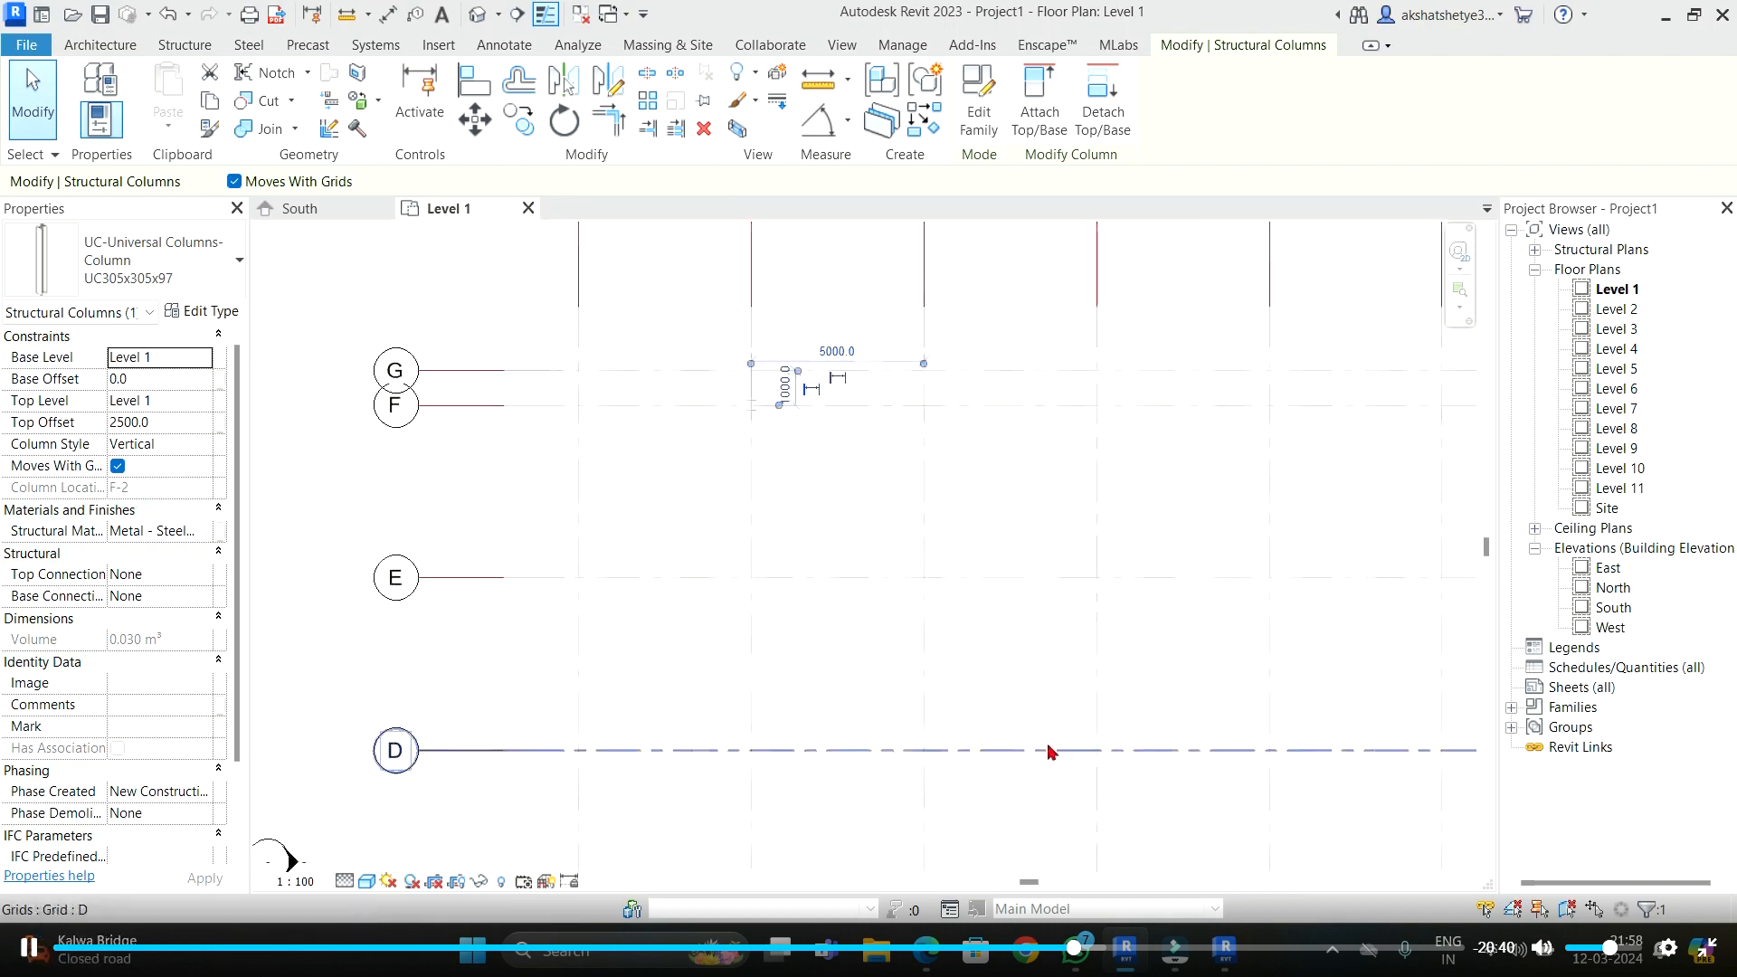
{"action": "left_click", "coordinate": [1098, 683]}
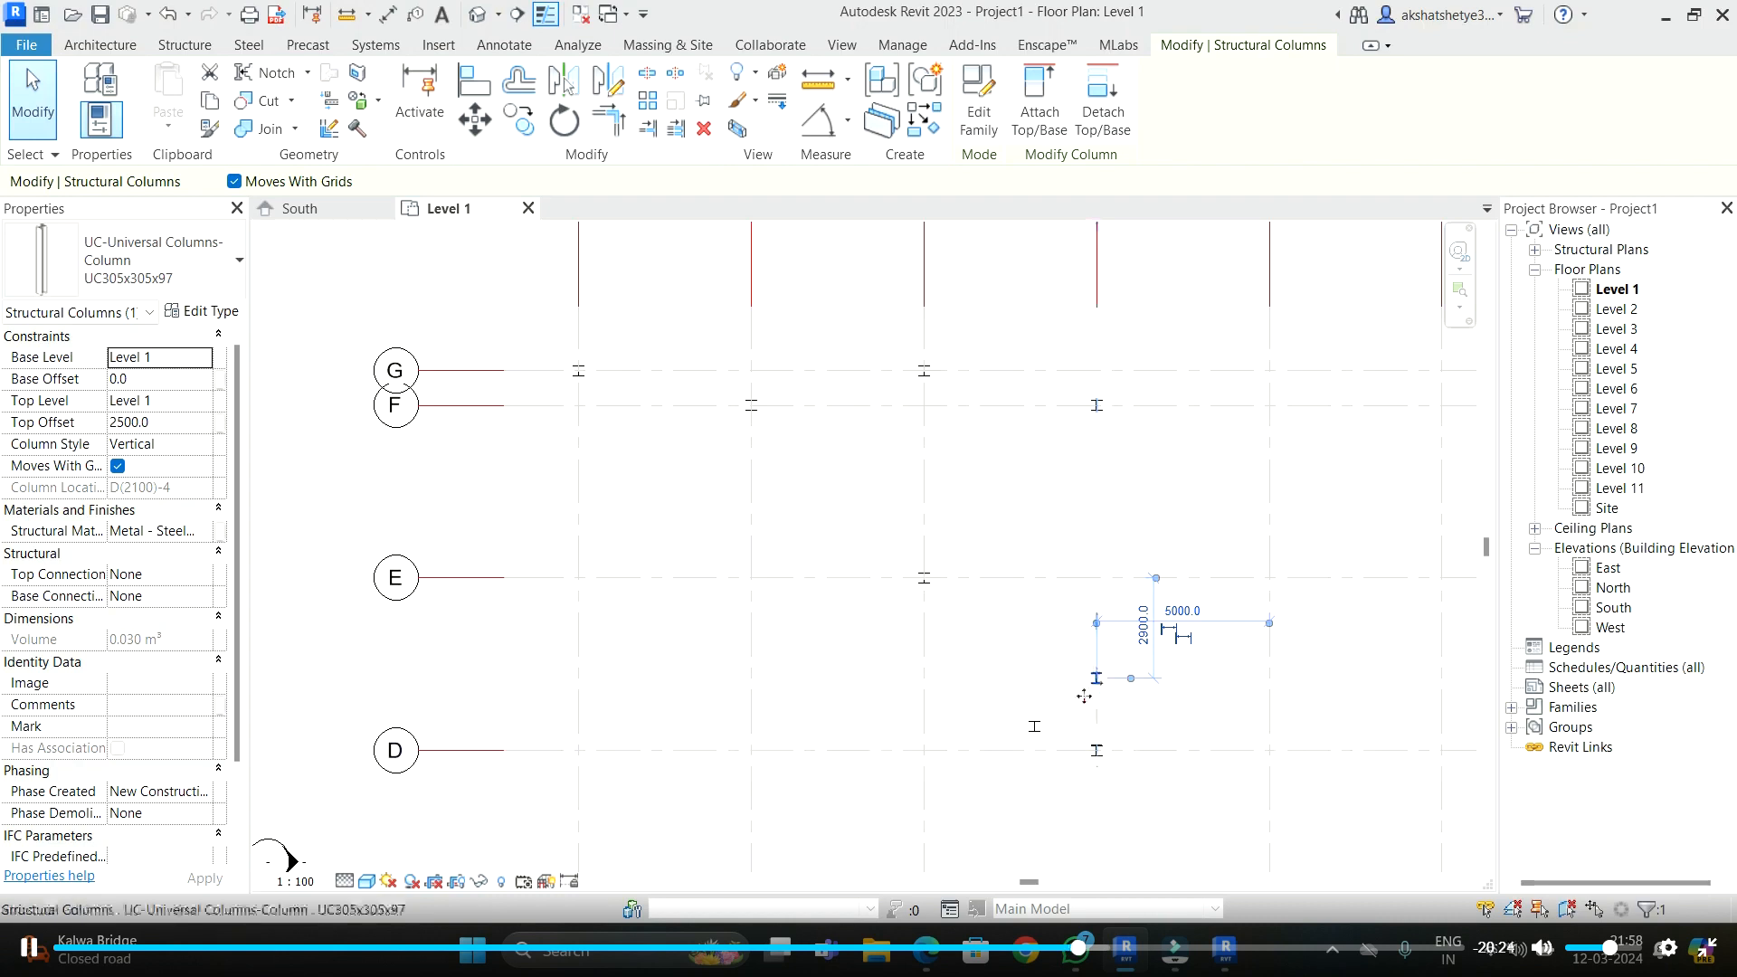
{"action": "scroll", "coordinate": [519, 427], "scroll_direction": "down", "scroll_amount": 2}
{"action": "scroll", "coordinate": [857, 638], "scroll_direction": "up", "scroll_amount": 2}
{"action": "left_click", "coordinate": [856, 603]}
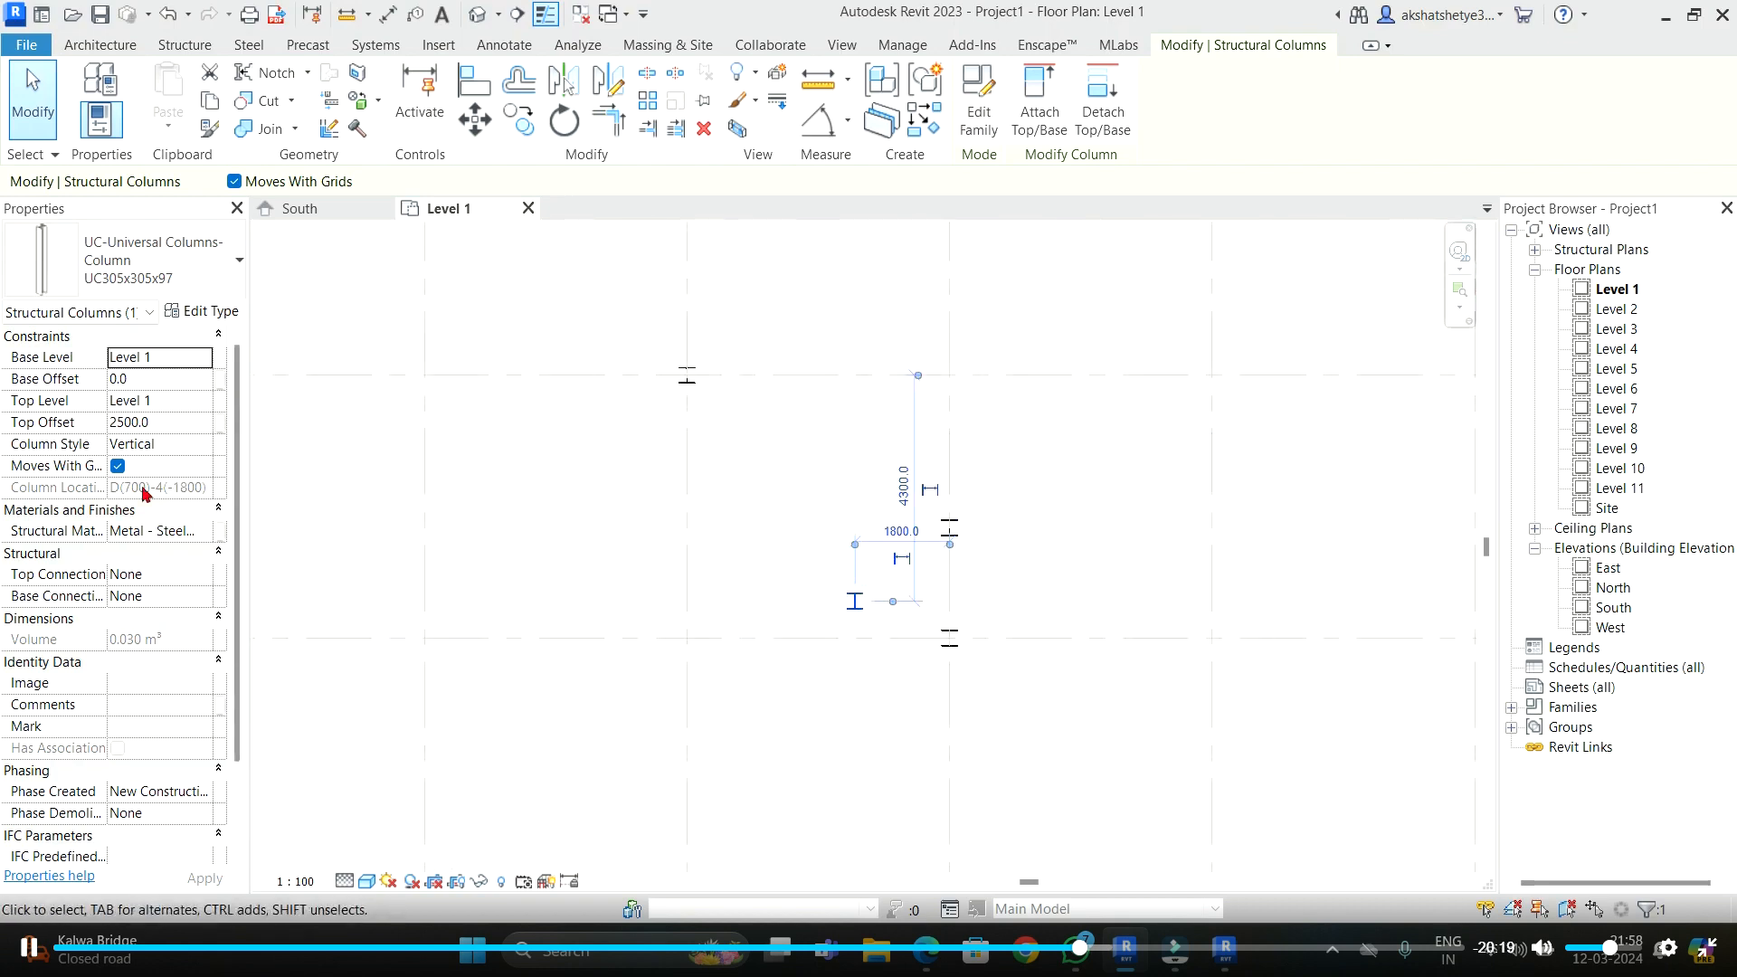
{"action": "scroll", "coordinate": [903, 648], "scroll_direction": "down", "scroll_amount": 1}
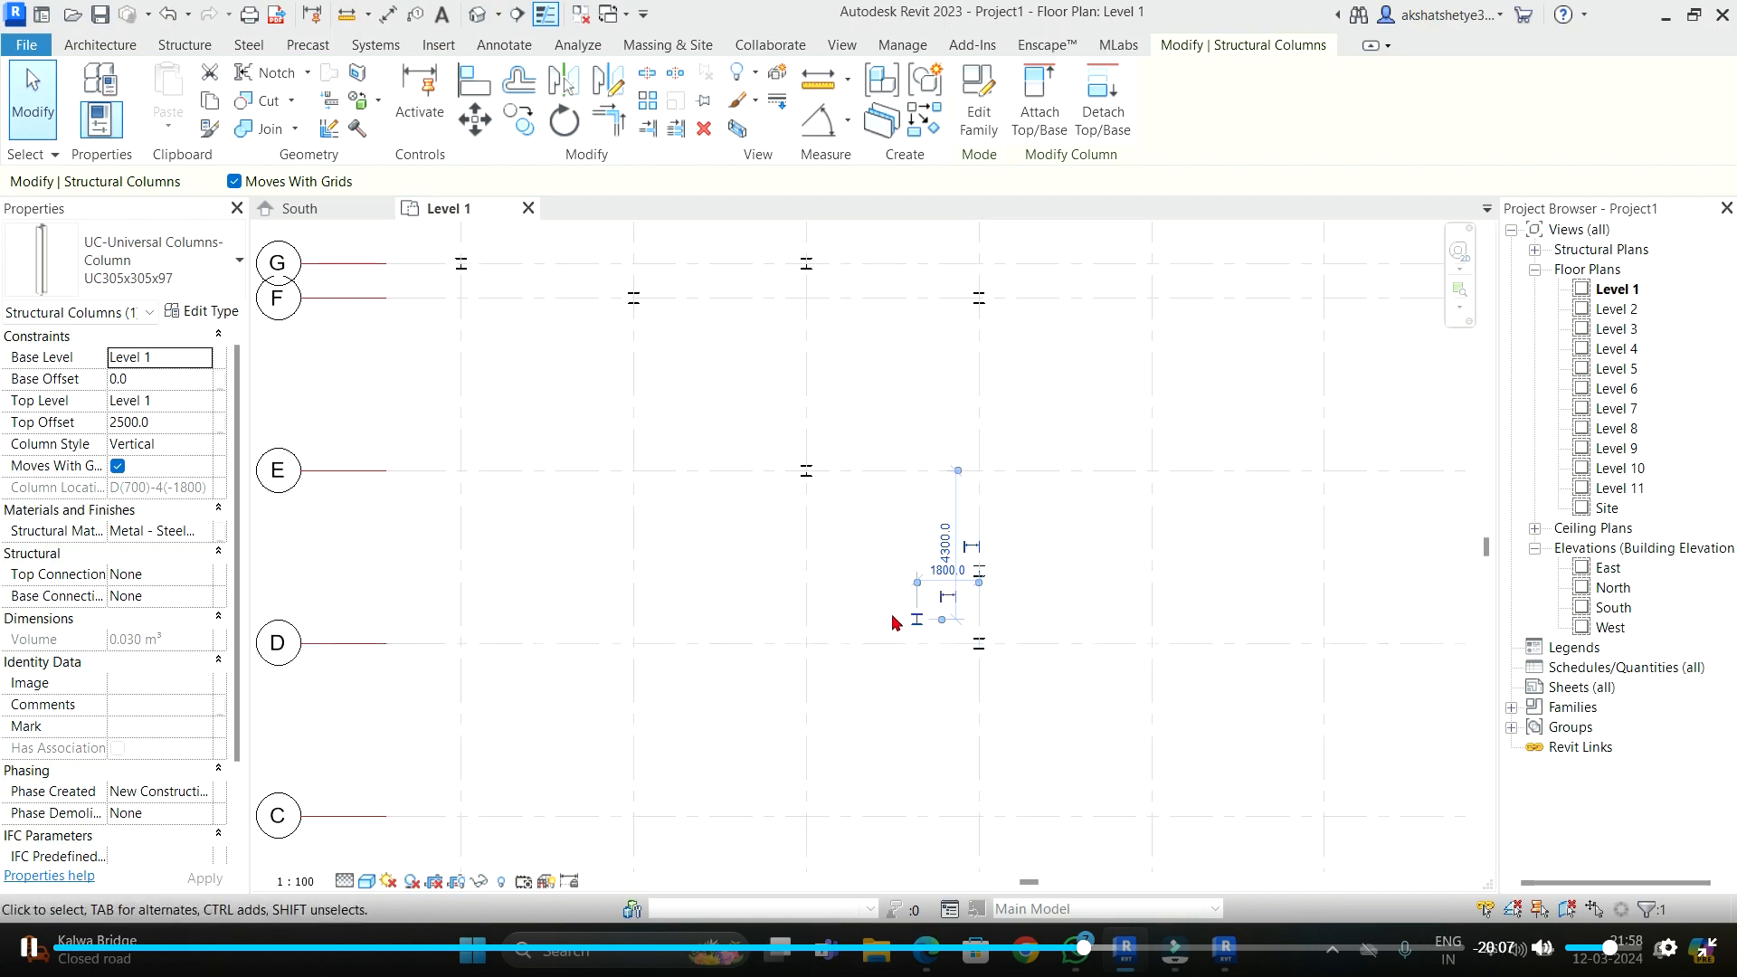
- Delete the four structural columns placed along grids F and G
{"action": "scroll", "coordinate": [893, 622], "scroll_direction": "down", "scroll_amount": 2}
{"action": "left_click_drag", "start_coordinate": [489, 298], "coordinate": [999, 467]}
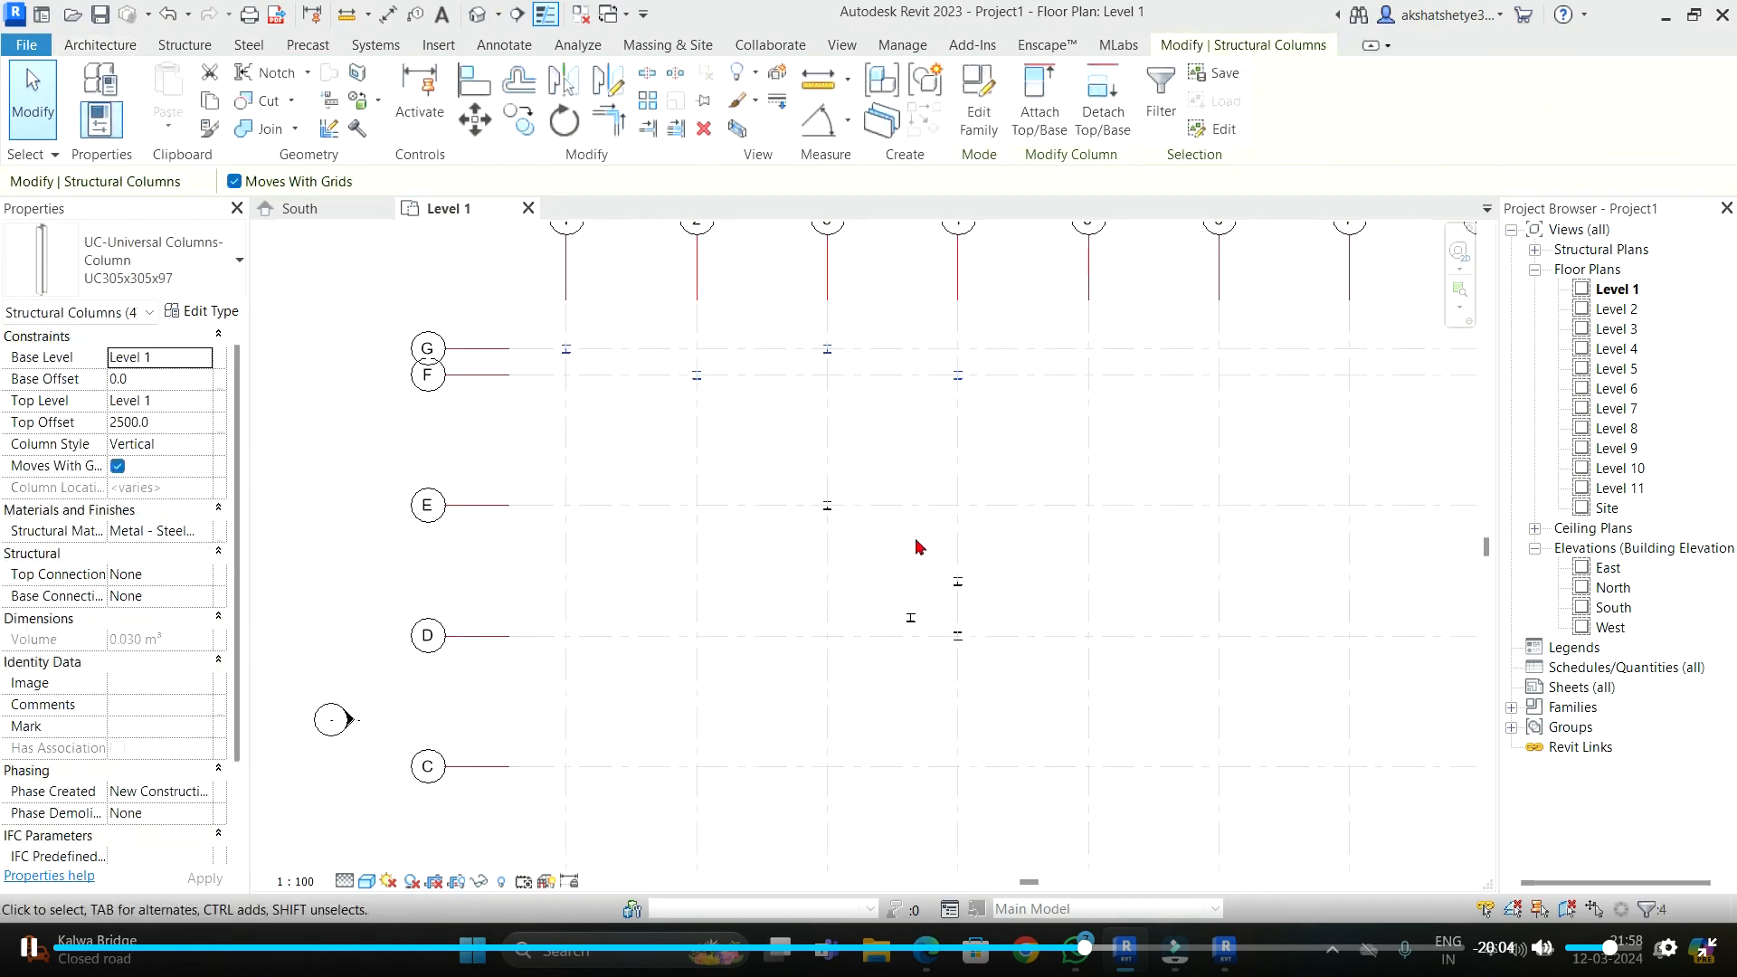
{"action": "key", "text": "Delete"}
- Delete the four remaining structural columns around grids D and E
{"action": "left_click_drag", "start_coordinate": [825, 463], "coordinate": [970, 643]}
{"action": "key", "text": "ctrl+z"}
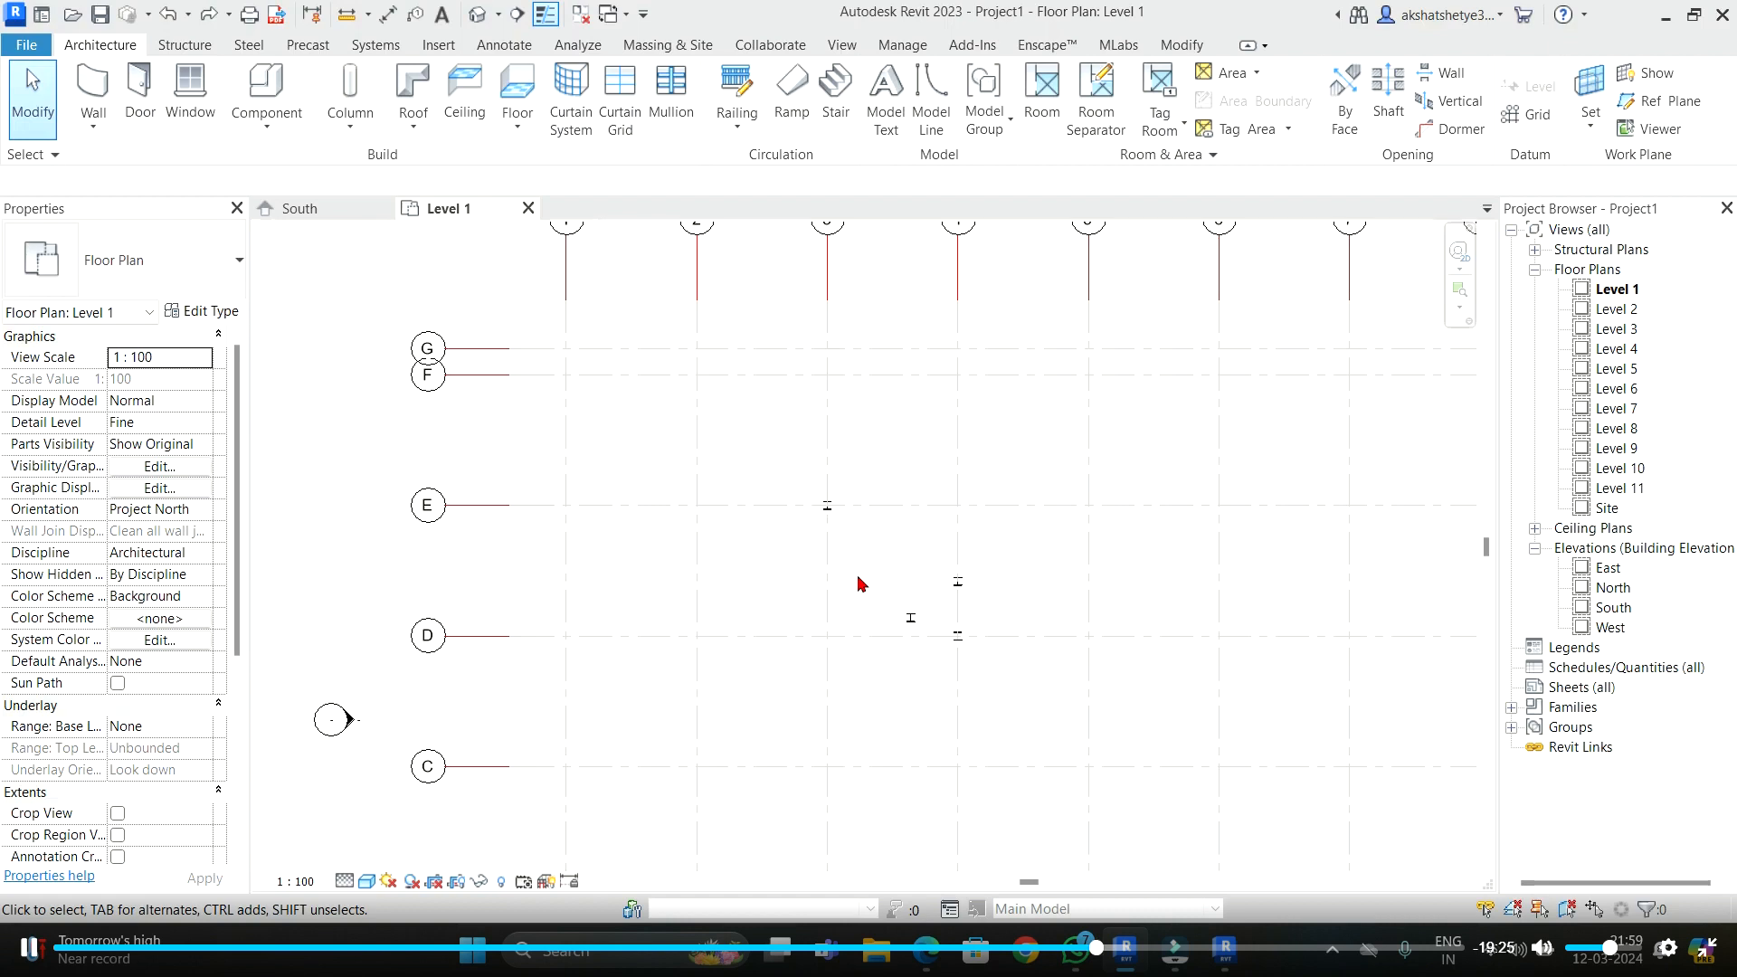
{"action": "left_click_drag", "start_coordinate": [757, 459], "coordinate": [984, 676]}
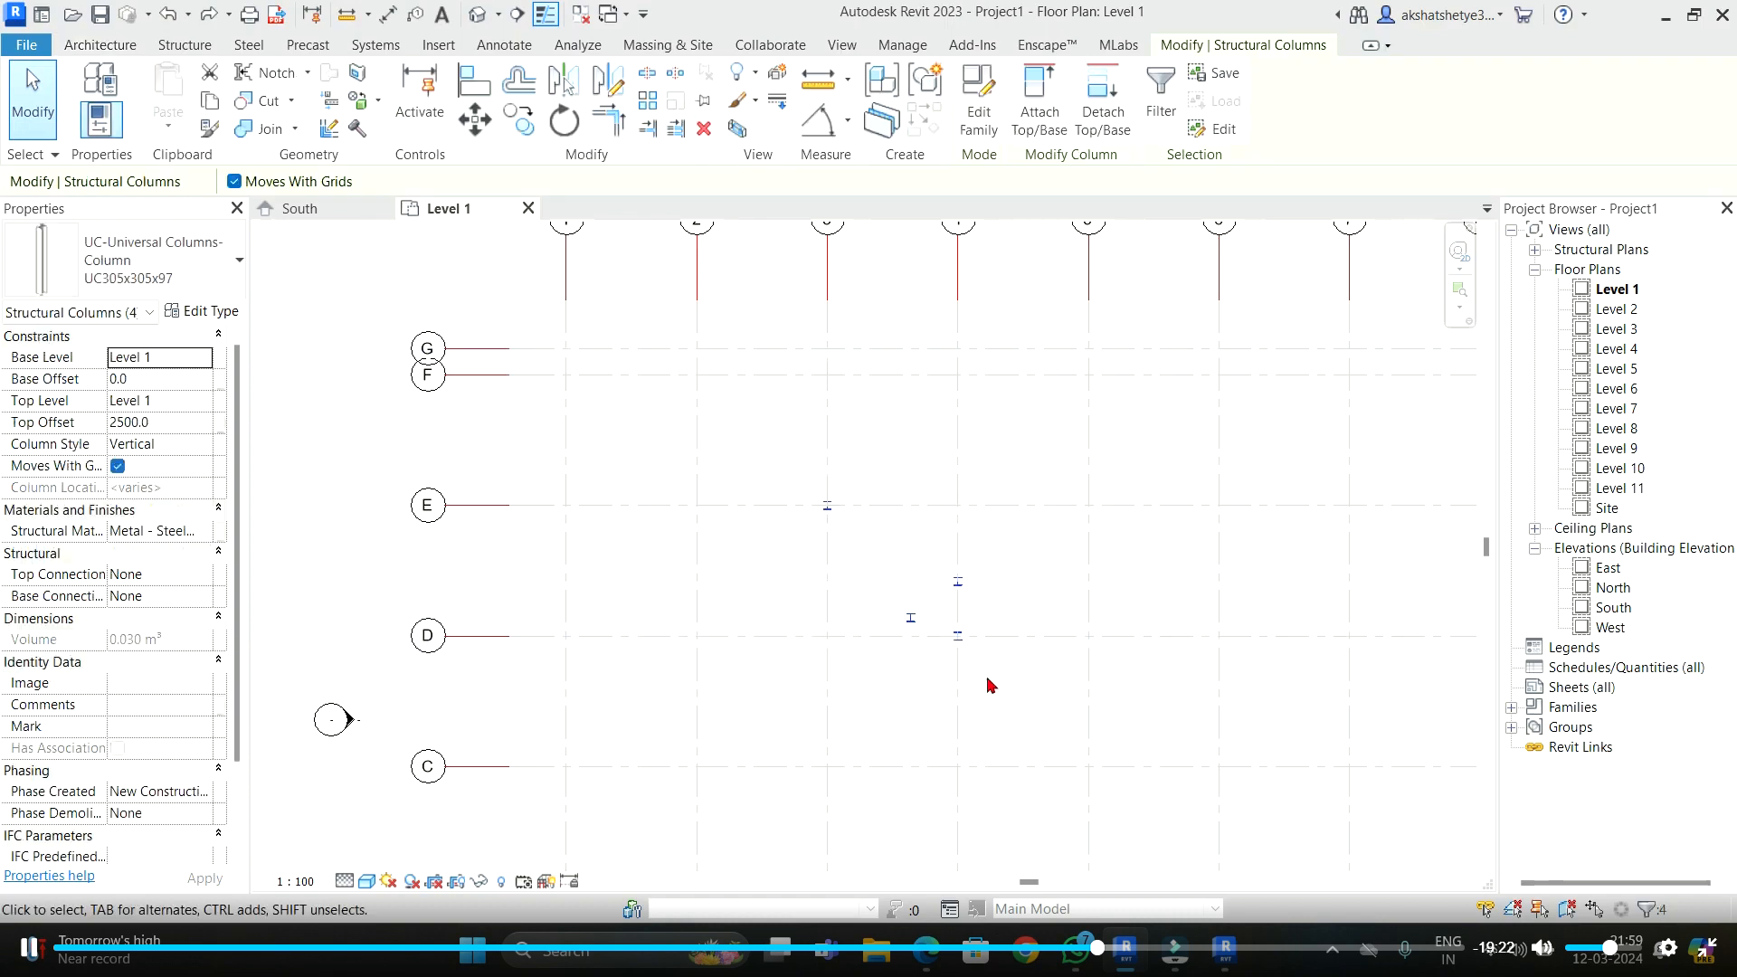
{"action": "key", "text": "Delete"}
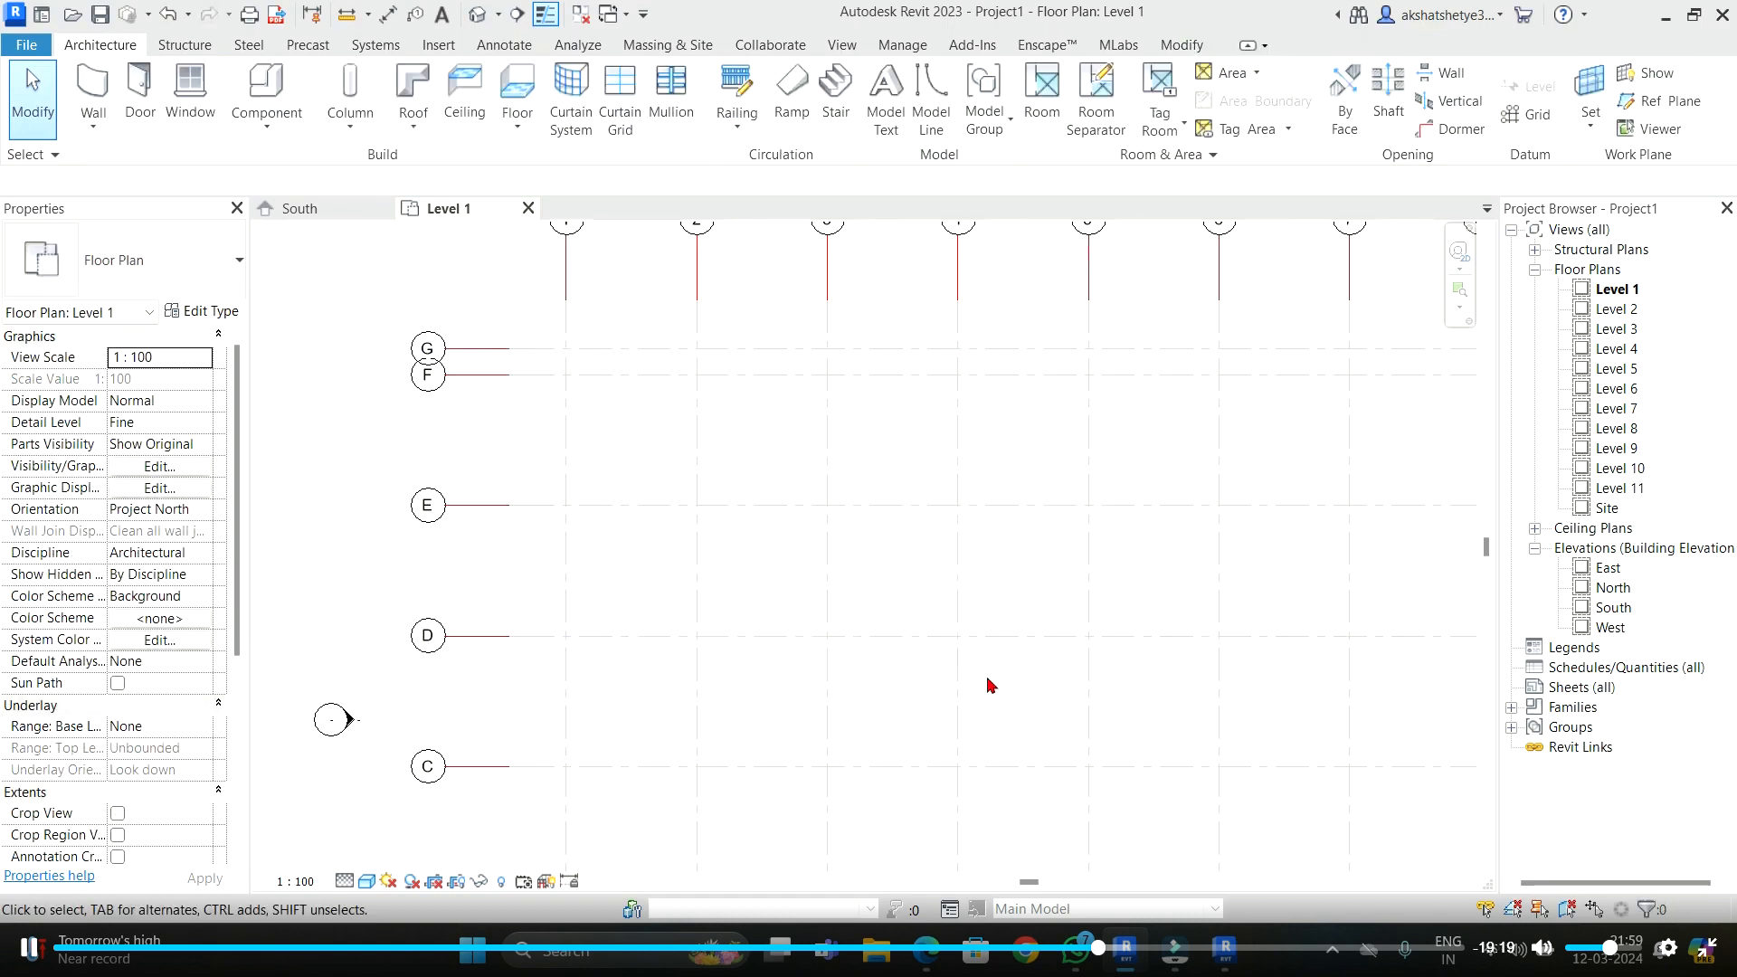
- Try moving grid 3 with no columns placed and undo back to restore the four columns around grids D and E
{"action": "left_click", "coordinate": [884, 449]}
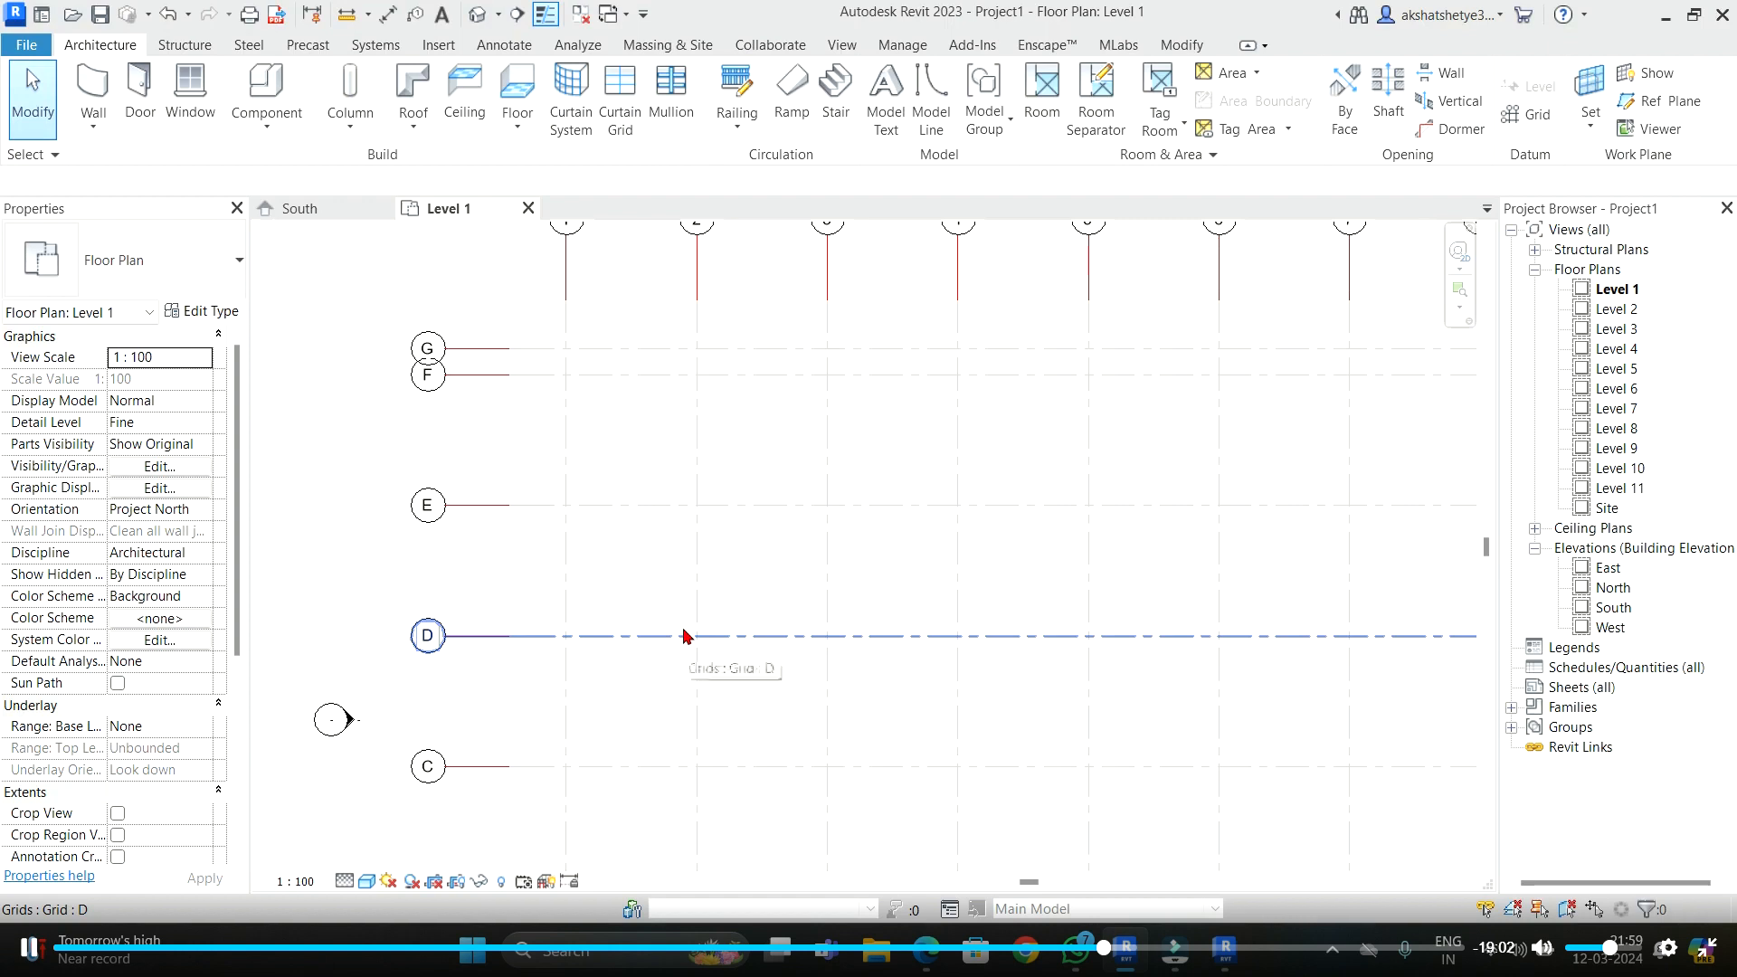
{"action": "left_click", "coordinate": [568, 431]}
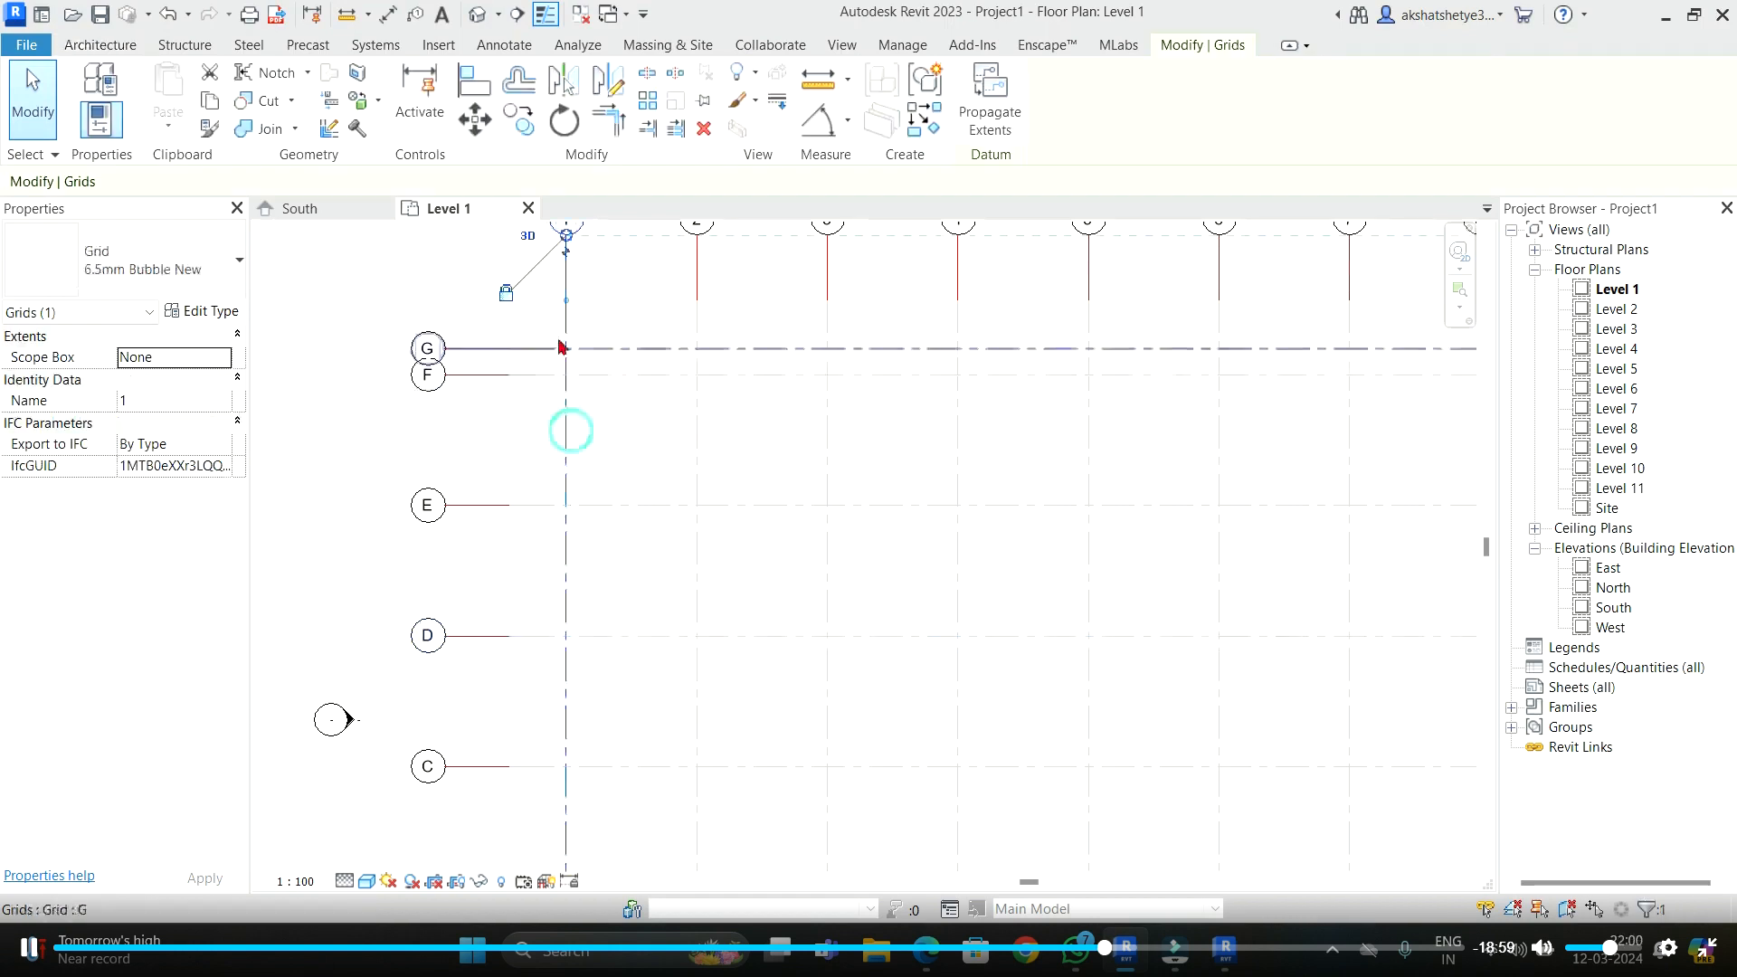
{"action": "left_click", "coordinate": [637, 422]}
{"action": "scroll", "coordinate": [830, 504], "scroll_direction": "up", "scroll_amount": 3}
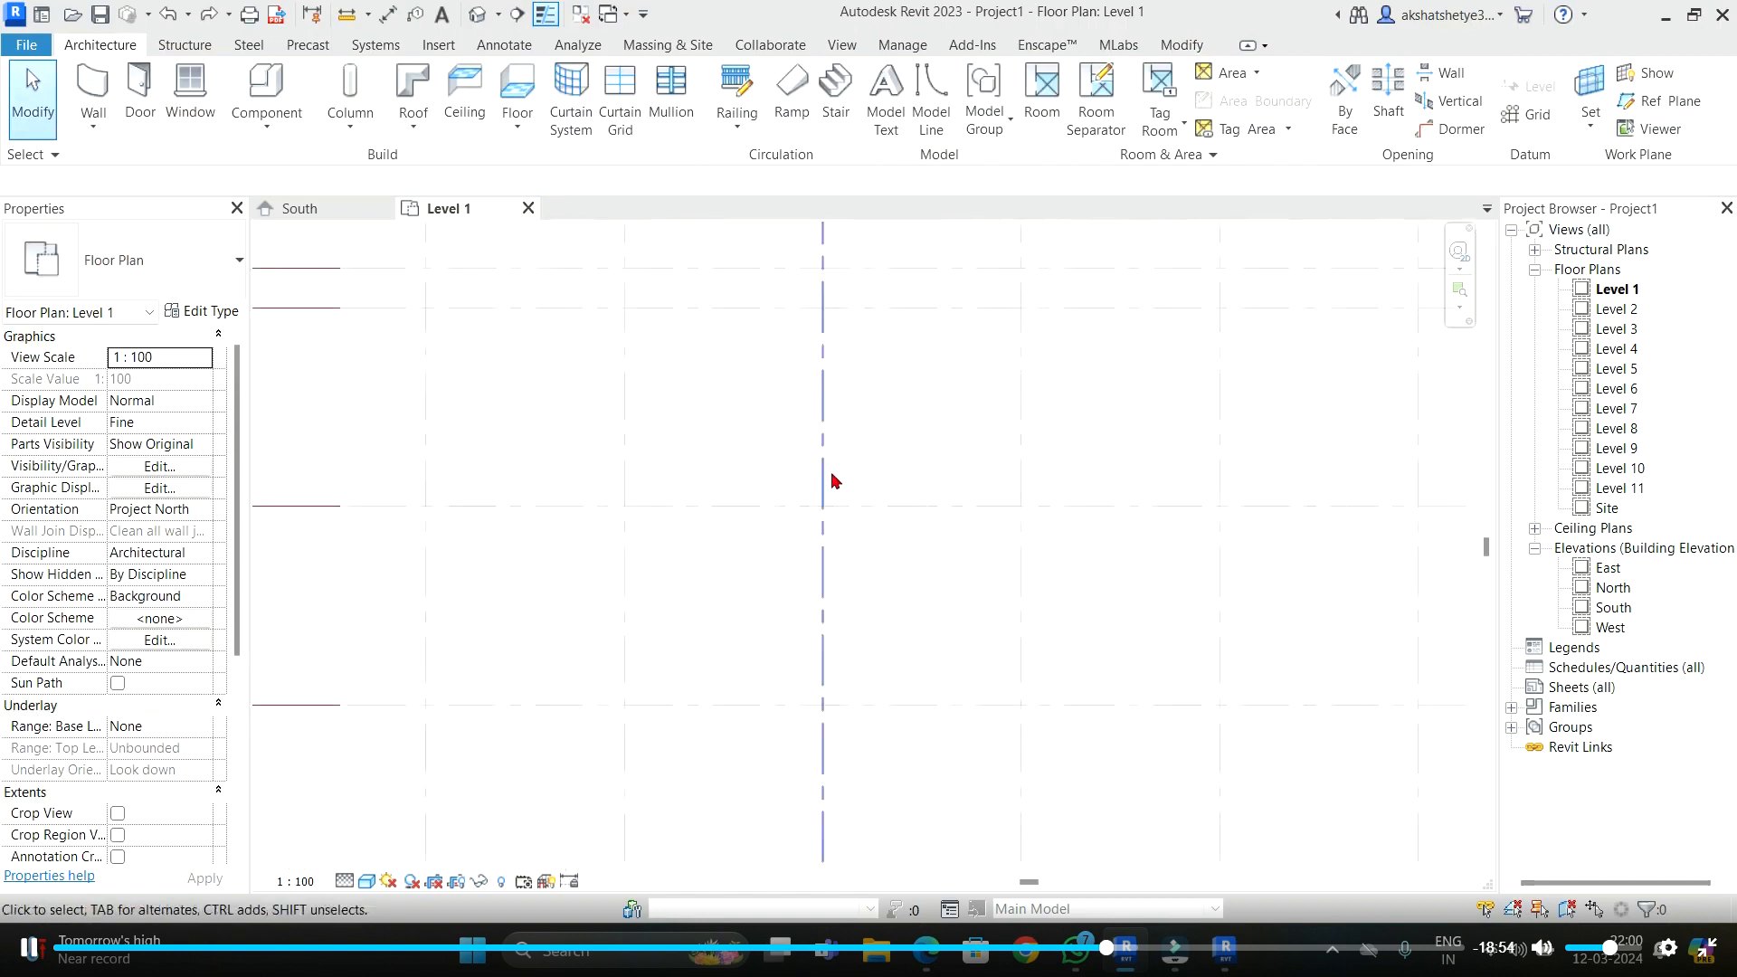
{"action": "left_click", "coordinate": [824, 452]}
{"action": "left_click_drag", "start_coordinate": [822, 446], "coordinate": [672, 462]}
{"action": "key", "text": "ctrl+z"}
- Shift grid E up and back down close to its place to test whether the column at E-3 moves with it
{"action": "left_click", "coordinate": [921, 510]}
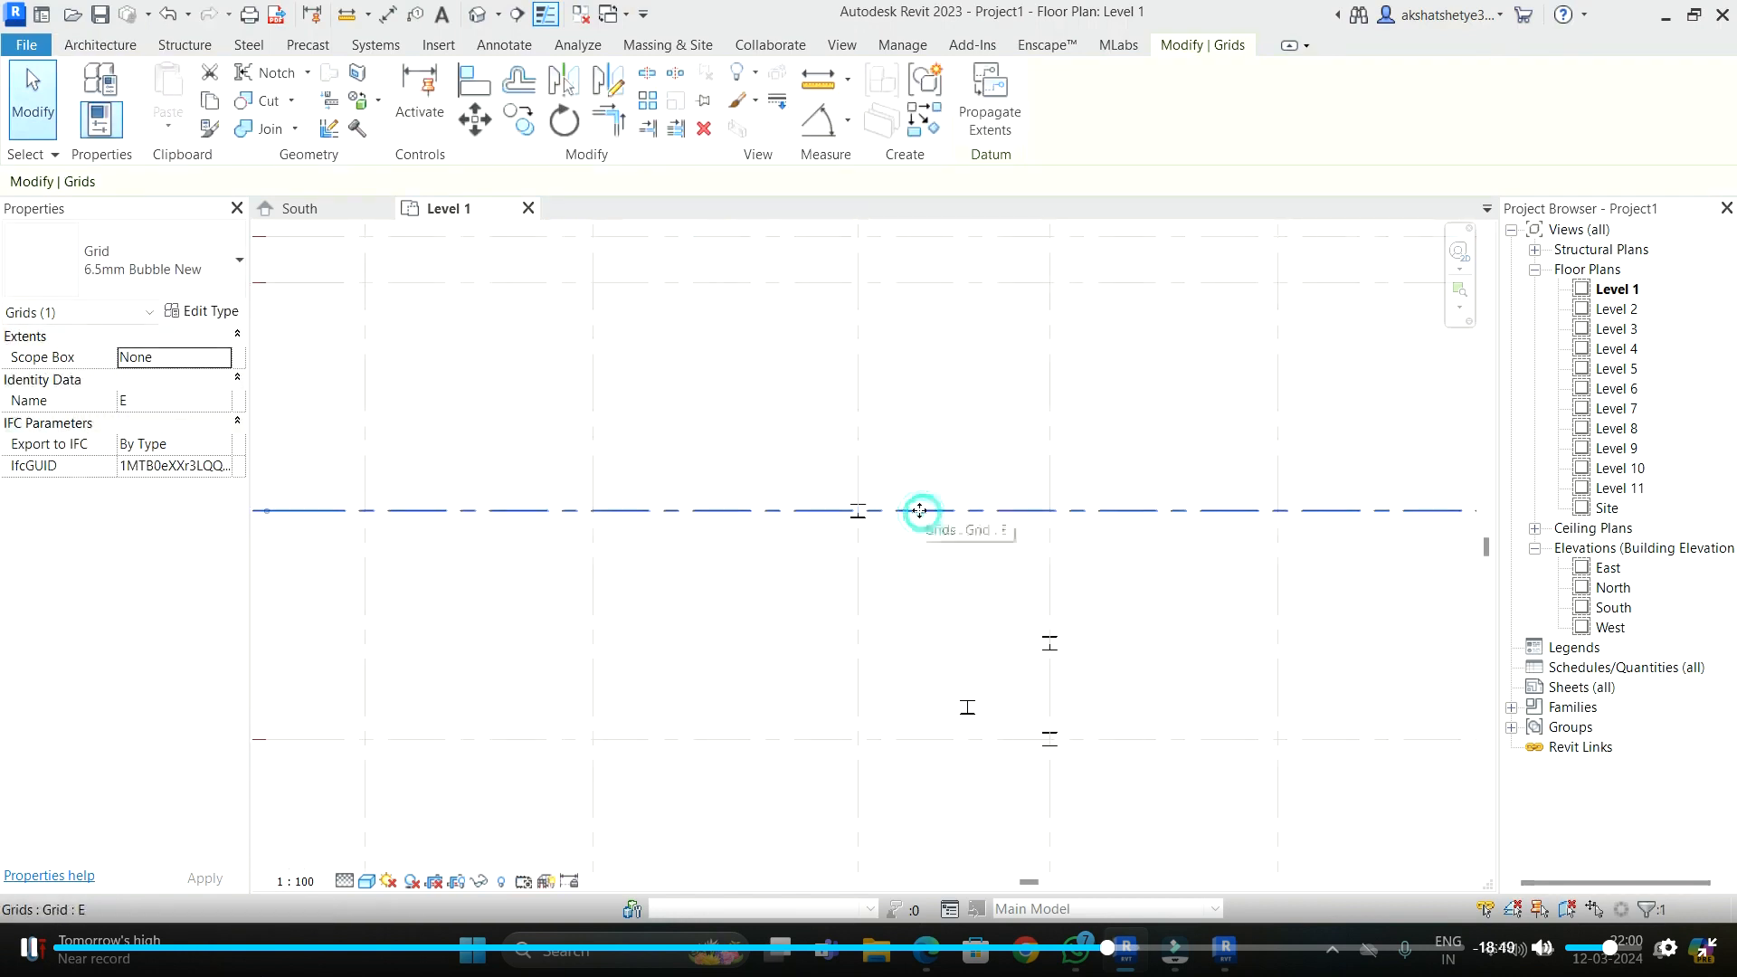
{"action": "left_click_drag", "start_coordinate": [919, 417], "coordinate": [920, 415]}
{"action": "left_click_drag", "start_coordinate": [920, 414], "coordinate": [908, 505]}
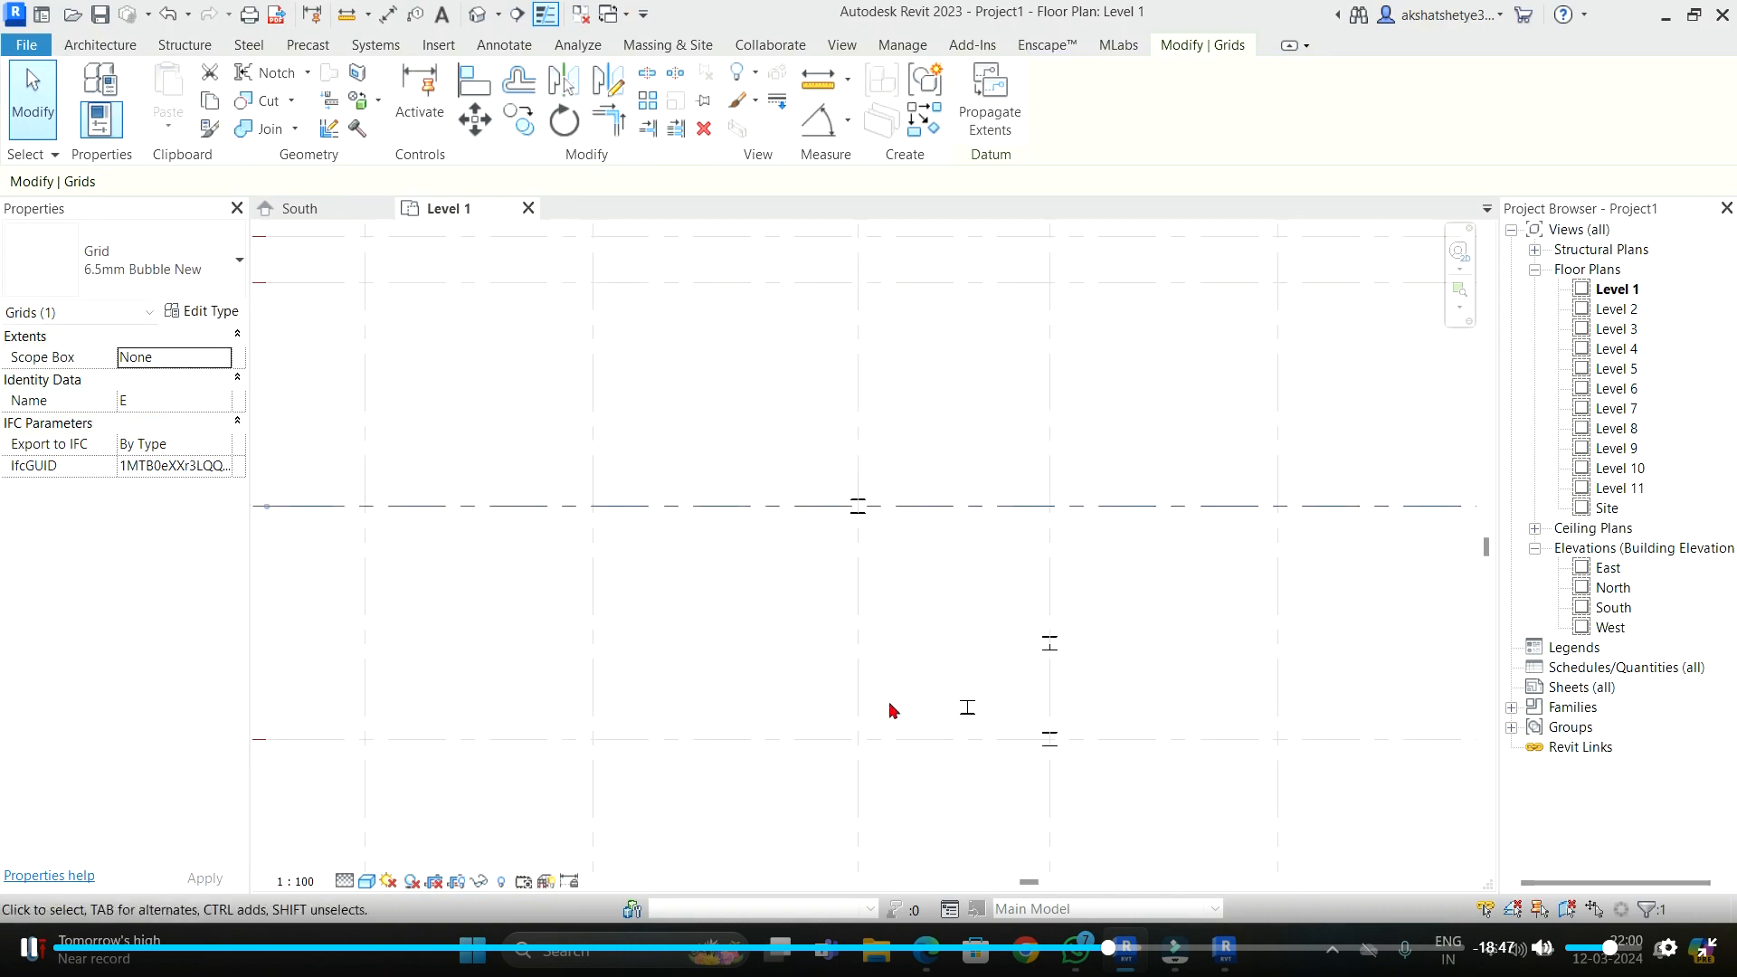
{"action": "left_click_drag", "start_coordinate": [799, 455], "coordinate": [943, 570]}
{"action": "left_click", "coordinate": [946, 570]}
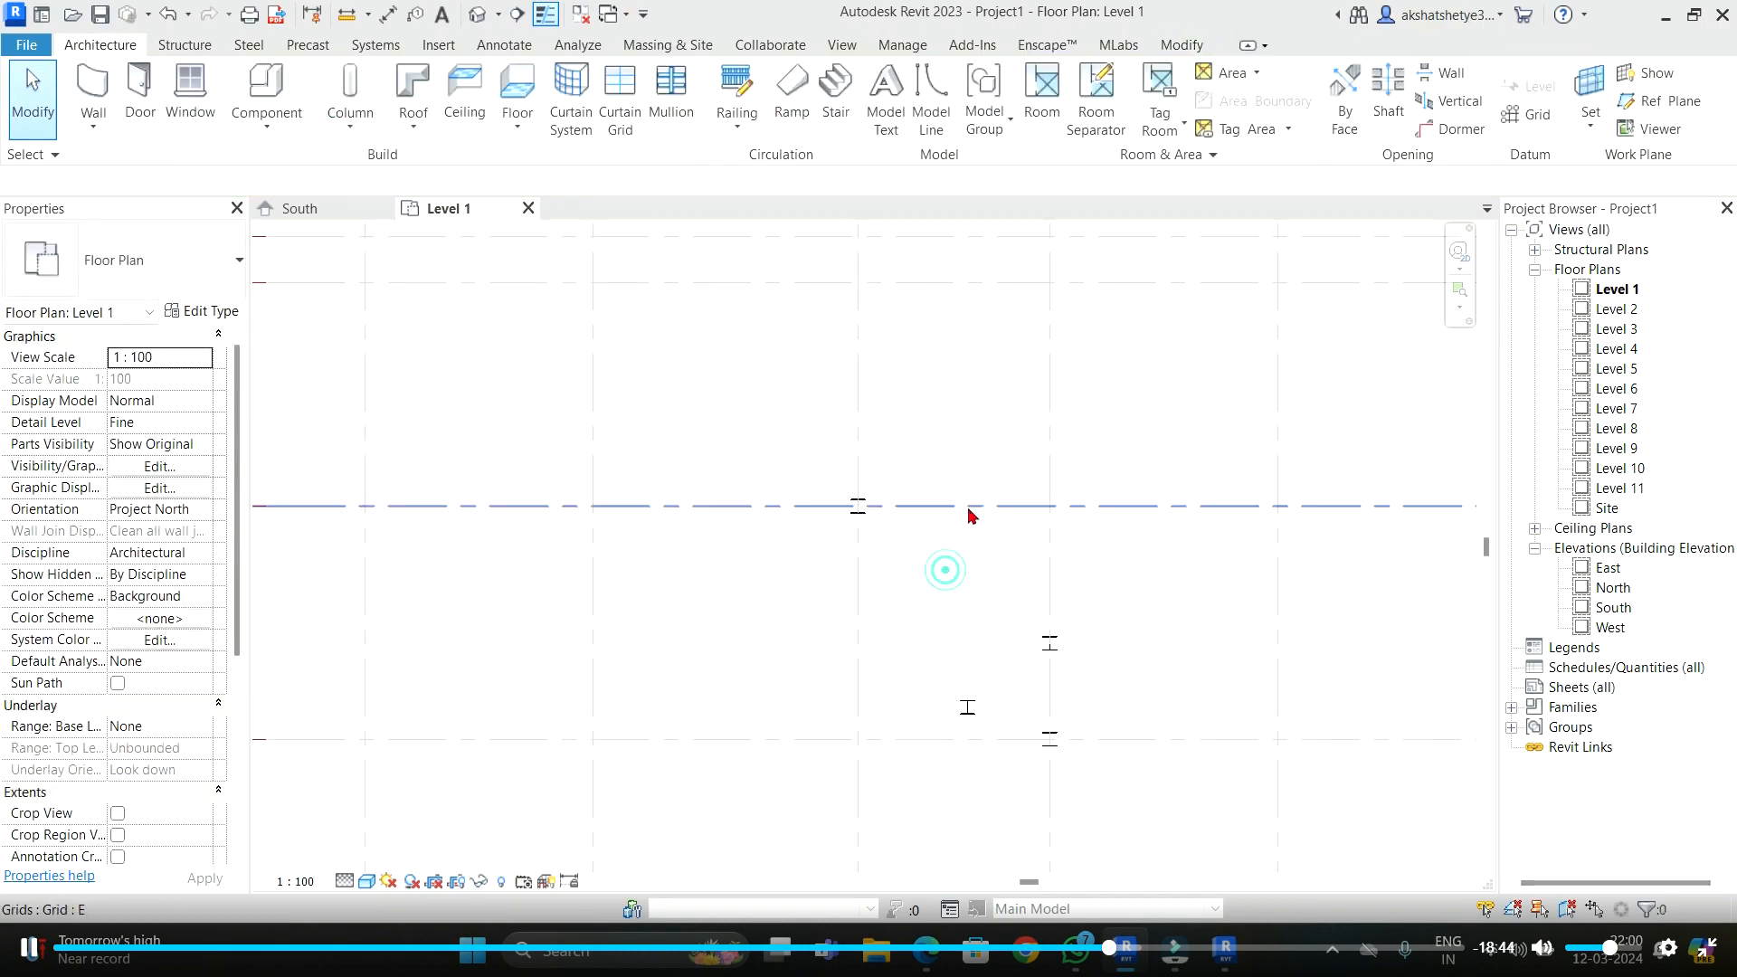
{"action": "left_click", "coordinate": [969, 506]}
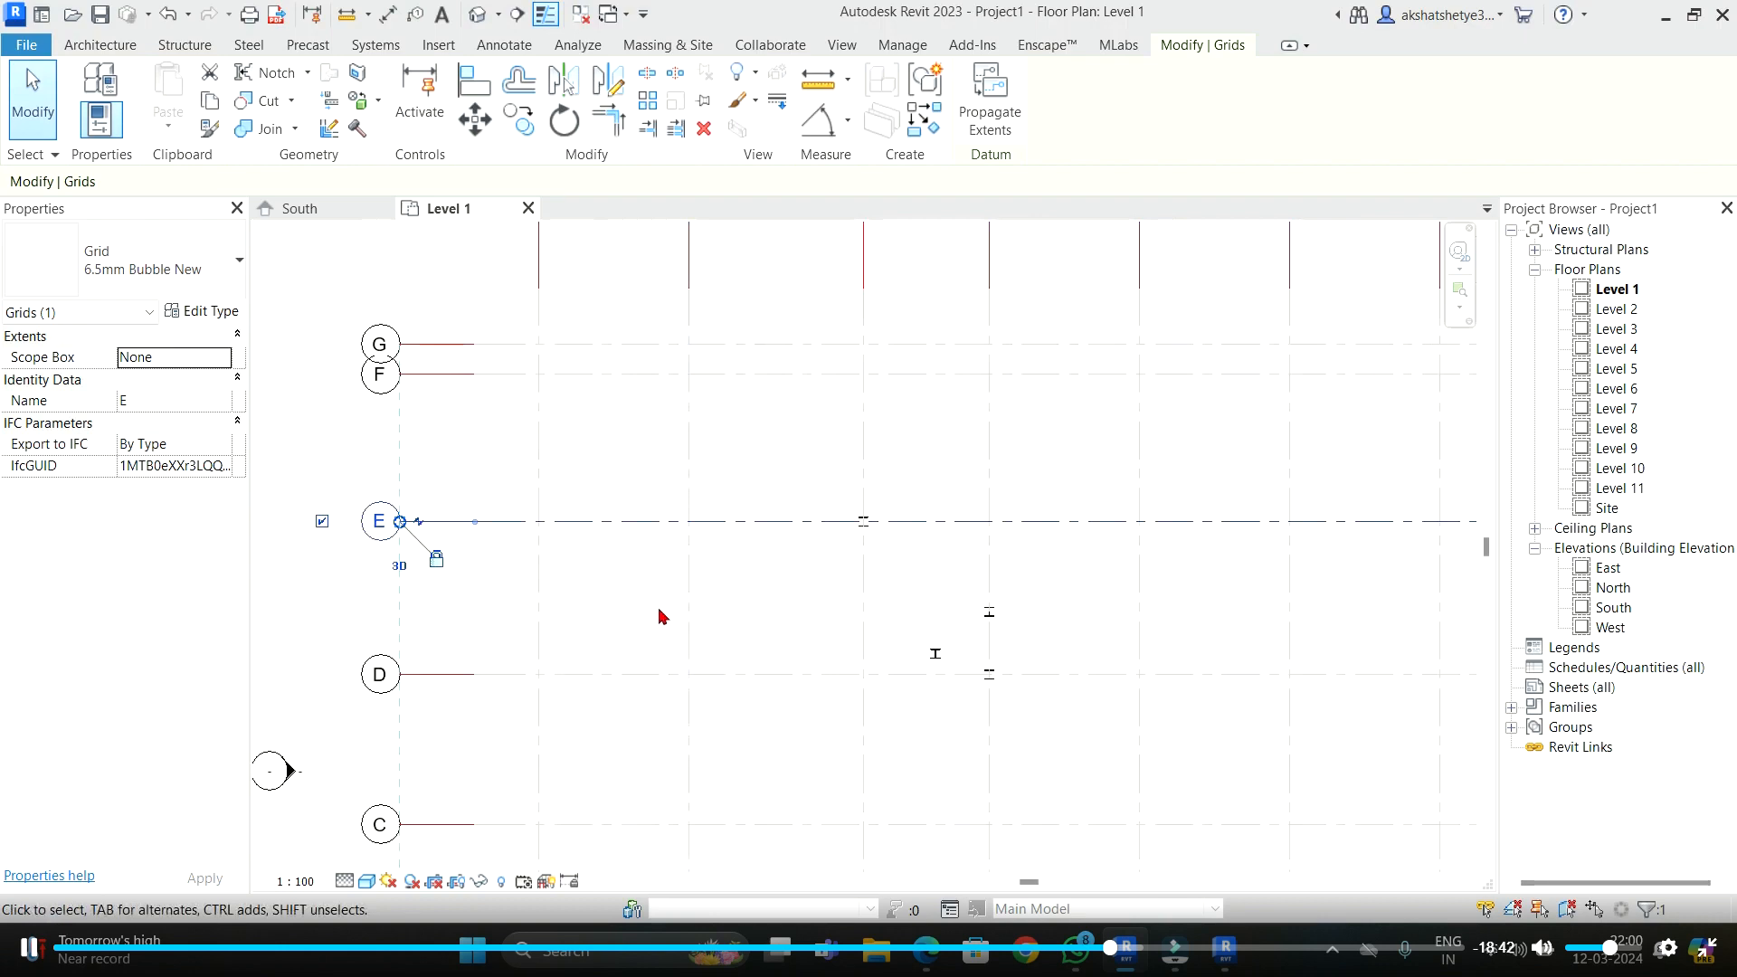
{"action": "left_click", "coordinate": [725, 587]}
{"action": "scroll", "coordinate": [738, 439], "scroll_direction": "down", "scroll_amount": 4}
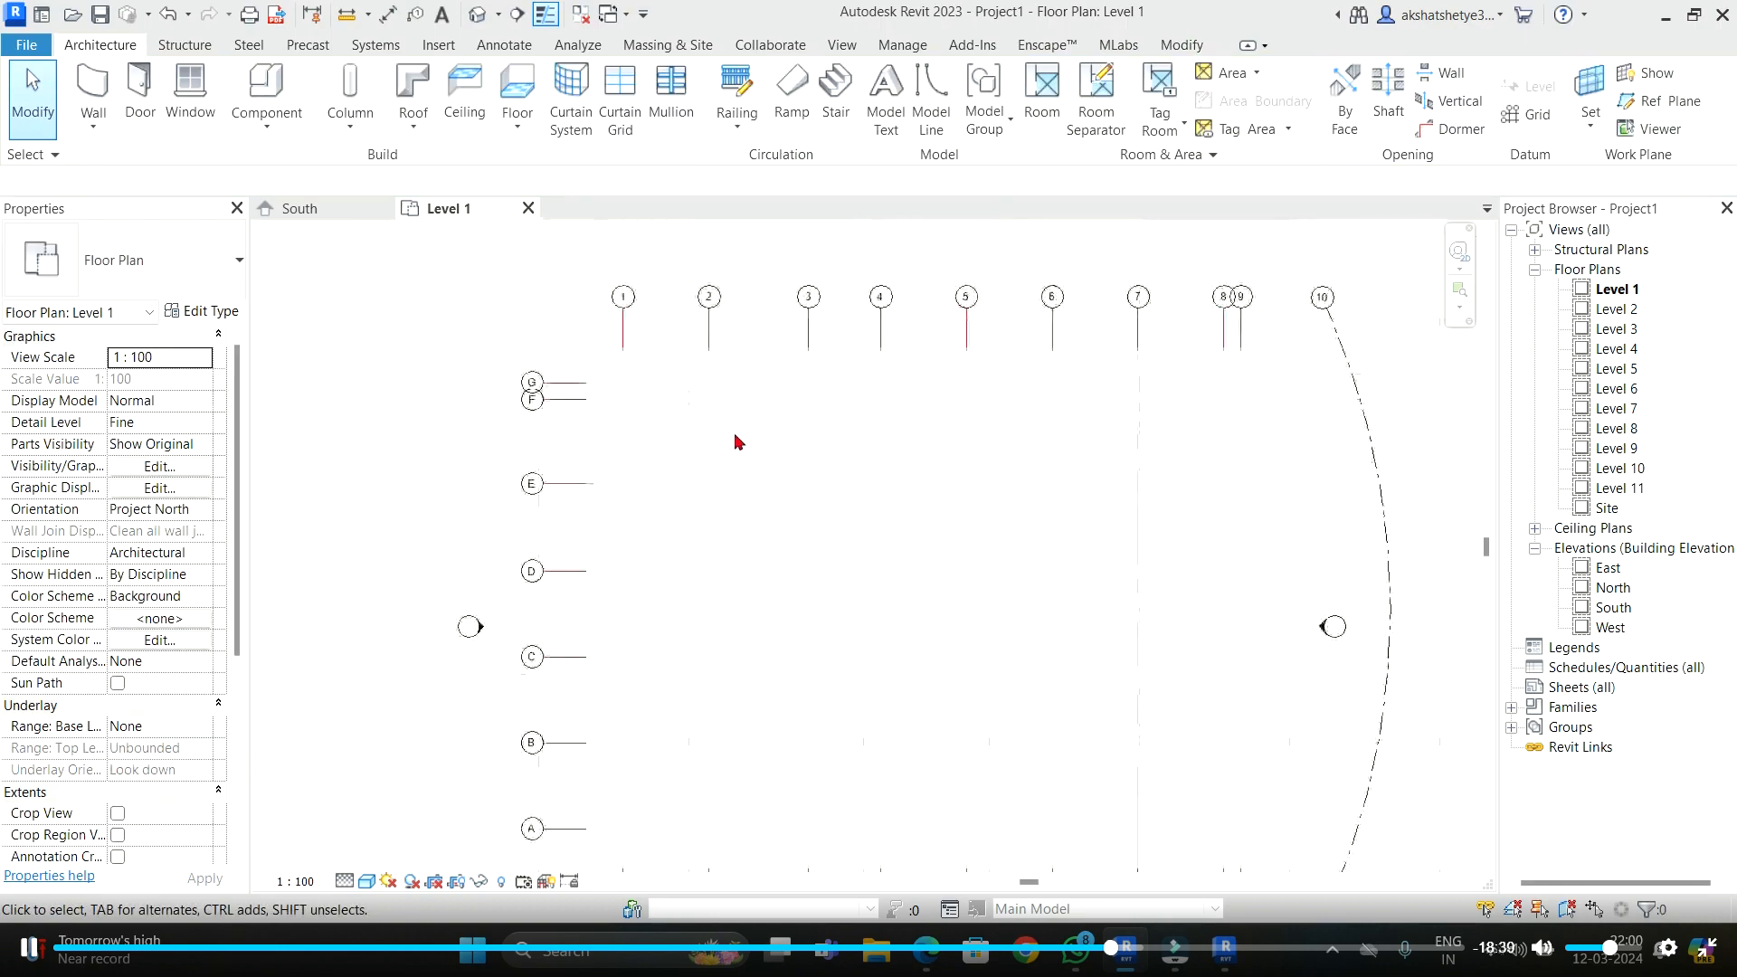
- Select grids 1 to 10 together, pin them in place and unpin them again
{"action": "left_click_drag", "start_coordinate": [611, 395], "coordinate": [612, 397]}
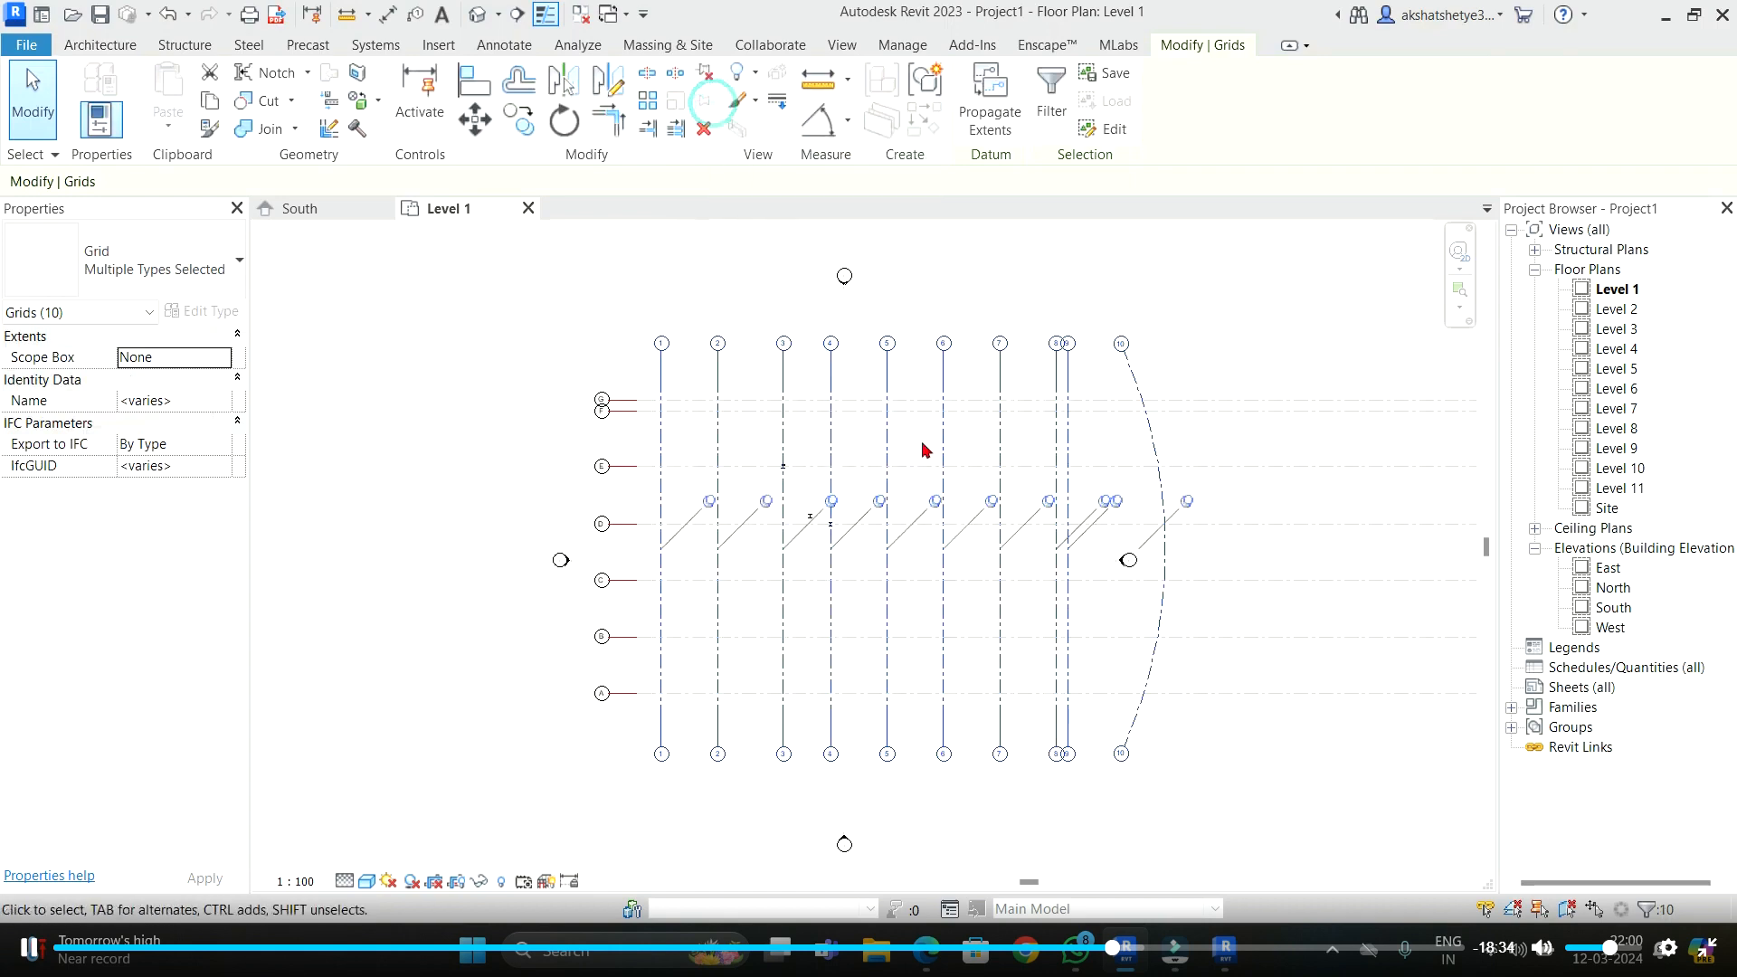
{"action": "scroll", "coordinate": [1086, 385], "scroll_direction": "up", "scroll_amount": 4}
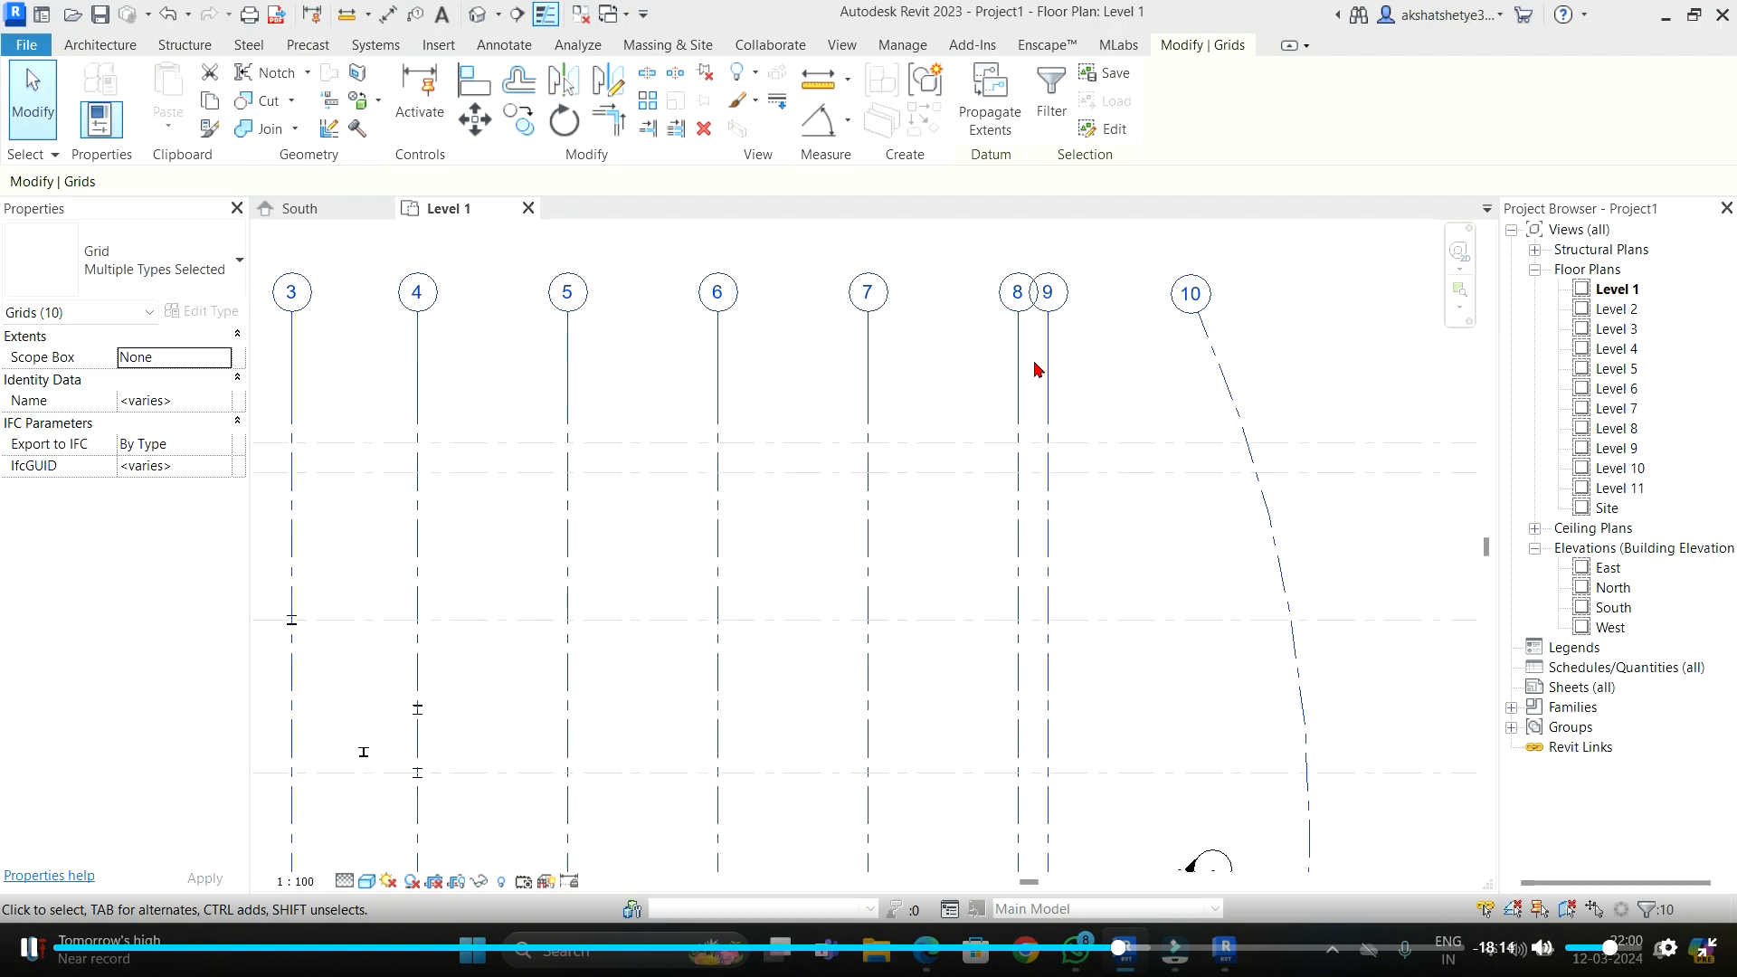
{"action": "scroll", "coordinate": [1149, 326], "scroll_direction": "down", "scroll_amount": 2}
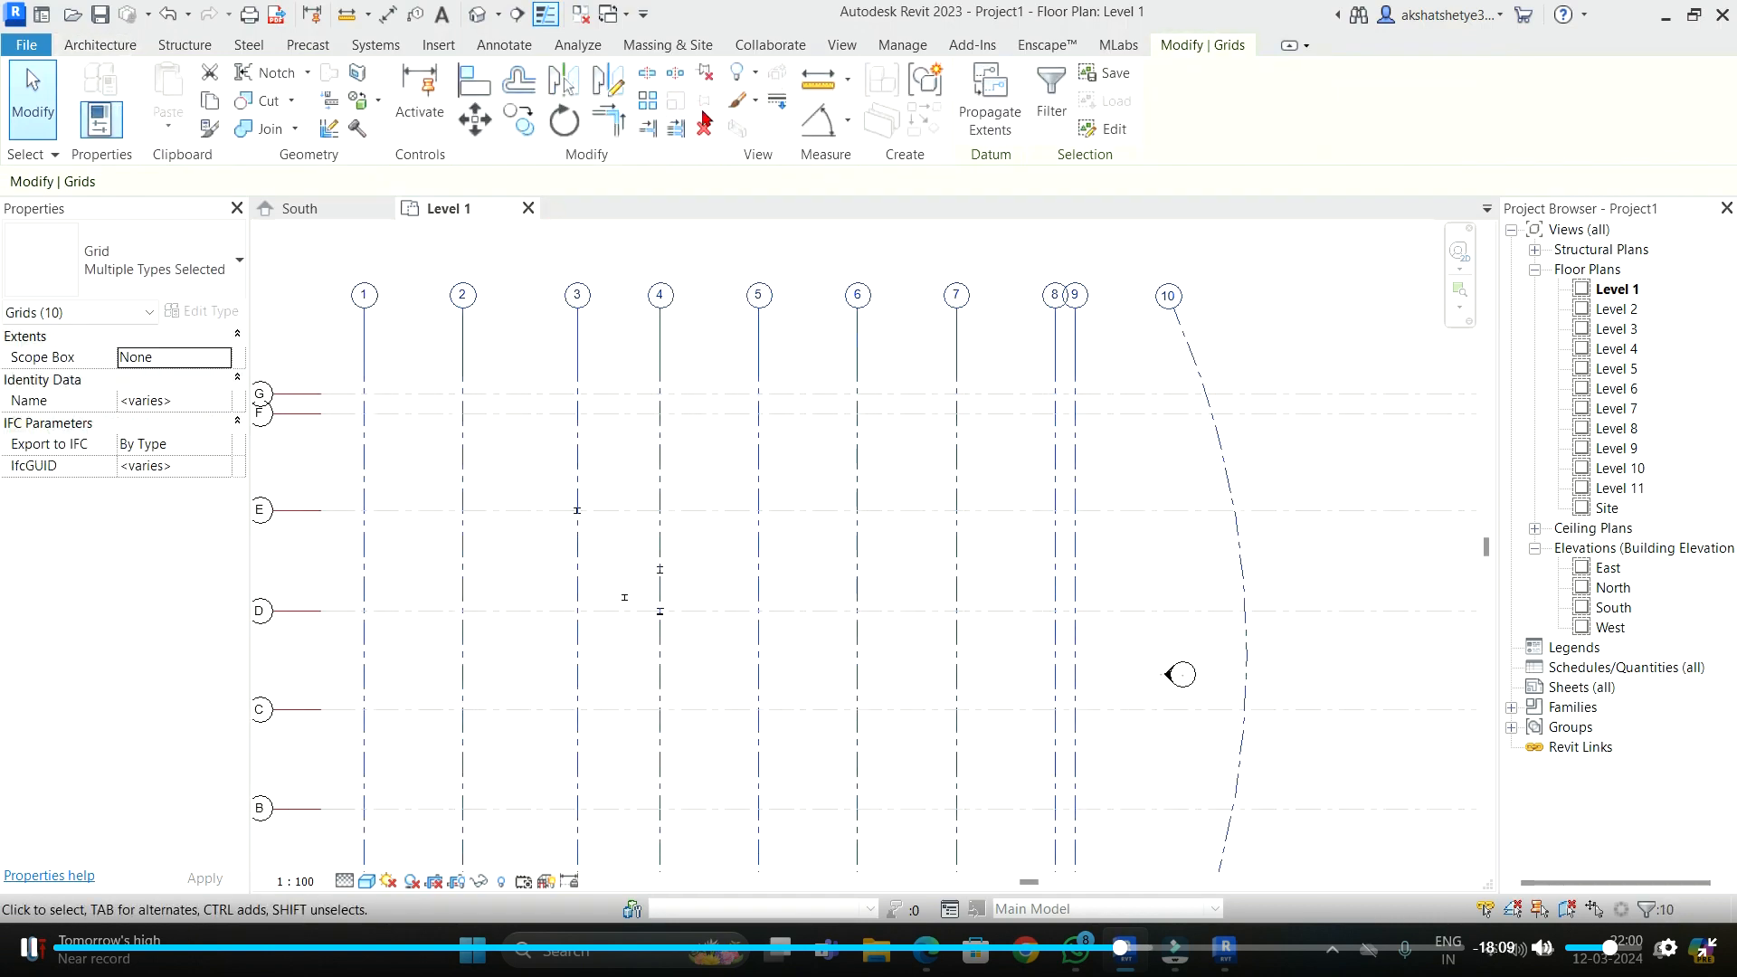
{"action": "scroll", "coordinate": [1176, 340], "scroll_direction": "down", "scroll_amount": 3}
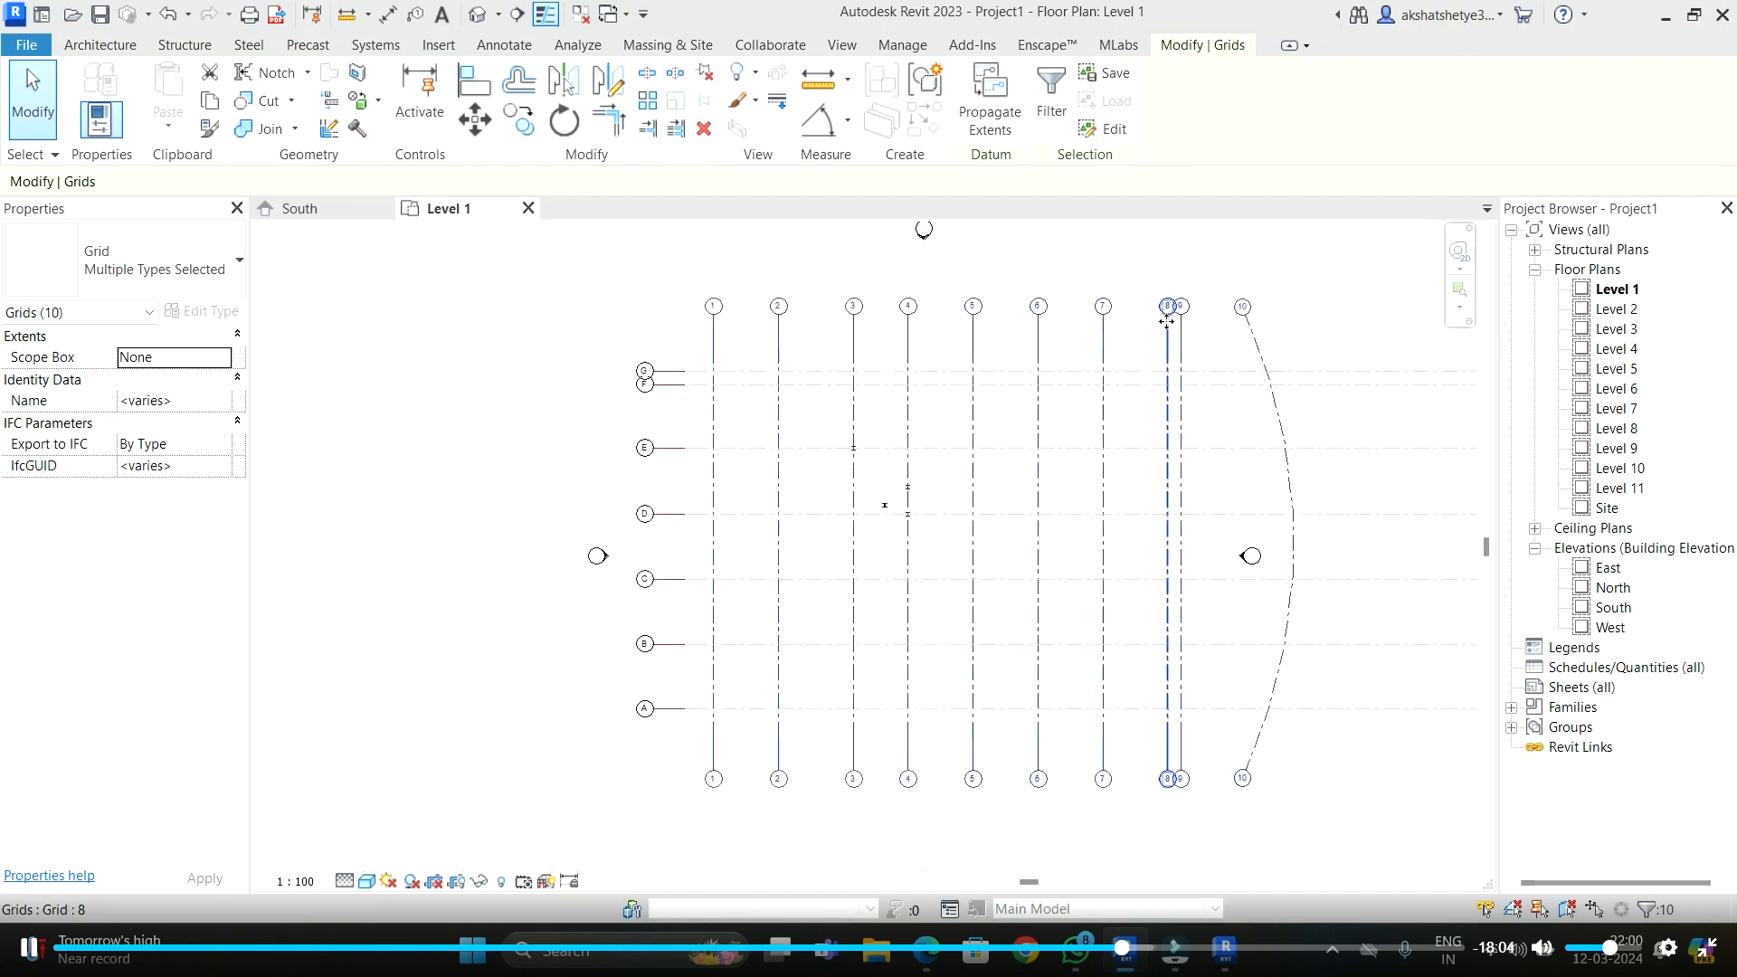
{"action": "scroll", "coordinate": [1198, 337], "scroll_direction": "up", "scroll_amount": 2}
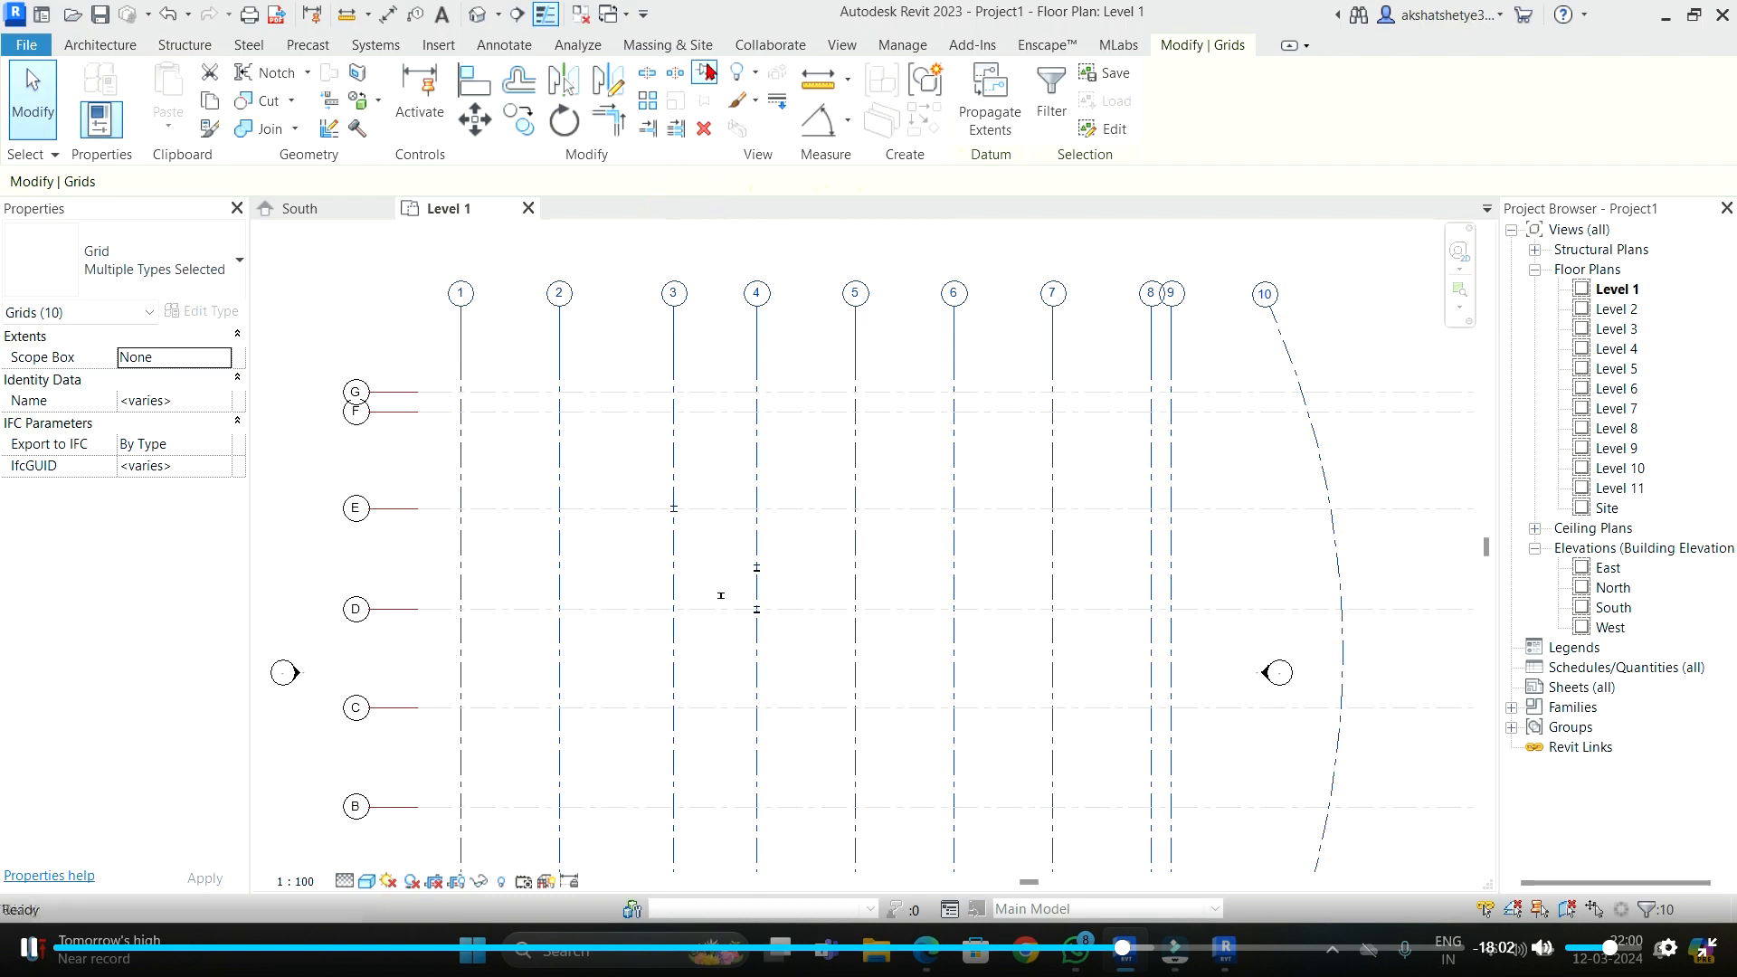
- Move grid 8 toward grid 7, to about midway between grids 7 and 9
{"action": "left_click", "coordinate": [1119, 332]}
{"action": "left_click", "coordinate": [1151, 351]}
{"action": "left_click_drag", "start_coordinate": [1151, 351], "coordinate": [1113, 353]}
{"action": "left_click_drag", "start_coordinate": [1314, 346], "coordinate": [457, 353]}
{"action": "left_click", "coordinate": [841, 253]}
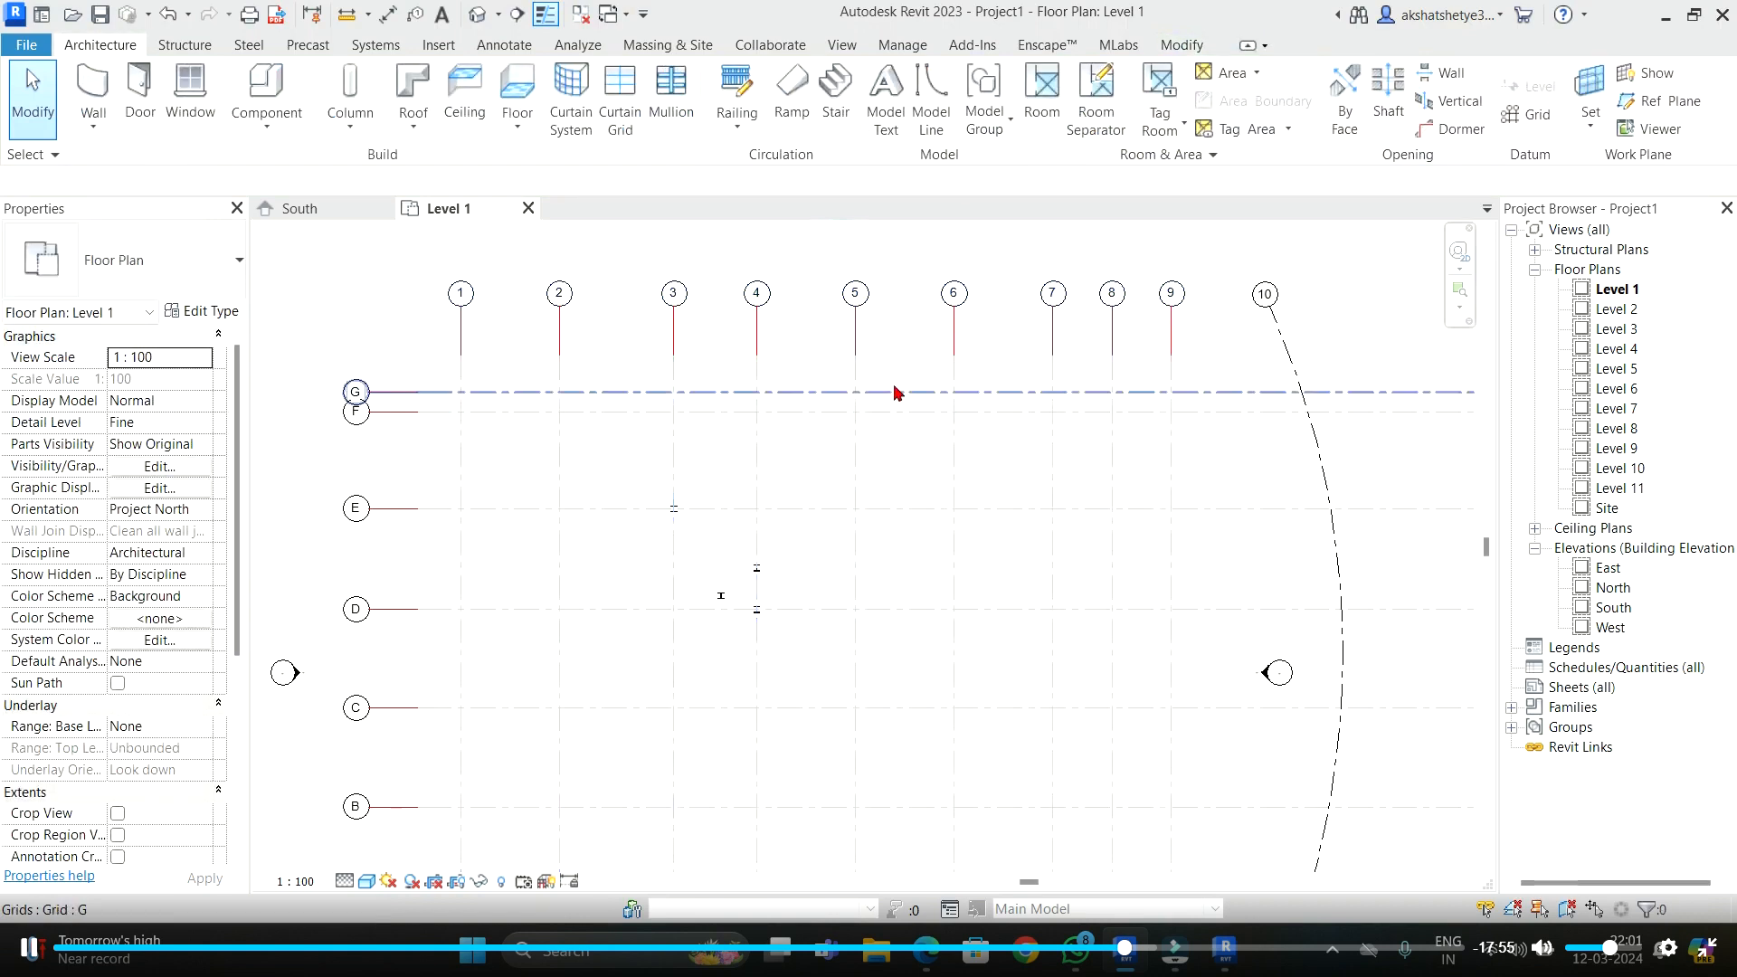
- Switch to the Google Meet window to read the in-call messages, and return to the Revit Level 1 floor plan
{"action": "scroll", "coordinate": [896, 393], "scroll_direction": "down", "scroll_amount": 3}
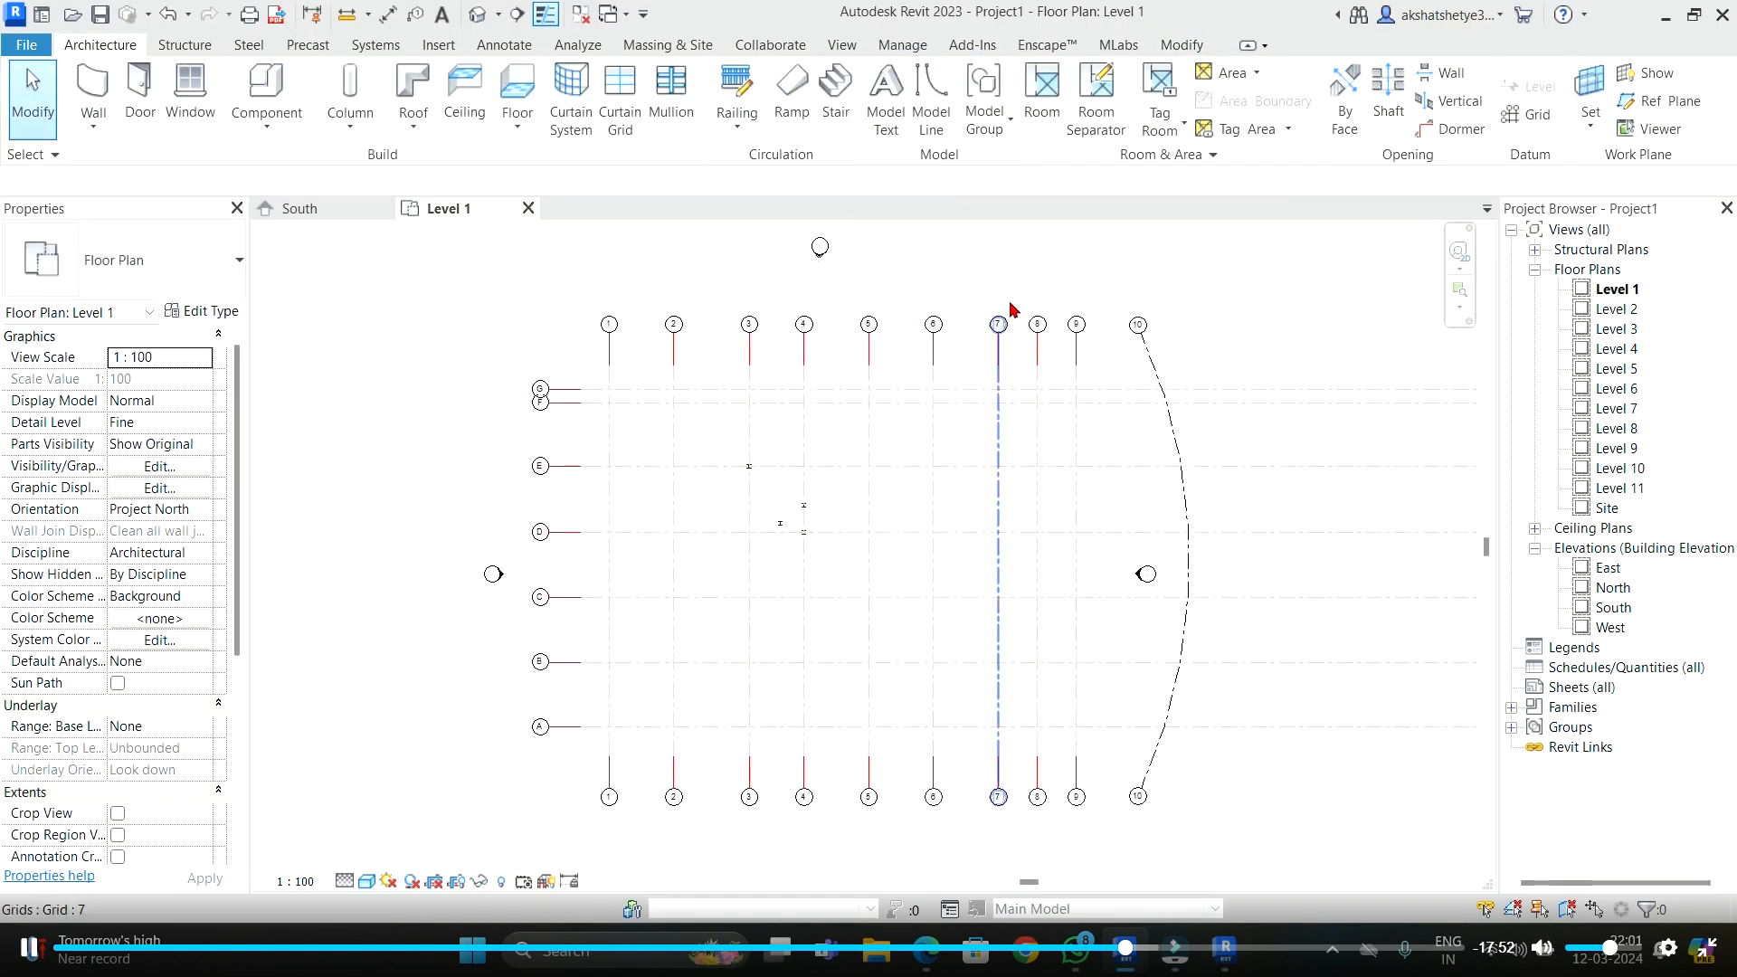
{"action": "middle_click_drag", "start_coordinate": [1215, 295], "coordinate": [1018, 300]}
{"action": "scroll", "coordinate": [1018, 301], "scroll_direction": "down", "scroll_amount": 1}
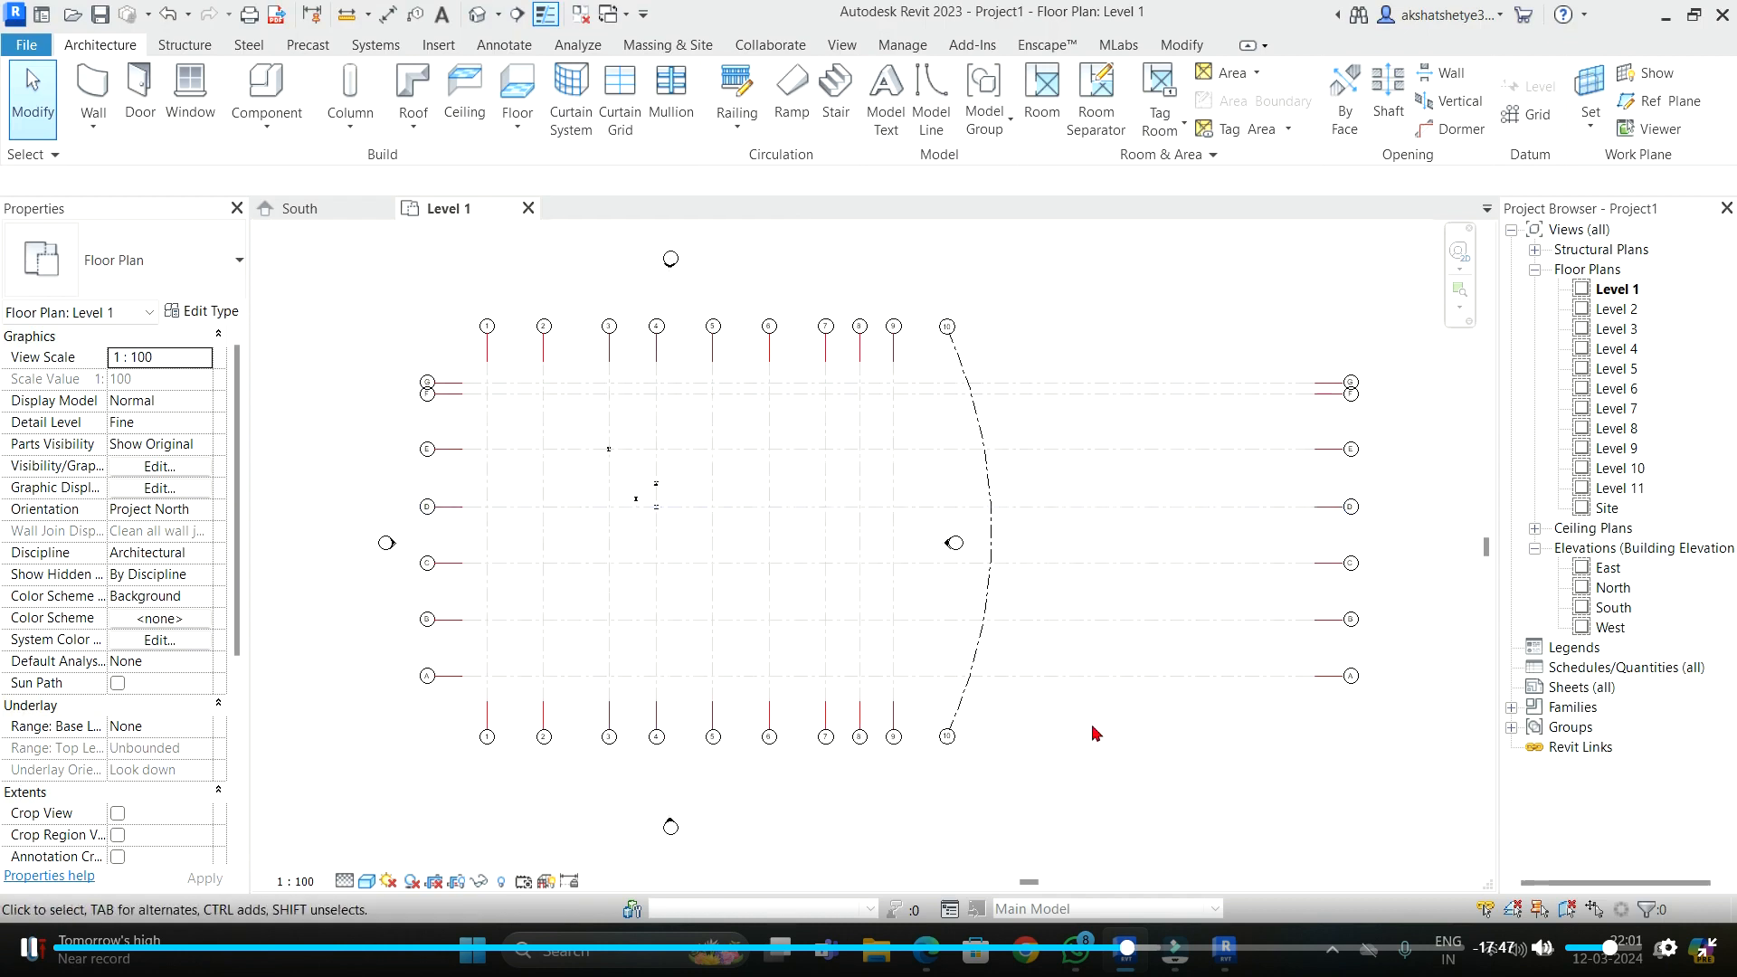
{"action": "mouse_move", "coordinate": [924, 948]}
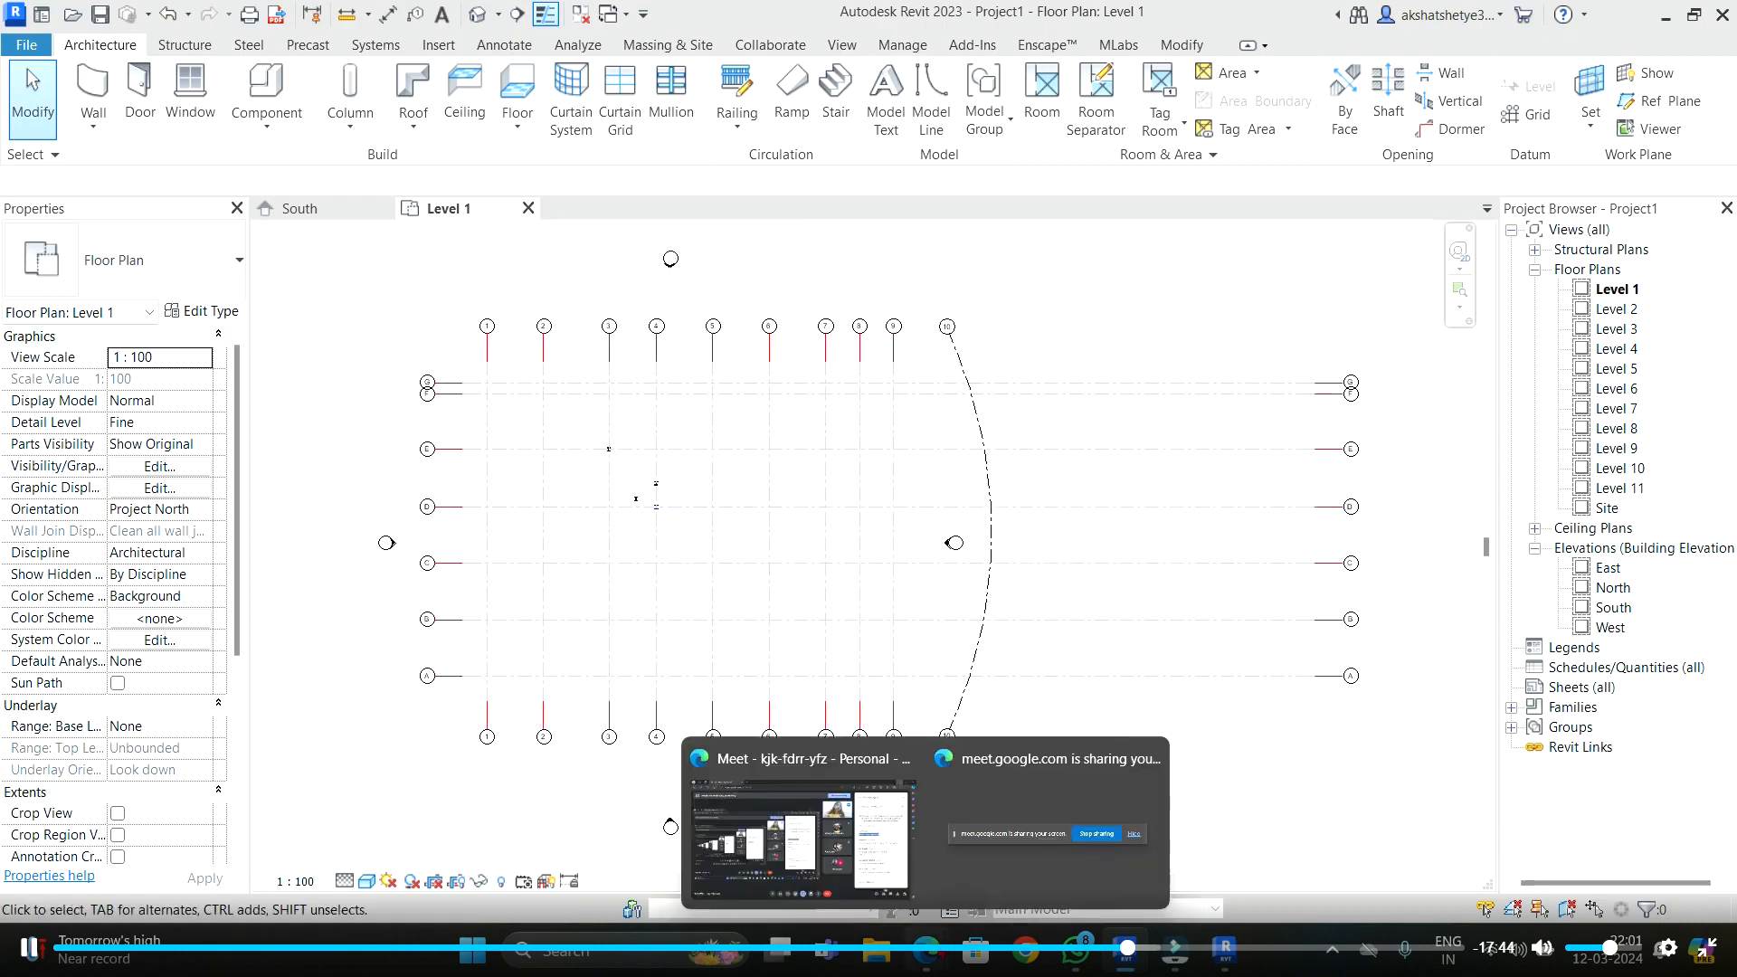
{"action": "left_click", "coordinate": [869, 864]}
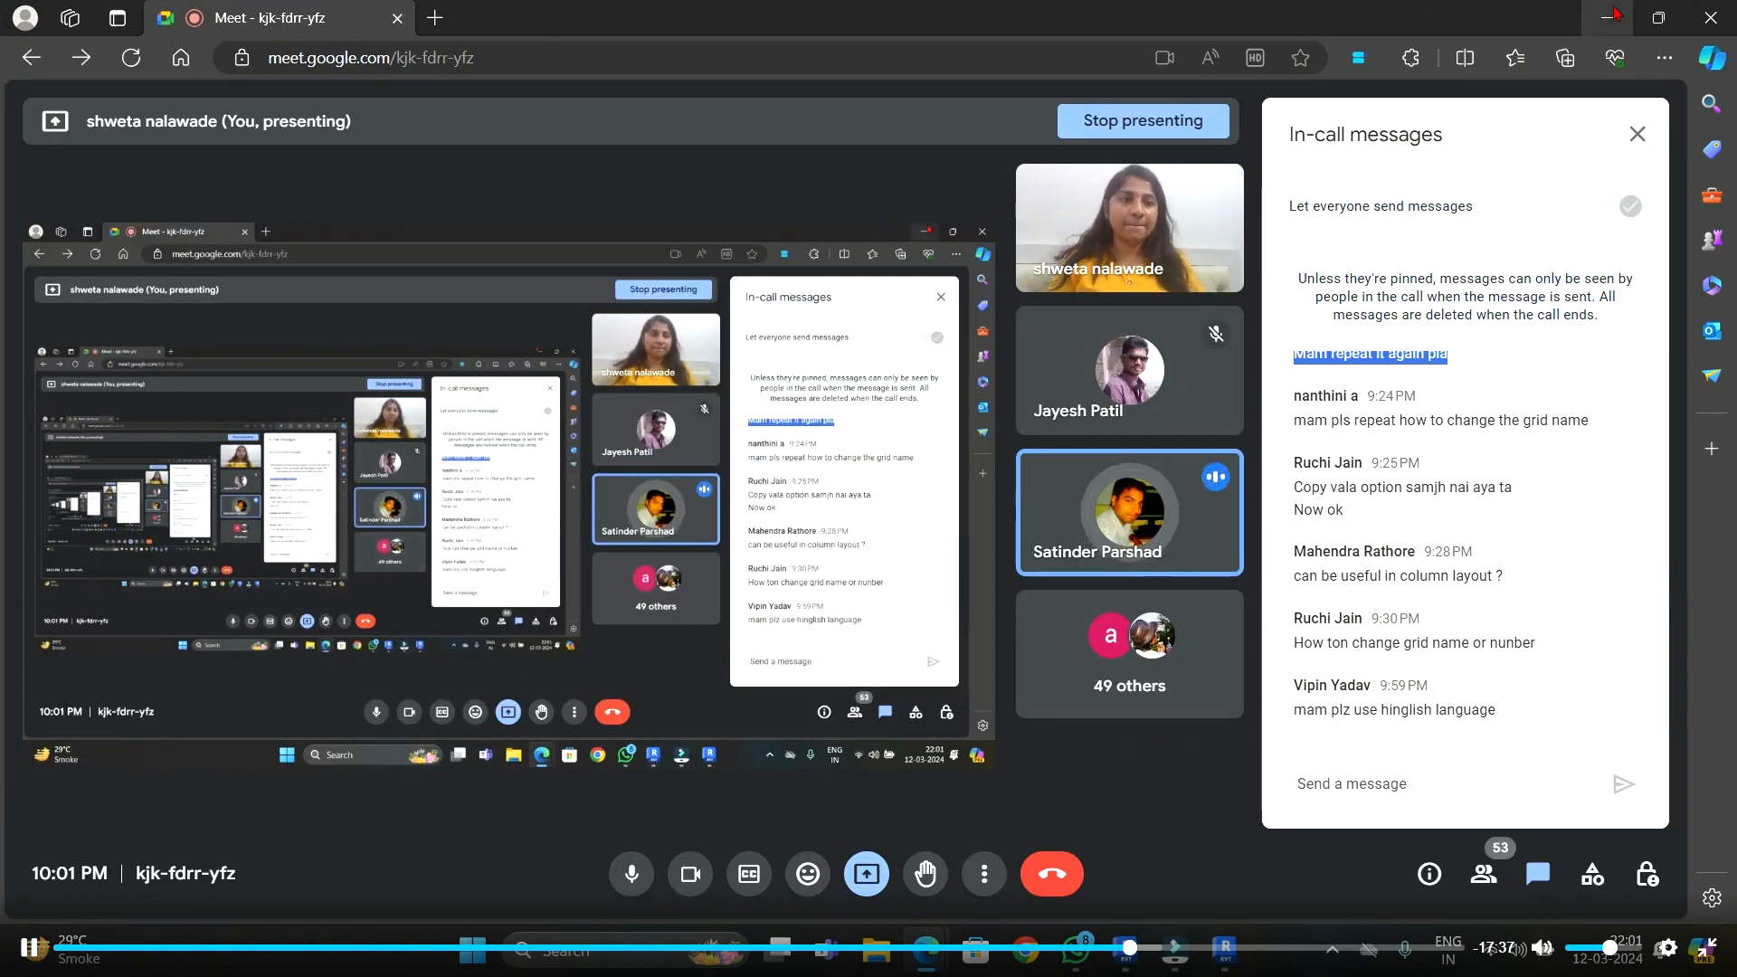
{"action": "left_click", "coordinate": [1125, 949]}
- Examine the type properties of grid G's 6.5mm Bubble New type, including its segment weight settings, and close them without changes
{"action": "scroll", "coordinate": [459, 317], "scroll_direction": "up", "scroll_amount": 7}
{"action": "left_click", "coordinate": [587, 449]}
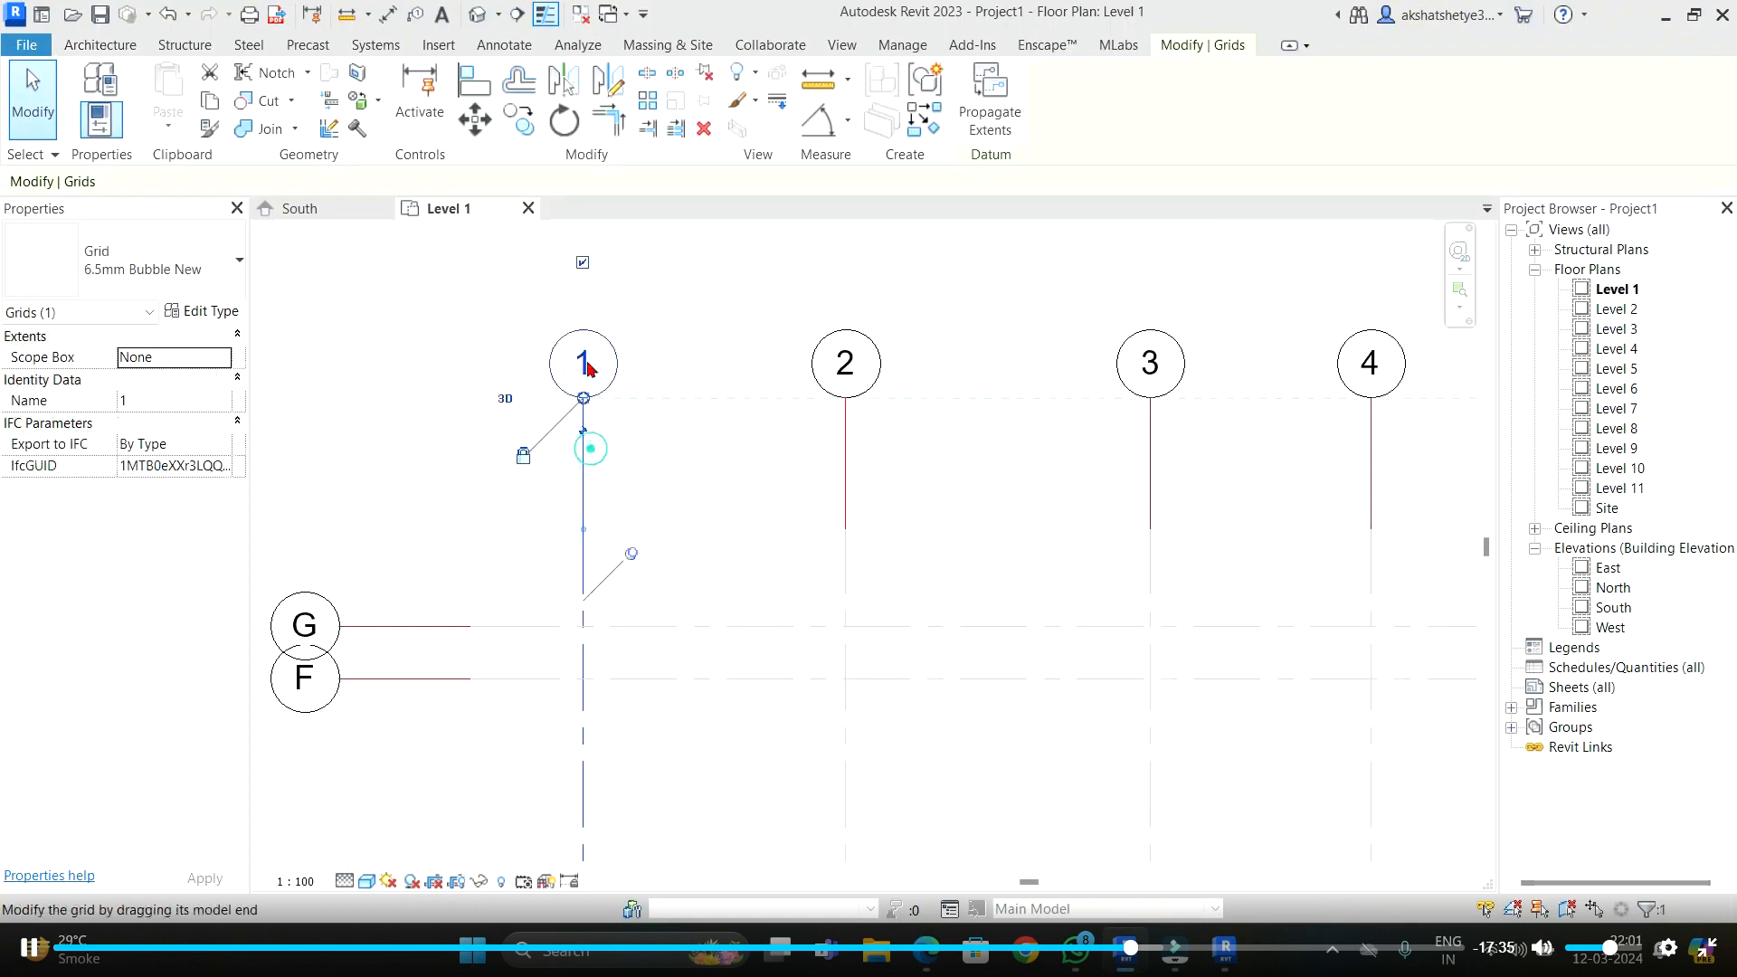
{"action": "left_click", "coordinate": [464, 630]}
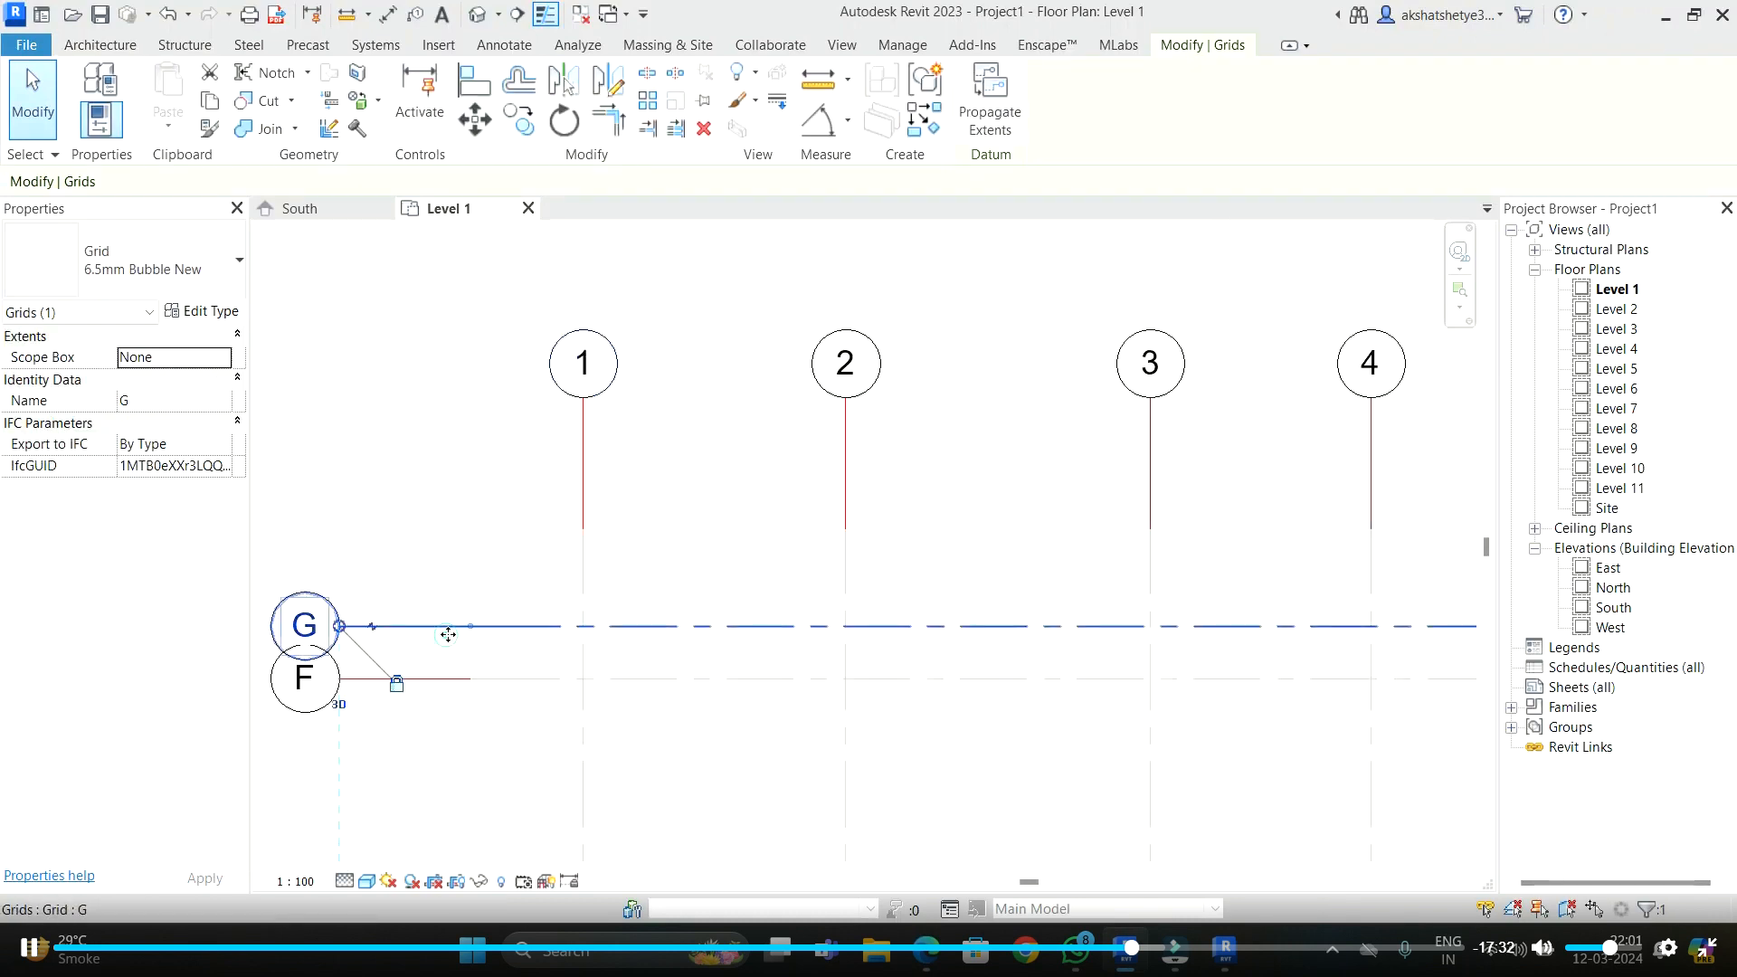
{"action": "left_click", "coordinate": [203, 316]}
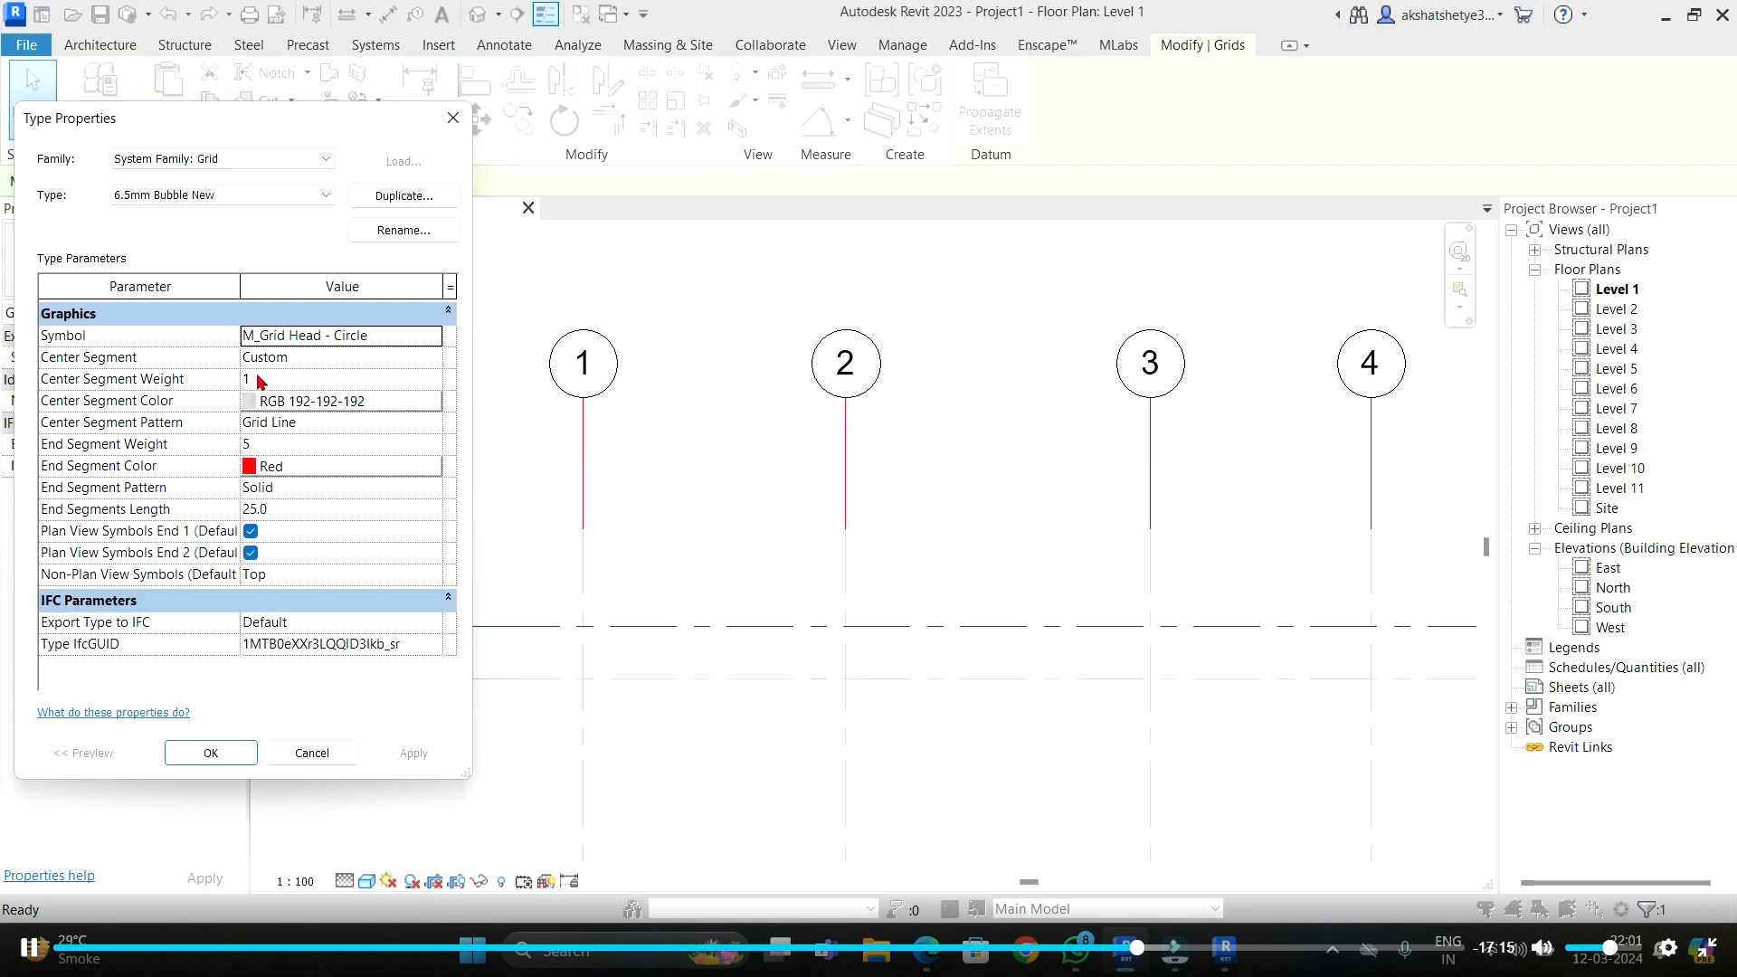
{"action": "left_click", "coordinate": [453, 118]}
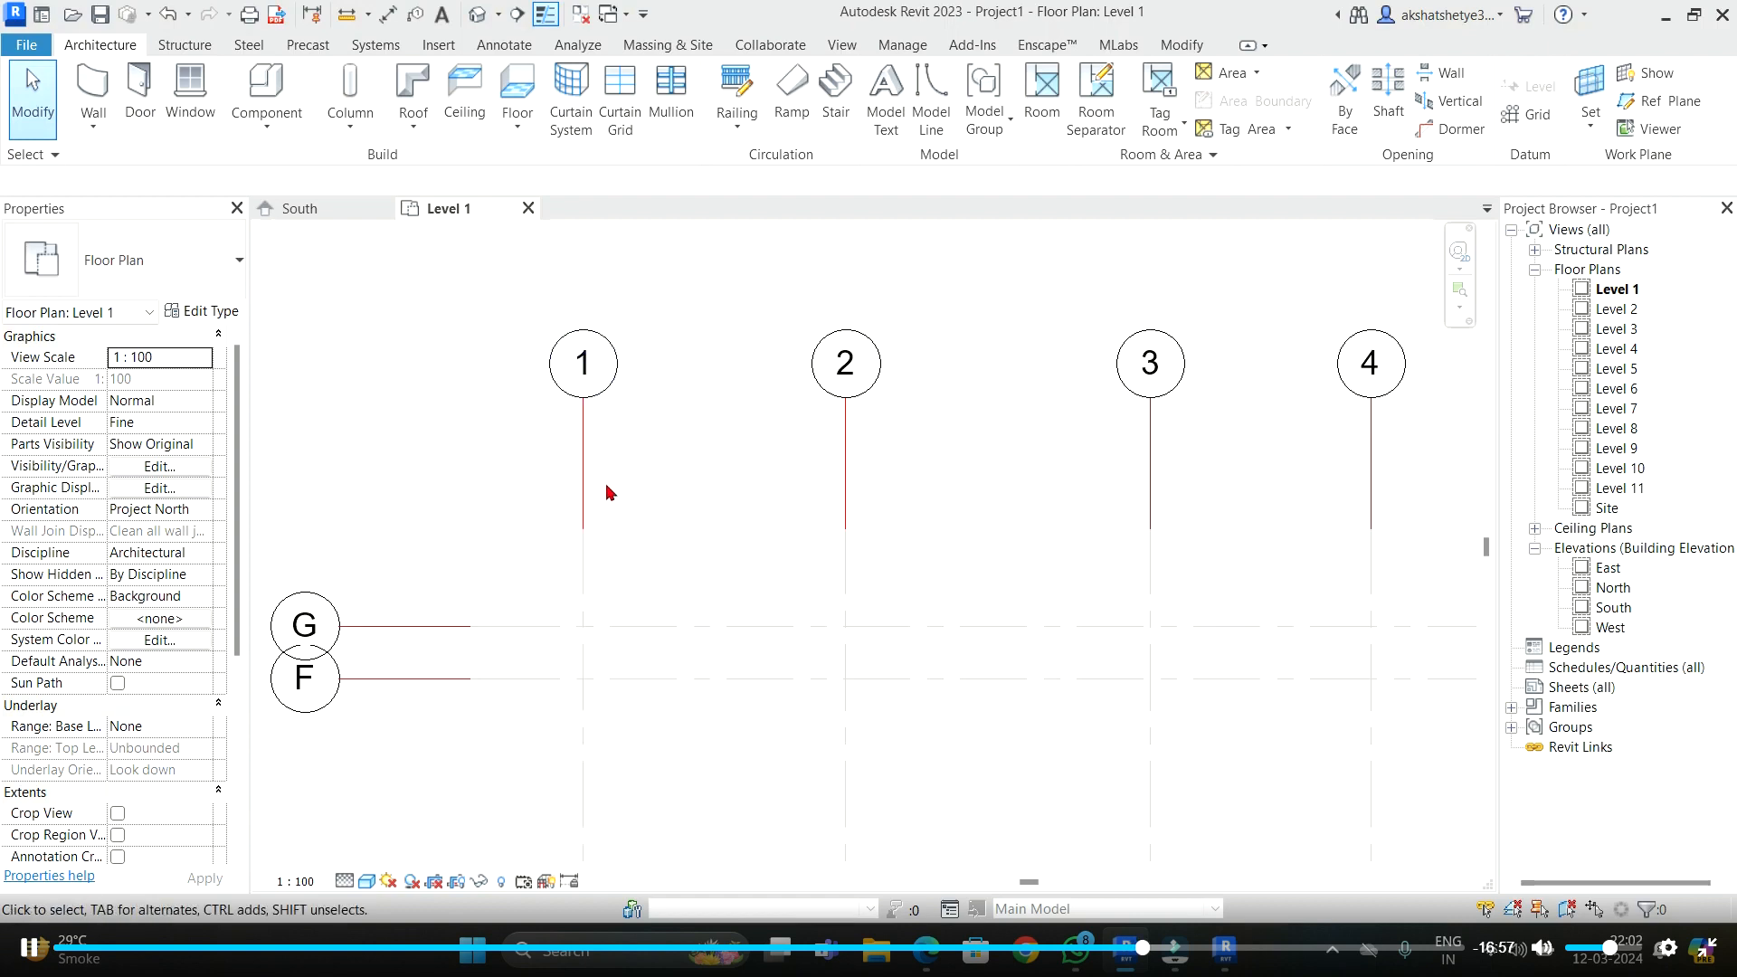
- Toggle Thin Lines on and off to compare the display of the grid's end segments, leaving it off
{"action": "left_click", "coordinate": [541, 22]}
{"action": "scroll", "coordinate": [488, 399], "scroll_direction": "up", "scroll_amount": 5}
{"action": "scroll", "coordinate": [665, 604], "scroll_direction": "down", "scroll_amount": 3}
{"action": "scroll", "coordinate": [667, 608], "scroll_direction": "up", "scroll_amount": 3}
{"action": "left_click", "coordinate": [544, 16]}
{"action": "left_click", "coordinate": [545, 20]}
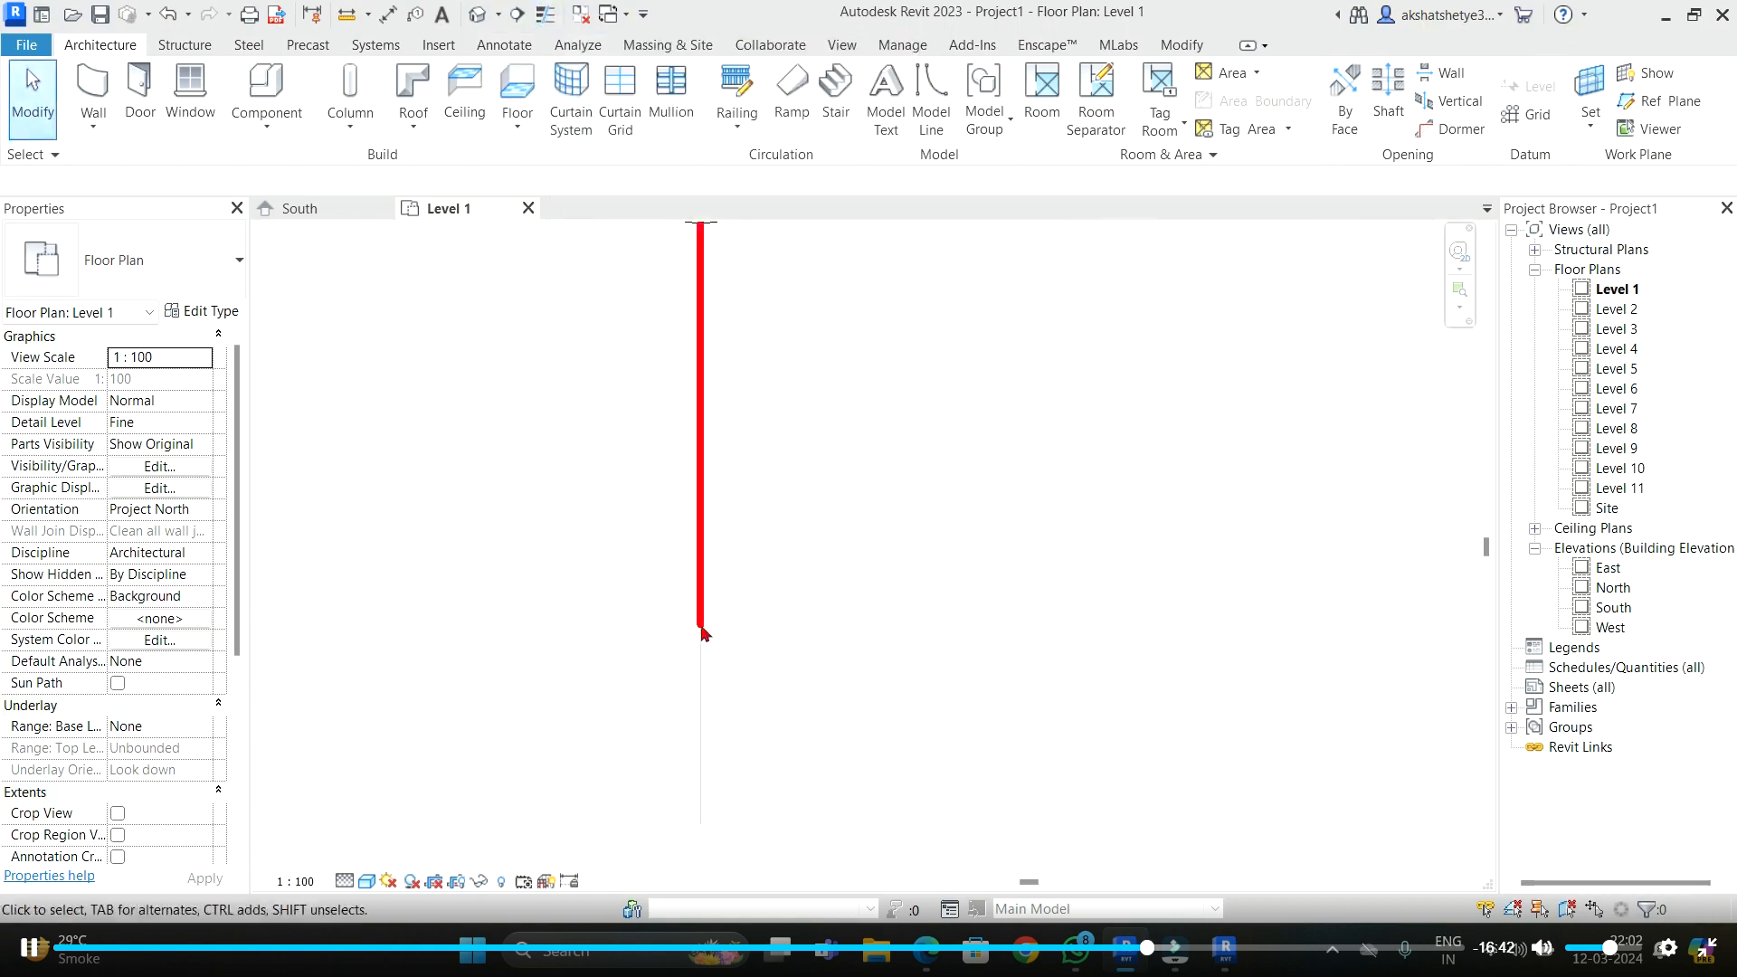
{"action": "scroll", "coordinate": [620, 506], "scroll_direction": "down", "scroll_amount": 4}
{"action": "scroll", "coordinate": [594, 588], "scroll_direction": "up", "scroll_amount": 3}
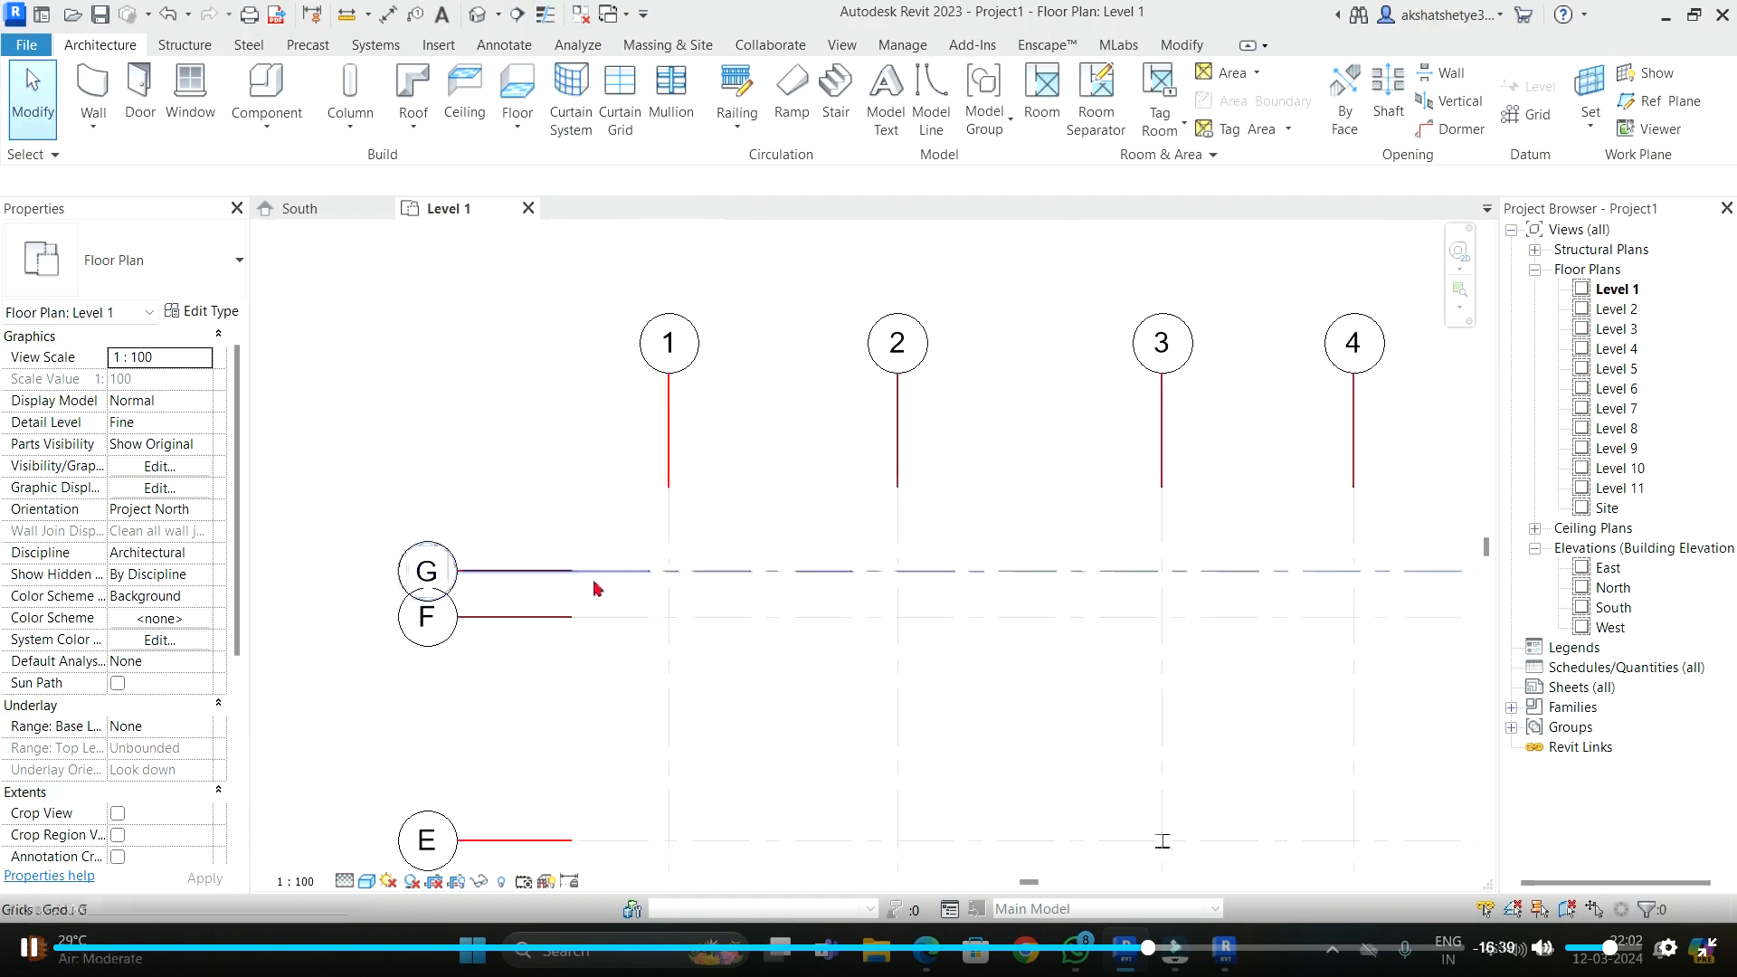
- Edit the grid type of grid G and apply an End Segment Weight of 9
{"action": "left_click", "coordinate": [593, 575]}
{"action": "left_click", "coordinate": [217, 313]}
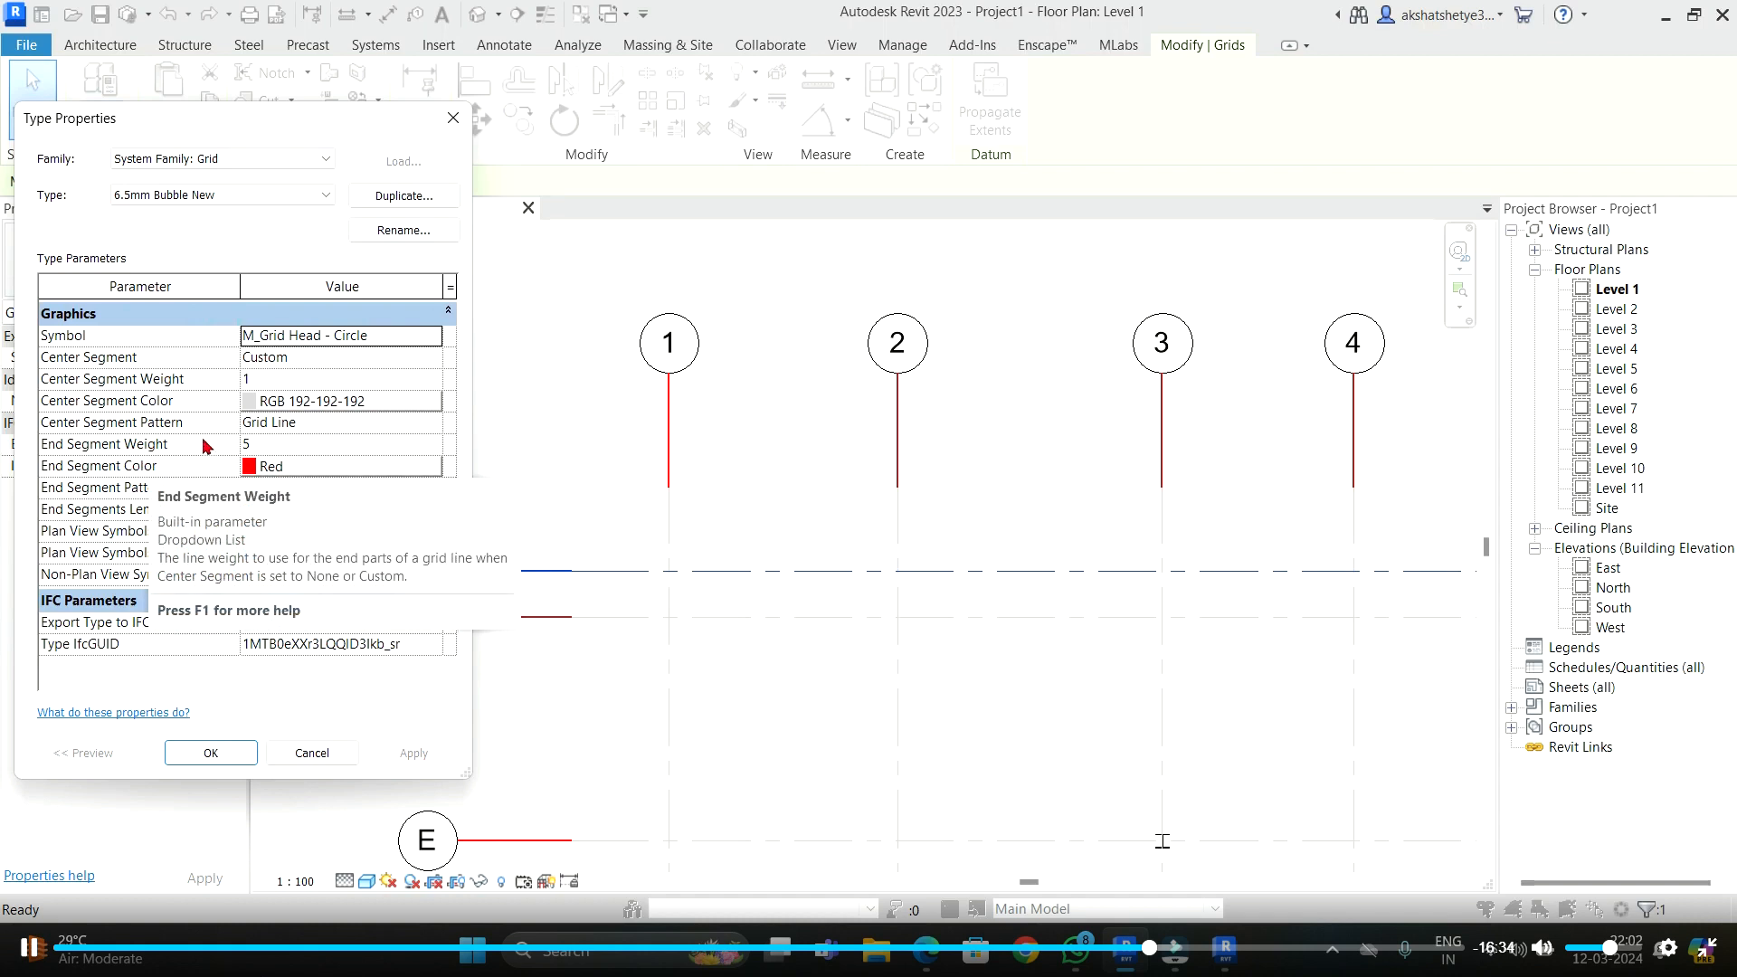
{"action": "left_click", "coordinate": [230, 451]}
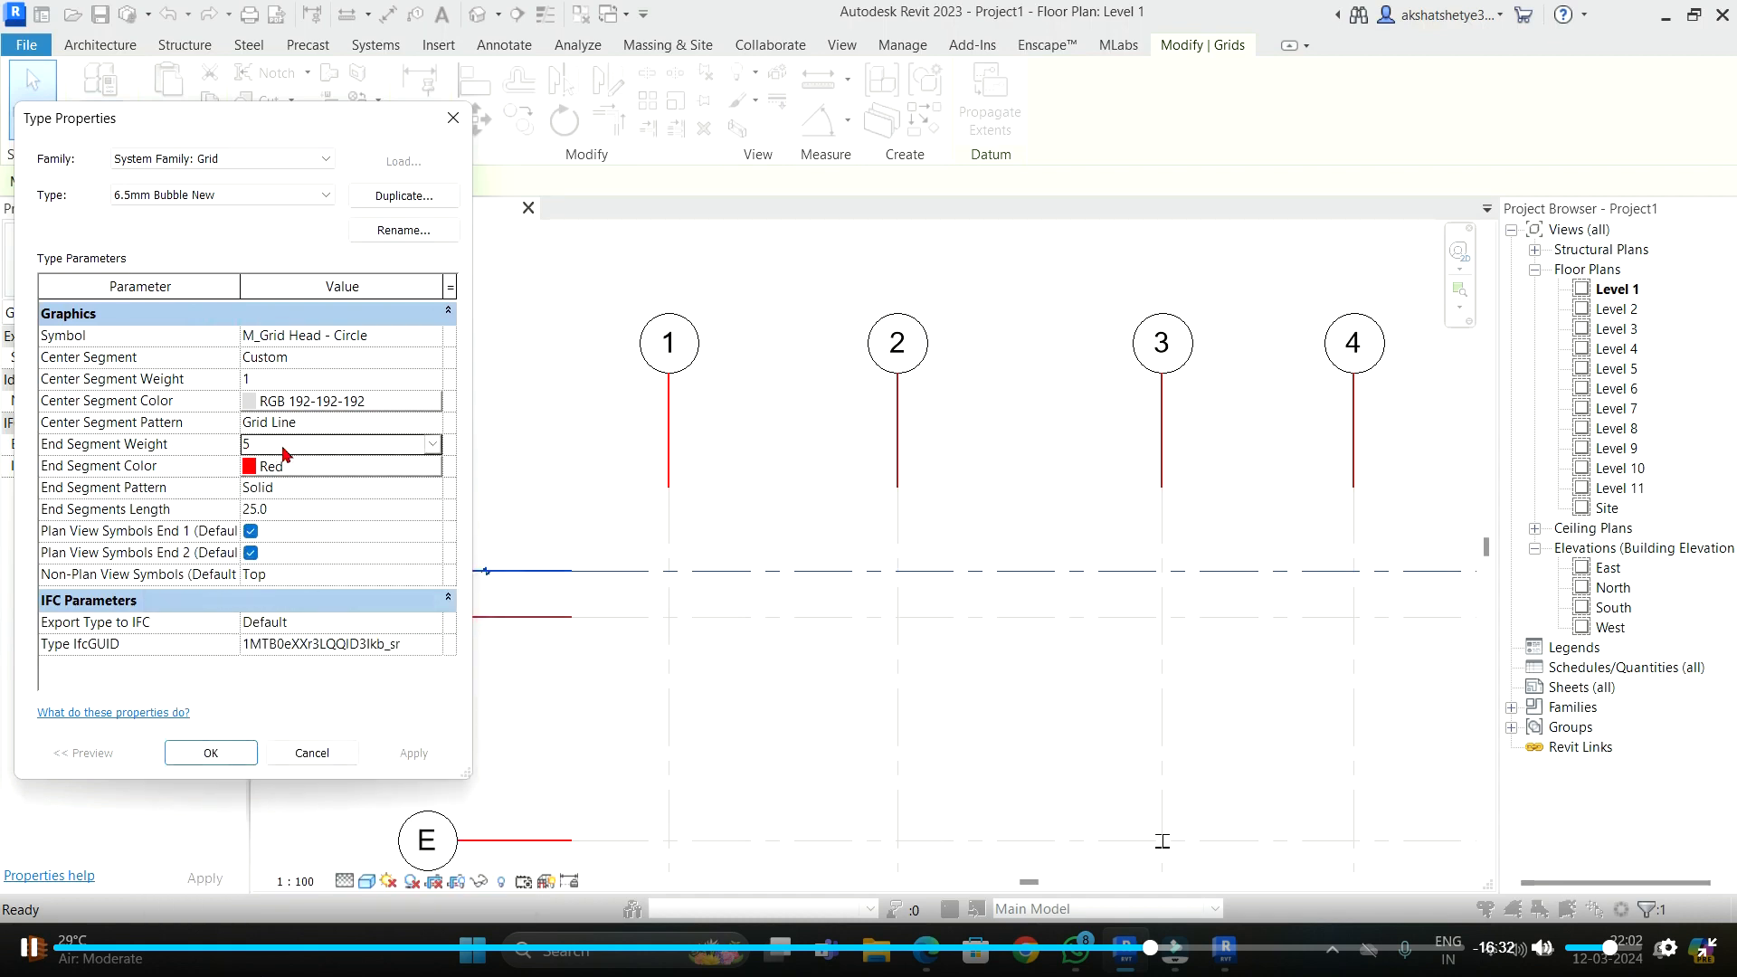
{"action": "left_click", "coordinate": [433, 444]}
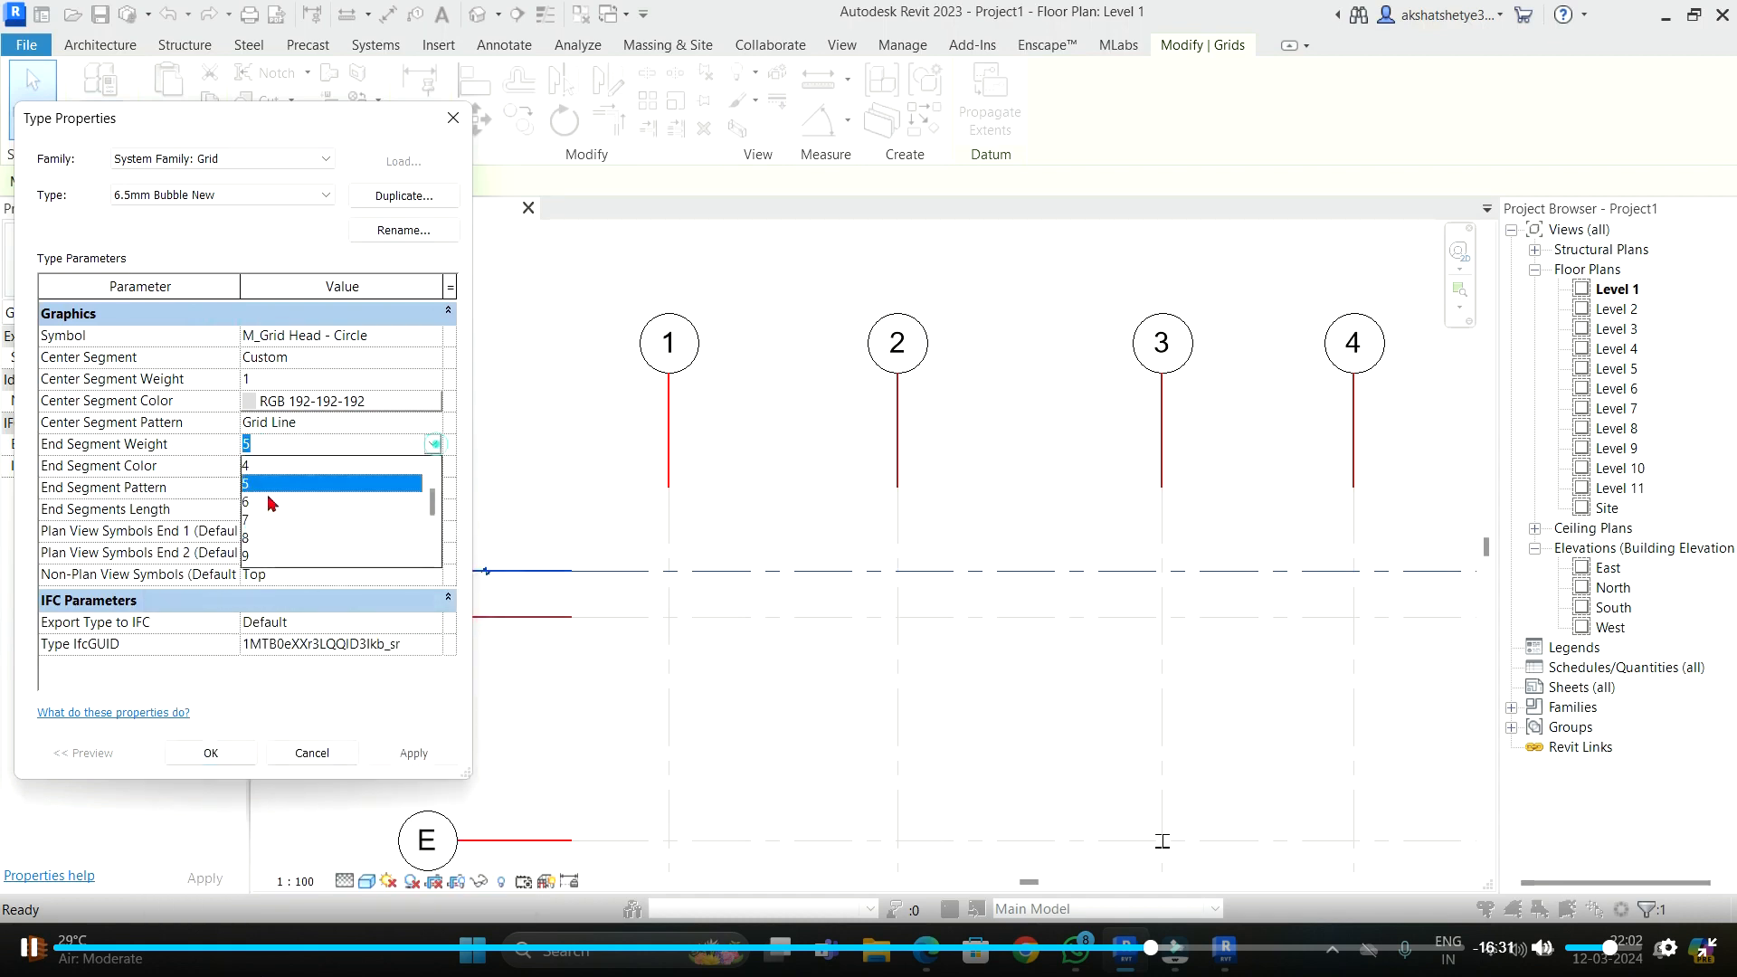
{"action": "left_click", "coordinate": [251, 555]}
{"action": "left_click", "coordinate": [414, 753]}
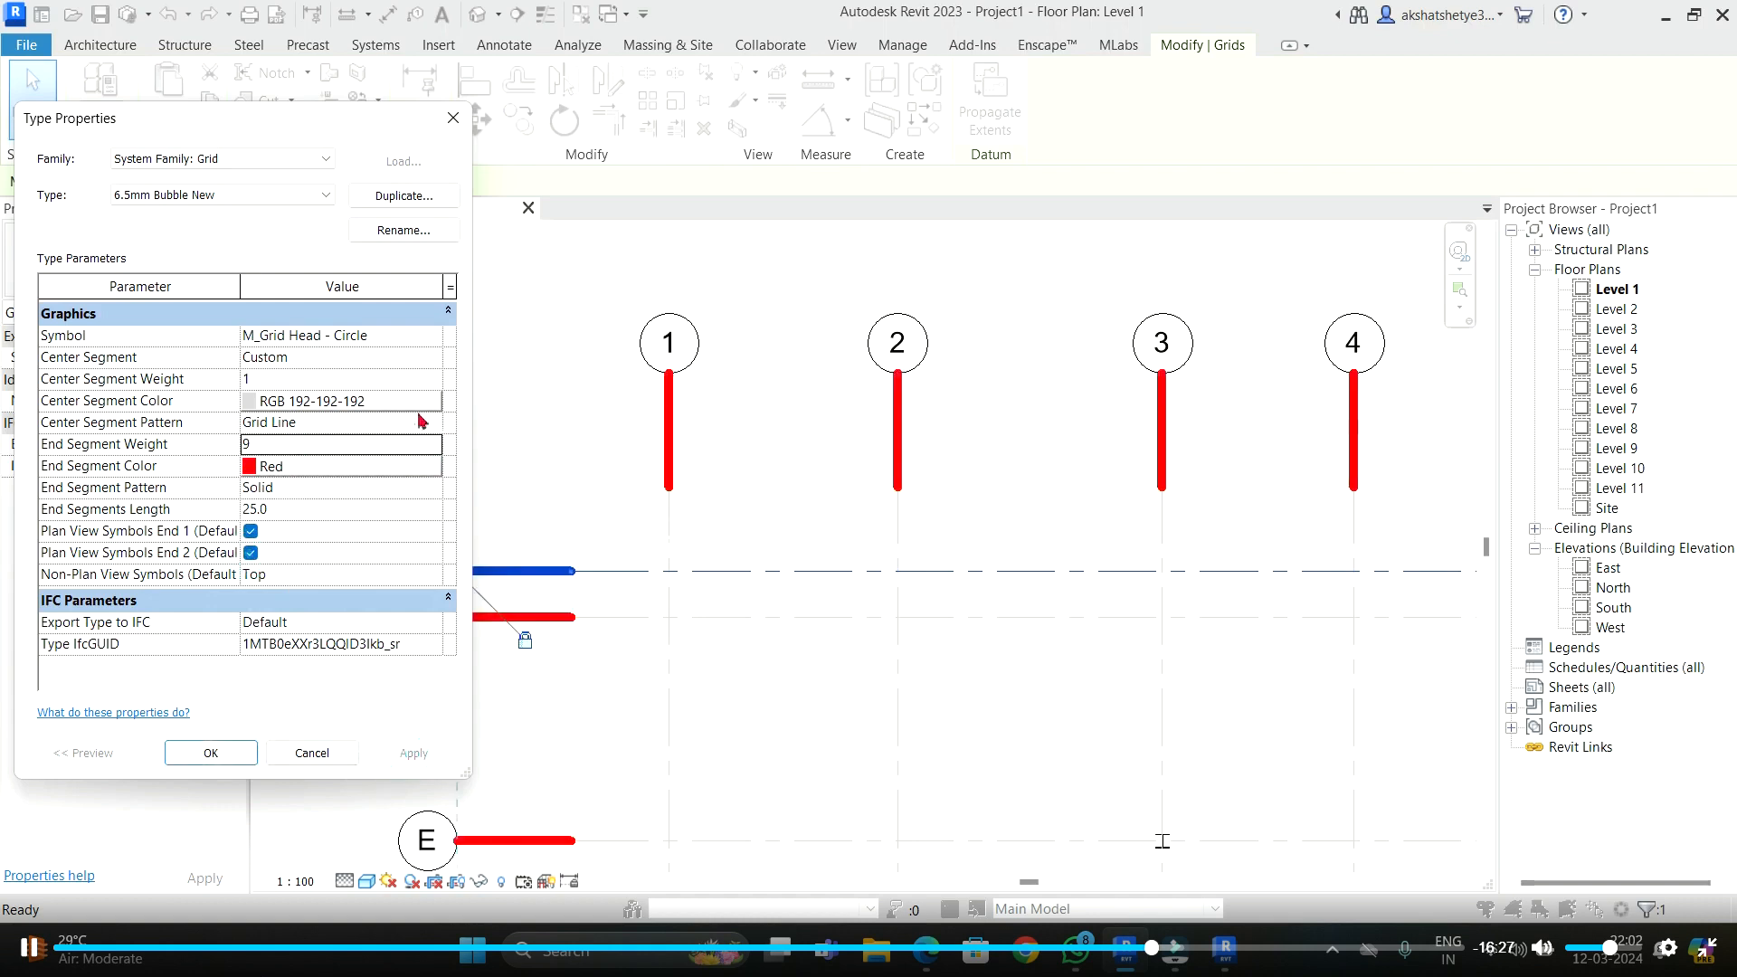
- Apply an End Segment Weight of 2 to the grid type, and set it back to 5
{"action": "left_click", "coordinate": [433, 444]}
{"action": "left_click", "coordinate": [262, 498]}
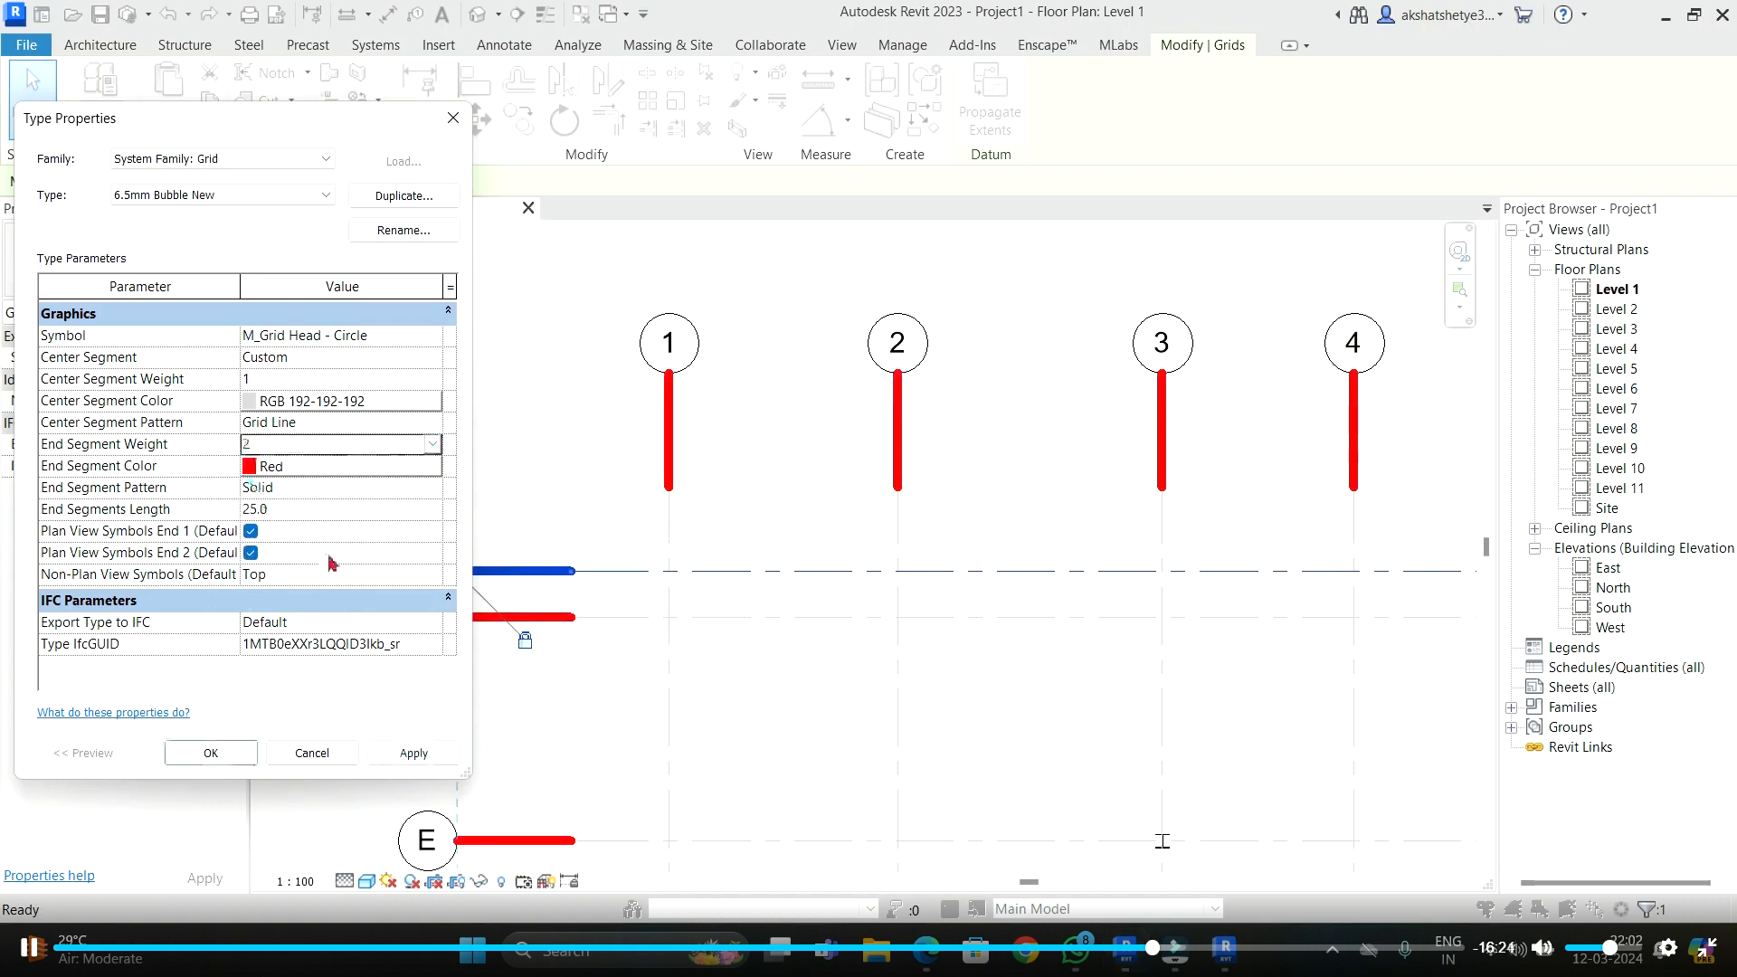
{"action": "left_click", "coordinate": [413, 753]}
{"action": "left_click", "coordinate": [434, 445]}
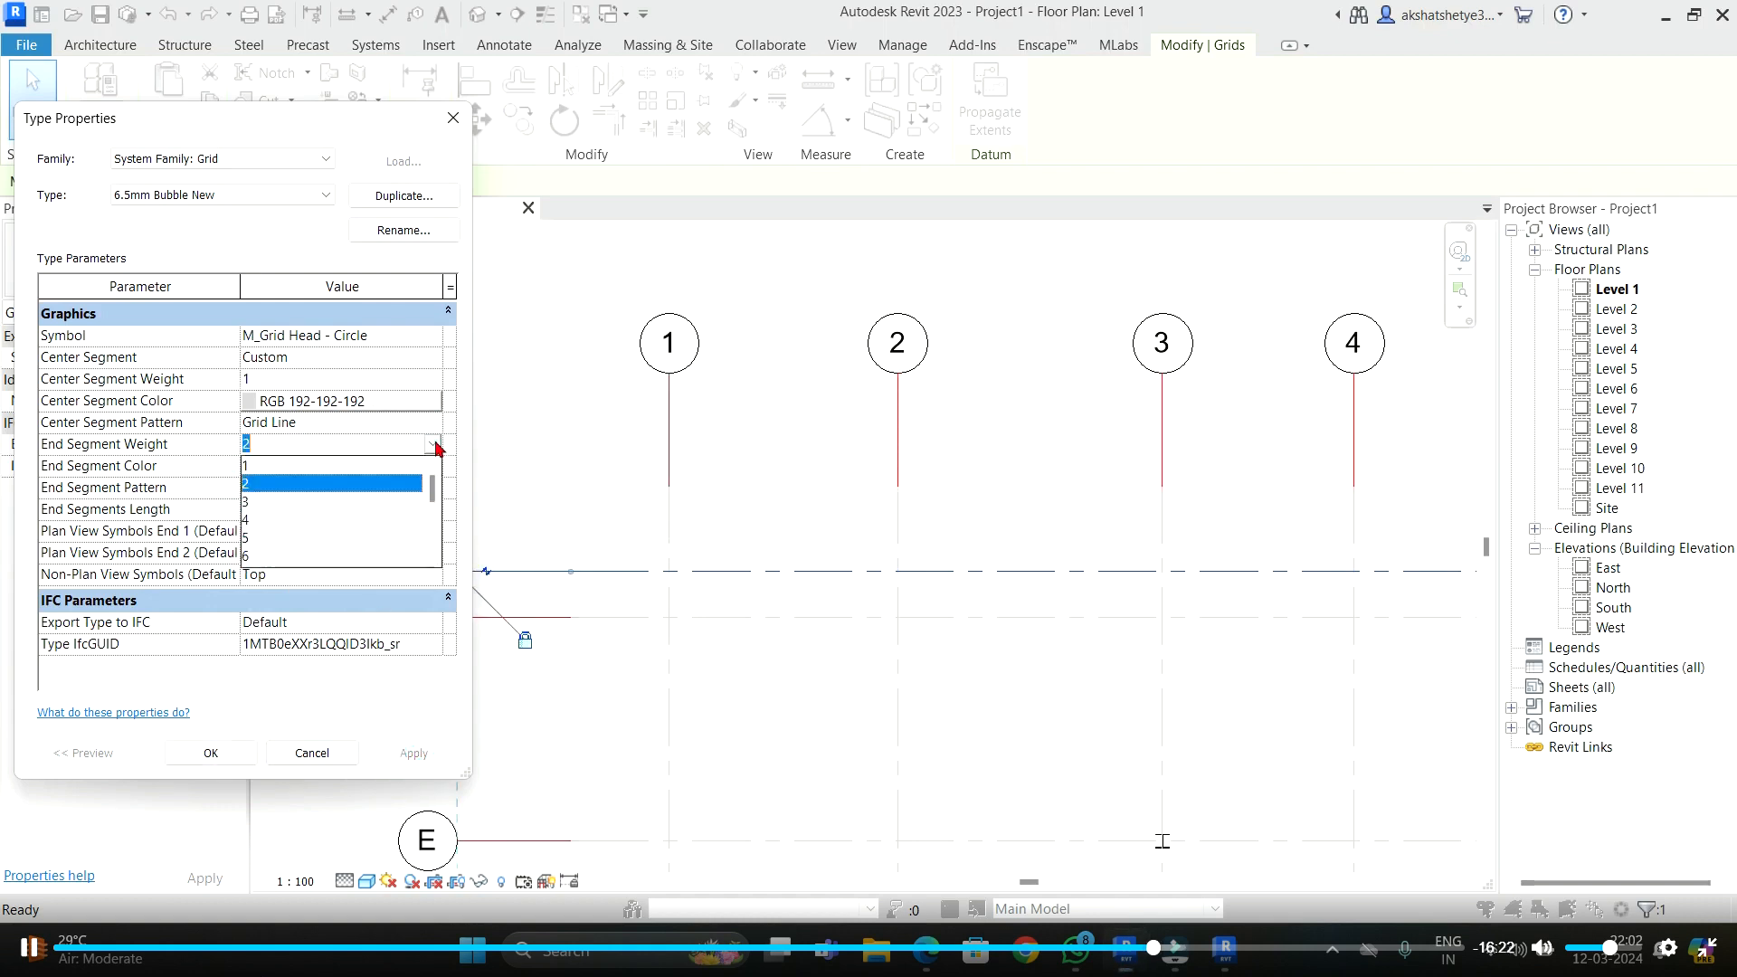
{"action": "left_click", "coordinate": [272, 503]}
{"action": "left_click", "coordinate": [414, 753]}
{"action": "left_click", "coordinate": [214, 753]}
{"action": "left_click", "coordinate": [574, 349]}
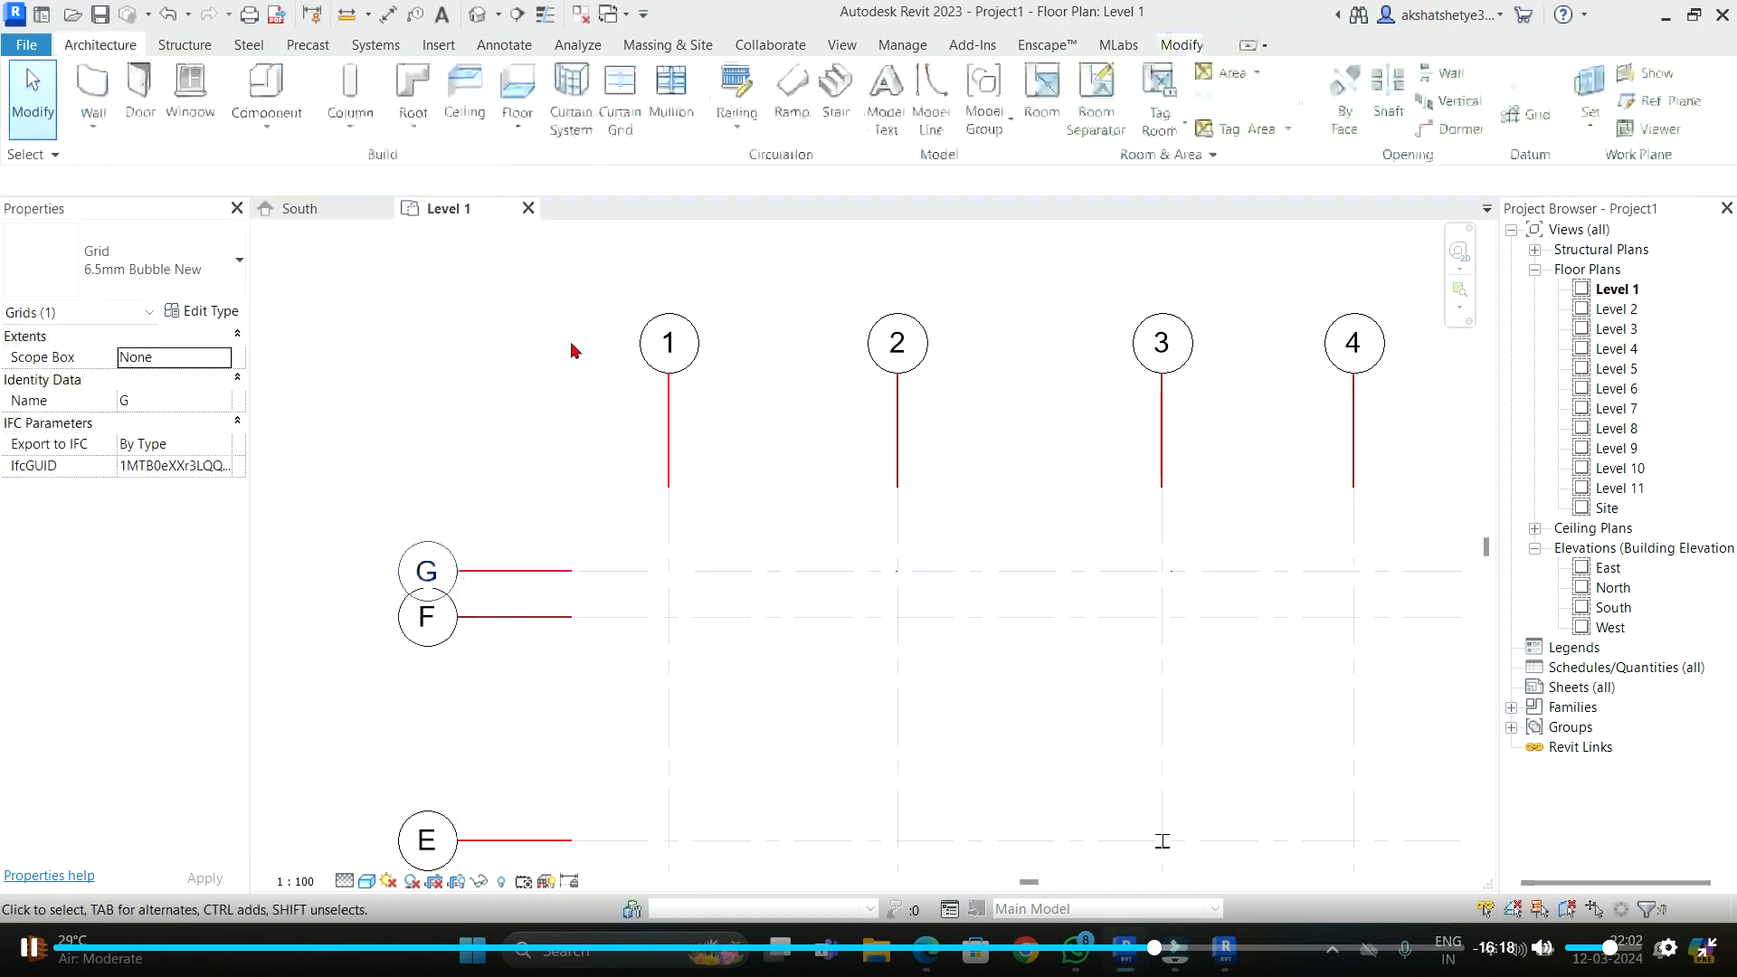
- Reopen grid G's type properties and apply a Center Segment Weight of 16
{"action": "left_click", "coordinate": [731, 573]}
{"action": "left_click", "coordinate": [218, 310]}
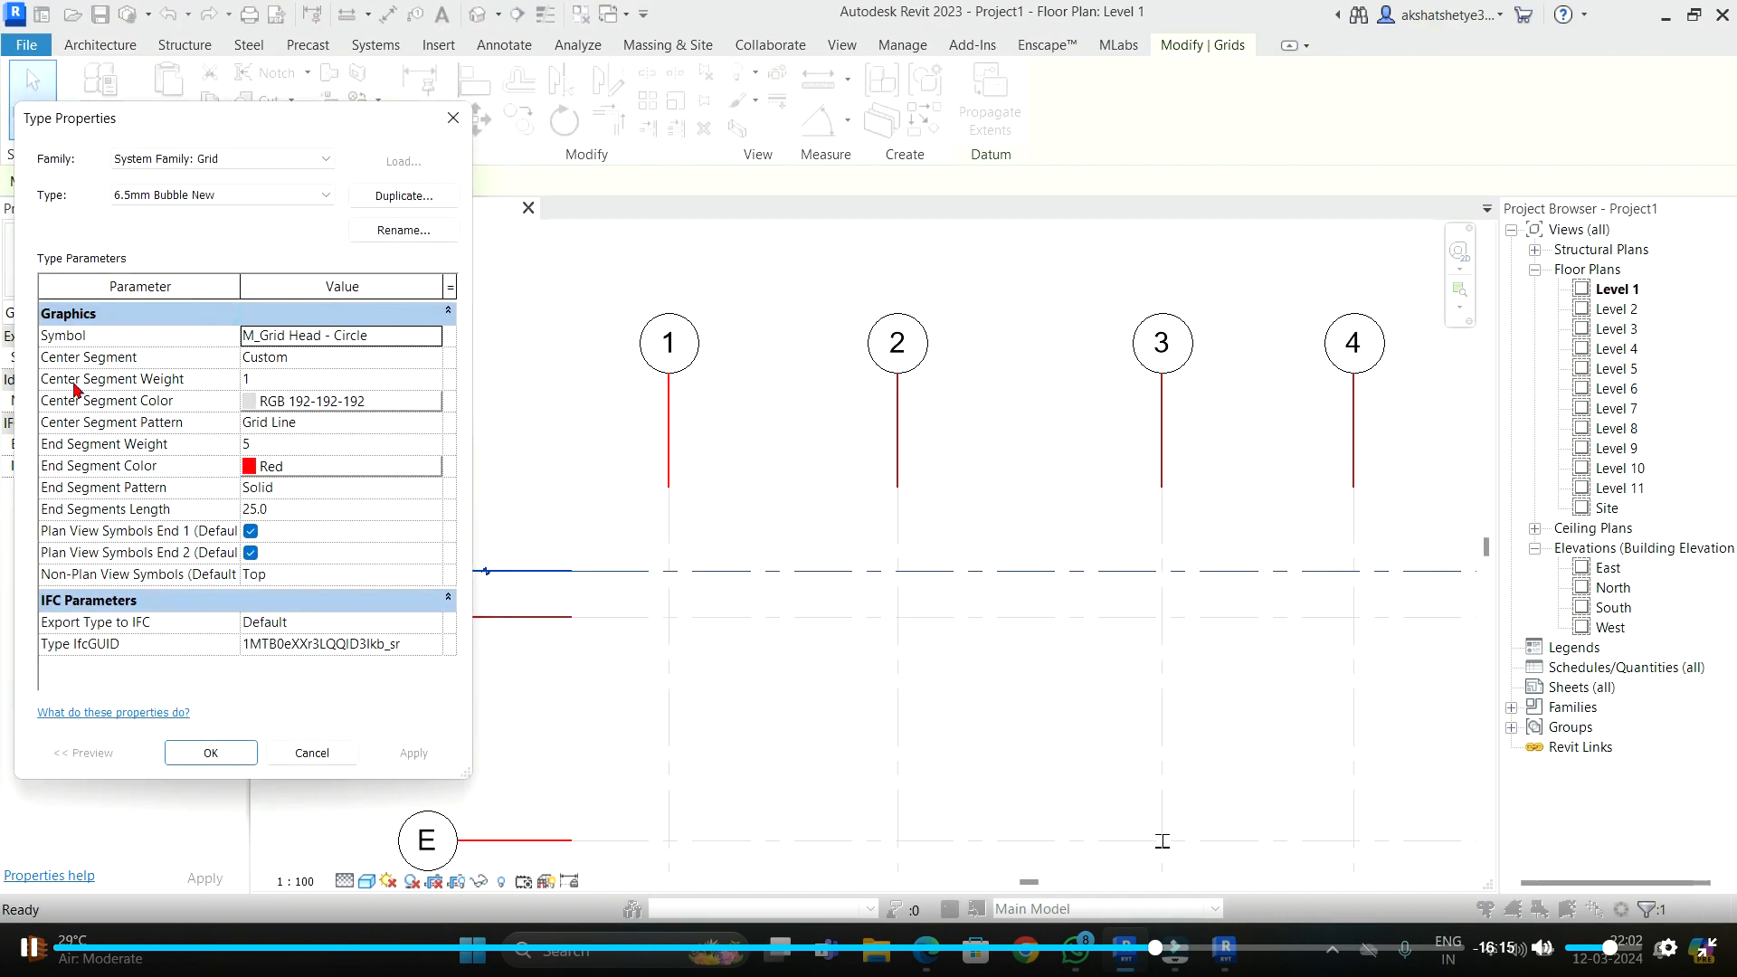
{"action": "left_click", "coordinate": [294, 380]}
{"action": "left_click", "coordinate": [431, 379]}
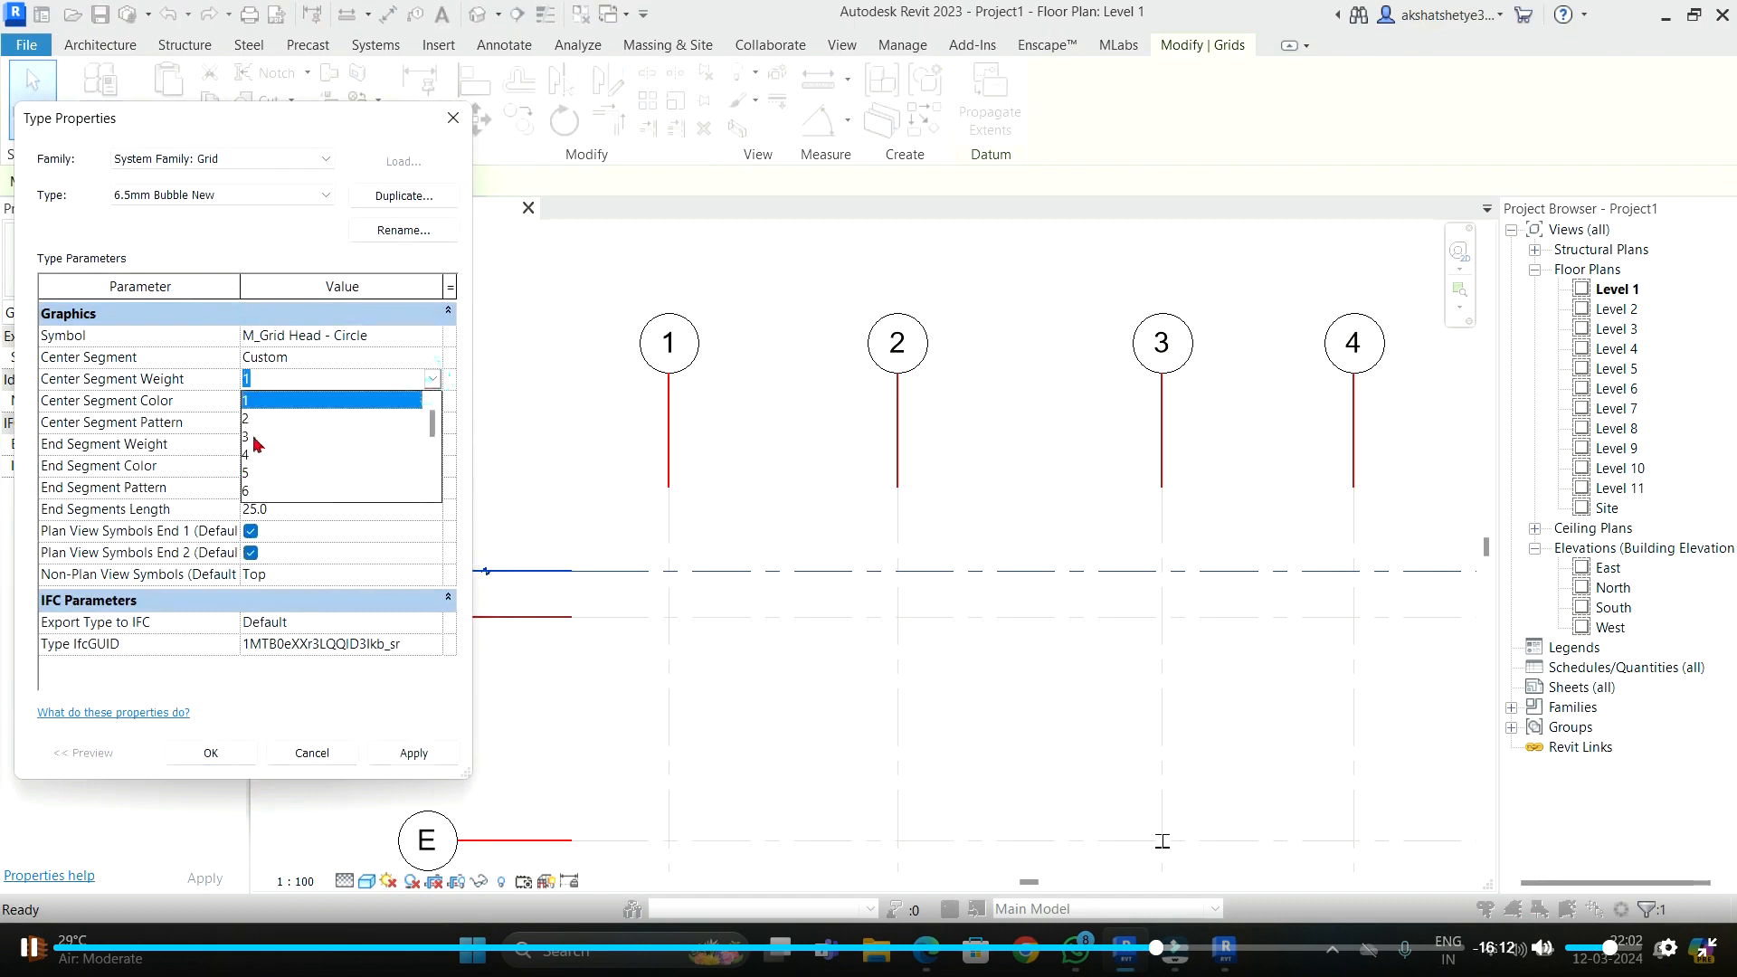
{"action": "scroll", "coordinate": [258, 457], "scroll_direction": "down", "scroll_amount": 3}
{"action": "left_click", "coordinate": [252, 489]}
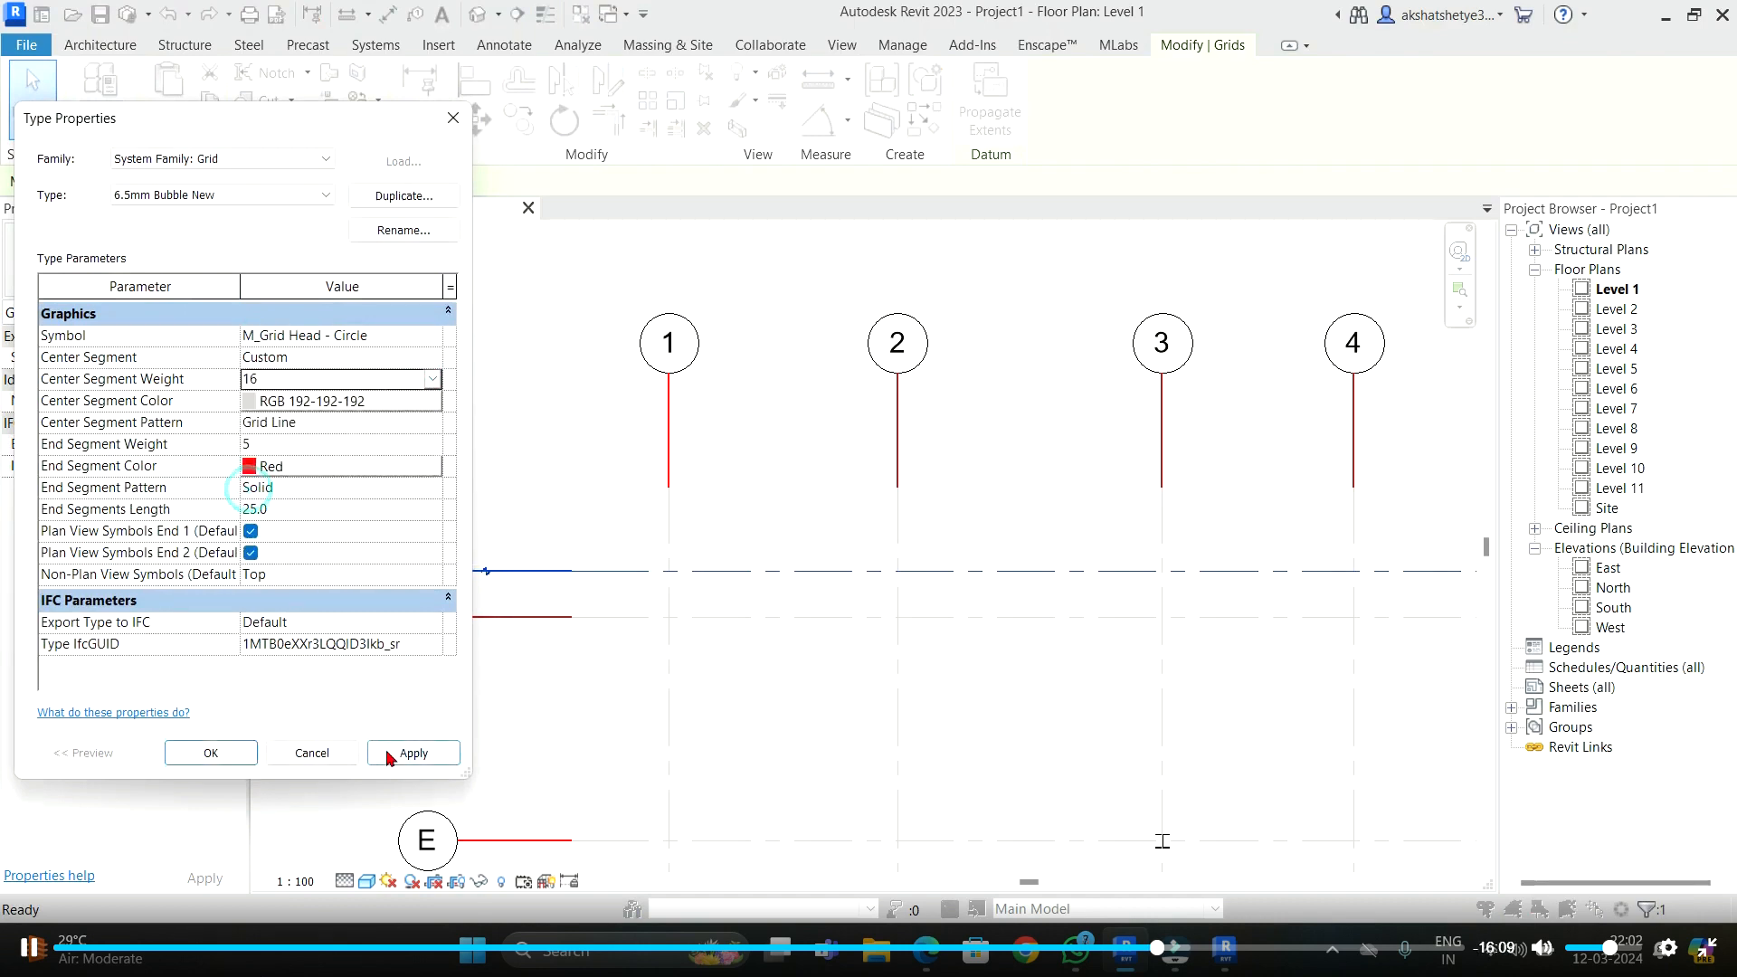
{"action": "left_click", "coordinate": [387, 754]}
- Apply a Center Segment Weight of 11 to the grid type, and set it back to 1
{"action": "left_click", "coordinate": [433, 379]}
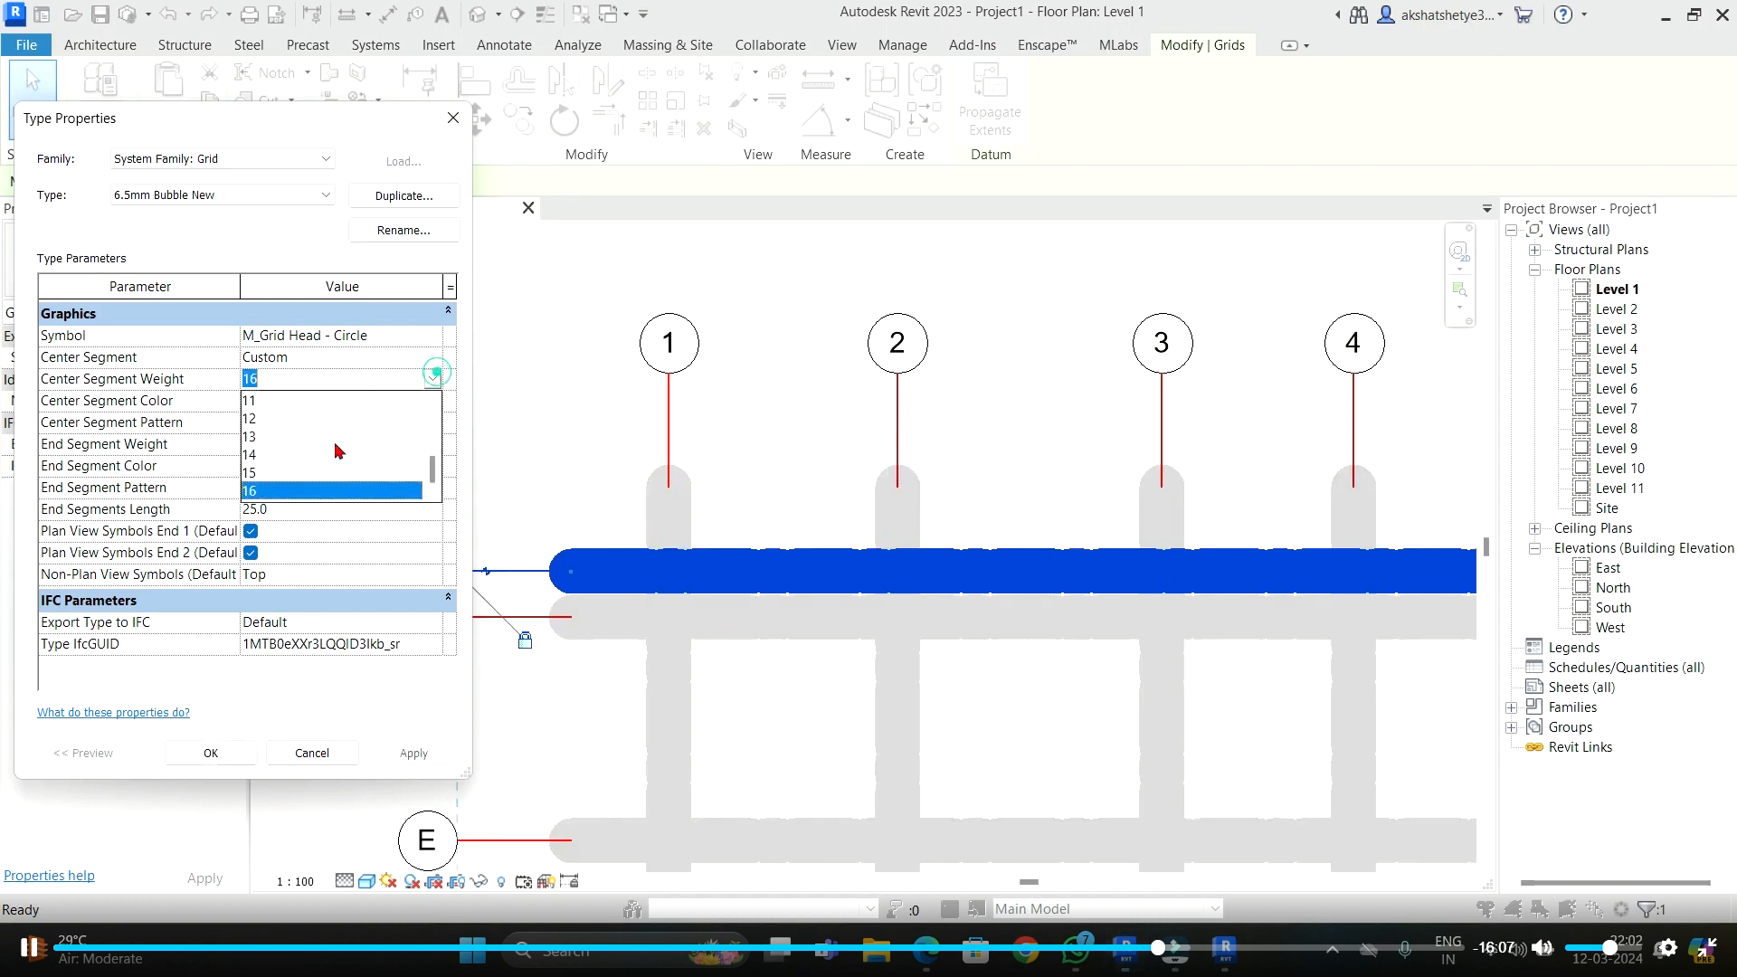
{"action": "left_click", "coordinate": [256, 421]}
{"action": "left_click", "coordinate": [420, 754]}
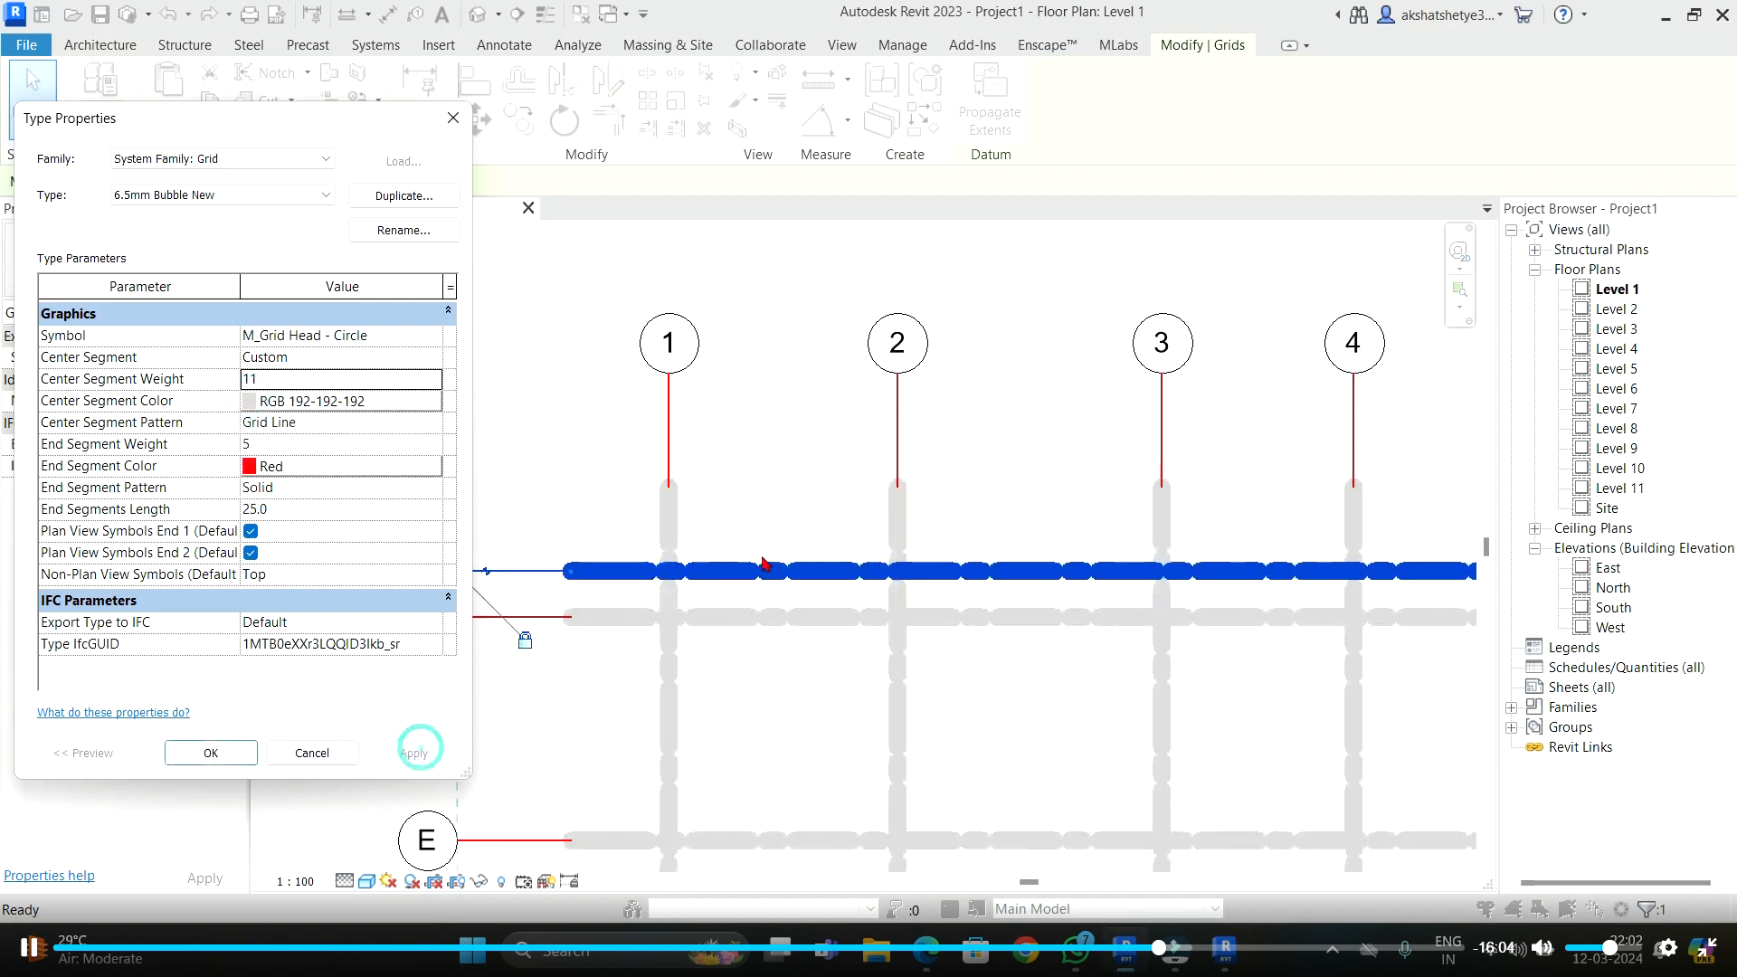
{"action": "left_click", "coordinate": [432, 379]}
{"action": "scroll", "coordinate": [258, 452], "scroll_direction": "up", "scroll_amount": 3}
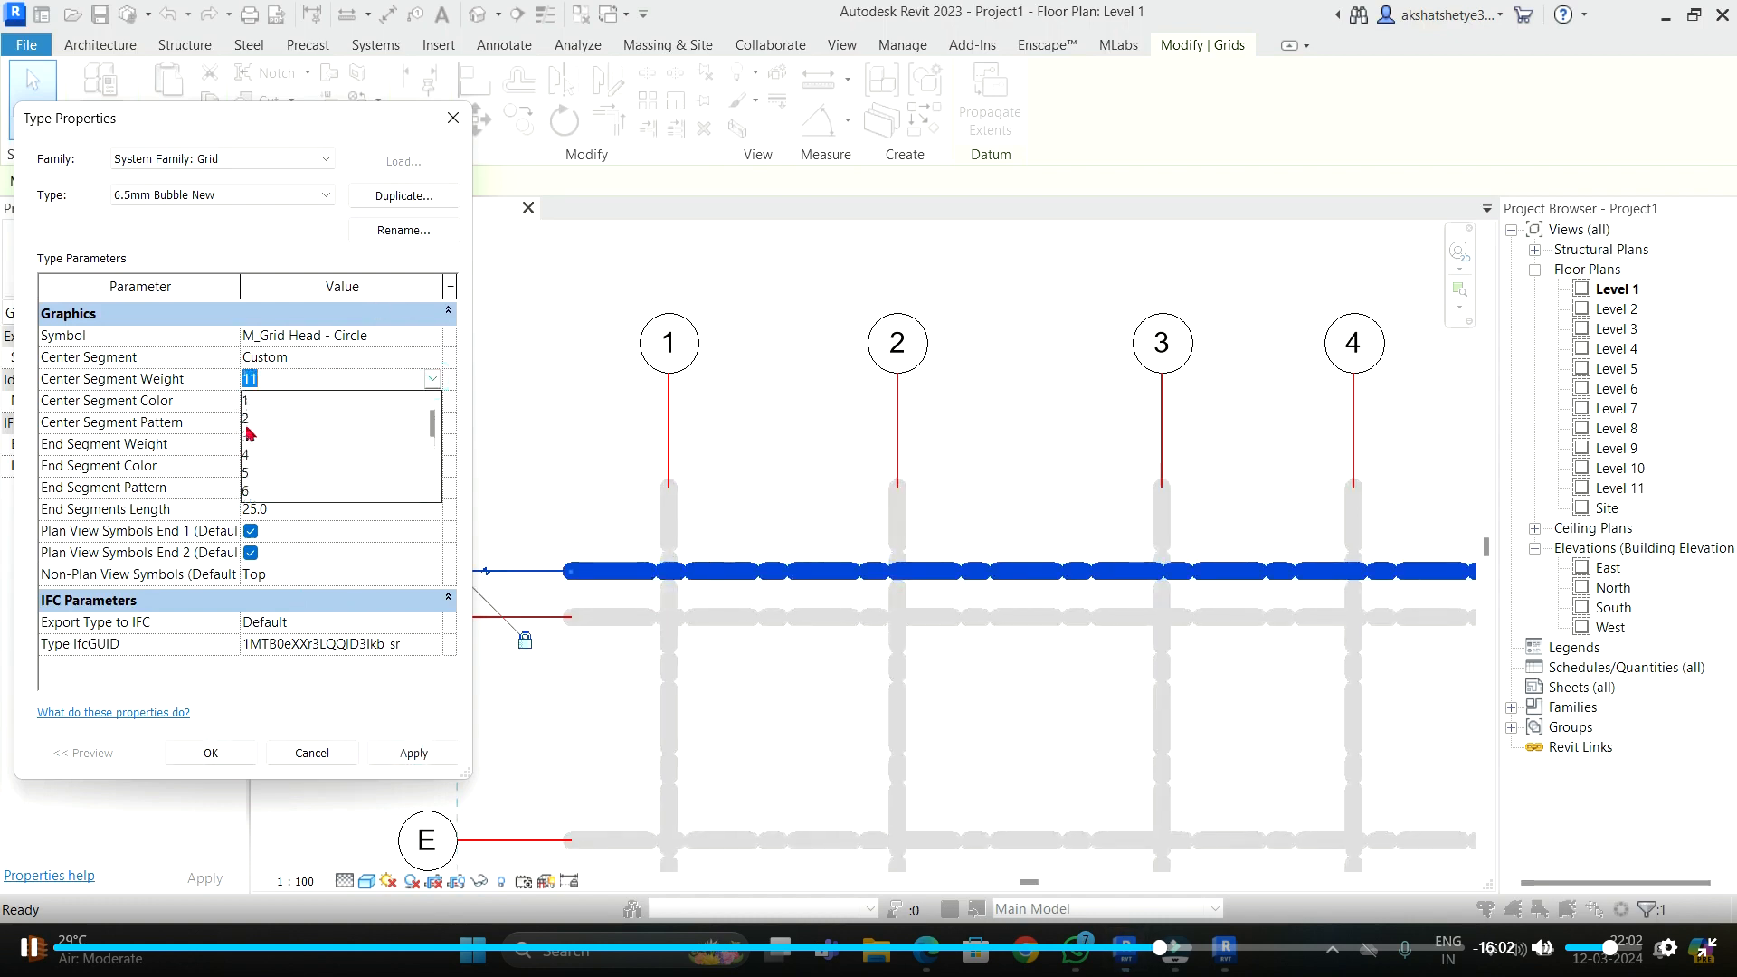
{"action": "left_click", "coordinate": [257, 404]}
{"action": "left_click", "coordinate": [412, 754]}
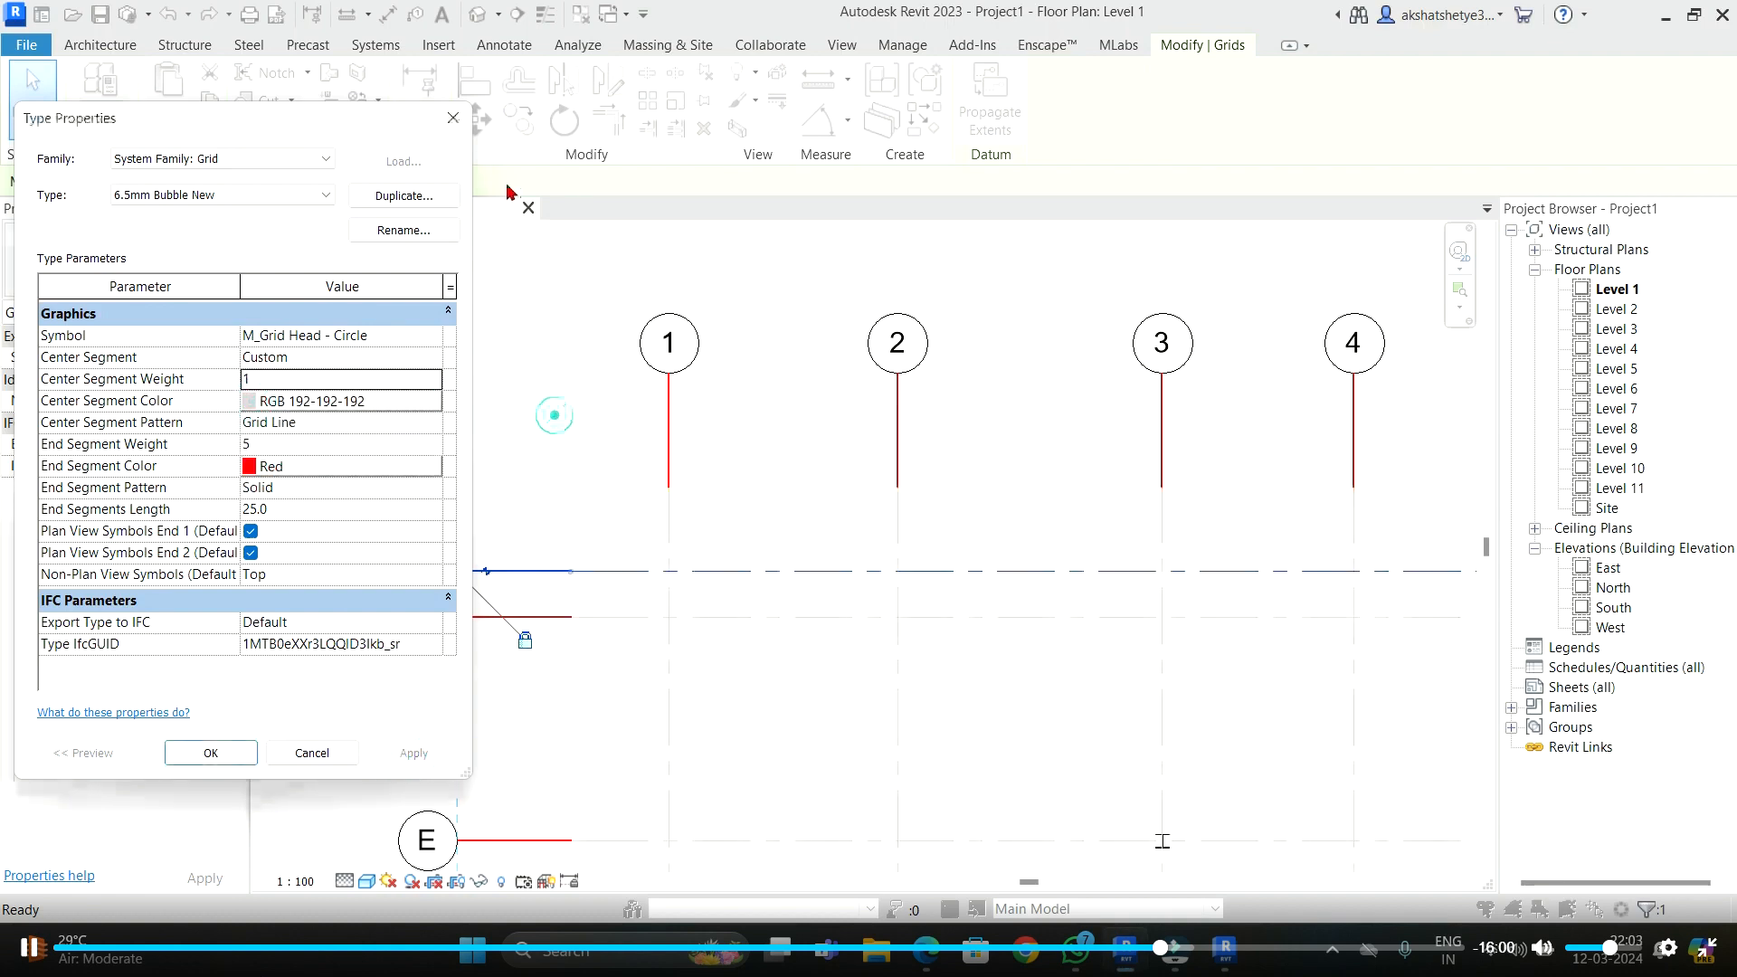
{"action": "left_click", "coordinate": [453, 117]}
{"action": "left_click", "coordinate": [537, 418]}
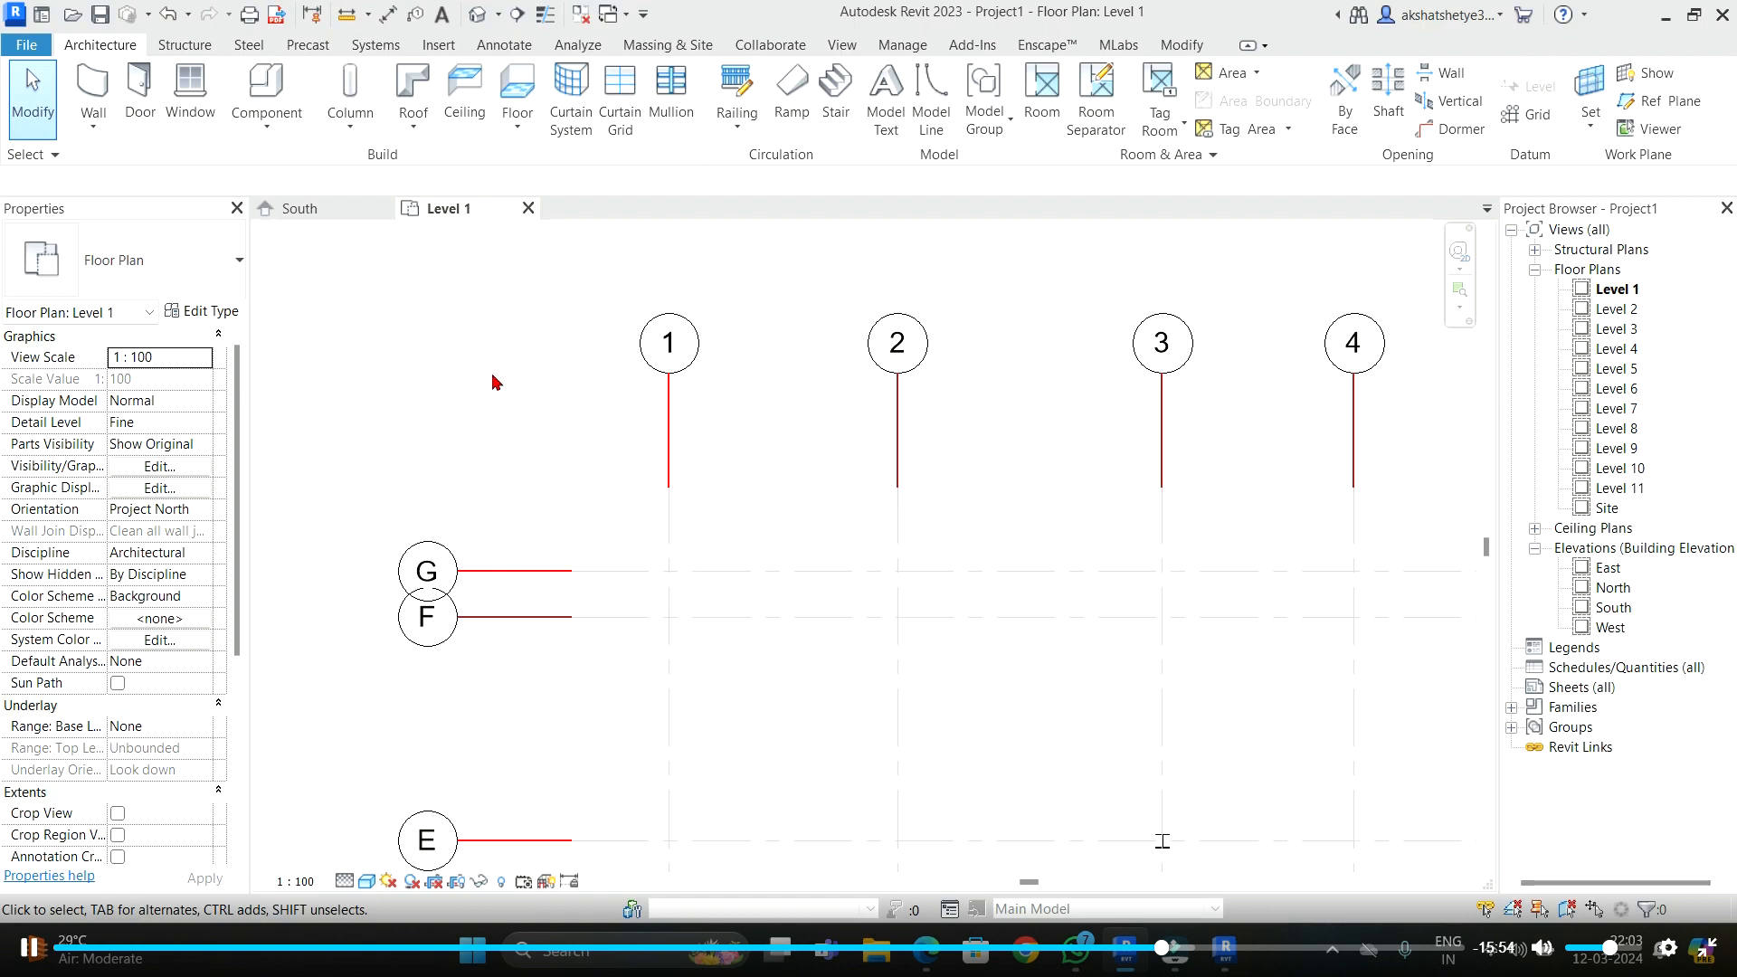
- Look through the additional project settings that cover line styles, line weights and line patterns
{"action": "left_click", "coordinate": [900, 46]}
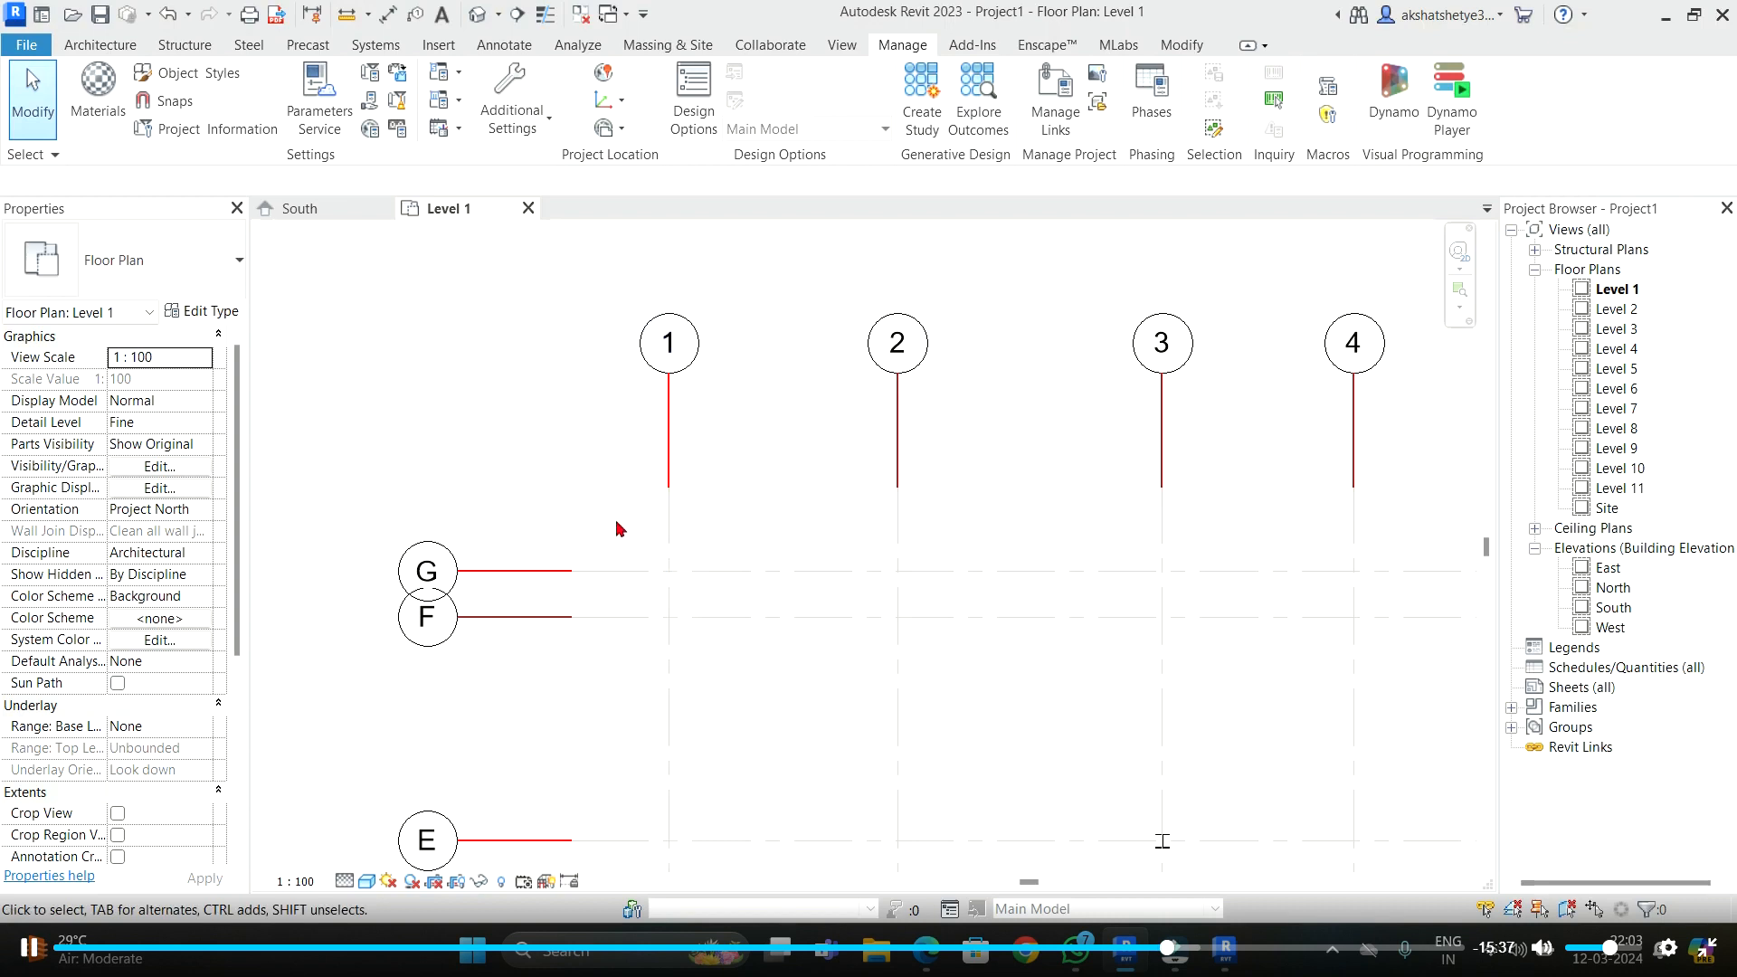
{"action": "left_click", "coordinate": [512, 113]}
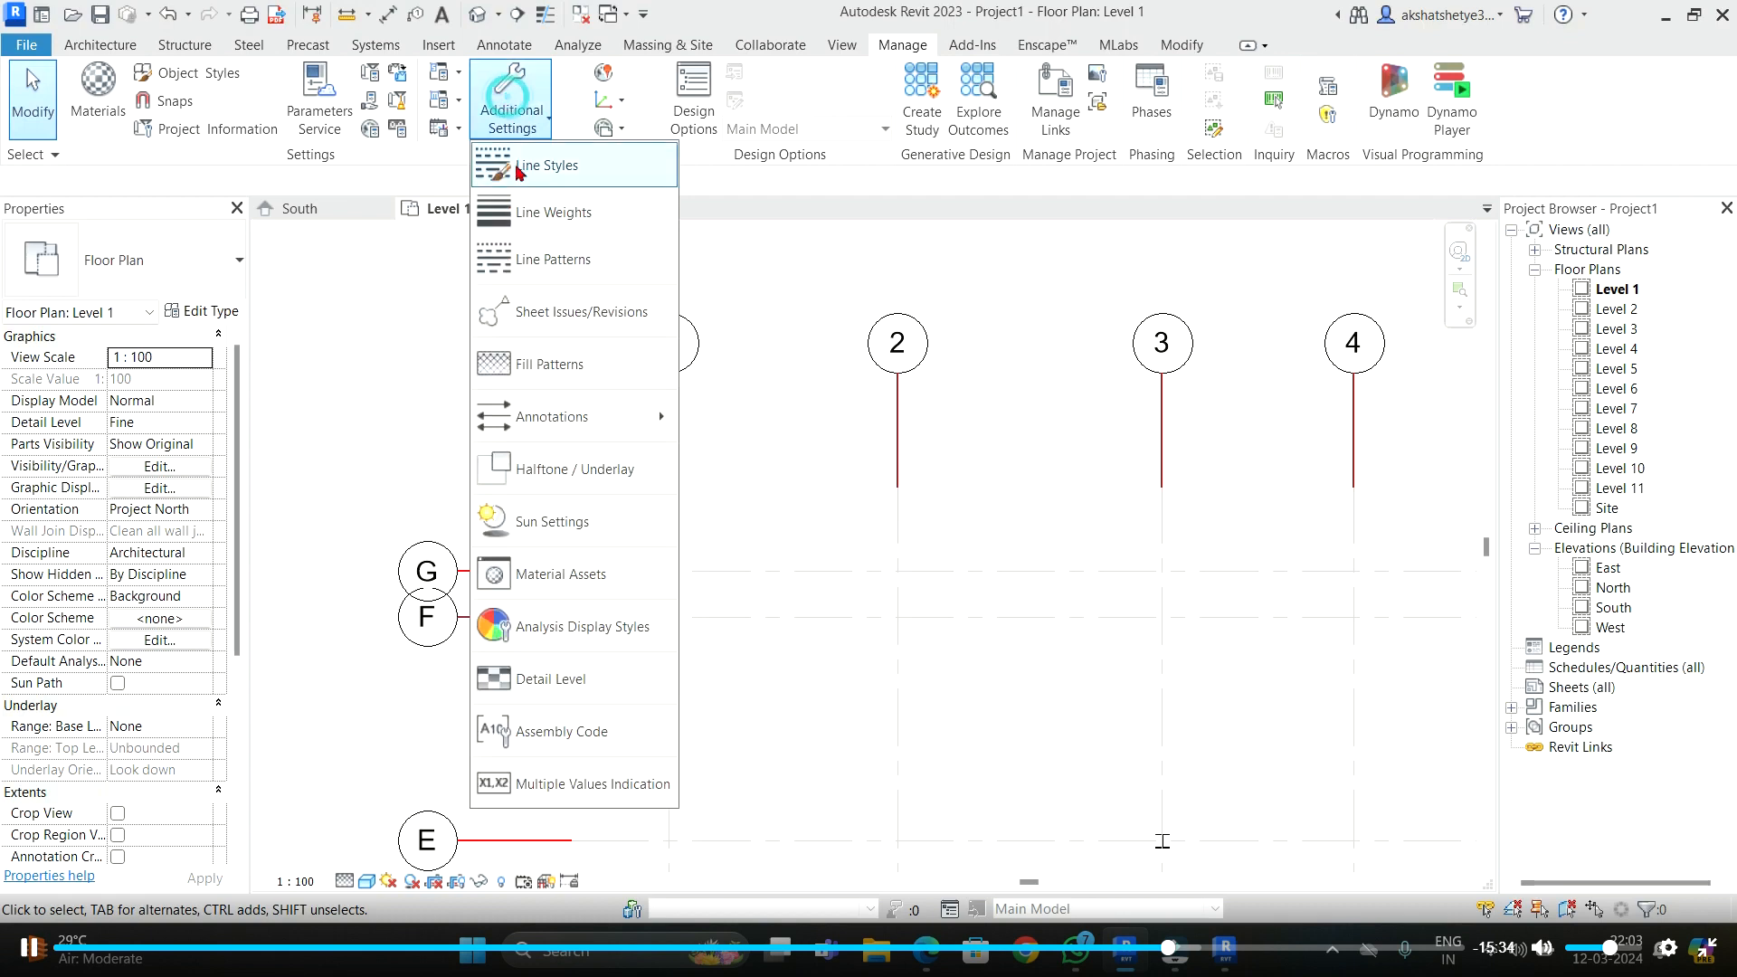
{"action": "left_click", "coordinate": [747, 432]}
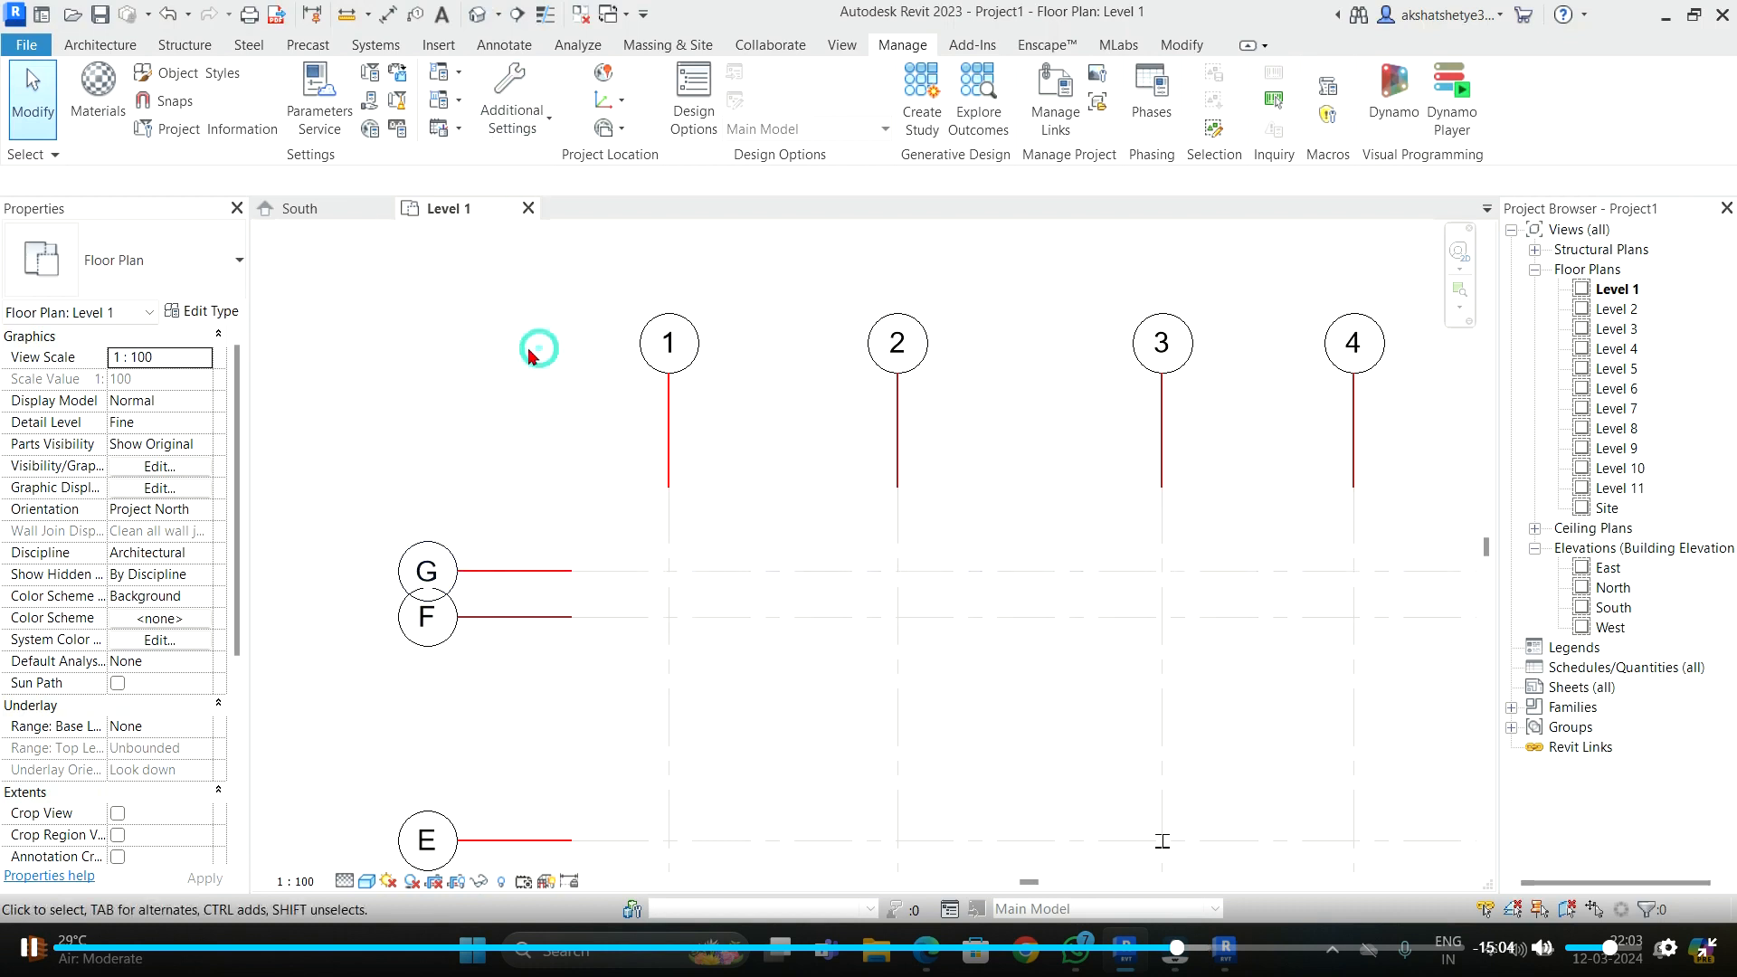
{"action": "left_click", "coordinate": [100, 45]}
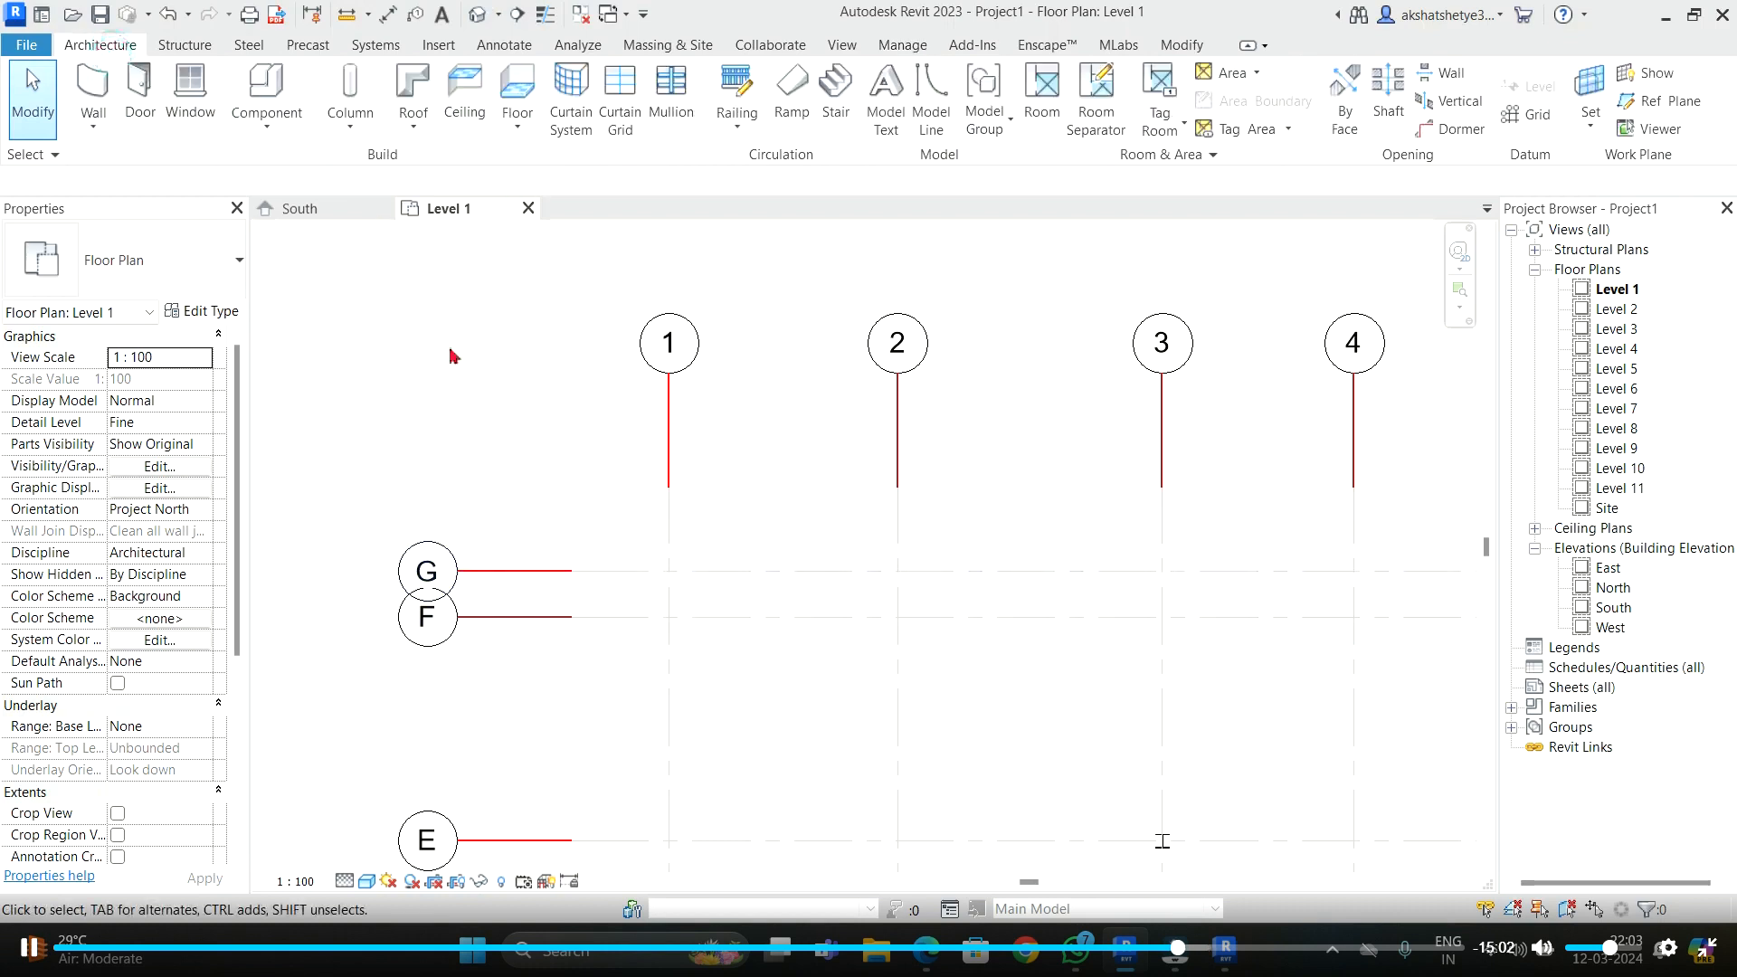
- Shorten the aligned lettered grids A to G so that their east ends stop just beyond curved grid 10
{"action": "scroll", "coordinate": [480, 452], "scroll_direction": "down", "scroll_amount": 2}
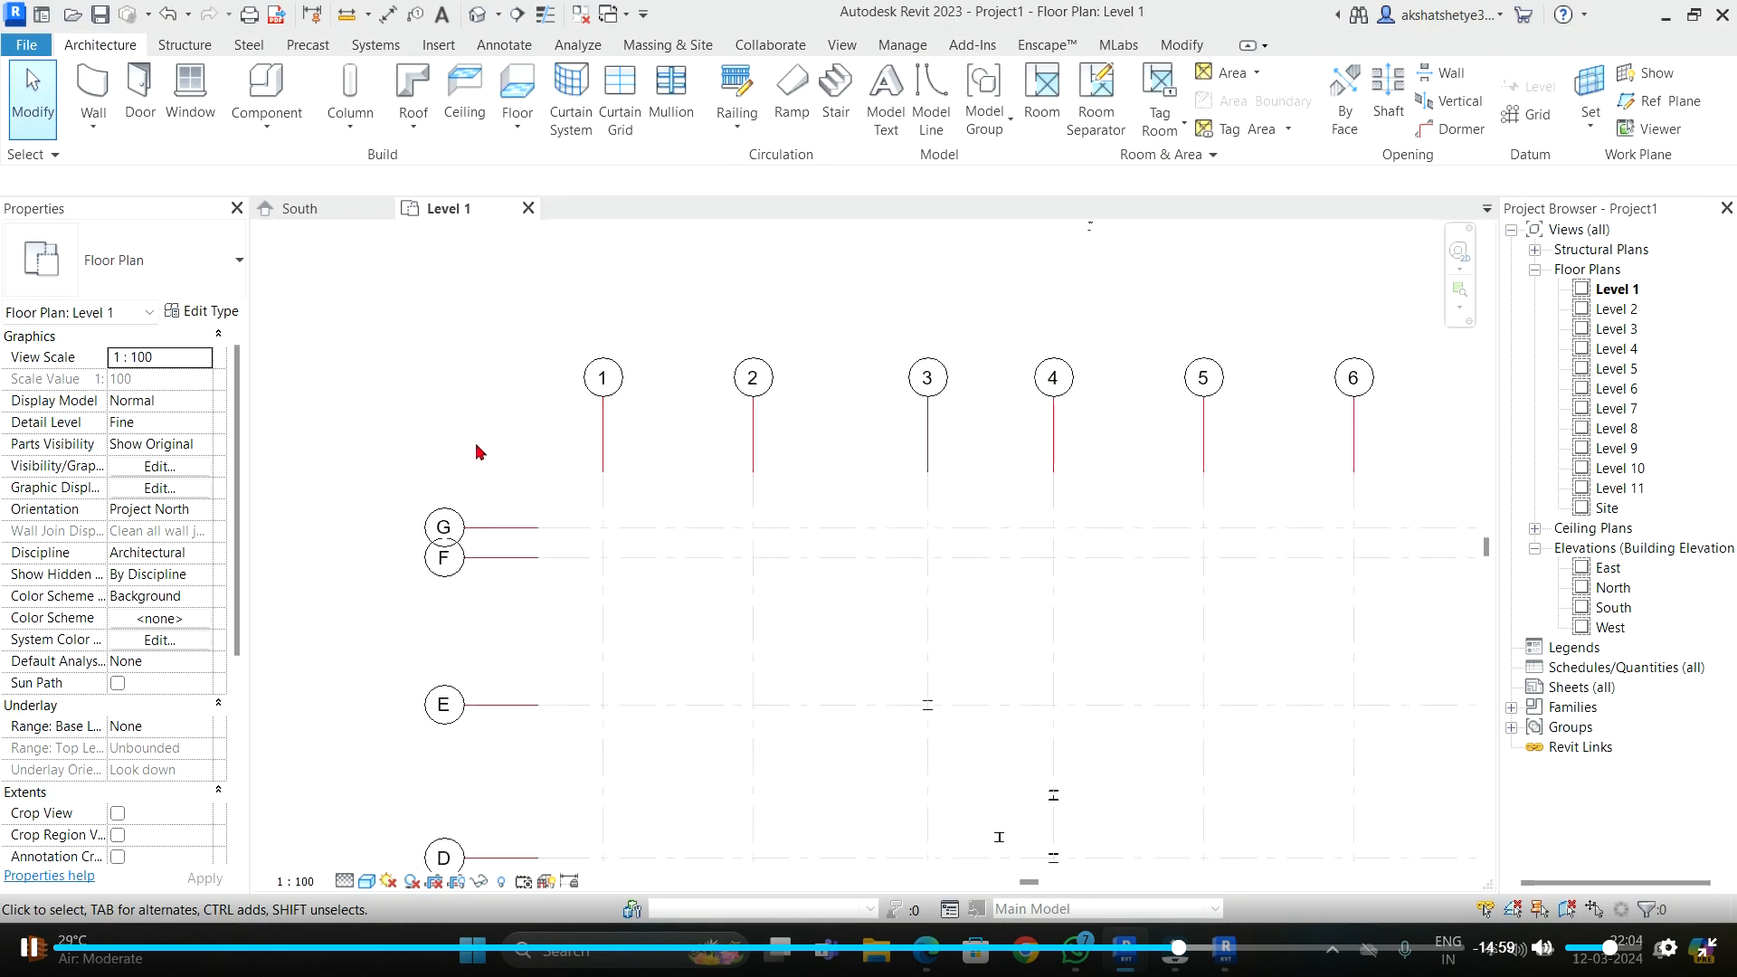
{"action": "scroll", "coordinate": [826, 530], "scroll_direction": "down", "scroll_amount": 3}
{"action": "scroll", "coordinate": [820, 573], "scroll_direction": "up", "scroll_amount": 6}
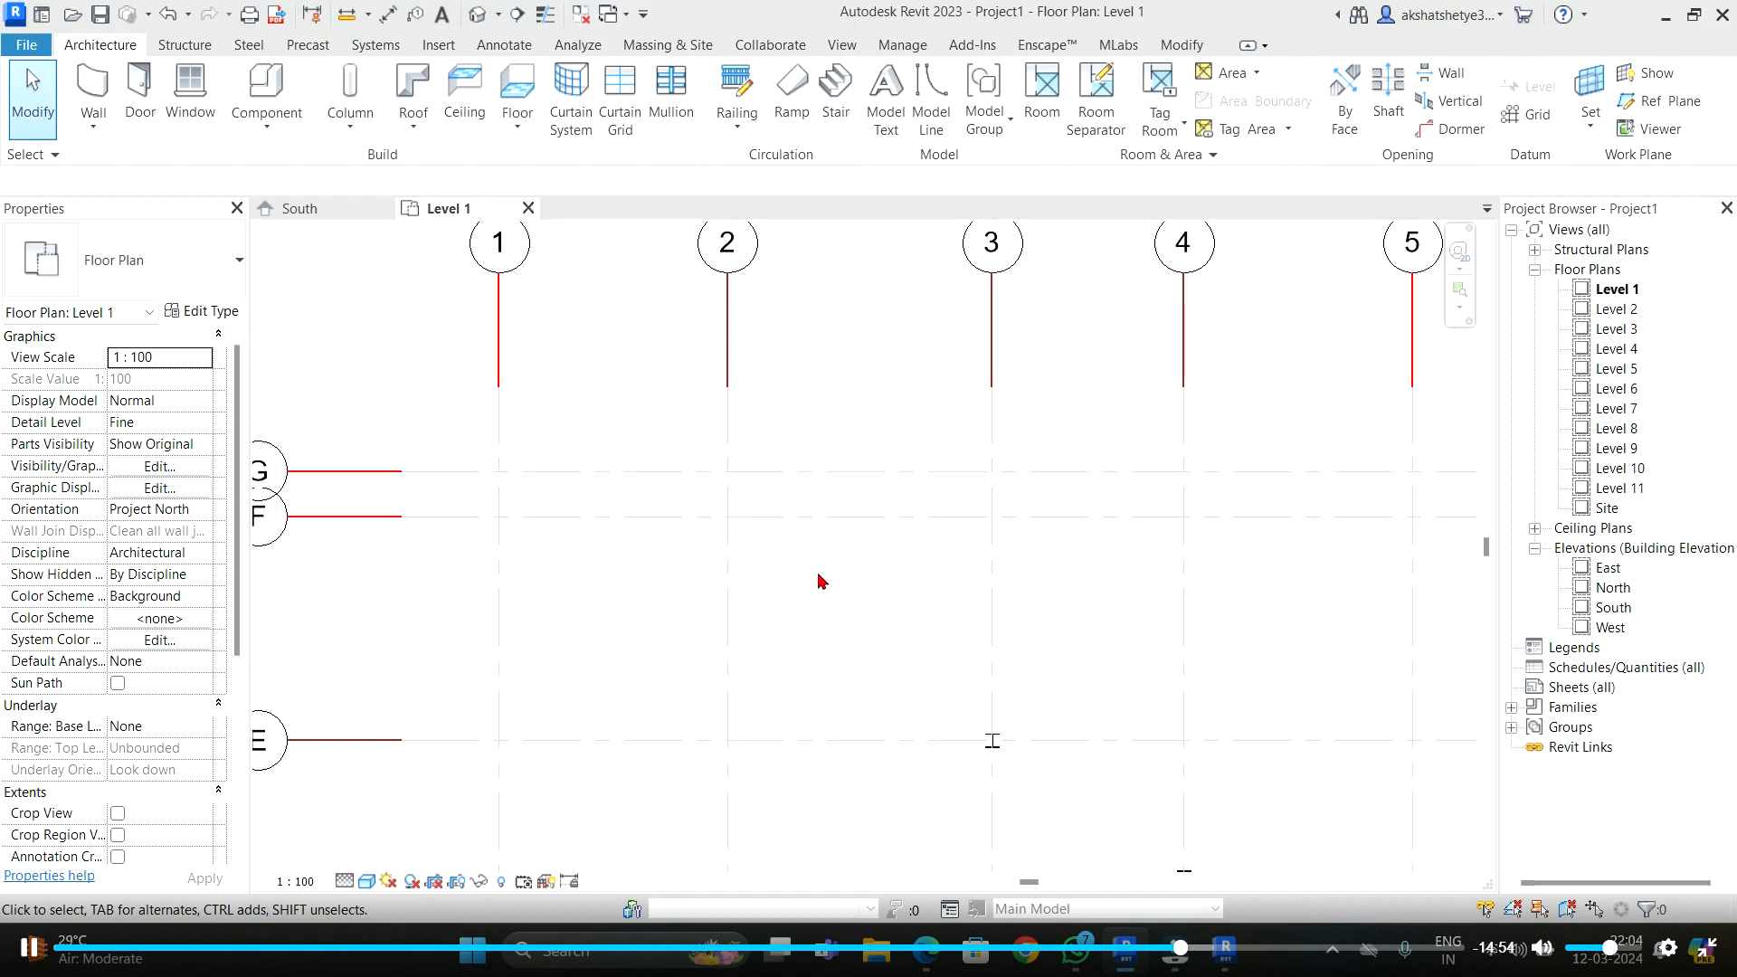
{"action": "scroll", "coordinate": [821, 580], "scroll_direction": "down", "scroll_amount": 2}
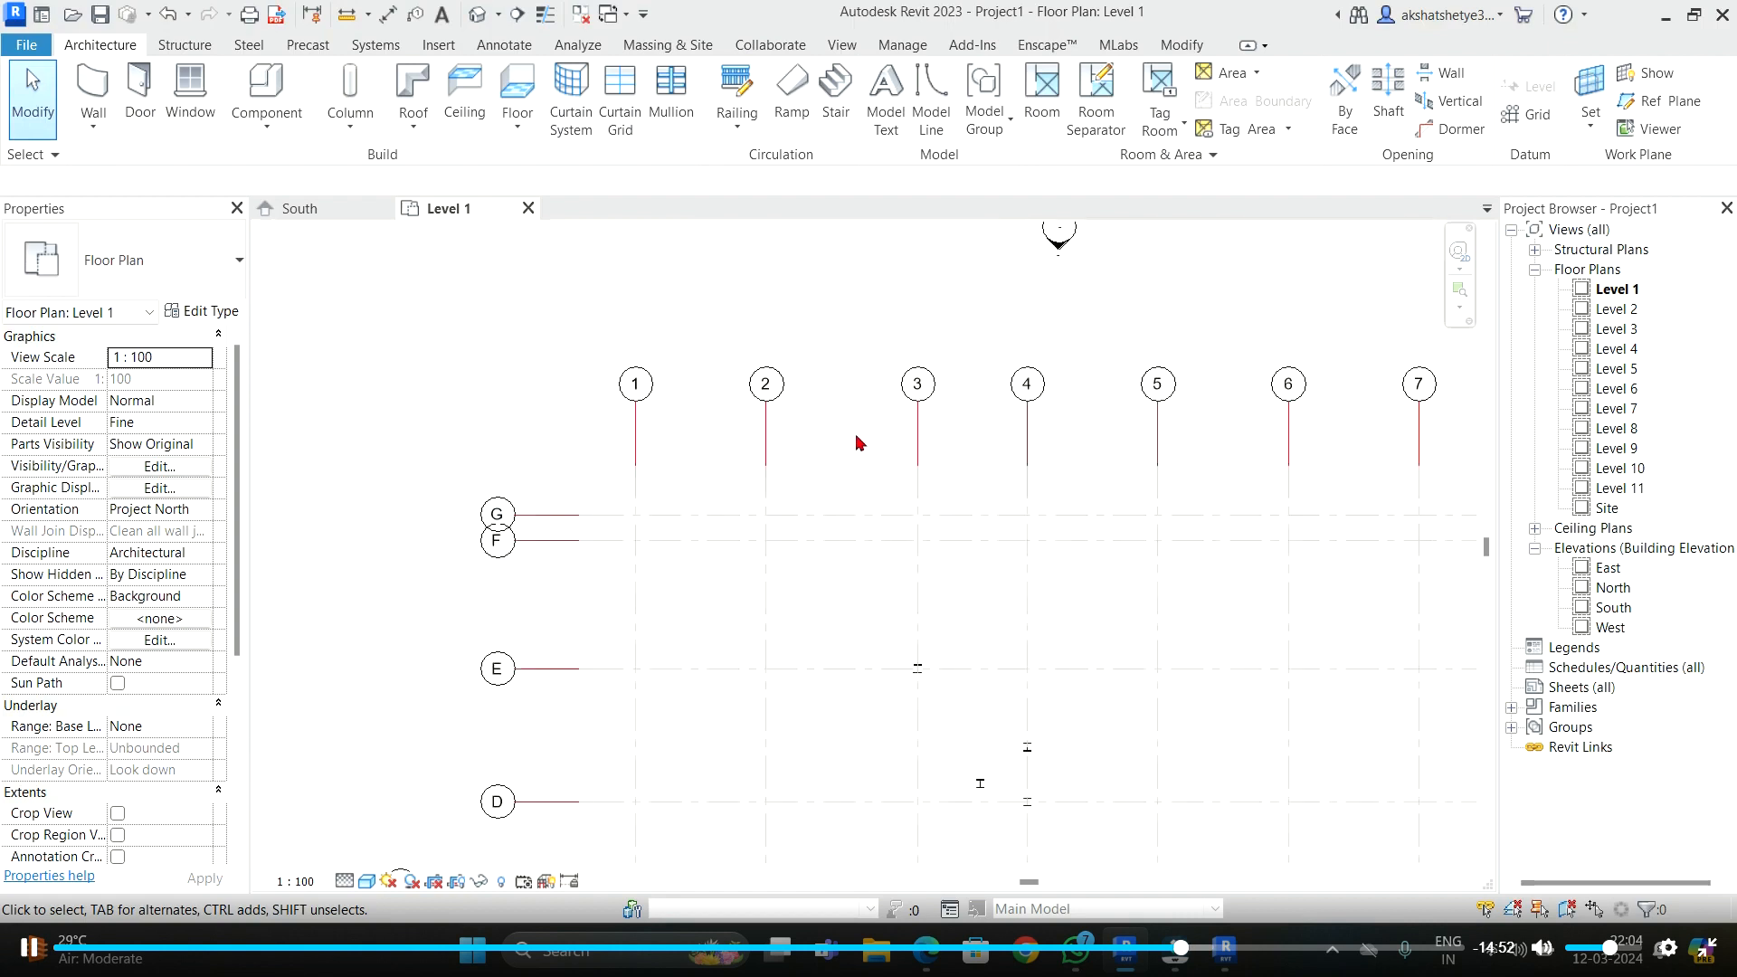
{"action": "left_click", "coordinate": [790, 513]}
{"action": "scroll", "coordinate": [524, 518], "scroll_direction": "down", "scroll_amount": 4}
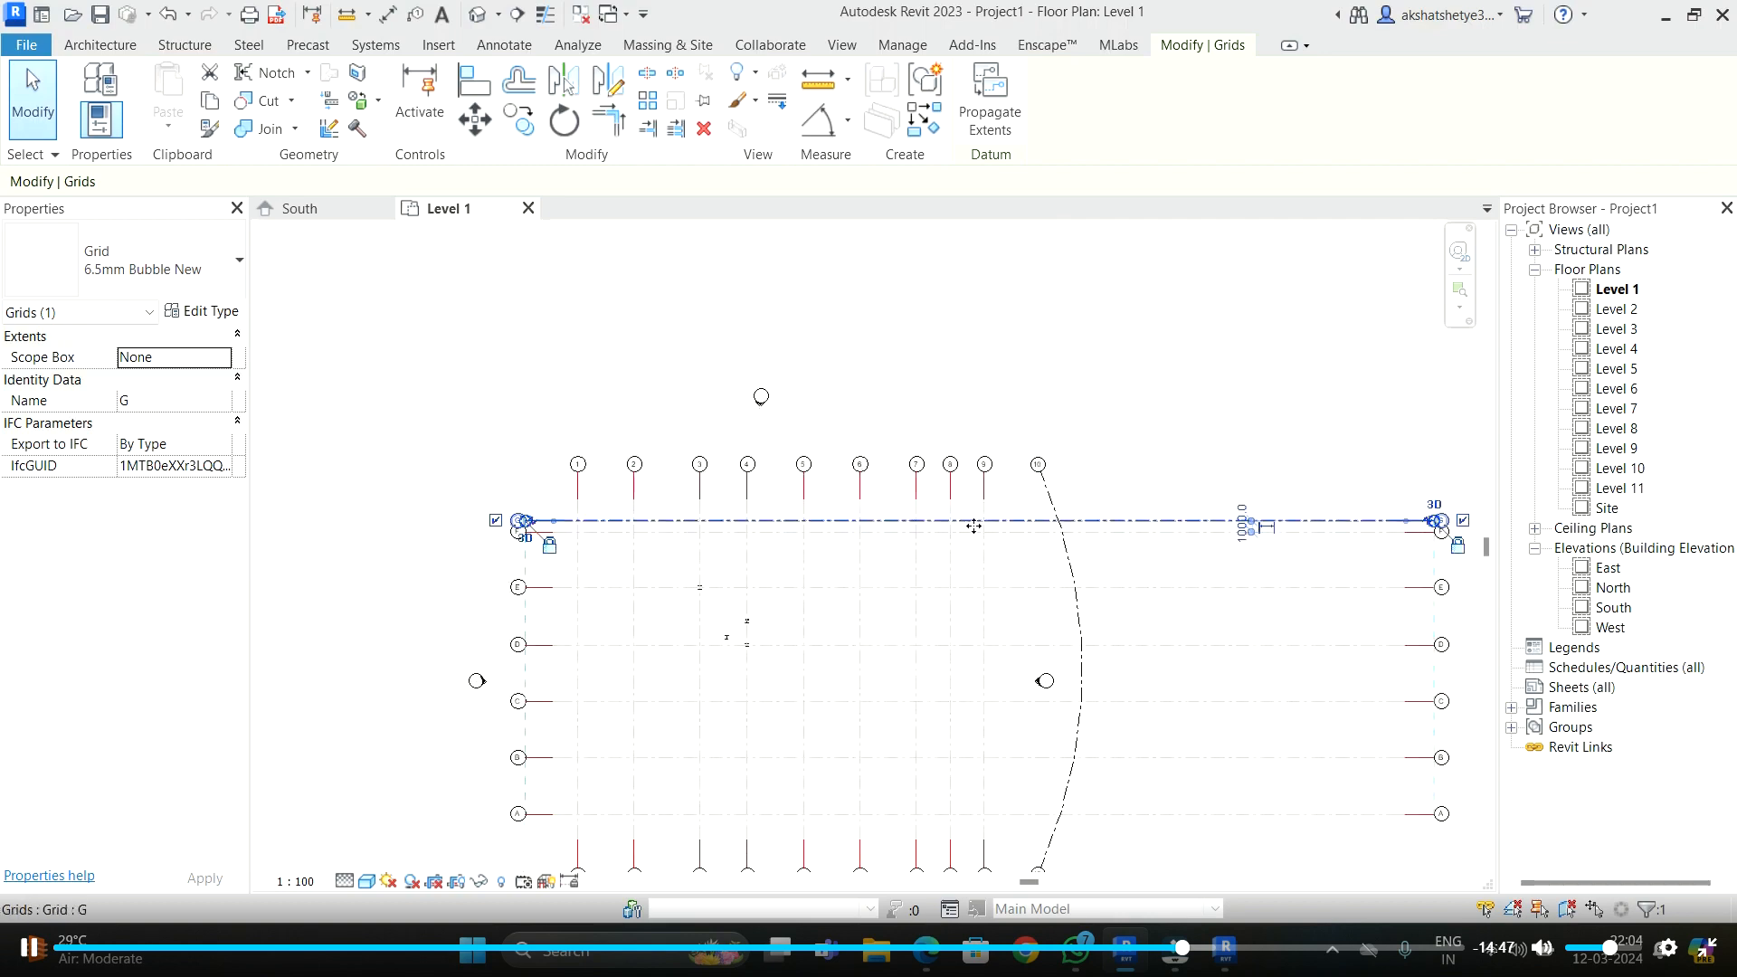
{"action": "scroll", "coordinate": [1443, 521], "scroll_direction": "up", "scroll_amount": 2}
{"action": "left_click_drag", "start_coordinate": [1430, 517], "coordinate": [1018, 516]}
{"action": "left_click", "coordinate": [1054, 523]}
{"action": "scroll", "coordinate": [1057, 523], "scroll_direction": "up", "scroll_amount": 2}
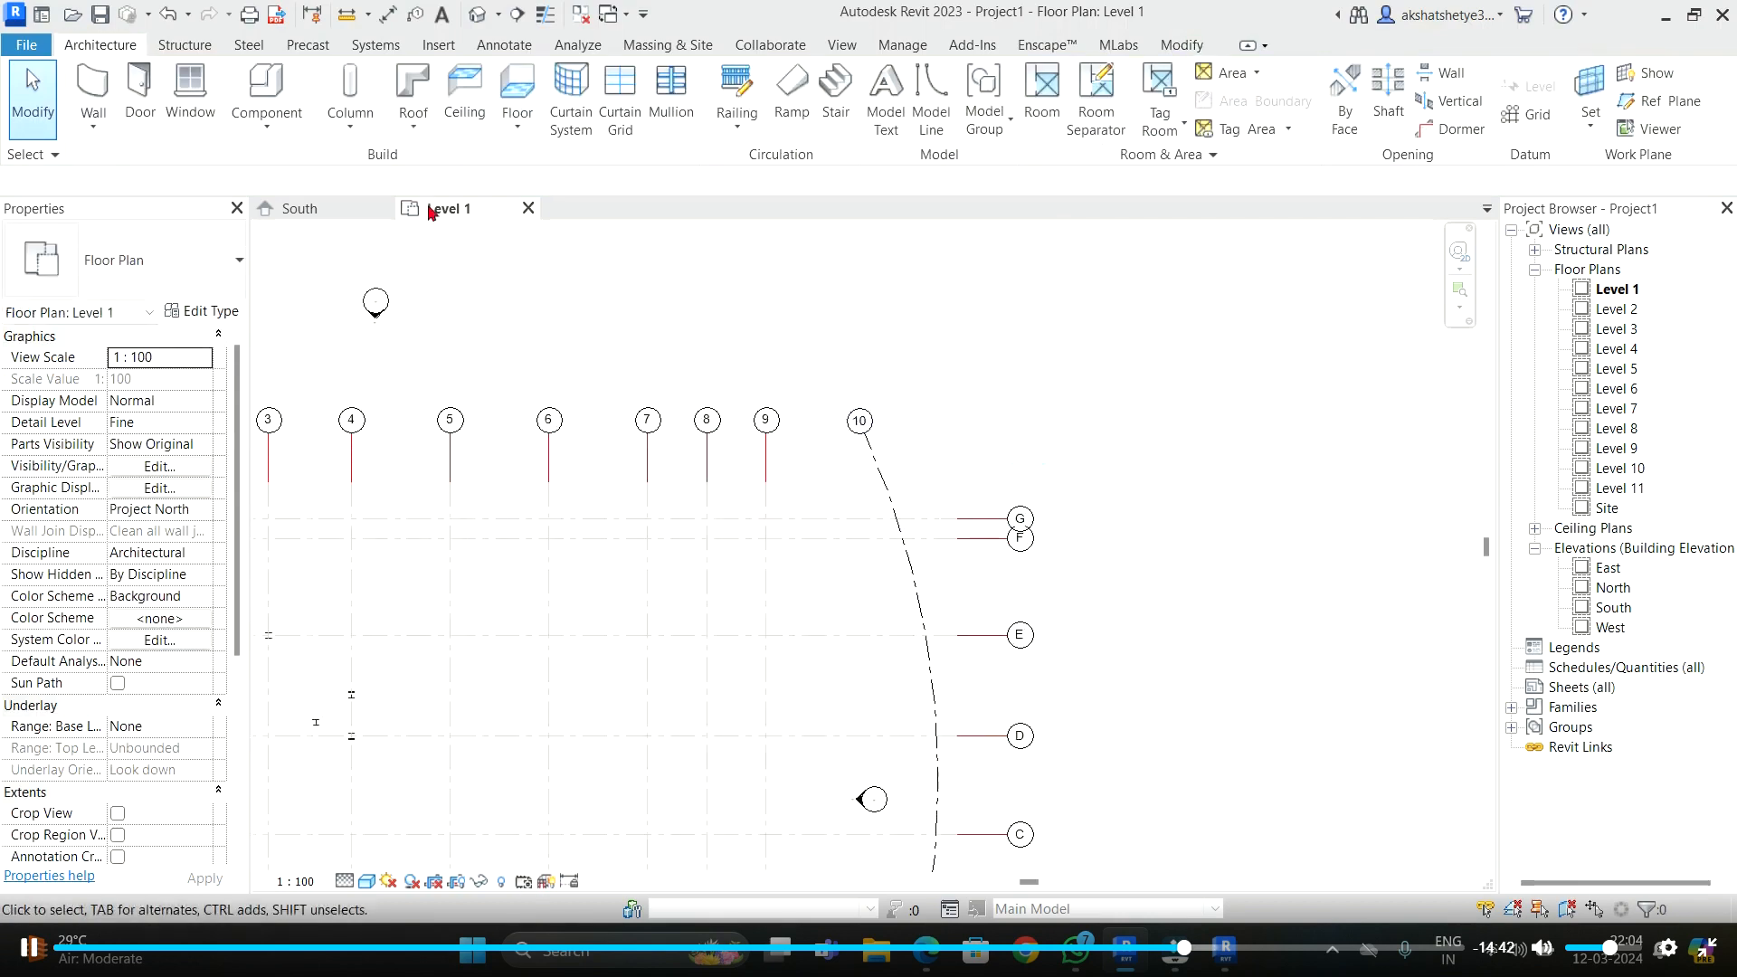
{"action": "scroll", "coordinate": [1009, 512], "scroll_direction": "down", "scroll_amount": 2}
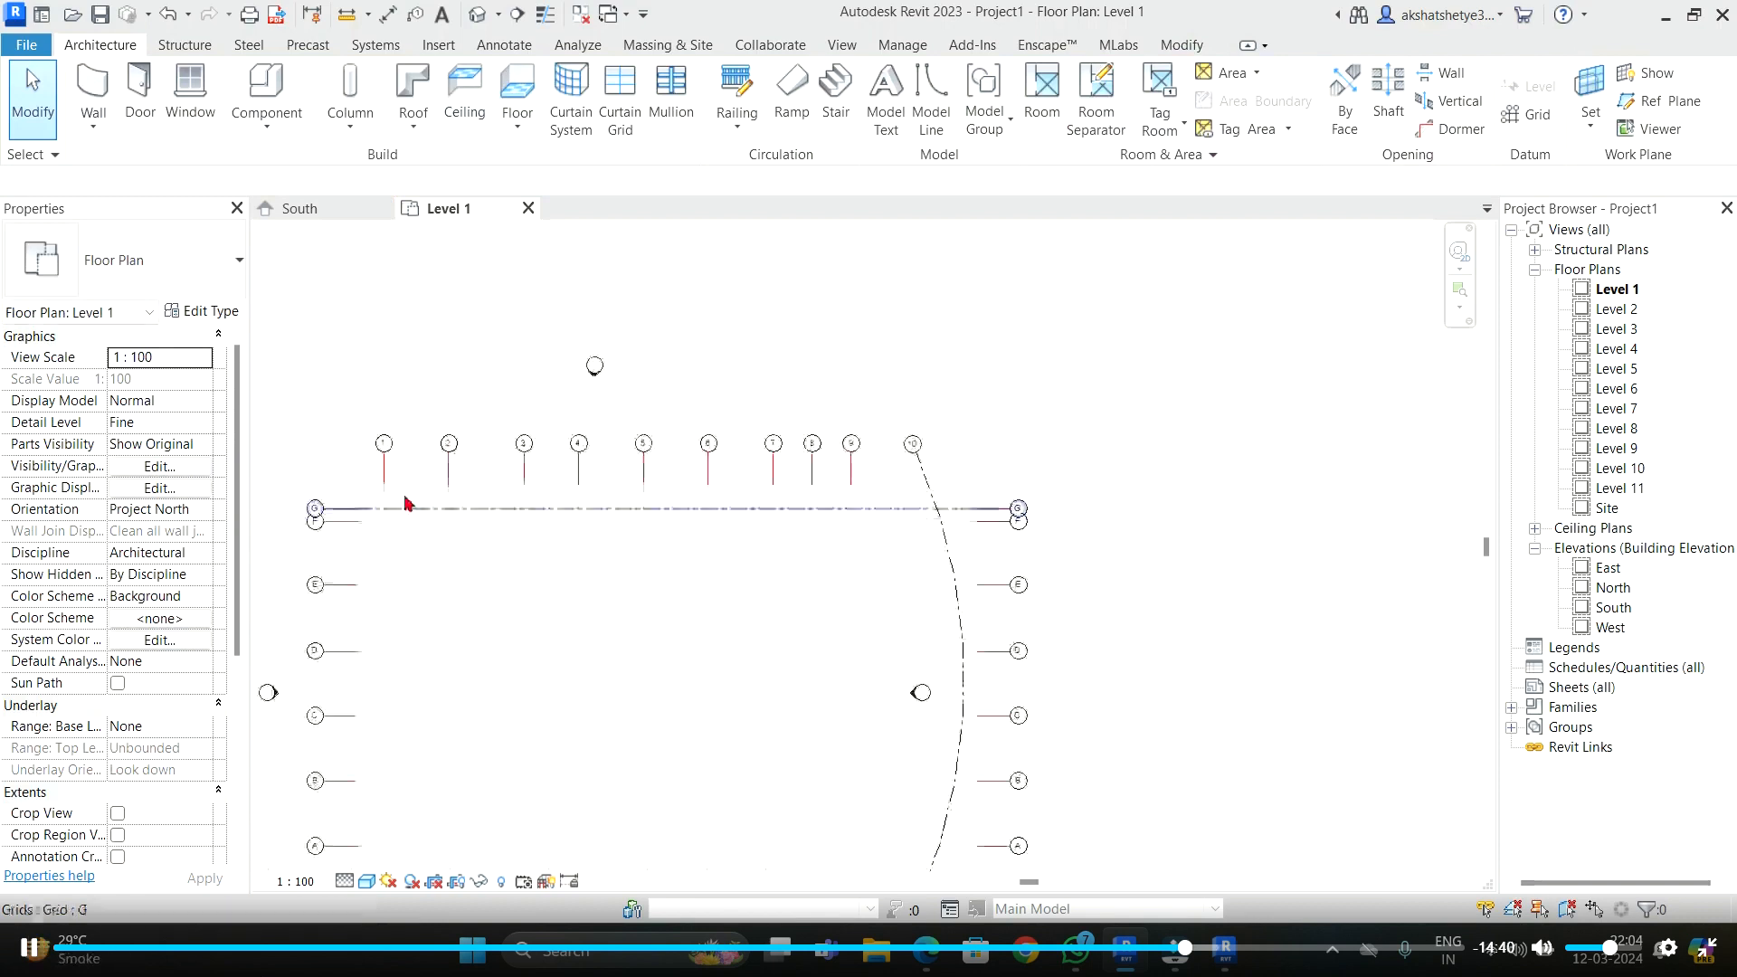
- Shorten the aligned lettered grids from grid G so that their east ends stop between grids 3 and 4
{"action": "scroll", "coordinate": [404, 503], "scroll_direction": "up", "scroll_amount": 2}
{"action": "left_click", "coordinate": [620, 518]}
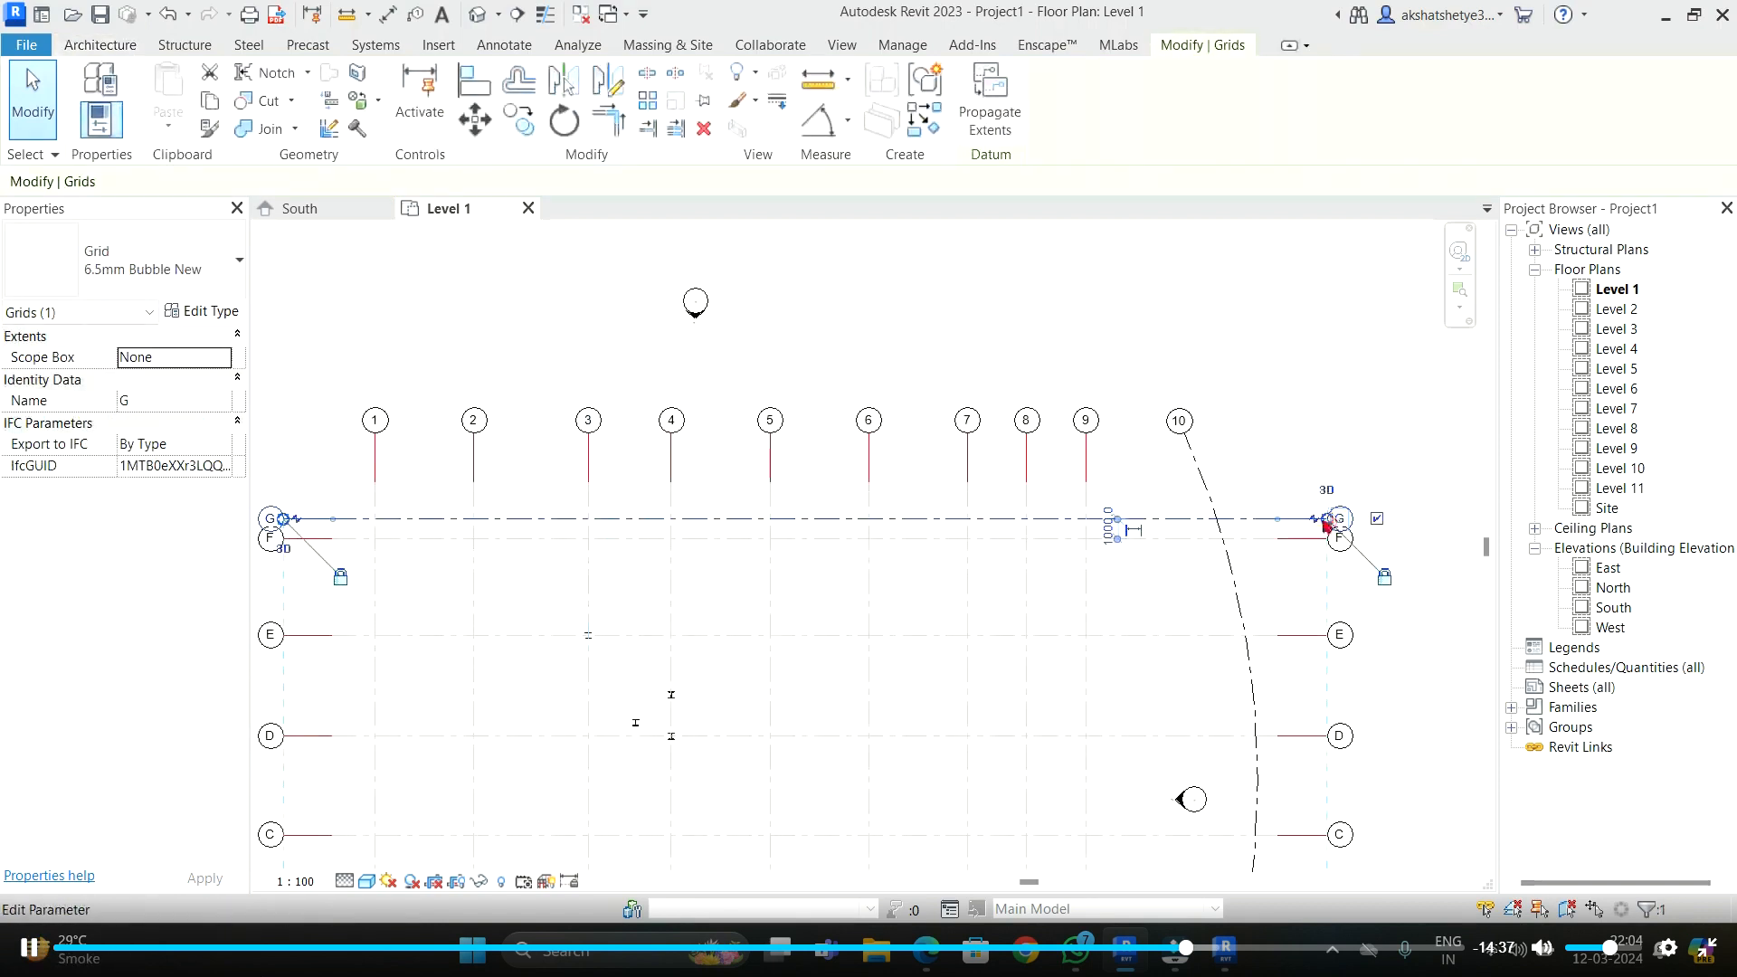
{"action": "left_click_drag", "start_coordinate": [1332, 518], "coordinate": [583, 518]}
{"action": "scroll", "coordinate": [661, 514], "scroll_direction": "up", "scroll_amount": 2}
{"action": "left_click", "coordinate": [601, 453]}
{"action": "left_click", "coordinate": [614, 520]}
{"action": "left_click", "coordinate": [611, 426]}
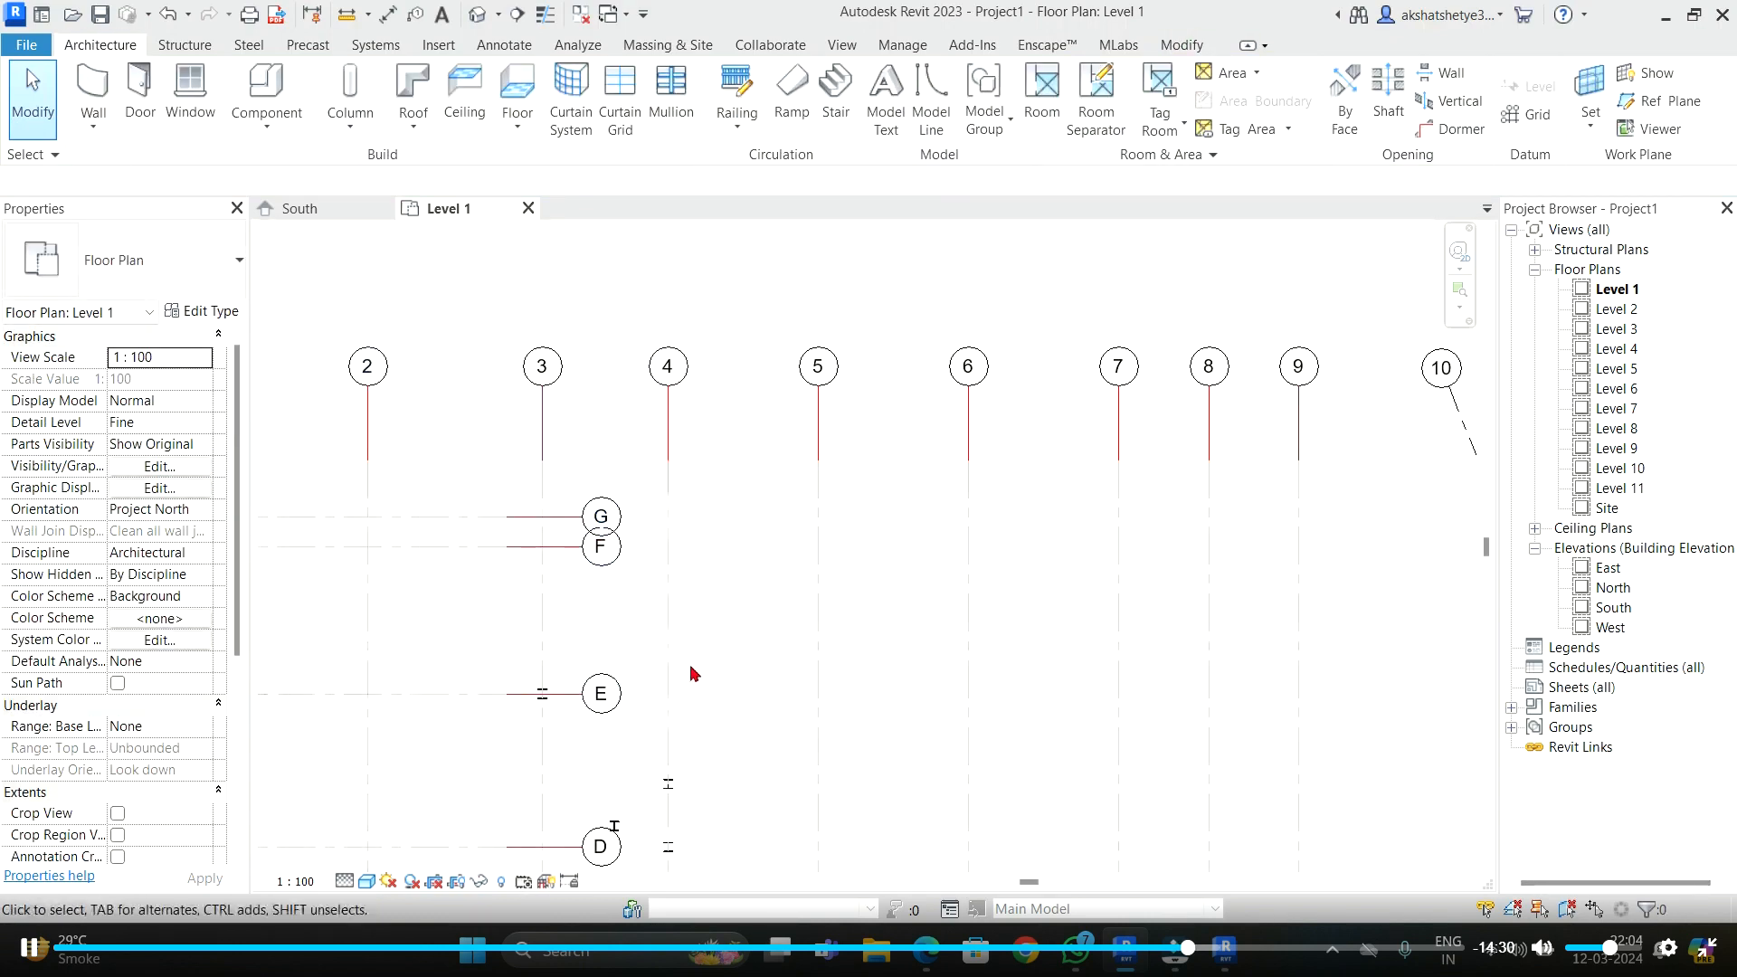
{"action": "left_click", "coordinate": [599, 517]}
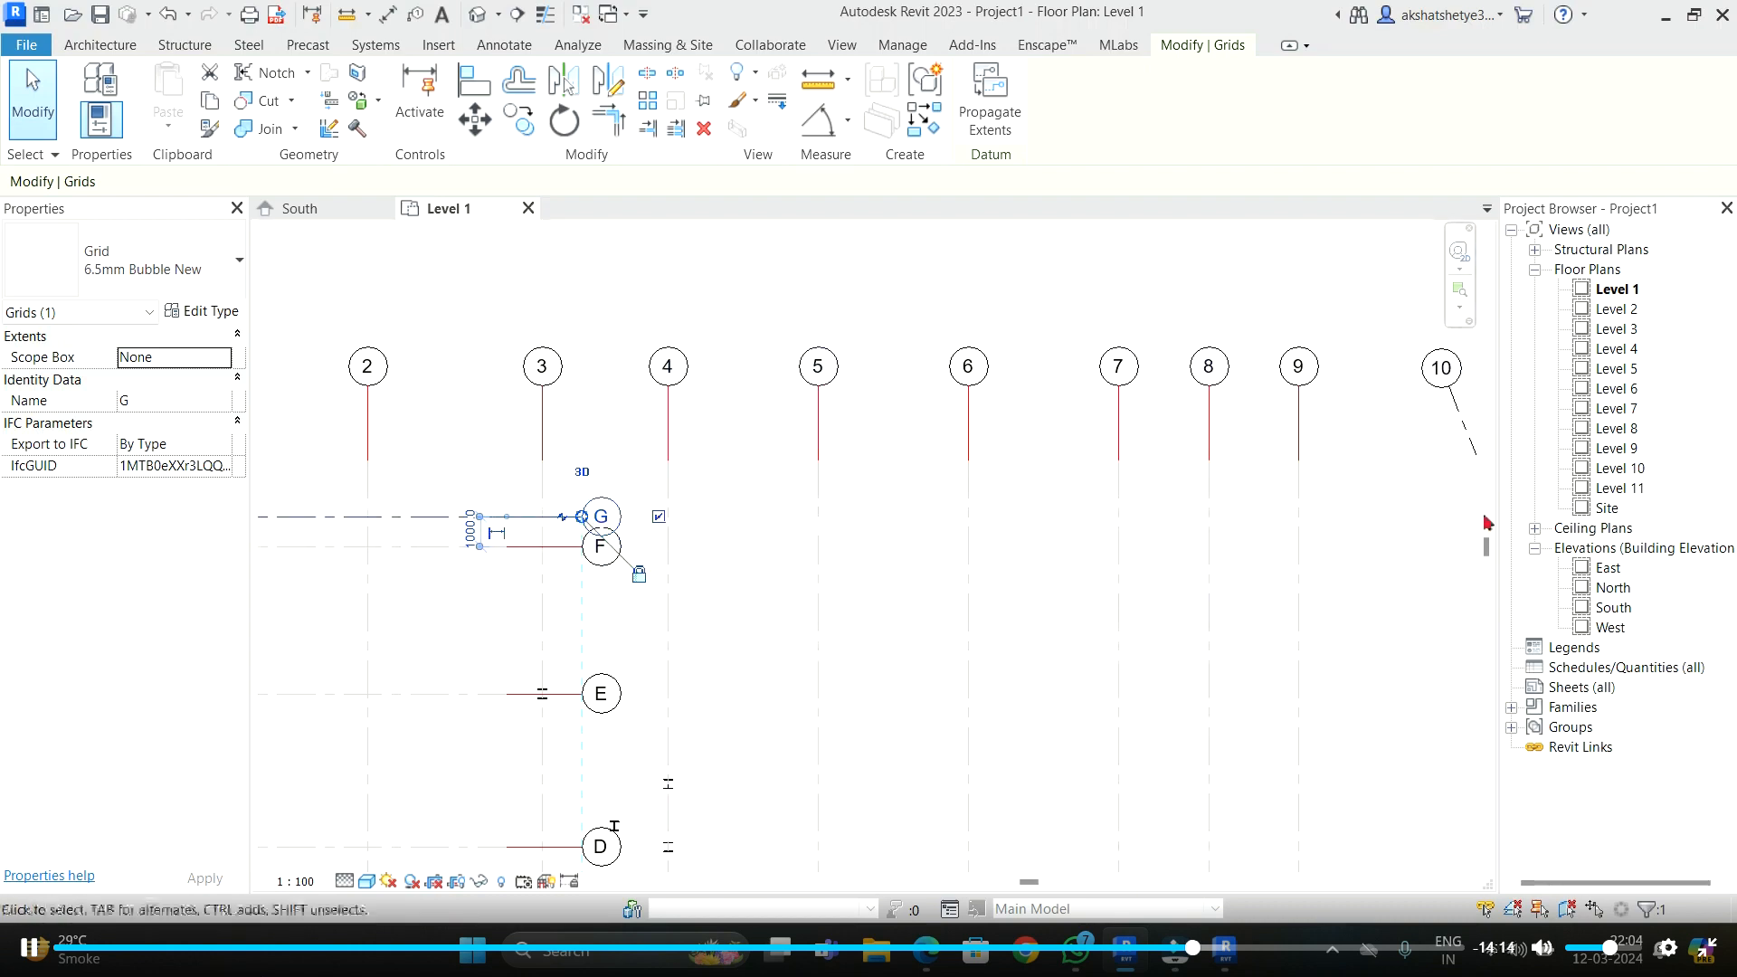
{"action": "key", "text": "Escape"}
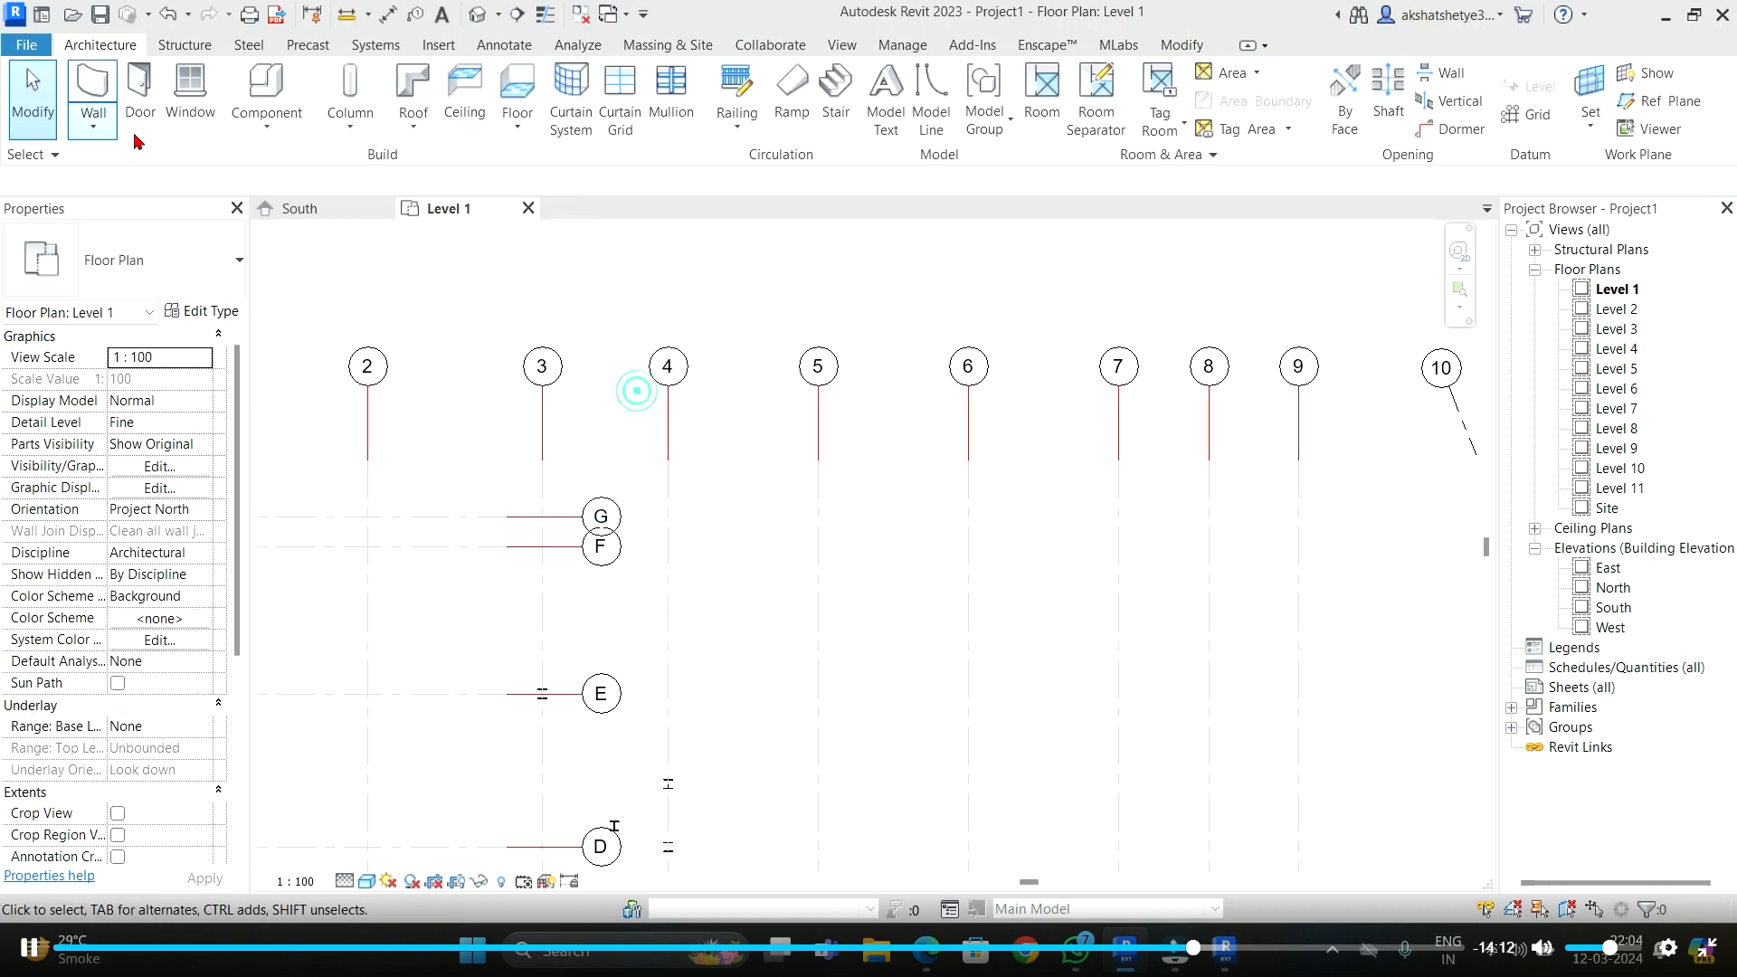
- Draw a new horizontal grid continuing eastward from grid G's shortened east end
{"action": "left_click", "coordinate": [1530, 116]}
{"action": "left_click", "coordinate": [633, 517]}
{"action": "scroll", "coordinate": [856, 531], "scroll_direction": "down", "scroll_amount": 2}
{"action": "left_click", "coordinate": [1338, 523]}
{"action": "scroll", "coordinate": [842, 506], "scroll_direction": "up", "scroll_amount": 3}
{"action": "key", "text": "Escape"}
{"action": "key", "text": "Escape"}
- Adjust where grid G and the new grid in line with it meet, and undo the new grid
{"action": "left_click", "coordinate": [822, 509]}
{"action": "scroll", "coordinate": [712, 508], "scroll_direction": "up", "scroll_amount": 2}
{"action": "left_click_drag", "start_coordinate": [724, 510], "coordinate": [746, 512]}
{"action": "key", "text": "Escape"}
{"action": "left_click", "coordinate": [583, 510]}
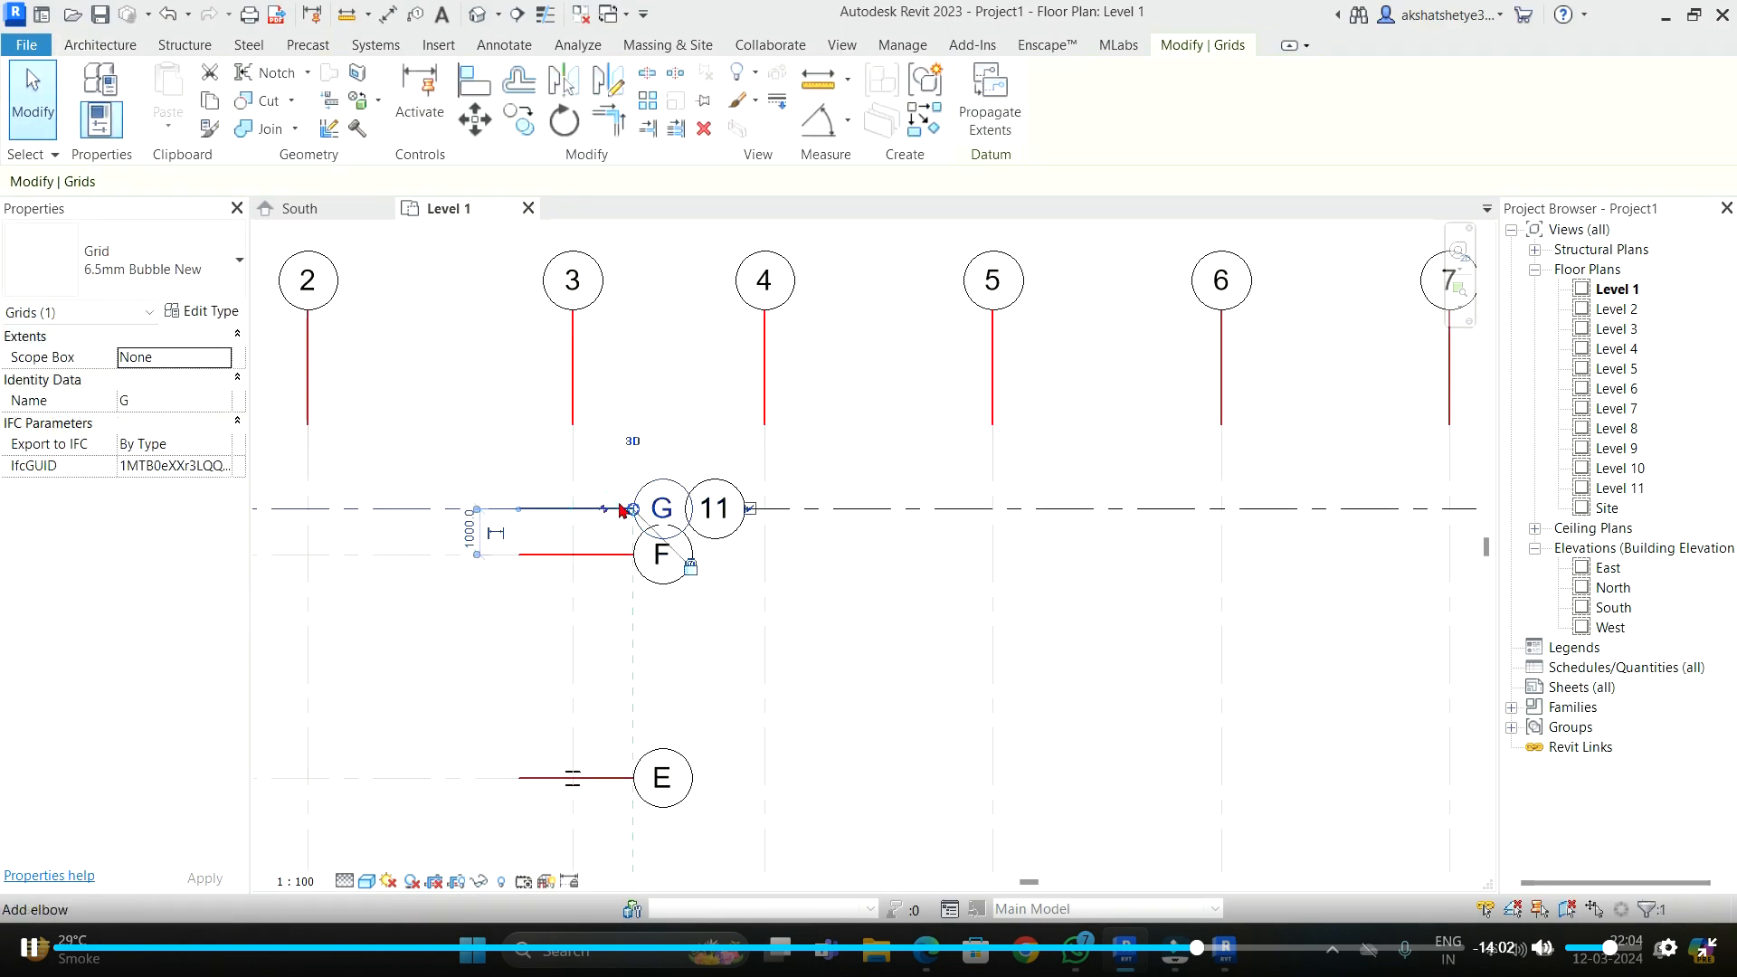
{"action": "key", "text": "Escape"}
{"action": "scroll", "coordinate": [621, 502], "scroll_direction": "down", "scroll_amount": 5}
{"action": "scroll", "coordinate": [621, 516], "scroll_direction": "up", "scroll_amount": 2}
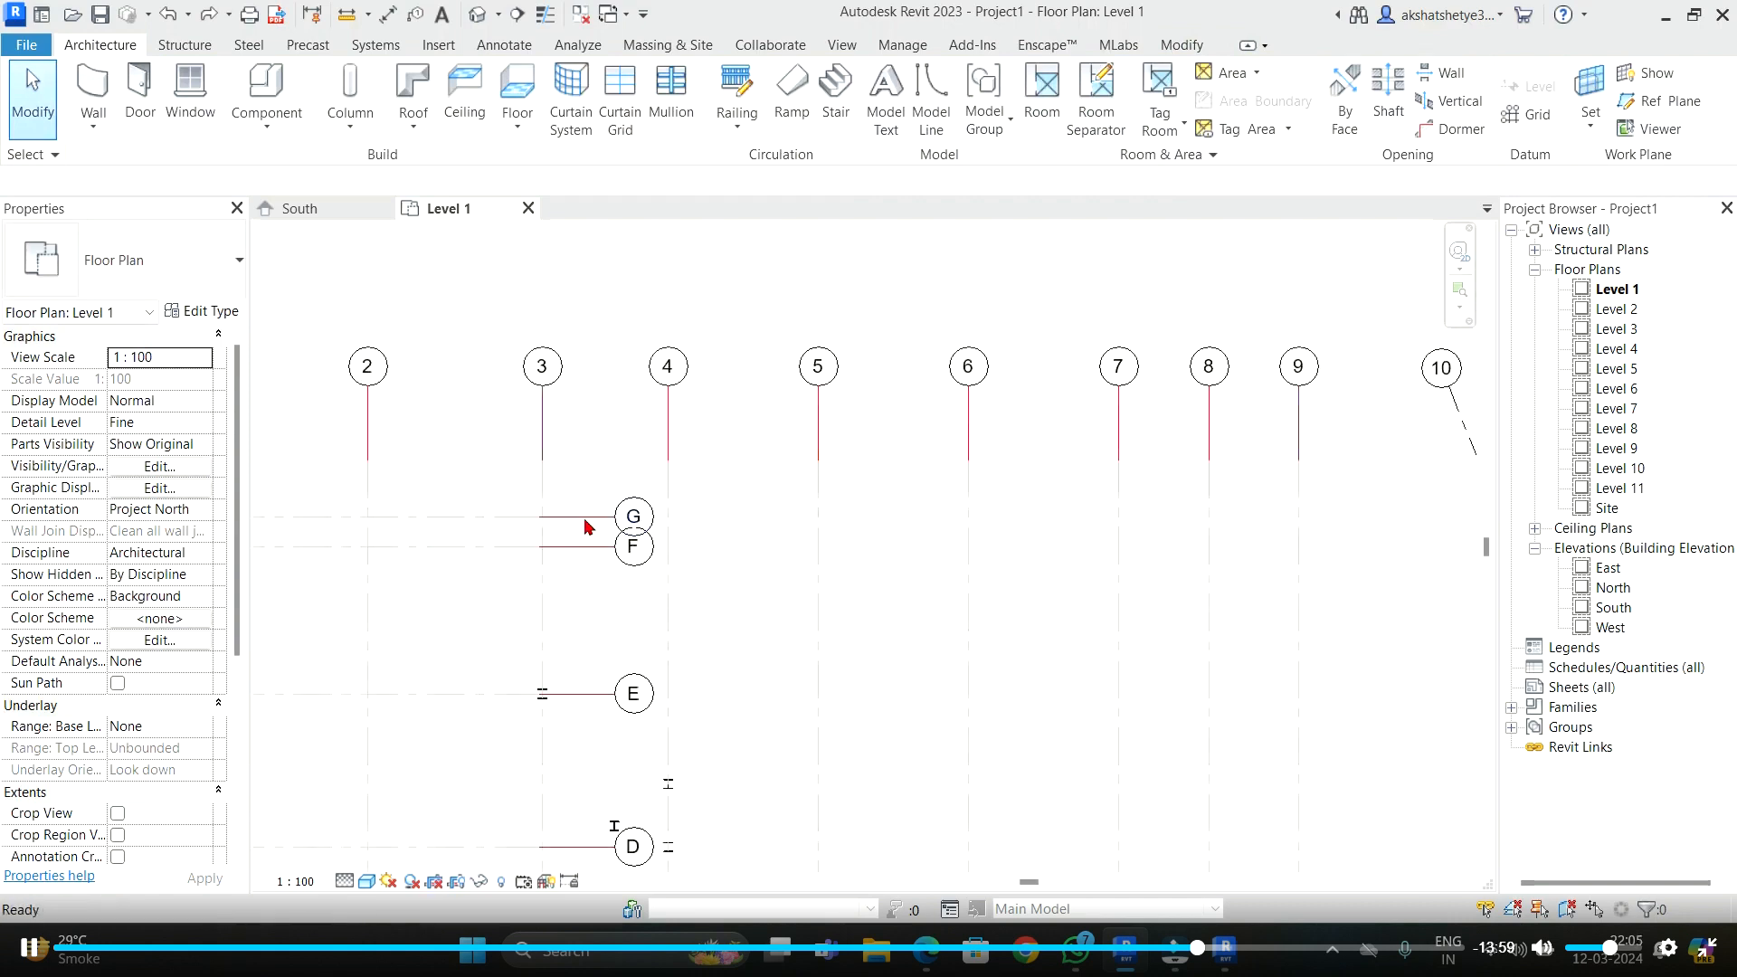
- Unlock the east ends of grids G and F from the other lettered grids and shorten both to between grids 3 and 4
{"action": "left_click", "coordinate": [646, 520]}
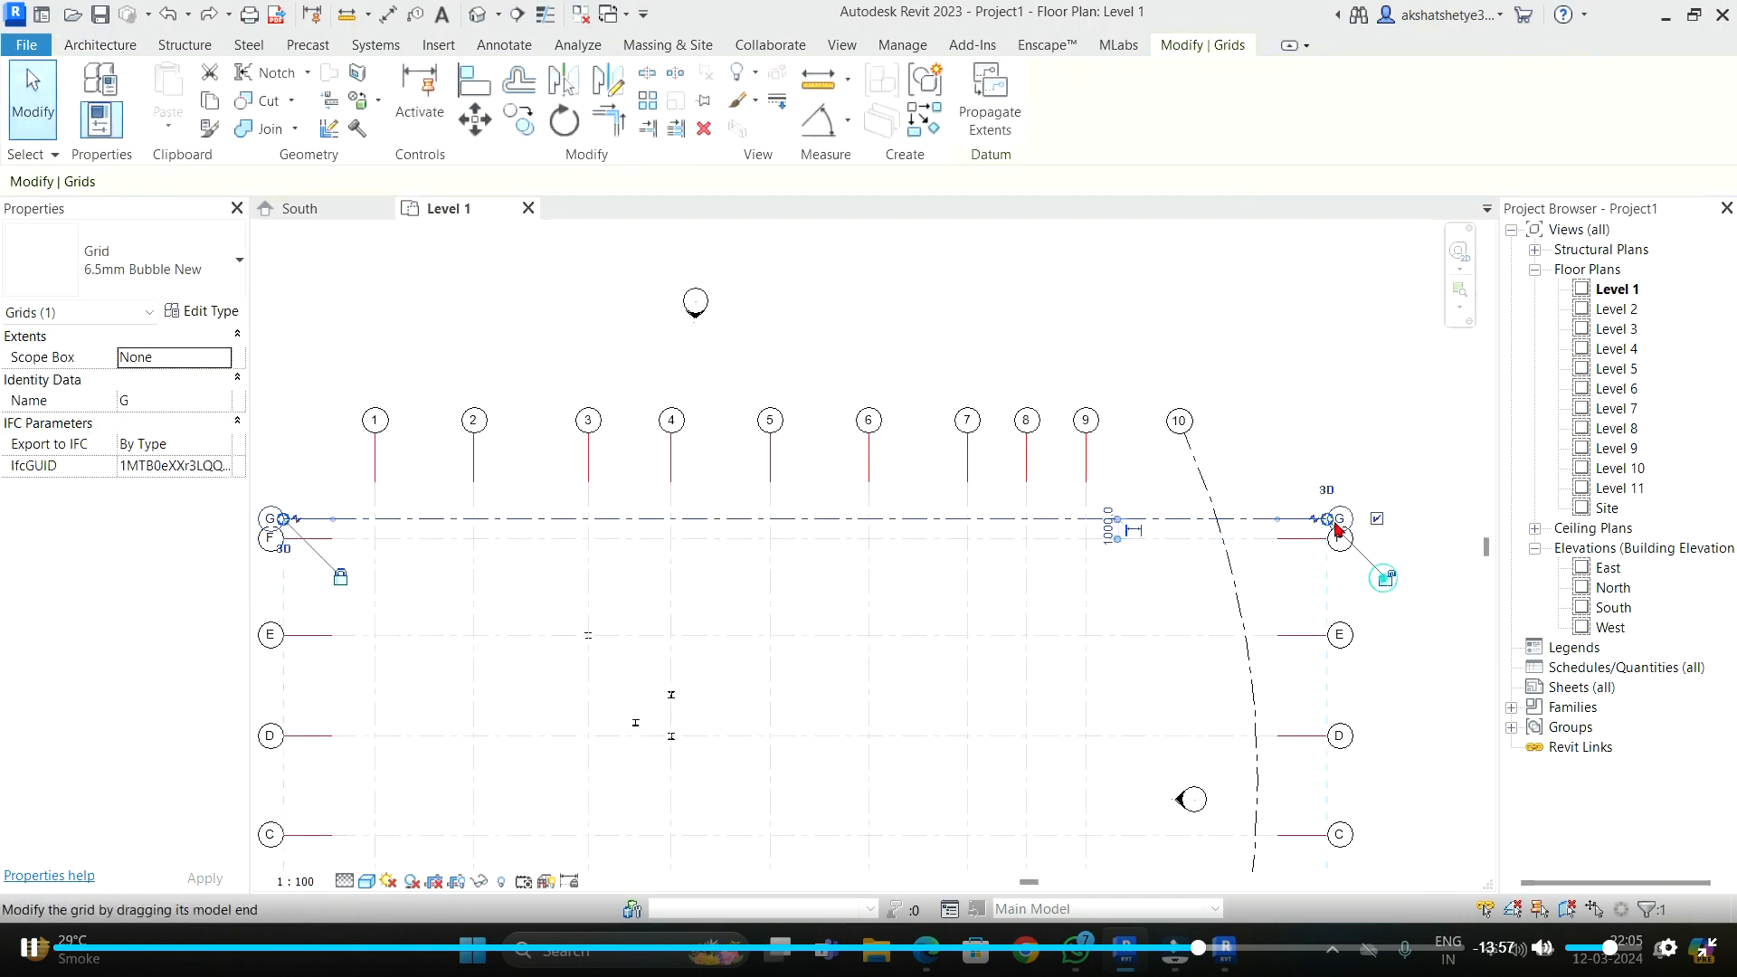
{"action": "left_click_drag", "start_coordinate": [1327, 521], "coordinate": [653, 509]}
{"action": "left_click", "coordinate": [1120, 540]}
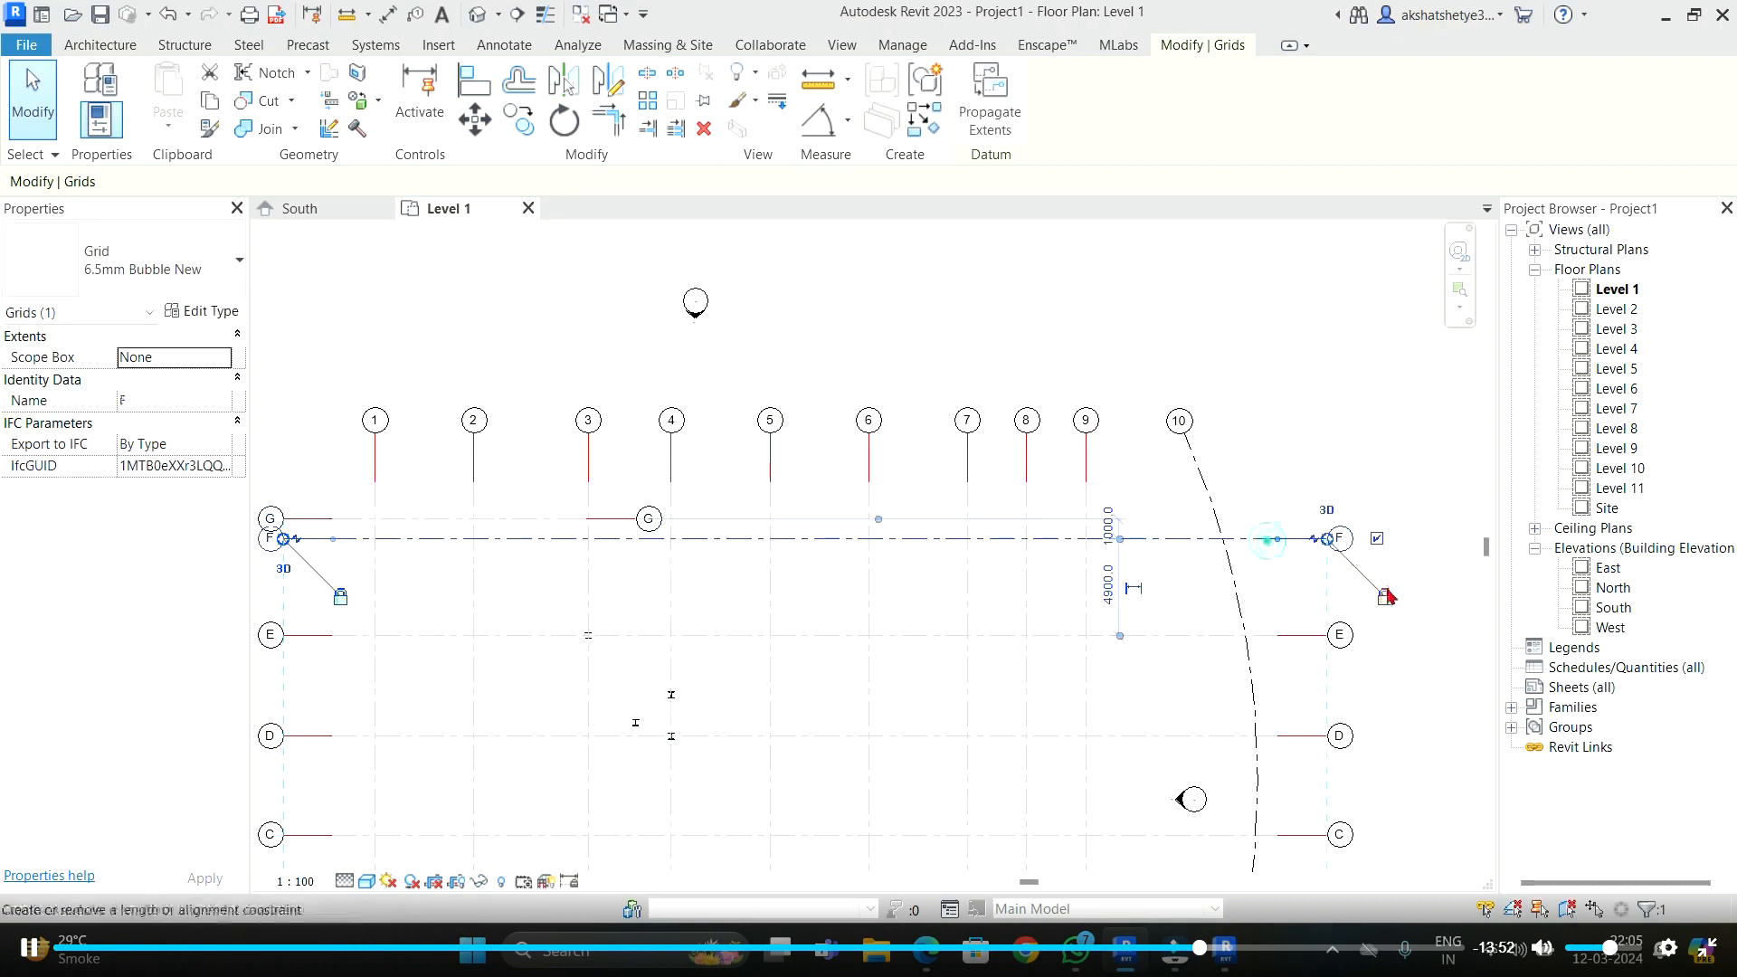
{"action": "left_click_drag", "start_coordinate": [1328, 539], "coordinate": [636, 539]}
- Unlock grid E's east end from the other lettered grids and shorten it to align with the ends of grids G and F
{"action": "left_click", "coordinate": [1322, 766]}
{"action": "left_click", "coordinate": [1301, 637]}
{"action": "scroll", "coordinate": [1288, 391], "scroll_direction": "down", "scroll_amount": 1}
{"action": "middle_click_drag", "start_coordinate": [1331, 690], "coordinate": [1308, 529]}
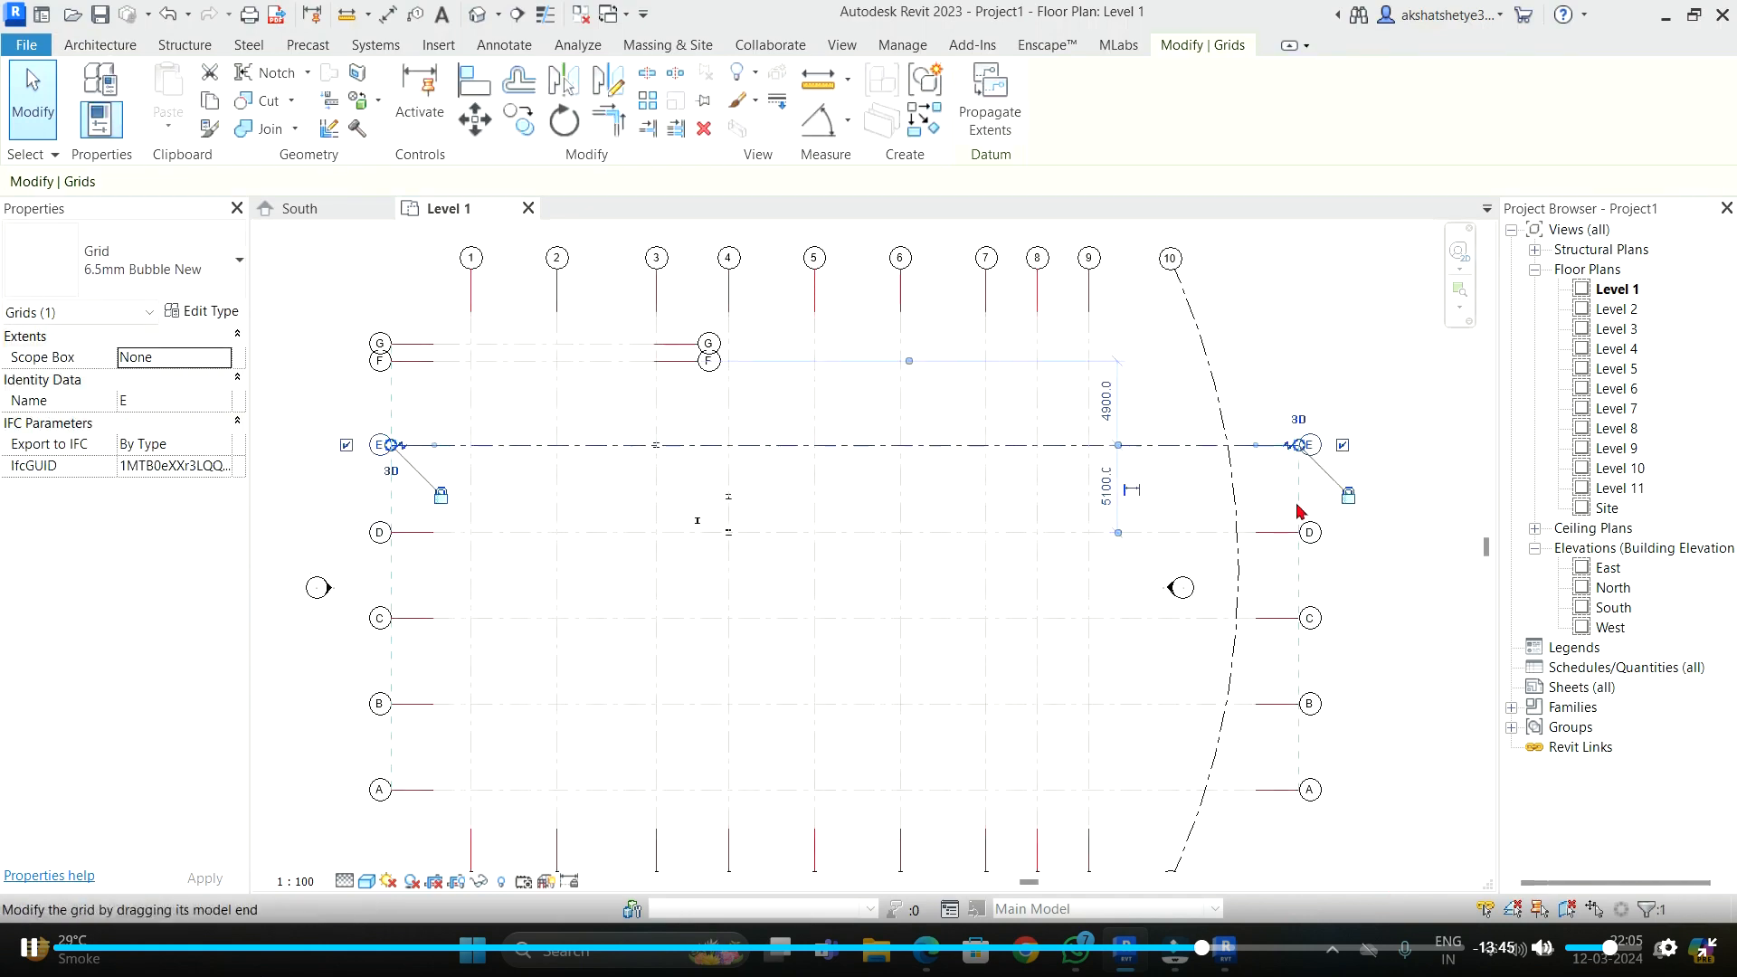
{"action": "scroll", "coordinate": [1294, 509], "scroll_direction": "up", "scroll_amount": 1}
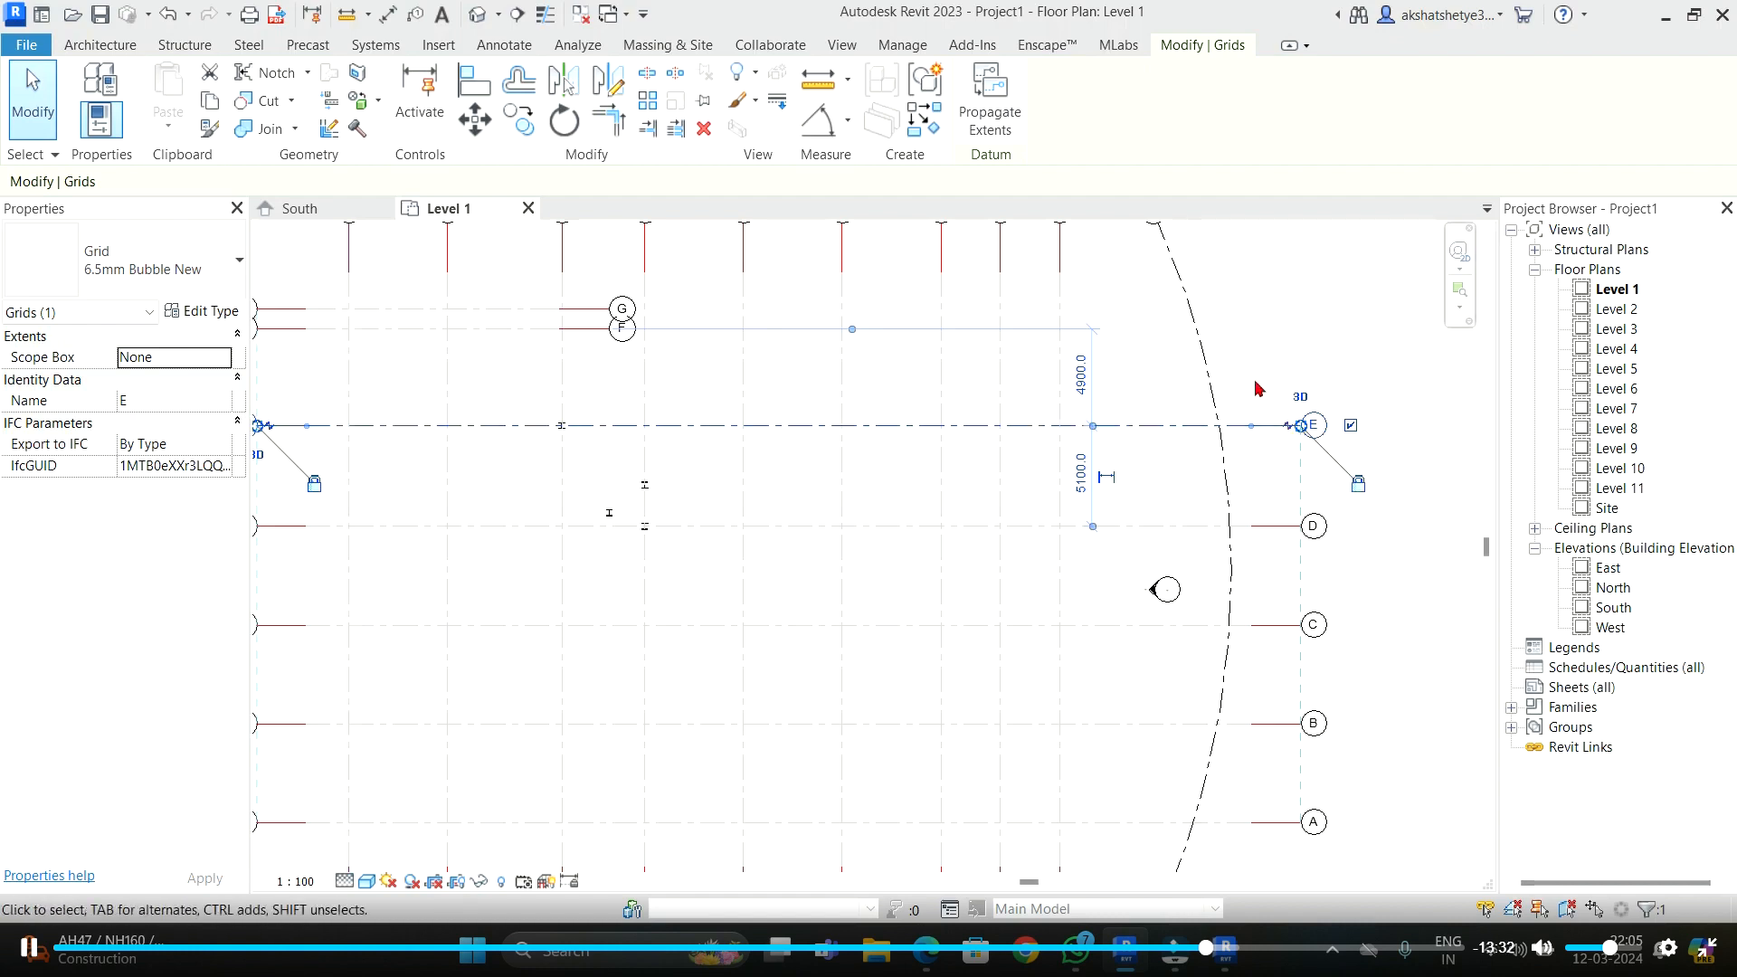
{"action": "left_click", "coordinate": [1359, 484]}
{"action": "left_click_drag", "start_coordinate": [1291, 430], "coordinate": [613, 427]}
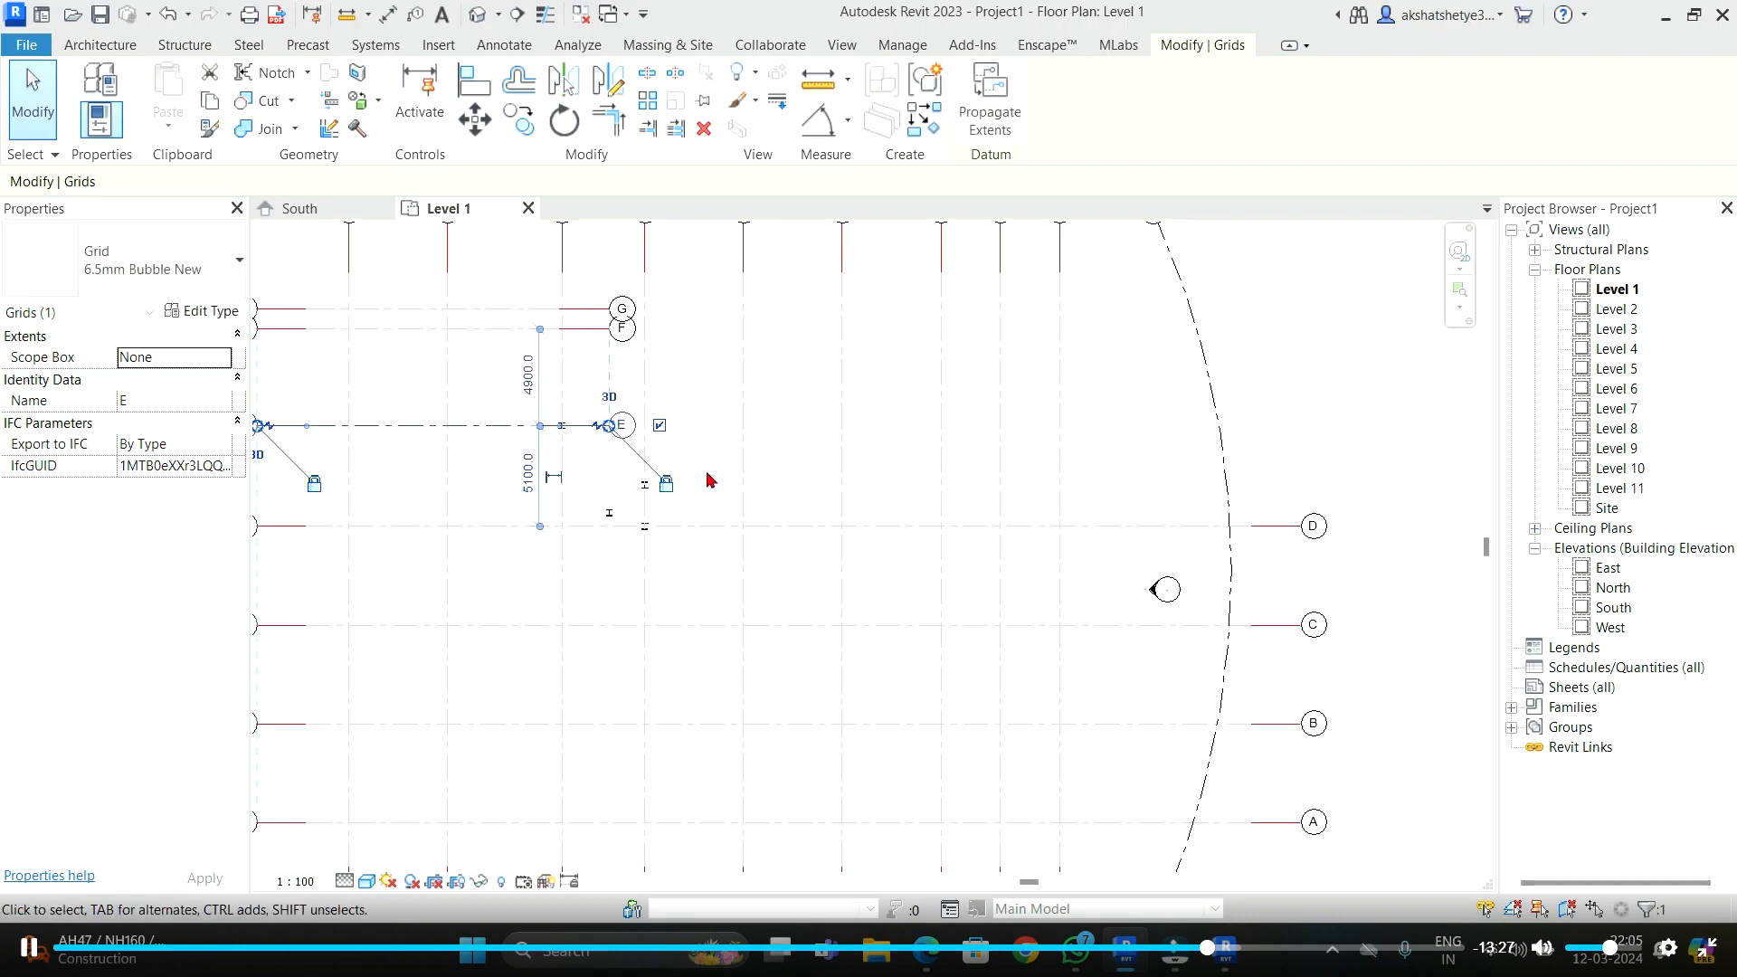
{"action": "left_click", "coordinate": [709, 478]}
{"action": "scroll", "coordinate": [773, 527], "scroll_direction": "down", "scroll_amount": 4}
{"action": "left_click", "coordinate": [1036, 435]}
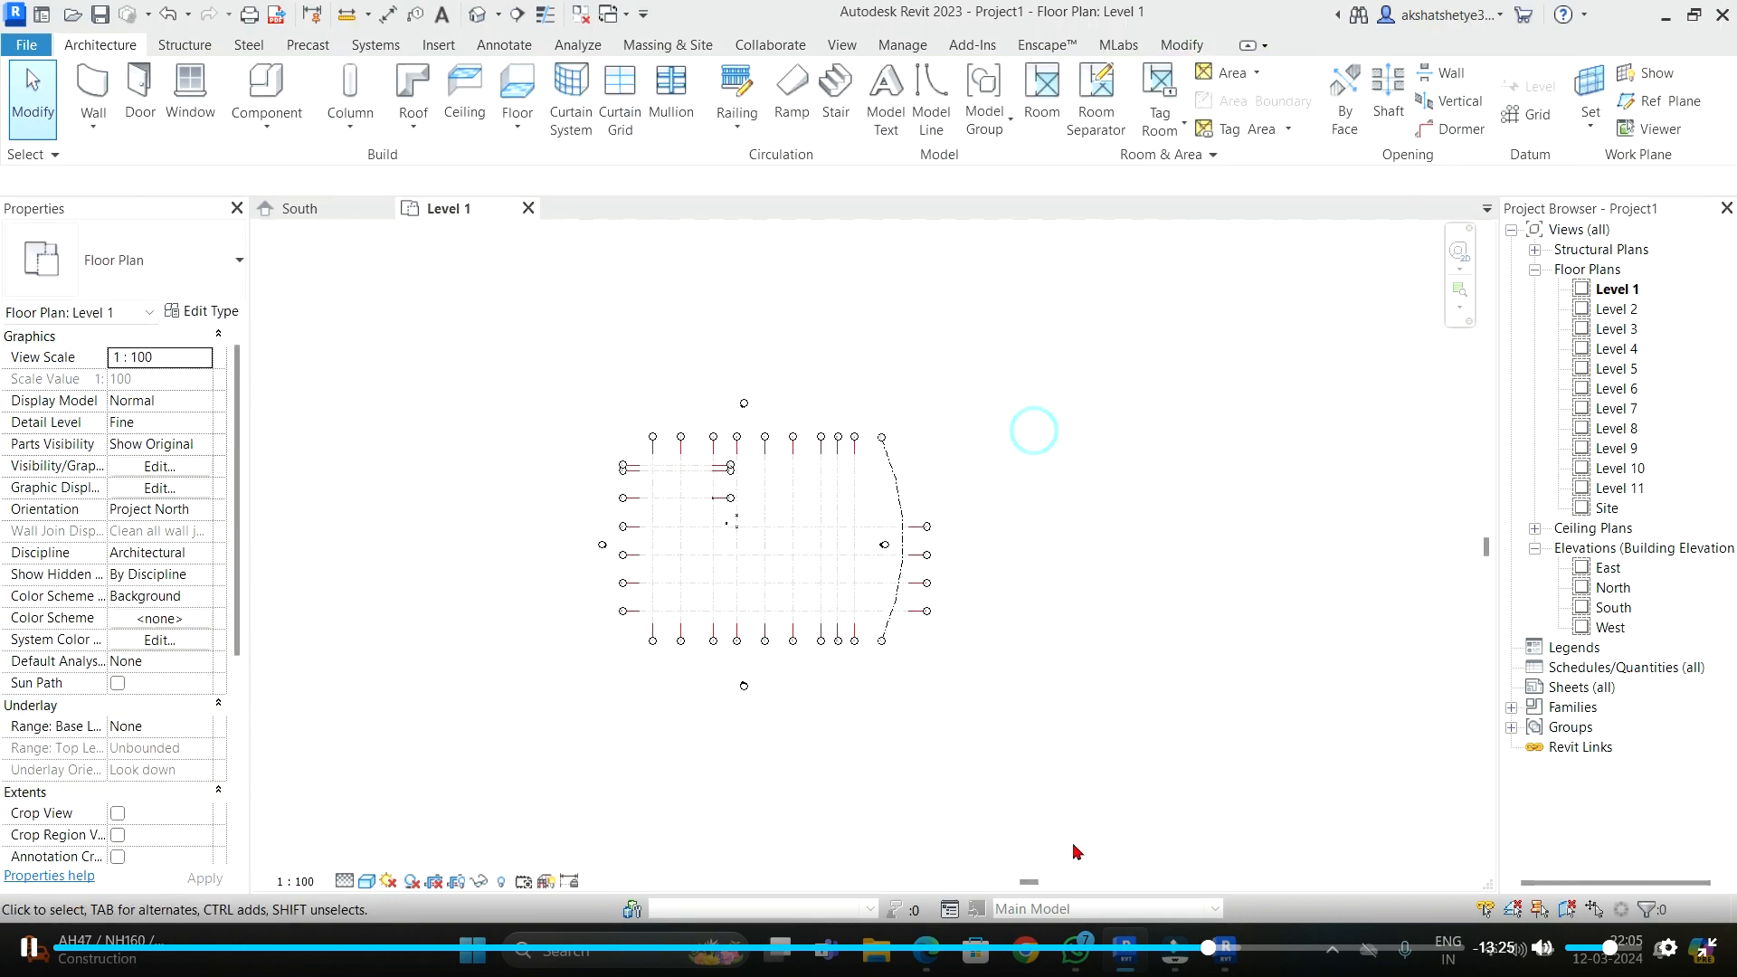
- Switch to the Google Meet call, dismiss the raised-hand notification, and return to Revit
{"action": "mouse_move", "coordinate": [925, 950]}
{"action": "left_click", "coordinate": [808, 864]}
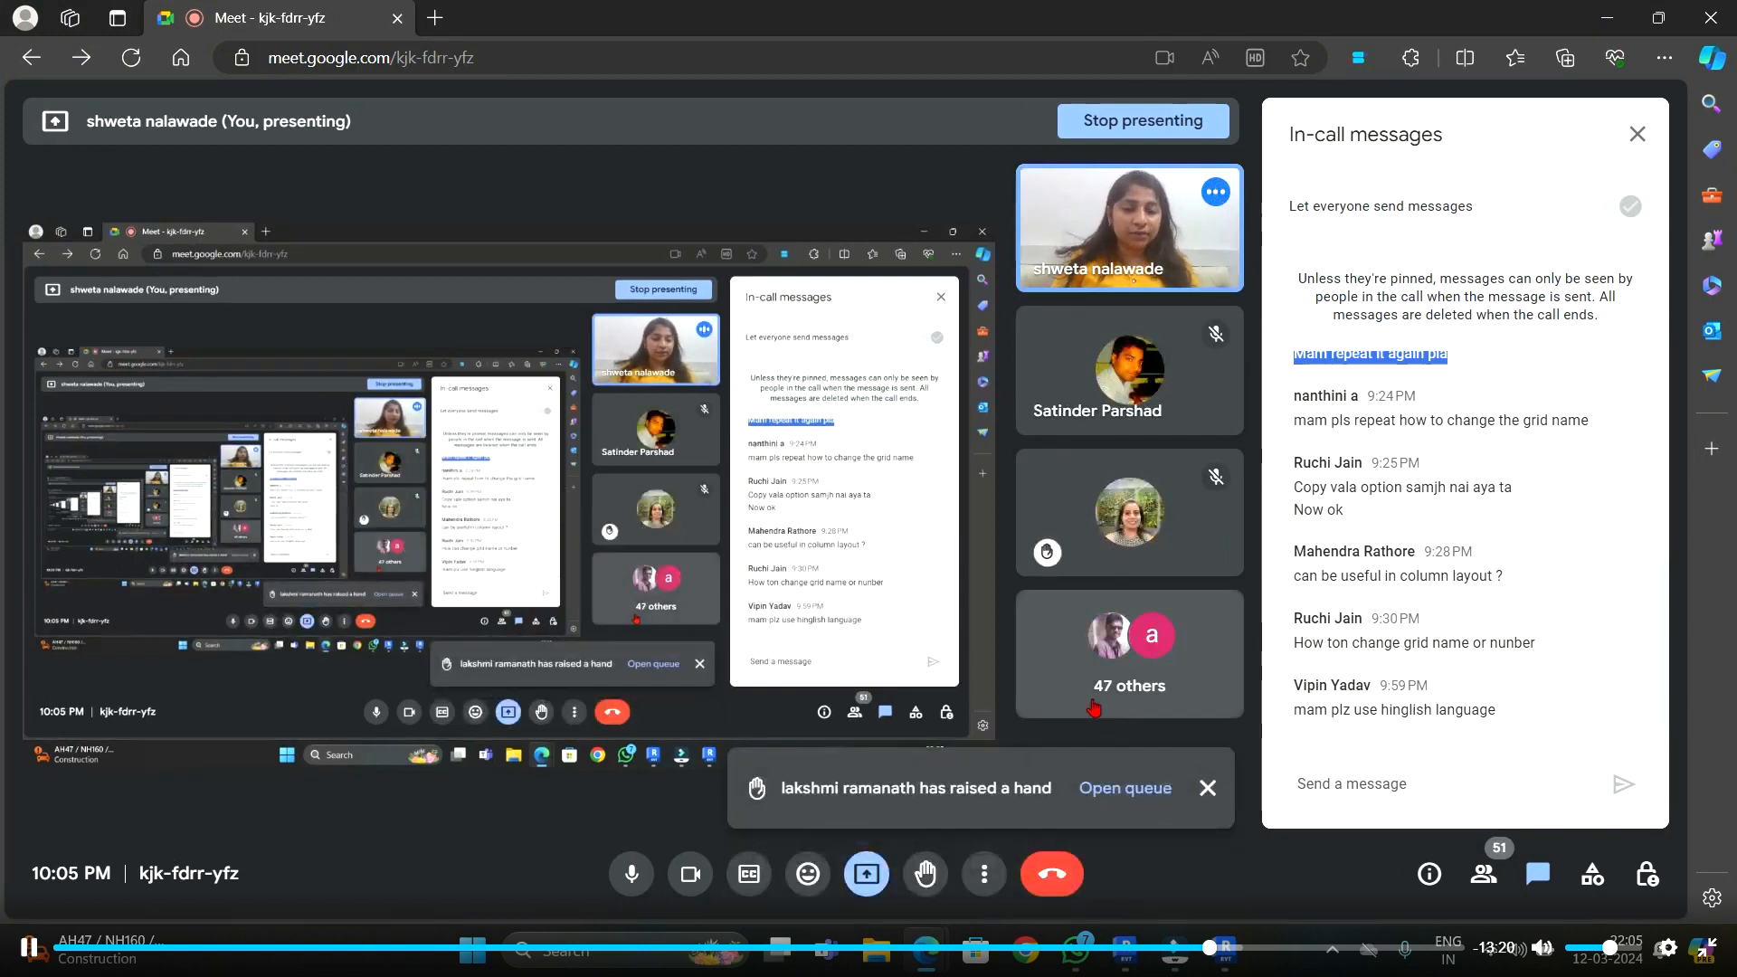
{"action": "left_click", "coordinate": [1208, 788]}
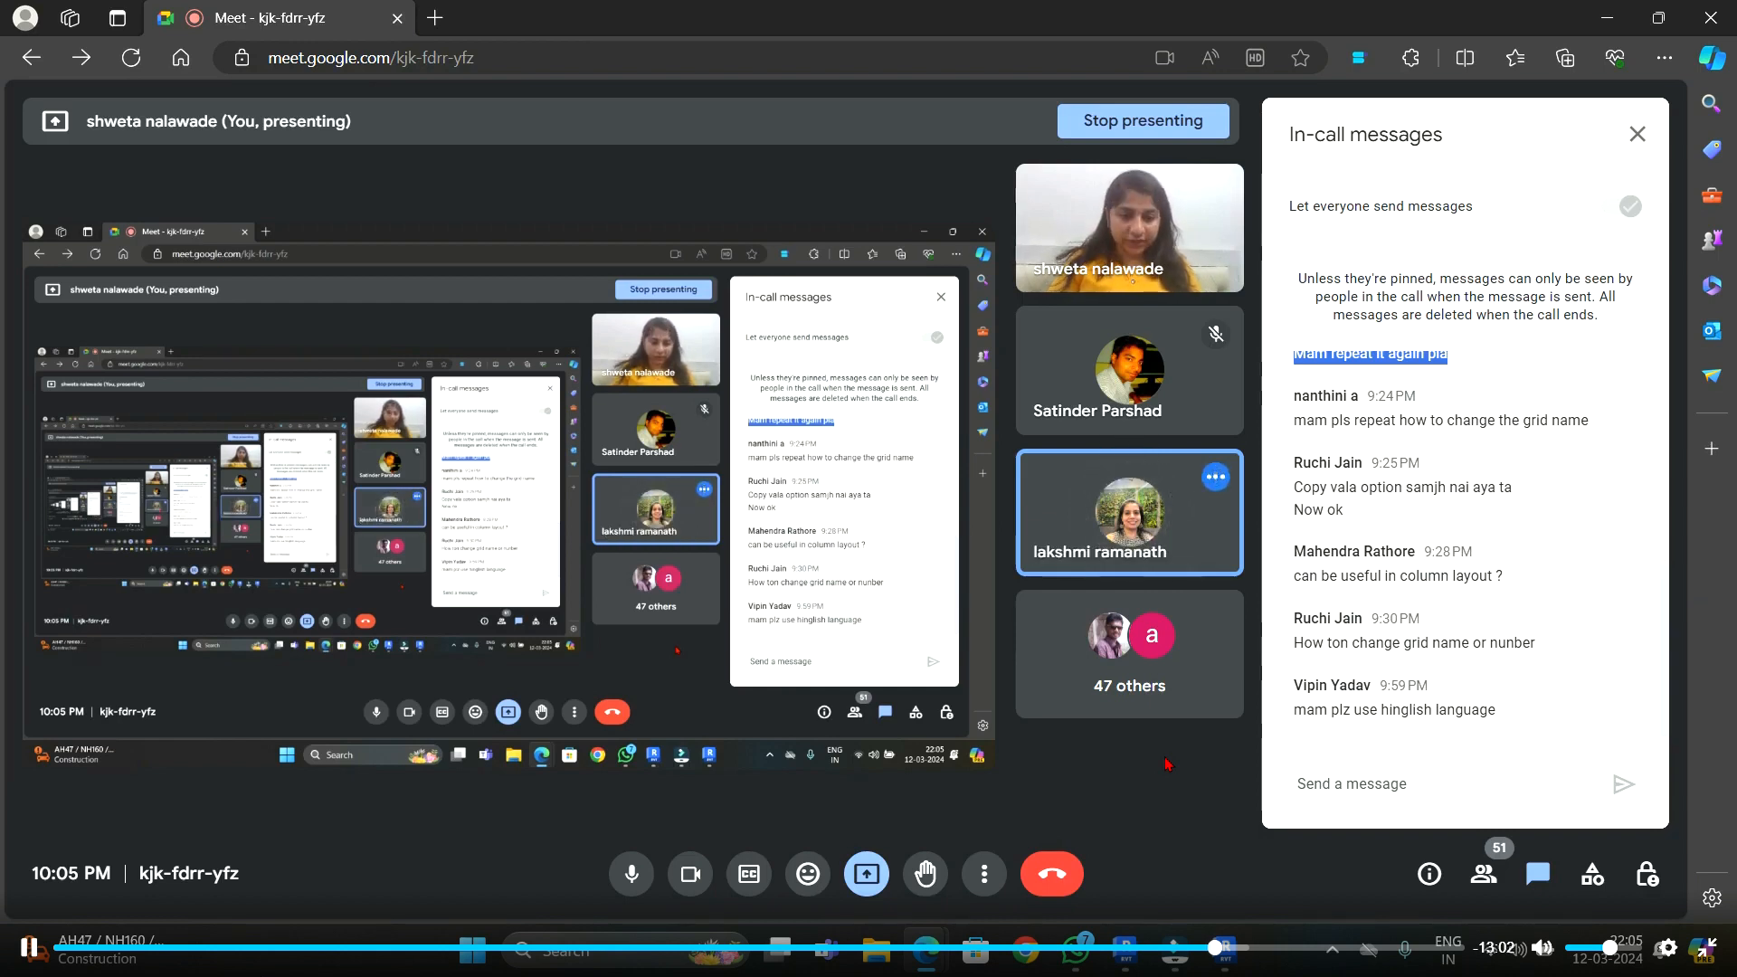
{"action": "left_click", "coordinate": [1627, 27]}
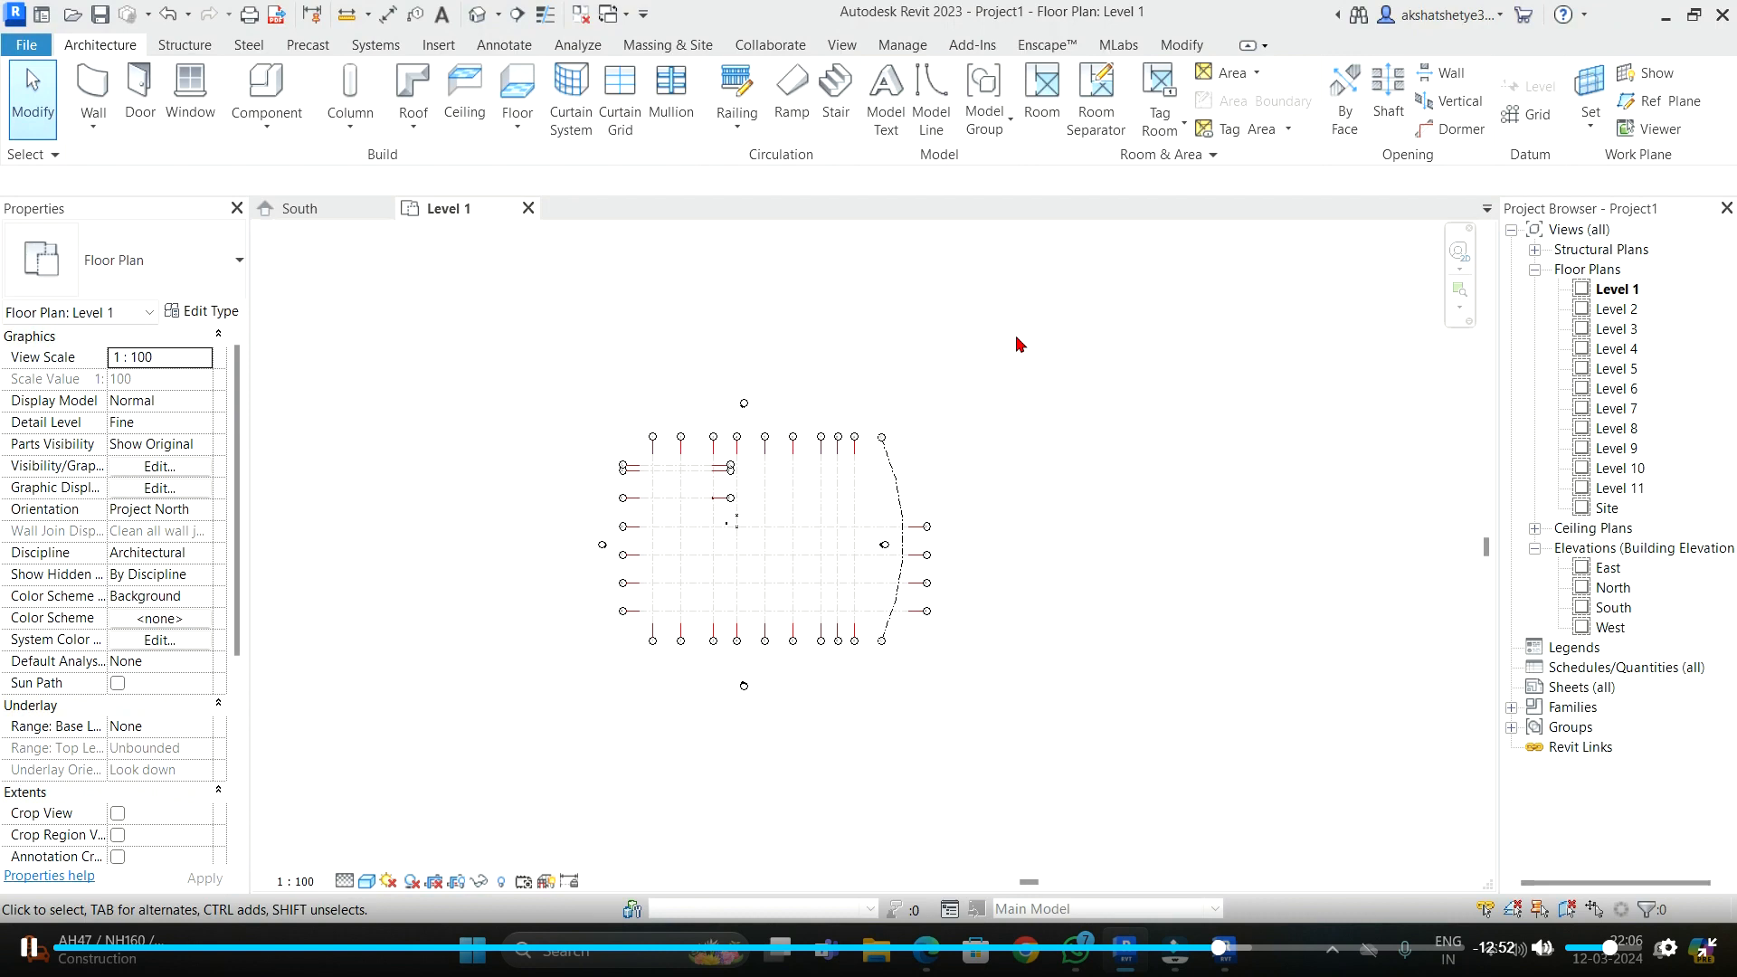
- Extend the aligned east ends of grids G, F and E well beyond curved grid 10 and the ends of grids A to D
{"action": "scroll", "coordinate": [683, 457], "scroll_direction": "up", "scroll_amount": 4}
{"action": "left_click", "coordinate": [644, 453]}
{"action": "scroll", "coordinate": [760, 470], "scroll_direction": "up", "scroll_amount": 2}
{"action": "scroll", "coordinate": [763, 482], "scroll_direction": "down", "scroll_amount": 3}
{"action": "scroll", "coordinate": [763, 482], "scroll_direction": "down", "scroll_amount": 2}
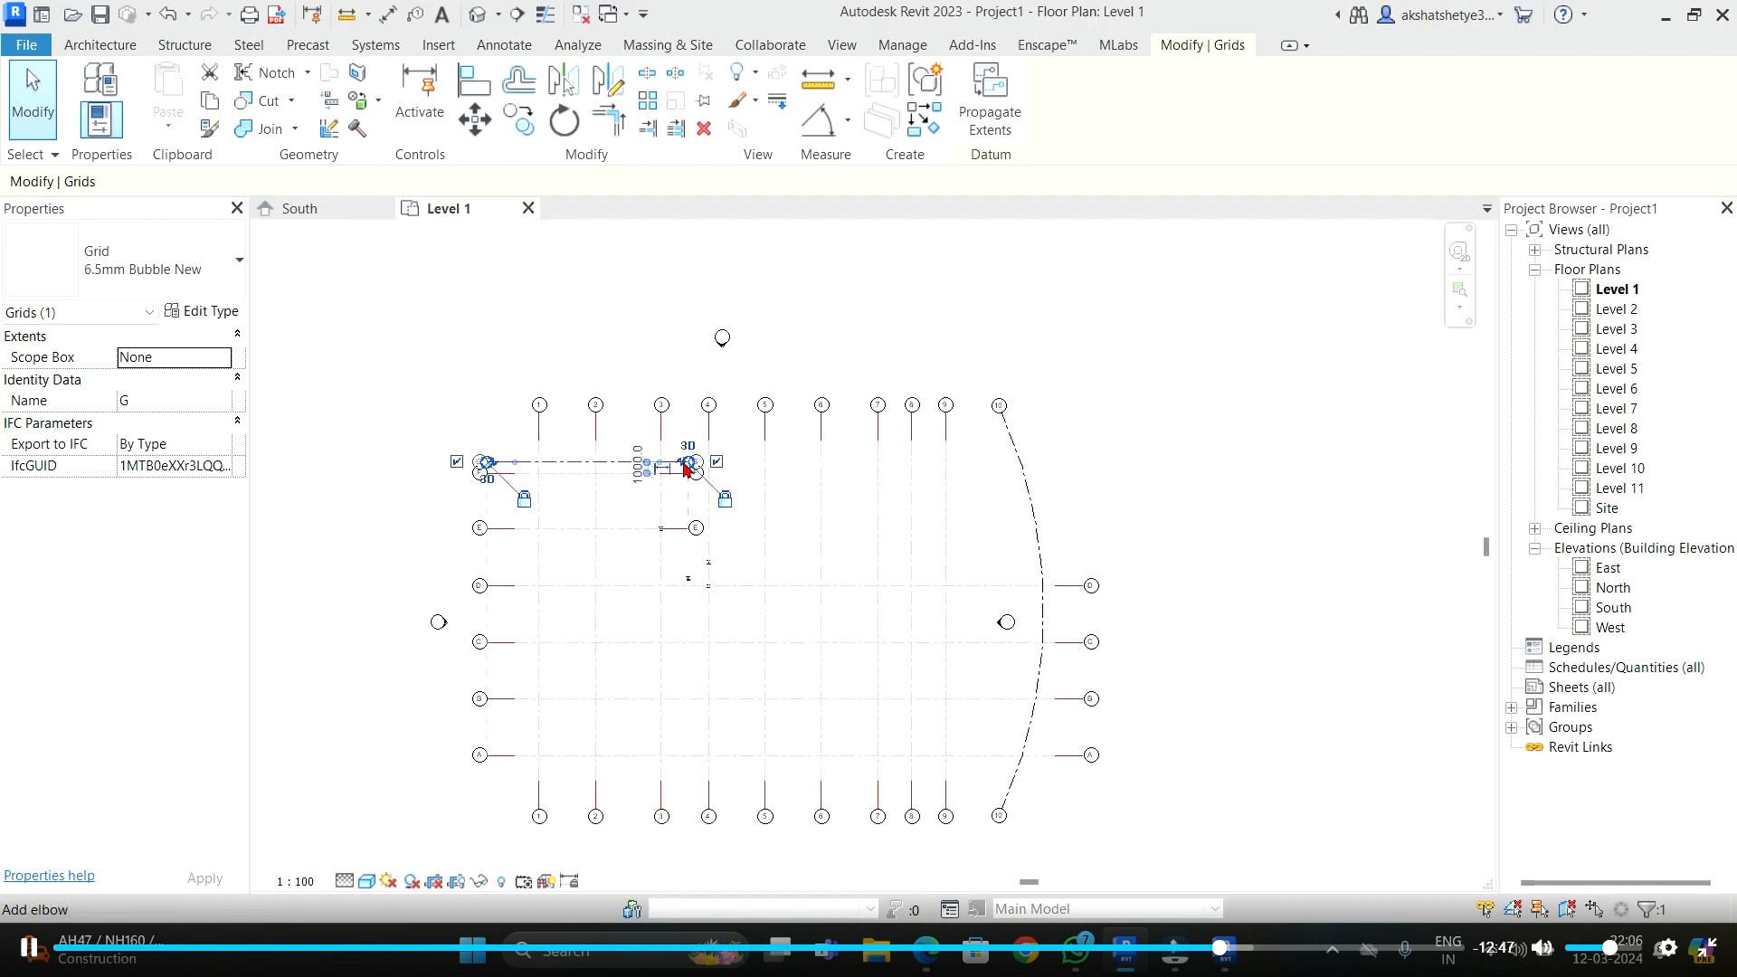
{"action": "left_click_drag", "start_coordinate": [690, 466], "coordinate": [1194, 462]}
{"action": "left_click", "coordinate": [841, 500]}
{"action": "scroll", "coordinate": [842, 500], "scroll_direction": "up", "scroll_amount": 3}
{"action": "left_click", "coordinate": [836, 440]}
{"action": "scroll", "coordinate": [836, 444], "scroll_direction": "down", "scroll_amount": 3}
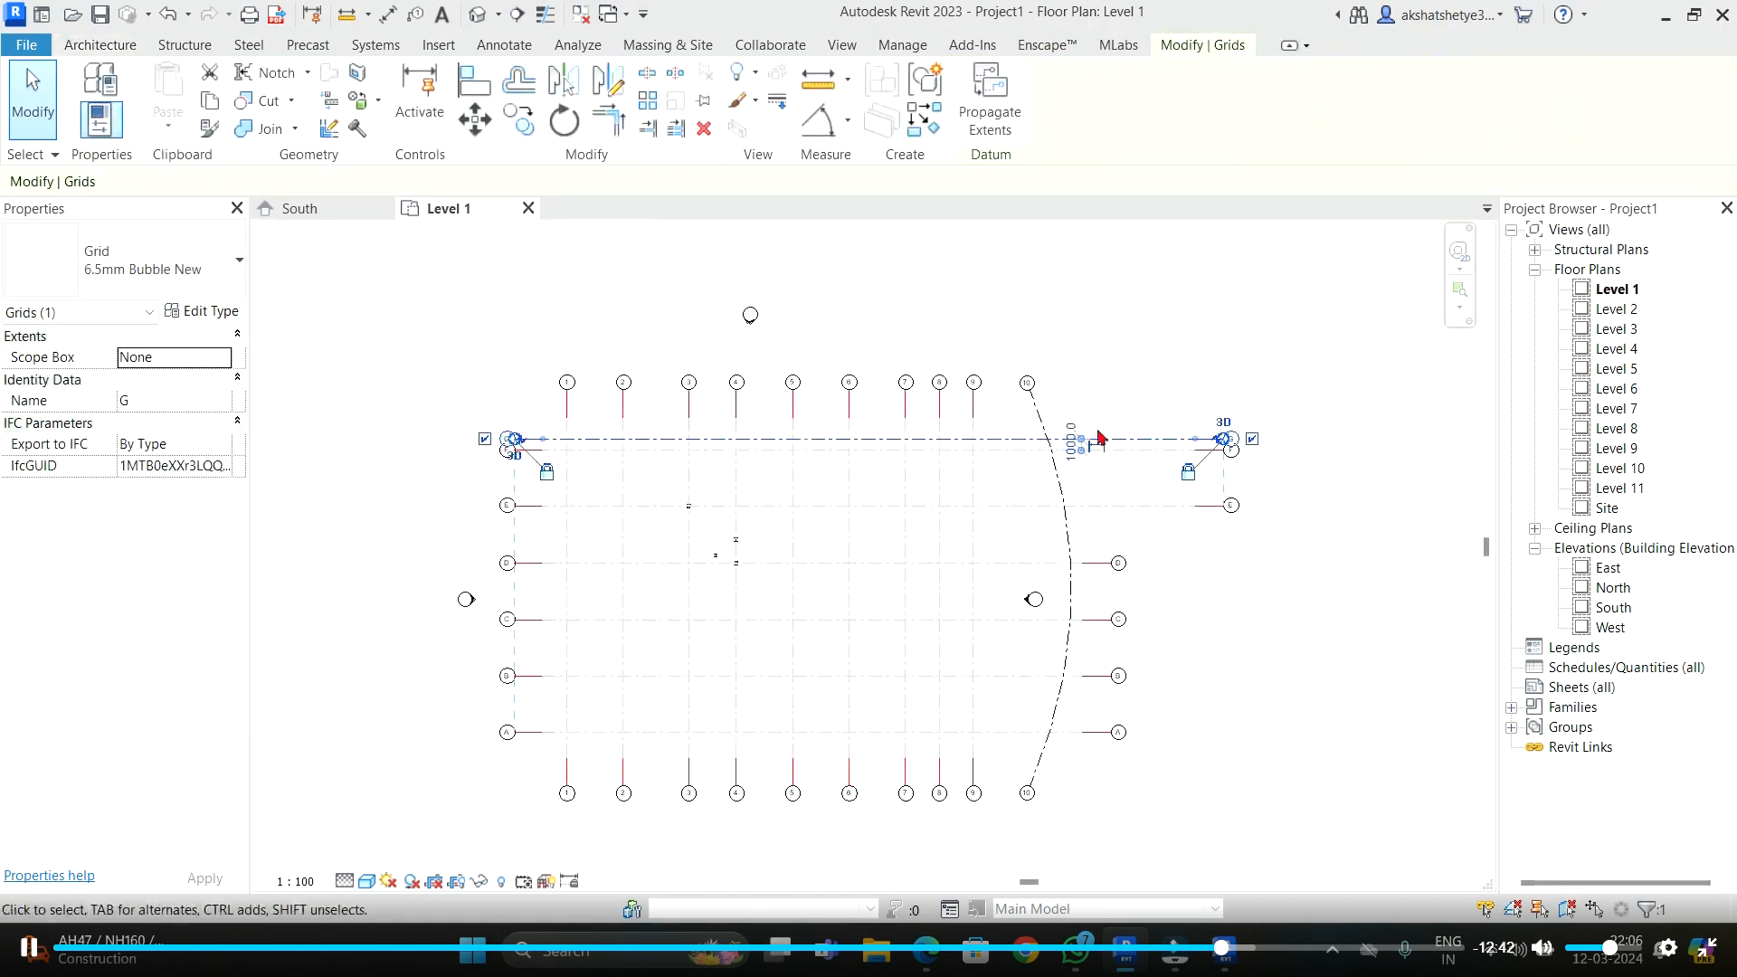
- Set the 6.5mm Bubble New grid type's Center Segment Color to white and its End Segments Length to 50
{"action": "scroll", "coordinate": [733, 480], "scroll_direction": "up", "scroll_amount": 2}
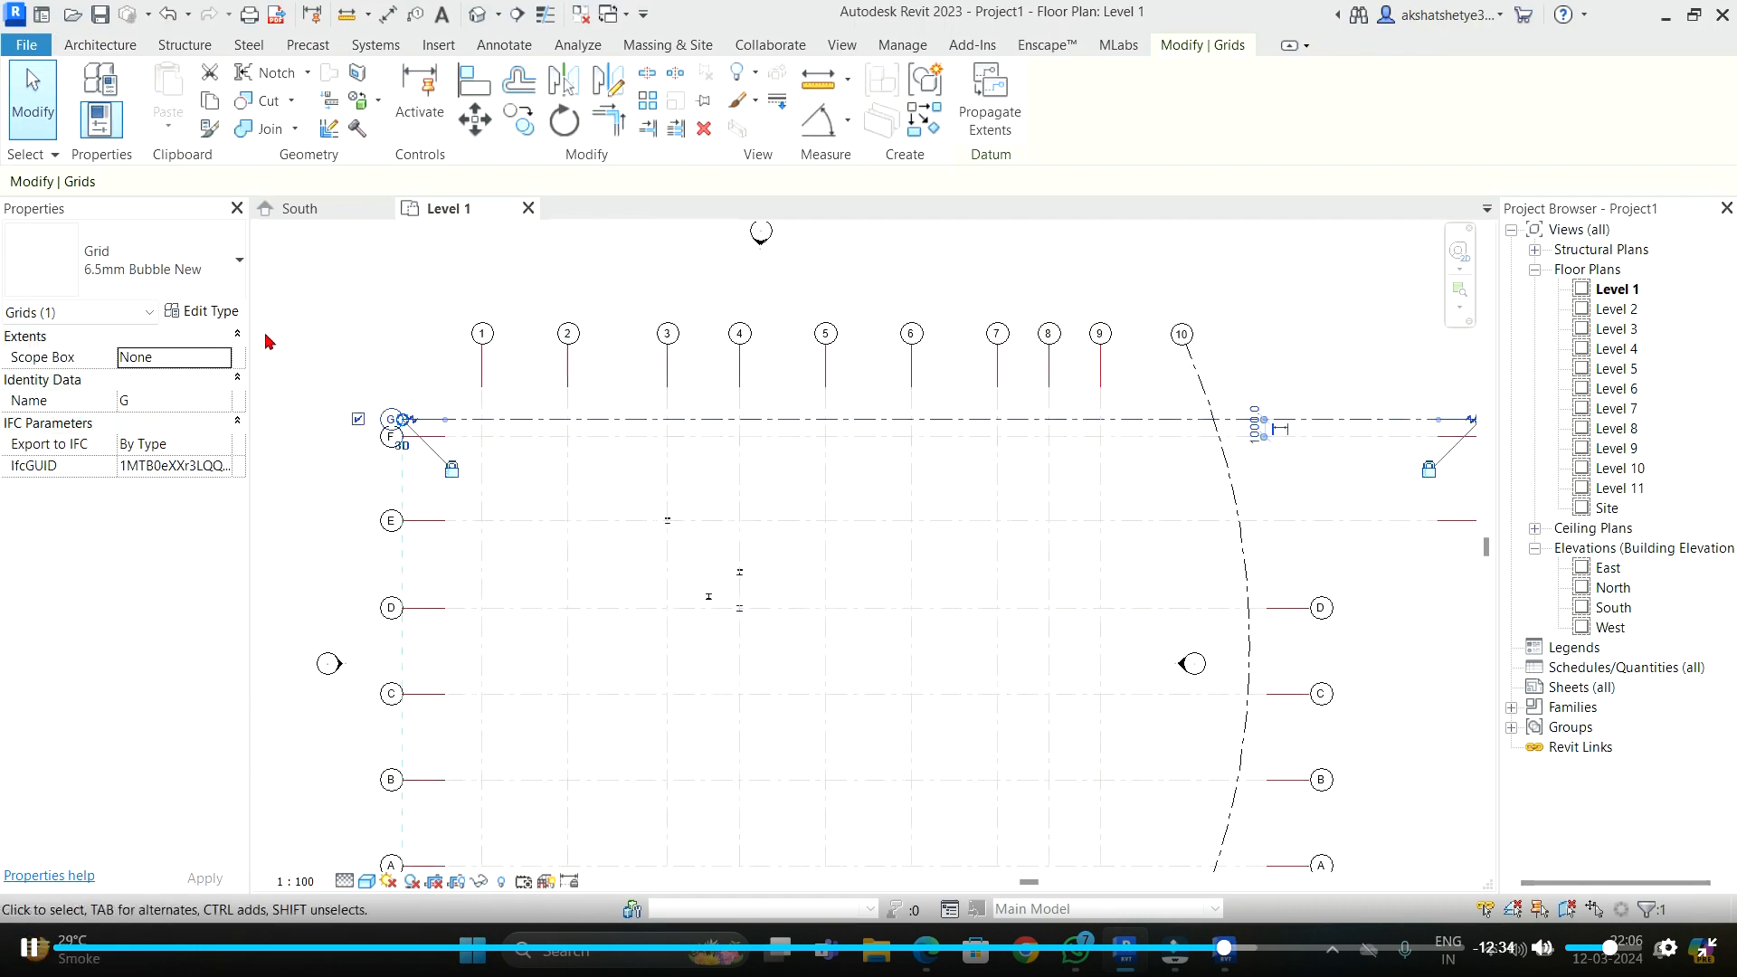
{"action": "left_click", "coordinate": [203, 311]}
{"action": "left_click", "coordinate": [319, 409]}
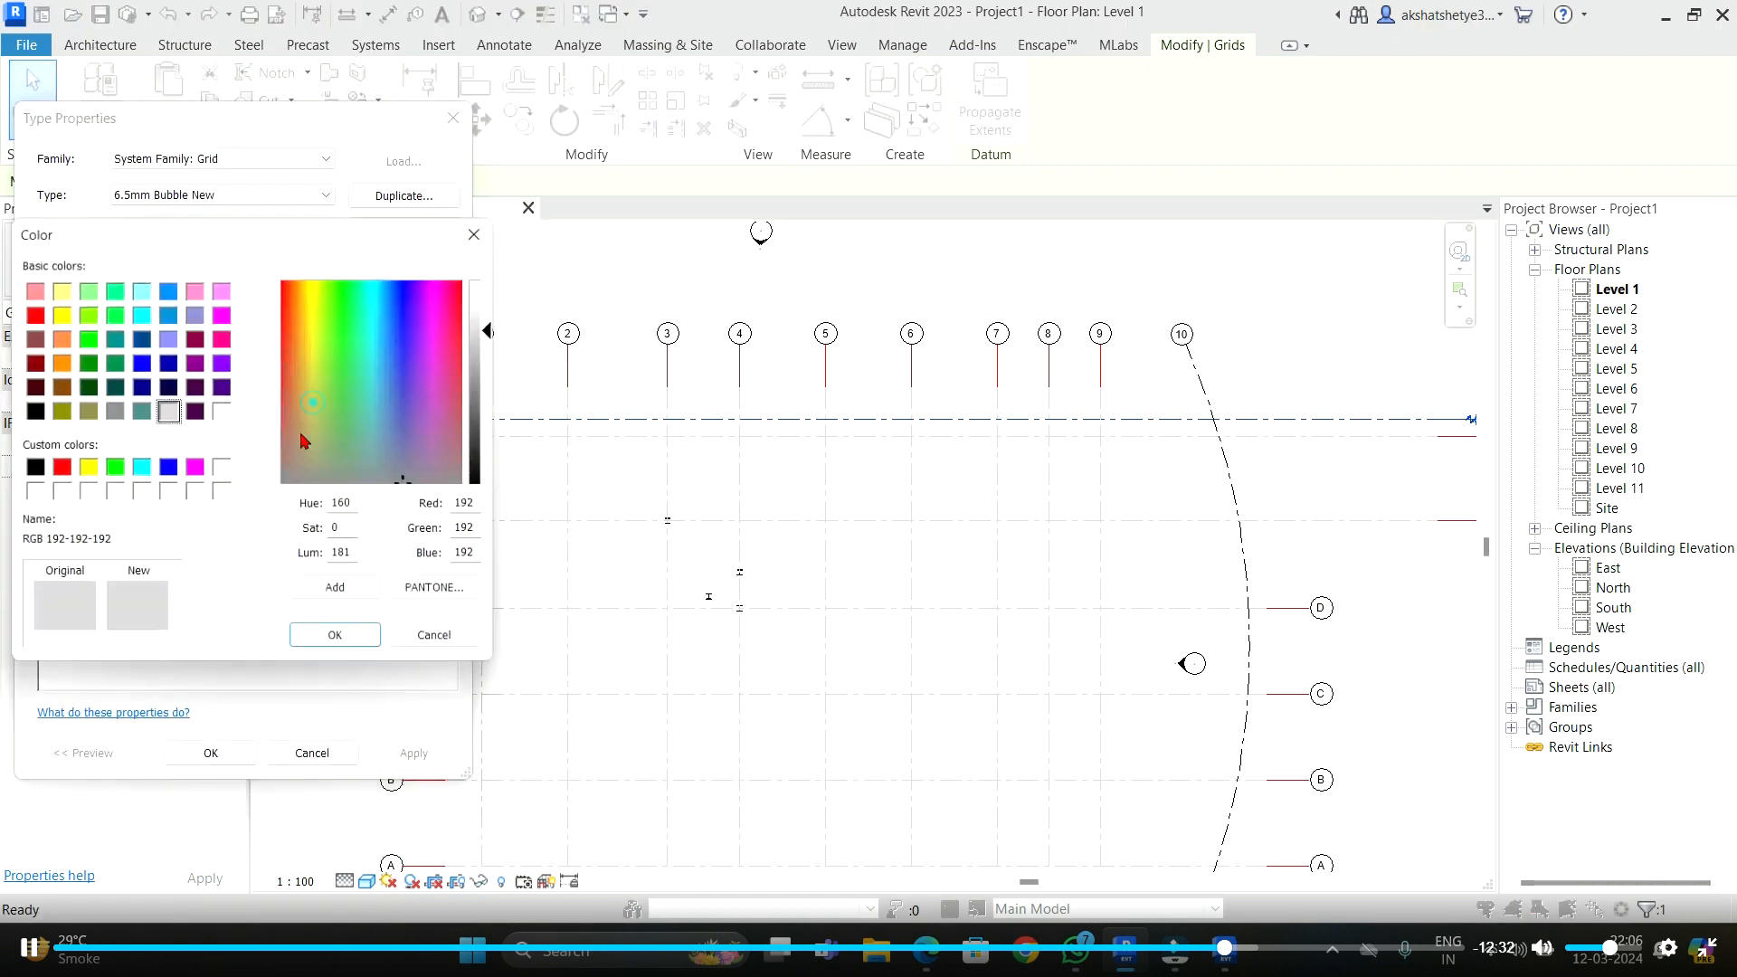
{"action": "left_click", "coordinate": [223, 412]}
{"action": "left_click", "coordinate": [336, 634]}
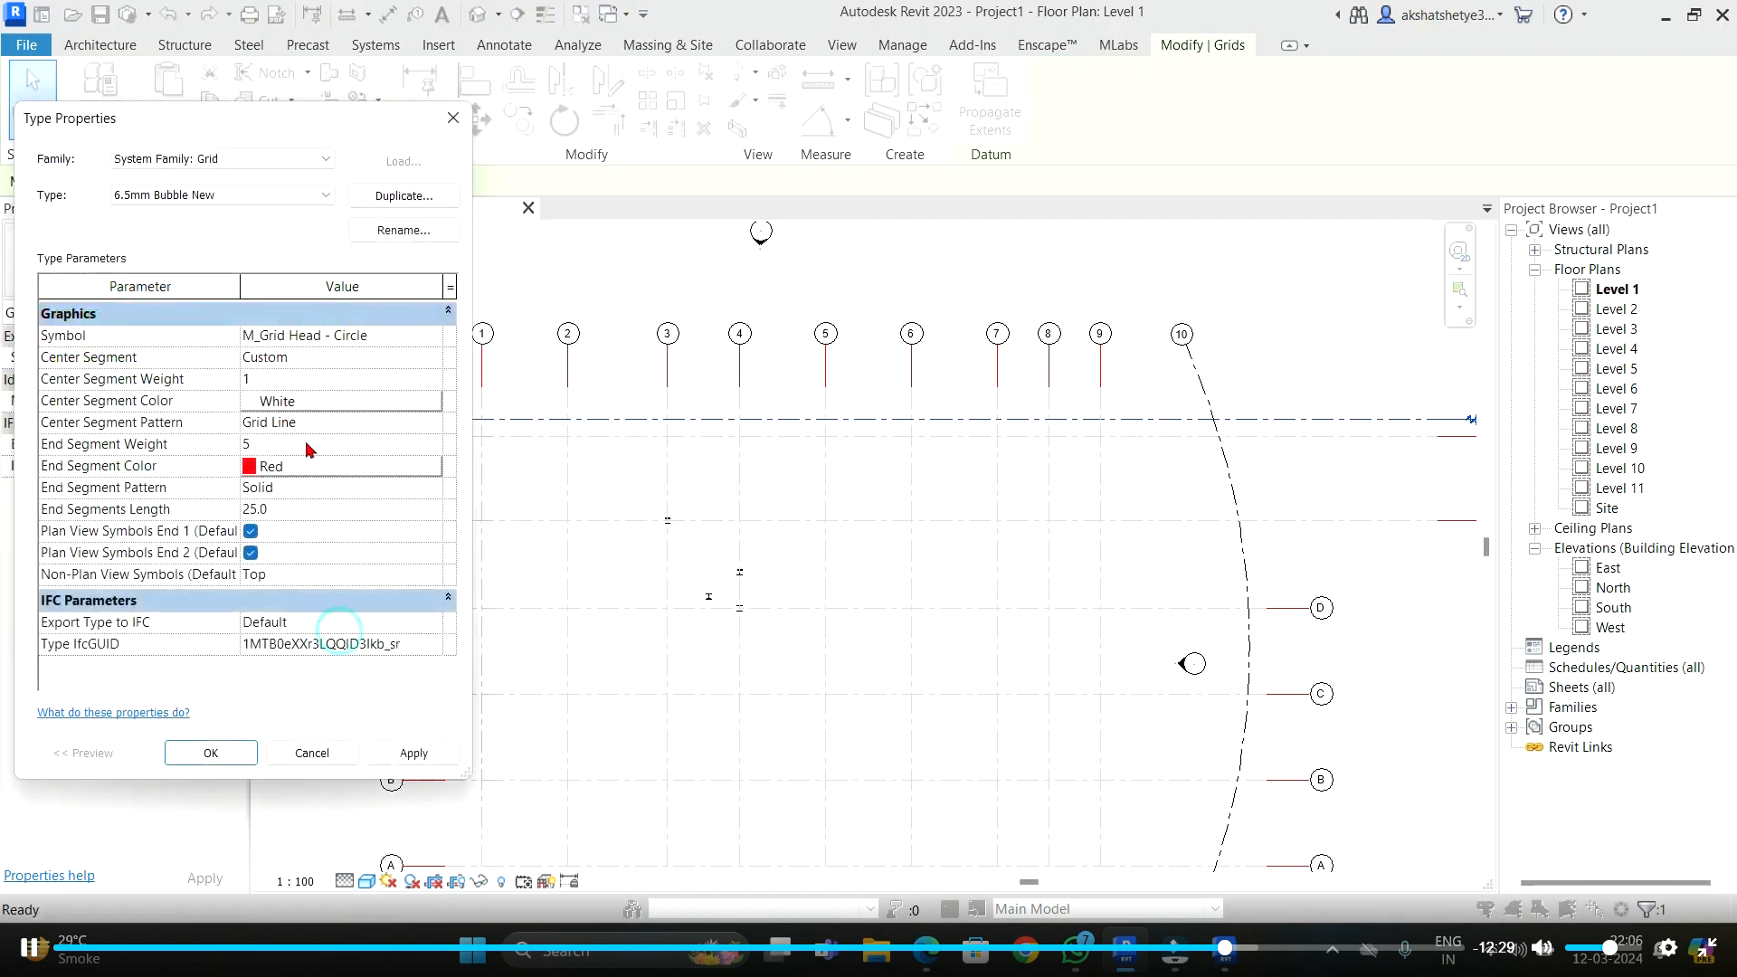
{"action": "left_click", "coordinate": [309, 508]}
{"action": "type", "text": "50.0"}
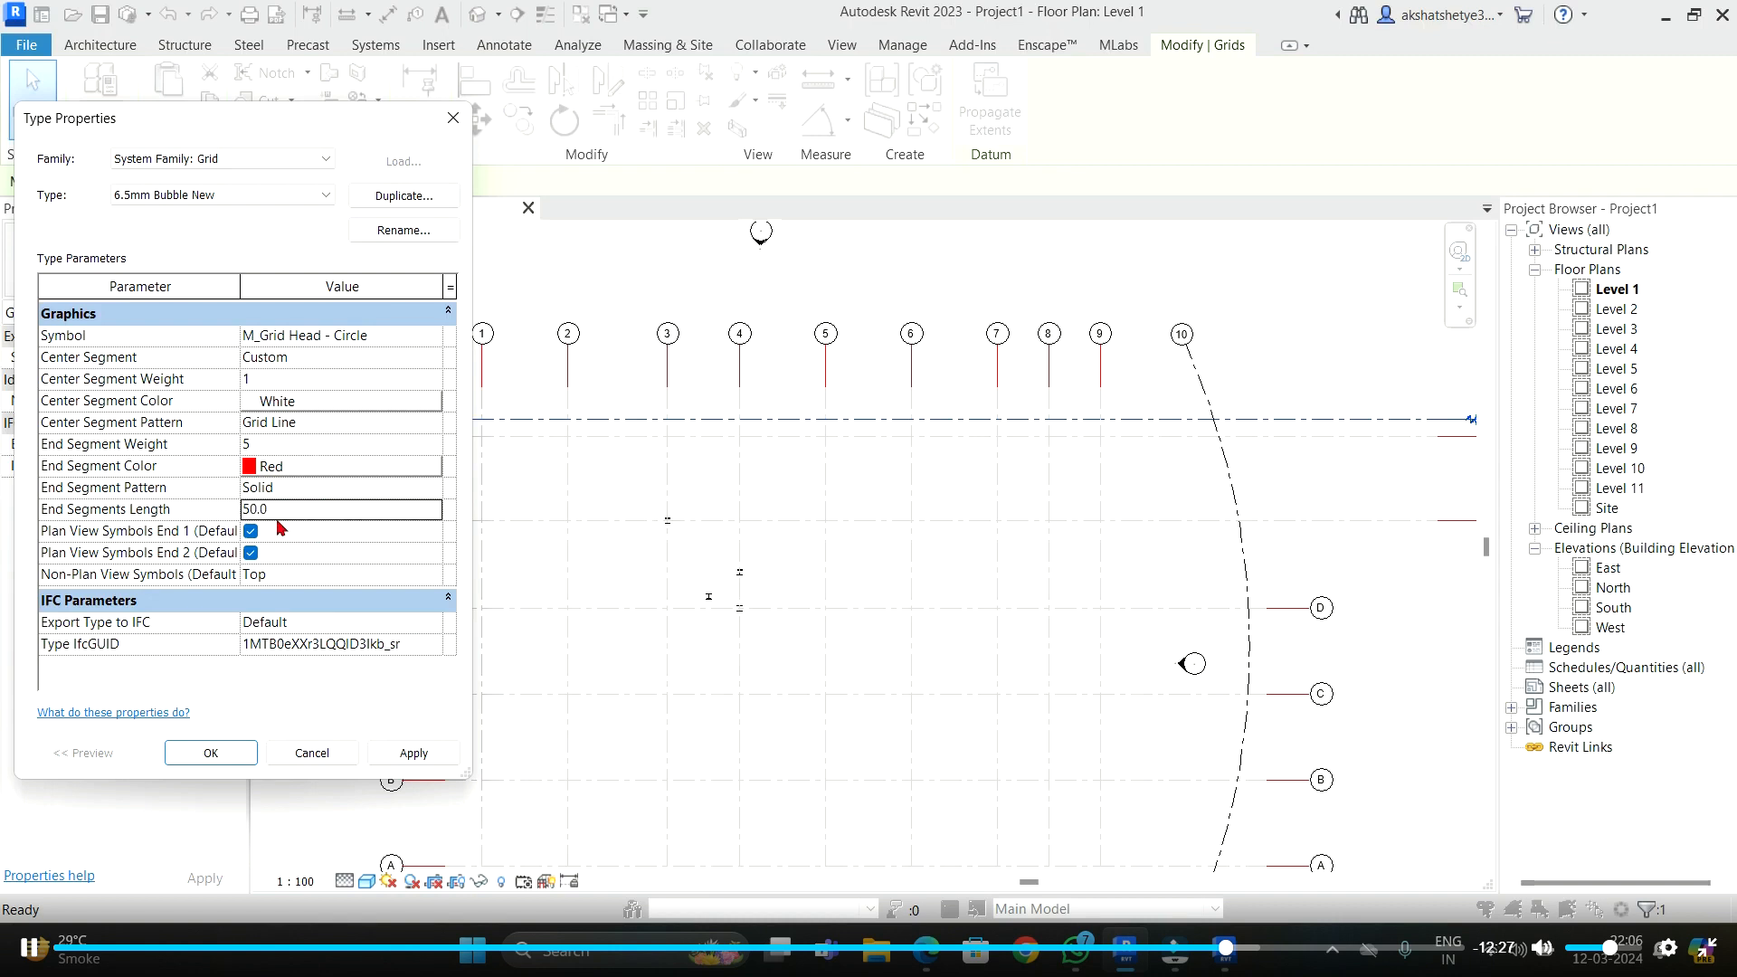
{"action": "left_click", "coordinate": [413, 756]}
{"action": "left_click", "coordinate": [213, 753]}
{"action": "scroll", "coordinate": [873, 505], "scroll_direction": "down", "scroll_amount": 2}
{"action": "left_click", "coordinate": [1128, 328]}
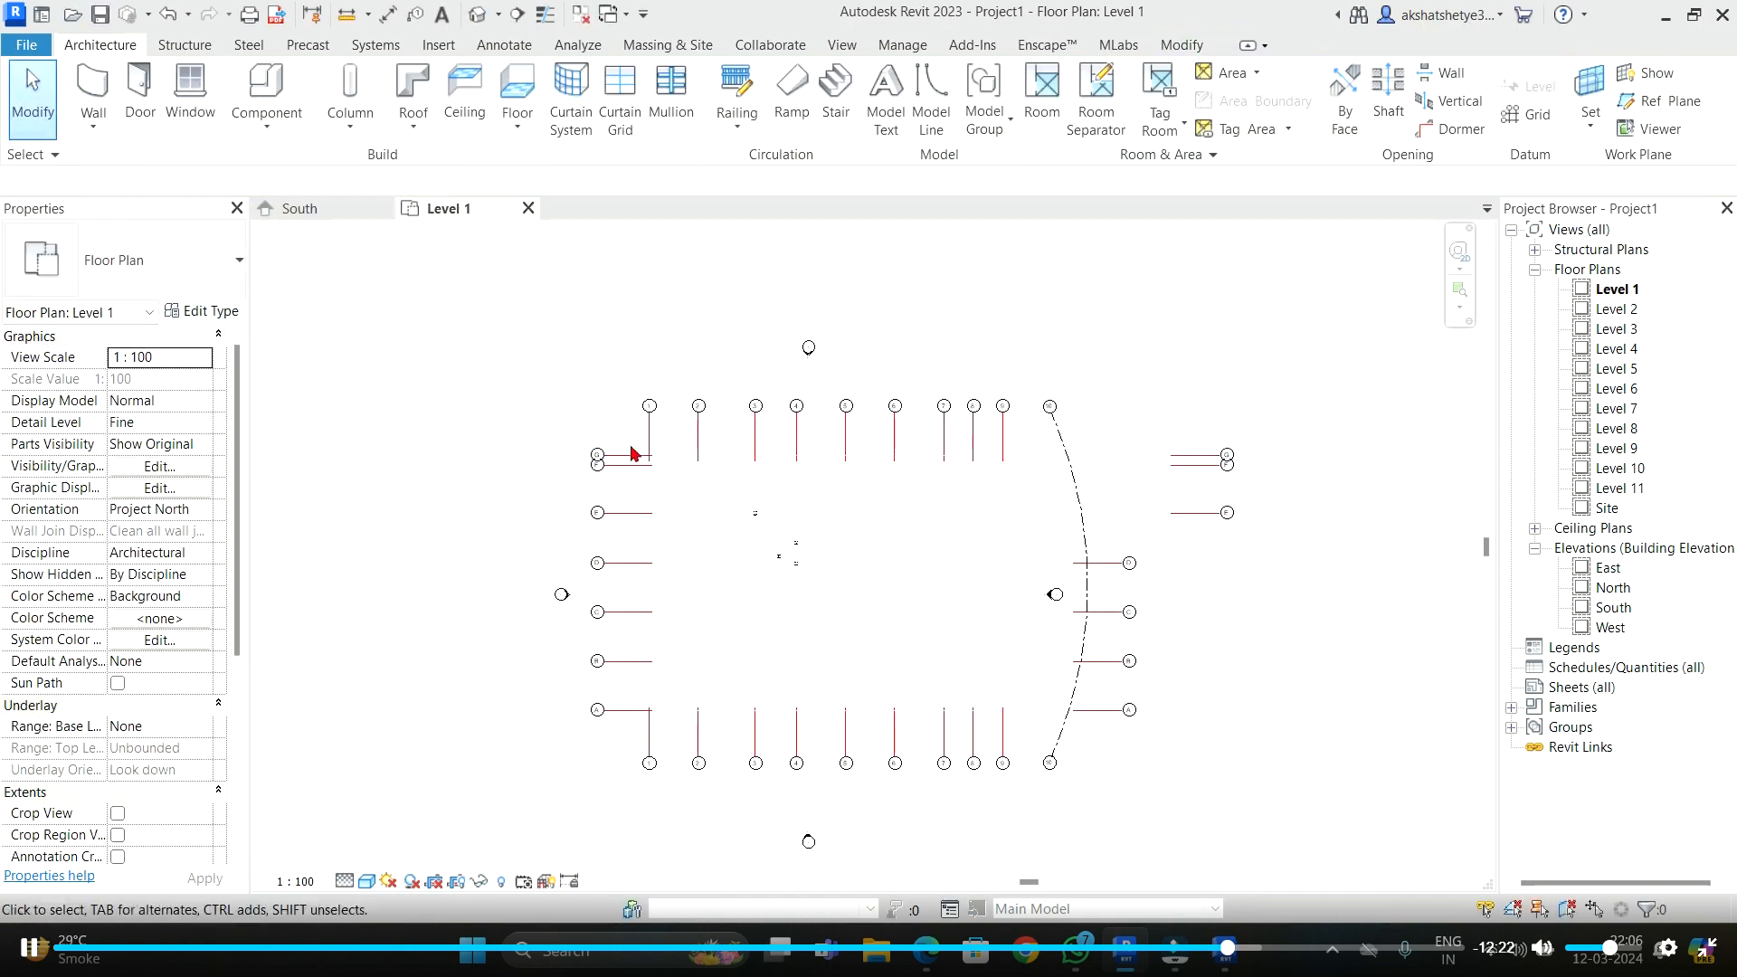
- Inspect grid G's white center segment, and undo the center color and end segment length changes
{"action": "left_click", "coordinate": [721, 455]}
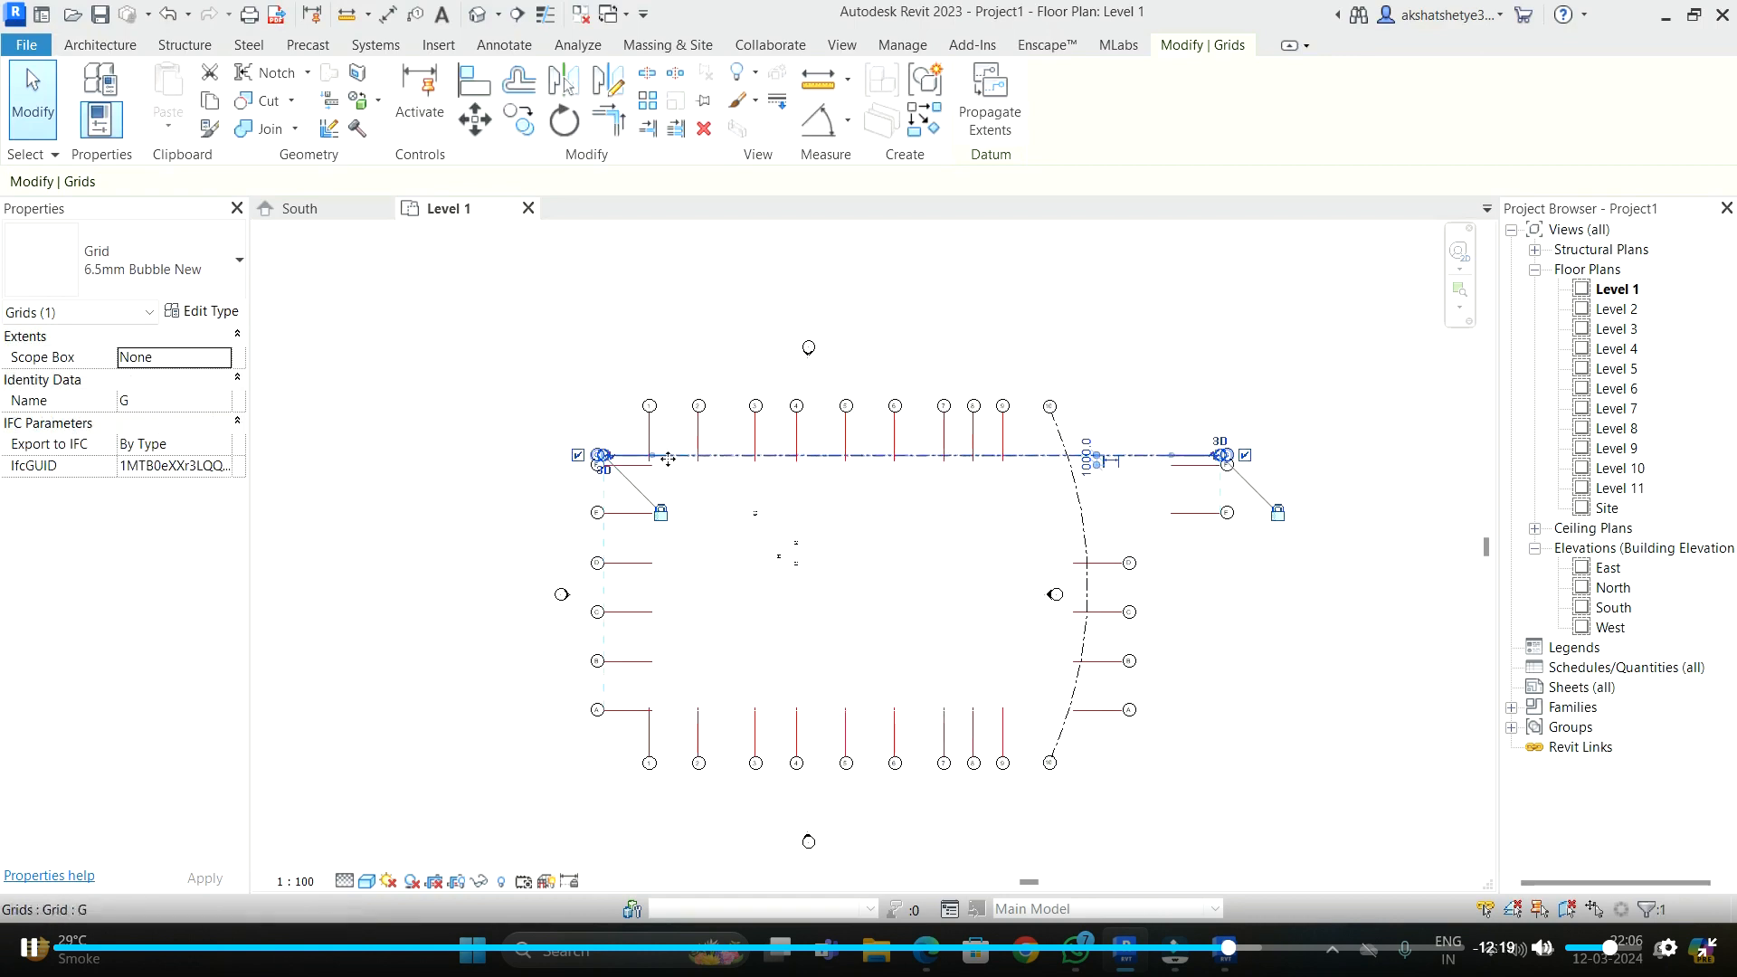
{"action": "left_click", "coordinate": [594, 414]}
{"action": "left_click", "coordinate": [1257, 347]}
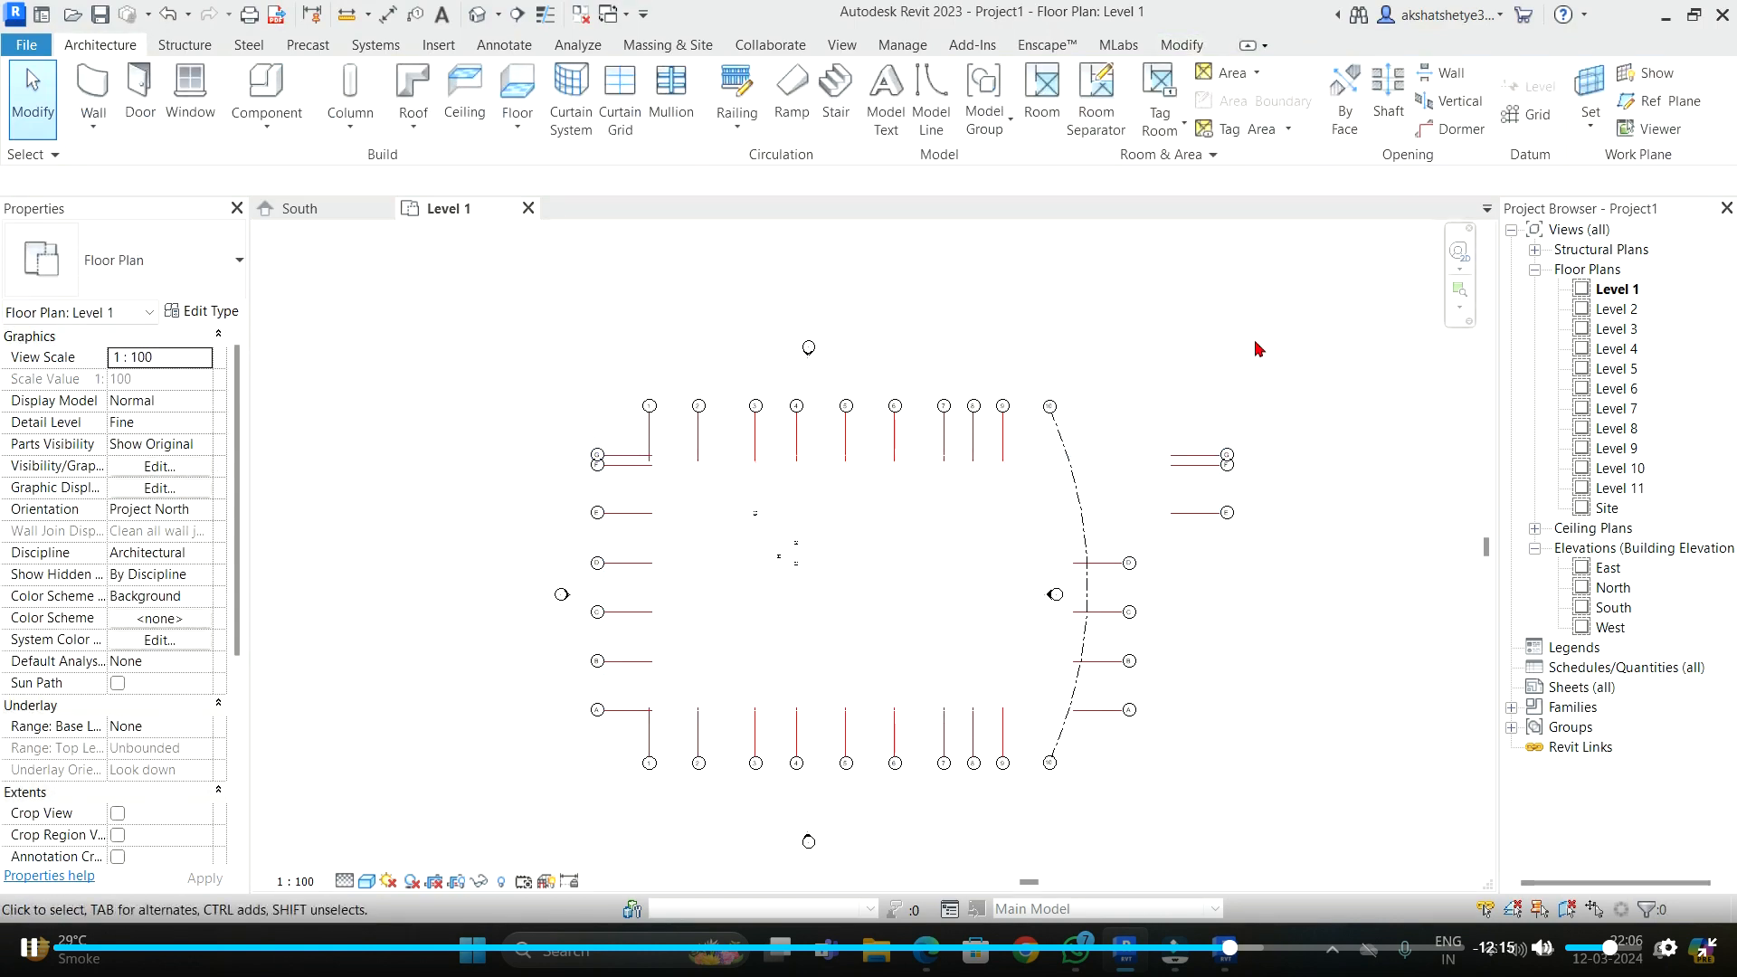
{"action": "scroll", "coordinate": [936, 286], "scroll_direction": "up", "scroll_amount": 5}
{"action": "left_click", "coordinate": [937, 286]}
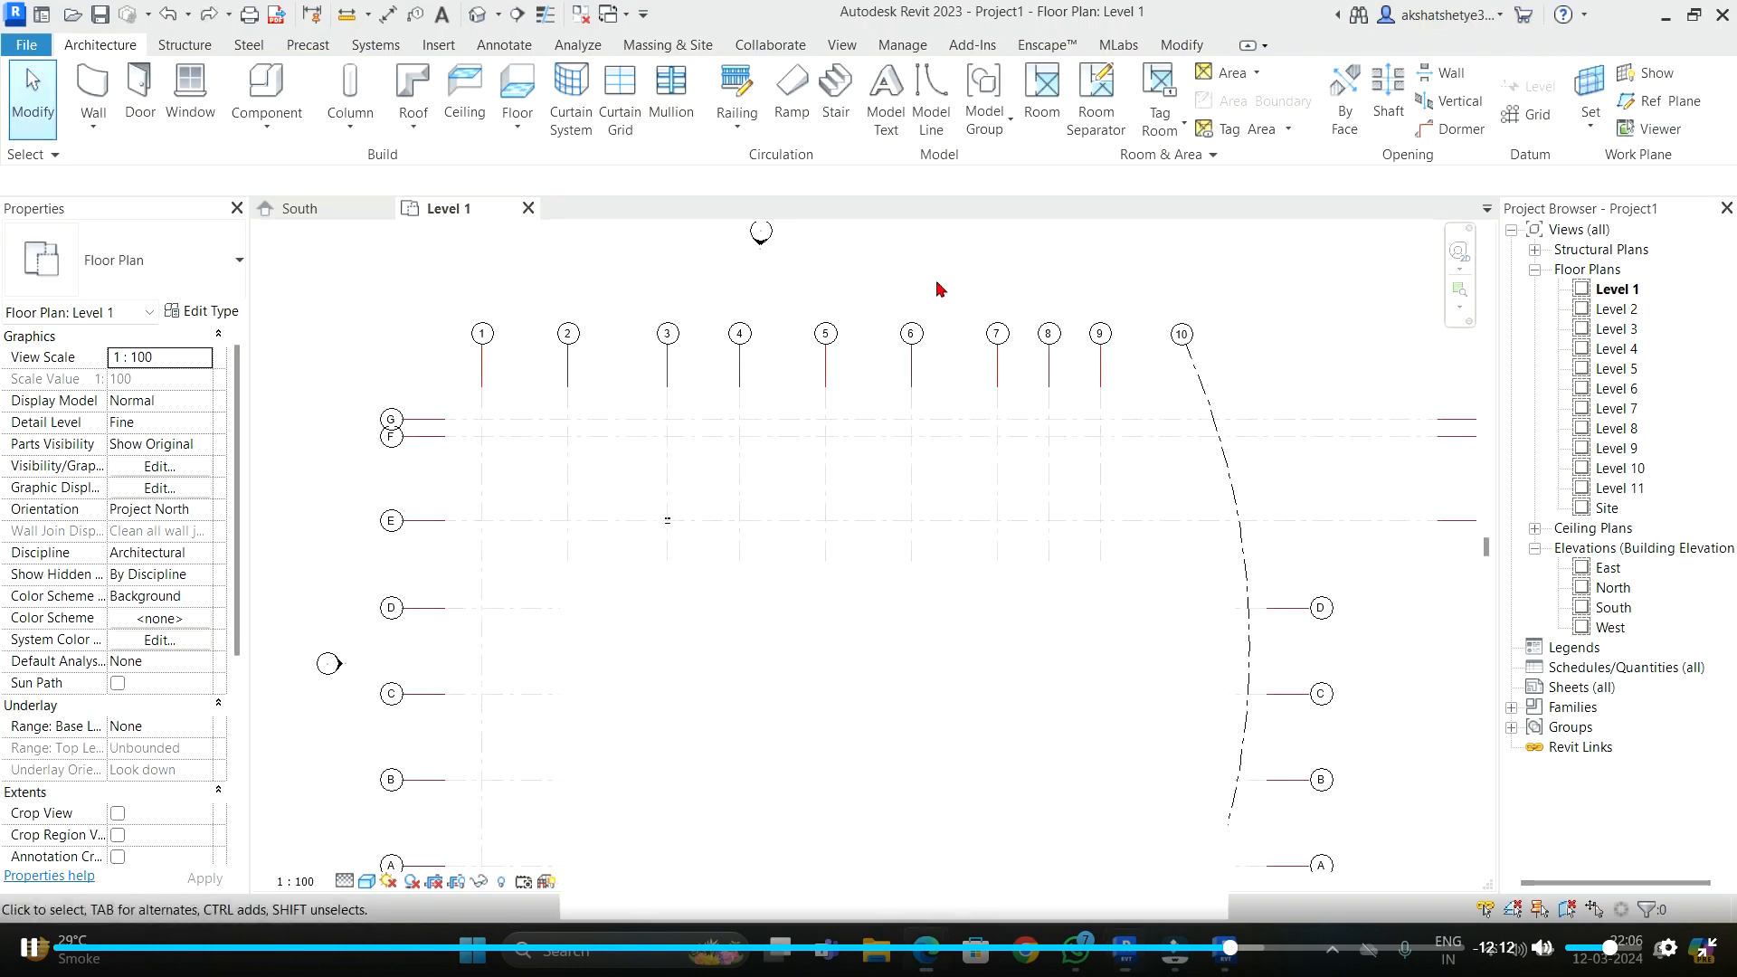
- Switch to the Google Meet call and close the in-call messages
{"action": "key", "text": "alt+Tab"}
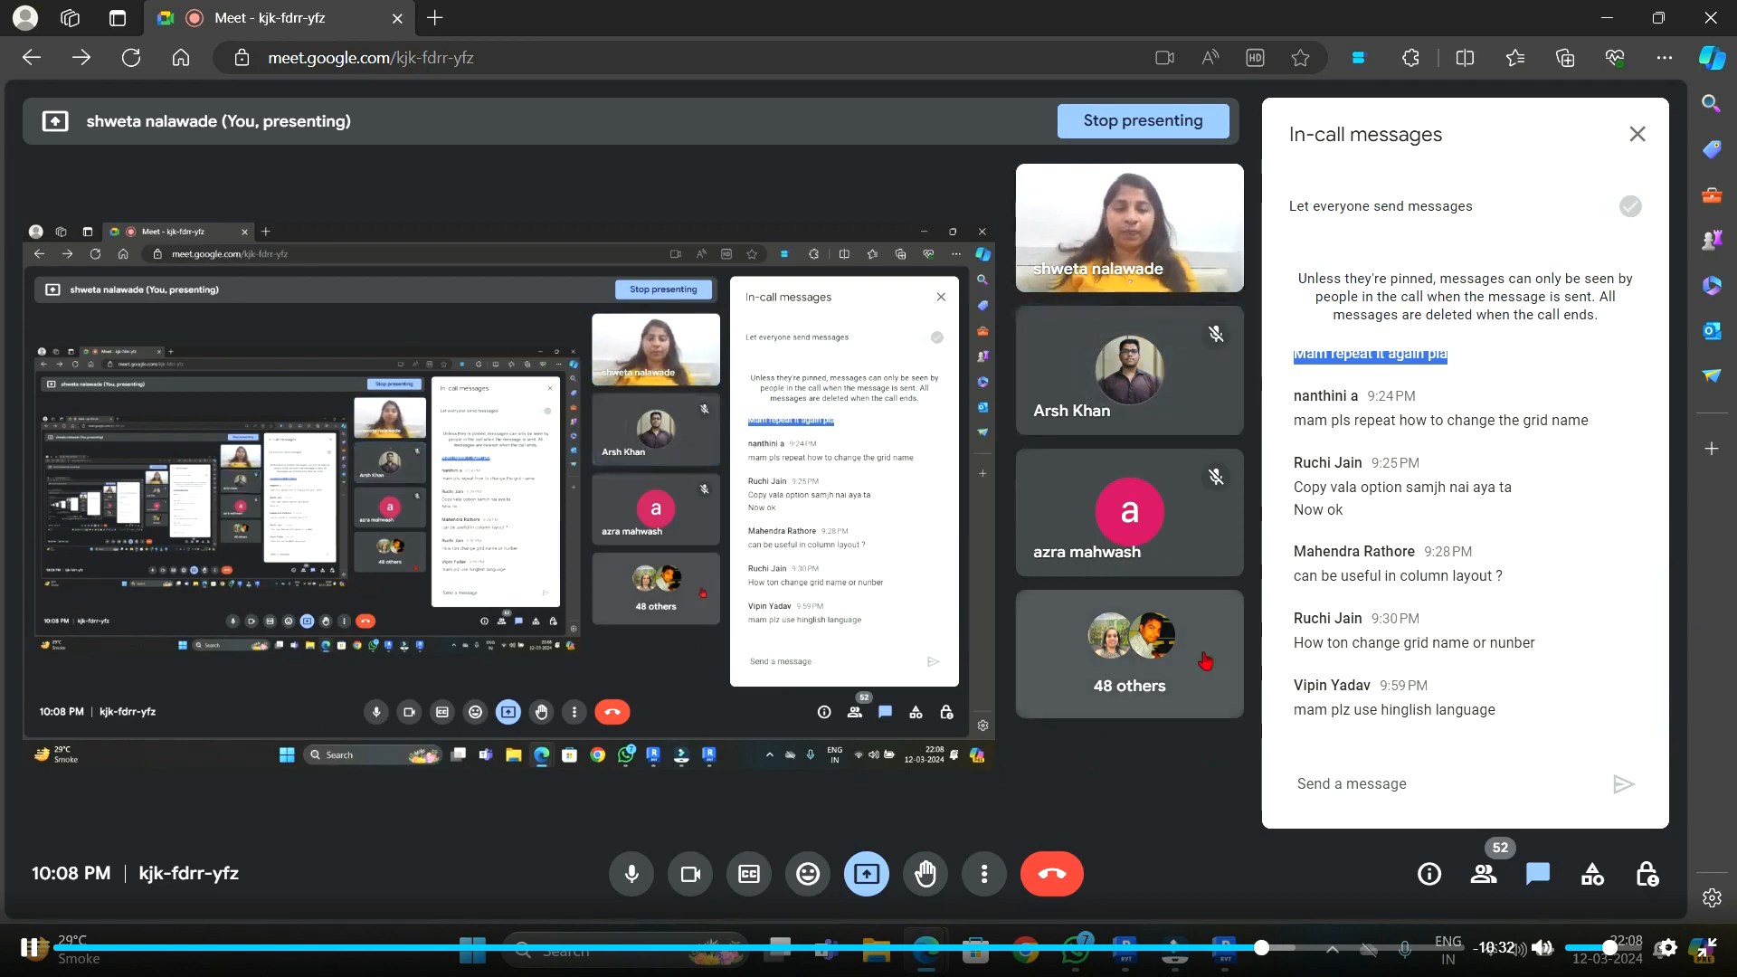
{"action": "left_click", "coordinate": [1638, 134]}
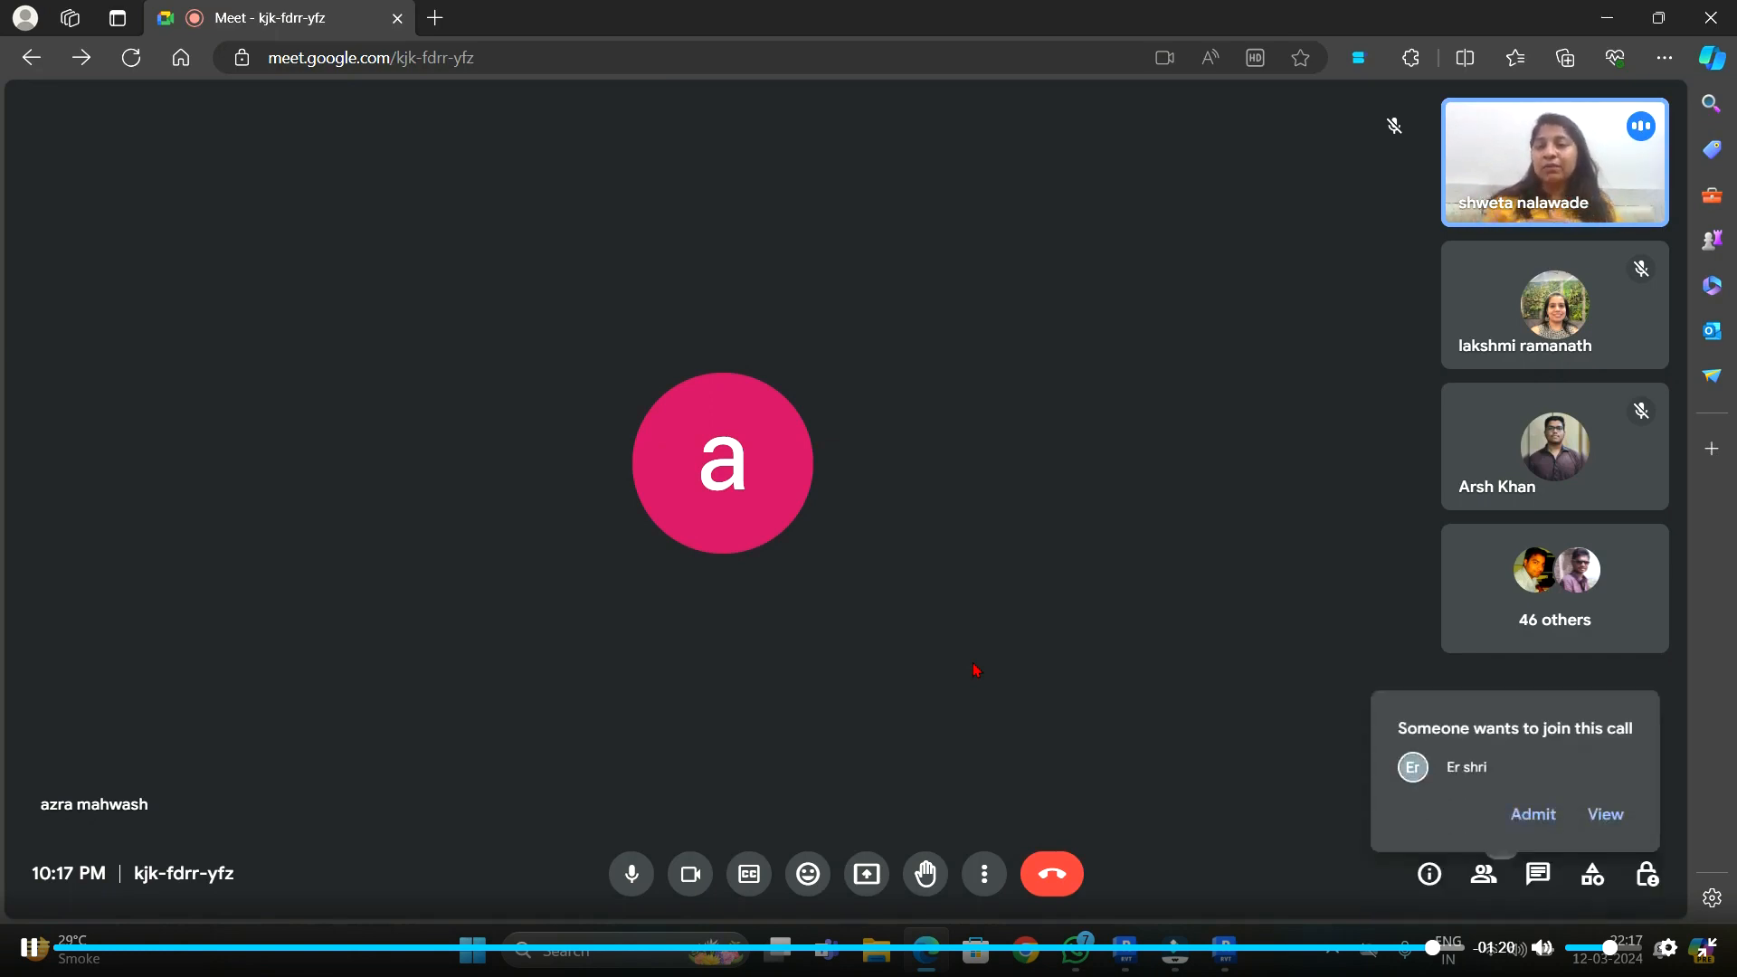
- Admit the participant waiting to join the call and dismiss the raised-hand notification
{"action": "left_click", "coordinate": [1532, 791]}
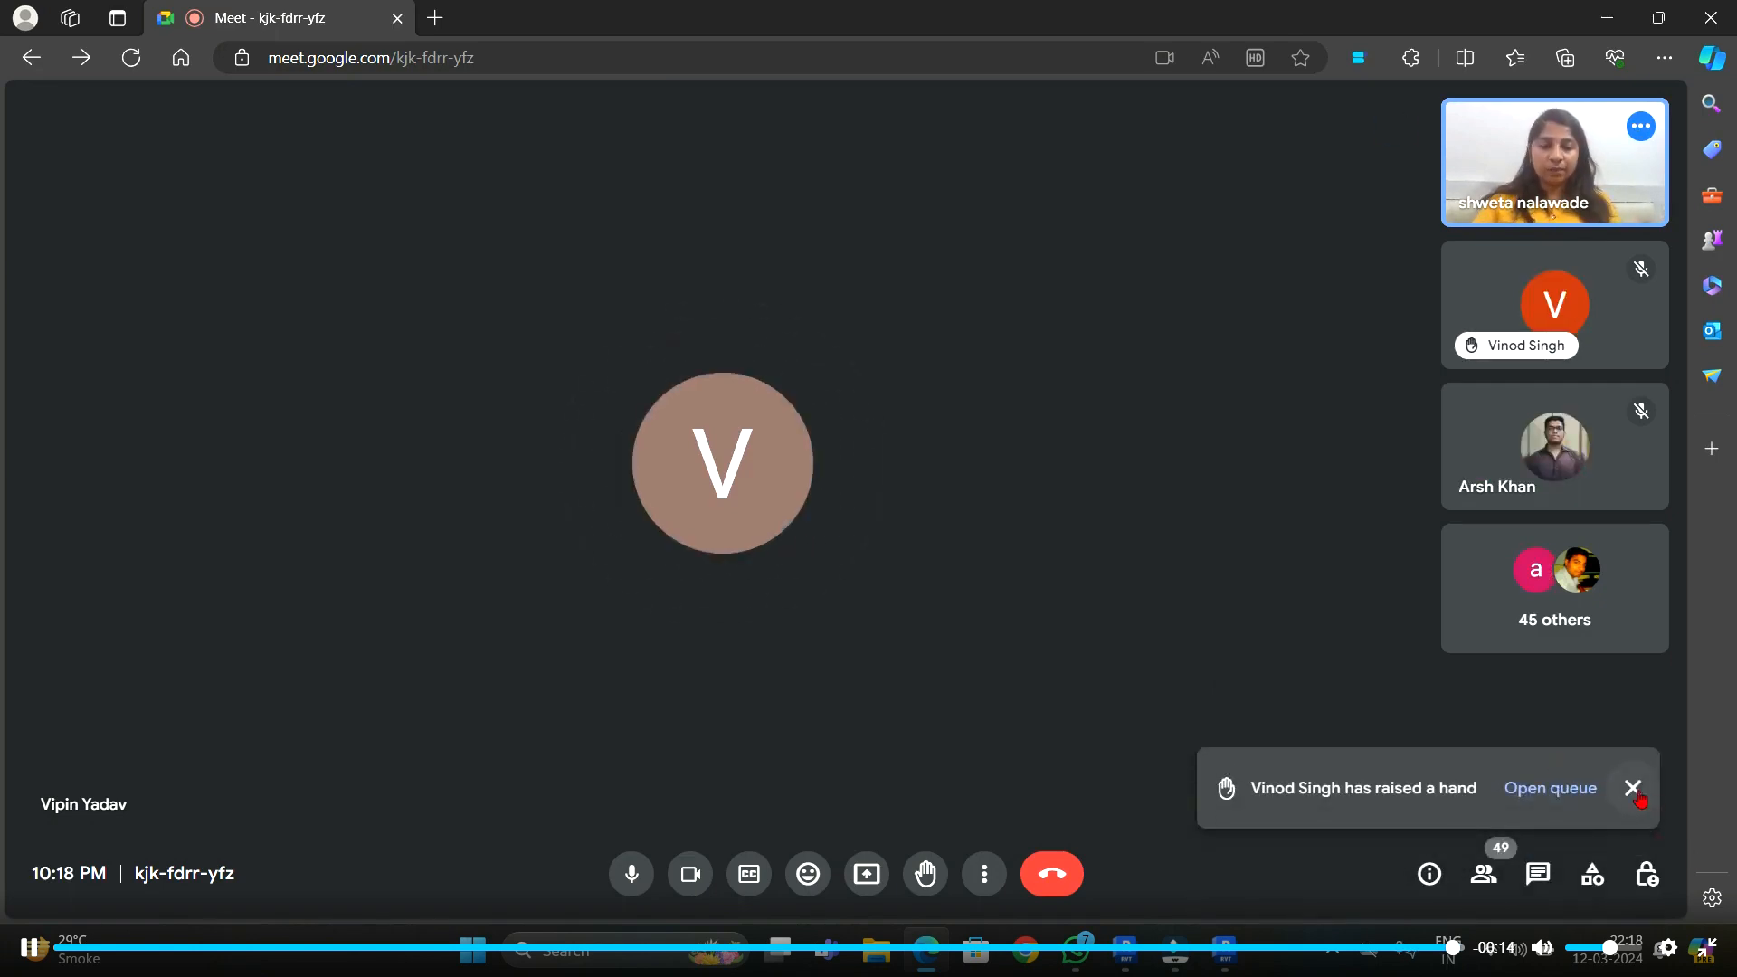
{"action": "left_click", "coordinate": [1634, 790]}
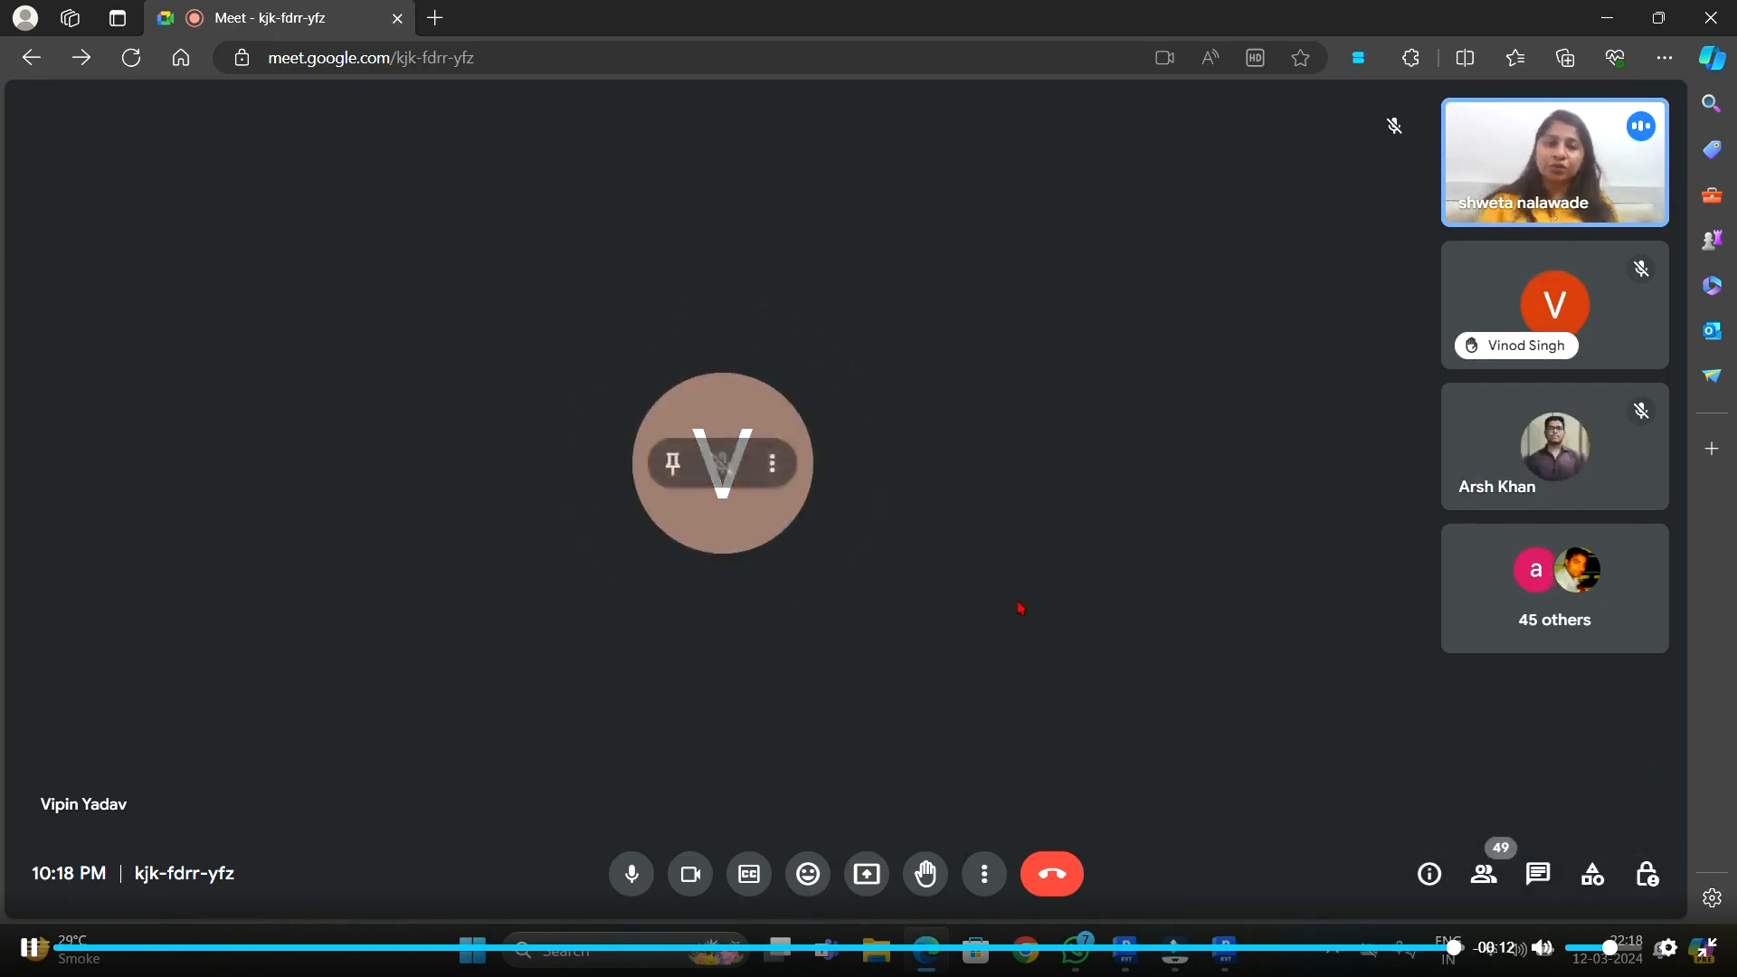